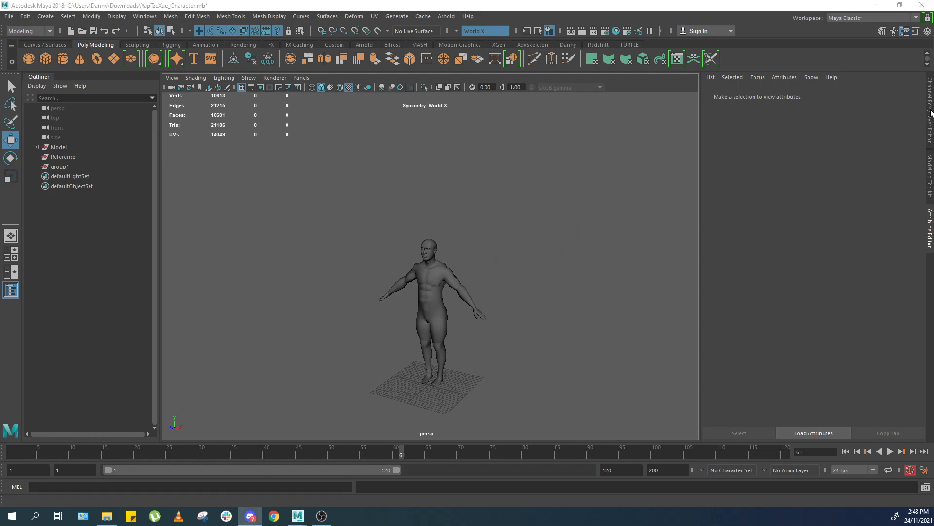
Delete the existing display layer layer1 from the Layer Editor.
{"action": "left_click", "coordinate": [756, 376]}
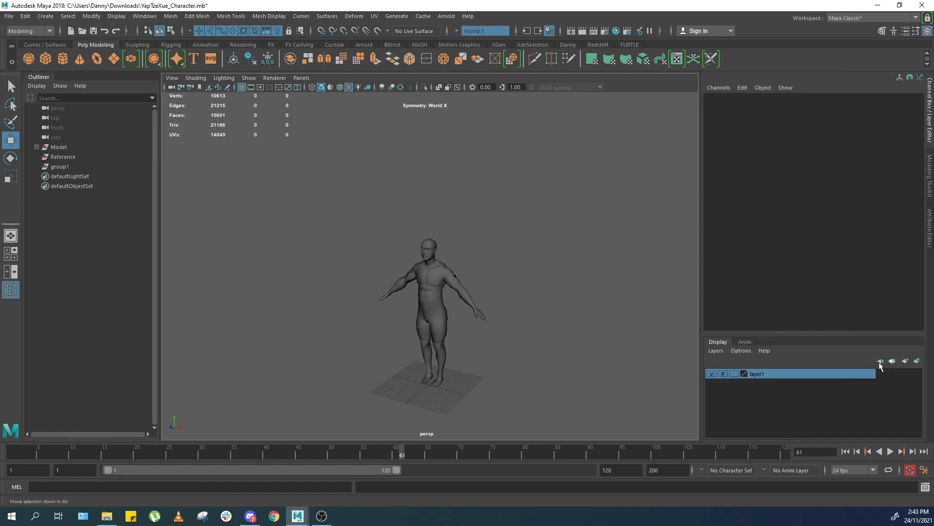
{"action": "left_click", "coordinate": [714, 351]}
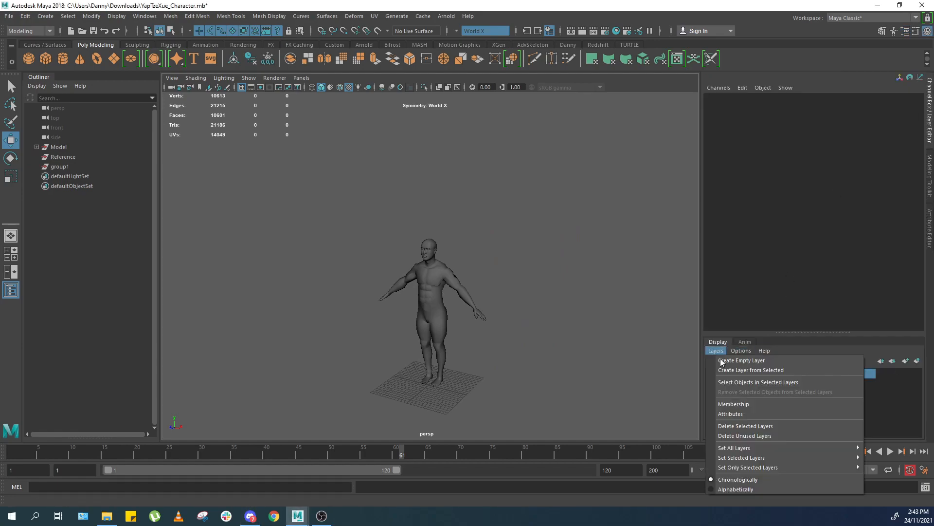
{"action": "mouse_move", "coordinate": [750, 445]}
{"action": "left_click", "coordinate": [745, 426]}
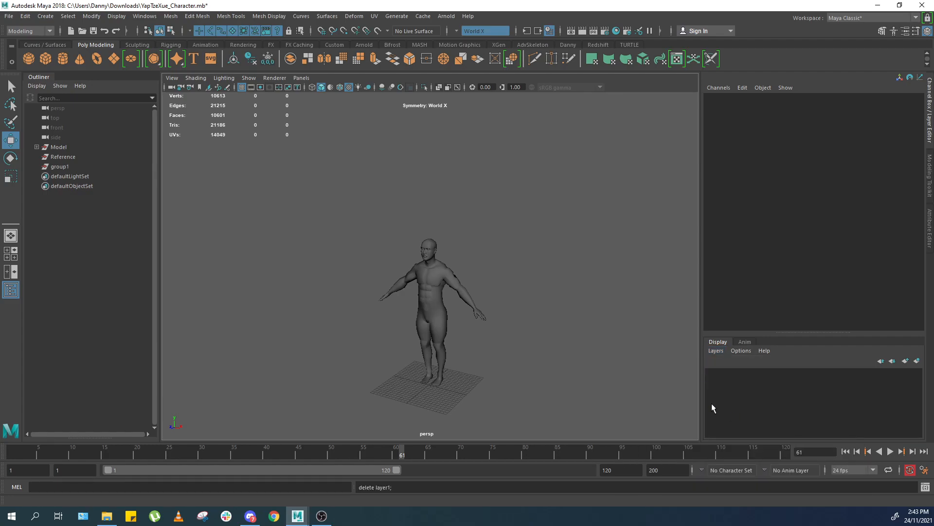
Delete the Reference and group1 objects from the scene.
{"action": "left_click_drag", "start_coordinate": [566, 203], "coordinate": [234, 405]}
{"action": "scroll", "coordinate": [331, 328], "scroll_direction": "up", "scroll_amount": 3}
{"action": "left_click_drag", "start_coordinate": [545, 311], "coordinate": [502, 270], "text": "alt"}
{"action": "scroll", "coordinate": [471, 261], "scroll_direction": "up", "scroll_amount": 2}
{"action": "scroll", "coordinate": [471, 260], "scroll_direction": "down", "scroll_amount": 3}
{"action": "left_click_drag", "start_coordinate": [68, 157], "coordinate": [86, 163]}
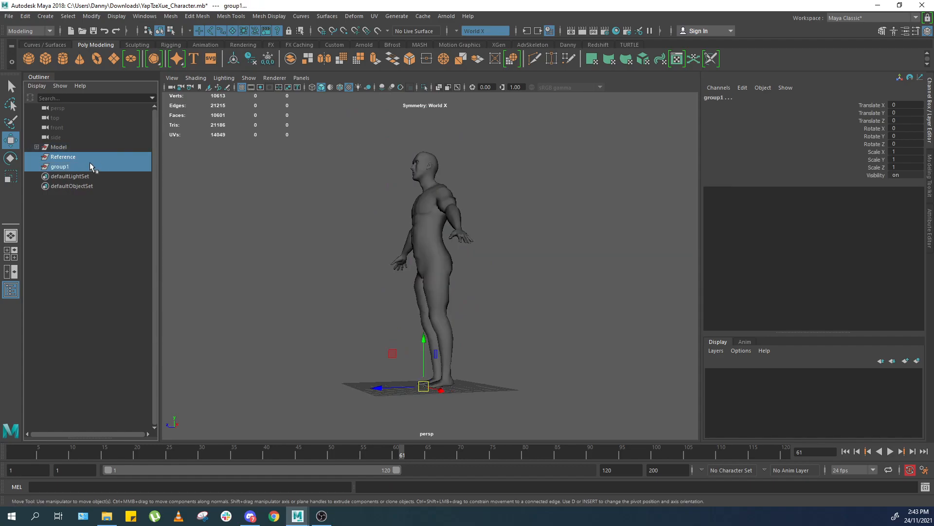
{"action": "key", "text": "Delete"}
Expand the Model group and inspect the eye meshes up close.
{"action": "left_click", "coordinate": [37, 147]}
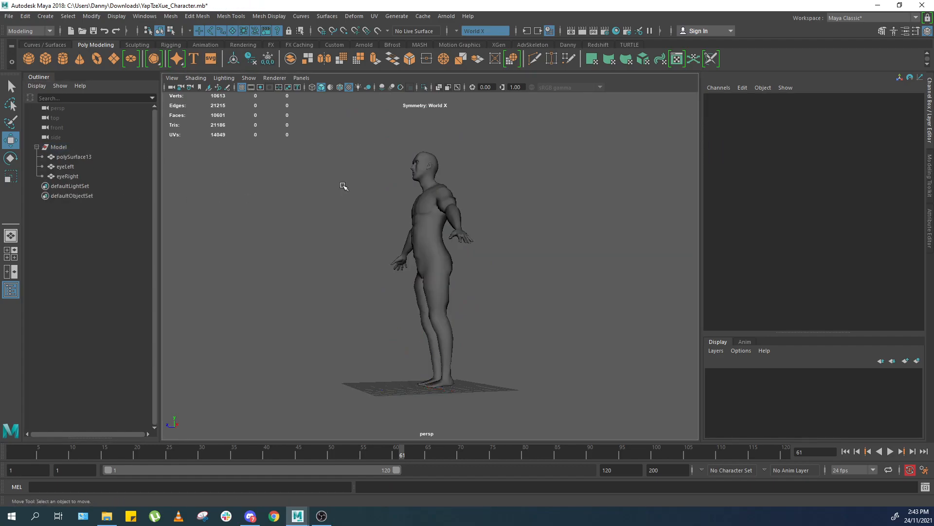
{"action": "left_click_drag", "start_coordinate": [359, 192], "coordinate": [443, 182], "text": "alt"}
{"action": "left_click_drag", "start_coordinate": [486, 137], "coordinate": [369, 204]}
{"action": "left_click_drag", "start_coordinate": [420, 219], "coordinate": [482, 261], "text": "ctrl"}
{"action": "key", "text": "f"}
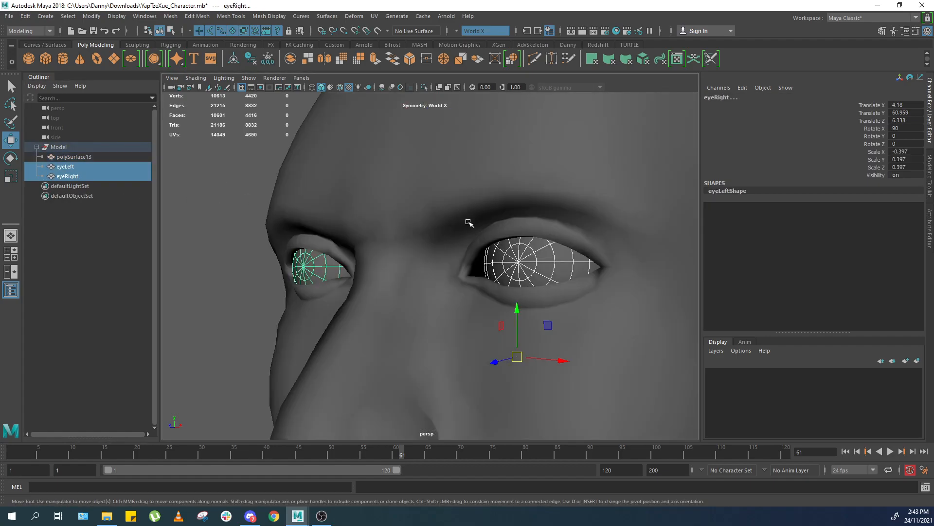
{"action": "scroll", "coordinate": [481, 226], "scroll_direction": "down", "scroll_amount": 4}
{"action": "scroll", "coordinate": [574, 200], "scroll_direction": "up", "scroll_amount": 4}
{"action": "left_click_drag", "start_coordinate": [484, 228], "coordinate": [295, 408], "text": "alt"}
{"action": "scroll", "coordinate": [574, 200], "scroll_direction": "down", "scroll_amount": 4}
{"action": "left_click", "coordinate": [579, 175]}
{"action": "scroll", "coordinate": [382, 184], "scroll_direction": "down", "scroll_amount": 5}
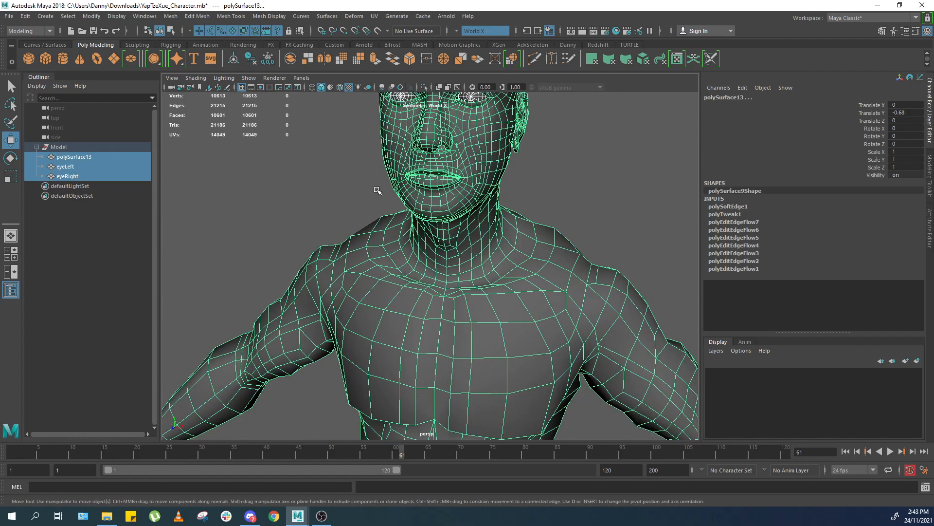
Freeze transformations and delete history on the body mesh polySurface13.
{"action": "right_click_drag", "start_coordinate": [466, 264], "coordinate": [620, 197], "text": "shift"}
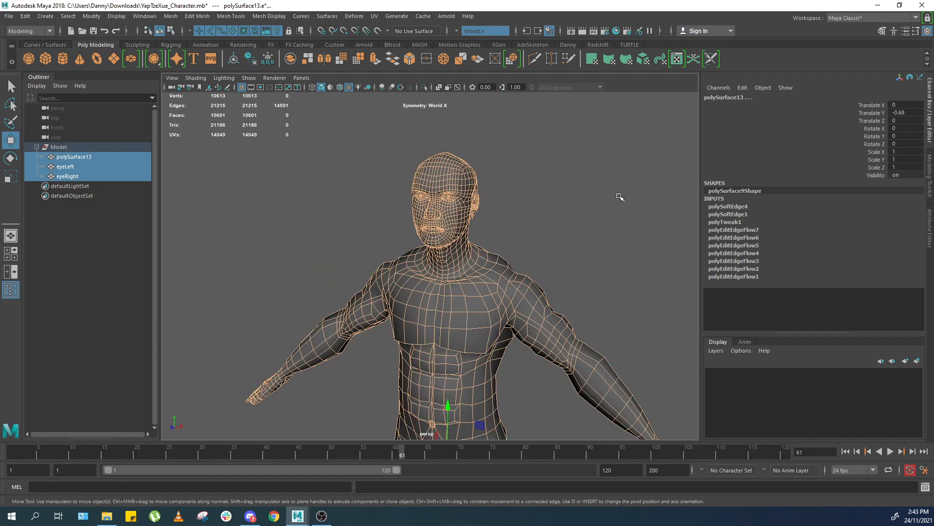
{"action": "left_click", "coordinate": [618, 196]}
{"action": "left_click", "coordinate": [466, 249]}
{"action": "key", "text": "alt+shift+d"}
{"action": "scroll", "coordinate": [547, 214], "scroll_direction": "down", "scroll_amount": 3}
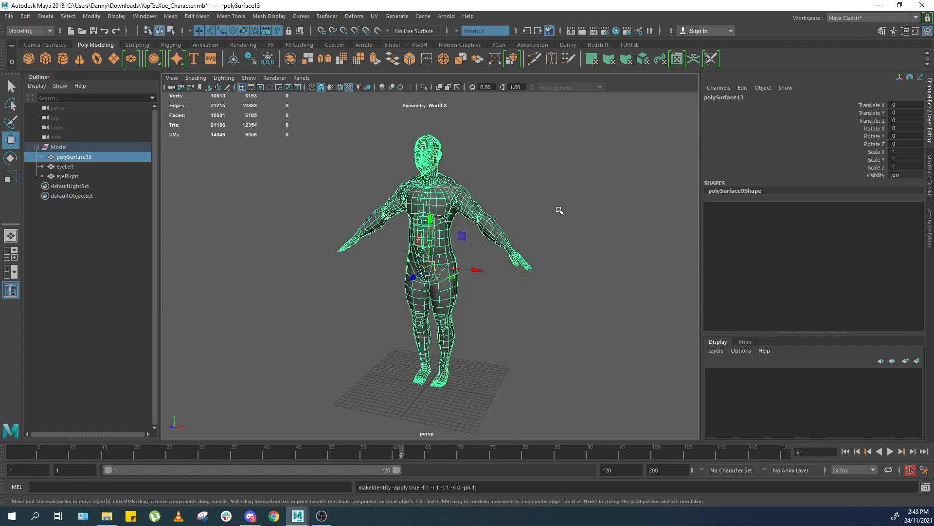
Rename polySurface13 to body.
{"action": "left_click_drag", "start_coordinate": [692, 168], "coordinate": [599, 183], "text": "alt"}
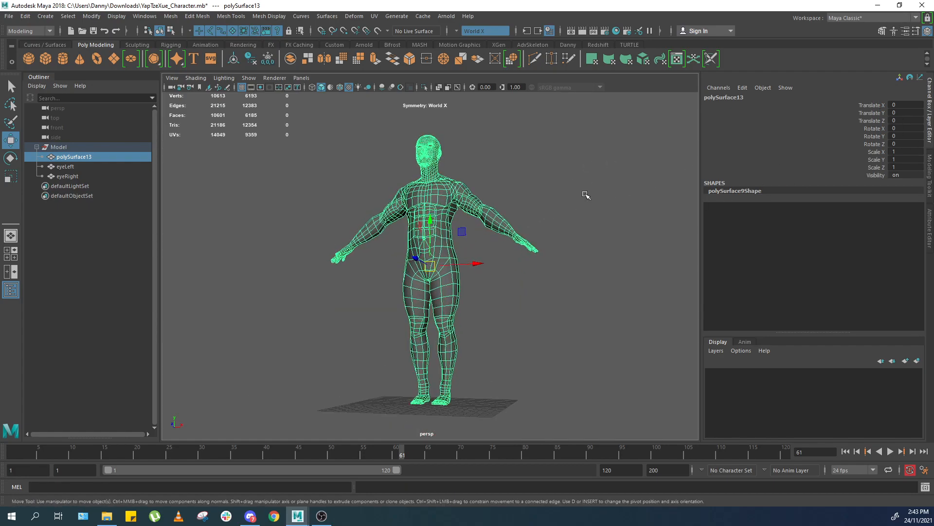
{"action": "scroll", "coordinate": [482, 261], "scroll_direction": "up", "scroll_amount": 4}
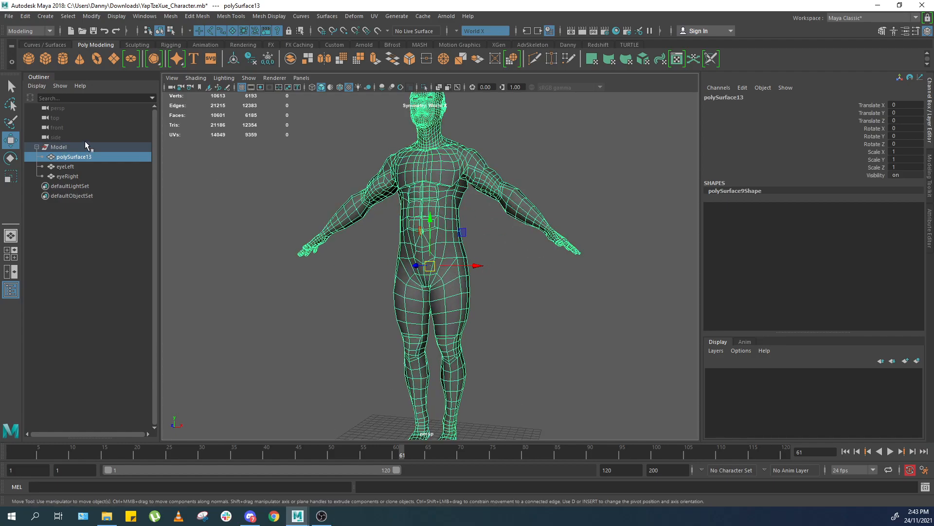
{"action": "double_click", "coordinate": [92, 156]}
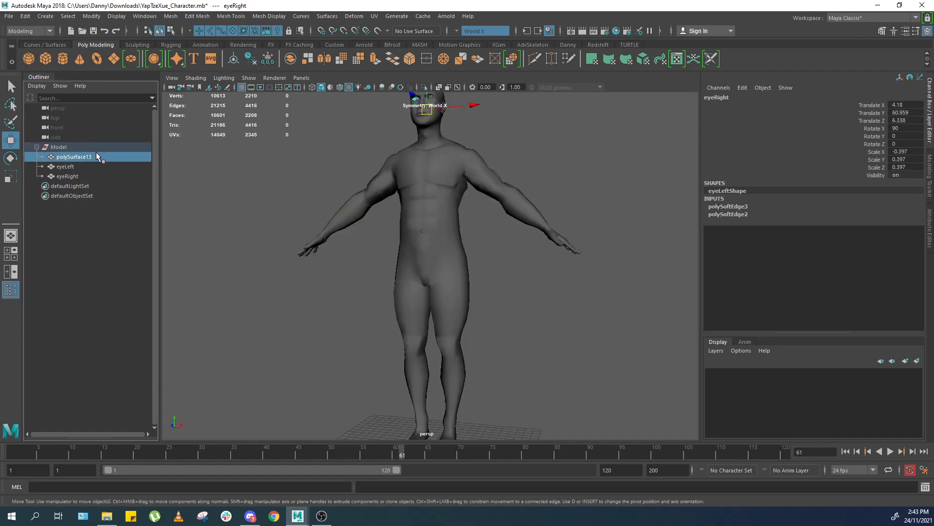
{"action": "type", "text": "body"}
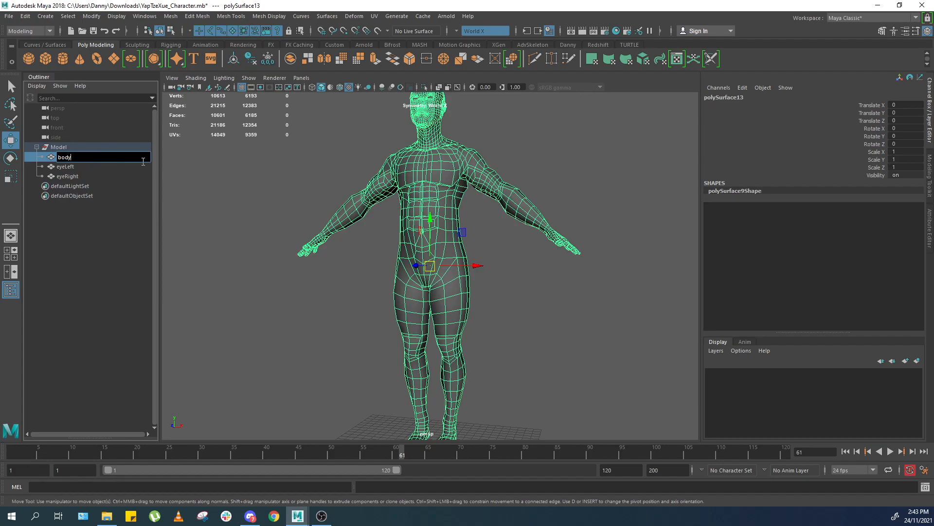
{"action": "key", "text": "Return"}
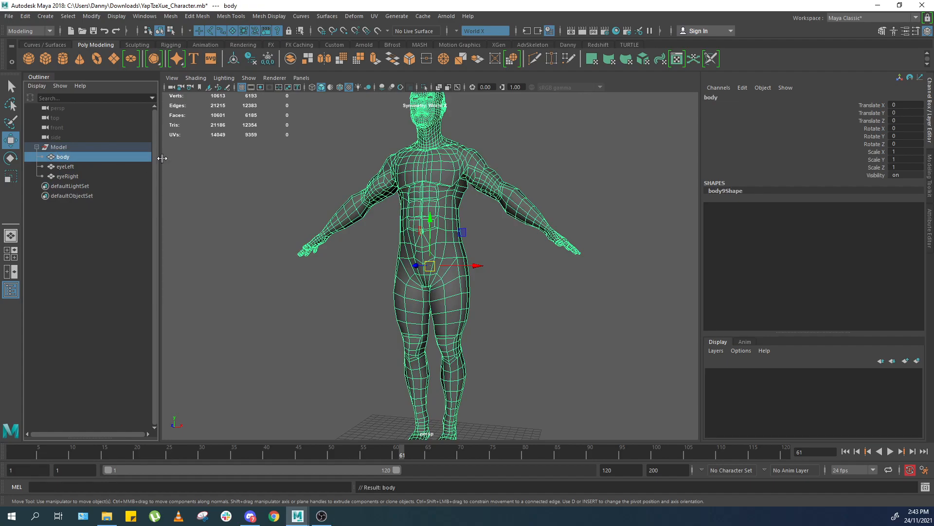
Display the body mesh with smooth mesh preview.
{"action": "scroll", "coordinate": [523, 213], "scroll_direction": "down", "scroll_amount": 2}
{"action": "scroll", "coordinate": [545, 205], "scroll_direction": "up", "scroll_amount": 5}
{"action": "left_click_drag", "start_coordinate": [523, 213], "coordinate": [432, 375], "text": "alt"}
{"action": "left_click", "coordinate": [612, 165]}
{"action": "scroll", "coordinate": [462, 286], "scroll_direction": "up", "scroll_amount": 3}
{"action": "left_click", "coordinate": [480, 290]}
{"action": "key", "text": "3"}
{"action": "left_click", "coordinate": [555, 264]}
{"action": "scroll", "coordinate": [490, 259], "scroll_direction": "down", "scroll_amount": 4}
{"action": "left_click", "coordinate": [490, 260]}
{"action": "scroll", "coordinate": [582, 260], "scroll_direction": "down", "scroll_amount": 4}
{"action": "left_click", "coordinate": [582, 261]}
{"action": "left_click", "coordinate": [423, 262]}
{"action": "scroll", "coordinate": [459, 211], "scroll_direction": "up", "scroll_amount": 4}
{"action": "scroll", "coordinate": [431, 375], "scroll_direction": "up", "scroll_amount": 3}
{"action": "scroll", "coordinate": [501, 305], "scroll_direction": "down", "scroll_amount": 5}
{"action": "left_click", "coordinate": [501, 304]}
{"action": "left_click_drag", "start_coordinate": [503, 306], "coordinate": [589, 251], "text": "alt"}
{"action": "left_click_drag", "start_coordinate": [545, 271], "coordinate": [408, 272], "text": "alt"}
{"action": "left_click", "coordinate": [408, 272]}
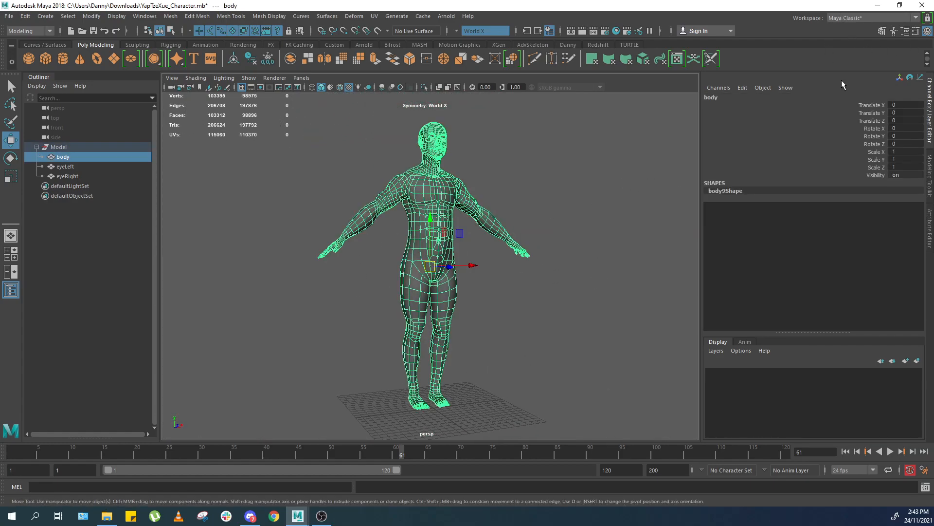
Switch the workspace to UV Editing.
{"action": "left_click", "coordinate": [855, 18]}
{"action": "left_click", "coordinate": [842, 79]}
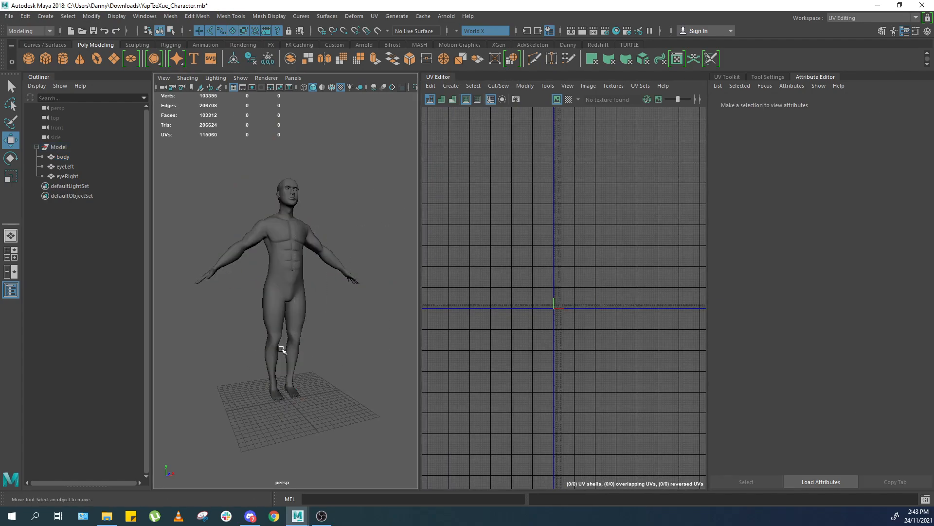
{"action": "left_click", "coordinate": [367, 319]}
{"action": "scroll", "coordinate": [368, 320], "scroll_direction": "up", "scroll_amount": 5}
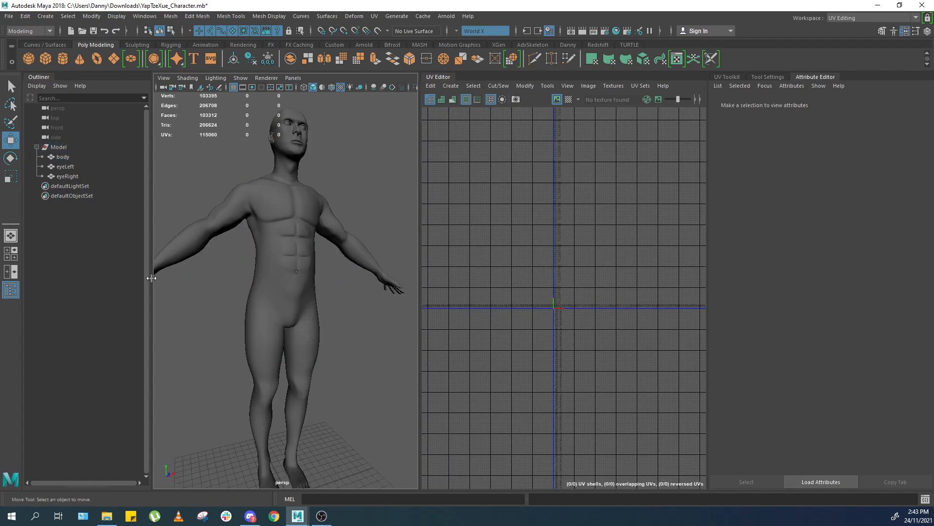
Select the body mesh to load its current UVs into the UV Editor.
{"action": "left_click", "coordinate": [10, 290]}
{"action": "left_click", "coordinate": [192, 282]}
{"action": "key", "text": "f"}
{"action": "left_click_drag", "start_coordinate": [263, 291], "coordinate": [257, 281], "text": "alt"}
{"action": "mouse_move", "coordinate": [257, 281]}
{"action": "right_mouse_down", "text": "alt"}
{"action": "mouse_move", "coordinate": [334, 273]}
{"action": "mouse_move", "coordinate": [249, 278]}
{"action": "right_mouse_up", "text": "alt"}
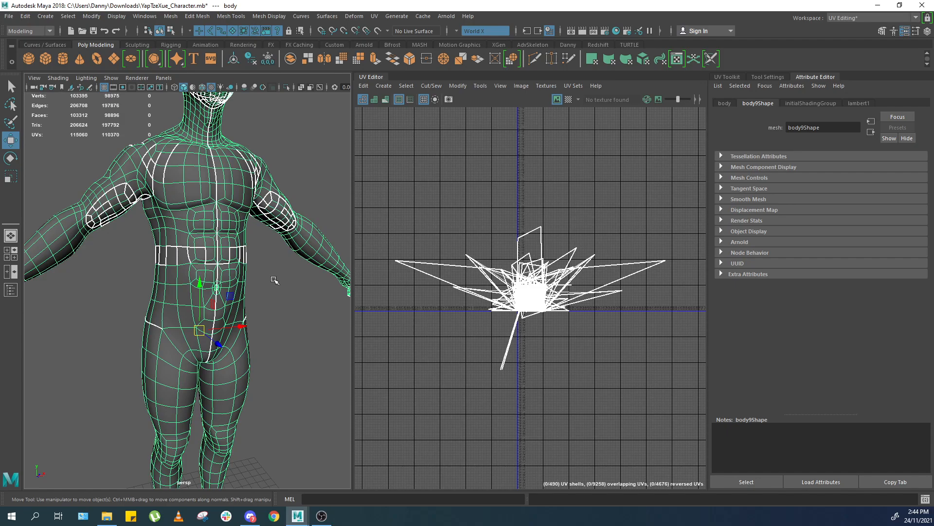
Inspect the body mesh's existing UV seams from several angles.
{"action": "key", "text": "f"}
{"action": "left_click_drag", "start_coordinate": [237, 301], "coordinate": [246, 333], "text": "alt"}
{"action": "right_click_drag", "start_coordinate": [247, 341], "coordinate": [269, 341], "text": "alt"}
{"action": "left_click_drag", "start_coordinate": [268, 341], "coordinate": [265, 303], "text": "alt"}
{"action": "key", "text": "f"}
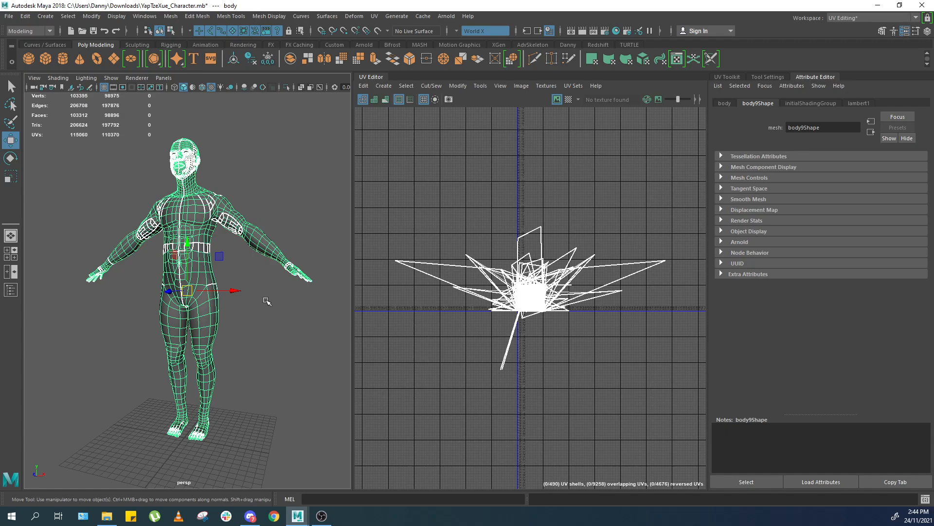
{"action": "middle_click_drag", "start_coordinate": [243, 195], "coordinate": [258, 261], "text": "alt"}
{"action": "scroll", "coordinate": [258, 260], "scroll_direction": "up", "scroll_amount": 8}
{"action": "left_click_drag", "start_coordinate": [258, 261], "coordinate": [209, 265], "text": "alt"}
{"action": "scroll", "coordinate": [210, 265], "scroll_direction": "down", "scroll_amount": 8}
{"action": "middle_click_drag", "start_coordinate": [316, 360], "coordinate": [233, 312], "text": "alt"}
{"action": "scroll", "coordinate": [277, 339], "scroll_direction": "up", "scroll_amount": 7}
{"action": "scroll", "coordinate": [277, 338], "scroll_direction": "down", "scroll_amount": 5}
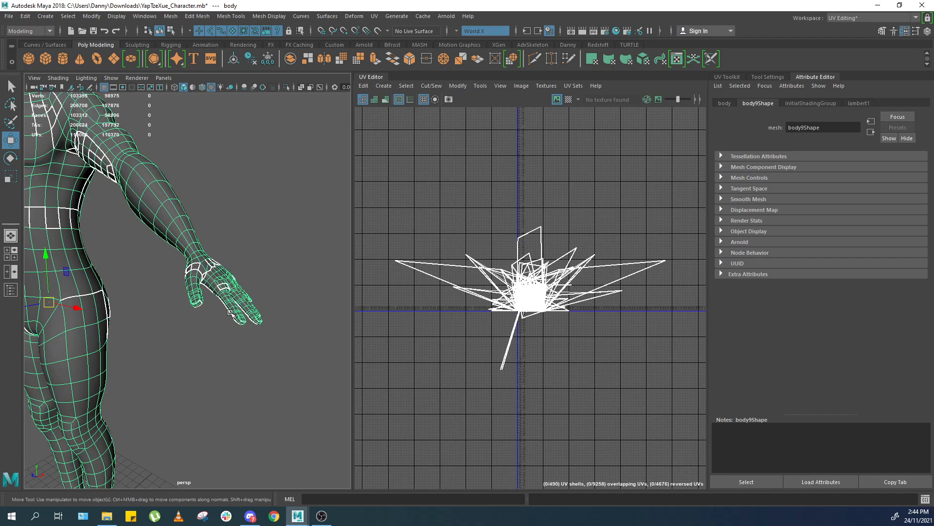
{"action": "key", "text": "f"}
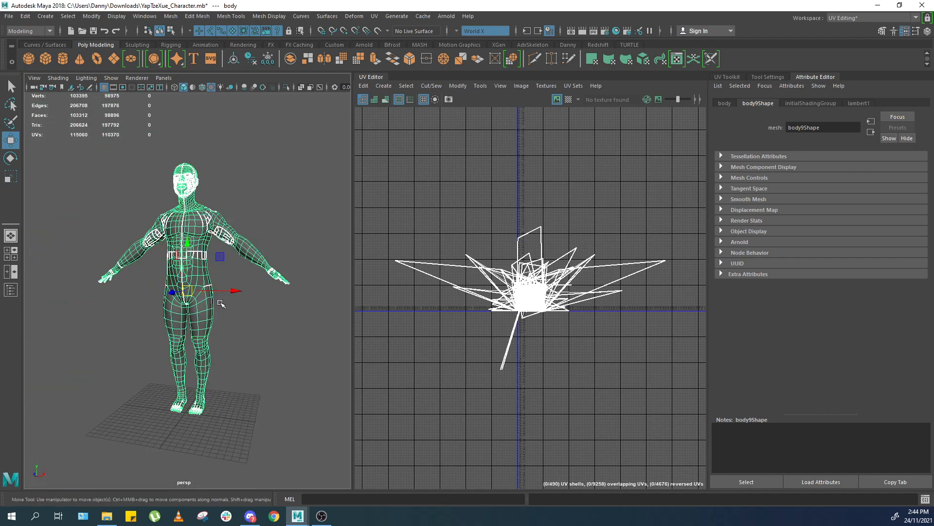
{"action": "scroll", "coordinate": [221, 304], "scroll_direction": "up", "scroll_amount": 2}
Select all components of the body mesh with a marquee selection.
{"action": "left_click", "coordinate": [266, 329]}
{"action": "left_click_drag", "start_coordinate": [267, 329], "coordinate": [129, 340]}
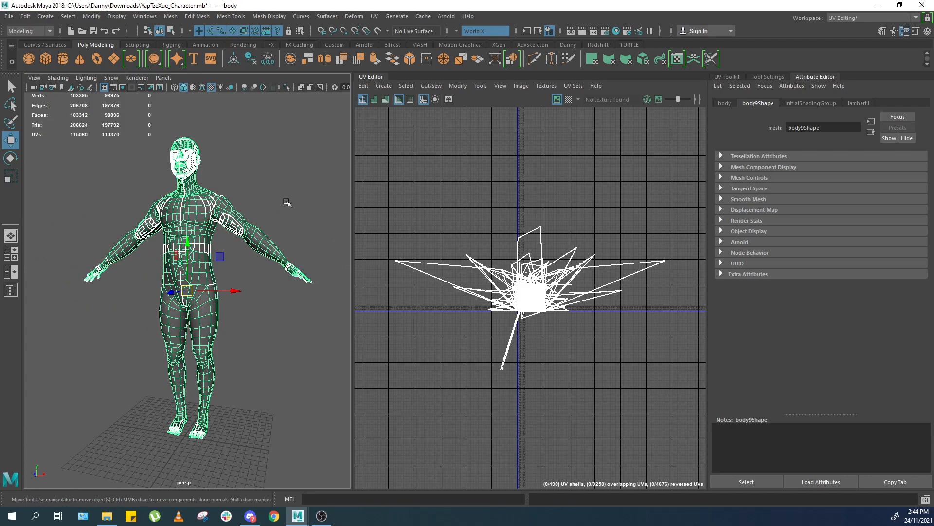
{"action": "left_click", "coordinate": [311, 223]}
{"action": "left_click_drag", "start_coordinate": [351, 185], "coordinate": [349, 185]}
{"action": "left_click_drag", "start_coordinate": [311, 216], "coordinate": [213, 284]}
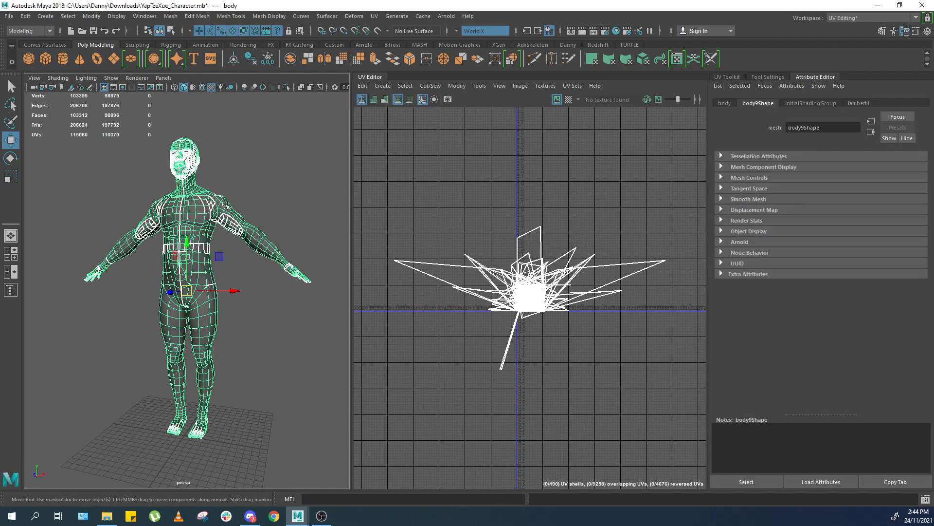
{"action": "left_click_drag", "start_coordinate": [249, 116], "coordinate": [259, 142], "text": "alt"}
{"action": "left_click_drag", "start_coordinate": [115, 300], "coordinate": [313, 86]}
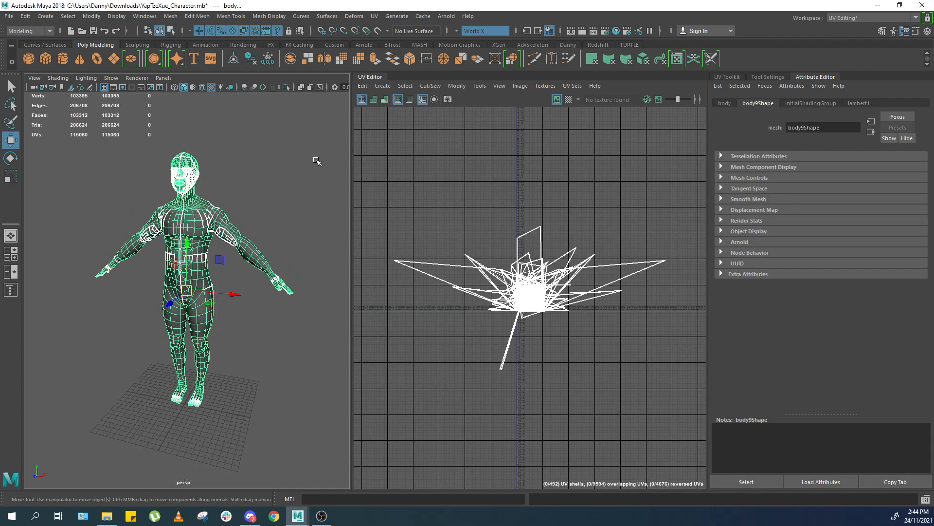
{"action": "key", "text": "f"}
Tear off the UV menu as a floating panel.
{"action": "left_click", "coordinate": [395, 16]}
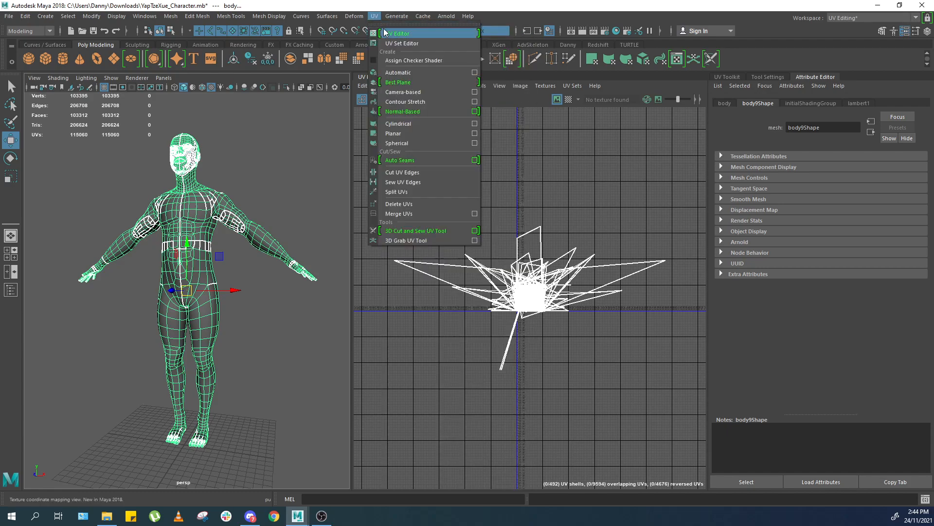
{"action": "left_click", "coordinate": [382, 25]}
{"action": "left_click_drag", "start_coordinate": [307, 138], "coordinate": [312, 136]}
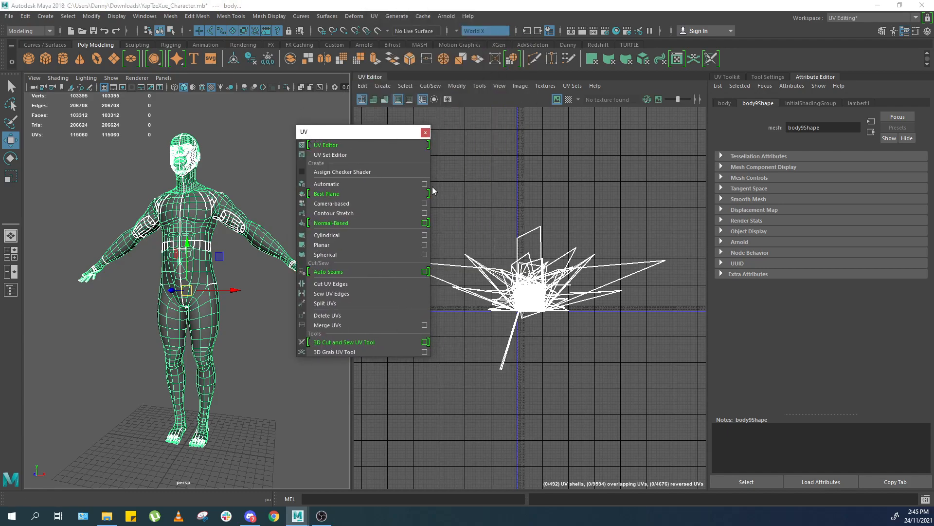
{"action": "left_click_drag", "start_coordinate": [377, 131], "coordinate": [354, 127]}
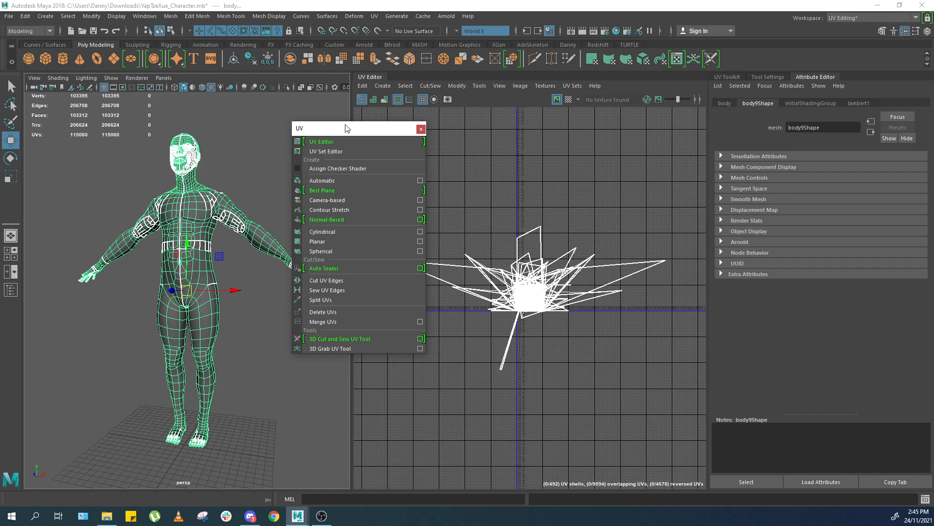
{"action": "left_click", "coordinate": [271, 142]}
{"action": "mouse_move", "coordinate": [271, 142]}
{"action": "left_mouse_down"}
{"action": "mouse_move", "coordinate": [209, 260]}
{"action": "mouse_move", "coordinate": [119, 331]}
{"action": "mouse_move", "coordinate": [267, 140]}
{"action": "left_mouse_up"}
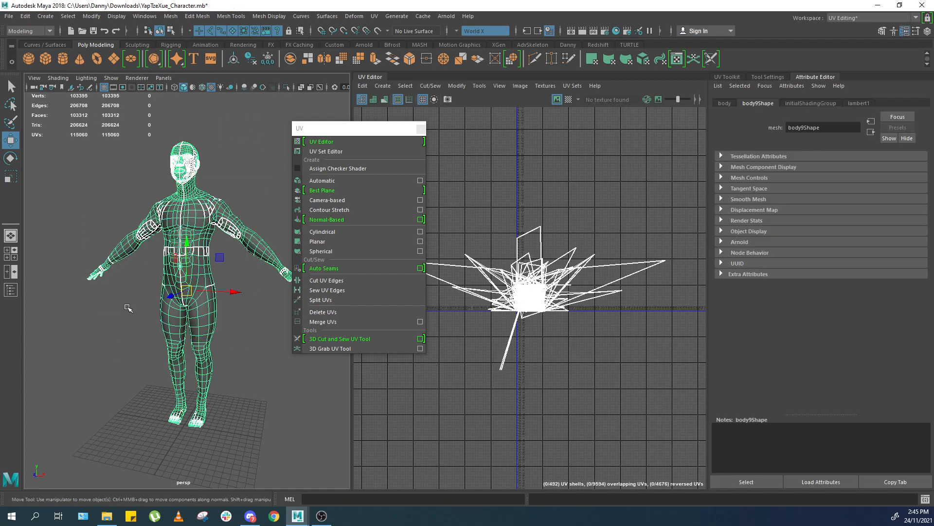
Apply a Planar UV projection to the selected body mesh.
{"action": "key", "text": "t"}
{"action": "left_click", "coordinate": [367, 241]}
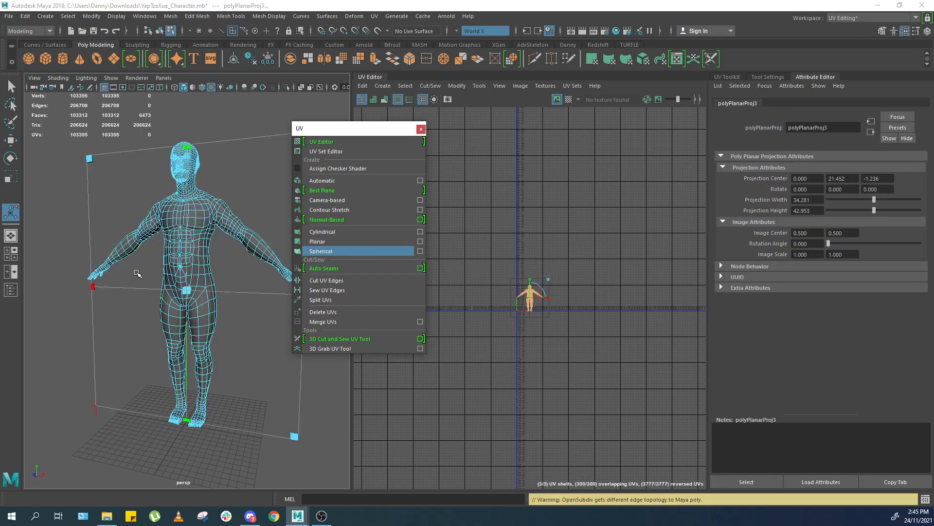
{"action": "left_click_drag", "start_coordinate": [243, 233], "coordinate": [180, 243], "text": "alt"}
Return to object mode, reselect the body and close the floating UV panel.
{"action": "key", "text": "F8"}
{"action": "left_click", "coordinate": [240, 179]}
{"action": "left_click_drag", "start_coordinate": [240, 180], "coordinate": [129, 319]}
{"action": "left_click_drag", "start_coordinate": [132, 316], "coordinate": [204, 316], "text": "alt"}
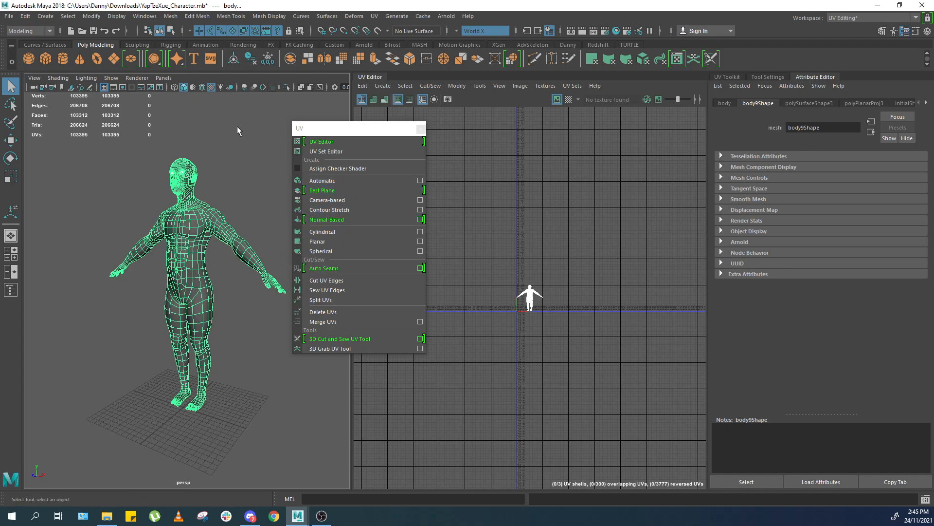
{"action": "left_click", "coordinate": [421, 128]}
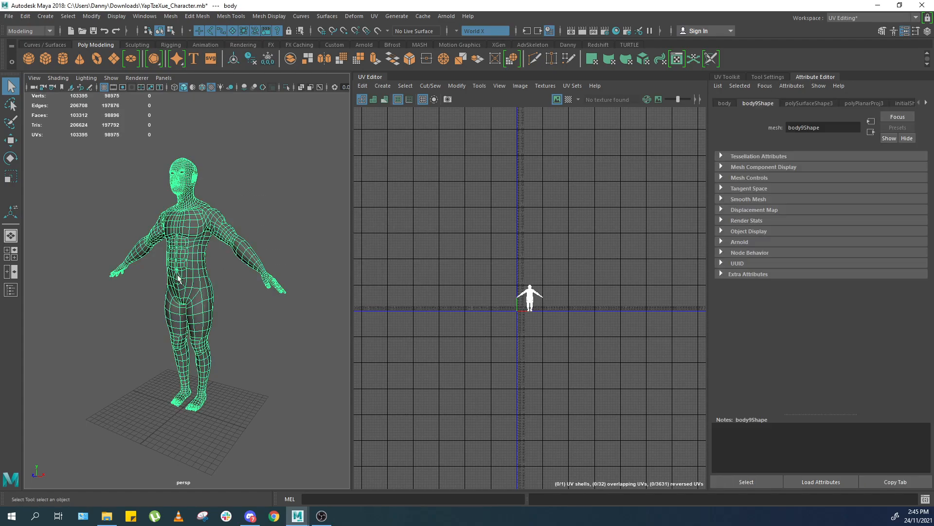
Inspect the topology around the body's neck and shoulders.
{"action": "scroll", "coordinate": [200, 265], "scroll_direction": "up", "scroll_amount": 5}
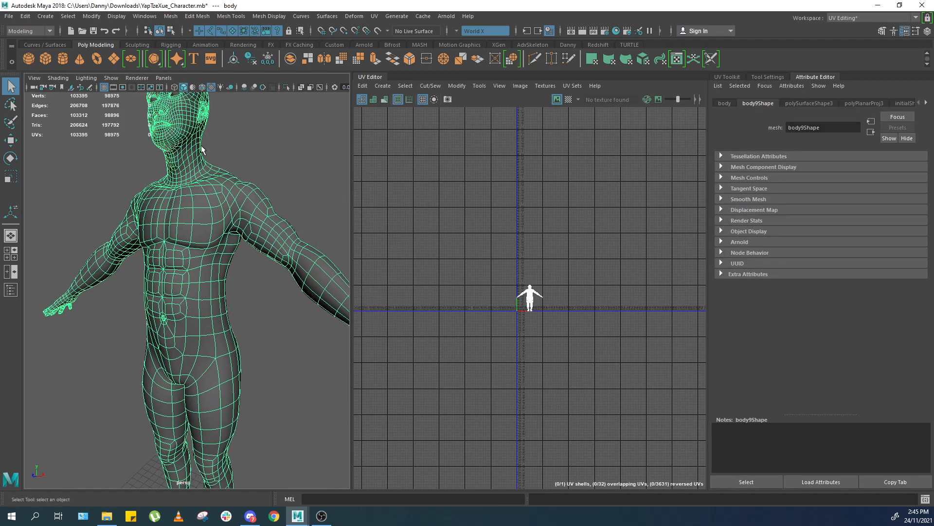
{"action": "middle_click_drag", "start_coordinate": [205, 187], "coordinate": [209, 217], "text": "alt"}
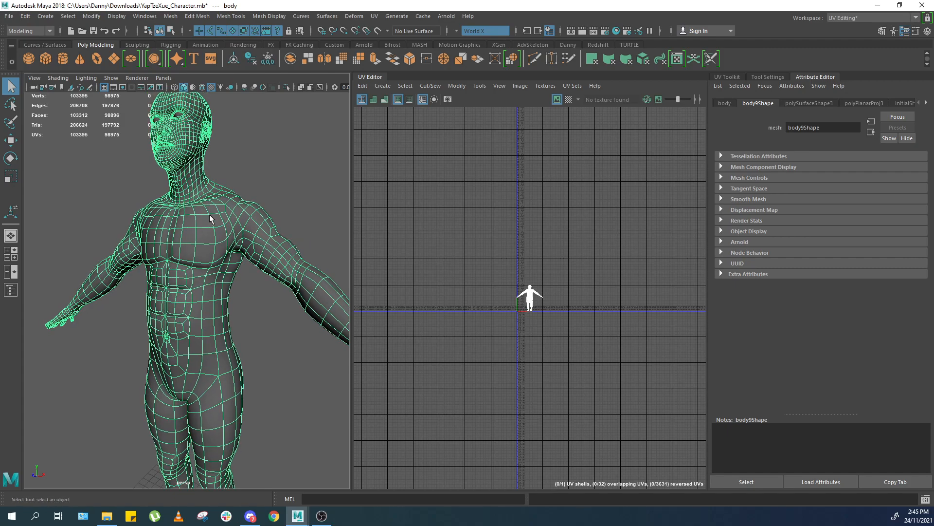
{"action": "left_click_drag", "start_coordinate": [209, 218], "coordinate": [183, 199], "text": "alt"}
{"action": "scroll", "coordinate": [183, 192], "scroll_direction": "up", "scroll_amount": 8}
{"action": "scroll", "coordinate": [214, 219], "scroll_direction": "down", "scroll_amount": 9}
{"action": "scroll", "coordinate": [218, 228], "scroll_direction": "up", "scroll_amount": 8}
{"action": "middle_click_drag", "start_coordinate": [204, 236], "coordinate": [197, 255], "text": "alt"}
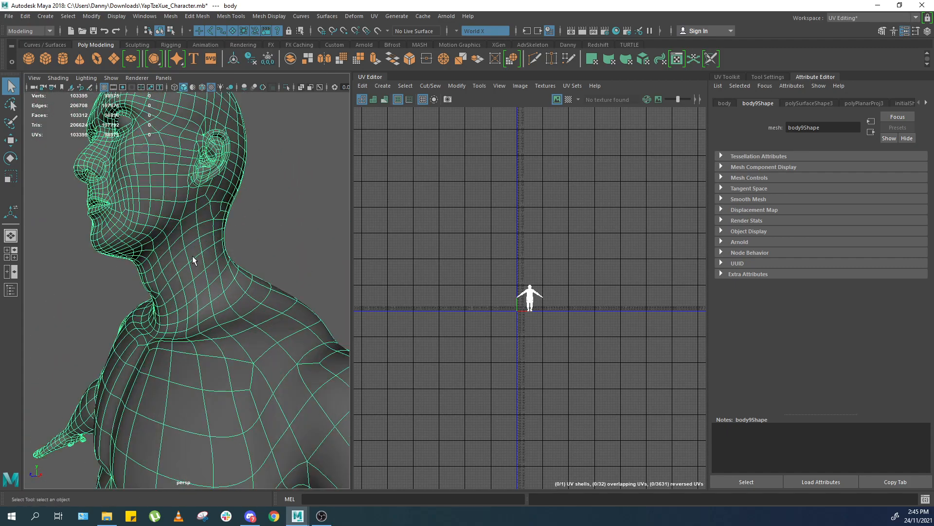
{"action": "right_click_drag", "start_coordinate": [177, 240], "coordinate": [167, 205]}
{"action": "double_click", "coordinate": [166, 242]}
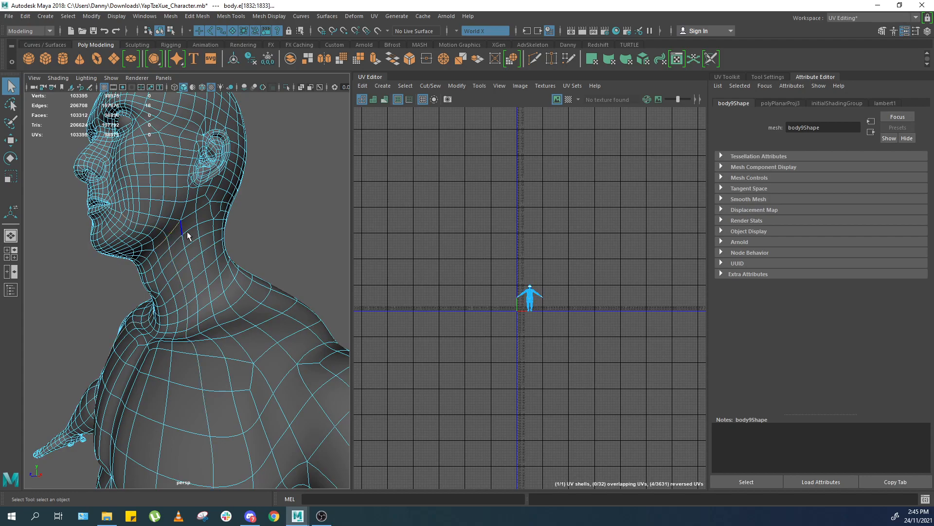
{"action": "scroll", "coordinate": [184, 229], "scroll_direction": "down", "scroll_amount": 6}
{"action": "left_click_drag", "start_coordinate": [184, 229], "coordinate": [194, 254], "text": "alt"}
{"action": "right_click_drag", "start_coordinate": [193, 254], "coordinate": [237, 220]}
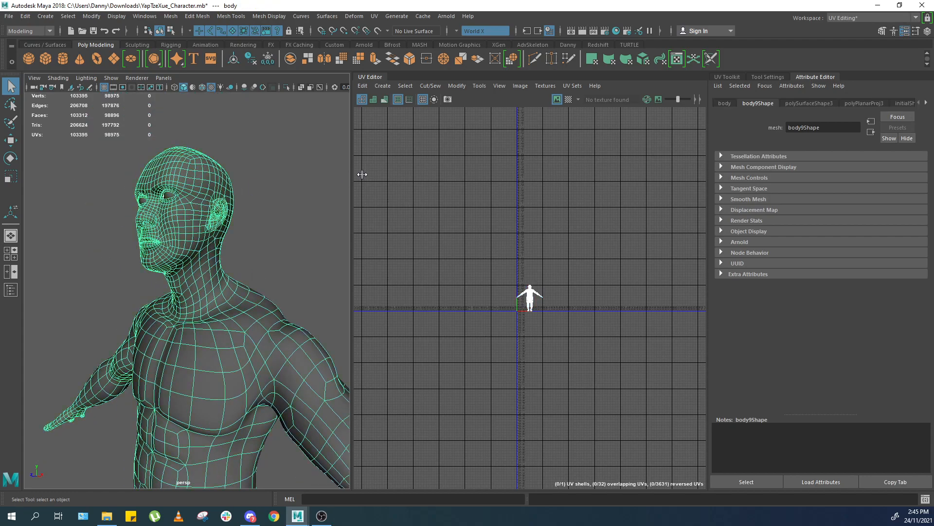
Switch the side panel to the UV Toolkit.
{"action": "left_click", "coordinate": [727, 76]}
{"action": "scroll", "coordinate": [360, 224], "scroll_direction": "down", "scroll_amount": 5}
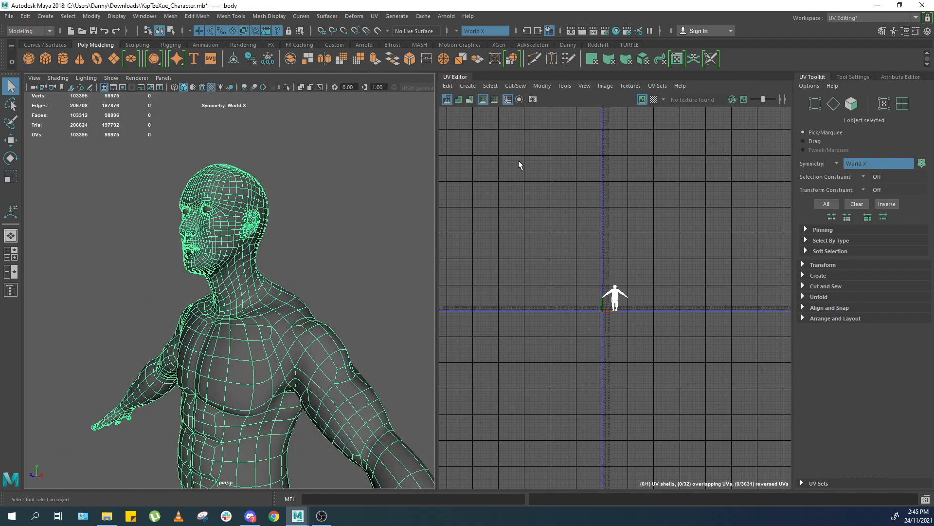
{"action": "left_click", "coordinate": [846, 19]}
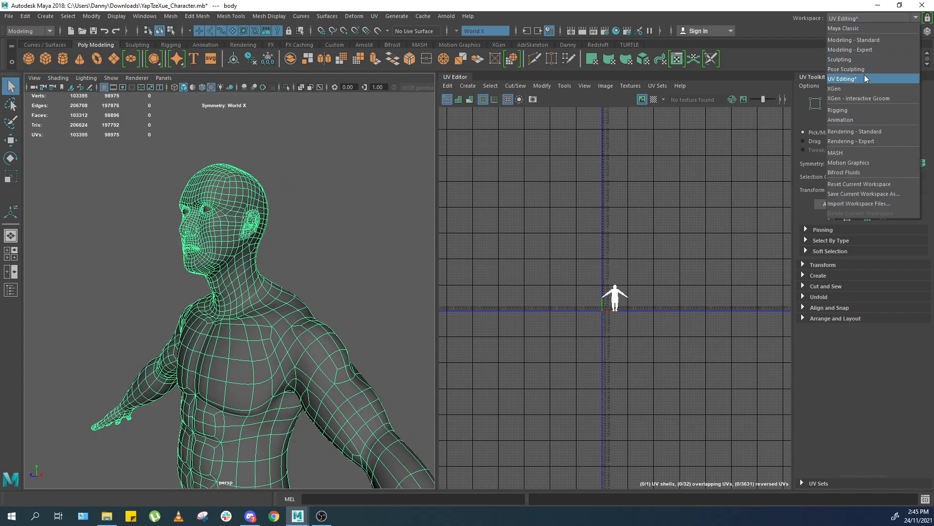
{"action": "left_click", "coordinate": [842, 19]}
Orbit around the neck and shoulders to examine the edge flow.
{"action": "left_click_drag", "start_coordinate": [384, 168], "coordinate": [351, 223], "text": "alt"}
{"action": "left_click_drag", "start_coordinate": [352, 222], "coordinate": [244, 314]}
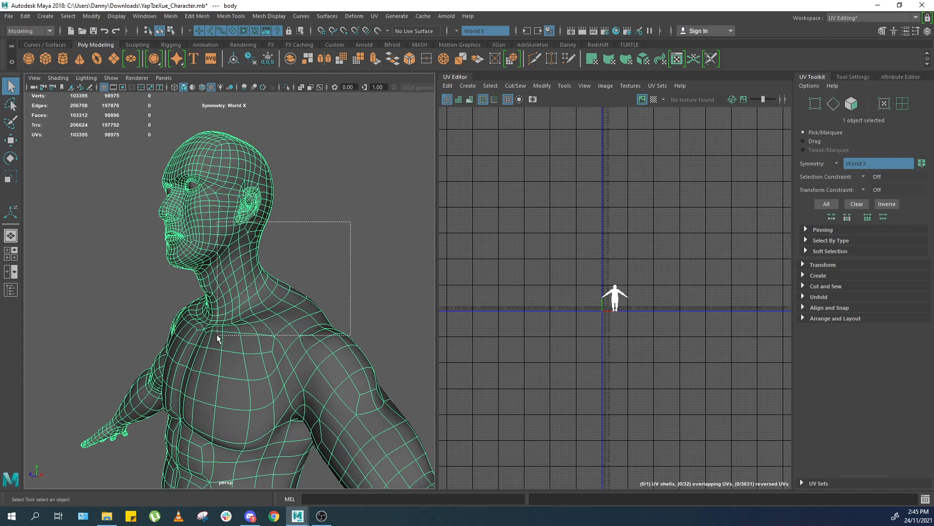
{"action": "key", "text": "f"}
{"action": "right_click_drag", "start_coordinate": [210, 288], "coordinate": [272, 269], "text": "alt"}
{"action": "left_click_drag", "start_coordinate": [272, 268], "coordinate": [244, 280], "text": "alt"}
{"action": "middle_click_drag", "start_coordinate": [275, 285], "coordinate": [265, 349], "text": "alt"}
{"action": "right_click_drag", "start_coordinate": [222, 280], "coordinate": [265, 263], "text": "alt"}
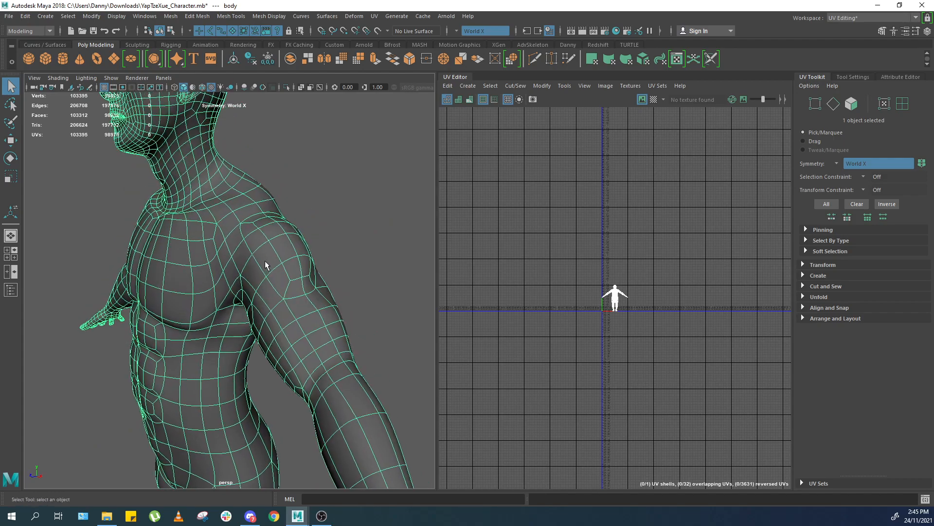
{"action": "left_click_drag", "start_coordinate": [265, 263], "coordinate": [305, 253], "text": "alt"}
{"action": "middle_click_drag", "start_coordinate": [304, 253], "coordinate": [287, 296], "text": "alt"}
{"action": "left_click_drag", "start_coordinate": [277, 253], "coordinate": [254, 223], "text": "alt"}
{"action": "right_click_drag", "start_coordinate": [254, 223], "coordinate": [237, 239], "text": "alt"}
{"action": "left_click_drag", "start_coordinate": [237, 239], "coordinate": [254, 245], "text": "alt"}
Select the perspective camera and set its focal length to 70.
{"action": "left_click", "coordinate": [34, 78]}
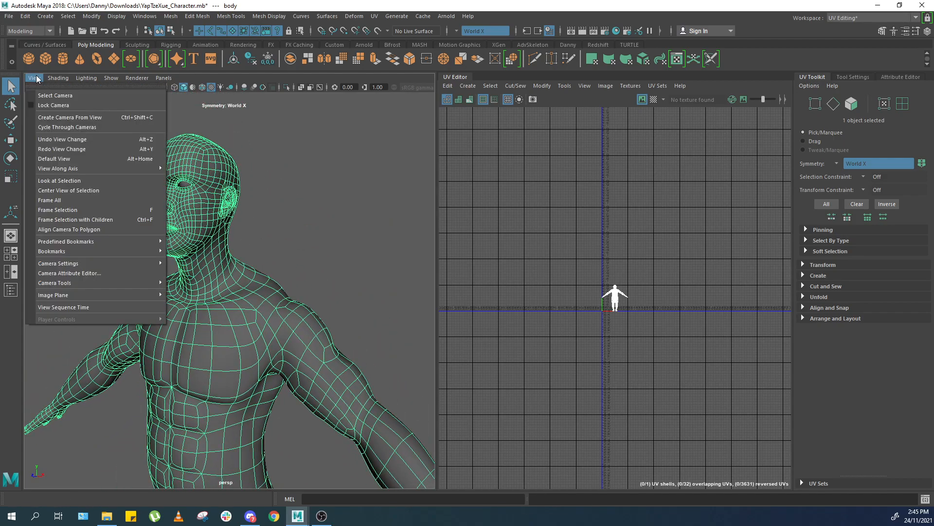
{"action": "left_click", "coordinate": [63, 87]}
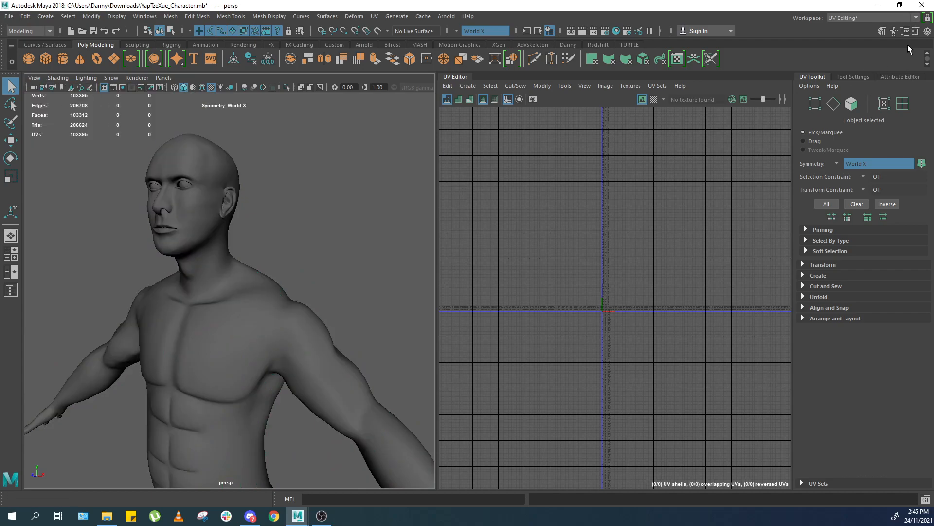
{"action": "left_click", "coordinate": [905, 31]}
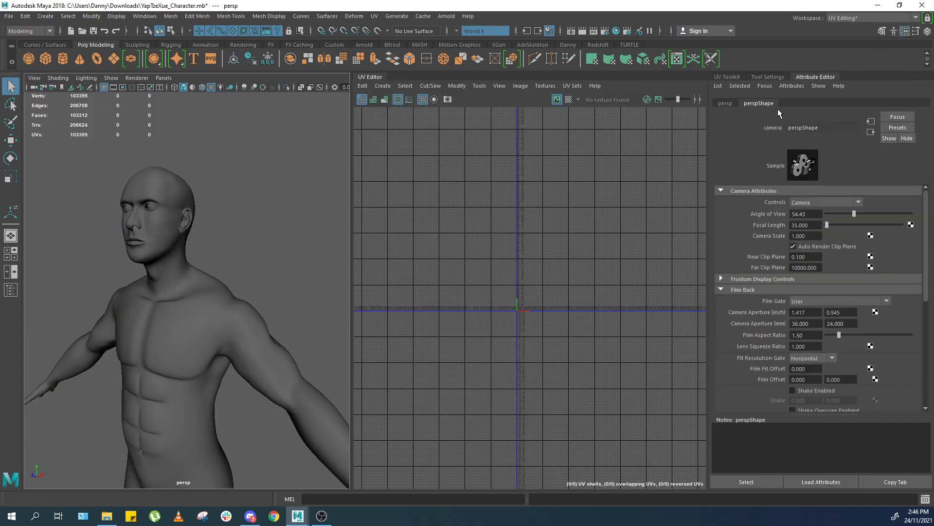
{"action": "left_click_drag", "start_coordinate": [819, 225], "coordinate": [754, 228]}
{"action": "type", "text": "70"}
{"action": "key", "text": "Return"}
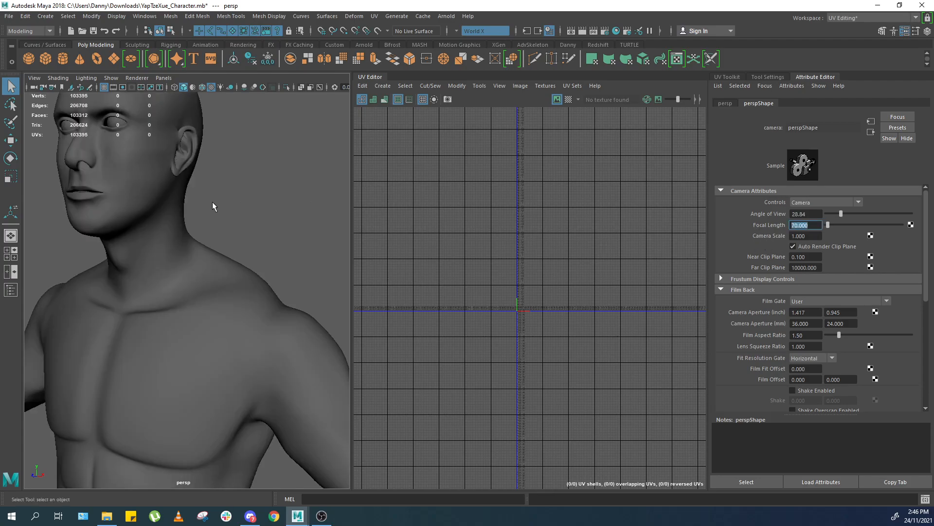
Reselect the body mesh and frame it in the viewport.
{"action": "scroll", "coordinate": [226, 245], "scroll_direction": "down", "scroll_amount": 3}
{"action": "scroll", "coordinate": [226, 245], "scroll_direction": "up", "scroll_amount": 5}
{"action": "scroll", "coordinate": [215, 253], "scroll_direction": "down", "scroll_amount": 3}
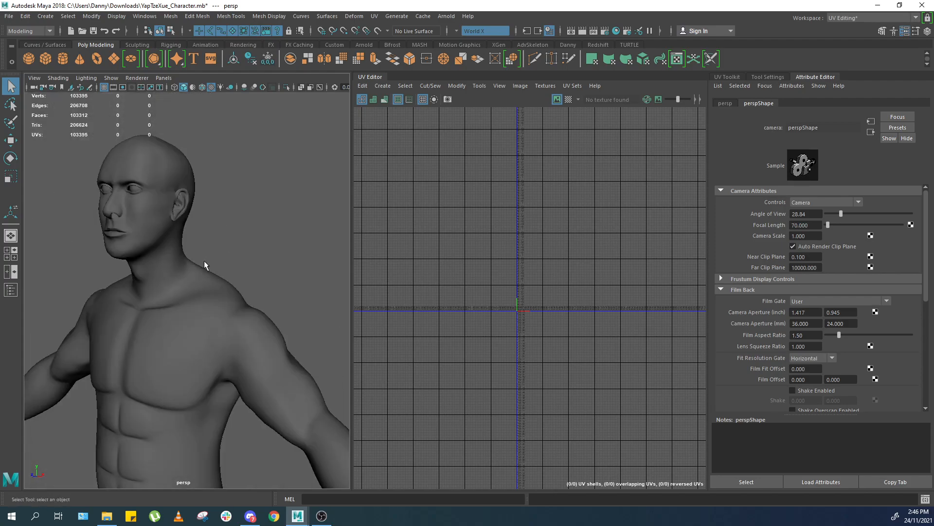
{"action": "left_click", "coordinate": [198, 262]}
{"action": "key", "text": "f"}
{"action": "scroll", "coordinate": [193, 264], "scroll_direction": "up", "scroll_amount": 6}
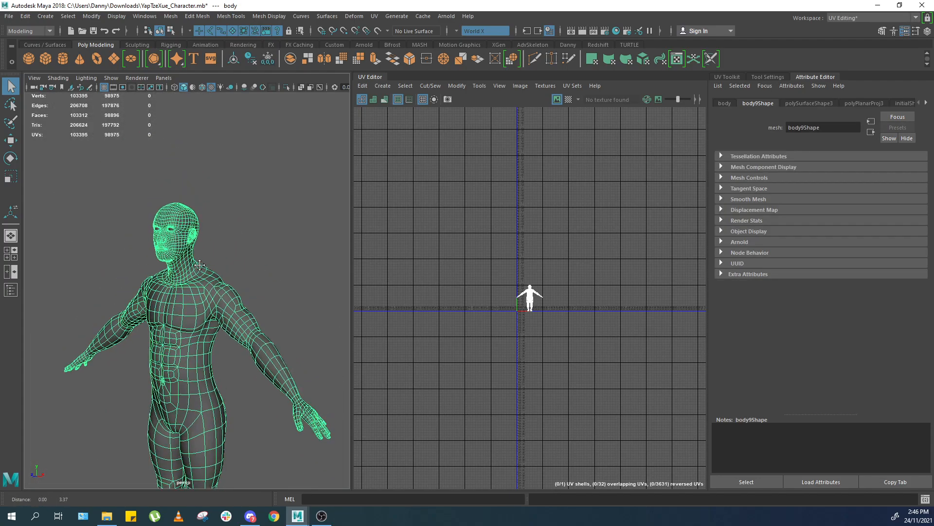
{"action": "scroll", "coordinate": [155, 263], "scroll_direction": "up", "scroll_amount": 4}
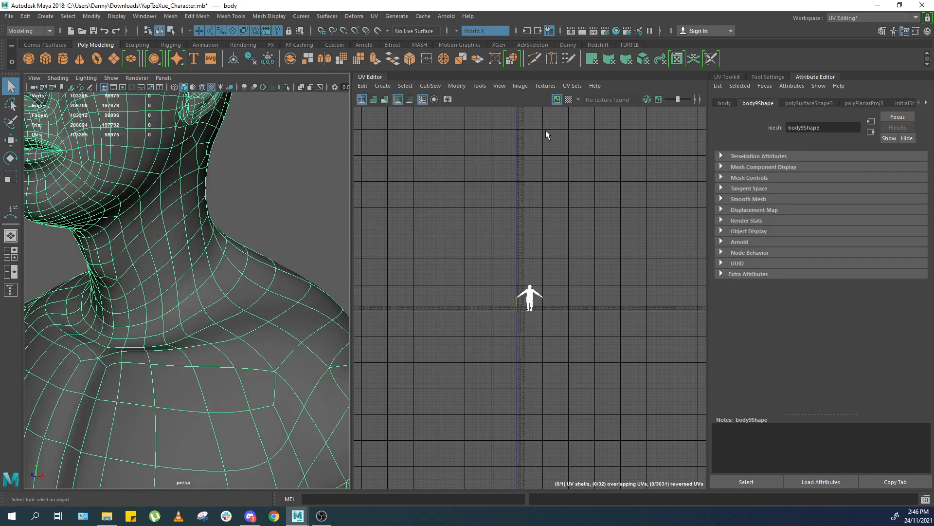
Select the perspective camera again and try a focal length of 30.
{"action": "left_click", "coordinate": [34, 78]}
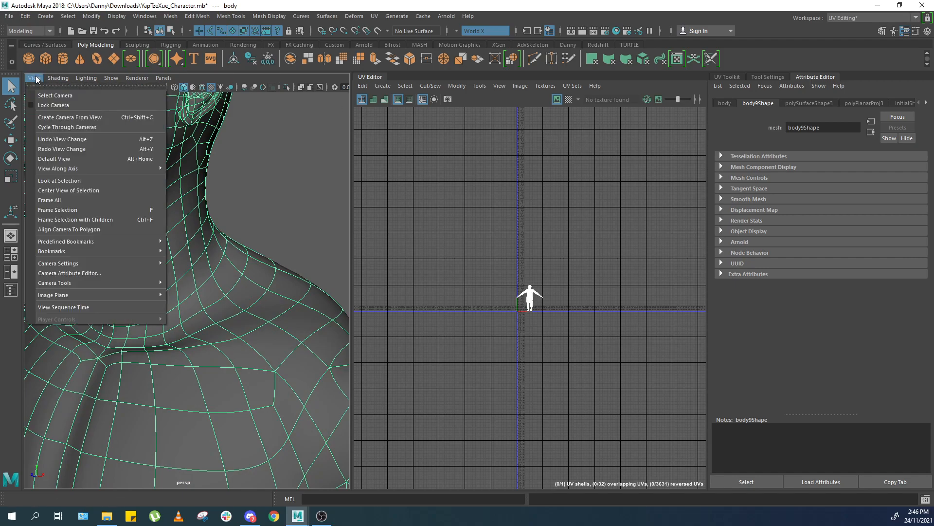
{"action": "left_click", "coordinate": [46, 93]}
{"action": "scroll", "coordinate": [314, 268], "scroll_direction": "down", "scroll_amount": 5}
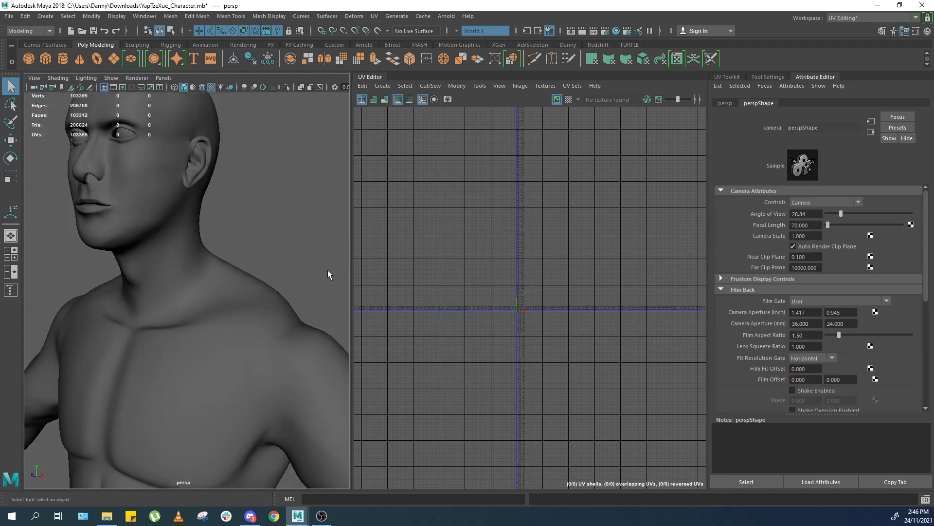
{"action": "left_click_drag", "start_coordinate": [817, 225], "coordinate": [736, 221]}
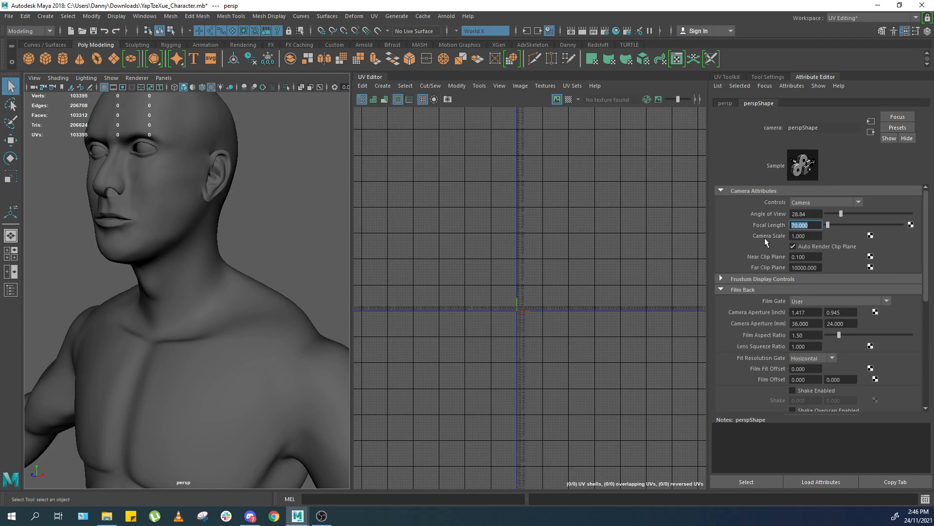
{"action": "type", "text": "30"}
{"action": "scroll", "coordinate": [207, 241], "scroll_direction": "up", "scroll_amount": 8}
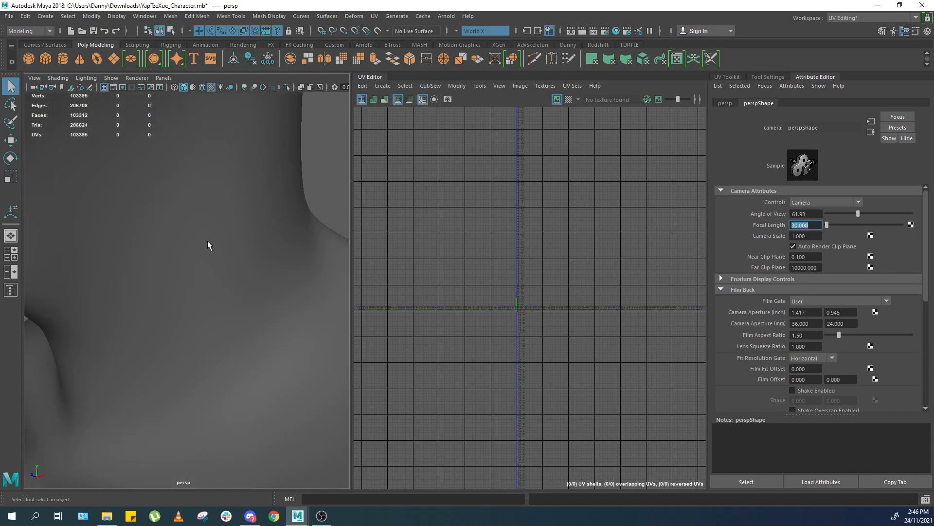
{"action": "scroll", "coordinate": [248, 271], "scroll_direction": "down", "scroll_amount": 6}
{"action": "scroll", "coordinate": [250, 265], "scroll_direction": "up", "scroll_amount": 3}
{"action": "right_click_drag", "start_coordinate": [250, 264], "coordinate": [261, 306], "text": "alt"}
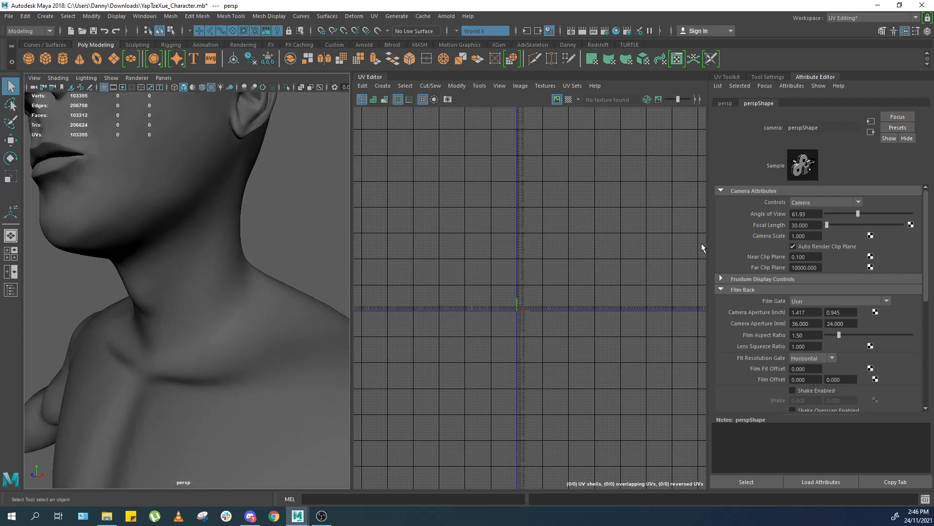
Restore the camera's focal length to 70.
{"action": "left_click_drag", "start_coordinate": [826, 224], "coordinate": [749, 222]}
{"action": "type", "text": "70"}
{"action": "key", "text": "Return"}
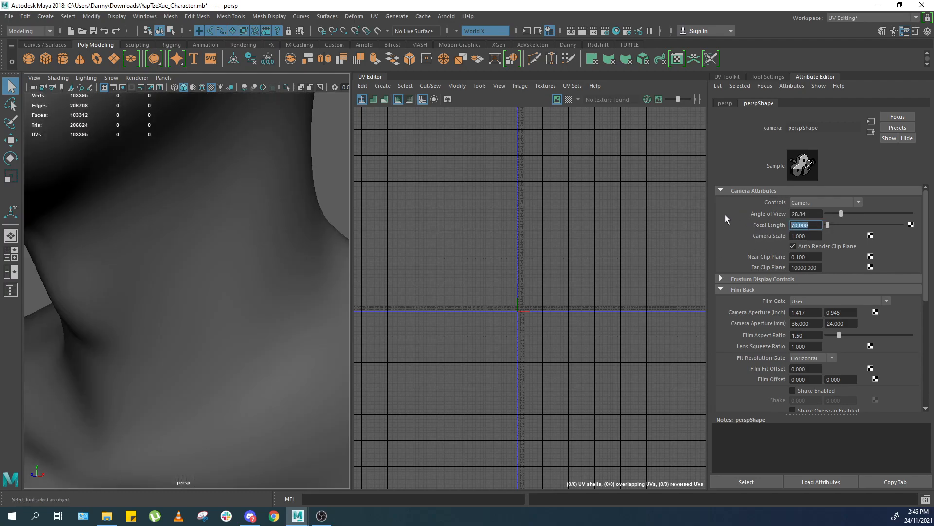
{"action": "right_click_drag", "start_coordinate": [147, 218], "coordinate": [68, 170], "text": "alt"}
{"action": "right_click_drag", "start_coordinate": [237, 183], "coordinate": [264, 218], "text": "alt"}
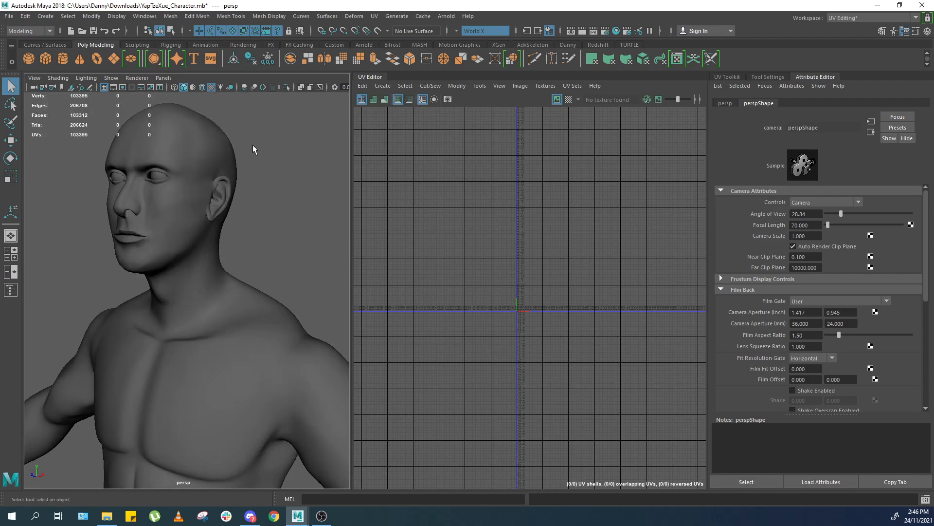
Reselect the body mesh and frame it in the viewport.
{"action": "left_click", "coordinate": [37, 79]}
{"action": "left_click", "coordinate": [205, 126]}
{"action": "left_click", "coordinate": [210, 130]}
{"action": "key", "text": "f"}
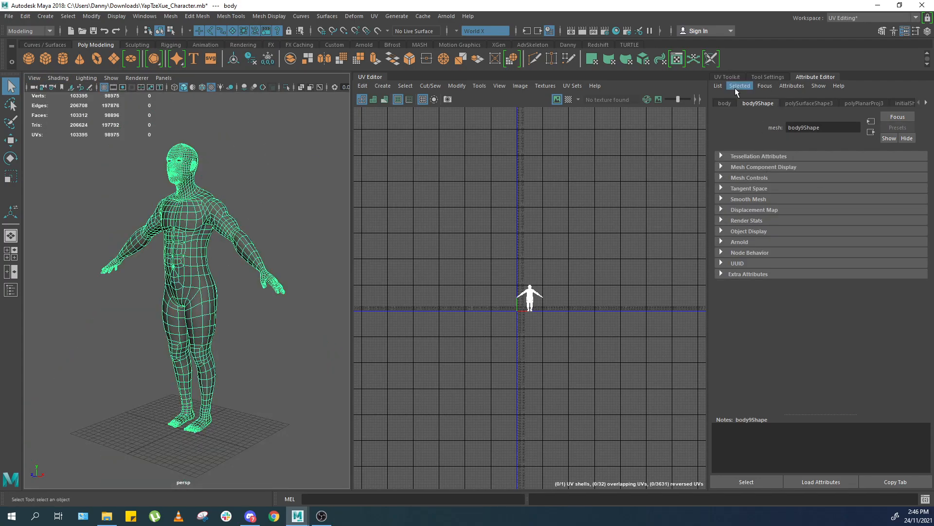
Open the UV Toolkit and select edges on the neck in edge mode with the Move tool.
{"action": "left_click", "coordinate": [728, 77]}
{"action": "right_click_drag", "start_coordinate": [209, 204], "coordinate": [266, 226], "text": "alt"}
{"action": "middle_click_drag", "start_coordinate": [265, 226], "coordinate": [231, 379], "text": "alt"}
{"action": "right_click_drag", "start_coordinate": [199, 243], "coordinate": [246, 258], "text": "alt"}
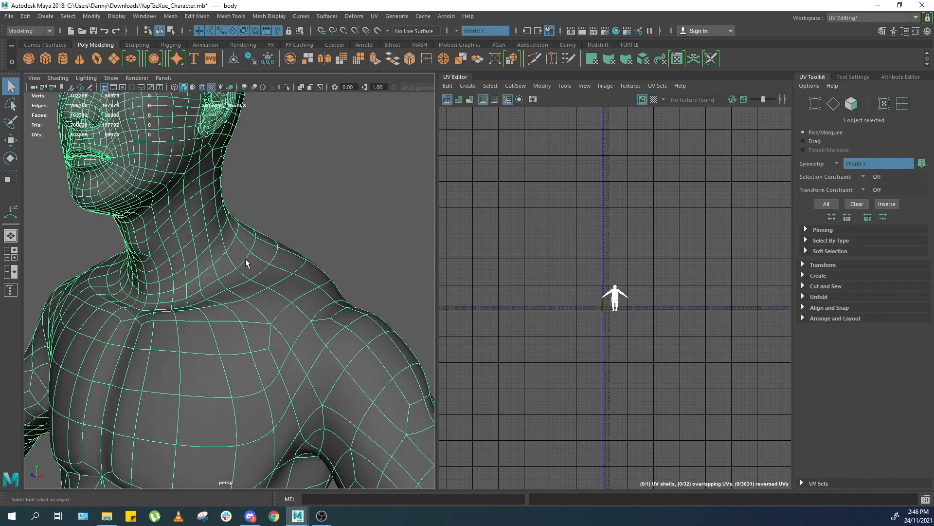
{"action": "middle_click_drag", "start_coordinate": [245, 257], "coordinate": [268, 276], "text": "alt"}
{"action": "left_click_drag", "start_coordinate": [274, 275], "coordinate": [200, 265], "text": "alt"}
{"action": "right_click_drag", "start_coordinate": [185, 253], "coordinate": [204, 273], "text": "alt"}
{"action": "middle_click_drag", "start_coordinate": [185, 224], "coordinate": [207, 263], "text": "alt"}
{"action": "right_click_drag", "start_coordinate": [206, 263], "coordinate": [216, 271], "text": "alt"}
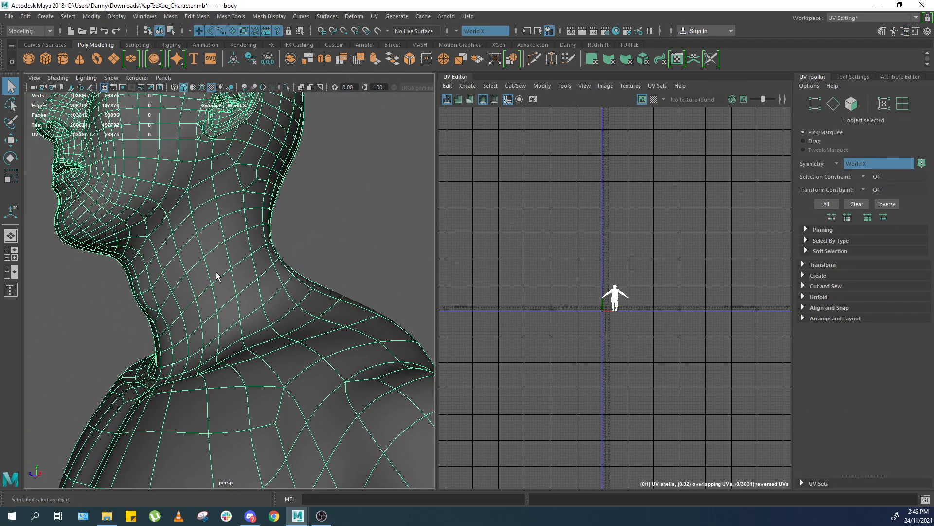
{"action": "key", "text": "F10"}
{"action": "left_click", "coordinate": [173, 214]}
{"action": "key", "text": "w"}
{"action": "left_click_drag", "start_coordinate": [235, 217], "coordinate": [254, 140]}
{"action": "key", "text": "f"}
{"action": "right_click_drag", "start_coordinate": [268, 188], "coordinate": [214, 214], "text": "alt"}
{"action": "left_click_drag", "start_coordinate": [228, 234], "coordinate": [336, 265], "text": "alt"}
{"action": "middle_click_drag", "start_coordinate": [315, 291], "coordinate": [308, 264], "text": "alt"}
{"action": "key", "text": "w"}
{"action": "left_click_drag", "start_coordinate": [309, 250], "coordinate": [306, 191]}
{"action": "left_click_drag", "start_coordinate": [311, 275], "coordinate": [231, 285], "text": "alt"}
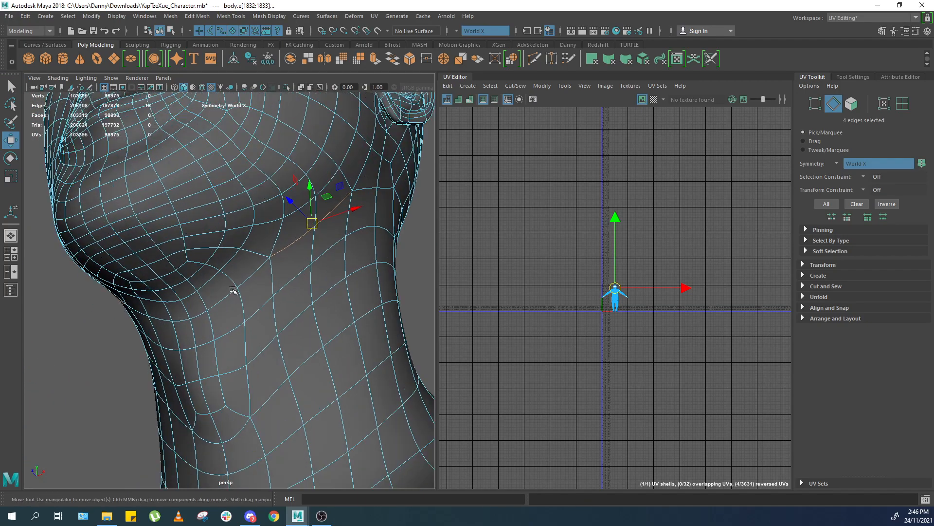
Add the edge loops around the neck to the selection.
{"action": "double_click", "coordinate": [252, 280], "text": "shift"}
{"action": "scroll", "coordinate": [282, 274], "scroll_direction": "down", "scroll_amount": 4}
{"action": "left_click_drag", "start_coordinate": [303, 271], "coordinate": [221, 287], "text": "alt"}
{"action": "middle_click_drag", "start_coordinate": [258, 276], "coordinate": [253, 282], "text": "alt"}
{"action": "left_click", "coordinate": [210, 253], "text": "shift"}
{"action": "double_click", "coordinate": [238, 236], "text": "shift"}
{"action": "left_click_drag", "start_coordinate": [280, 226], "coordinate": [422, 262], "text": "alt"}
{"action": "double_click", "coordinate": [255, 279], "text": "shift"}
{"action": "scroll", "coordinate": [256, 279], "scroll_direction": "down", "scroll_amount": 6}
{"action": "scroll", "coordinate": [493, 260], "scroll_direction": "up", "scroll_amount": 3}
Zoom the UV Editor in on the head and shoulder UVs.
{"action": "right_click", "coordinate": [588, 253], "text": "shift"}
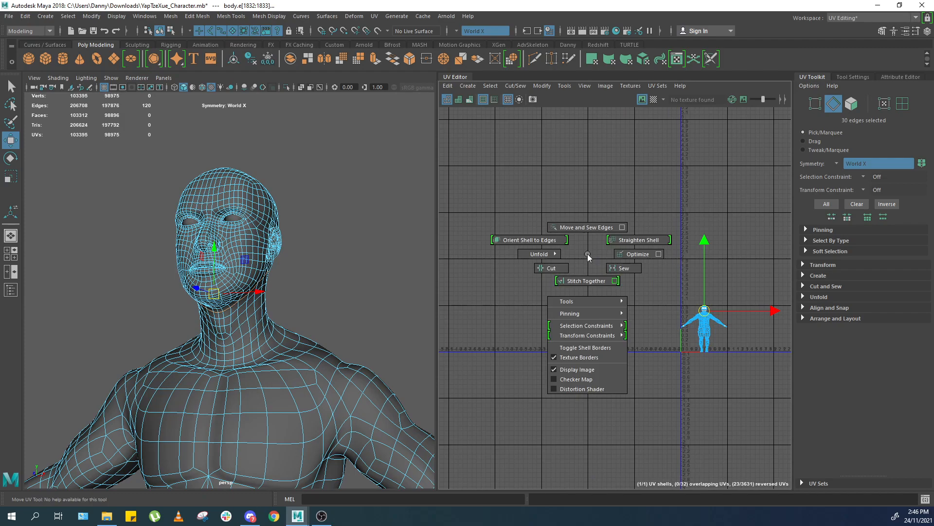
{"action": "middle_click_drag", "start_coordinate": [601, 231], "coordinate": [486, 188], "text": "alt"}
{"action": "scroll", "coordinate": [487, 187], "scroll_direction": "up", "scroll_amount": 1}
{"action": "scroll", "coordinate": [487, 188], "scroll_direction": "up", "scroll_amount": 5}
{"action": "middle_click_drag", "start_coordinate": [586, 327], "coordinate": [351, 182], "text": "alt"}
{"action": "scroll", "coordinate": [527, 241], "scroll_direction": "up", "scroll_amount": 12}
{"action": "scroll", "coordinate": [582, 252], "scroll_direction": "down", "scroll_amount": 10}
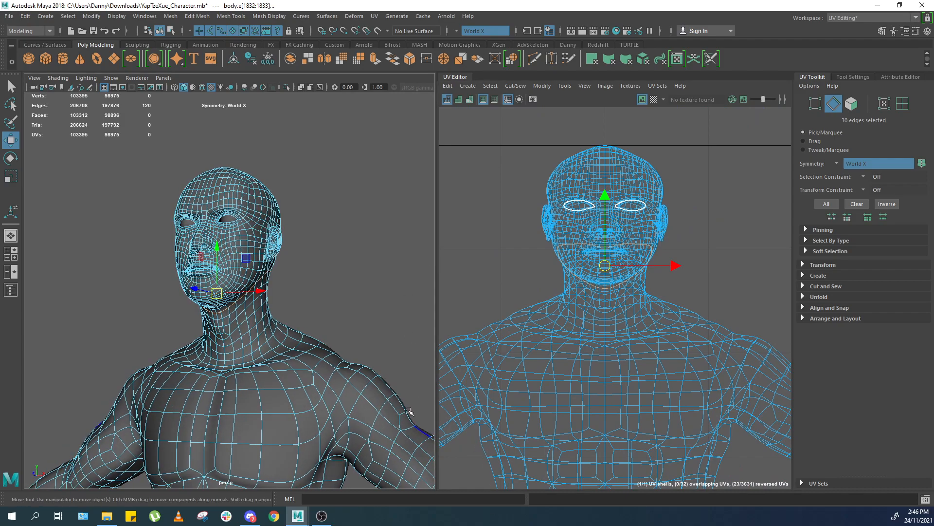
Expand the UV Toolkit sections to review the Transform, Create, Cut and Sew and Unfold tools.
{"action": "left_click_drag", "start_coordinate": [338, 395], "coordinate": [308, 406], "text": "alt"}
{"action": "middle_click_drag", "start_coordinate": [359, 417], "coordinate": [321, 387], "text": "alt"}
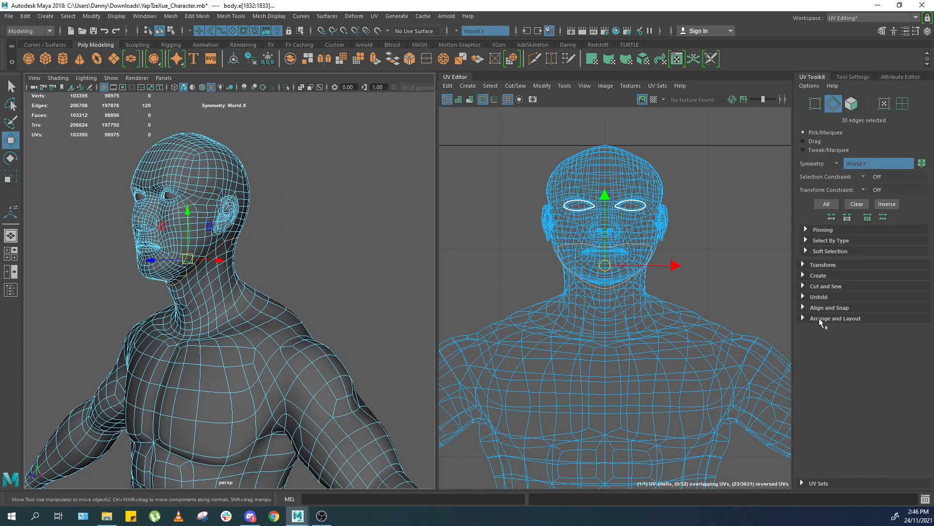
{"action": "left_click", "coordinate": [803, 318]}
{"action": "left_click", "coordinate": [803, 307]}
{"action": "left_click", "coordinate": [802, 297]}
{"action": "left_click", "coordinate": [803, 287]}
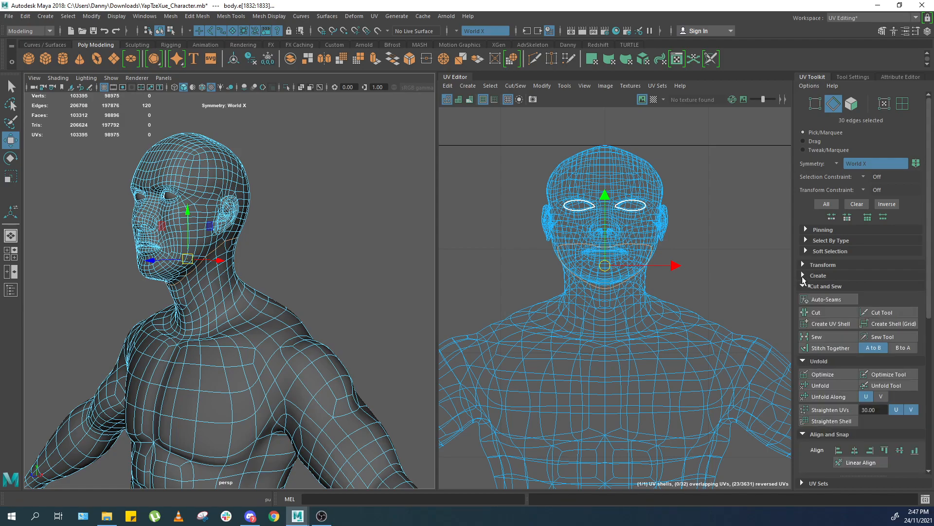
{"action": "left_click", "coordinate": [803, 275]}
{"action": "left_click", "coordinate": [803, 265]}
{"action": "scroll", "coordinate": [833, 270], "scroll_direction": "down", "scroll_amount": 4}
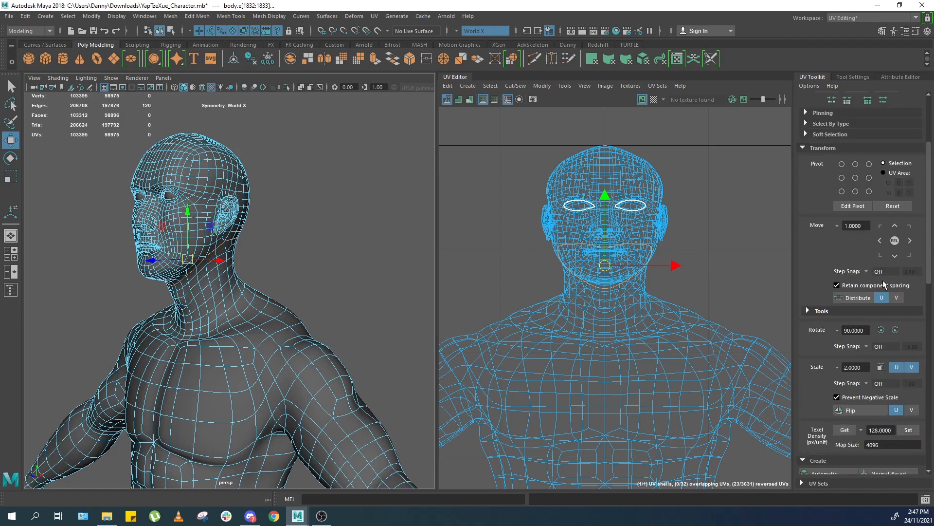
{"action": "scroll", "coordinate": [871, 276], "scroll_direction": "down", "scroll_amount": 3}
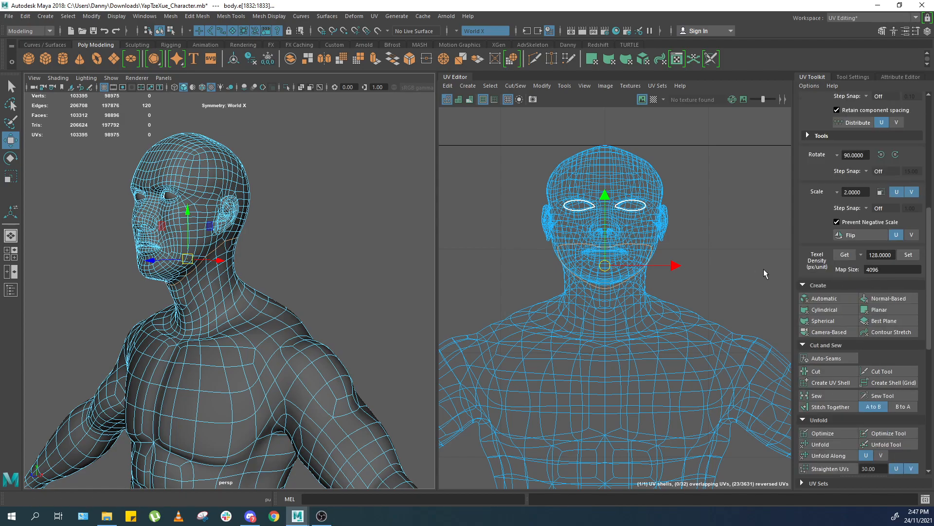
Cut the UVs along the selected edge loops around the neck.
{"action": "right_click_drag", "start_coordinate": [694, 217], "coordinate": [770, 186], "text": "shift"}
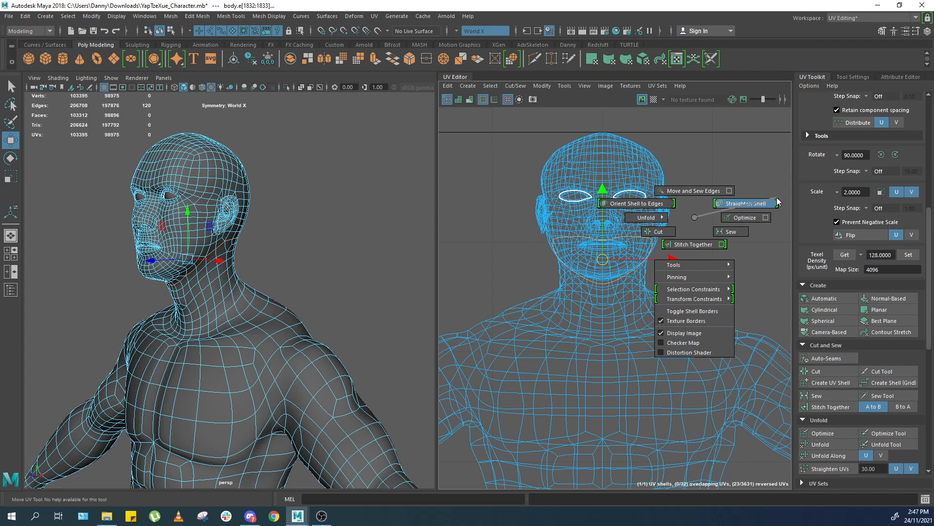
{"action": "right_click_drag", "start_coordinate": [740, 221], "coordinate": [697, 216], "text": "shift"}
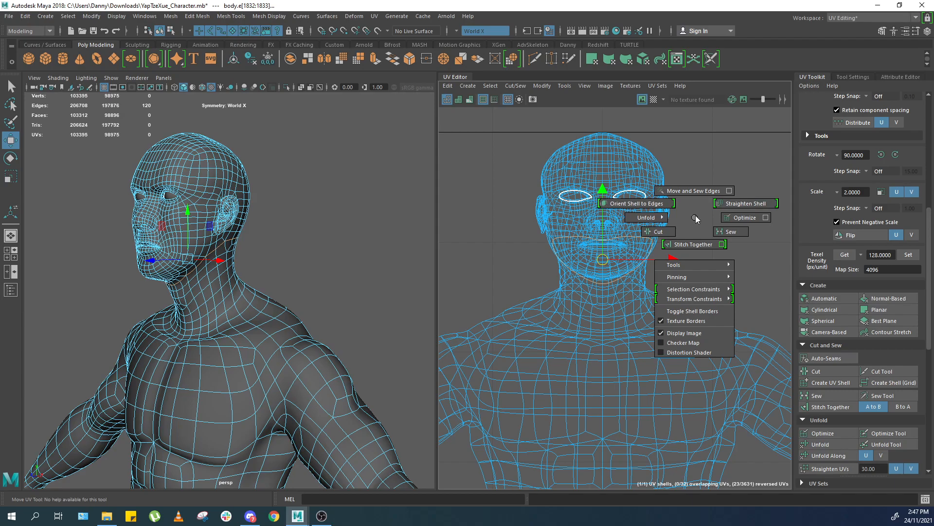
{"action": "mouse_move", "coordinate": [696, 218]}
{"action": "right_mouse_down", "text": "shift"}
{"action": "mouse_move", "coordinate": [669, 238]}
{"action": "mouse_move", "coordinate": [706, 206]}
{"action": "mouse_move", "coordinate": [746, 237]}
{"action": "mouse_move", "coordinate": [689, 229]}
{"action": "mouse_move", "coordinate": [684, 218]}
{"action": "mouse_move", "coordinate": [703, 203]}
{"action": "mouse_move", "coordinate": [695, 221]}
{"action": "right_mouse_up", "text": "shift"}
{"action": "scroll", "coordinate": [814, 276], "scroll_direction": "down", "scroll_amount": 3}
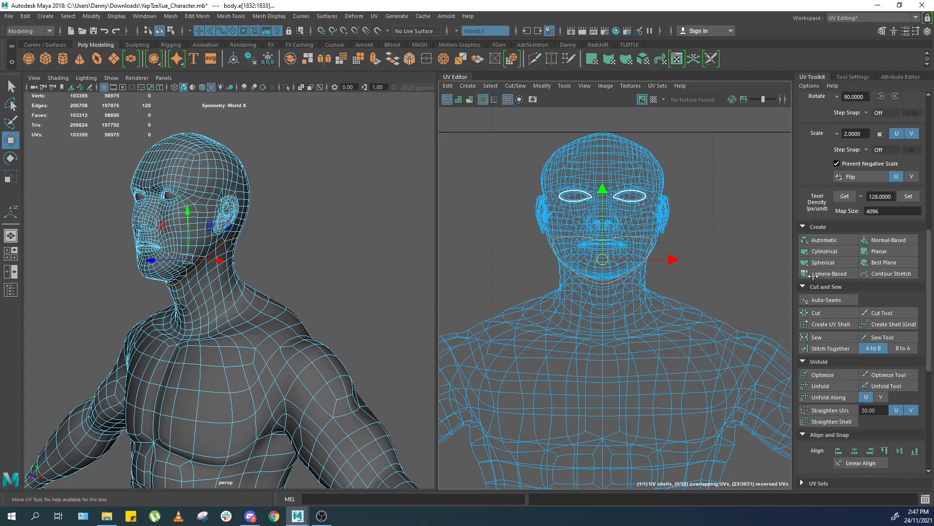
{"action": "scroll", "coordinate": [846, 285], "scroll_direction": "down", "scroll_amount": 2}
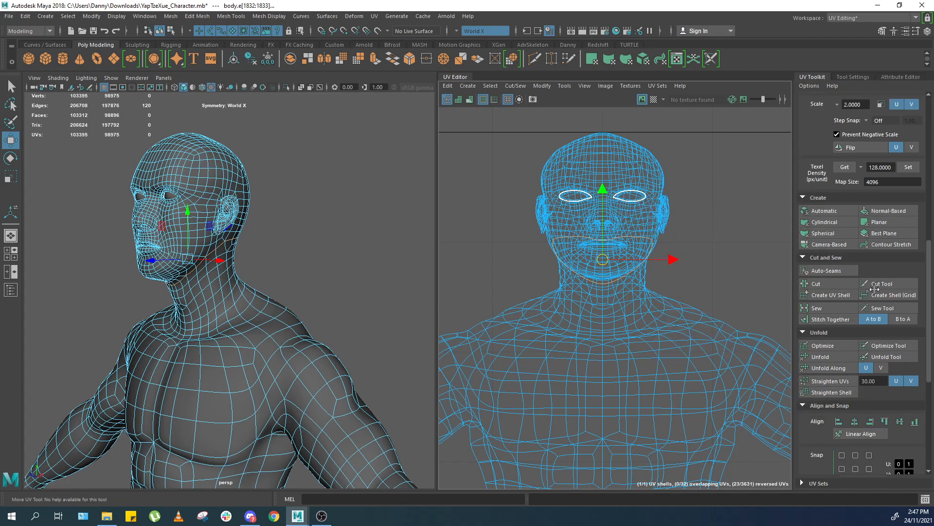
{"action": "right_click_drag", "start_coordinate": [678, 181], "coordinate": [654, 200], "text": "shift"}
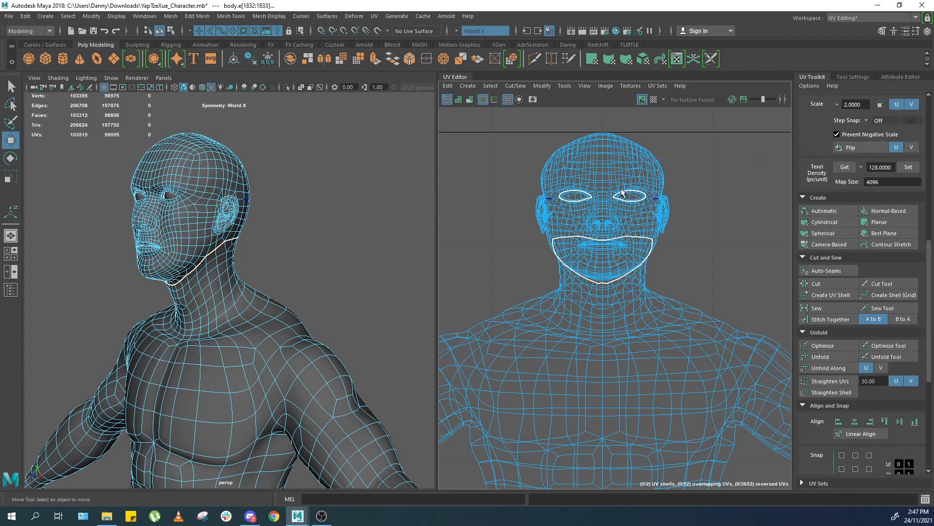
Select the head UV shell and move it upward, away from the neck and body UVs.
{"action": "middle_click_drag", "start_coordinate": [651, 174], "coordinate": [640, 199], "text": "alt"}
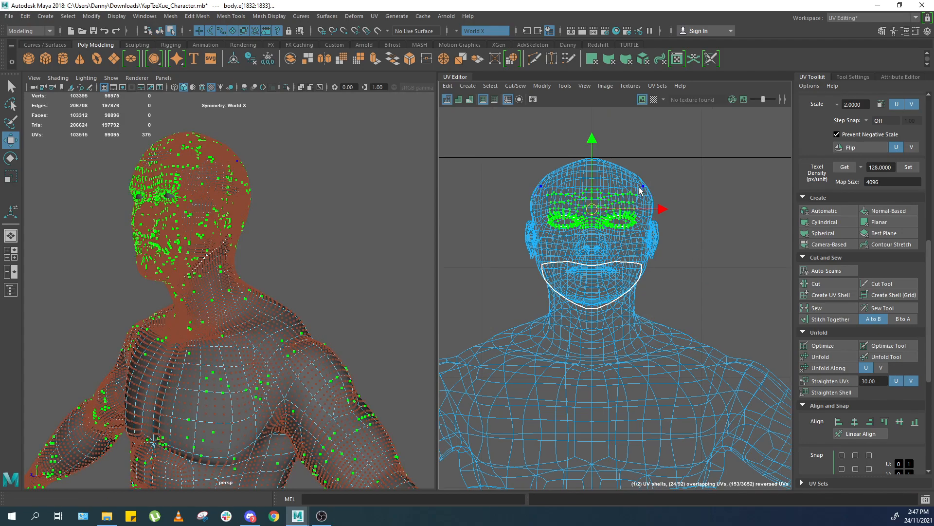
{"action": "right_click", "coordinate": [640, 191], "text": "shift"}
{"action": "right_click_drag", "start_coordinate": [638, 188], "coordinate": [731, 184], "text": "ctrl"}
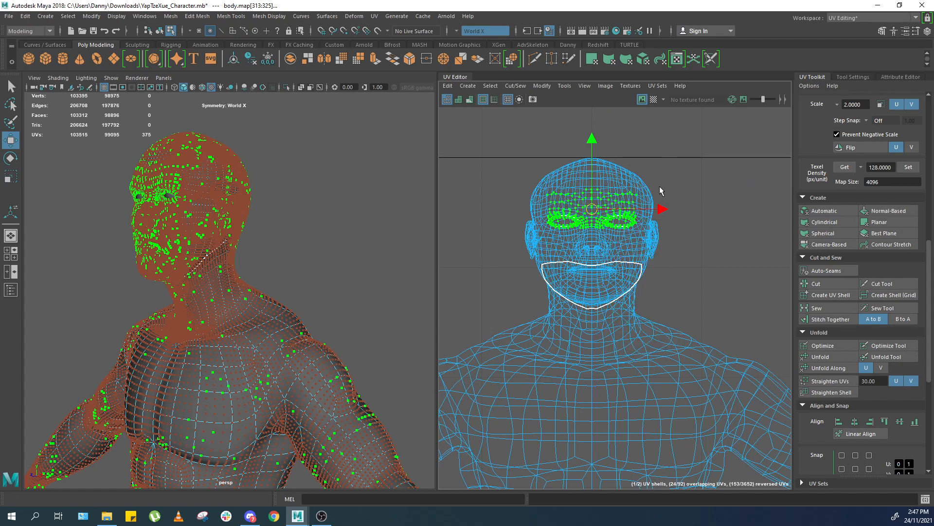
{"action": "left_click_drag", "start_coordinate": [612, 197], "coordinate": [648, 171]}
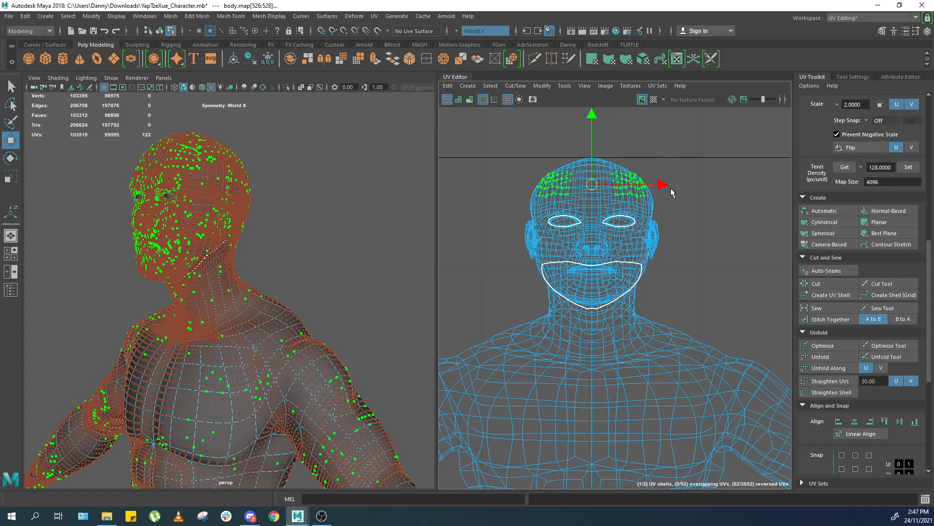
{"action": "right_click_drag", "start_coordinate": [671, 188], "coordinate": [714, 210], "text": "ctrl"}
{"action": "left_click_drag", "start_coordinate": [595, 176], "coordinate": [594, 126]}
{"action": "scroll", "coordinate": [667, 197], "scroll_direction": "down", "scroll_amount": 1}
{"action": "middle_click_drag", "start_coordinate": [676, 219], "coordinate": [609, 257], "text": "alt"}
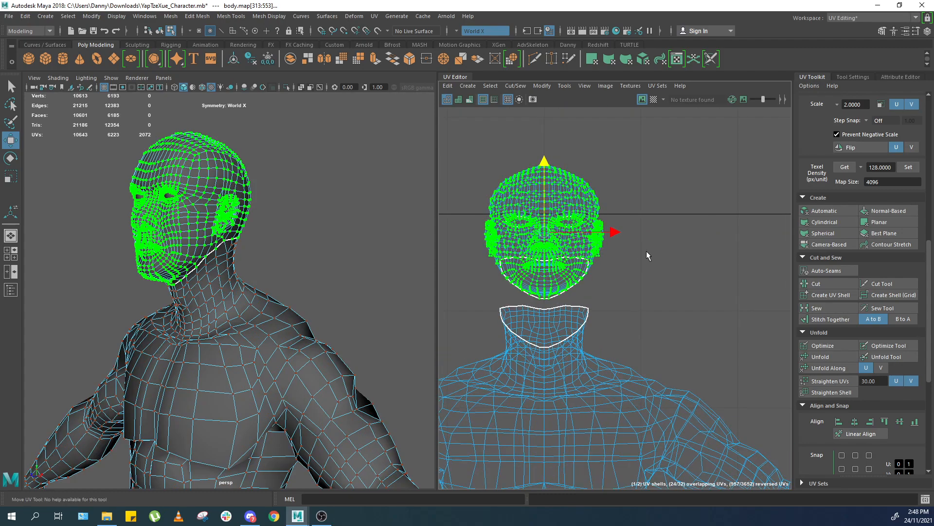
{"action": "middle_click_drag", "start_coordinate": [641, 258], "coordinate": [673, 207], "text": "alt"}
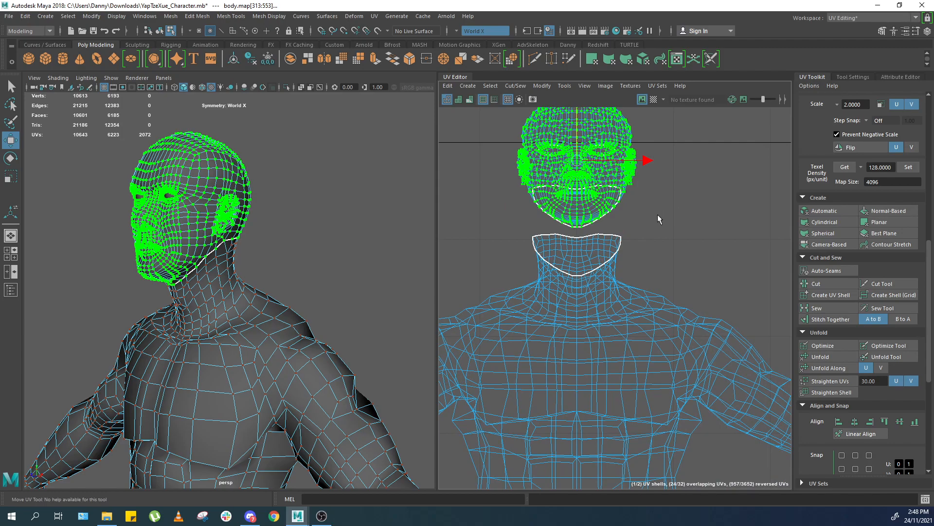
Inspect the arm UVs for a stray point and locate its vertex on the model.
{"action": "right_click_drag", "start_coordinate": [323, 253], "coordinate": [346, 227]}
{"action": "left_click", "coordinate": [335, 238]}
{"action": "left_click", "coordinate": [190, 369]}
{"action": "left_click_drag", "start_coordinate": [190, 369], "coordinate": [127, 363], "text": "alt"}
{"action": "right_click_drag", "start_coordinate": [194, 316], "coordinate": [293, 275], "text": "alt"}
{"action": "left_click_drag", "start_coordinate": [293, 274], "coordinate": [330, 291], "text": "alt"}
{"action": "right_click_drag", "start_coordinate": [330, 291], "coordinate": [277, 323], "text": "alt"}
{"action": "left_click_drag", "start_coordinate": [278, 323], "coordinate": [301, 304], "text": "alt"}
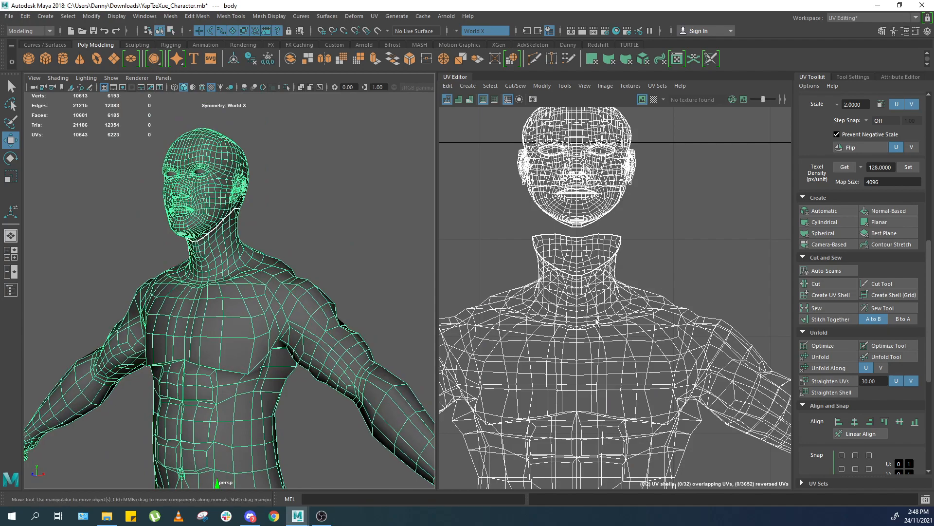
{"action": "middle_click_drag", "start_coordinate": [598, 321], "coordinate": [569, 252], "text": "alt"}
{"action": "right_click_drag", "start_coordinate": [694, 262], "coordinate": [694, 209]}
{"action": "right_click_drag", "start_coordinate": [591, 269], "coordinate": [608, 260], "text": "alt"}
{"action": "right_click_drag", "start_coordinate": [277, 302], "coordinate": [316, 257], "text": "alt"}
{"action": "left_click_drag", "start_coordinate": [316, 258], "coordinate": [303, 234], "text": "alt"}
{"action": "right_click_drag", "start_coordinate": [303, 233], "coordinate": [278, 248], "text": "alt"}
{"action": "right_click_drag", "start_coordinate": [625, 288], "coordinate": [560, 296], "text": "alt"}
{"action": "middle_click_drag", "start_coordinate": [648, 351], "coordinate": [494, 268], "text": "alt"}
{"action": "right_click_drag", "start_coordinate": [536, 297], "coordinate": [611, 313], "text": "alt"}
{"action": "right_click_drag", "start_coordinate": [358, 319], "coordinate": [309, 357], "text": "alt"}
{"action": "left_click_drag", "start_coordinate": [309, 356], "coordinate": [281, 345], "text": "alt"}
{"action": "right_click_drag", "start_coordinate": [271, 346], "coordinate": [335, 289]}
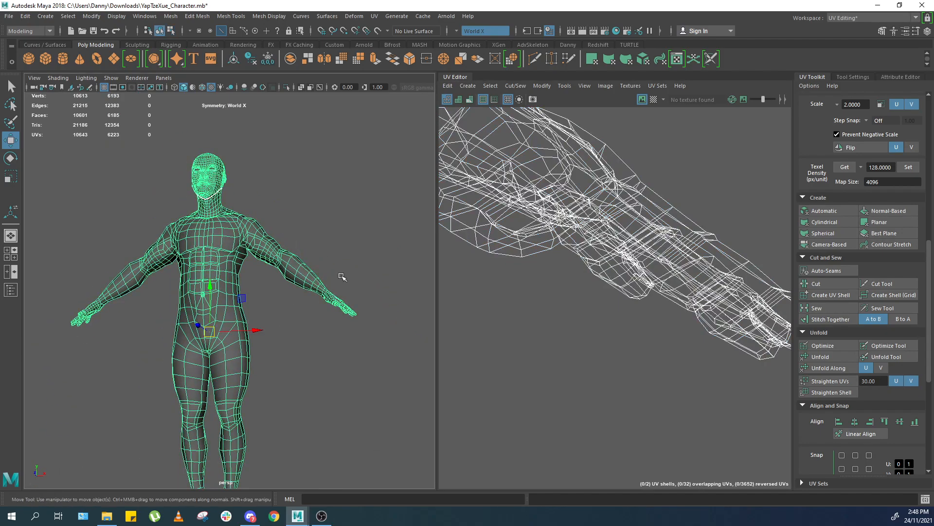
{"action": "left_click_drag", "start_coordinate": [284, 358], "coordinate": [272, 363], "text": "alt"}
{"action": "right_click_drag", "start_coordinate": [297, 378], "coordinate": [280, 374], "text": "alt"}
{"action": "middle_click_drag", "start_coordinate": [299, 367], "coordinate": [333, 331], "text": "alt"}
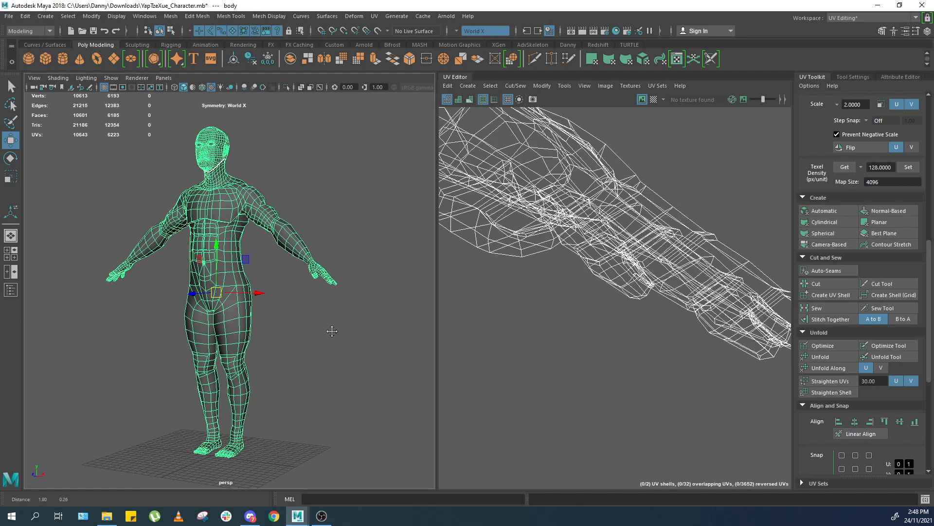
{"action": "right_click_drag", "start_coordinate": [312, 327], "coordinate": [327, 311], "text": "alt"}
{"action": "left_click", "coordinate": [327, 311]}
{"action": "key", "text": "ctrl+z"}
{"action": "right_click_drag", "start_coordinate": [725, 214], "coordinate": [506, 227], "text": "alt"}
{"action": "middle_click_drag", "start_coordinate": [494, 229], "coordinate": [560, 277], "text": "alt"}
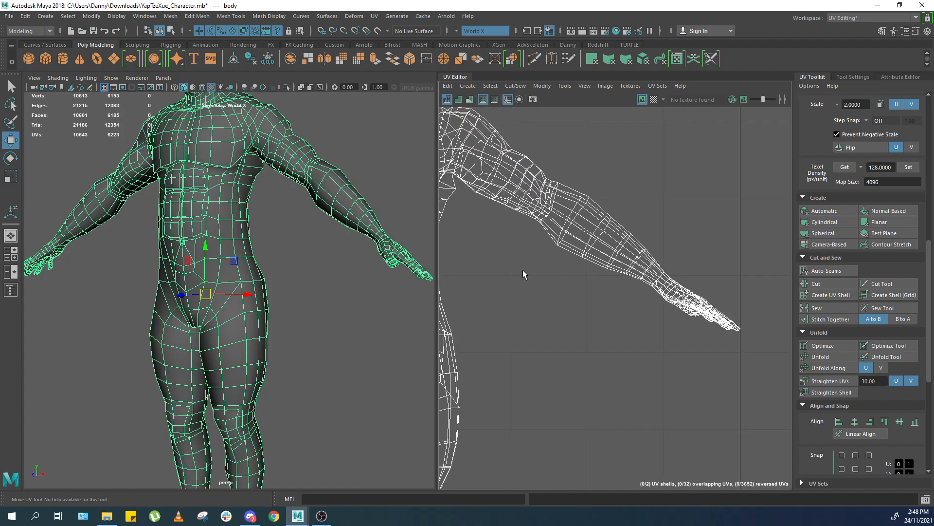
{"action": "left_click", "coordinate": [302, 269]}
{"action": "left_click", "coordinate": [317, 196]}
{"action": "right_click_drag", "start_coordinate": [674, 258], "coordinate": [676, 222]}
{"action": "left_click", "coordinate": [711, 225]}
{"action": "middle_click_drag", "start_coordinate": [715, 221], "coordinate": [591, 255], "text": "alt"}
{"action": "right_click_drag", "start_coordinate": [591, 255], "coordinate": [572, 327], "text": "alt"}
{"action": "middle_click_drag", "start_coordinate": [507, 427], "coordinate": [553, 336], "text": "alt"}
{"action": "right_click_drag", "start_coordinate": [553, 336], "coordinate": [615, 321], "text": "alt"}
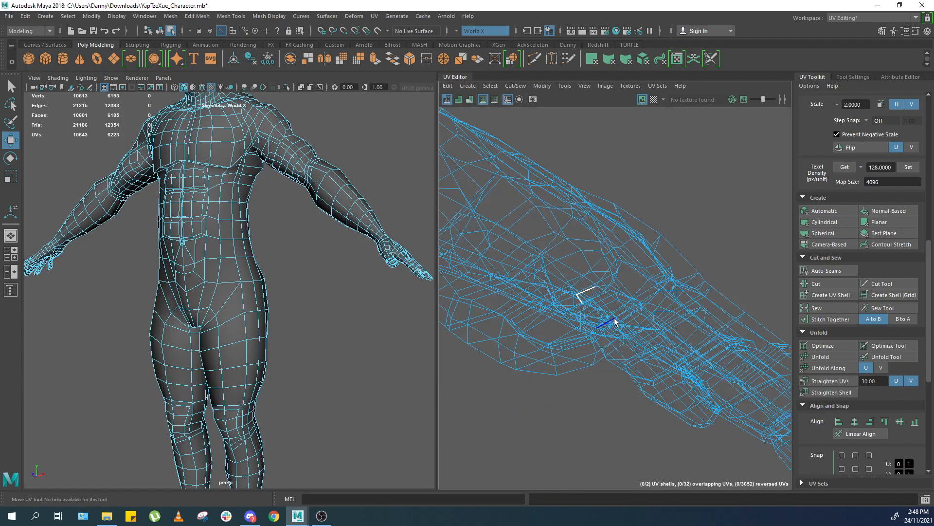
{"action": "middle_click_drag", "start_coordinate": [587, 325], "coordinate": [574, 311], "text": "alt"}
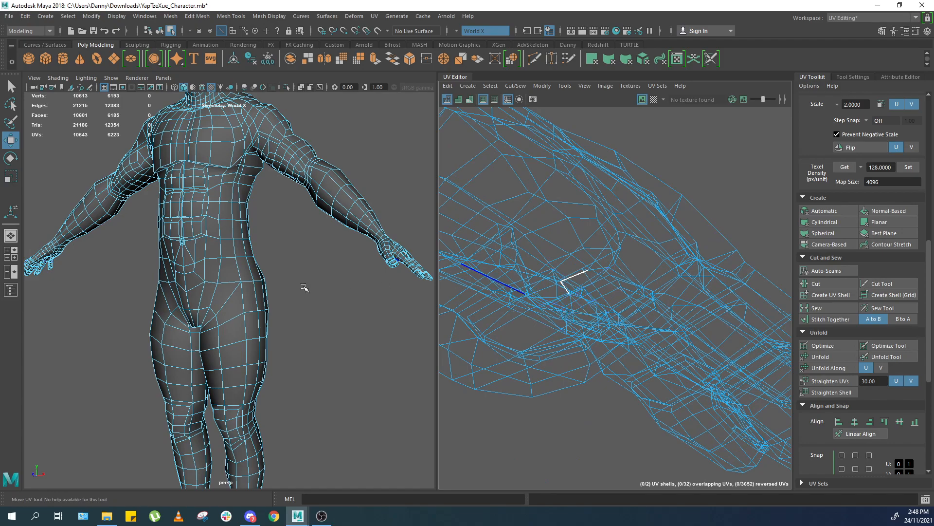
{"action": "middle_click_drag", "start_coordinate": [301, 286], "coordinate": [263, 275], "text": "alt"}
{"action": "scroll", "coordinate": [265, 275], "scroll_direction": "up", "scroll_amount": 3}
{"action": "scroll", "coordinate": [445, 269], "scroll_direction": "up", "scroll_amount": 2}
{"action": "right_click_drag", "start_coordinate": [675, 291], "coordinate": [604, 284]}
{"action": "left_click", "coordinate": [579, 288]}
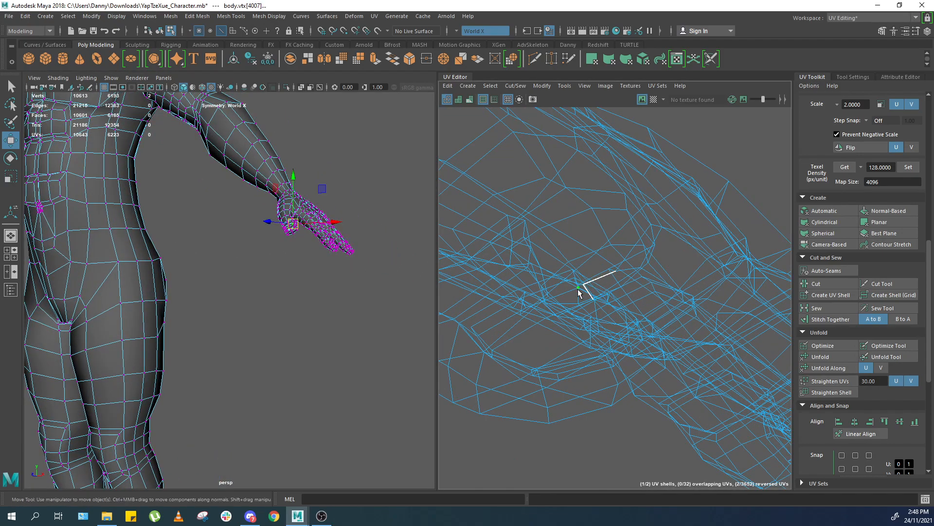
{"action": "left_click", "coordinate": [583, 285]}
{"action": "key", "text": "f"}
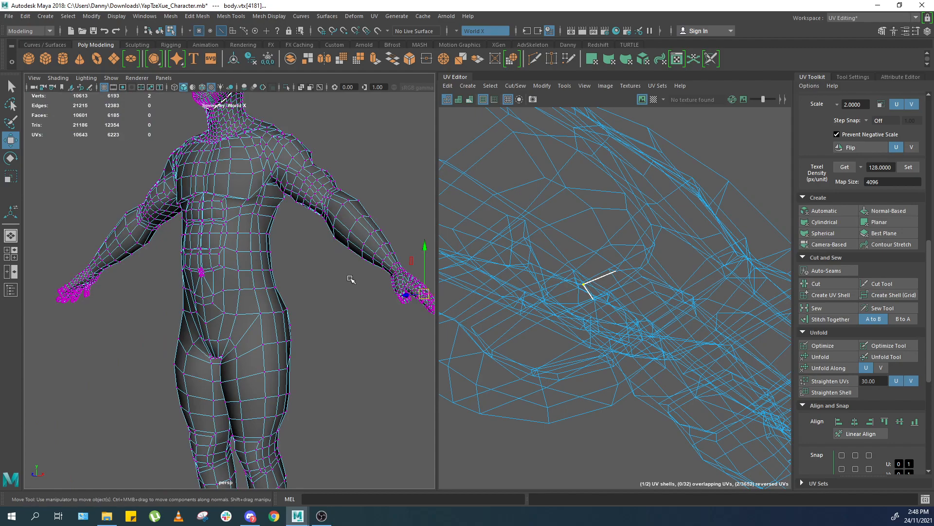
Zoom in on the stray vertex on the arm and delete the small face attached to it.
{"action": "middle_click_drag", "start_coordinate": [356, 279], "coordinate": [159, 271], "text": "alt"}
{"action": "right_click_drag", "start_coordinate": [158, 271], "coordinate": [311, 382], "text": "alt"}
{"action": "right_click_drag", "start_coordinate": [207, 302], "coordinate": [277, 343], "text": "alt"}
{"action": "mouse_move", "coordinate": [295, 309]}
{"action": "left_mouse_down", "text": "alt"}
{"action": "mouse_move", "coordinate": [235, 309]}
{"action": "mouse_move", "coordinate": [314, 309]}
{"action": "left_mouse_up", "text": "alt"}
{"action": "left_click_drag", "start_coordinate": [171, 273], "coordinate": [284, 274], "text": "alt"}
{"action": "mouse_move", "coordinate": [200, 277]}
{"action": "left_mouse_down", "text": "alt"}
{"action": "mouse_move", "coordinate": [308, 252]}
{"action": "mouse_move", "coordinate": [318, 258]}
{"action": "mouse_move", "coordinate": [297, 180]}
{"action": "mouse_move", "coordinate": [346, 407]}
{"action": "left_mouse_up", "text": "alt"}
{"action": "left_click_drag", "start_coordinate": [274, 153], "coordinate": [344, 317], "text": "alt"}
{"action": "right_click_drag", "start_coordinate": [282, 282], "coordinate": [369, 306], "text": "alt"}
{"action": "middle_click_drag", "start_coordinate": [369, 306], "coordinate": [290, 294], "text": "alt"}
{"action": "left_click_drag", "start_coordinate": [290, 294], "coordinate": [275, 256], "text": "alt"}
{"action": "right_click_drag", "start_coordinate": [275, 255], "coordinate": [342, 300], "text": "alt"}
{"action": "left_click_drag", "start_coordinate": [342, 301], "coordinate": [317, 279], "text": "alt"}
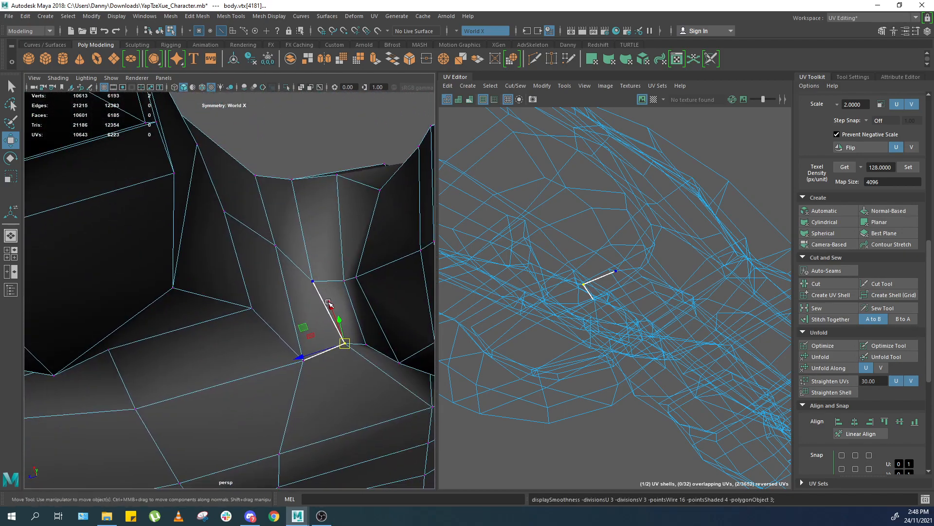
{"action": "key", "text": "3"}
{"action": "mouse_move", "coordinate": [318, 279]}
{"action": "right_mouse_down", "text": "alt"}
{"action": "mouse_move", "coordinate": [323, 292]}
{"action": "mouse_move", "coordinate": [325, 271]}
{"action": "right_mouse_up", "text": "alt"}
{"action": "key", "text": "4"}
{"action": "middle_click_drag", "start_coordinate": [325, 271], "coordinate": [289, 282], "text": "alt"}
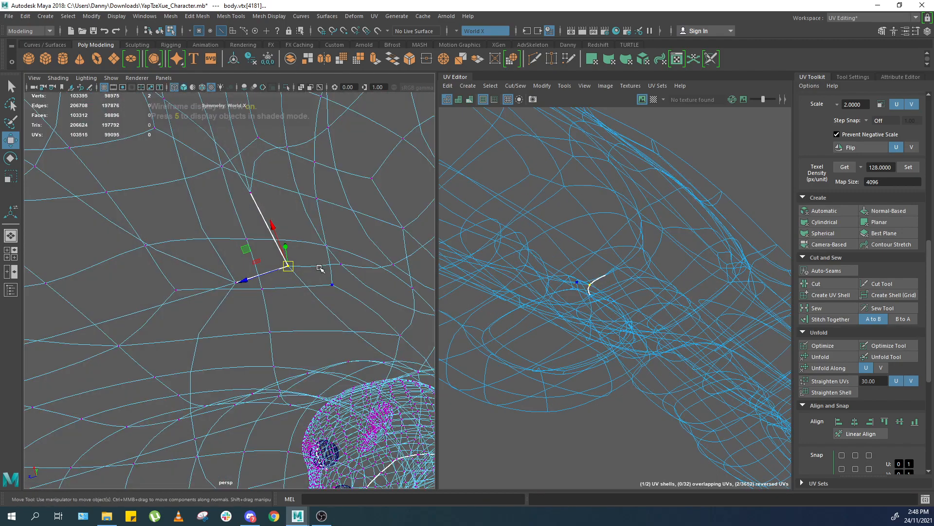
{"action": "key", "text": "5"}
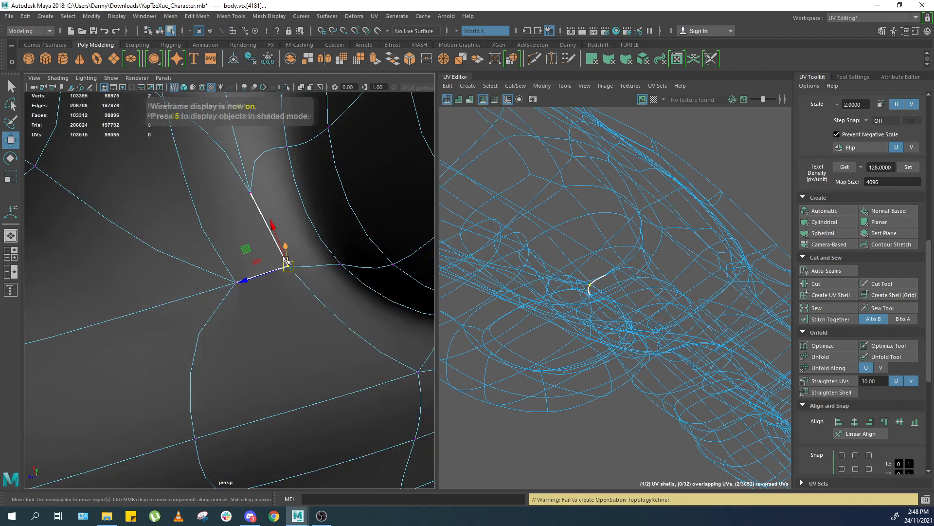
{"action": "key", "text": "F11"}
{"action": "left_click", "coordinate": [253, 233]}
{"action": "scroll", "coordinate": [254, 233], "scroll_direction": "down", "scroll_amount": 6}
{"action": "scroll", "coordinate": [255, 234], "scroll_direction": "up", "scroll_amount": 6}
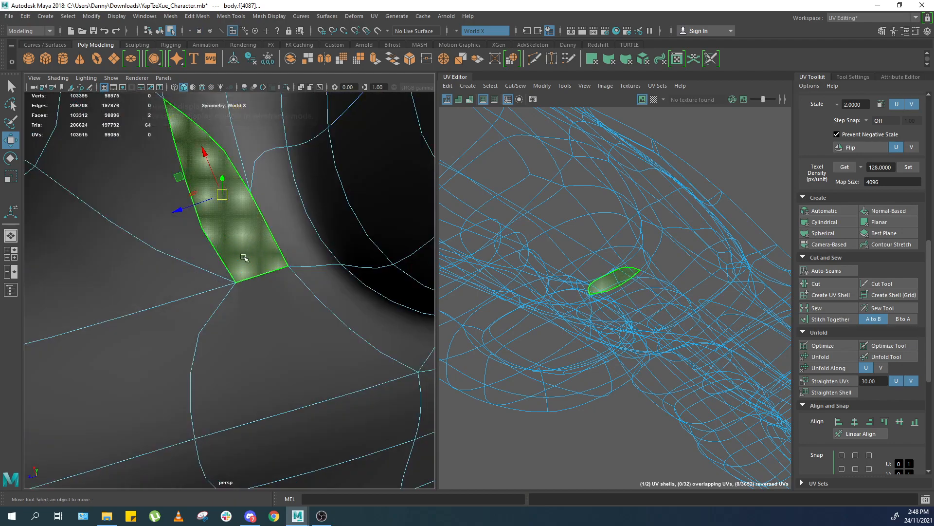
{"action": "key", "text": "Delete"}
Examine the arms and shoulders on the model and in the UV Editor.
{"action": "key", "text": "F10"}
{"action": "left_click", "coordinate": [264, 226]}
{"action": "right_click_drag", "start_coordinate": [289, 235], "coordinate": [286, 361], "text": "shift"}
{"action": "key", "text": "F8"}
{"action": "left_click", "coordinate": [710, 135]}
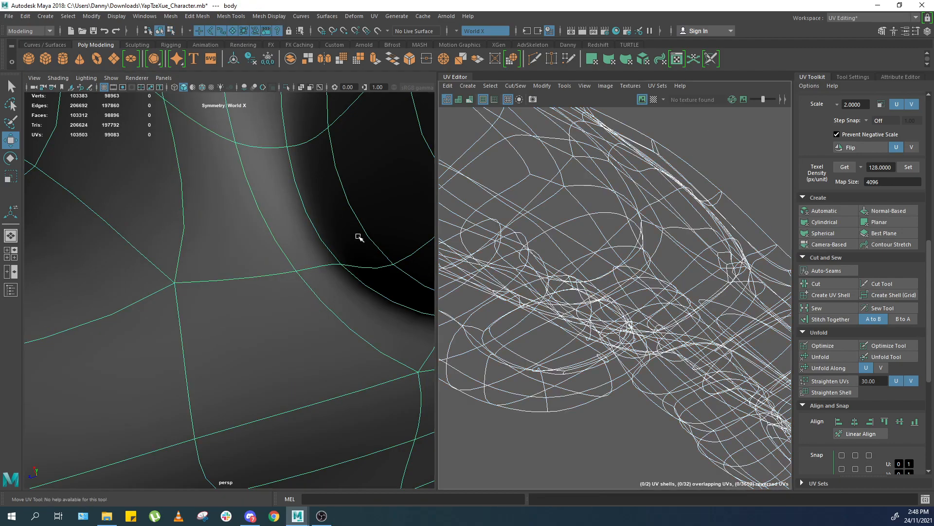
{"action": "right_click_drag", "start_coordinate": [370, 264], "coordinate": [433, 261]}
{"action": "left_click", "coordinate": [709, 215]}
{"action": "scroll", "coordinate": [586, 247], "scroll_direction": "down", "scroll_amount": 5}
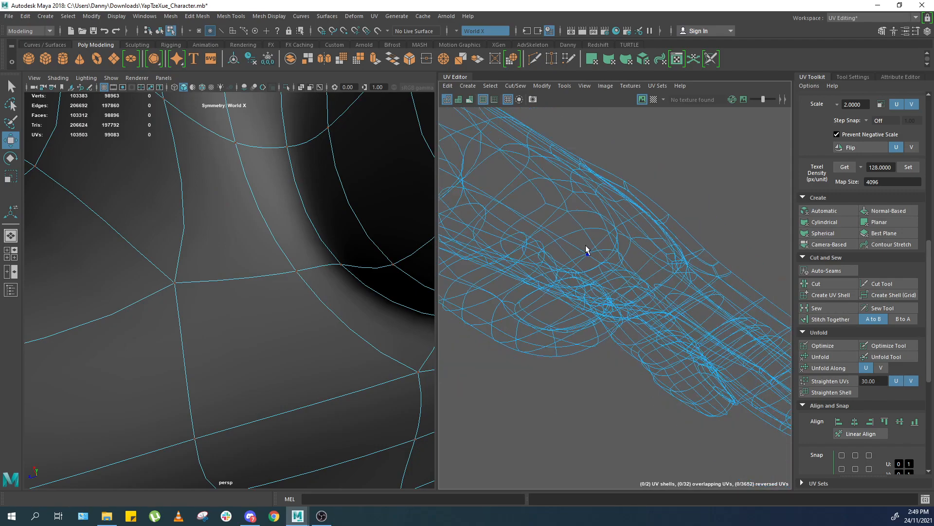
{"action": "scroll", "coordinate": [299, 282], "scroll_direction": "down", "scroll_amount": 10}
{"action": "left_click_drag", "start_coordinate": [299, 282], "coordinate": [324, 338], "text": "alt"}
{"action": "scroll", "coordinate": [586, 292], "scroll_direction": "up", "scroll_amount": 1}
{"action": "scroll", "coordinate": [571, 271], "scroll_direction": "down", "scroll_amount": 3}
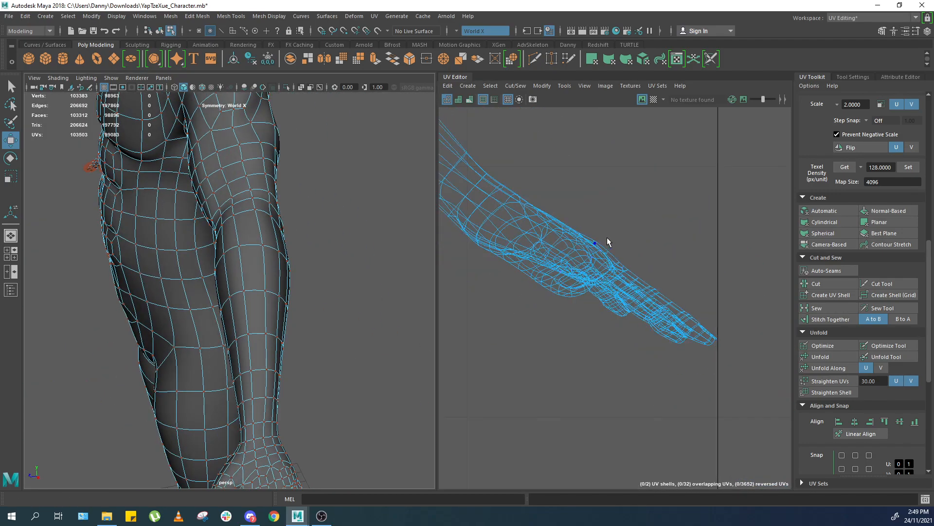
{"action": "scroll", "coordinate": [241, 239], "scroll_direction": "down", "scroll_amount": 10}
{"action": "left_click_drag", "start_coordinate": [292, 208], "coordinate": [380, 197], "text": "alt"}
{"action": "scroll", "coordinate": [267, 236], "scroll_direction": "up", "scroll_amount": 4}
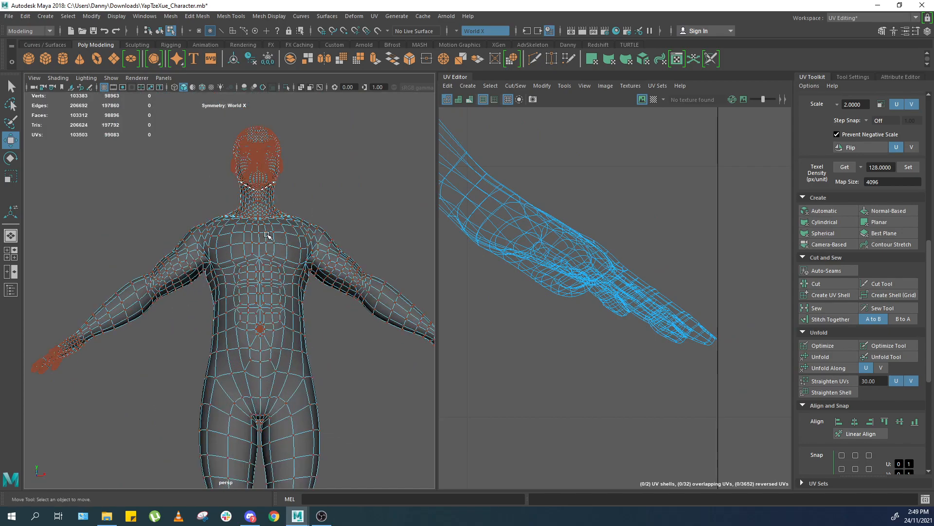
{"action": "scroll", "coordinate": [269, 237], "scroll_direction": "up", "scroll_amount": 3}
{"action": "middle_click_drag", "start_coordinate": [638, 292], "coordinate": [705, 370], "text": "alt"}
{"action": "scroll", "coordinate": [682, 341], "scroll_direction": "down", "scroll_amount": 1}
{"action": "key", "text": "1"}
{"action": "scroll", "coordinate": [337, 259], "scroll_direction": "up", "scroll_amount": 3}
{"action": "middle_click_drag", "start_coordinate": [338, 259], "coordinate": [238, 326], "text": "alt"}
{"action": "left_click_drag", "start_coordinate": [239, 326], "coordinate": [192, 285], "text": "alt"}
{"action": "scroll", "coordinate": [171, 304], "scroll_direction": "up", "scroll_amount": 3}
{"action": "scroll", "coordinate": [242, 304], "scroll_direction": "up", "scroll_amount": 3}
Select the edge loops around the shoulders and cut the UVs there to separate the arms.
{"action": "key", "text": "F10"}
{"action": "double_click", "coordinate": [195, 244]}
{"action": "key", "text": "f"}
{"action": "middle_click_drag", "start_coordinate": [331, 287], "coordinate": [199, 304], "text": "alt"}
{"action": "scroll", "coordinate": [199, 304], "scroll_direction": "up", "scroll_amount": 7}
{"action": "left_click_drag", "start_coordinate": [205, 307], "coordinate": [230, 282], "text": "alt"}
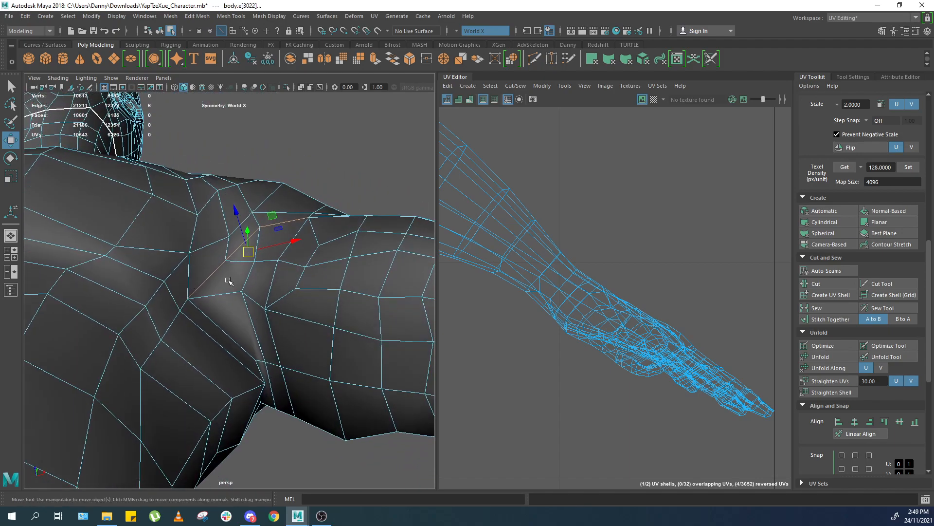
{"action": "double_click", "coordinate": [211, 315], "text": "shift"}
{"action": "left_click_drag", "start_coordinate": [277, 335], "coordinate": [226, 331], "text": "alt"}
{"action": "left_click", "coordinate": [223, 272], "text": "ctrl"}
{"action": "scroll", "coordinate": [224, 273], "scroll_direction": "down", "scroll_amount": 5}
{"action": "left_click_drag", "start_coordinate": [224, 273], "coordinate": [250, 314], "text": "alt"}
{"action": "double_click", "coordinate": [81, 298], "text": "ctrl"}
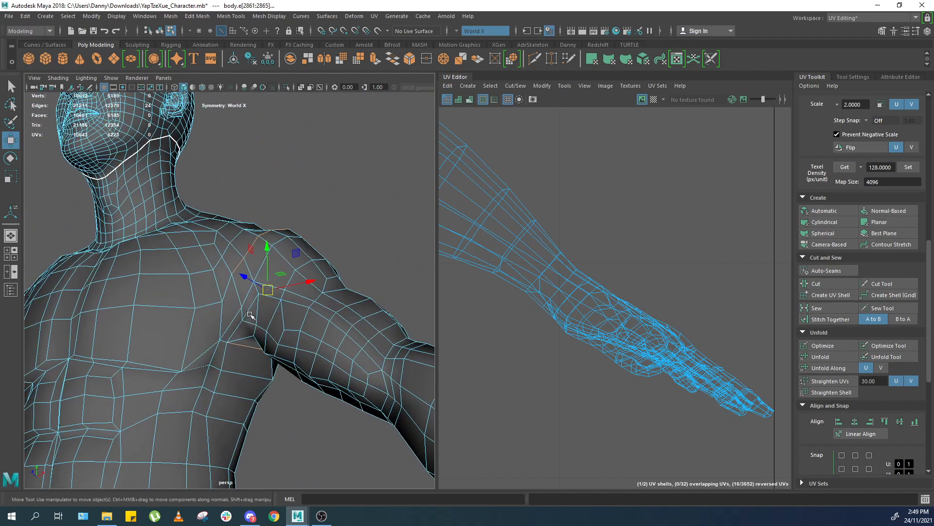
{"action": "scroll", "coordinate": [250, 314], "scroll_direction": "up", "scroll_amount": 3}
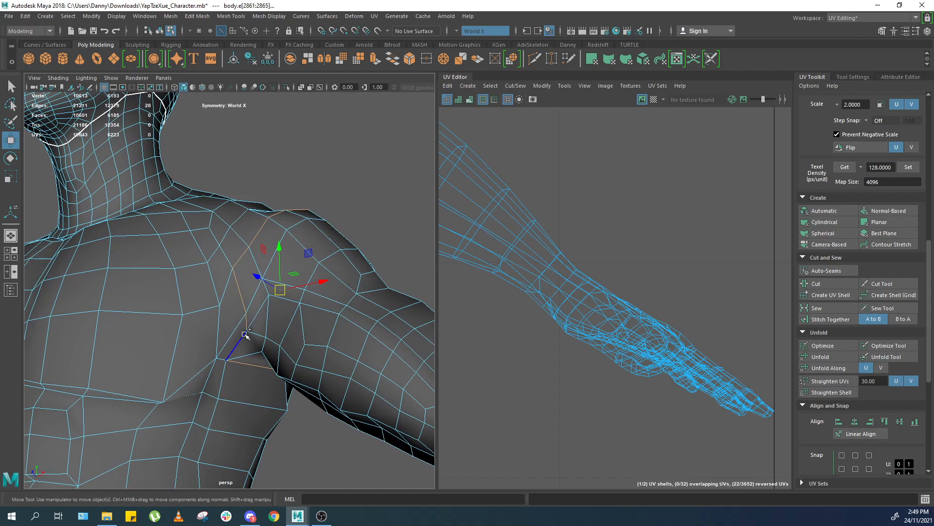
{"action": "left_click_drag", "start_coordinate": [229, 326], "coordinate": [288, 316], "text": "alt"}
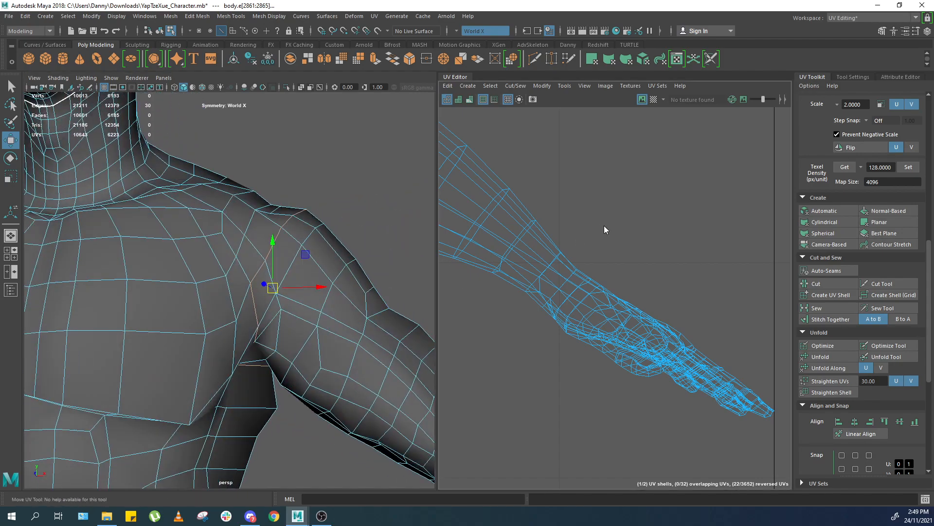
{"action": "key", "text": "shift+x"}
Move the separated arm UV shells out to either side of the body shell.
{"action": "scroll", "coordinate": [379, 227], "scroll_direction": "down", "scroll_amount": 8}
{"action": "left_click", "coordinate": [379, 227]}
{"action": "left_click_drag", "start_coordinate": [380, 243], "coordinate": [363, 280], "text": "alt"}
{"action": "right_click_drag", "start_coordinate": [626, 227], "coordinate": [655, 229]}
{"action": "scroll", "coordinate": [598, 267], "scroll_direction": "down", "scroll_amount": 4}
{"action": "middle_click_drag", "start_coordinate": [598, 267], "coordinate": [810, 309], "text": "alt"}
{"action": "scroll", "coordinate": [604, 251], "scroll_direction": "down", "scroll_amount": 3}
{"action": "left_click_drag", "start_coordinate": [638, 192], "coordinate": [616, 218]}
{"action": "right_click_drag", "start_coordinate": [617, 217], "coordinate": [640, 258], "text": "ctrl"}
{"action": "scroll", "coordinate": [640, 272], "scroll_direction": "down", "scroll_amount": 3}
{"action": "middle_click_drag", "start_coordinate": [639, 281], "coordinate": [735, 313], "text": "alt"}
{"action": "left_click_drag", "start_coordinate": [618, 238], "coordinate": [620, 168]}
{"action": "middle_click_drag", "start_coordinate": [457, 251], "coordinate": [614, 273], "text": "alt"}
{"action": "scroll", "coordinate": [614, 274], "scroll_direction": "down", "scroll_amount": 3}
{"action": "scroll", "coordinate": [375, 333], "scroll_direction": "up", "scroll_amount": 5}
{"action": "middle_click_drag", "start_coordinate": [685, 302], "coordinate": [614, 300], "text": "alt"}
{"action": "scroll", "coordinate": [614, 300], "scroll_direction": "up", "scroll_amount": 4}
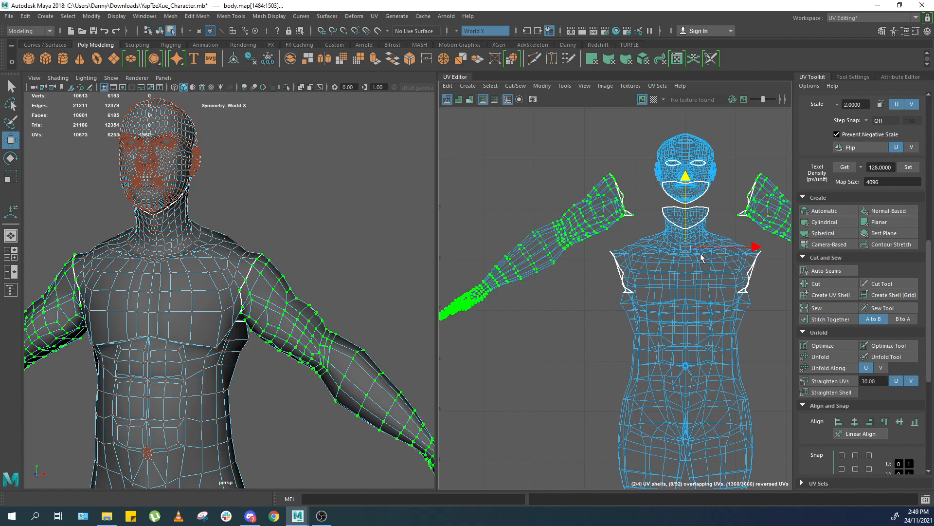
Select the edge loop around each wrist and cut the UVs there to separate the hands.
{"action": "scroll", "coordinate": [591, 300], "scroll_direction": "up", "scroll_amount": 2}
{"action": "scroll", "coordinate": [287, 370], "scroll_direction": "up", "scroll_amount": 6}
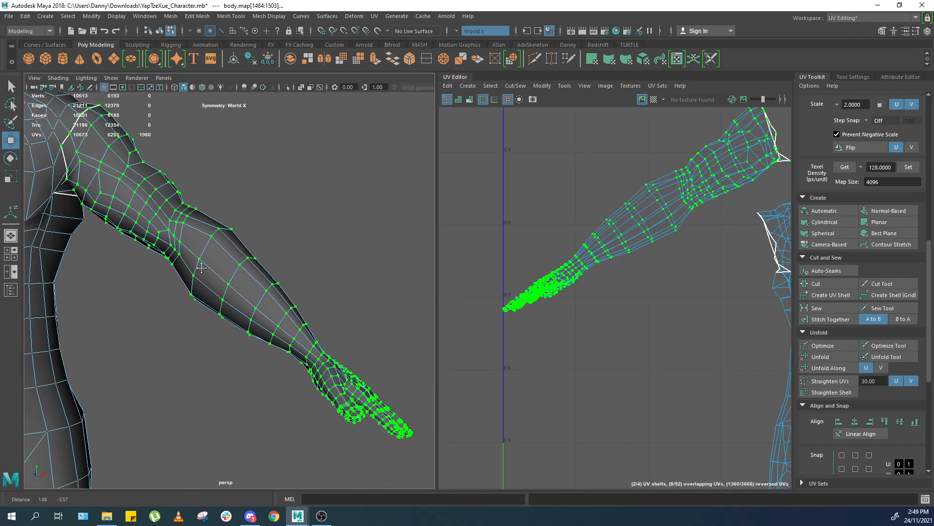
{"action": "middle_click_drag", "start_coordinate": [389, 370], "coordinate": [286, 271], "text": "alt"}
{"action": "scroll", "coordinate": [286, 271], "scroll_direction": "up", "scroll_amount": 4}
{"action": "key", "text": "F10"}
{"action": "middle_click_drag", "start_coordinate": [409, 384], "coordinate": [371, 354], "text": "alt"}
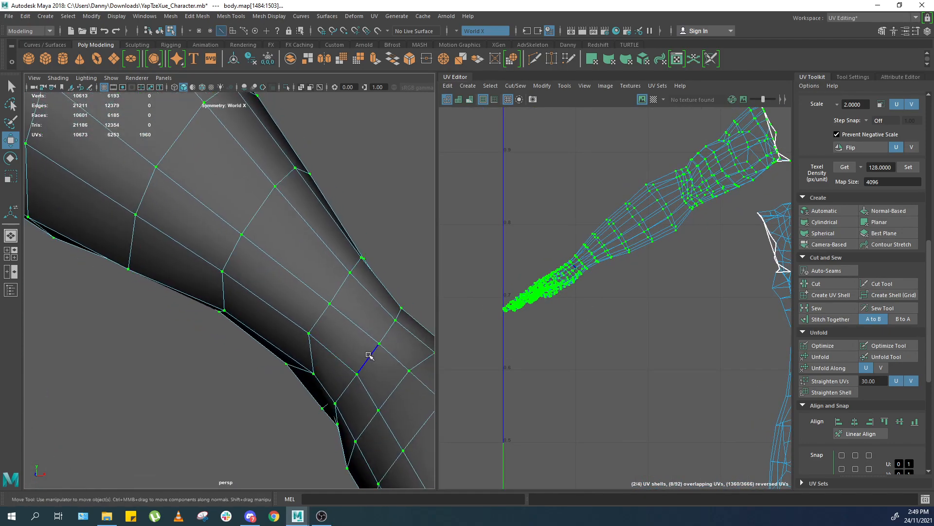
{"action": "double_click", "coordinate": [370, 354]}
{"action": "key", "text": "f"}
{"action": "left_click_drag", "start_coordinate": [345, 319], "coordinate": [358, 315], "text": "alt"}
{"action": "scroll", "coordinate": [359, 316], "scroll_direction": "up", "scroll_amount": 5}
{"action": "scroll", "coordinate": [429, 359], "scroll_direction": "up", "scroll_amount": 2}
{"action": "scroll", "coordinate": [268, 334], "scroll_direction": "down", "scroll_amount": 5}
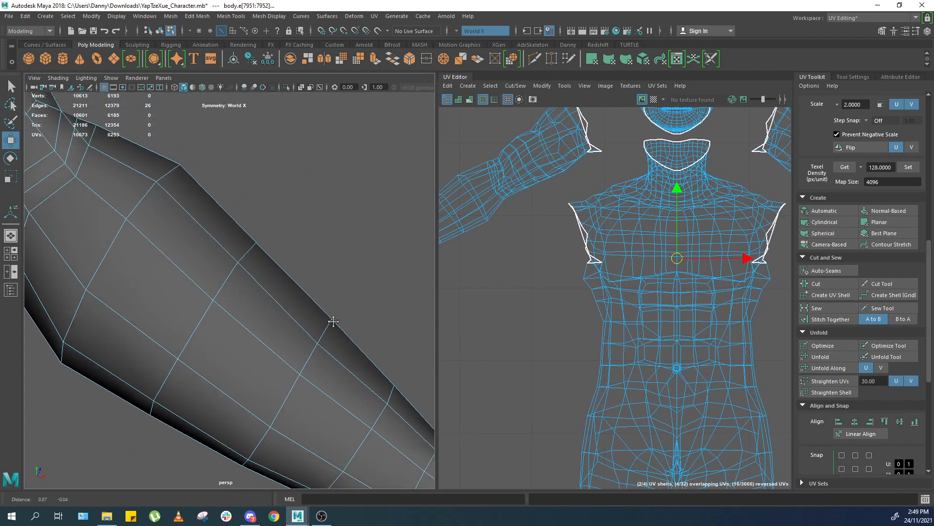
{"action": "middle_click_drag", "start_coordinate": [270, 385], "coordinate": [255, 342], "text": "alt"}
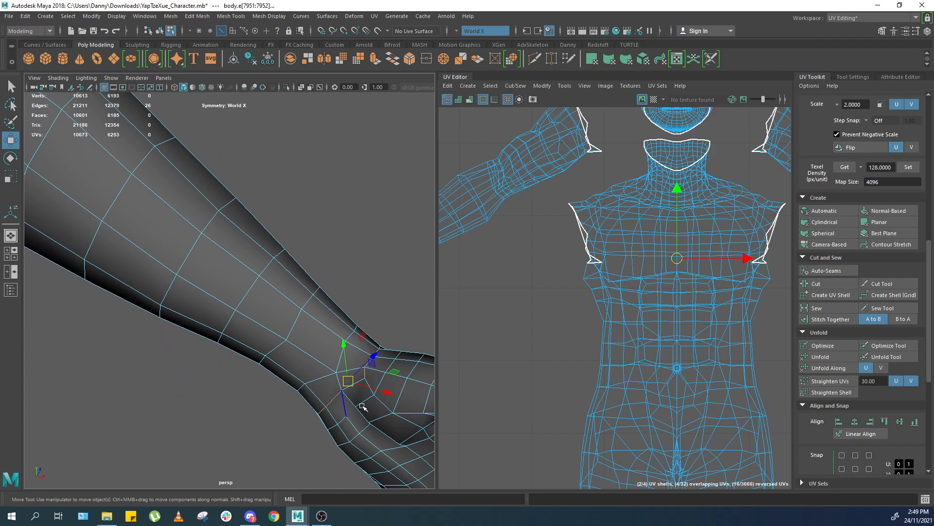
{"action": "middle_click_drag", "start_coordinate": [358, 406], "coordinate": [288, 366], "text": "alt"}
{"action": "right_click_drag", "start_coordinate": [223, 299], "coordinate": [293, 389], "text": "alt"}
{"action": "right_click_drag", "start_coordinate": [604, 264], "coordinate": [479, 292], "text": "shift"}
{"action": "key", "text": "F12"}
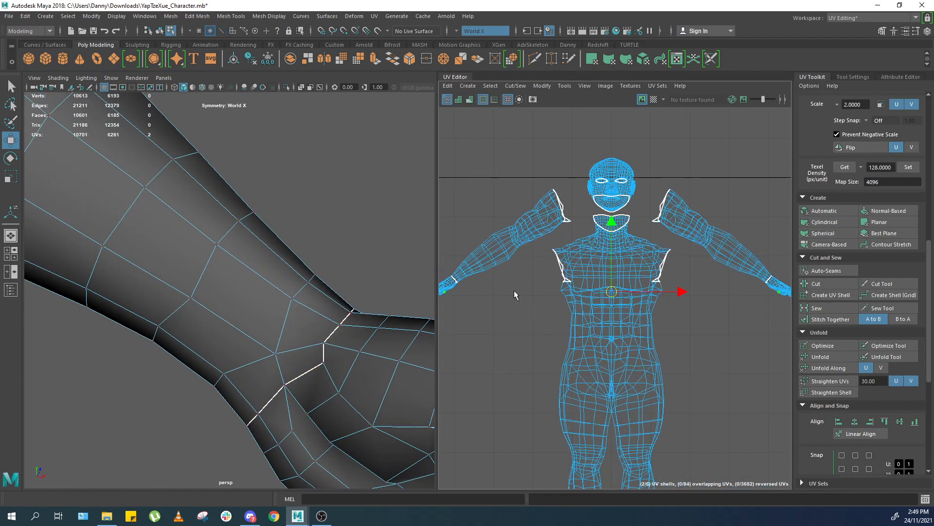
Check the separated hand UV shells and the whole body from different angles.
{"action": "scroll", "coordinate": [590, 293], "scroll_direction": "down", "scroll_amount": 3}
{"action": "scroll", "coordinate": [579, 289], "scroll_direction": "up", "scroll_amount": 2}
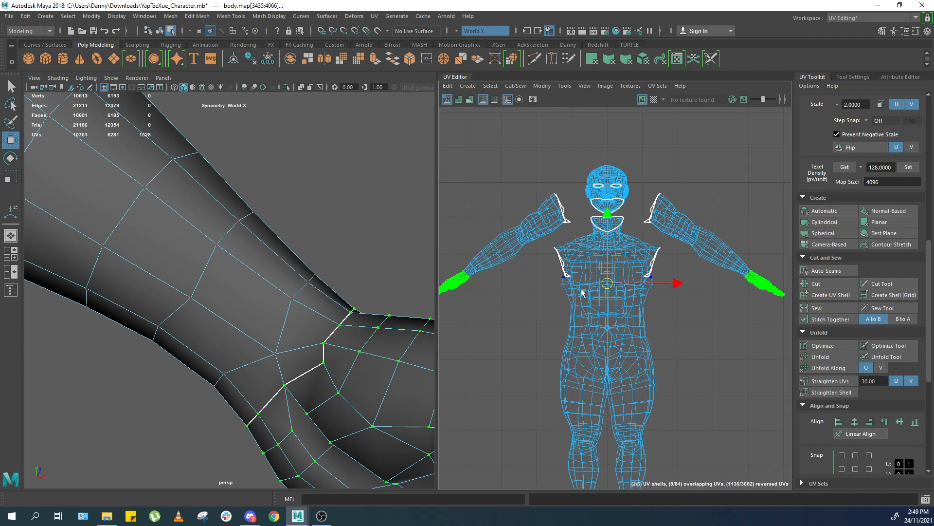
{"action": "key", "text": "F8"}
{"action": "left_click", "coordinate": [407, 246]}
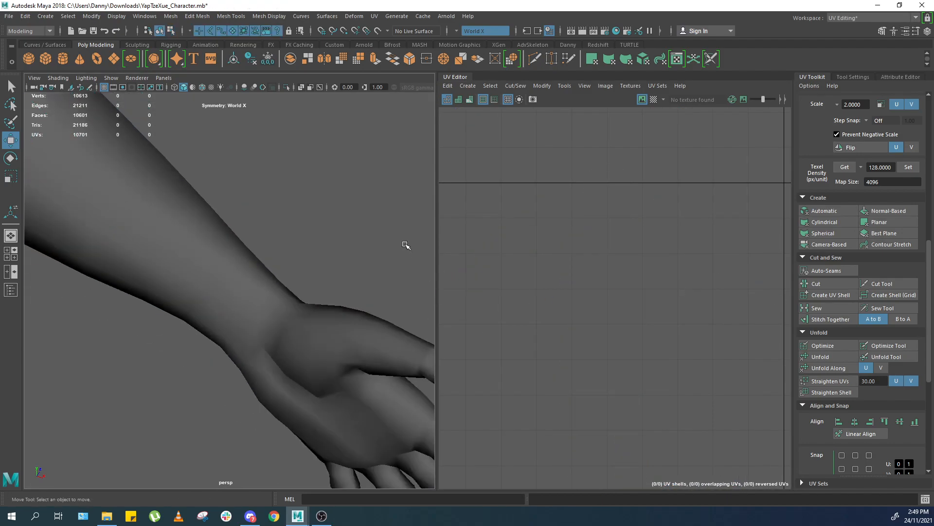
{"action": "right_click_drag", "start_coordinate": [397, 281], "coordinate": [371, 286], "text": "alt"}
{"action": "left_click", "coordinate": [259, 327]}
{"action": "mouse_move", "coordinate": [255, 329]}
{"action": "left_mouse_down", "text": "alt"}
{"action": "mouse_move", "coordinate": [314, 311]}
{"action": "mouse_move", "coordinate": [355, 317]}
{"action": "mouse_move", "coordinate": [425, 365]}
{"action": "mouse_move", "coordinate": [365, 395]}
{"action": "mouse_move", "coordinate": [246, 367]}
{"action": "mouse_move", "coordinate": [266, 321]}
{"action": "left_mouse_up", "text": "alt"}
{"action": "scroll", "coordinate": [236, 298], "scroll_direction": "down", "scroll_amount": 2}
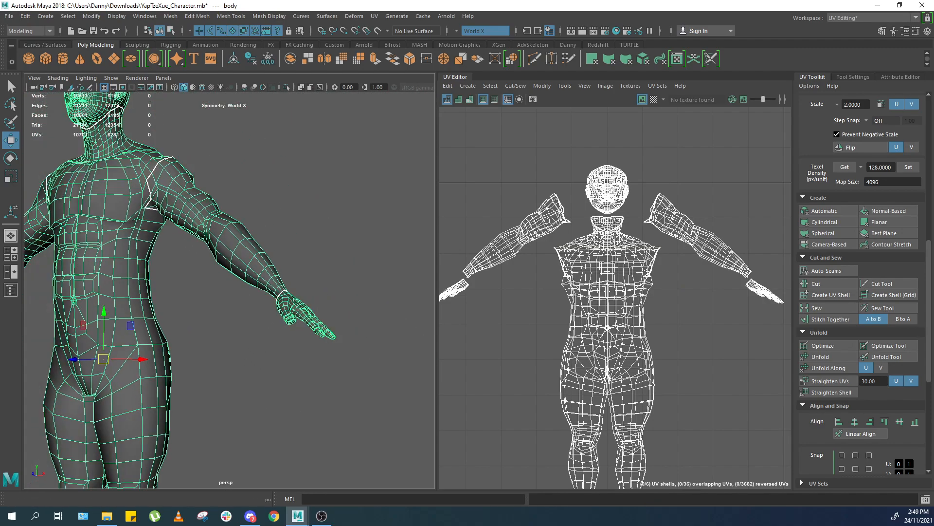
{"action": "left_click", "coordinate": [329, 263]}
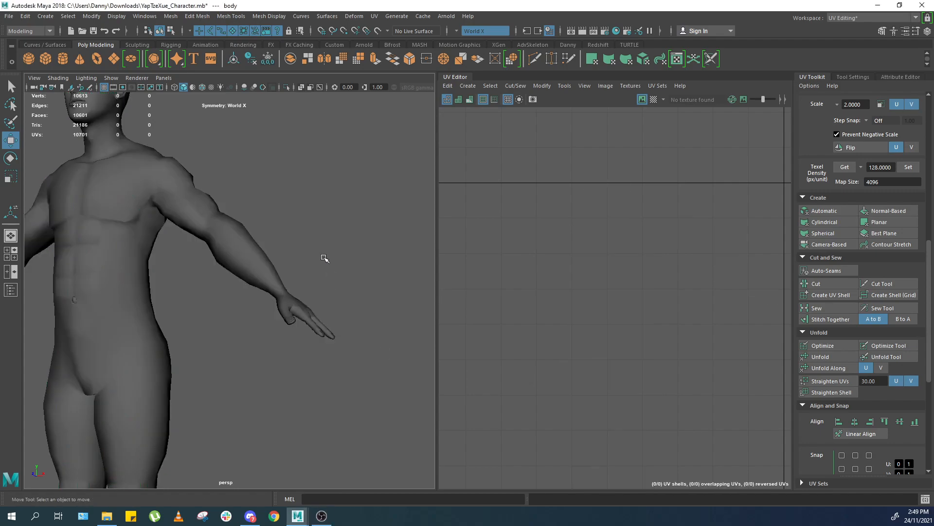
Select the edge loop around the hips where the legs join the torso.
{"action": "middle_click_drag", "start_coordinate": [331, 257], "coordinate": [333, 272], "text": "alt"}
{"action": "scroll", "coordinate": [298, 299], "scroll_direction": "up", "scroll_amount": 4}
{"action": "left_click", "coordinate": [299, 298]}
{"action": "middle_click_drag", "start_coordinate": [336, 343], "coordinate": [300, 311], "text": "alt"}
{"action": "scroll", "coordinate": [300, 311], "scroll_direction": "up", "scroll_amount": 4}
{"action": "left_click_drag", "start_coordinate": [313, 310], "coordinate": [345, 295], "text": "alt"}
{"action": "scroll", "coordinate": [295, 233], "scroll_direction": "down", "scroll_amount": 4}
{"action": "left_click_drag", "start_coordinate": [293, 231], "coordinate": [201, 339], "text": "alt"}
{"action": "scroll", "coordinate": [298, 258], "scroll_direction": "down", "scroll_amount": 5}
{"action": "middle_click_drag", "start_coordinate": [200, 339], "coordinate": [248, 224], "text": "alt"}
{"action": "scroll", "coordinate": [265, 336], "scroll_direction": "up", "scroll_amount": 5}
{"action": "scroll", "coordinate": [265, 335], "scroll_direction": "up", "scroll_amount": 2}
{"action": "key", "text": "F10"}
{"action": "left_click", "coordinate": [229, 355]}
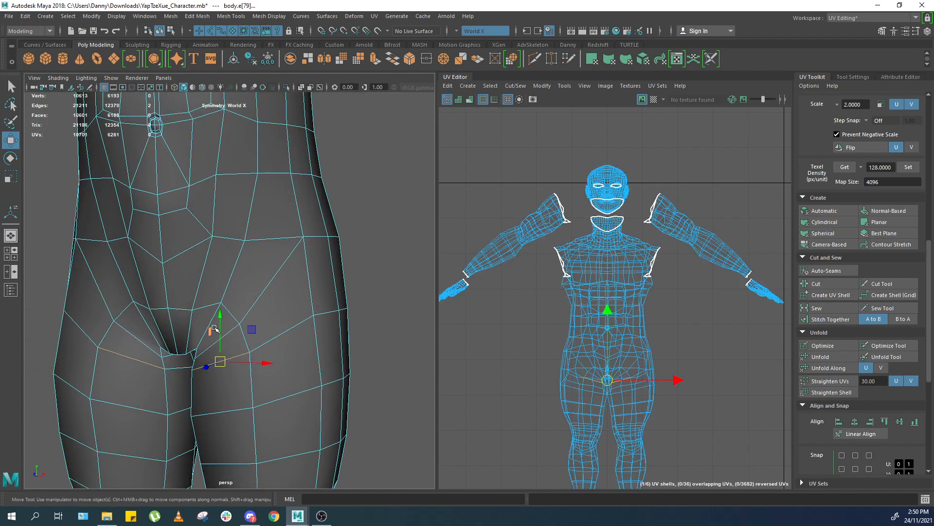
{"action": "double_click", "coordinate": [228, 283]}
{"action": "left_click_drag", "start_coordinate": [215, 317], "coordinate": [282, 284], "text": "alt"}
{"action": "left_click", "coordinate": [269, 273]}
{"action": "left_click", "coordinate": [295, 207], "text": "shift"}
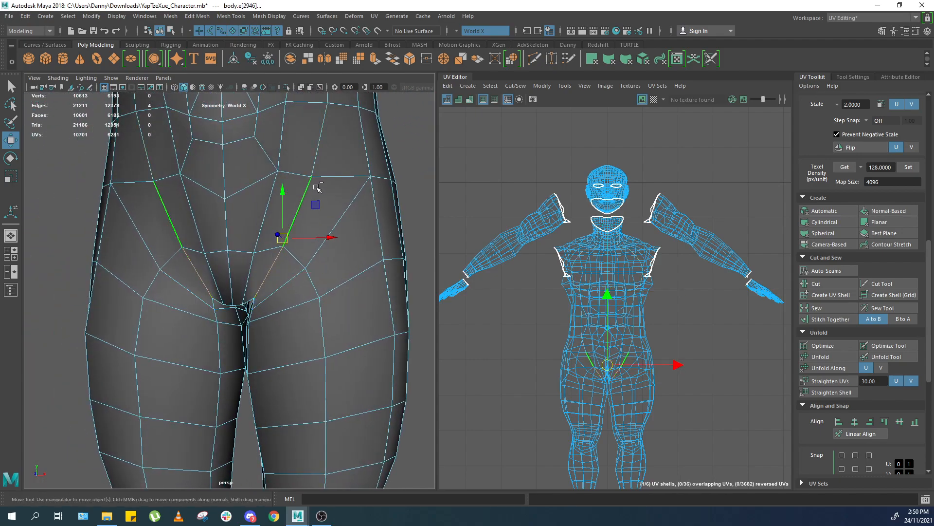
{"action": "left_click", "coordinate": [334, 180], "text": "shift"}
{"action": "scroll", "coordinate": [369, 223], "scroll_direction": "down", "scroll_amount": 4}
{"action": "left_click_drag", "start_coordinate": [370, 223], "coordinate": [276, 209], "text": "alt"}
{"action": "scroll", "coordinate": [285, 219], "scroll_direction": "up", "scroll_amount": 4}
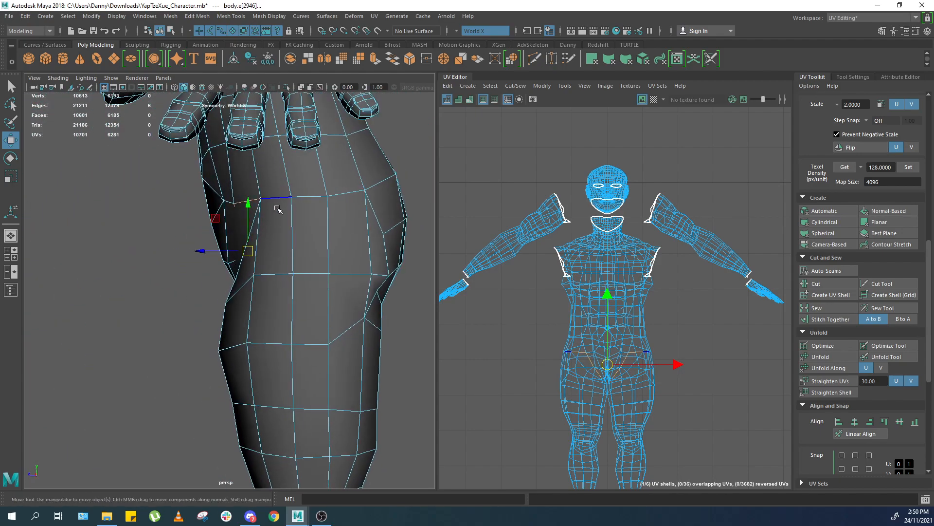
{"action": "left_click_drag", "start_coordinate": [356, 217], "coordinate": [237, 226], "text": "alt"}
{"action": "left_click", "coordinate": [336, 218], "text": "shift"}
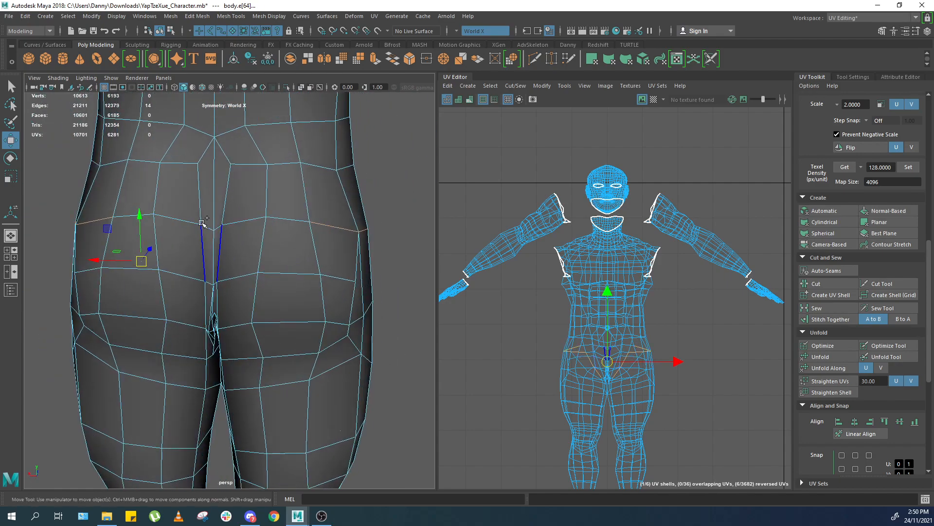
{"action": "key", "text": "ctrl+z"}
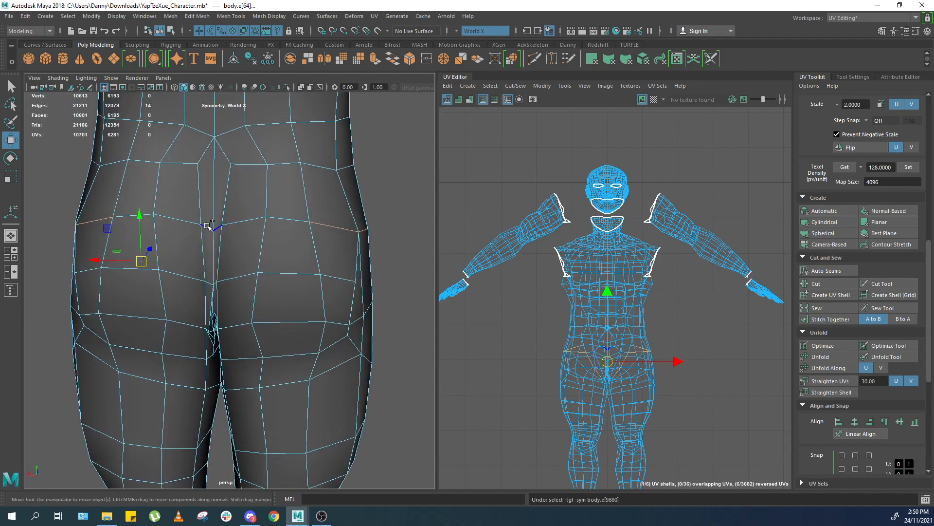
Add the edges around the back of the hips and down through the crotch to the selection.
{"action": "left_click", "coordinate": [123, 214], "text": "shift"}
{"action": "scroll", "coordinate": [146, 216], "scroll_direction": "down", "scroll_amount": 3}
{"action": "left_click_drag", "start_coordinate": [175, 219], "coordinate": [367, 275], "text": "alt"}
{"action": "scroll", "coordinate": [336, 302], "scroll_direction": "up", "scroll_amount": 3}
{"action": "left_click_drag", "start_coordinate": [326, 314], "coordinate": [334, 280], "text": "alt"}
{"action": "scroll", "coordinate": [161, 339], "scroll_direction": "up", "scroll_amount": 6}
{"action": "left_click_drag", "start_coordinate": [120, 359], "coordinate": [200, 302], "text": "alt"}
{"action": "right_click_drag", "start_coordinate": [199, 302], "coordinate": [213, 252], "text": "alt"}
{"action": "right_click_drag", "start_coordinate": [223, 196], "coordinate": [207, 276], "text": "alt"}
{"action": "left_click_drag", "start_coordinate": [224, 245], "coordinate": [205, 286], "text": "alt"}
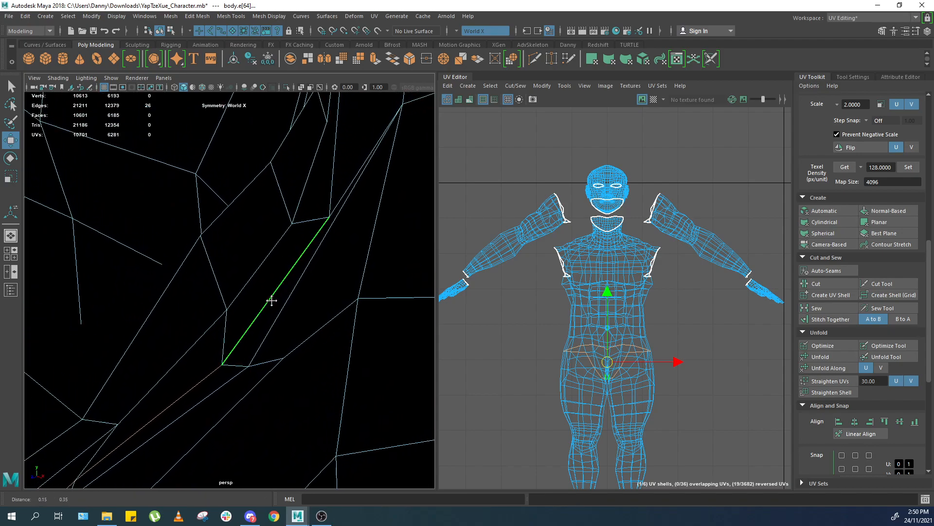
{"action": "left_click_drag", "start_coordinate": [305, 297], "coordinate": [218, 282], "text": "alt"}
{"action": "middle_click_drag", "start_coordinate": [217, 281], "coordinate": [268, 267], "text": "alt"}
{"action": "scroll", "coordinate": [267, 267], "scroll_direction": "up", "scroll_amount": 4}
{"action": "left_click_drag", "start_coordinate": [267, 267], "coordinate": [258, 311], "text": "alt"}
{"action": "left_click_drag", "start_coordinate": [274, 205], "coordinate": [289, 233], "text": "alt"}
Cut the UVs along the hip seam and move the leg shell below the torso shell.
{"action": "right_click_drag", "start_coordinate": [591, 323], "coordinate": [541, 341], "text": "shift"}
{"action": "right_click_drag", "start_coordinate": [581, 428], "coordinate": [635, 438]}
{"action": "double_click", "coordinate": [647, 444]}
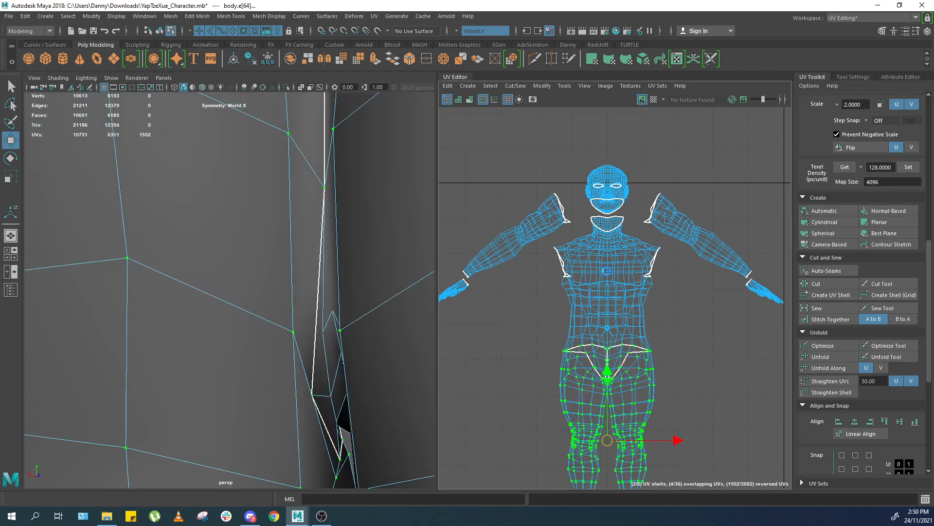
{"action": "middle_click_drag", "start_coordinate": [647, 445], "coordinate": [625, 310], "text": "alt"}
{"action": "left_click_drag", "start_coordinate": [588, 238], "coordinate": [588, 277]}
Cut the leg UVs along the inner leg edges to split them into separate left and right leg shells.
{"action": "scroll", "coordinate": [423, 296], "scroll_direction": "down", "scroll_amount": 5}
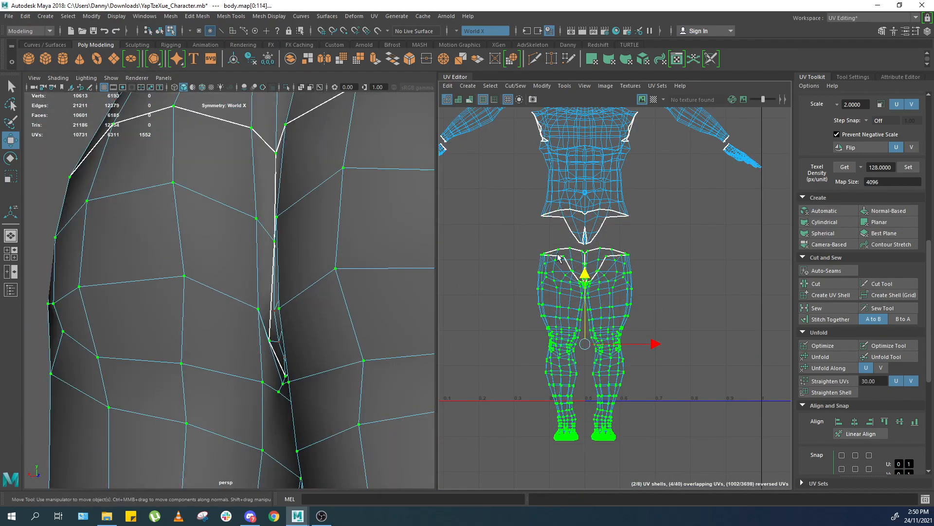
{"action": "scroll", "coordinate": [297, 275], "scroll_direction": "down", "scroll_amount": 8}
{"action": "left_click_drag", "start_coordinate": [267, 282], "coordinate": [286, 285], "text": "alt"}
{"action": "scroll", "coordinate": [284, 323], "scroll_direction": "up", "scroll_amount": 7}
{"action": "right_click_drag", "start_coordinate": [284, 282], "coordinate": [265, 225], "text": "ctrl+shift"}
{"action": "left_click_drag", "start_coordinate": [641, 319], "coordinate": [618, 299]}
{"action": "right_click_drag", "start_coordinate": [612, 307], "coordinate": [648, 335], "text": "ctrl"}
{"action": "left_click_drag", "start_coordinate": [674, 345], "coordinate": [703, 344]}
{"action": "scroll", "coordinate": [550, 331], "scroll_direction": "up", "scroll_amount": 5}
{"action": "left_click_drag", "start_coordinate": [583, 280], "coordinate": [560, 309]}
{"action": "right_click_drag", "start_coordinate": [604, 297], "coordinate": [659, 339], "text": "ctrl"}
{"action": "middle_click_drag", "start_coordinate": [627, 346], "coordinate": [609, 253], "text": "alt"}
{"action": "scroll", "coordinate": [584, 292], "scroll_direction": "down", "scroll_amount": 2}
{"action": "scroll", "coordinate": [273, 404], "scroll_direction": "down", "scroll_amount": 5}
{"action": "middle_click_drag", "start_coordinate": [266, 424], "coordinate": [272, 297], "text": "alt"}
{"action": "scroll", "coordinate": [283, 331], "scroll_direction": "up", "scroll_amount": 3}
{"action": "middle_click_drag", "start_coordinate": [292, 369], "coordinate": [308, 209], "text": "alt"}
{"action": "right_click_drag", "start_coordinate": [294, 365], "coordinate": [276, 321]}
{"action": "left_click_drag", "start_coordinate": [290, 371], "coordinate": [248, 358], "text": "alt"}
{"action": "scroll", "coordinate": [302, 314], "scroll_direction": "up", "scroll_amount": 5}
{"action": "left_click_drag", "start_coordinate": [320, 317], "coordinate": [287, 322], "text": "alt"}
{"action": "scroll", "coordinate": [288, 323], "scroll_direction": "down", "scroll_amount": 3}
Select the edge loop around each ankle and cut the UVs to separate the feet from the legs.
{"action": "left_click", "coordinate": [216, 320]}
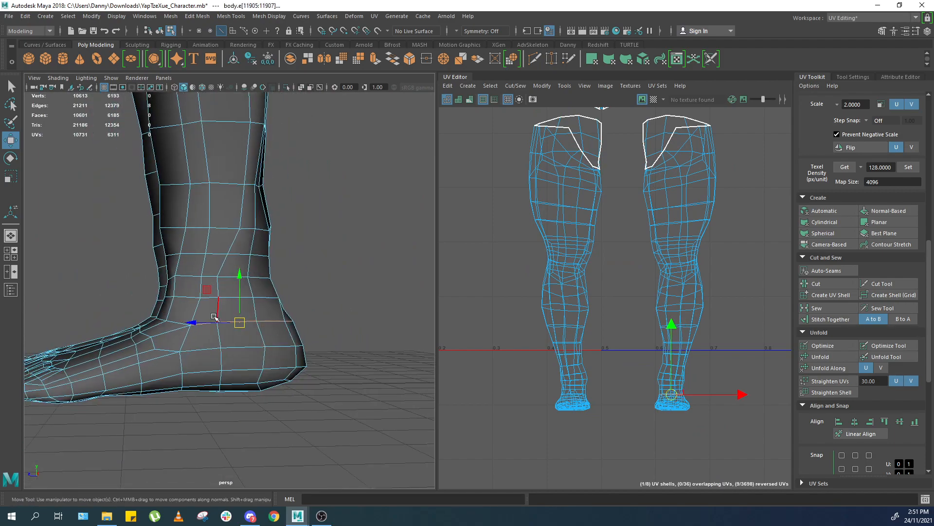
{"action": "double_click", "coordinate": [174, 319], "text": "shift"}
{"action": "right_click_drag", "start_coordinate": [291, 302], "coordinate": [312, 285], "text": "ctrl+shift"}
{"action": "left_click_drag", "start_coordinate": [344, 300], "coordinate": [399, 329], "text": "alt"}
{"action": "left_click_drag", "start_coordinate": [322, 355], "coordinate": [190, 334], "text": "alt"}
{"action": "right_click_drag", "start_coordinate": [571, 304], "coordinate": [527, 318], "text": "shift"}
{"action": "right_click_drag", "start_coordinate": [752, 395], "coordinate": [765, 396]}
{"action": "left_click_drag", "start_coordinate": [735, 408], "coordinate": [546, 452]}
{"action": "right_click_drag", "start_coordinate": [607, 375], "coordinate": [595, 381], "text": "ctrl"}
{"action": "left_click_drag", "start_coordinate": [622, 362], "coordinate": [622, 377]}
{"action": "left_click", "coordinate": [615, 279]}
{"action": "scroll", "coordinate": [616, 279], "scroll_direction": "down", "scroll_amount": 5}
{"action": "middle_click_drag", "start_coordinate": [645, 234], "coordinate": [644, 326], "text": "alt"}
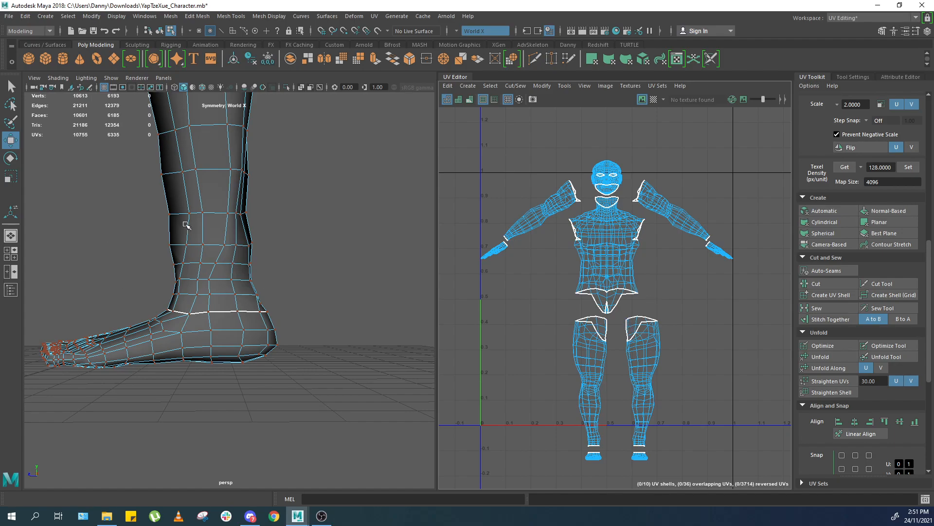
Orbit around the feet and upper body to examine the seams on the model.
{"action": "key", "text": "f"}
{"action": "left_click_drag", "start_coordinate": [273, 261], "coordinate": [321, 242], "text": "alt"}
{"action": "right_click_drag", "start_coordinate": [219, 187], "coordinate": [288, 183], "text": "alt"}
{"action": "middle_click_drag", "start_coordinate": [287, 184], "coordinate": [216, 308], "text": "alt"}
{"action": "right_click_drag", "start_coordinate": [237, 254], "coordinate": [244, 219]}
{"action": "left_click_drag", "start_coordinate": [245, 219], "coordinate": [340, 221], "text": "alt"}
{"action": "key", "text": "f"}
{"action": "left_click_drag", "start_coordinate": [266, 250], "coordinate": [292, 239], "text": "alt"}
{"action": "right_click_drag", "start_coordinate": [238, 242], "coordinate": [286, 247], "text": "alt"}
{"action": "middle_click_drag", "start_coordinate": [285, 205], "coordinate": [272, 273], "text": "alt"}
{"action": "right_click_drag", "start_coordinate": [243, 231], "coordinate": [282, 229], "text": "alt"}
{"action": "left_click_drag", "start_coordinate": [282, 229], "coordinate": [254, 223], "text": "alt"}
{"action": "middle_click_drag", "start_coordinate": [194, 161], "coordinate": [234, 239], "text": "alt"}
{"action": "right_click_drag", "start_coordinate": [200, 228], "coordinate": [165, 227], "text": "alt"}
{"action": "right_click_drag", "start_coordinate": [623, 251], "coordinate": [594, 253], "text": "alt"}
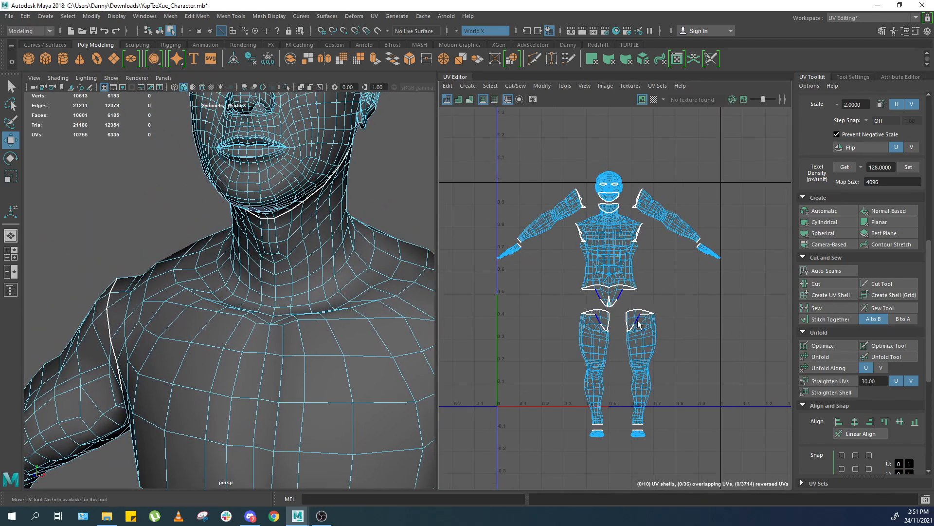
Rearrange the leg and torso UV shells in the UV Editor.
{"action": "middle_click_drag", "start_coordinate": [649, 415], "coordinate": [636, 336], "text": "alt"}
{"action": "right_click_drag", "start_coordinate": [570, 352], "coordinate": [594, 339], "text": "alt"}
{"action": "middle_click_drag", "start_coordinate": [593, 339], "coordinate": [573, 414], "text": "alt"}
{"action": "right_click_drag", "start_coordinate": [561, 294], "coordinate": [549, 292], "text": "alt"}
{"action": "middle_click_drag", "start_coordinate": [631, 121], "coordinate": [621, 342], "text": "alt"}
{"action": "right_click_drag", "start_coordinate": [523, 284], "coordinate": [565, 277], "text": "alt"}
{"action": "middle_click_drag", "start_coordinate": [225, 195], "coordinate": [329, 372], "text": "alt"}
{"action": "left_click_drag", "start_coordinate": [340, 258], "coordinate": [431, 242], "text": "alt"}
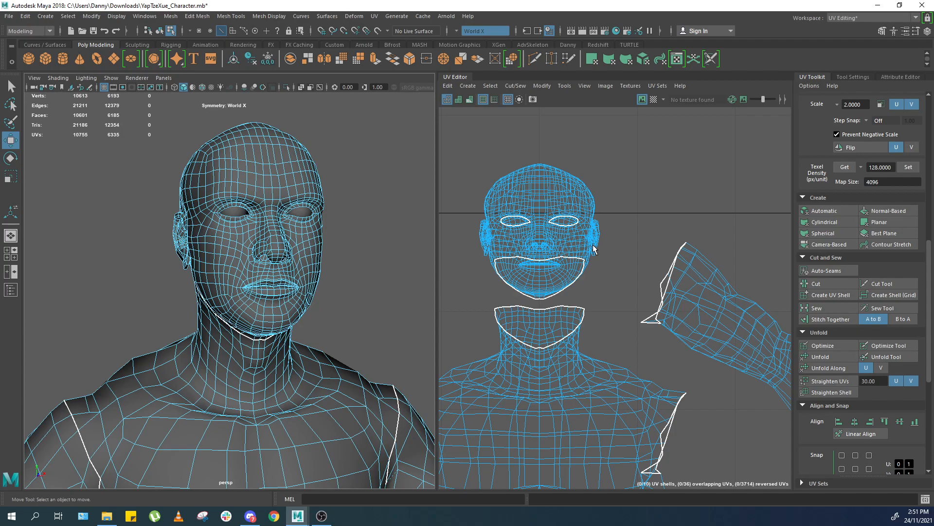
Orbit around the head and neck to examine the existing neck seam.
{"action": "left_click_drag", "start_coordinate": [323, 208], "coordinate": [213, 238], "text": "alt"}
{"action": "scroll", "coordinate": [213, 238], "scroll_direction": "up", "scroll_amount": 4}
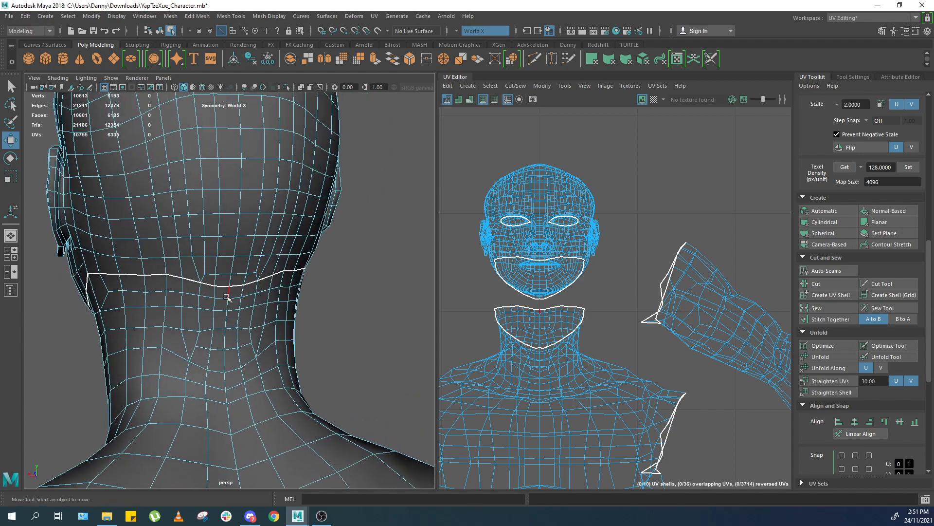
{"action": "scroll", "coordinate": [291, 281], "scroll_direction": "down", "scroll_amount": 5}
{"action": "left_click_drag", "start_coordinate": [269, 292], "coordinate": [367, 295], "text": "alt"}
{"action": "middle_click_drag", "start_coordinate": [317, 275], "coordinate": [276, 296], "text": "alt"}
{"action": "scroll", "coordinate": [277, 296], "scroll_direction": "up", "scroll_amount": 3}
{"action": "right_click_drag", "start_coordinate": [276, 296], "coordinate": [426, 174]}
{"action": "left_click", "coordinate": [402, 154]}
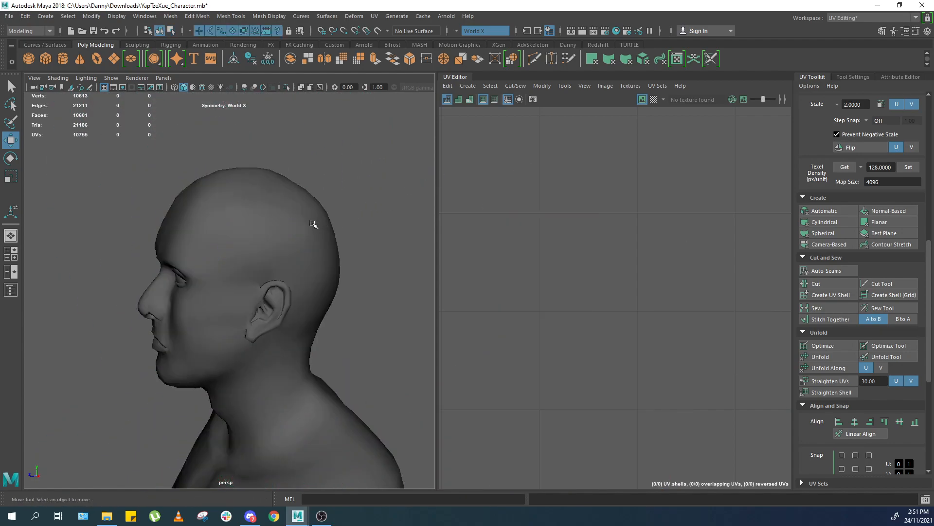
{"action": "left_click_drag", "start_coordinate": [313, 224], "coordinate": [325, 221], "text": "alt"}
{"action": "scroll", "coordinate": [292, 238], "scroll_direction": "up", "scroll_amount": 4}
{"action": "left_click", "coordinate": [255, 259]}
{"action": "scroll", "coordinate": [255, 258], "scroll_direction": "down", "scroll_amount": 3}
{"action": "left_click_drag", "start_coordinate": [255, 258], "coordinate": [268, 273], "text": "alt"}
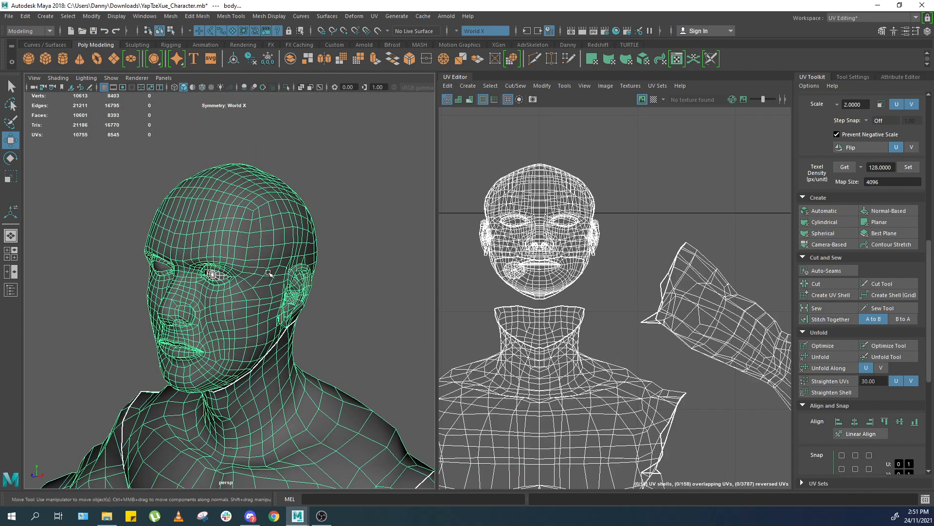
{"action": "key", "text": "f"}
{"action": "middle_click_drag", "start_coordinate": [262, 195], "coordinate": [271, 300], "text": "alt"}
{"action": "scroll", "coordinate": [268, 300], "scroll_direction": "up", "scroll_amount": 5}
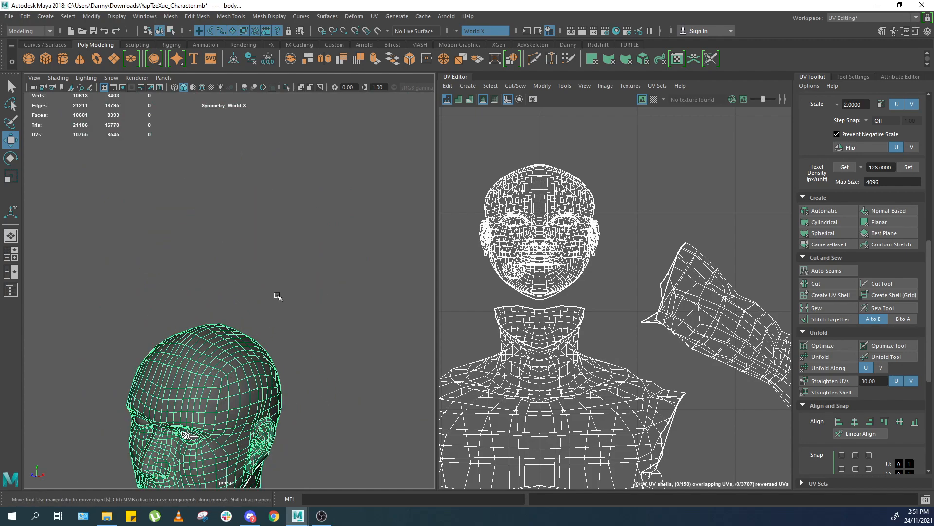
{"action": "left_click", "coordinate": [278, 296]}
{"action": "left_click", "coordinate": [213, 345]}
{"action": "key", "text": "f"}
{"action": "scroll", "coordinate": [286, 257], "scroll_direction": "up", "scroll_amount": 3}
{"action": "middle_click_drag", "start_coordinate": [294, 160], "coordinate": [266, 262], "text": "alt"}
{"action": "scroll", "coordinate": [267, 261], "scroll_direction": "up", "scroll_amount": 3}
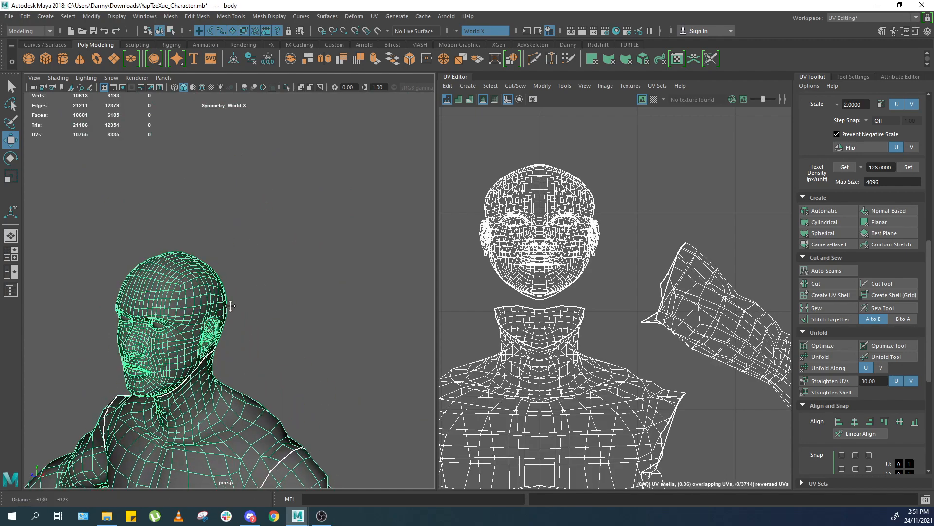
Inspect the head's edges around the ear and neck, selecting an edge loop there and clearing it again.
{"action": "middle_click_drag", "start_coordinate": [188, 329], "coordinate": [330, 223], "text": "alt"}
{"action": "scroll", "coordinate": [330, 224], "scroll_direction": "up", "scroll_amount": 4}
{"action": "left_click_drag", "start_coordinate": [304, 262], "coordinate": [247, 324], "text": "alt"}
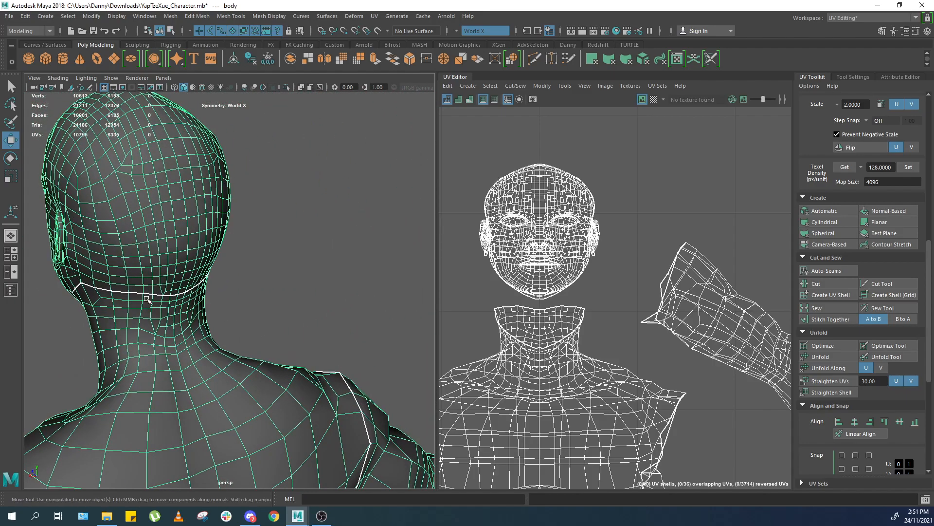
{"action": "middle_click_drag", "start_coordinate": [146, 295], "coordinate": [189, 323], "text": "alt"}
{"action": "right_click_drag", "start_coordinate": [225, 236], "coordinate": [226, 228]}
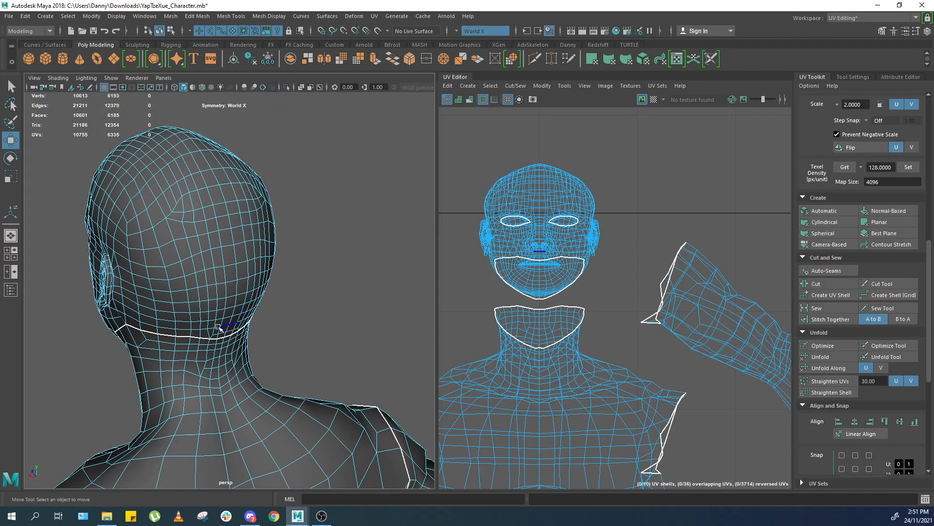
{"action": "left_click_drag", "start_coordinate": [226, 328], "coordinate": [171, 349], "text": "alt"}
{"action": "scroll", "coordinate": [171, 349], "scroll_direction": "up", "scroll_amount": 2}
{"action": "left_click", "coordinate": [141, 344]}
{"action": "left_click_drag", "start_coordinate": [259, 268], "coordinate": [263, 230], "text": "alt"}
{"action": "scroll", "coordinate": [304, 235], "scroll_direction": "down", "scroll_amount": 5}
{"action": "scroll", "coordinate": [253, 222], "scroll_direction": "up", "scroll_amount": 4}
{"action": "scroll", "coordinate": [262, 234], "scroll_direction": "up", "scroll_amount": 4}
{"action": "double_click", "coordinate": [216, 293]}
{"action": "left_click_drag", "start_coordinate": [189, 296], "coordinate": [267, 250], "text": "alt"}
{"action": "scroll", "coordinate": [357, 248], "scroll_direction": "up", "scroll_amount": 3}
{"action": "scroll", "coordinate": [267, 250], "scroll_direction": "up", "scroll_amount": 3}
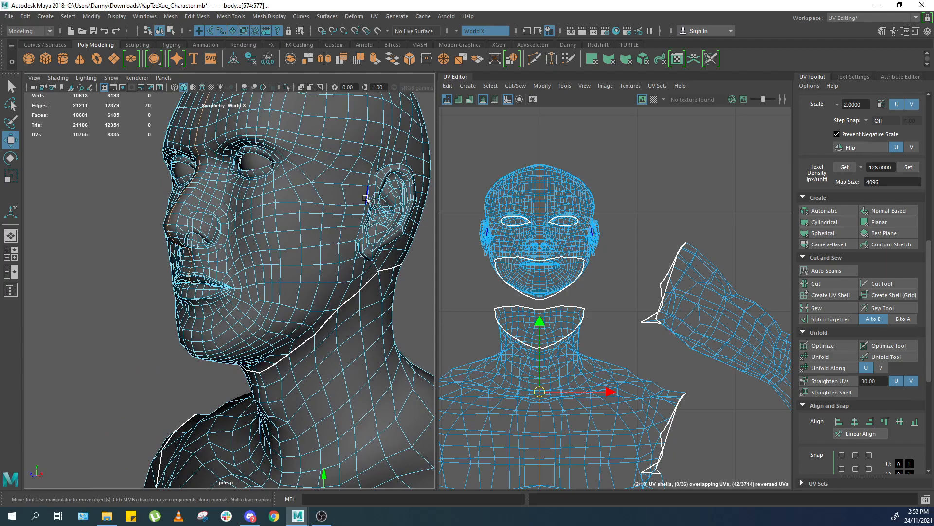
{"action": "left_click_drag", "start_coordinate": [362, 190], "coordinate": [333, 213], "text": "alt"}
{"action": "scroll", "coordinate": [312, 215], "scroll_direction": "down", "scroll_amount": 4}
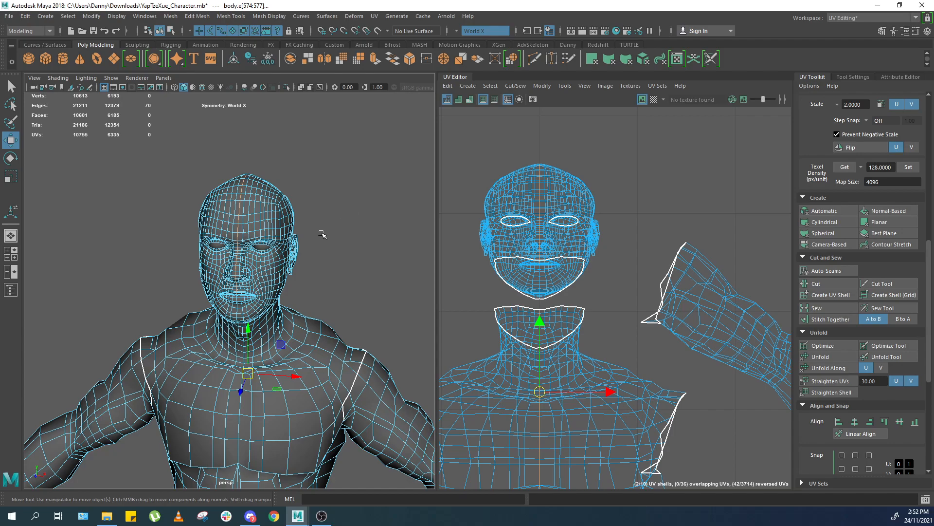
{"action": "left_click_drag", "start_coordinate": [328, 246], "coordinate": [334, 216], "text": "alt"}
{"action": "left_click", "coordinate": [355, 213]}
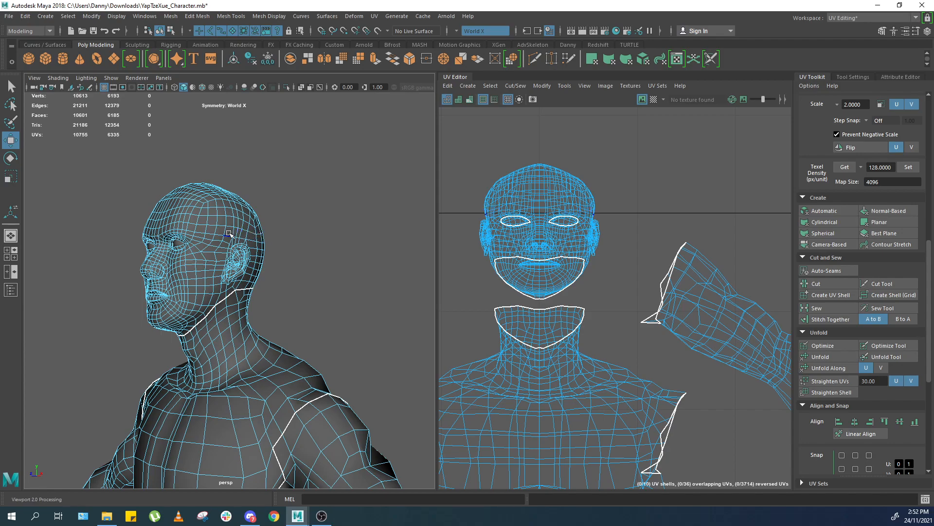
Examine the side of the head and the ear from several angles.
{"action": "scroll", "coordinate": [240, 227], "scroll_direction": "up", "scroll_amount": 3}
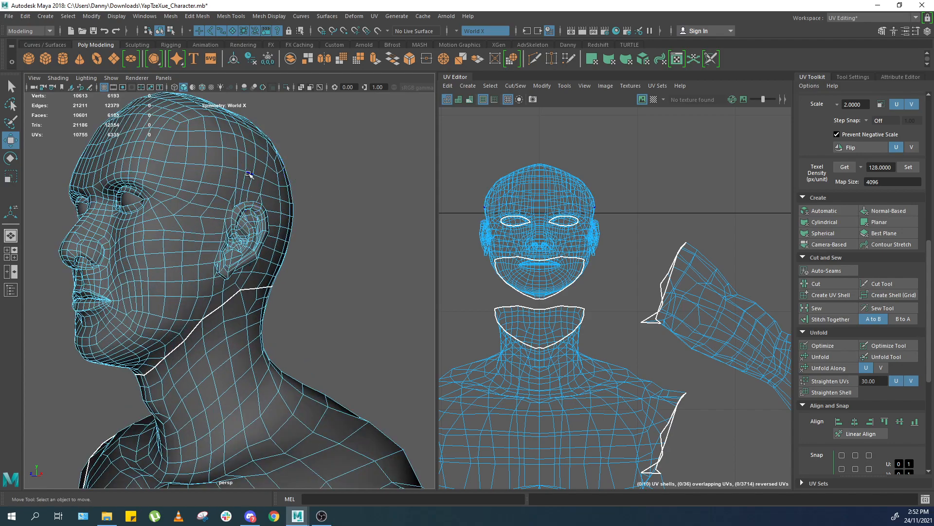
{"action": "scroll", "coordinate": [189, 211], "scroll_direction": "down", "scroll_amount": 3}
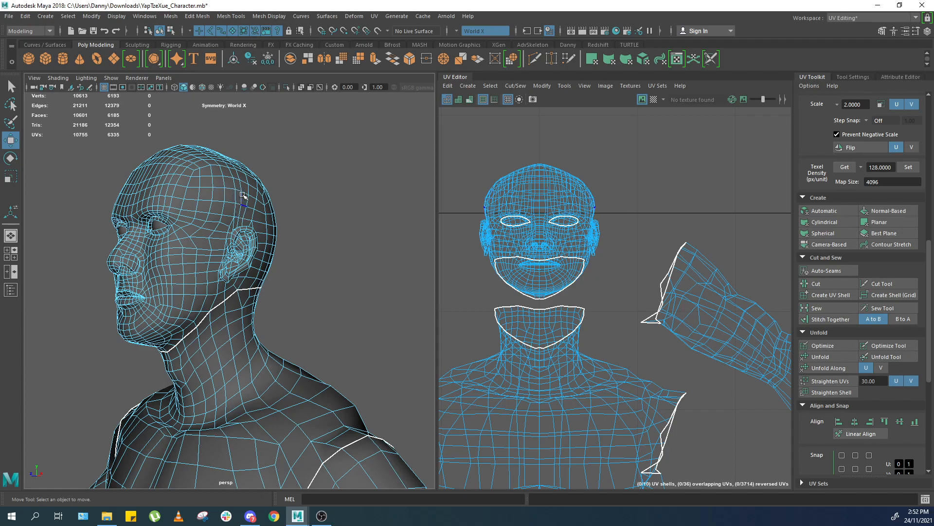
{"action": "scroll", "coordinate": [254, 198], "scroll_direction": "down", "scroll_amount": 3}
{"action": "left_click_drag", "start_coordinate": [255, 198], "coordinate": [192, 219], "text": "alt"}
{"action": "scroll", "coordinate": [280, 193], "scroll_direction": "up", "scroll_amount": 7}
{"action": "scroll", "coordinate": [280, 192], "scroll_direction": "down", "scroll_amount": 3}
{"action": "scroll", "coordinate": [281, 192], "scroll_direction": "up", "scroll_amount": 4}
{"action": "scroll", "coordinate": [262, 202], "scroll_direction": "down", "scroll_amount": 4}
{"action": "middle_click_drag", "start_coordinate": [192, 219], "coordinate": [237, 229], "text": "alt"}
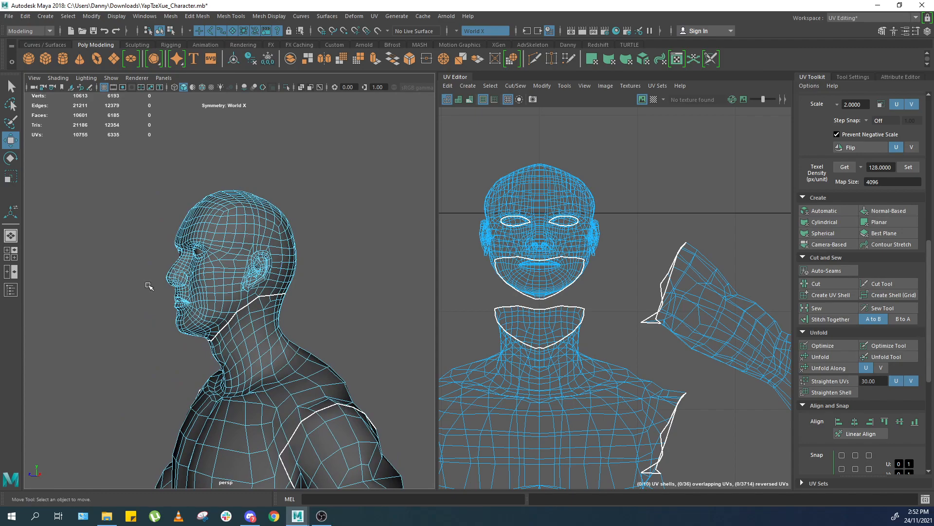
{"action": "scroll", "coordinate": [251, 276], "scroll_direction": "up", "scroll_amount": 2}
{"action": "scroll", "coordinate": [673, 237], "scroll_direction": "down", "scroll_amount": 6}
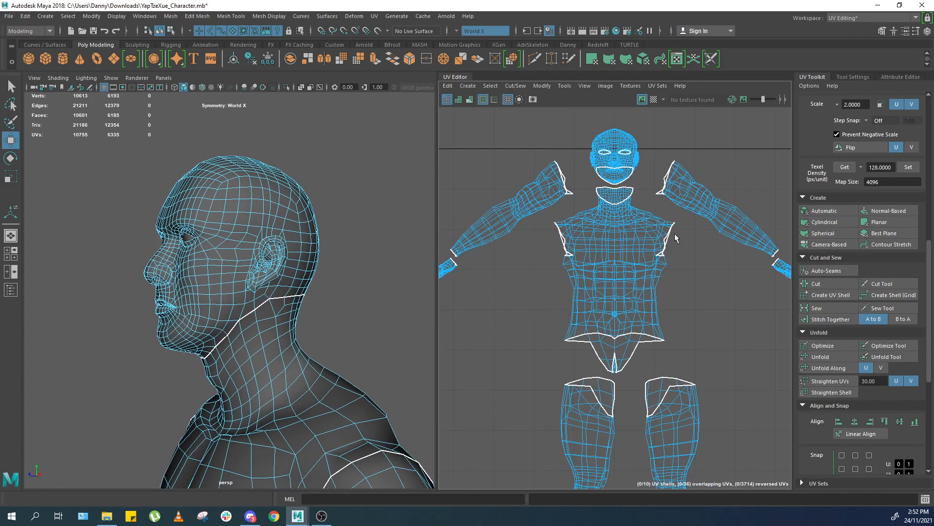
Pan and zoom the UV Editor to review the layout of all the UV shells.
{"action": "middle_click_drag", "start_coordinate": [596, 204], "coordinate": [634, 206], "text": "alt"}
{"action": "middle_click_drag", "start_coordinate": [600, 237], "coordinate": [593, 305], "text": "alt"}
{"action": "scroll", "coordinate": [593, 306], "scroll_direction": "up", "scroll_amount": 2}
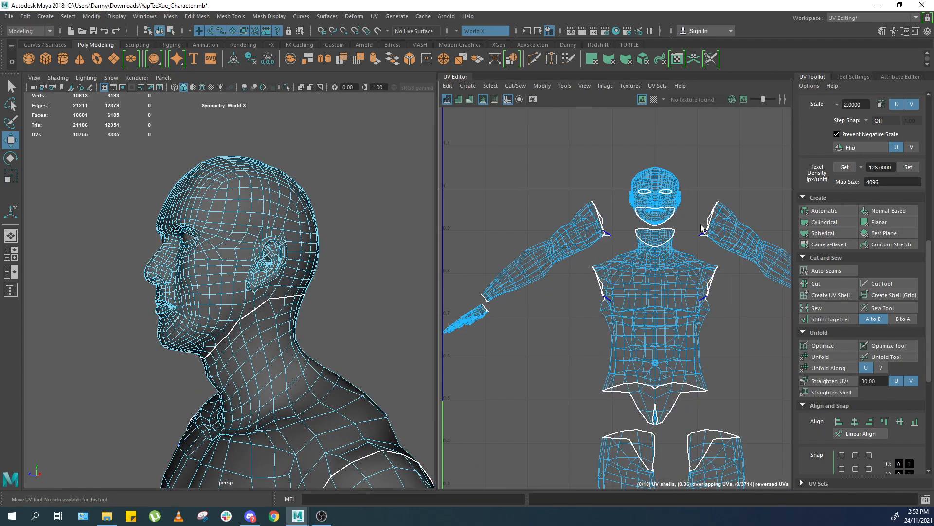
{"action": "middle_click_drag", "start_coordinate": [731, 202], "coordinate": [696, 258], "text": "alt"}
{"action": "scroll", "coordinate": [696, 258], "scroll_direction": "up", "scroll_amount": 3}
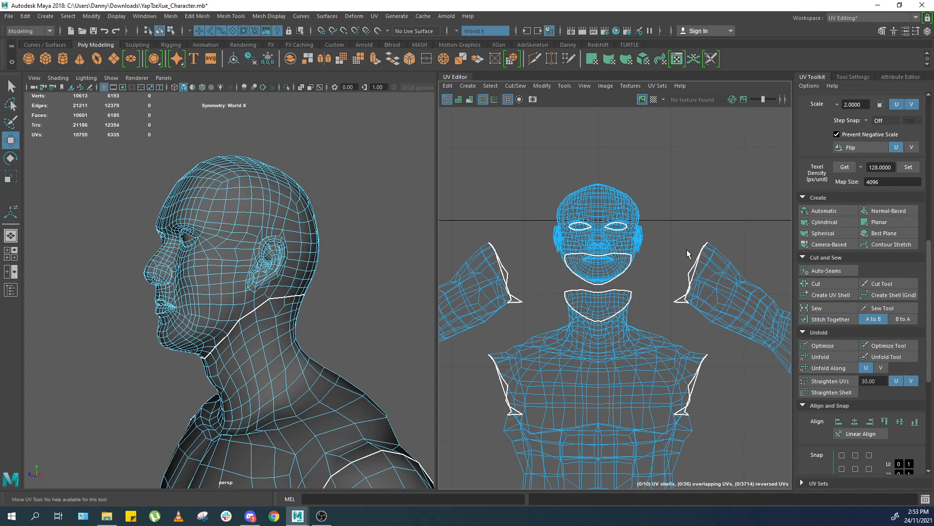
Switch to the browser and look through the Google image results for head texture layouts, then return.
{"action": "left_click_drag", "start_coordinate": [297, 209], "coordinate": [275, 312], "text": "alt"}
{"action": "left_click_drag", "start_coordinate": [288, 257], "coordinate": [265, 265], "text": "alt"}
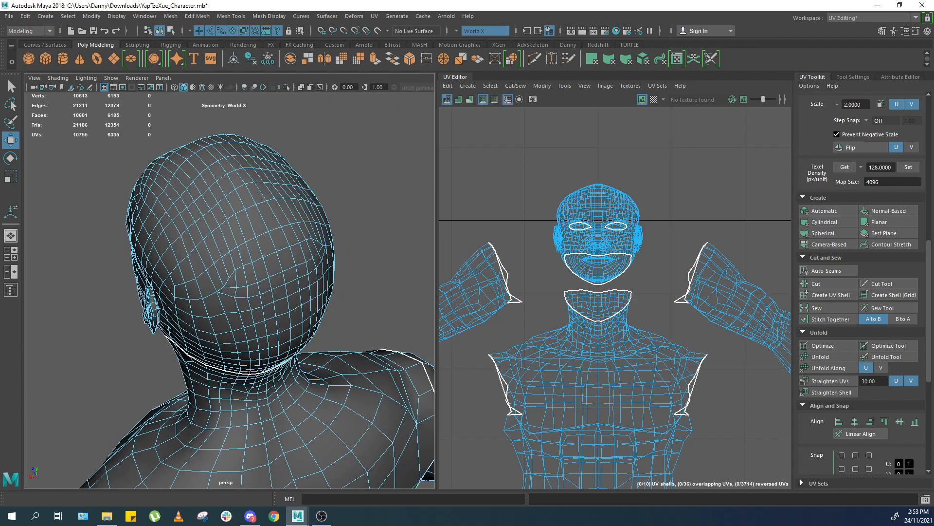
{"action": "left_click", "coordinate": [276, 517]}
{"action": "double_click", "coordinate": [469, 44]}
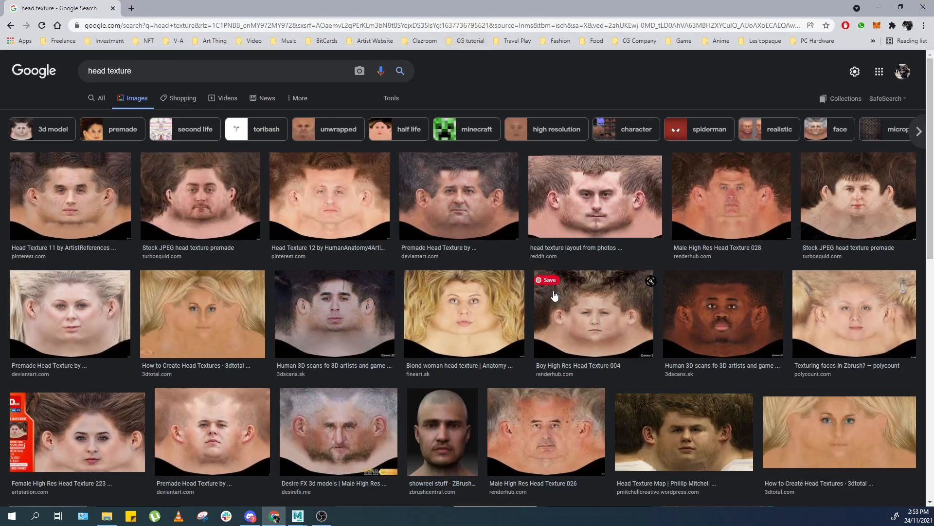
{"action": "scroll", "coordinate": [408, 234], "scroll_direction": "down", "scroll_amount": 3}
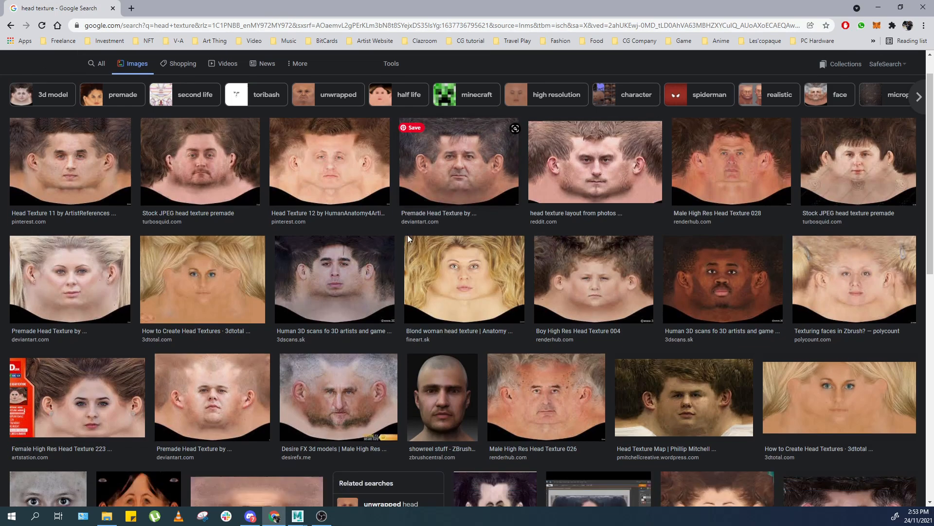
{"action": "scroll", "coordinate": [392, 222], "scroll_direction": "up", "scroll_amount": 2}
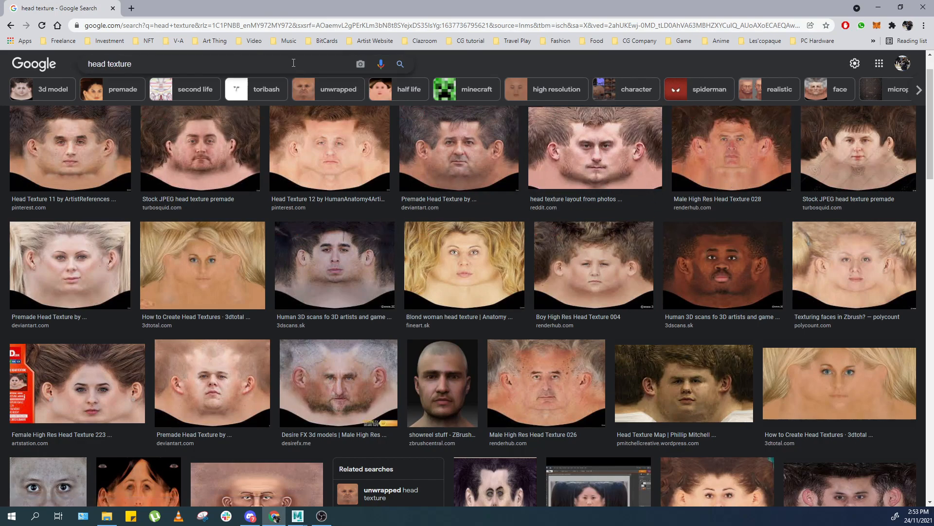
{"action": "scroll", "coordinate": [228, 185], "scroll_direction": "down", "scroll_amount": 4}
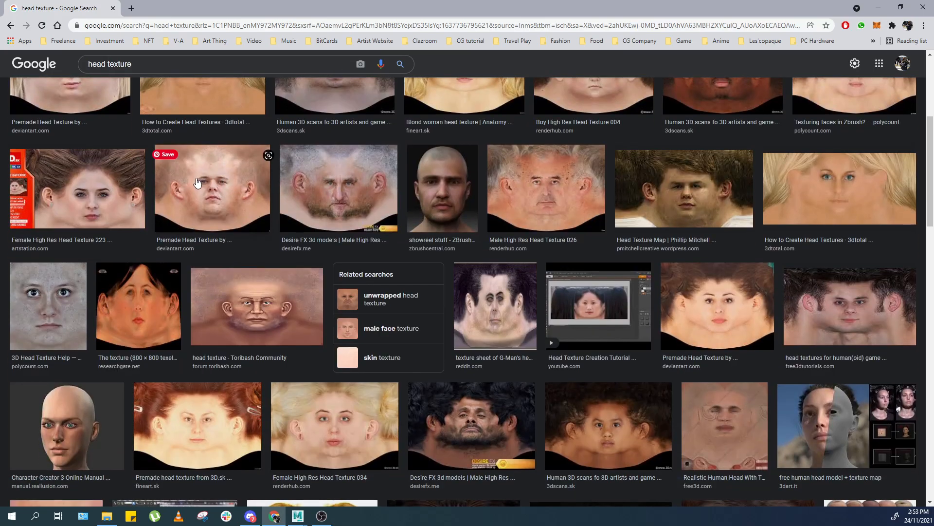
{"action": "scroll", "coordinate": [273, 191], "scroll_direction": "down", "scroll_amount": 5}
{"action": "scroll", "coordinate": [329, 176], "scroll_direction": "up", "scroll_amount": 10}
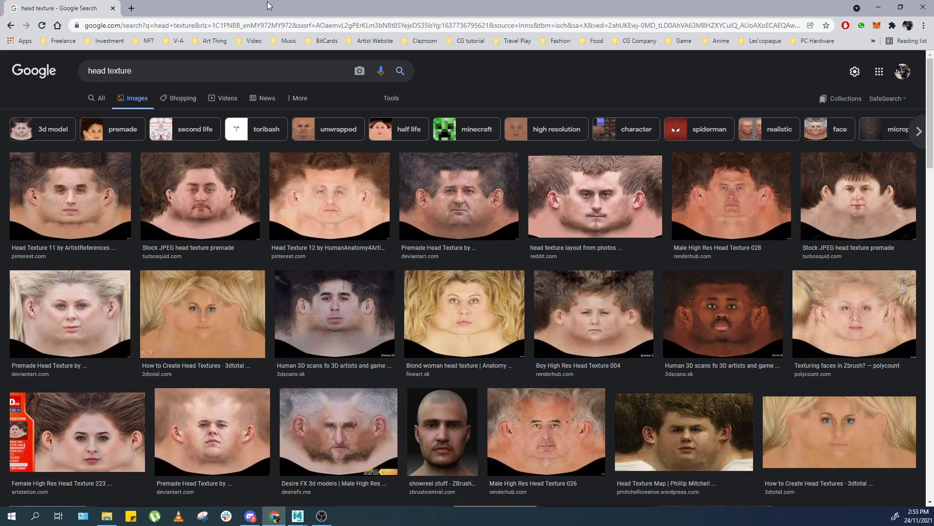
{"action": "left_click_drag", "start_coordinate": [281, 26], "coordinate": [487, 131]}
{"action": "left_click", "coordinate": [463, 97]}
{"action": "left_click_drag", "start_coordinate": [16, 10], "coordinate": [933, 180]}
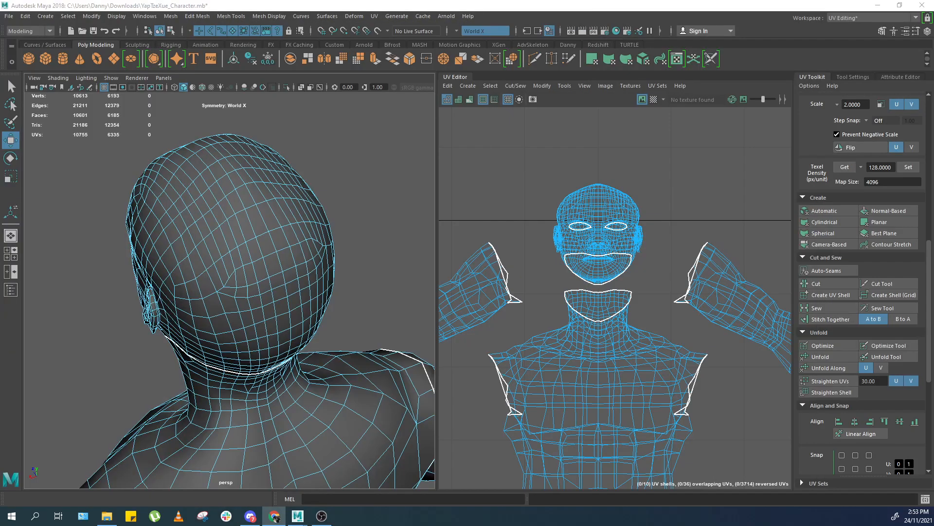
{"action": "left_click", "coordinate": [847, 97]}
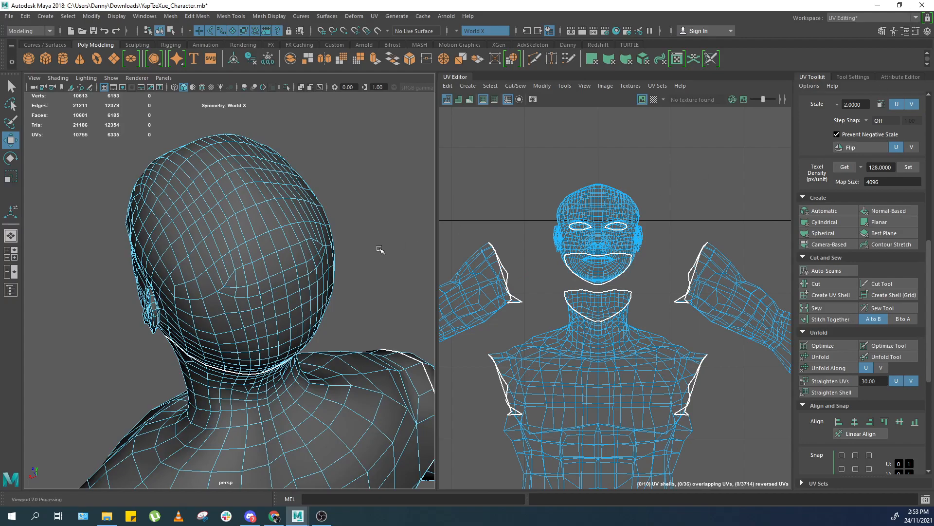
Select the edge loop running along the centre of the back and top of the head and cut the UVs there.
{"action": "scroll", "coordinate": [261, 221], "scroll_direction": "down", "scroll_amount": 5}
{"action": "left_click_drag", "start_coordinate": [261, 220], "coordinate": [389, 191], "text": "alt"}
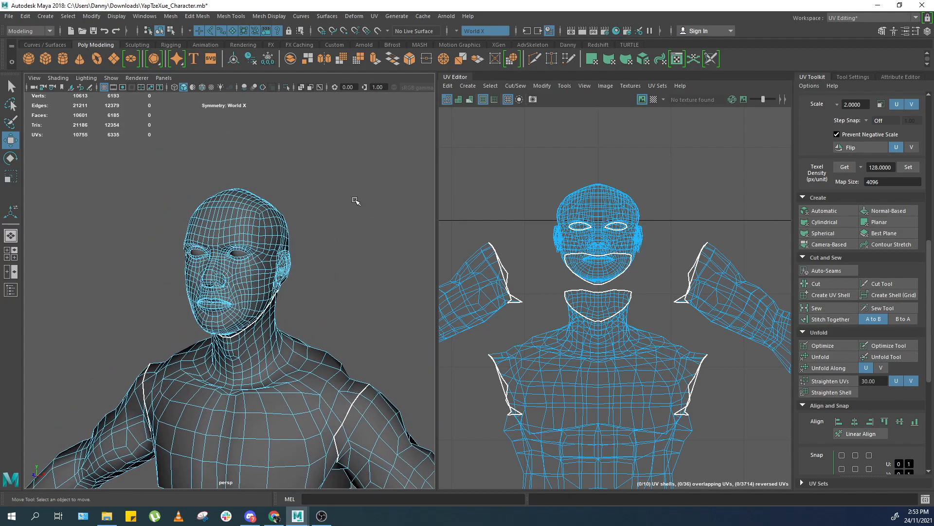
{"action": "scroll", "coordinate": [341, 204], "scroll_direction": "up", "scroll_amount": 3}
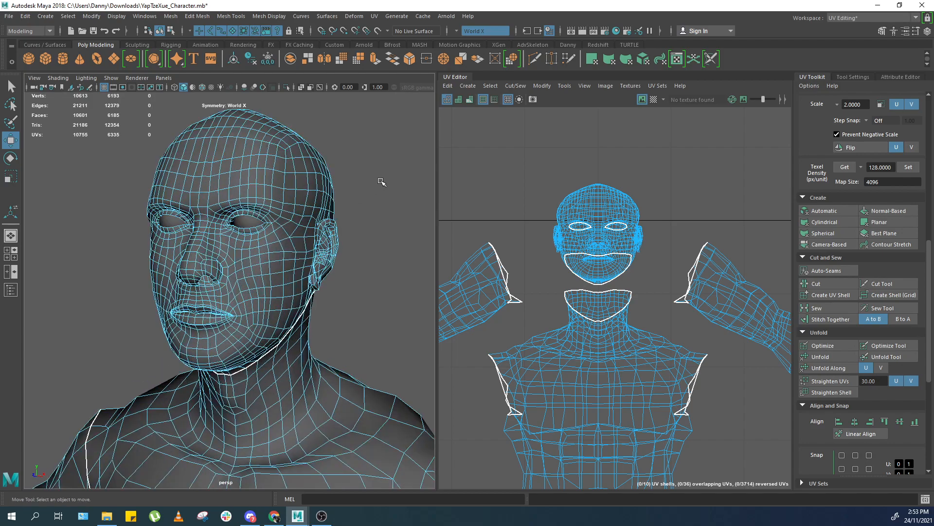
{"action": "left_click_drag", "start_coordinate": [319, 200], "coordinate": [165, 196], "text": "alt"}
{"action": "scroll", "coordinate": [244, 301], "scroll_direction": "up", "scroll_amount": 3}
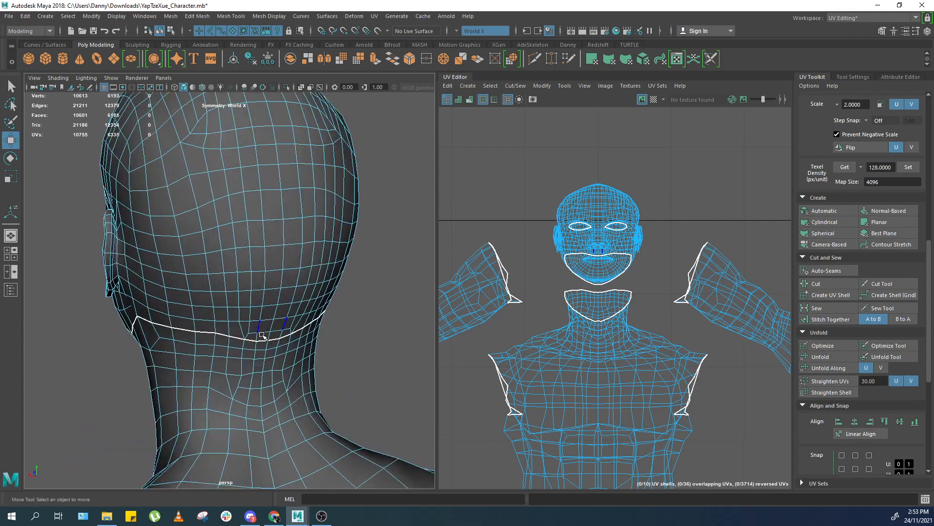
{"action": "left_click", "coordinate": [267, 334]}
{"action": "scroll", "coordinate": [237, 250], "scroll_direction": "down", "scroll_amount": 5}
{"action": "left_click_drag", "start_coordinate": [237, 249], "coordinate": [340, 233], "text": "alt"}
{"action": "scroll", "coordinate": [255, 211], "scroll_direction": "up", "scroll_amount": 3}
{"action": "double_click", "coordinate": [225, 168]}
{"action": "left_click_drag", "start_coordinate": [225, 168], "coordinate": [352, 237], "text": "alt"}
{"action": "right_click_drag", "start_coordinate": [590, 240], "coordinate": [562, 253], "text": "shift"}
{"action": "left_click_drag", "start_coordinate": [366, 294], "coordinate": [288, 239], "text": "alt"}
{"action": "left_click_drag", "start_coordinate": [293, 142], "coordinate": [234, 117], "text": "alt"}
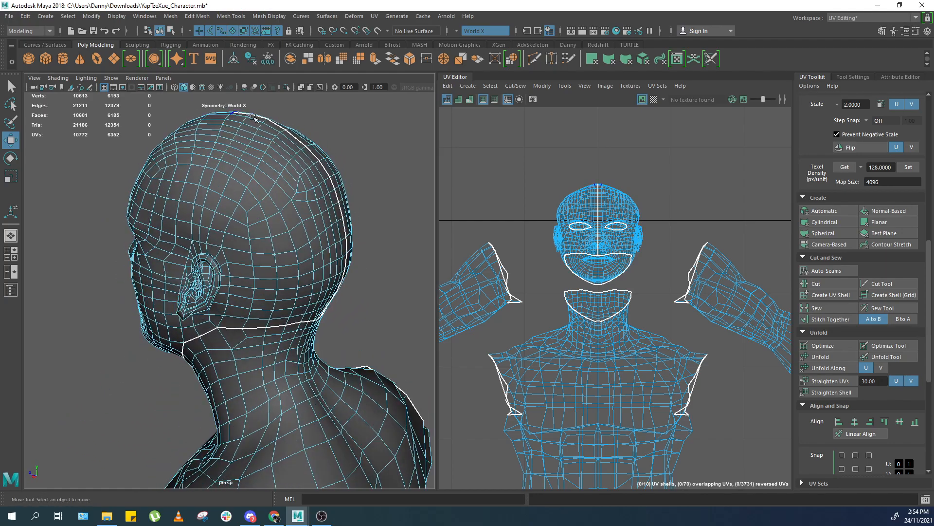
Capture a snip of the head viewport in the Snipping Tool and sketch red pen marks beside the head.
{"action": "left_click_drag", "start_coordinate": [210, 193], "coordinate": [294, 197], "text": "alt"}
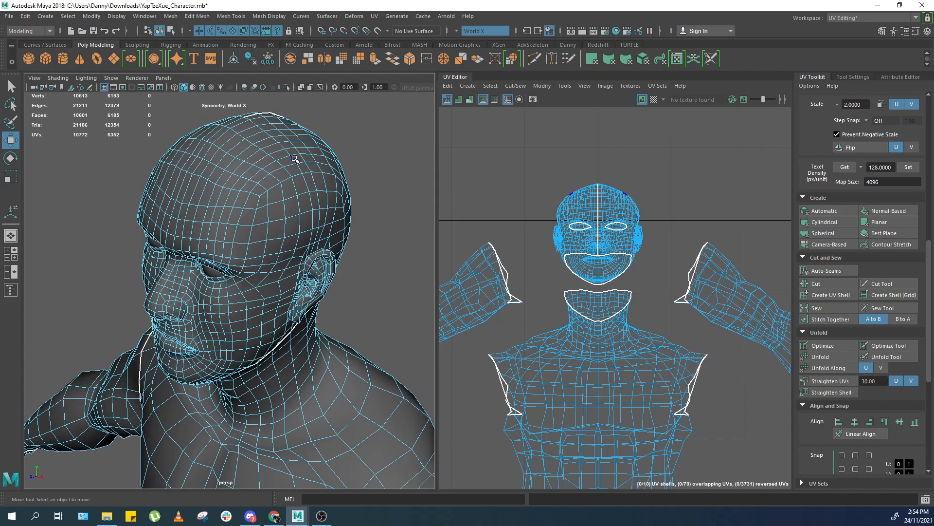
{"action": "left_click_drag", "start_coordinate": [267, 133], "coordinate": [282, 198], "text": "alt"}
{"action": "scroll", "coordinate": [298, 146], "scroll_direction": "down", "scroll_amount": 6}
{"action": "scroll", "coordinate": [216, 187], "scroll_direction": "up", "scroll_amount": 4}
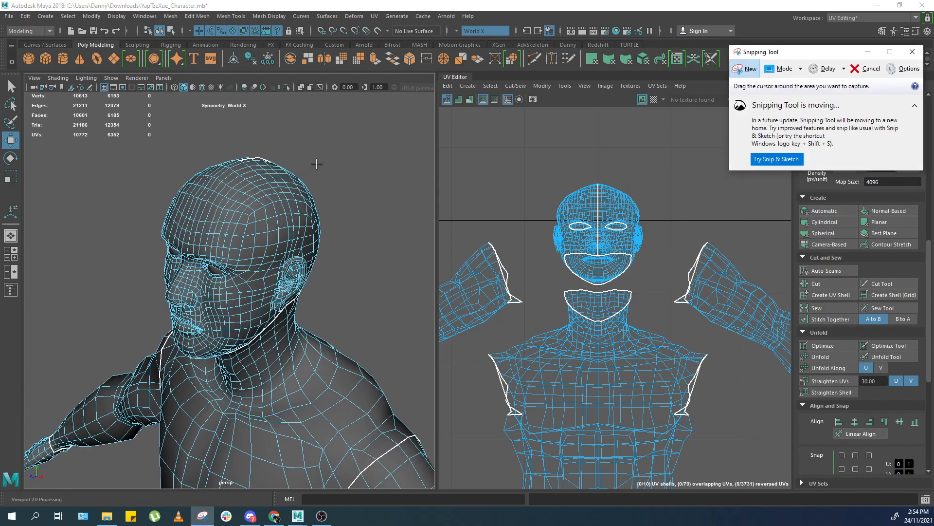
{"action": "left_click", "coordinate": [743, 70]}
{"action": "left_click_drag", "start_coordinate": [432, 125], "coordinate": [102, 461]}
{"action": "mouse_move", "coordinate": [394, 163]}
{"action": "left_mouse_down"}
{"action": "mouse_move", "coordinate": [375, 224]}
{"action": "mouse_move", "coordinate": [412, 179]}
{"action": "left_mouse_up"}
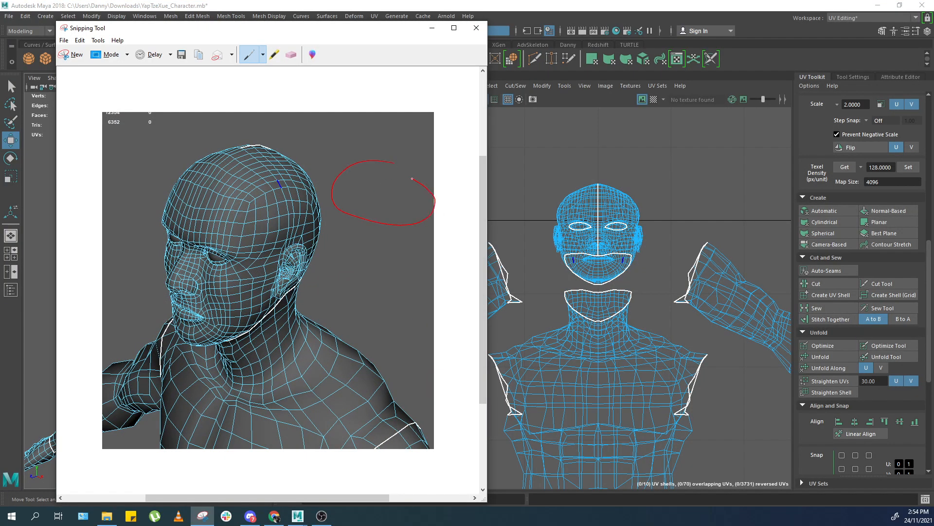
{"action": "left_click", "coordinate": [291, 54]}
{"action": "left_click", "coordinate": [376, 160]}
{"action": "left_click", "coordinate": [249, 55]}
{"action": "mouse_move", "coordinate": [374, 164]}
{"action": "left_mouse_down"}
{"action": "mouse_move", "coordinate": [335, 202]}
{"action": "mouse_move", "coordinate": [400, 229]}
{"action": "mouse_move", "coordinate": [425, 185]}
{"action": "mouse_move", "coordinate": [382, 170]}
{"action": "left_mouse_up"}
{"action": "mouse_move", "coordinate": [261, 231]}
{"action": "left_mouse_down"}
{"action": "mouse_move", "coordinate": [151, 306]}
{"action": "mouse_move", "coordinate": [124, 240]}
{"action": "left_mouse_up"}
{"action": "left_click_drag", "start_coordinate": [238, 191], "coordinate": [283, 200]}
{"action": "left_click", "coordinate": [291, 55]}
{"action": "left_click", "coordinate": [268, 185]}
{"action": "left_click", "coordinate": [277, 197]}
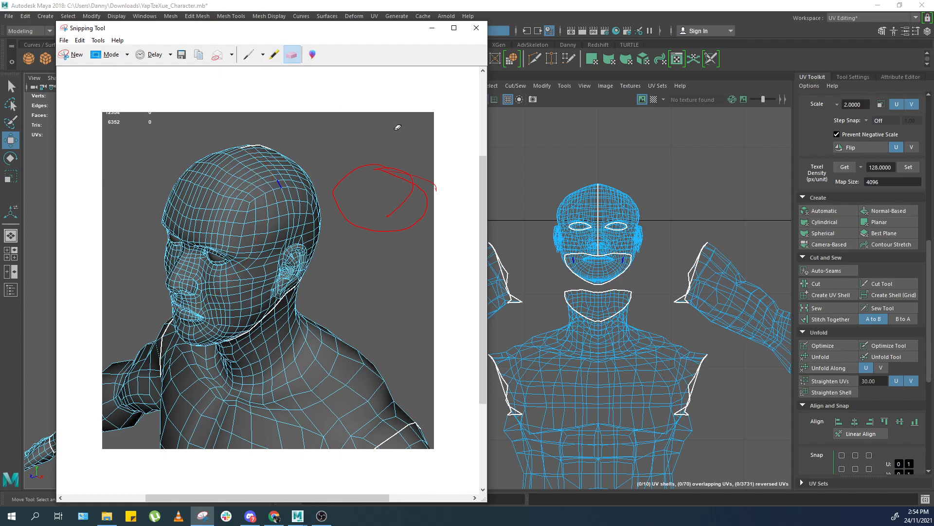
Select the edge loop across the crown of the head and cut the UVs along it.
{"action": "key", "text": "alt+Tab"}
{"action": "left_click_drag", "start_coordinate": [341, 155], "coordinate": [258, 214], "text": "alt"}
{"action": "scroll", "coordinate": [297, 191], "scroll_direction": "up", "scroll_amount": 5}
{"action": "scroll", "coordinate": [258, 214], "scroll_direction": "down", "scroll_amount": 5}
{"action": "scroll", "coordinate": [261, 254], "scroll_direction": "up", "scroll_amount": 5}
{"action": "right_click_drag", "start_coordinate": [261, 257], "coordinate": [264, 205]}
{"action": "left_click", "coordinate": [291, 230]}
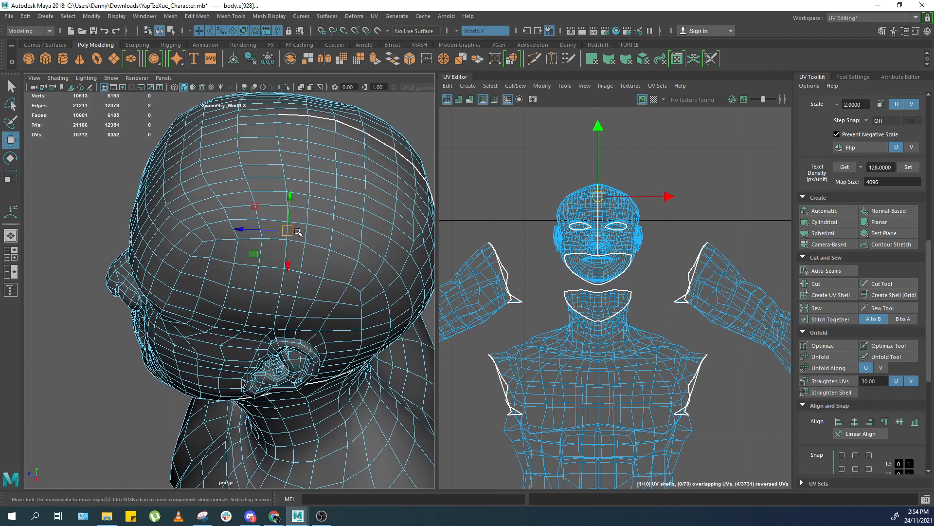
{"action": "left_click_drag", "start_coordinate": [298, 233], "coordinate": [295, 247], "text": "alt"}
{"action": "double_click", "coordinate": [284, 207], "text": "shift"}
{"action": "scroll", "coordinate": [288, 235], "scroll_direction": "down", "scroll_amount": 5}
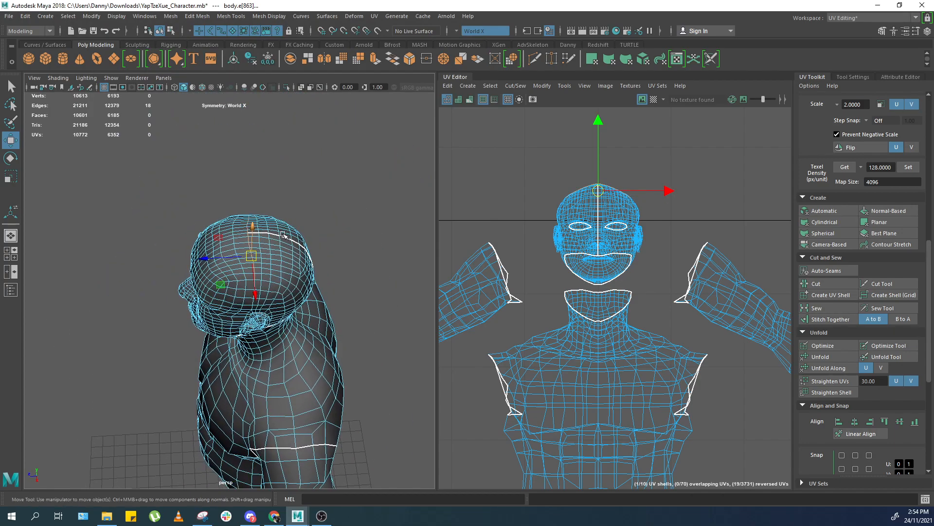
{"action": "scroll", "coordinate": [284, 234], "scroll_direction": "up", "scroll_amount": 5}
{"action": "right_click_drag", "start_coordinate": [638, 214], "coordinate": [623, 222], "text": "shift"}
{"action": "scroll", "coordinate": [292, 233], "scroll_direction": "down", "scroll_amount": 5}
{"action": "left_click", "coordinate": [146, 272]}
{"action": "left_click_drag", "start_coordinate": [207, 281], "coordinate": [295, 225], "text": "alt"}
Select the whole head UV shell in the UV Editor.
{"action": "right_click_drag", "start_coordinate": [566, 229], "coordinate": [615, 221]}
{"action": "left_click_drag", "start_coordinate": [664, 179], "coordinate": [615, 212]}
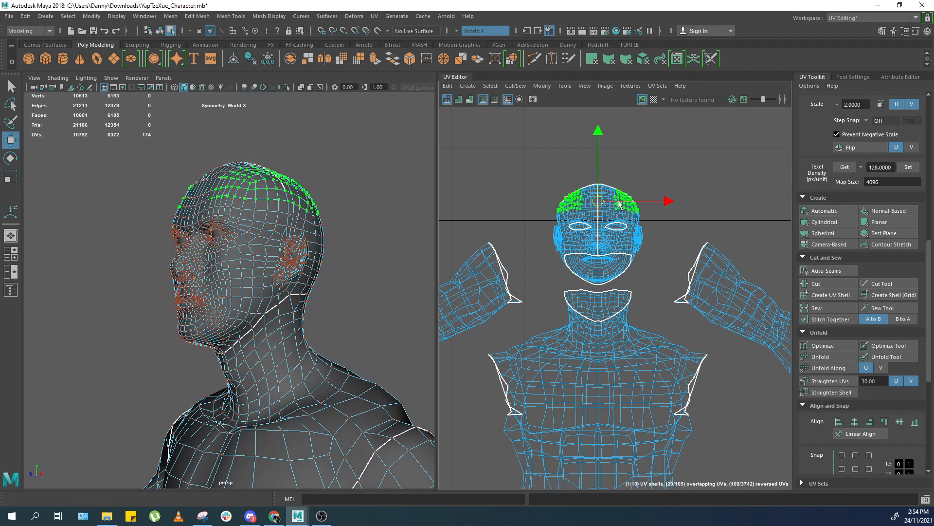
{"action": "scroll", "coordinate": [641, 189], "scroll_direction": "up", "scroll_amount": 3}
{"action": "middle_click_drag", "start_coordinate": [641, 189], "coordinate": [609, 199], "text": "alt"}
{"action": "right_click_drag", "start_coordinate": [608, 200], "coordinate": [605, 223], "text": "ctrl"}
{"action": "middle_click_drag", "start_coordinate": [605, 223], "coordinate": [641, 194], "text": "alt"}
{"action": "scroll", "coordinate": [640, 193], "scroll_direction": "up", "scroll_amount": 1}
{"action": "scroll", "coordinate": [681, 212], "scroll_direction": "up", "scroll_amount": 2}
{"action": "mouse_move", "coordinate": [687, 220]}
{"action": "middle_mouse_down", "text": "alt"}
{"action": "mouse_move", "coordinate": [671, 221]}
{"action": "mouse_move", "coordinate": [693, 217]}
{"action": "middle_mouse_up", "text": "alt"}
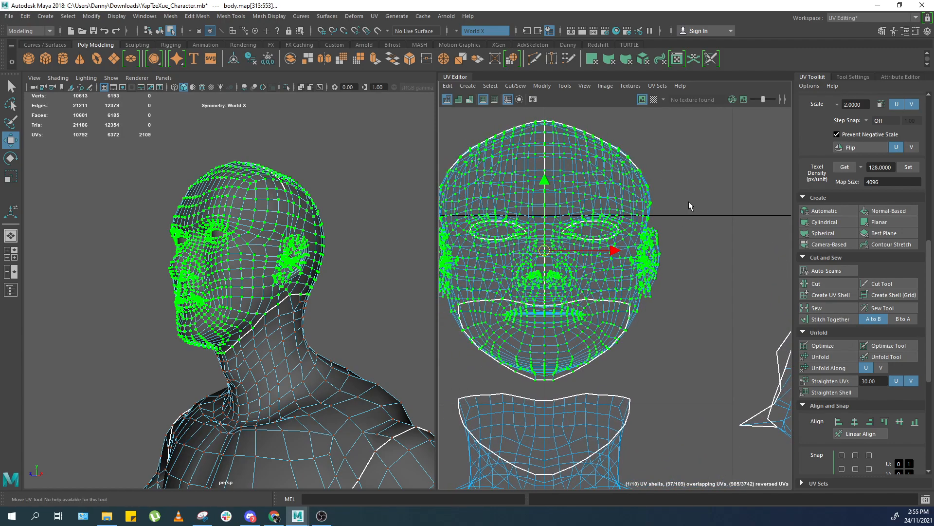
Open the Unfold UVs options for the head shell and compare the Legacy and Unfold3D methods, keeping Unfold3D.
{"action": "right_click_drag", "start_coordinate": [689, 202], "coordinate": [618, 204], "text": "shift"}
{"action": "left_click_drag", "start_coordinate": [397, 143], "coordinate": [377, 176]}
{"action": "left_click", "coordinate": [459, 176]}
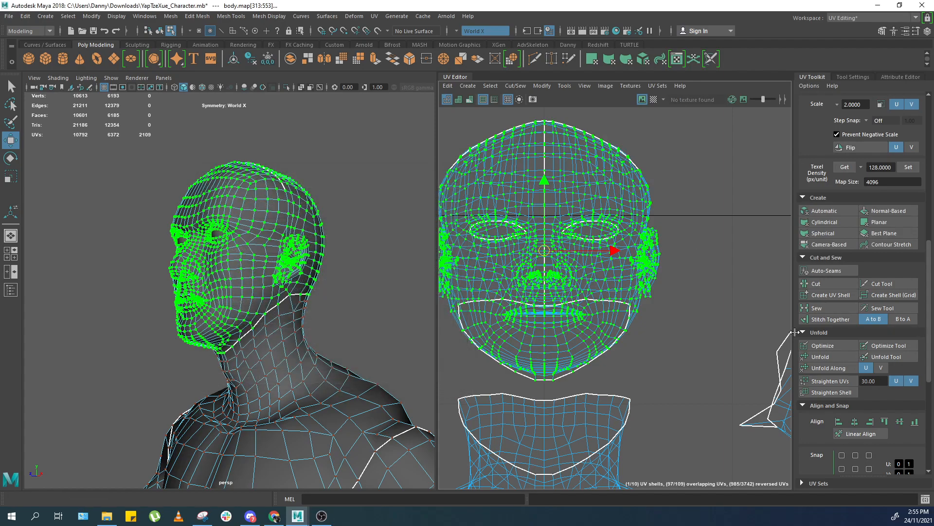
{"action": "left_click", "coordinate": [820, 357], "text": "shift"}
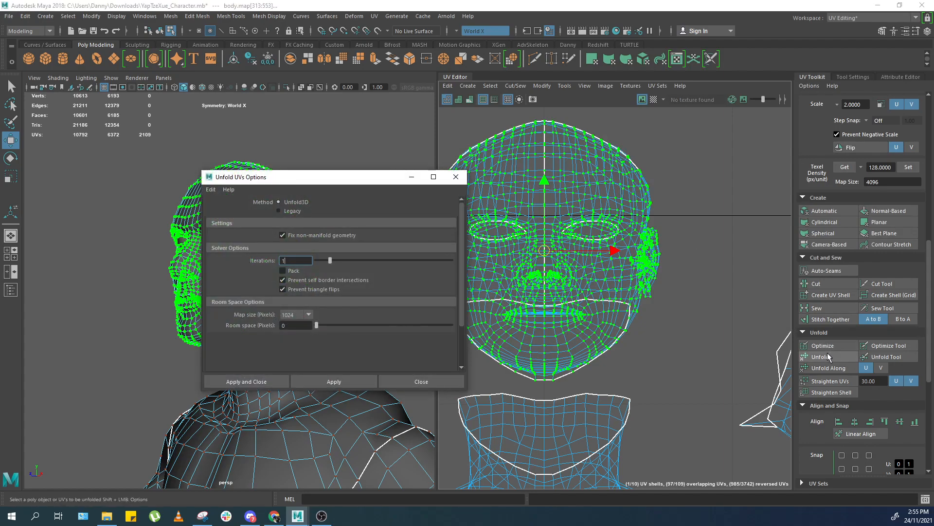
{"action": "left_click", "coordinate": [459, 177]}
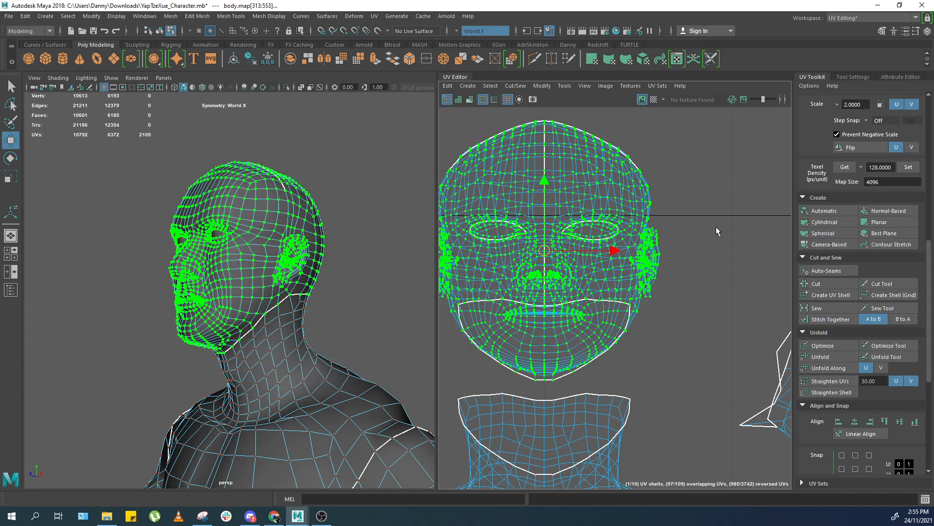
{"action": "right_click_drag", "start_coordinate": [700, 232], "coordinate": [630, 234], "text": "shift"}
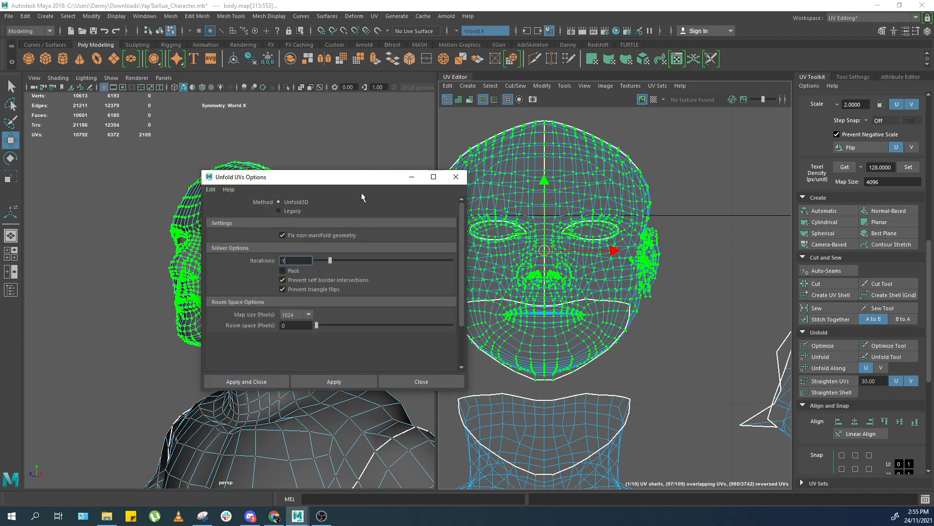
{"action": "left_click_drag", "start_coordinate": [329, 184], "coordinate": [461, 196]}
{"action": "left_click", "coordinate": [415, 247]}
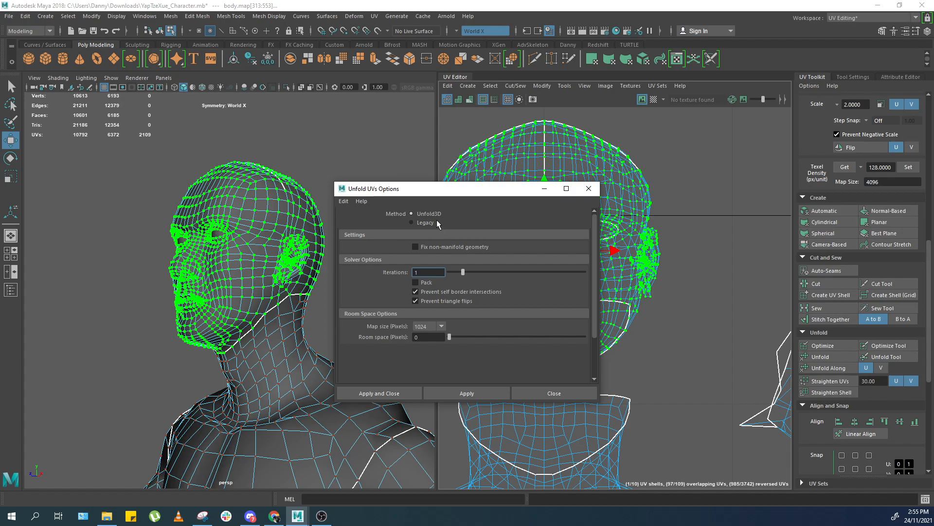
{"action": "left_click", "coordinate": [427, 217]}
{"action": "left_click", "coordinate": [427, 213]}
{"action": "left_click_drag", "start_coordinate": [444, 183], "coordinate": [447, 111]}
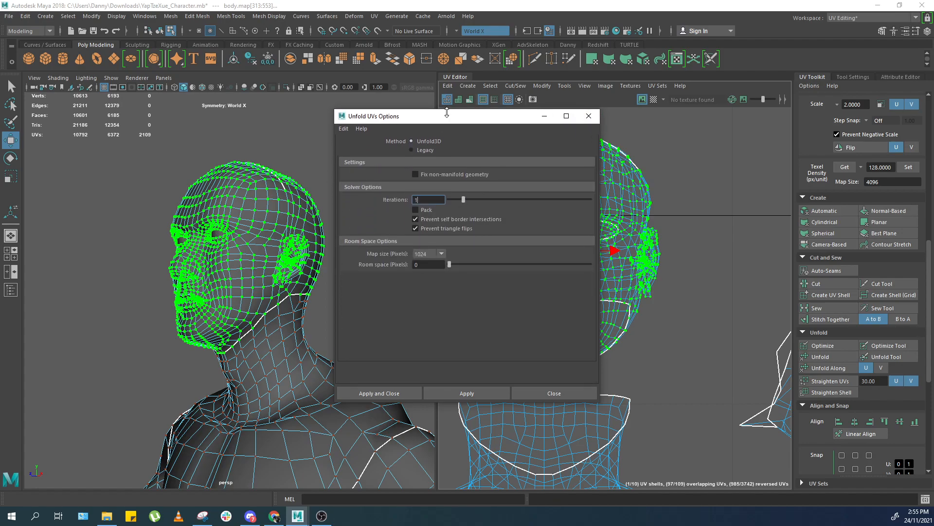
{"action": "left_click", "coordinate": [431, 150]}
{"action": "left_click", "coordinate": [430, 142]}
{"action": "left_click_drag", "start_coordinate": [470, 120], "coordinate": [404, 153]}
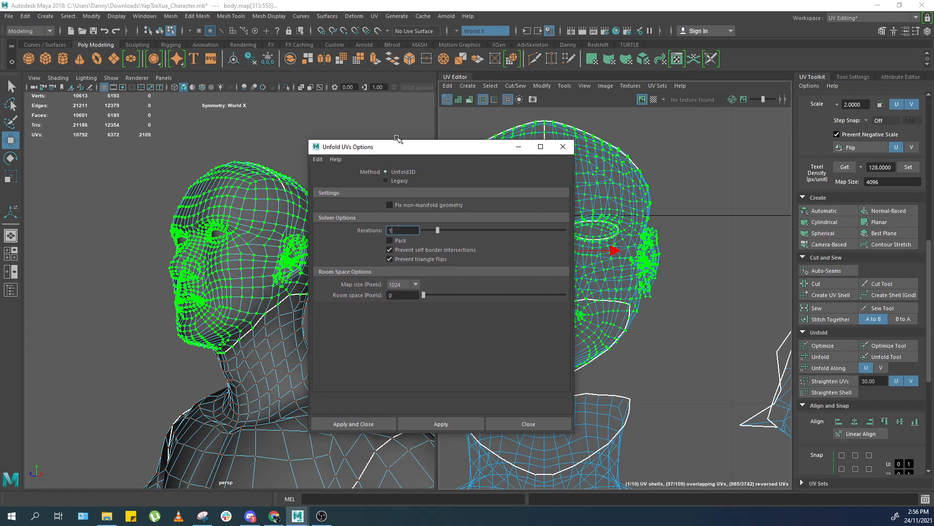
{"action": "left_click", "coordinate": [395, 182]}
{"action": "left_click", "coordinate": [413, 170]}
{"action": "left_click", "coordinate": [396, 181]}
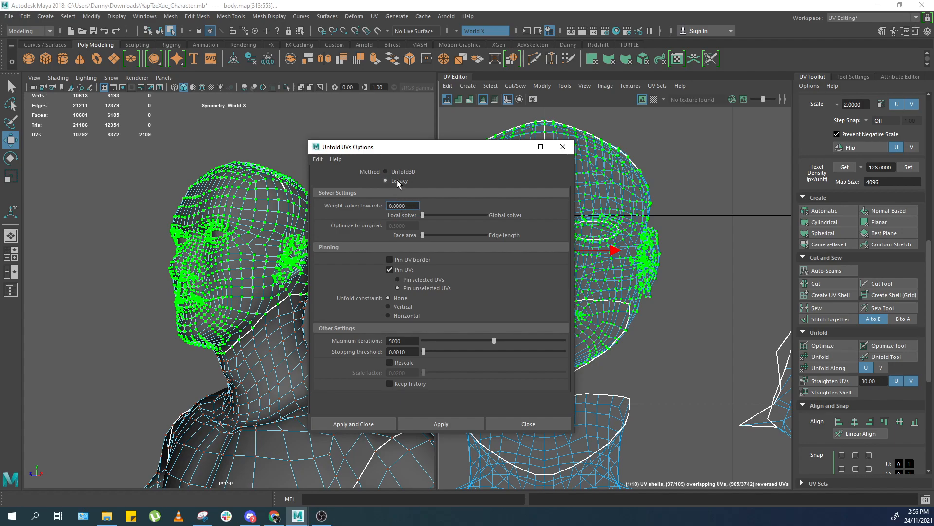
{"action": "left_click", "coordinate": [409, 171]}
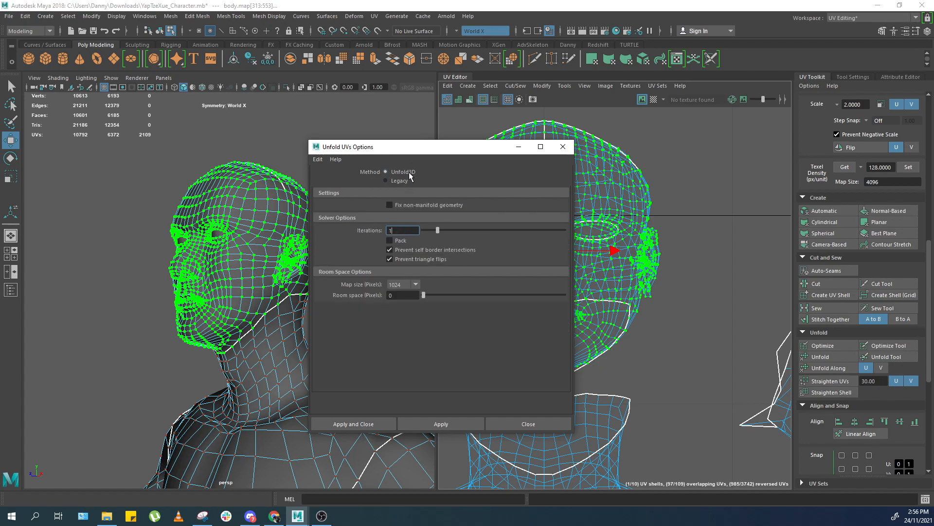
{"action": "left_click_drag", "start_coordinate": [405, 151], "coordinate": [229, 130]}
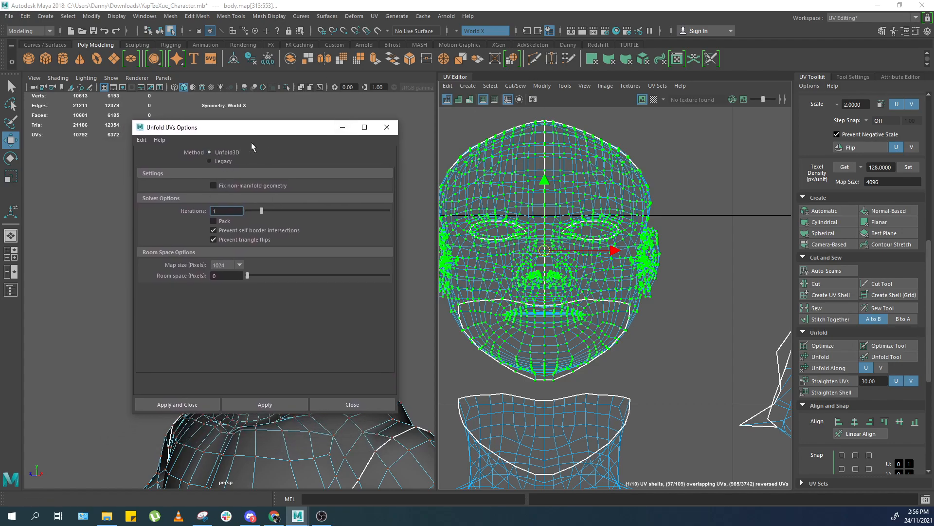
Try to unfold the head UV shell with Unfold3D, always fixing non-manifold geometry, and undo the unfold.
{"action": "left_click", "coordinate": [161, 404]}
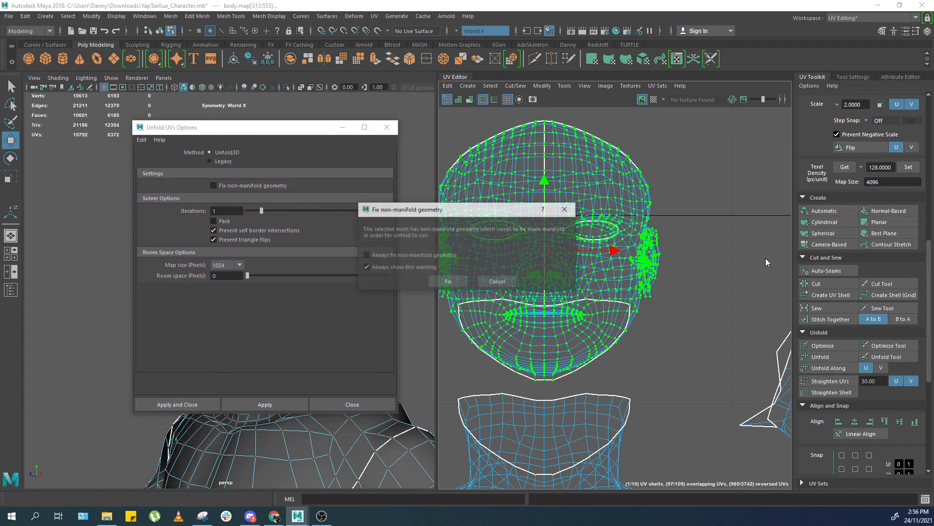
{"action": "left_click", "coordinate": [489, 281]}
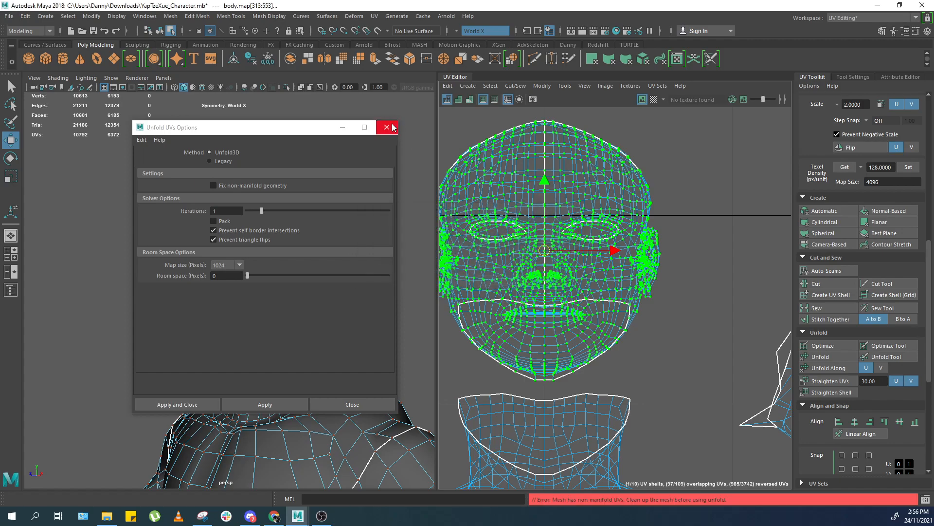
{"action": "left_click", "coordinate": [175, 404]}
{"action": "left_click_drag", "start_coordinate": [422, 213], "coordinate": [478, 131]}
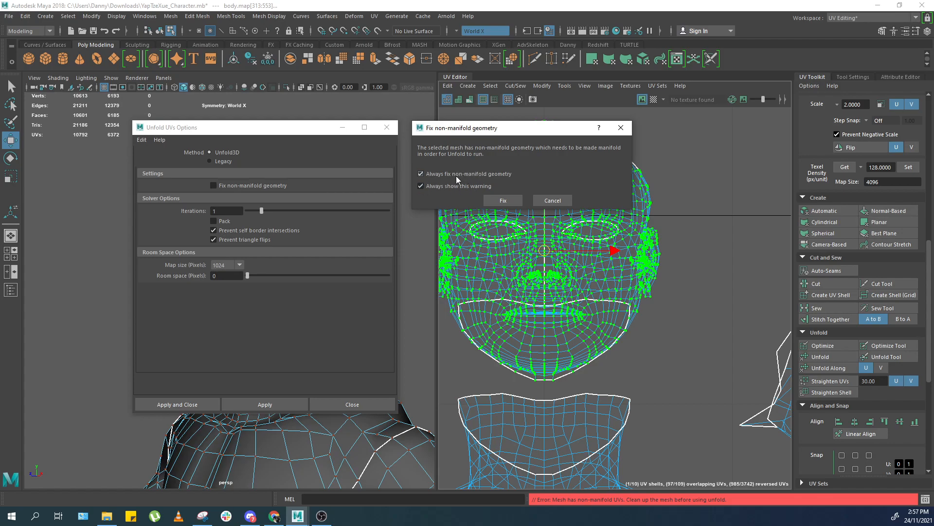
{"action": "left_click", "coordinate": [511, 200]}
{"action": "scroll", "coordinate": [665, 222], "scroll_direction": "down", "scroll_amount": 5}
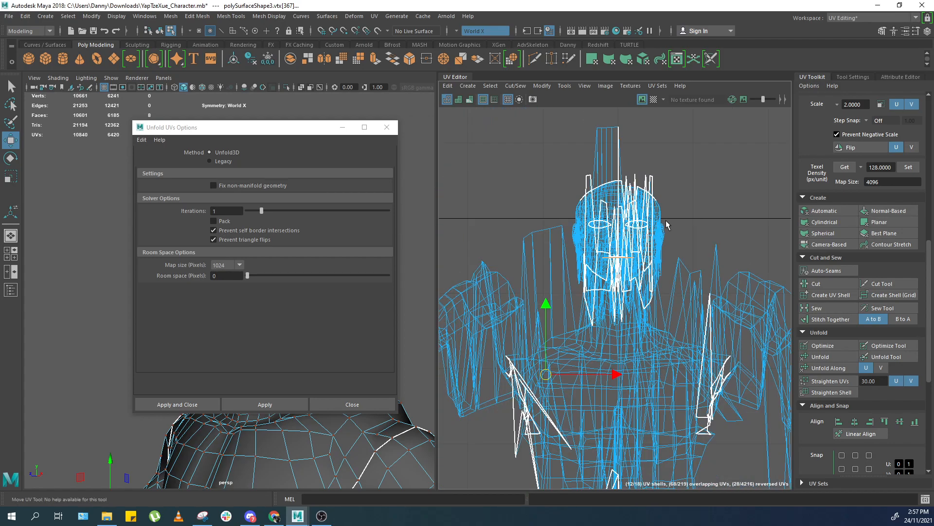
{"action": "key", "text": "ctrl+z"}
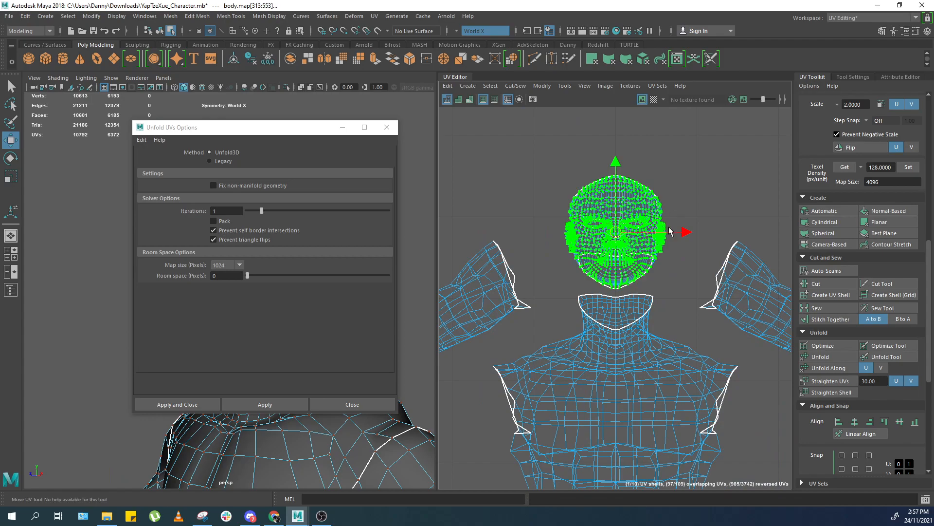
{"action": "key", "text": "ctrl+z"}
{"action": "left_click", "coordinate": [393, 131]}
{"action": "right_click_drag", "start_coordinate": [709, 227], "coordinate": [617, 218], "text": "shift"}
{"action": "key", "text": "ctrl+z"}
{"action": "key", "text": "ctrl+z"}
{"action": "key", "text": "ctrl+z"}
{"action": "key", "text": "ctrl+z"}
{"action": "key", "text": "ctrl+z"}
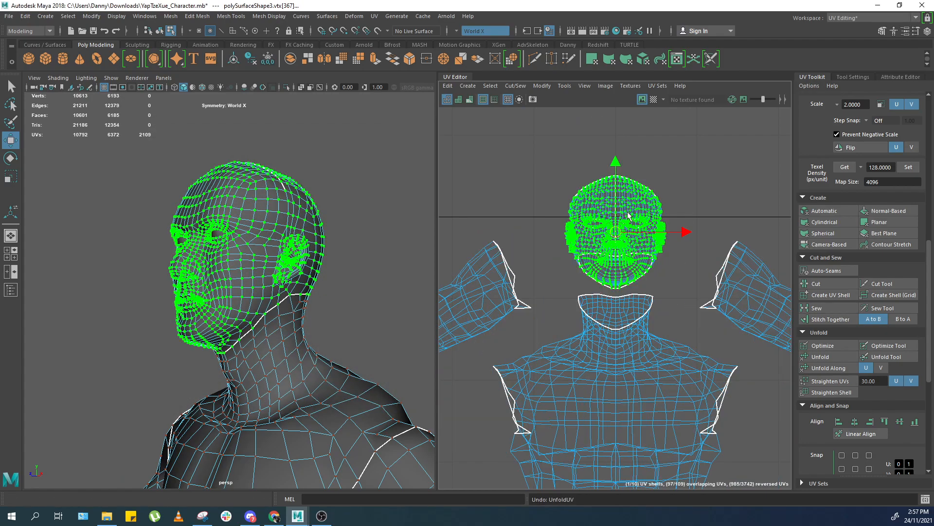
Select the faces inside the mouth cavity behind the lips and delete them.
{"action": "key", "text": "3"}
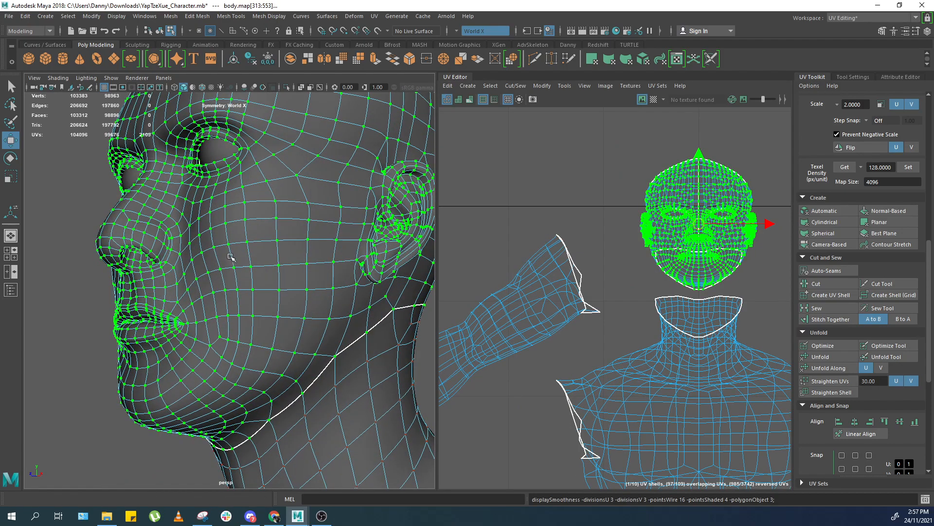
{"action": "right_click_drag", "start_coordinate": [322, 332], "coordinate": [312, 263], "text": "alt"}
{"action": "left_click_drag", "start_coordinate": [413, 265], "coordinate": [313, 239], "text": "alt"}
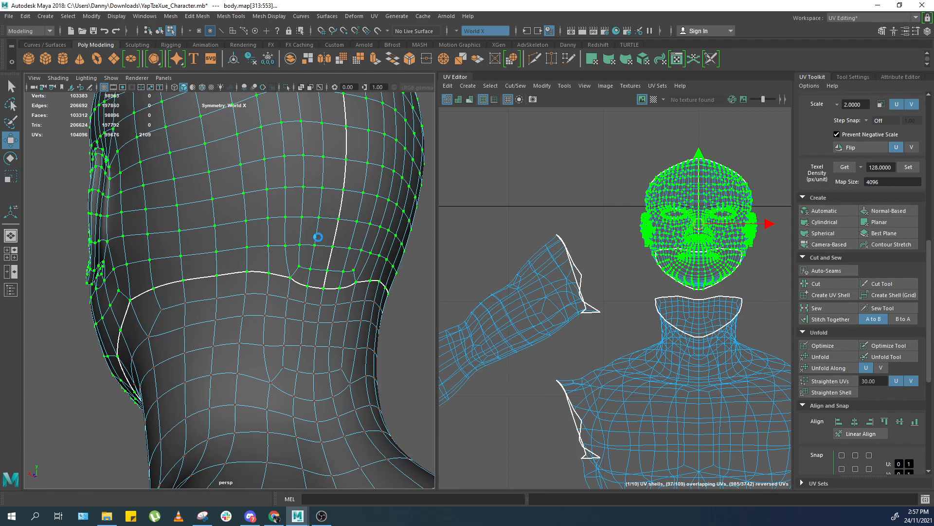
{"action": "key", "text": "F8"}
{"action": "left_click_drag", "start_coordinate": [417, 288], "coordinate": [420, 225], "text": "alt"}
{"action": "key", "text": "F8"}
{"action": "left_click_drag", "start_coordinate": [248, 232], "coordinate": [304, 163], "text": "alt"}
{"action": "right_click_drag", "start_coordinate": [195, 215], "coordinate": [273, 200], "text": "alt"}
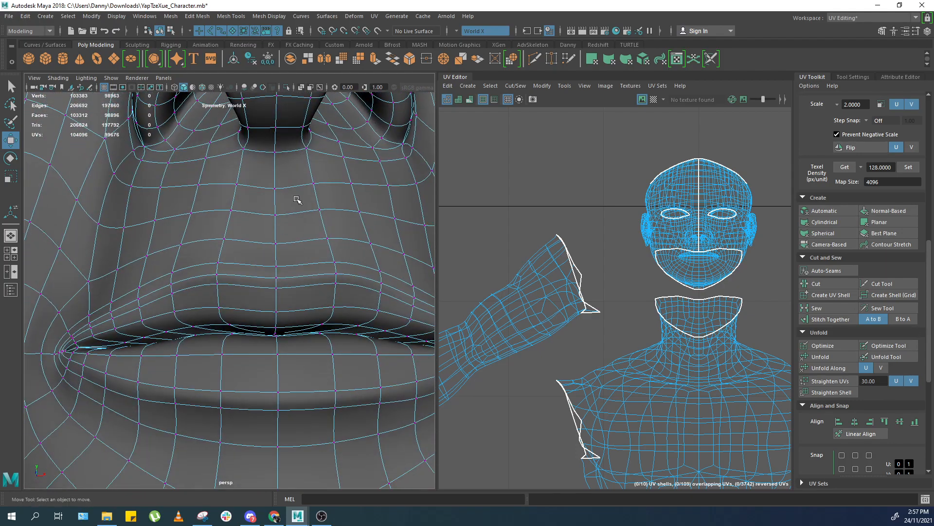
{"action": "left_click_drag", "start_coordinate": [297, 220], "coordinate": [209, 250], "text": "alt"}
{"action": "right_click_drag", "start_coordinate": [287, 253], "coordinate": [308, 254], "text": "alt"}
{"action": "left_click_drag", "start_coordinate": [307, 254], "coordinate": [261, 292], "text": "alt"}
{"action": "middle_click_drag", "start_coordinate": [261, 292], "coordinate": [235, 269], "text": "alt"}
{"action": "left_click_drag", "start_coordinate": [236, 269], "coordinate": [254, 304], "text": "alt"}
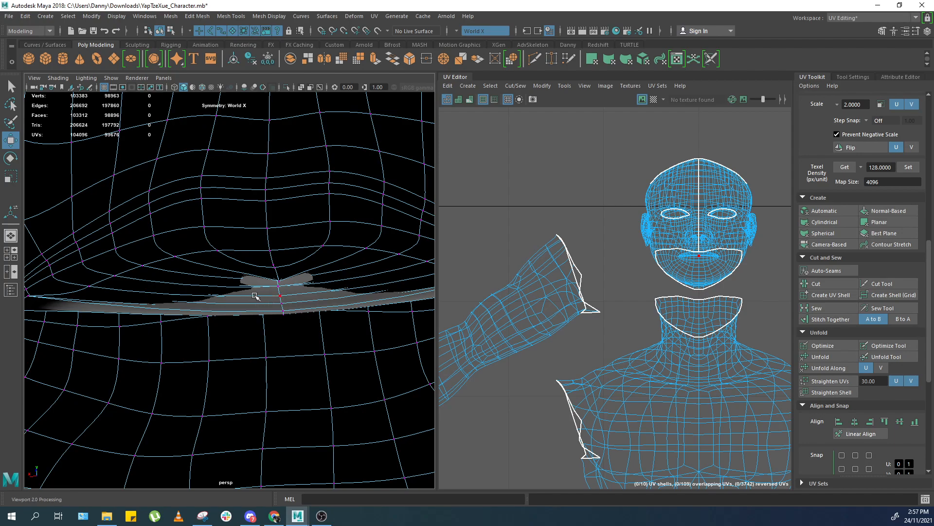
{"action": "left_click", "coordinate": [267, 266]}
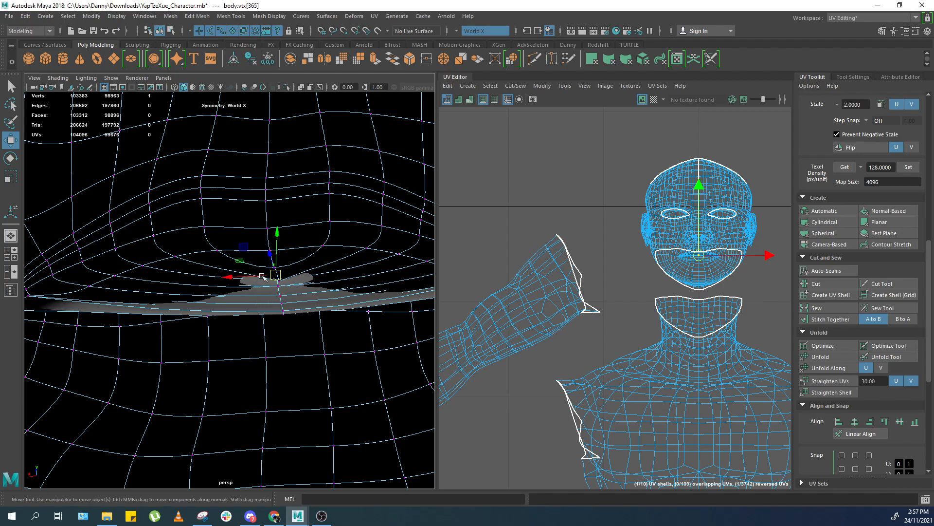
{"action": "double_click", "coordinate": [279, 313]}
{"action": "left_click_drag", "start_coordinate": [280, 313], "coordinate": [288, 265], "text": "alt"}
{"action": "right_click_drag", "start_coordinate": [287, 265], "coordinate": [283, 292]}
{"action": "left_click", "coordinate": [280, 242]}
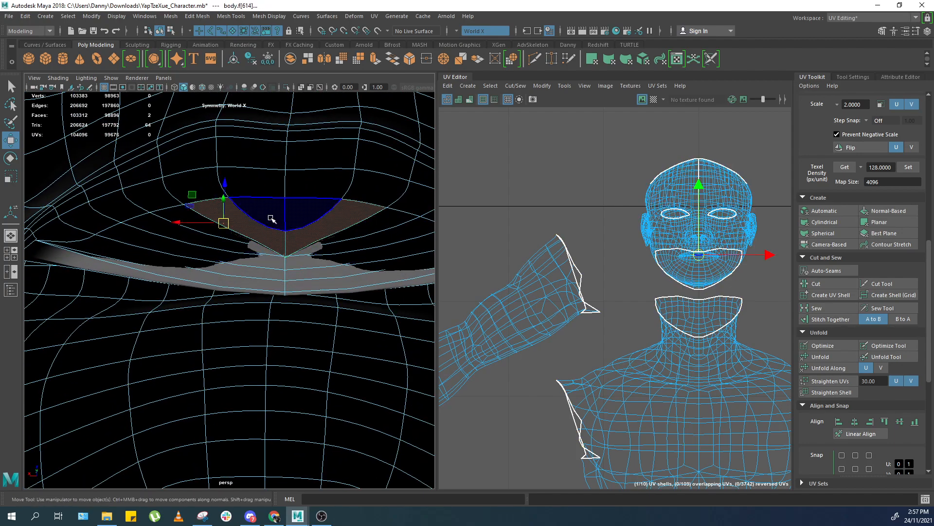
{"action": "scroll", "coordinate": [272, 219], "scroll_direction": "up", "scroll_amount": 3}
{"action": "left_click_drag", "start_coordinate": [382, 145], "coordinate": [286, 333]}
{"action": "scroll", "coordinate": [285, 332], "scroll_direction": "down", "scroll_amount": 5}
{"action": "left_click_drag", "start_coordinate": [286, 332], "coordinate": [272, 312], "text": "alt"}
{"action": "key", "text": "f"}
{"action": "left_click_drag", "start_coordinate": [298, 247], "coordinate": [217, 368], "text": "ctrl"}
{"action": "key", "text": "f"}
{"action": "left_click_drag", "start_coordinate": [273, 312], "coordinate": [280, 287], "text": "alt"}
{"action": "scroll", "coordinate": [280, 287], "scroll_direction": "up", "scroll_amount": 3}
{"action": "left_click", "coordinate": [232, 334], "text": "ctrl"}
{"action": "left_click_drag", "start_coordinate": [213, 252], "coordinate": [224, 295], "text": "alt"}
{"action": "key", "text": "Delete"}
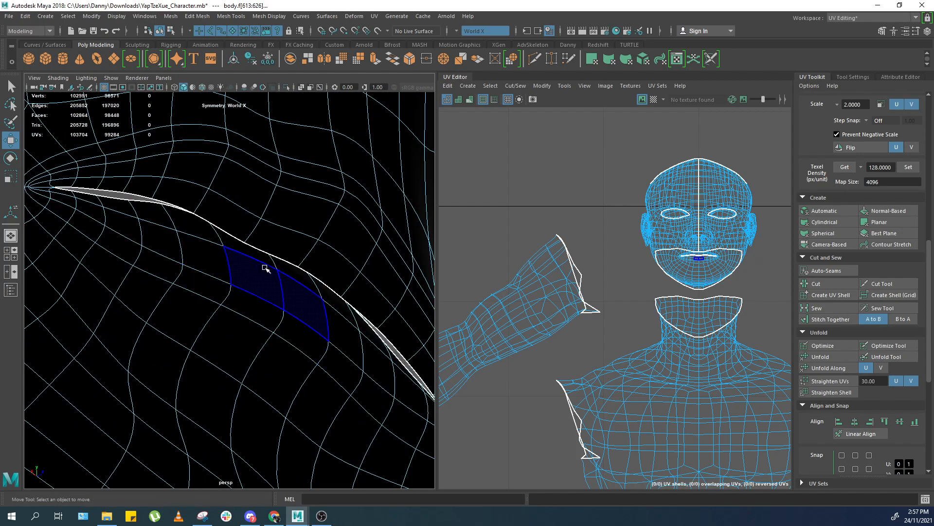
Delete the stray vertex at the corner of the mouth opening.
{"action": "left_click_drag", "start_coordinate": [290, 252], "coordinate": [167, 229], "text": "alt"}
{"action": "left_click_drag", "start_coordinate": [265, 238], "coordinate": [158, 273], "text": "alt"}
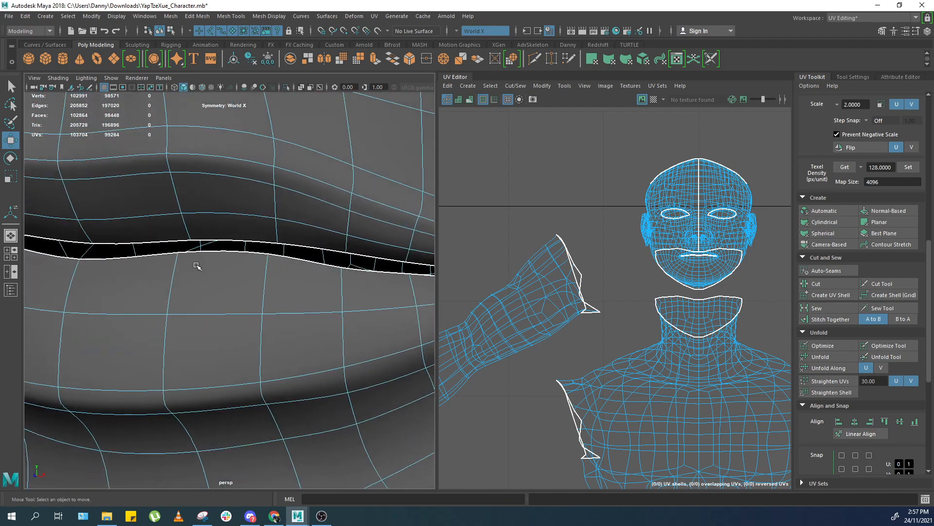
{"action": "middle_click_drag", "start_coordinate": [297, 226], "coordinate": [182, 224], "text": "alt"}
{"action": "left_click_drag", "start_coordinate": [183, 224], "coordinate": [235, 255], "text": "alt"}
{"action": "scroll", "coordinate": [262, 260], "scroll_direction": "down", "scroll_amount": 3}
{"action": "scroll", "coordinate": [315, 260], "scroll_direction": "up", "scroll_amount": 3}
{"action": "scroll", "coordinate": [315, 259], "scroll_direction": "down", "scroll_amount": 1}
{"action": "scroll", "coordinate": [315, 258], "scroll_direction": "down", "scroll_amount": 3}
{"action": "middle_click_drag", "start_coordinate": [340, 256], "coordinate": [290, 265], "text": "alt"}
{"action": "scroll", "coordinate": [290, 264], "scroll_direction": "up", "scroll_amount": 3}
{"action": "scroll", "coordinate": [290, 265], "scroll_direction": "down", "scroll_amount": 2}
{"action": "scroll", "coordinate": [262, 271], "scroll_direction": "up", "scroll_amount": 2}
{"action": "right_click_drag", "start_coordinate": [294, 198], "coordinate": [288, 191]}
{"action": "left_click", "coordinate": [395, 182]}
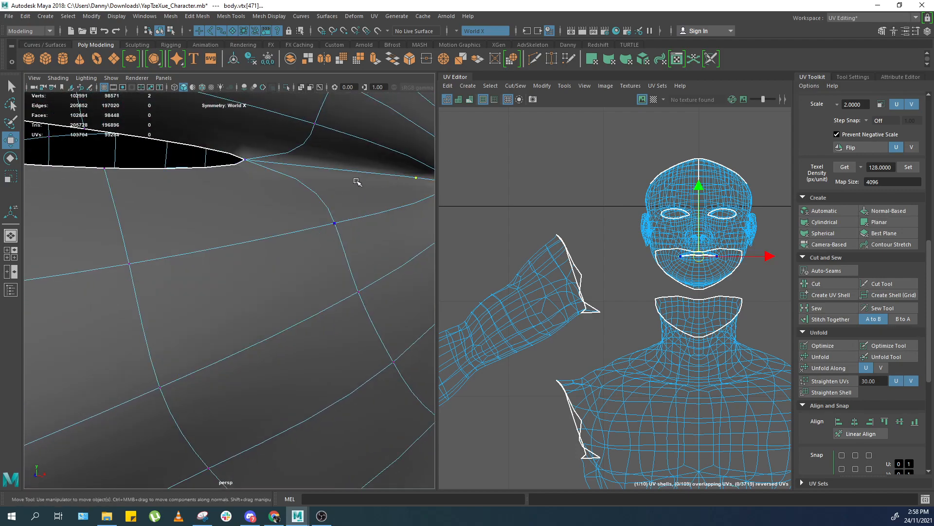
{"action": "key", "text": "Delete"}
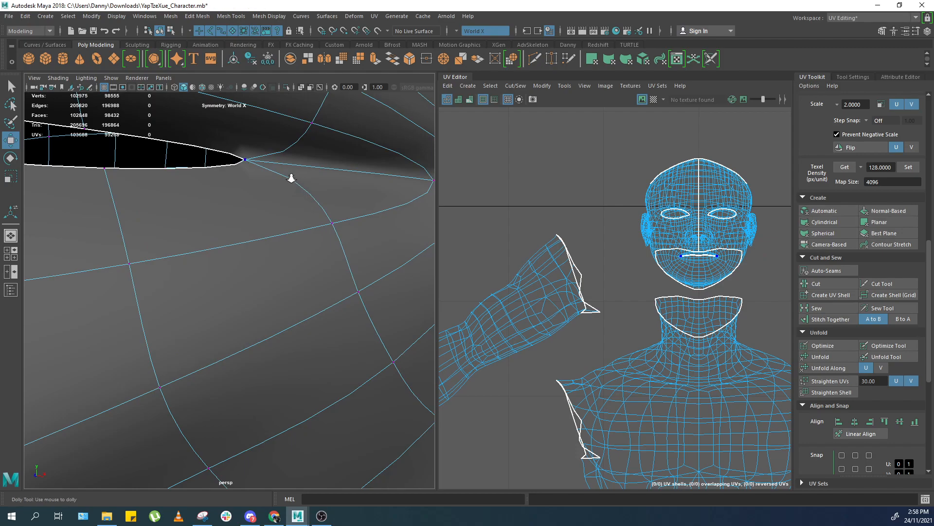
Select the remaining inner-lip faces along the mouth opening and delete them.
{"action": "right_click_drag", "start_coordinate": [291, 177], "coordinate": [271, 174], "text": "alt"}
{"action": "middle_click_drag", "start_coordinate": [235, 182], "coordinate": [284, 176], "text": "alt"}
{"action": "right_click_drag", "start_coordinate": [225, 222], "coordinate": [223, 239]}
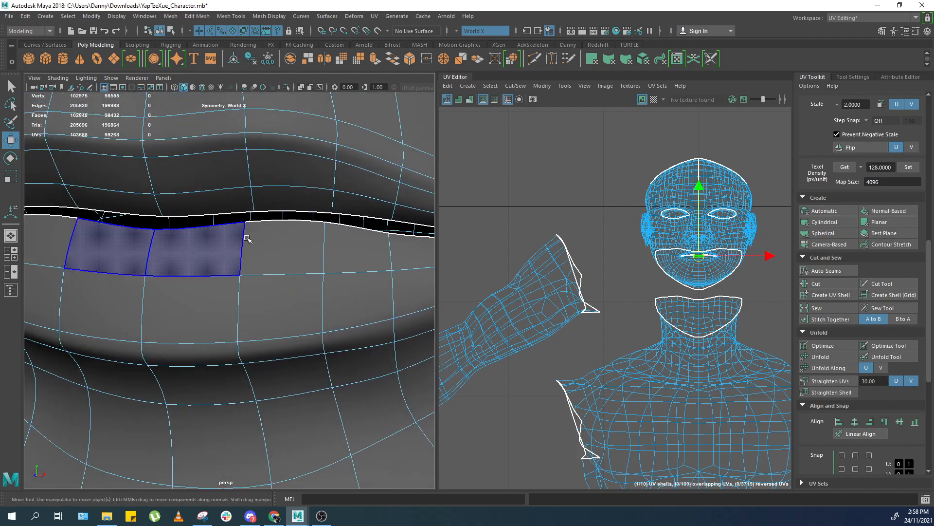
{"action": "left_click", "coordinate": [234, 238]}
{"action": "double_click", "coordinate": [285, 242], "text": "shift"}
{"action": "left_click", "coordinate": [301, 200], "text": "shift"}
{"action": "double_click", "coordinate": [242, 202], "text": "shift"}
{"action": "middle_click_drag", "start_coordinate": [289, 206], "coordinate": [244, 209], "text": "alt"}
{"action": "key", "text": "Delete"}
Examine the mouth opening's border edge loop, then frame the whole body in object mode.
{"action": "right_click_drag", "start_coordinate": [243, 225], "coordinate": [235, 204]}
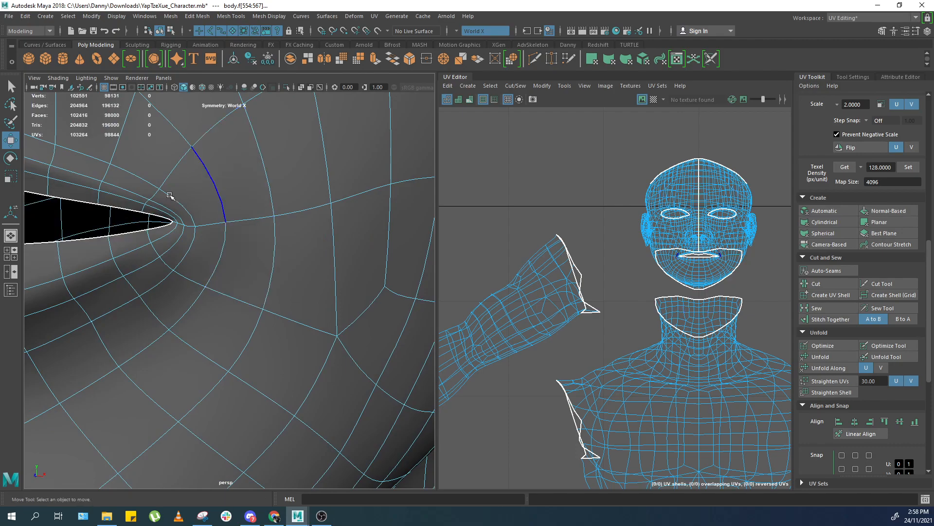
{"action": "middle_click_drag", "start_coordinate": [171, 194], "coordinate": [238, 194], "text": "alt"}
{"action": "double_click", "coordinate": [236, 177]}
{"action": "scroll", "coordinate": [239, 178], "scroll_direction": "down", "scroll_amount": 4}
{"action": "scroll", "coordinate": [241, 178], "scroll_direction": "up", "scroll_amount": 5}
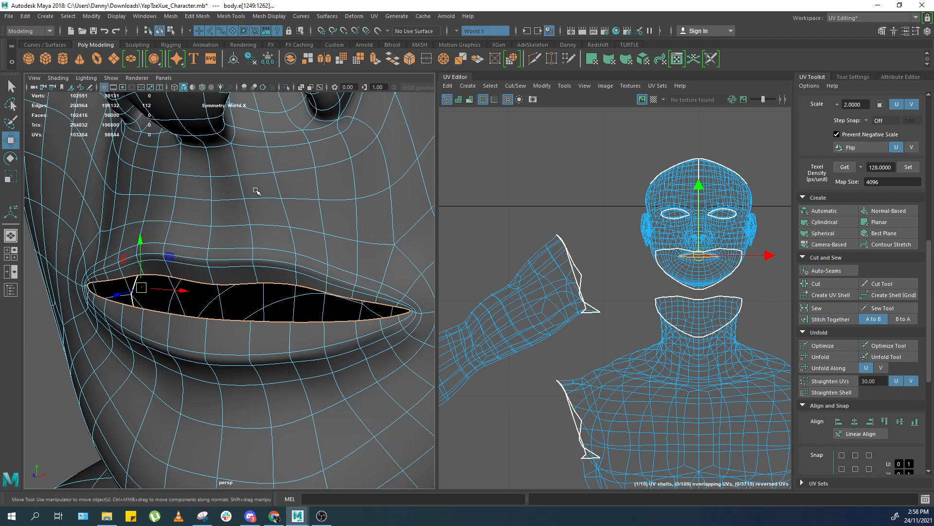
{"action": "key", "text": "F8"}
{"action": "key", "text": "f"}
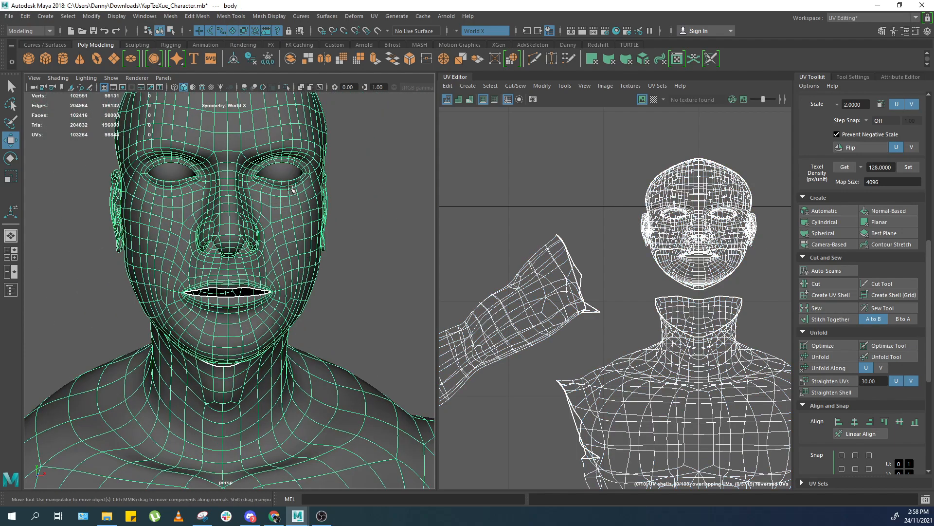
{"action": "scroll", "coordinate": [292, 189], "scroll_direction": "up", "scroll_amount": 5}
{"action": "key", "text": "f"}
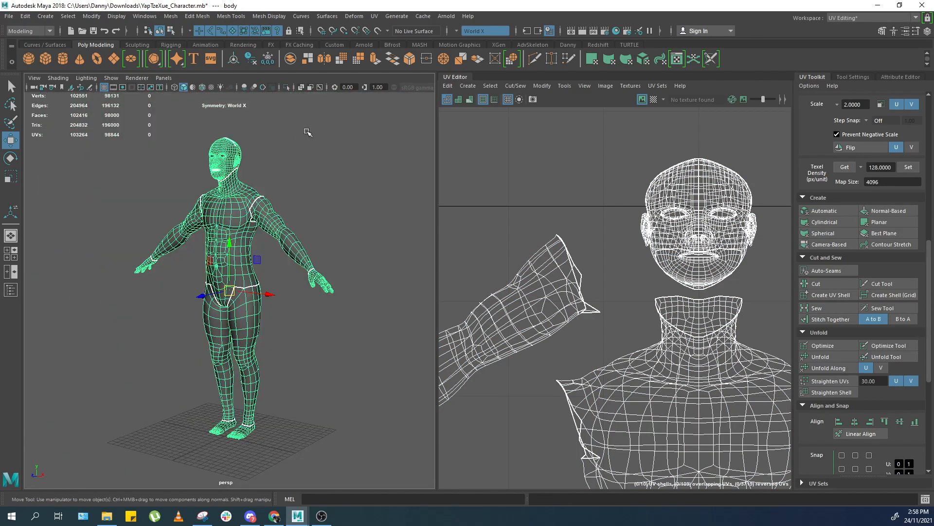
Select one half of the sphere's faces and delete them.
{"action": "left_click", "coordinate": [277, 112]}
{"action": "left_click_drag", "start_coordinate": [253, 194], "coordinate": [212, 238]}
{"action": "left_click", "coordinate": [305, 195]}
{"action": "left_click_drag", "start_coordinate": [306, 179], "coordinate": [186, 274]}
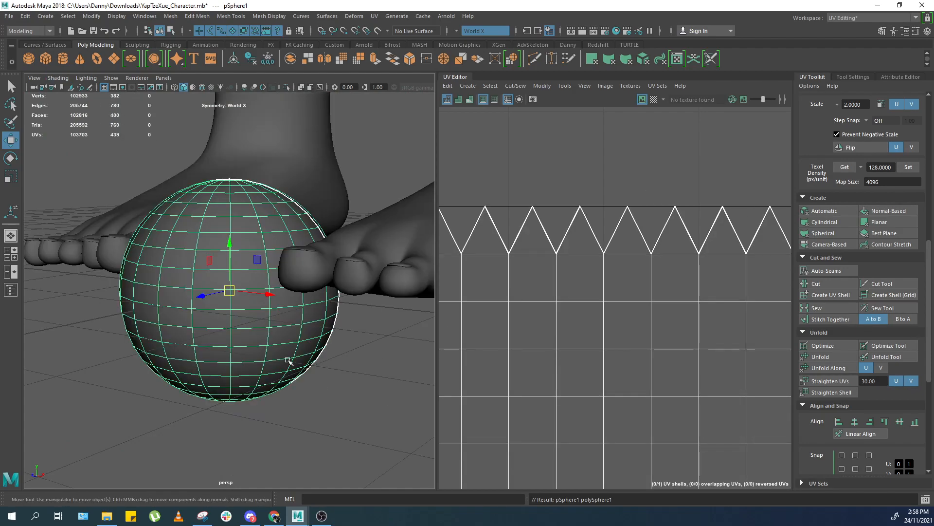
{"action": "left_click_drag", "start_coordinate": [290, 362], "coordinate": [323, 368], "text": "alt"}
{"action": "middle_click_drag", "start_coordinate": [323, 368], "coordinate": [328, 347], "text": "alt"}
{"action": "left_click_drag", "start_coordinate": [327, 345], "coordinate": [182, 325], "text": "alt"}
{"action": "right_click_drag", "start_coordinate": [181, 325], "coordinate": [187, 347]}
{"action": "key", "text": "4"}
{"action": "mouse_move", "coordinate": [195, 343]}
{"action": "left_mouse_down", "text": "alt"}
{"action": "mouse_move", "coordinate": [210, 343]}
{"action": "mouse_move", "coordinate": [197, 339]}
{"action": "left_mouse_up", "text": "alt"}
{"action": "right_click_drag", "start_coordinate": [178, 368], "coordinate": [179, 343]}
{"action": "left_click_drag", "start_coordinate": [98, 439], "coordinate": [228, 129]}
{"action": "right_click_drag", "start_coordinate": [257, 182], "coordinate": [257, 180]}
{"action": "left_click_drag", "start_coordinate": [66, 131], "coordinate": [232, 419]}
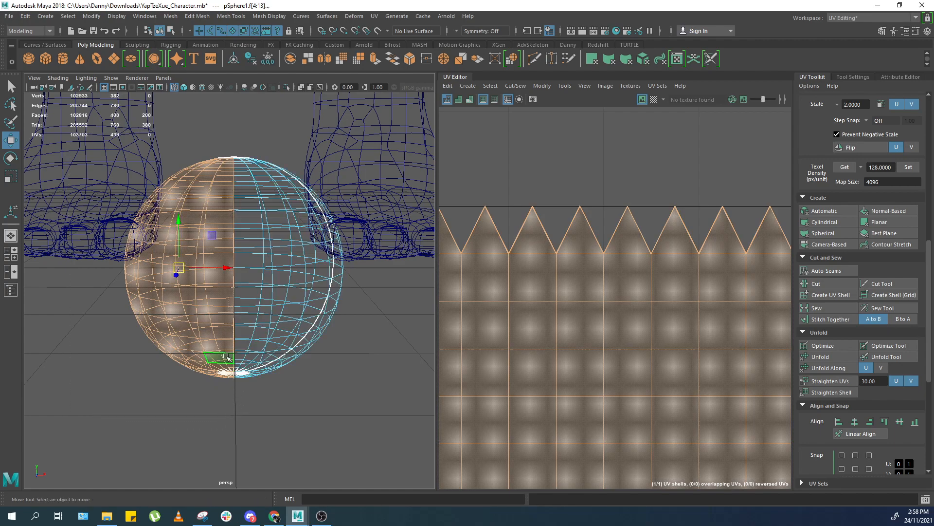
{"action": "key", "text": "Delete"}
Mirror the remaining half sphere across the world axis, merging the border, to rebuild a full sphere.
{"action": "left_click", "coordinate": [295, 336]}
{"action": "mouse_move", "coordinate": [295, 336]}
{"action": "left_mouse_down", "text": "alt"}
{"action": "mouse_move", "coordinate": [315, 327]}
{"action": "mouse_move", "coordinate": [286, 308]}
{"action": "left_mouse_up", "text": "alt"}
{"action": "key", "text": "5"}
{"action": "middle_click_drag", "start_coordinate": [286, 255], "coordinate": [286, 284], "text": "alt"}
{"action": "scroll", "coordinate": [286, 284], "scroll_direction": "up", "scroll_amount": 3}
{"action": "mouse_move", "coordinate": [286, 284]}
{"action": "left_mouse_down", "text": "alt"}
{"action": "mouse_move", "coordinate": [224, 310]}
{"action": "mouse_move", "coordinate": [235, 215]}
{"action": "left_mouse_up", "text": "alt"}
{"action": "scroll", "coordinate": [223, 310], "scroll_direction": "down", "scroll_amount": 10}
{"action": "middle_click_drag", "start_coordinate": [235, 215], "coordinate": [215, 304], "text": "alt"}
{"action": "left_click_drag", "start_coordinate": [215, 305], "coordinate": [247, 186], "text": "alt"}
{"action": "left_click", "coordinate": [247, 186]}
{"action": "scroll", "coordinate": [251, 282], "scroll_direction": "up", "scroll_amount": 3}
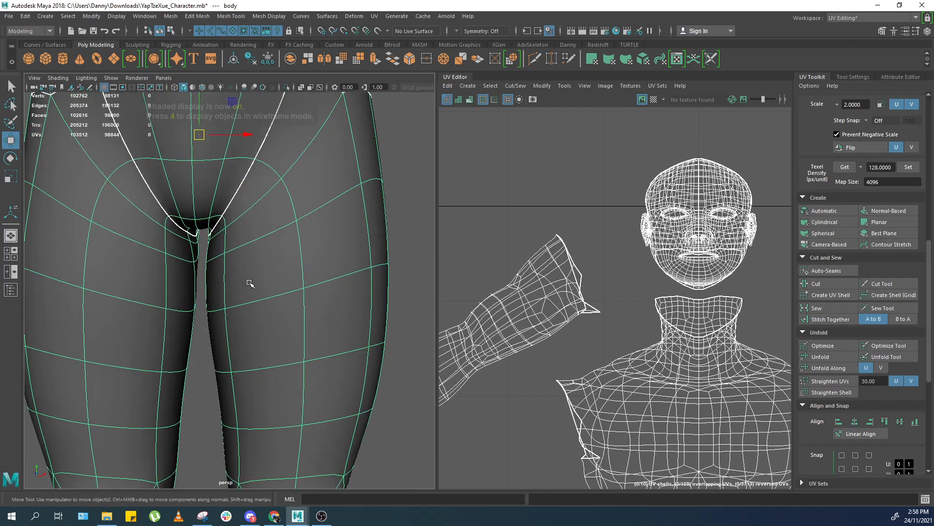
{"action": "scroll", "coordinate": [236, 302], "scroll_direction": "up", "scroll_amount": 5}
{"action": "key", "text": "4"}
{"action": "middle_click_drag", "start_coordinate": [282, 356], "coordinate": [292, 413], "text": "alt"}
{"action": "left_click_drag", "start_coordinate": [292, 414], "coordinate": [272, 336], "text": "alt"}
{"action": "middle_click_drag", "start_coordinate": [253, 195], "coordinate": [263, 312], "text": "alt"}
{"action": "left_click_drag", "start_coordinate": [260, 214], "coordinate": [270, 248], "text": "alt"}
{"action": "left_click_drag", "start_coordinate": [251, 282], "coordinate": [257, 346], "text": "alt"}
{"action": "scroll", "coordinate": [257, 346], "scroll_direction": "down", "scroll_amount": 10}
{"action": "middle_click_drag", "start_coordinate": [238, 428], "coordinate": [230, 243], "text": "alt"}
{"action": "key", "text": "5"}
{"action": "scroll", "coordinate": [248, 385], "scroll_direction": "up", "scroll_amount": 3}
{"action": "left_click", "coordinate": [253, 393]}
{"action": "key", "text": "f"}
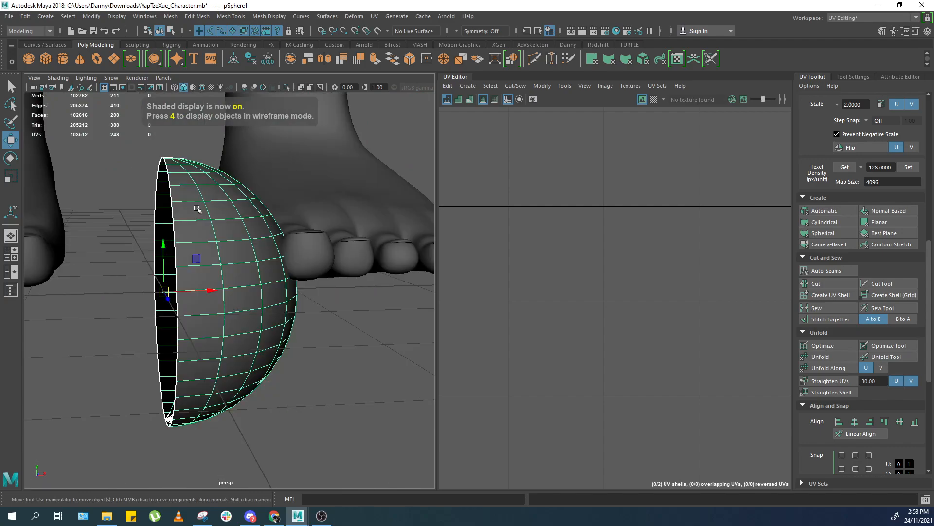
{"action": "left_click", "coordinate": [324, 59]}
{"action": "left_click_drag", "start_coordinate": [282, 200], "coordinate": [386, 214], "text": "alt"}
{"action": "left_click", "coordinate": [351, 226]}
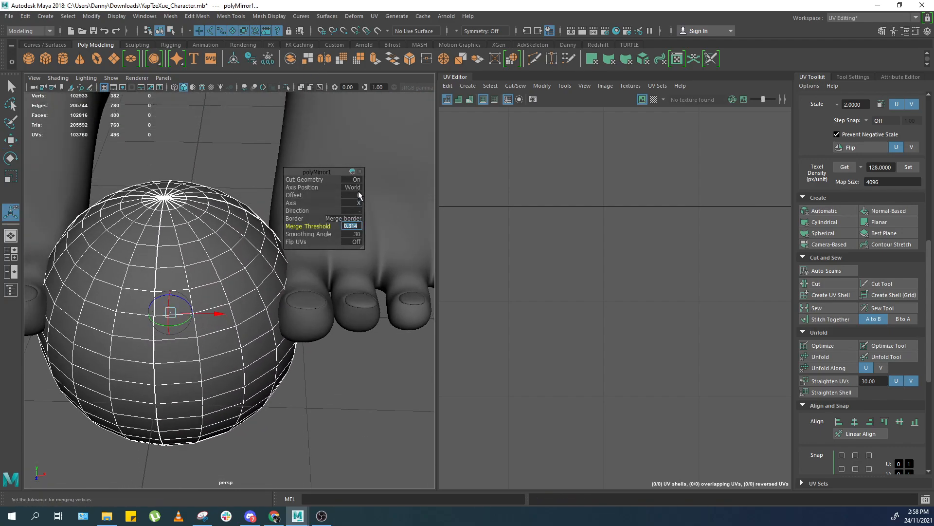
Set the sphere mirror's merge threshold to 1.
{"action": "type", "text": "1"}
{"action": "key", "text": "Return"}
{"action": "right_click_drag", "start_coordinate": [104, 213], "coordinate": [149, 199], "text": "alt"}
{"action": "left_click_drag", "start_coordinate": [163, 203], "coordinate": [165, 252], "text": "alt"}
{"action": "middle_click_drag", "start_coordinate": [164, 253], "coordinate": [214, 250], "text": "alt"}
{"action": "right_click_drag", "start_coordinate": [215, 250], "coordinate": [163, 214], "text": "alt"}
Select the test sphere and delete it.
{"action": "key", "text": "3"}
{"action": "key", "text": "q"}
{"action": "left_click", "coordinate": [227, 157]}
{"action": "left_click_drag", "start_coordinate": [229, 158], "coordinate": [227, 197]}
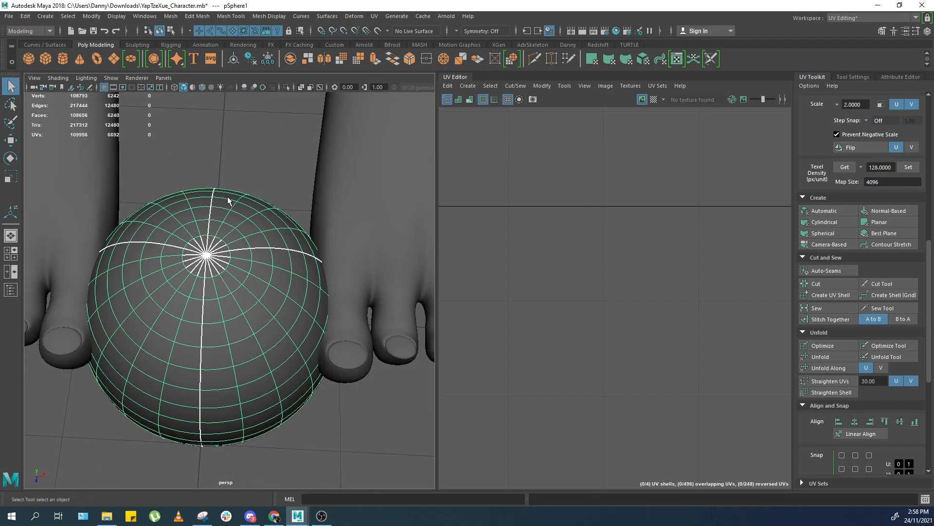
{"action": "key", "text": "Delete"}
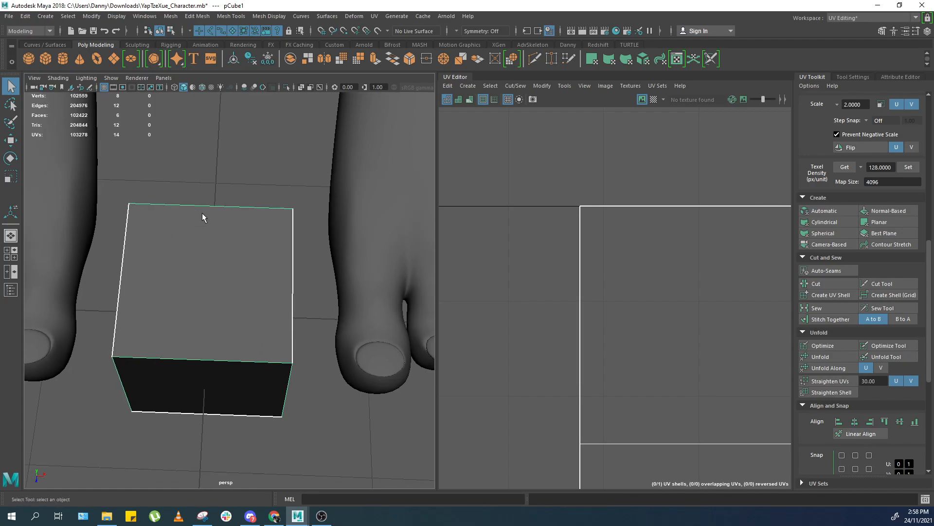
Undo the last several actions to bring back the practice cube.
{"action": "left_click", "coordinate": [203, 210]}
{"action": "right_click_drag", "start_coordinate": [218, 186], "coordinate": [239, 206], "text": "ctrl"}
{"action": "left_click", "coordinate": [250, 218]}
{"action": "key", "text": "ctrl+z"}
{"action": "key", "text": "ctrl+z"}
{"action": "key", "text": "ctrl+z"}
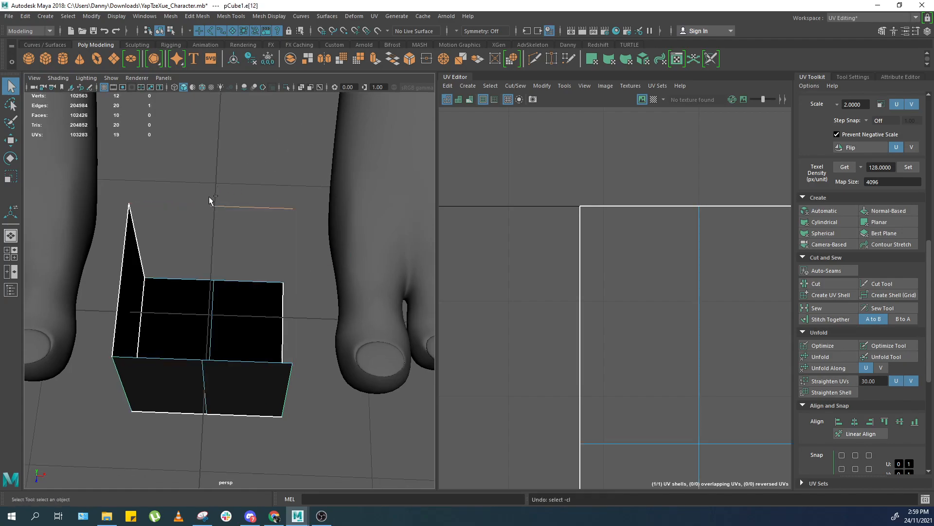
{"action": "key", "text": "ctrl+z"}
Insert several edge loops across the cube by repeating the split command.
{"action": "left_click", "coordinate": [244, 204]}
{"action": "key", "text": "g"}
{"action": "left_click", "coordinate": [193, 205]}
{"action": "key", "text": "g"}
{"action": "left_click", "coordinate": [206, 224]}
{"action": "key", "text": "g"}
{"action": "left_click", "coordinate": [211, 231]}
{"action": "key", "text": "g"}
{"action": "left_click", "coordinate": [205, 308]}
{"action": "key", "text": "g"}
{"action": "left_click", "coordinate": [234, 280]}
{"action": "key", "text": "g"}
{"action": "left_click", "coordinate": [190, 278]}
{"action": "key", "text": "g"}
Select one half of the cube's faces in wireframe view and delete them.
{"action": "right_click_drag", "start_coordinate": [197, 241], "coordinate": [215, 211]}
{"action": "left_click", "coordinate": [207, 241]}
{"action": "right_click_drag", "start_coordinate": [168, 359], "coordinate": [129, 398]}
{"action": "key", "text": "4"}
{"action": "left_click_drag", "start_coordinate": [141, 373], "coordinate": [214, 325], "text": "alt"}
{"action": "mouse_move", "coordinate": [107, 407]}
{"action": "left_mouse_down"}
{"action": "mouse_move", "coordinate": [245, 197]}
{"action": "mouse_move", "coordinate": [234, 164]}
{"action": "left_mouse_up"}
{"action": "key", "text": "5"}
{"action": "key", "text": "Delete"}
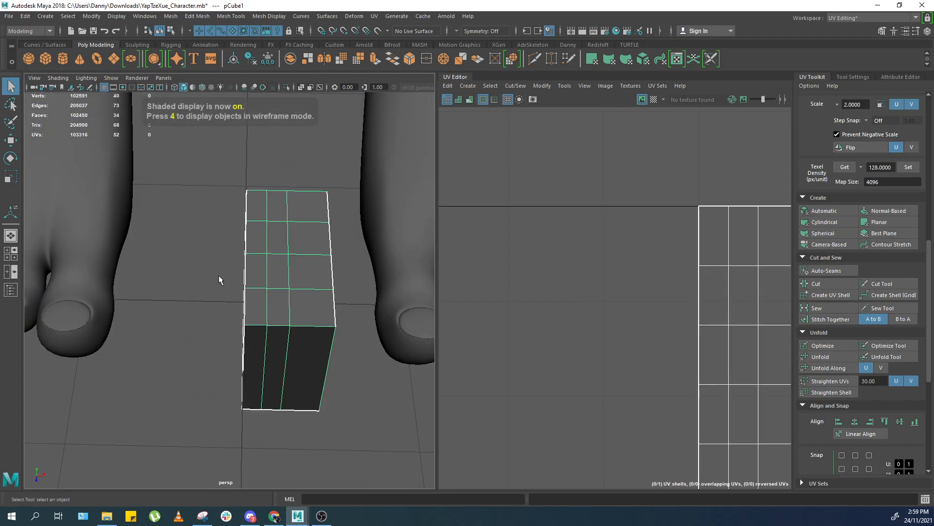
Mirror the half cube across the world X axis and set the merge threshold to 3.
{"action": "key", "text": "g"}
{"action": "middle_click_drag", "start_coordinate": [250, 273], "coordinate": [229, 282], "text": "alt"}
{"action": "right_click_drag", "start_coordinate": [229, 282], "coordinate": [322, 250], "text": "alt"}
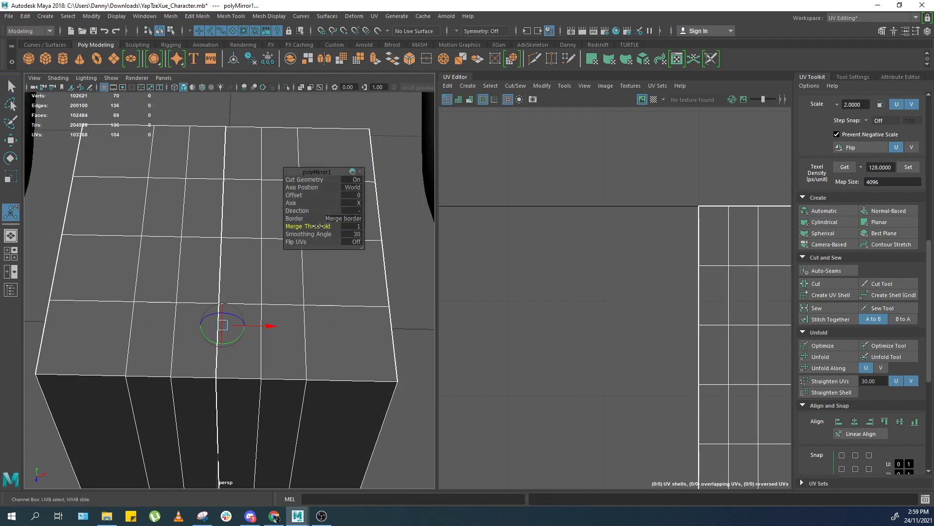
{"action": "left_click_drag", "start_coordinate": [226, 312], "coordinate": [219, 288], "text": "alt"}
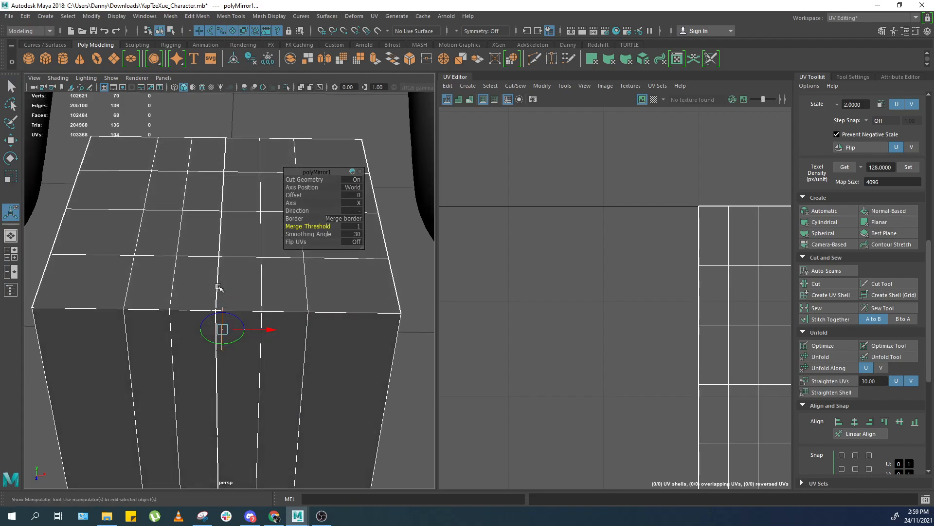
{"action": "left_click", "coordinate": [352, 226]}
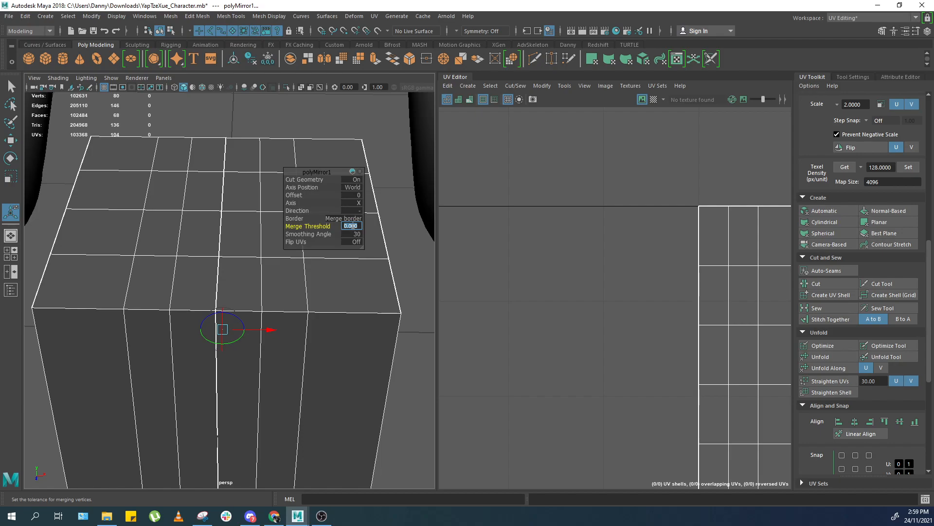
{"action": "type", "text": "0"}
{"action": "key", "text": "Return"}
{"action": "type", "text": "3"}
{"action": "key", "text": "Return"}
{"action": "left_click", "coordinate": [348, 228]}
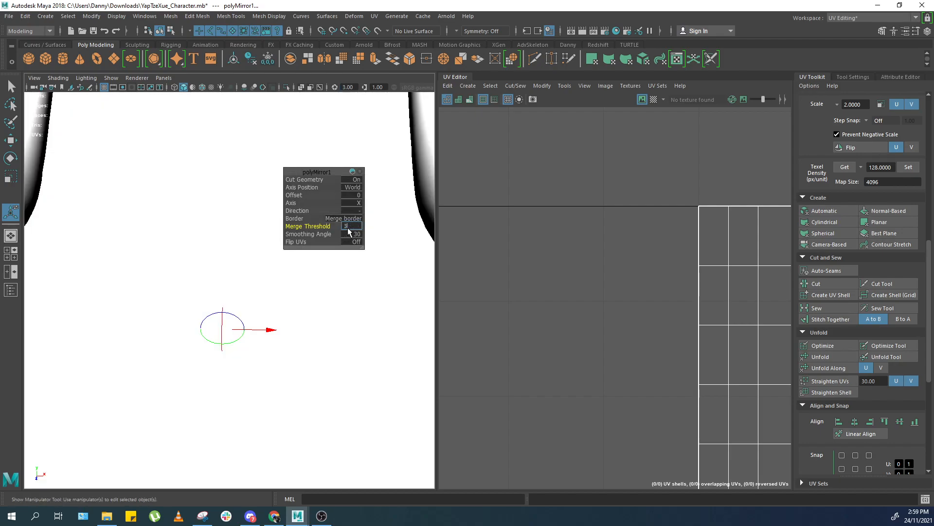
{"action": "key", "text": "Return"}
Undo the cube mirror and return the viewport to smooth shaded display.
{"action": "right_click_drag", "start_coordinate": [248, 250], "coordinate": [101, 250], "text": "alt"}
{"action": "key", "text": "ctrl+z"}
{"action": "key", "text": "ctrl+z"}
{"action": "key", "text": "ctrl+z"}
{"action": "middle_click_drag", "start_coordinate": [217, 213], "coordinate": [217, 228], "text": "alt"}
{"action": "key", "text": "6"}
{"action": "key", "text": "5"}
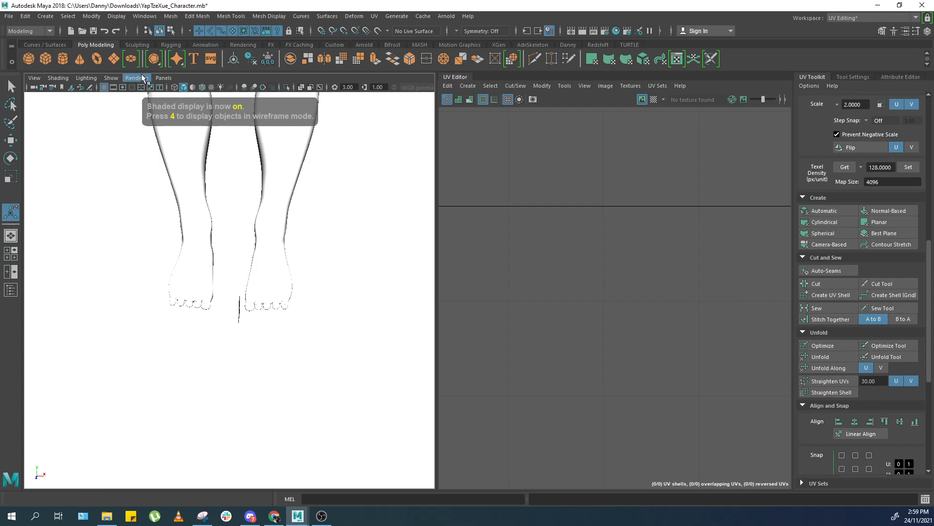
Try using all lights in the viewport, then restore default lighting.
{"action": "left_click", "coordinate": [164, 77]}
{"action": "scroll", "coordinate": [103, 191], "scroll_direction": "up", "scroll_amount": 2}
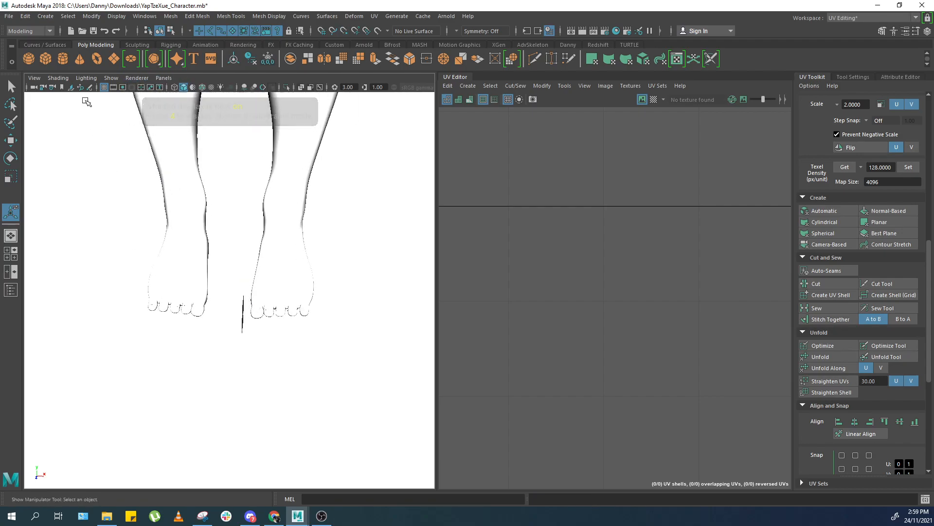
{"action": "left_click", "coordinate": [86, 78]}
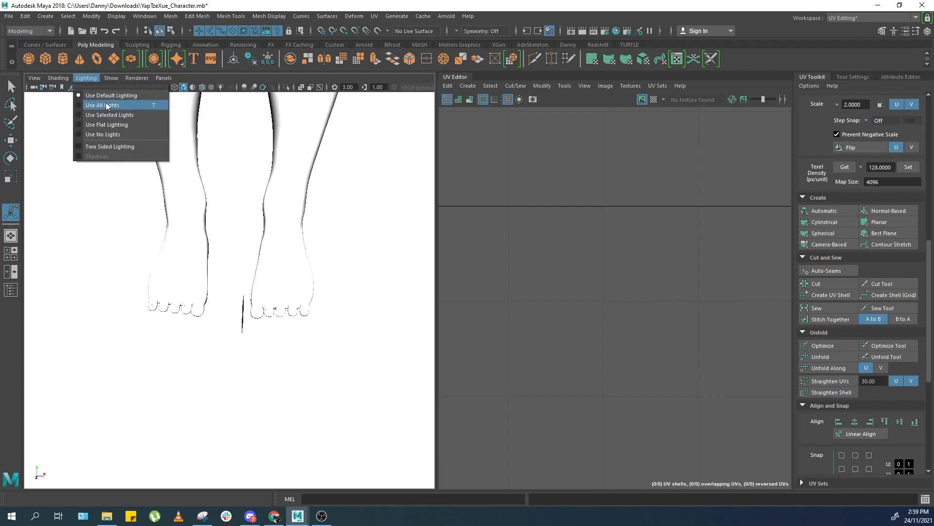
{"action": "left_click", "coordinate": [106, 111]}
{"action": "left_click", "coordinate": [86, 77]}
{"action": "left_click", "coordinate": [98, 97]}
{"action": "left_click_drag", "start_coordinate": [206, 277], "coordinate": [236, 227], "text": "alt"}
{"action": "scroll", "coordinate": [245, 239], "scroll_direction": "down", "scroll_amount": 6}
{"action": "middle_click_drag", "start_coordinate": [245, 239], "coordinate": [248, 429], "text": "alt"}
{"action": "key", "text": "f"}
Switch the workspace to Maya Classic.
{"action": "left_click", "coordinate": [854, 19]}
{"action": "left_click", "coordinate": [847, 28]}
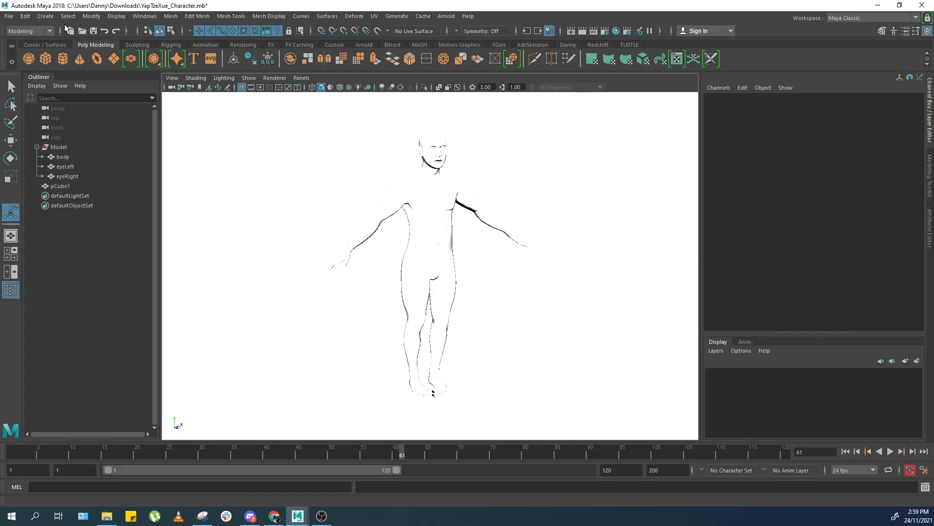
{"action": "left_click", "coordinate": [10, 17]}
{"action": "left_click", "coordinate": [11, 16]}
{"action": "left_click", "coordinate": [301, 78]}
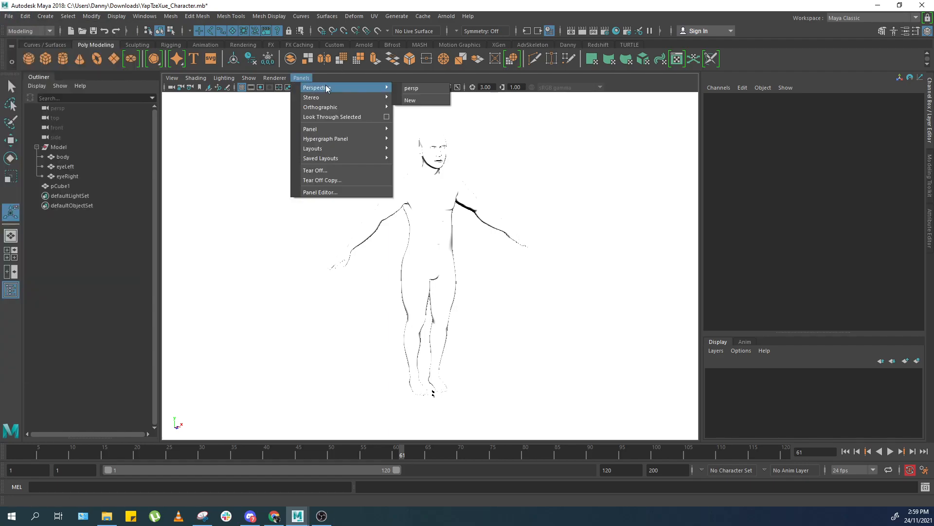
Try turning off viewport lights, then restore default lighting.
{"action": "mouse_move", "coordinate": [280, 80]}
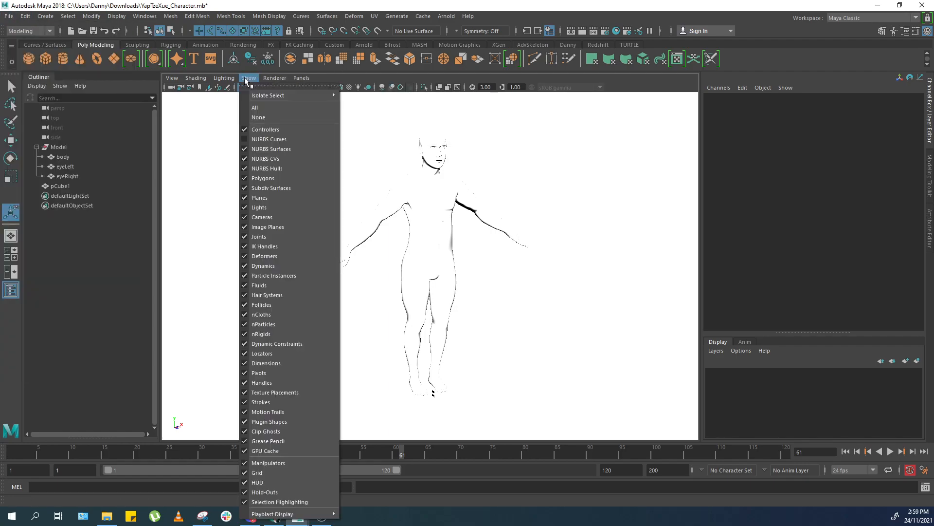
{"action": "mouse_move", "coordinate": [233, 78]}
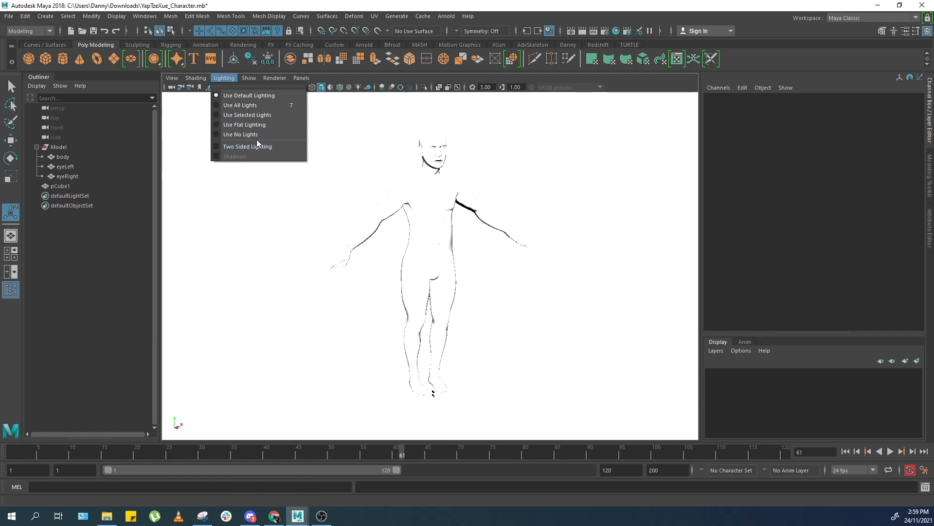
{"action": "left_click", "coordinate": [256, 135]}
{"action": "left_click", "coordinate": [223, 79]}
{"action": "left_click", "coordinate": [235, 96]}
{"action": "left_click", "coordinate": [196, 79]}
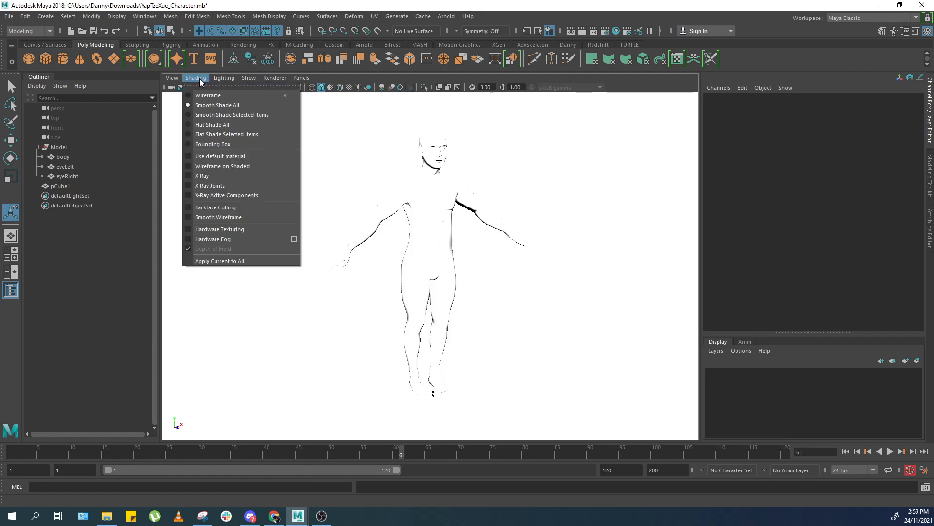
Reset the viewport exposure to 0.
{"action": "left_click", "coordinate": [523, 92]}
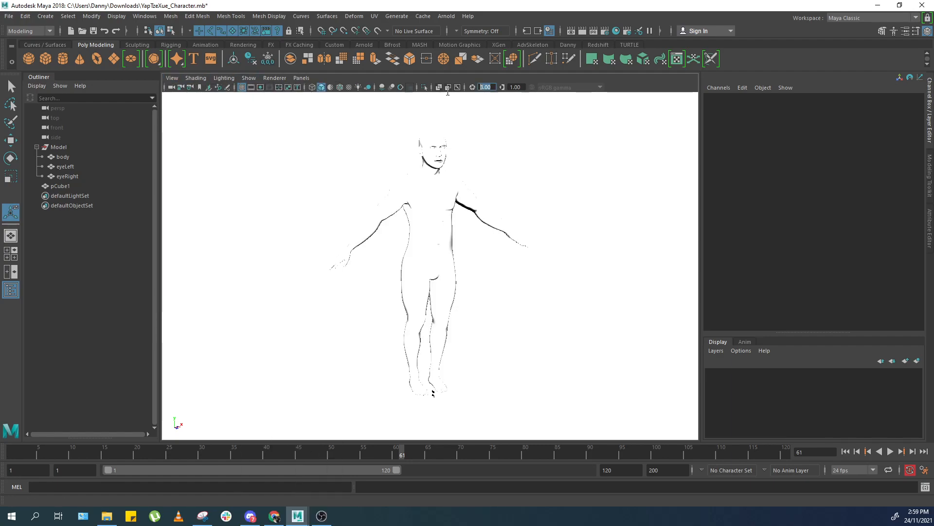
{"action": "key", "text": "Return"}
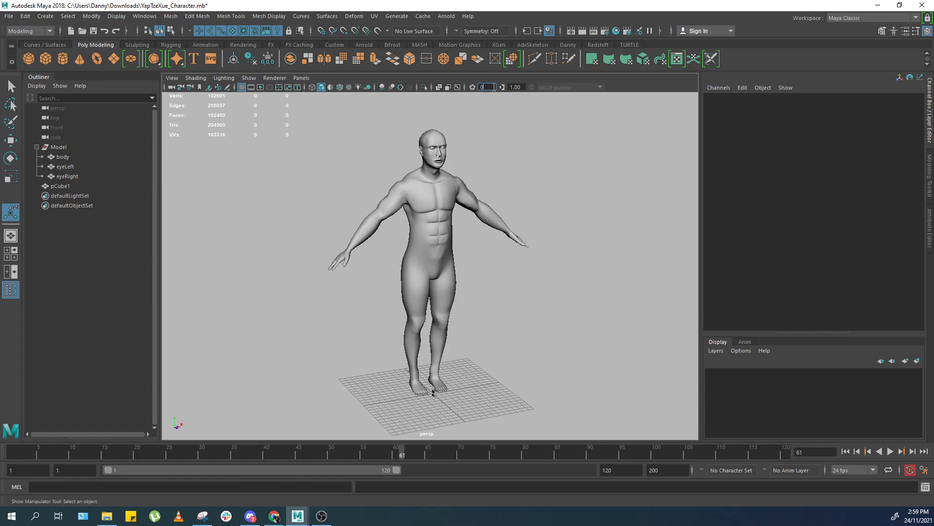
{"action": "key", "text": "Return"}
Select the practice cube and smooth it.
{"action": "scroll", "coordinate": [444, 200], "scroll_direction": "up", "scroll_amount": 5}
{"action": "left_click", "coordinate": [444, 224]}
{"action": "scroll", "coordinate": [444, 224], "scroll_direction": "down", "scroll_amount": 5}
{"action": "middle_click_drag", "start_coordinate": [465, 340], "coordinate": [460, 281], "text": "alt"}
{"action": "left_click_drag", "start_coordinate": [494, 282], "coordinate": [400, 364]}
{"action": "key", "text": "f"}
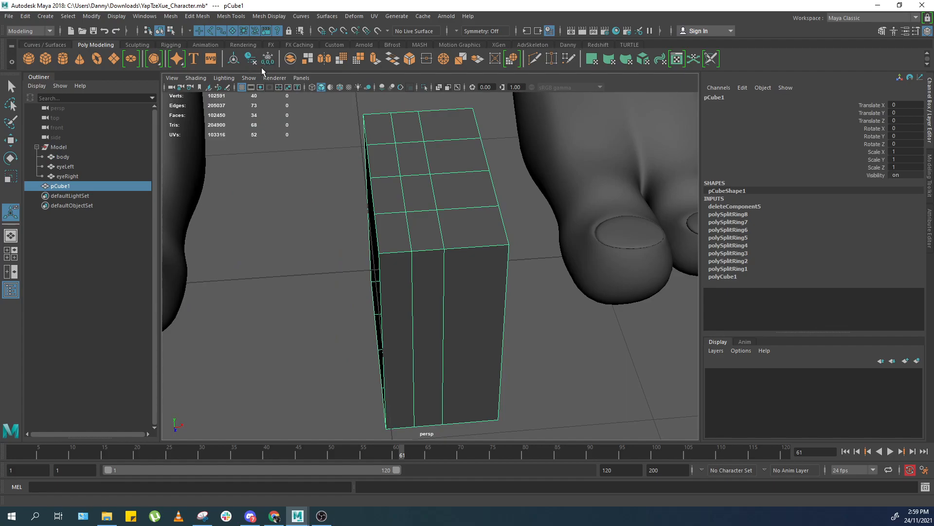
{"action": "left_click", "coordinate": [341, 58]}
{"action": "right_click_drag", "start_coordinate": [304, 165], "coordinate": [309, 165], "text": "alt"}
{"action": "left_click", "coordinate": [344, 161]}
{"action": "left_click_drag", "start_coordinate": [344, 161], "coordinate": [376, 145]}
Mirror the smoothed cube with a merge threshold of 5 and axis position set to Object.
{"action": "left_click", "coordinate": [325, 58]}
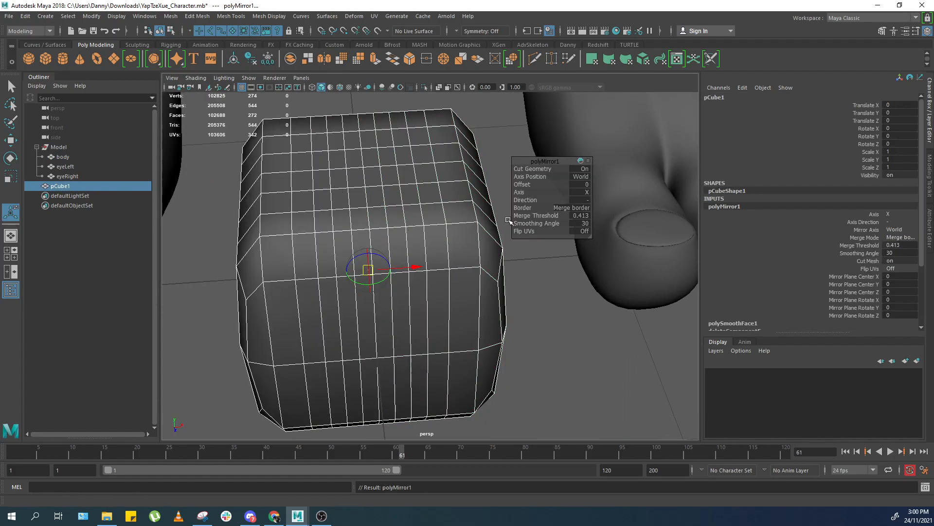
{"action": "left_click", "coordinate": [578, 215]}
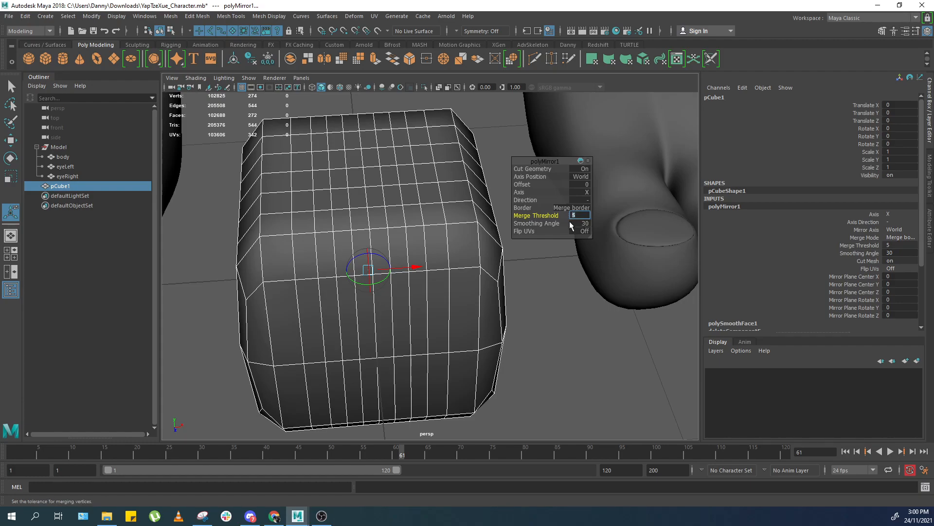
{"action": "left_click", "coordinate": [583, 176]}
{"action": "left_click", "coordinate": [565, 210]}
{"action": "left_click", "coordinate": [565, 208]}
{"action": "left_click", "coordinate": [576, 193]}
{"action": "left_click", "coordinate": [577, 193]}
{"action": "left_click", "coordinate": [571, 176]}
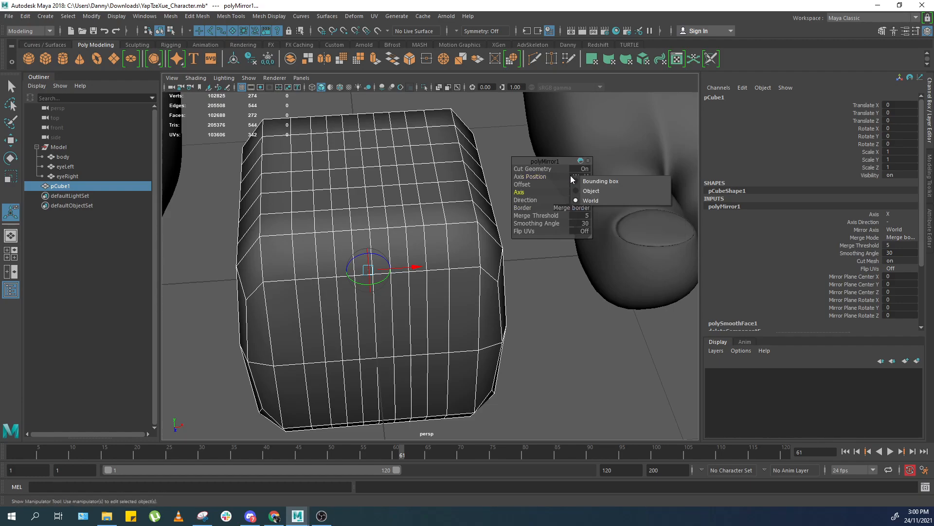
{"action": "left_click", "coordinate": [628, 190]}
{"action": "left_click", "coordinate": [579, 215]}
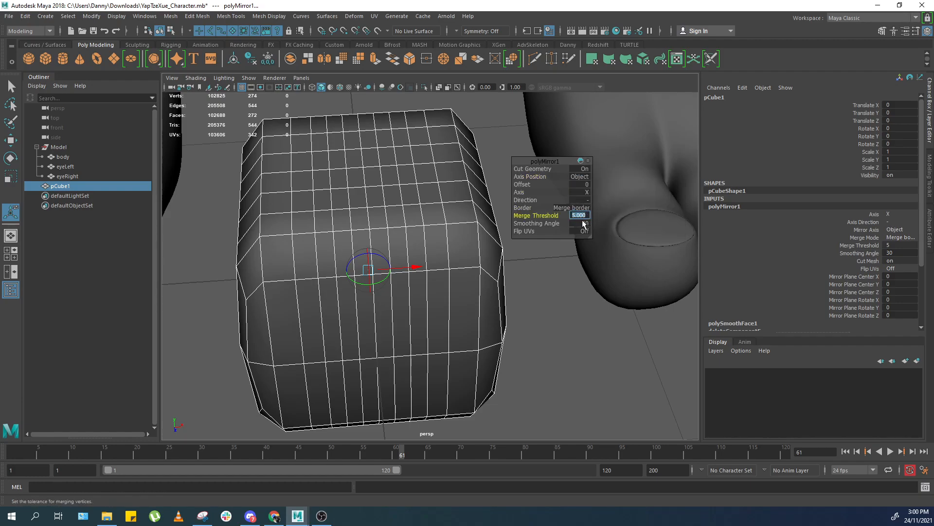
Select one half of the smoothed cube's vertices in wireframe view and delete them.
{"action": "left_click_drag", "start_coordinate": [407, 224], "coordinate": [405, 248], "text": "alt"}
{"action": "key", "text": "3"}
{"action": "key", "text": "q"}
{"action": "left_click_drag", "start_coordinate": [444, 224], "coordinate": [361, 252], "text": "alt"}
{"action": "scroll", "coordinate": [360, 252], "scroll_direction": "down", "scroll_amount": 4}
{"action": "scroll", "coordinate": [374, 251], "scroll_direction": "up", "scroll_amount": 4}
{"action": "right_click_drag", "start_coordinate": [377, 235], "coordinate": [435, 183]}
{"action": "key", "text": "F11"}
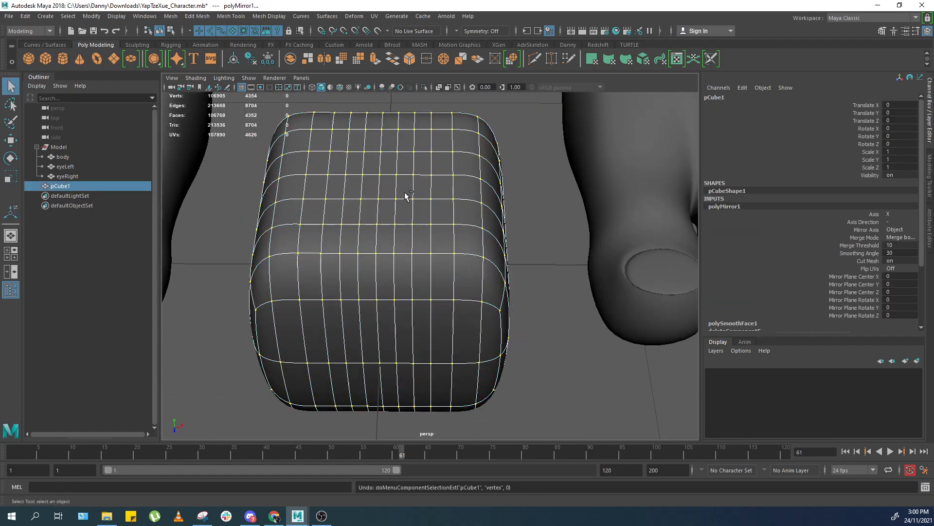
{"action": "scroll", "coordinate": [341, 202], "scroll_direction": "down", "scroll_amount": 4}
{"action": "key", "text": "4"}
{"action": "left_click_drag", "start_coordinate": [359, 300], "coordinate": [378, 243], "text": "alt"}
{"action": "left_click_drag", "start_coordinate": [336, 154], "coordinate": [399, 368]}
{"action": "key", "text": "5"}
{"action": "key", "text": "Delete"}
Mirror the remaining half cube across the world axis again.
{"action": "key", "text": "F8"}
{"action": "mouse_move", "coordinate": [345, 229]}
{"action": "left_mouse_down", "text": "alt"}
{"action": "mouse_move", "coordinate": [385, 239]}
{"action": "mouse_move", "coordinate": [355, 232]}
{"action": "left_mouse_up", "text": "alt"}
{"action": "scroll", "coordinate": [354, 233], "scroll_direction": "up", "scroll_amount": 4}
{"action": "left_click", "coordinate": [325, 58]}
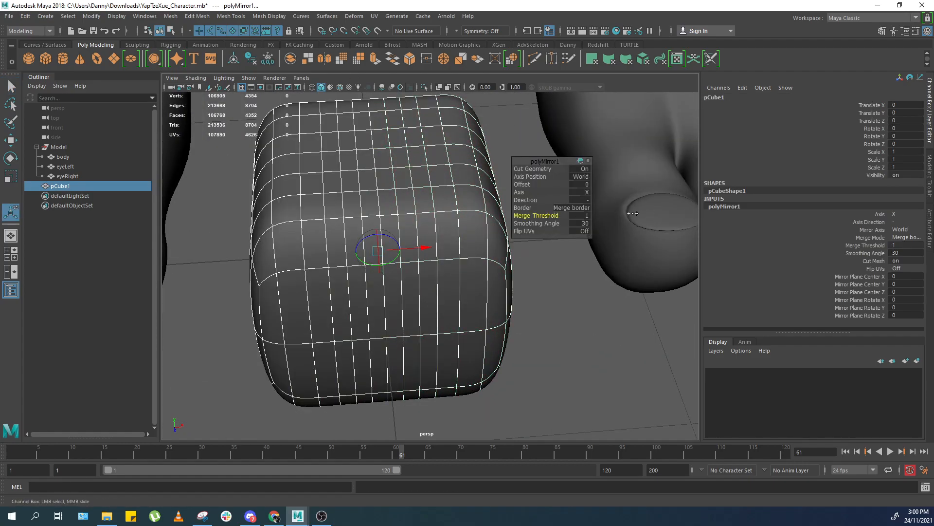
Select the practice cube and delete it.
{"action": "right_click_drag", "start_coordinate": [322, 303], "coordinate": [328, 264], "text": "shift"}
{"action": "scroll", "coordinate": [336, 247], "scroll_direction": "down", "scroll_amount": 5}
{"action": "key", "text": "Delete"}
Select the mouth opening's border edge loop on the body, extrude it and scale the new edges.
{"action": "scroll", "coordinate": [492, 201], "scroll_direction": "down", "scroll_amount": 5}
{"action": "left_click", "coordinate": [492, 199]}
{"action": "key", "text": "f"}
{"action": "scroll", "coordinate": [476, 229], "scroll_direction": "up", "scroll_amount": 8}
{"action": "scroll", "coordinate": [473, 267], "scroll_direction": "up", "scroll_amount": 10}
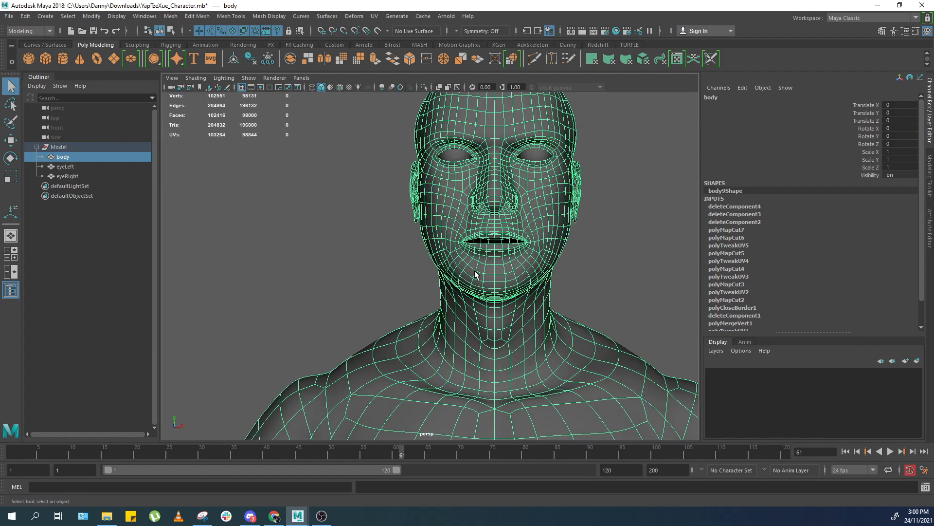
{"action": "right_click_drag", "start_coordinate": [512, 259], "coordinate": [536, 272]}
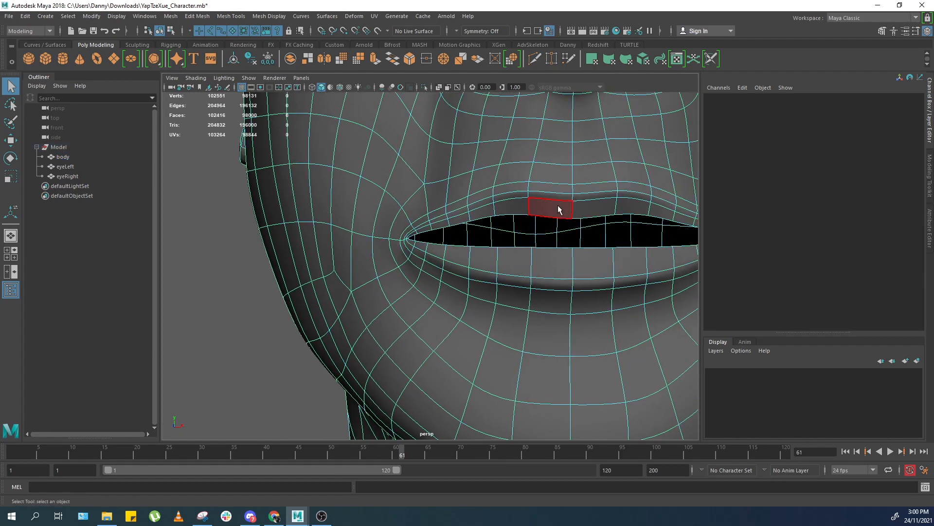
{"action": "double_click", "coordinate": [545, 214]}
{"action": "key", "text": "f"}
{"action": "key", "text": "ctrl+e"}
{"action": "mouse_move", "coordinate": [432, 266]}
{"action": "left_mouse_down", "text": "alt"}
{"action": "mouse_move", "coordinate": [424, 266]}
{"action": "mouse_move", "coordinate": [482, 256]}
{"action": "mouse_move", "coordinate": [421, 267]}
{"action": "mouse_move", "coordinate": [443, 271]}
{"action": "left_mouse_up", "text": "alt"}
{"action": "key", "text": "r"}
{"action": "key", "text": "w"}
{"action": "scroll", "coordinate": [443, 271], "scroll_direction": "down", "scroll_amount": 5}
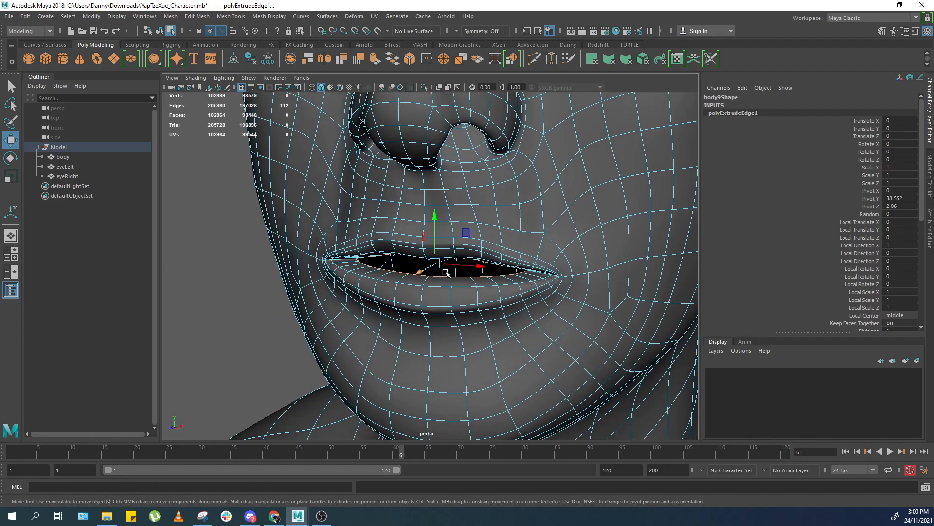
{"action": "scroll", "coordinate": [442, 271], "scroll_direction": "up", "scroll_amount": 3}
{"action": "key", "text": "r"}
{"action": "left_click_drag", "start_coordinate": [438, 223], "coordinate": [419, 298]}
{"action": "scroll", "coordinate": [427, 296], "scroll_direction": "down", "scroll_amount": 2}
Switch to the front view and delete the faces of one half of the body.
{"action": "key", "text": "F11"}
{"action": "key", "text": "space"}
{"action": "scroll", "coordinate": [420, 282], "scroll_direction": "down", "scroll_amount": 6}
{"action": "key", "text": "space"}
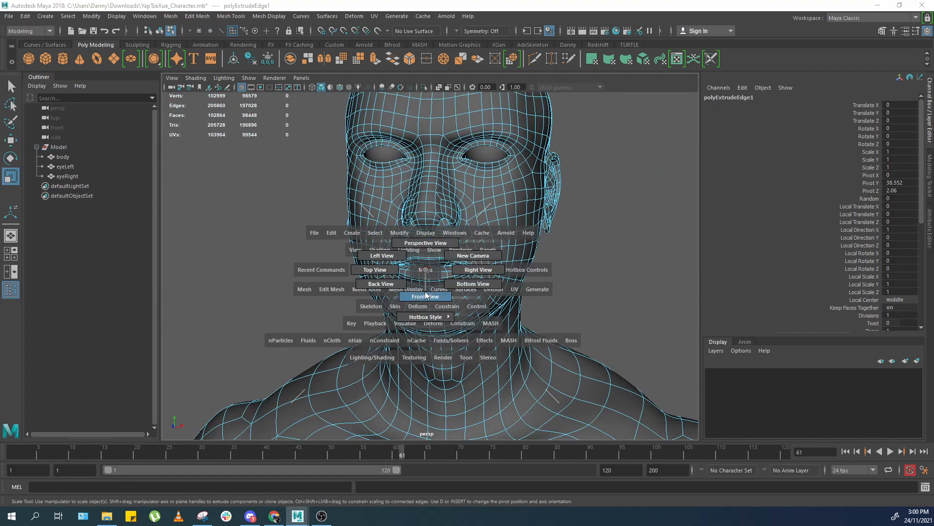
{"action": "scroll", "coordinate": [384, 226], "scroll_direction": "down", "scroll_amount": 4}
{"action": "key", "text": "1"}
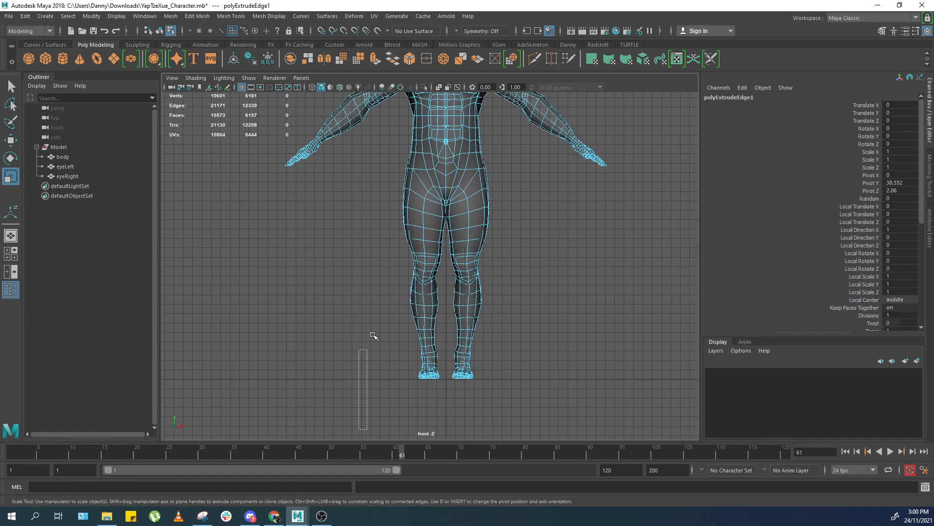
{"action": "left_click_drag", "start_coordinate": [427, 146], "coordinate": [428, 147]}
{"action": "key", "text": "3"}
{"action": "scroll", "coordinate": [378, 175], "scroll_direction": "down", "scroll_amount": 3}
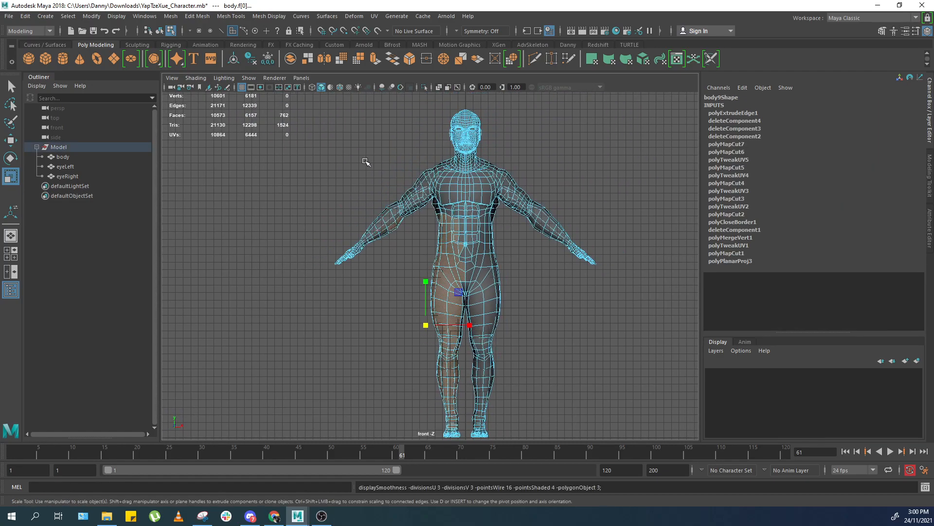
{"action": "scroll", "coordinate": [319, 131], "scroll_direction": "down", "scroll_amount": 1}
{"action": "left_click_drag", "start_coordinate": [317, 111], "coordinate": [458, 454]}
{"action": "scroll", "coordinate": [527, 267], "scroll_direction": "up", "scroll_amount": 8}
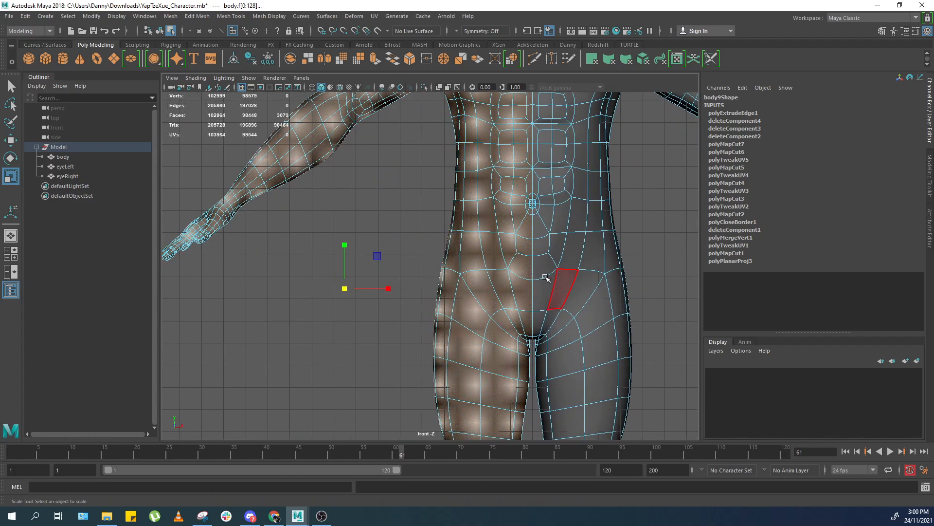
{"action": "key", "text": "Delete"}
{"action": "middle_click_drag", "start_coordinate": [540, 264], "coordinate": [487, 430], "text": "alt"}
{"action": "middle_click_drag", "start_coordinate": [493, 126], "coordinate": [507, 273], "text": "alt"}
{"action": "scroll", "coordinate": [506, 273], "scroll_direction": "up", "scroll_amount": 5}
{"action": "middle_click_drag", "start_coordinate": [647, 390], "coordinate": [532, 296], "text": "alt"}
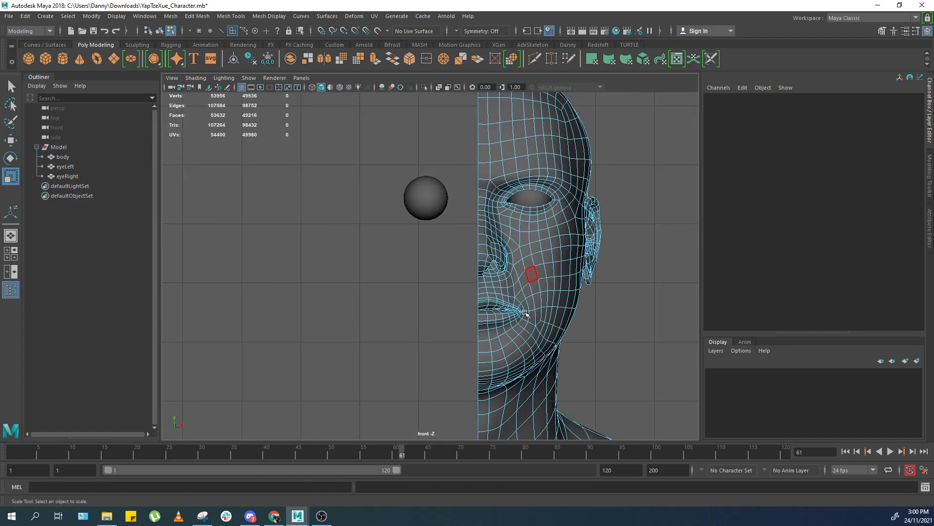
Select the half body and apply Mirror across the world X axis to rebuild the full mesh.
{"action": "right_click_drag", "start_coordinate": [532, 296], "coordinate": [617, 257]}
{"action": "key", "text": "space"}
{"action": "left_click_drag", "start_coordinate": [602, 315], "coordinate": [605, 273]}
{"action": "key", "text": "alt+shift+d"}
{"action": "scroll", "coordinate": [439, 200], "scroll_direction": "up", "scroll_amount": 3}
{"action": "key", "text": "ctrl+z"}
{"action": "left_click", "coordinate": [324, 58]}
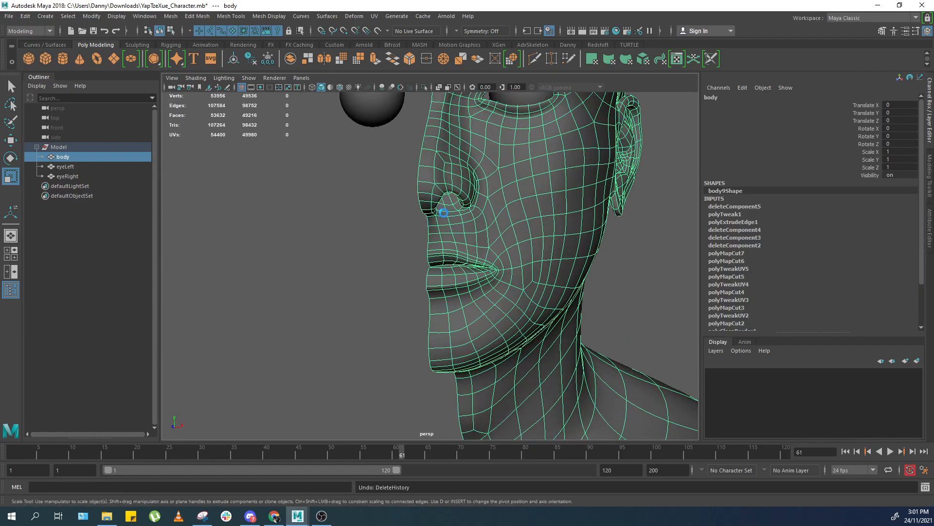
Set the mirror's merge threshold to 0.001 while inspecting the mouth seam.
{"action": "scroll", "coordinate": [486, 260], "scroll_direction": "up", "scroll_amount": 5}
{"action": "scroll", "coordinate": [487, 261], "scroll_direction": "up", "scroll_amount": 3}
{"action": "scroll", "coordinate": [523, 270], "scroll_direction": "up", "scroll_amount": 3}
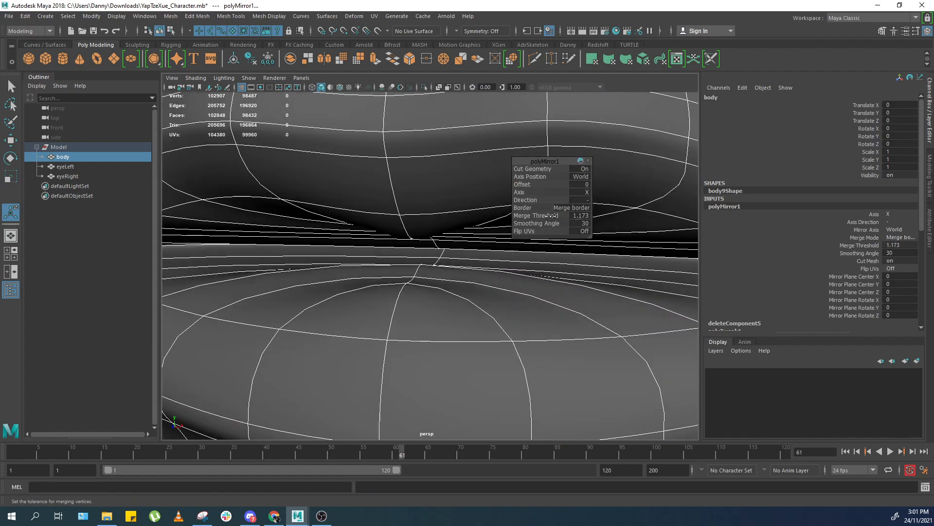
{"action": "mouse_move", "coordinate": [539, 218]}
{"action": "left_mouse_down"}
{"action": "mouse_move", "coordinate": [520, 221]}
{"action": "mouse_move", "coordinate": [568, 218]}
{"action": "mouse_move", "coordinate": [540, 219]}
{"action": "left_mouse_up"}
{"action": "left_click", "coordinate": [578, 217]}
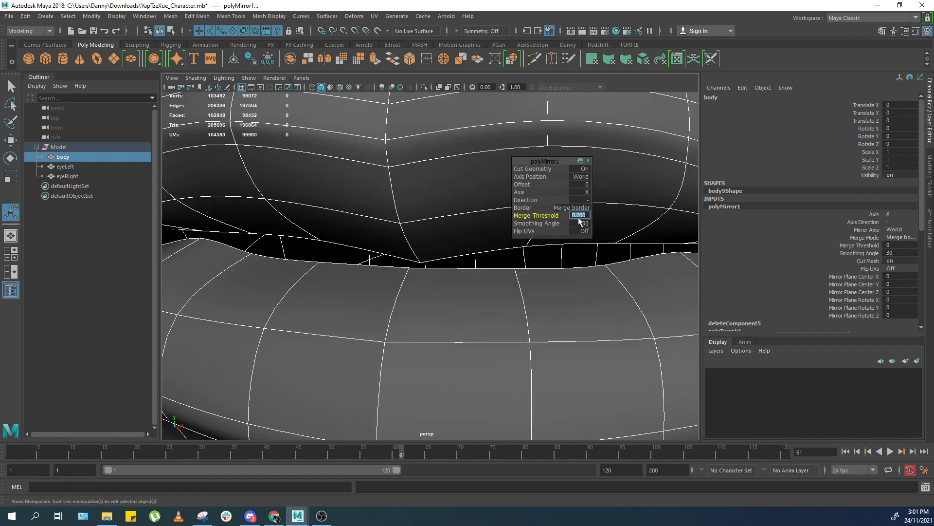
{"action": "key", "text": "Return"}
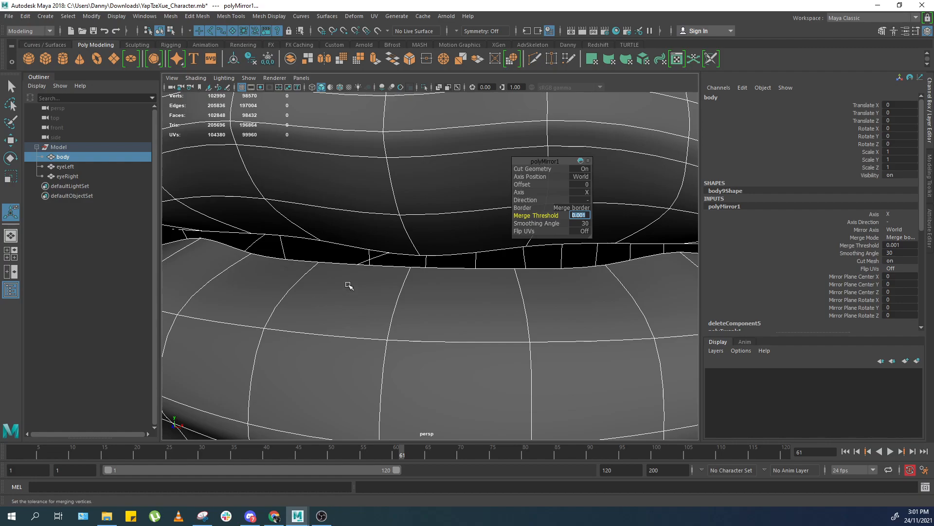
Set the mirror's merge threshold to 1.
{"action": "scroll", "coordinate": [438, 240], "scroll_direction": "down", "scroll_amount": 4}
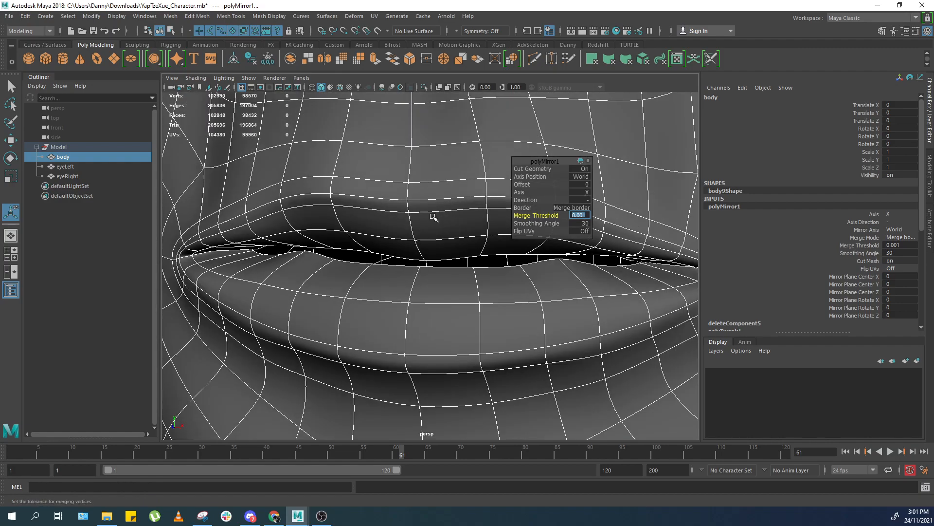
{"action": "left_click_drag", "start_coordinate": [544, 215], "coordinate": [559, 215]}
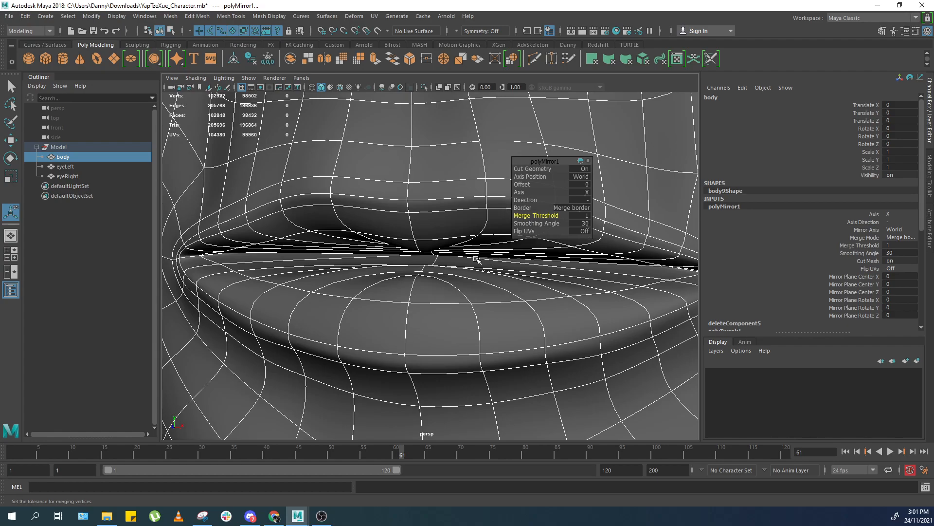
Undo back past the mirror and the mouth border extrusion.
{"action": "scroll", "coordinate": [423, 272], "scroll_direction": "down", "scroll_amount": 3}
{"action": "key", "text": "ctrl+z"}
{"action": "key", "text": "ctrl+z"}
{"action": "key", "text": "ctrl+z"}
{"action": "key", "text": "ctrl+z"}
{"action": "key", "text": "ctrl+z"}
{"action": "key", "text": "ctrl+z"}
{"action": "key", "text": "ctrl+z"}
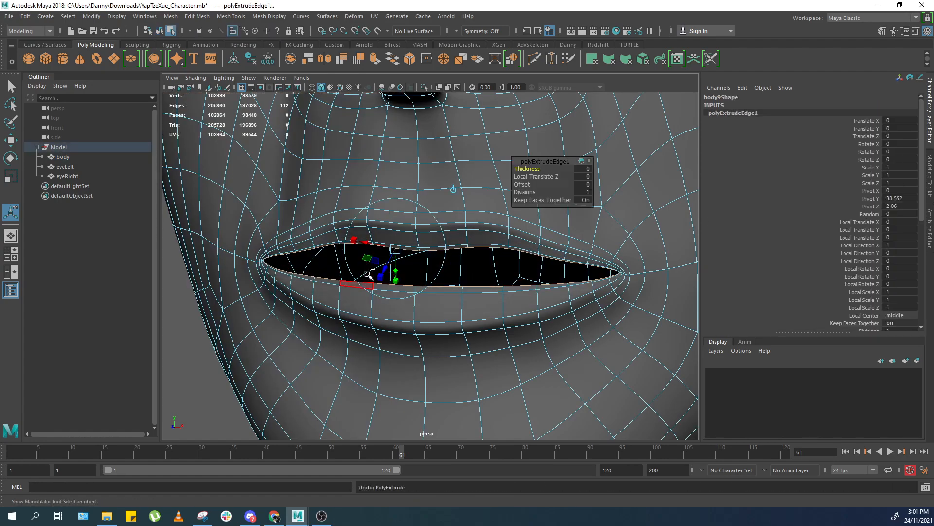
{"action": "key", "text": "ctrl+z"}
{"action": "key", "text": "ctrl+z"}
{"action": "key", "text": "ctrl+z"}
{"action": "key", "text": "ctrl+z"}
Extrude the mouth's border edge loop and move and scale the new edges inward into the mouth.
{"action": "left_click", "coordinate": [409, 253]}
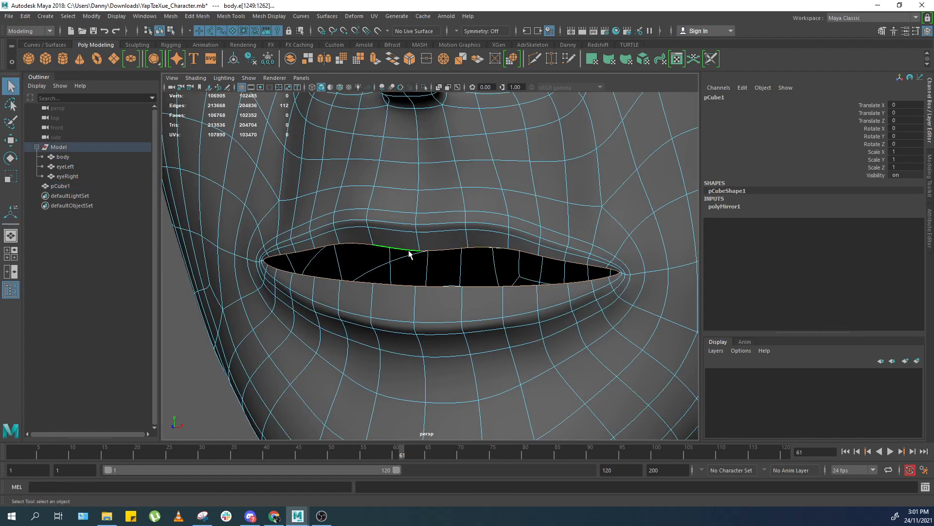
{"action": "key", "text": "ctrl+e"}
{"action": "key", "text": "w"}
{"action": "left_click_drag", "start_coordinate": [447, 322], "coordinate": [384, 321], "text": "alt"}
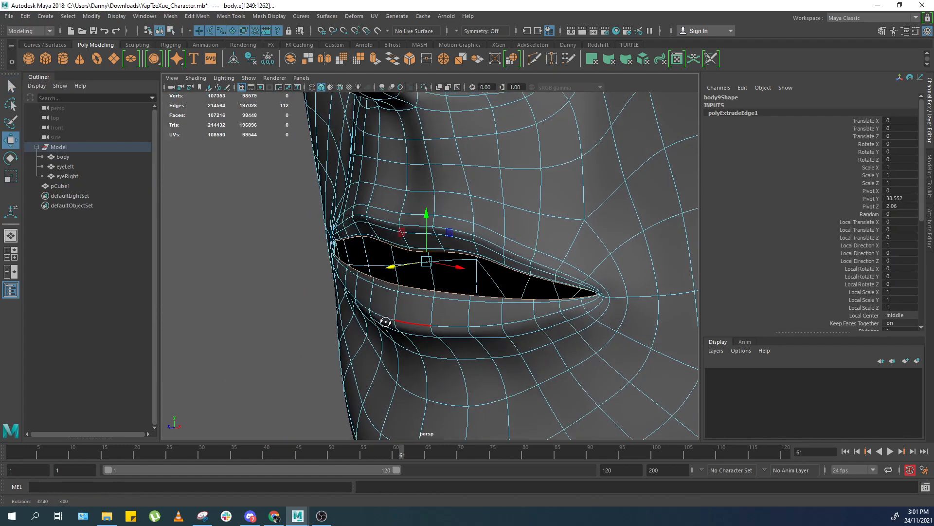
{"action": "right_click_drag", "start_coordinate": [384, 321], "coordinate": [418, 311], "text": "alt"}
{"action": "key", "text": "1"}
{"action": "left_click_drag", "start_coordinate": [390, 262], "coordinate": [440, 257]}
{"action": "right_click_drag", "start_coordinate": [440, 256], "coordinate": [478, 235], "text": "alt"}
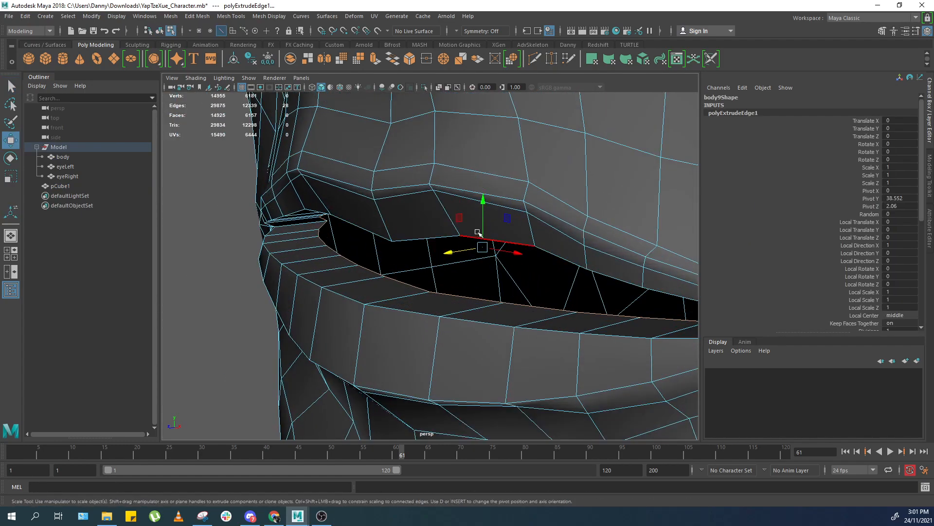
{"action": "key", "text": "r"}
{"action": "left_click_drag", "start_coordinate": [488, 200], "coordinate": [479, 240]}
{"action": "key", "text": "w"}
{"action": "left_click_drag", "start_coordinate": [412, 267], "coordinate": [347, 267], "text": "alt"}
{"action": "right_click_drag", "start_coordinate": [346, 268], "coordinate": [392, 290], "text": "alt"}
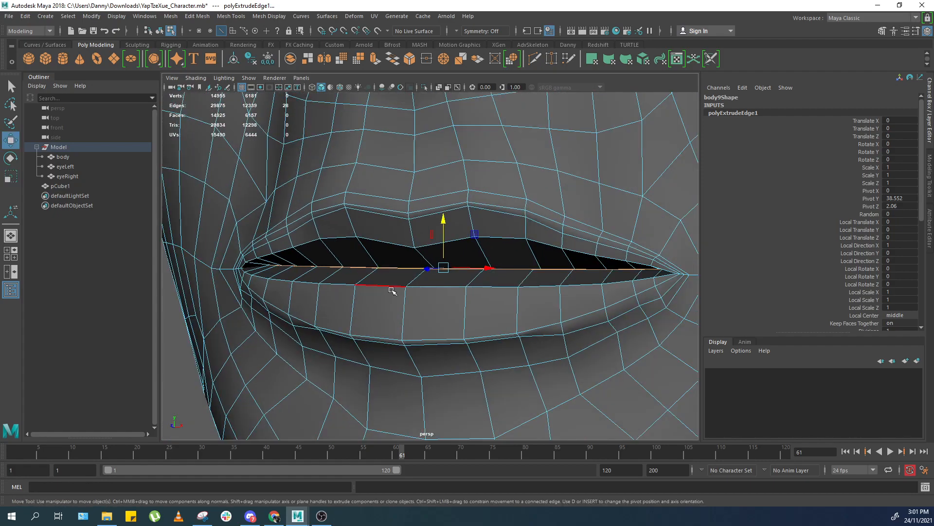
Refine the position and scale of the extruded mouth edges so they tuck inside the lips.
{"action": "key", "text": "3"}
{"action": "key", "text": "1"}
{"action": "right_click_drag", "start_coordinate": [447, 269], "coordinate": [439, 364], "text": "shift"}
{"action": "left_click_drag", "start_coordinate": [451, 257], "coordinate": [435, 255], "text": "alt"}
{"action": "key", "text": "r"}
{"action": "left_click_drag", "start_coordinate": [439, 223], "coordinate": [442, 249]}
{"action": "key", "text": "w"}
{"action": "scroll", "coordinate": [361, 240], "scroll_direction": "down", "scroll_amount": 1}
{"action": "key", "text": "F8"}
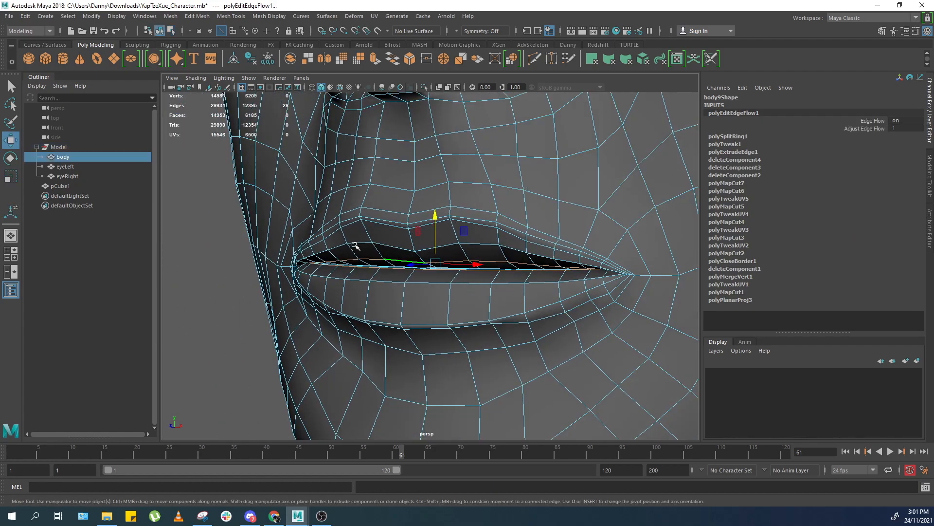
Select the body mesh and delete its construction history.
{"action": "scroll", "coordinate": [309, 280], "scroll_direction": "down", "scroll_amount": 5}
{"action": "key", "text": "3"}
{"action": "left_click", "coordinate": [347, 279]}
{"action": "scroll", "coordinate": [375, 277], "scroll_direction": "down", "scroll_amount": 5}
{"action": "left_click_drag", "start_coordinate": [375, 278], "coordinate": [479, 260], "text": "alt"}
{"action": "left_click", "coordinate": [479, 260]}
{"action": "key", "text": "alt+shift+d"}
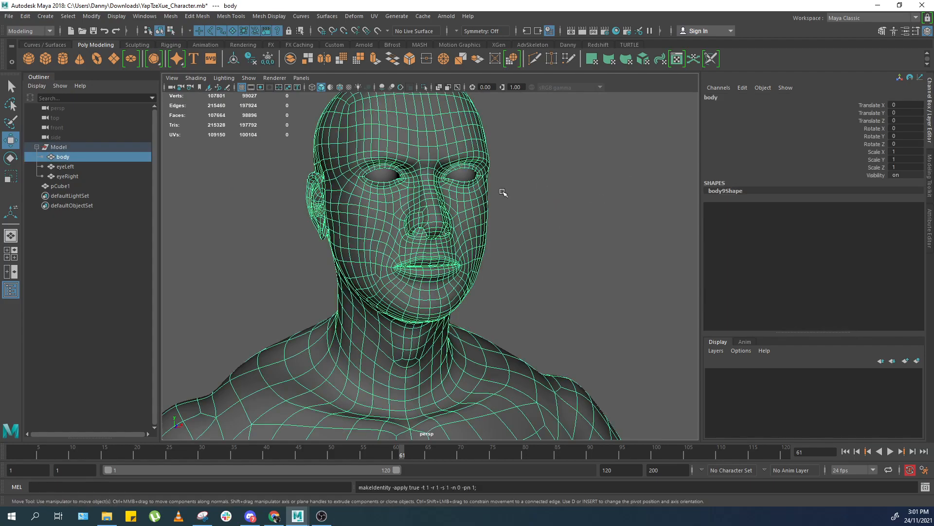
Switch the workspace to UV Editing.
{"action": "left_click", "coordinate": [876, 19]}
{"action": "left_click", "coordinate": [870, 78]}
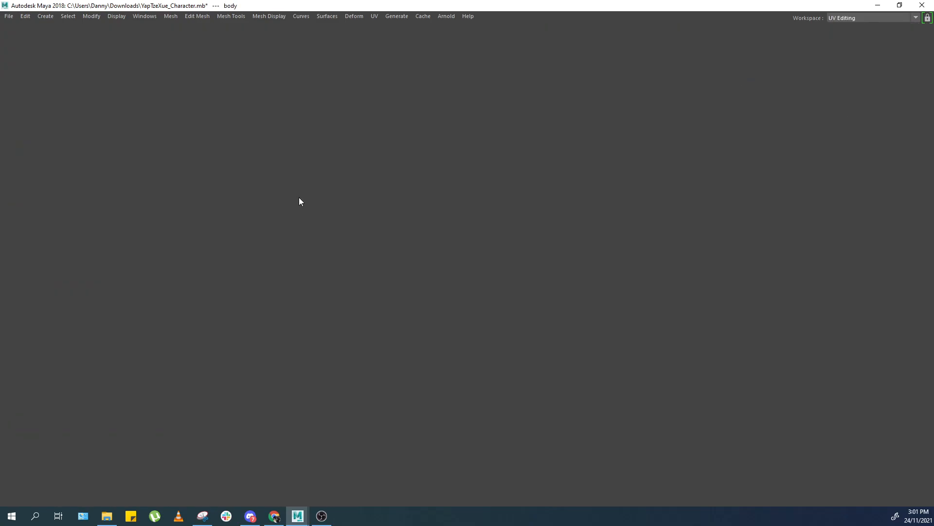
{"action": "scroll", "coordinate": [747, 211], "scroll_direction": "up", "scroll_amount": 1}
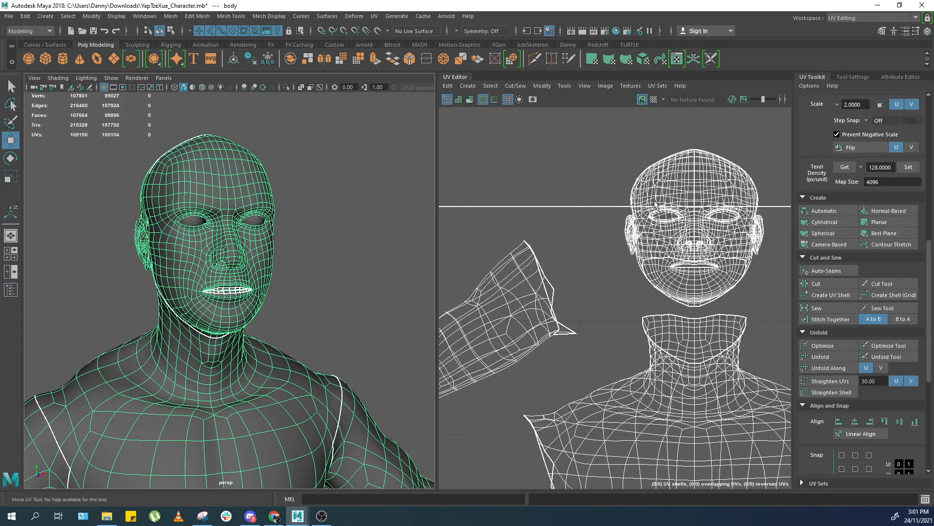
{"action": "right_click_drag", "start_coordinate": [734, 197], "coordinate": [736, 233]}
{"action": "middle_click_drag", "start_coordinate": [701, 220], "coordinate": [614, 256], "text": "alt"}
{"action": "scroll", "coordinate": [609, 273], "scroll_direction": "up", "scroll_amount": 6}
{"action": "right_click_drag", "start_coordinate": [609, 275], "coordinate": [615, 288]}
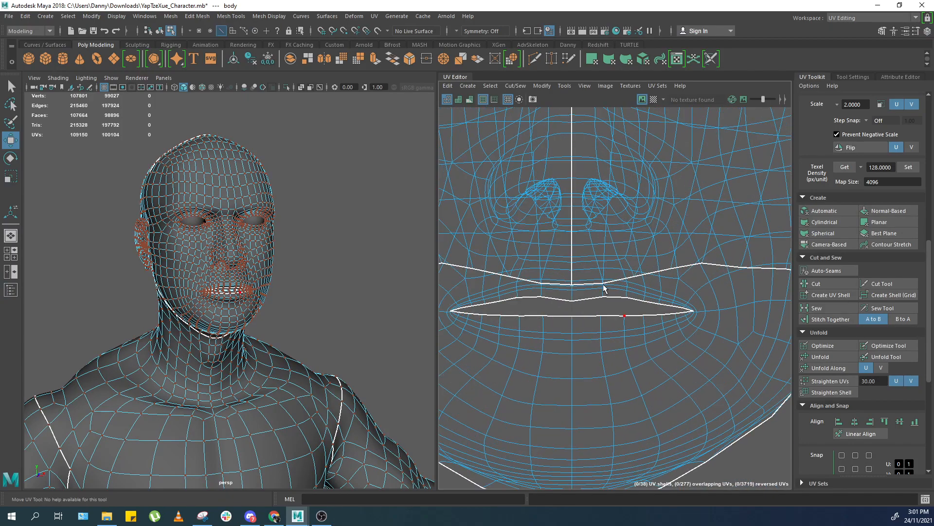
{"action": "left_click", "coordinate": [579, 316]}
{"action": "right_click_drag", "start_coordinate": [579, 319], "coordinate": [576, 307]}
{"action": "double_click", "coordinate": [624, 318]}
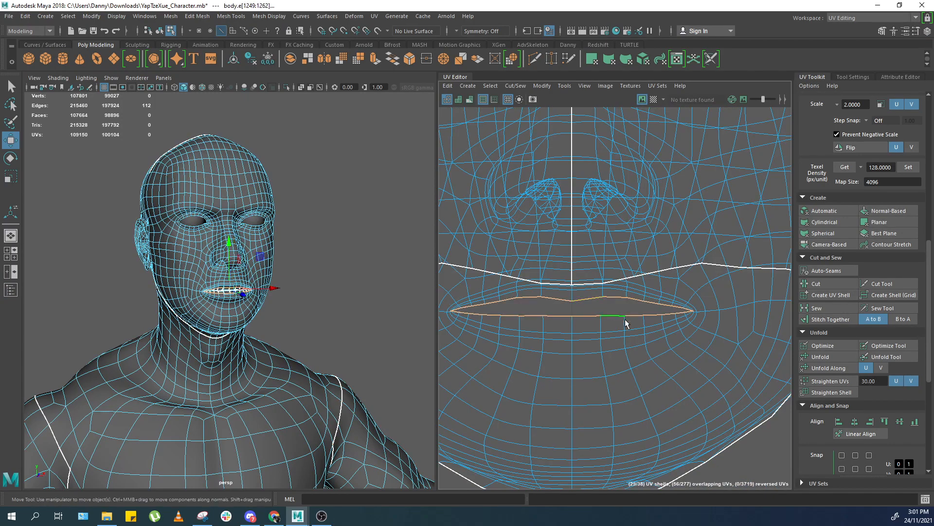
{"action": "scroll", "coordinate": [625, 283], "scroll_direction": "down", "scroll_amount": 6}
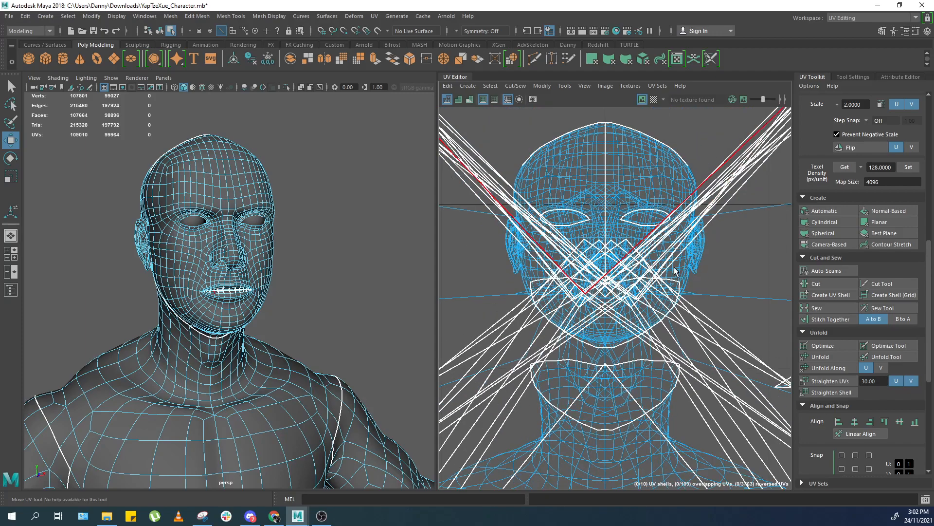
{"action": "right_click_drag", "start_coordinate": [655, 269], "coordinate": [674, 271]}
{"action": "scroll", "coordinate": [663, 265], "scroll_direction": "down", "scroll_amount": 6}
{"action": "scroll", "coordinate": [662, 263], "scroll_direction": "down", "scroll_amount": 8}
{"action": "key", "text": "ctrl+z"}
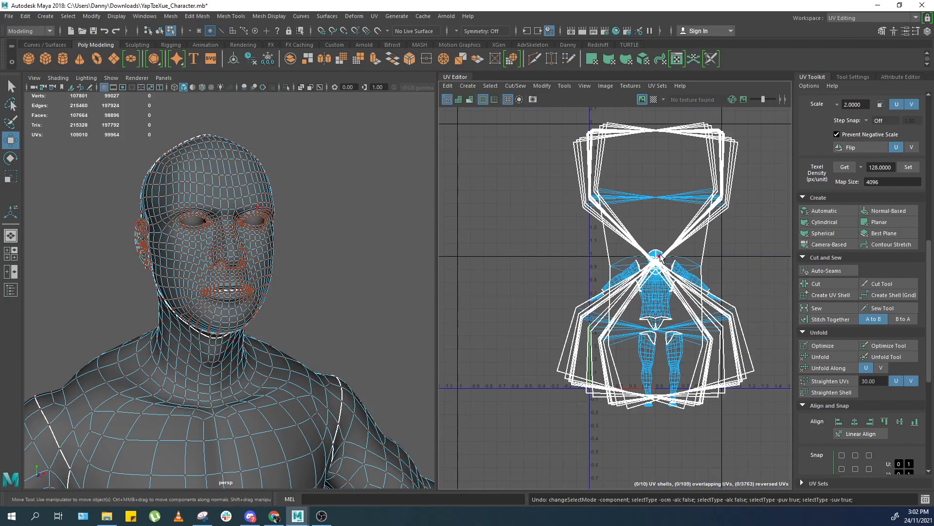
{"action": "key", "text": "ctrl+z"}
{"action": "scroll", "coordinate": [734, 230], "scroll_direction": "up", "scroll_amount": 4}
{"action": "left_click_drag", "start_coordinate": [736, 248], "coordinate": [684, 297]}
{"action": "right_click_drag", "start_coordinate": [676, 286], "coordinate": [708, 294], "text": "ctrl"}
{"action": "scroll", "coordinate": [625, 347], "scroll_direction": "down", "scroll_amount": 3}
{"action": "left_click_drag", "start_coordinate": [654, 290], "coordinate": [682, 247]}
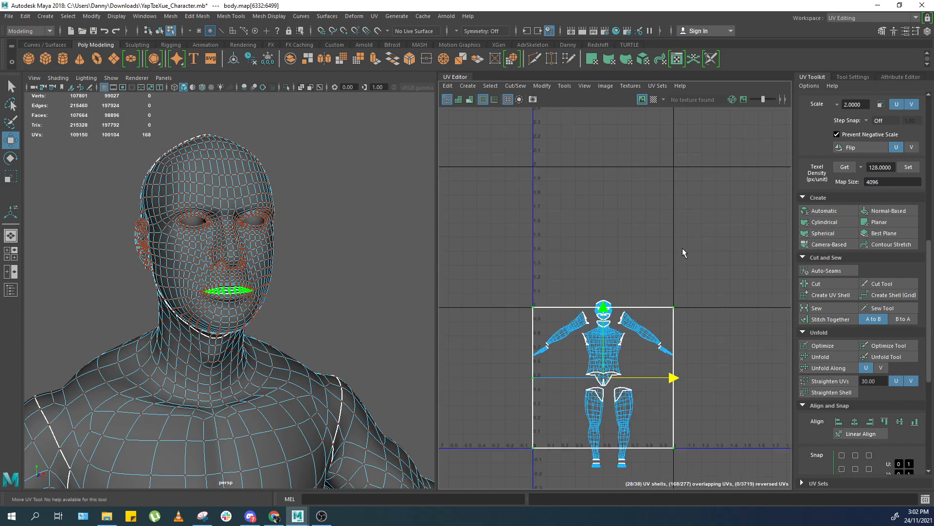
{"action": "left_click_drag", "start_coordinate": [675, 366], "coordinate": [708, 255]}
{"action": "scroll", "coordinate": [702, 268], "scroll_direction": "up", "scroll_amount": 2}
{"action": "right_click_drag", "start_coordinate": [693, 236], "coordinate": [690, 207]}
{"action": "left_click_drag", "start_coordinate": [524, 204], "coordinate": [617, 168]}
{"action": "right_click_drag", "start_coordinate": [705, 224], "coordinate": [702, 179], "text": "shift"}
{"action": "key", "text": "ctrl+z"}
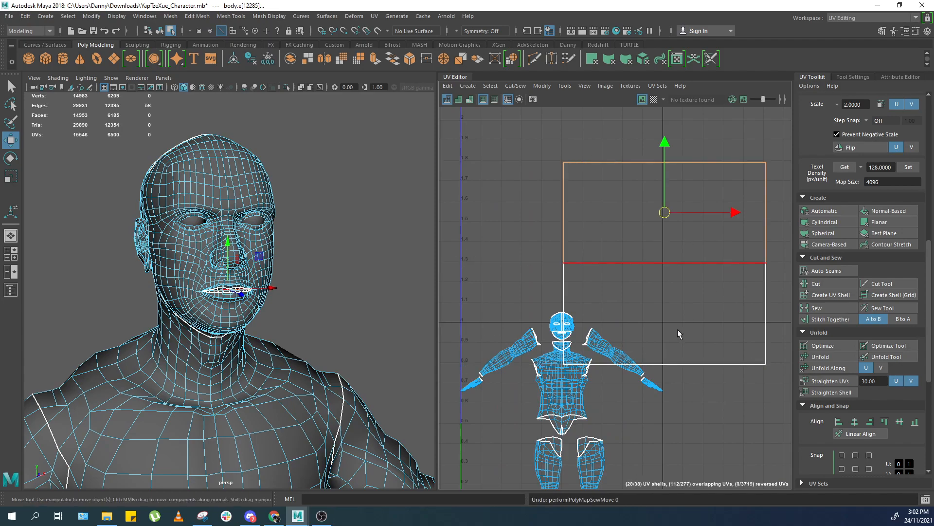
Move and sew the mouth interior's UV edge onto the head shell.
{"action": "key", "text": "r"}
{"action": "middle_click_drag", "start_coordinate": [642, 269], "coordinate": [583, 272]}
{"action": "key", "text": "w"}
{"action": "right_click_drag", "start_coordinate": [649, 302], "coordinate": [653, 265], "text": "shift"}
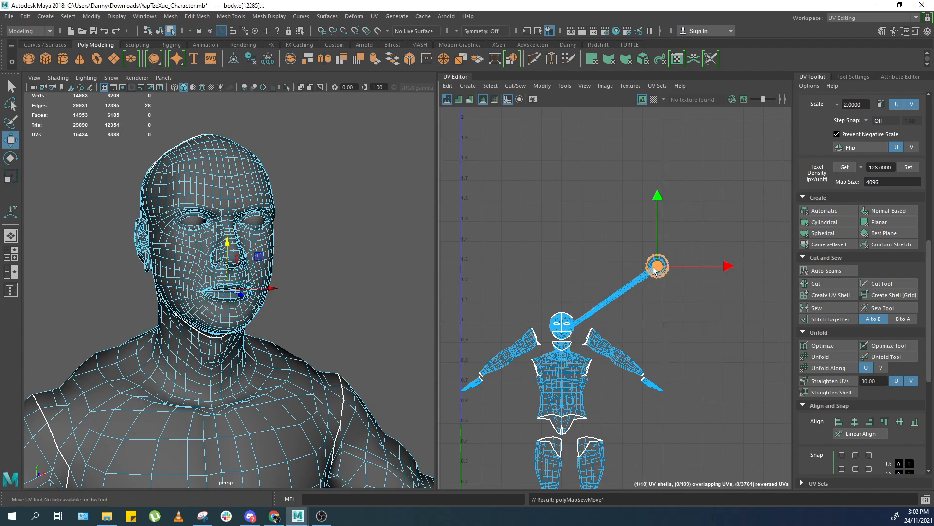
{"action": "scroll", "coordinate": [584, 321], "scroll_direction": "up", "scroll_amount": 2}
{"action": "left_click_drag", "start_coordinate": [709, 225], "coordinate": [562, 322]}
{"action": "key", "text": "ctrl+z"}
Try to unfold the head UV shell.
{"action": "right_click_drag", "start_coordinate": [715, 237], "coordinate": [744, 234]}
{"action": "left_click_drag", "start_coordinate": [749, 183], "coordinate": [668, 263]}
{"action": "right_click_drag", "start_coordinate": [664, 266], "coordinate": [627, 277], "text": "shift"}
{"action": "middle_click_drag", "start_coordinate": [618, 302], "coordinate": [661, 273], "text": "alt"}
{"action": "scroll", "coordinate": [678, 235], "scroll_direction": "up", "scroll_amount": 6}
{"action": "left_click", "coordinate": [676, 230]}
{"action": "scroll", "coordinate": [662, 273], "scroll_direction": "up", "scroll_amount": 8}
{"action": "middle_click_drag", "start_coordinate": [594, 272], "coordinate": [571, 283], "text": "alt"}
{"action": "scroll", "coordinate": [591, 266], "scroll_direction": "down", "scroll_amount": 7}
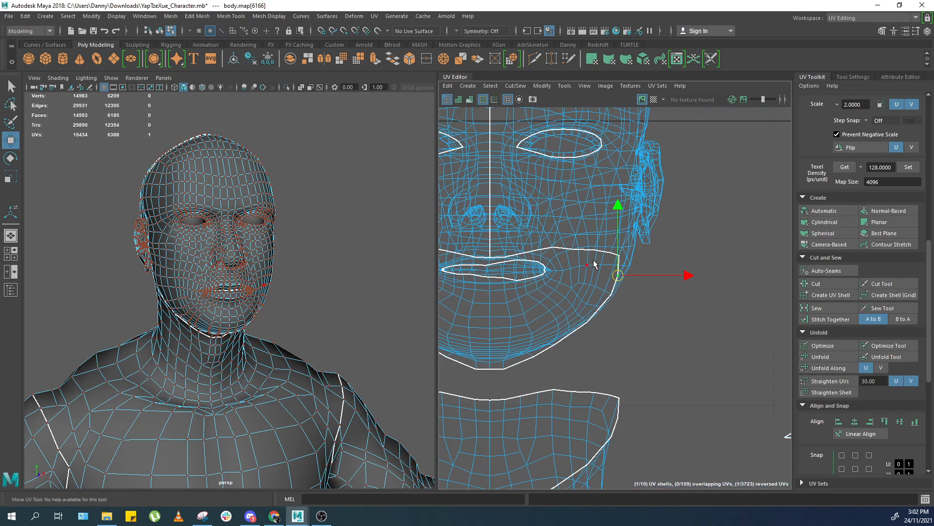
{"action": "double_click", "coordinate": [563, 256]}
{"action": "right_click_drag", "start_coordinate": [629, 212], "coordinate": [629, 213], "text": "shift"}
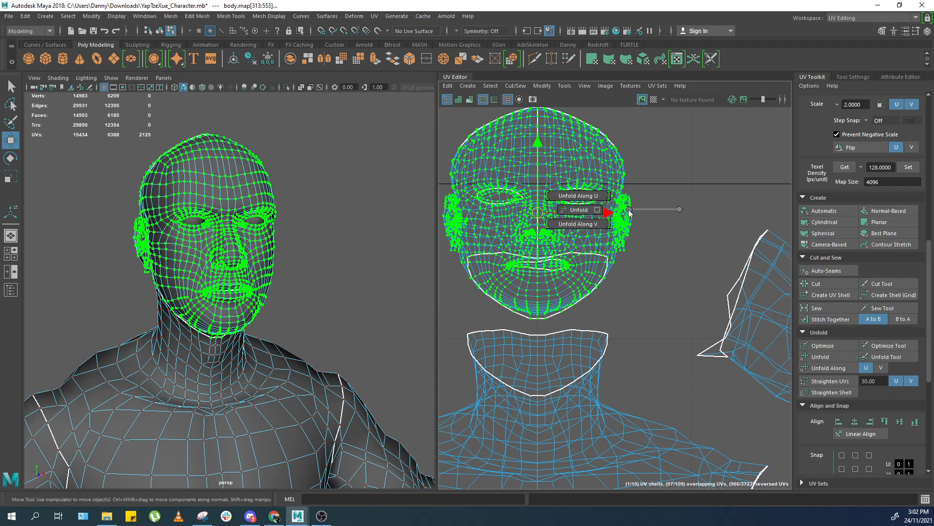
{"action": "left_click", "coordinate": [563, 214]}
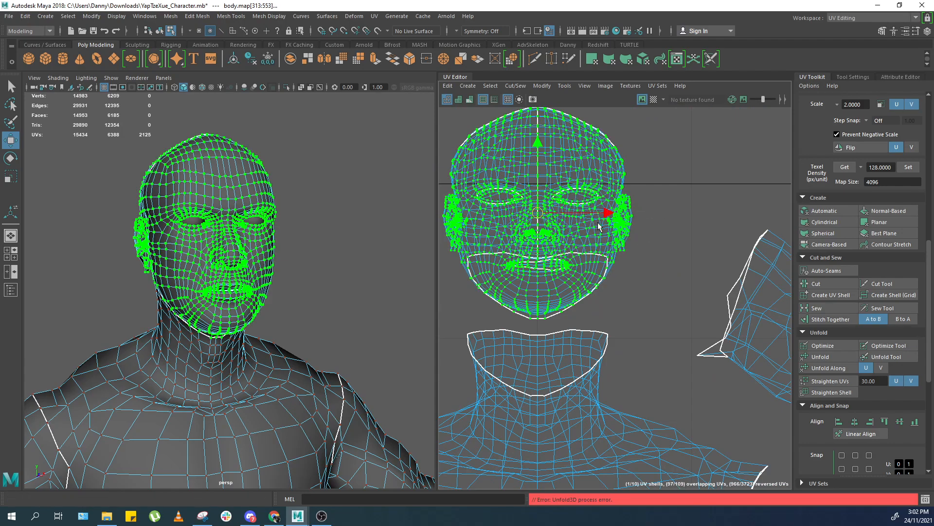
{"action": "middle_click_drag", "start_coordinate": [573, 252], "coordinate": [607, 281], "text": "alt"}
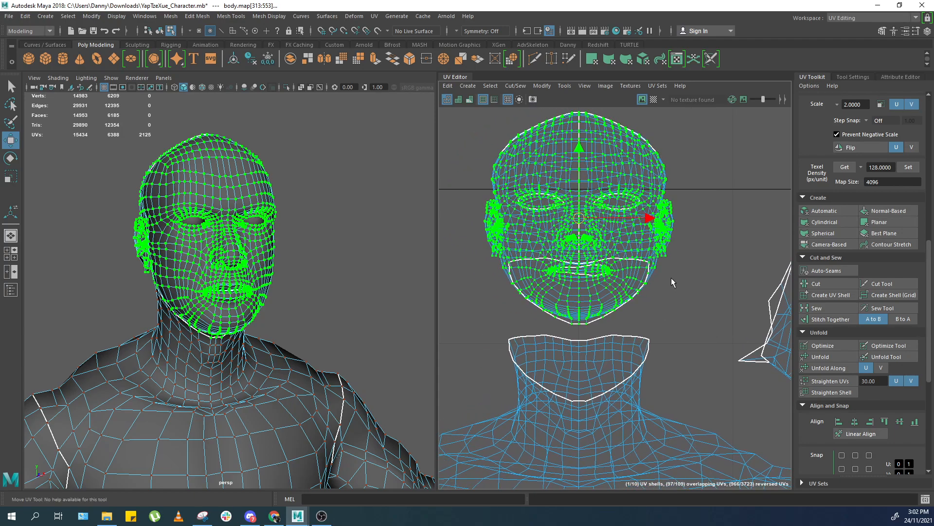
{"action": "left_click", "coordinate": [594, 279]}
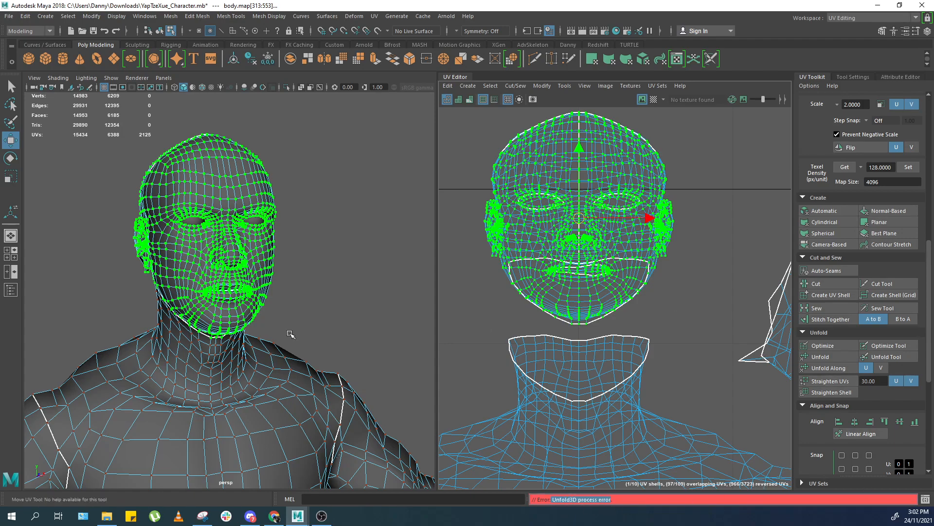
Orbit around the body mesh to examine the mouth interior geometry.
{"action": "right_click_drag", "start_coordinate": [290, 335], "coordinate": [351, 221]}
{"action": "left_click", "coordinate": [352, 221]}
{"action": "left_click", "coordinate": [255, 251]}
{"action": "key", "text": "1"}
{"action": "key", "text": "3"}
{"action": "scroll", "coordinate": [290, 280], "scroll_direction": "up", "scroll_amount": 9}
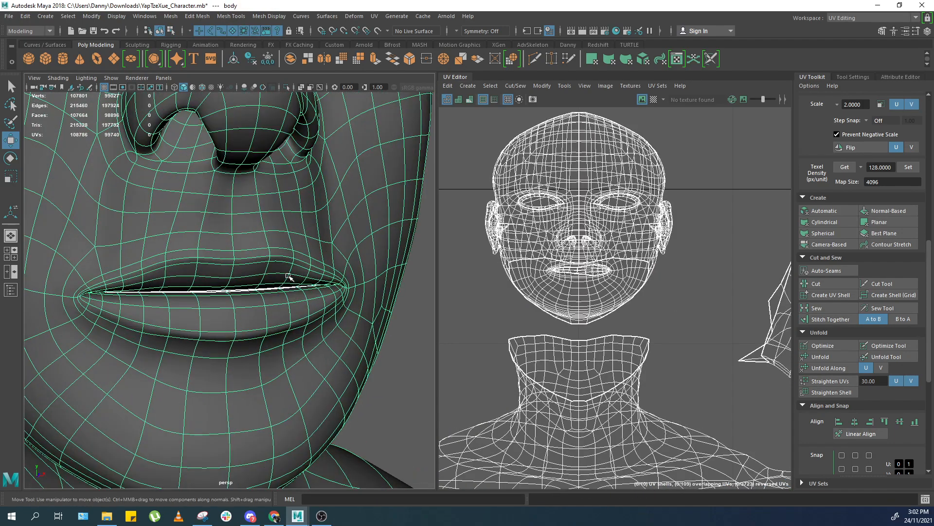
{"action": "left_click_drag", "start_coordinate": [287, 277], "coordinate": [337, 321], "text": "alt"}
{"action": "right_click_drag", "start_coordinate": [223, 284], "coordinate": [179, 270]}
{"action": "left_click_drag", "start_coordinate": [179, 270], "coordinate": [219, 242], "text": "alt"}
{"action": "middle_click_drag", "start_coordinate": [465, 268], "coordinate": [442, 257], "text": "alt"}
{"action": "left_click_drag", "start_coordinate": [280, 322], "coordinate": [266, 244], "text": "alt"}
{"action": "scroll", "coordinate": [258, 299], "scroll_direction": "down", "scroll_amount": 5}
{"action": "left_click_drag", "start_coordinate": [258, 298], "coordinate": [300, 407], "text": "alt"}
{"action": "middle_click_drag", "start_coordinate": [300, 407], "coordinate": [276, 385], "text": "alt"}
{"action": "right_click_drag", "start_coordinate": [276, 385], "coordinate": [316, 374], "text": "alt"}
{"action": "left_click_drag", "start_coordinate": [209, 341], "coordinate": [292, 335], "text": "alt"}
{"action": "mouse_move", "coordinate": [249, 337]}
{"action": "right_mouse_down", "text": "alt"}
{"action": "mouse_move", "coordinate": [203, 338]}
{"action": "mouse_move", "coordinate": [264, 339]}
{"action": "right_mouse_up", "text": "alt"}
{"action": "left_click_drag", "start_coordinate": [265, 339], "coordinate": [496, 278], "text": "alt"}
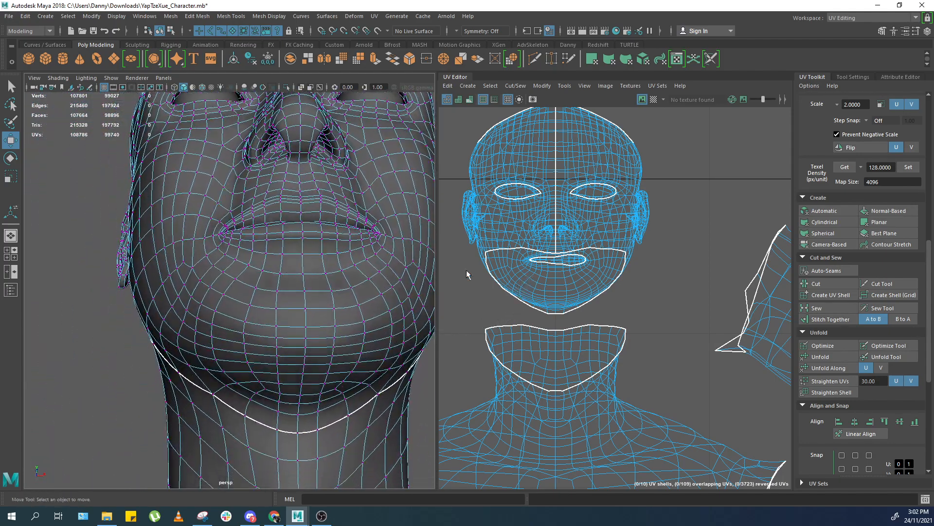
{"action": "right_click_drag", "start_coordinate": [302, 146], "coordinate": [385, 109], "text": "alt"}
{"action": "middle_click_drag", "start_coordinate": [385, 108], "coordinate": [307, 305], "text": "alt"}
{"action": "middle_click_drag", "start_coordinate": [315, 260], "coordinate": [289, 296], "text": "alt"}
{"action": "left_click_drag", "start_coordinate": [289, 297], "coordinate": [227, 303], "text": "alt"}
{"action": "right_click_drag", "start_coordinate": [226, 303], "coordinate": [127, 273], "text": "alt"}
{"action": "left_click_drag", "start_coordinate": [234, 268], "coordinate": [209, 311], "text": "alt"}
{"action": "key", "text": "ctrl+z"}
{"action": "key", "text": "ctrl+z"}
{"action": "key", "text": "ctrl+z"}
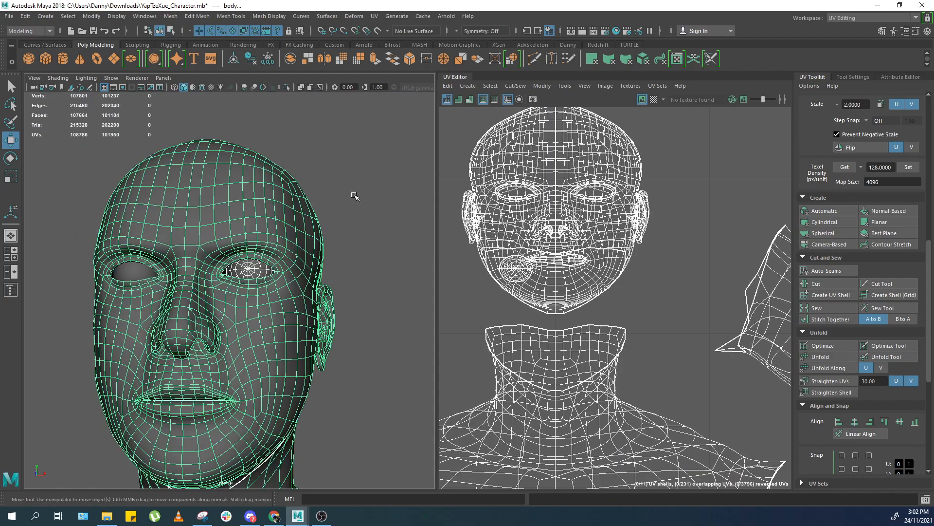
Run Mesh Cleanup on the body with Nonmanifold geometry removal enabled.
{"action": "left_click", "coordinate": [359, 202]}
{"action": "left_click", "coordinate": [194, 178]}
{"action": "left_click", "coordinate": [172, 17]}
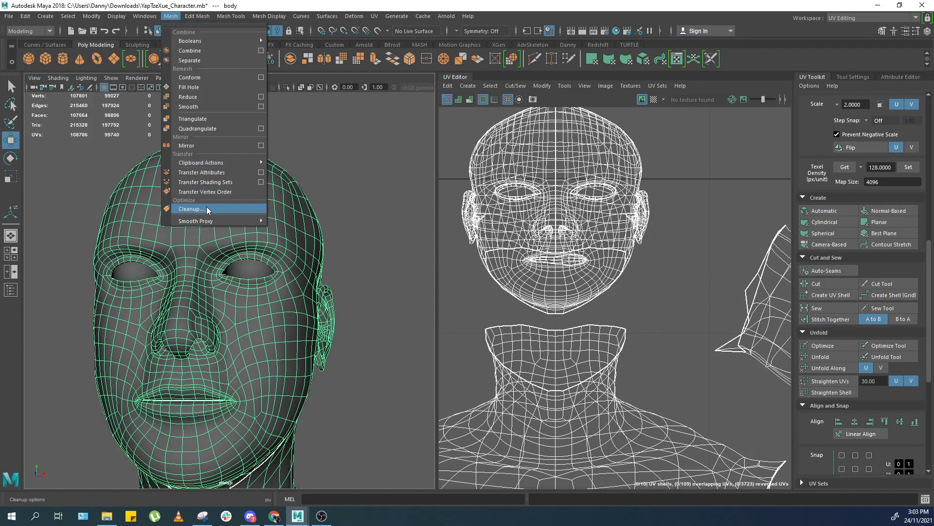
{"action": "left_click", "coordinate": [191, 208]}
{"action": "left_click_drag", "start_coordinate": [283, 129], "coordinate": [397, 136]}
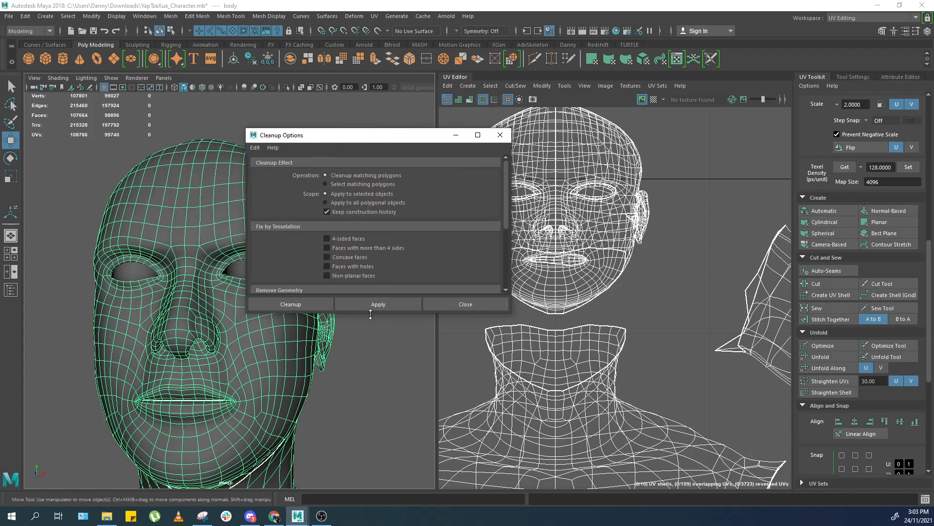
{"action": "left_click_drag", "start_coordinate": [370, 314], "coordinate": [363, 403]}
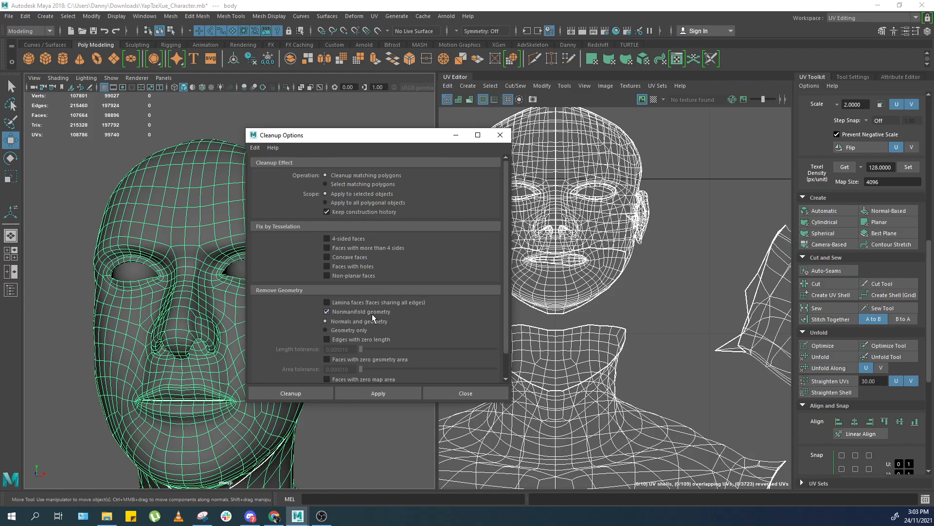
{"action": "left_click", "coordinate": [282, 394]}
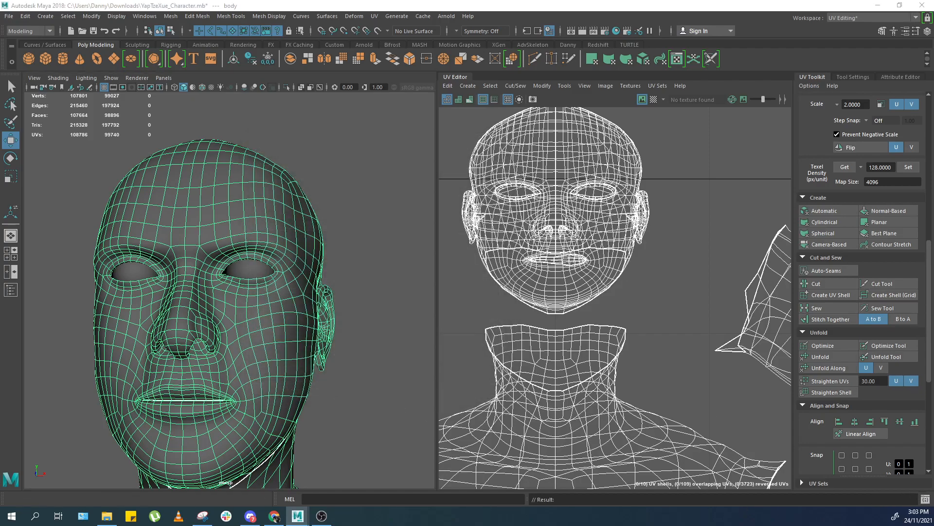
Open the Script Editor to review the cleanup output, then close it.
{"action": "left_click", "coordinate": [925, 499]}
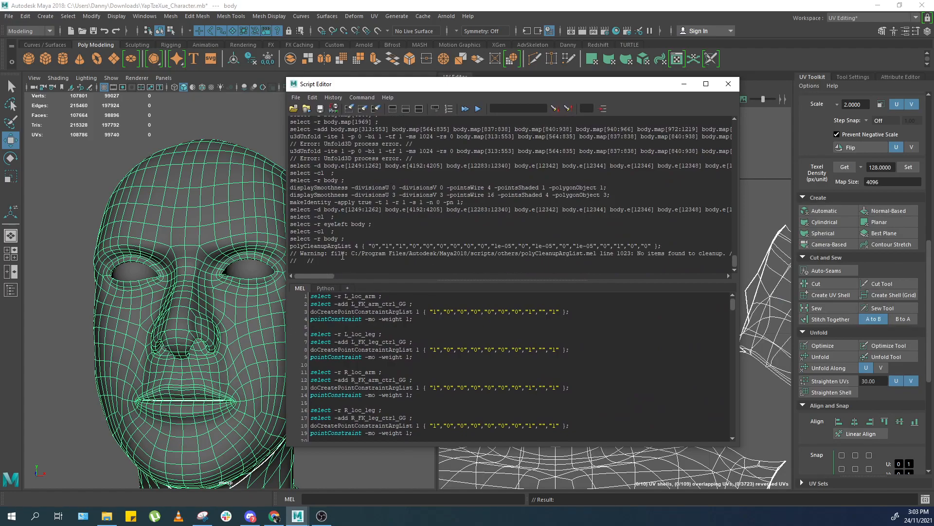
{"action": "left_click_drag", "start_coordinate": [326, 275], "coordinate": [314, 276]}
{"action": "left_click", "coordinate": [728, 86]}
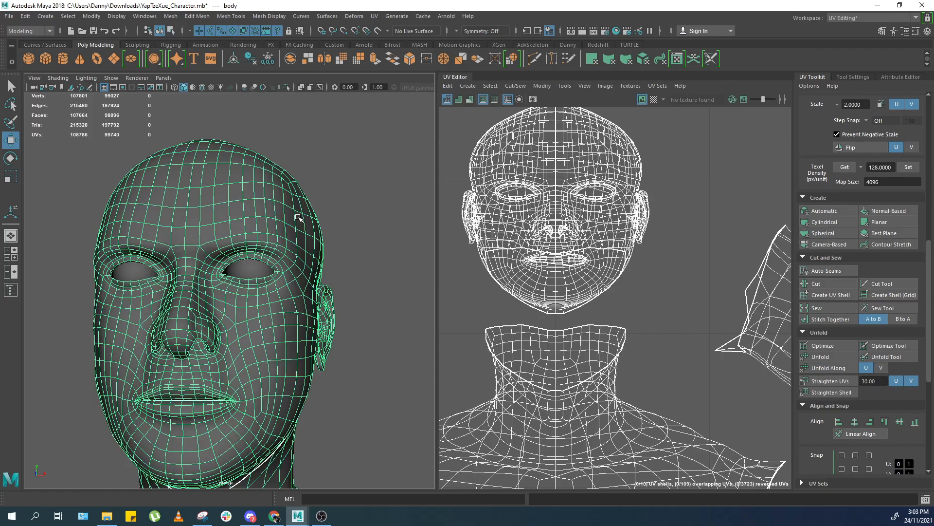
Try to unfold the head UV shell with Fix non-manifold geometry turned off.
{"action": "right_click_drag", "start_coordinate": [663, 247], "coordinate": [668, 247]}
{"action": "left_click_drag", "start_coordinate": [667, 247], "coordinate": [635, 220]}
{"action": "right_click_drag", "start_coordinate": [724, 256], "coordinate": [650, 261], "text": "shift"}
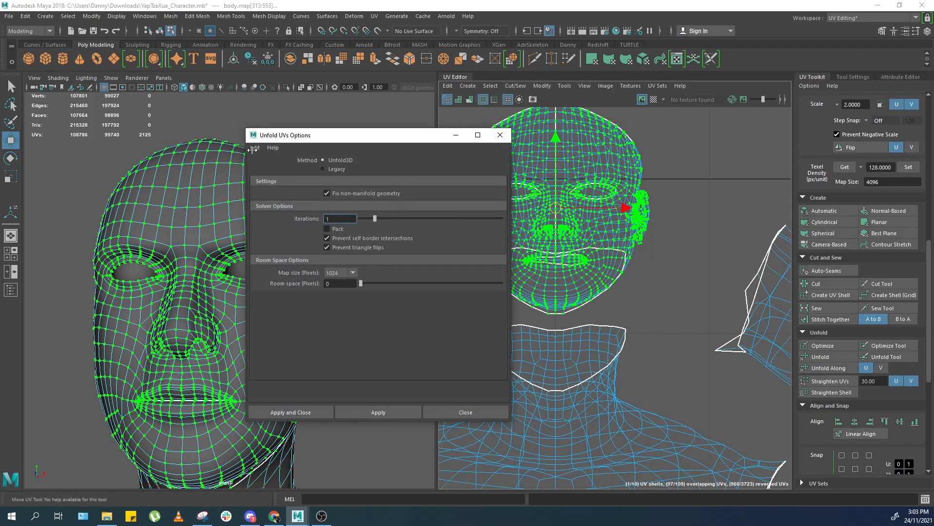
{"action": "left_click", "coordinate": [308, 408]}
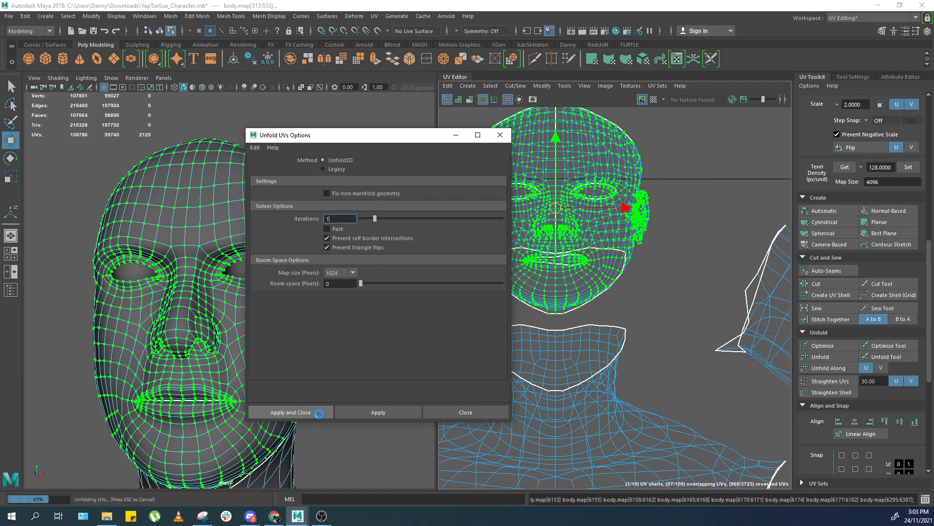
{"action": "left_click", "coordinate": [477, 411]}
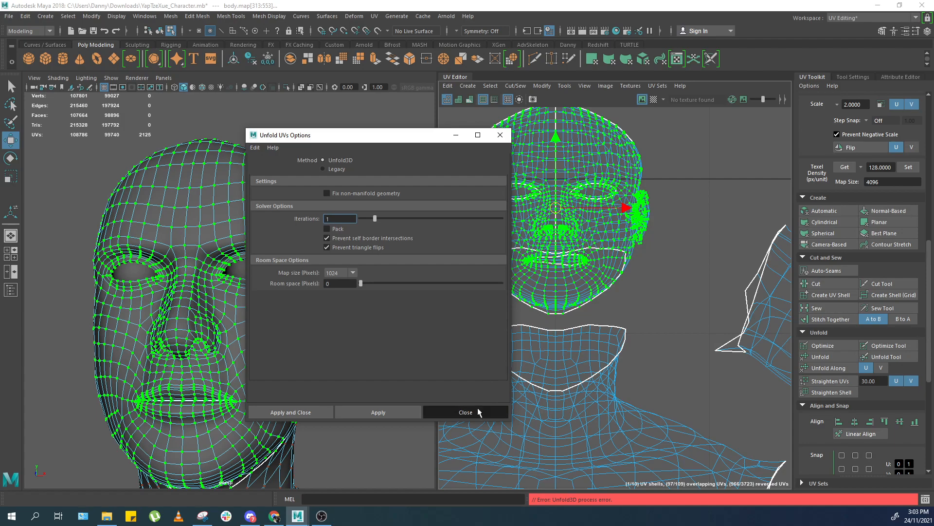
Cut a UV seam along the edge loop around the forearm just below the elbow.
{"action": "scroll", "coordinate": [520, 295], "scroll_direction": "down", "scroll_amount": 3}
{"action": "middle_click_drag", "start_coordinate": [520, 294], "coordinate": [433, 229], "text": "alt"}
{"action": "left_click_drag", "start_coordinate": [343, 290], "coordinate": [355, 348], "text": "alt"}
{"action": "middle_click_drag", "start_coordinate": [355, 348], "coordinate": [273, 202], "text": "alt"}
{"action": "scroll", "coordinate": [594, 235], "scroll_direction": "down", "scroll_amount": 1}
{"action": "middle_click_drag", "start_coordinate": [594, 235], "coordinate": [537, 153], "text": "alt"}
{"action": "scroll", "coordinate": [283, 263], "scroll_direction": "up", "scroll_amount": 4}
{"action": "right_click_drag", "start_coordinate": [283, 263], "coordinate": [291, 230]}
{"action": "left_click_drag", "start_coordinate": [297, 345], "coordinate": [285, 257], "text": "alt"}
{"action": "left_click", "coordinate": [251, 280]}
{"action": "scroll", "coordinate": [285, 256], "scroll_direction": "down", "scroll_amount": 4}
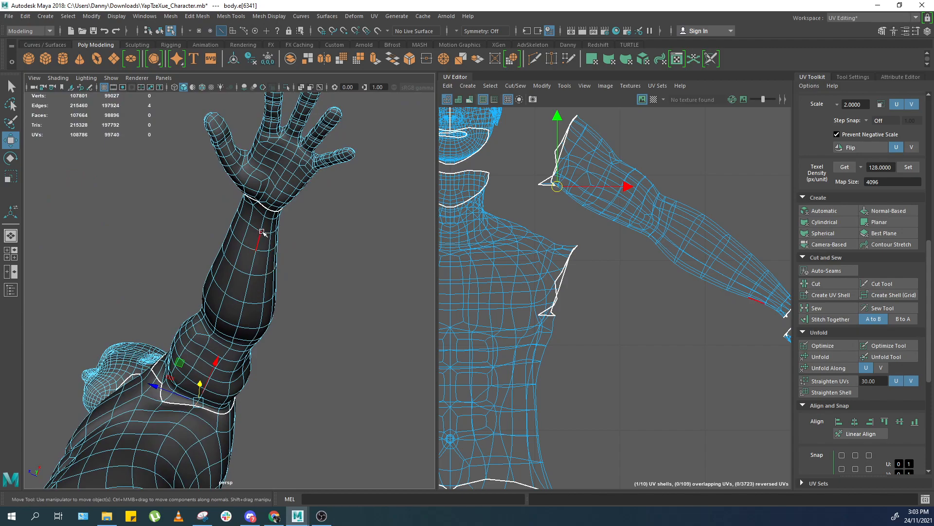
{"action": "double_click", "coordinate": [266, 216], "text": "shift"}
{"action": "right_click_drag", "start_coordinate": [555, 244], "coordinate": [518, 266], "text": "shift"}
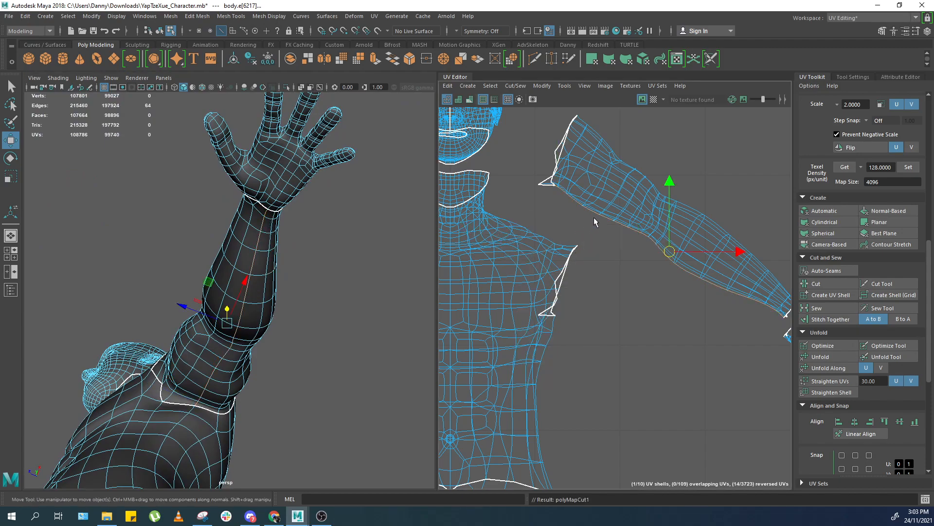
Select the forearm UVs and unfold that part of the arm UV shell.
{"action": "left_click_drag", "start_coordinate": [724, 148], "coordinate": [642, 218]}
{"action": "right_click_drag", "start_coordinate": [706, 197], "coordinate": [725, 193]}
{"action": "left_click_drag", "start_coordinate": [722, 163], "coordinate": [643, 221]}
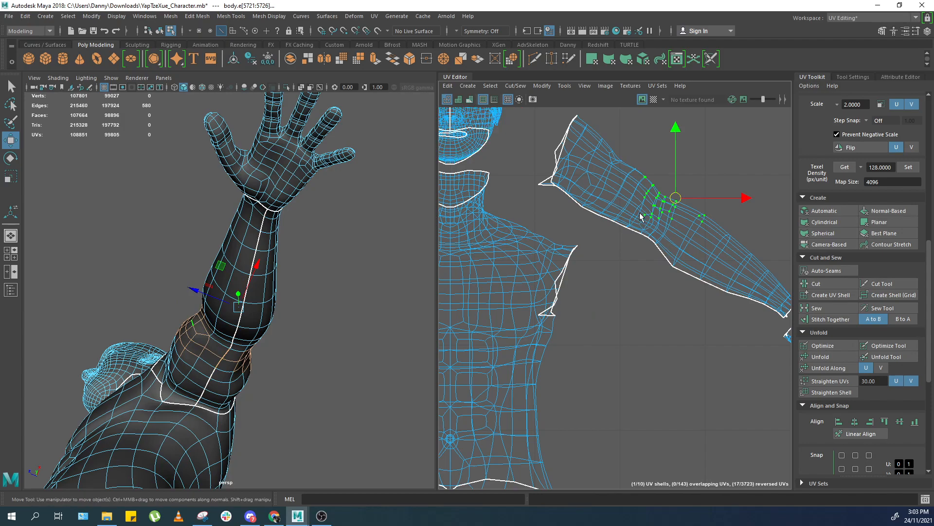
{"action": "right_click_drag", "start_coordinate": [694, 224], "coordinate": [634, 222], "text": "shift"}
Select the arm UV shell and rotate it with the Rotate tool, undoing the last rotation.
{"action": "key", "text": "1"}
{"action": "double_click", "coordinate": [717, 228]}
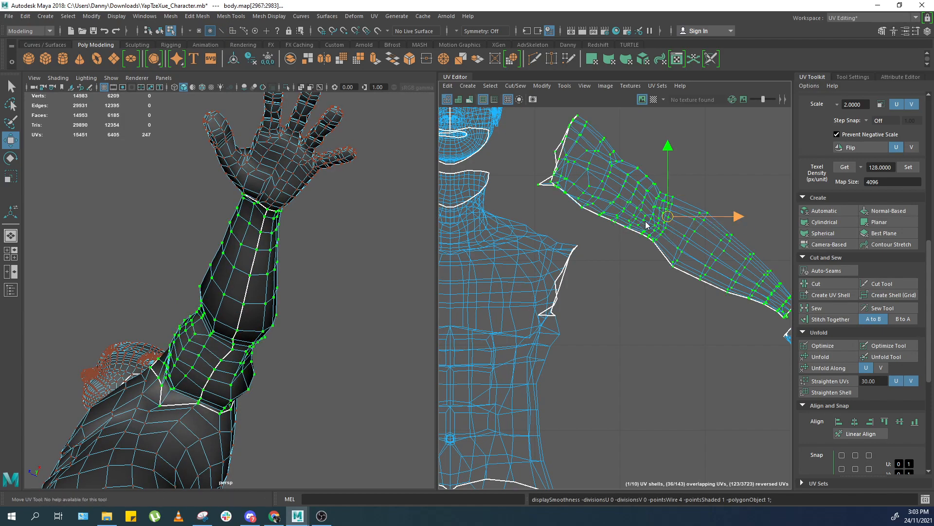
{"action": "scroll", "coordinate": [634, 221], "scroll_direction": "down", "scroll_amount": 4}
{"action": "middle_click_drag", "start_coordinate": [634, 221], "coordinate": [635, 237], "text": "alt"}
{"action": "scroll", "coordinate": [659, 220], "scroll_direction": "up", "scroll_amount": 1}
{"action": "key", "text": "e"}
{"action": "left_click_drag", "start_coordinate": [714, 191], "coordinate": [727, 233]}
{"action": "scroll", "coordinate": [693, 209], "scroll_direction": "down", "scroll_amount": 1}
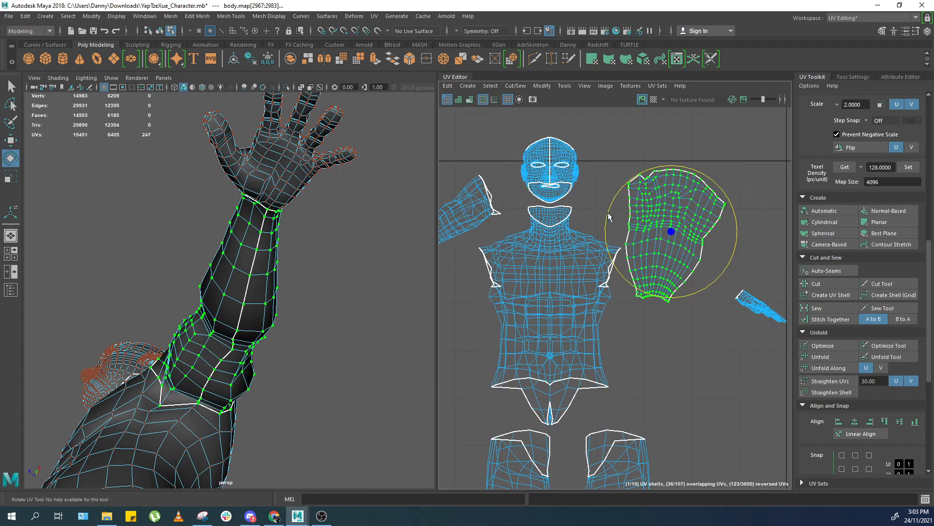
{"action": "middle_click_drag", "start_coordinate": [610, 211], "coordinate": [654, 209], "text": "alt"}
{"action": "scroll", "coordinate": [652, 208], "scroll_direction": "up", "scroll_amount": 1}
{"action": "key", "text": "ctrl+z"}
Select the head UV shell and try to unfold it.
{"action": "middle_click_drag", "start_coordinate": [608, 165], "coordinate": [622, 203], "text": "alt"}
{"action": "scroll", "coordinate": [622, 201], "scroll_direction": "up", "scroll_amount": 2}
{"action": "double_click", "coordinate": [609, 199]}
{"action": "right_click_drag", "start_coordinate": [610, 202], "coordinate": [570, 231], "text": "shift"}
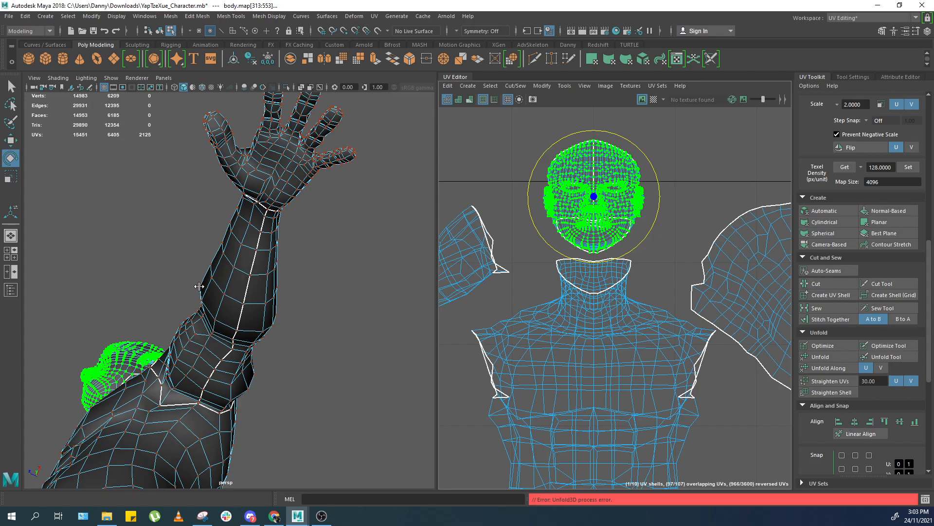
Orbit and zoom around the face to inspect the mouth and its interior.
{"action": "left_click_drag", "start_coordinate": [199, 286], "coordinate": [194, 340], "text": "alt"}
{"action": "middle_click_drag", "start_coordinate": [146, 302], "coordinate": [292, 331], "text": "alt"}
{"action": "scroll", "coordinate": [297, 263], "scroll_direction": "up", "scroll_amount": 6}
{"action": "key", "text": "1"}
{"action": "key", "text": "3"}
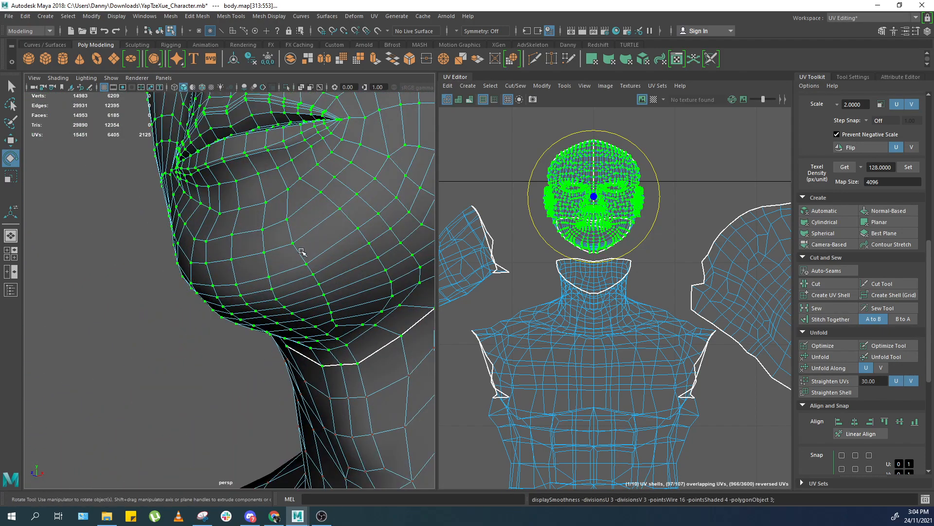
{"action": "left_click", "coordinate": [161, 296]}
{"action": "left_click_drag", "start_coordinate": [163, 296], "coordinate": [297, 214], "text": "alt"}
{"action": "middle_click_drag", "start_coordinate": [296, 214], "coordinate": [290, 267], "text": "alt"}
{"action": "scroll", "coordinate": [322, 257], "scroll_direction": "up", "scroll_amount": 8}
{"action": "scroll", "coordinate": [322, 257], "scroll_direction": "down", "scroll_amount": 3}
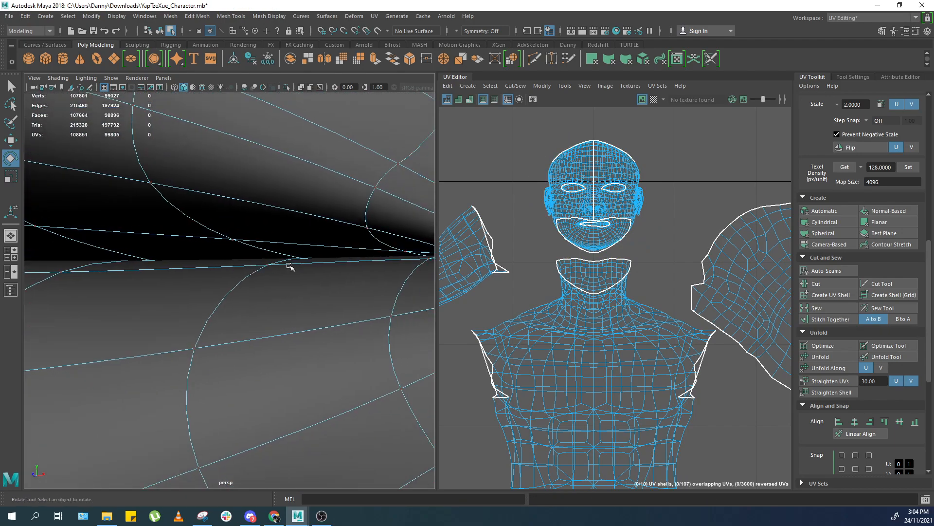
{"action": "scroll", "coordinate": [302, 257], "scroll_direction": "down", "scroll_amount": 5}
{"action": "left_click_drag", "start_coordinate": [317, 249], "coordinate": [319, 257], "text": "alt"}
{"action": "middle_click_drag", "start_coordinate": [320, 257], "coordinate": [159, 222], "text": "alt"}
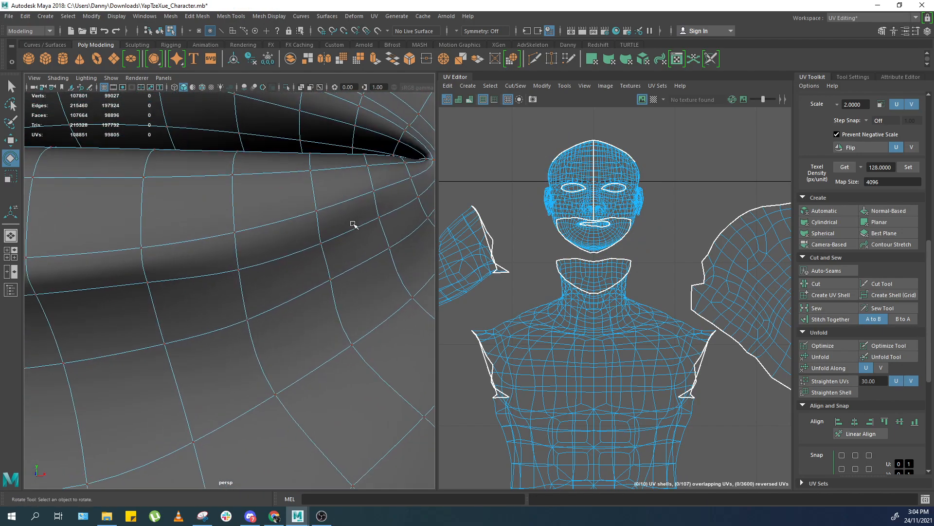
{"action": "scroll", "coordinate": [353, 224], "scroll_direction": "down", "scroll_amount": 4}
{"action": "middle_click_drag", "start_coordinate": [352, 223], "coordinate": [325, 248], "text": "alt"}
{"action": "left_click", "coordinate": [277, 281]}
{"action": "key", "text": "f"}
{"action": "key", "text": "4"}
{"action": "left_click_drag", "start_coordinate": [260, 306], "coordinate": [180, 306], "text": "alt"}
{"action": "middle_click_drag", "start_coordinate": [181, 307], "coordinate": [256, 291], "text": "alt"}
{"action": "scroll", "coordinate": [278, 327], "scroll_direction": "up", "scroll_amount": 4}
{"action": "key", "text": "5"}
{"action": "left_click_drag", "start_coordinate": [256, 290], "coordinate": [267, 330], "text": "alt"}
{"action": "scroll", "coordinate": [255, 317], "scroll_direction": "down", "scroll_amount": 4}
{"action": "scroll", "coordinate": [256, 317], "scroll_direction": "down", "scroll_amount": 2}
{"action": "left_click_drag", "start_coordinate": [265, 294], "coordinate": [384, 275], "text": "alt"}
{"action": "left_click_drag", "start_coordinate": [215, 266], "coordinate": [239, 266], "text": "alt"}
{"action": "scroll", "coordinate": [272, 297], "scroll_direction": "up", "scroll_amount": 5}
{"action": "middle_click_drag", "start_coordinate": [238, 267], "coordinate": [274, 194], "text": "alt"}
{"action": "left_click_drag", "start_coordinate": [257, 313], "coordinate": [245, 258], "text": "alt"}
{"action": "middle_click_drag", "start_coordinate": [246, 258], "coordinate": [241, 224], "text": "alt"}
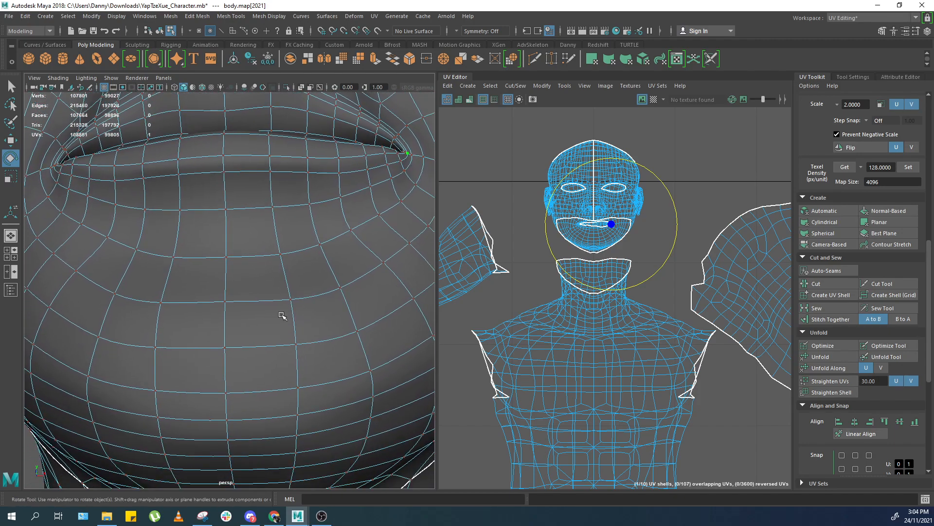
{"action": "scroll", "coordinate": [282, 317], "scroll_direction": "down", "scroll_amount": 4}
{"action": "left_click_drag", "start_coordinate": [282, 317], "coordinate": [273, 296], "text": "alt"}
{"action": "middle_click_drag", "start_coordinate": [273, 296], "coordinate": [275, 172], "text": "alt"}
{"action": "left_click_drag", "start_coordinate": [280, 200], "coordinate": [289, 368], "text": "alt"}
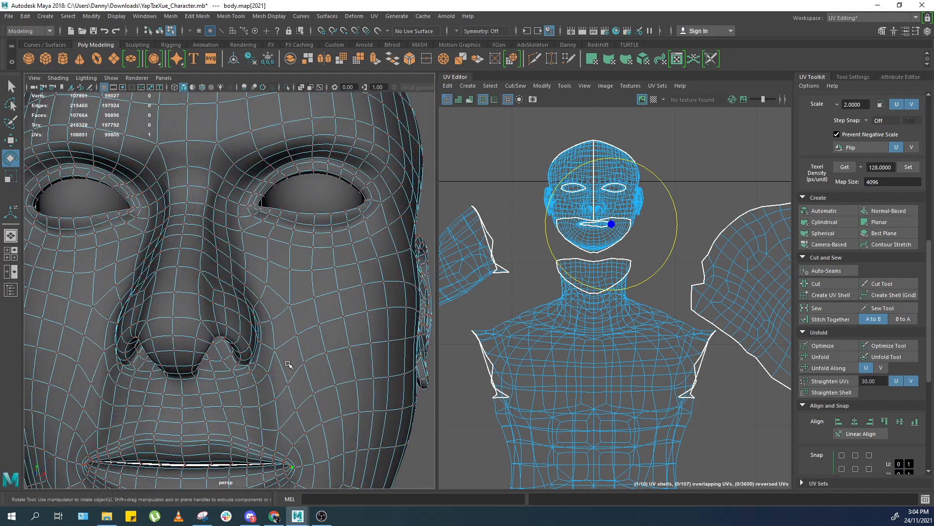
Select and unfold the head UV shell, then undo the unfold twice.
{"action": "scroll", "coordinate": [292, 348], "scroll_direction": "down", "scroll_amount": 5}
{"action": "left_click_drag", "start_coordinate": [338, 193], "coordinate": [153, 360]}
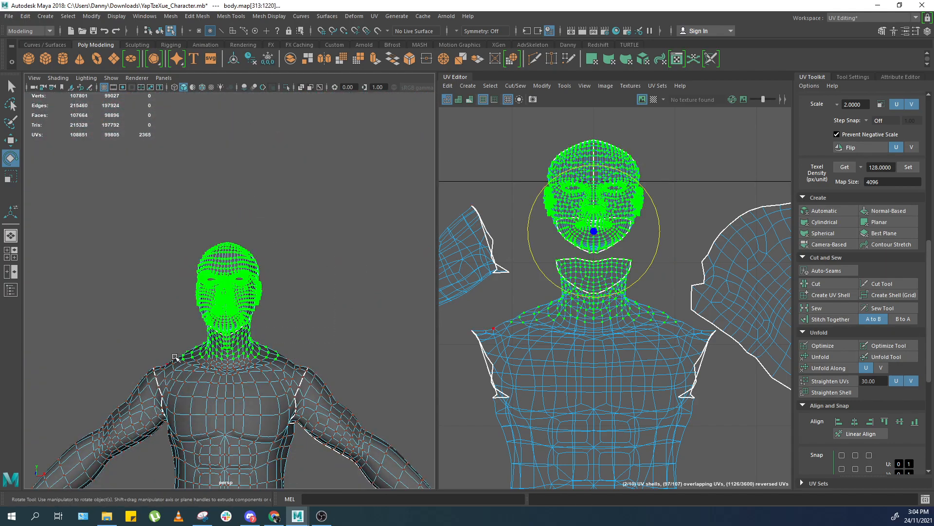
{"action": "left_click", "coordinate": [296, 285]}
{"action": "double_click", "coordinate": [613, 197]}
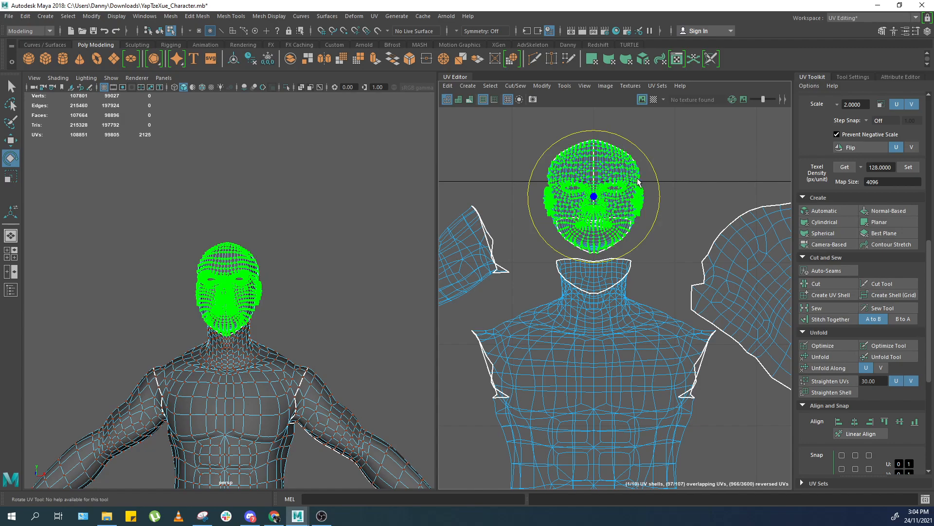
{"action": "left_click_drag", "start_coordinate": [638, 181], "coordinate": [645, 196]}
{"action": "double_click", "coordinate": [637, 202]}
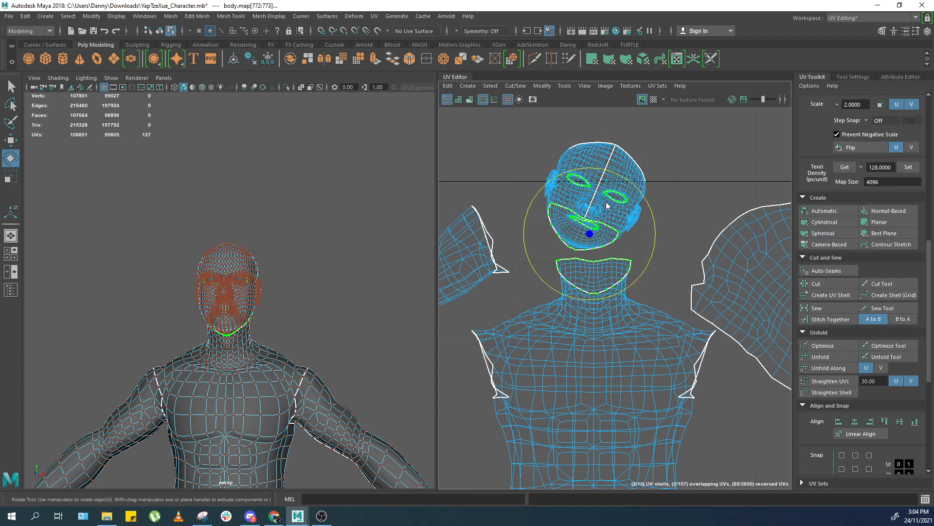
{"action": "key", "text": "ctrl+z"}
{"action": "key", "text": "ctrl+z"}
Run Unfold on the whole selected head UV shell.
{"action": "scroll", "coordinate": [633, 187], "scroll_direction": "up", "scroll_amount": 3}
{"action": "scroll", "coordinate": [643, 184], "scroll_direction": "up", "scroll_amount": 1}
{"action": "right_click", "coordinate": [651, 174], "text": "shift"}
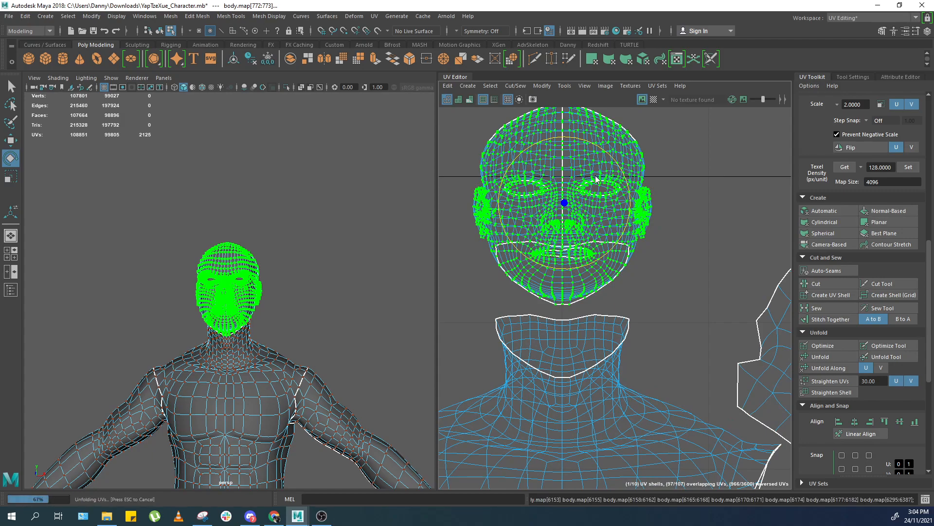
Orbit to the back of the head and select the strip of faces running down its centre.
{"action": "key", "text": "w"}
{"action": "left_click_drag", "start_coordinate": [265, 250], "coordinate": [163, 266], "text": "alt"}
{"action": "scroll", "coordinate": [301, 261], "scroll_direction": "up", "scroll_amount": 6}
{"action": "left_click_drag", "start_coordinate": [363, 238], "coordinate": [254, 269], "text": "alt"}
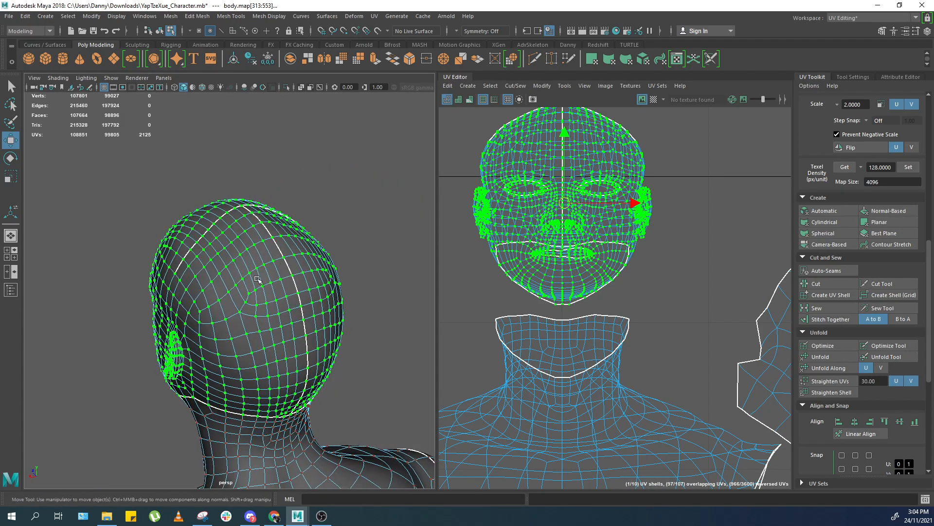
{"action": "left_click", "coordinate": [245, 210]}
{"action": "key", "text": "F11"}
{"action": "left_click", "coordinate": [244, 211]}
{"action": "left_click_drag", "start_coordinate": [296, 403], "coordinate": [274, 394], "text": "alt"}
{"action": "double_click", "coordinate": [274, 393], "text": "shift"}
{"action": "scroll", "coordinate": [587, 207], "scroll_direction": "down", "scroll_amount": 1}
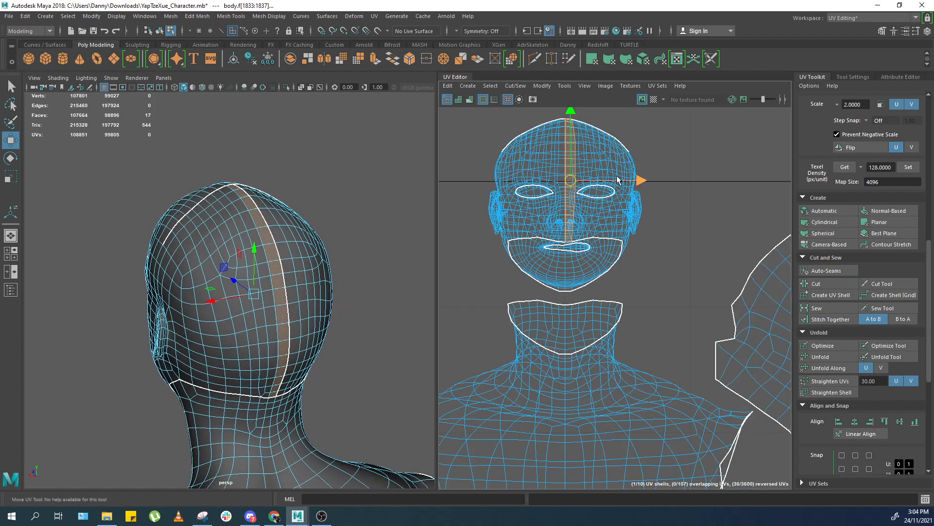
Select the centre edge loop running down the back of the head.
{"action": "left_click_drag", "start_coordinate": [726, 174], "coordinate": [727, 174]}
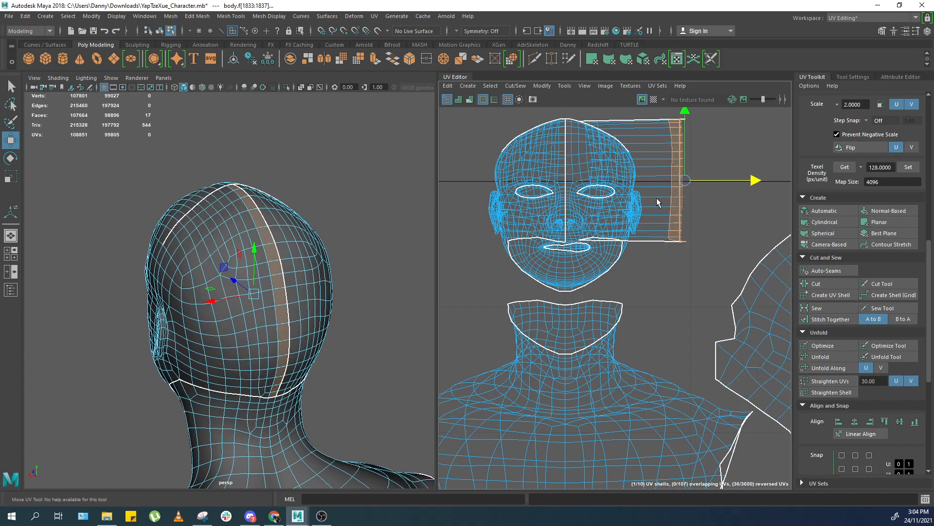
{"action": "key", "text": "1"}
{"action": "right_click_drag", "start_coordinate": [694, 199], "coordinate": [730, 198]}
{"action": "middle_click_drag", "start_coordinate": [722, 140], "coordinate": [708, 169], "text": "alt"}
{"action": "left_click_drag", "start_coordinate": [720, 115], "coordinate": [665, 284]}
{"action": "right_click_drag", "start_coordinate": [665, 236], "coordinate": [589, 233], "text": "shift"}
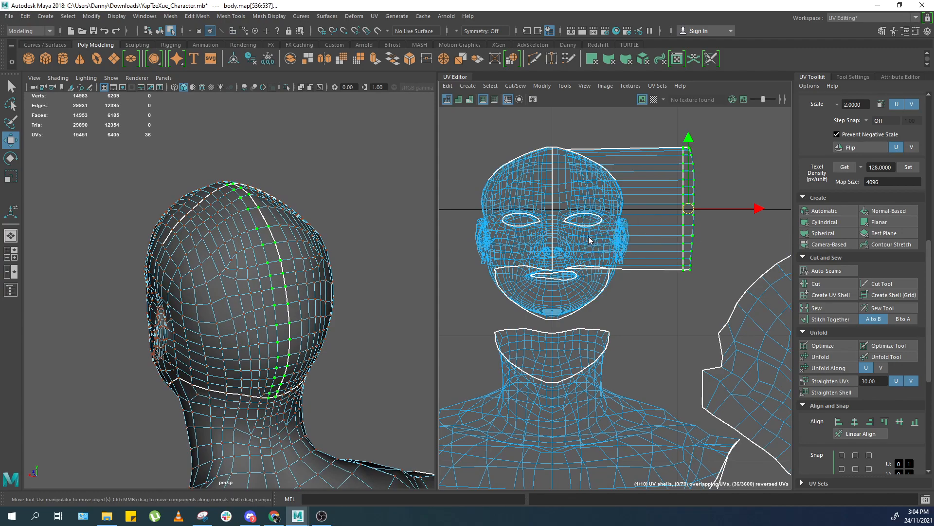
Try cutting the back seam and unfolding one half of the head UV shell.
{"action": "left_click_drag", "start_coordinate": [716, 209], "coordinate": [772, 208]}
{"action": "left_click_drag", "start_coordinate": [643, 138], "coordinate": [563, 281]}
{"action": "key", "text": "g"}
{"action": "scroll", "coordinate": [582, 238], "scroll_direction": "down", "scroll_amount": 3}
{"action": "left_click_drag", "start_coordinate": [565, 162], "coordinate": [501, 282]}
{"action": "key", "text": "g"}
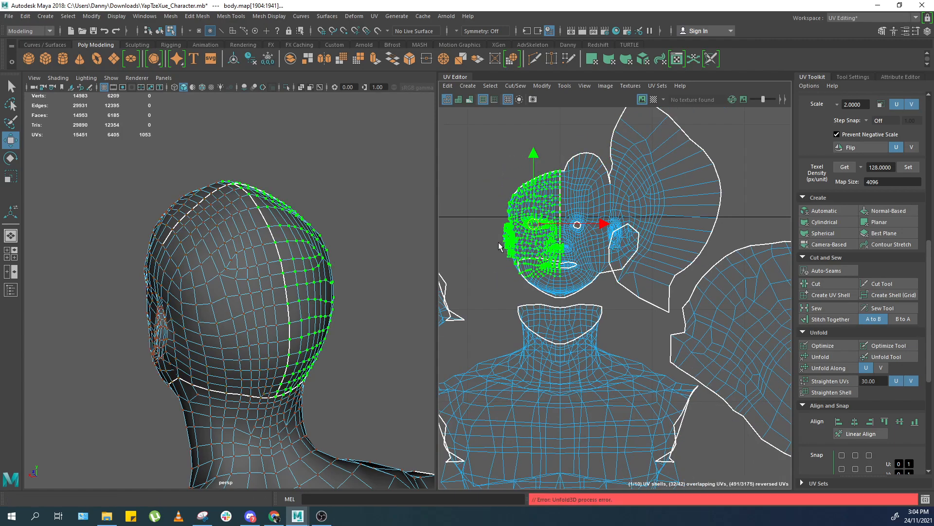
Select the back centre edges of the head from the crown to the neckline.
{"action": "scroll", "coordinate": [530, 250], "scroll_direction": "up", "scroll_amount": 2}
{"action": "left_click_drag", "start_coordinate": [242, 238], "coordinate": [198, 235], "text": "alt"}
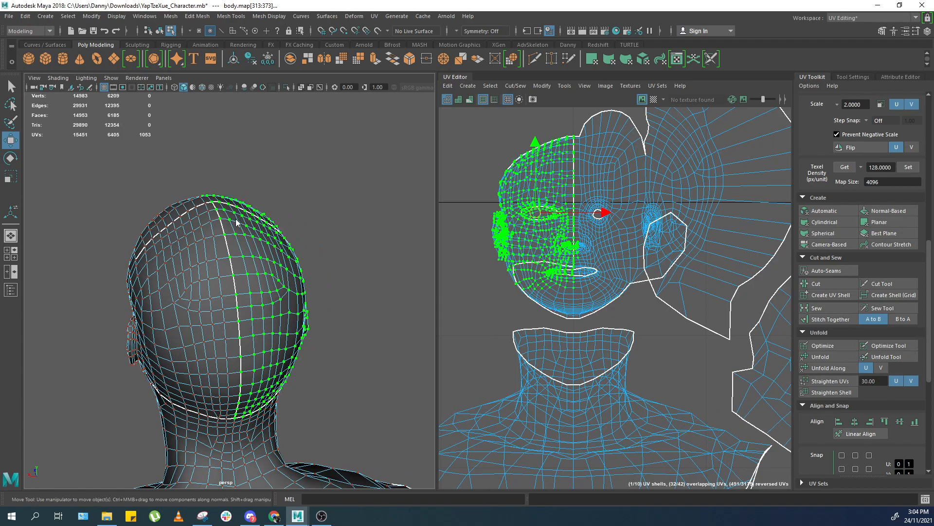
{"action": "key", "text": "F11"}
{"action": "left_click", "coordinate": [220, 205]}
{"action": "left_click_drag", "start_coordinate": [265, 323], "coordinate": [172, 330], "text": "alt"}
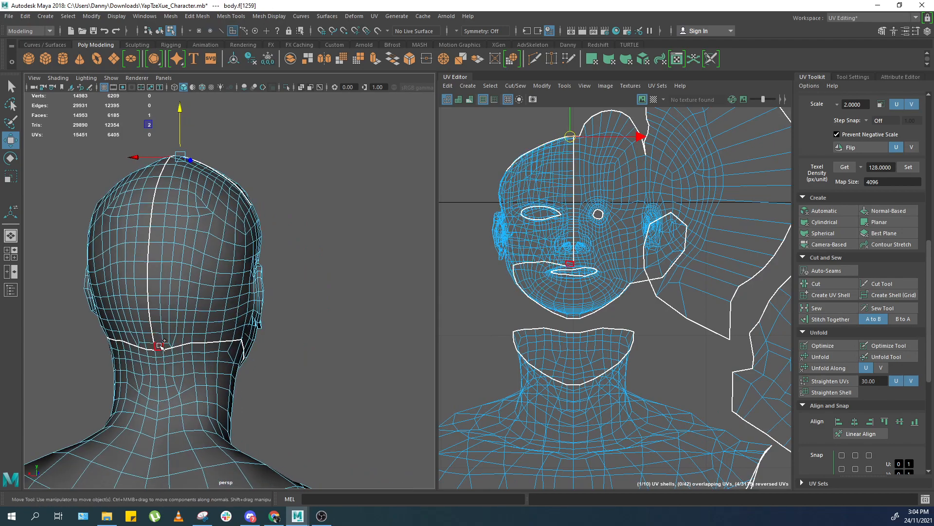
{"action": "double_click", "coordinate": [160, 346], "text": "shift"}
{"action": "key", "text": "ctrl+F12"}
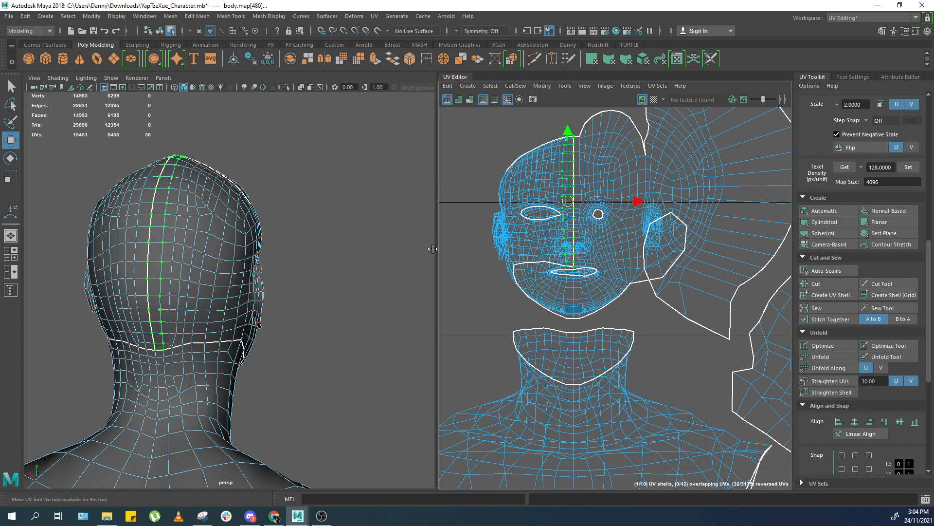
Cut the seam down the back of the head and unfold the head UVs.
{"action": "left_click_drag", "start_coordinate": [432, 249], "coordinate": [360, 248]}
{"action": "scroll", "coordinate": [542, 213], "scroll_direction": "up", "scroll_amount": 2}
{"action": "left_click_drag", "start_coordinate": [577, 180], "coordinate": [457, 180]}
{"action": "middle_click_drag", "start_coordinate": [458, 180], "coordinate": [458, 222], "text": "alt"}
{"action": "left_click_drag", "start_coordinate": [419, 334], "coordinate": [539, 122]}
{"action": "key", "text": "ctrl+u"}
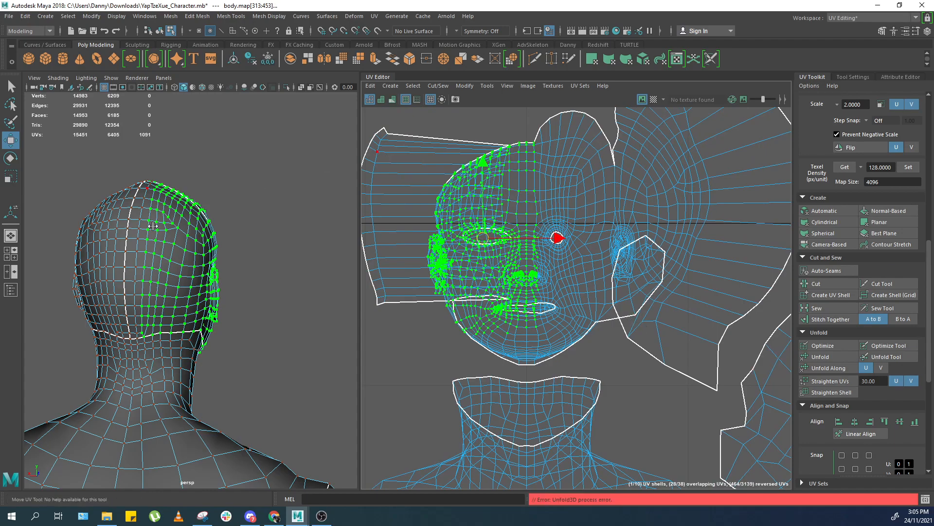
Select one half of the head UV shell and run Unfold on it.
{"action": "left_click_drag", "start_coordinate": [153, 226], "coordinate": [185, 226], "text": "alt"}
{"action": "left_click_drag", "start_coordinate": [268, 135], "coordinate": [165, 347]}
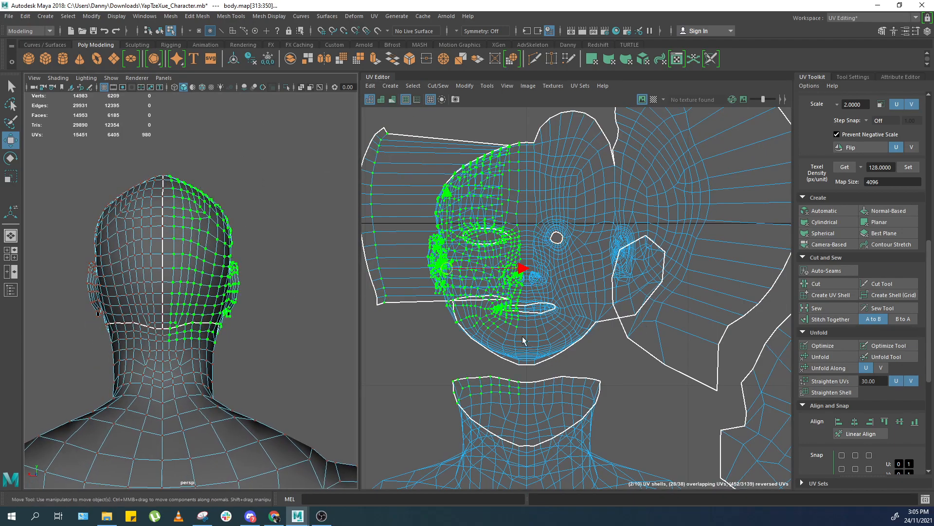
{"action": "left_click_drag", "start_coordinate": [432, 372], "coordinate": [589, 428], "text": "ctrl"}
{"action": "left_click", "coordinate": [822, 357]}
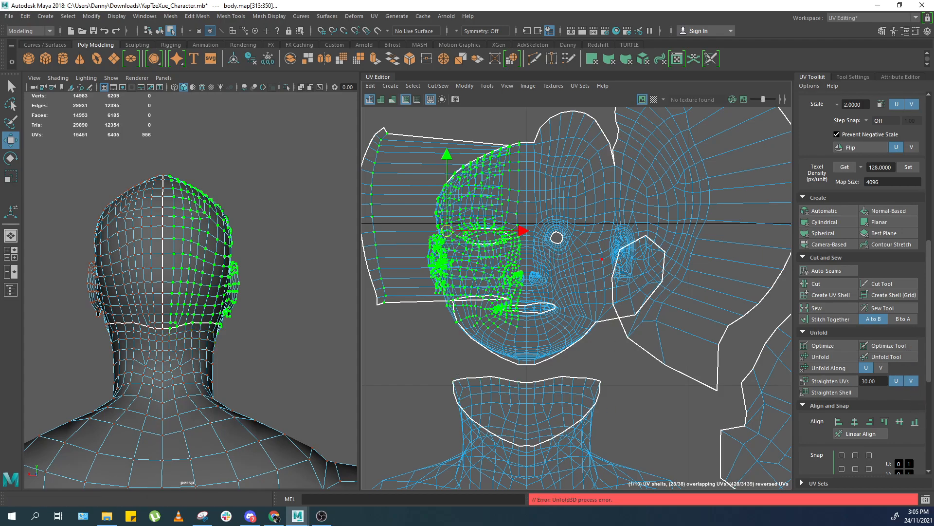
Select the UVs at the top of the head and unfold them.
{"action": "left_click_drag", "start_coordinate": [528, 199], "coordinate": [425, 265]}
{"action": "left_click_drag", "start_coordinate": [525, 116], "coordinate": [528, 157]}
{"action": "key", "text": "g"}
{"action": "key", "text": "g"}
{"action": "middle_click_drag", "start_coordinate": [433, 167], "coordinate": [492, 156], "text": "alt"}
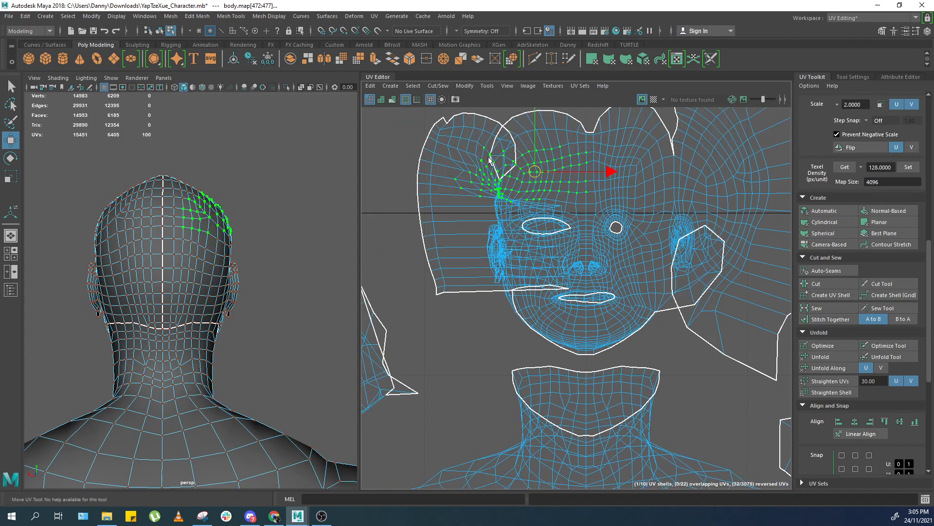
Select the whole head UV shell and unfold it, undoing and redoing the operation.
{"action": "left_click_drag", "start_coordinate": [399, 107], "coordinate": [470, 318]}
{"action": "scroll", "coordinate": [466, 219], "scroll_direction": "down", "scroll_amount": 1}
{"action": "right_click_drag", "start_coordinate": [466, 219], "coordinate": [460, 161], "text": "ctrl"}
{"action": "middle_click_drag", "start_coordinate": [459, 139], "coordinate": [505, 179], "text": "alt"}
{"action": "key", "text": "ctrl+z"}
{"action": "key", "text": "ctrl+y"}
{"action": "middle_click_drag", "start_coordinate": [564, 256], "coordinate": [561, 129]}
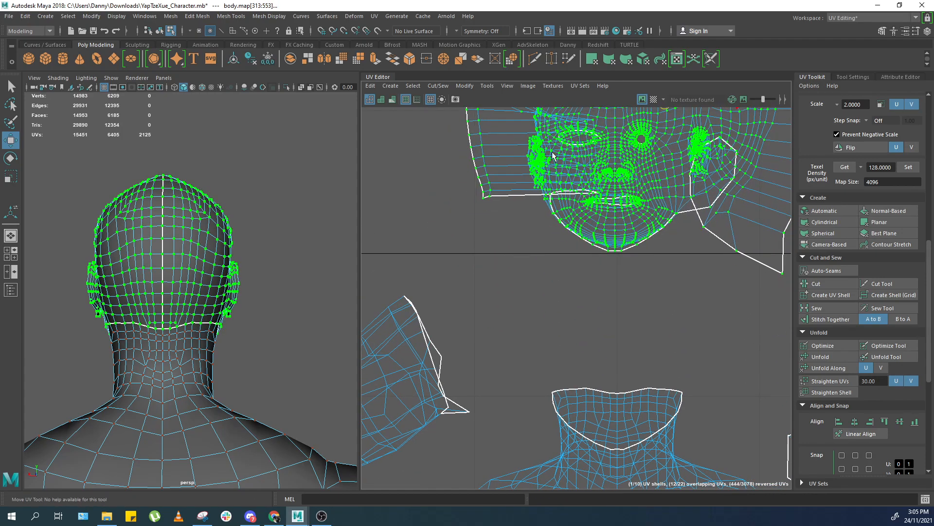
Select the side and mouth regions of the head shell and unfold each in turn.
{"action": "scroll", "coordinate": [561, 160], "scroll_direction": "down", "scroll_amount": 1}
{"action": "middle_click_drag", "start_coordinate": [560, 166], "coordinate": [561, 241], "text": "alt"}
{"action": "left_click_drag", "start_coordinate": [462, 292], "coordinate": [522, 117]}
{"action": "left_click_drag", "start_coordinate": [541, 204], "coordinate": [468, 210]}
{"action": "left_click_drag", "start_coordinate": [497, 303], "coordinate": [603, 196]}
{"action": "right_click_drag", "start_coordinate": [622, 185], "coordinate": [567, 180], "text": "shift"}
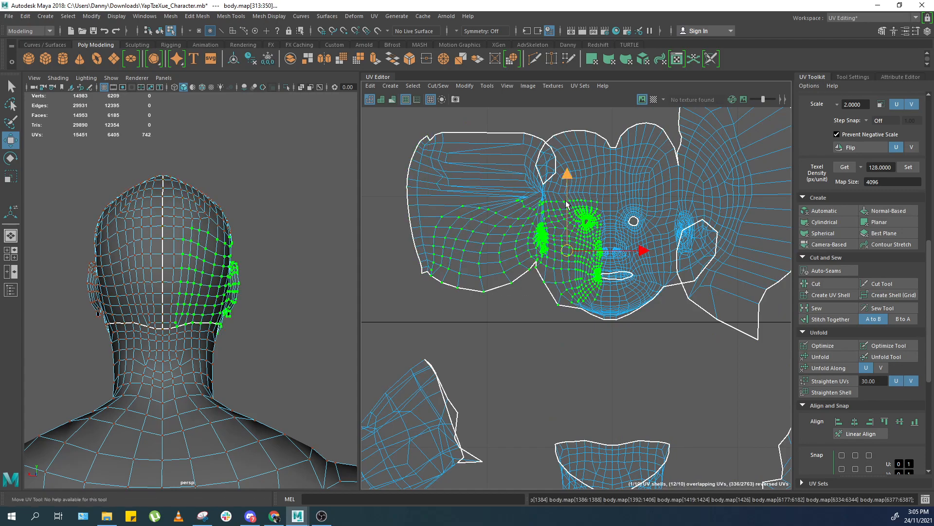
{"action": "left_click_drag", "start_coordinate": [574, 341], "coordinate": [677, 256]}
{"action": "right_click_drag", "start_coordinate": [639, 269], "coordinate": [603, 266], "text": "shift"}
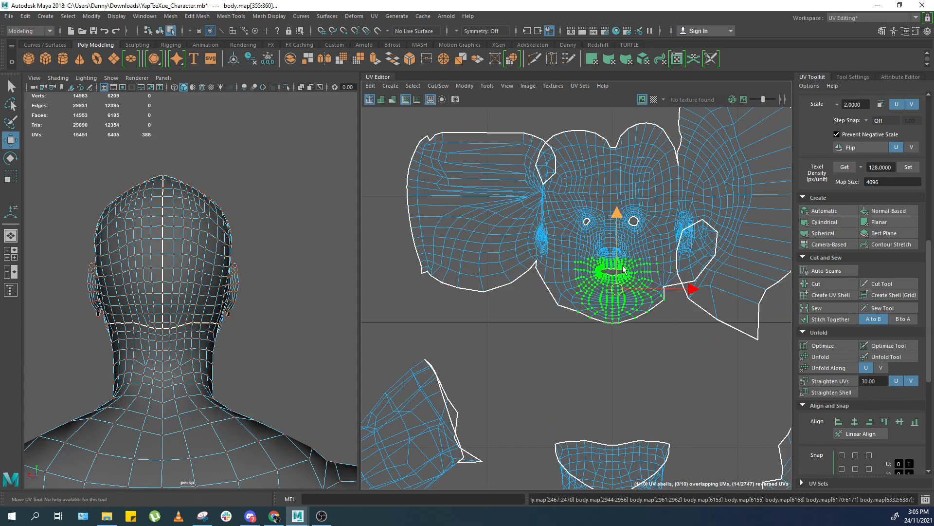
Repeatedly select and unfold regions around the cheeks, ears and back of the head shell.
{"action": "scroll", "coordinate": [616, 263], "scroll_direction": "up", "scroll_amount": 1}
{"action": "middle_click_drag", "start_coordinate": [610, 266], "coordinate": [600, 269], "text": "alt"}
{"action": "left_click_drag", "start_coordinate": [540, 228], "coordinate": [586, 180]}
{"action": "left_click_drag", "start_coordinate": [505, 167], "coordinate": [584, 108]}
{"action": "right_click_drag", "start_coordinate": [576, 142], "coordinate": [528, 140], "text": "shift"}
{"action": "left_click_drag", "start_coordinate": [603, 169], "coordinate": [516, 107]}
{"action": "middle_click_drag", "start_coordinate": [541, 152], "coordinate": [552, 203], "text": "alt"}
{"action": "left_click_drag", "start_coordinate": [522, 233], "coordinate": [568, 166]}
{"action": "right_click_drag", "start_coordinate": [564, 168], "coordinate": [514, 169], "text": "shift"}
{"action": "left_click_drag", "start_coordinate": [505, 153], "coordinate": [602, 227]}
{"action": "right_click_drag", "start_coordinate": [502, 204], "coordinate": [498, 205], "text": "shift"}
{"action": "left_click_drag", "start_coordinate": [437, 249], "coordinate": [581, 134]}
{"action": "right_click_drag", "start_coordinate": [565, 163], "coordinate": [517, 163], "text": "shift"}
{"action": "left_click_drag", "start_coordinate": [468, 304], "coordinate": [545, 241]}
{"action": "right_click_drag", "start_coordinate": [545, 242], "coordinate": [504, 242], "text": "shift"}
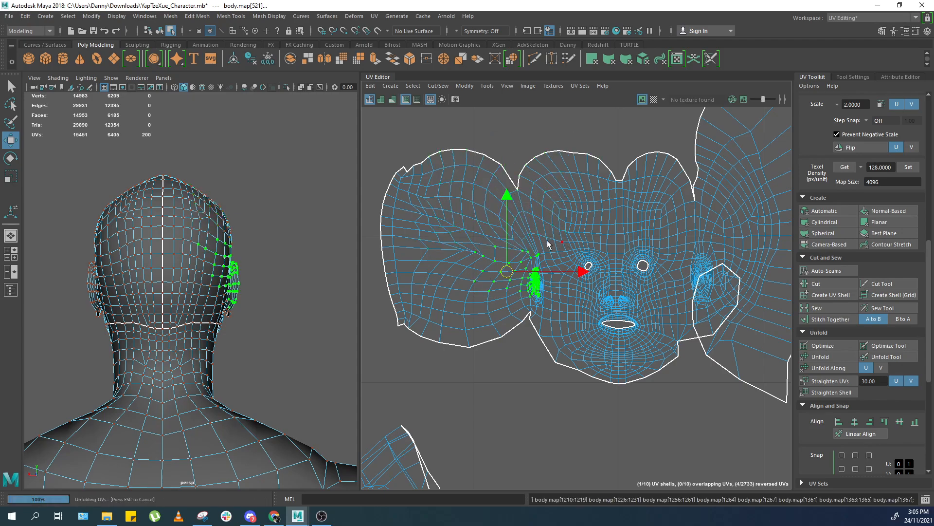
Unfold the right side region, then select and unfold the entire head shell.
{"action": "left_click_drag", "start_coordinate": [681, 348], "coordinate": [772, 238]}
{"action": "right_click_drag", "start_coordinate": [754, 248], "coordinate": [713, 249], "text": "shift"}
{"action": "middle_click_drag", "start_coordinate": [680, 279], "coordinate": [615, 249], "text": "alt"}
{"action": "double_click", "coordinate": [545, 218]}
{"action": "right_click_drag", "start_coordinate": [623, 257], "coordinate": [534, 253], "text": "alt"}
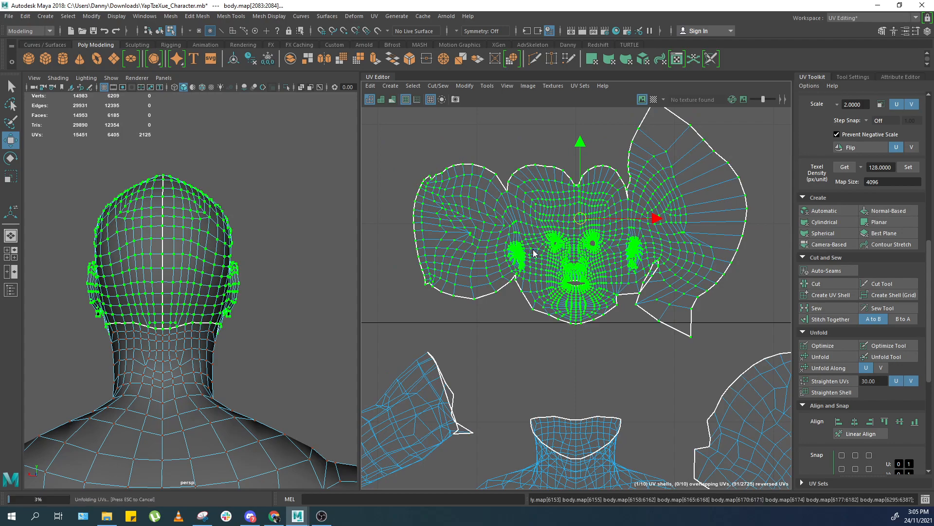
Zoom into the face UVs and select and unfold the area around the nose.
{"action": "scroll", "coordinate": [567, 271], "scroll_direction": "up", "scroll_amount": 2}
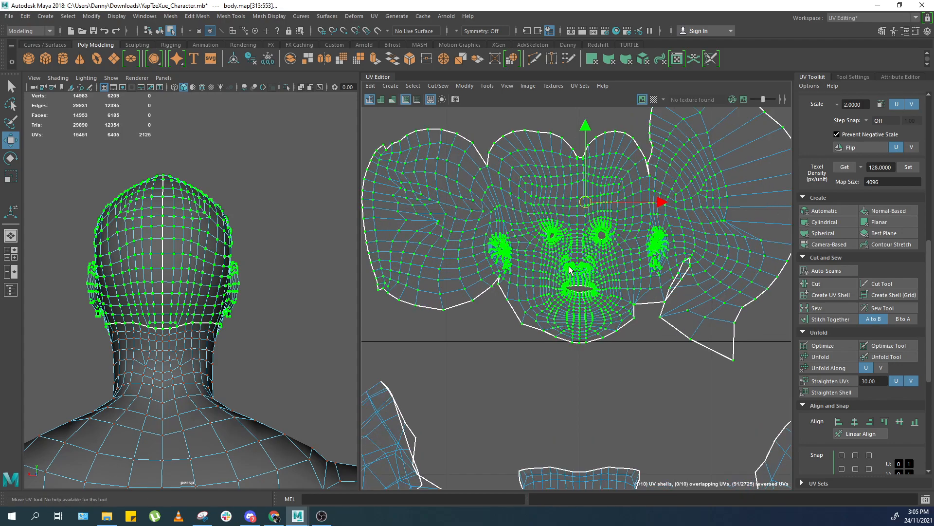
{"action": "scroll", "coordinate": [613, 343], "scroll_direction": "up", "scroll_amount": 2}
{"action": "right_click_drag", "start_coordinate": [625, 310], "coordinate": [670, 310], "text": "ctrl"}
{"action": "middle_click_drag", "start_coordinate": [619, 289], "coordinate": [653, 349], "text": "alt"}
{"action": "scroll", "coordinate": [653, 348], "scroll_direction": "up", "scroll_amount": 4}
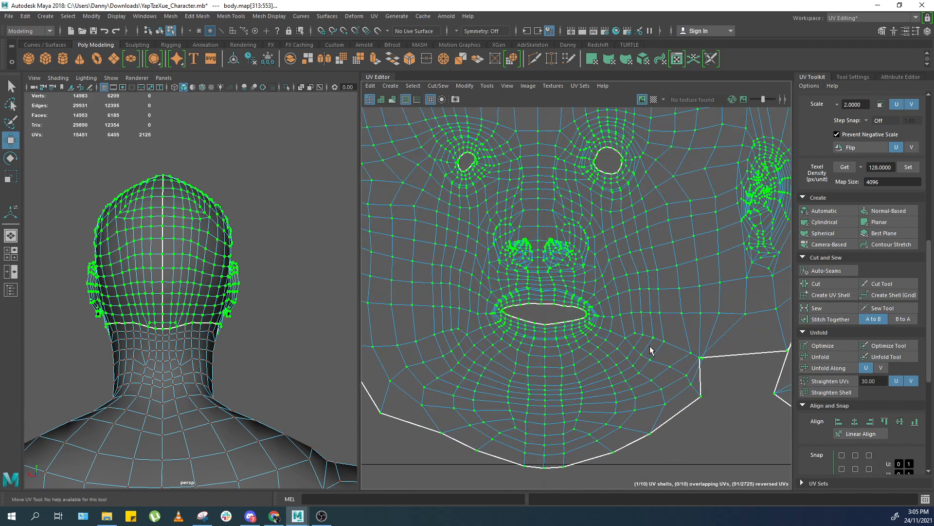
{"action": "left_click", "coordinate": [512, 315]}
{"action": "middle_click_drag", "start_coordinate": [541, 302], "coordinate": [596, 385], "text": "alt"}
{"action": "scroll", "coordinate": [595, 385], "scroll_direction": "up", "scroll_amount": 3}
{"action": "left_click_drag", "start_coordinate": [635, 213], "coordinate": [415, 324]}
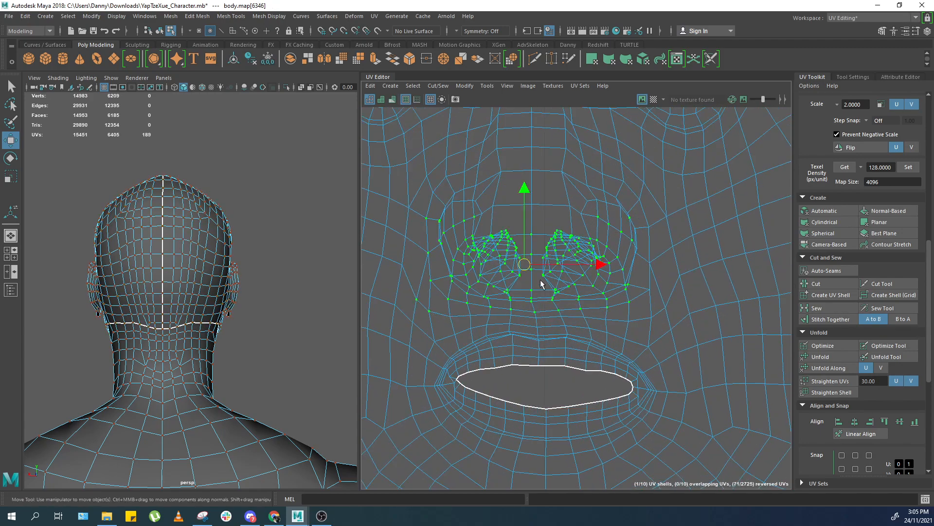
{"action": "right_click_drag", "start_coordinate": [550, 280], "coordinate": [498, 284], "text": "shift"}
{"action": "scroll", "coordinate": [521, 292], "scroll_direction": "down", "scroll_amount": 2}
{"action": "left_click_drag", "start_coordinate": [455, 396], "coordinate": [614, 323]}
{"action": "left_click", "coordinate": [530, 359]}
{"action": "middle_click_drag", "start_coordinate": [626, 149], "coordinate": [624, 307], "text": "alt"}
{"action": "scroll", "coordinate": [624, 306], "scroll_direction": "up", "scroll_amount": 3}
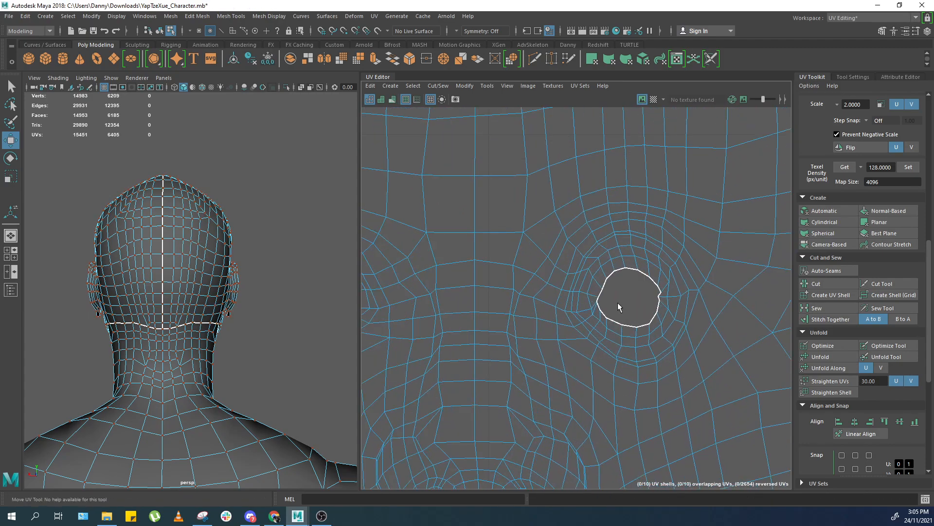
Select and unfold the whole head shell, then select and unfold a region on its right side.
{"action": "scroll", "coordinate": [492, 264], "scroll_direction": "down", "scroll_amount": 2}
{"action": "double_click", "coordinate": [517, 266]}
{"action": "right_click_drag", "start_coordinate": [512, 262], "coordinate": [496, 260], "text": "shift"}
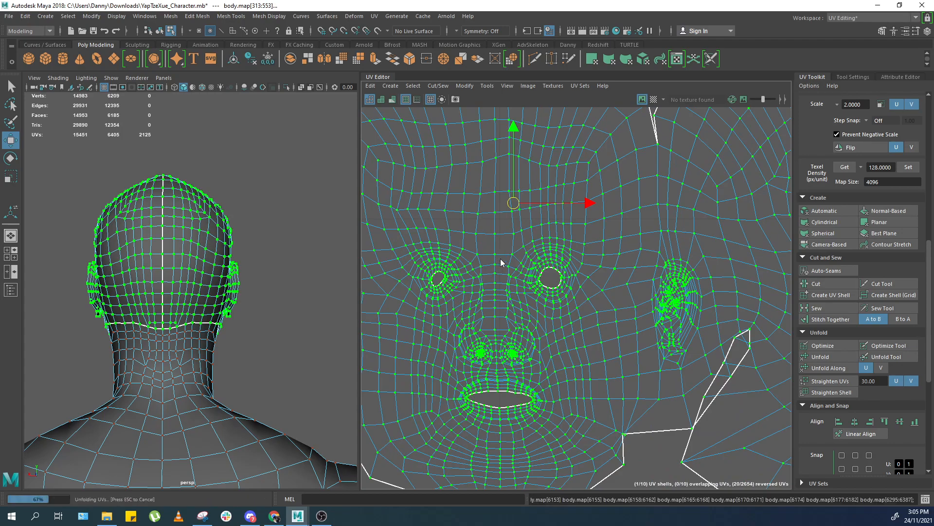
{"action": "left_click_drag", "start_coordinate": [627, 381], "coordinate": [708, 265]}
{"action": "scroll", "coordinate": [700, 280], "scroll_direction": "down", "scroll_amount": 3}
{"action": "middle_click_drag", "start_coordinate": [684, 298], "coordinate": [617, 316], "text": "alt"}
{"action": "left_click_drag", "start_coordinate": [754, 114], "coordinate": [585, 381]}
{"action": "right_click_drag", "start_coordinate": [626, 337], "coordinate": [611, 336], "text": "shift"}
Repeatedly select and unfold regions across the upper and side parts of the head shell.
{"action": "middle_click_drag", "start_coordinate": [462, 277], "coordinate": [540, 270], "text": "alt"}
{"action": "left_click_drag", "start_coordinate": [425, 196], "coordinate": [581, 367]}
{"action": "right_click_drag", "start_coordinate": [531, 325], "coordinate": [511, 323], "text": "shift"}
{"action": "left_click_drag", "start_coordinate": [404, 353], "coordinate": [595, 129]}
{"action": "right_click_drag", "start_coordinate": [557, 181], "coordinate": [543, 182], "text": "shift"}
{"action": "left_click_drag", "start_coordinate": [551, 170], "coordinate": [694, 234]}
{"action": "right_click_drag", "start_coordinate": [670, 231], "coordinate": [645, 230], "text": "shift"}
{"action": "left_click_drag", "start_coordinate": [680, 354], "coordinate": [822, 109]}
{"action": "middle_click_drag", "start_coordinate": [675, 228], "coordinate": [607, 230], "text": "alt"}
{"action": "scroll", "coordinate": [652, 210], "scroll_direction": "down", "scroll_amount": 1}
{"action": "right_click_drag", "start_coordinate": [652, 210], "coordinate": [638, 214], "text": "ctrl"}
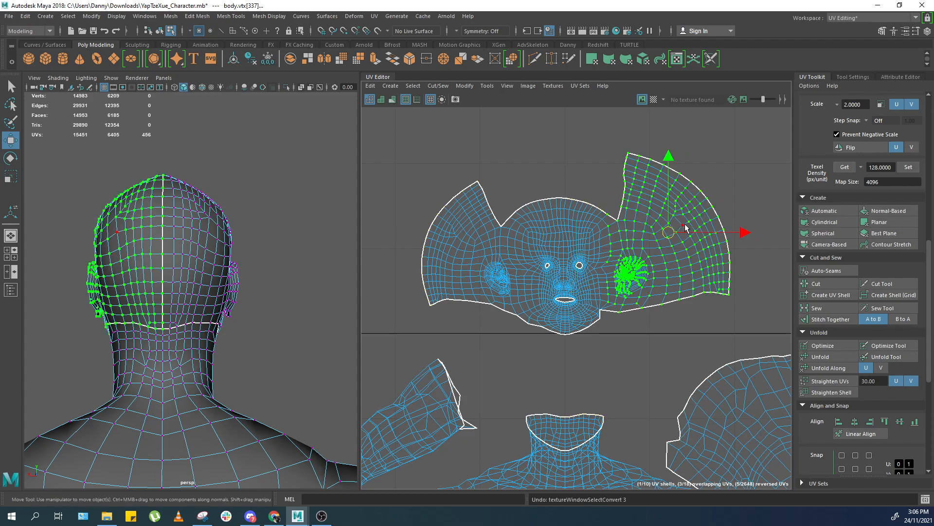
Select the central face and mouth regions of the head shell and unfold them.
{"action": "left_click_drag", "start_coordinate": [462, 370], "coordinate": [652, 265]}
{"action": "mouse_move", "coordinate": [653, 265]}
{"action": "right_mouse_down", "text": "shift"}
{"action": "mouse_move", "coordinate": [597, 268]}
{"action": "mouse_move", "coordinate": [611, 278]}
{"action": "right_mouse_up", "text": "shift"}
{"action": "left_click_drag", "start_coordinate": [507, 350], "coordinate": [602, 291]}
{"action": "left_click_drag", "start_coordinate": [452, 362], "coordinate": [661, 253]}
{"action": "right_click_drag", "start_coordinate": [661, 253], "coordinate": [619, 268], "text": "shift"}
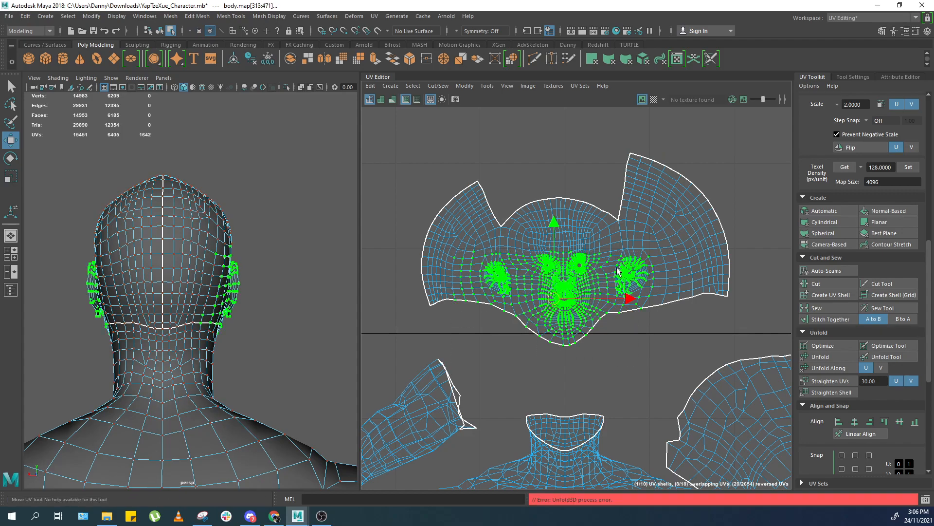
{"action": "left_click_drag", "start_coordinate": [513, 364], "coordinate": [658, 273]}
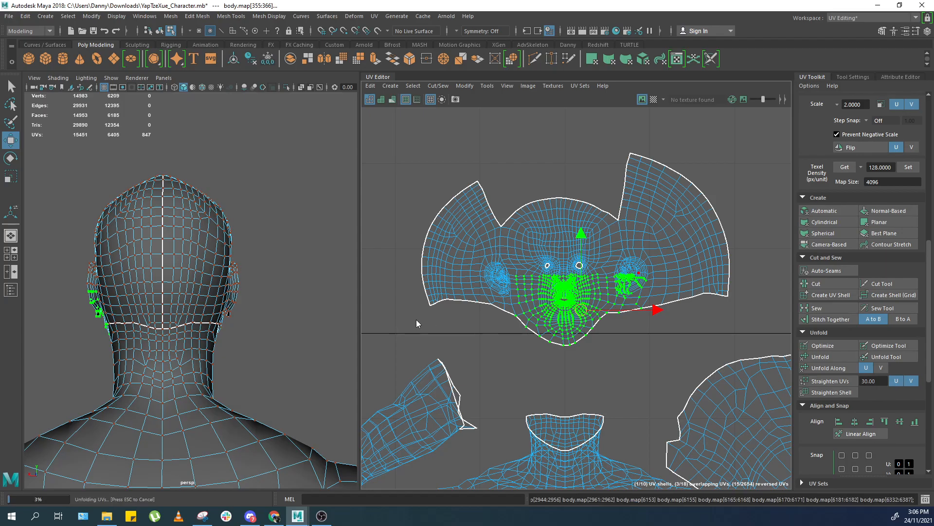
Select the whole head shell and apply Unfold with the Unfold3D method from the Unfold UVs options.
{"action": "left_click_drag", "start_coordinate": [171, 344], "coordinate": [314, 309], "text": "alt"}
{"action": "left_click_drag", "start_coordinate": [307, 321], "coordinate": [199, 343], "text": "alt"}
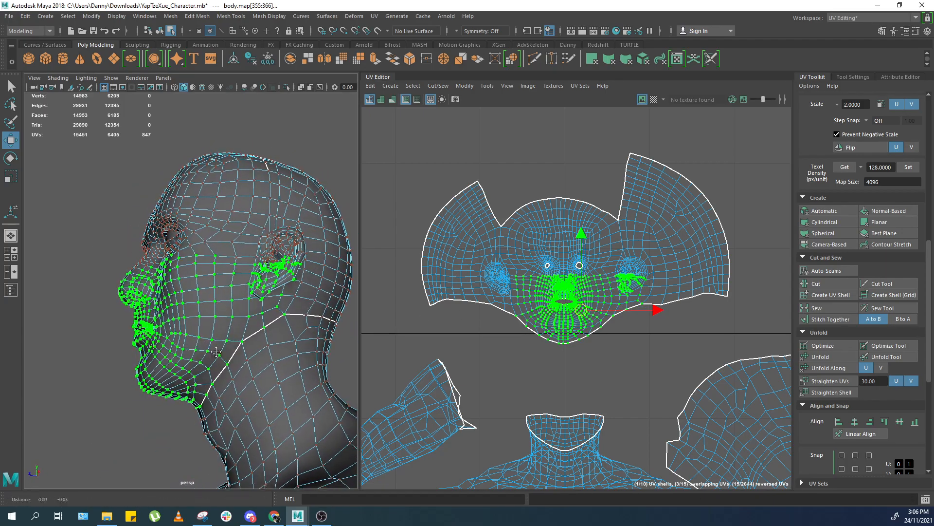
{"action": "middle_click_drag", "start_coordinate": [198, 342], "coordinate": [194, 307], "text": "alt"}
{"action": "right_click_drag", "start_coordinate": [195, 307], "coordinate": [234, 312], "text": "alt"}
{"action": "left_click_drag", "start_coordinate": [214, 317], "coordinate": [304, 287], "text": "alt"}
{"action": "left_click", "coordinate": [501, 329]}
{"action": "scroll", "coordinate": [563, 363], "scroll_direction": "up", "scroll_amount": 8}
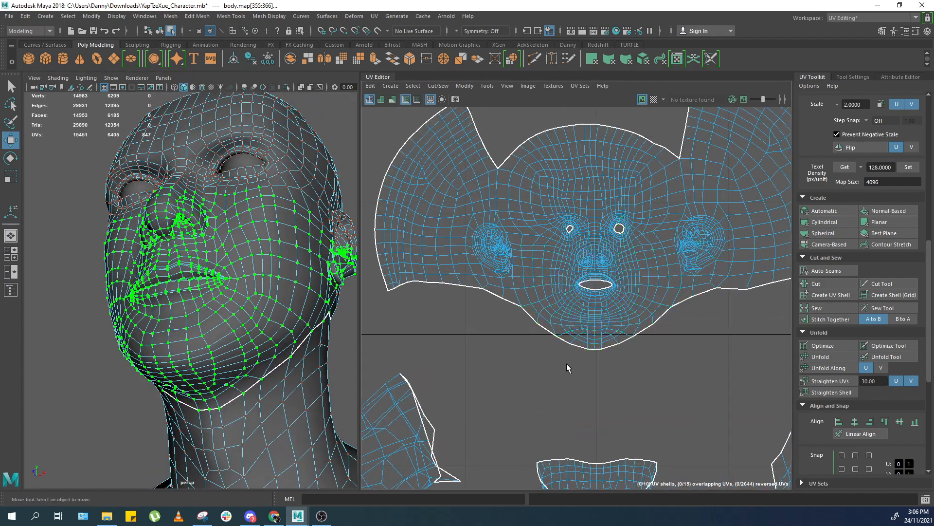
{"action": "double_click", "coordinate": [538, 281]}
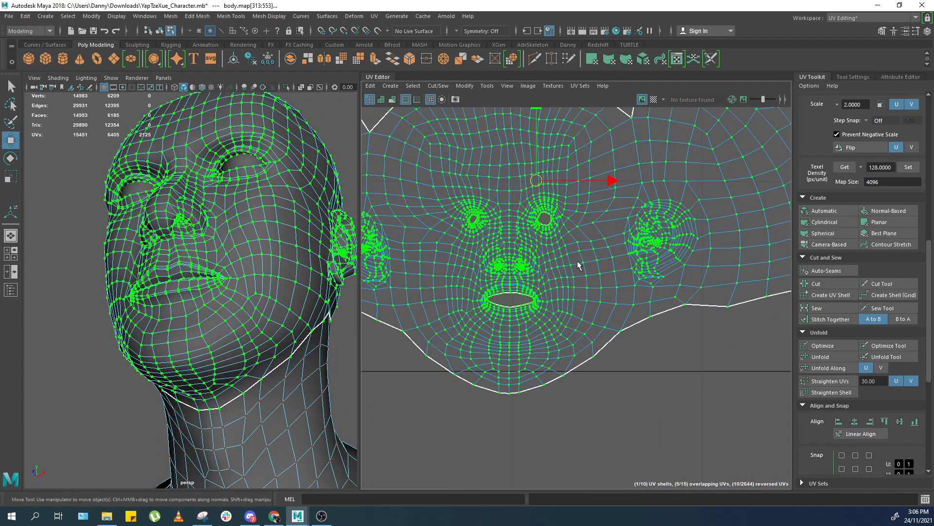
{"action": "right_click_drag", "start_coordinate": [680, 243], "coordinate": [626, 246], "text": "shift"}
{"action": "left_click", "coordinate": [593, 244]}
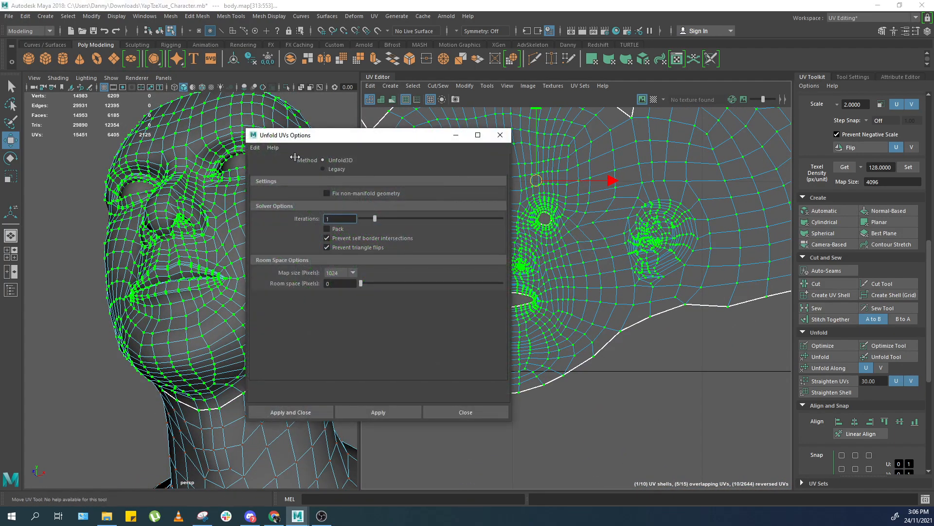
{"action": "left_click", "coordinate": [254, 147]}
{"action": "left_click", "coordinate": [265, 167]}
{"action": "left_click", "coordinate": [307, 411]}
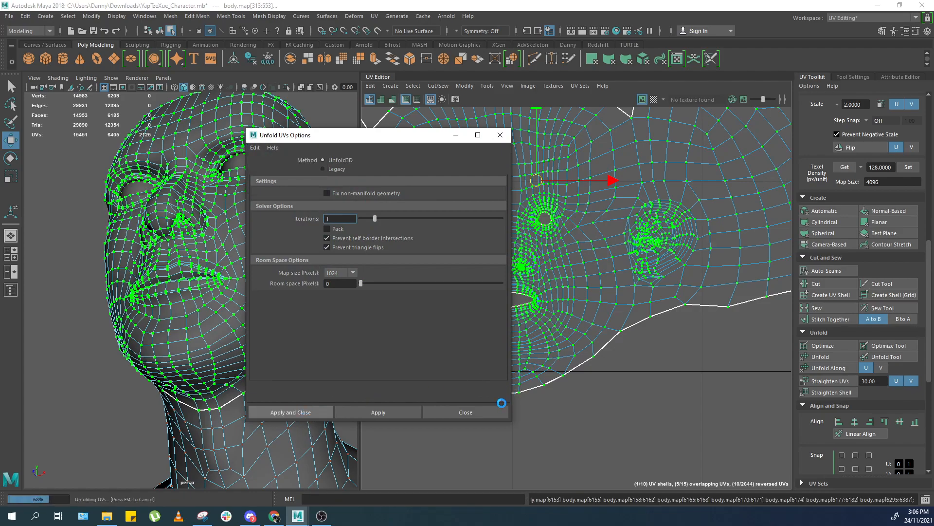
Return to object mode, select the body mesh, freeze its transformations and export the selection.
{"action": "left_click", "coordinate": [493, 416]}
{"action": "left_click", "coordinate": [522, 416]}
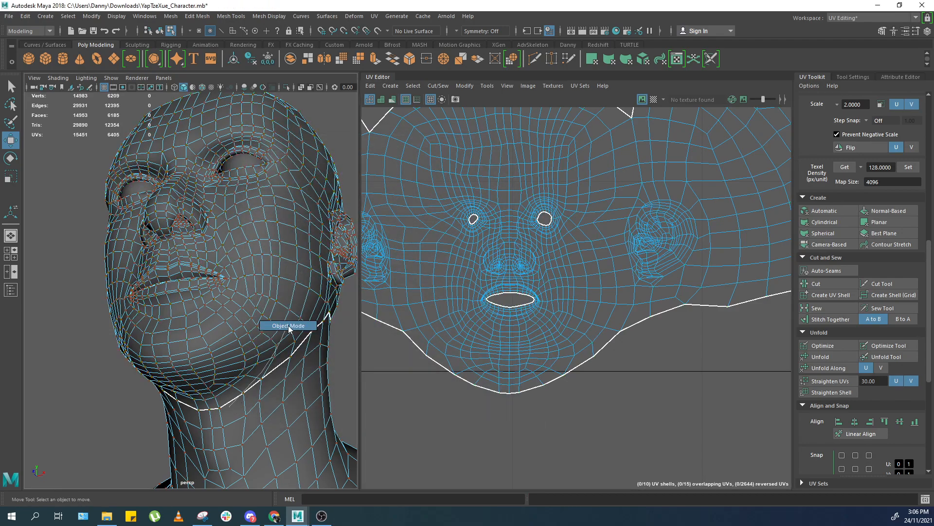
{"action": "key", "text": "F8"}
{"action": "scroll", "coordinate": [275, 321], "scroll_direction": "down", "scroll_amount": 4}
{"action": "scroll", "coordinate": [275, 320], "scroll_direction": "down", "scroll_amount": 3}
{"action": "left_click", "coordinate": [256, 236]}
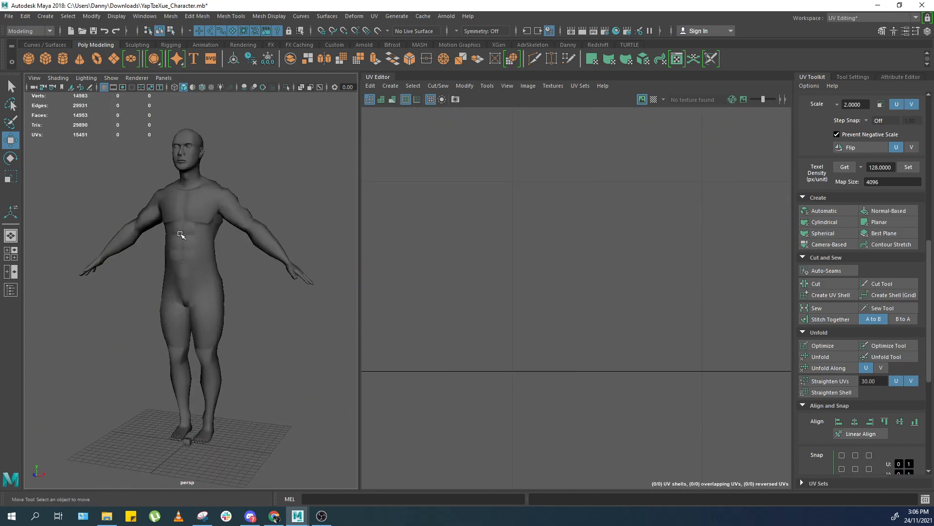
{"action": "left_click", "coordinate": [192, 232]}
{"action": "left_click", "coordinate": [281, 188]}
{"action": "left_click", "coordinate": [193, 204]}
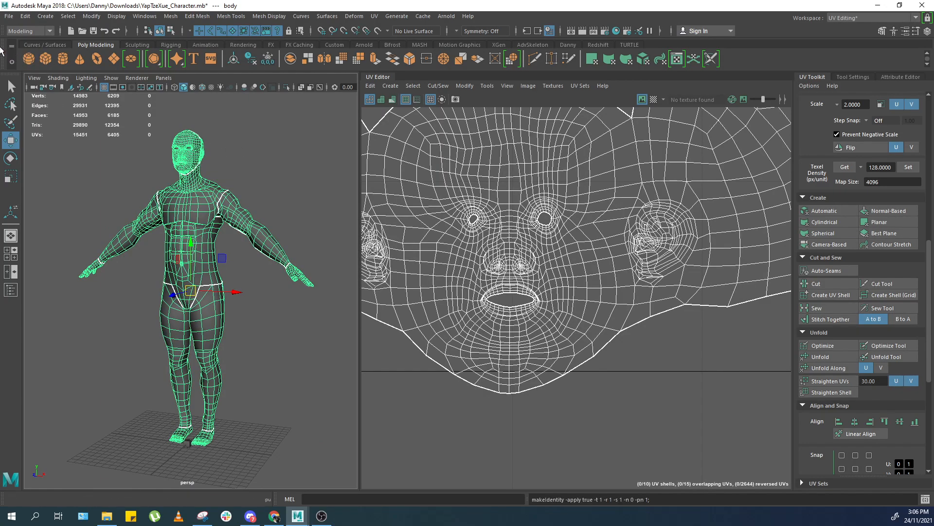
{"action": "left_click", "coordinate": [9, 16]}
{"action": "left_click", "coordinate": [61, 144]}
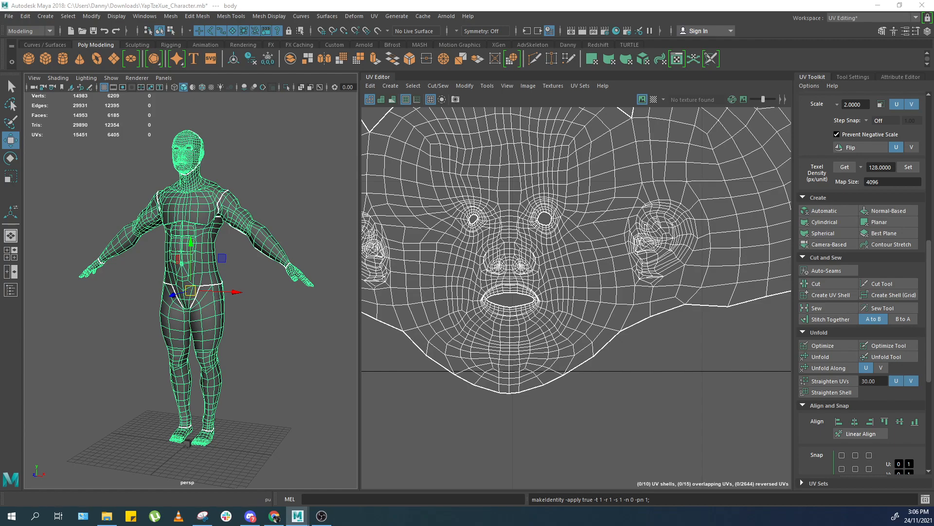
Delete all remaining objects from the scene.
{"action": "left_click_drag", "start_coordinate": [319, 319], "coordinate": [126, 384]}
{"action": "key", "text": "Delete"}
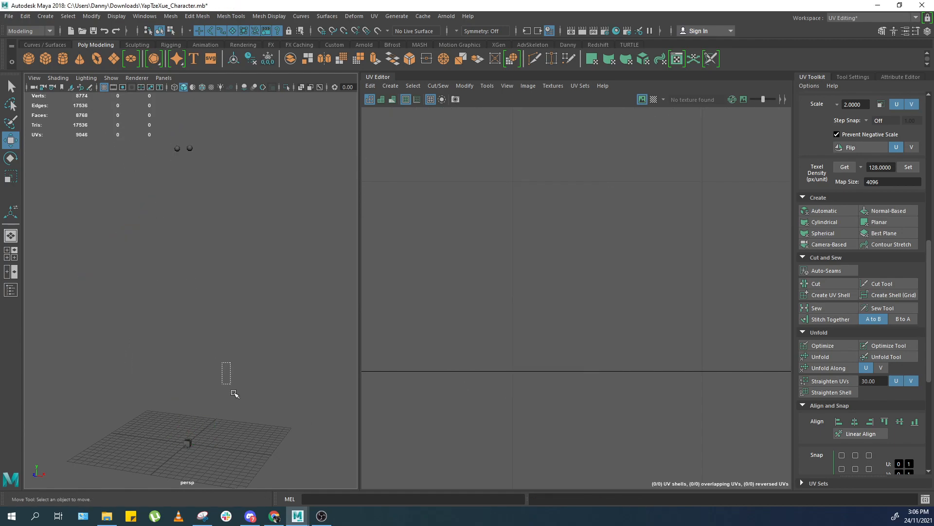
{"action": "left_click_drag", "start_coordinate": [284, 318], "coordinate": [42, 488]}
{"action": "key", "text": "Delete"}
Import the exported body file back into the scene.
{"action": "left_click", "coordinate": [8, 16]}
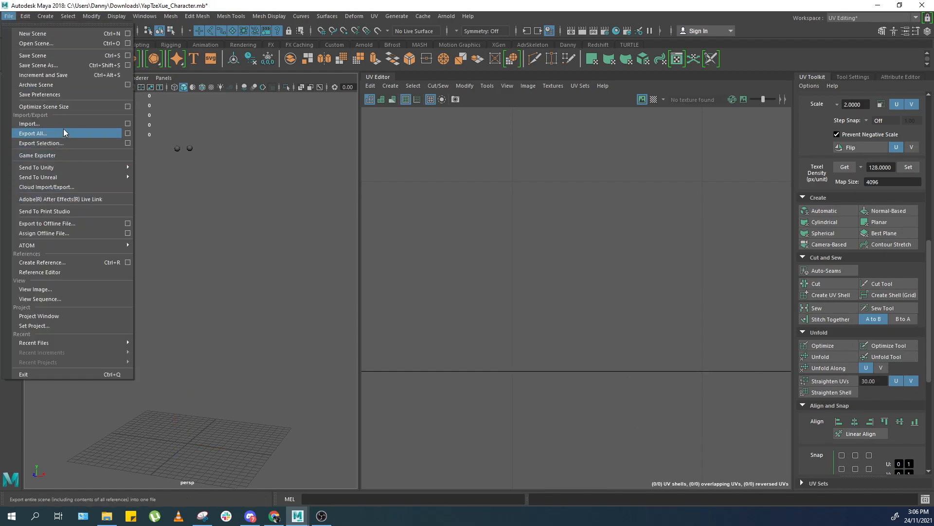
{"action": "left_click", "coordinate": [74, 122]}
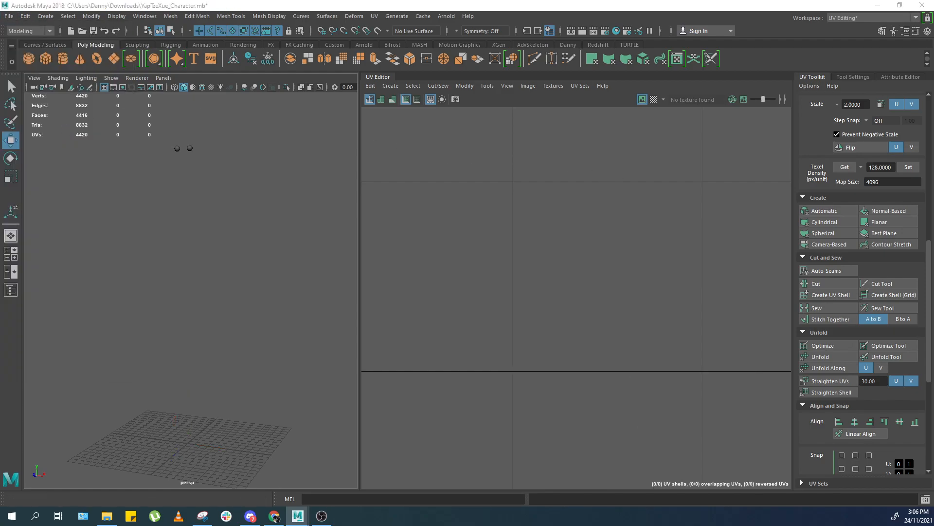
{"action": "left_click", "coordinate": [468, 269]}
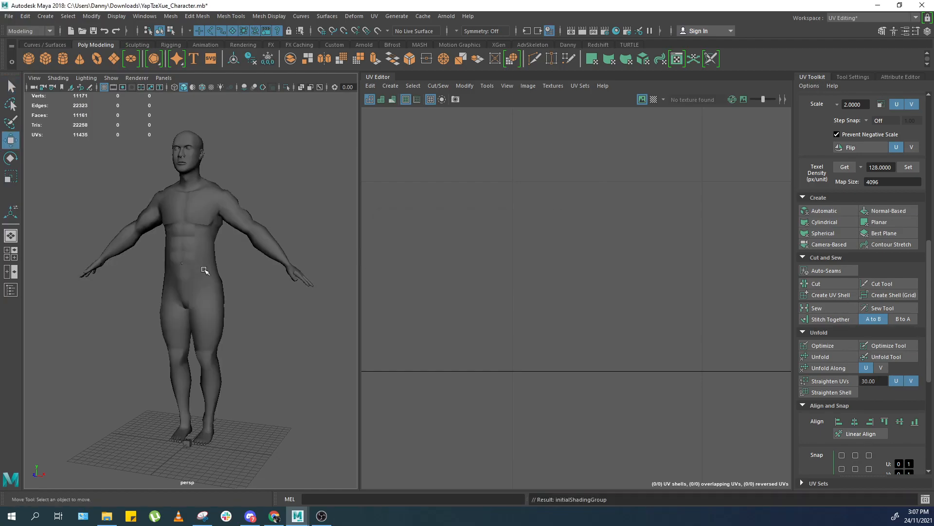
Inspect the imported mesh's face, mouth and neck in smooth preview.
{"action": "key", "text": "w"}
{"action": "right_click_drag", "start_coordinate": [186, 268], "coordinate": [269, 233], "text": "shift"}
{"action": "left_click", "coordinate": [295, 213]}
{"action": "left_click_drag", "start_coordinate": [296, 213], "coordinate": [266, 239]}
{"action": "middle_click_drag", "start_coordinate": [217, 146], "coordinate": [236, 287], "text": "alt"}
{"action": "right_click_drag", "start_coordinate": [236, 287], "coordinate": [263, 260], "text": "alt"}
{"action": "key", "text": "3"}
{"action": "middle_click_drag", "start_coordinate": [266, 260], "coordinate": [176, 220], "text": "alt"}
{"action": "right_click_drag", "start_coordinate": [267, 255], "coordinate": [236, 256]}
{"action": "left_click_drag", "start_coordinate": [243, 256], "coordinate": [268, 251], "text": "alt"}
{"action": "right_click_drag", "start_coordinate": [268, 250], "coordinate": [275, 257], "text": "alt"}
{"action": "left_click_drag", "start_coordinate": [275, 257], "coordinate": [200, 263], "text": "alt"}
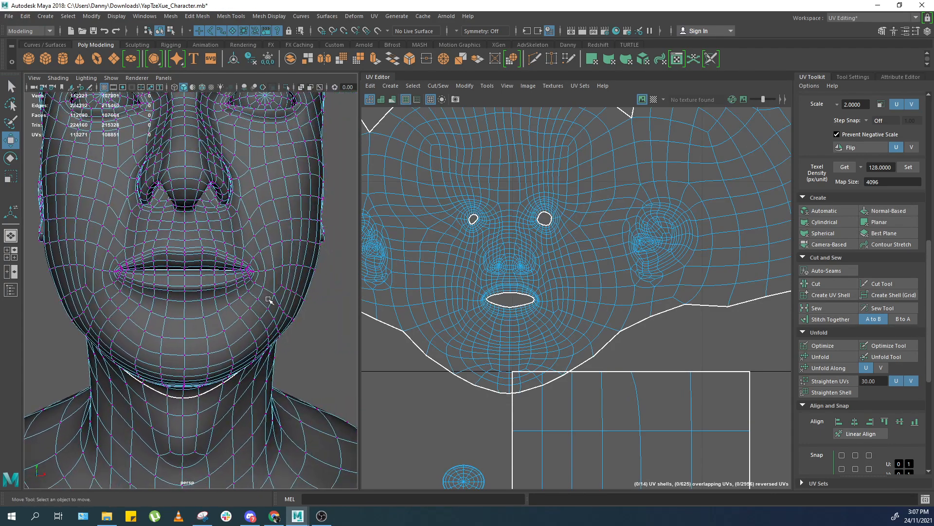
{"action": "right_click_drag", "start_coordinate": [200, 263], "coordinate": [255, 308], "text": "alt"}
{"action": "scroll", "coordinate": [252, 306], "scroll_direction": "down", "scroll_amount": 4}
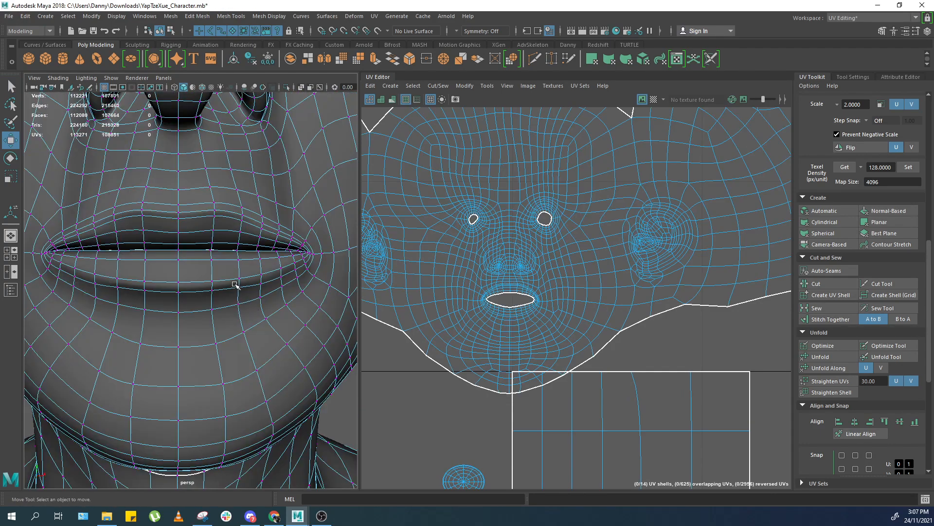
{"action": "middle_click_drag", "start_coordinate": [218, 239], "coordinate": [224, 303], "text": "alt"}
{"action": "left_click_drag", "start_coordinate": [223, 303], "coordinate": [217, 192], "text": "alt"}
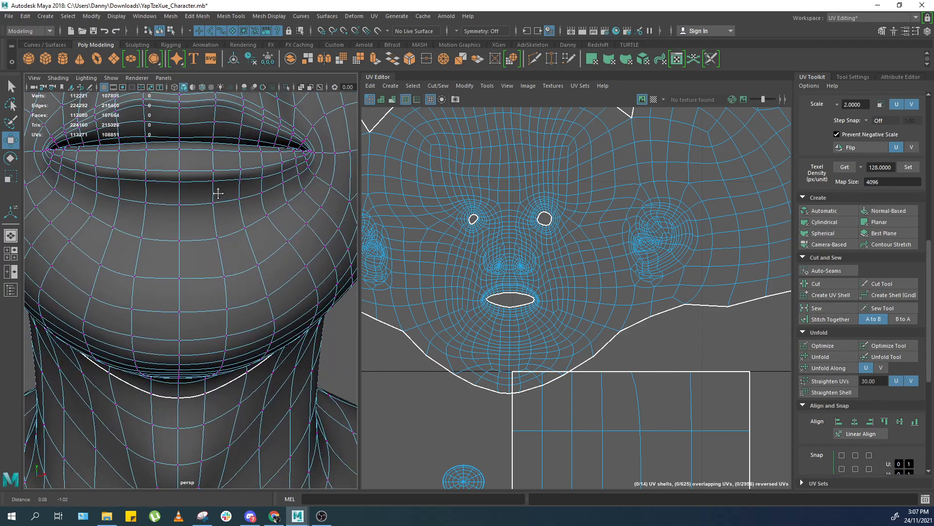
{"action": "right_click_drag", "start_coordinate": [217, 191], "coordinate": [218, 216], "text": "alt"}
{"action": "left_click_drag", "start_coordinate": [217, 217], "coordinate": [217, 261], "text": "alt"}
{"action": "right_click_drag", "start_coordinate": [217, 261], "coordinate": [136, 253], "text": "alt"}
{"action": "left_click_drag", "start_coordinate": [136, 253], "coordinate": [79, 281], "text": "alt"}
{"action": "right_click_drag", "start_coordinate": [80, 282], "coordinate": [160, 311], "text": "alt"}
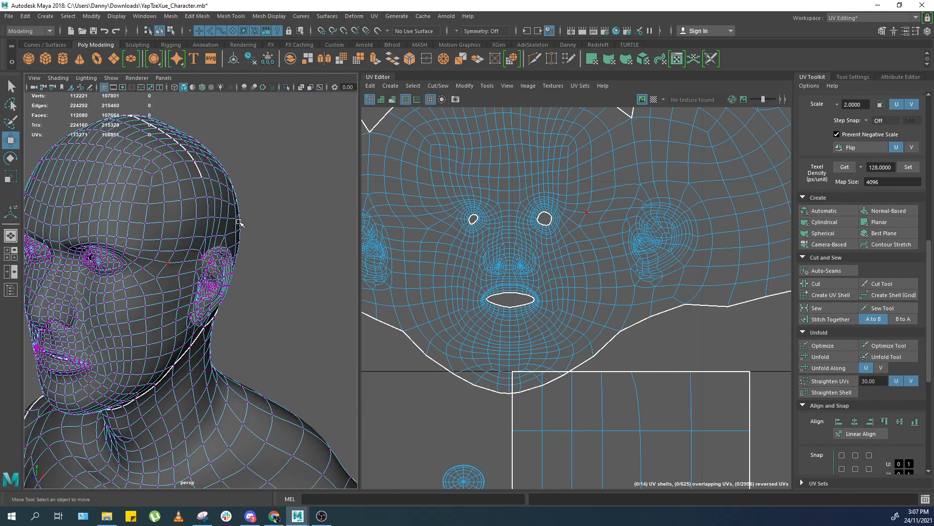
Select the head UV shell and unfold it.
{"action": "right_click_drag", "start_coordinate": [238, 227], "coordinate": [275, 197]}
{"action": "right_click_drag", "start_coordinate": [677, 204], "coordinate": [703, 205]}
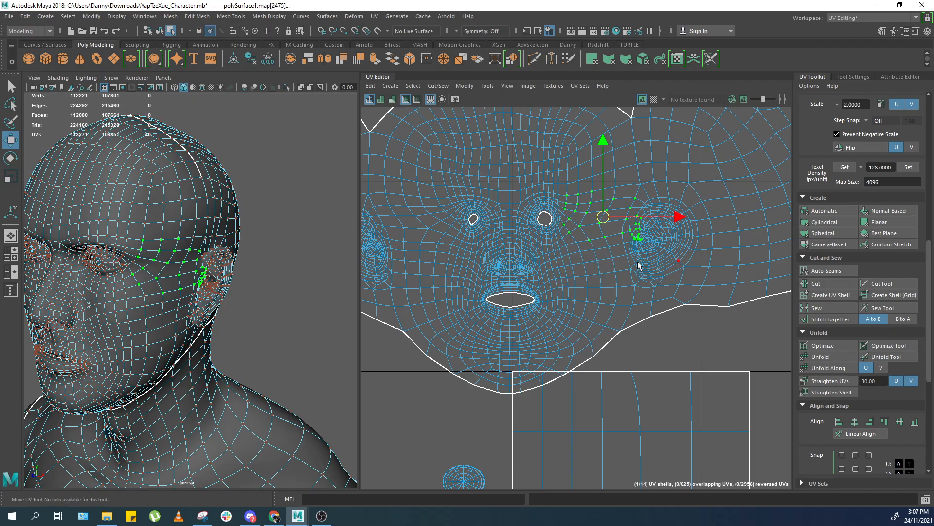
{"action": "double_click", "coordinate": [656, 265]}
{"action": "scroll", "coordinate": [691, 246], "scroll_direction": "down", "scroll_amount": 2}
{"action": "right_click_drag", "start_coordinate": [584, 247], "coordinate": [526, 248], "text": "shift"}
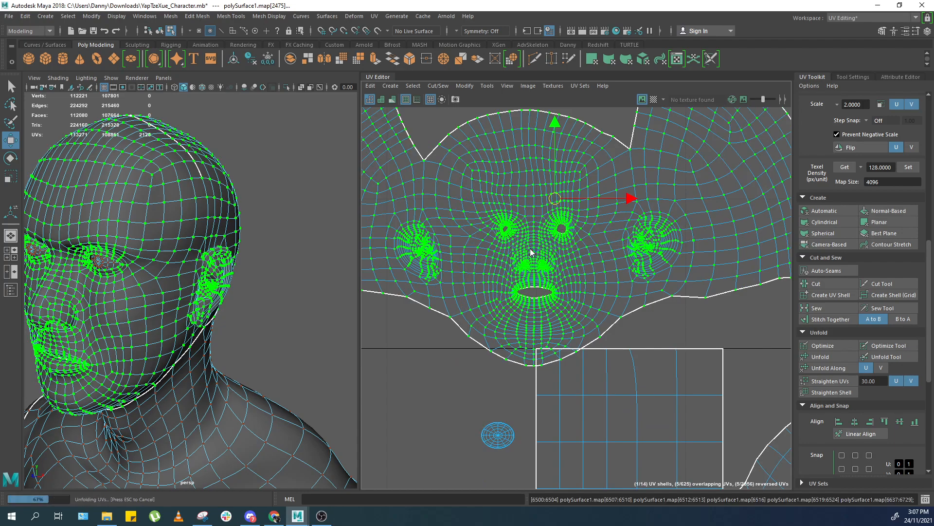
Locate the stray square UV shell and frame its small cube object near the feet.
{"action": "scroll", "coordinate": [545, 273], "scroll_direction": "down", "scroll_amount": 2}
{"action": "left_click", "coordinate": [477, 332]}
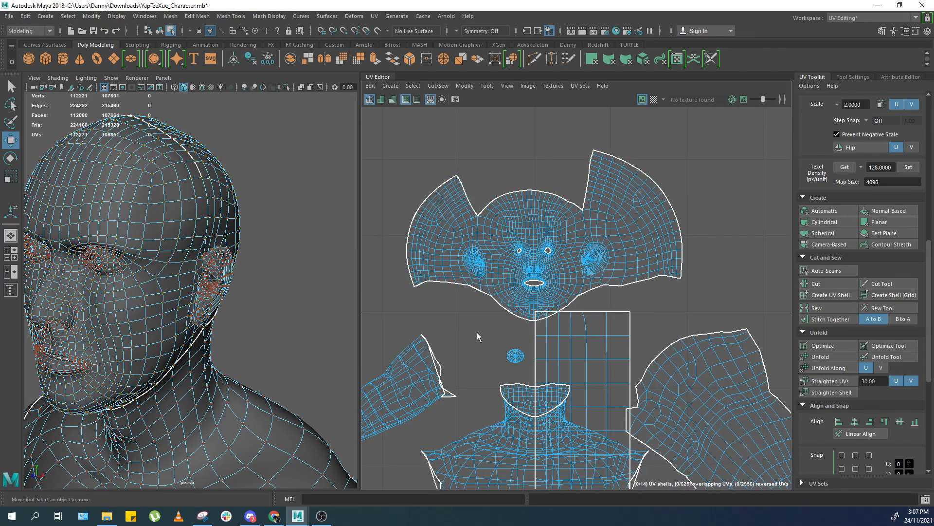
{"action": "scroll", "coordinate": [477, 332], "scroll_direction": "down", "scroll_amount": 1}
{"action": "middle_click_drag", "start_coordinate": [476, 332], "coordinate": [490, 304], "text": "alt"}
{"action": "scroll", "coordinate": [296, 248], "scroll_direction": "down", "scroll_amount": 5}
{"action": "scroll", "coordinate": [502, 188], "scroll_direction": "down", "scroll_amount": 3}
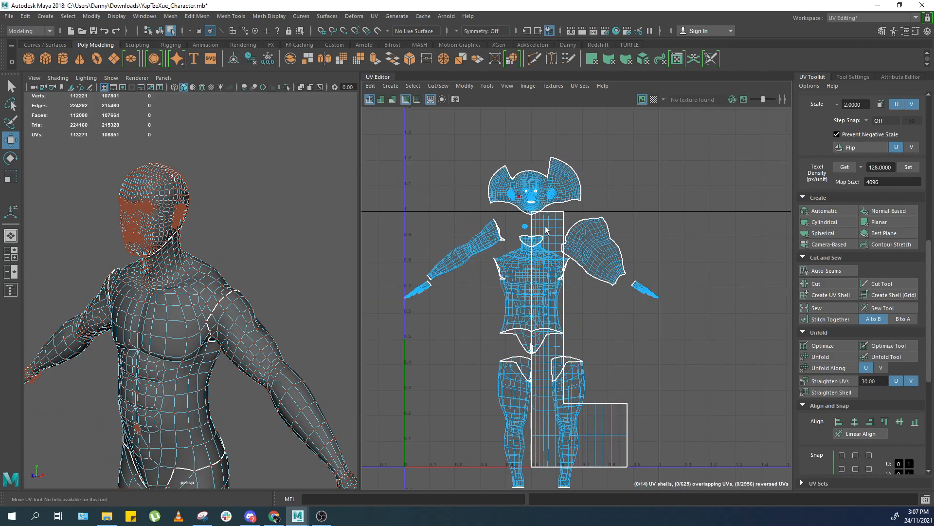
{"action": "double_click", "coordinate": [546, 193]}
{"action": "left_click_drag", "start_coordinate": [191, 360], "coordinate": [173, 328], "text": "alt"}
{"action": "key", "text": "f"}
{"action": "scroll", "coordinate": [194, 232], "scroll_direction": "down", "scroll_amount": 8}
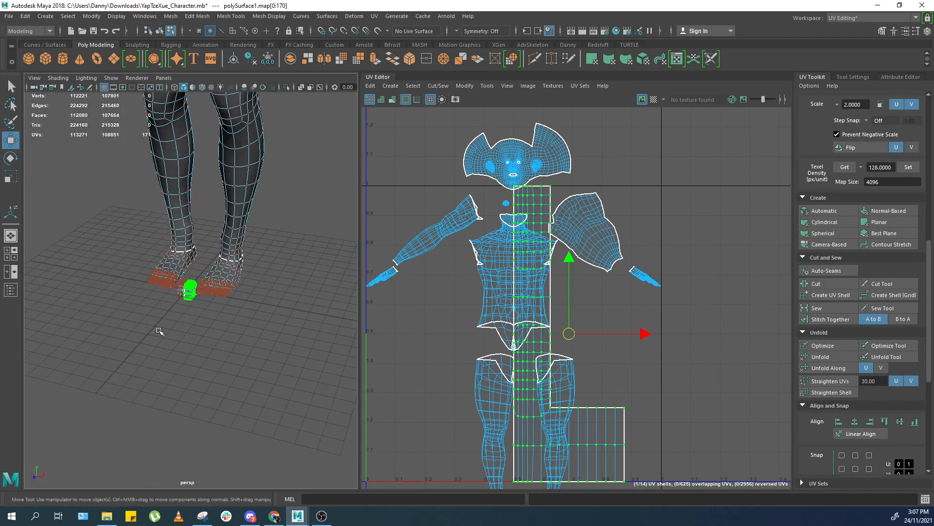
{"action": "key", "text": "F8"}
{"action": "scroll", "coordinate": [183, 310], "scroll_direction": "up", "scroll_amount": 4}
{"action": "key", "text": "Delete"}
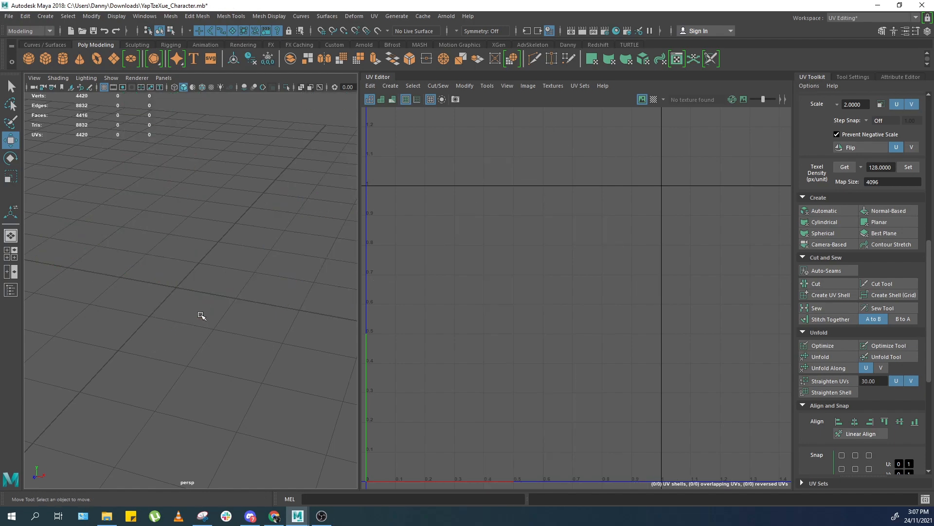
{"action": "key", "text": "ctrl+z"}
Delete the faces of the stray cube beside the feet.
{"action": "key", "text": "F11"}
{"action": "double_click", "coordinate": [183, 315]}
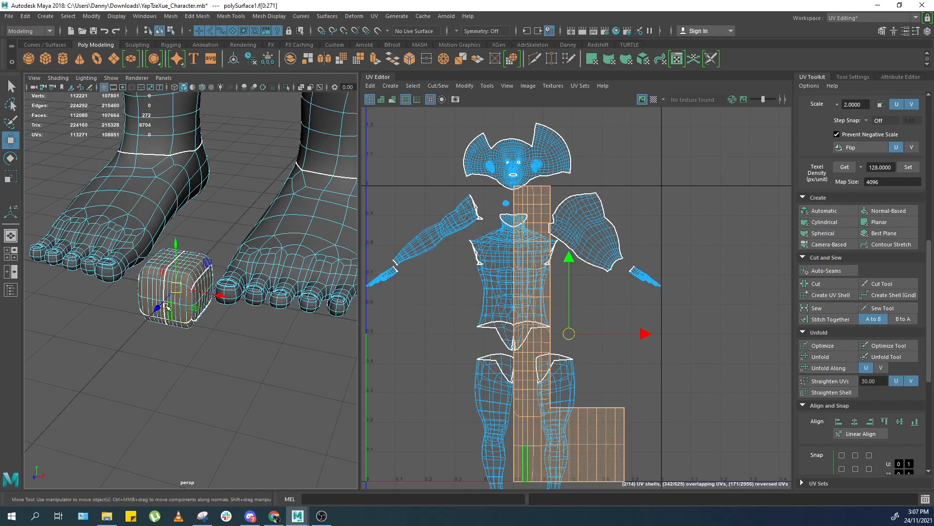
{"action": "key", "text": "Delete"}
Start a new scene without saving the current changes.
{"action": "right_click_drag", "start_coordinate": [160, 349], "coordinate": [212, 320]}
{"action": "left_click_drag", "start_coordinate": [235, 263], "coordinate": [267, 313]}
{"action": "key", "text": "f"}
{"action": "left_click", "coordinate": [283, 145]}
{"action": "left_click_drag", "start_coordinate": [273, 146], "coordinate": [170, 194]}
{"action": "left_click", "coordinate": [9, 16]}
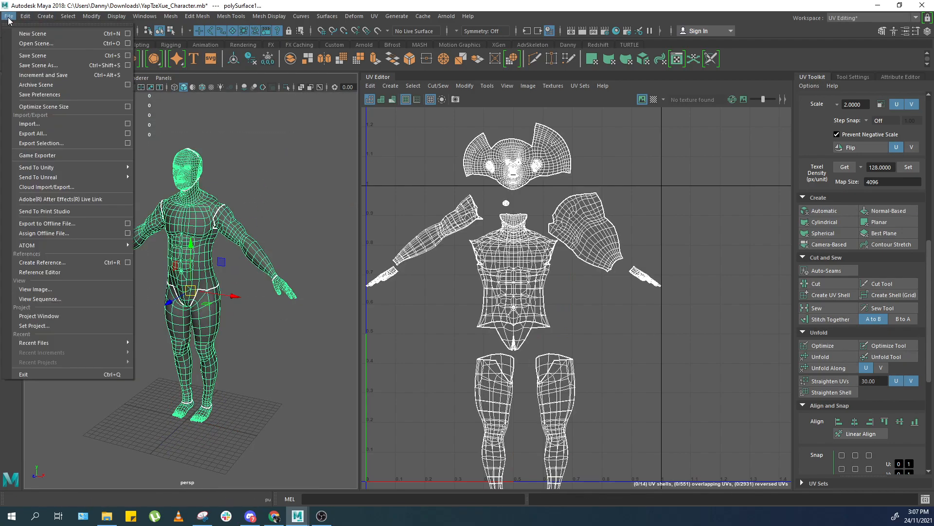
{"action": "left_click", "coordinate": [35, 34]}
{"action": "left_click", "coordinate": [466, 260]}
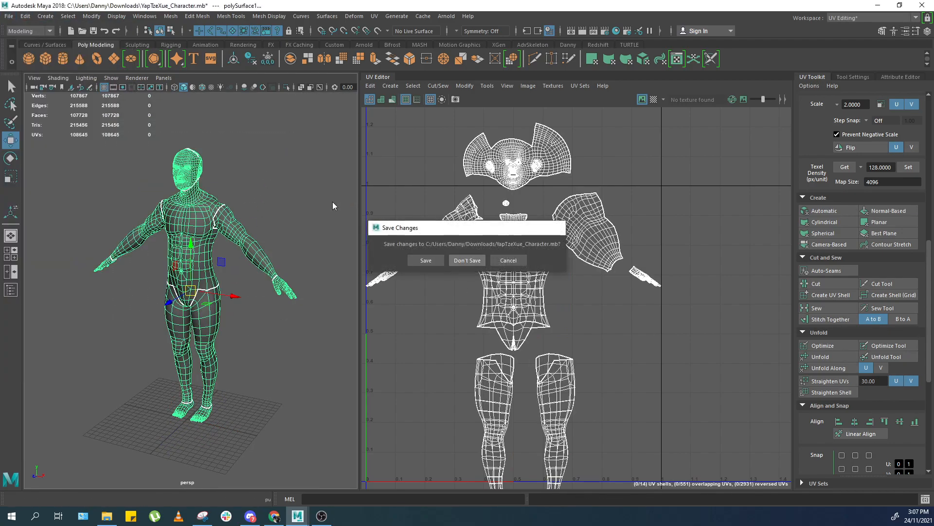
Import the body OBJ file into the new scene and select the imported mesh.
{"action": "left_click", "coordinate": [9, 17]}
{"action": "left_click", "coordinate": [45, 127]}
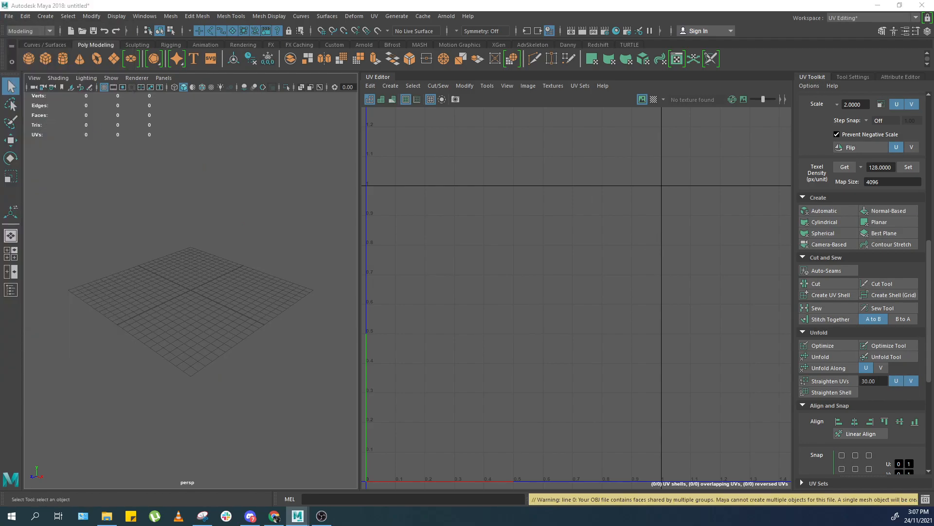
{"action": "key", "text": "f"}
{"action": "left_click", "coordinate": [209, 293]}
{"action": "left_click_drag", "start_coordinate": [208, 293], "coordinate": [258, 287], "text": "alt"}
{"action": "scroll", "coordinate": [213, 207], "scroll_direction": "up", "scroll_amount": 4}
{"action": "scroll", "coordinate": [230, 257], "scroll_direction": "up", "scroll_amount": 5}
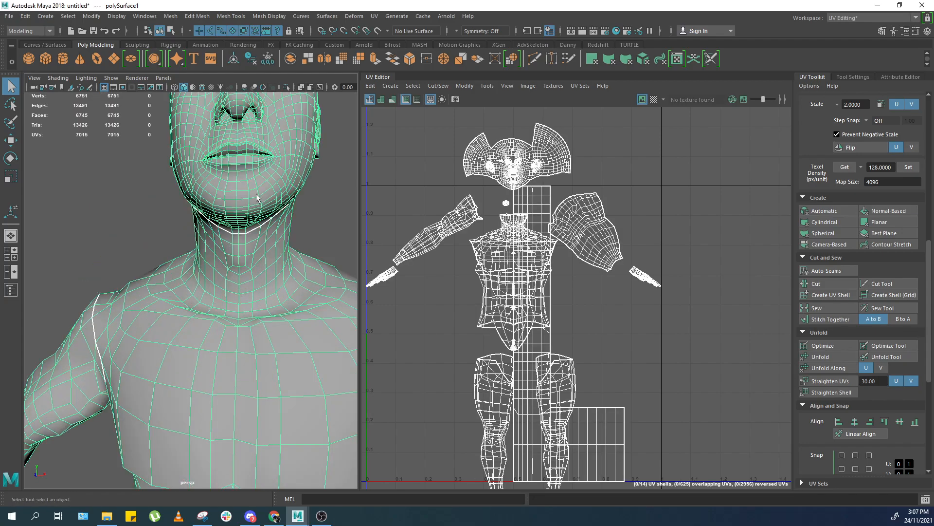
Delete the stray cube's faces beside the character's feet.
{"action": "middle_click_drag", "start_coordinate": [242, 356], "coordinate": [244, 161], "text": "alt"}
{"action": "middle_click_drag", "start_coordinate": [226, 447], "coordinate": [212, 178], "text": "alt"}
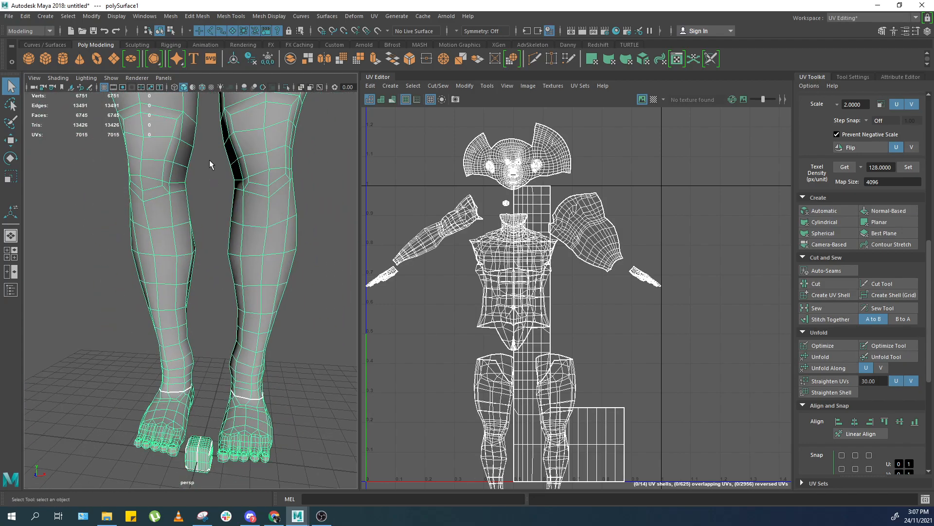
{"action": "key", "text": "F11"}
{"action": "double_click", "coordinate": [206, 466]}
{"action": "key", "text": "Delete"}
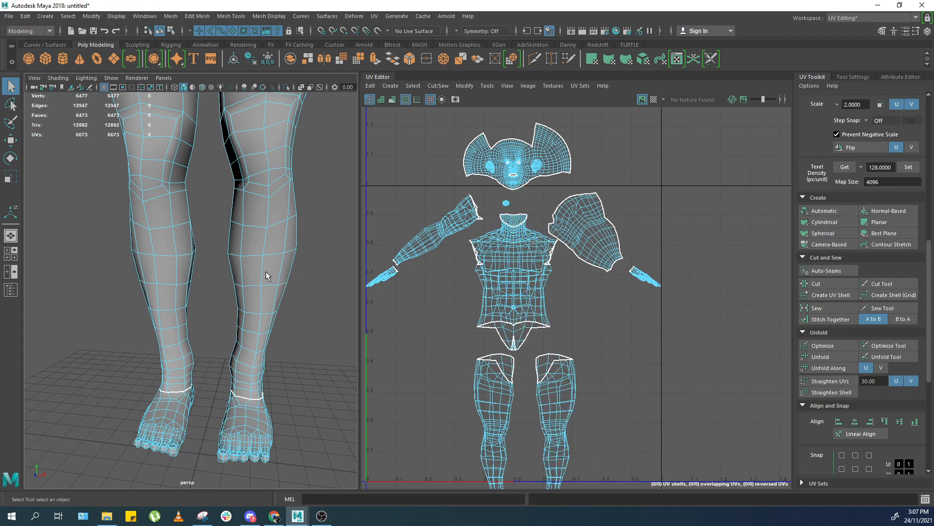
{"action": "key", "text": "F8"}
{"action": "key", "text": "f"}
{"action": "scroll", "coordinate": [267, 263], "scroll_direction": "up", "scroll_amount": 5}
{"action": "key", "text": "F11"}
{"action": "scroll", "coordinate": [514, 192], "scroll_direction": "up", "scroll_amount": 8}
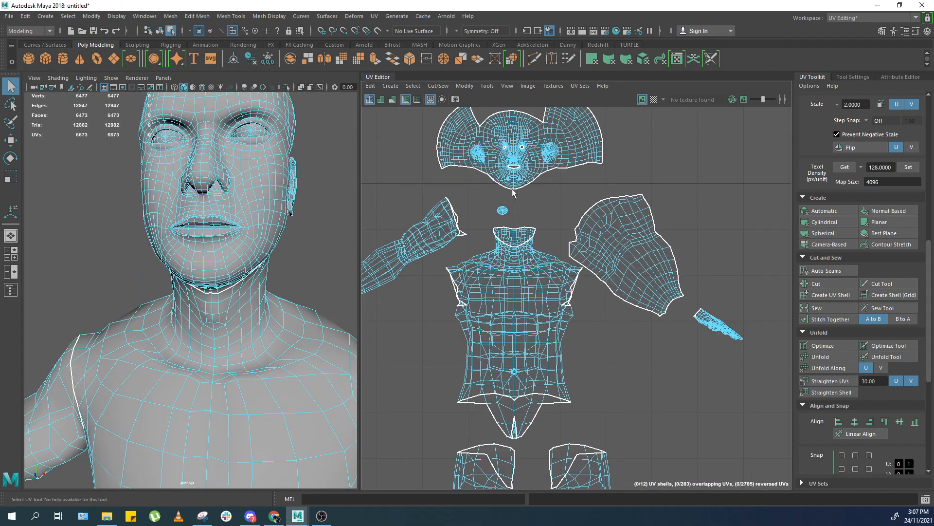
Select the head UV shell and try to unfold it.
{"action": "middle_click_drag", "start_coordinate": [95, 184], "coordinate": [116, 285], "text": "alt"}
{"action": "scroll", "coordinate": [204, 241], "scroll_direction": "up", "scroll_amount": 6}
{"action": "scroll", "coordinate": [203, 241], "scroll_direction": "down", "scroll_amount": 7}
{"action": "scroll", "coordinate": [220, 228], "scroll_direction": "up", "scroll_amount": 6}
{"action": "key", "text": "F9"}
{"action": "scroll", "coordinate": [239, 222], "scroll_direction": "down", "scroll_amount": 3}
{"action": "key", "text": "3"}
{"action": "scroll", "coordinate": [243, 233], "scroll_direction": "up", "scroll_amount": 8}
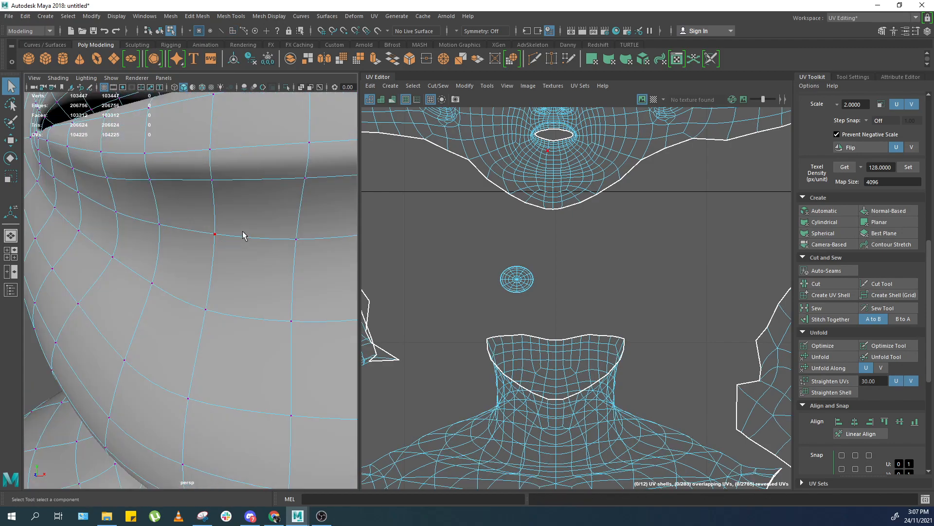
{"action": "key", "text": "F11"}
{"action": "middle_click_drag", "start_coordinate": [562, 121], "coordinate": [555, 199], "text": "alt"}
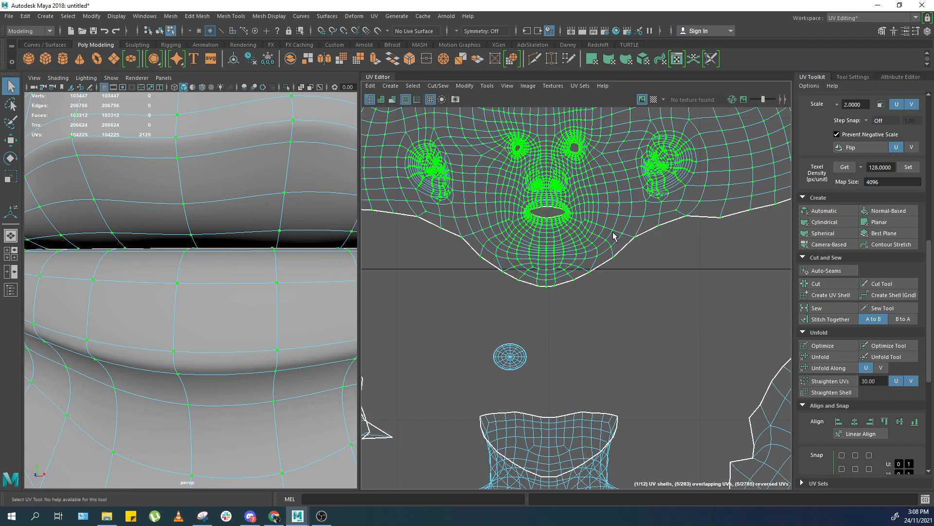
{"action": "scroll", "coordinate": [626, 289], "scroll_direction": "down", "scroll_amount": 3}
{"action": "middle_click_drag", "start_coordinate": [623, 288], "coordinate": [619, 345], "text": "alt"}
{"action": "right_click_drag", "start_coordinate": [602, 253], "coordinate": [535, 254], "text": "shift"}
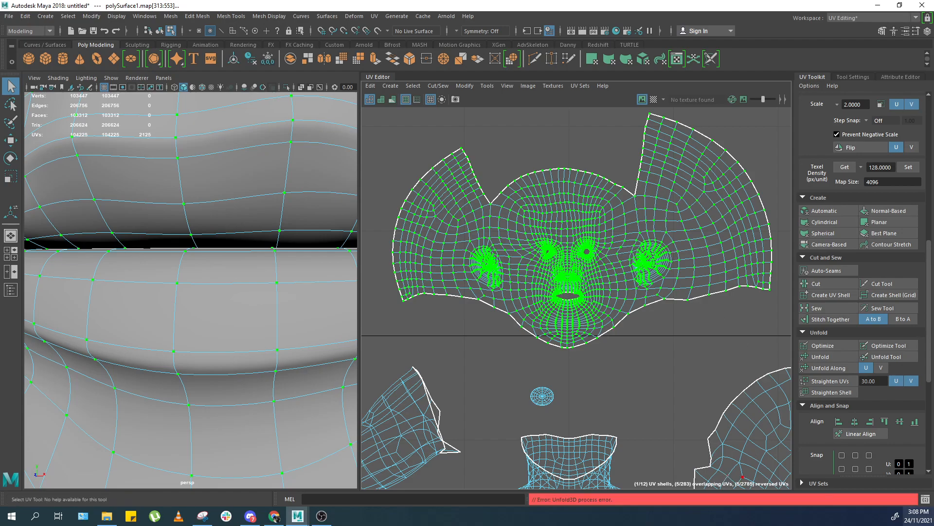
Open the Script Editor and read the unfold error in its history, then close it.
{"action": "left_click", "coordinate": [925, 499]}
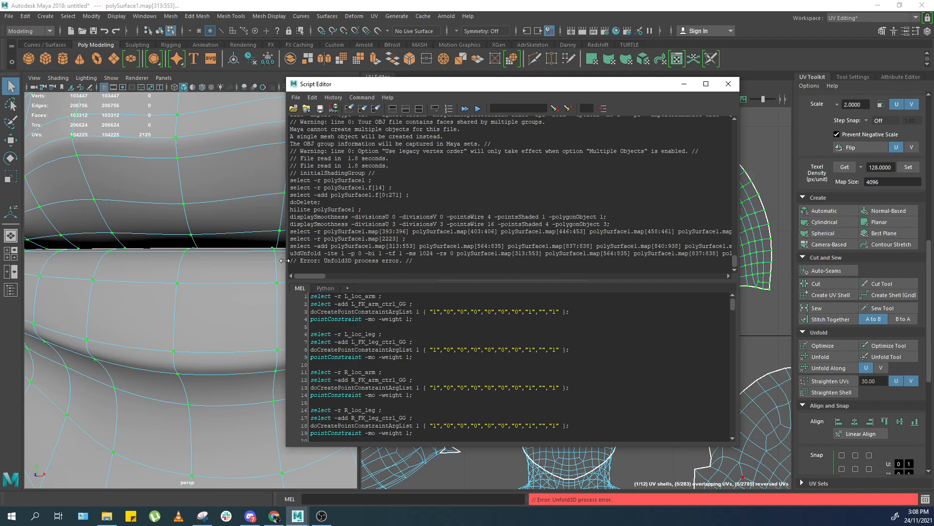
{"action": "left_click_drag", "start_coordinate": [284, 260], "coordinate": [125, 263]}
{"action": "left_click_drag", "start_coordinate": [231, 253], "coordinate": [290, 296]}
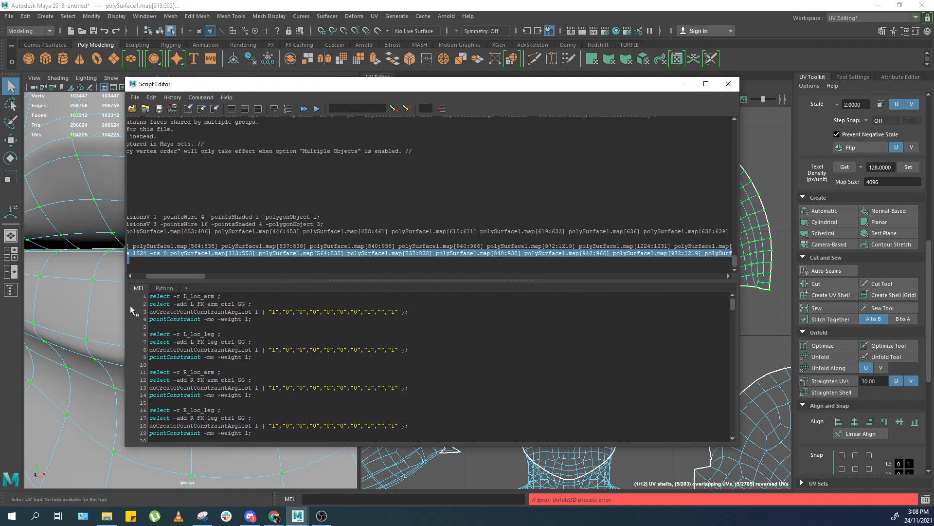
{"action": "left_click_drag", "start_coordinate": [185, 277], "coordinate": [585, 291]}
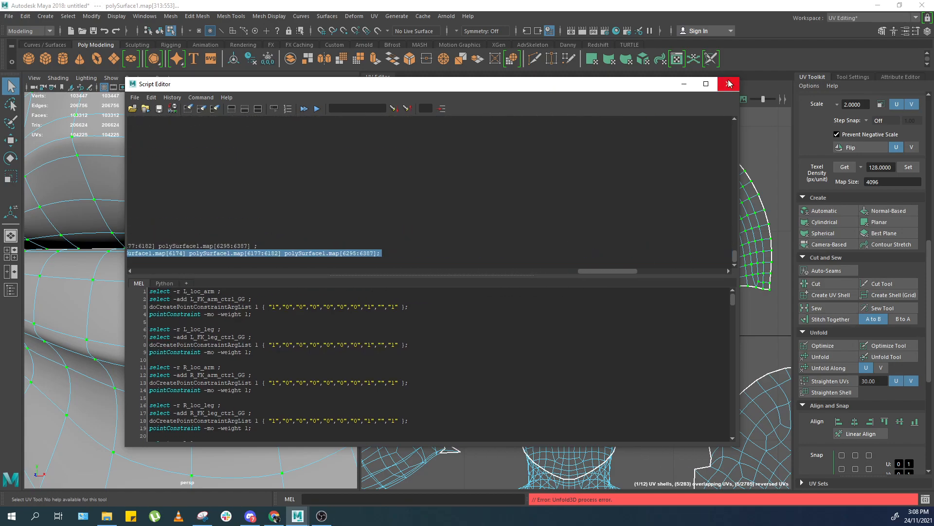
{"action": "left_click", "coordinate": [729, 84]}
{"action": "key", "text": "F8"}
{"action": "right_click_drag", "start_coordinate": [235, 160], "coordinate": [215, 175], "text": "alt"}
{"action": "left_click_drag", "start_coordinate": [214, 175], "coordinate": [211, 190], "text": "alt"}
{"action": "right_click_drag", "start_coordinate": [210, 190], "coordinate": [249, 200], "text": "alt"}
{"action": "left_click_drag", "start_coordinate": [248, 200], "coordinate": [302, 243], "text": "alt"}
{"action": "middle_click_drag", "start_coordinate": [302, 244], "coordinate": [231, 241], "text": "alt"}
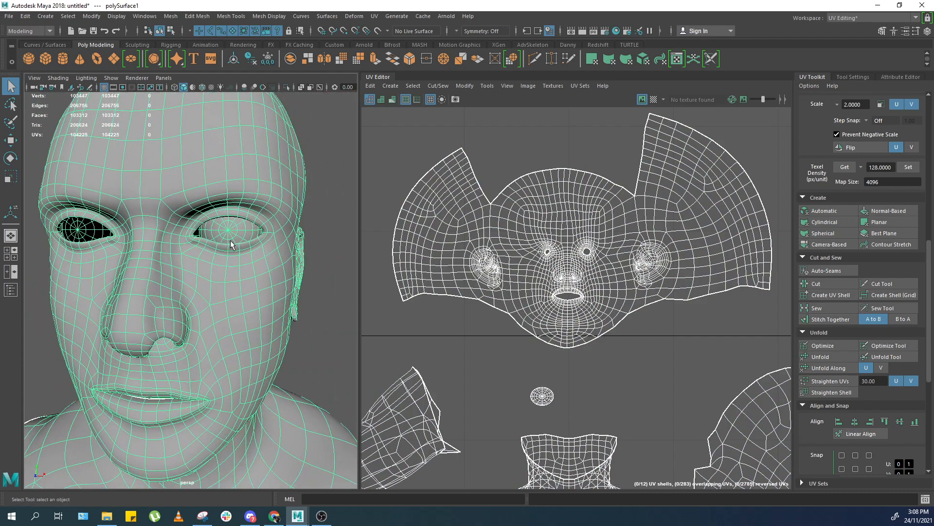
{"action": "key", "text": "F11"}
{"action": "double_click", "coordinate": [74, 242]}
{"action": "double_click", "coordinate": [81, 224]}
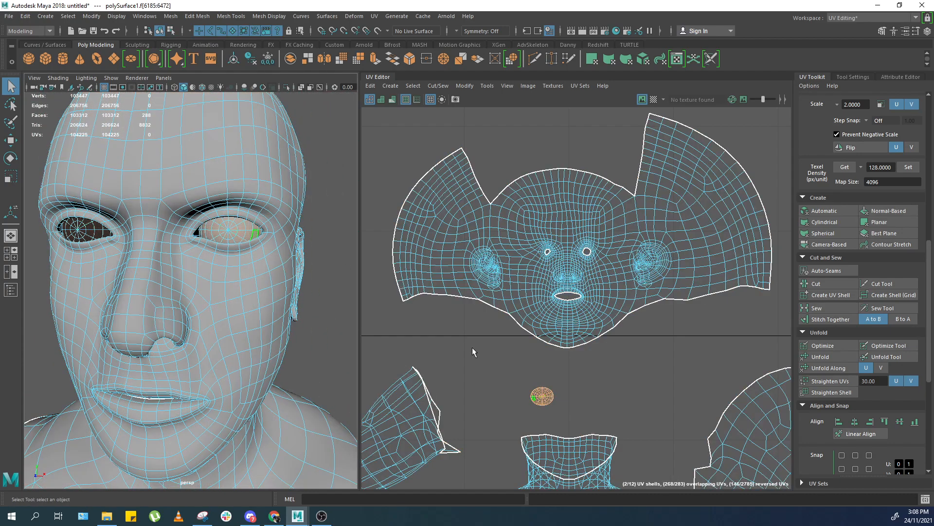
{"action": "key", "text": "w"}
{"action": "middle_click_drag", "start_coordinate": [451, 319], "coordinate": [494, 323]}
{"action": "key", "text": "ctrl+z"}
{"action": "right_click_drag", "start_coordinate": [224, 287], "coordinate": [266, 288], "text": "alt"}
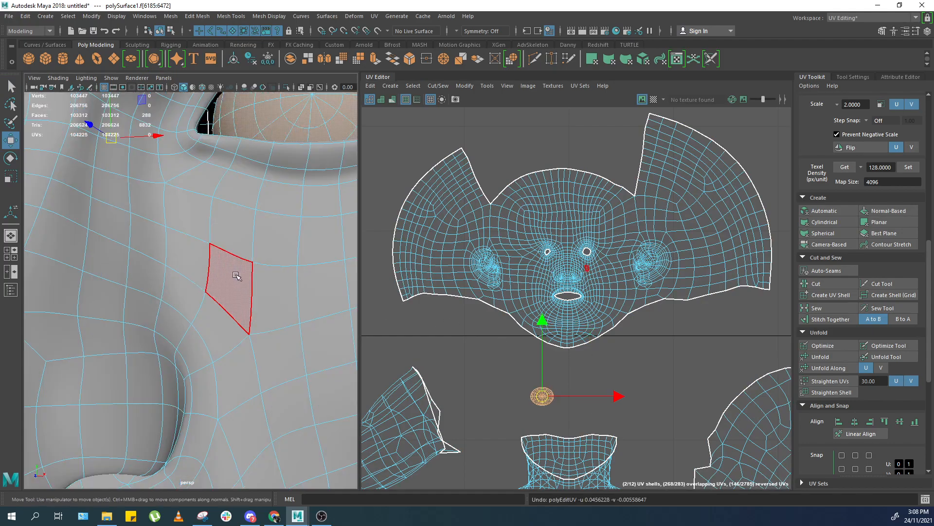
{"action": "middle_click_drag", "start_coordinate": [49, 239], "coordinate": [196, 285], "text": "alt"}
{"action": "right_click_drag", "start_coordinate": [234, 247], "coordinate": [213, 261], "text": "alt"}
{"action": "key", "text": "f"}
{"action": "left_click_drag", "start_coordinate": [215, 261], "coordinate": [144, 250], "text": "alt"}
{"action": "right_click_drag", "start_coordinate": [143, 250], "coordinate": [238, 315], "text": "alt"}
{"action": "left_click_drag", "start_coordinate": [238, 315], "coordinate": [161, 315], "text": "alt"}
{"action": "right_click_drag", "start_coordinate": [161, 315], "coordinate": [124, 292], "text": "alt"}
{"action": "middle_click_drag", "start_coordinate": [146, 292], "coordinate": [204, 284], "text": "alt"}
{"action": "right_click_drag", "start_coordinate": [204, 285], "coordinate": [223, 350], "text": "alt"}
{"action": "left_click_drag", "start_coordinate": [224, 351], "coordinate": [287, 271], "text": "alt"}
{"action": "right_click_drag", "start_coordinate": [287, 271], "coordinate": [312, 247]}
{"action": "right_click_drag", "start_coordinate": [312, 247], "coordinate": [161, 273], "text": "alt"}
{"action": "left_click_drag", "start_coordinate": [160, 272], "coordinate": [141, 288], "text": "alt"}
{"action": "left_click", "coordinate": [66, 348]}
{"action": "left_click", "coordinate": [82, 340]}
Start a new scene without saving and import a previous scene file.
{"action": "left_click", "coordinate": [9, 17]}
{"action": "left_click", "coordinate": [26, 34]}
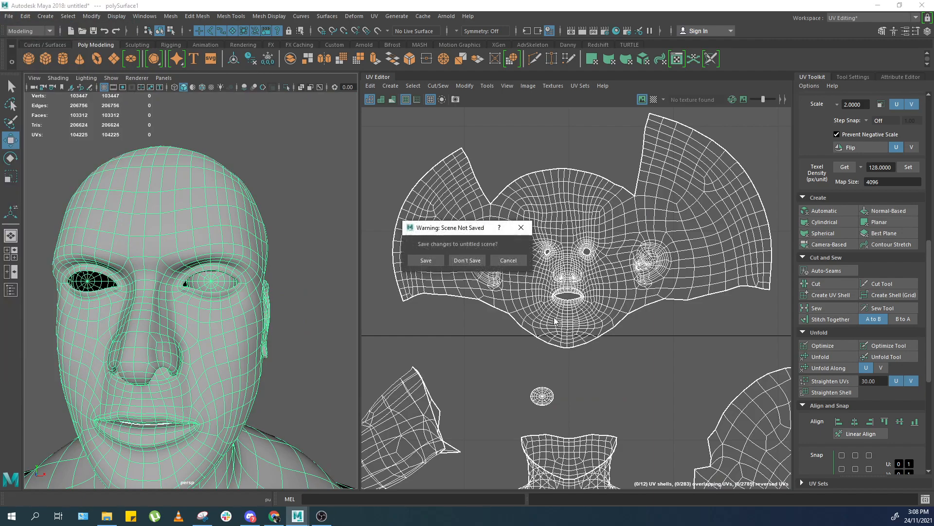
{"action": "left_click", "coordinate": [466, 261]}
{"action": "left_click", "coordinate": [8, 17]}
{"action": "left_click", "coordinate": [48, 123]}
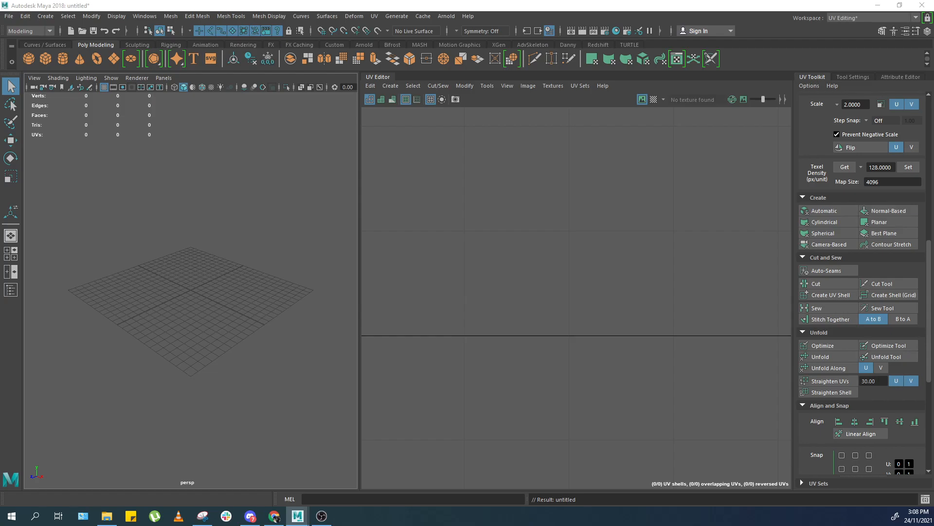
{"action": "left_click", "coordinate": [204, 287]}
{"action": "key", "text": "f"}
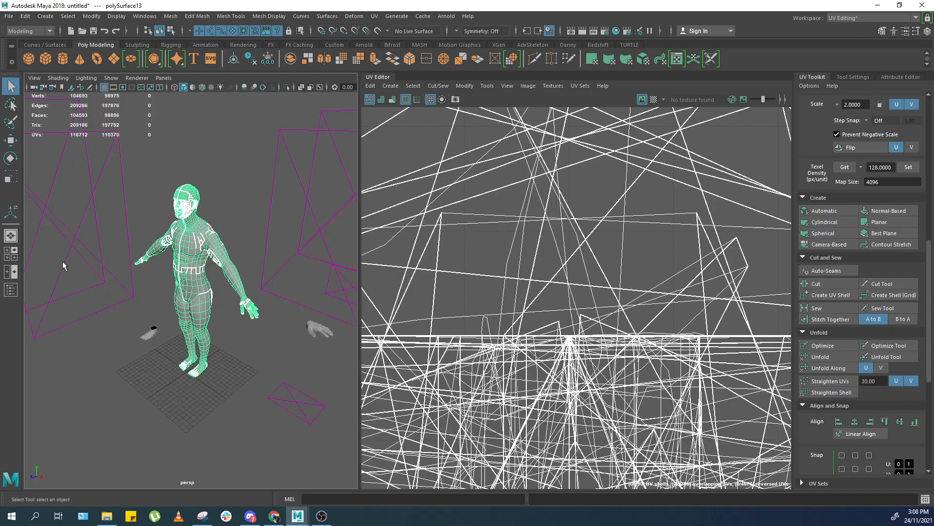
{"action": "key", "text": "ctrl+z"}
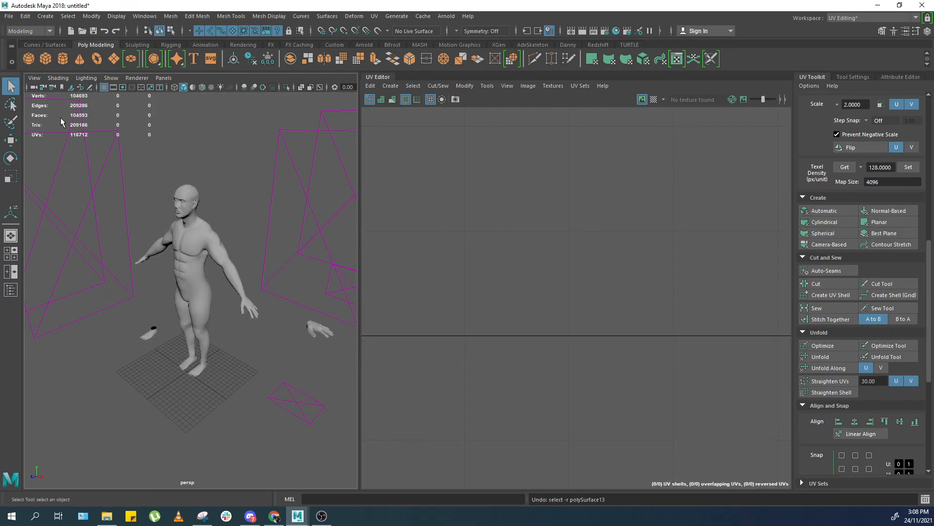
{"action": "left_click", "coordinate": [10, 290]}
Start another new scene without saving the current changes.
{"action": "left_click", "coordinate": [11, 18]}
{"action": "left_click", "coordinate": [30, 33]}
{"action": "left_click", "coordinate": [465, 259]}
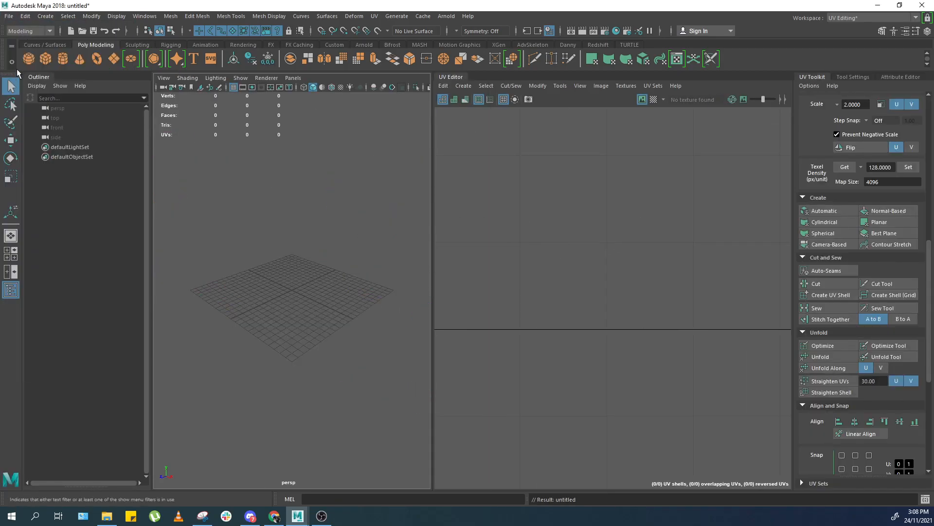
Import the body OBJ file and frame the selected imported mesh.
{"action": "left_click", "coordinate": [9, 17]}
{"action": "left_click", "coordinate": [38, 126]}
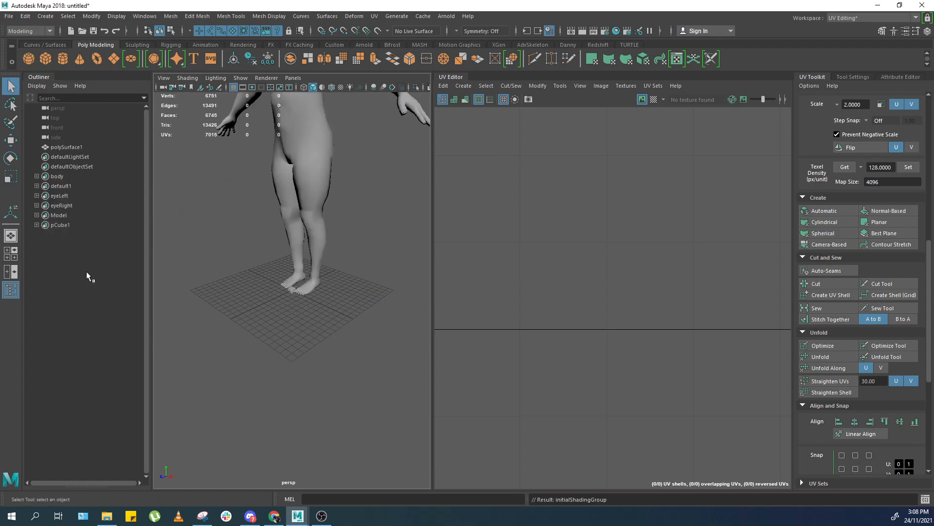
{"action": "left_click_drag", "start_coordinate": [190, 230], "coordinate": [334, 220]}
{"action": "key", "text": "f"}
{"action": "left_click", "coordinate": [170, 16]}
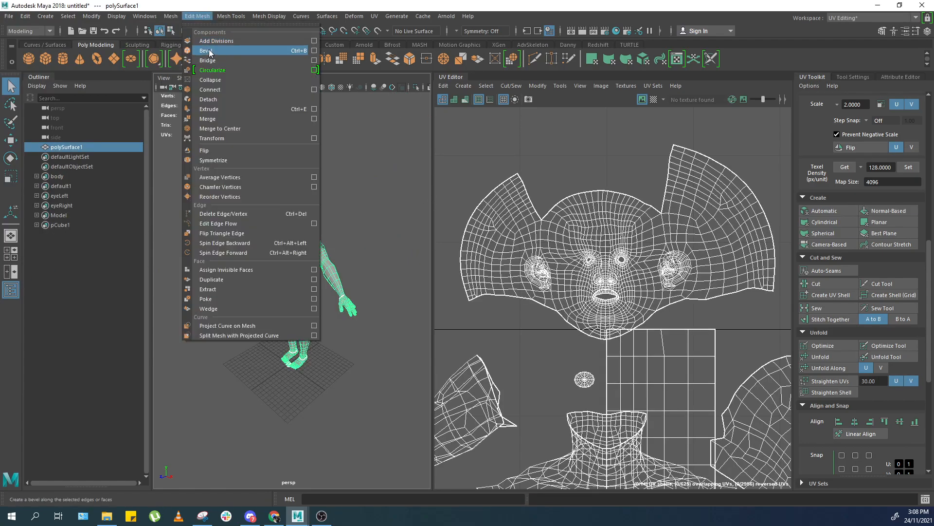
{"action": "left_click", "coordinate": [195, 59]}
Delete the imported group sets from the Outliner and the stray cube's faces.
{"action": "left_click_drag", "start_coordinate": [62, 177], "coordinate": [57, 229]}
{"action": "key", "text": "Delete"}
{"action": "left_click_drag", "start_coordinate": [190, 190], "coordinate": [470, 422]}
{"action": "left_click_drag", "start_coordinate": [255, 270], "coordinate": [291, 246], "text": "shift"}
{"action": "left_click_drag", "start_coordinate": [339, 158], "coordinate": [239, 229], "text": "shift"}
{"action": "key", "text": "Delete"}
Select the head UV shell and try again to unfold it.
{"action": "left_click_drag", "start_coordinate": [349, 211], "coordinate": [256, 248]}
{"action": "left_click_drag", "start_coordinate": [387, 117], "coordinate": [277, 258]}
{"action": "right_click_drag", "start_coordinate": [583, 219], "coordinate": [646, 208]}
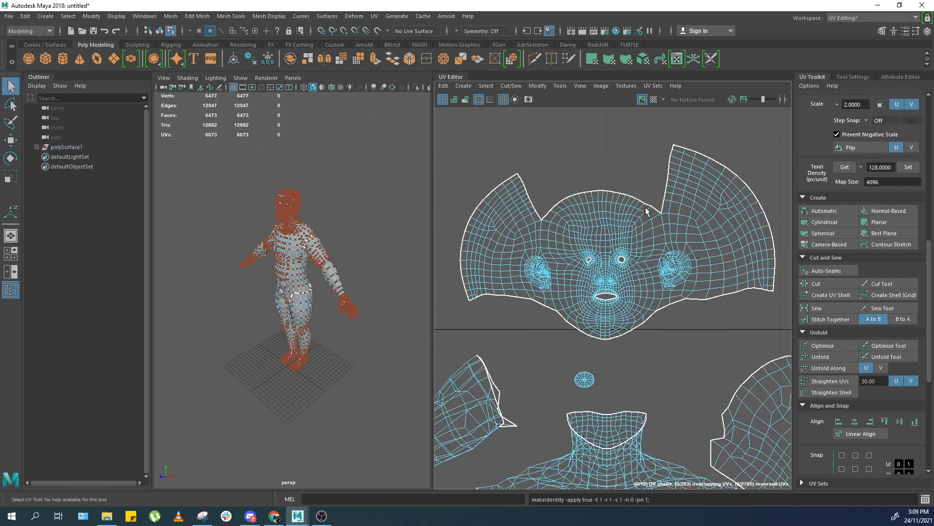
{"action": "left_click", "coordinate": [590, 232]}
{"action": "scroll", "coordinate": [642, 241], "scroll_direction": "up", "scroll_amount": 5}
{"action": "middle_click_drag", "start_coordinate": [611, 358], "coordinate": [627, 288], "text": "alt"}
{"action": "scroll", "coordinate": [635, 250], "scroll_direction": "up", "scroll_amount": 3}
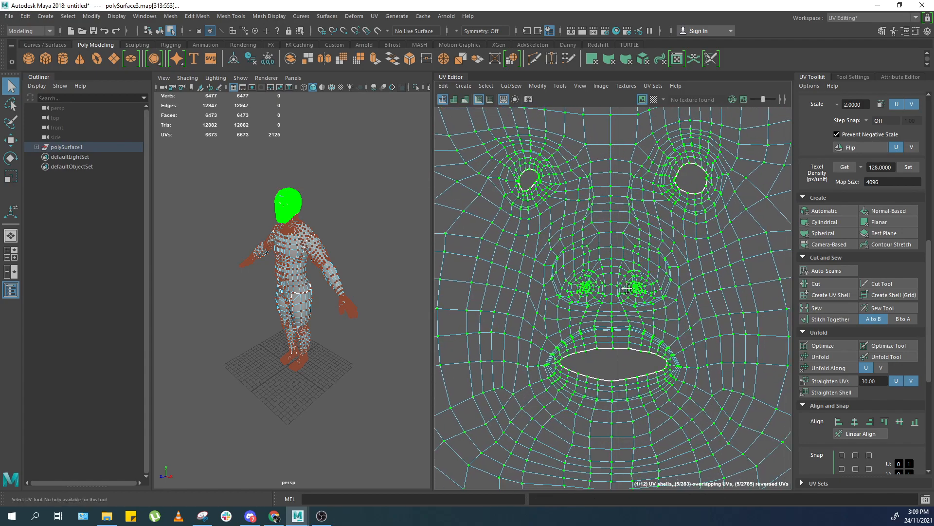
{"action": "key", "text": "f"}
{"action": "key", "text": "f"}
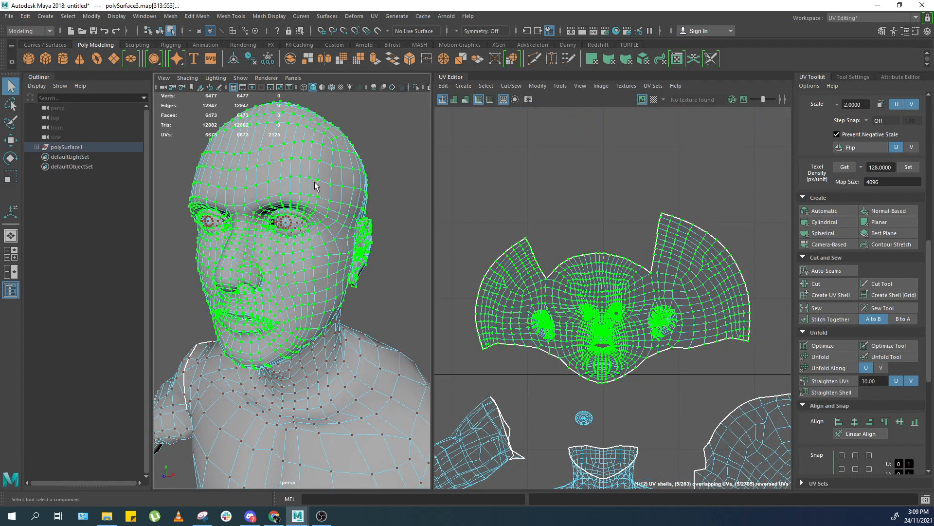
{"action": "left_click_drag", "start_coordinate": [346, 211], "coordinate": [325, 228], "text": "alt"}
{"action": "right_click_drag", "start_coordinate": [326, 227], "coordinate": [373, 268], "text": "alt"}
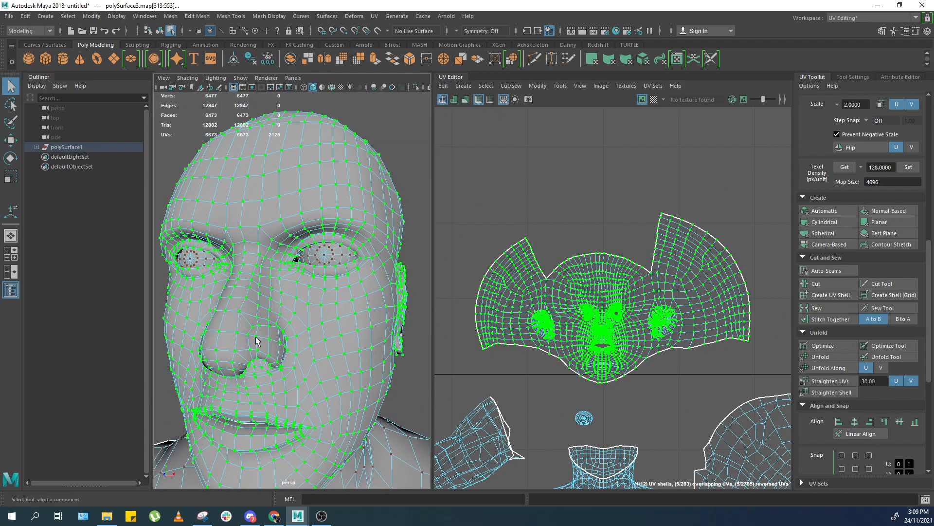
{"action": "middle_click_drag", "start_coordinate": [273, 334], "coordinate": [236, 221], "text": "alt"}
{"action": "right_click_drag", "start_coordinate": [236, 221], "coordinate": [280, 187]}
{"action": "left_click", "coordinate": [365, 242]}
{"action": "right_click_drag", "start_coordinate": [315, 267], "coordinate": [463, 267]}
{"action": "left_click_drag", "start_coordinate": [688, 271], "coordinate": [620, 301]}
{"action": "mouse_move", "coordinate": [623, 290]}
{"action": "right_mouse_down", "text": "ctrl"}
{"action": "mouse_move", "coordinate": [680, 298]}
{"action": "mouse_move", "coordinate": [622, 295]}
{"action": "right_mouse_up", "text": "ctrl"}
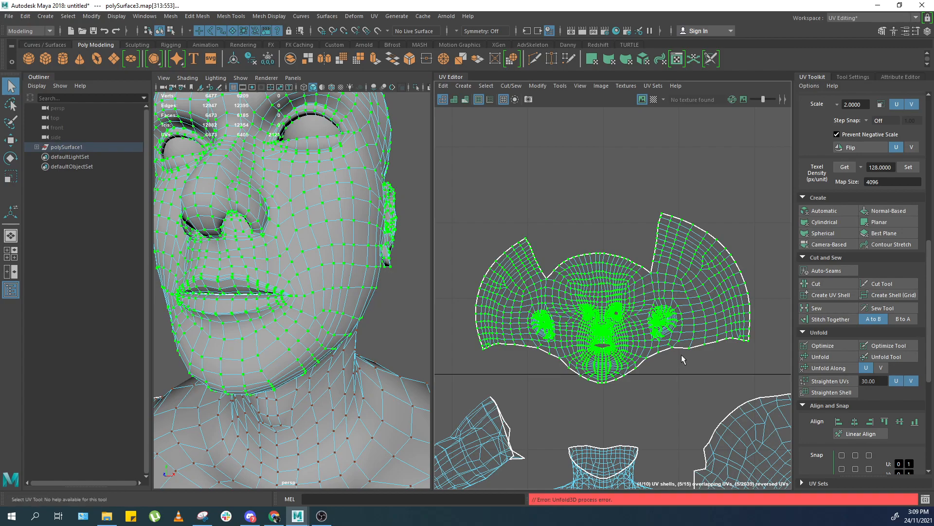
{"action": "scroll", "coordinate": [654, 361], "scroll_direction": "down", "scroll_amount": 3}
{"action": "middle_click_drag", "start_coordinate": [570, 383], "coordinate": [649, 203], "text": "alt"}
{"action": "scroll", "coordinate": [369, 292], "scroll_direction": "up", "scroll_amount": 4}
{"action": "scroll", "coordinate": [369, 292], "scroll_direction": "down", "scroll_amount": 9}
{"action": "middle_click_drag", "start_coordinate": [402, 370], "coordinate": [366, 281], "text": "alt"}
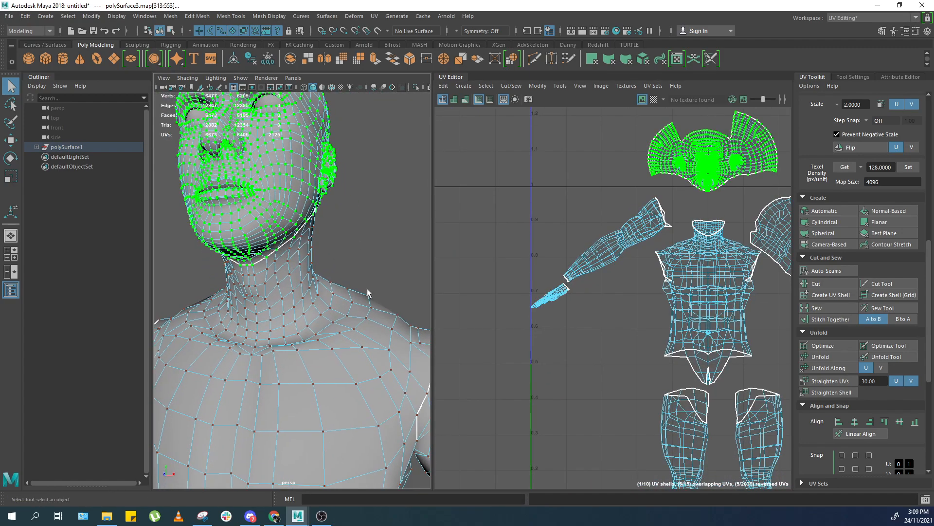
{"action": "scroll", "coordinate": [366, 321], "scroll_direction": "down", "scroll_amount": 9}
{"action": "key", "text": "w"}
{"action": "key", "text": "ctrl+a"}
{"action": "right_click", "coordinate": [316, 301]}
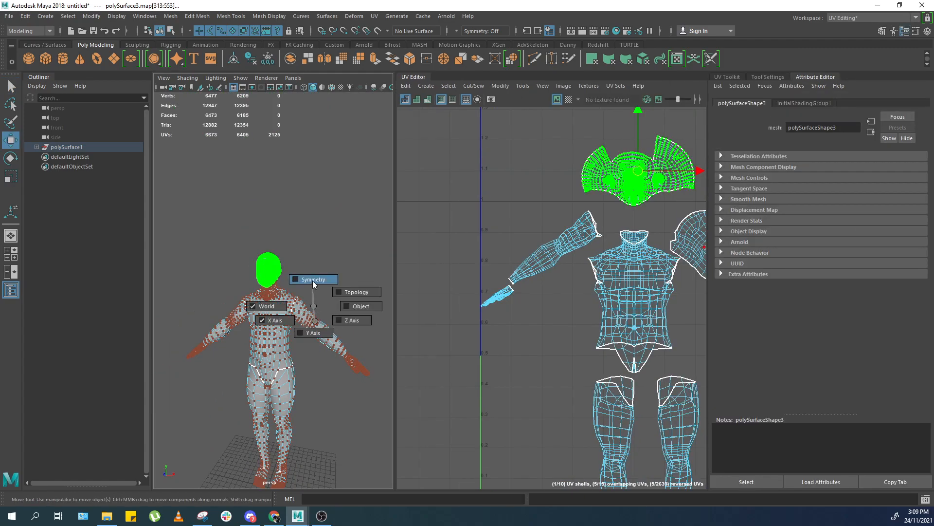
{"action": "left_click", "coordinate": [871, 17]}
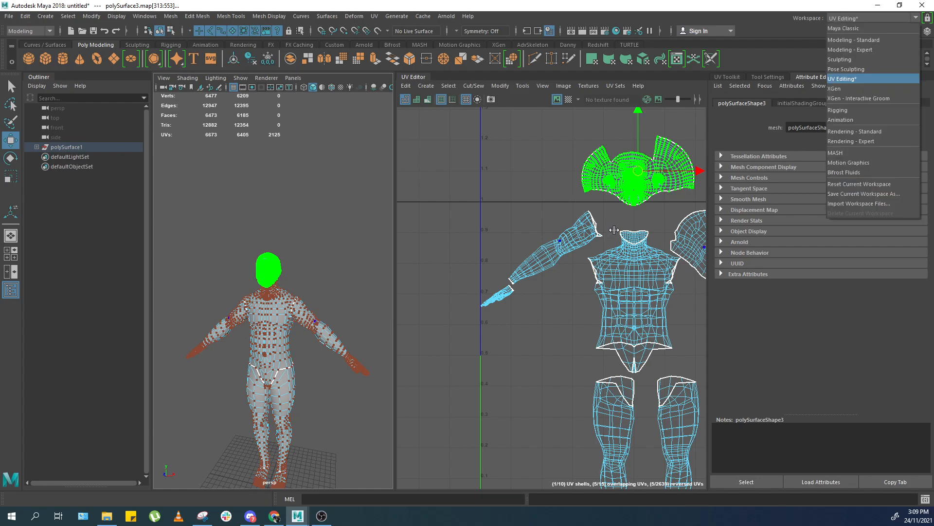
{"action": "left_click", "coordinate": [861, 29]}
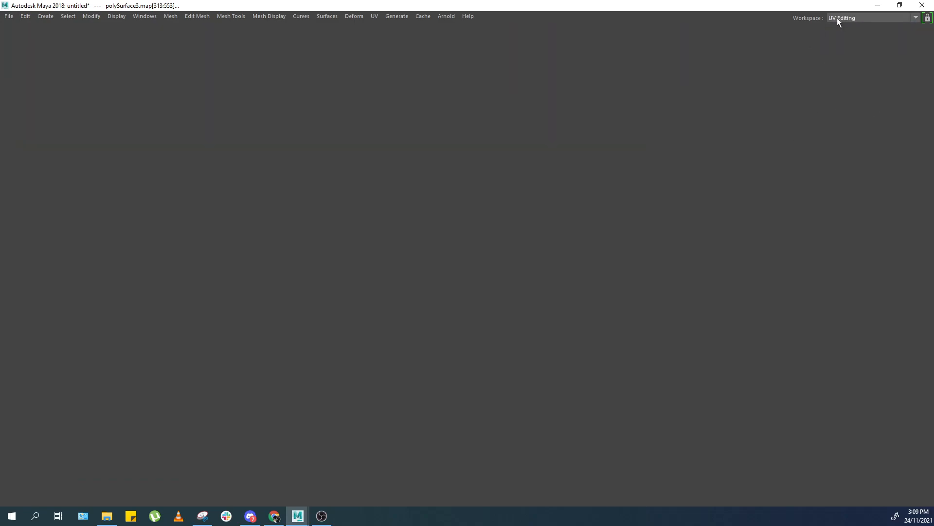
{"action": "left_click", "coordinate": [837, 18]}
{"action": "left_click", "coordinate": [851, 79]}
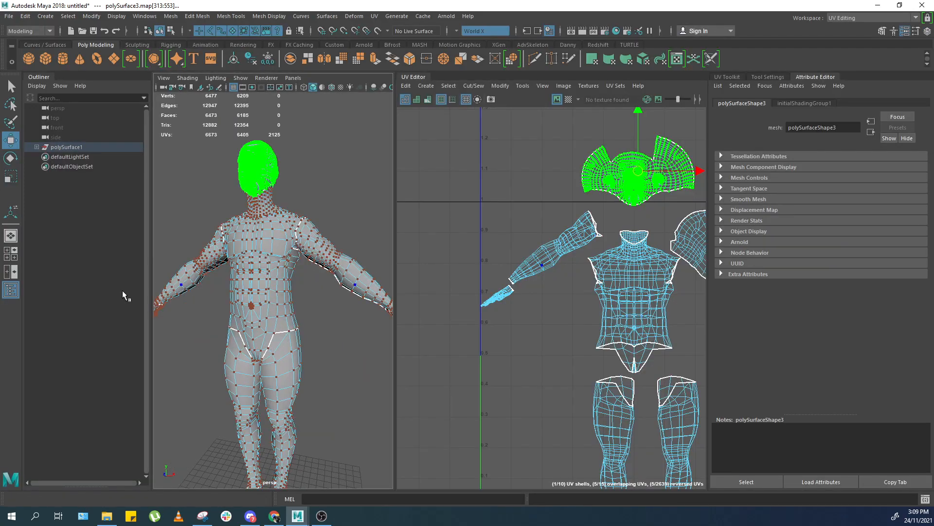
Select an edge loop on the arm and cut the arm's UV shell along it.
{"action": "left_click", "coordinate": [5, 293]}
{"action": "right_click", "coordinate": [224, 257]}
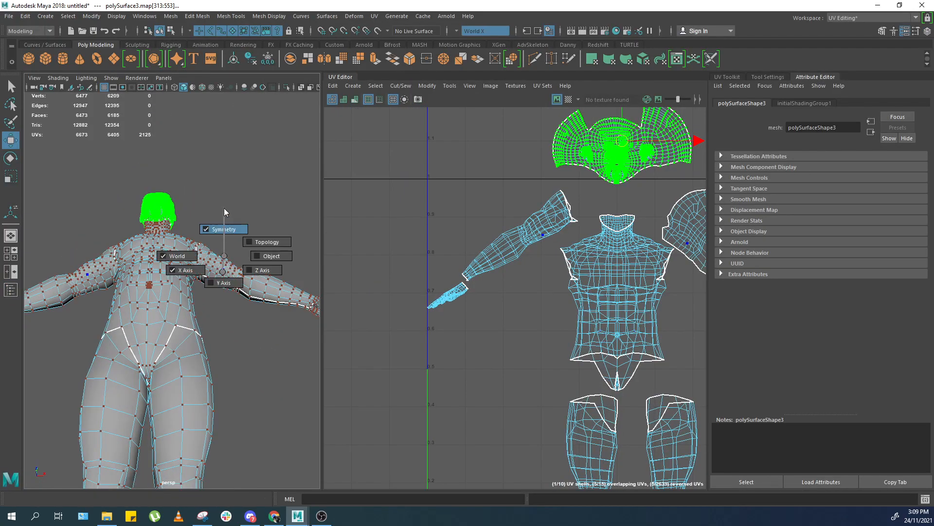
{"action": "scroll", "coordinate": [194, 292], "scroll_direction": "up", "scroll_amount": 10}
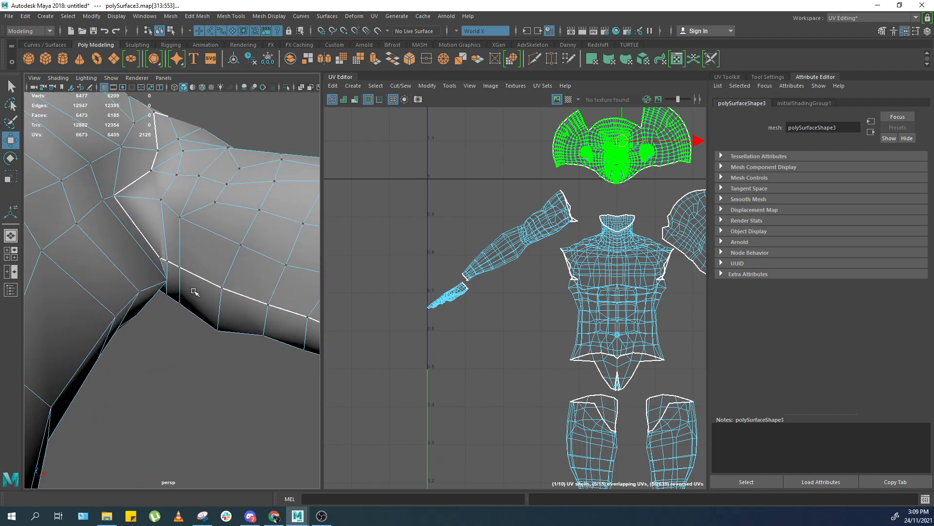
{"action": "right_click_drag", "start_coordinate": [194, 292], "coordinate": [189, 260]}
{"action": "left_click", "coordinate": [164, 256]}
{"action": "left_click", "coordinate": [190, 326]}
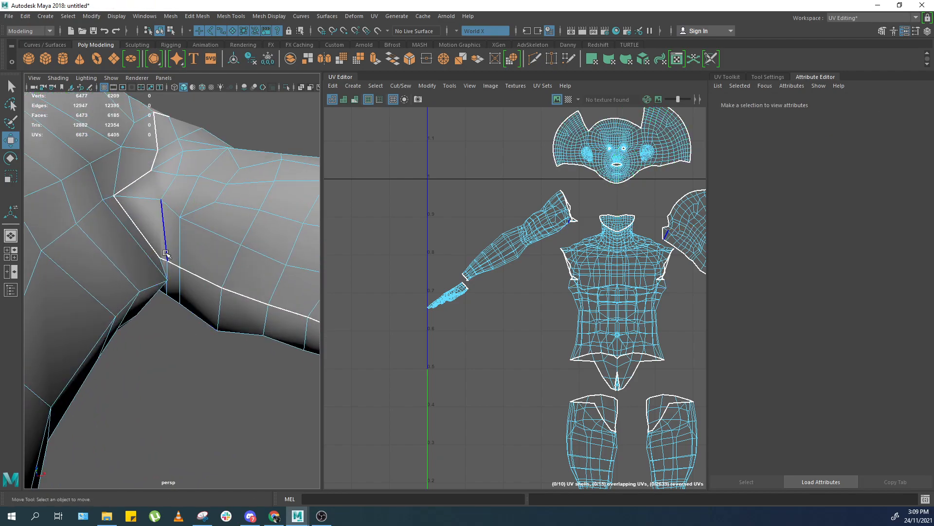
{"action": "left_click", "coordinate": [164, 256]}
{"action": "middle_click_drag", "start_coordinate": [109, 265], "coordinate": [48, 238], "text": "alt"}
{"action": "right_click_drag", "start_coordinate": [146, 268], "coordinate": [229, 275], "text": "alt"}
{"action": "right_click_drag", "start_coordinate": [100, 271], "coordinate": [64, 268], "text": "alt"}
{"action": "double_click", "coordinate": [167, 265], "text": "shift"}
{"action": "right_click_drag", "start_coordinate": [475, 246], "coordinate": [541, 273], "text": "shift"}
{"action": "right_click_drag", "start_coordinate": [448, 259], "coordinate": [488, 261]}
{"action": "left_click_drag", "start_coordinate": [483, 255], "coordinate": [531, 197]}
{"action": "middle_click_drag", "start_coordinate": [631, 225], "coordinate": [507, 264], "text": "alt"}
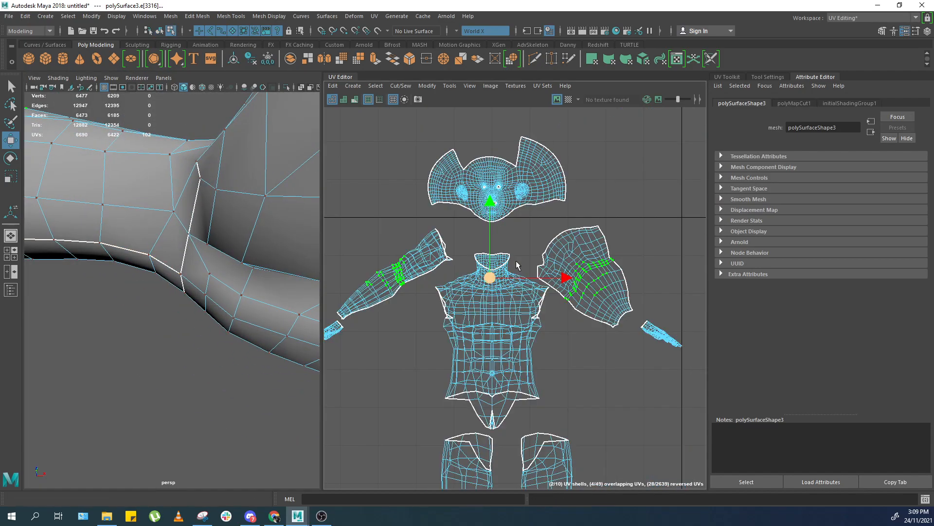
Unfold the cut upper-arm UV shells.
{"action": "scroll", "coordinate": [552, 257], "scroll_direction": "up", "scroll_amount": 1}
{"action": "scroll", "coordinate": [545, 243], "scroll_direction": "up", "scroll_amount": 1}
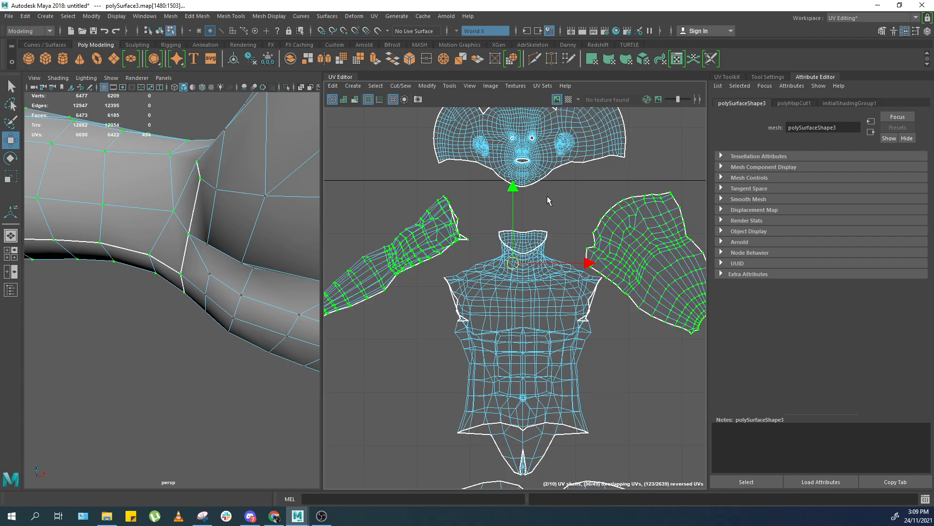
{"action": "right_click_drag", "start_coordinate": [542, 198], "coordinate": [535, 219], "text": "ctrl"}
{"action": "key", "text": "ctrl+z"}
{"action": "double_click", "coordinate": [603, 220]}
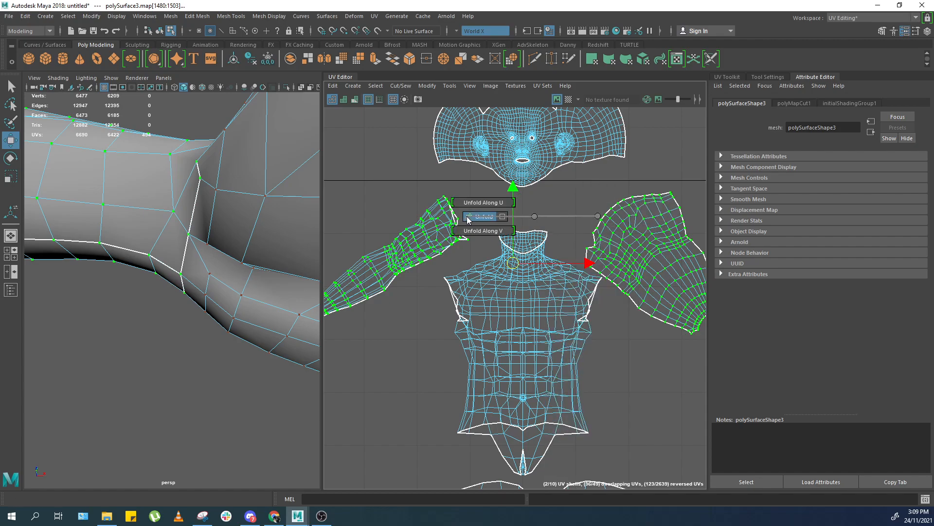
{"action": "right_click_drag", "start_coordinate": [467, 217], "coordinate": [468, 217], "text": "shift"}
{"action": "scroll", "coordinate": [474, 226], "scroll_direction": "down", "scroll_amount": 6}
{"action": "scroll", "coordinate": [443, 254], "scroll_direction": "up", "scroll_amount": 6}
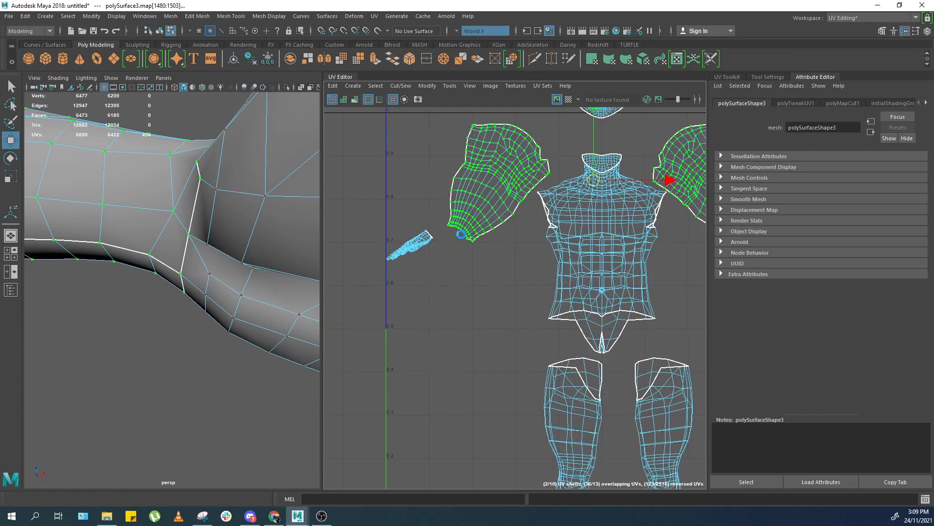
{"action": "left_click", "coordinate": [434, 241]}
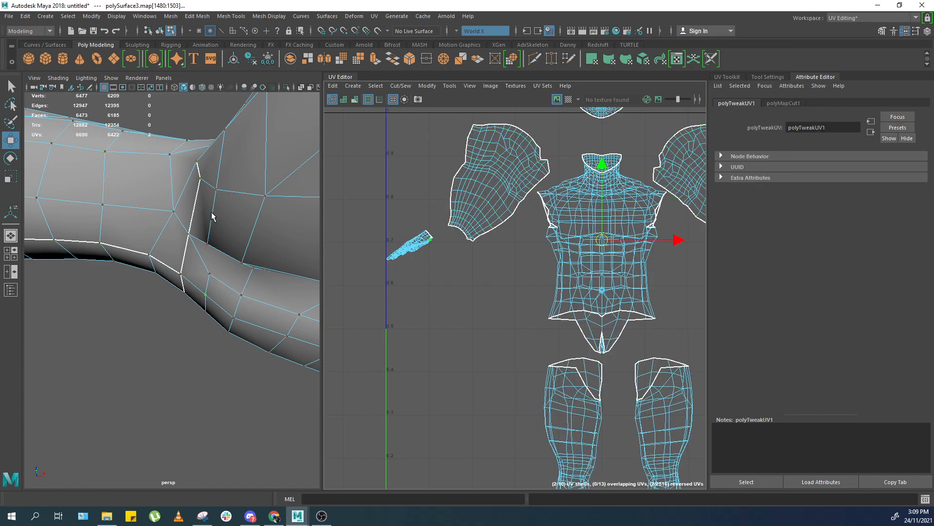
{"action": "scroll", "coordinate": [221, 210], "scroll_direction": "down", "scroll_amount": 10}
{"action": "scroll", "coordinate": [195, 249], "scroll_direction": "up", "scroll_amount": 5}
{"action": "left_click_drag", "start_coordinate": [186, 246], "coordinate": [273, 292], "text": "alt"}
{"action": "scroll", "coordinate": [199, 261], "scroll_direction": "up", "scroll_amount": 4}
{"action": "scroll", "coordinate": [199, 262], "scroll_direction": "up", "scroll_amount": 3}
{"action": "scroll", "coordinate": [198, 278], "scroll_direction": "down", "scroll_amount": 10}
{"action": "scroll", "coordinate": [146, 282], "scroll_direction": "up", "scroll_amount": 8}
{"action": "left_click_drag", "start_coordinate": [43, 280], "coordinate": [146, 243], "text": "alt"}
{"action": "scroll", "coordinate": [205, 220], "scroll_direction": "up", "scroll_amount": 3}
{"action": "scroll", "coordinate": [205, 220], "scroll_direction": "down", "scroll_amount": 6}
{"action": "left_click_drag", "start_coordinate": [205, 220], "coordinate": [190, 321], "text": "alt"}
{"action": "scroll", "coordinate": [146, 336], "scroll_direction": "up", "scroll_amount": 3}
{"action": "right_click_drag", "start_coordinate": [131, 336], "coordinate": [114, 307]}
{"action": "double_click", "coordinate": [114, 306]}
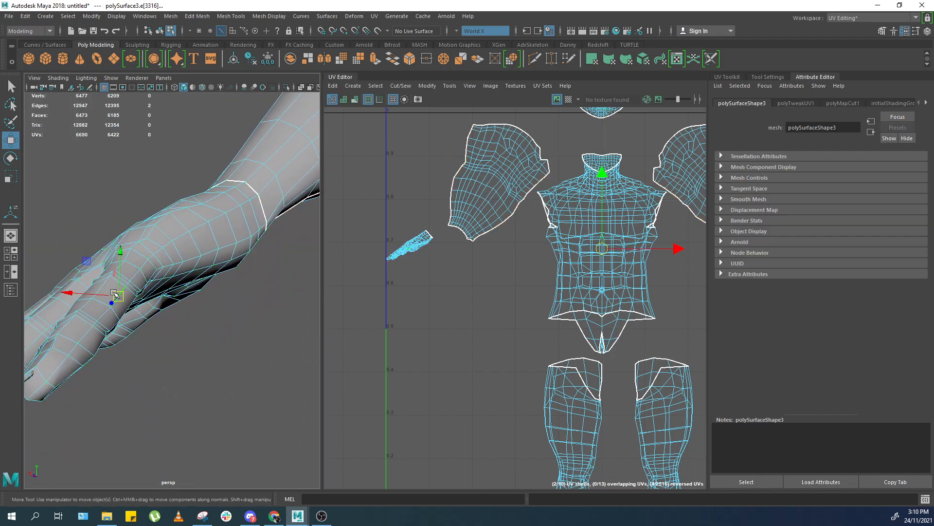
{"action": "left_click", "coordinate": [250, 197]}
{"action": "right_click_drag", "start_coordinate": [250, 197], "coordinate": [163, 251], "text": "alt"}
{"action": "left_click_drag", "start_coordinate": [163, 251], "coordinate": [225, 236], "text": "alt"}
{"action": "right_click_drag", "start_coordinate": [122, 278], "coordinate": [191, 253], "text": "alt"}
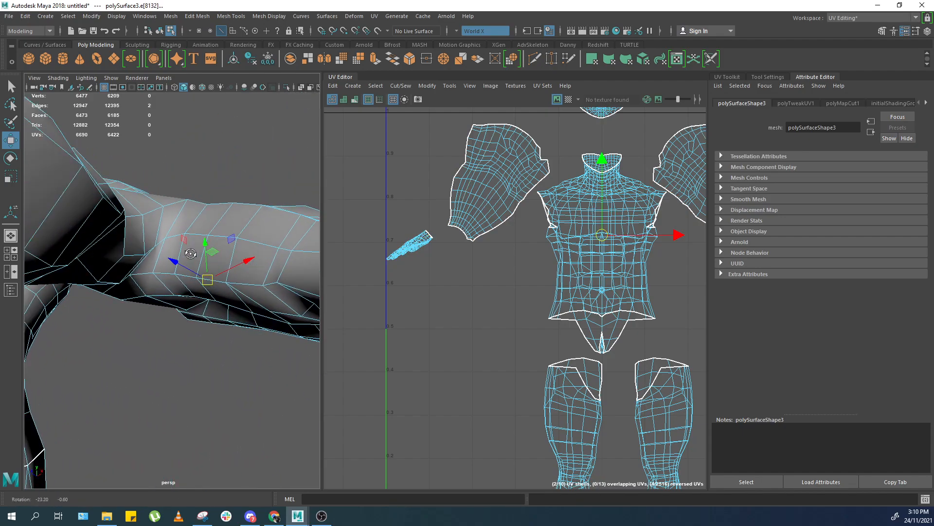
{"action": "double_click", "coordinate": [176, 231], "text": "shift"}
{"action": "scroll", "coordinate": [176, 231], "scroll_direction": "down", "scroll_amount": 5}
{"action": "left_click_drag", "start_coordinate": [177, 230], "coordinate": [207, 258], "text": "alt"}
{"action": "right_click_drag", "start_coordinate": [436, 264], "coordinate": [421, 278], "text": "shift"}
{"action": "left_click_drag", "start_coordinate": [233, 265], "coordinate": [254, 217], "text": "alt"}
{"action": "left_click", "coordinate": [254, 217]}
{"action": "right_click_drag", "start_coordinate": [189, 248], "coordinate": [207, 256], "text": "alt"}
{"action": "left_click_drag", "start_coordinate": [206, 257], "coordinate": [215, 268], "text": "alt"}
{"action": "left_click", "coordinate": [219, 271]}
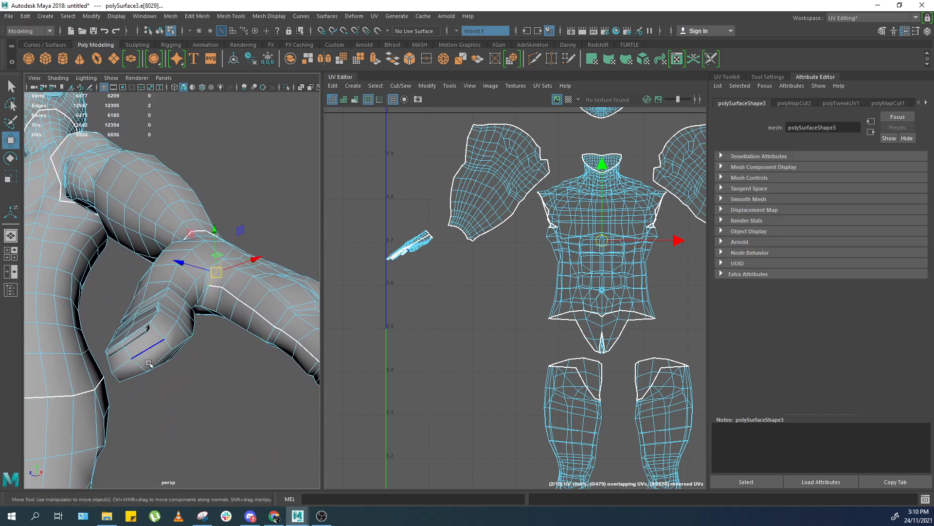
{"action": "left_click", "coordinate": [124, 369]}
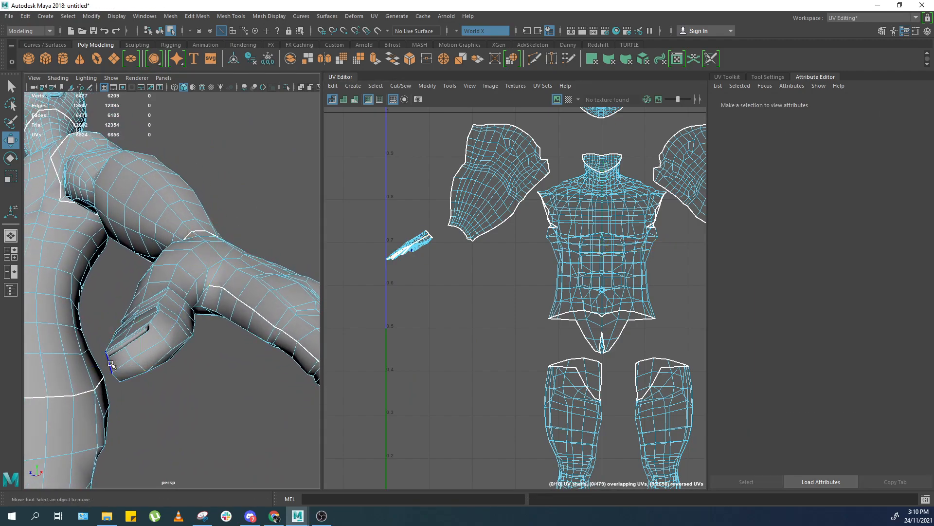
Select the edge loops around the wrists and cut the UVs along them.
{"action": "double_click", "coordinate": [219, 265]}
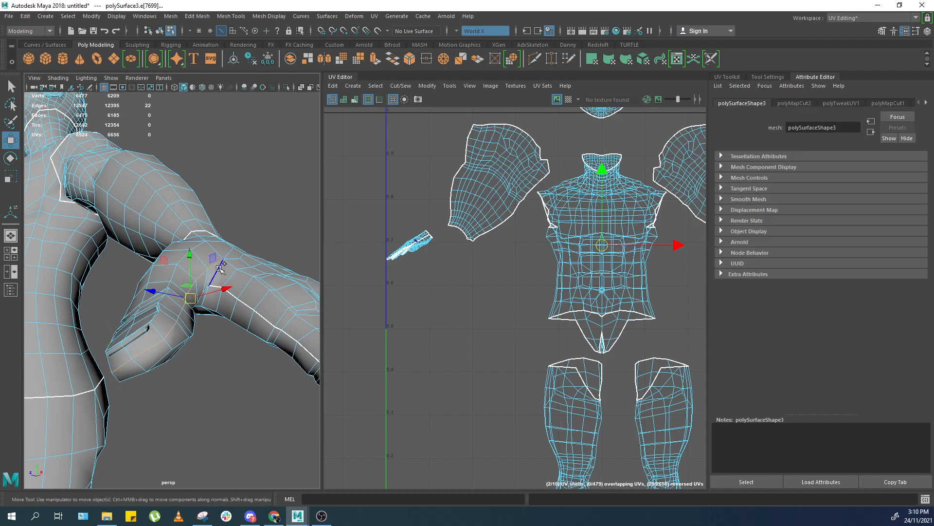
{"action": "left_click_drag", "start_coordinate": [176, 316], "coordinate": [175, 292], "text": "alt"}
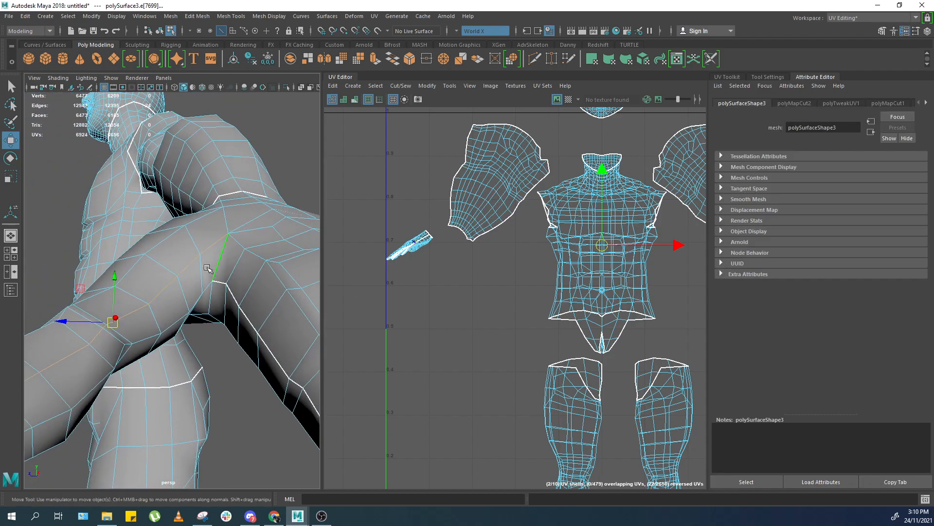
{"action": "mouse_move", "coordinate": [215, 265]}
{"action": "left_mouse_down", "text": "alt"}
{"action": "mouse_move", "coordinate": [190, 251]}
{"action": "mouse_move", "coordinate": [216, 195]}
{"action": "mouse_move", "coordinate": [225, 273]}
{"action": "left_mouse_up", "text": "alt"}
{"action": "right_click_drag", "start_coordinate": [537, 267], "coordinate": [494, 281], "text": "shift"}
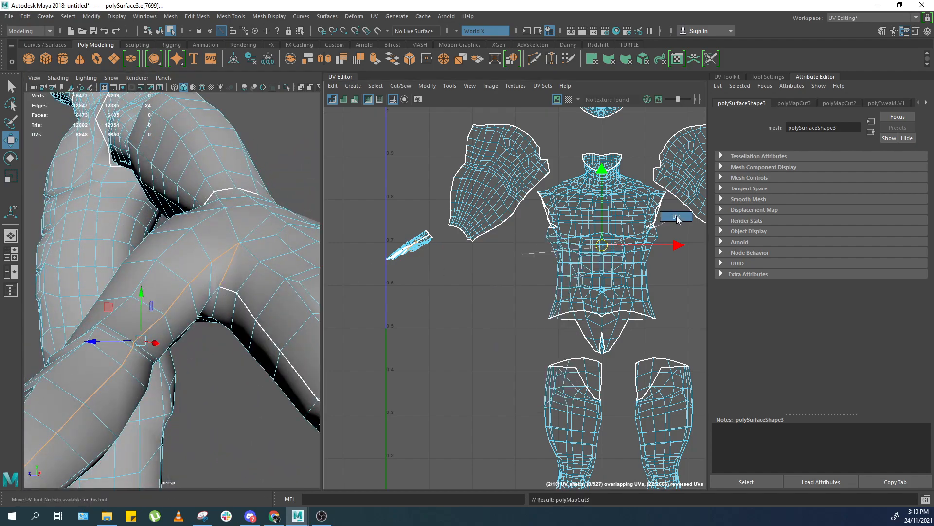
Unfold the separated hand UV shells.
{"action": "right_click_drag", "start_coordinate": [524, 253], "coordinate": [673, 222]}
{"action": "left_click_drag", "start_coordinate": [439, 224], "coordinate": [417, 256]}
{"action": "scroll", "coordinate": [419, 259], "scroll_direction": "down", "scroll_amount": 2}
{"action": "right_click_drag", "start_coordinate": [422, 258], "coordinate": [403, 266], "text": "ctrl"}
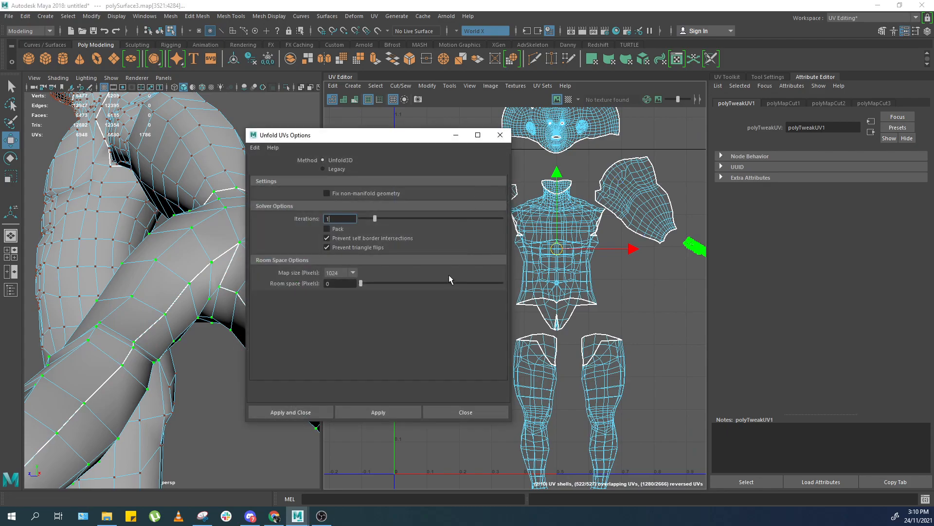
{"action": "left_click", "coordinate": [499, 135]}
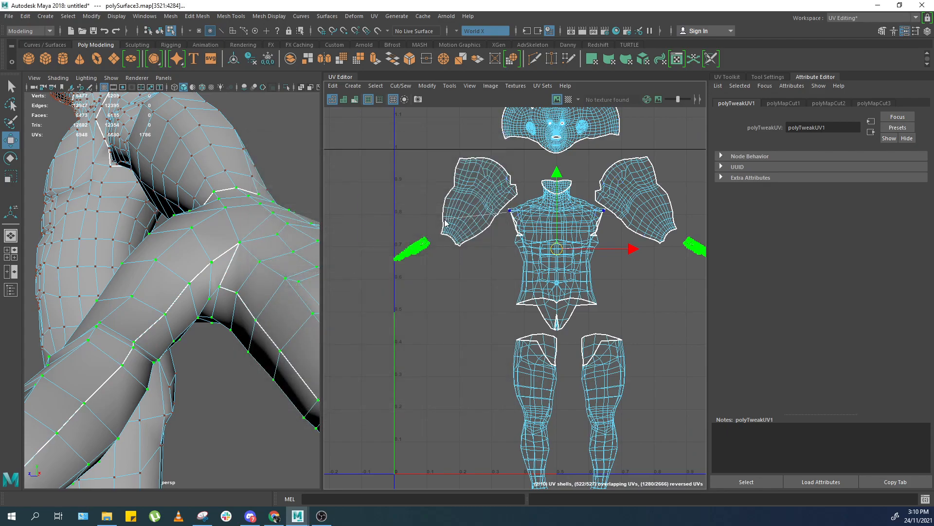
Select the edge loop running down the side of the torso and cut the UVs along it.
{"action": "left_click", "coordinate": [378, 223]}
{"action": "scroll", "coordinate": [636, 388], "scroll_direction": "up", "scroll_amount": 1}
{"action": "middle_click_drag", "start_coordinate": [637, 389], "coordinate": [577, 261], "text": "alt"}
{"action": "scroll", "coordinate": [234, 243], "scroll_direction": "down", "scroll_amount": 5}
{"action": "left_click_drag", "start_coordinate": [263, 233], "coordinate": [399, 194], "text": "alt"}
{"action": "middle_click_drag", "start_coordinate": [399, 190], "coordinate": [405, 341], "text": "alt"}
{"action": "scroll", "coordinate": [176, 353], "scroll_direction": "down", "scroll_amount": 4}
{"action": "left_click_drag", "start_coordinate": [141, 260], "coordinate": [136, 336], "text": "alt"}
{"action": "scroll", "coordinate": [136, 336], "scroll_direction": "up", "scroll_amount": 5}
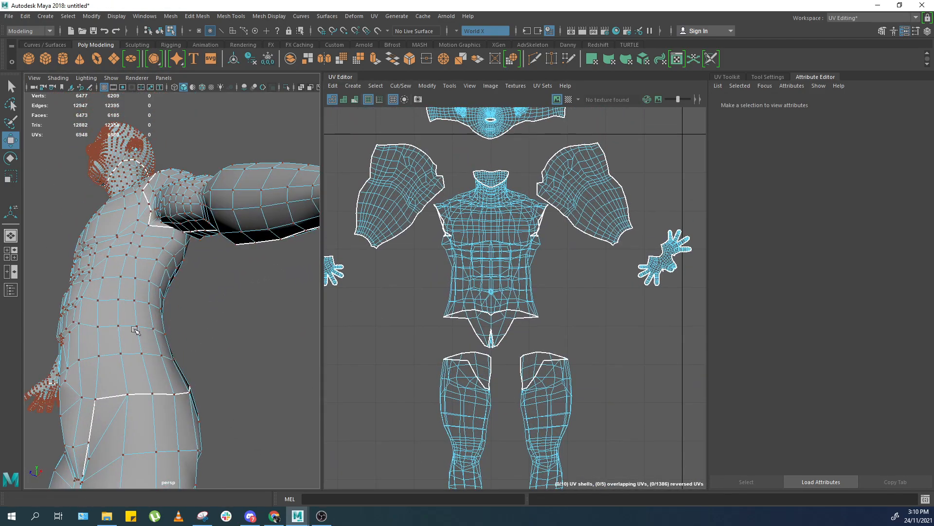
{"action": "right_click_drag", "start_coordinate": [136, 336], "coordinate": [141, 287]}
{"action": "left_click", "coordinate": [171, 232]}
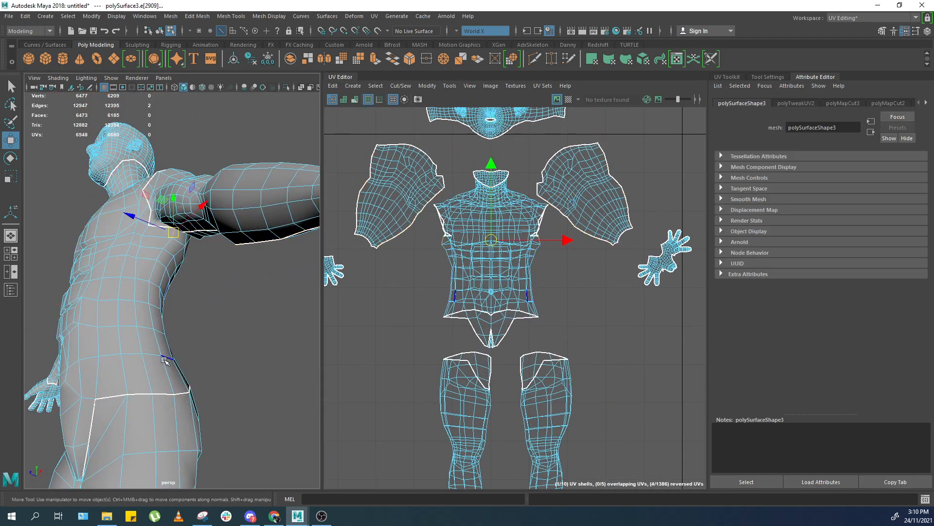
{"action": "double_click", "coordinate": [161, 375], "text": "shift"}
{"action": "right_click_drag", "start_coordinate": [482, 273], "coordinate": [406, 312], "text": "shift"}
Select the edge loop around the base of the neck and cut the UVs along it.
{"action": "left_click", "coordinate": [276, 248]}
{"action": "left_click_drag", "start_coordinate": [276, 248], "coordinate": [208, 290], "text": "alt"}
{"action": "left_click", "coordinate": [169, 204]}
{"action": "key", "text": "f"}
{"action": "left_click", "coordinate": [214, 351]}
{"action": "double_click", "coordinate": [236, 330]}
{"action": "left_click_drag", "start_coordinate": [236, 330], "coordinate": [269, 258], "text": "alt"}
{"action": "right_click_drag", "start_coordinate": [455, 251], "coordinate": [407, 280], "text": "shift"}
Select the edge loop across the back of the neck and cut the UVs along it.
{"action": "left_click", "coordinate": [234, 235]}
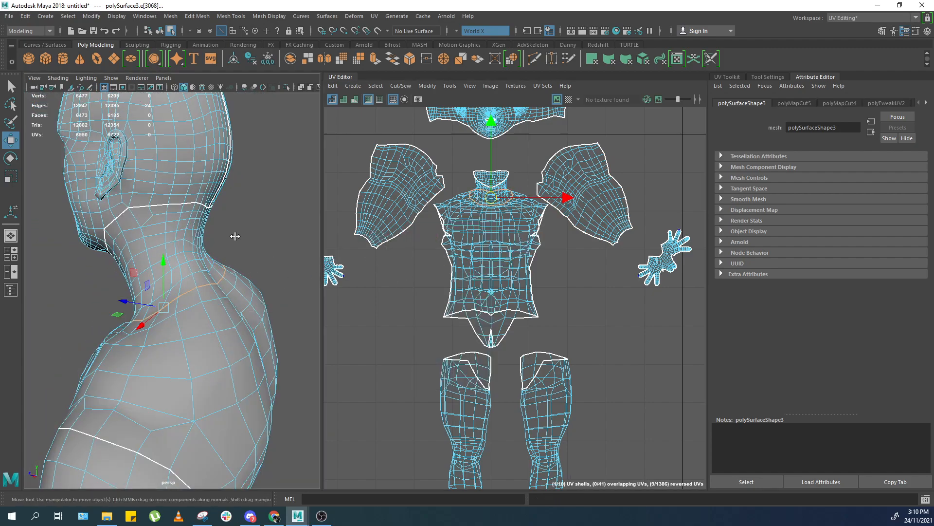
{"action": "left_click_drag", "start_coordinate": [234, 236], "coordinate": [202, 250], "text": "alt"}
{"action": "left_click", "coordinate": [180, 223]}
{"action": "middle_click_drag", "start_coordinate": [194, 302], "coordinate": [226, 265], "text": "alt"}
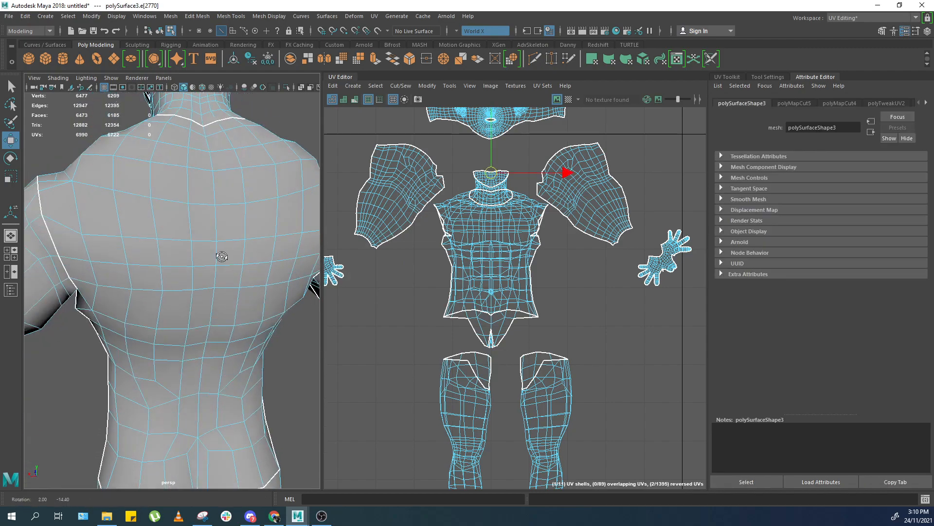
{"action": "left_click_drag", "start_coordinate": [225, 265], "coordinate": [219, 292], "text": "alt"}
{"action": "left_click_drag", "start_coordinate": [180, 196], "coordinate": [205, 288], "text": "alt"}
{"action": "middle_click_drag", "start_coordinate": [209, 131], "coordinate": [226, 215], "text": "alt"}
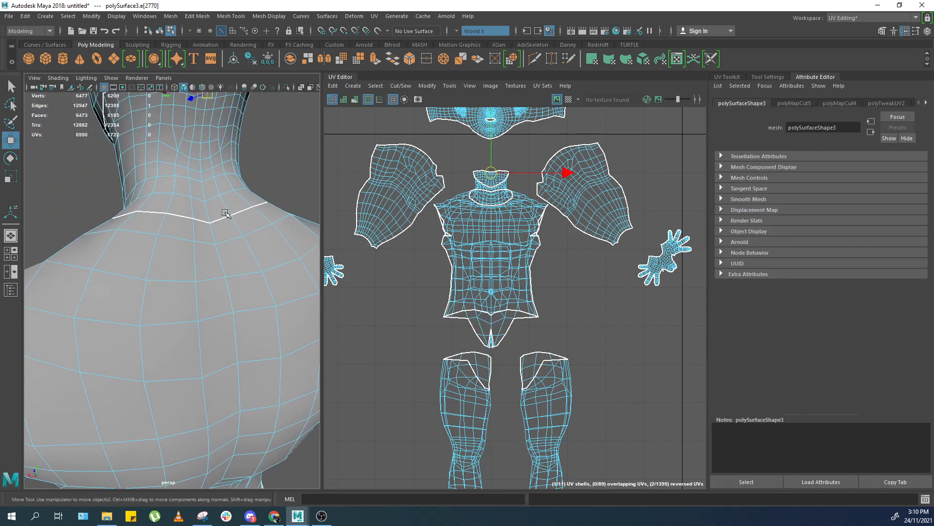
{"action": "double_click", "coordinate": [212, 208], "text": "shift"}
{"action": "right_click_drag", "start_coordinate": [466, 221], "coordinate": [442, 237], "text": "shift"}
Unfold the torso UV shell.
{"action": "left_click", "coordinate": [260, 161]}
{"action": "right_click_drag", "start_coordinate": [258, 163], "coordinate": [205, 214], "text": "alt"}
{"action": "left_click_drag", "start_coordinate": [223, 225], "coordinate": [242, 263], "text": "alt"}
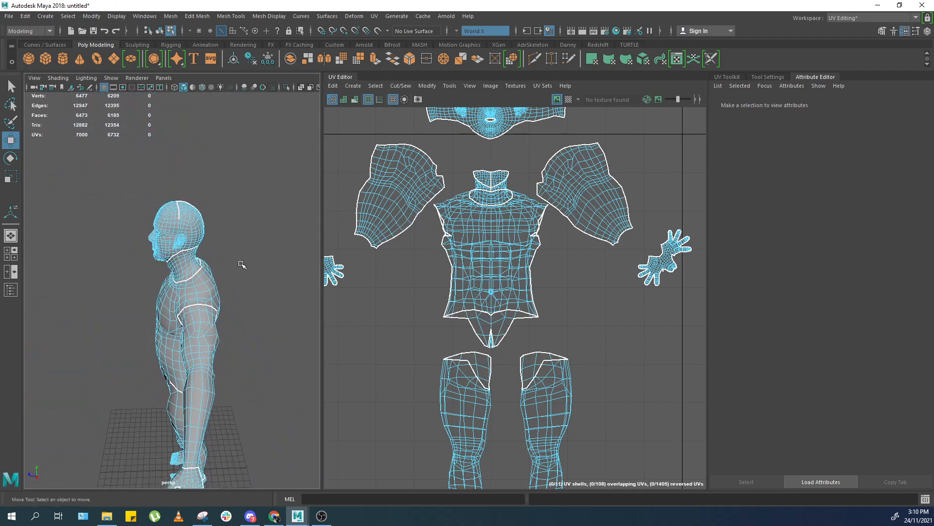
{"action": "middle_click_drag", "start_coordinate": [242, 263], "coordinate": [218, 261], "text": "alt"}
{"action": "right_click_drag", "start_coordinate": [166, 243], "coordinate": [203, 256], "text": "alt"}
{"action": "left_click_drag", "start_coordinate": [203, 256], "coordinate": [222, 272], "text": "alt"}
{"action": "right_click_drag", "start_coordinate": [178, 244], "coordinate": [207, 252], "text": "alt"}
{"action": "left_click", "coordinate": [169, 248]}
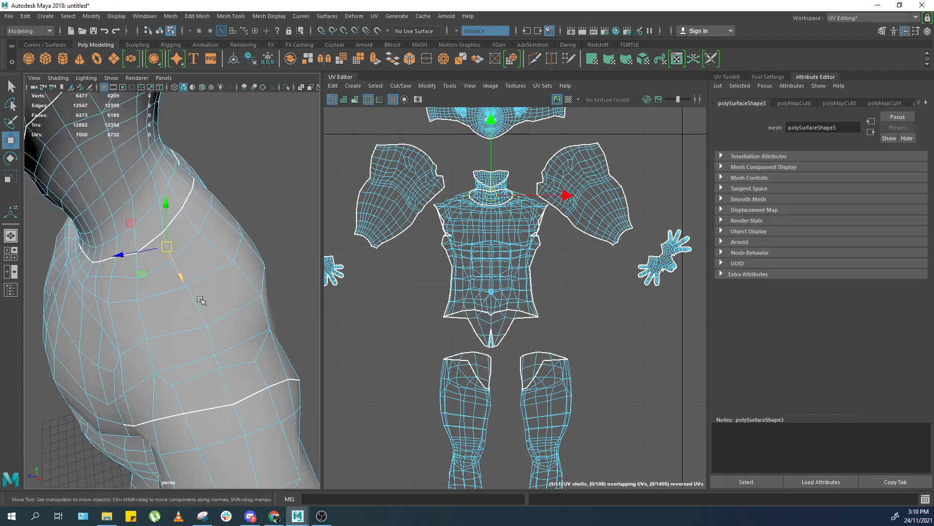
{"action": "double_click", "coordinate": [230, 373]}
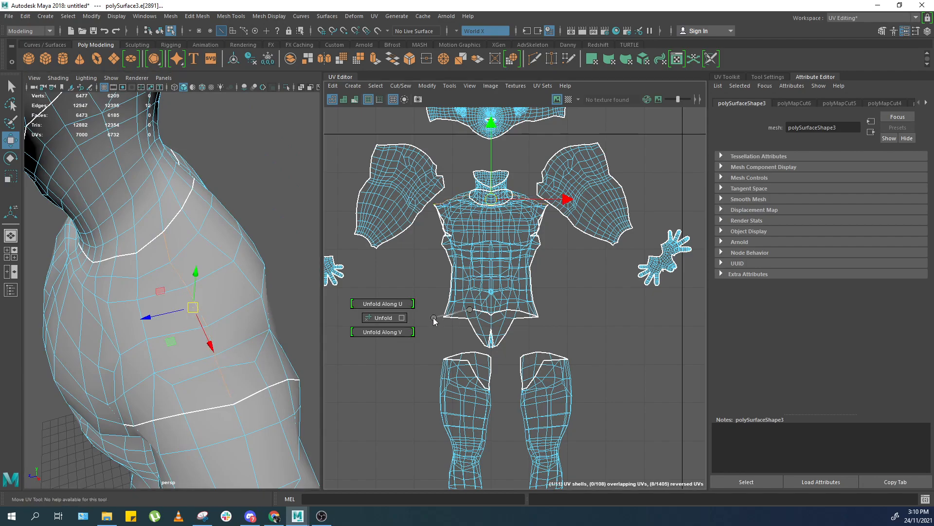
{"action": "right_click_drag", "start_coordinate": [433, 317], "coordinate": [382, 339], "text": "shift"}
Move and scale the torso, arm and neck UV shells apart in the UV layout.
{"action": "mouse_move", "coordinate": [530, 260]}
{"action": "right_mouse_down"}
{"action": "mouse_move", "coordinate": [565, 257]}
{"action": "mouse_move", "coordinate": [477, 281]}
{"action": "right_mouse_up"}
{"action": "left_click_drag", "start_coordinate": [491, 268], "coordinate": [668, 304]}
{"action": "middle_click_drag", "start_coordinate": [584, 254], "coordinate": [503, 271], "text": "alt"}
{"action": "scroll", "coordinate": [412, 248], "scroll_direction": "down", "scroll_amount": 1}
{"action": "left_click_drag", "start_coordinate": [589, 320], "coordinate": [602, 385]}
{"action": "left_click", "coordinate": [580, 285]}
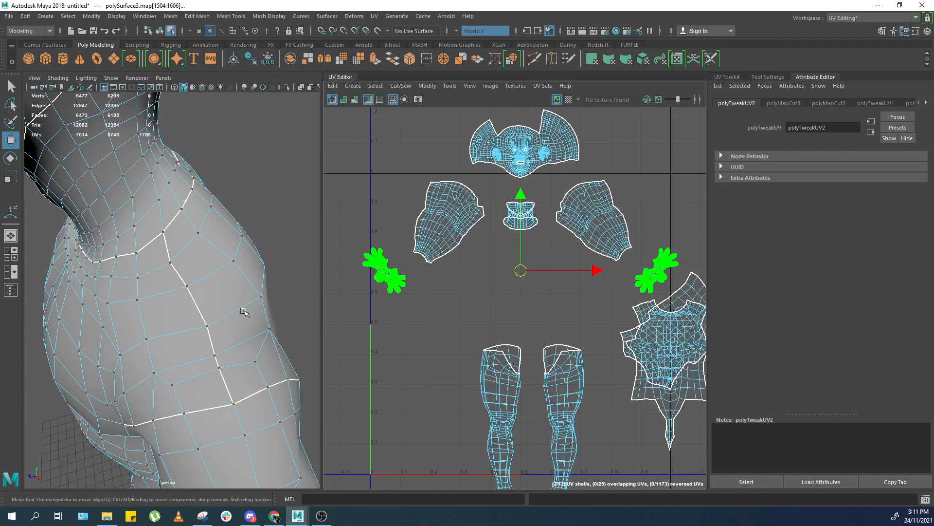
{"action": "left_click_drag", "start_coordinate": [244, 311], "coordinate": [246, 287]}
{"action": "double_click", "coordinate": [673, 258]}
{"action": "left_click_drag", "start_coordinate": [657, 270], "coordinate": [371, 336]}
{"action": "double_click", "coordinate": [632, 308]}
{"action": "middle_click_drag", "start_coordinate": [666, 361], "coordinate": [597, 355], "text": "alt"}
{"action": "left_click_drag", "start_coordinate": [601, 370], "coordinate": [685, 279]}
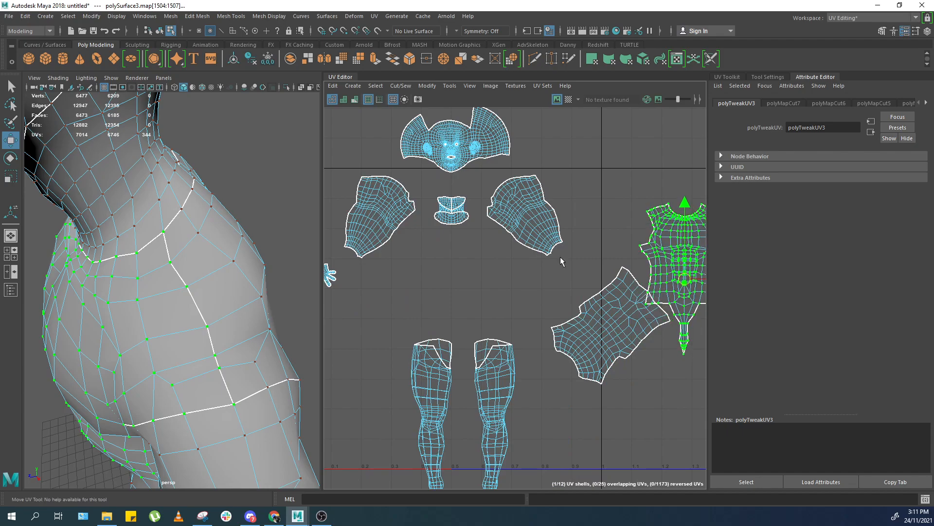
Select the collar UV shell and unfold it.
{"action": "middle_click_drag", "start_coordinate": [461, 215], "coordinate": [499, 213], "text": "alt"}
{"action": "scroll", "coordinate": [499, 212], "scroll_direction": "up", "scroll_amount": 2}
{"action": "double_click", "coordinate": [498, 211]}
{"action": "key", "text": "ctrl+u"}
{"action": "middle_click_drag", "start_coordinate": [495, 274], "coordinate": [511, 187], "text": "alt"}
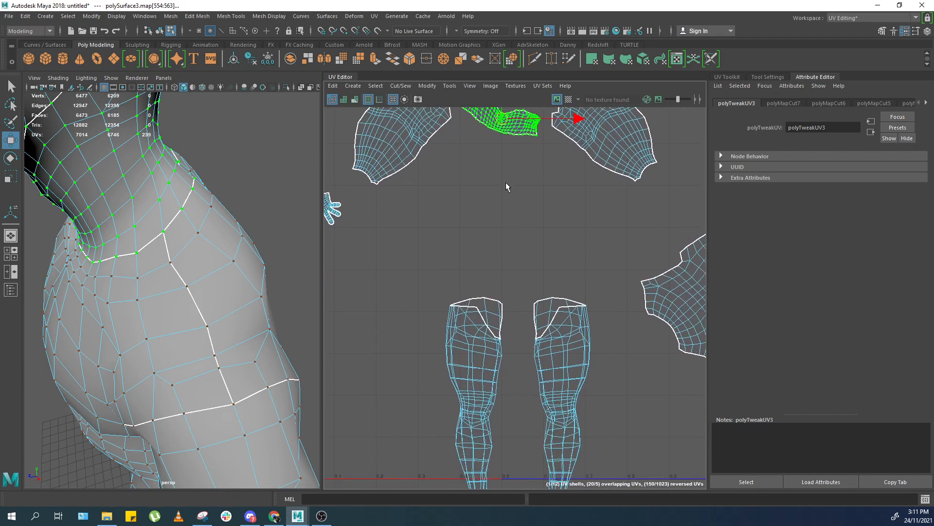
Select the edge seam running down the inside of both legs and cut the leg UVs along it.
{"action": "right_click_drag", "start_coordinate": [198, 287], "coordinate": [134, 336], "text": "alt"}
{"action": "left_click_drag", "start_coordinate": [134, 336], "coordinate": [233, 366], "text": "alt"}
{"action": "middle_click_drag", "start_coordinate": [234, 366], "coordinate": [255, 199], "text": "alt"}
{"action": "right_click_drag", "start_coordinate": [255, 199], "coordinate": [220, 357], "text": "alt"}
{"action": "scroll", "coordinate": [223, 358], "scroll_direction": "up", "scroll_amount": 4}
{"action": "right_click_drag", "start_coordinate": [239, 269], "coordinate": [241, 205]}
{"action": "left_click_drag", "start_coordinate": [236, 265], "coordinate": [219, 166], "text": "alt"}
{"action": "scroll", "coordinate": [231, 238], "scroll_direction": "up", "scroll_amount": 4}
{"action": "left_click", "coordinate": [242, 245]}
{"action": "double_click", "coordinate": [249, 242]}
{"action": "scroll", "coordinate": [249, 242], "scroll_direction": "down", "scroll_amount": 5}
{"action": "left_click_drag", "start_coordinate": [244, 243], "coordinate": [111, 303], "text": "alt"}
{"action": "middle_click_drag", "start_coordinate": [158, 279], "coordinate": [152, 195], "text": "alt"}
{"action": "right_click_drag", "start_coordinate": [151, 195], "coordinate": [151, 298], "text": "alt"}
{"action": "left_click_drag", "start_coordinate": [151, 298], "coordinate": [229, 249], "text": "alt"}
{"action": "right_click_drag", "start_coordinate": [230, 250], "coordinate": [146, 248], "text": "alt"}
{"action": "left_click_drag", "start_coordinate": [146, 249], "coordinate": [217, 265], "text": "alt"}
{"action": "right_click_drag", "start_coordinate": [217, 265], "coordinate": [258, 278], "text": "alt"}
{"action": "middle_click_drag", "start_coordinate": [192, 193], "coordinate": [191, 282], "text": "alt"}
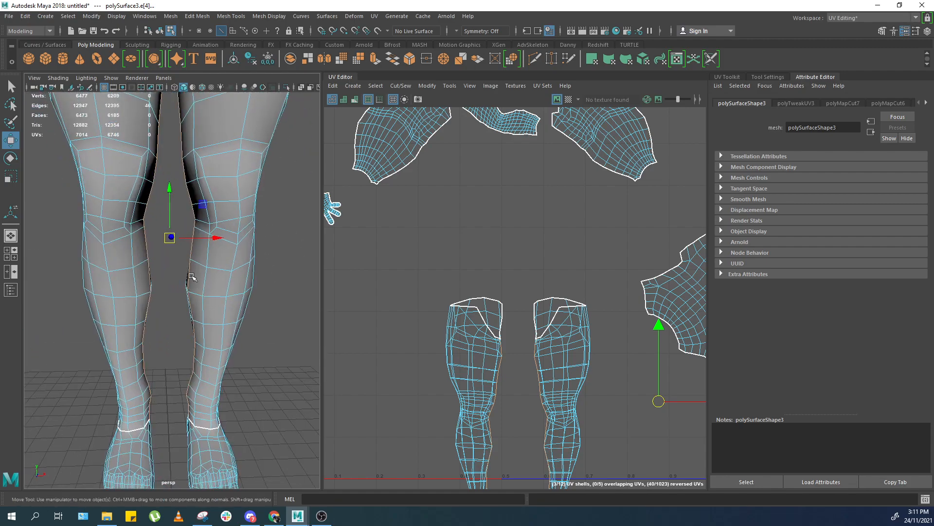
{"action": "right_click_drag", "start_coordinate": [533, 310], "coordinate": [516, 278], "text": "alt"}
{"action": "middle_click_drag", "start_coordinate": [516, 278], "coordinate": [479, 188], "text": "alt"}
{"action": "right_click_drag", "start_coordinate": [482, 258], "coordinate": [481, 337], "text": "alt"}
{"action": "middle_click_drag", "start_coordinate": [482, 337], "coordinate": [506, 299], "text": "alt"}
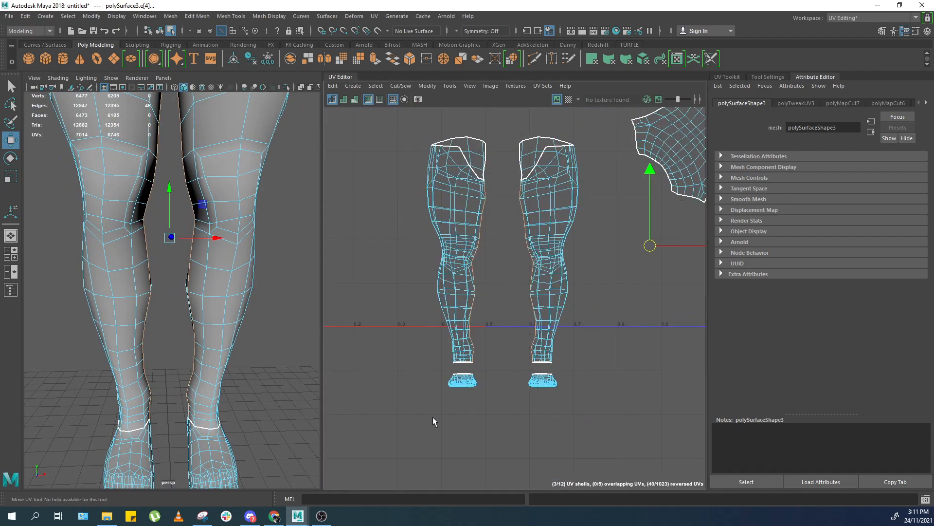
{"action": "right_click_drag", "start_coordinate": [565, 241], "coordinate": [556, 294], "text": "alt"}
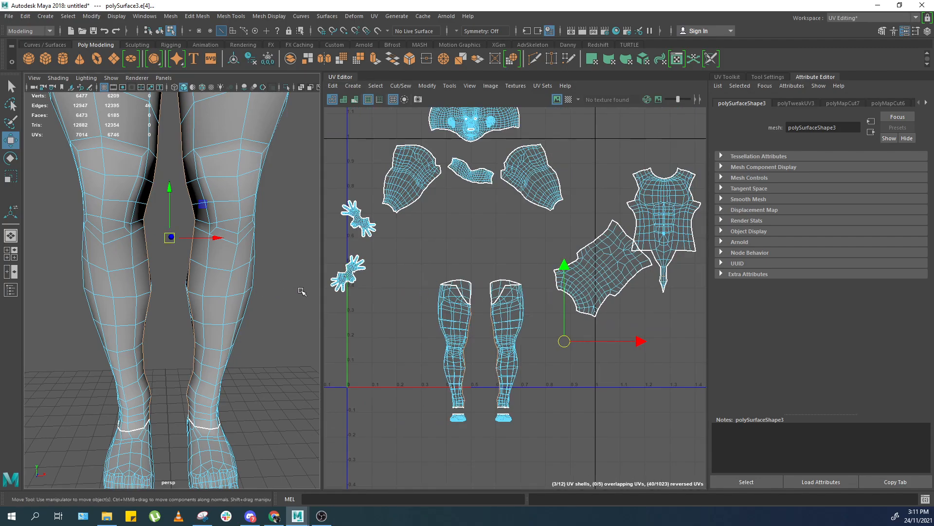
{"action": "right_click_drag", "start_coordinate": [572, 249], "coordinate": [541, 262], "text": "shift"}
Unfold the cut leg UV shells.
{"action": "middle_click_drag", "start_coordinate": [186, 231], "coordinate": [179, 265], "text": "alt"}
{"action": "right_click_drag", "start_coordinate": [179, 265], "coordinate": [163, 261], "text": "alt"}
{"action": "left_click_drag", "start_coordinate": [163, 260], "coordinate": [185, 248], "text": "alt"}
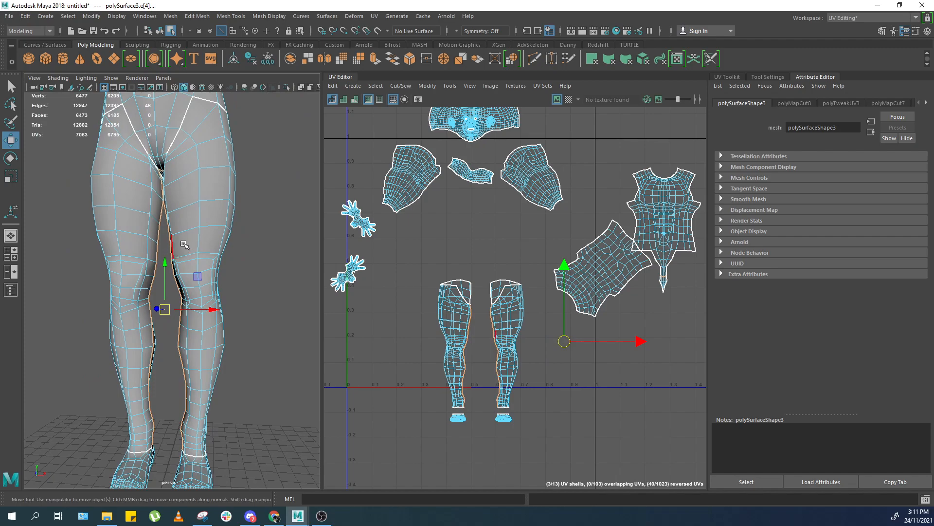
{"action": "right_click_drag", "start_coordinate": [504, 293], "coordinate": [541, 292]}
{"action": "left_click_drag", "start_coordinate": [548, 252], "coordinate": [503, 311]}
{"action": "right_click_drag", "start_coordinate": [509, 306], "coordinate": [428, 319], "text": "ctrl"}
{"action": "middle_click_drag", "start_coordinate": [428, 320], "coordinate": [438, 251], "text": "alt"}
{"action": "right_click_drag", "start_coordinate": [438, 251], "coordinate": [467, 255], "text": "alt"}
{"action": "left_click", "coordinate": [516, 344]}
{"action": "middle_click_drag", "start_coordinate": [516, 343], "coordinate": [525, 283], "text": "alt"}
{"action": "right_click_drag", "start_coordinate": [526, 283], "coordinate": [574, 275], "text": "alt"}
{"action": "left_click_drag", "start_coordinate": [599, 258], "coordinate": [365, 384]}
{"action": "key", "text": "f"}
Select the edge loops around the soles of both feet and cut the foot UVs along them.
{"action": "left_click_drag", "start_coordinate": [248, 367], "coordinate": [177, 375], "text": "alt"}
{"action": "right_click_drag", "start_coordinate": [176, 376], "coordinate": [224, 343], "text": "alt"}
{"action": "mouse_move", "coordinate": [224, 343]}
{"action": "left_mouse_down", "text": "alt"}
{"action": "mouse_move", "coordinate": [215, 332]}
{"action": "mouse_move", "coordinate": [222, 353]}
{"action": "mouse_move", "coordinate": [239, 343]}
{"action": "left_mouse_up", "text": "alt"}
{"action": "right_click_drag", "start_coordinate": [240, 343], "coordinate": [185, 339]}
{"action": "double_click", "coordinate": [234, 326]}
{"action": "left_click_drag", "start_coordinate": [185, 339], "coordinate": [223, 335], "text": "alt"}
{"action": "right_click_drag", "start_coordinate": [223, 335], "coordinate": [263, 331], "text": "alt"}
{"action": "left_click_drag", "start_coordinate": [263, 331], "coordinate": [217, 327], "text": "alt"}
{"action": "double_click", "coordinate": [168, 290], "text": "shift"}
{"action": "key", "text": "4"}
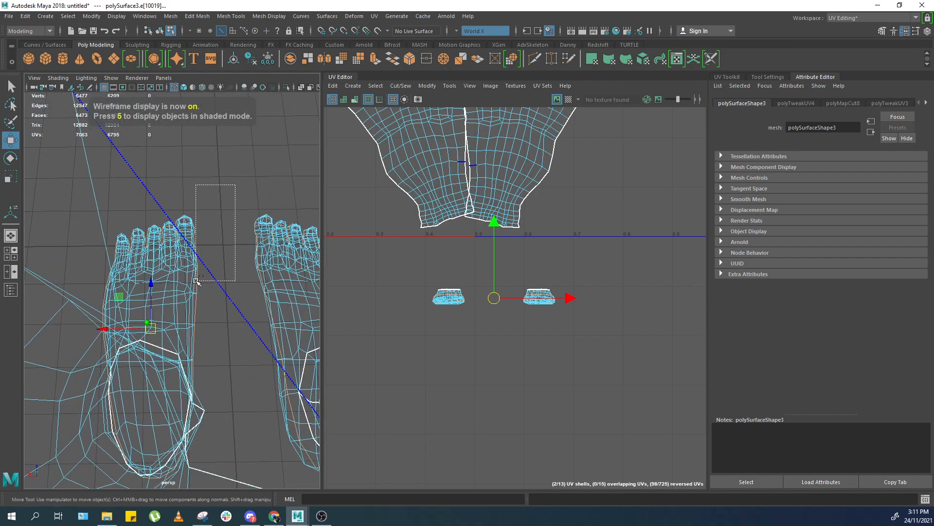
{"action": "left_click_drag", "start_coordinate": [195, 281], "coordinate": [196, 281], "text": "ctrl"}
{"action": "scroll", "coordinate": [209, 222], "scroll_direction": "up", "scroll_amount": 5}
{"action": "middle_click_drag", "start_coordinate": [210, 207], "coordinate": [192, 312], "text": "alt"}
{"action": "left_click_drag", "start_coordinate": [210, 296], "coordinate": [264, 199], "text": "ctrl"}
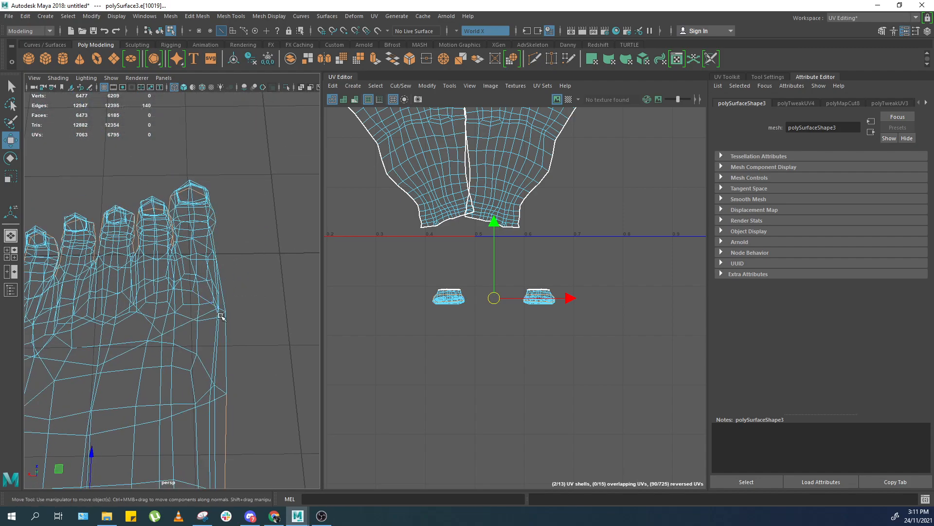
{"action": "middle_click_drag", "start_coordinate": [227, 370], "coordinate": [233, 275], "text": "alt"}
{"action": "left_click_drag", "start_coordinate": [254, 303], "coordinate": [181, 407], "text": "ctrl"}
{"action": "scroll", "coordinate": [187, 424], "scroll_direction": "down", "scroll_amount": 3}
{"action": "middle_click_drag", "start_coordinate": [188, 425], "coordinate": [211, 274], "text": "alt"}
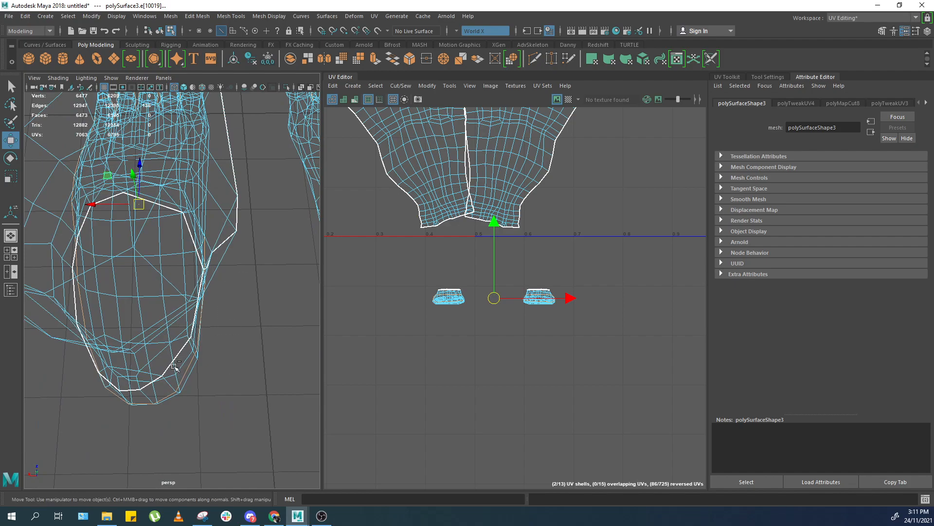
{"action": "left_click_drag", "start_coordinate": [245, 231], "coordinate": [244, 231], "text": "ctrl"}
{"action": "left_click_drag", "start_coordinate": [205, 354], "coordinate": [212, 316], "text": "alt"}
{"action": "right_click_drag", "start_coordinate": [523, 335], "coordinate": [484, 345], "text": "shift"}
{"action": "left_click_drag", "start_coordinate": [587, 281], "coordinate": [418, 364]}
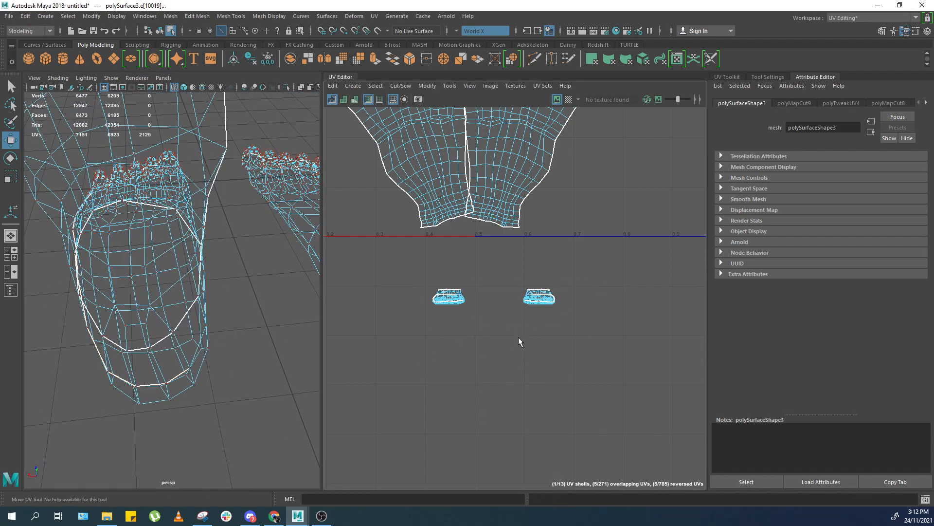
Unfold the two foot UV shells.
{"action": "scroll", "coordinate": [519, 339], "scroll_direction": "up", "scroll_amount": 3}
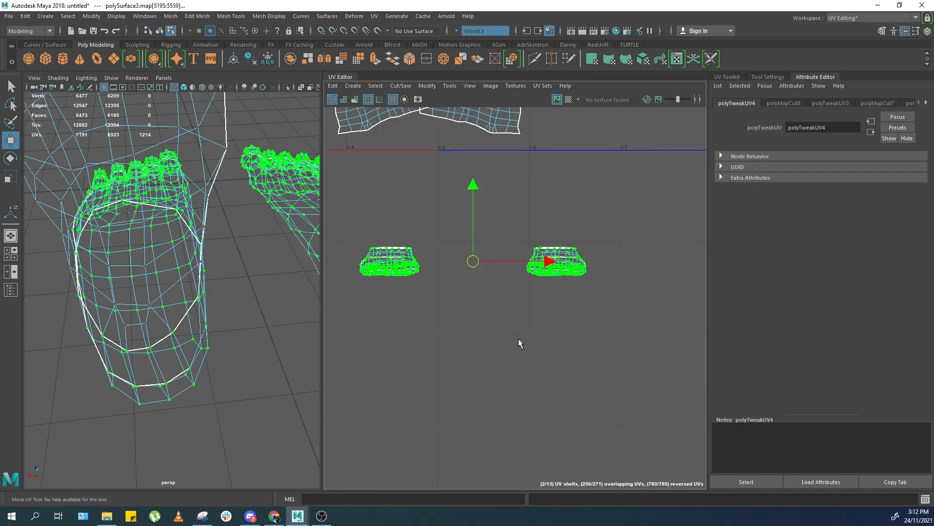
{"action": "right_click_drag", "start_coordinate": [519, 342], "coordinate": [472, 315], "text": "shift"}
{"action": "middle_click_drag", "start_coordinate": [487, 294], "coordinate": [513, 315], "text": "alt"}
{"action": "left_click", "coordinate": [511, 314]}
{"action": "scroll", "coordinate": [492, 293], "scroll_direction": "down", "scroll_amount": 3}
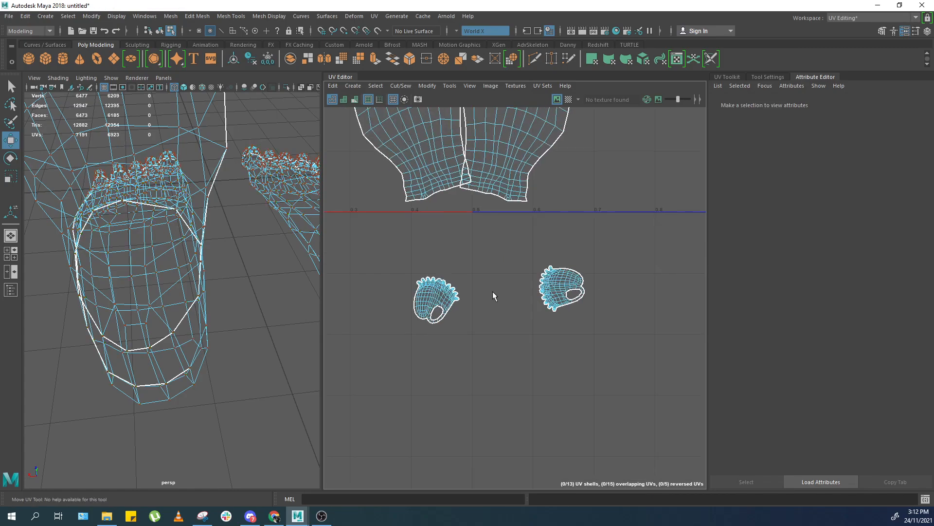
Select the torso UV shells and reposition them within the UV space above the foot shells.
{"action": "middle_click_drag", "start_coordinate": [487, 269], "coordinate": [517, 340], "text": "alt"}
{"action": "scroll", "coordinate": [563, 297], "scroll_direction": "down", "scroll_amount": 3}
{"action": "middle_click_drag", "start_coordinate": [562, 292], "coordinate": [575, 384], "text": "alt"}
{"action": "scroll", "coordinate": [564, 344], "scroll_direction": "down", "scroll_amount": 1}
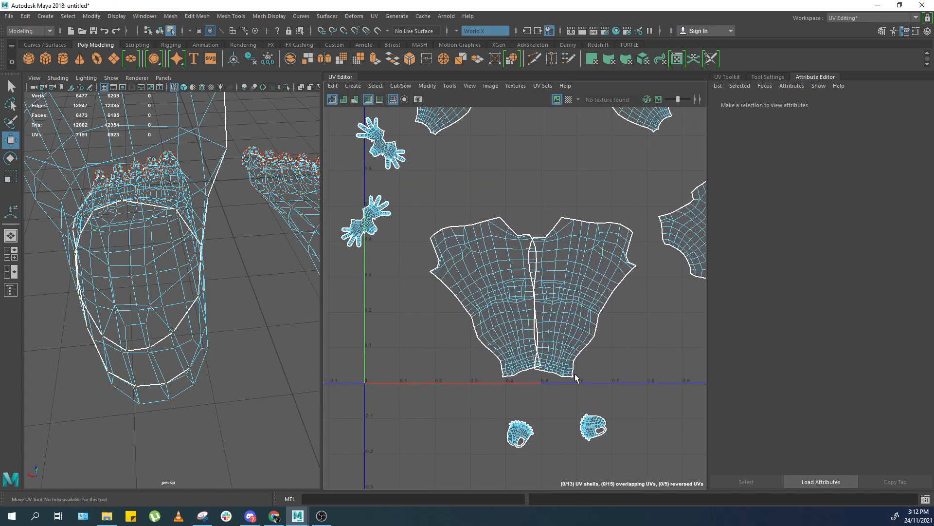
{"action": "left_click_drag", "start_coordinate": [568, 281], "coordinate": [494, 289]}
{"action": "right_click_drag", "start_coordinate": [503, 298], "coordinate": [514, 284], "text": "ctrl"}
{"action": "middle_click_drag", "start_coordinate": [515, 288], "coordinate": [489, 286]}
{"action": "scroll", "coordinate": [548, 183], "scroll_direction": "down", "scroll_amount": 3}
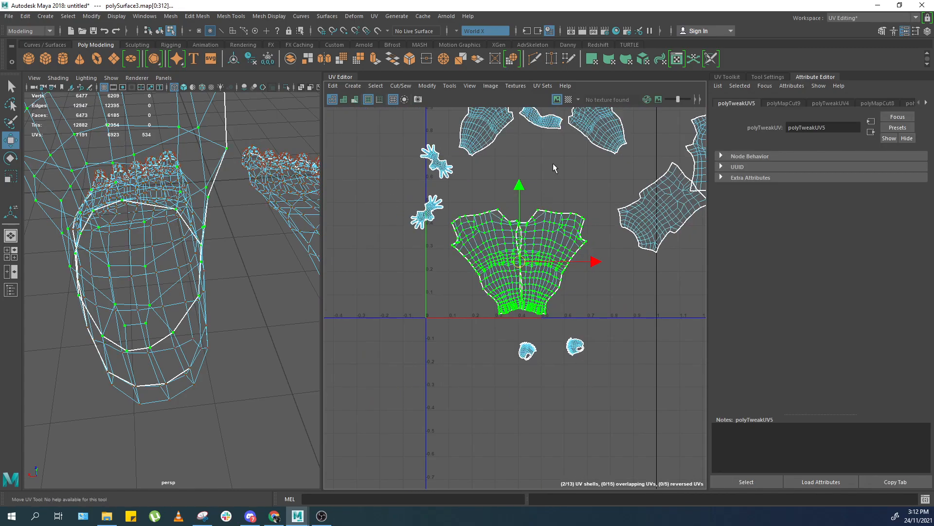
{"action": "middle_click_drag", "start_coordinate": [555, 164], "coordinate": [515, 303], "text": "alt"}
{"action": "left_click", "coordinate": [516, 300]}
{"action": "middle_click_drag", "start_coordinate": [540, 221], "coordinate": [531, 244], "text": "alt"}
{"action": "scroll", "coordinate": [532, 244], "scroll_direction": "down", "scroll_amount": 1}
{"action": "scroll", "coordinate": [451, 232], "scroll_direction": "up", "scroll_amount": 1}
{"action": "middle_click_drag", "start_coordinate": [454, 324], "coordinate": [489, 317], "text": "alt"}
{"action": "scroll", "coordinate": [513, 160], "scroll_direction": "up", "scroll_amount": 3}
Switch the viewport to shaded smooth preview and inspect the character's head and shoulders.
{"action": "key", "text": "a"}
{"action": "key", "text": "5"}
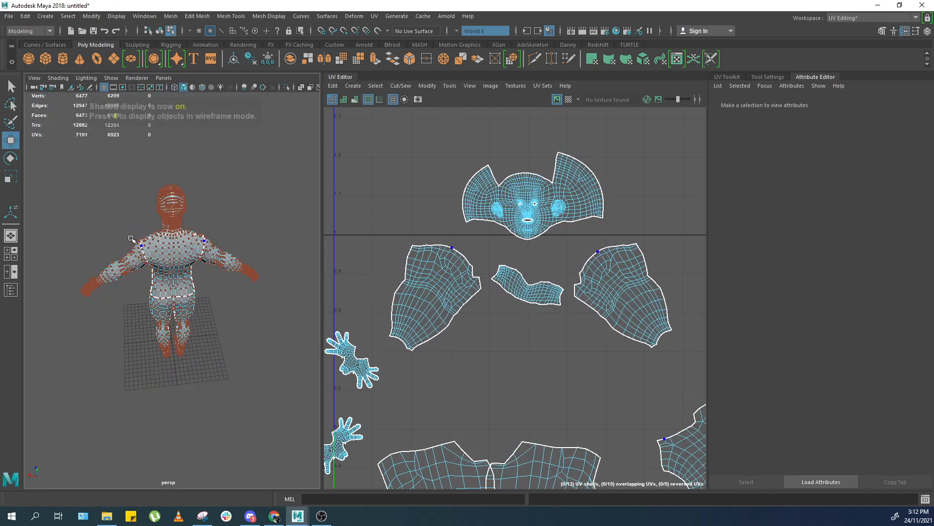
{"action": "scroll", "coordinate": [236, 196], "scroll_direction": "up", "scroll_amount": 5}
{"action": "scroll", "coordinate": [236, 196], "scroll_direction": "down", "scroll_amount": 5}
{"action": "left_click_drag", "start_coordinate": [236, 196], "coordinate": [159, 254], "text": "alt"}
{"action": "scroll", "coordinate": [167, 243], "scroll_direction": "up", "scroll_amount": 4}
{"action": "right_click_drag", "start_coordinate": [192, 256], "coordinate": [125, 260]}
{"action": "scroll", "coordinate": [122, 263], "scroll_direction": "down", "scroll_amount": 5}
{"action": "key", "text": "3"}
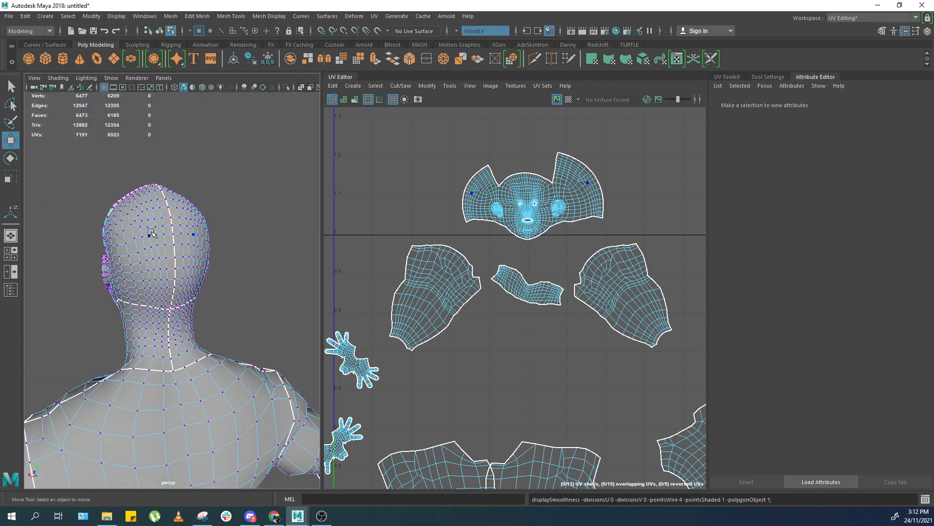
{"action": "scroll", "coordinate": [160, 226], "scroll_direction": "up", "scroll_amount": 5}
{"action": "key", "text": "1"}
{"action": "key", "text": "3"}
{"action": "right_click_drag", "start_coordinate": [150, 229], "coordinate": [184, 204]}
{"action": "scroll", "coordinate": [184, 205], "scroll_direction": "down", "scroll_amount": 6}
{"action": "left_click", "coordinate": [183, 205]}
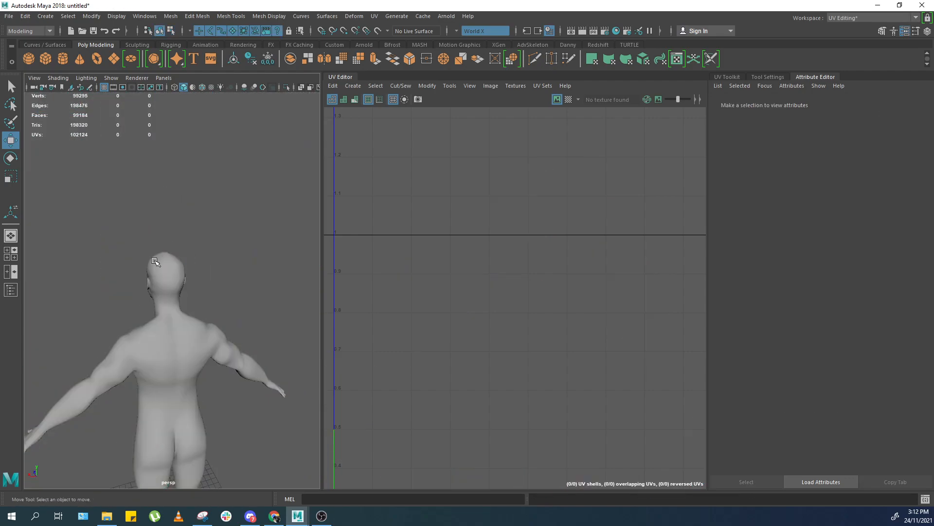
Select the body mesh, frame it, and freeze its transformations.
{"action": "left_click", "coordinate": [157, 262]}
{"action": "key", "text": "f"}
{"action": "middle_click_drag", "start_coordinate": [233, 172], "coordinate": [239, 252], "text": "alt"}
{"action": "scroll", "coordinate": [238, 252], "scroll_direction": "up", "scroll_amount": 6}
{"action": "left_click", "coordinate": [268, 59]}
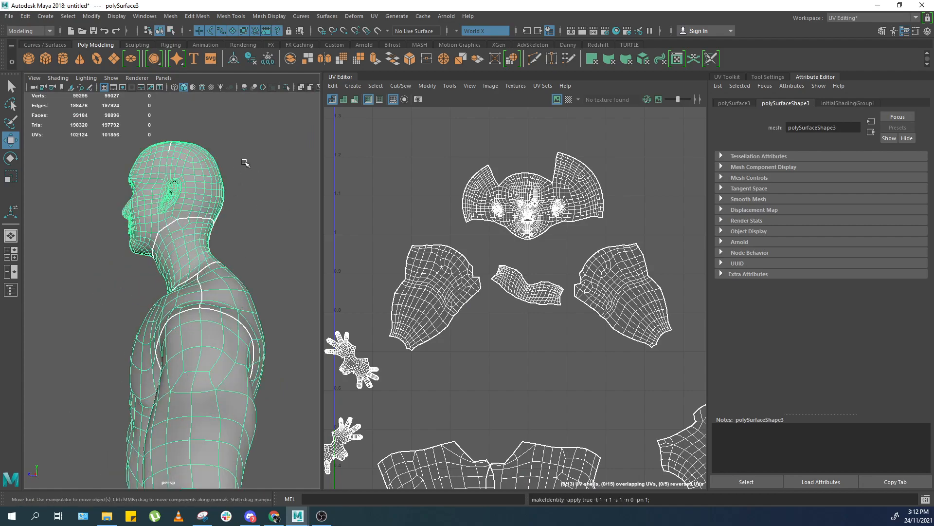
Inspect the head mesh's ear, eye and mouth areas up close in UV component mode.
{"action": "scroll", "coordinate": [223, 220], "scroll_direction": "up", "scroll_amount": 4}
{"action": "scroll", "coordinate": [221, 244], "scroll_direction": "up", "scroll_amount": 5}
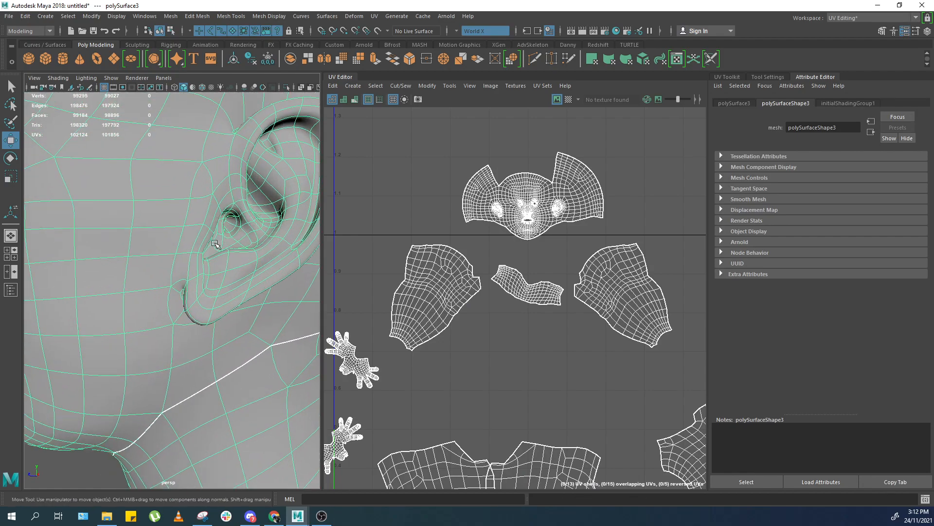
{"action": "scroll", "coordinate": [213, 241], "scroll_direction": "up", "scroll_amount": 5}
{"action": "middle_click_drag", "start_coordinate": [171, 215], "coordinate": [214, 214], "text": "alt"}
{"action": "key", "text": "F12"}
{"action": "scroll", "coordinate": [207, 230], "scroll_direction": "down", "scroll_amount": 5}
{"action": "left_click_drag", "start_coordinate": [207, 230], "coordinate": [125, 309], "text": "alt"}
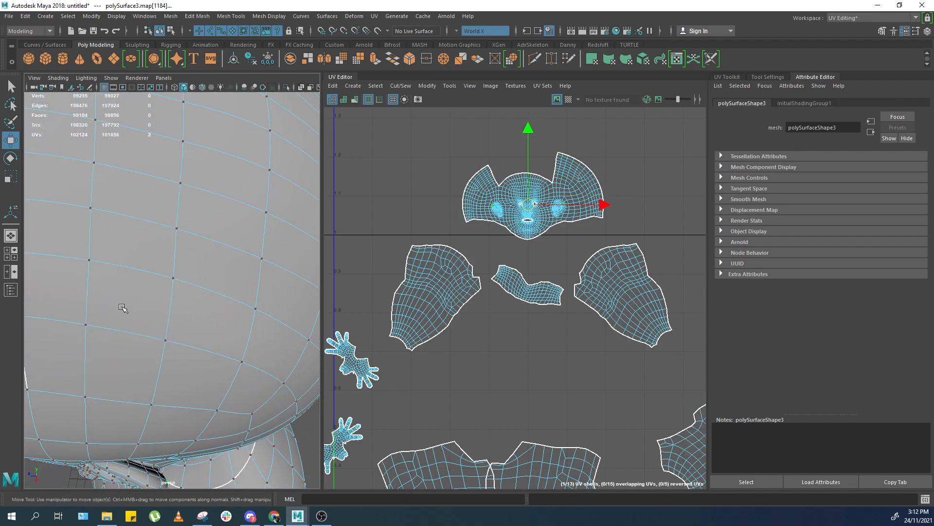
{"action": "middle_click_drag", "start_coordinate": [126, 308], "coordinate": [200, 197], "text": "alt"}
{"action": "scroll", "coordinate": [199, 236], "scroll_direction": "up", "scroll_amount": 5}
{"action": "left_click_drag", "start_coordinate": [213, 237], "coordinate": [148, 237], "text": "alt"}
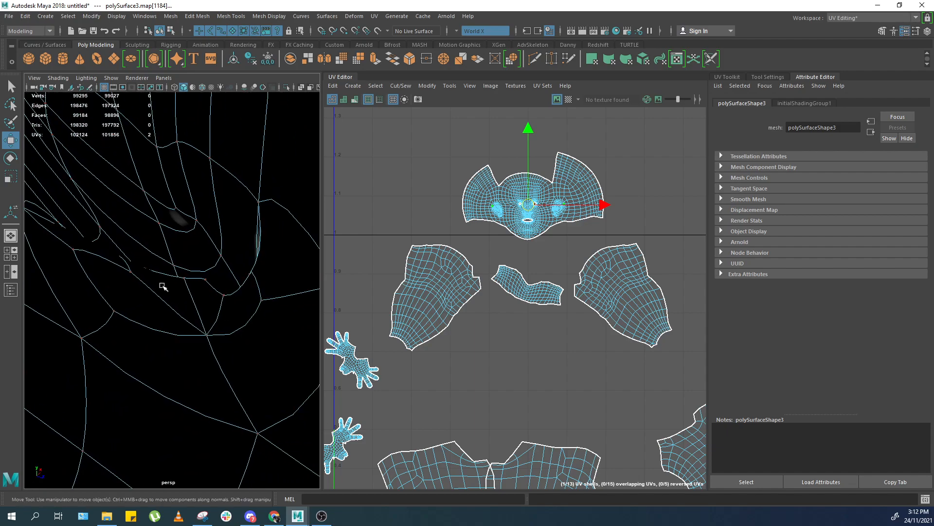
{"action": "left_click", "coordinate": [206, 281]}
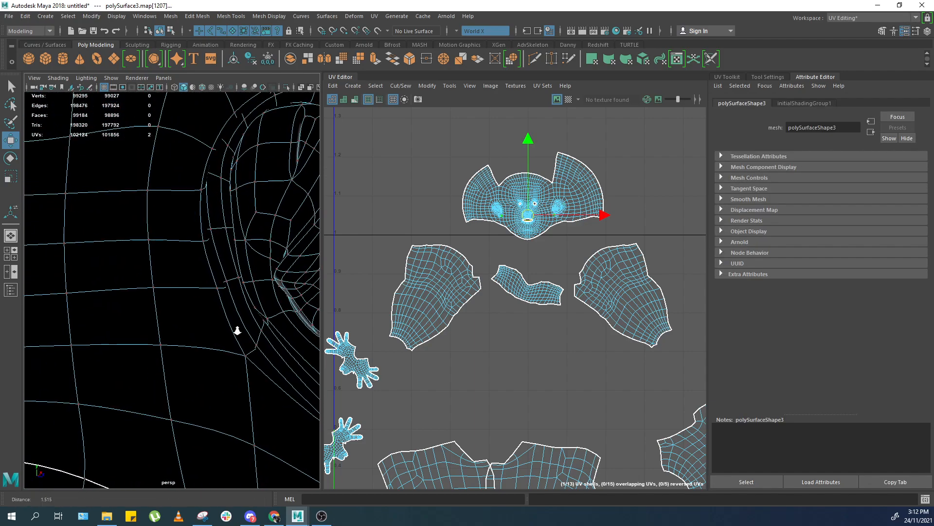
{"action": "left_click_drag", "start_coordinate": [208, 299], "coordinate": [73, 253], "text": "alt"}
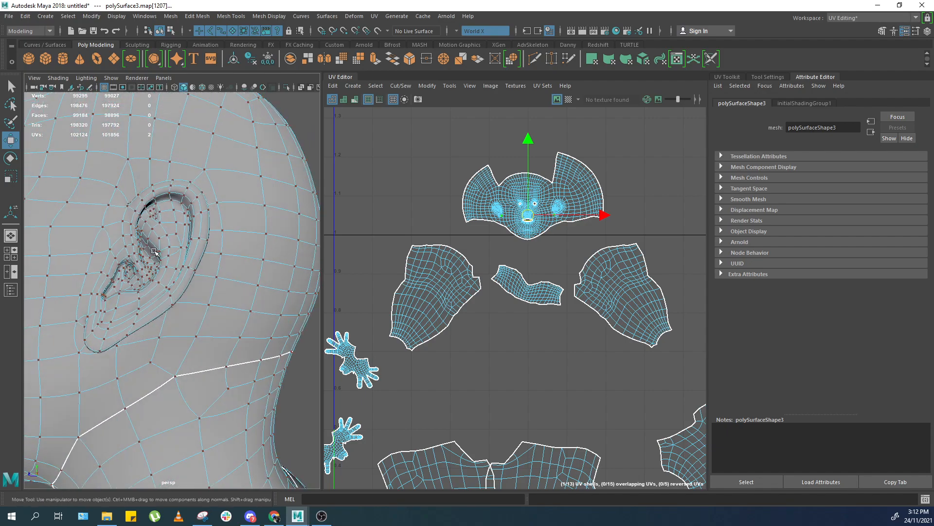
{"action": "middle_click_drag", "start_coordinate": [44, 250], "coordinate": [121, 246], "text": "alt"}
{"action": "right_click_drag", "start_coordinate": [121, 246], "coordinate": [121, 244], "text": "alt"}
{"action": "left_click_drag", "start_coordinate": [120, 245], "coordinate": [182, 263], "text": "alt"}
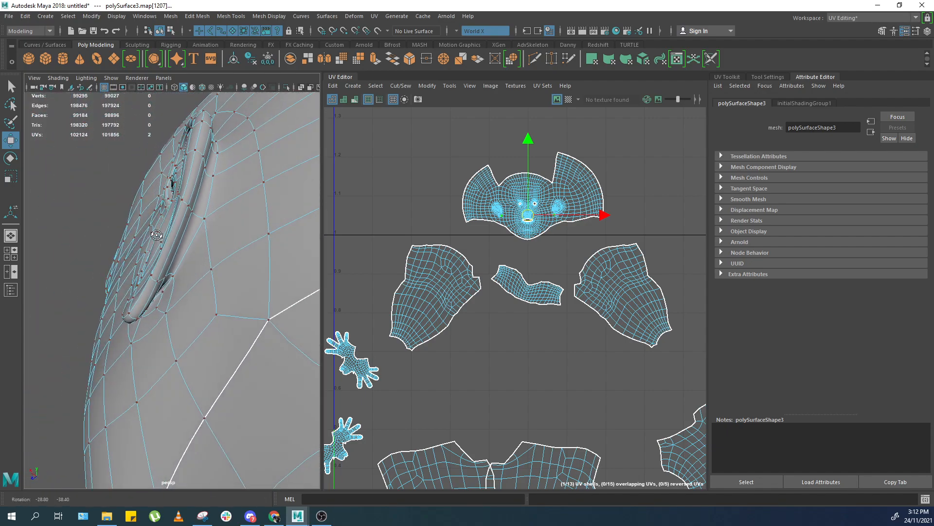
{"action": "left_click_drag", "start_coordinate": [228, 261], "coordinate": [237, 273], "text": "alt"}
{"action": "right_click_drag", "start_coordinate": [237, 273], "coordinate": [288, 304], "text": "alt"}
{"action": "left_click_drag", "start_coordinate": [288, 305], "coordinate": [129, 313], "text": "alt"}
{"action": "right_click_drag", "start_coordinate": [130, 313], "coordinate": [146, 261], "text": "alt"}
{"action": "left_click_drag", "start_coordinate": [146, 261], "coordinate": [175, 265], "text": "alt"}
{"action": "right_click_drag", "start_coordinate": [176, 266], "coordinate": [248, 327], "text": "alt"}
{"action": "left_click_drag", "start_coordinate": [248, 327], "coordinate": [189, 282], "text": "alt"}
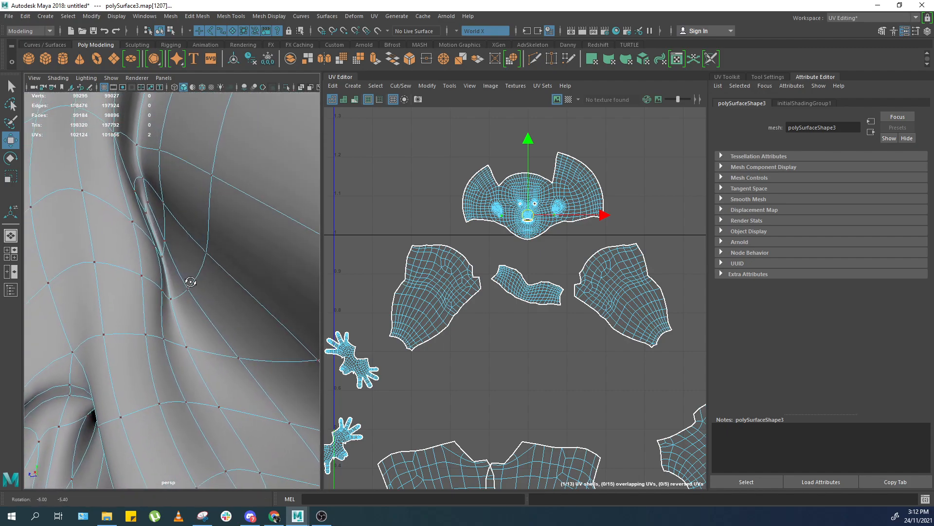
{"action": "right_click_drag", "start_coordinate": [187, 294], "coordinate": [234, 391], "text": "alt"}
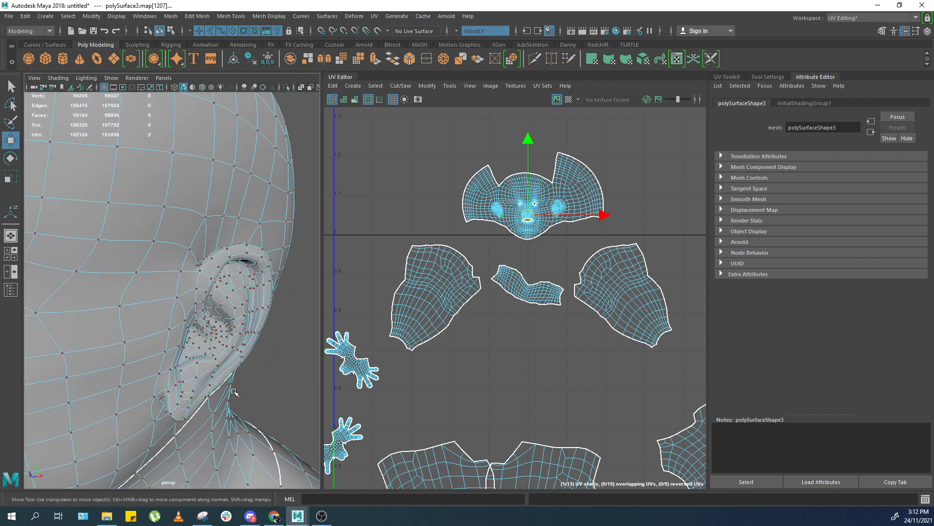
{"action": "left_click_drag", "start_coordinate": [154, 281], "coordinate": [176, 256], "text": "alt"}
{"action": "middle_click_drag", "start_coordinate": [201, 272], "coordinate": [270, 280], "text": "alt"}
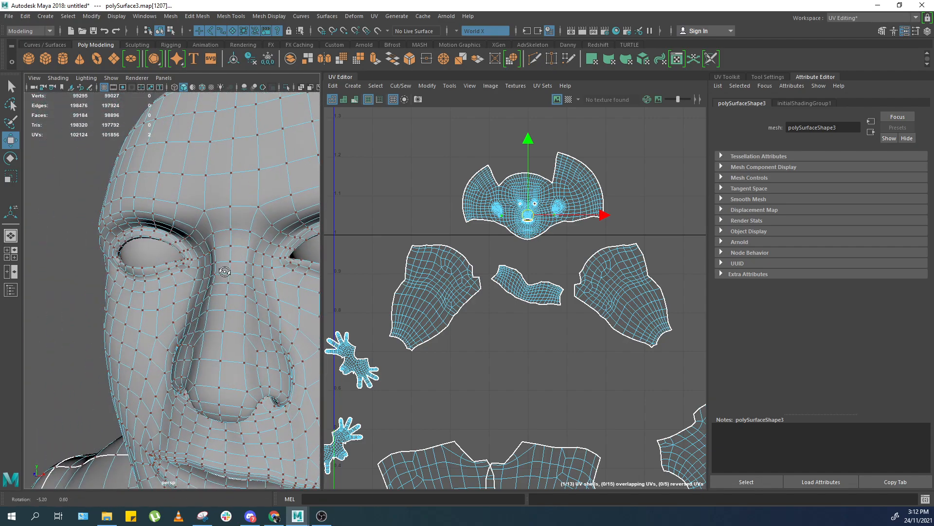
{"action": "middle_click_drag", "start_coordinate": [230, 313], "coordinate": [162, 204], "text": "alt"}
{"action": "left_click_drag", "start_coordinate": [163, 204], "coordinate": [209, 209], "text": "alt"}
{"action": "middle_click_drag", "start_coordinate": [229, 317], "coordinate": [182, 237], "text": "alt"}
{"action": "scroll", "coordinate": [183, 236], "scroll_direction": "up", "scroll_amount": 5}
{"action": "left_click_drag", "start_coordinate": [182, 237], "coordinate": [187, 234], "text": "alt"}
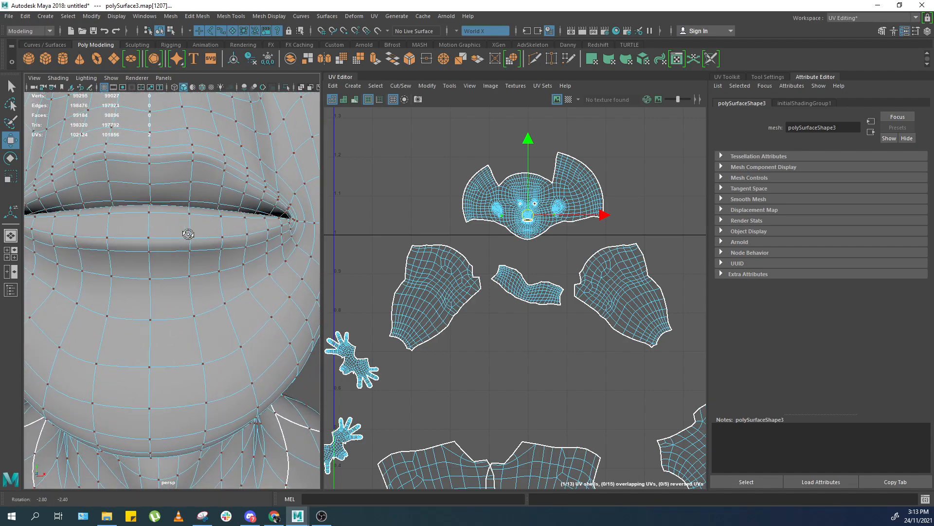
{"action": "scroll", "coordinate": [188, 235], "scroll_direction": "down", "scroll_amount": 3}
{"action": "scroll", "coordinate": [233, 189], "scroll_direction": "down", "scroll_amount": 5}
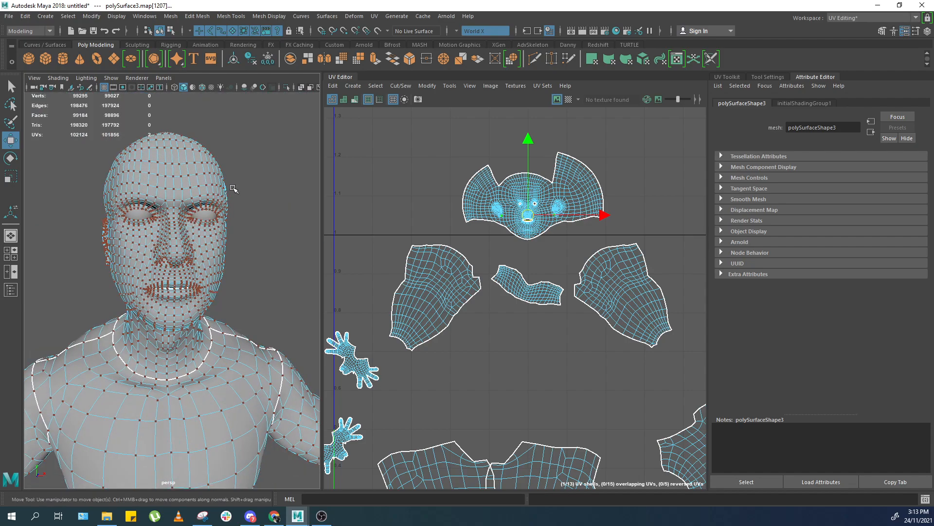
Select the body mesh in object mode and unlock its vertex normals.
{"action": "left_click", "coordinate": [278, 128]}
{"action": "key", "text": "F8"}
{"action": "left_click", "coordinate": [276, 129]}
{"action": "left_click", "coordinate": [184, 175]}
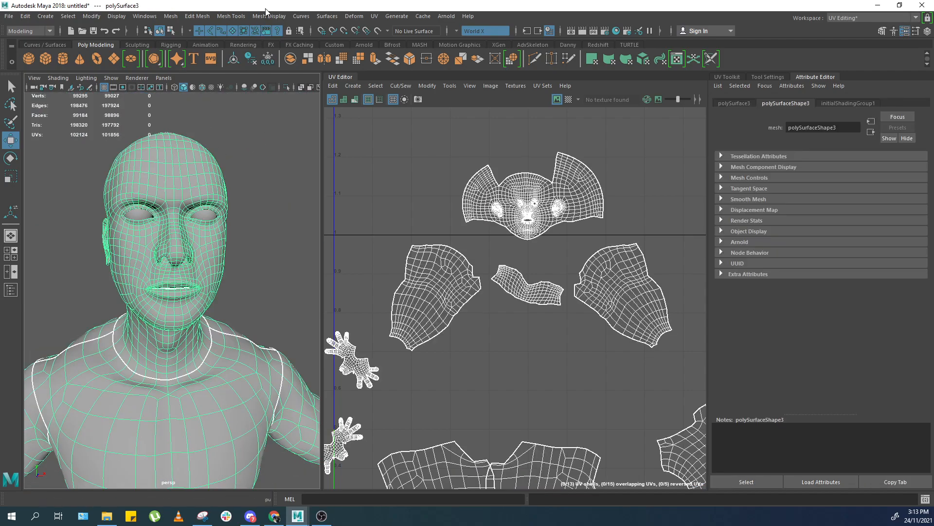
{"action": "left_click", "coordinate": [267, 18]}
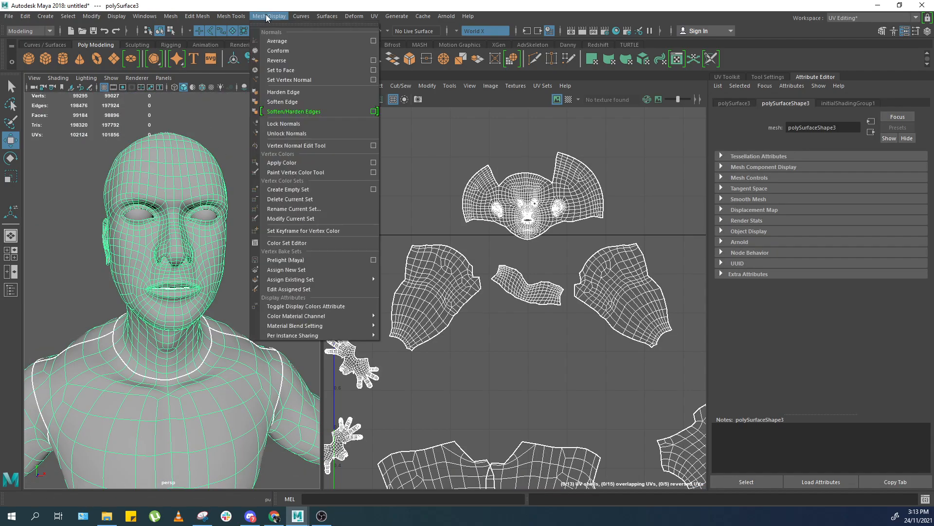
{"action": "left_click", "coordinate": [305, 132]}
Reverse the body mesh's normals.
{"action": "left_click", "coordinate": [231, 16]}
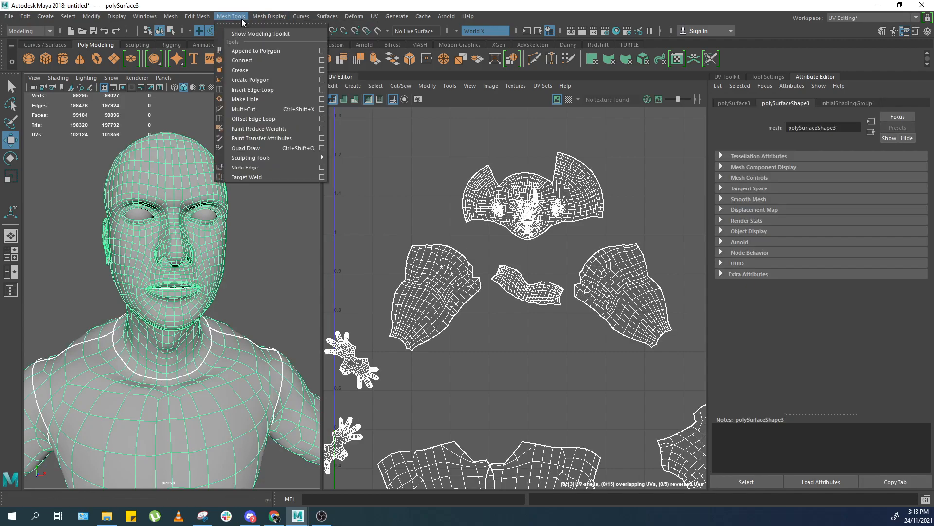
{"action": "left_click", "coordinate": [285, 61]}
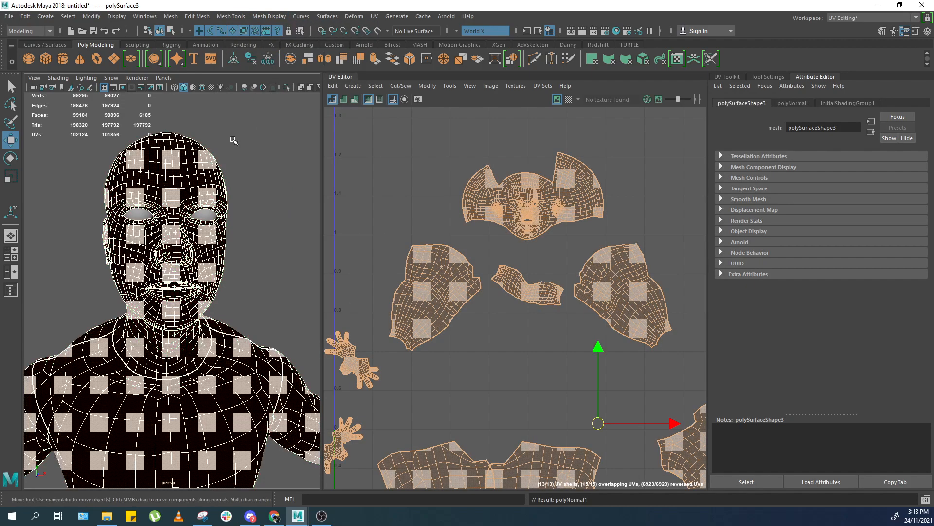
{"action": "left_click", "coordinate": [226, 140]}
{"action": "left_click_drag", "start_coordinate": [227, 140], "coordinate": [167, 227], "text": "alt"}
{"action": "left_click", "coordinate": [170, 222]}
Reverse the body mesh's normals back to their original direction and try selecting head faces.
{"action": "left_click", "coordinate": [252, 16]}
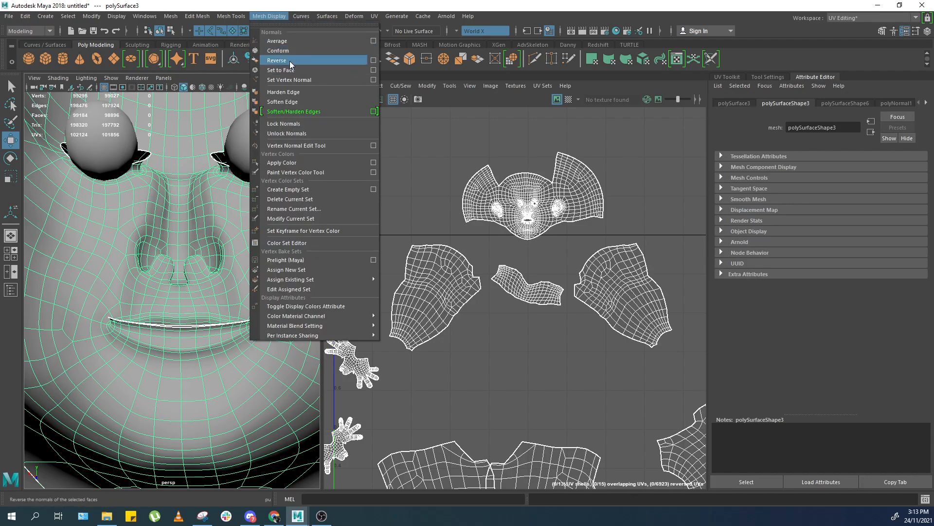
{"action": "left_click", "coordinate": [267, 32]}
{"action": "left_click_drag", "start_coordinate": [14, 191], "coordinate": [209, 183], "text": "alt"}
{"action": "left_click", "coordinate": [265, 155]}
{"action": "left_click", "coordinate": [209, 151]}
{"action": "left_click", "coordinate": [171, 17]}
{"action": "left_click", "coordinate": [209, 64]}
{"action": "left_click", "coordinate": [244, 139]}
{"action": "left_click", "coordinate": [118, 160]}
{"action": "key", "text": "F11"}
{"action": "left_click", "coordinate": [116, 163]}
{"action": "left_click_drag", "start_coordinate": [116, 170], "coordinate": [122, 192], "text": "alt"}
{"action": "left_click", "coordinate": [142, 198]}
{"action": "key", "text": "ctrl+z"}
{"action": "left_click", "coordinate": [191, 189]}
{"action": "key", "text": "ctrl+z"}
{"action": "left_click_drag", "start_coordinate": [261, 165], "coordinate": [168, 168]}
{"action": "key", "text": "ctrl+z"}
{"action": "scroll", "coordinate": [185, 251], "scroll_direction": "up", "scroll_amount": 8}
{"action": "left_click", "coordinate": [185, 251]}
{"action": "left_click_drag", "start_coordinate": [185, 251], "coordinate": [205, 142], "text": "alt"}
{"action": "key", "text": "ctrl+z"}
Select the head UV shell and unfold it.
{"action": "right_click_drag", "start_coordinate": [571, 176], "coordinate": [580, 193]}
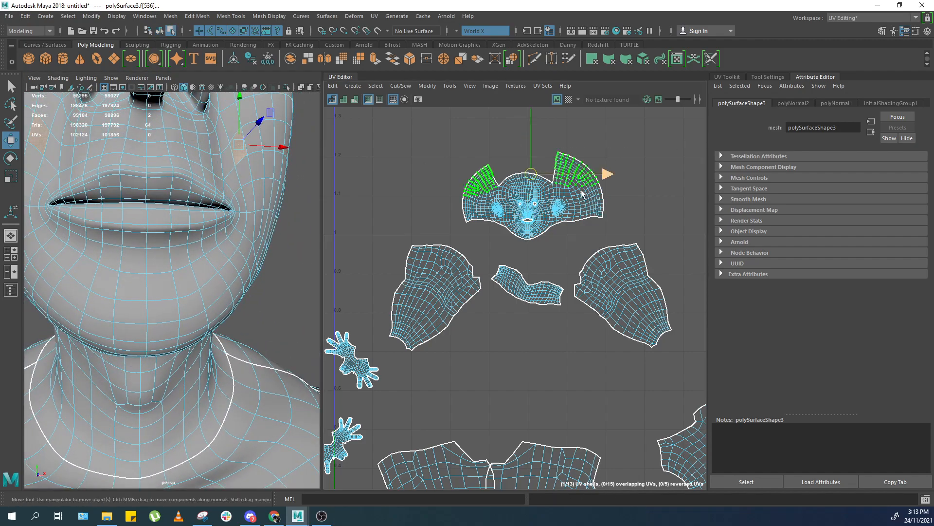
{"action": "left_click", "coordinate": [575, 201]}
{"action": "key", "text": "ctrl+u"}
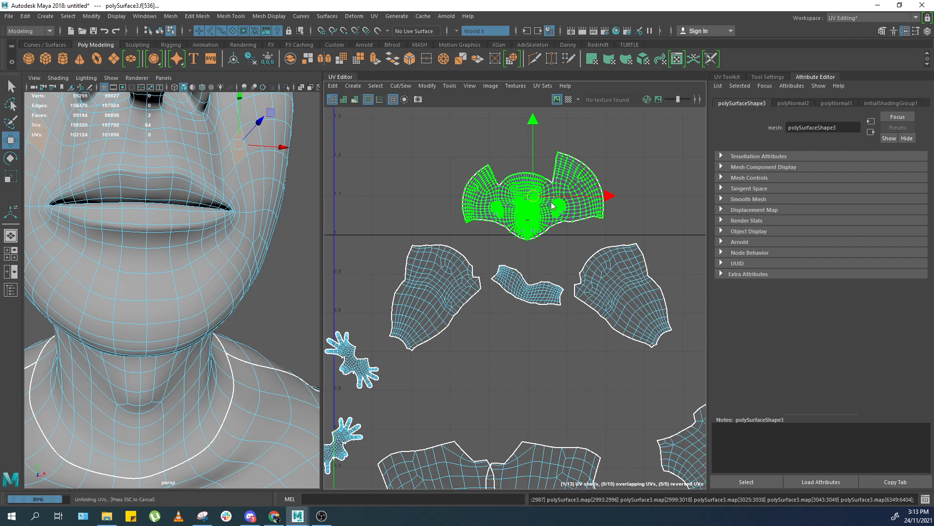
{"action": "scroll", "coordinate": [544, 196], "scroll_direction": "up", "scroll_amount": 2}
{"action": "scroll", "coordinate": [534, 193], "scroll_direction": "up", "scroll_amount": 2}
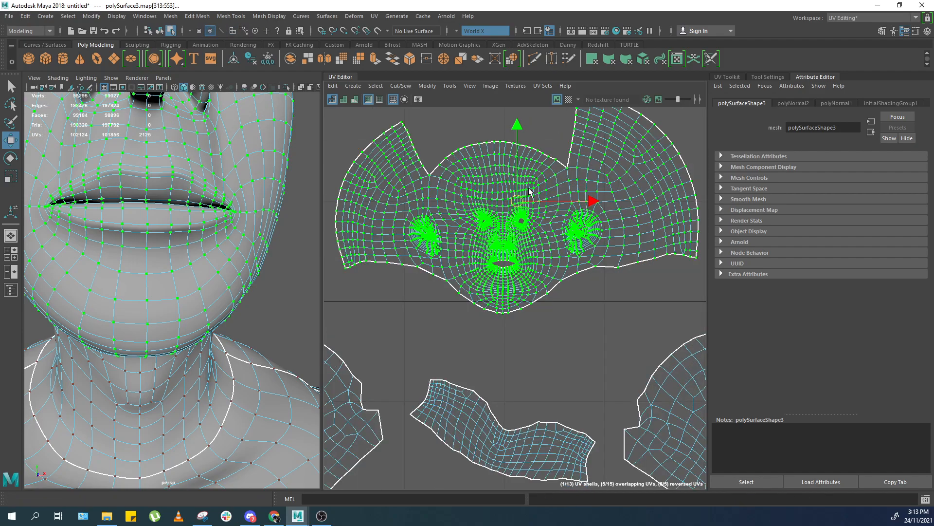
{"action": "scroll", "coordinate": [531, 192], "scroll_direction": "down", "scroll_amount": 1}
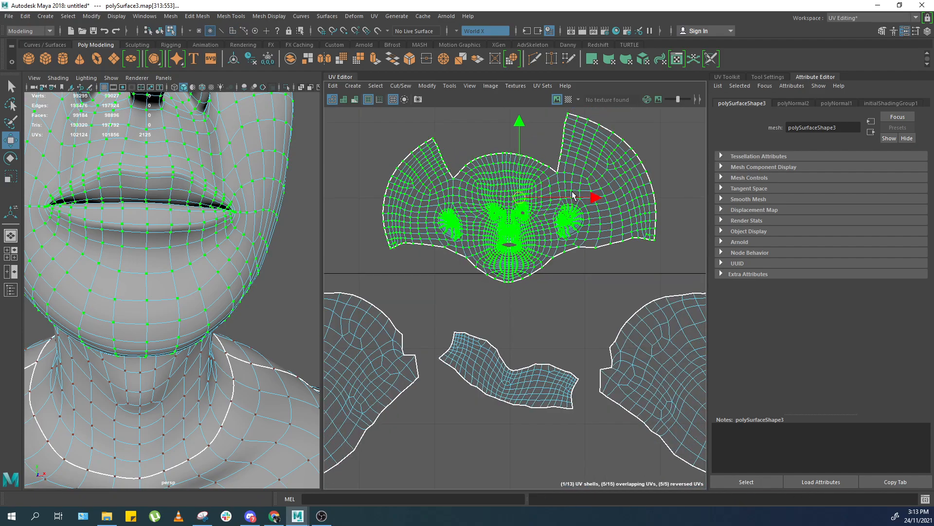
Rotate the head UV shell upright and move it above the other shells in the UV space.
{"action": "right_click_drag", "start_coordinate": [534, 199], "coordinate": [490, 224], "text": "shift"}
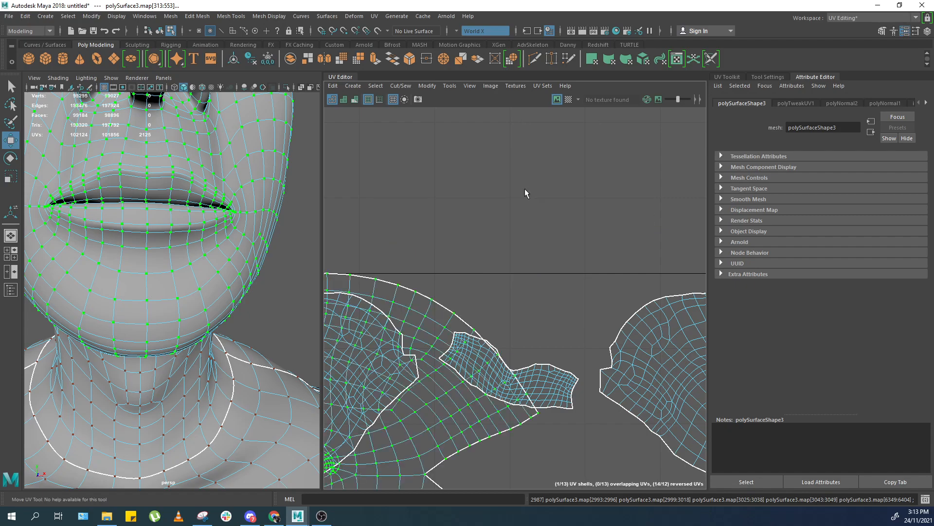
{"action": "scroll", "coordinate": [518, 200], "scroll_direction": "down", "scroll_amount": 3}
{"action": "scroll", "coordinate": [518, 201], "scroll_direction": "down", "scroll_amount": 2}
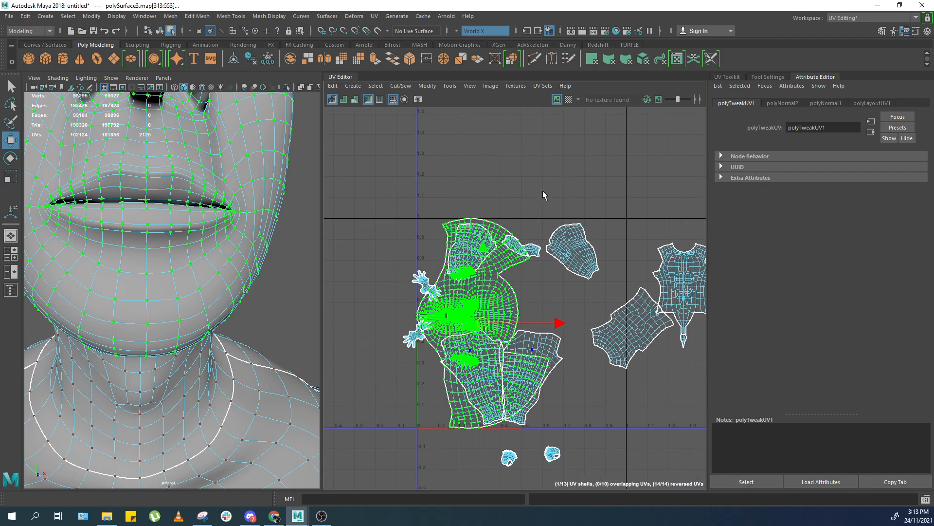
{"action": "middle_click_drag", "start_coordinate": [434, 374], "coordinate": [521, 220]}
{"action": "middle_click_drag", "start_coordinate": [536, 272], "coordinate": [544, 245]}
{"action": "scroll", "coordinate": [603, 235], "scroll_direction": "up", "scroll_amount": 4}
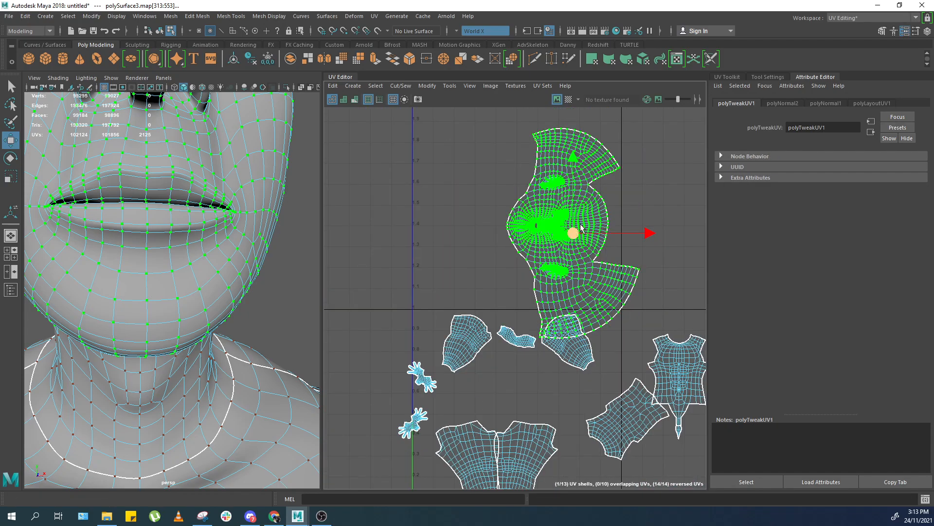
Open the Unfold UVs options from the UV Toolkit, reset the settings and apply the unfold.
{"action": "left_click", "coordinate": [737, 76]}
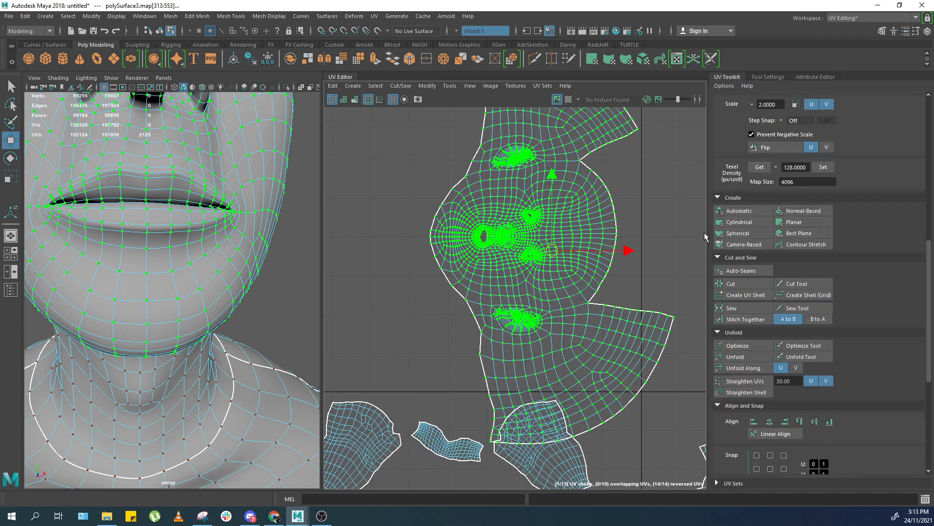
{"action": "left_click_drag", "start_coordinate": [705, 232], "coordinate": [794, 232]}
{"action": "right_click_drag", "start_coordinate": [662, 228], "coordinate": [545, 233], "text": "shift"}
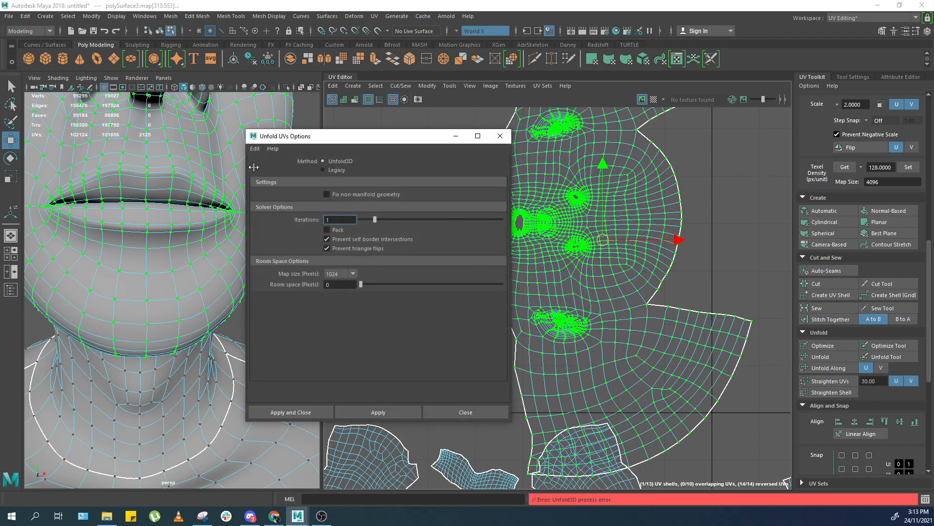
{"action": "left_click", "coordinate": [256, 149]}
{"action": "left_click", "coordinate": [266, 171]}
{"action": "left_click", "coordinate": [291, 413]}
{"action": "left_click", "coordinate": [500, 136]}
{"action": "scroll", "coordinate": [690, 402], "scroll_direction": "down", "scroll_amount": 3}
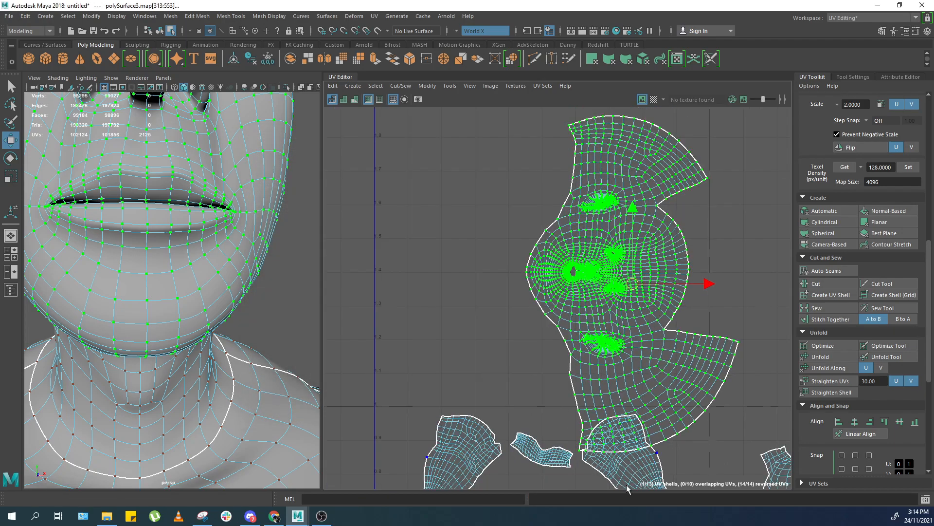
Open the Script Editor and read the Unfold3D error output for the head shell's unfold.
{"action": "left_click", "coordinate": [925, 499]}
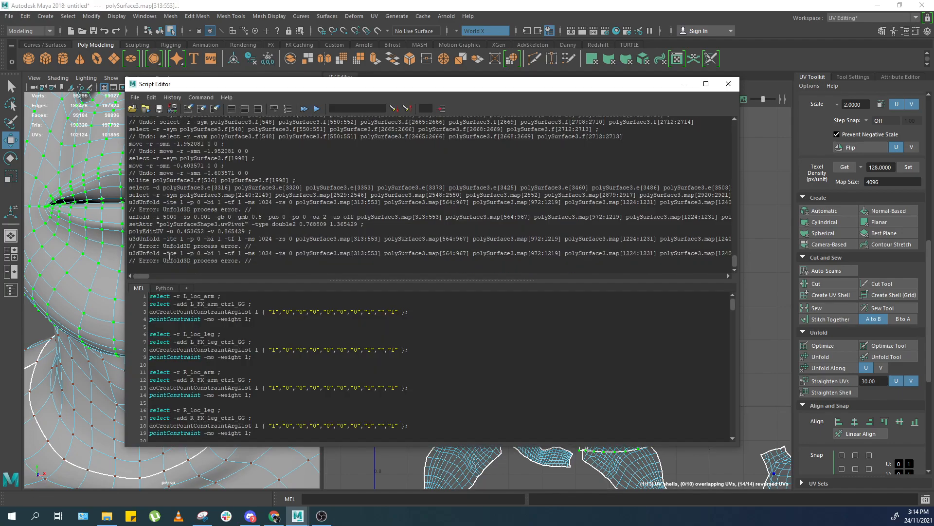
{"action": "left_click_drag", "start_coordinate": [296, 254], "coordinate": [477, 253]}
{"action": "left_click", "coordinate": [460, 263]}
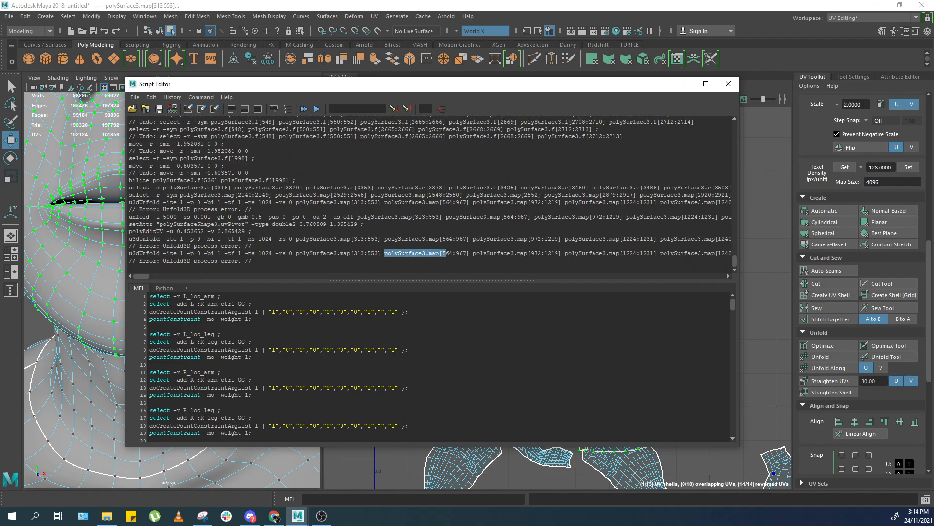
{"action": "left_click_drag", "start_coordinate": [499, 255], "coordinate": [399, 255]}
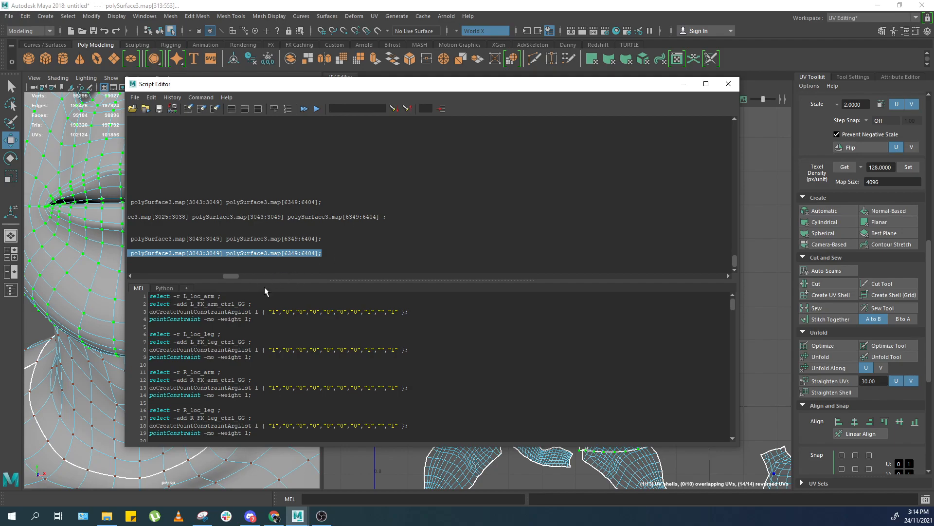
{"action": "left_click_drag", "start_coordinate": [248, 284], "coordinate": [136, 377]}
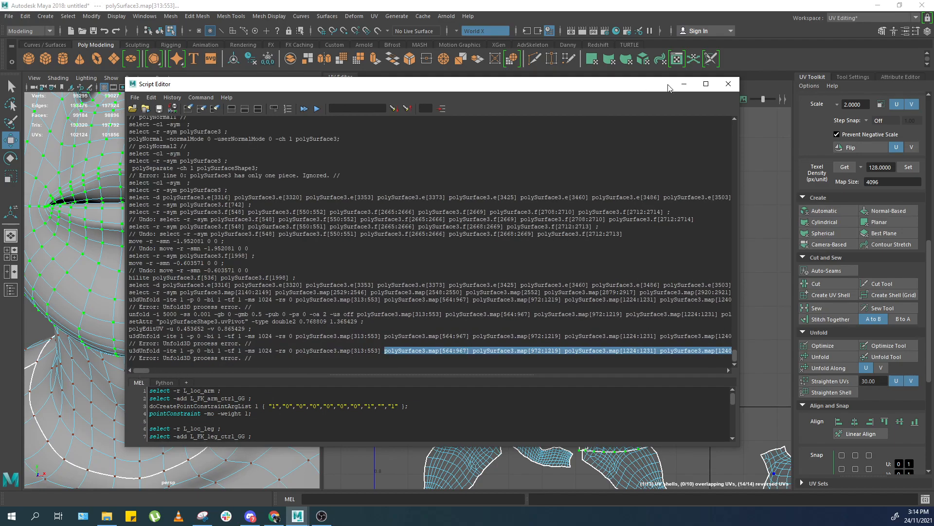
{"action": "left_click", "coordinate": [727, 89]}
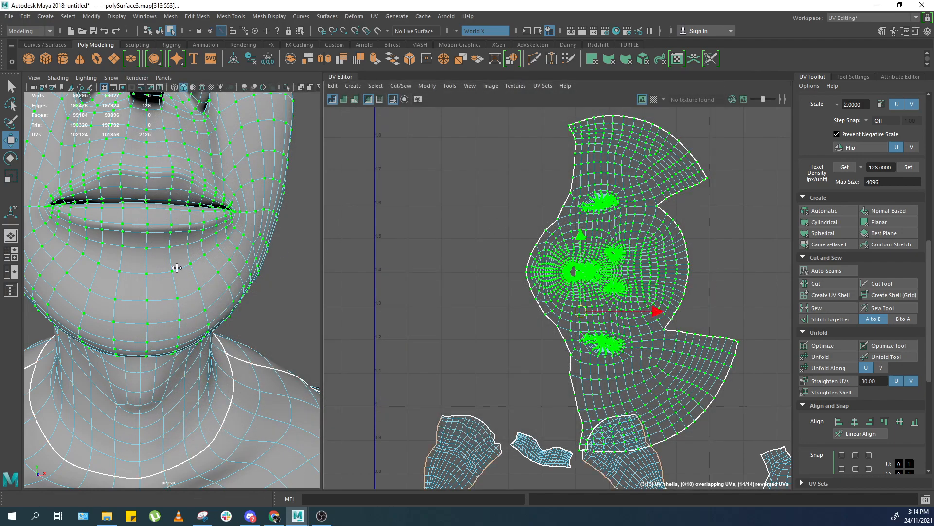
Select the head UV shell and orient it with Orient Shells.
{"action": "right_click_drag", "start_coordinate": [177, 266], "coordinate": [215, 244]}
{"action": "left_click", "coordinate": [297, 248]}
{"action": "left_click", "coordinate": [237, 250]}
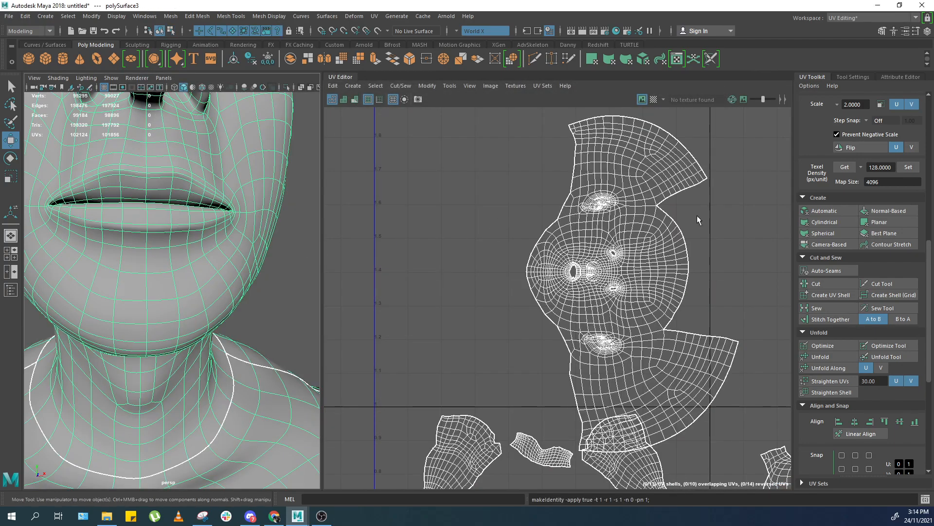
{"action": "right_click_drag", "start_coordinate": [698, 220], "coordinate": [682, 250]}
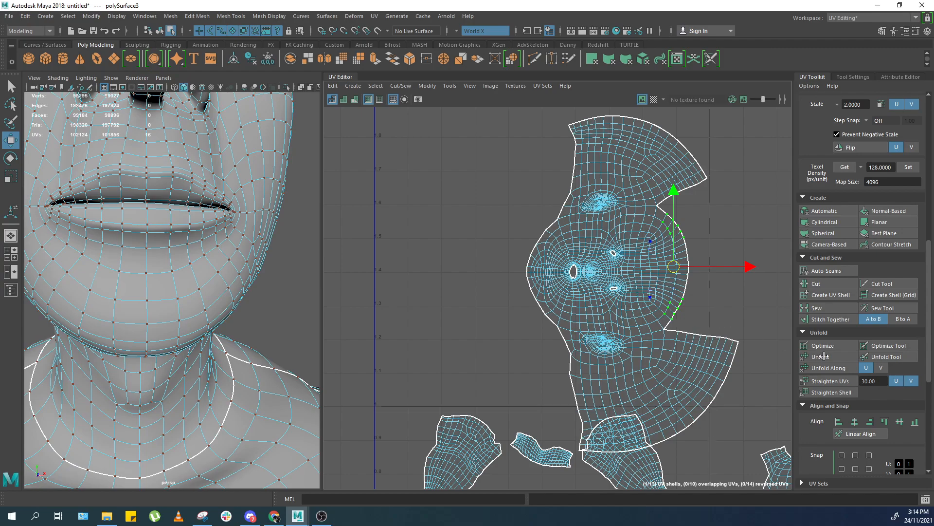
{"action": "scroll", "coordinate": [818, 358], "scroll_direction": "down", "scroll_amount": 5}
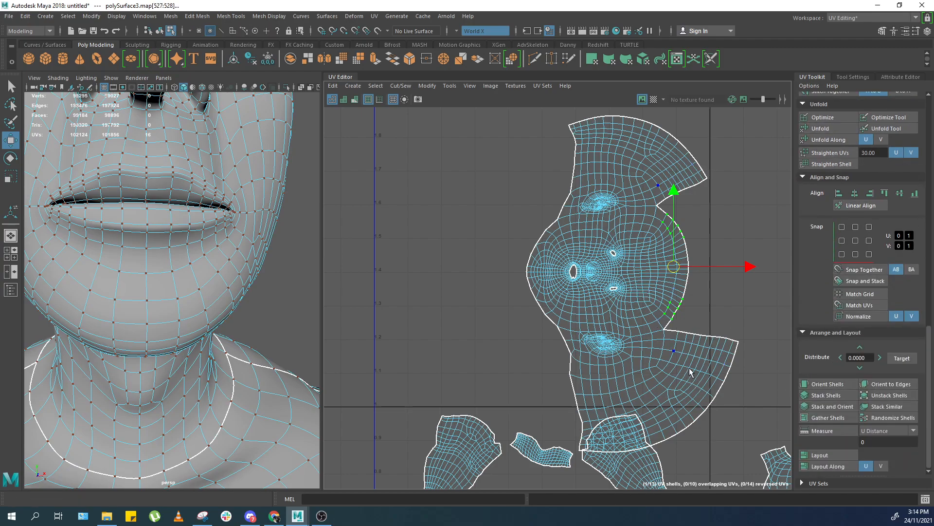
{"action": "double_click", "coordinate": [740, 338]}
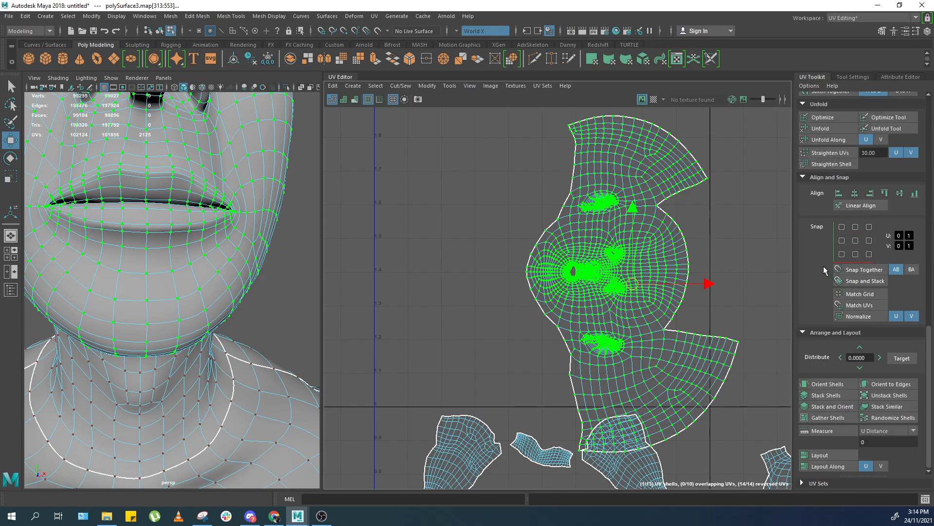
{"action": "left_click", "coordinate": [826, 380]}
{"action": "scroll", "coordinate": [845, 293], "scroll_direction": "up", "scroll_amount": 5}
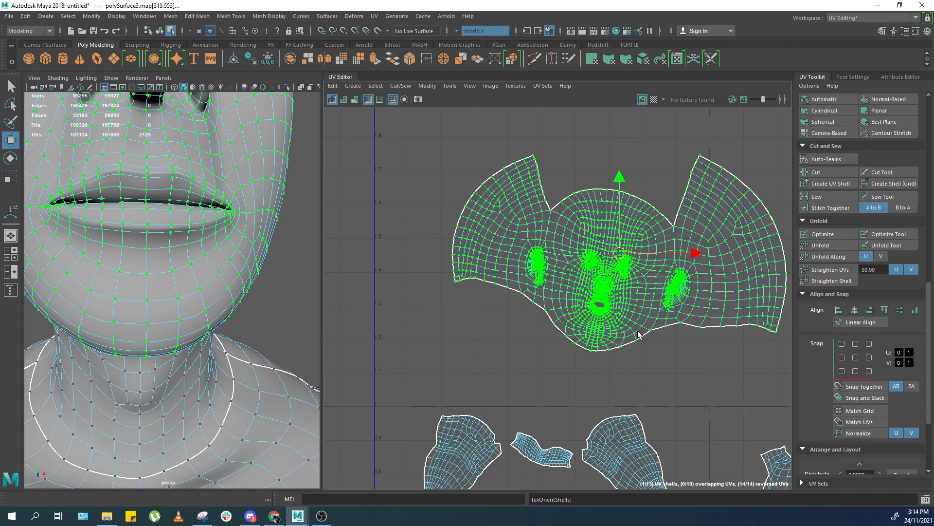
Inspect the head UV shell by selecting its ear, face and mouth regions in turn.
{"action": "scroll", "coordinate": [633, 322], "scroll_direction": "up", "scroll_amount": 1}
{"action": "scroll", "coordinate": [640, 308], "scroll_direction": "up", "scroll_amount": 1}
{"action": "right_click_drag", "start_coordinate": [691, 256], "coordinate": [388, 276], "text": "shift"}
{"action": "middle_click_drag", "start_coordinate": [452, 193], "coordinate": [465, 235], "text": "alt"}
{"action": "scroll", "coordinate": [466, 236], "scroll_direction": "down", "scroll_amount": 1}
{"action": "right_click_drag", "start_coordinate": [465, 236], "coordinate": [516, 236]}
{"action": "left_click_drag", "start_coordinate": [416, 142], "coordinate": [556, 407]}
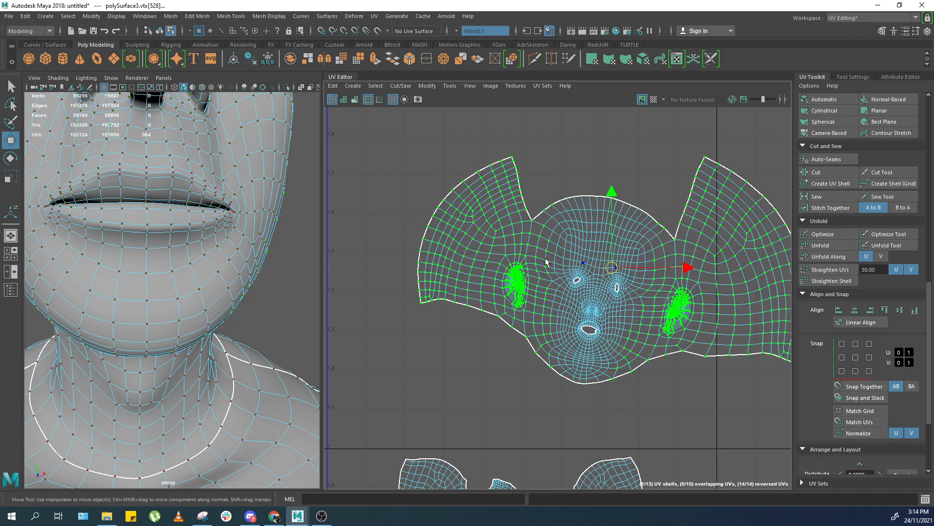
{"action": "right_click_drag", "start_coordinate": [188, 267], "coordinate": [190, 236], "text": "ctrl+shift"}
{"action": "scroll", "coordinate": [611, 277], "scroll_direction": "down", "scroll_amount": 4}
{"action": "key", "text": "f"}
{"action": "scroll", "coordinate": [539, 295], "scroll_direction": "down", "scroll_amount": 3}
{"action": "right_click_drag", "start_coordinate": [547, 298], "coordinate": [556, 317], "text": "ctrl"}
{"action": "middle_click_drag", "start_coordinate": [542, 245], "coordinate": [555, 361], "text": "alt"}
{"action": "left_click_drag", "start_coordinate": [568, 162], "coordinate": [574, 148]}
{"action": "key", "text": "1"}
{"action": "scroll", "coordinate": [504, 138], "scroll_direction": "down", "scroll_amount": 1}
{"action": "middle_click_drag", "start_coordinate": [505, 139], "coordinate": [536, 226], "text": "alt"}
{"action": "left_click_drag", "start_coordinate": [442, 313], "coordinate": [579, 174]}
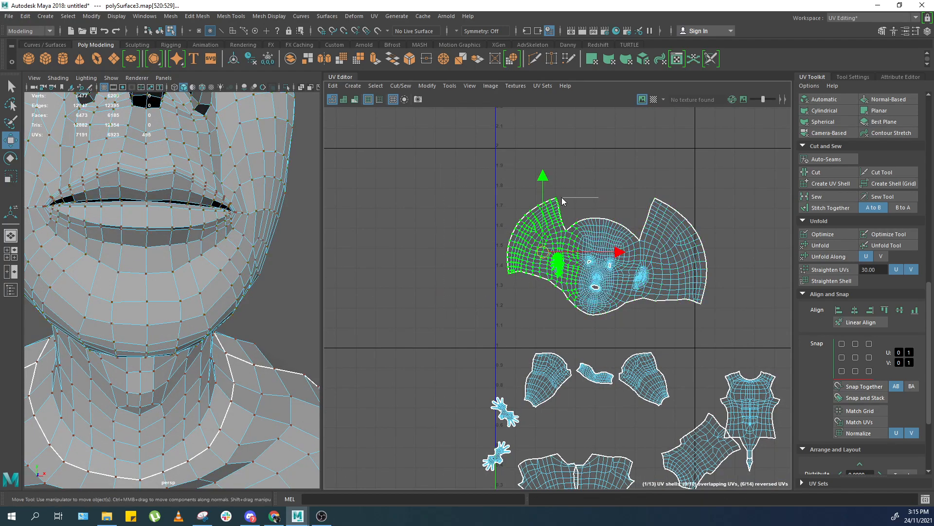
{"action": "scroll", "coordinate": [646, 245], "scroll_direction": "up", "scroll_amount": 2}
{"action": "left_click_drag", "start_coordinate": [661, 362], "coordinate": [621, 374]}
{"action": "left_click_drag", "start_coordinate": [648, 182], "coordinate": [538, 360]}
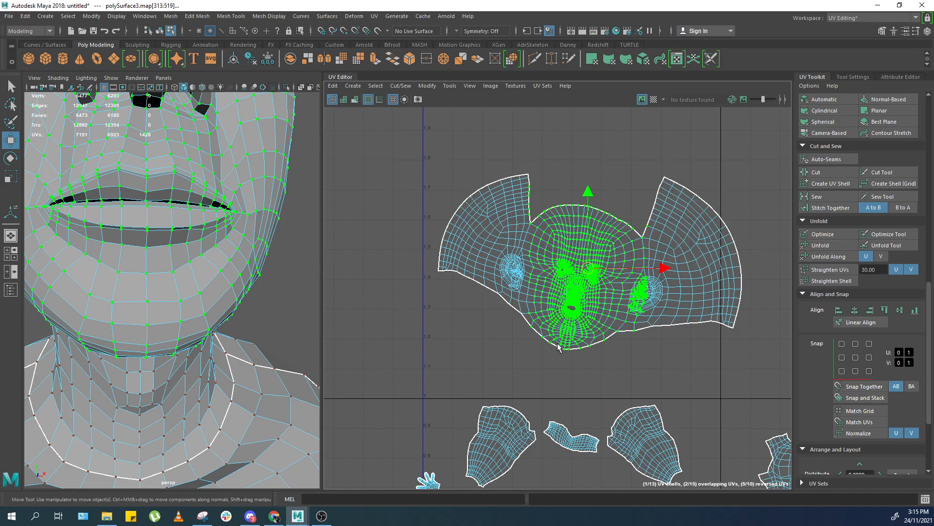
{"action": "scroll", "coordinate": [576, 322], "scroll_direction": "up", "scroll_amount": 4}
{"action": "left_click_drag", "start_coordinate": [553, 319], "coordinate": [588, 288]}
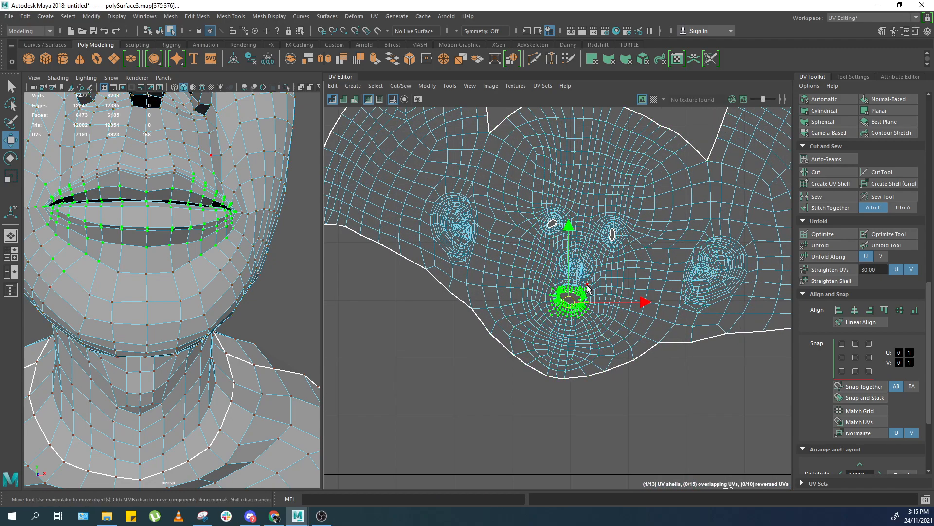
{"action": "scroll", "coordinate": [588, 287], "scroll_direction": "up", "scroll_amount": 8}
{"action": "scroll", "coordinate": [559, 309], "scroll_direction": "up", "scroll_amount": 1}
{"action": "double_click", "coordinate": [515, 201]}
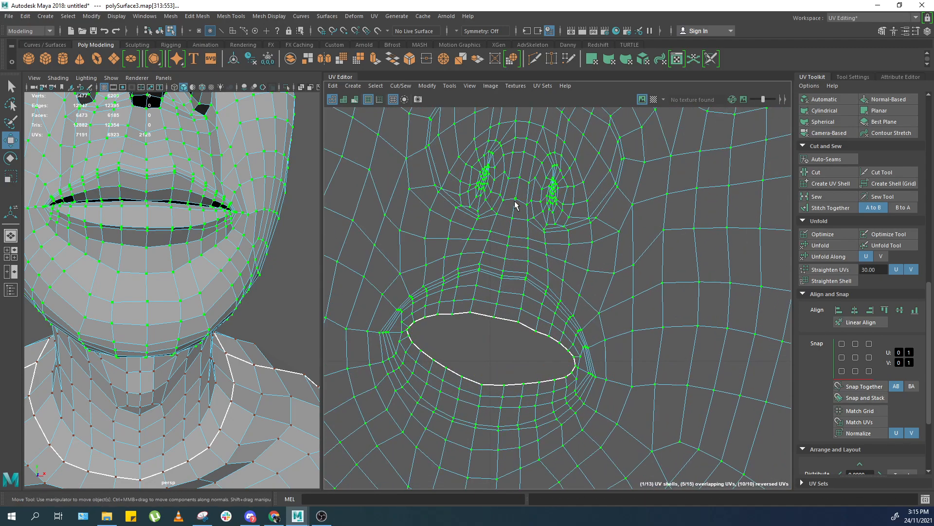
Rotate the whole head UV shell slightly.
{"action": "scroll", "coordinate": [564, 260], "scroll_direction": "down", "scroll_amount": 3}
{"action": "key", "text": "e"}
{"action": "scroll", "coordinate": [643, 285], "scroll_direction": "down", "scroll_amount": 3}
{"action": "scroll", "coordinate": [672, 256], "scroll_direction": "up", "scroll_amount": 1}
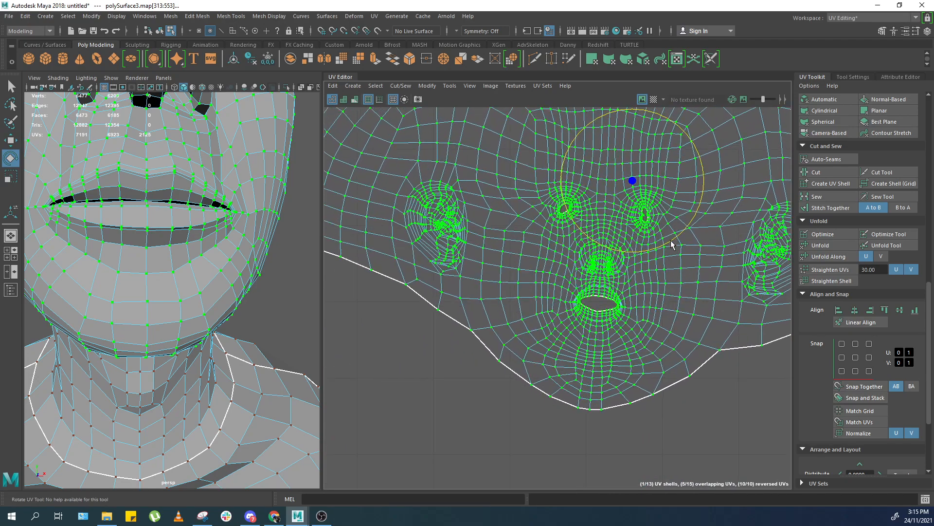
{"action": "left_click_drag", "start_coordinate": [672, 246], "coordinate": [667, 244]}
{"action": "key", "text": "w"}
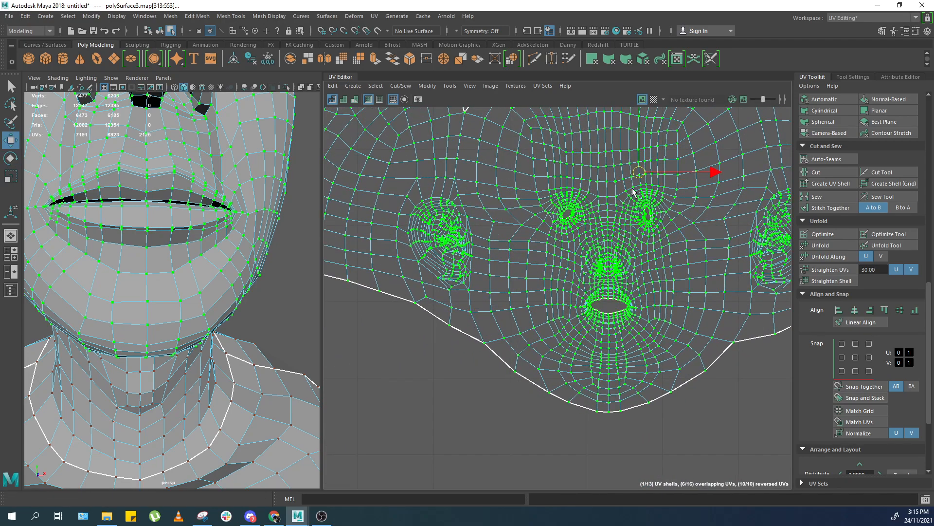
Try moving the head UV shell and undo the move.
{"action": "scroll", "coordinate": [634, 190], "scroll_direction": "up", "scroll_amount": 1}
{"action": "scroll", "coordinate": [525, 221], "scroll_direction": "down", "scroll_amount": 2}
{"action": "middle_click_drag", "start_coordinate": [497, 219], "coordinate": [639, 313], "text": "alt"}
{"action": "scroll", "coordinate": [404, 358], "scroll_direction": "down", "scroll_amount": 1}
{"action": "left_click_drag", "start_coordinate": [392, 372], "coordinate": [401, 411]}
{"action": "key", "text": "g"}
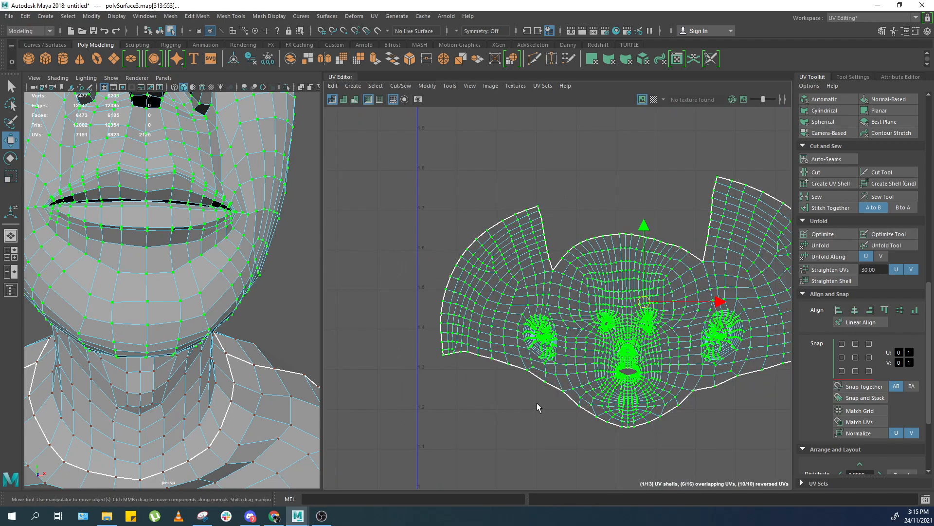
{"action": "middle_click_drag", "start_coordinate": [561, 375], "coordinate": [532, 340], "text": "alt"}
{"action": "key", "text": "ctrl+z"}
{"action": "right_click_drag", "start_coordinate": [550, 309], "coordinate": [456, 310], "text": "shift"}
{"action": "middle_click_drag", "start_coordinate": [531, 360], "coordinate": [492, 343], "text": "alt"}
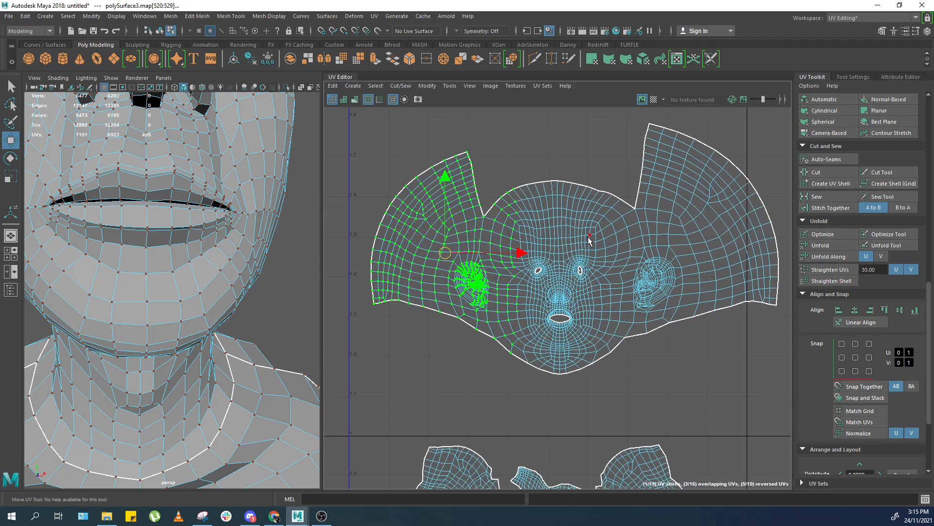
{"action": "key", "text": "F8"}
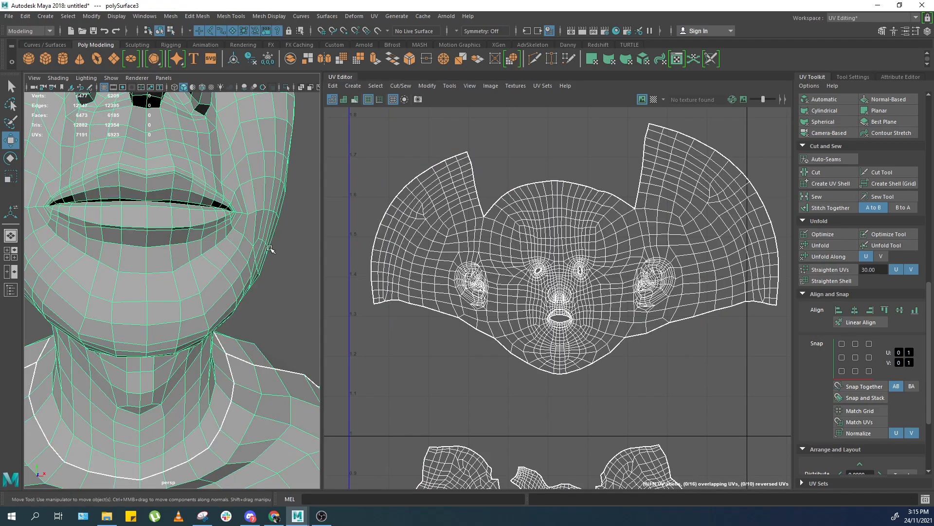
Frame the body and select all UVs in the UV Editor.
{"action": "key", "text": "f"}
{"action": "right_click_drag", "start_coordinate": [211, 216], "coordinate": [275, 204]}
{"action": "left_click", "coordinate": [275, 174]}
{"action": "key", "text": "f"}
{"action": "left_click_drag", "start_coordinate": [128, 310], "coordinate": [229, 219]}
{"action": "key", "text": "f"}
{"action": "right_click_drag", "start_coordinate": [494, 231], "coordinate": [549, 213]}
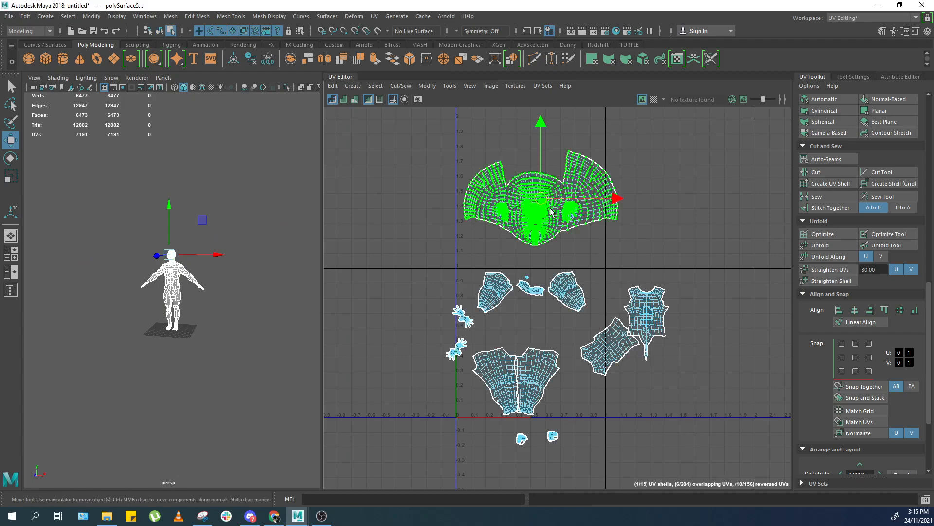
{"action": "middle_click_drag", "start_coordinate": [719, 157], "coordinate": [717, 155], "text": "alt"}
{"action": "left_click_drag", "start_coordinate": [724, 124], "coordinate": [361, 489]}
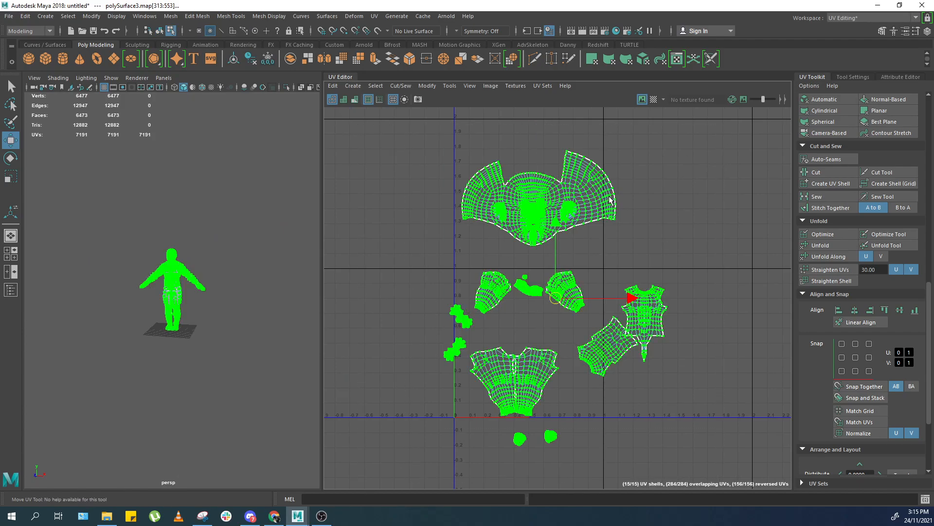
Inspect the head shell's forehead and chin regions by selecting their UVs.
{"action": "scroll", "coordinate": [534, 194], "scroll_direction": "up", "scroll_amount": 2}
{"action": "left_click", "coordinate": [535, 195]}
{"action": "scroll", "coordinate": [536, 195], "scroll_direction": "up", "scroll_amount": 3}
{"action": "middle_click_drag", "start_coordinate": [700, 133], "coordinate": [684, 174], "text": "alt"}
{"action": "left_click_drag", "start_coordinate": [706, 130], "coordinate": [553, 333]}
{"action": "left_click_drag", "start_coordinate": [572, 191], "coordinate": [463, 230]}
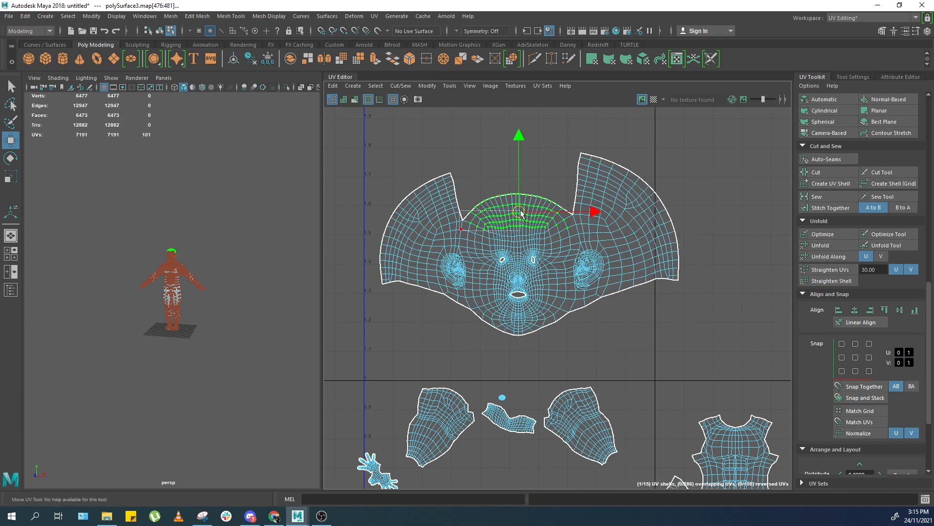
{"action": "middle_click_drag", "start_coordinate": [487, 292], "coordinate": [482, 283], "text": "alt"}
{"action": "left_click_drag", "start_coordinate": [418, 340], "coordinate": [602, 279]}
{"action": "key", "text": "w"}
{"action": "scroll", "coordinate": [536, 286], "scroll_direction": "up", "scroll_amount": 3}
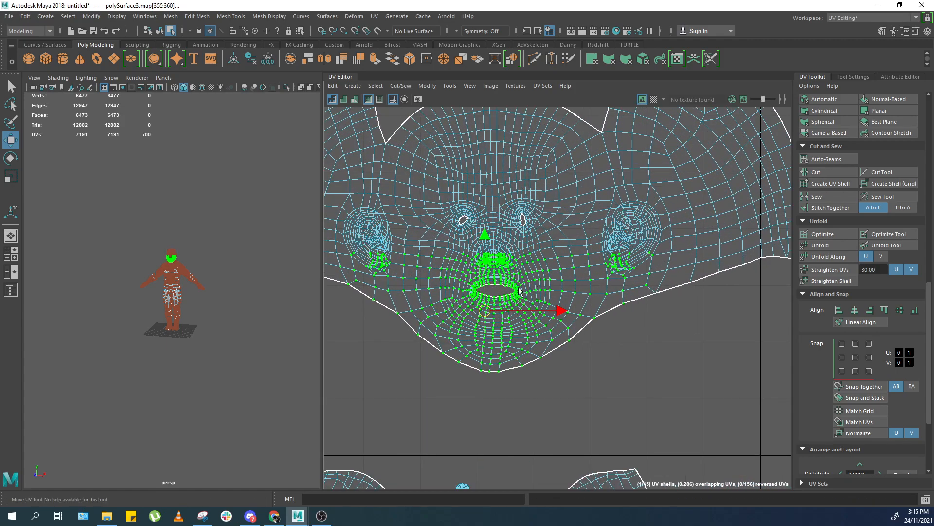
Try nudging individual UVs near the ear, then undo those three changes.
{"action": "left_click_drag", "start_coordinate": [432, 314], "coordinate": [433, 318]}
{"action": "left_click_drag", "start_coordinate": [537, 263], "coordinate": [537, 264]}
{"action": "scroll", "coordinate": [569, 215], "scroll_direction": "down", "scroll_amount": 3}
{"action": "double_click", "coordinate": [621, 273]}
{"action": "scroll", "coordinate": [617, 253], "scroll_direction": "up", "scroll_amount": 4}
{"action": "left_click", "coordinate": [622, 338]}
{"action": "scroll", "coordinate": [613, 318], "scroll_direction": "up", "scroll_amount": 4}
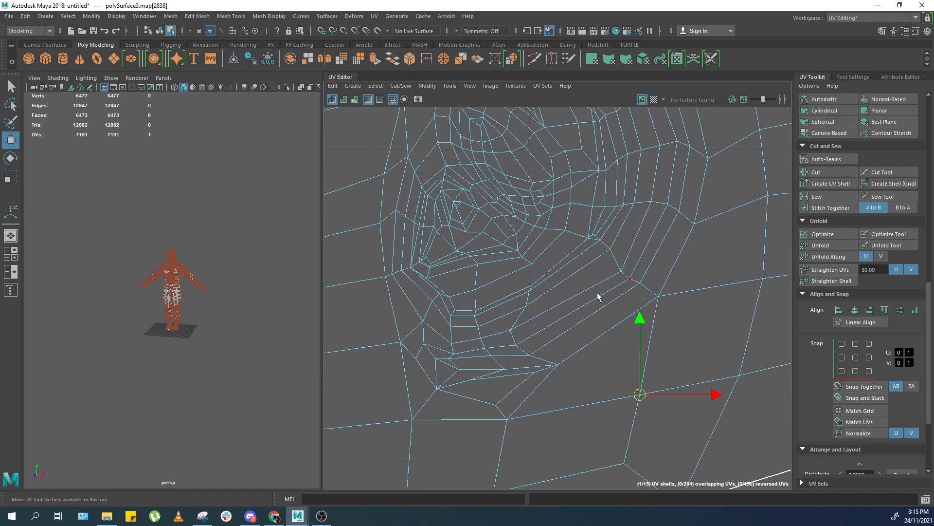
{"action": "left_click", "coordinate": [488, 373]}
{"action": "scroll", "coordinate": [484, 346], "scroll_direction": "down", "scroll_amount": 6}
{"action": "right_click_drag", "start_coordinate": [146, 340], "coordinate": [202, 287]}
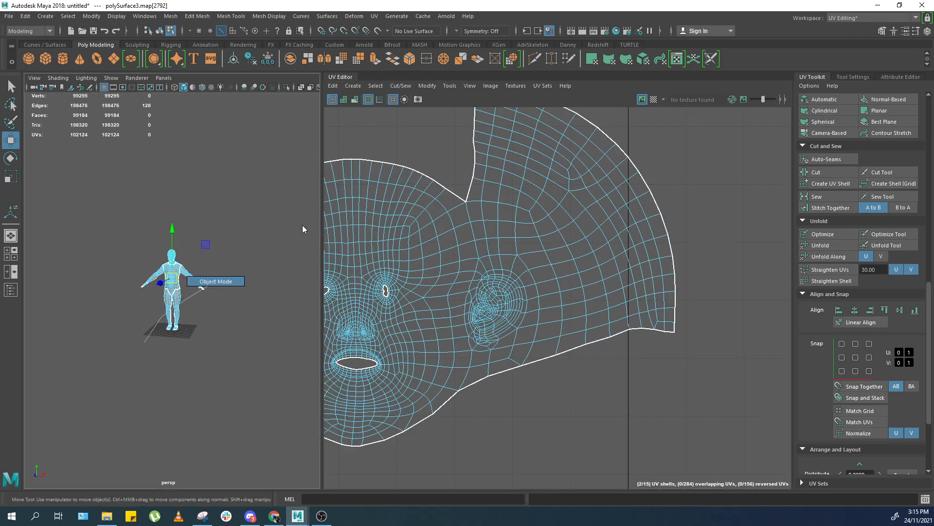
{"action": "key", "text": "f"}
{"action": "key", "text": "ctrl+z"}
{"action": "key", "text": "ctrl+z"}
{"action": "key", "text": "ctrl+z"}
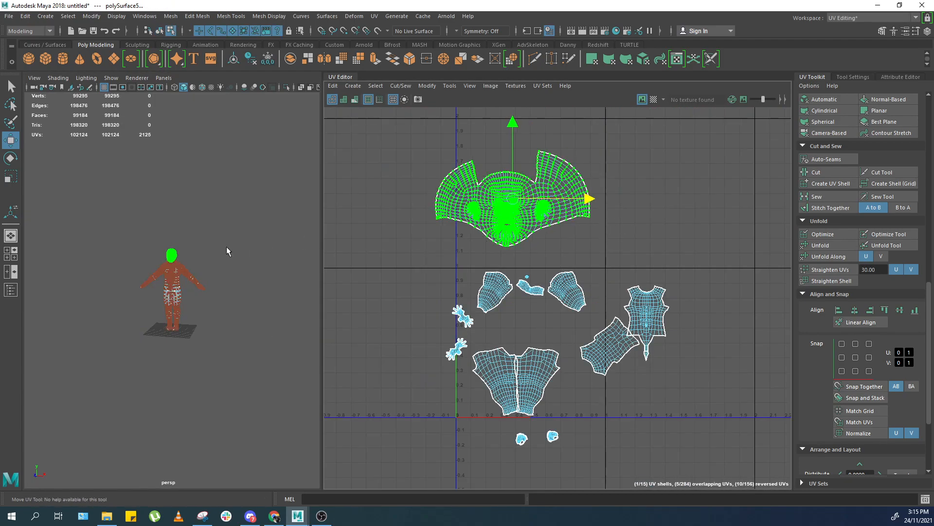
Select the eyeball meshes and isolate them in the viewport.
{"action": "key", "text": "f"}
{"action": "scroll", "coordinate": [434, 243], "scroll_direction": "up", "scroll_amount": 4}
{"action": "scroll", "coordinate": [471, 251], "scroll_direction": "down", "scroll_amount": 3}
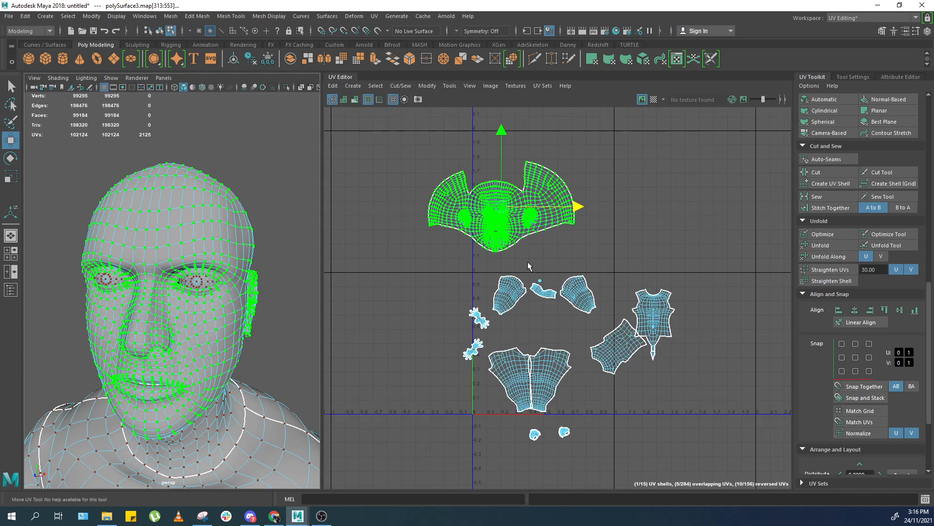
{"action": "scroll", "coordinate": [528, 261], "scroll_direction": "up", "scroll_amount": 3}
{"action": "key", "text": "F8"}
{"action": "left_click", "coordinate": [211, 219], "text": "shift"}
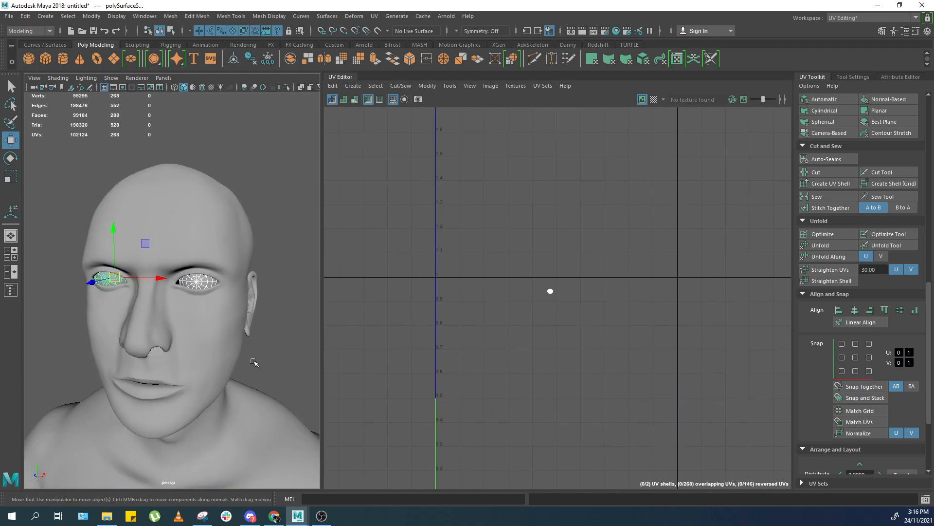
{"action": "key", "text": "f"}
{"action": "left_click", "coordinate": [286, 88]}
{"action": "left_click_drag", "start_coordinate": [248, 263], "coordinate": [163, 413], "text": "alt"}
{"action": "right_click_drag", "start_coordinate": [168, 379], "coordinate": [170, 341]}
{"action": "double_click", "coordinate": [160, 345]}
{"action": "double_click", "coordinate": [188, 216], "text": "shift"}
Orient the eyeball UV shells in the UV Editor.
{"action": "right_click_drag", "start_coordinate": [613, 238], "coordinate": [565, 253], "text": "shift"}
{"action": "scroll", "coordinate": [540, 298], "scroll_direction": "up", "scroll_amount": 3}
{"action": "right_click_drag", "start_coordinate": [555, 287], "coordinate": [608, 246]}
{"action": "left_click_drag", "start_coordinate": [609, 246], "coordinate": [525, 311]}
{"action": "right_click_drag", "start_coordinate": [651, 312], "coordinate": [539, 317], "text": "shift"}
{"action": "scroll", "coordinate": [840, 394], "scroll_direction": "down", "scroll_amount": 3}
{"action": "left_click", "coordinate": [828, 380]}
{"action": "scroll", "coordinate": [607, 285], "scroll_direction": "up", "scroll_amount": 2}
{"action": "left_click_drag", "start_coordinate": [276, 200], "coordinate": [233, 287]}
{"action": "left_click_drag", "start_coordinate": [210, 208], "coordinate": [180, 318]}
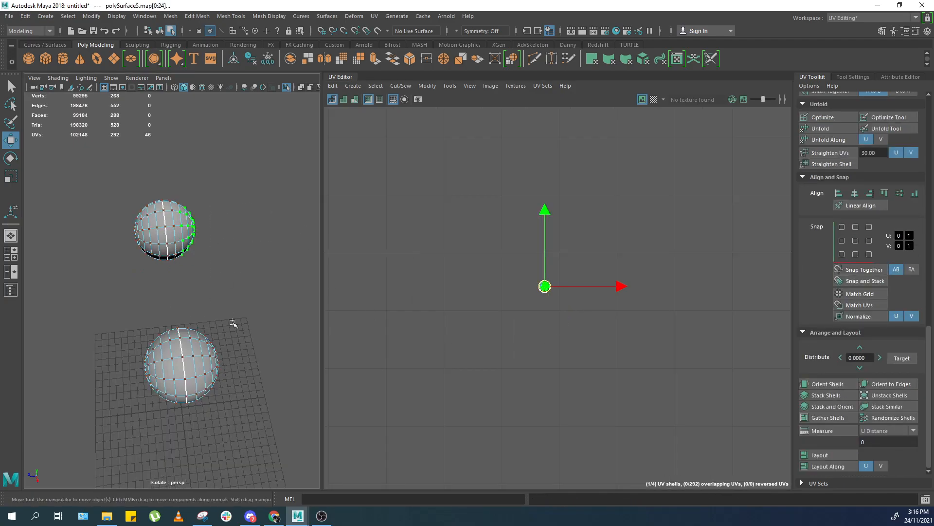
{"action": "left_click_drag", "start_coordinate": [576, 287], "coordinate": [575, 268]}
{"action": "left_click", "coordinate": [328, 273]}
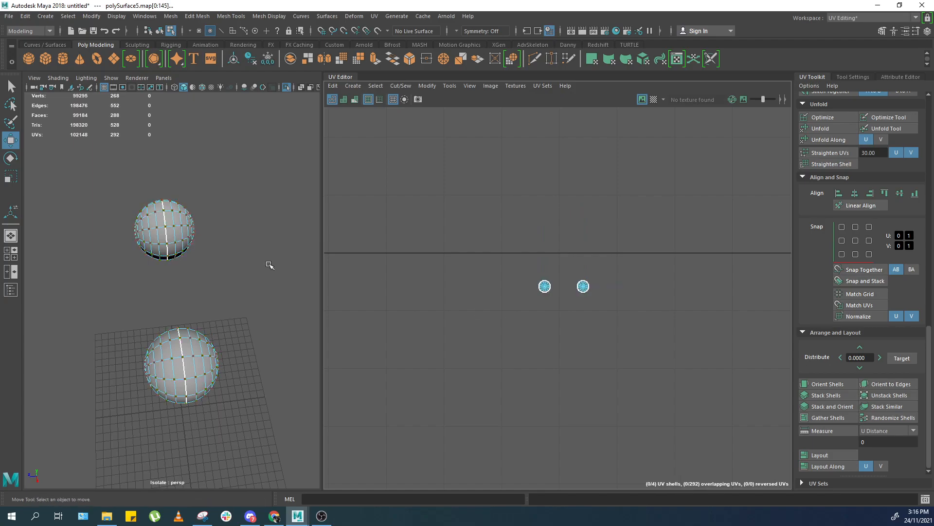
Exit isolation and select all of the body's UV shells.
{"action": "right_click_drag", "start_coordinate": [456, 248], "coordinate": [502, 249], "text": "ctrl"}
{"action": "left_click_drag", "start_coordinate": [546, 246], "coordinate": [546, 221]}
{"action": "left_click_drag", "start_coordinate": [254, 297], "coordinate": [107, 413]}
{"action": "left_click_drag", "start_coordinate": [97, 294], "coordinate": [305, 151]}
{"action": "left_click_drag", "start_coordinate": [562, 229], "coordinate": [562, 188]}
{"action": "right_click_drag", "start_coordinate": [214, 286], "coordinate": [333, 190]}
{"action": "left_click", "coordinate": [306, 133]}
{"action": "left_click", "coordinate": [288, 88]}
{"action": "scroll", "coordinate": [207, 324], "scroll_direction": "down", "scroll_amount": 5}
{"action": "left_click_drag", "start_coordinate": [160, 348], "coordinate": [229, 293], "text": "alt"}
{"action": "left_click", "coordinate": [205, 331]}
{"action": "key", "text": "f"}
{"action": "scroll", "coordinate": [194, 299], "scroll_direction": "down", "scroll_amount": 5}
{"action": "key", "text": "f"}
{"action": "key", "text": "f"}
{"action": "scroll", "coordinate": [578, 257], "scroll_direction": "down", "scroll_amount": 3}
{"action": "scroll", "coordinate": [578, 257], "scroll_direction": "up", "scroll_amount": 3}
{"action": "right_click_drag", "start_coordinate": [578, 256], "coordinate": [556, 240]}
{"action": "left_click", "coordinate": [547, 214]}
{"action": "left_click_drag", "start_coordinate": [742, 146], "coordinate": [427, 457]}
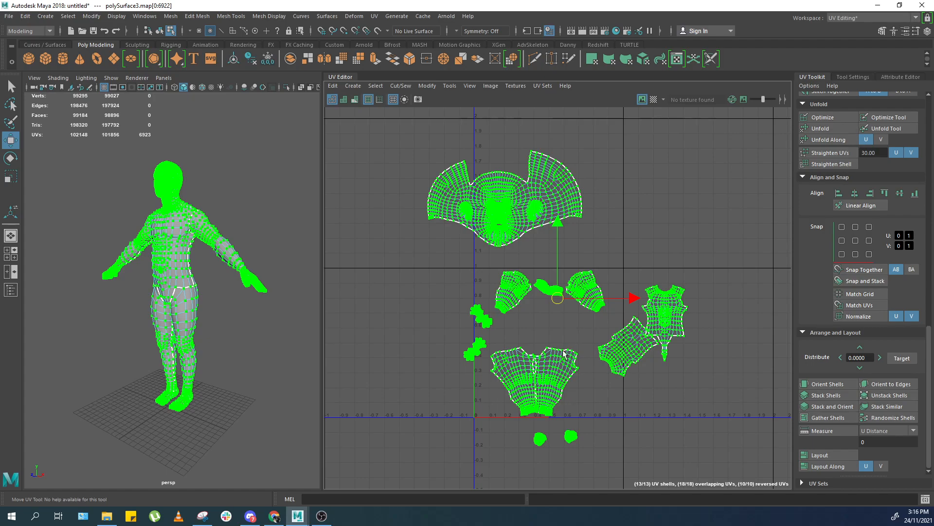
Open the texel density value for editing.
{"action": "scroll", "coordinate": [872, 282], "scroll_direction": "up", "scroll_amount": 3}
{"action": "scroll", "coordinate": [863, 272], "scroll_direction": "up", "scroll_amount": 8}
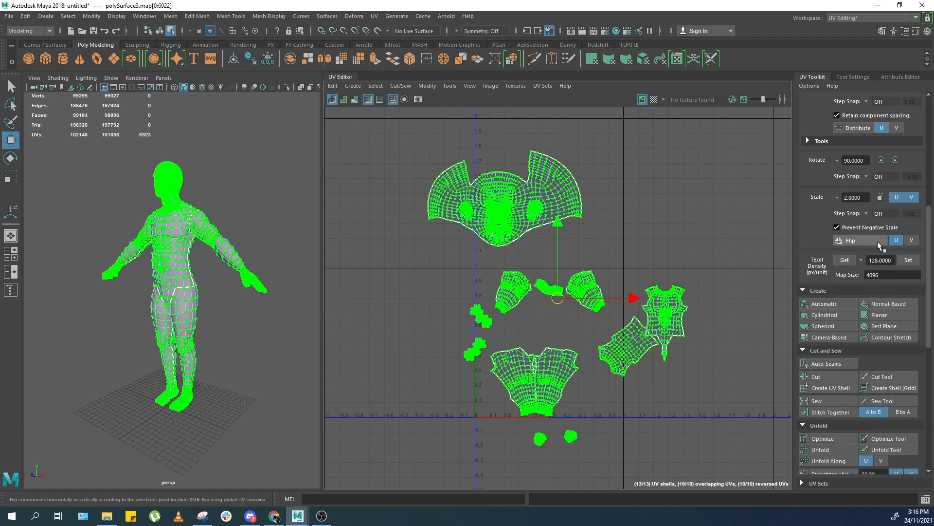
{"action": "double_click", "coordinate": [892, 261]}
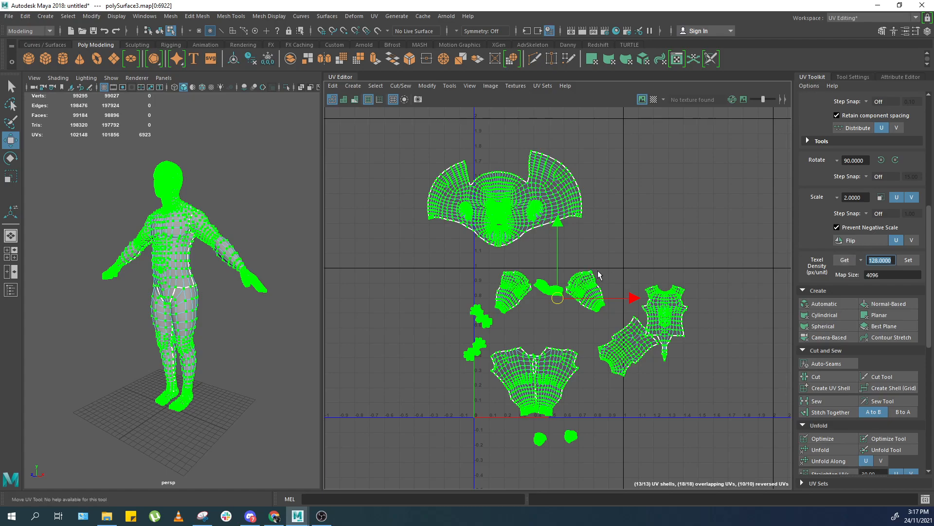
{"action": "scroll", "coordinate": [596, 272], "scroll_direction": "up", "scroll_amount": 2}
{"action": "key", "text": "f"}
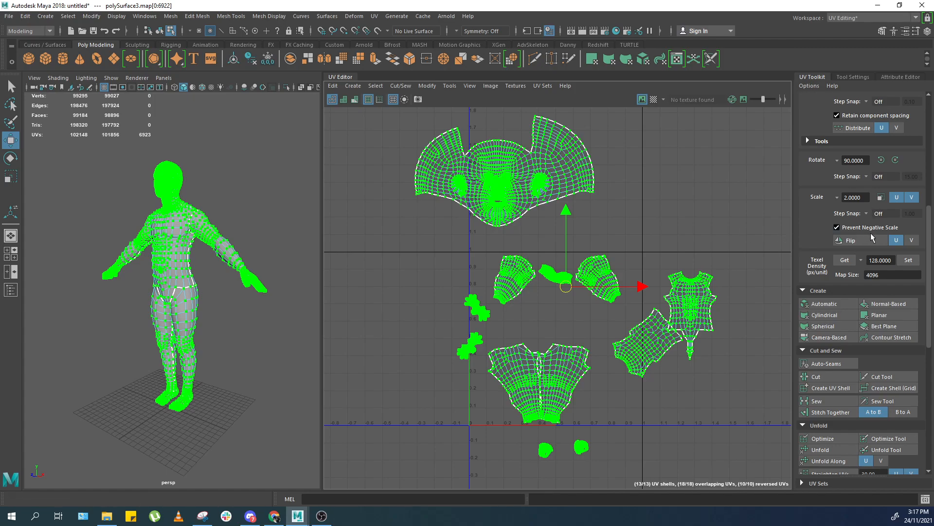
Frame the selected body shells and apply a texel density of 128 px/unit at map size 4096.
{"action": "scroll", "coordinate": [604, 244], "scroll_direction": "down", "scroll_amount": 3}
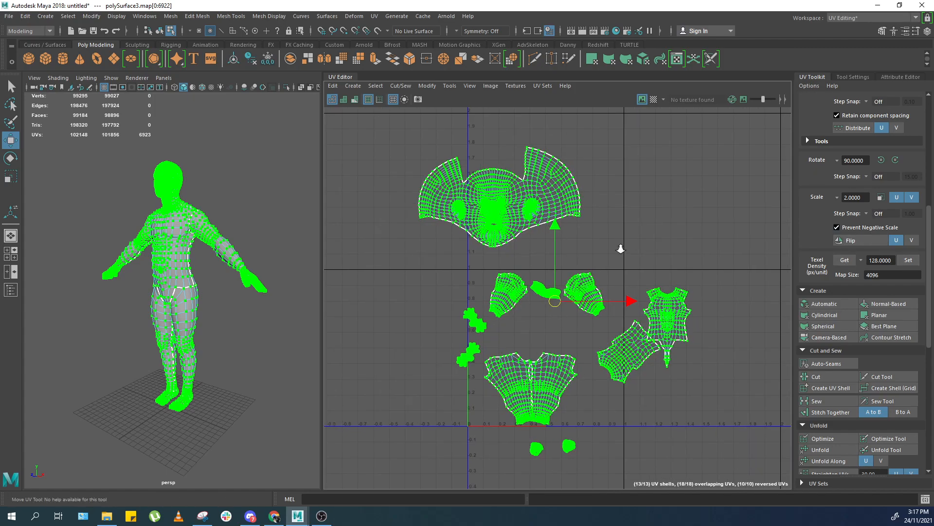
{"action": "scroll", "coordinate": [647, 253], "scroll_direction": "up", "scroll_amount": 1}
{"action": "middle_click_drag", "start_coordinate": [683, 279], "coordinate": [684, 258], "text": "alt"}
{"action": "key", "text": "f"}
{"action": "left_click", "coordinate": [915, 259]}
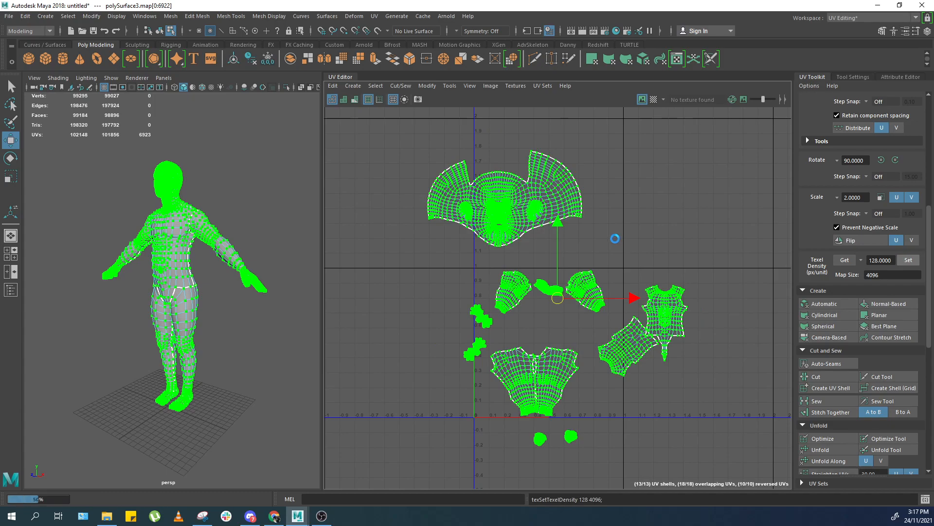
Set the texel density of all body shells to 100 px/unit and apply it.
{"action": "mouse_move", "coordinate": [616, 248]}
{"action": "middle_mouse_down", "text": "alt"}
{"action": "mouse_move", "coordinate": [613, 204]}
{"action": "mouse_move", "coordinate": [614, 240]}
{"action": "middle_mouse_up", "text": "alt"}
{"action": "scroll", "coordinate": [599, 218], "scroll_direction": "up", "scroll_amount": 2}
{"action": "scroll", "coordinate": [682, 210], "scroll_direction": "up", "scroll_amount": 2}
{"action": "scroll", "coordinate": [657, 209], "scroll_direction": "down", "scroll_amount": 2}
{"action": "middle_click_drag", "start_coordinate": [648, 186], "coordinate": [651, 210], "text": "alt"}
{"action": "scroll", "coordinate": [674, 170], "scroll_direction": "up", "scroll_amount": 1}
{"action": "scroll", "coordinate": [643, 235], "scroll_direction": "down", "scroll_amount": 3}
{"action": "scroll", "coordinate": [684, 253], "scroll_direction": "up", "scroll_amount": 1}
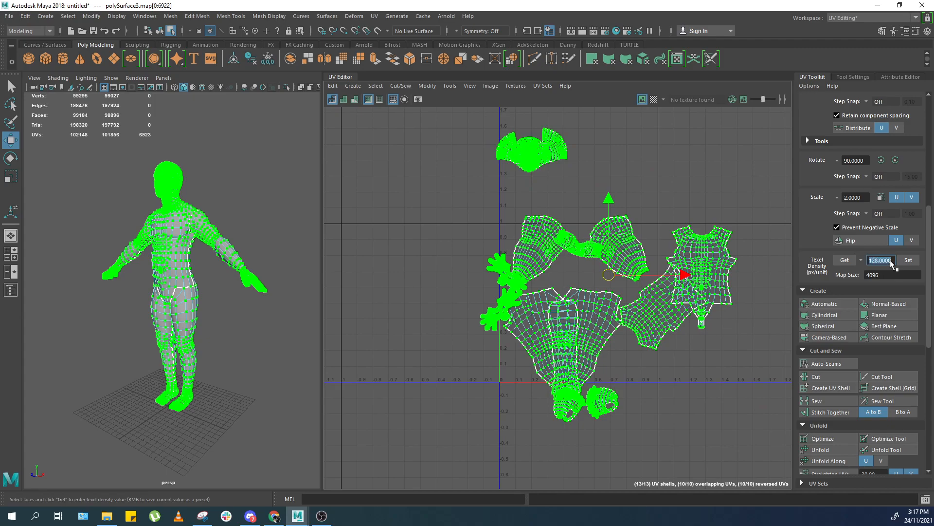
{"action": "type", "text": "100"}
{"action": "key", "text": "Return"}
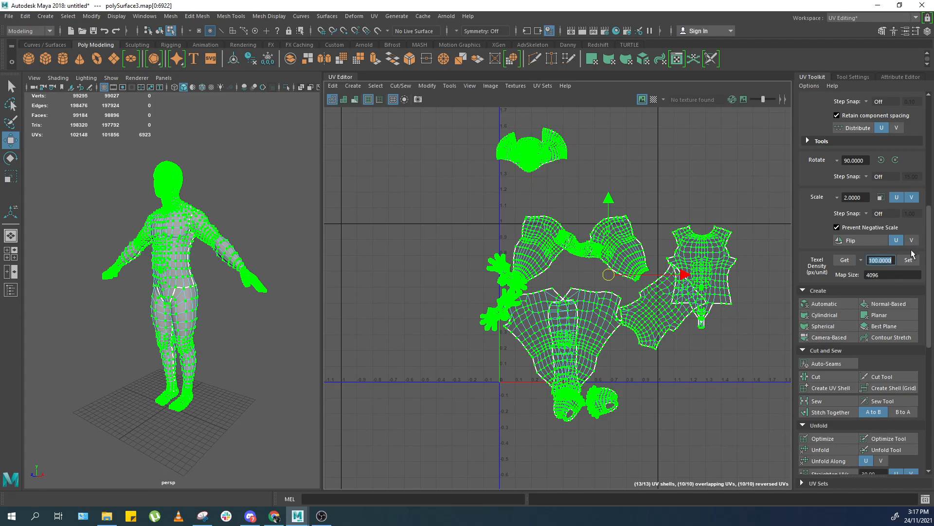
{"action": "left_click", "coordinate": [908, 260]}
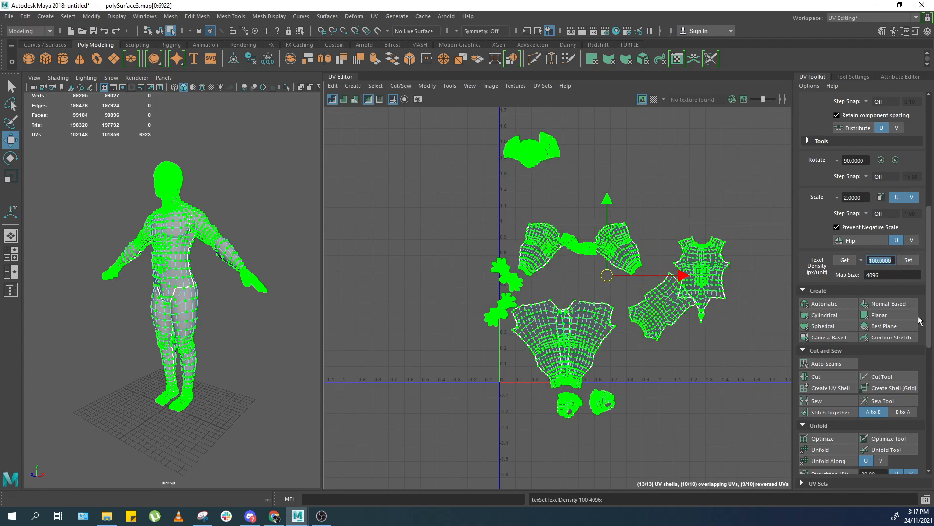
Select one leg UV shell and nudge it into place.
{"action": "scroll", "coordinate": [642, 320], "scroll_direction": "up", "scroll_amount": 2}
{"action": "double_click", "coordinate": [569, 359]}
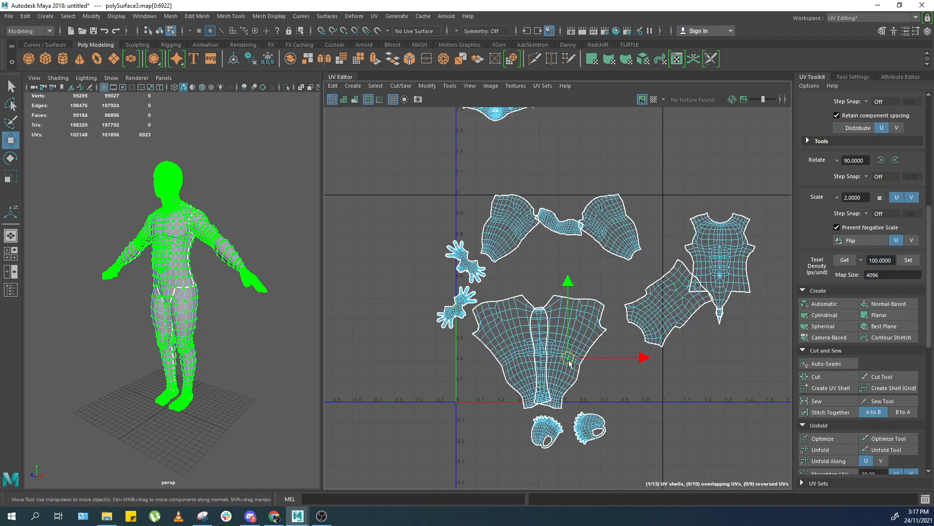
{"action": "scroll", "coordinate": [570, 359], "scroll_direction": "down", "scroll_amount": 1}
{"action": "middle_click_drag", "start_coordinate": [562, 330], "coordinate": [578, 350], "text": "alt"}
Select all body shells except the head and orient them.
{"action": "scroll", "coordinate": [578, 351], "scroll_direction": "up", "scroll_amount": 2}
{"action": "scroll", "coordinate": [555, 319], "scroll_direction": "down", "scroll_amount": 2}
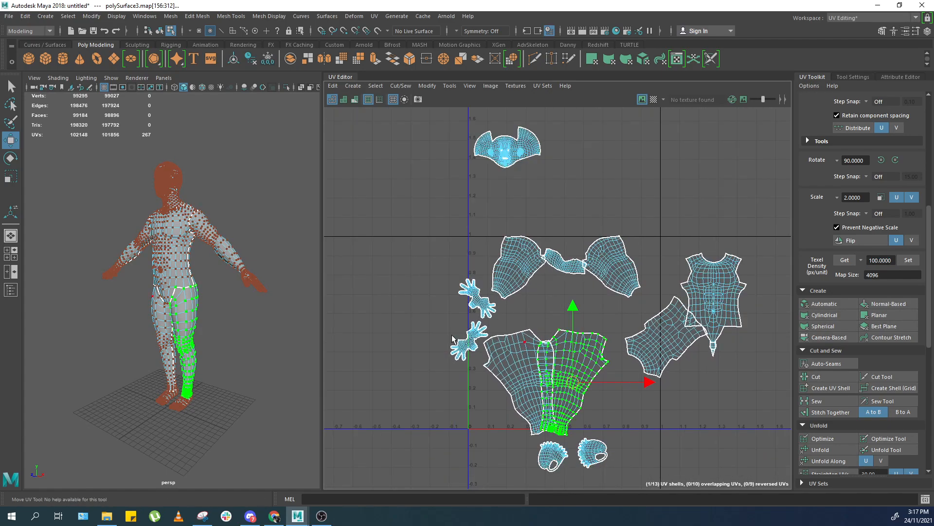
{"action": "left_click", "coordinate": [469, 209]}
{"action": "left_click_drag", "start_coordinate": [388, 242], "coordinate": [791, 488]}
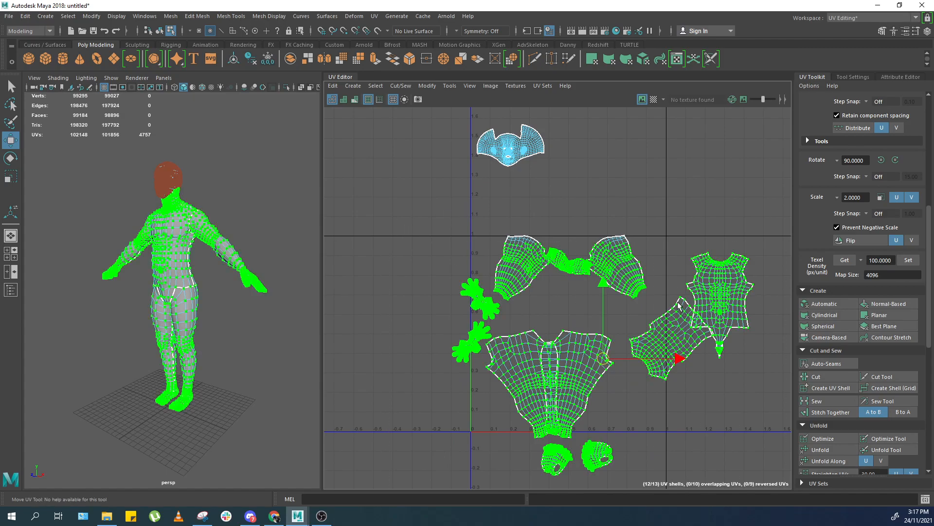
{"action": "scroll", "coordinate": [650, 282], "scroll_direction": "down", "scroll_amount": 1}
{"action": "middle_click_drag", "start_coordinate": [657, 298], "coordinate": [662, 263], "text": "alt"}
{"action": "scroll", "coordinate": [660, 263], "scroll_direction": "up", "scroll_amount": 2}
{"action": "scroll", "coordinate": [844, 309], "scroll_direction": "down", "scroll_amount": 10}
{"action": "left_click", "coordinate": [841, 388]}
Rotate a leg shell 90 degrees and move it beside the other leg shell.
{"action": "left_click", "coordinate": [575, 321]}
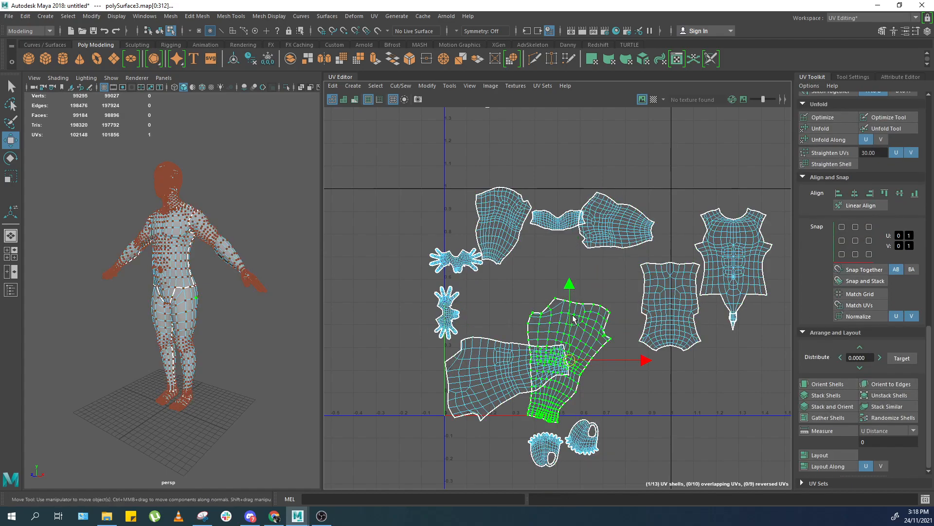
{"action": "scroll", "coordinate": [888, 158], "scroll_direction": "up", "scroll_amount": 10}
{"action": "scroll", "coordinate": [889, 158], "scroll_direction": "up", "scroll_amount": 2}
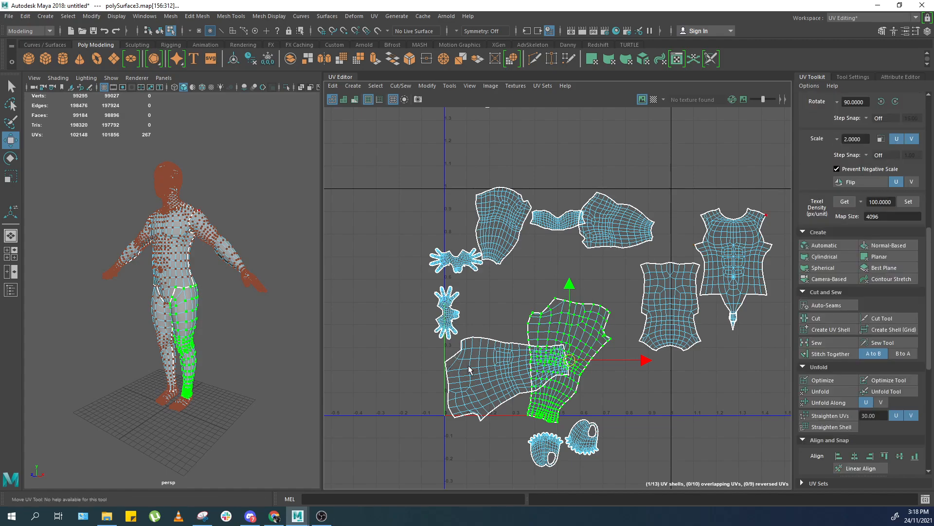
{"action": "double_click", "coordinate": [470, 369]}
{"action": "scroll", "coordinate": [887, 176], "scroll_direction": "up", "scroll_amount": 3}
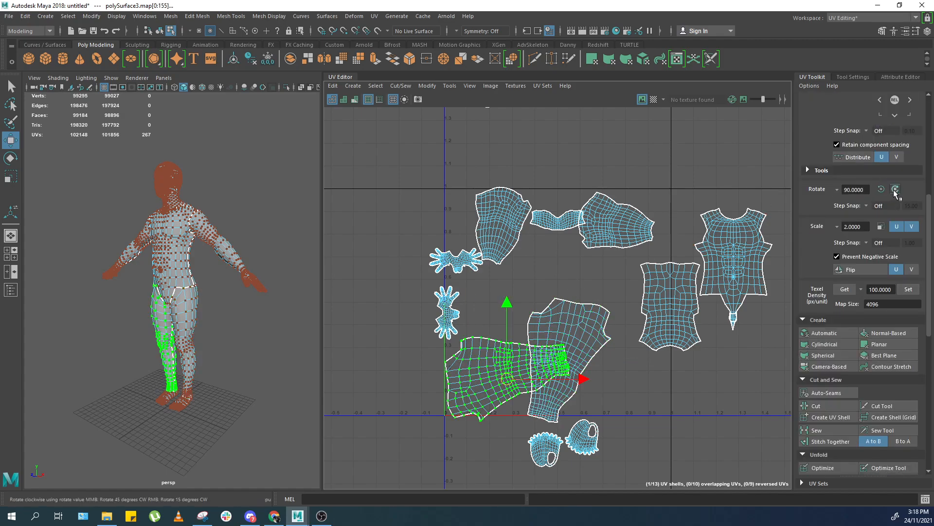
{"action": "left_click", "coordinate": [881, 189]}
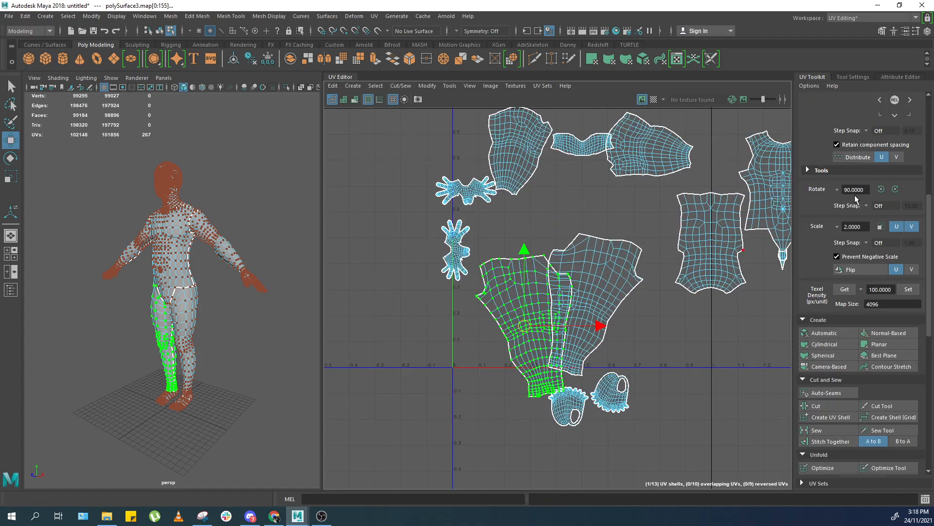
{"action": "key", "text": "x"}
{"action": "left_click_drag", "start_coordinate": [518, 302], "coordinate": [472, 243]}
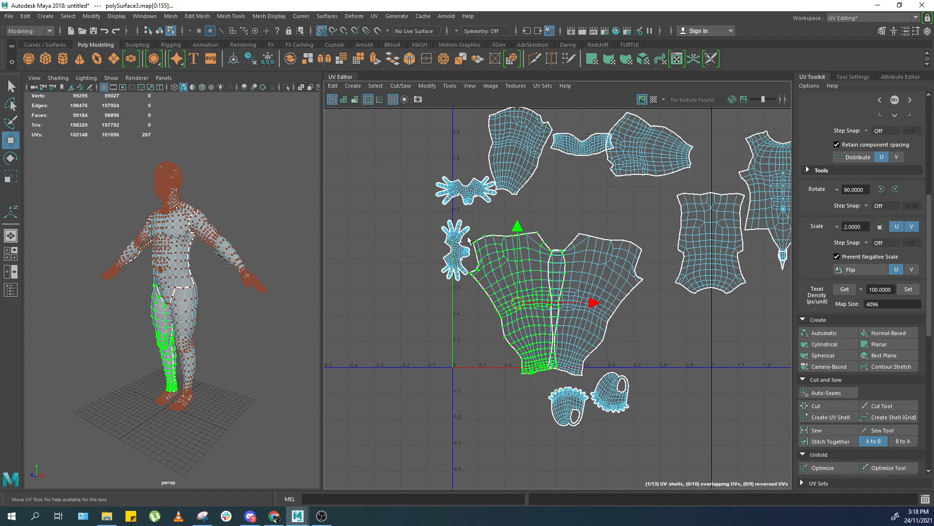
Rotate a hand shell 90 degrees and move it next to the torso shell.
{"action": "double_click", "coordinate": [456, 263]}
{"action": "middle_click_drag", "start_coordinate": [460, 265], "coordinate": [481, 338], "text": "alt"}
{"action": "scroll", "coordinate": [481, 338], "scroll_direction": "up", "scroll_amount": 1}
{"action": "scroll", "coordinate": [895, 189], "scroll_direction": "up", "scroll_amount": 1}
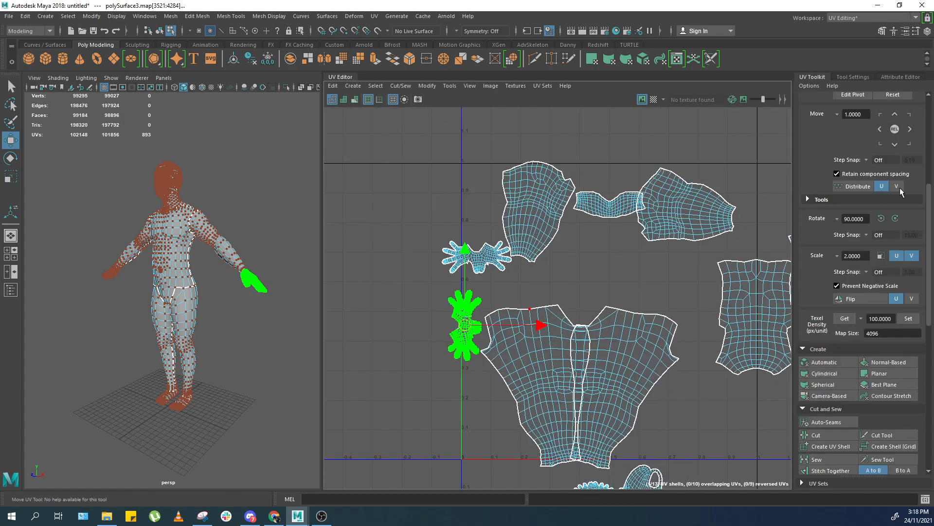
{"action": "left_click", "coordinate": [894, 220]}
{"action": "scroll", "coordinate": [439, 273], "scroll_direction": "up", "scroll_amount": 2}
{"action": "key", "text": "x"}
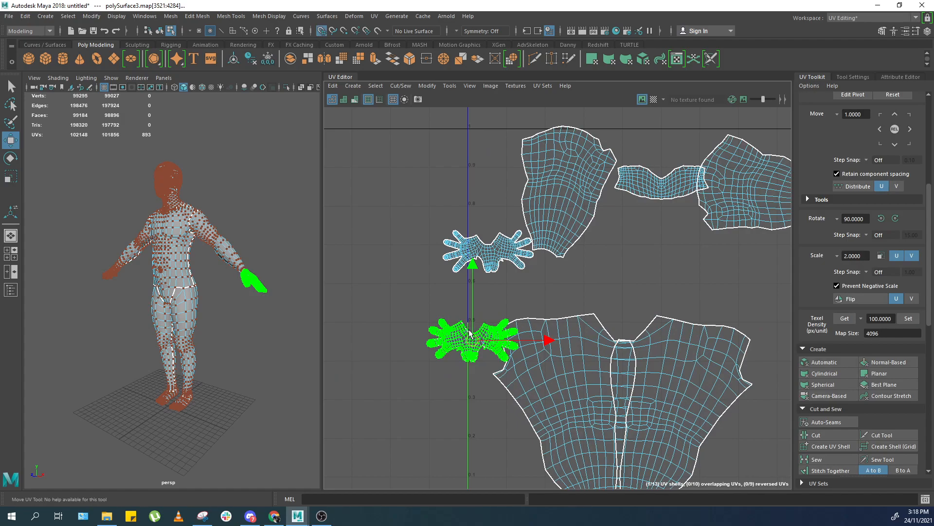
{"action": "left_click_drag", "start_coordinate": [471, 339], "coordinate": [501, 265]}
Move the second hand shell beside the first hand shell.
{"action": "double_click", "coordinate": [484, 254]}
{"action": "key", "text": "1"}
{"action": "key", "text": "x"}
{"action": "mouse_move", "coordinate": [487, 252]}
{"action": "left_mouse_down"}
{"action": "mouse_move", "coordinate": [468, 281]}
{"action": "mouse_move", "coordinate": [474, 246]}
{"action": "left_mouse_up"}
{"action": "scroll", "coordinate": [463, 271], "scroll_direction": "down", "scroll_amount": 1}
{"action": "scroll", "coordinate": [622, 209], "scroll_direction": "down", "scroll_amount": 2}
{"action": "middle_click_drag", "start_coordinate": [622, 208], "coordinate": [535, 338], "text": "alt"}
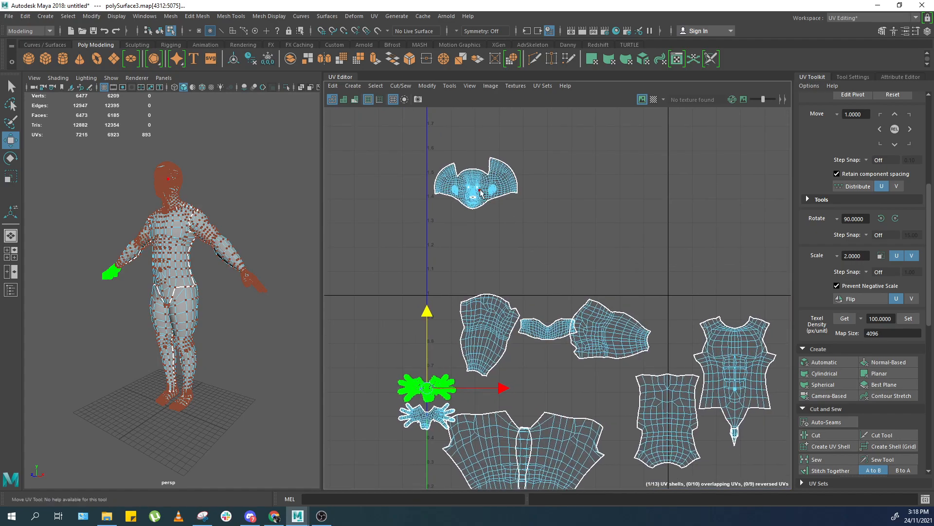
Select the head shell and move it above the arm shells.
{"action": "double_click", "coordinate": [479, 189]}
{"action": "scroll", "coordinate": [457, 224], "scroll_direction": "up", "scroll_amount": 2}
{"action": "key", "text": "x"}
{"action": "left_click_drag", "start_coordinate": [486, 165], "coordinate": [594, 387]}
{"action": "scroll", "coordinate": [610, 352], "scroll_direction": "up", "scroll_amount": 3}
{"action": "middle_click_drag", "start_coordinate": [611, 352], "coordinate": [614, 268], "text": "alt"}
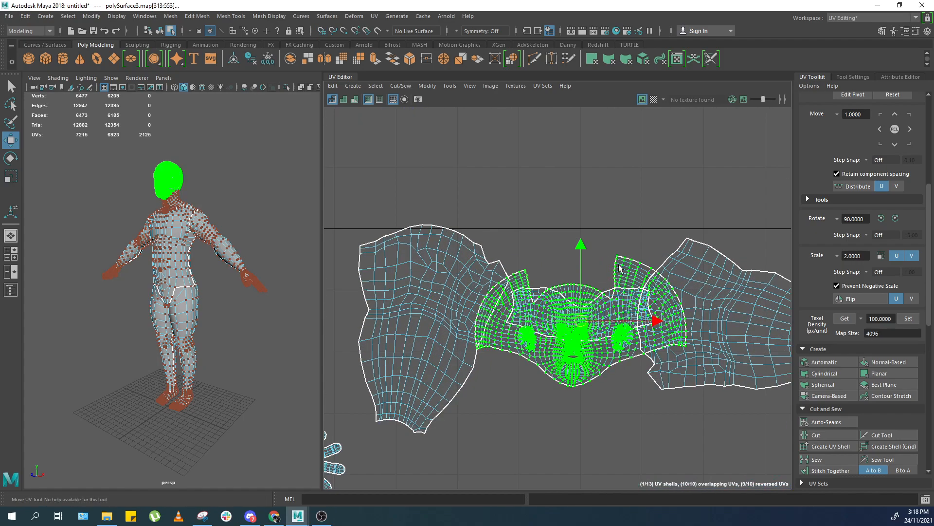
{"action": "left_click_drag", "start_coordinate": [579, 276], "coordinate": [647, 172]}
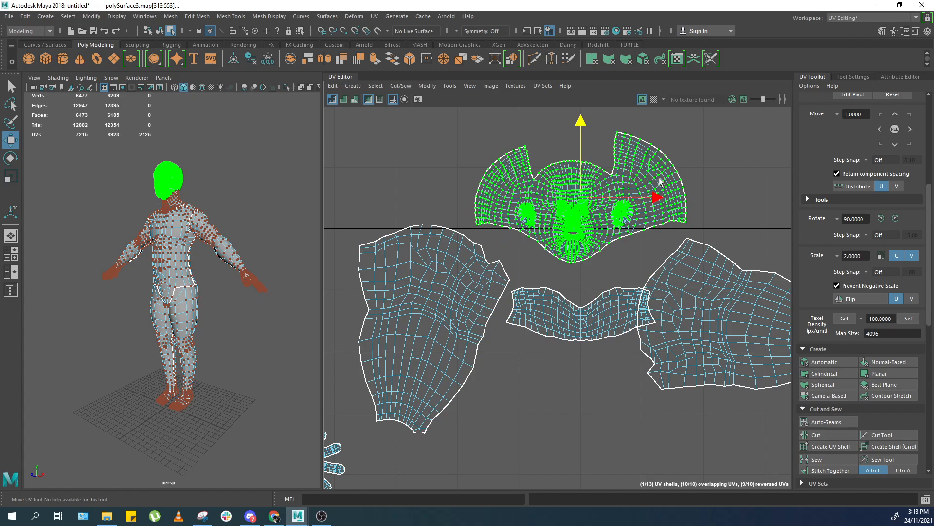
Unfold the head shell's side flaps and top region one selection at a time.
{"action": "scroll", "coordinate": [590, 181], "scroll_direction": "up", "scroll_amount": 1}
{"action": "mouse_move", "coordinate": [578, 217]}
{"action": "left_mouse_down"}
{"action": "mouse_move", "coordinate": [578, 262]}
{"action": "mouse_move", "coordinate": [638, 112]}
{"action": "left_mouse_up"}
{"action": "middle_click_drag", "start_coordinate": [638, 113], "coordinate": [656, 176], "text": "alt"}
{"action": "left_click_drag", "start_coordinate": [685, 145], "coordinate": [479, 225]}
{"action": "mouse_move", "coordinate": [760, 140]}
{"action": "left_mouse_down"}
{"action": "mouse_move", "coordinate": [630, 301]}
{"action": "mouse_move", "coordinate": [739, 140]}
{"action": "left_mouse_up"}
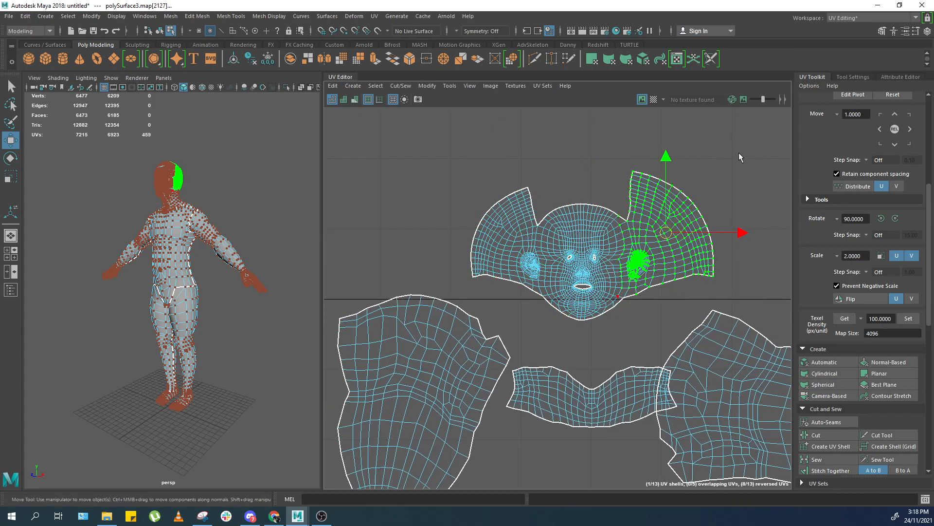
{"action": "key", "text": "ctrl+u"}
{"action": "left_click_drag", "start_coordinate": [558, 168], "coordinate": [413, 334]}
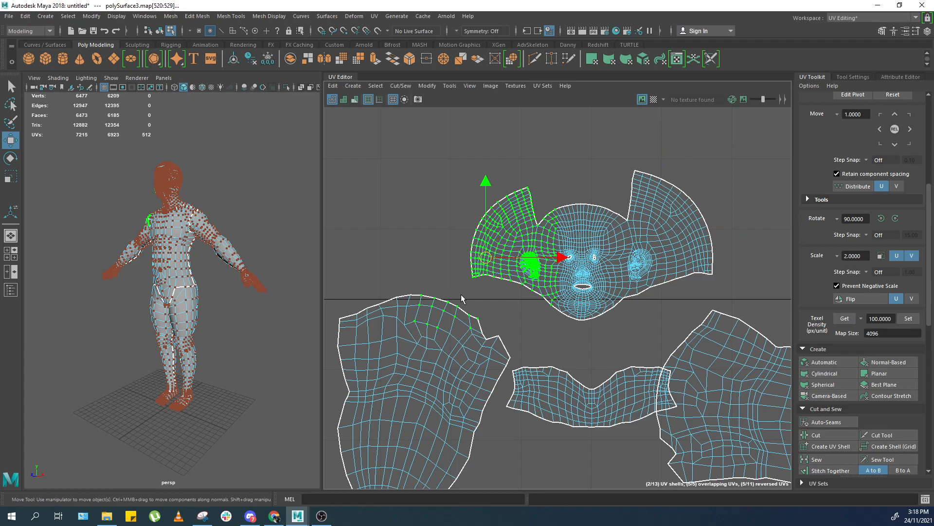
{"action": "key", "text": "ctrl+u"}
{"action": "left_click_drag", "start_coordinate": [602, 192], "coordinate": [554, 250]}
{"action": "key", "text": "ctrl+u"}
{"action": "left_click_drag", "start_coordinate": [498, 141], "coordinate": [662, 227]}
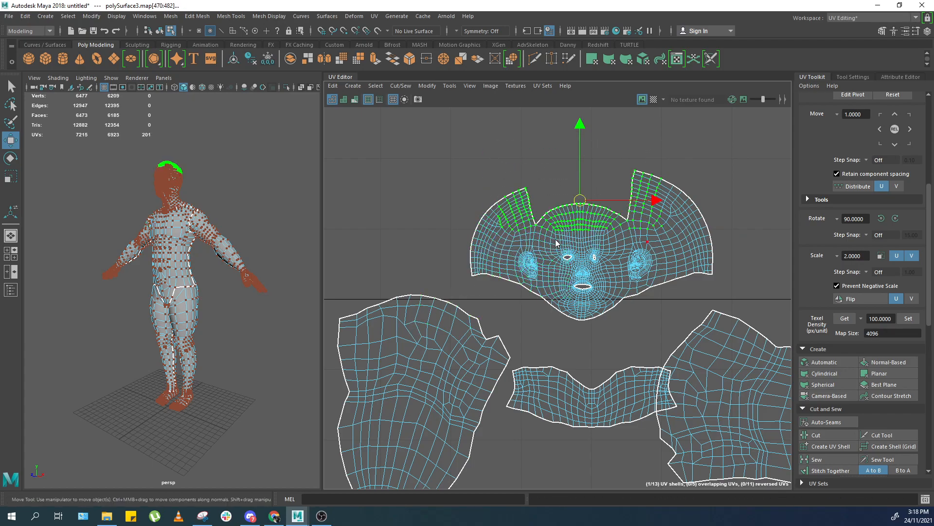
{"action": "key", "text": "ctrl+u"}
Select the whole head shell and unfold it.
{"action": "left_click", "coordinate": [712, 274]}
{"action": "double_click", "coordinate": [471, 277]}
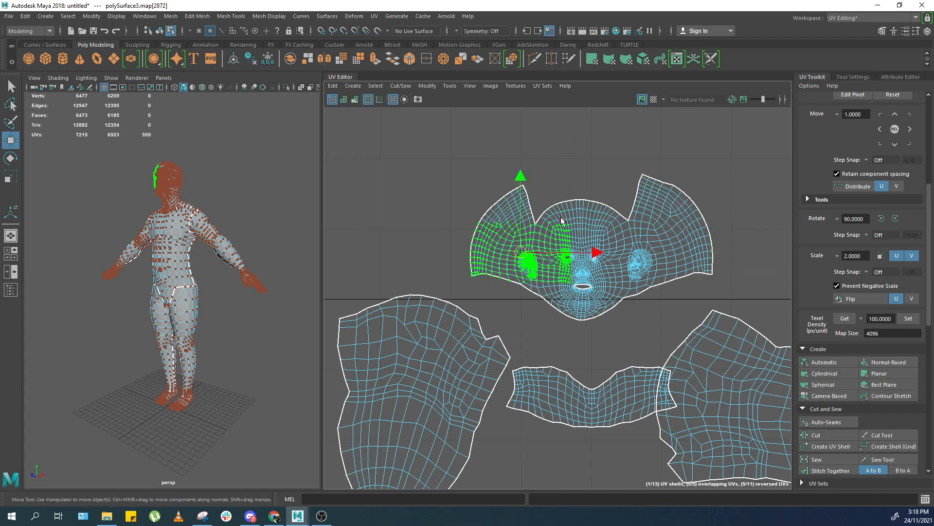
{"action": "left_click", "coordinate": [524, 185], "text": "shift"}
{"action": "left_click", "coordinate": [471, 279], "text": "shift"}
{"action": "left_click", "coordinate": [641, 175], "text": "shift"}
{"action": "left_click", "coordinate": [711, 277], "text": "shift"}
{"action": "right_click_drag", "start_coordinate": [694, 261], "coordinate": [611, 227], "text": "shift"}
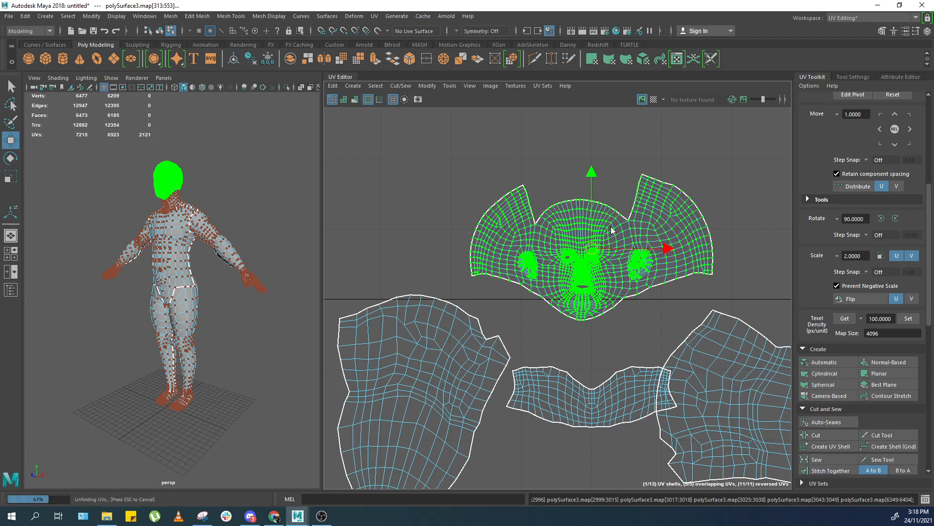
Scale down the head shell and move it to the upper-left of the layout.
{"action": "left_click_drag", "start_coordinate": [736, 246], "coordinate": [451, 309], "text": "ctrl+shift"}
{"action": "right_click_drag", "start_coordinate": [683, 272], "coordinate": [631, 270], "text": "shift"}
{"action": "middle_click_drag", "start_coordinate": [596, 318], "coordinate": [593, 258], "text": "alt"}
{"action": "middle_click_drag", "start_coordinate": [575, 197], "coordinate": [585, 308]}
{"action": "key", "text": "x"}
{"action": "middle_click_drag", "start_coordinate": [594, 274], "coordinate": [609, 250], "text": "alt"}
{"action": "scroll", "coordinate": [610, 230], "scroll_direction": "up", "scroll_amount": 1}
{"action": "scroll", "coordinate": [608, 244], "scroll_direction": "down", "scroll_amount": 1}
{"action": "middle_click_drag", "start_coordinate": [608, 240], "coordinate": [722, 213], "text": "alt"}
{"action": "scroll", "coordinate": [722, 212], "scroll_direction": "down", "scroll_amount": 1}
{"action": "middle_click_drag", "start_coordinate": [737, 243], "coordinate": [589, 237]}
{"action": "middle_click_drag", "start_coordinate": [656, 307], "coordinate": [566, 320], "text": "alt"}
{"action": "scroll", "coordinate": [612, 296], "scroll_direction": "down", "scroll_amount": 2}
{"action": "middle_click_drag", "start_coordinate": [665, 379], "coordinate": [621, 249], "text": "alt"}
{"action": "scroll", "coordinate": [648, 298], "scroll_direction": "down", "scroll_amount": 1}
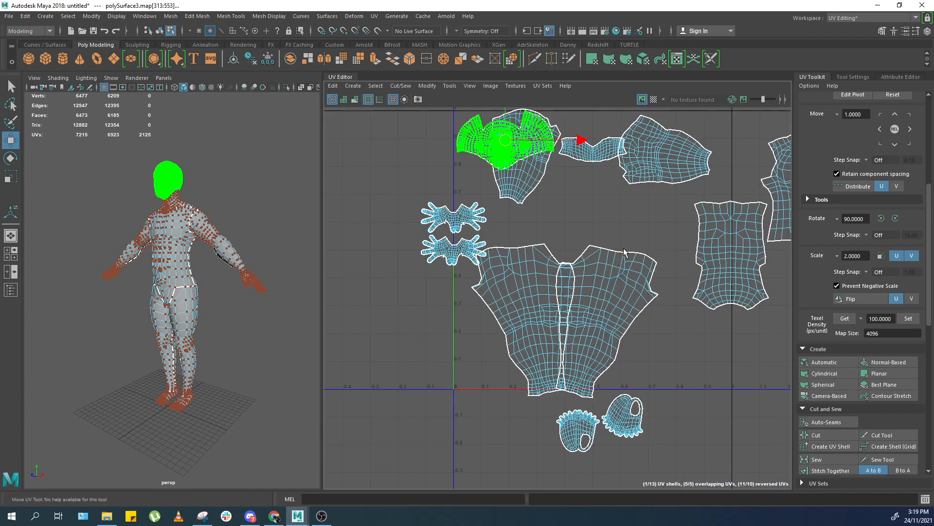
Arrange the head shell with the neck shell placed directly beneath it.
{"action": "left_click", "coordinate": [621, 270]}
{"action": "scroll", "coordinate": [589, 281], "scroll_direction": "up", "scroll_amount": 2}
{"action": "middle_click_drag", "start_coordinate": [560, 181], "coordinate": [574, 326], "text": "alt"}
{"action": "left_click", "coordinate": [608, 249]}
{"action": "right_click_drag", "start_coordinate": [611, 298], "coordinate": [611, 305], "text": "ctrl"}
{"action": "middle_click_drag", "start_coordinate": [565, 274], "coordinate": [456, 313]}
{"action": "scroll", "coordinate": [509, 265], "scroll_direction": "up", "scroll_amount": 3}
{"action": "middle_click_drag", "start_coordinate": [509, 265], "coordinate": [533, 265], "text": "alt"}
{"action": "scroll", "coordinate": [534, 265], "scroll_direction": "up", "scroll_amount": 2}
{"action": "left_click", "coordinate": [630, 269]}
{"action": "scroll", "coordinate": [627, 276], "scroll_direction": "down", "scroll_amount": 4}
{"action": "right_click_drag", "start_coordinate": [588, 293], "coordinate": [587, 307], "text": "ctrl"}
{"action": "middle_click_drag", "start_coordinate": [593, 274], "coordinate": [733, 152]}
{"action": "scroll", "coordinate": [537, 319], "scroll_direction": "up", "scroll_amount": 3}
{"action": "left_click", "coordinate": [577, 316]}
{"action": "right_click_drag", "start_coordinate": [589, 309], "coordinate": [590, 323], "text": "ctrl"}
{"action": "middle_click_drag", "start_coordinate": [578, 309], "coordinate": [563, 271]}
{"action": "key", "text": "v"}
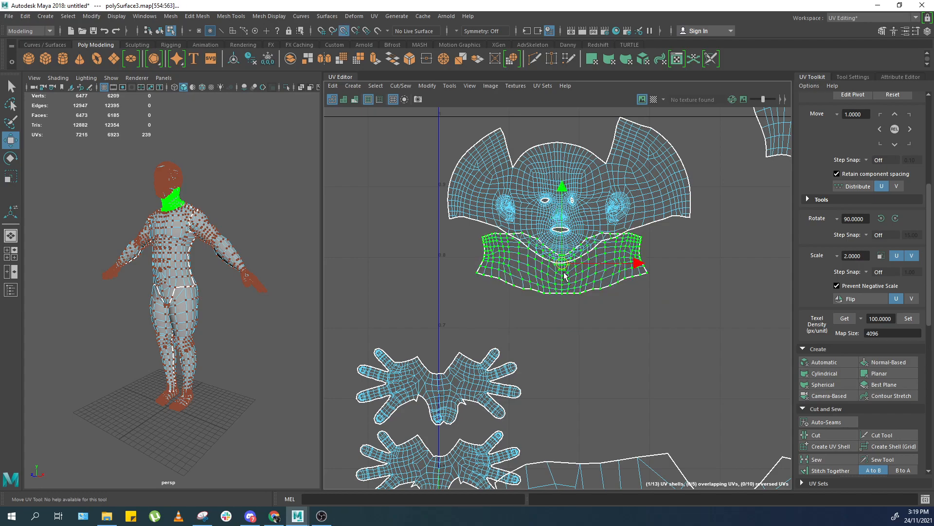
Snap the neck shell up against the head shell's chin edge.
{"action": "scroll", "coordinate": [558, 247], "scroll_direction": "up", "scroll_amount": 3}
{"action": "left_click_drag", "start_coordinate": [564, 251], "coordinate": [561, 294]}
{"action": "middle_click_drag", "start_coordinate": [560, 294], "coordinate": [560, 342], "text": "alt"}
{"action": "left_click_drag", "start_coordinate": [535, 364], "coordinate": [587, 296]}
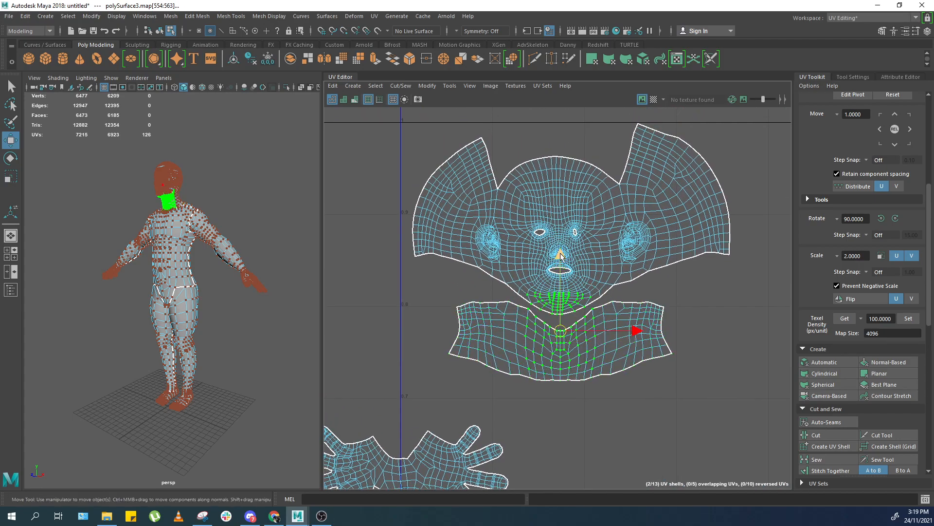
{"action": "right_click_drag", "start_coordinate": [558, 318], "coordinate": [559, 330], "text": "ctrl"}
{"action": "left_click_drag", "start_coordinate": [560, 330], "coordinate": [559, 335]}
{"action": "key", "text": "ctrl+z"}
{"action": "right_click_drag", "start_coordinate": [559, 317], "coordinate": [560, 331], "text": "ctrl"}
{"action": "middle_click_drag", "start_coordinate": [560, 331], "coordinate": [558, 334]}
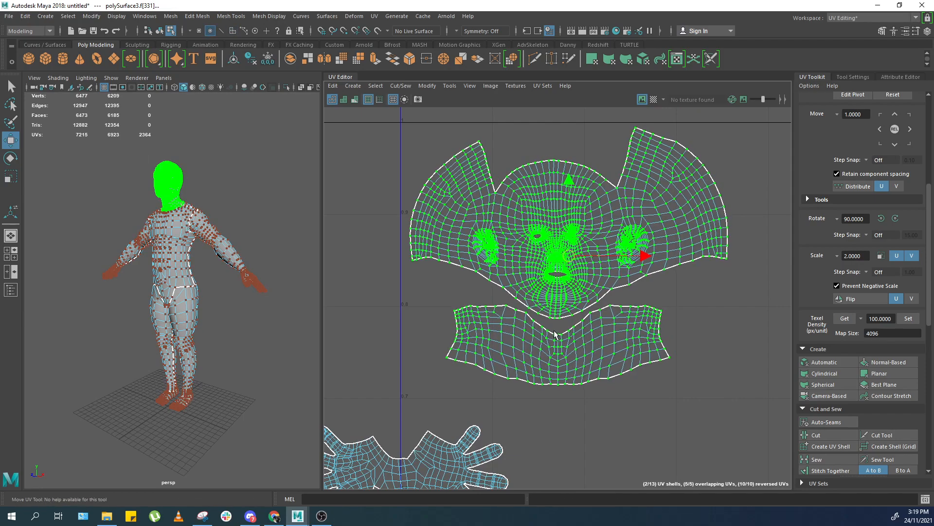
Select the edge loop under the chin in the viewport and cut the head shell's UVs along it.
{"action": "left_click", "coordinate": [705, 320]}
{"action": "scroll", "coordinate": [566, 326], "scroll_direction": "up", "scroll_amount": 5}
{"action": "scroll", "coordinate": [546, 304], "scroll_direction": "up", "scroll_amount": 2}
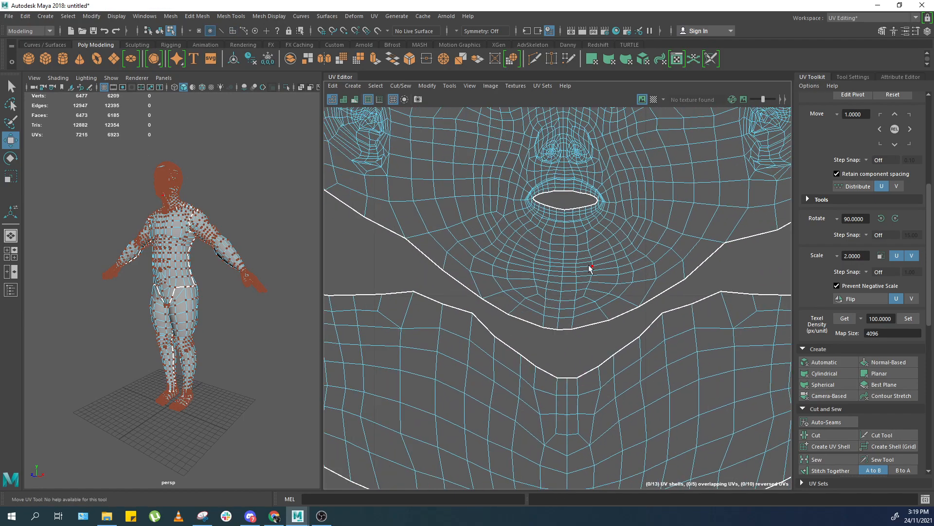
{"action": "left_click_drag", "start_coordinate": [217, 309], "coordinate": [163, 288], "text": "alt"}
{"action": "right_click_drag", "start_coordinate": [164, 288], "coordinate": [195, 273], "text": "alt"}
{"action": "middle_click_drag", "start_coordinate": [175, 219], "coordinate": [213, 365], "text": "alt"}
{"action": "right_click_drag", "start_coordinate": [204, 287], "coordinate": [263, 253], "text": "alt"}
{"action": "middle_click_drag", "start_coordinate": [239, 204], "coordinate": [120, 319], "text": "alt"}
{"action": "right_click_drag", "start_coordinate": [119, 320], "coordinate": [194, 292], "text": "alt"}
{"action": "middle_click_drag", "start_coordinate": [263, 263], "coordinate": [114, 279], "text": "alt"}
{"action": "right_click_drag", "start_coordinate": [205, 279], "coordinate": [152, 270], "text": "alt"}
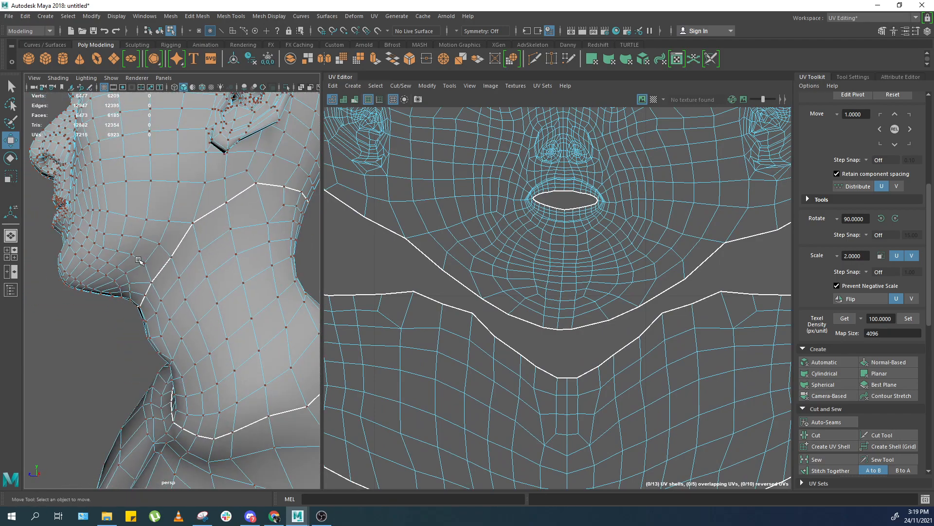
{"action": "middle_click_drag", "start_coordinate": [153, 270], "coordinate": [167, 303], "text": "alt"}
{"action": "right_click_drag", "start_coordinate": [174, 283], "coordinate": [176, 266]}
{"action": "left_click", "coordinate": [182, 267]}
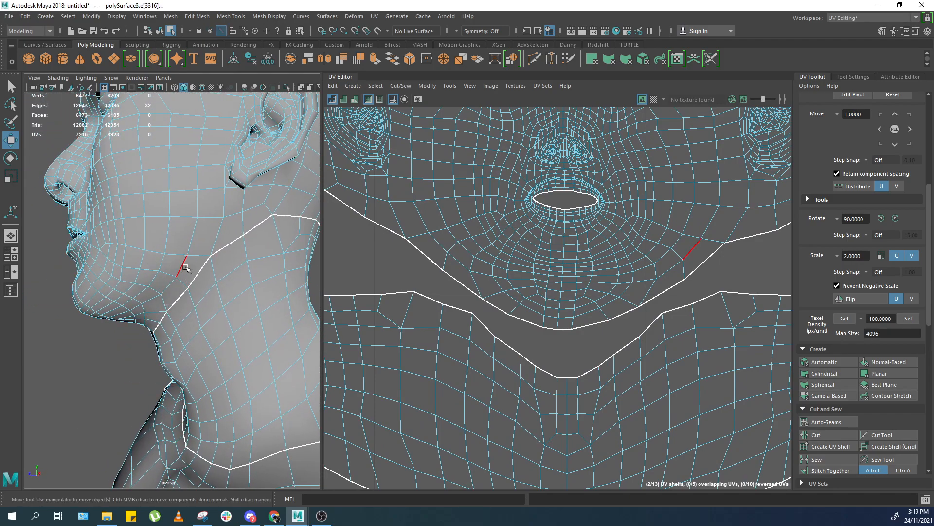
{"action": "left_click", "coordinate": [114, 316]}
{"action": "double_click", "coordinate": [113, 316], "text": "shift"}
{"action": "left_click_drag", "start_coordinate": [117, 315], "coordinate": [174, 293], "text": "alt"}
{"action": "middle_click_drag", "start_coordinate": [174, 293], "coordinate": [167, 319], "text": "alt"}
{"action": "right_click_drag", "start_coordinate": [166, 317], "coordinate": [187, 280], "text": "alt"}
{"action": "left_click", "coordinate": [145, 280]}
{"action": "left_click_drag", "start_coordinate": [116, 317], "coordinate": [181, 286], "text": "alt"}
{"action": "left_click", "coordinate": [207, 273]}
{"action": "left_click_drag", "start_coordinate": [89, 336], "coordinate": [83, 341], "text": "alt"}
{"action": "double_click", "coordinate": [45, 345]}
{"action": "right_click", "coordinate": [110, 324]}
{"action": "right_click_drag", "start_coordinate": [116, 327], "coordinate": [162, 281], "text": "ctrl+shift"}
{"action": "left_click_drag", "start_coordinate": [223, 320], "coordinate": [188, 307], "text": "alt"}
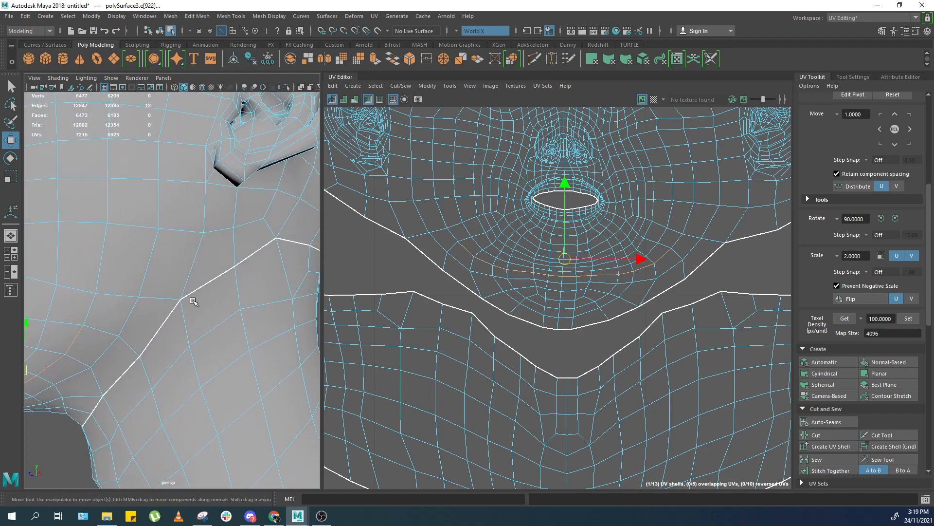
{"action": "right_click_drag", "start_coordinate": [461, 274], "coordinate": [415, 292], "text": "shift"}
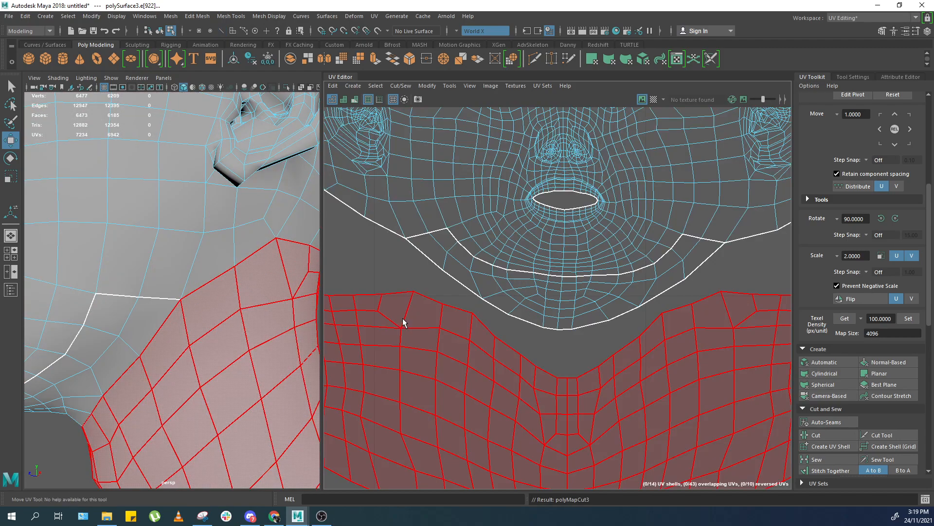
Move and sew the under-chin strip onto the neck shell, then unfold the neck shell.
{"action": "left_click", "coordinate": [448, 274]}
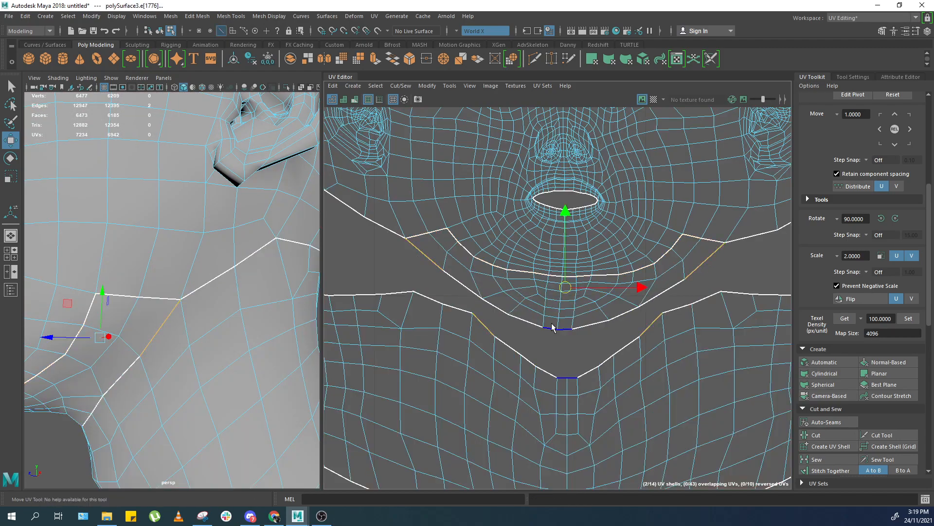
{"action": "right_click_drag", "start_coordinate": [548, 310], "coordinate": [549, 310], "text": "shift"}
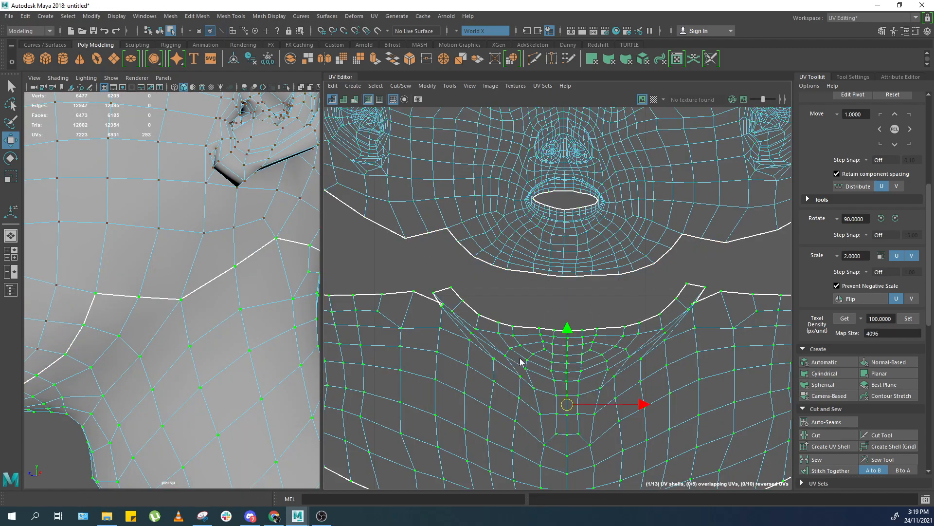
{"action": "key", "text": "ctrl+u"}
{"action": "left_click", "coordinate": [834, 362]}
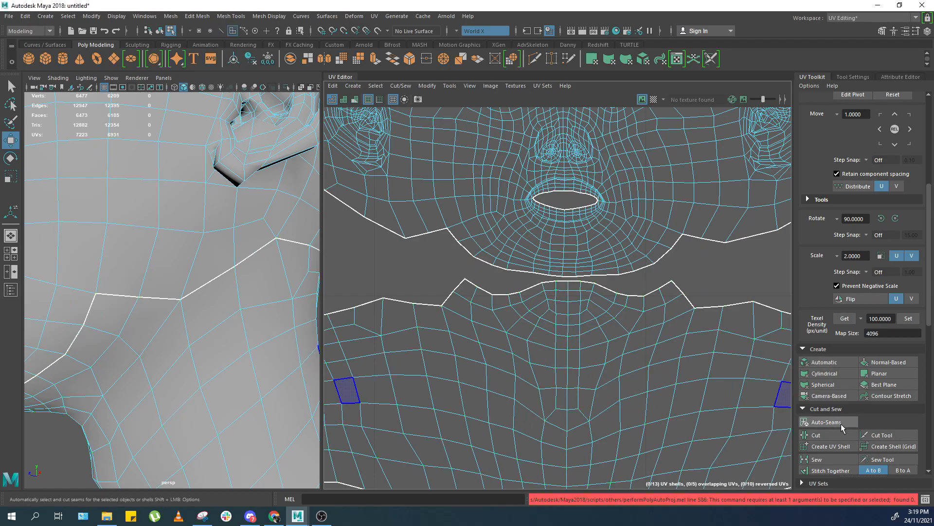
Undo the last edit and try to unfold the head shell's UVs.
{"action": "key", "text": "ctrl+z"}
{"action": "left_click_drag", "start_coordinate": [685, 328], "coordinate": [599, 380]}
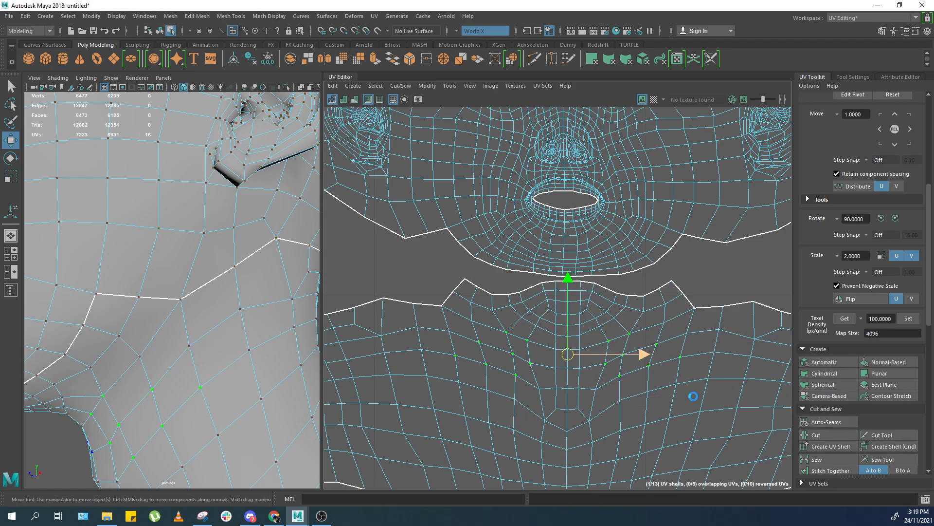
{"action": "scroll", "coordinate": [825, 369], "scroll_direction": "down", "scroll_amount": 8}
{"action": "left_click", "coordinate": [832, 386]}
{"action": "scroll", "coordinate": [580, 340], "scroll_direction": "down", "scroll_amount": 6}
{"action": "middle_click_drag", "start_coordinate": [612, 337], "coordinate": [598, 361], "text": "alt"}
{"action": "scroll", "coordinate": [184, 348], "scroll_direction": "up", "scroll_amount": 4}
{"action": "scroll", "coordinate": [184, 348], "scroll_direction": "down", "scroll_amount": 10}
{"action": "left_click_drag", "start_coordinate": [185, 345], "coordinate": [277, 271], "text": "alt"}
{"action": "scroll", "coordinate": [235, 326], "scroll_direction": "up", "scroll_amount": 8}
{"action": "scroll", "coordinate": [236, 326], "scroll_direction": "down", "scroll_amount": 6}
{"action": "left_click", "coordinate": [513, 234]}
{"action": "right_click_drag", "start_coordinate": [599, 266], "coordinate": [534, 257], "text": "shift"}
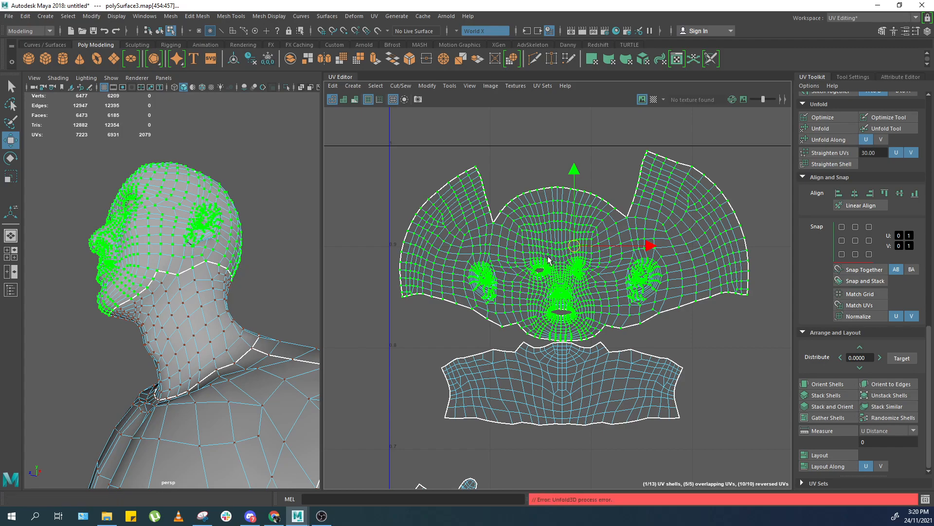
Select the neck shell's UVs and adjust their position beneath the head shell.
{"action": "scroll", "coordinate": [569, 260], "scroll_direction": "up", "scroll_amount": 1}
{"action": "scroll", "coordinate": [571, 247], "scroll_direction": "down", "scroll_amount": 1}
{"action": "left_click_drag", "start_coordinate": [568, 243], "coordinate": [566, 243]}
{"action": "left_click", "coordinate": [704, 366]}
{"action": "scroll", "coordinate": [612, 383], "scroll_direction": "down", "scroll_amount": 1}
{"action": "middle_click_drag", "start_coordinate": [612, 383], "coordinate": [632, 359], "text": "alt"}
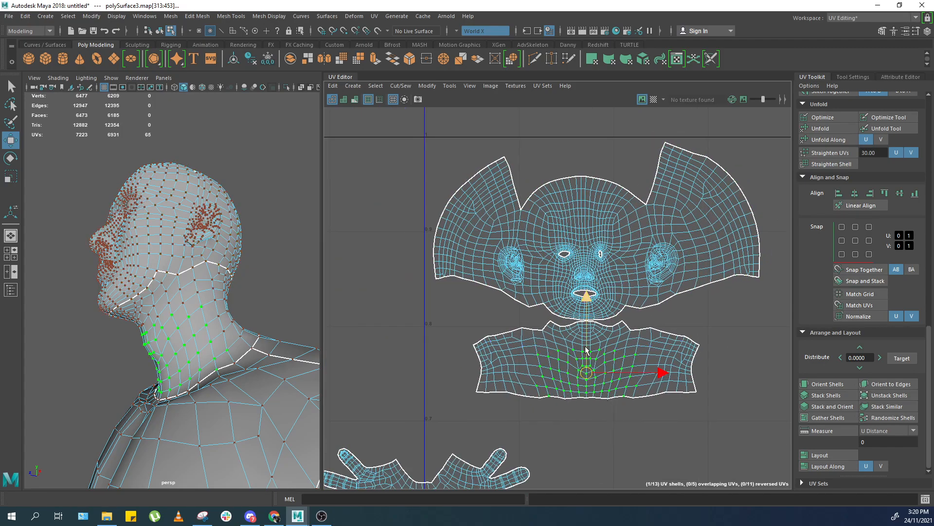
Select both hand shells and move them to the left of the head and neck shells.
{"action": "left_click_drag", "start_coordinate": [587, 342], "coordinate": [586, 349]}
{"action": "middle_click_drag", "start_coordinate": [526, 354], "coordinate": [515, 182], "text": "alt"}
{"action": "scroll", "coordinate": [515, 181], "scroll_direction": "down", "scroll_amount": 2}
{"action": "left_click_drag", "start_coordinate": [511, 265], "coordinate": [471, 330]}
{"action": "scroll", "coordinate": [484, 324], "scroll_direction": "down", "scroll_amount": 1}
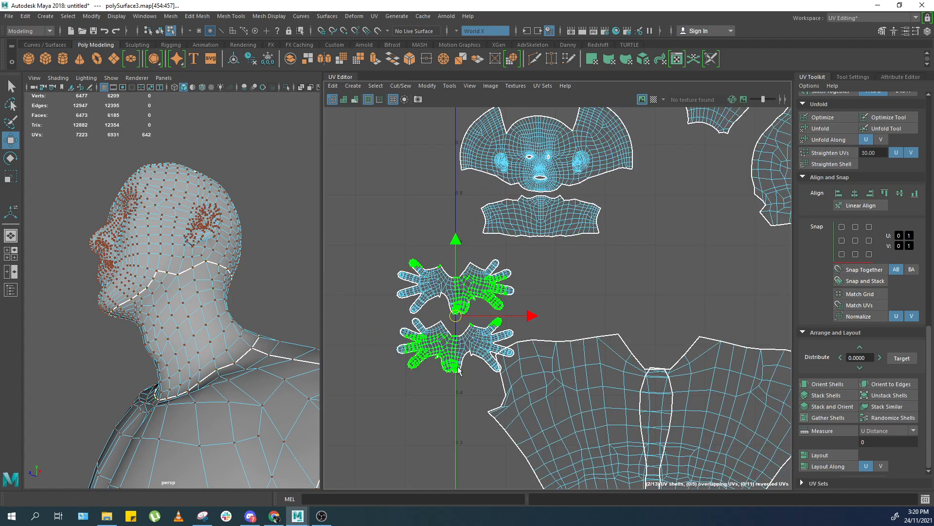
{"action": "right_click_drag", "start_coordinate": [471, 341], "coordinate": [463, 335], "text": "ctrl"}
{"action": "middle_click_drag", "start_coordinate": [441, 316], "coordinate": [356, 307]}
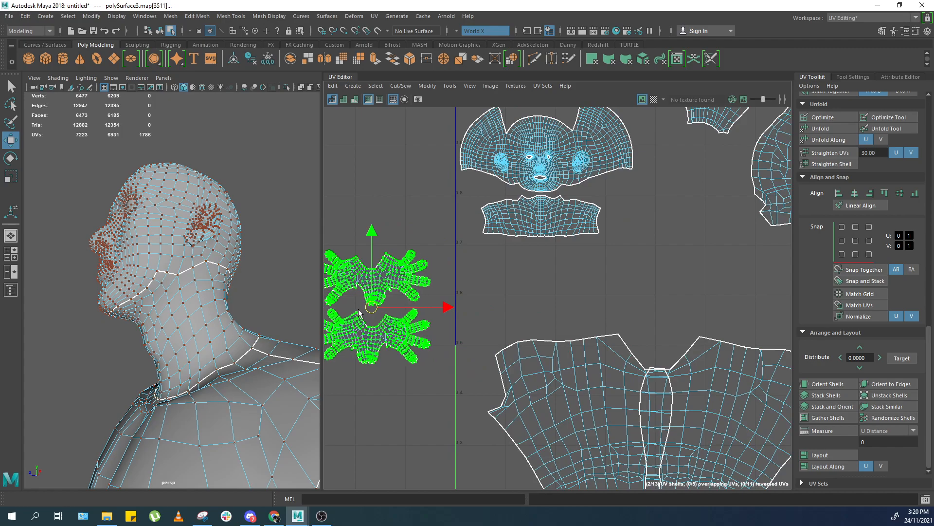
Move the paired arm shells down to the lower left of the layout.
{"action": "scroll", "coordinate": [604, 235], "scroll_direction": "up", "scroll_amount": 2}
{"action": "left_click_drag", "start_coordinate": [622, 281], "coordinate": [431, 182]}
{"action": "middle_click_drag", "start_coordinate": [669, 341], "coordinate": [618, 253], "text": "alt"}
{"action": "scroll", "coordinate": [618, 252], "scroll_direction": "down", "scroll_amount": 2}
{"action": "left_click_drag", "start_coordinate": [704, 332], "coordinate": [531, 252]}
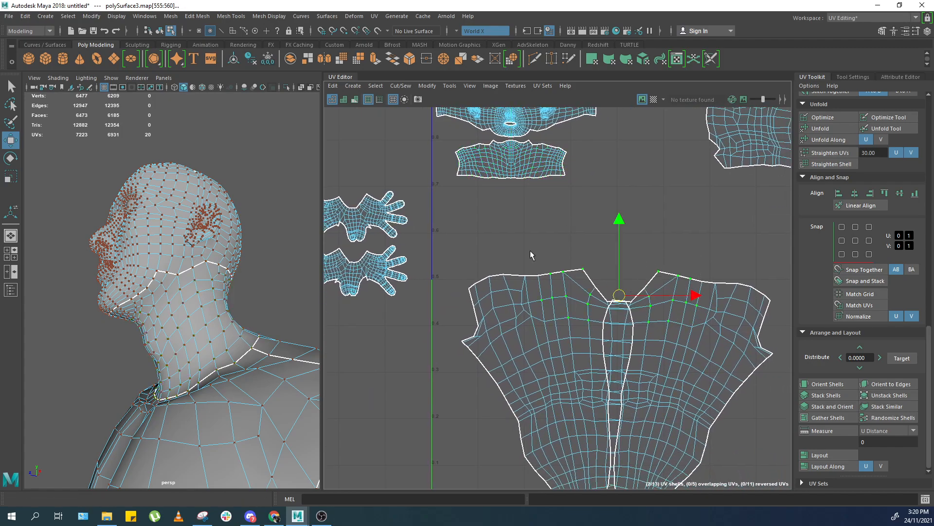
{"action": "scroll", "coordinate": [532, 253], "scroll_direction": "down", "scroll_amount": 3}
{"action": "scroll", "coordinate": [590, 340], "scroll_direction": "down", "scroll_amount": 2}
{"action": "left_click_drag", "start_coordinate": [590, 340], "coordinate": [456, 403]}
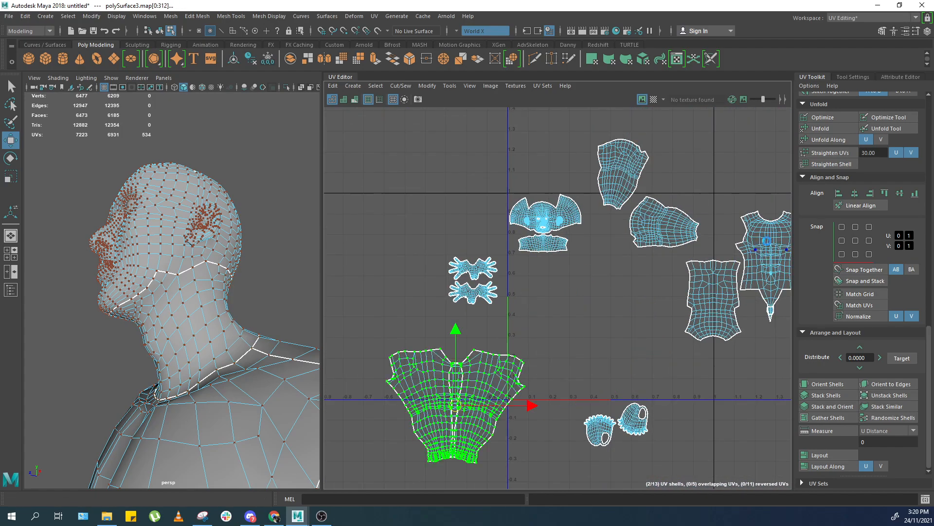
Place the front torso shell directly beneath the neck shell.
{"action": "right_click_drag", "start_coordinate": [741, 249], "coordinate": [756, 272], "text": "ctrl"}
{"action": "left_click_drag", "start_coordinate": [774, 257], "coordinate": [542, 304]}
{"action": "scroll", "coordinate": [543, 304], "scroll_direction": "up", "scroll_amount": 3}
{"action": "left_click_drag", "start_coordinate": [567, 350], "coordinate": [579, 332]}
{"action": "left_click", "coordinate": [681, 263]}
{"action": "scroll", "coordinate": [679, 265], "scroll_direction": "down", "scroll_amount": 2}
{"action": "middle_click_drag", "start_coordinate": [643, 267], "coordinate": [635, 298], "text": "alt"}
{"action": "scroll", "coordinate": [590, 280], "scroll_direction": "up", "scroll_amount": 3}
{"action": "scroll", "coordinate": [614, 287], "scroll_direction": "down", "scroll_amount": 4}
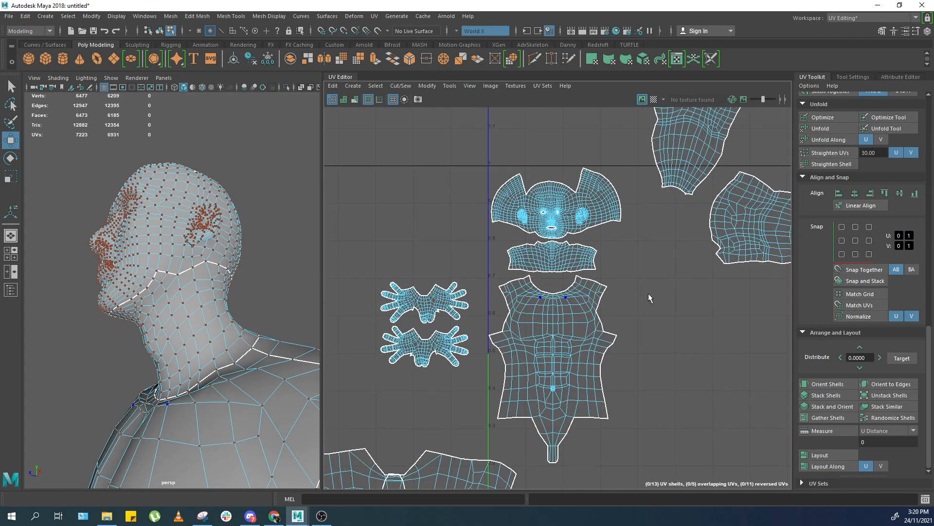
Move the back torso shell beside the front torso shell.
{"action": "middle_click_drag", "start_coordinate": [779, 298], "coordinate": [681, 265], "text": "alt"}
{"action": "scroll", "coordinate": [721, 277], "scroll_direction": "down", "scroll_amount": 2}
{"action": "left_click_drag", "start_coordinate": [738, 281], "coordinate": [631, 297]}
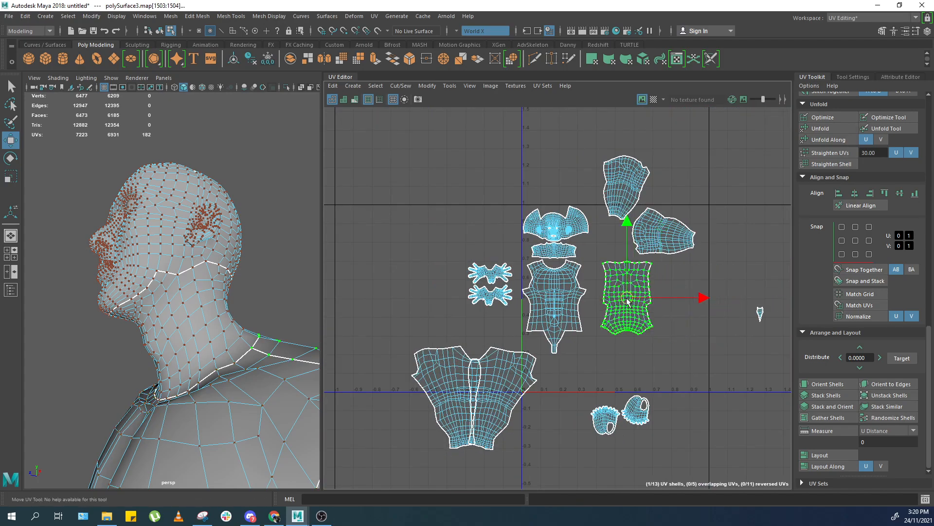
Rotate the back torso shell 180° and select the small loose strip shell.
{"action": "scroll", "coordinate": [748, 260], "scroll_direction": "up", "scroll_amount": 3}
{"action": "scroll", "coordinate": [881, 170], "scroll_direction": "up", "scroll_amount": 5}
{"action": "scroll", "coordinate": [887, 156], "scroll_direction": "up", "scroll_amount": 3}
{"action": "left_click", "coordinate": [896, 130]}
{"action": "left_click", "coordinate": [895, 130]}
{"action": "scroll", "coordinate": [566, 329], "scroll_direction": "up", "scroll_amount": 2}
{"action": "left_click_drag", "start_coordinate": [525, 344], "coordinate": [504, 335]}
{"action": "scroll", "coordinate": [498, 359], "scroll_direction": "down", "scroll_amount": 1}
{"action": "middle_click_drag", "start_coordinate": [524, 354], "coordinate": [538, 305], "text": "alt"}
{"action": "scroll", "coordinate": [681, 321], "scroll_direction": "up", "scroll_amount": 1}
{"action": "middle_click_drag", "start_coordinate": [681, 321], "coordinate": [489, 283], "text": "alt"}
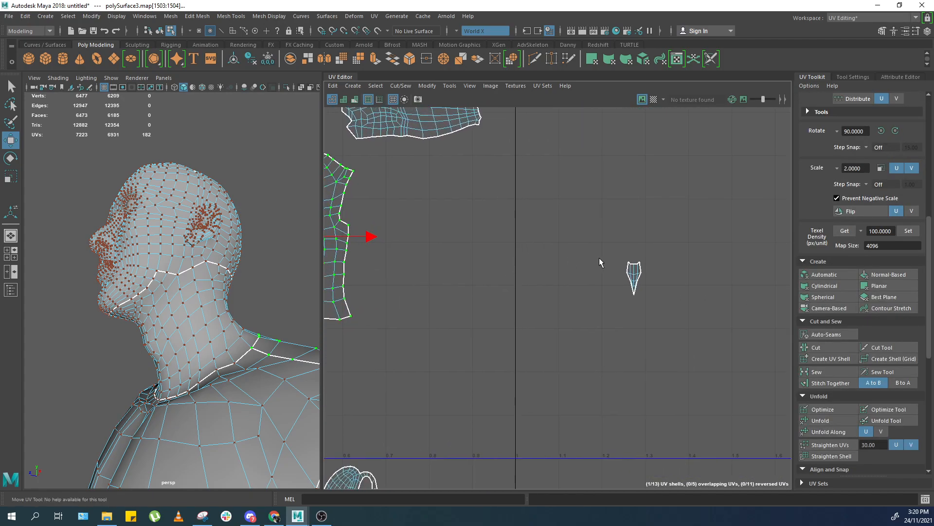
{"action": "scroll", "coordinate": [636, 268], "scroll_direction": "up", "scroll_amount": 3}
{"action": "right_click_drag", "start_coordinate": [649, 276], "coordinate": [645, 238]}
{"action": "middle_click_drag", "start_coordinate": [513, 271], "coordinate": [784, 224], "text": "alt"}
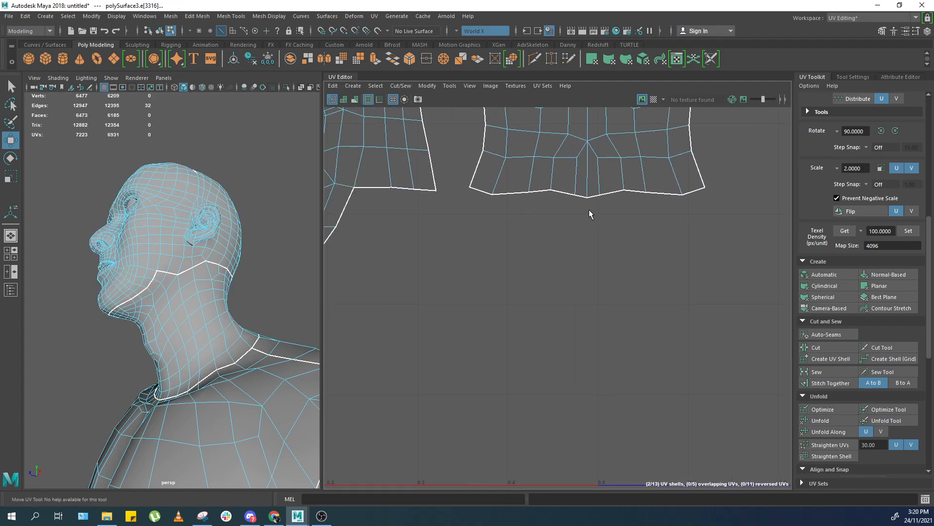
{"action": "left_click_drag", "start_coordinate": [600, 184], "coordinate": [603, 181]}
{"action": "key", "text": "shift+s"}
{"action": "scroll", "coordinate": [605, 249], "scroll_direction": "down", "scroll_amount": 3}
{"action": "key", "text": "ctrl+z"}
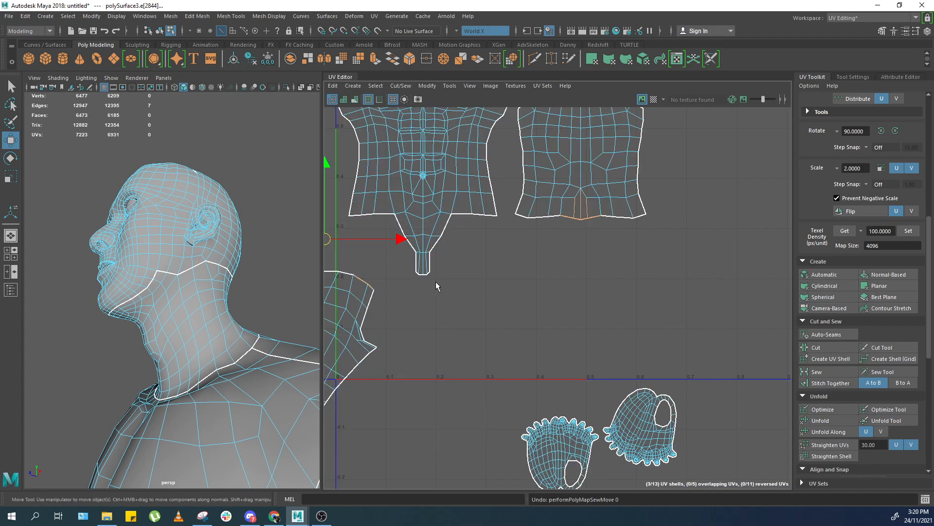
Move and sew the small strip onto the front torso's lower tail and unfold it.
{"action": "scroll", "coordinate": [604, 238], "scroll_direction": "up", "scroll_amount": 1}
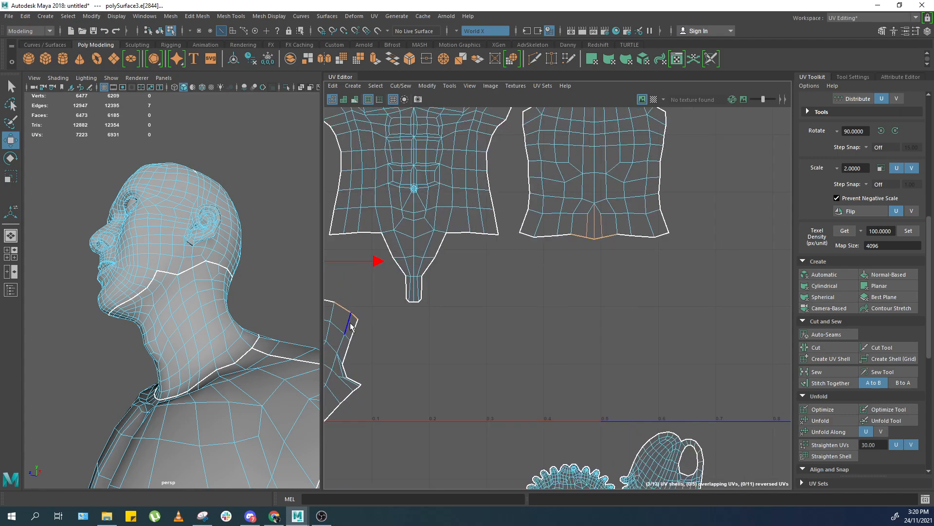
{"action": "key", "text": "shift+s"}
{"action": "right_click_drag", "start_coordinate": [414, 296], "coordinate": [438, 298]}
{"action": "left_click_drag", "start_coordinate": [385, 369], "coordinate": [432, 308]}
{"action": "key", "text": "shift+period"}
{"action": "key", "text": "shift+period"}
{"action": "key", "text": "ctrl+u"}
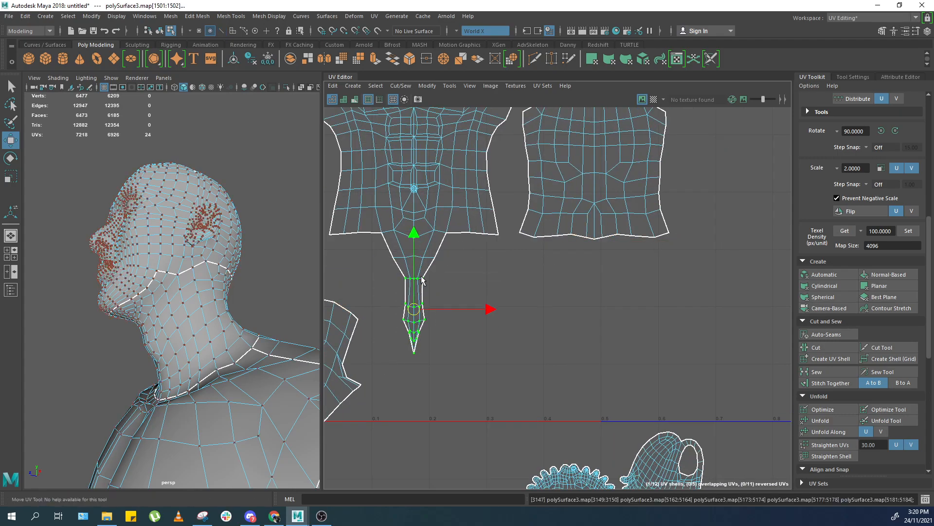
Select the whole front torso shell and unfold it.
{"action": "middle_click_drag", "start_coordinate": [443, 283], "coordinate": [476, 311], "text": "alt"}
{"action": "scroll", "coordinate": [462, 286], "scroll_direction": "up", "scroll_amount": 1}
{"action": "scroll", "coordinate": [467, 284], "scroll_direction": "down", "scroll_amount": 2}
{"action": "right_click_drag", "start_coordinate": [467, 286], "coordinate": [512, 296], "text": "ctrl"}
{"action": "key", "text": "ctrl+u"}
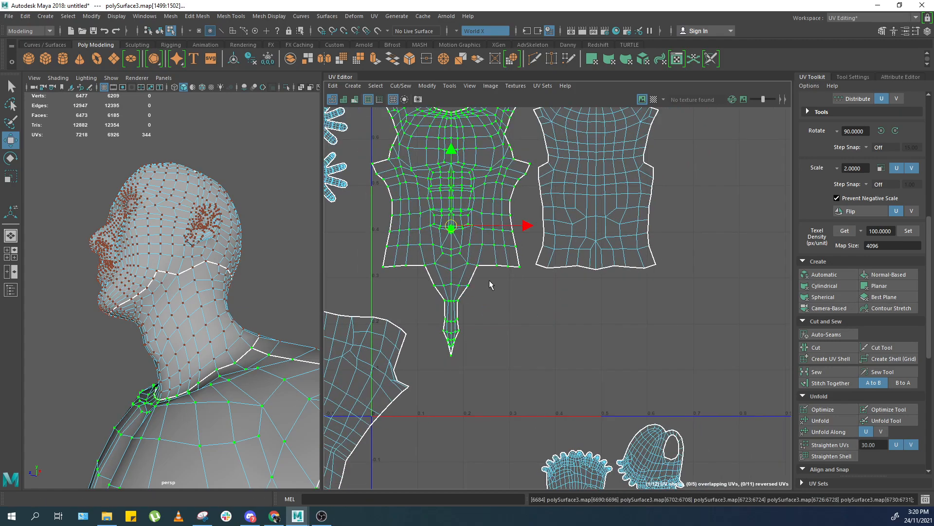
Set the torso shells' texel density to 100 px/unit for a 4096 map size.
{"action": "scroll", "coordinate": [843, 429], "scroll_direction": "down", "scroll_amount": 3}
{"action": "scroll", "coordinate": [827, 435], "scroll_direction": "down", "scroll_amount": 3}
{"action": "middle_click_drag", "start_coordinate": [597, 147], "coordinate": [640, 295], "text": "alt"}
{"action": "scroll", "coordinate": [892, 163], "scroll_direction": "up", "scroll_amount": 3}
{"action": "scroll", "coordinate": [850, 176], "scroll_direction": "up", "scroll_amount": 2}
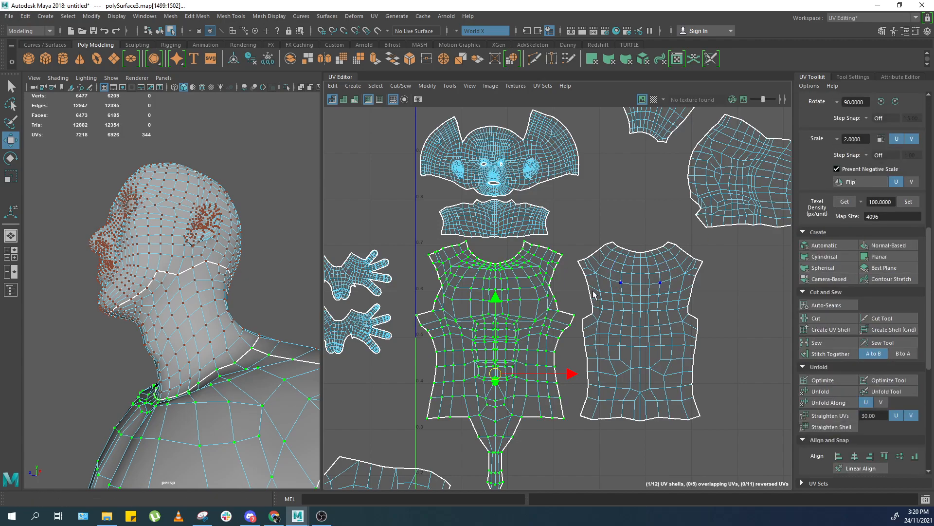
{"action": "right_click_drag", "start_coordinate": [551, 276], "coordinate": [639, 408], "text": "alt"}
{"action": "middle_click_drag", "start_coordinate": [640, 408], "coordinate": [670, 317], "text": "alt"}
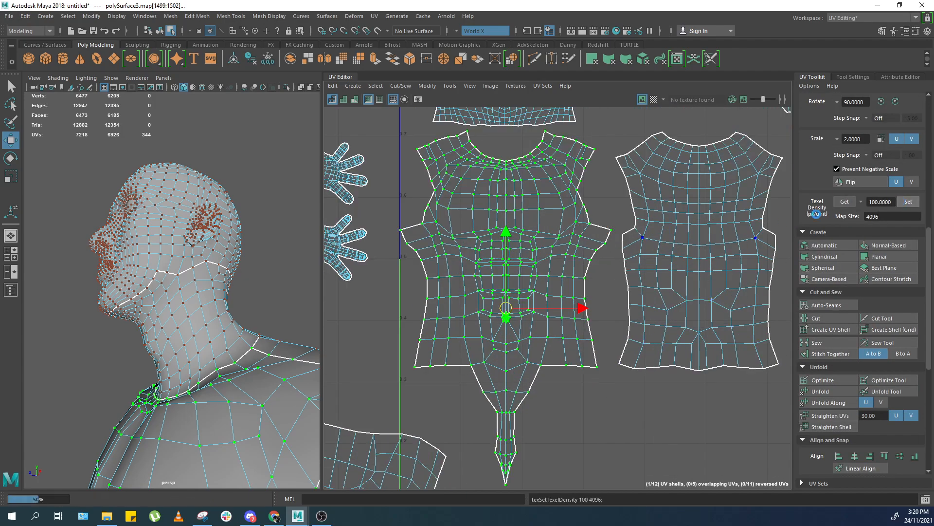
{"action": "left_click_drag", "start_coordinate": [574, 311], "coordinate": [577, 311]}
{"action": "left_click_drag", "start_coordinate": [645, 247], "coordinate": [694, 212]}
{"action": "left_click_drag", "start_coordinate": [775, 252], "coordinate": [768, 252]}
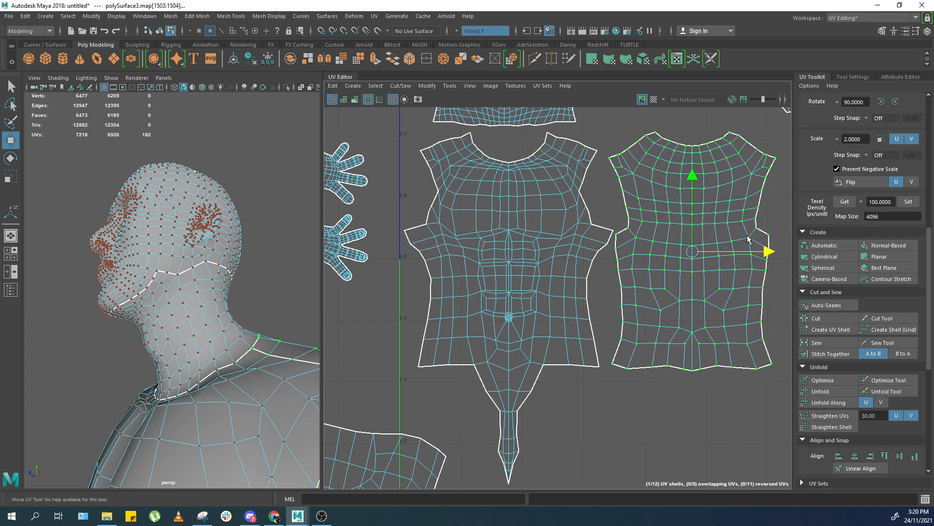
Select one arm shell and move it next to the other arm shell.
{"action": "middle_click_drag", "start_coordinate": [717, 121], "coordinate": [607, 320], "text": "alt"}
{"action": "scroll", "coordinate": [606, 320], "scroll_direction": "down", "scroll_amount": 2}
{"action": "scroll", "coordinate": [609, 245], "scroll_direction": "down", "scroll_amount": 3}
{"action": "left_click", "coordinate": [610, 245]}
{"action": "middle_click_drag", "start_coordinate": [609, 250], "coordinate": [546, 294], "text": "alt"}
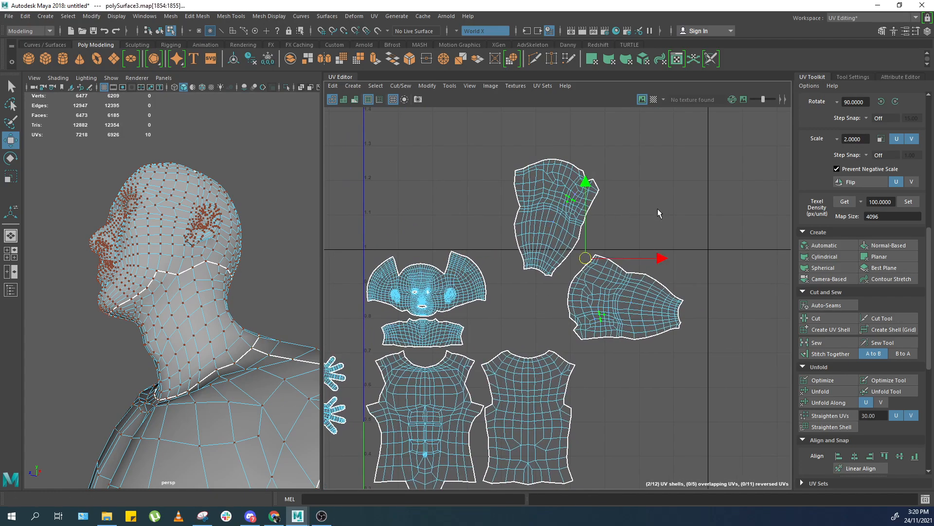
{"action": "right_click_drag", "start_coordinate": [218, 257], "coordinate": [219, 199], "text": "ctrl+shift"}
{"action": "left_click_drag", "start_coordinate": [629, 158], "coordinate": [604, 167]}
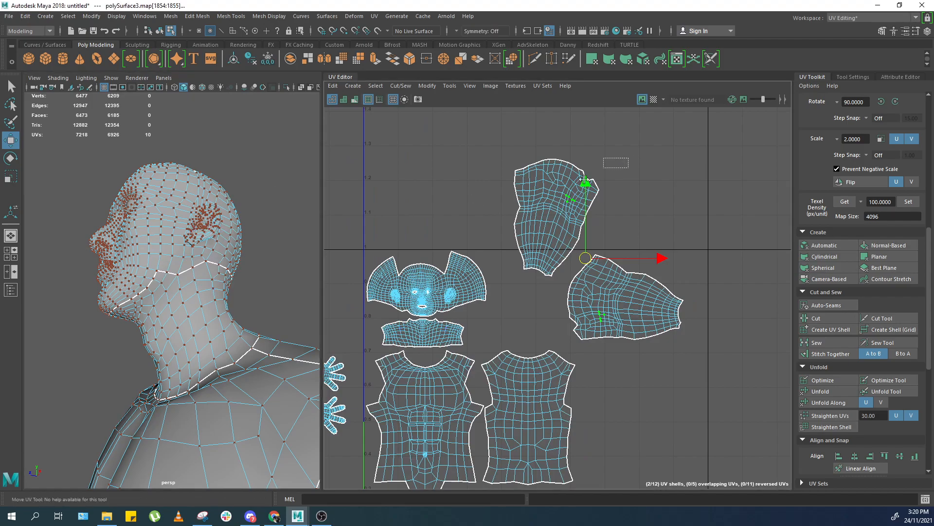
{"action": "middle_click_drag", "start_coordinate": [580, 216], "coordinate": [647, 324]}
{"action": "middle_click_drag", "start_coordinate": [623, 378], "coordinate": [611, 325], "text": "alt"}
{"action": "middle_click_drag", "start_coordinate": [610, 326], "coordinate": [644, 327]}
{"action": "left_click", "coordinate": [575, 254]}
{"action": "scroll", "coordinate": [920, 144], "scroll_direction": "up", "scroll_amount": 4}
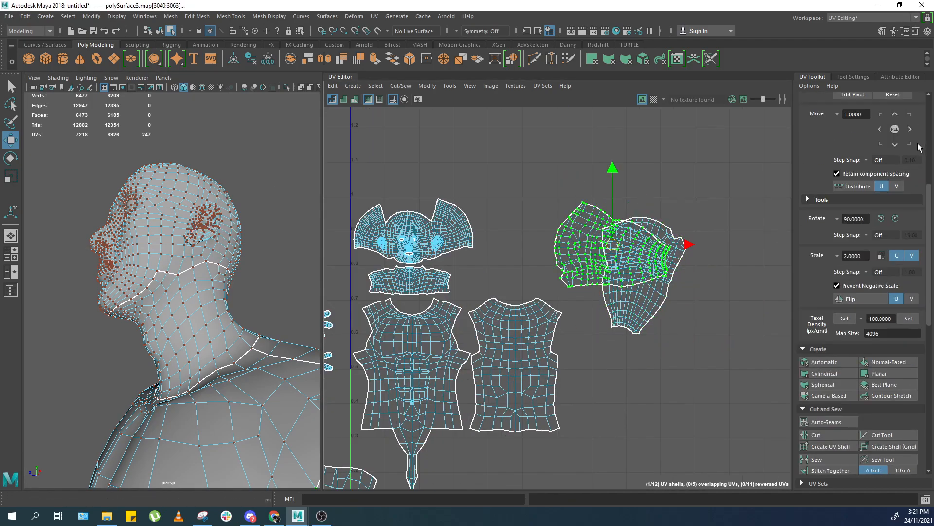
Rotate the arm shell 90° clockwise and orient both arm shells.
{"action": "left_click", "coordinate": [896, 218]}
{"action": "middle_click_drag", "start_coordinate": [562, 253], "coordinate": [719, 269]}
{"action": "key", "text": "x"}
{"action": "left_click", "coordinate": [728, 258], "text": "shift"}
{"action": "scroll", "coordinate": [832, 390], "scroll_direction": "down", "scroll_amount": 8}
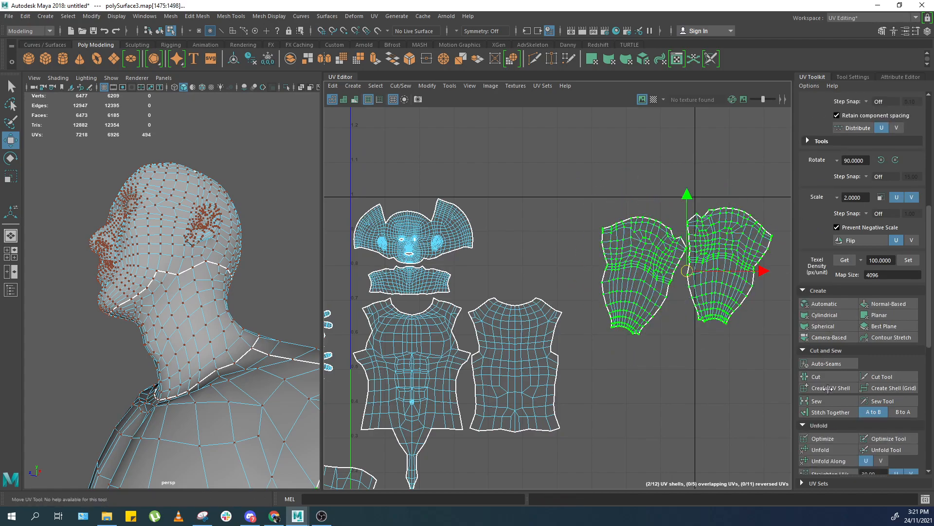
{"action": "left_click", "coordinate": [832, 389]}
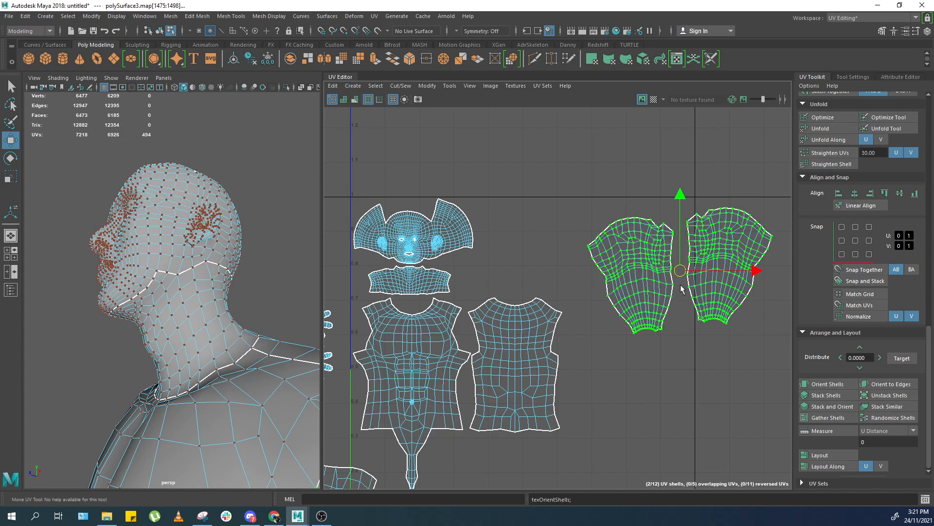
Position the two arm shells side by side with their inner edges meeting.
{"action": "scroll", "coordinate": [657, 263], "scroll_direction": "up", "scroll_amount": 1}
{"action": "right_click_drag", "start_coordinate": [638, 284], "coordinate": [638, 295], "text": "ctrl"}
{"action": "middle_click_drag", "start_coordinate": [633, 275], "coordinate": [568, 263]}
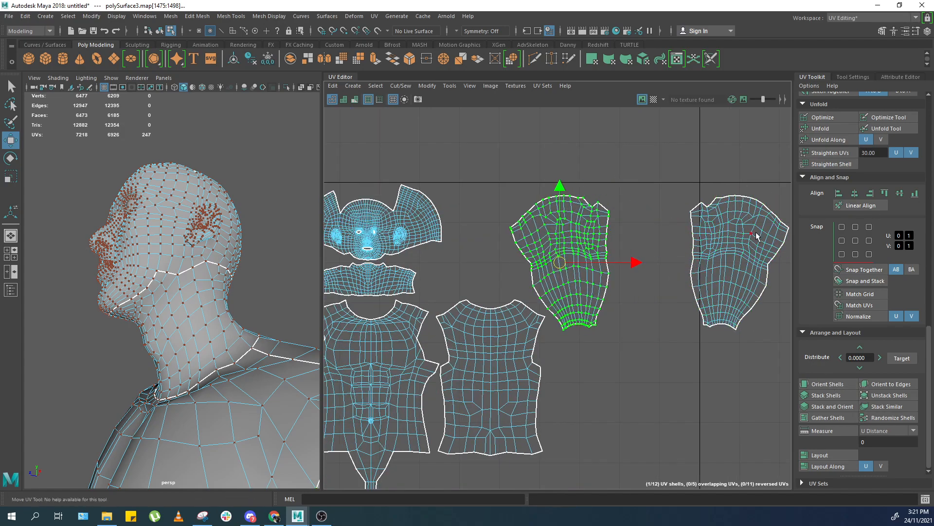
{"action": "right_click_drag", "start_coordinate": [745, 277], "coordinate": [745, 288], "text": "ctrl"}
{"action": "middle_click_drag", "start_coordinate": [728, 256], "coordinate": [651, 263]}
{"action": "scroll", "coordinate": [700, 265], "scroll_direction": "up", "scroll_amount": 2}
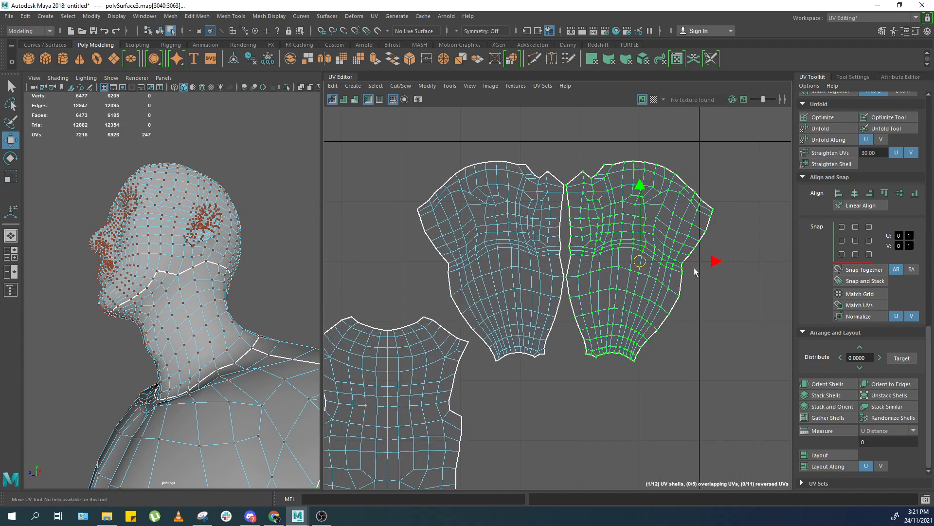
{"action": "left_click_drag", "start_coordinate": [534, 261], "coordinate": [534, 262]}
{"action": "right_click_drag", "start_coordinate": [590, 263], "coordinate": [590, 273], "text": "ctrl"}
{"action": "scroll", "coordinate": [564, 265], "scroll_direction": "down", "scroll_amount": 2}
{"action": "middle_click_drag", "start_coordinate": [561, 264], "coordinate": [595, 238], "text": "alt"}
{"action": "scroll", "coordinate": [595, 241], "scroll_direction": "up", "scroll_amount": 1}
{"action": "middle_click_drag", "start_coordinate": [592, 254], "coordinate": [586, 217]}
{"action": "scroll", "coordinate": [552, 318], "scroll_direction": "up", "scroll_amount": 1}
{"action": "scroll", "coordinate": [560, 292], "scroll_direction": "down", "scroll_amount": 6}
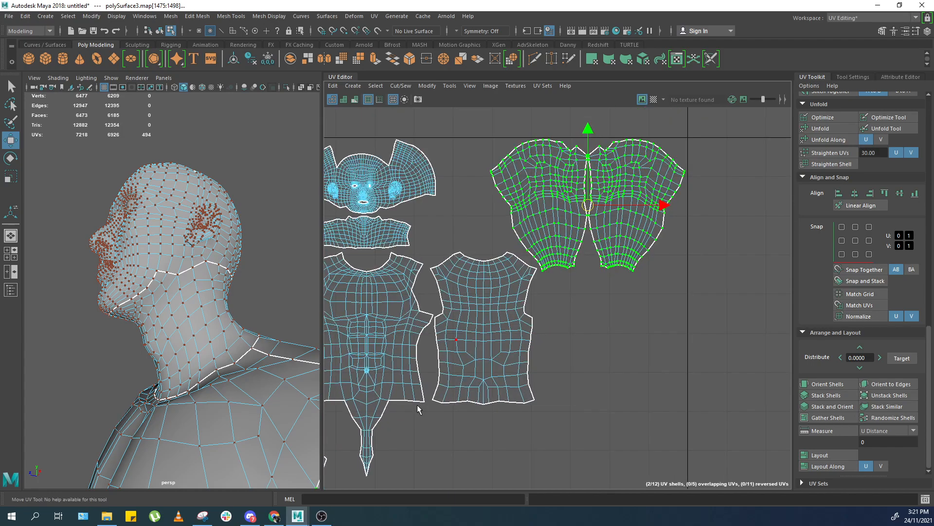
{"action": "middle_click_drag", "start_coordinate": [417, 407], "coordinate": [519, 325], "text": "alt"}
{"action": "scroll", "coordinate": [522, 323], "scroll_direction": "down", "scroll_amount": 4}
{"action": "scroll", "coordinate": [524, 322], "scroll_direction": "down", "scroll_amount": 1}
{"action": "left_click", "coordinate": [469, 374]}
{"action": "middle_click_drag", "start_coordinate": [469, 374], "coordinate": [650, 301]}
{"action": "scroll", "coordinate": [603, 292], "scroll_direction": "up", "scroll_amount": 2}
{"action": "key", "text": "ctrl+z"}
{"action": "key", "text": "ctrl+z"}
{"action": "key", "text": "ctrl+z"}
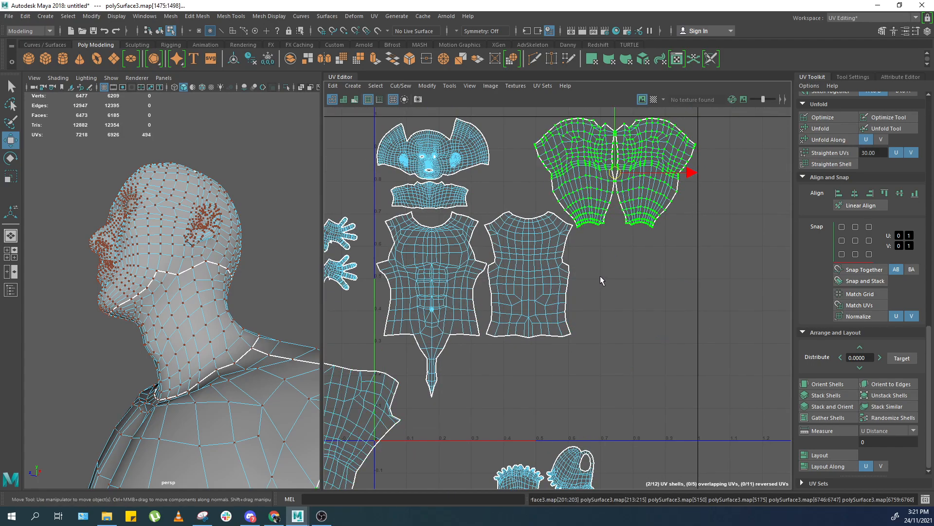
Move the arm shells below the torso and set the back torso shell beside the front one.
{"action": "middle_click_drag", "start_coordinate": [594, 207], "coordinate": [543, 371]}
{"action": "left_click", "coordinate": [572, 207]}
{"action": "right_click_drag", "start_coordinate": [573, 216], "coordinate": [605, 251], "text": "ctrl"}
{"action": "scroll", "coordinate": [571, 330], "scroll_direction": "up", "scroll_amount": 1}
{"action": "middle_click_drag", "start_coordinate": [561, 225], "coordinate": [569, 264], "text": "alt"}
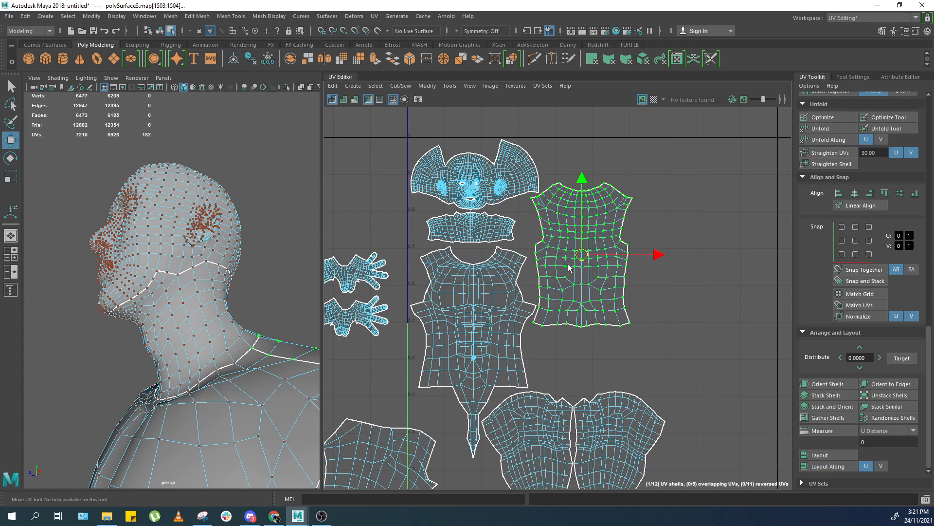
Move the paired arm shells to the upper right of the layout.
{"action": "middle_click_drag", "start_coordinate": [583, 458], "coordinate": [584, 298], "text": "alt"}
{"action": "right_click_drag", "start_coordinate": [591, 287], "coordinate": [593, 289], "text": "ctrl"}
{"action": "middle_click_drag", "start_coordinate": [560, 295], "coordinate": [521, 352]}
{"action": "scroll", "coordinate": [483, 356], "scroll_direction": "down", "scroll_amount": 3}
{"action": "left_click_drag", "start_coordinate": [440, 308], "coordinate": [384, 330]}
{"action": "right_click_drag", "start_coordinate": [385, 329], "coordinate": [438, 352], "text": "ctrl"}
{"action": "middle_click_drag", "start_coordinate": [594, 284], "coordinate": [778, 218]}
{"action": "middle_click_drag", "start_coordinate": [778, 218], "coordinate": [602, 280], "text": "alt"}
{"action": "scroll", "coordinate": [642, 328], "scroll_direction": "up", "scroll_amount": 1}
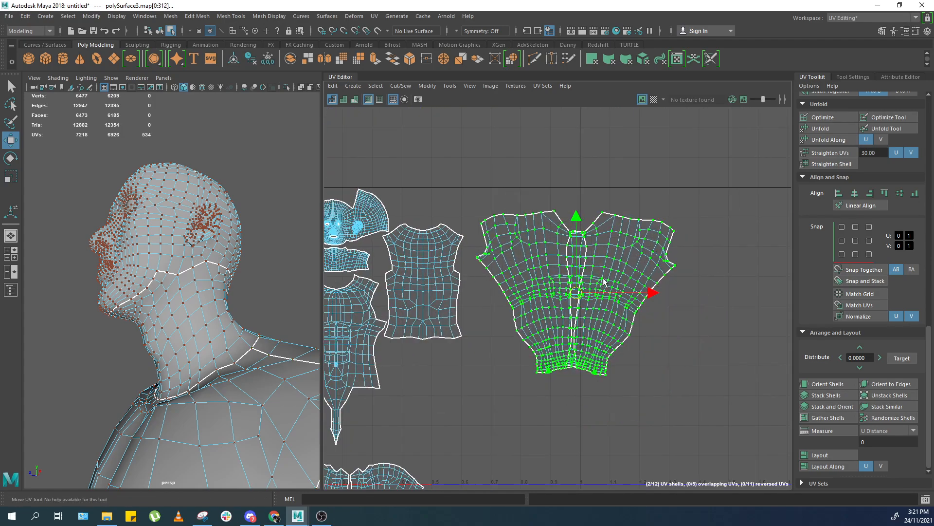
{"action": "middle_click_drag", "start_coordinate": [532, 312], "coordinate": [633, 224], "text": "alt"}
{"action": "left_click_drag", "start_coordinate": [560, 355], "coordinate": [447, 393]}
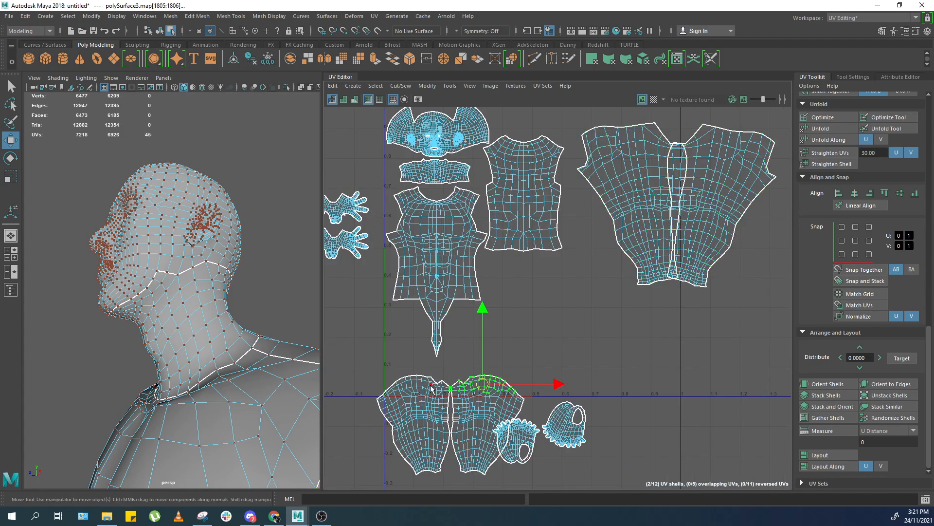
Move the leg shells to the right edge and bring the arm shells down beside the torso.
{"action": "left_click_drag", "start_coordinate": [503, 375], "coordinate": [505, 374]}
{"action": "right_click_drag", "start_coordinate": [505, 373], "coordinate": [513, 376], "text": "ctrl"}
{"action": "scroll", "coordinate": [513, 376], "scroll_direction": "down", "scroll_amount": 1}
{"action": "middle_click_drag", "start_coordinate": [513, 376], "coordinate": [818, 338]}
{"action": "left_click_drag", "start_coordinate": [673, 208], "coordinate": [636, 232]}
{"action": "right_click_drag", "start_coordinate": [636, 232], "coordinate": [650, 244], "text": "ctrl"}
{"action": "middle_click_drag", "start_coordinate": [666, 223], "coordinate": [579, 331]}
{"action": "left_click_drag", "start_coordinate": [604, 306], "coordinate": [604, 314]}
{"action": "scroll", "coordinate": [893, 194], "scroll_direction": "up", "scroll_amount": 8}
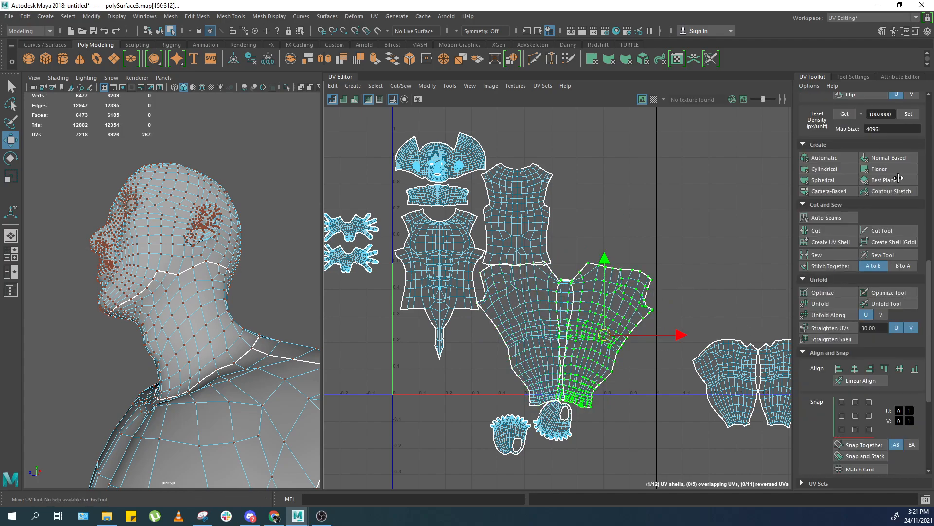
Rotate the right arm shell 90° clockwise and nudge it upward.
{"action": "left_click", "coordinate": [895, 130]}
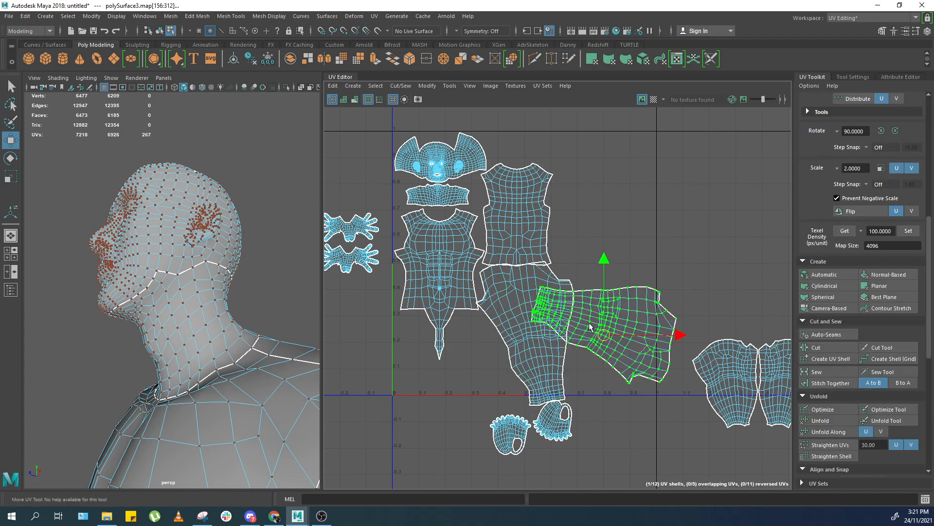
{"action": "left_click_drag", "start_coordinate": [593, 328], "coordinate": [573, 311]}
Select the left arm shell and rotate it 90° clockwise.
{"action": "left_click", "coordinate": [541, 347]}
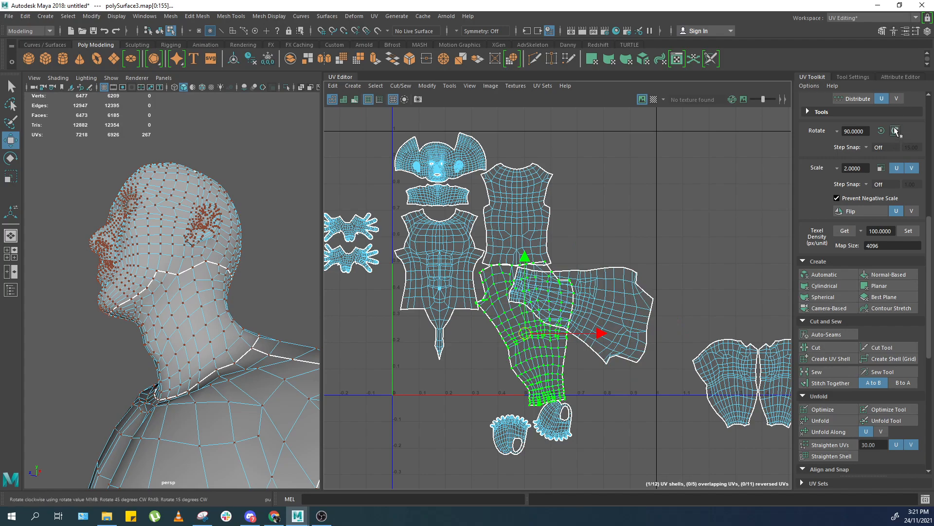
{"action": "left_click", "coordinate": [882, 131]}
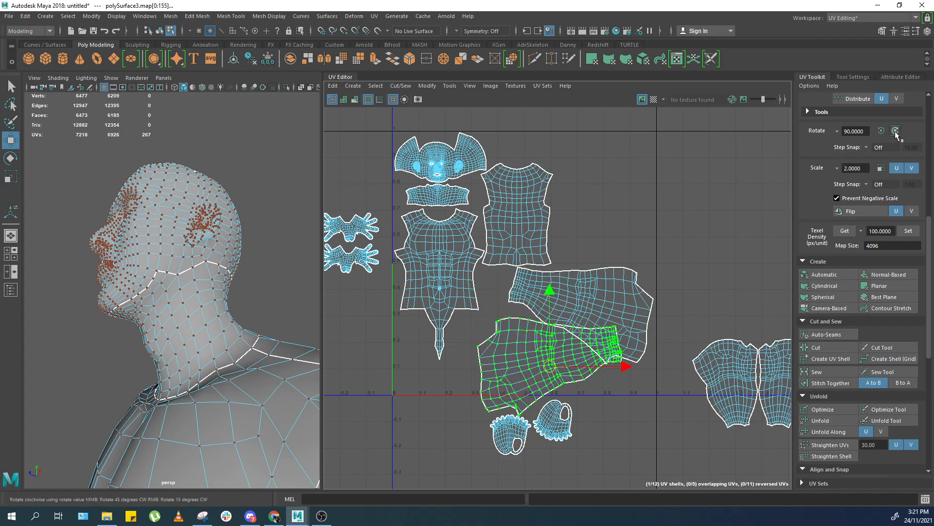
{"action": "left_click", "coordinate": [895, 130]}
{"action": "left_click", "coordinate": [893, 132]}
{"action": "left_click", "coordinate": [893, 131]}
{"action": "key", "text": "ctrl+z"}
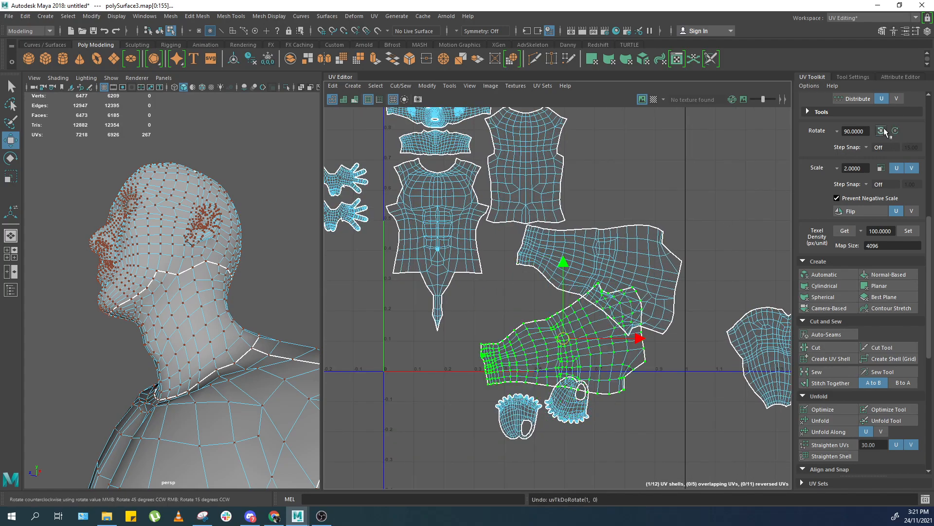
Rotate the lower arm shell slightly with snapping and move the upper arm shell up a little.
{"action": "left_click_drag", "start_coordinate": [564, 342], "coordinate": [595, 336]}
{"action": "key", "text": "ctrl+z"}
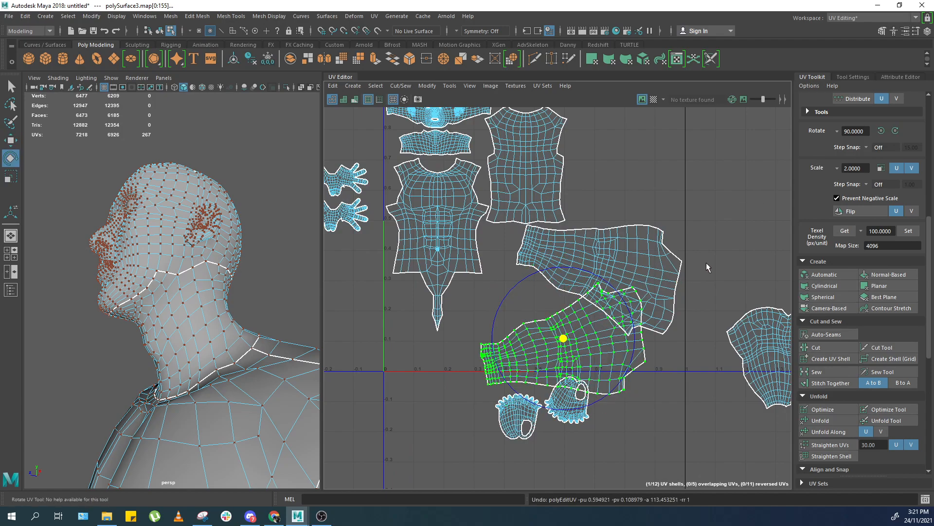
{"action": "key", "text": "j"}
{"action": "mouse_move", "coordinate": [650, 286]}
{"action": "middle_mouse_down"}
{"action": "mouse_move", "coordinate": [660, 322]}
{"action": "mouse_move", "coordinate": [642, 264]}
{"action": "mouse_move", "coordinate": [656, 271]}
{"action": "middle_mouse_up"}
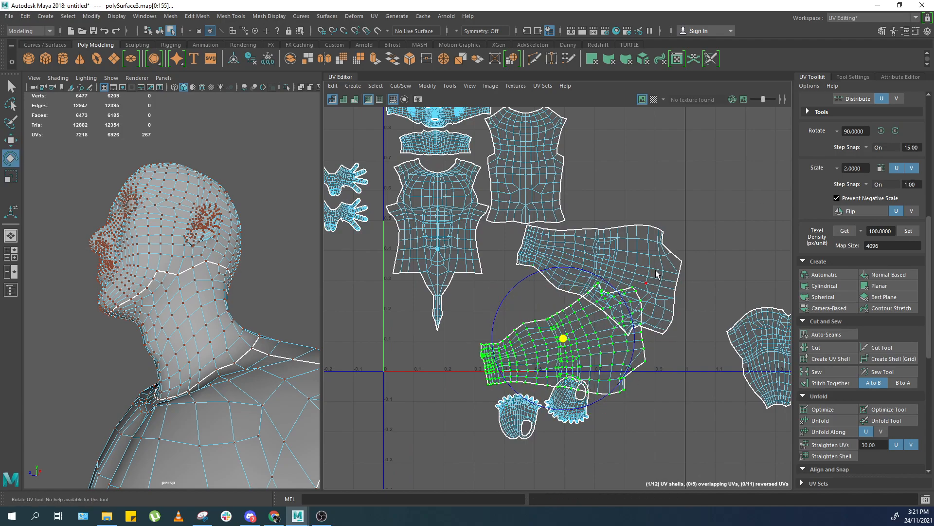
{"action": "left_click", "coordinate": [631, 266]}
{"action": "left_click_drag", "start_coordinate": [654, 224], "coordinate": [608, 222]}
{"action": "key", "text": "w"}
{"action": "middle_click_drag", "start_coordinate": [586, 272], "coordinate": [581, 262]}
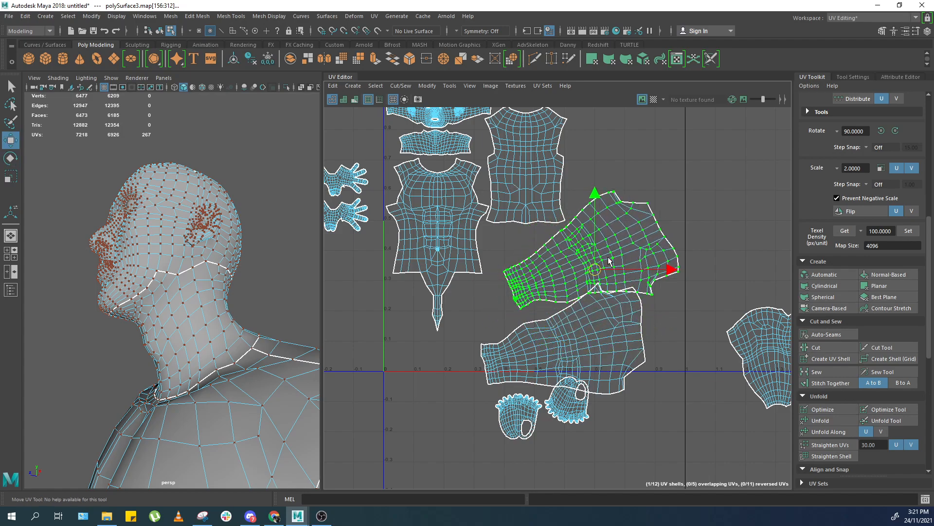
Reposition the two arm shells beside the torso shells.
{"action": "key", "text": "ctrl+z"}
{"action": "middle_click_drag", "start_coordinate": [583, 303], "coordinate": [587, 288], "text": "alt"}
{"action": "scroll", "coordinate": [587, 289], "scroll_direction": "up", "scroll_amount": 1}
{"action": "key", "text": "ctrl+z"}
{"action": "left_click", "coordinate": [563, 325]}
{"action": "scroll", "coordinate": [563, 324], "scroll_direction": "down", "scroll_amount": 2}
{"action": "middle_click_drag", "start_coordinate": [565, 323], "coordinate": [578, 368], "text": "alt"}
{"action": "left_click_drag", "start_coordinate": [577, 367], "coordinate": [570, 341]}
{"action": "scroll", "coordinate": [573, 343], "scroll_direction": "down", "scroll_amount": 1}
{"action": "left_click", "coordinate": [706, 347]}
{"action": "left_click_drag", "start_coordinate": [705, 347], "coordinate": [616, 230]}
{"action": "left_click", "coordinate": [563, 365]}
{"action": "middle_click_drag", "start_coordinate": [562, 361], "coordinate": [541, 343]}
Select all UV shells and nudge the whole layout into place.
{"action": "left_click_drag", "start_coordinate": [697, 117], "coordinate": [447, 389]}
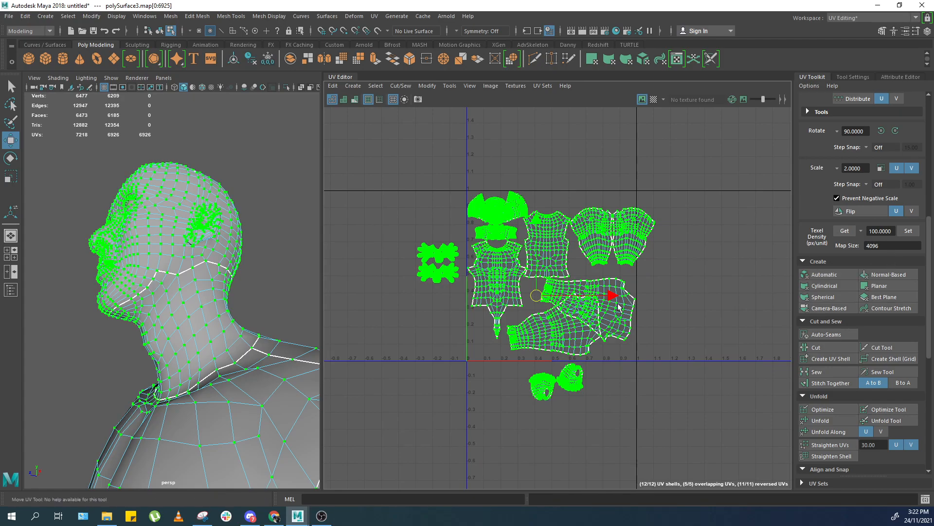
{"action": "middle_click_drag", "start_coordinate": [430, 404], "coordinate": [422, 401]}
{"action": "middle_click_drag", "start_coordinate": [539, 338], "coordinate": [535, 345], "text": "alt"}
{"action": "scroll", "coordinate": [534, 344], "scroll_direction": "up", "scroll_amount": 3}
{"action": "key", "text": "w"}
{"action": "mouse_move", "coordinate": [542, 309]}
{"action": "middle_mouse_down", "text": "alt"}
{"action": "mouse_move", "coordinate": [550, 319]}
{"action": "mouse_move", "coordinate": [528, 354]}
{"action": "mouse_move", "coordinate": [544, 356]}
{"action": "mouse_move", "coordinate": [525, 310]}
{"action": "middle_mouse_up", "text": "alt"}
{"action": "scroll", "coordinate": [510, 312], "scroll_direction": "up", "scroll_amount": 2}
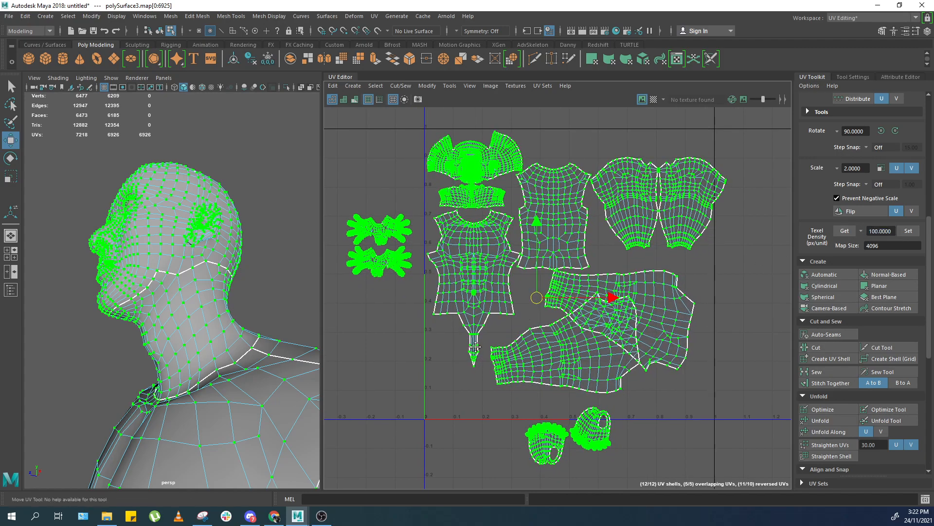
{"action": "middle_click_drag", "start_coordinate": [476, 351], "coordinate": [473, 331], "text": "alt"}
{"action": "scroll", "coordinate": [473, 331], "scroll_direction": "up", "scroll_amount": 2}
{"action": "middle_click_drag", "start_coordinate": [640, 284], "coordinate": [626, 302], "text": "alt"}
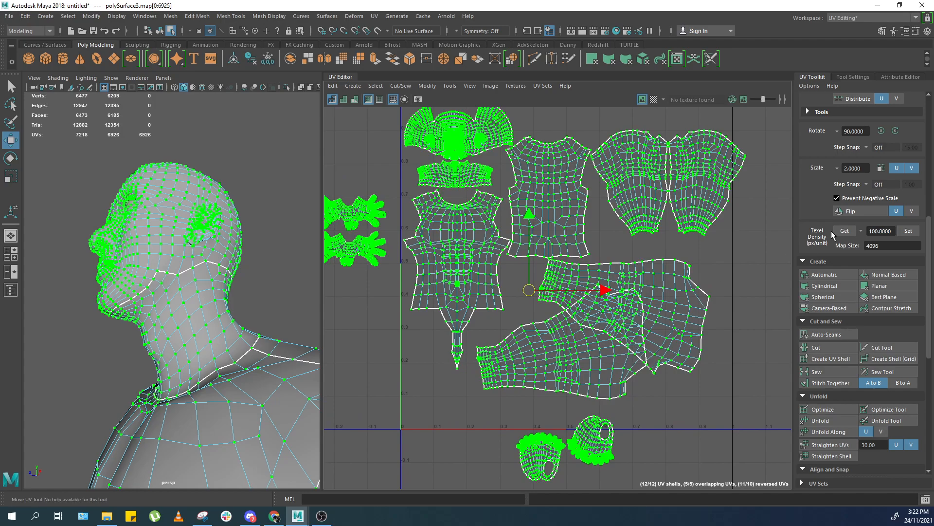
{"action": "scroll", "coordinate": [614, 281], "scroll_direction": "down", "scroll_amount": 1}
{"action": "middle_click_drag", "start_coordinate": [543, 319], "coordinate": [521, 336], "text": "alt"}
Get the average texel density of all selected shells.
{"action": "key", "text": "r"}
{"action": "key", "text": "ctrl+z"}
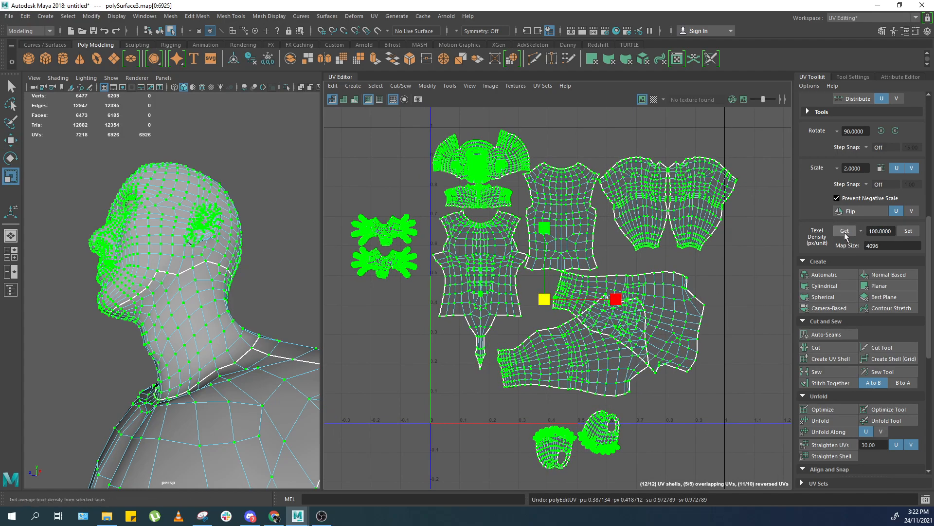
{"action": "key", "text": "Return"}
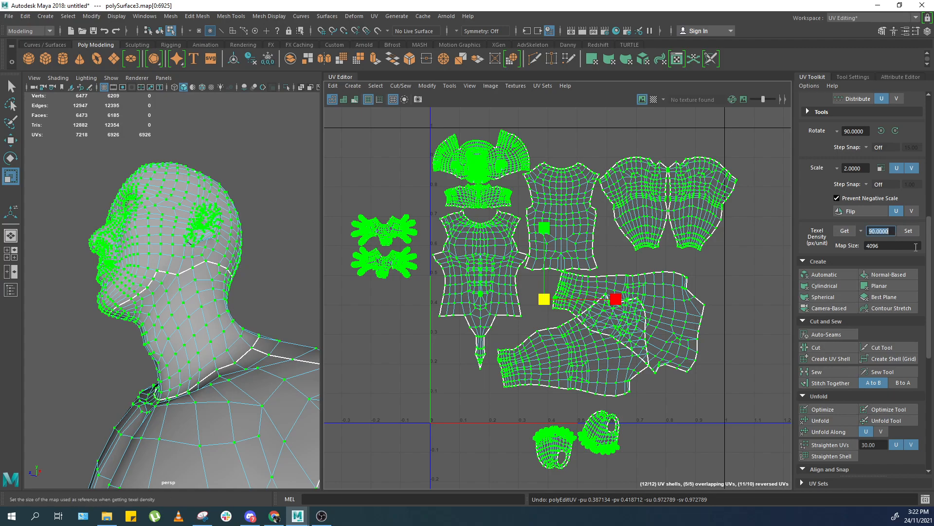
Select the head shell and reposition it at the top of the layout.
{"action": "middle_click_drag", "start_coordinate": [492, 190], "coordinate": [542, 244], "text": "alt"}
{"action": "scroll", "coordinate": [529, 219], "scroll_direction": "up", "scroll_amount": 4}
{"action": "left_click_drag", "start_coordinate": [515, 212], "coordinate": [583, 261]}
{"action": "right_click_drag", "start_coordinate": [554, 218], "coordinate": [541, 146], "text": "ctrl"}
{"action": "scroll", "coordinate": [541, 145], "scroll_direction": "up", "scroll_amount": 4}
{"action": "key", "text": "w"}
{"action": "left_click_drag", "start_coordinate": [534, 206], "coordinate": [534, 199]}
{"action": "middle_click_drag", "start_coordinate": [527, 265], "coordinate": [544, 245], "text": "alt"}
{"action": "scroll", "coordinate": [545, 248], "scroll_direction": "up", "scroll_amount": 1}
{"action": "left_click_drag", "start_coordinate": [603, 236], "coordinate": [593, 239]}
{"action": "scroll", "coordinate": [565, 299], "scroll_direction": "up", "scroll_amount": 4}
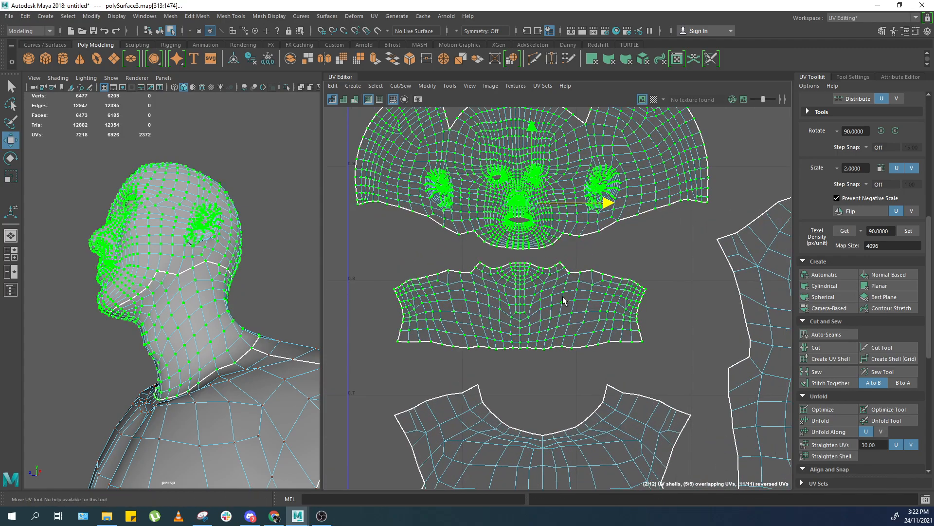
Move the neck shell into place beneath the head shell.
{"action": "left_click_drag", "start_coordinate": [557, 306], "coordinate": [475, 356]}
{"action": "left_click_drag", "start_coordinate": [514, 263], "coordinate": [514, 258]}
{"action": "key", "text": "ctrl+z"}
{"action": "middle_click_drag", "start_coordinate": [502, 322], "coordinate": [460, 311]}
{"action": "scroll", "coordinate": [521, 433], "scroll_direction": "down", "scroll_amount": 1}
{"action": "middle_click_drag", "start_coordinate": [521, 433], "coordinate": [561, 274], "text": "alt"}
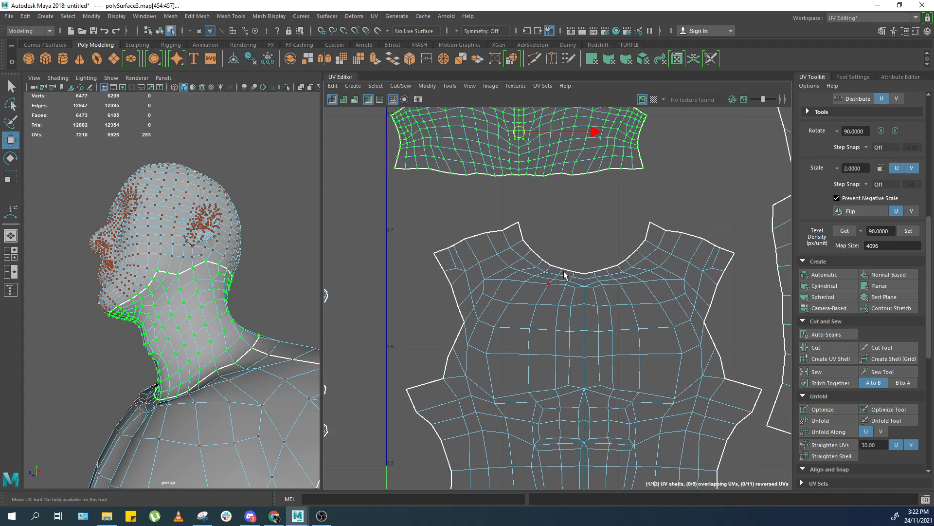
{"action": "left_click_drag", "start_coordinate": [561, 275], "coordinate": [492, 336]}
{"action": "scroll", "coordinate": [479, 350], "scroll_direction": "down", "scroll_amount": 3}
{"action": "right_click_drag", "start_coordinate": [544, 389], "coordinate": [544, 391], "text": "ctrl"}
{"action": "middle_click_drag", "start_coordinate": [539, 422], "coordinate": [555, 342], "text": "alt"}
{"action": "left_click_drag", "start_coordinate": [550, 350], "coordinate": [541, 338]}
{"action": "middle_click_drag", "start_coordinate": [540, 291], "coordinate": [557, 333], "text": "alt"}
{"action": "left_click_drag", "start_coordinate": [567, 320], "coordinate": [570, 310]}
Select the upper arm shell and nudge it into position.
{"action": "scroll", "coordinate": [574, 324], "scroll_direction": "down", "scroll_amount": 2}
{"action": "middle_click_drag", "start_coordinate": [575, 325], "coordinate": [599, 225], "text": "alt"}
{"action": "middle_click_drag", "start_coordinate": [684, 349], "coordinate": [639, 251], "text": "alt"}
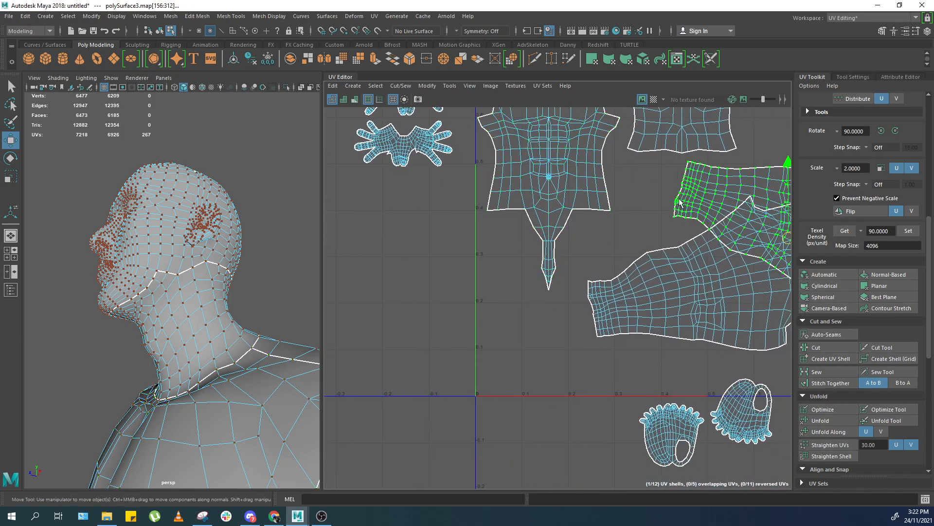
{"action": "scroll", "coordinate": [679, 203], "scroll_direction": "down", "scroll_amount": 2}
{"action": "middle_click_drag", "start_coordinate": [680, 202], "coordinate": [651, 242], "text": "alt"}
{"action": "middle_click_drag", "start_coordinate": [655, 180], "coordinate": [655, 207], "text": "alt"}
{"action": "scroll", "coordinate": [564, 311], "scroll_direction": "up", "scroll_amount": 6}
{"action": "middle_click_drag", "start_coordinate": [564, 312], "coordinate": [570, 287], "text": "alt"}
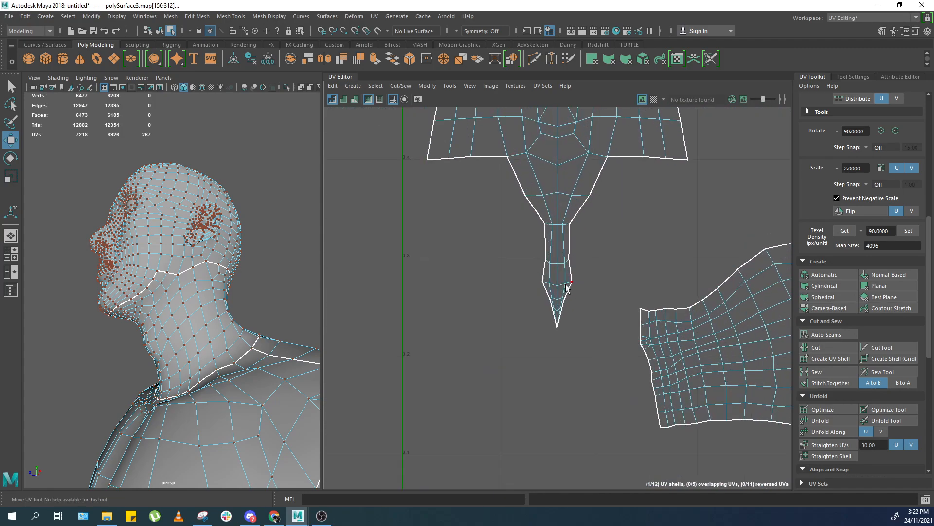
Cut the narrow tail off the bottom of the front torso shell along an edge.
{"action": "right_click_drag", "start_coordinate": [567, 251], "coordinate": [554, 211]}
{"action": "scroll", "coordinate": [549, 228], "scroll_direction": "up", "scroll_amount": 3}
{"action": "left_click_drag", "start_coordinate": [606, 206], "coordinate": [492, 258]}
{"action": "left_click_drag", "start_coordinate": [478, 170], "coordinate": [647, 213], "text": "ctrl"}
{"action": "scroll", "coordinate": [651, 212], "scroll_direction": "down", "scroll_amount": 3}
{"action": "key", "text": "w"}
{"action": "right_click_drag", "start_coordinate": [651, 231], "coordinate": [646, 258], "text": "shift"}
{"action": "left_click_drag", "start_coordinate": [646, 258], "coordinate": [558, 305]}
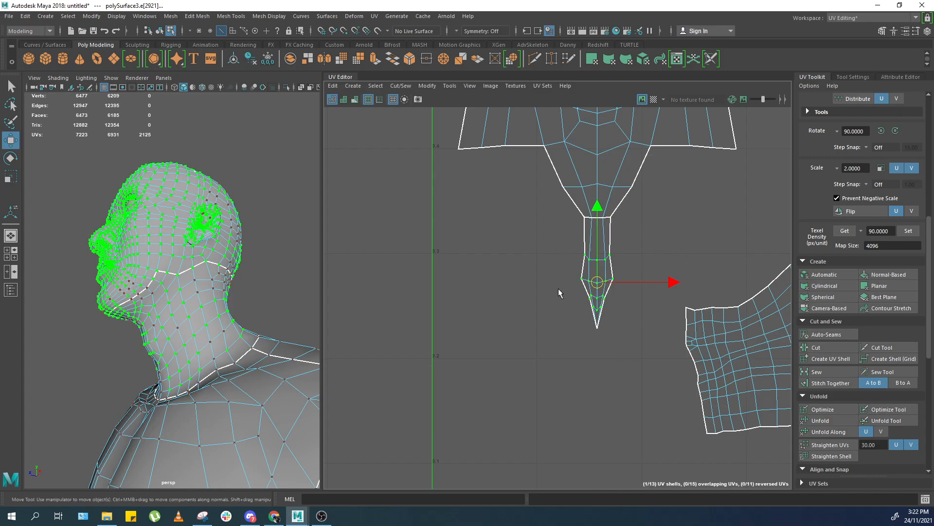
Move the cut tail shell beside the front torso shell.
{"action": "scroll", "coordinate": [595, 271], "scroll_direction": "down", "scroll_amount": 3}
{"action": "middle_click_drag", "start_coordinate": [591, 272], "coordinate": [593, 377], "text": "alt"}
{"action": "middle_click_drag", "start_coordinate": [592, 285], "coordinate": [673, 452], "text": "alt"}
{"action": "middle_click_drag", "start_coordinate": [645, 379], "coordinate": [577, 301]}
{"action": "scroll", "coordinate": [622, 353], "scroll_direction": "up", "scroll_amount": 3}
{"action": "scroll", "coordinate": [595, 314], "scroll_direction": "down", "scroll_amount": 3}
{"action": "middle_click_drag", "start_coordinate": [588, 340], "coordinate": [592, 301], "text": "alt"}
{"action": "key", "text": "ctrl+z"}
{"action": "scroll", "coordinate": [506, 342], "scroll_direction": "up", "scroll_amount": 3}
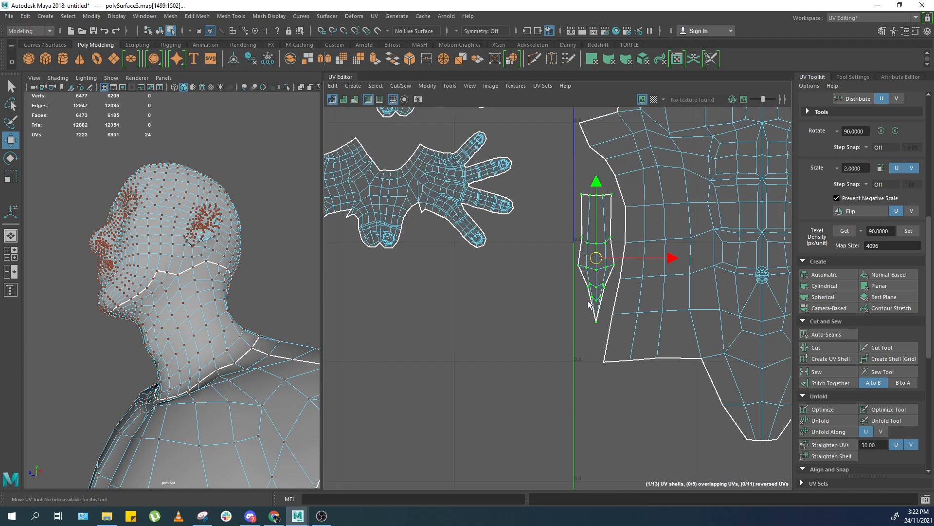
Move the back torso shell to the top of the layout beside the head shell.
{"action": "left_click", "coordinate": [641, 399]}
{"action": "scroll", "coordinate": [641, 399], "scroll_direction": "down", "scroll_amount": 3}
{"action": "middle_click_drag", "start_coordinate": [759, 256], "coordinate": [557, 282], "text": "alt"}
{"action": "scroll", "coordinate": [556, 282], "scroll_direction": "down", "scroll_amount": 3}
{"action": "left_click", "coordinate": [725, 225]}
{"action": "scroll", "coordinate": [671, 268], "scroll_direction": "down", "scroll_amount": 3}
{"action": "middle_click_drag", "start_coordinate": [670, 267], "coordinate": [708, 120], "text": "alt"}
{"action": "middle_click_drag", "start_coordinate": [687, 158], "coordinate": [589, 306]}
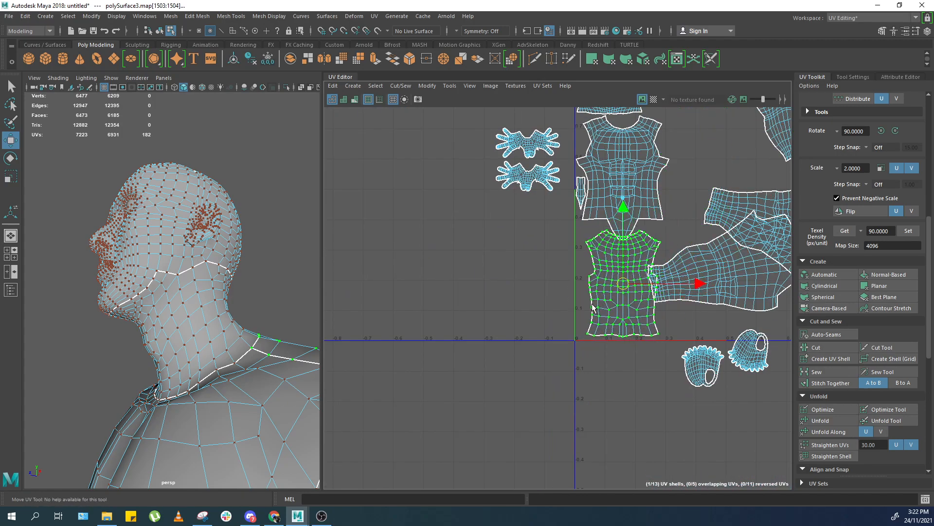
{"action": "scroll", "coordinate": [622, 290], "scroll_direction": "up", "scroll_amount": 5}
{"action": "middle_click_drag", "start_coordinate": [594, 270], "coordinate": [584, 278]}
{"action": "left_click_drag", "start_coordinate": [577, 276], "coordinate": [575, 279]}
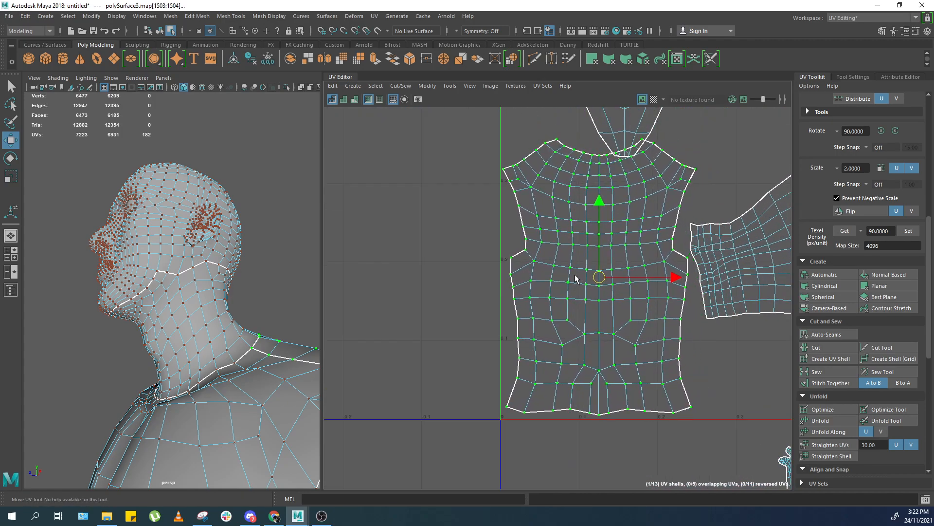
{"action": "scroll", "coordinate": [545, 407], "scroll_direction": "down", "scroll_amount": 5}
{"action": "middle_click_drag", "start_coordinate": [576, 279], "coordinate": [684, 295], "text": "alt"}
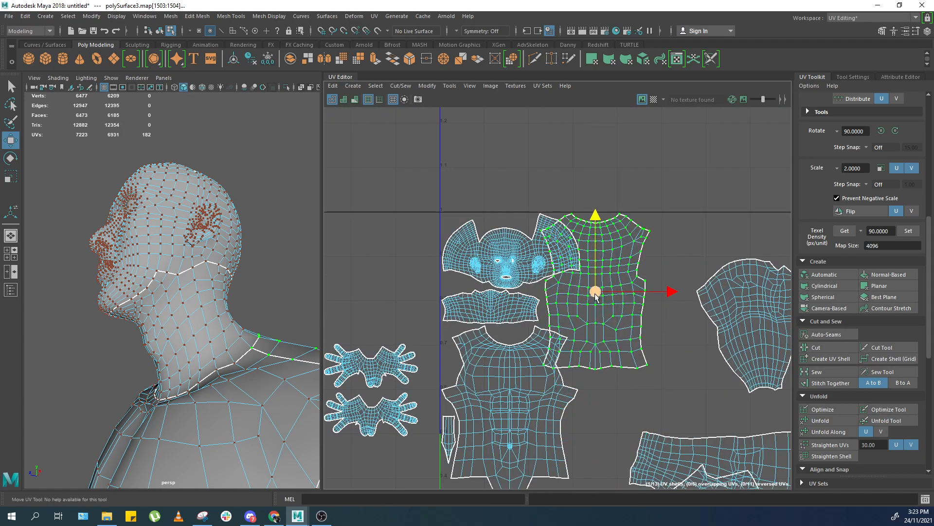
{"action": "scroll", "coordinate": [628, 295], "scroll_direction": "up", "scroll_amount": 3}
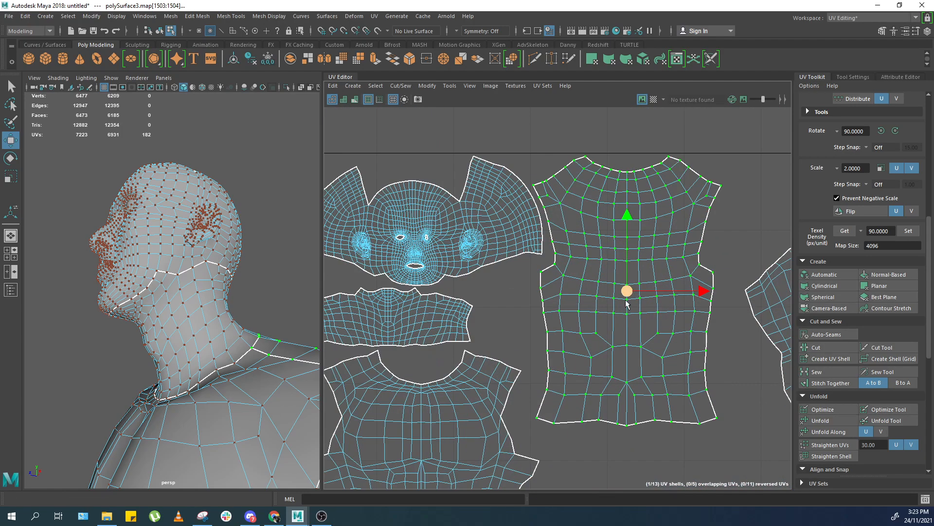
{"action": "middle_click_drag", "start_coordinate": [627, 292], "coordinate": [626, 313], "text": "alt"}
Select both leg shells and move them to the upper right beside the back torso shell.
{"action": "left_click", "coordinate": [736, 247]}
{"action": "scroll", "coordinate": [736, 247], "scroll_direction": "down", "scroll_amount": 4}
{"action": "middle_click_drag", "start_coordinate": [735, 246], "coordinate": [494, 225], "text": "alt"}
{"action": "left_click_drag", "start_coordinate": [557, 222], "coordinate": [619, 281]}
{"action": "right_click_drag", "start_coordinate": [616, 283], "coordinate": [600, 291], "text": "ctrl"}
{"action": "middle_click_drag", "start_coordinate": [601, 291], "coordinate": [602, 158]}
{"action": "scroll", "coordinate": [586, 263], "scroll_direction": "up", "scroll_amount": 4}
{"action": "scroll", "coordinate": [605, 265], "scroll_direction": "up", "scroll_amount": 3}
{"action": "scroll", "coordinate": [611, 263], "scroll_direction": "down", "scroll_amount": 2}
{"action": "scroll", "coordinate": [596, 195], "scroll_direction": "down", "scroll_amount": 4}
{"action": "middle_click_drag", "start_coordinate": [567, 261], "coordinate": [595, 174], "text": "alt"}
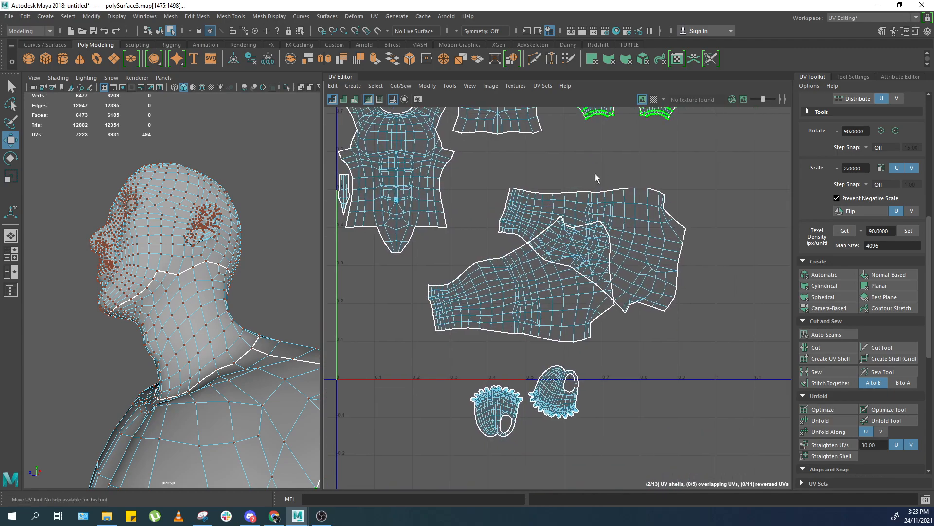
Select both arm shells and move them to the right of the torso shells.
{"action": "scroll", "coordinate": [595, 174], "scroll_direction": "down", "scroll_amount": 1}
{"action": "left_click_drag", "start_coordinate": [629, 217], "coordinate": [634, 234]}
{"action": "right_click_drag", "start_coordinate": [634, 234], "coordinate": [620, 242], "text": "ctrl"}
{"action": "left_click_drag", "start_coordinate": [657, 214], "coordinate": [586, 273]}
{"action": "right_click_drag", "start_coordinate": [585, 273], "coordinate": [571, 282], "text": "ctrl"}
{"action": "scroll", "coordinate": [571, 282], "scroll_direction": "down", "scroll_amount": 6}
{"action": "middle_click_drag", "start_coordinate": [570, 282], "coordinate": [679, 340], "text": "alt"}
{"action": "scroll", "coordinate": [850, 427], "scroll_direction": "down", "scroll_amount": 6}
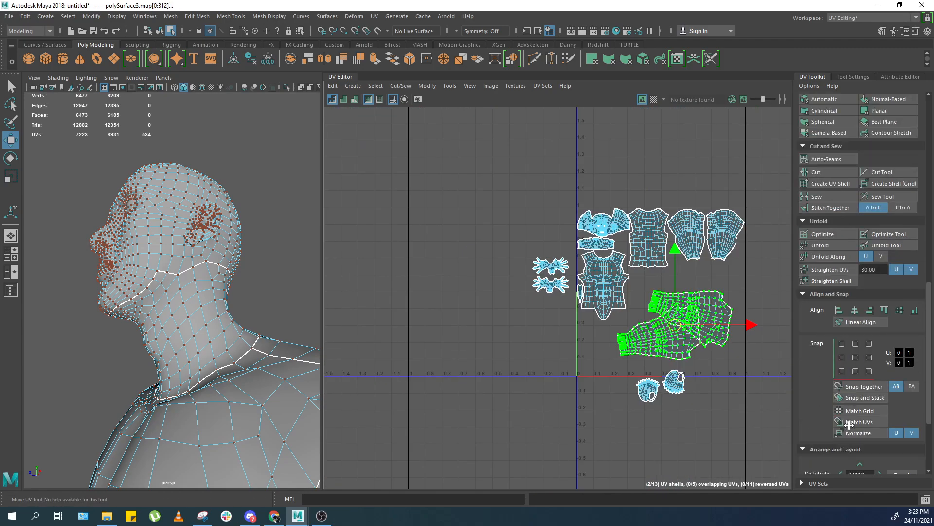
Select one arm shell, move it right and rotate it 90° counterclockwise.
{"action": "scroll", "coordinate": [845, 425], "scroll_direction": "down", "scroll_amount": 4}
{"action": "left_click", "coordinate": [830, 384]}
{"action": "scroll", "coordinate": [745, 366], "scroll_direction": "up", "scroll_amount": 4}
{"action": "double_click", "coordinate": [639, 315]}
{"action": "left_click_drag", "start_coordinate": [582, 299], "coordinate": [692, 306]}
{"action": "double_click", "coordinate": [625, 263]}
{"action": "scroll", "coordinate": [725, 160], "scroll_direction": "down", "scroll_amount": 4}
{"action": "scroll", "coordinate": [872, 315], "scroll_direction": "up", "scroll_amount": 1}
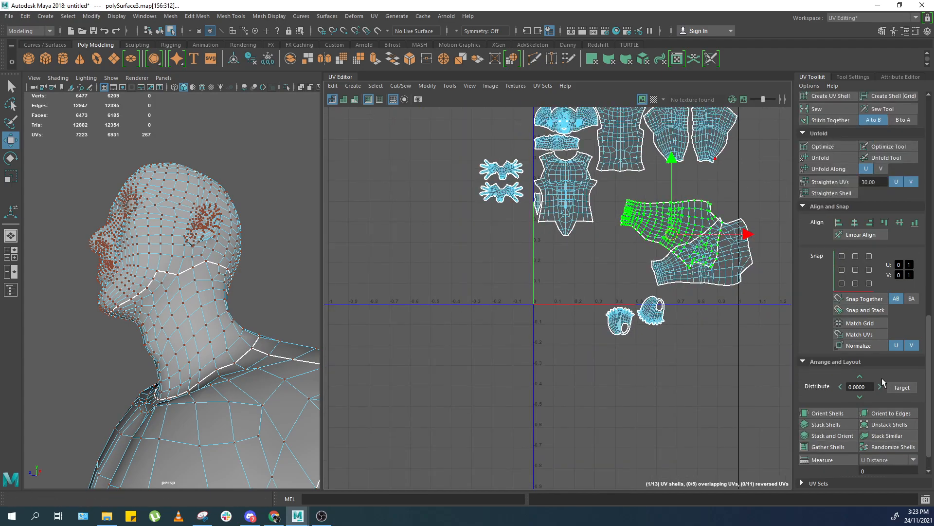
{"action": "scroll", "coordinate": [857, 414], "scroll_direction": "up", "scroll_amount": 4}
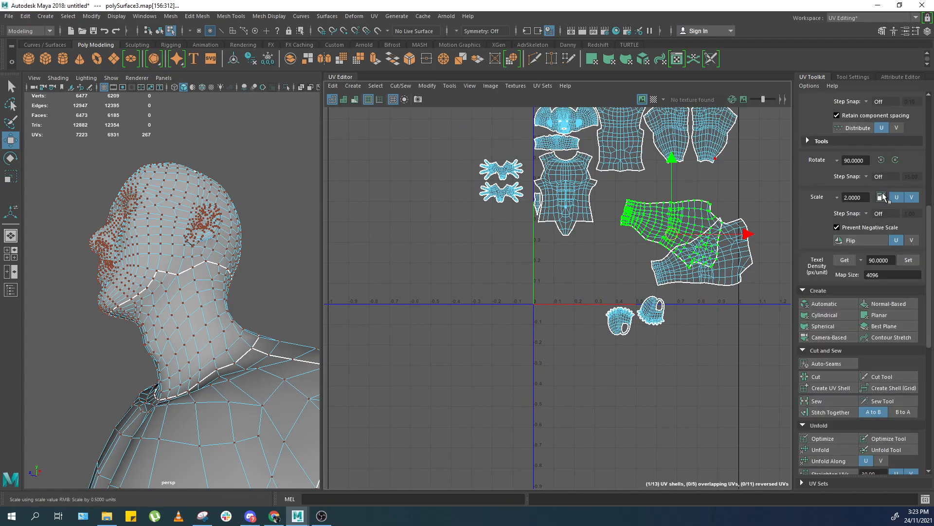
{"action": "left_click", "coordinate": [882, 163]}
Rotate the other arm shell 90° clockwise and place both arm shells upright side by side.
{"action": "double_click", "coordinate": [702, 276]}
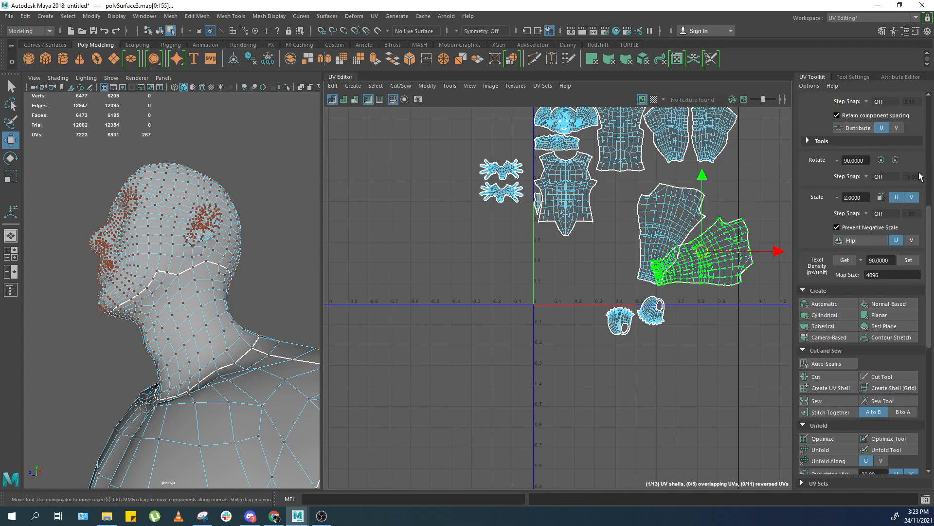
{"action": "left_click", "coordinate": [896, 161]}
{"action": "left_click", "coordinate": [635, 236]}
{"action": "double_click", "coordinate": [634, 233]}
{"action": "left_click_drag", "start_coordinate": [671, 235], "coordinate": [626, 243]}
{"action": "double_click", "coordinate": [691, 217]}
{"action": "left_click_drag", "start_coordinate": [697, 251], "coordinate": [689, 246]}
{"action": "scroll", "coordinate": [697, 246], "scroll_direction": "up", "scroll_amount": 4}
{"action": "key", "text": "e"}
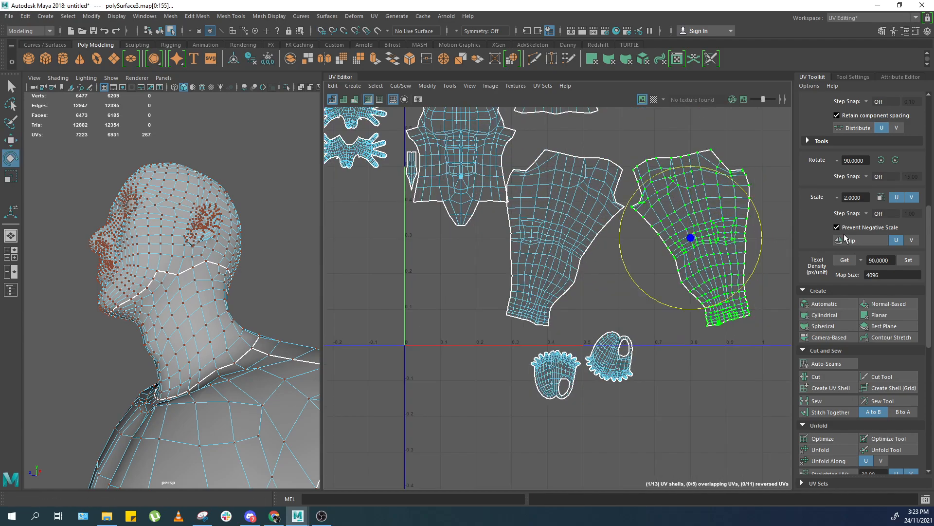
Set the rotation value to 5 and rotate the right arm shell 5° clockwise.
{"action": "middle_click_drag", "start_coordinate": [730, 214], "coordinate": [715, 242], "text": "alt"}
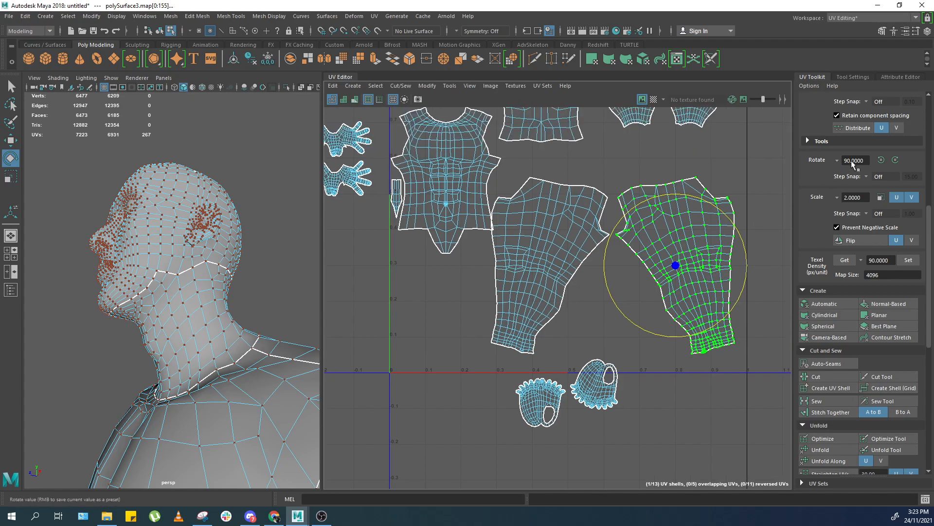
{"action": "type", "text": "5"}
{"action": "key", "text": "Return"}
{"action": "left_click", "coordinate": [896, 160]}
{"action": "left_click", "coordinate": [896, 160]}
Select the left arm shell, rotate it 5° counterclockwise and nudge it slightly.
{"action": "left_click", "coordinate": [575, 200]}
{"action": "left_click", "coordinate": [882, 160]}
{"action": "left_click", "coordinate": [881, 160]}
{"action": "key", "text": "w"}
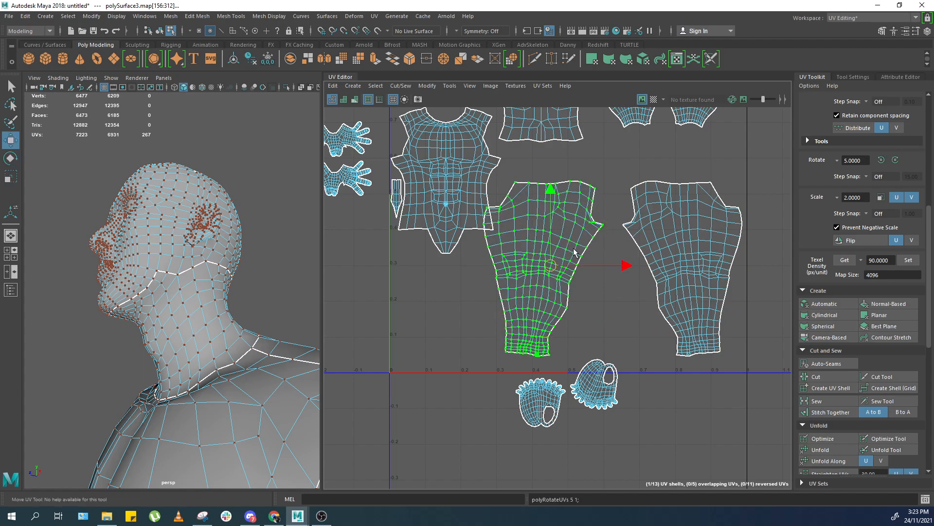
{"action": "left_click_drag", "start_coordinate": [566, 262], "coordinate": [573, 264]}
Select the right arm shell, nudge it and rotate it clockwise in 5° increments.
{"action": "left_click", "coordinate": [655, 223]}
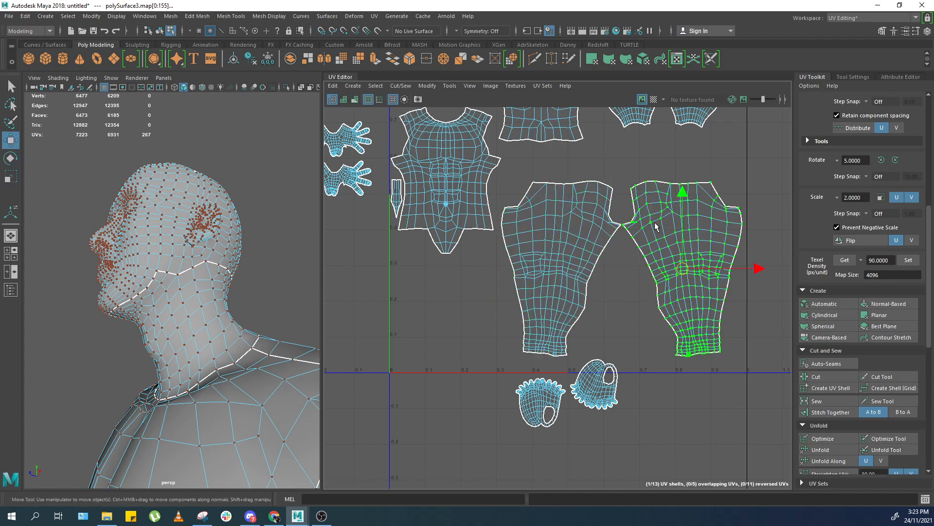
{"action": "middle_click_drag", "start_coordinate": [663, 247], "coordinate": [659, 235], "text": "alt"}
{"action": "scroll", "coordinate": [846, 181], "scroll_direction": "up", "scroll_amount": 1}
{"action": "left_click", "coordinate": [892, 190]}
{"action": "left_click", "coordinate": [893, 190]}
{"action": "left_click", "coordinate": [892, 190]}
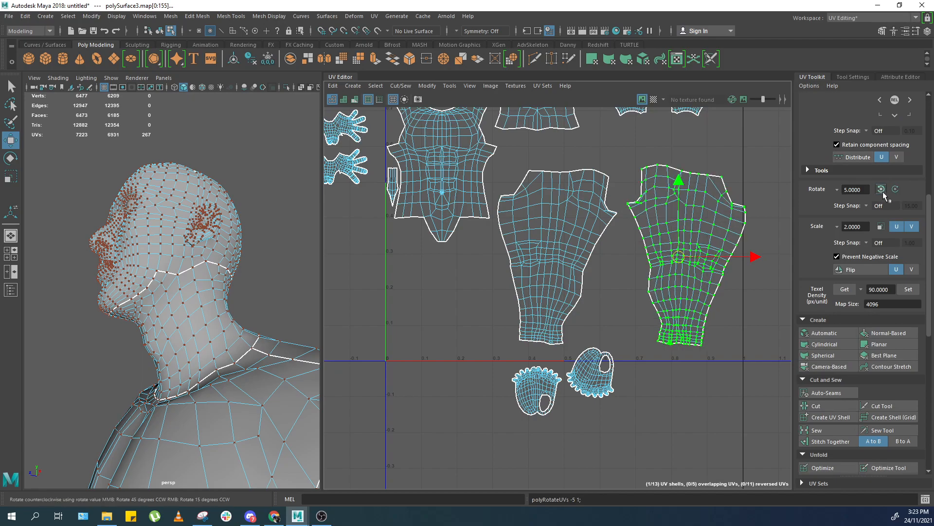
{"action": "left_click", "coordinate": [895, 189]}
Select the left arm shell and rotate it 10° counterclockwise in 5° steps.
{"action": "left_click", "coordinate": [572, 225]}
{"action": "left_click", "coordinate": [881, 189]}
{"action": "left_click", "coordinate": [881, 189]}
{"action": "left_click", "coordinate": [687, 239]}
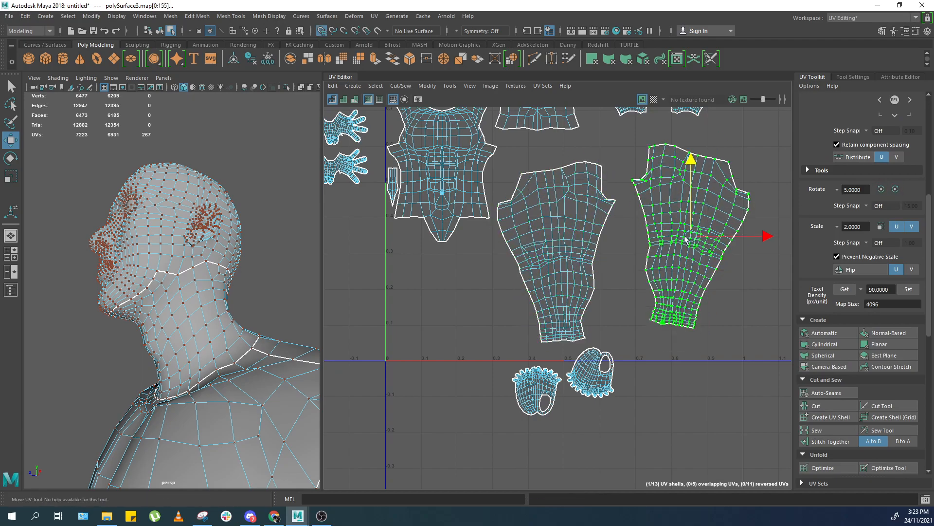
Reposition both arm shells so they sit closer together.
{"action": "left_click", "coordinate": [583, 238]}
{"action": "left_click_drag", "start_coordinate": [632, 252], "coordinate": [675, 252]}
{"action": "left_click_drag", "start_coordinate": [601, 252], "coordinate": [585, 237]}
{"action": "left_click", "coordinate": [718, 201]}
{"action": "left_click_drag", "start_coordinate": [692, 234], "coordinate": [695, 250]}
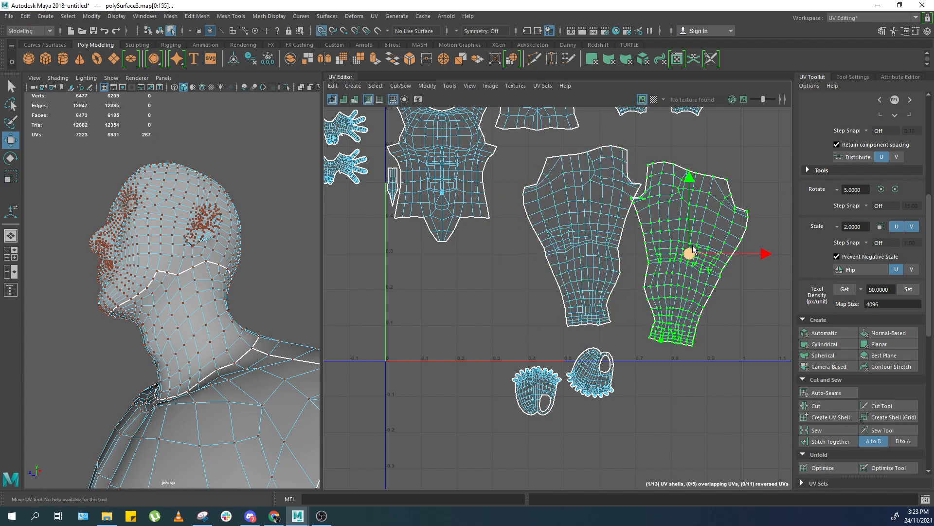
{"action": "left_click", "coordinate": [619, 236]}
{"action": "left_click_drag", "start_coordinate": [585, 245], "coordinate": [583, 254]}
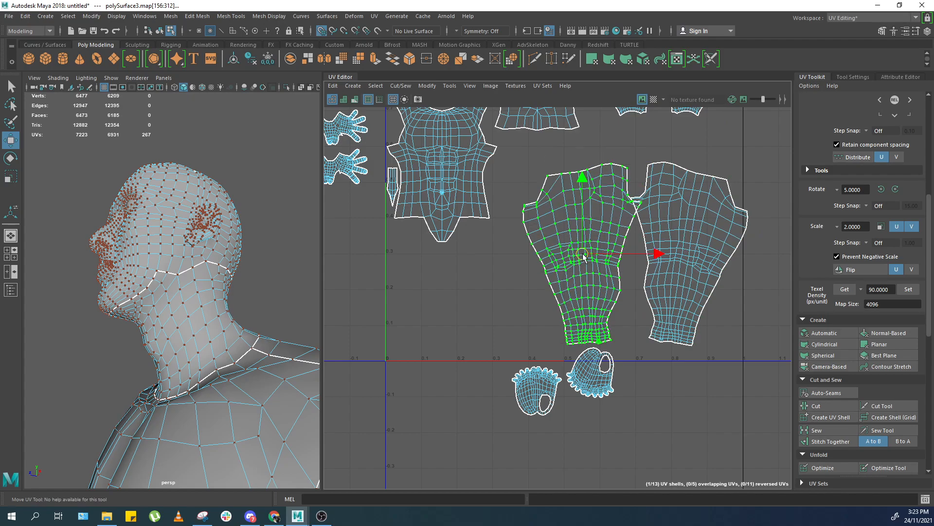
Rotate the right arm shell 5° clockwise and the left arm shell 5° counterclockwise.
{"action": "left_click", "coordinate": [657, 253]}
{"action": "left_click", "coordinate": [896, 189]}
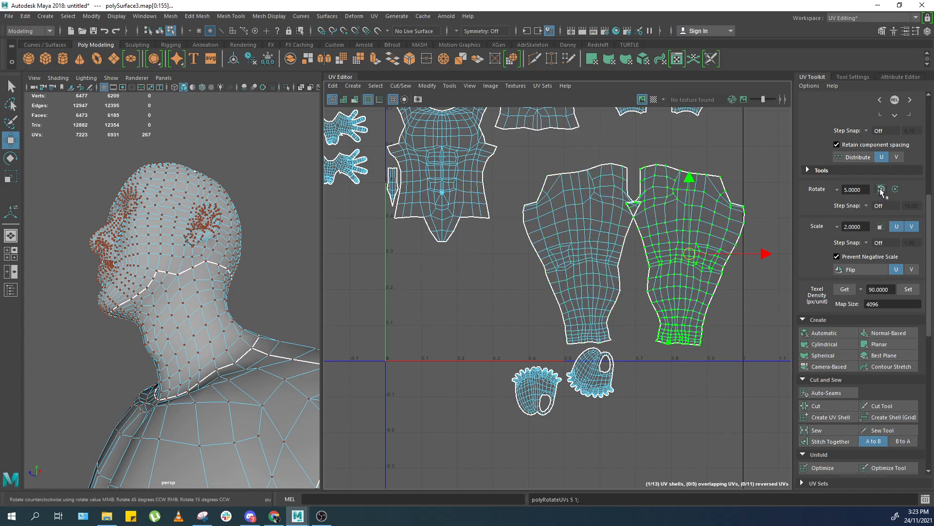
{"action": "left_click", "coordinate": [601, 236]}
{"action": "left_click", "coordinate": [882, 189]}
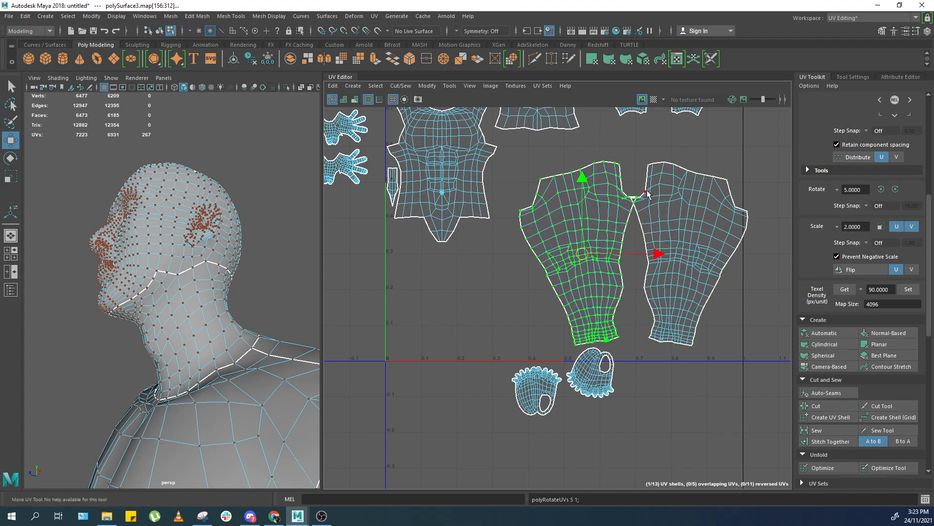
Nudge the left arm shell, then select both arm shells and move them together into position.
{"action": "left_click_drag", "start_coordinate": [655, 251], "coordinate": [646, 250]}
{"action": "left_click", "coordinate": [647, 250], "text": "shift"}
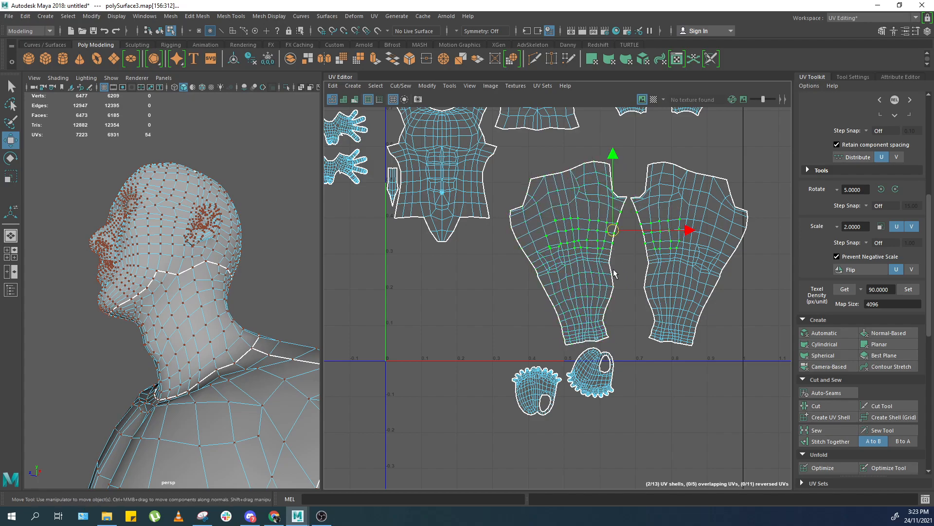
{"action": "middle_click_drag", "start_coordinate": [614, 259], "coordinate": [605, 229]}
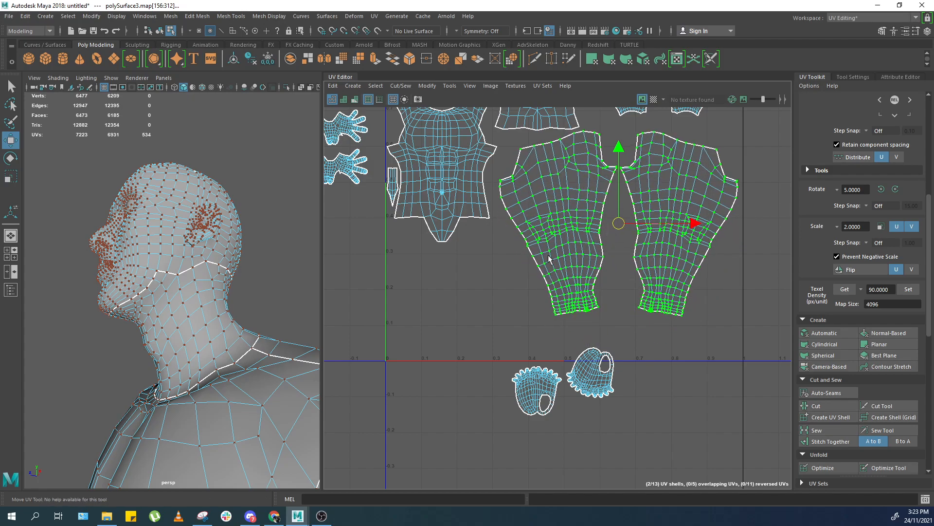
{"action": "right_click_drag", "start_coordinate": [587, 241], "coordinate": [533, 264], "text": "alt"}
{"action": "middle_click_drag", "start_coordinate": [534, 265], "coordinate": [629, 278], "text": "alt"}
{"action": "right_click_drag", "start_coordinate": [629, 278], "coordinate": [740, 221], "text": "alt"}
{"action": "middle_click_drag", "start_coordinate": [740, 222], "coordinate": [574, 316], "text": "alt"}
{"action": "middle_click_drag", "start_coordinate": [480, 292], "coordinate": [652, 282], "text": "alt"}
Move the hand and foot shells into the empty space below the torso shells.
{"action": "left_click_drag", "start_coordinate": [355, 124], "coordinate": [411, 249]}
{"action": "middle_click_drag", "start_coordinate": [402, 240], "coordinate": [543, 428]}
{"action": "right_click_drag", "start_coordinate": [527, 431], "coordinate": [538, 431], "text": "alt"}
{"action": "middle_click_drag", "start_coordinate": [537, 431], "coordinate": [528, 336], "text": "alt"}
{"action": "scroll", "coordinate": [530, 336], "scroll_direction": "down", "scroll_amount": 1}
{"action": "left_click_drag", "start_coordinate": [553, 372], "coordinate": [491, 404]}
{"action": "scroll", "coordinate": [528, 377], "scroll_direction": "up", "scroll_amount": 5}
{"action": "left_click_drag", "start_coordinate": [538, 355], "coordinate": [471, 327]}
{"action": "right_click_drag", "start_coordinate": [542, 291], "coordinate": [530, 274], "text": "ctrl"}
{"action": "left_click_drag", "start_coordinate": [509, 255], "coordinate": [511, 251]}
{"action": "scroll", "coordinate": [606, 283], "scroll_direction": "down", "scroll_amount": 7}
{"action": "left_click_drag", "start_coordinate": [632, 391], "coordinate": [705, 432]}
{"action": "right_click_drag", "start_coordinate": [694, 396], "coordinate": [682, 382], "text": "ctrl"}
{"action": "middle_click_drag", "start_coordinate": [626, 389], "coordinate": [532, 331]}
{"action": "scroll", "coordinate": [851, 395], "scroll_direction": "down", "scroll_amount": 4}
{"action": "scroll", "coordinate": [646, 373], "scroll_direction": "down", "scroll_amount": 1}
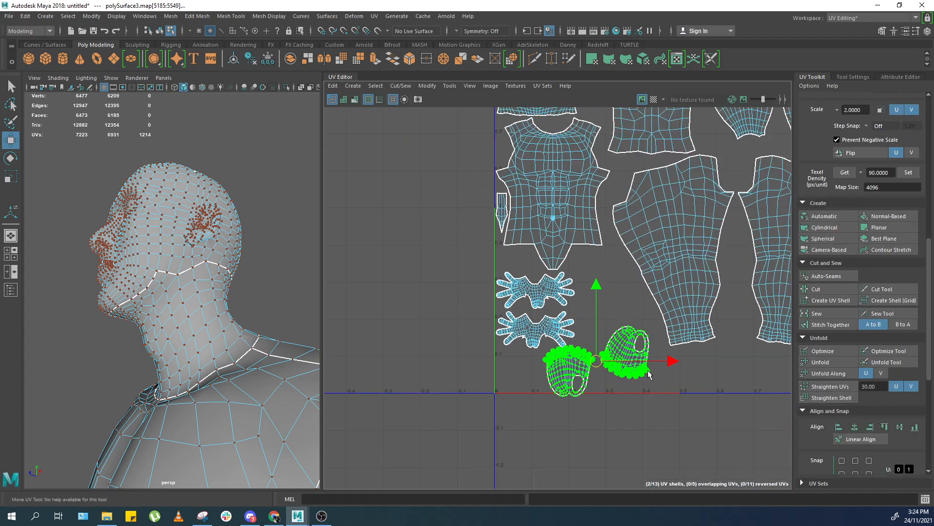
{"action": "scroll", "coordinate": [647, 372], "scroll_direction": "up", "scroll_amount": 3}
{"action": "middle_click_drag", "start_coordinate": [574, 356], "coordinate": [537, 336], "text": "alt"}
{"action": "left_click", "coordinate": [906, 177]}
{"action": "scroll", "coordinate": [539, 396], "scroll_direction": "up", "scroll_amount": 2}
{"action": "scroll", "coordinate": [816, 421], "scroll_direction": "down", "scroll_amount": 5}
{"action": "scroll", "coordinate": [835, 452], "scroll_direction": "down", "scroll_amount": 4}
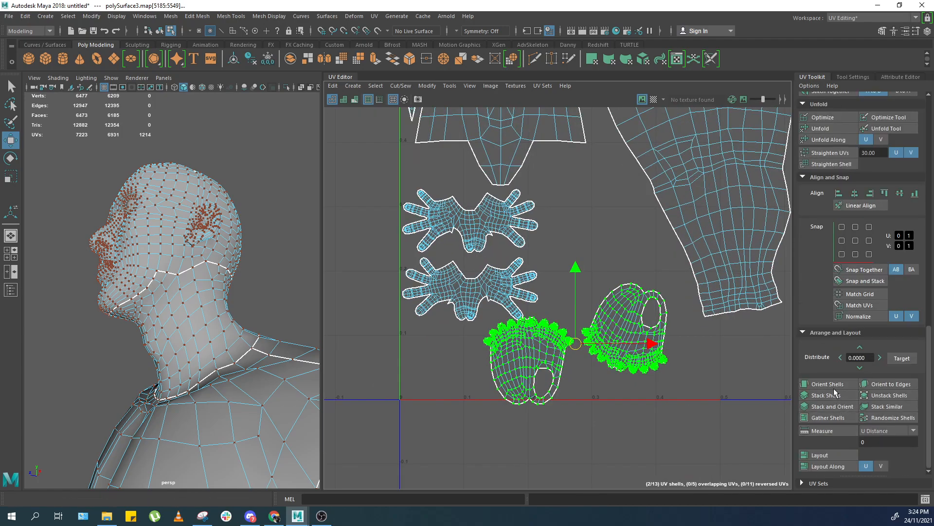
Set the rotation value to 90 and rotate the right foot shell upright beside the left foot.
{"action": "left_click_drag", "start_coordinate": [662, 360], "coordinate": [606, 392]}
{"action": "scroll", "coordinate": [880, 187], "scroll_direction": "up", "scroll_amount": 13}
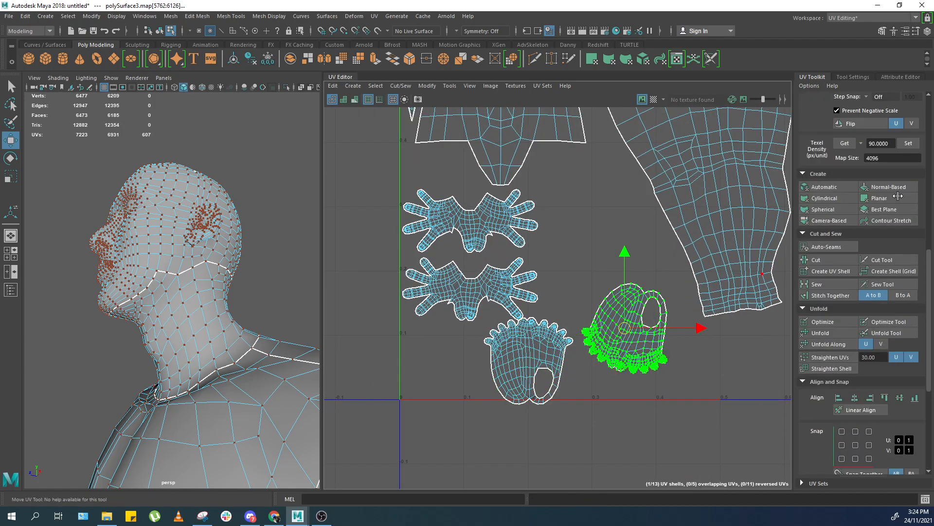
{"action": "left_click", "coordinate": [857, 220]}
{"action": "type", "text": "90"}
{"action": "key", "text": "Return"}
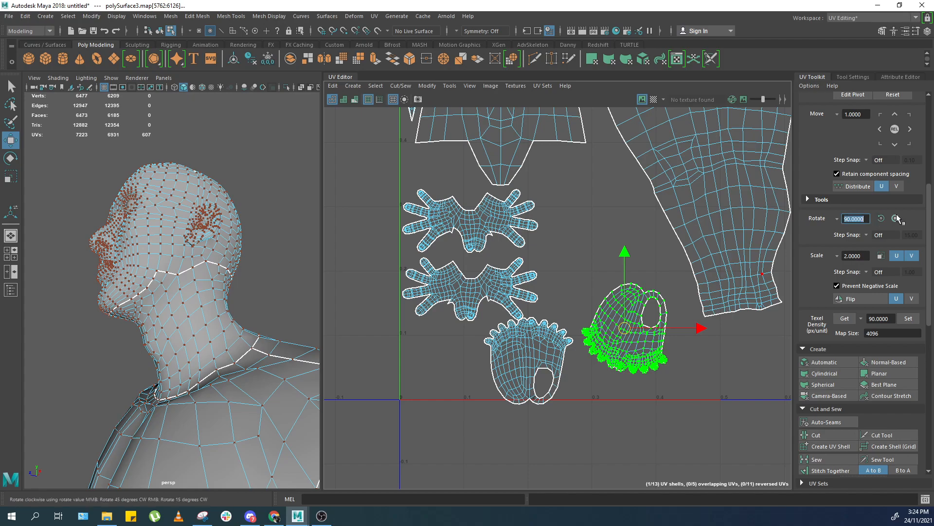
{"action": "double_click", "coordinate": [895, 218]}
{"action": "middle_click_drag", "start_coordinate": [633, 343], "coordinate": [658, 352]}
{"action": "double_click", "coordinate": [564, 354]}
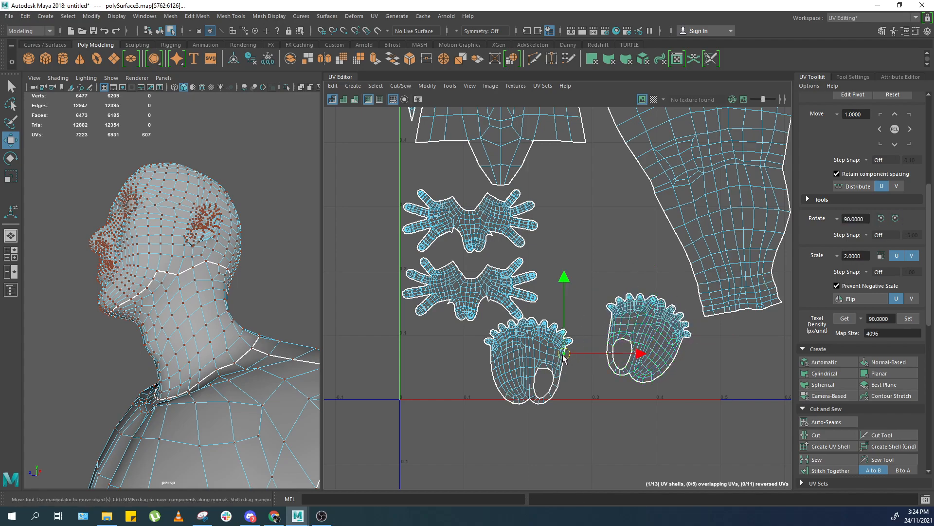
{"action": "middle_click_drag", "start_coordinate": [564, 354], "coordinate": [565, 354], "text": "shift"}
Snap the right foot shell to a new position with grid snapping.
{"action": "double_click", "coordinate": [621, 332]}
{"action": "key", "text": "x"}
{"action": "middle_click", "coordinate": [654, 360]}
Apply Straighten UVs to the left foot shell.
{"action": "double_click", "coordinate": [575, 348]}
{"action": "scroll", "coordinate": [787, 384], "scroll_direction": "down", "scroll_amount": 3}
{"action": "scroll", "coordinate": [827, 404], "scroll_direction": "down", "scroll_amount": 3}
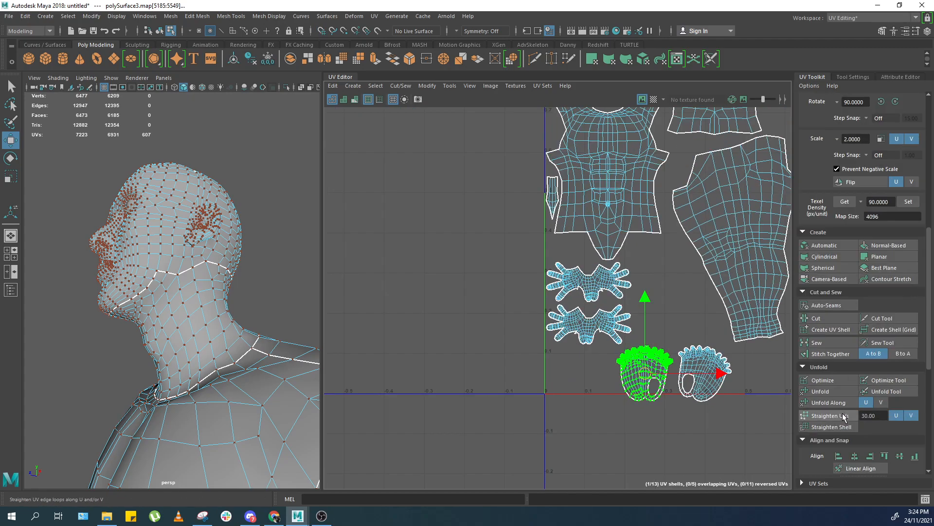
{"action": "scroll", "coordinate": [819, 437], "scroll_direction": "down", "scroll_amount": 8}
{"action": "left_click", "coordinate": [822, 413]}
{"action": "left_click_drag", "start_coordinate": [718, 336], "coordinate": [649, 392]}
{"action": "right_click_drag", "start_coordinate": [702, 393], "coordinate": [719, 408], "text": "ctrl"}
{"action": "left_click", "coordinate": [824, 414]}
{"action": "scroll", "coordinate": [703, 384], "scroll_direction": "up", "scroll_amount": 4}
{"action": "double_click", "coordinate": [580, 369]}
{"action": "scroll", "coordinate": [813, 266], "scroll_direction": "up", "scroll_amount": 6}
{"action": "scroll", "coordinate": [887, 202], "scroll_direction": "up", "scroll_amount": 2}
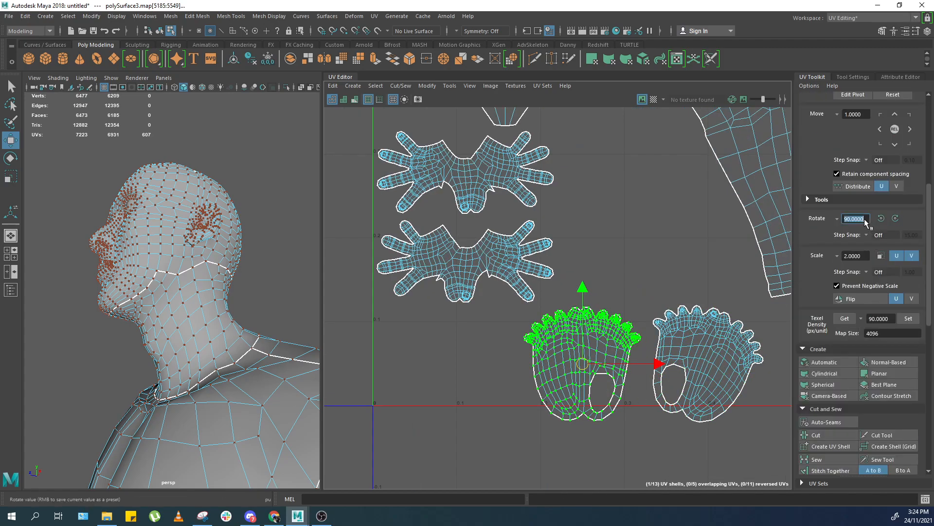
Set the rotation value to 5 and rotate the left foot shell 10° counterclockwise.
{"action": "key", "text": "Return"}
{"action": "left_click", "coordinate": [885, 218]}
{"action": "left_click", "coordinate": [885, 217]}
{"action": "left_click", "coordinate": [885, 217]}
Arrange both foot shells side by side beneath the hand shells.
{"action": "left_click_drag", "start_coordinate": [731, 313], "coordinate": [696, 340]}
{"action": "double_click", "coordinate": [707, 379]}
{"action": "left_click_drag", "start_coordinate": [588, 374], "coordinate": [626, 356]}
{"action": "right_click_drag", "start_coordinate": [628, 359], "coordinate": [631, 379], "text": "ctrl"}
{"action": "mouse_move", "coordinate": [577, 366]}
{"action": "left_mouse_down"}
{"action": "mouse_move", "coordinate": [590, 359]}
{"action": "mouse_move", "coordinate": [588, 368]}
{"action": "left_mouse_up"}
{"action": "key", "text": "x"}
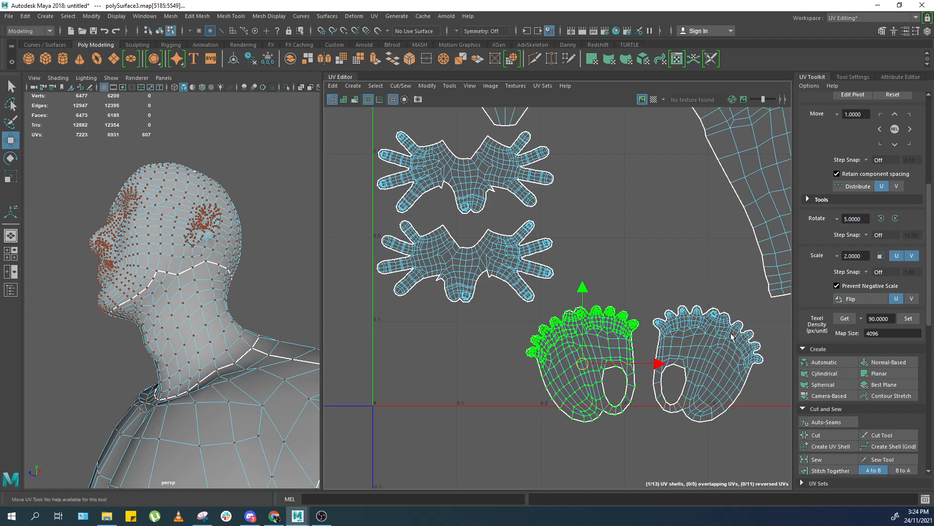
{"action": "left_click_drag", "start_coordinate": [709, 281], "coordinate": [592, 353]}
{"action": "right_click_drag", "start_coordinate": [597, 329], "coordinate": [599, 349], "text": "ctrl"}
{"action": "left_click_drag", "start_coordinate": [636, 364], "coordinate": [526, 329]}
{"action": "scroll", "coordinate": [651, 283], "scroll_direction": "down", "scroll_amount": 2}
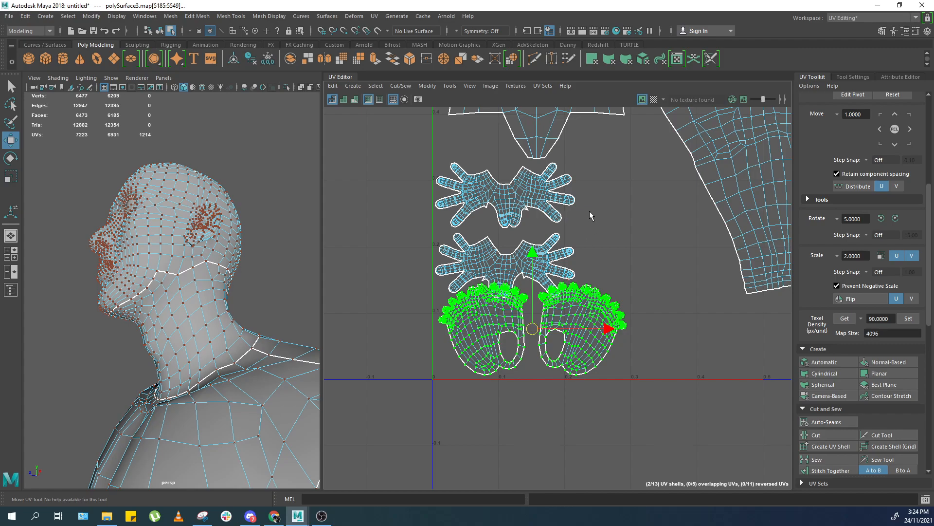
Move the hand shells into place directly above the foot shells.
{"action": "scroll", "coordinate": [568, 312], "scroll_direction": "up", "scroll_amount": 2}
{"action": "left_click_drag", "start_coordinate": [519, 333], "coordinate": [516, 332]}
{"action": "left_click_drag", "start_coordinate": [690, 264], "coordinate": [592, 340]}
{"action": "right_click_drag", "start_coordinate": [617, 350], "coordinate": [635, 336], "text": "ctrl"}
{"action": "left_click_drag", "start_coordinate": [635, 334], "coordinate": [620, 333]}
{"action": "scroll", "coordinate": [565, 284], "scroll_direction": "down", "scroll_amount": 1}
{"action": "middle_click_drag", "start_coordinate": [565, 284], "coordinate": [606, 385], "text": "alt"}
{"action": "left_click_drag", "start_coordinate": [530, 264], "coordinate": [565, 386]}
{"action": "right_click_drag", "start_coordinate": [565, 388], "coordinate": [581, 375], "text": "ctrl"}
{"action": "middle_click_drag", "start_coordinate": [581, 376], "coordinate": [624, 342]}
{"action": "key", "text": "ctrl+z"}
{"action": "left_click_drag", "start_coordinate": [647, 236], "coordinate": [580, 355]}
{"action": "right_click_drag", "start_coordinate": [663, 352], "coordinate": [721, 362], "text": "ctrl"}
{"action": "right_click_drag", "start_coordinate": [601, 343], "coordinate": [619, 333], "text": "ctrl"}
{"action": "scroll", "coordinate": [865, 421], "scroll_direction": "down", "scroll_amount": 6}
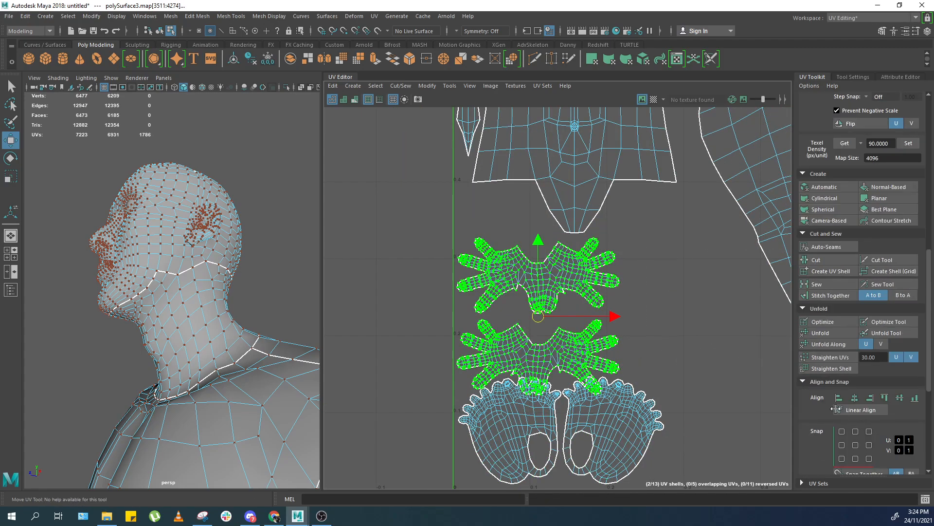
Orient the hand shells and rotate each by 90° so the fingers point upward.
{"action": "left_click", "coordinate": [829, 385]}
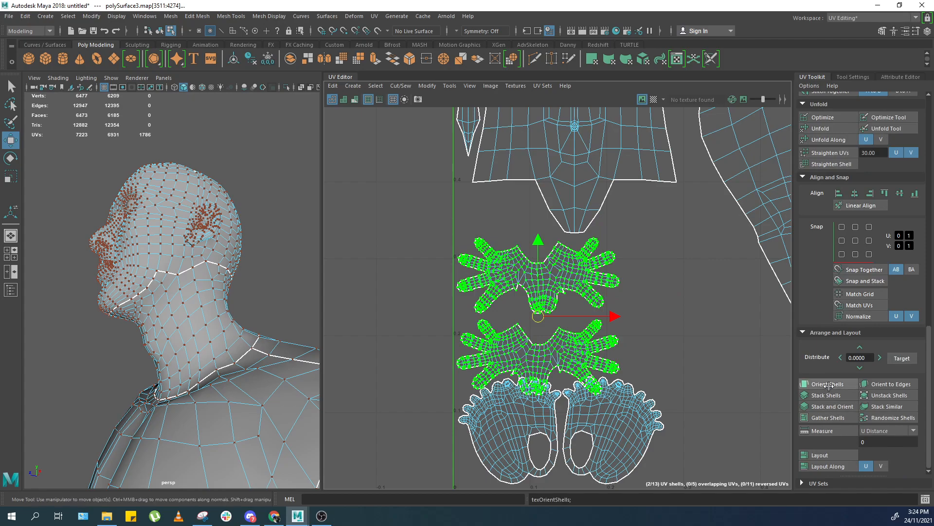
{"action": "scroll", "coordinate": [834, 217], "scroll_direction": "up", "scroll_amount": 8}
{"action": "left_click_drag", "start_coordinate": [866, 189], "coordinate": [820, 185]}
{"action": "type", "text": "90"}
{"action": "left_click", "coordinate": [895, 190]}
{"action": "left_click", "coordinate": [602, 329]}
{"action": "left_click", "coordinate": [895, 189]}
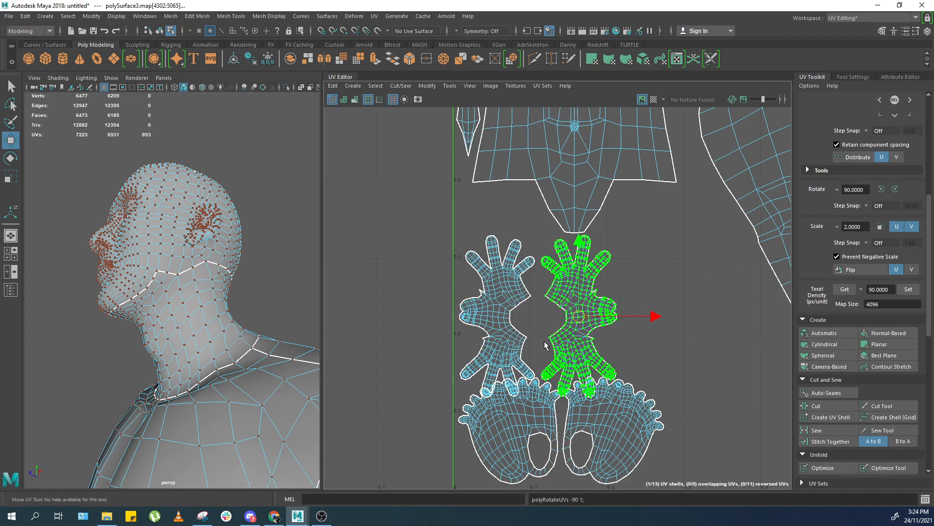
Place the two hand shells side by side next to the torso.
{"action": "left_click_drag", "start_coordinate": [639, 315], "coordinate": [631, 318]}
{"action": "left_click_drag", "start_coordinate": [631, 272], "coordinate": [457, 361]}
{"action": "right_click_drag", "start_coordinate": [472, 317], "coordinate": [512, 328], "text": "ctrl"}
{"action": "scroll", "coordinate": [511, 327], "scroll_direction": "down", "scroll_amount": 2}
{"action": "middle_click_drag", "start_coordinate": [511, 328], "coordinate": [619, 307]}
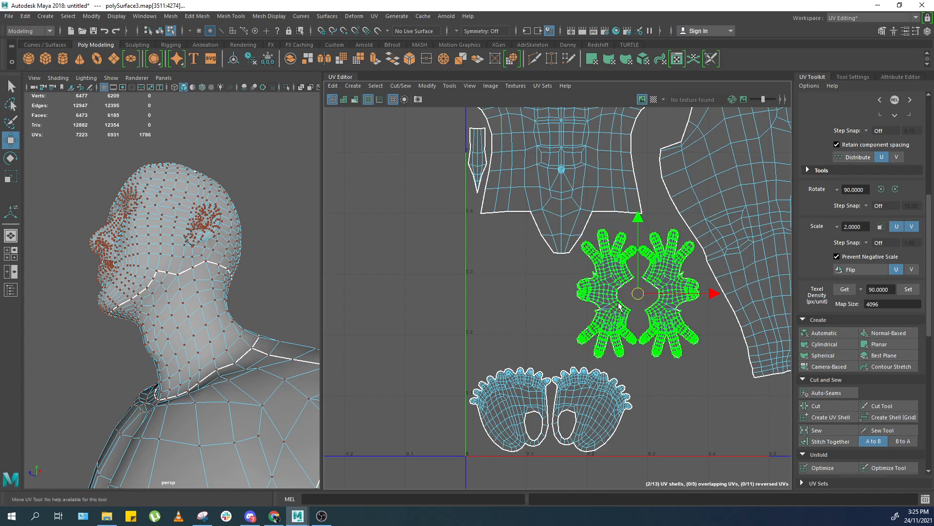
Reposition the hand and foot shells closer together below the torso.
{"action": "left_click", "coordinate": [589, 411]}
{"action": "key", "text": "ctrl+z"}
{"action": "right_click_drag", "start_coordinate": [512, 299], "coordinate": [554, 345], "text": "ctrl"}
{"action": "middle_click_drag", "start_coordinate": [554, 345], "coordinate": [523, 312]}
{"action": "left_click_drag", "start_coordinate": [526, 427], "coordinate": [465, 388]}
{"action": "right_click_drag", "start_coordinate": [468, 390], "coordinate": [506, 417], "text": "ctrl"}
{"action": "middle_click_drag", "start_coordinate": [523, 400], "coordinate": [506, 417]}
{"action": "key", "text": "ctrl+z"}
{"action": "key", "text": "ctrl+z"}
{"action": "right_click_drag", "start_coordinate": [588, 359], "coordinate": [461, 319], "text": "alt"}
{"action": "middle_click_drag", "start_coordinate": [399, 345], "coordinate": [493, 327], "text": "alt"}
{"action": "right_click_drag", "start_coordinate": [493, 327], "coordinate": [560, 301], "text": "alt"}
Nudge the hand and foot shells into their final positions within the layout.
{"action": "left_click_drag", "start_coordinate": [623, 217], "coordinate": [541, 117]}
{"action": "right_click_drag", "start_coordinate": [541, 117], "coordinate": [567, 143], "text": "ctrl"}
{"action": "middle_click_drag", "start_coordinate": [546, 114], "coordinate": [642, 267]}
{"action": "left_click_drag", "start_coordinate": [716, 295], "coordinate": [777, 340]}
{"action": "middle_click_drag", "start_coordinate": [777, 340], "coordinate": [576, 388], "text": "alt"}
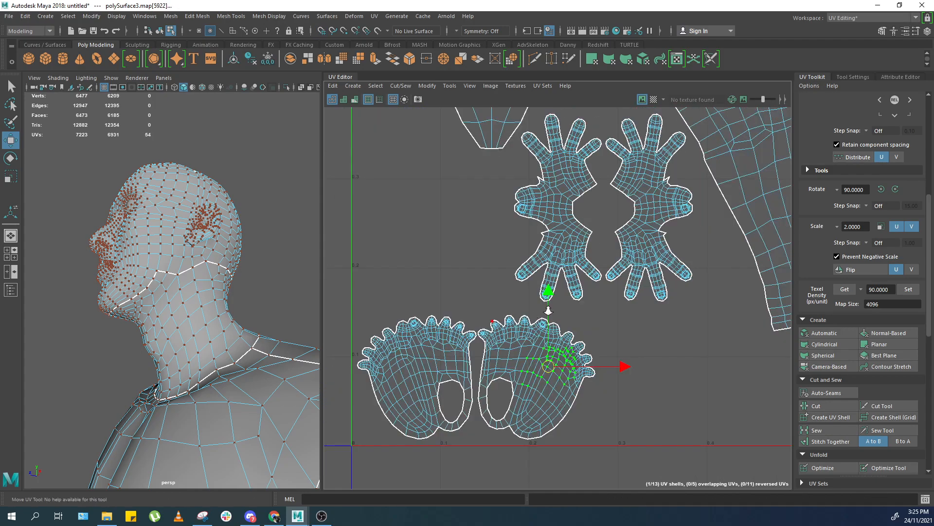
{"action": "right_click_drag", "start_coordinate": [577, 388], "coordinate": [587, 345], "text": "alt"}
{"action": "left_click_drag", "start_coordinate": [487, 398], "coordinate": [566, 343]}
{"action": "right_click_drag", "start_coordinate": [566, 343], "coordinate": [587, 365], "text": "ctrl"}
{"action": "left_click_drag", "start_coordinate": [579, 339], "coordinate": [644, 339]}
{"action": "left_click", "coordinate": [646, 314]}
{"action": "right_click_drag", "start_coordinate": [644, 314], "coordinate": [676, 232], "text": "alt"}
{"action": "middle_click_drag", "start_coordinate": [675, 232], "coordinate": [606, 316], "text": "alt"}
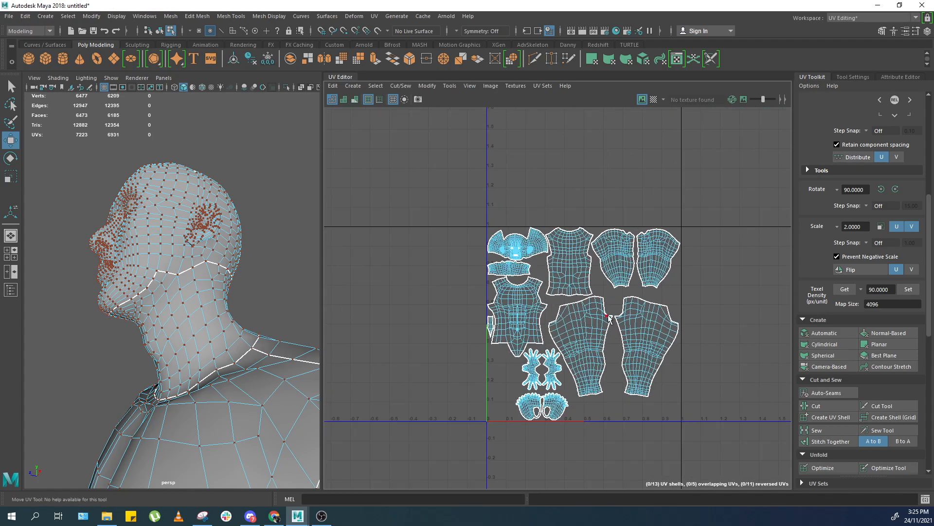
Select the eye meshes, move their four UV shells beside the hands and set them to texel density 90.
{"action": "right_click_drag", "start_coordinate": [359, 303], "coordinate": [372, 312], "text": "alt"}
{"action": "right_click_drag", "start_coordinate": [289, 290], "coordinate": [330, 236]}
{"action": "scroll", "coordinate": [329, 236], "scroll_direction": "down", "scroll_amount": 9}
{"action": "left_click_drag", "start_coordinate": [259, 209], "coordinate": [141, 312]}
{"action": "key", "text": "f"}
{"action": "scroll", "coordinate": [575, 233], "scroll_direction": "up", "scroll_amount": 5}
{"action": "right_click_drag", "start_coordinate": [629, 159], "coordinate": [682, 152]}
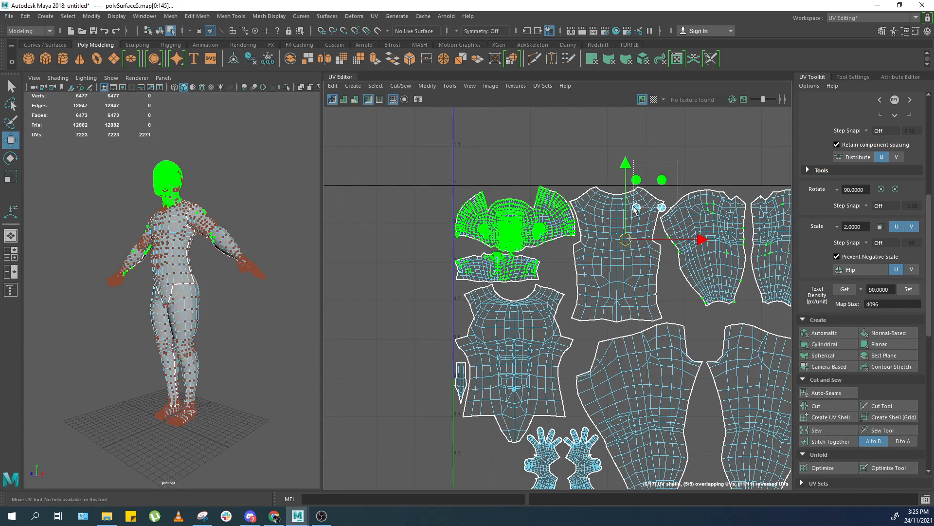
{"action": "left_click_drag", "start_coordinate": [636, 210], "coordinate": [635, 210]}
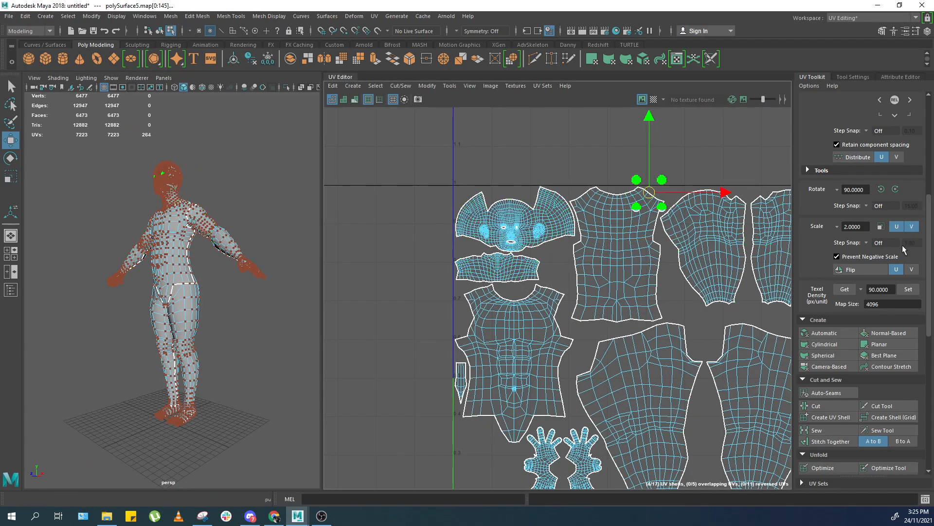
{"action": "middle_click_drag", "start_coordinate": [639, 230], "coordinate": [651, 161], "text": "alt"}
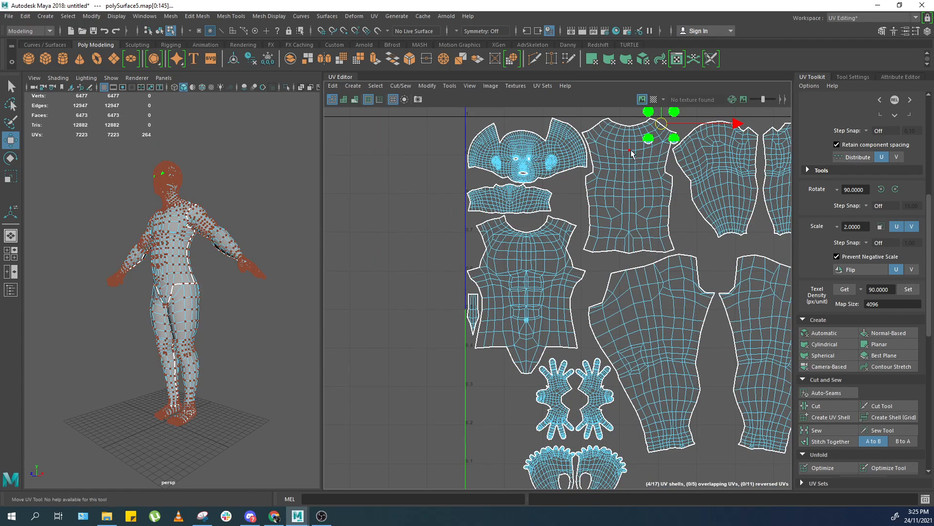
{"action": "left_click_drag", "start_coordinate": [662, 125], "coordinate": [479, 396]}
{"action": "middle_click_drag", "start_coordinate": [479, 397], "coordinate": [534, 282], "text": "alt"}
{"action": "scroll", "coordinate": [535, 282], "scroll_direction": "up", "scroll_amount": 2}
{"action": "left_click", "coordinate": [910, 293]}
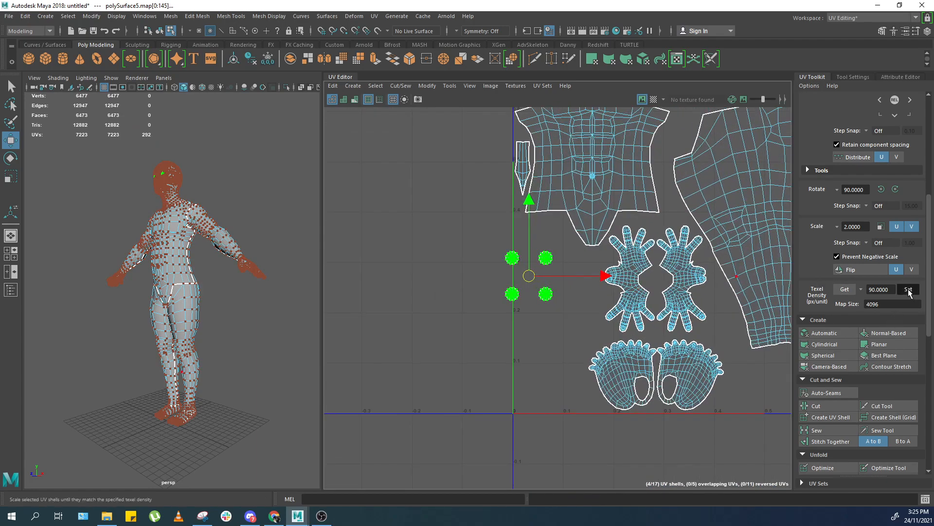
Arrange the four eye shells into an evenly spaced two-by-two grid using grid snapping.
{"action": "scroll", "coordinate": [477, 288], "scroll_direction": "up", "scroll_amount": 4}
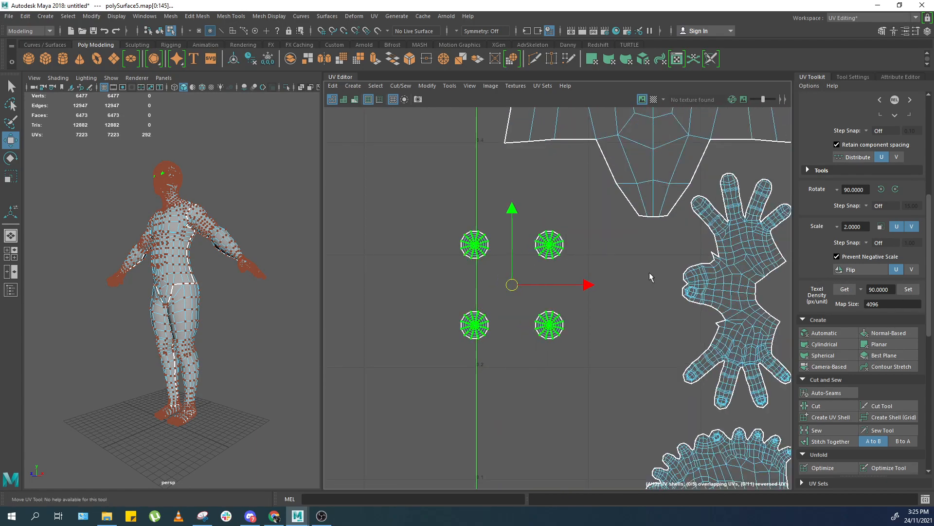
{"action": "left_click_drag", "start_coordinate": [472, 237], "coordinate": [469, 243]}
{"action": "key", "text": "x"}
{"action": "middle_click_drag", "start_coordinate": [470, 258], "coordinate": [484, 258]}
{"action": "left_click_drag", "start_coordinate": [585, 222], "coordinate": [559, 247]}
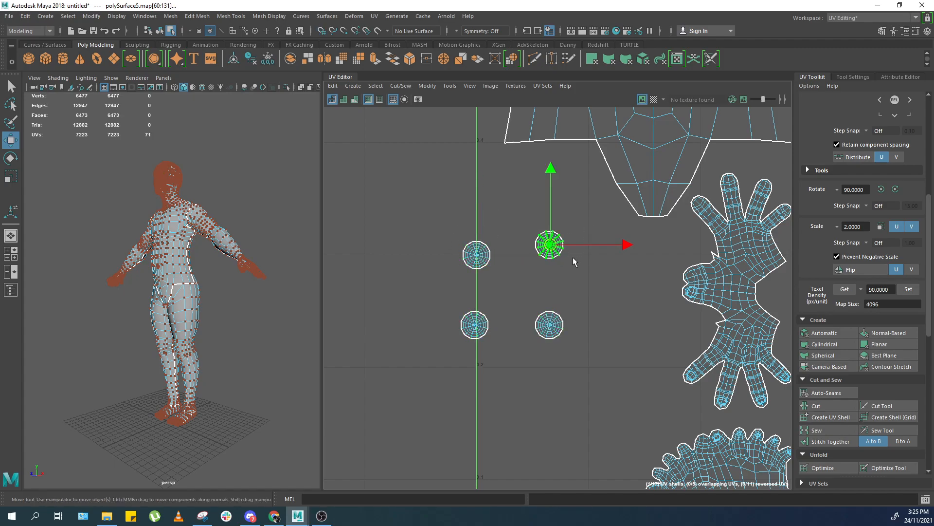
{"action": "key", "text": "x"}
{"action": "middle_click_drag", "start_coordinate": [559, 251], "coordinate": [549, 256]}
{"action": "left_click_drag", "start_coordinate": [547, 339], "coordinate": [545, 340]}
{"action": "key", "text": "x"}
{"action": "middle_click_drag", "start_coordinate": [542, 335], "coordinate": [537, 348]}
{"action": "left_click_drag", "start_coordinate": [479, 325], "coordinate": [472, 342]}
{"action": "key", "text": "x"}
{"action": "middle_click_drag", "start_coordinate": [478, 353], "coordinate": [479, 356]}
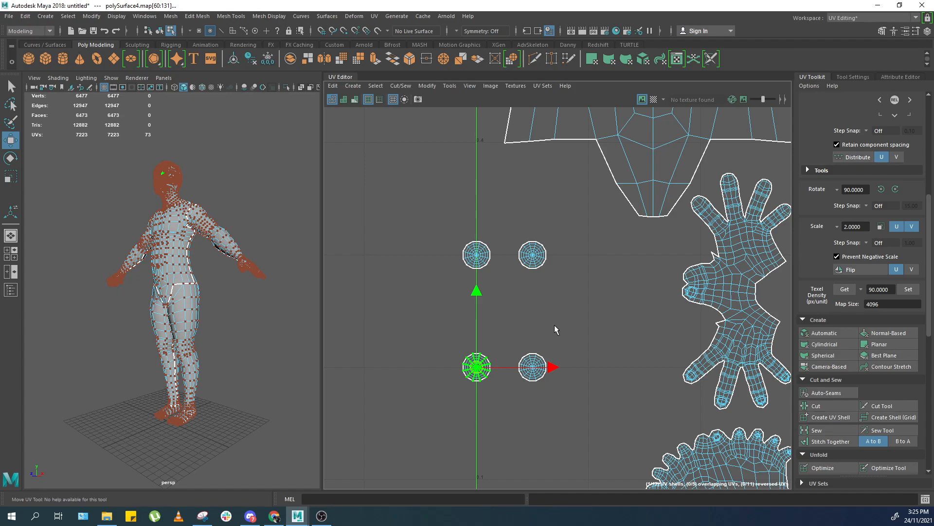
{"action": "scroll", "coordinate": [552, 327], "scroll_direction": "down", "scroll_amount": 3}
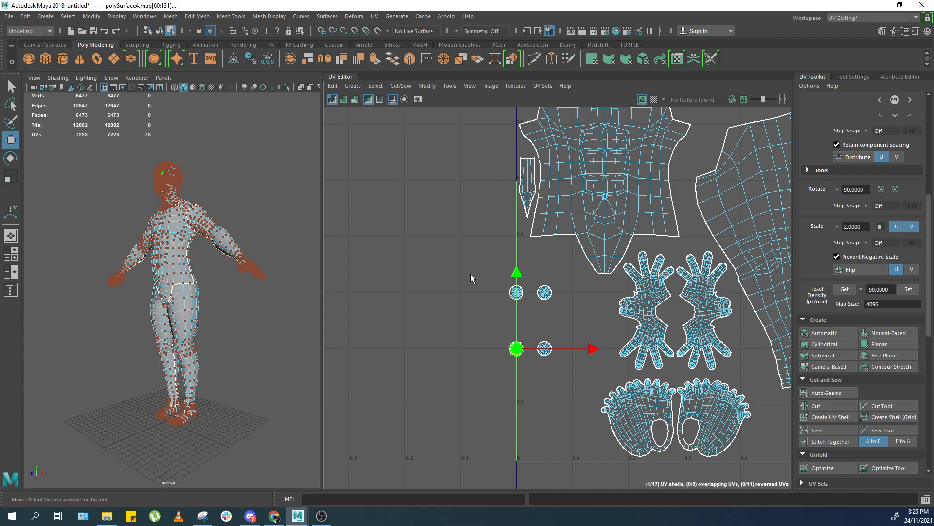
Select the four eye UV shells and set their texel density to 300.
{"action": "left_click_drag", "start_coordinate": [455, 275], "coordinate": [557, 426]}
{"action": "scroll", "coordinate": [513, 342], "scroll_direction": "up", "scroll_amount": 2}
{"action": "scroll", "coordinate": [505, 331], "scroll_direction": "up", "scroll_amount": 1}
{"action": "key", "text": "t"}
{"action": "key", "text": "r"}
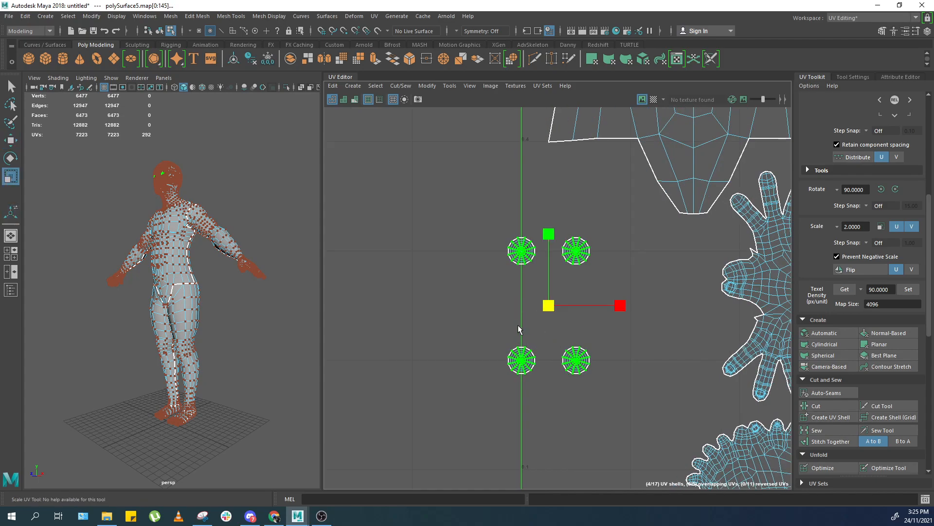
{"action": "scroll", "coordinate": [550, 305], "scroll_direction": "up", "scroll_amount": 3}
{"action": "left_click_drag", "start_coordinate": [610, 357], "coordinate": [613, 359]}
{"action": "key", "text": "ctrl+z"}
{"action": "scroll", "coordinate": [604, 348], "scroll_direction": "down", "scroll_amount": 2}
{"action": "middle_click_drag", "start_coordinate": [573, 320], "coordinate": [567, 314], "text": "alt"}
{"action": "key", "text": "w"}
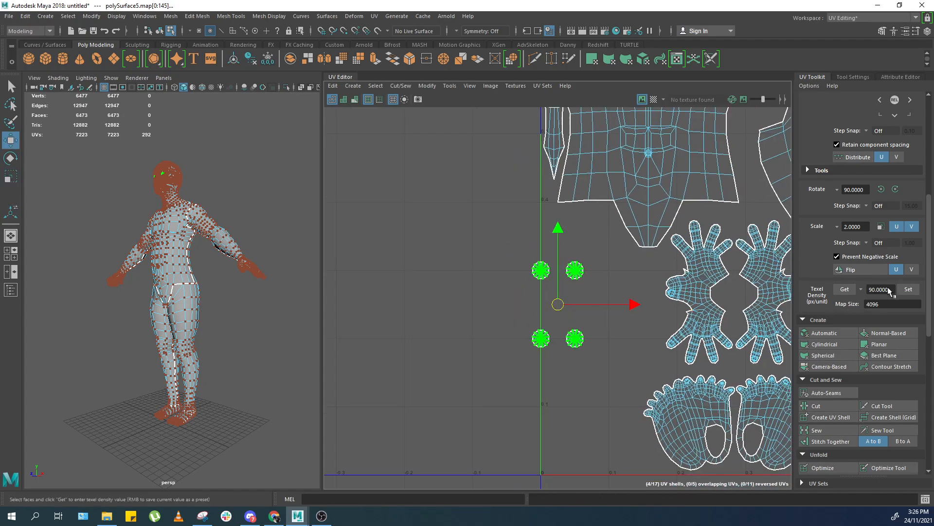
{"action": "type", "text": "0"}
{"action": "left_click", "coordinate": [906, 290]}
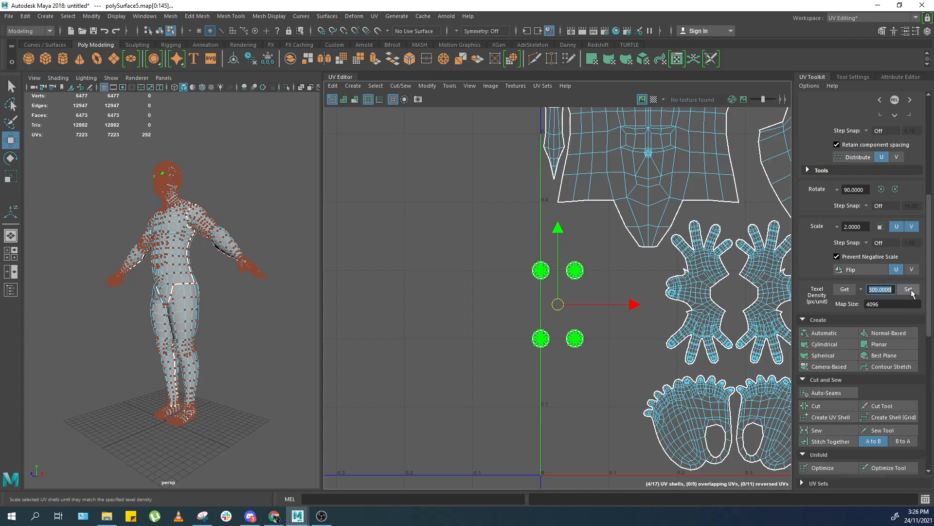
Rearrange the enlarged eye shells into a two-by-two grid beside the hand shells below the torso.
{"action": "scroll", "coordinate": [606, 265], "scroll_direction": "up", "scroll_amount": 1}
{"action": "left_click_drag", "start_coordinate": [617, 312], "coordinate": [646, 314]}
{"action": "left_click_drag", "start_coordinate": [591, 383], "coordinate": [554, 351]}
{"action": "left_click_drag", "start_coordinate": [563, 305], "coordinate": [502, 334]}
{"action": "scroll", "coordinate": [531, 299], "scroll_direction": "up", "scroll_amount": 3}
{"action": "scroll", "coordinate": [625, 335], "scroll_direction": "down", "scroll_amount": 2}
{"action": "middle_click_drag", "start_coordinate": [559, 314], "coordinate": [579, 284]}
{"action": "middle_click_drag", "start_coordinate": [608, 300], "coordinate": [612, 301]}
{"action": "left_click", "coordinate": [571, 174]}
{"action": "scroll", "coordinate": [571, 174], "scroll_direction": "down", "scroll_amount": 5}
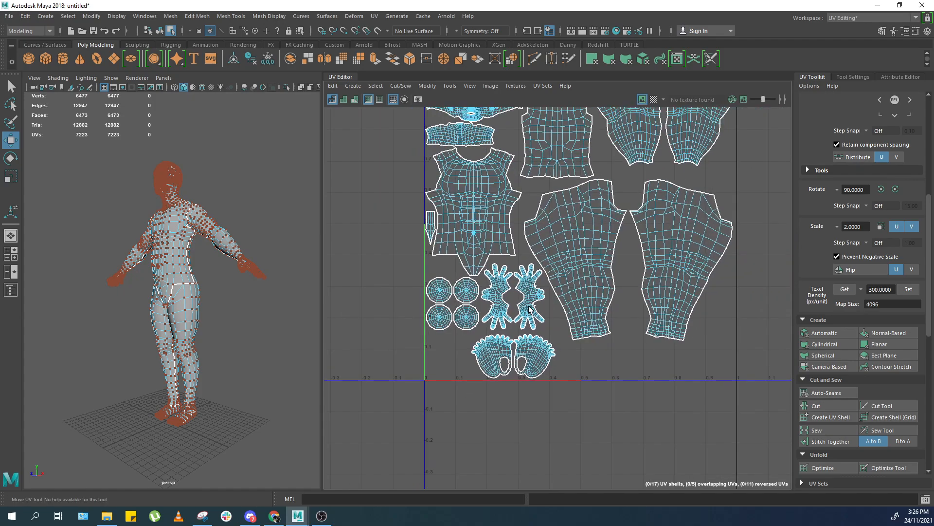
Adjust the positions of the hand and foot shells next to the eye grid.
{"action": "scroll", "coordinate": [529, 339], "scroll_direction": "up", "scroll_amount": 2}
{"action": "left_click_drag", "start_coordinate": [477, 391], "coordinate": [505, 371]}
{"action": "scroll", "coordinate": [560, 359], "scroll_direction": "up", "scroll_amount": 3}
{"action": "middle_click_drag", "start_coordinate": [559, 350], "coordinate": [691, 315], "text": "alt"}
{"action": "middle_click_drag", "start_coordinate": [567, 379], "coordinate": [539, 380]}
{"action": "left_click", "coordinate": [539, 381]}
{"action": "scroll", "coordinate": [584, 317], "scroll_direction": "down", "scroll_amount": 5}
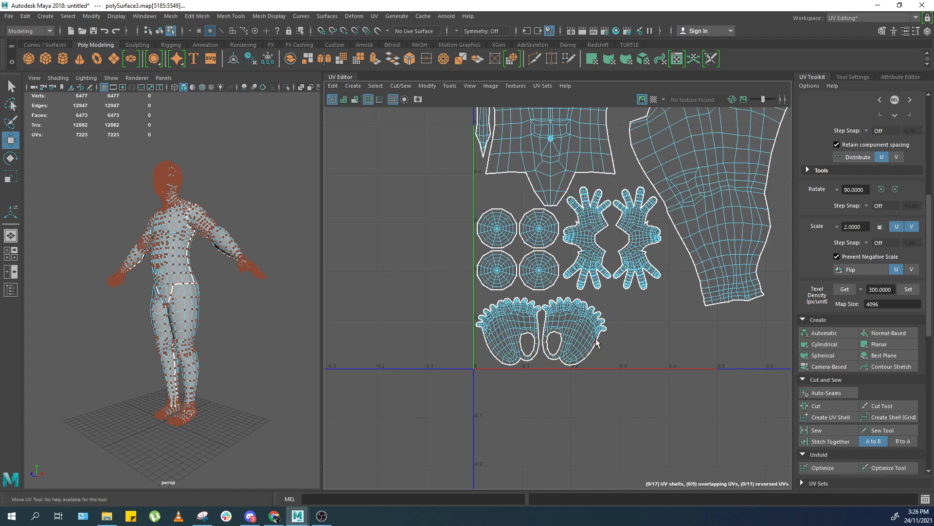
{"action": "scroll", "coordinate": [640, 257], "scroll_direction": "down", "scroll_amount": 1}
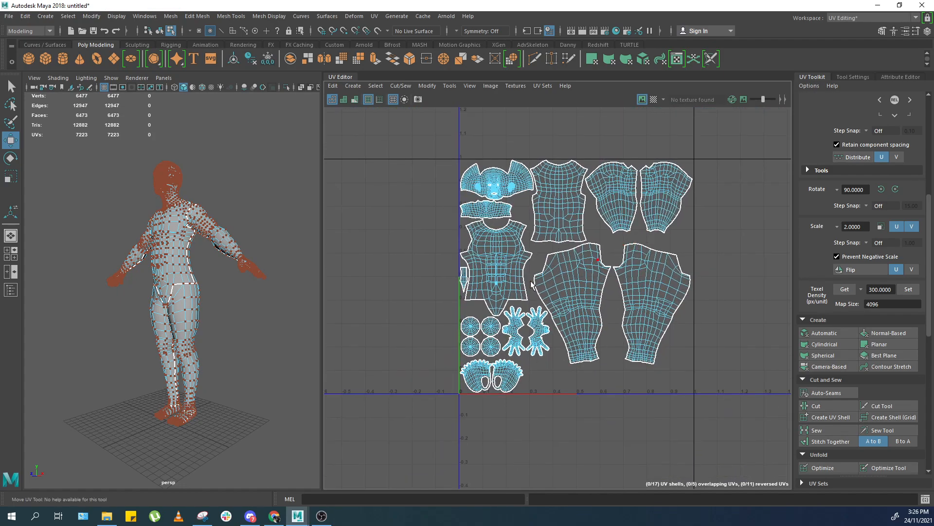
Select all of the body's UV shells and adjust the whole layout to fit within the 0–1 UV tile.
{"action": "key", "text": "F8"}
{"action": "left_click_drag", "start_coordinate": [224, 205], "coordinate": [255, 213], "text": "alt"}
{"action": "left_click", "coordinate": [264, 157]}
{"action": "left_click_drag", "start_coordinate": [271, 146], "coordinate": [77, 371]}
{"action": "left_click_drag", "start_coordinate": [242, 288], "coordinate": [258, 289], "text": "alt"}
{"action": "scroll", "coordinate": [260, 289], "scroll_direction": "up", "scroll_amount": 1}
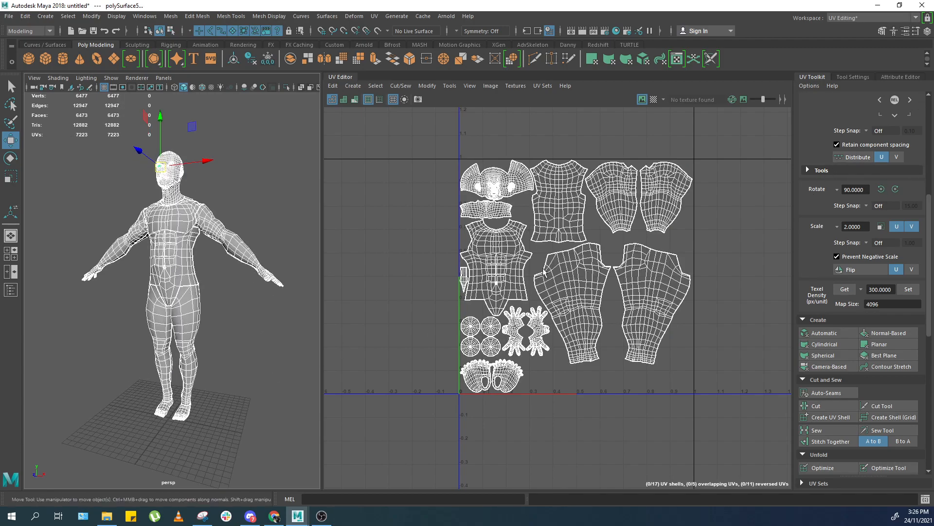
{"action": "scroll", "coordinate": [544, 272], "scroll_direction": "up", "scroll_amount": 3}
{"action": "middle_click_drag", "start_coordinate": [627, 363], "coordinate": [567, 268], "text": "alt"}
{"action": "scroll", "coordinate": [566, 268], "scroll_direction": "up", "scroll_amount": 4}
{"action": "scroll", "coordinate": [516, 316], "scroll_direction": "down", "scroll_amount": 2}
{"action": "middle_click_drag", "start_coordinate": [460, 359], "coordinate": [473, 310], "text": "alt"}
{"action": "middle_click_drag", "start_coordinate": [699, 265], "coordinate": [646, 338], "text": "alt"}
{"action": "scroll", "coordinate": [691, 324], "scroll_direction": "down", "scroll_amount": 3}
{"action": "scroll", "coordinate": [691, 295], "scroll_direction": "up", "scroll_amount": 2}
{"action": "scroll", "coordinate": [585, 206], "scroll_direction": "down", "scroll_amount": 4}
{"action": "middle_click_drag", "start_coordinate": [585, 206], "coordinate": [637, 214], "text": "alt"}
{"action": "right_click_drag", "start_coordinate": [637, 168], "coordinate": [671, 161]}
{"action": "mouse_move", "coordinate": [696, 137]}
{"action": "left_mouse_down"}
{"action": "mouse_move", "coordinate": [454, 402]}
{"action": "mouse_move", "coordinate": [663, 152]}
{"action": "mouse_move", "coordinate": [705, 151]}
{"action": "left_mouse_up"}
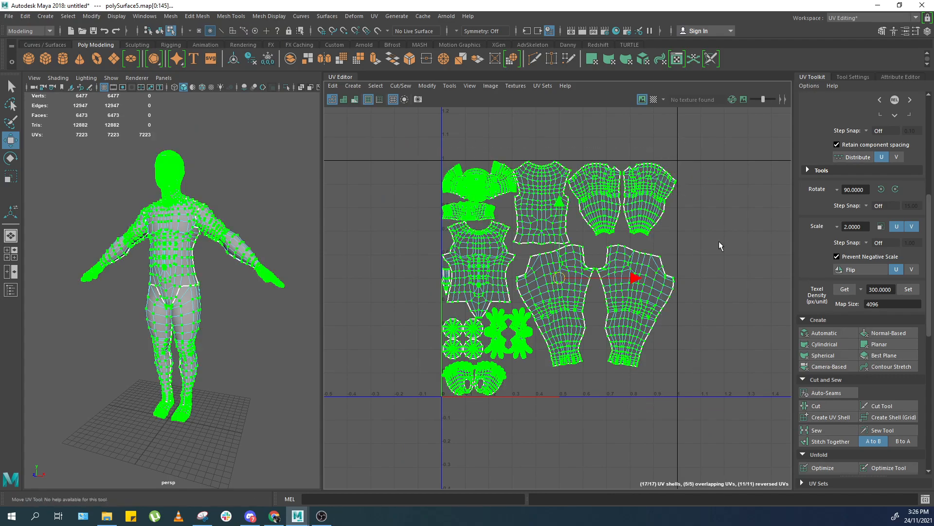
{"action": "scroll", "coordinate": [722, 239], "scroll_direction": "up", "scroll_amount": 1}
{"action": "left_click", "coordinate": [894, 289]}
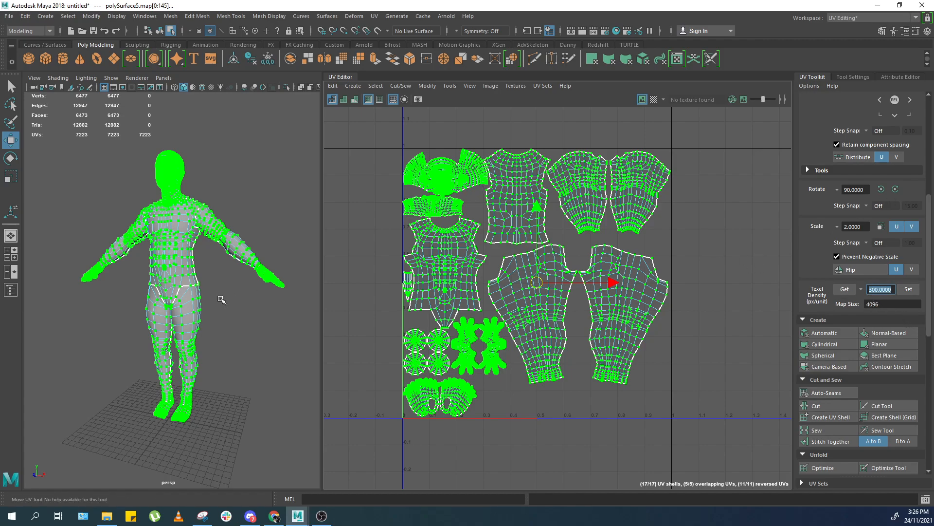
Examine the head and face UV shells up close, then clear the selection.
{"action": "scroll", "coordinate": [200, 316], "scroll_direction": "up", "scroll_amount": 2}
{"action": "middle_click_drag", "start_coordinate": [534, 197], "coordinate": [568, 179], "text": "alt"}
{"action": "scroll", "coordinate": [567, 179], "scroll_direction": "up", "scroll_amount": 3}
{"action": "scroll", "coordinate": [528, 191], "scroll_direction": "down", "scroll_amount": 3}
{"action": "middle_click_drag", "start_coordinate": [466, 189], "coordinate": [555, 229], "text": "alt"}
{"action": "scroll", "coordinate": [556, 230], "scroll_direction": "up", "scroll_amount": 10}
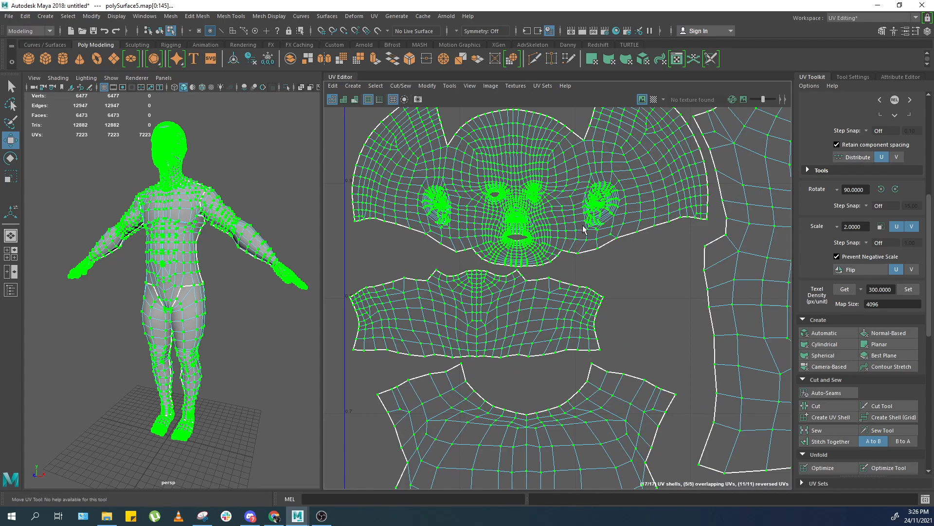
{"action": "scroll", "coordinate": [580, 218], "scroll_direction": "down", "scroll_amount": 10}
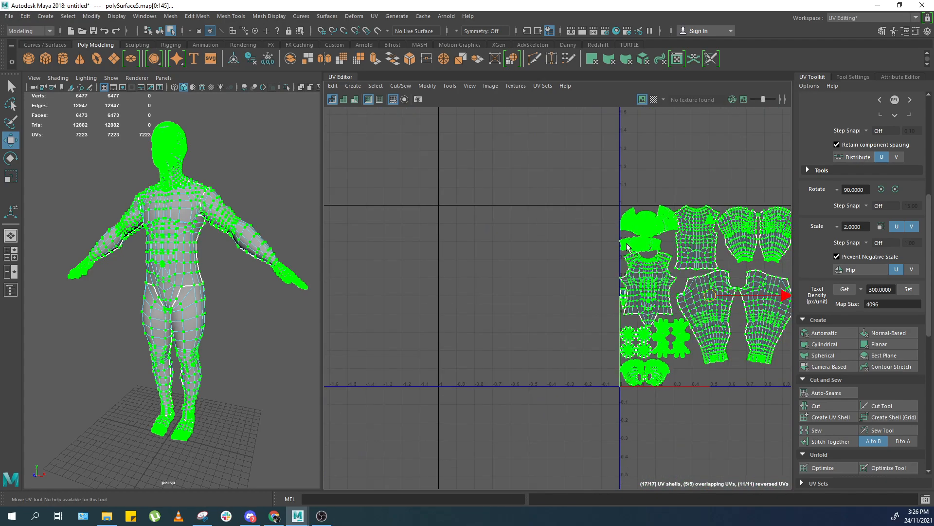
{"action": "key", "text": "f"}
{"action": "left_click", "coordinate": [350, 243]}
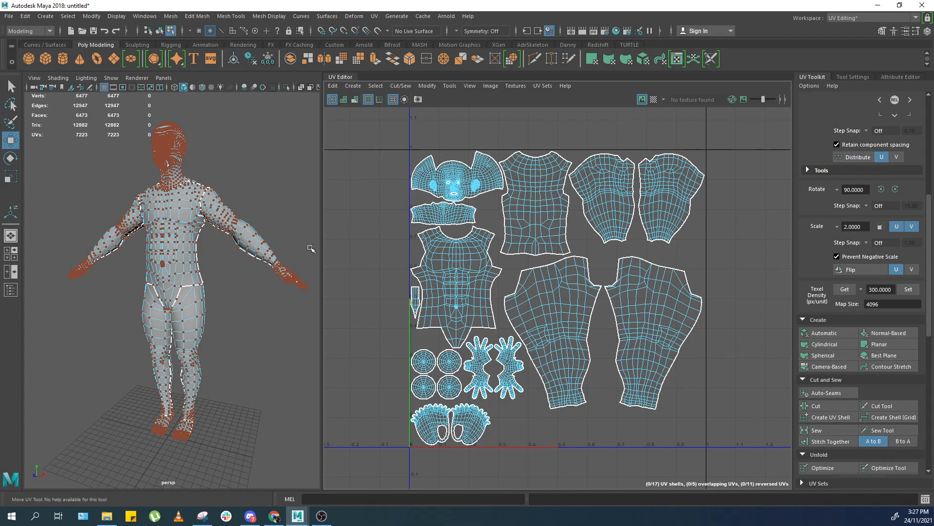
Nudge the four eye shells into alignment with the left edge of the UV tile.
{"action": "scroll", "coordinate": [264, 236], "scroll_direction": "down", "scroll_amount": 3}
{"action": "left_click_drag", "start_coordinate": [265, 236], "coordinate": [297, 268], "text": "alt"}
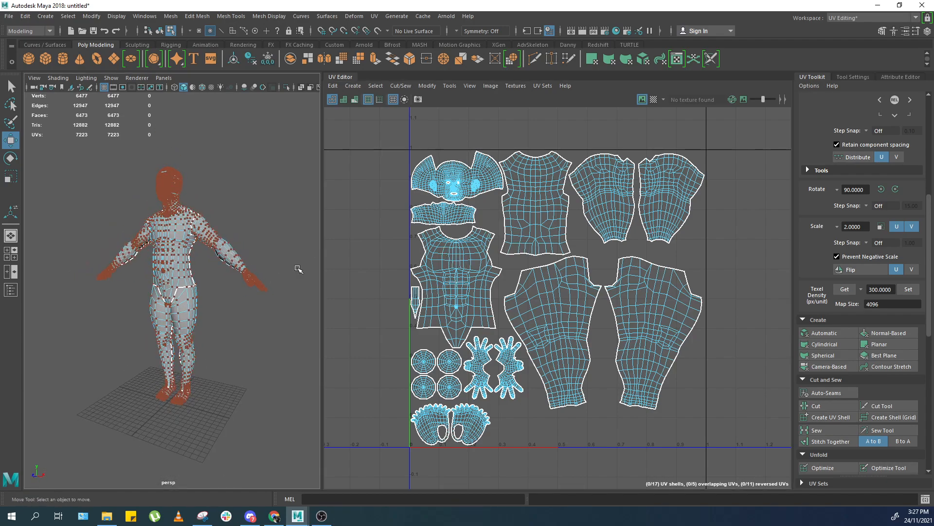
{"action": "scroll", "coordinate": [208, 266], "scroll_direction": "up", "scroll_amount": 4}
{"action": "left_click_drag", "start_coordinate": [214, 258], "coordinate": [224, 272], "text": "alt"}
{"action": "scroll", "coordinate": [244, 287], "scroll_direction": "down", "scroll_amount": 4}
{"action": "scroll", "coordinate": [263, 298], "scroll_direction": "up", "scroll_amount": 2}
{"action": "scroll", "coordinate": [263, 298], "scroll_direction": "up", "scroll_amount": 1}
{"action": "scroll", "coordinate": [465, 331], "scroll_direction": "up", "scroll_amount": 2}
{"action": "left_click_drag", "start_coordinate": [395, 287], "coordinate": [458, 343]}
{"action": "right_click_drag", "start_coordinate": [458, 342], "coordinate": [454, 323], "text": "ctrl"}
{"action": "key", "text": "f"}
{"action": "scroll", "coordinate": [560, 292], "scroll_direction": "down", "scroll_amount": 4}
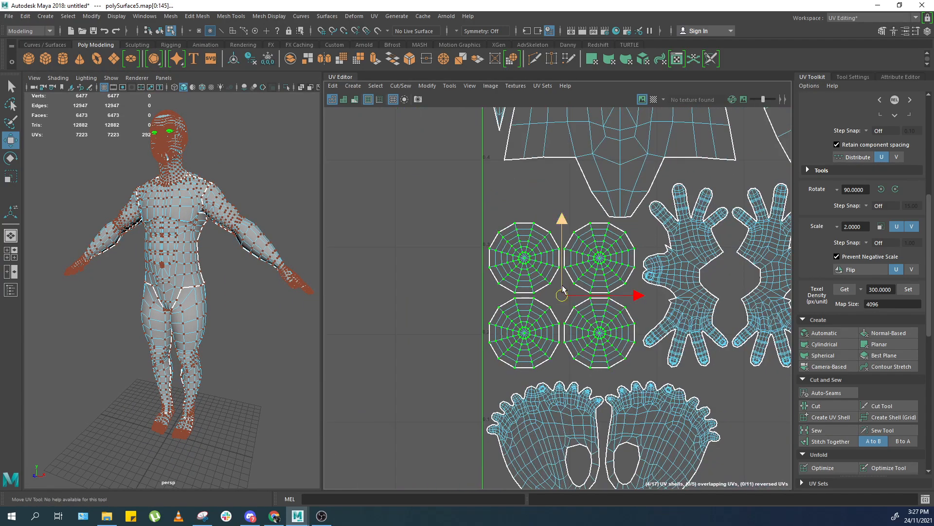
{"action": "scroll", "coordinate": [562, 288], "scroll_direction": "down", "scroll_amount": 3}
{"action": "scroll", "coordinate": [545, 299], "scroll_direction": "up", "scroll_amount": 1}
{"action": "middle_click_drag", "start_coordinate": [545, 295], "coordinate": [522, 345], "text": "alt"}
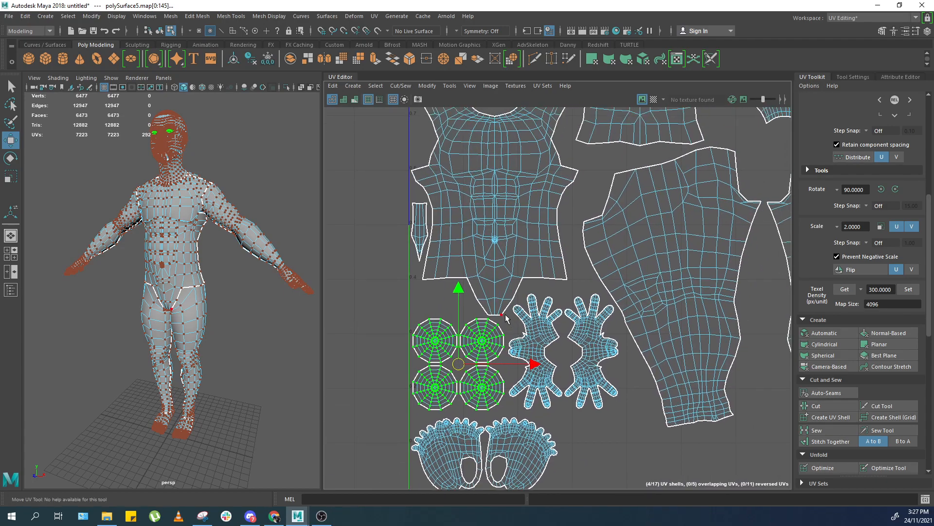
{"action": "middle_click_drag", "start_coordinate": [340, 305], "coordinate": [315, 341], "text": "alt"}
{"action": "middle_click_drag", "start_coordinate": [417, 320], "coordinate": [434, 291], "text": "alt"}
{"action": "key", "text": "f"}
{"action": "scroll", "coordinate": [454, 269], "scroll_direction": "down", "scroll_amount": 4}
{"action": "left_click", "coordinate": [404, 246]}
{"action": "key", "text": "f"}
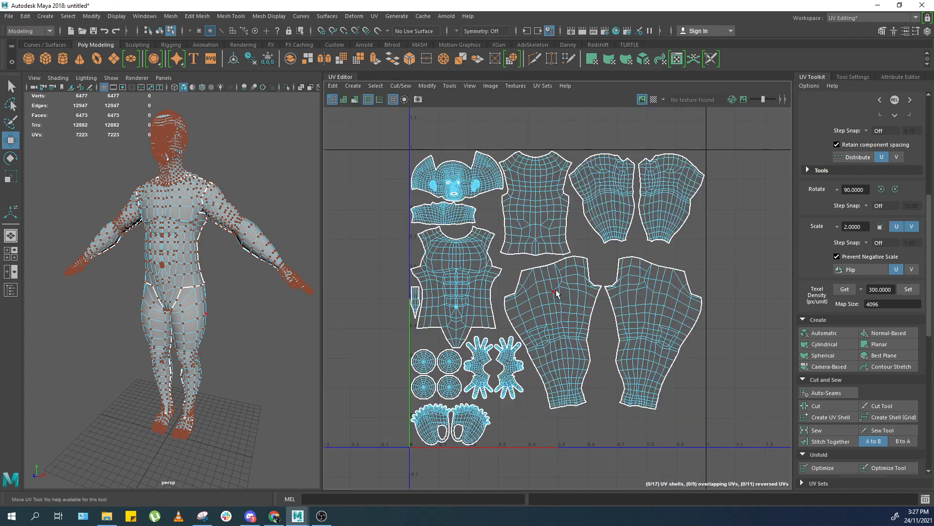
Enlarge the perspective viewport panel beside the UV Editor and reselect the body mesh.
{"action": "right_click_drag", "start_coordinate": [204, 304], "coordinate": [278, 183]}
{"action": "left_click", "coordinate": [279, 182]}
{"action": "left_click", "coordinate": [150, 306]}
{"action": "left_click_drag", "start_coordinate": [242, 111], "coordinate": [127, 291]}
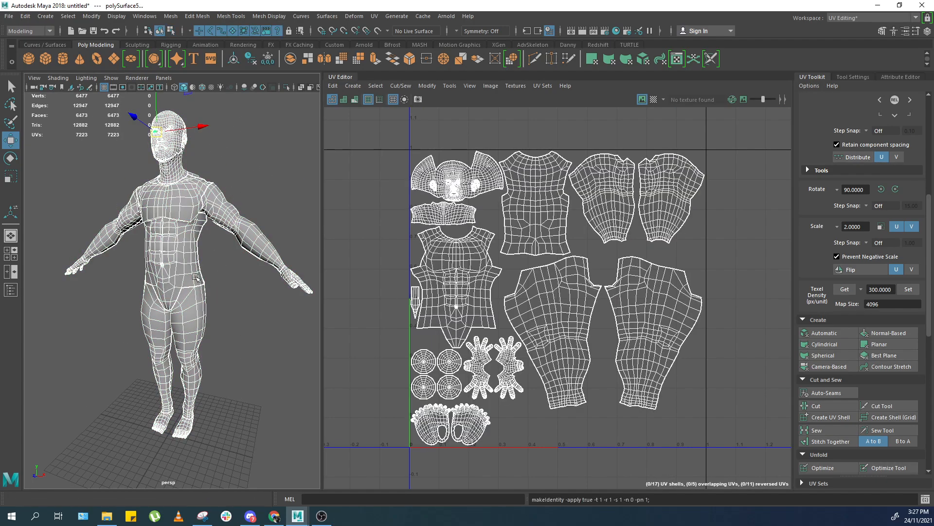
{"action": "left_click", "coordinate": [245, 287]}
{"action": "scroll", "coordinate": [250, 273], "scroll_direction": "down", "scroll_amount": 4}
{"action": "left_click_drag", "start_coordinate": [239, 238], "coordinate": [262, 223], "text": "alt"}
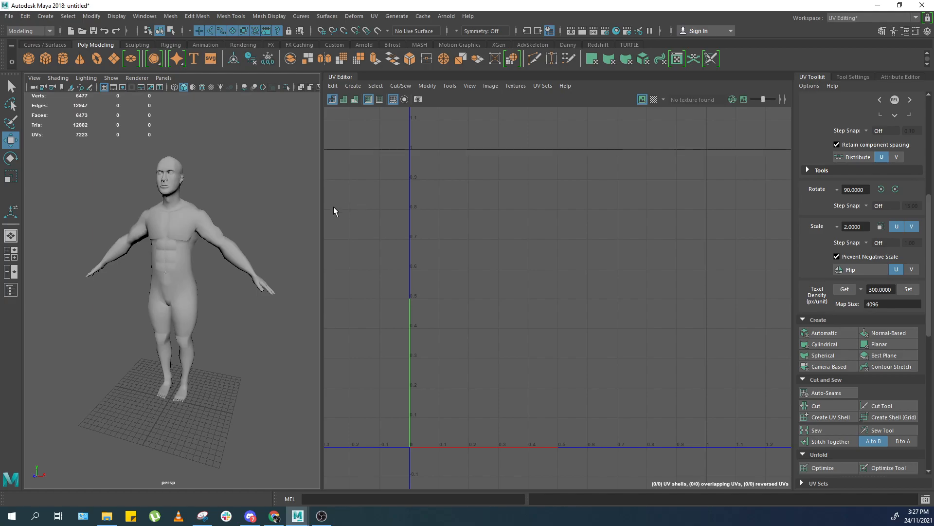
{"action": "left_click_drag", "start_coordinate": [323, 208], "coordinate": [430, 209]}
{"action": "left_click_drag", "start_coordinate": [314, 116], "coordinate": [122, 353]}
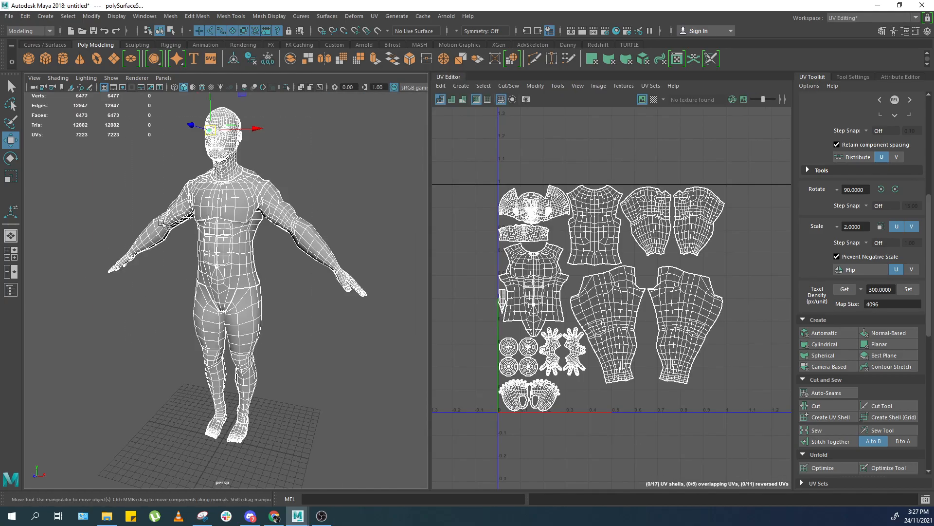
{"action": "key", "text": "f"}
Create a polygon cube, then move and scale it into place beside the character's head.
{"action": "left_click", "coordinate": [45, 59]}
{"action": "scroll", "coordinate": [251, 293], "scroll_direction": "down", "scroll_amount": 5}
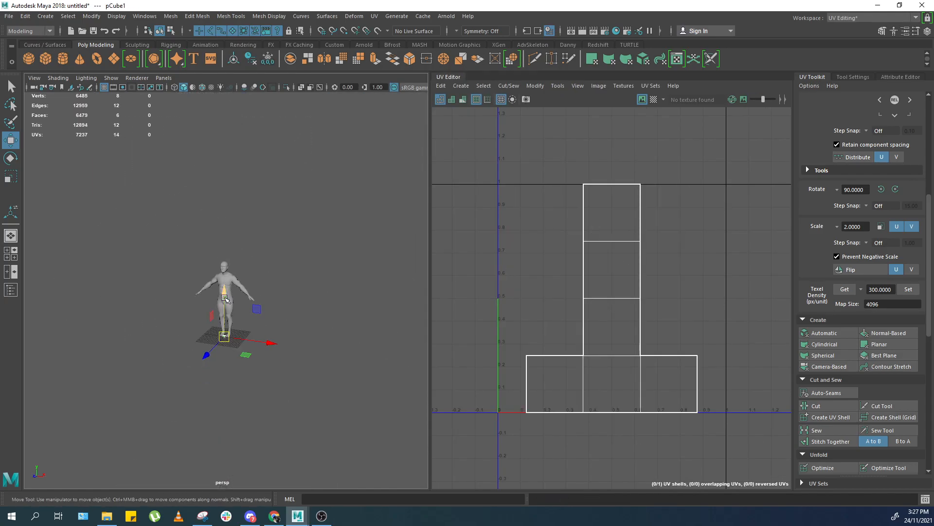
{"action": "scroll", "coordinate": [253, 295], "scroll_direction": "up", "scroll_amount": 5}
{"action": "left_click_drag", "start_coordinate": [258, 368], "coordinate": [276, 219]}
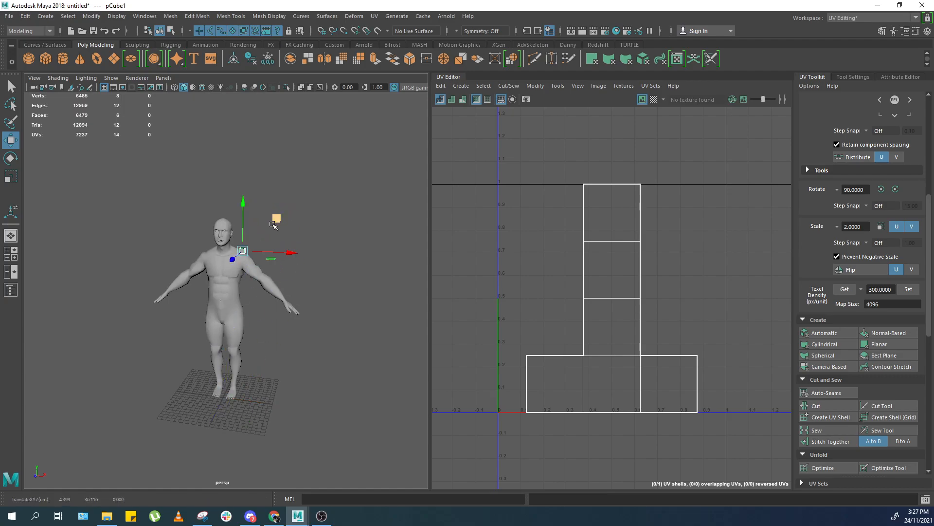
{"action": "scroll", "coordinate": [275, 237], "scroll_direction": "up", "scroll_amount": 5}
{"action": "key", "text": "r"}
{"action": "left_click_drag", "start_coordinate": [269, 185], "coordinate": [267, 269]}
{"action": "key", "text": "w"}
Duplicate the cube, scale it up and move it down over the character's waist.
{"action": "key", "text": "ctrl+d"}
{"action": "scroll", "coordinate": [312, 171], "scroll_direction": "down", "scroll_amount": 2}
{"action": "scroll", "coordinate": [267, 286], "scroll_direction": "up", "scroll_amount": 4}
{"action": "key", "text": "r"}
{"action": "left_click_drag", "start_coordinate": [266, 334], "coordinate": [284, 338]}
{"action": "left_click_drag", "start_coordinate": [222, 289], "coordinate": [223, 271]}
{"action": "key", "text": "w"}
{"action": "left_click_drag", "start_coordinate": [222, 283], "coordinate": [224, 309]}
Duplicate another cube and scale it into a tall thin pillar beside the character.
{"action": "scroll", "coordinate": [233, 322], "scroll_direction": "down", "scroll_amount": 5}
{"action": "left_click_drag", "start_coordinate": [256, 340], "coordinate": [122, 147], "text": "alt"}
{"action": "key", "text": "ctrl+d"}
{"action": "key", "text": "r"}
{"action": "left_click_drag", "start_coordinate": [175, 329], "coordinate": [173, 269]}
{"action": "key", "text": "w"}
Select all the objects and freeze their transformations.
{"action": "scroll", "coordinate": [173, 273], "scroll_direction": "down", "scroll_amount": 3}
{"action": "left_click_drag", "start_coordinate": [115, 446], "coordinate": [294, 218]}
{"action": "scroll", "coordinate": [316, 292], "scroll_direction": "up", "scroll_amount": 4}
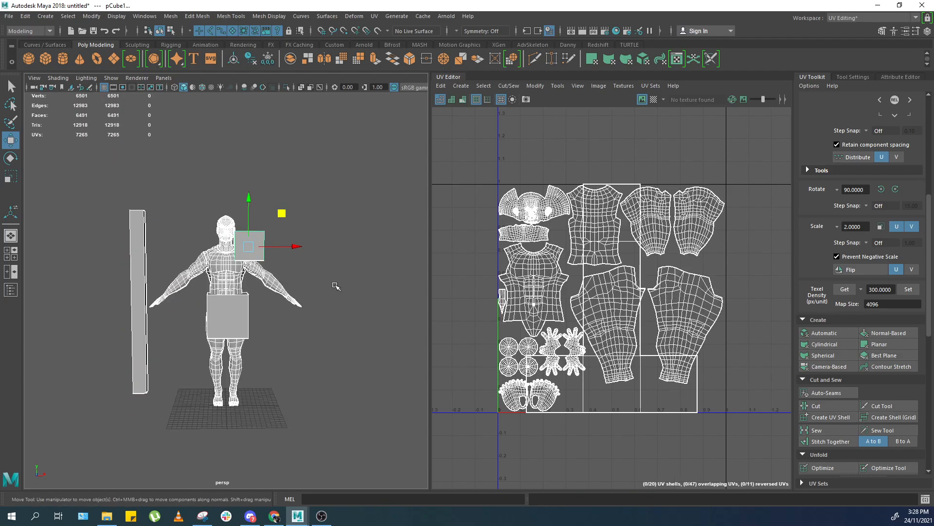
{"action": "key", "text": "g"}
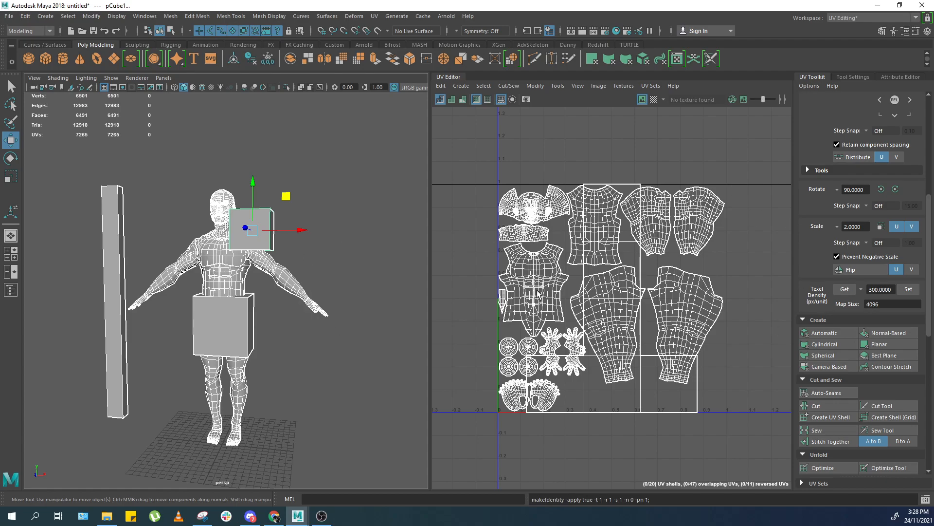
Select the head-level cube and the body in turn to inspect their UV layouts.
{"action": "middle_click_drag", "start_coordinate": [670, 258], "coordinate": [644, 263], "text": "alt"}
{"action": "scroll", "coordinate": [195, 315], "scroll_direction": "up", "scroll_amount": 3}
{"action": "middle_click_drag", "start_coordinate": [205, 303], "coordinate": [227, 301], "text": "alt"}
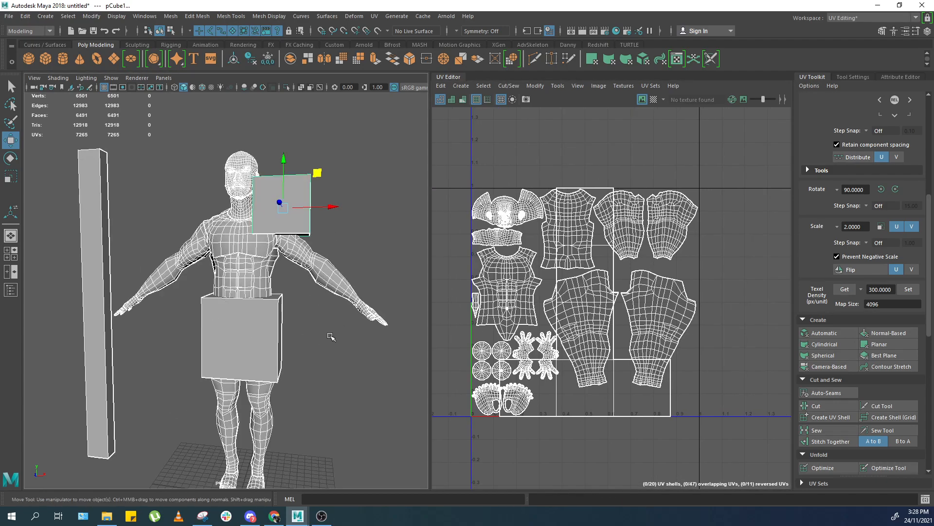
{"action": "left_click", "coordinate": [330, 336]}
{"action": "left_click", "coordinate": [253, 333]}
{"action": "scroll", "coordinate": [146, 332], "scroll_direction": "down", "scroll_amount": 7}
{"action": "scroll", "coordinate": [340, 250], "scroll_direction": "up", "scroll_amount": 5}
{"action": "left_click", "coordinate": [276, 228]}
{"action": "middle_click_drag", "start_coordinate": [337, 236], "coordinate": [332, 243], "text": "alt"}
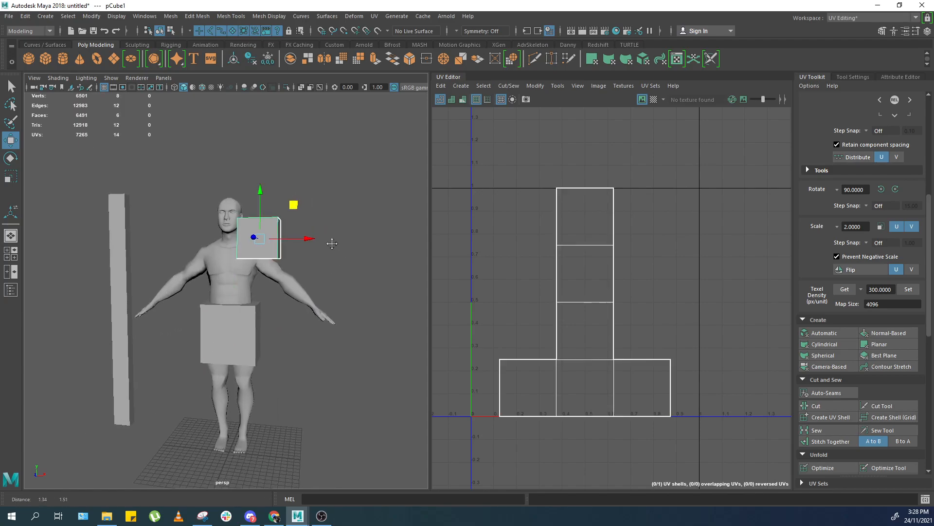
{"action": "scroll", "coordinate": [338, 237], "scroll_direction": "up", "scroll_amount": 8}
{"action": "scroll", "coordinate": [334, 253], "scroll_direction": "down", "scroll_amount": 9}
{"action": "scroll", "coordinate": [358, 220], "scroll_direction": "up", "scroll_amount": 2}
{"action": "scroll", "coordinate": [358, 220], "scroll_direction": "down", "scroll_amount": 3}
{"action": "left_click_drag", "start_coordinate": [359, 145], "coordinate": [133, 379]}
{"action": "scroll", "coordinate": [316, 272], "scroll_direction": "up", "scroll_amount": 6}
{"action": "left_click", "coordinate": [292, 239]}
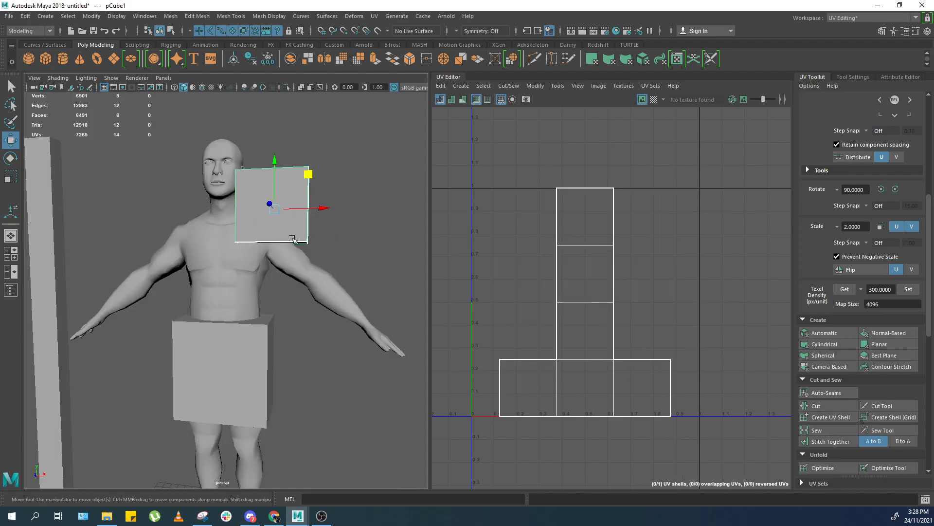
{"action": "scroll", "coordinate": [316, 236], "scroll_direction": "down", "scroll_amount": 2}
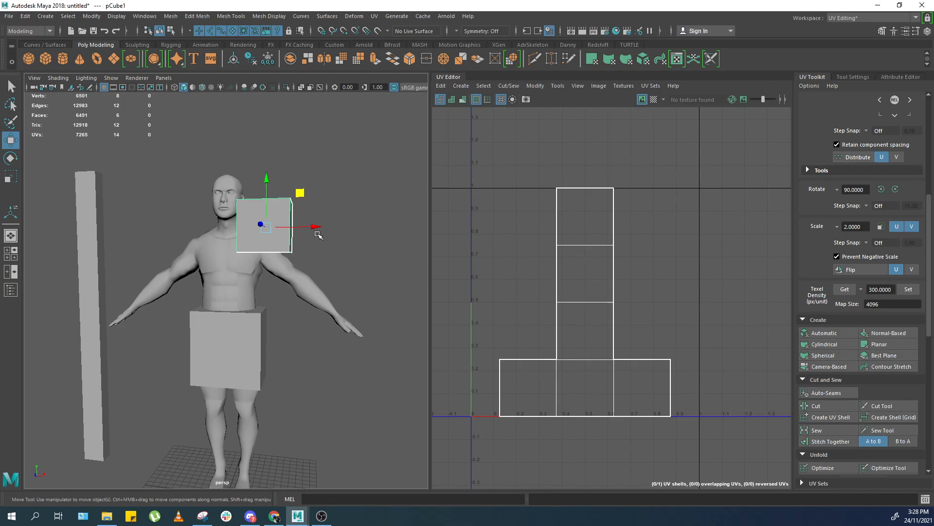
{"action": "left_click", "coordinate": [243, 292]}
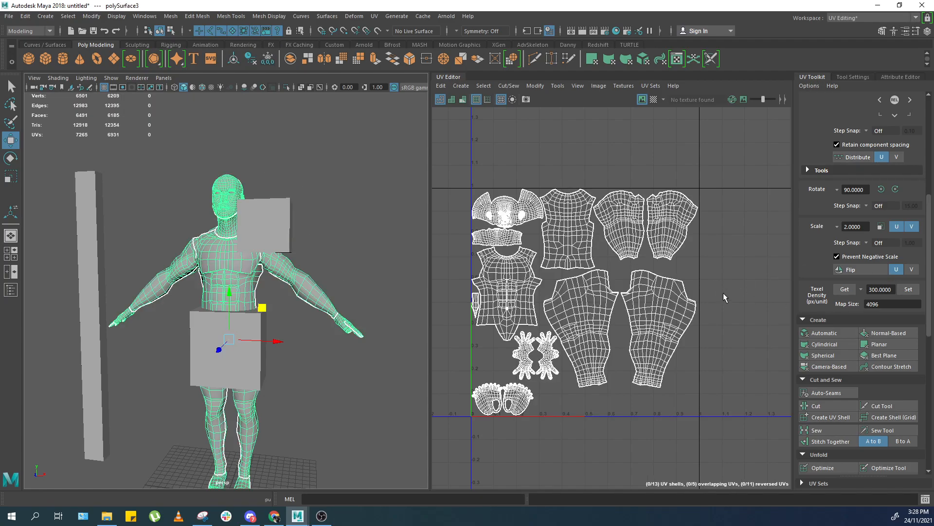
Query the texel density of the body and of the head-level cube's UVs.
{"action": "left_click", "coordinate": [845, 289]}
{"action": "left_click", "coordinate": [881, 290]}
{"action": "left_click", "coordinate": [271, 214]}
{"action": "right_click_drag", "start_coordinate": [629, 228], "coordinate": [609, 280]}
{"action": "left_click", "coordinate": [609, 279]}
{"action": "left_click", "coordinate": [845, 290]}
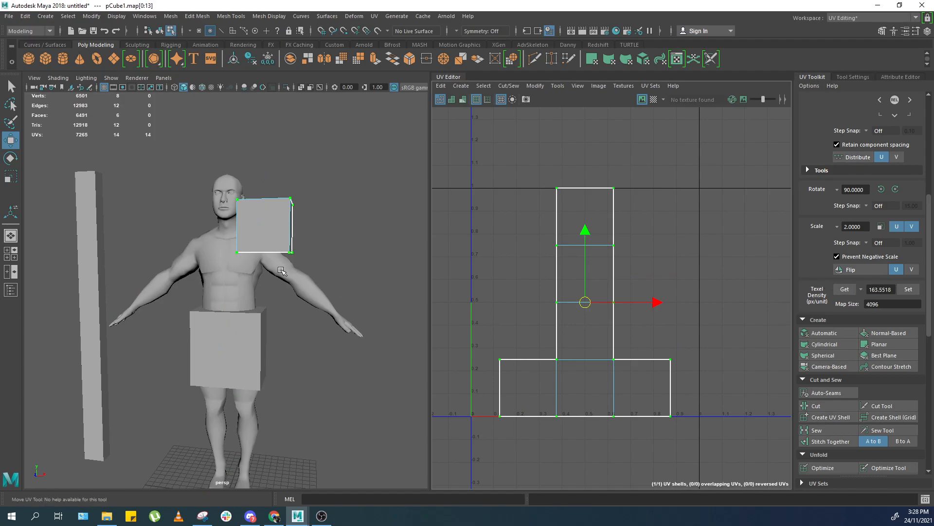
{"action": "left_click_drag", "start_coordinate": [272, 247], "coordinate": [255, 235], "text": "alt"}
{"action": "key", "text": "f"}
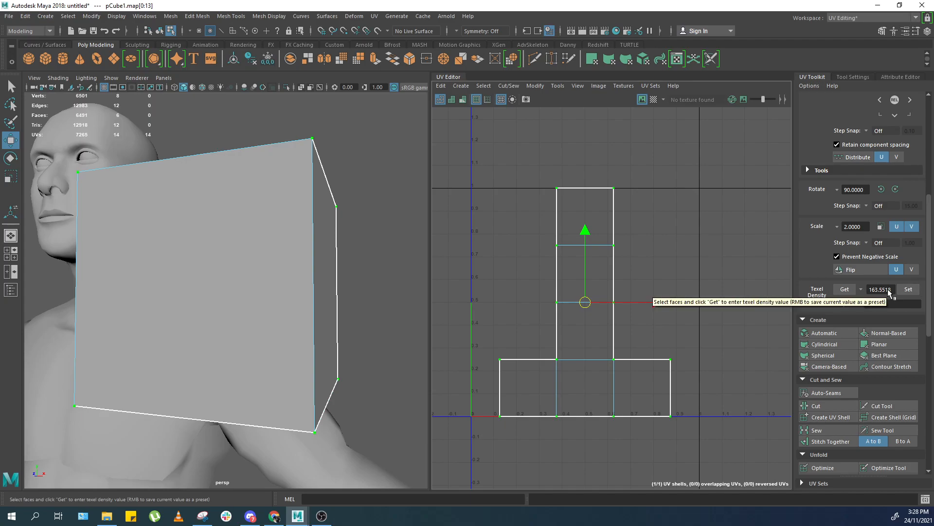
Turn on the checker map and compare the checker size on the body and the head-level cube.
{"action": "right_click_drag", "start_coordinate": [195, 308], "coordinate": [219, 285]}
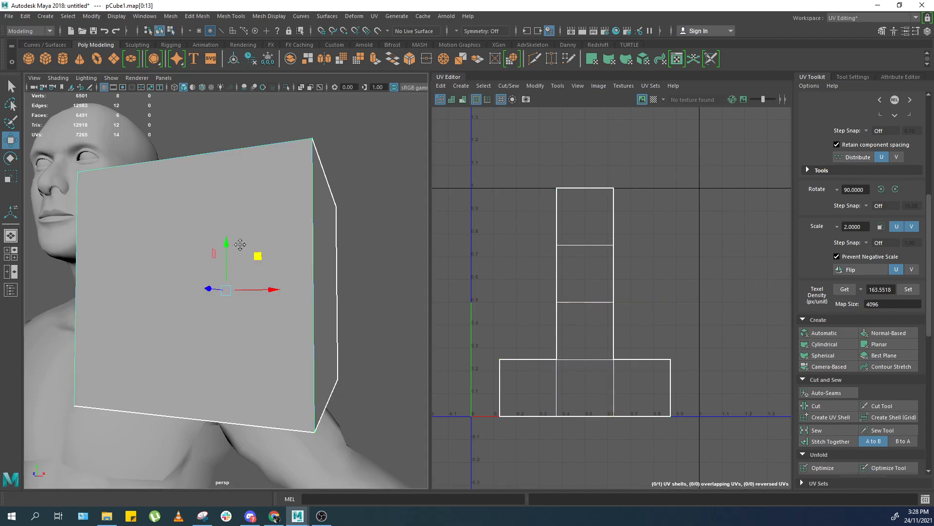
{"action": "scroll", "coordinate": [244, 245], "scroll_direction": "down", "scroll_amount": 3}
{"action": "left_click", "coordinate": [656, 100]}
{"action": "scroll", "coordinate": [197, 390], "scroll_direction": "up", "scroll_amount": 3}
{"action": "middle_click_drag", "start_coordinate": [195, 395], "coordinate": [240, 326], "text": "alt"}
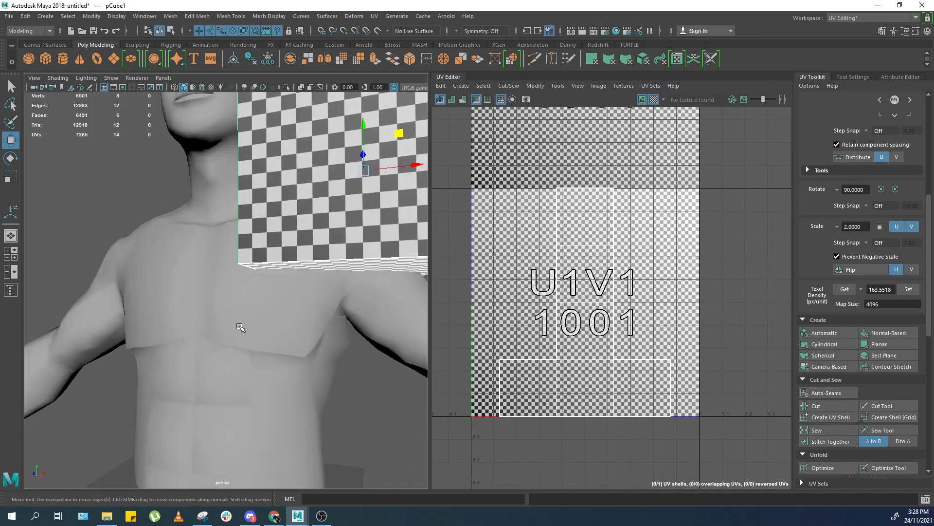
{"action": "left_click", "coordinate": [241, 325]}
{"action": "left_click", "coordinate": [423, 249]}
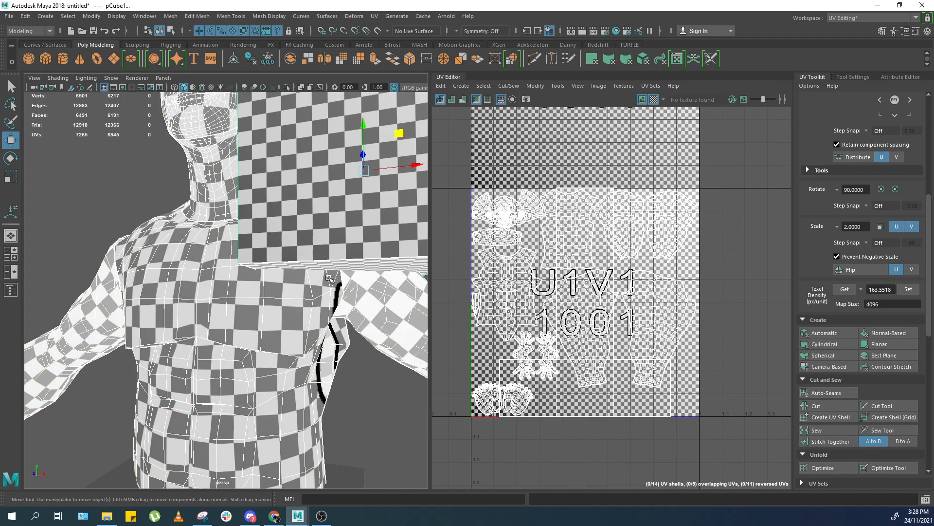
{"action": "left_click_drag", "start_coordinate": [337, 278], "coordinate": [372, 292], "text": "alt"}
{"action": "right_click_drag", "start_coordinate": [273, 297], "coordinate": [306, 301], "text": "alt"}
{"action": "left_click_drag", "start_coordinate": [287, 301], "coordinate": [244, 302], "text": "alt"}
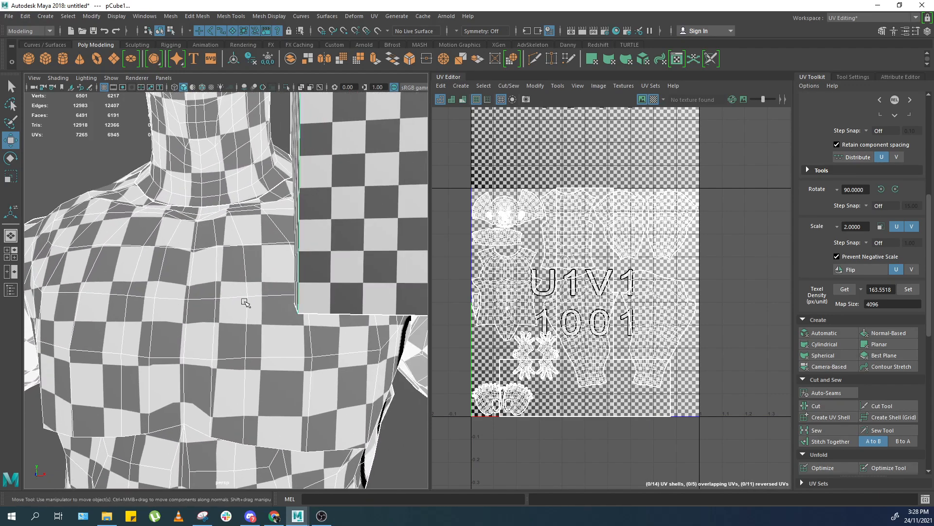
{"action": "middle_click_drag", "start_coordinate": [255, 307], "coordinate": [234, 306], "text": "alt"}
{"action": "scroll", "coordinate": [322, 255], "scroll_direction": "down", "scroll_amount": 5}
{"action": "left_click", "coordinate": [321, 251]}
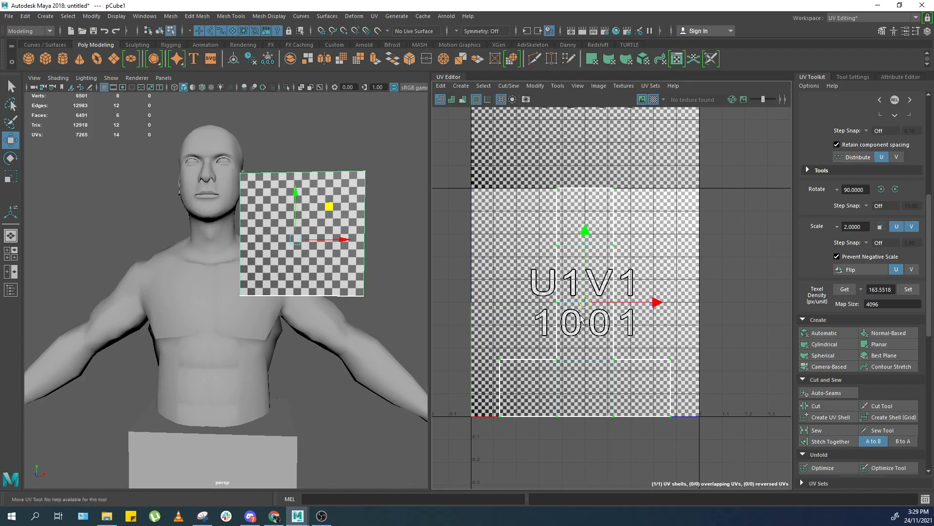
Switch to UV selection and inspect the checker on the head-level cube and body closely in the viewport.
{"action": "key", "text": "F12"}
{"action": "scroll", "coordinate": [584, 317], "scroll_direction": "down", "scroll_amount": 3}
{"action": "right_click_drag", "start_coordinate": [584, 318], "coordinate": [589, 333], "text": "ctrl"}
{"action": "scroll", "coordinate": [572, 328], "scroll_direction": "up", "scroll_amount": 2}
{"action": "key", "text": "r"}
{"action": "left_click_drag", "start_coordinate": [585, 302], "coordinate": [667, 301]}
{"action": "right_click_drag", "start_coordinate": [287, 275], "coordinate": [310, 253]}
{"action": "left_click", "coordinate": [288, 309]}
{"action": "scroll", "coordinate": [296, 284], "scroll_direction": "up", "scroll_amount": 4}
{"action": "left_click", "coordinate": [313, 253], "text": "shift"}
{"action": "scroll", "coordinate": [283, 320], "scroll_direction": "up", "scroll_amount": 5}
{"action": "scroll", "coordinate": [283, 319], "scroll_direction": "up", "scroll_amount": 2}
{"action": "left_click_drag", "start_coordinate": [282, 320], "coordinate": [330, 373], "text": "alt"}
{"action": "left_click_drag", "start_coordinate": [265, 292], "coordinate": [284, 293], "text": "alt"}
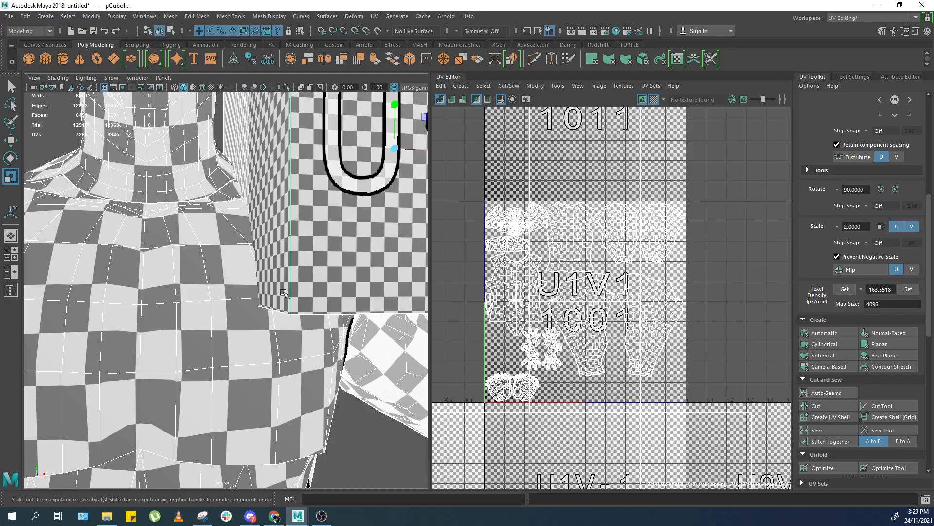
Select all of the body's UV shells and set their texel density to 120 px/unit.
{"action": "right_click_drag", "start_coordinate": [583, 194], "coordinate": [681, 161]}
{"action": "left_click_drag", "start_coordinate": [684, 155], "coordinate": [623, 195]}
{"action": "right_click_drag", "start_coordinate": [679, 199], "coordinate": [720, 235], "text": "ctrl"}
{"action": "scroll", "coordinate": [594, 263], "scroll_direction": "down", "scroll_amount": 3}
{"action": "left_click_drag", "start_coordinate": [589, 283], "coordinate": [509, 334]}
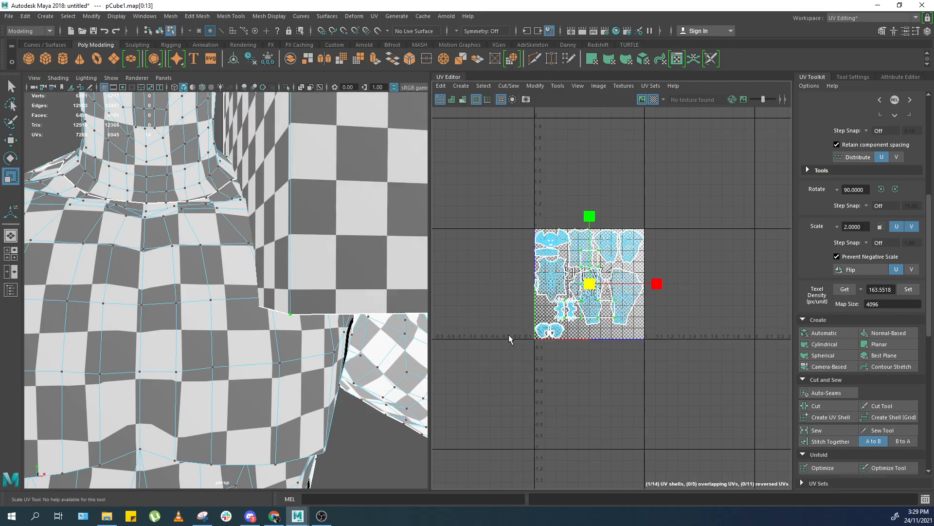
{"action": "scroll", "coordinate": [567, 320], "scroll_direction": "up", "scroll_amount": 3}
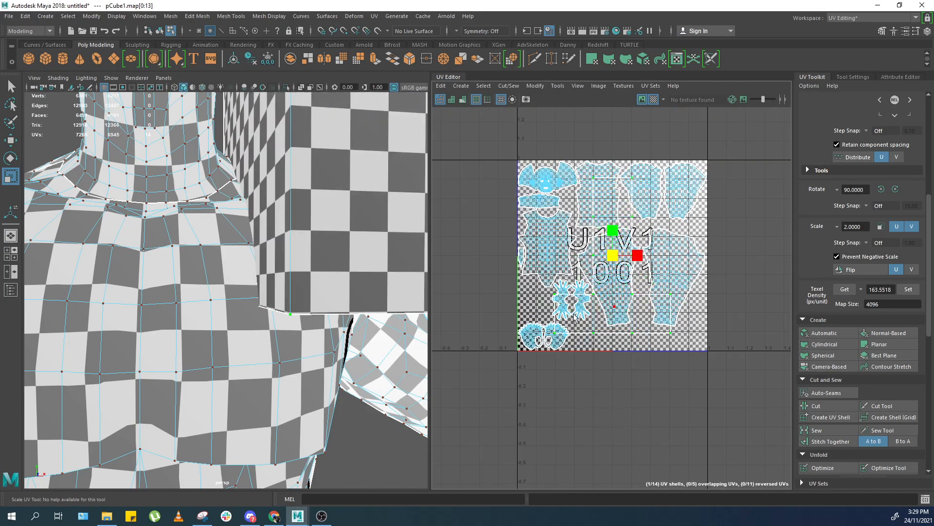
{"action": "scroll", "coordinate": [894, 298], "scroll_direction": "up", "scroll_amount": 2}
{"action": "double_click", "coordinate": [885, 319]}
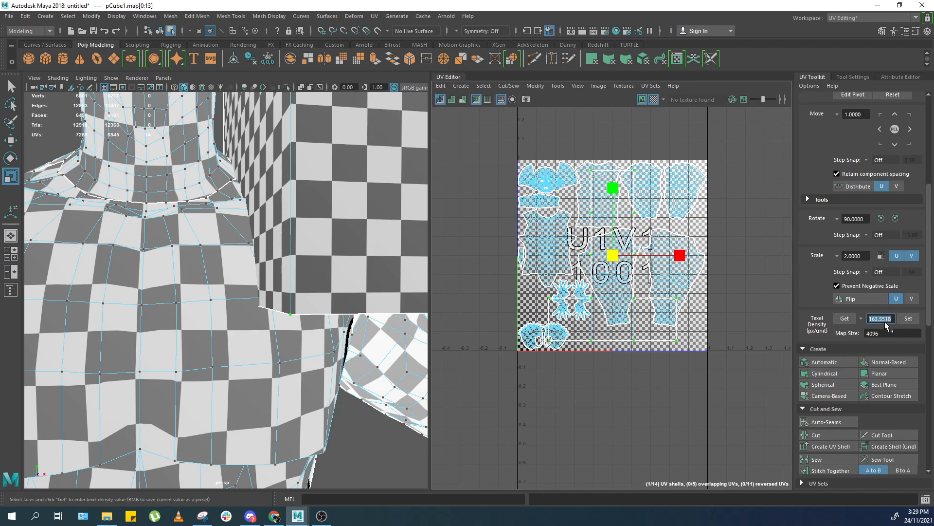
{"action": "middle_click_drag", "start_coordinate": [749, 296], "coordinate": [713, 282], "text": "alt"}
{"action": "scroll", "coordinate": [713, 281], "scroll_direction": "up", "scroll_amount": 2}
{"action": "double_click", "coordinate": [891, 317]}
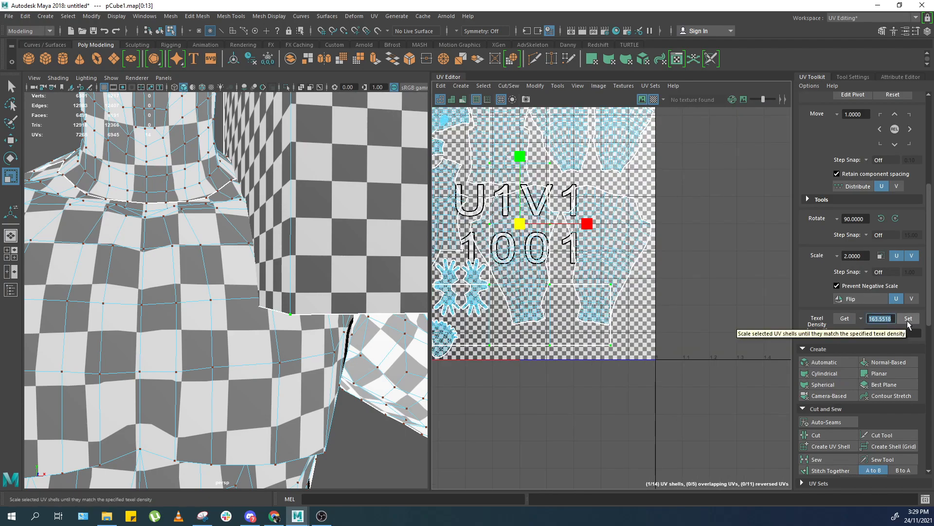
{"action": "type", "text": "100"}
{"action": "key", "text": "BackSpace"}
{"action": "left_click", "coordinate": [908, 319]}
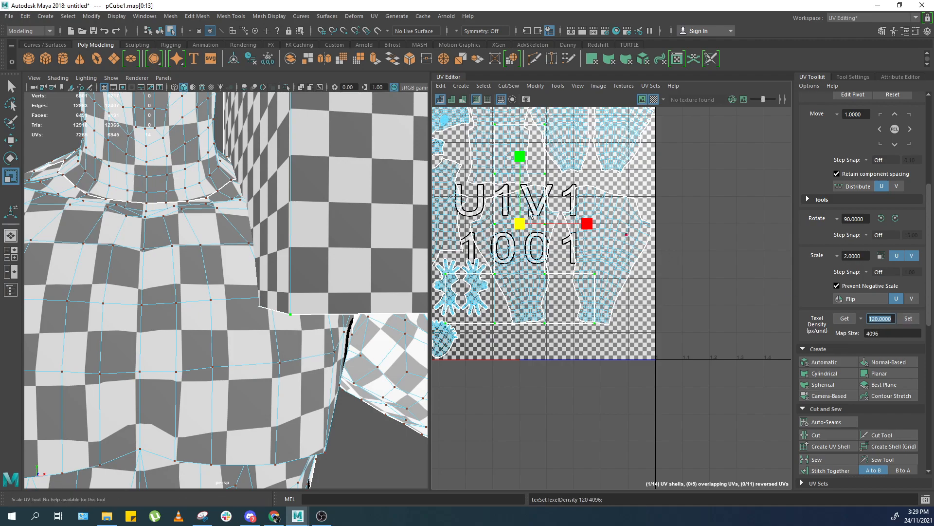
Compare the rescaled body checker with the head-level cube in the viewport.
{"action": "scroll", "coordinate": [308, 268], "scroll_direction": "down", "scroll_amount": 5}
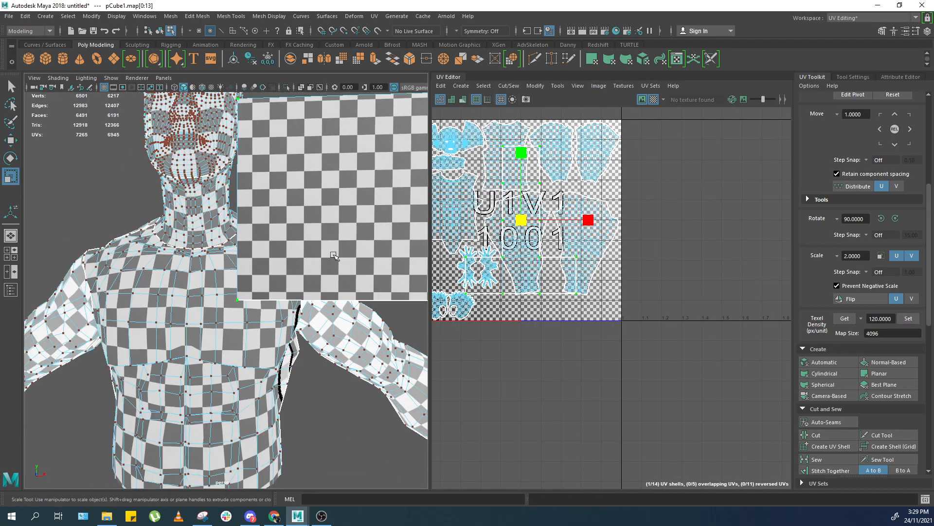
{"action": "key", "text": "w"}
{"action": "left_click_drag", "start_coordinate": [534, 222], "coordinate": [722, 220]}
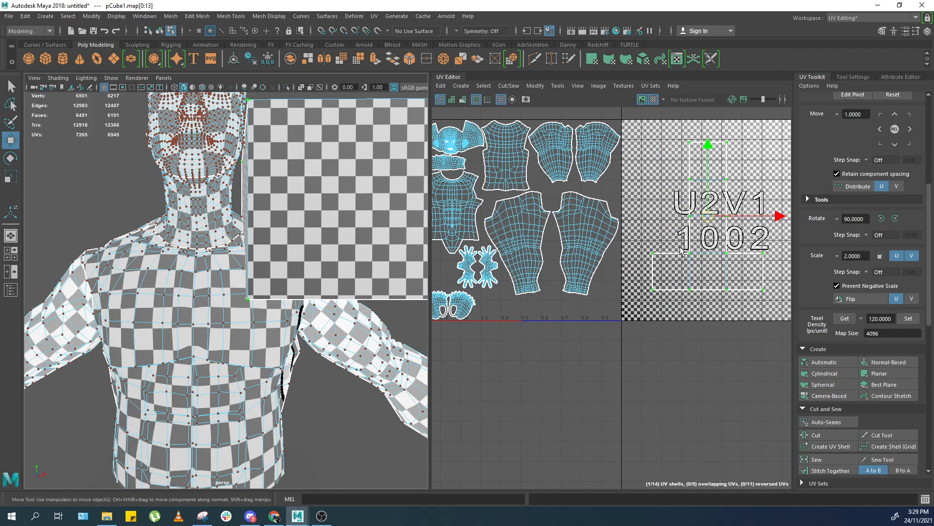
{"action": "scroll", "coordinate": [652, 224], "scroll_direction": "down", "scroll_amount": 3}
{"action": "scroll", "coordinate": [340, 257], "scroll_direction": "up", "scroll_amount": 3}
{"action": "scroll", "coordinate": [340, 257], "scroll_direction": "down", "scroll_amount": 6}
Select both reference cubes' UV shells and set their texel density to 120 px/unit.
{"action": "key", "text": "F8"}
{"action": "left_click", "coordinate": [336, 257]}
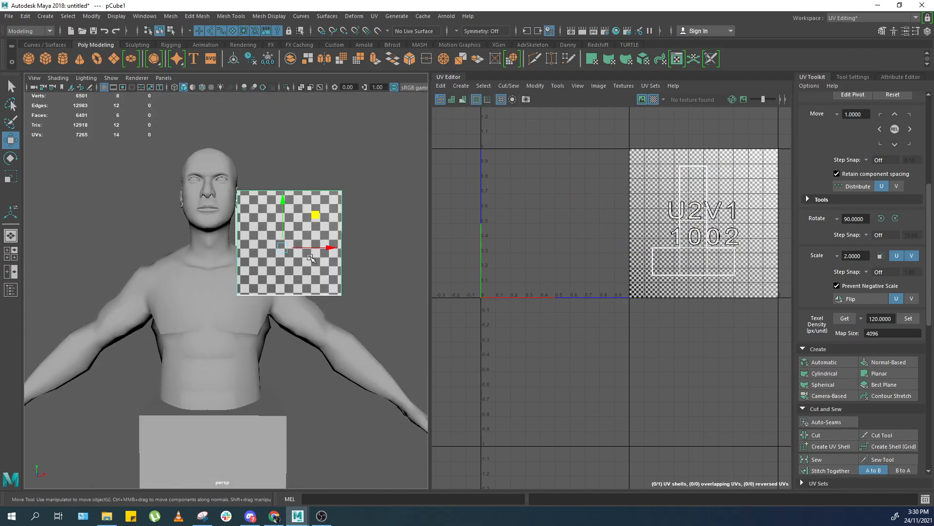
{"action": "left_click", "coordinate": [268, 423], "text": "shift"}
{"action": "left_click_drag", "start_coordinate": [269, 423], "coordinate": [291, 280], "text": "alt"}
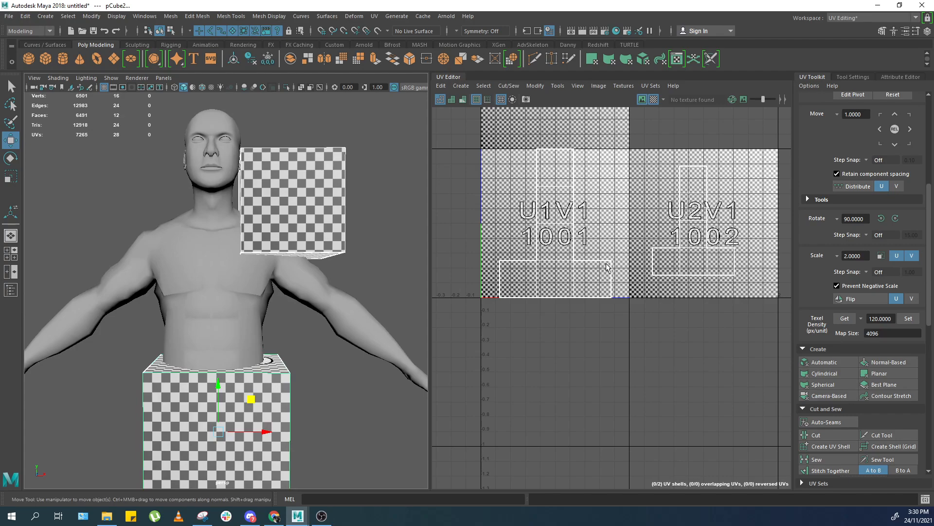
{"action": "right_click_drag", "start_coordinate": [608, 266], "coordinate": [634, 280]}
{"action": "left_click", "coordinate": [690, 236]}
{"action": "left_click_drag", "start_coordinate": [586, 302], "coordinate": [722, 205]}
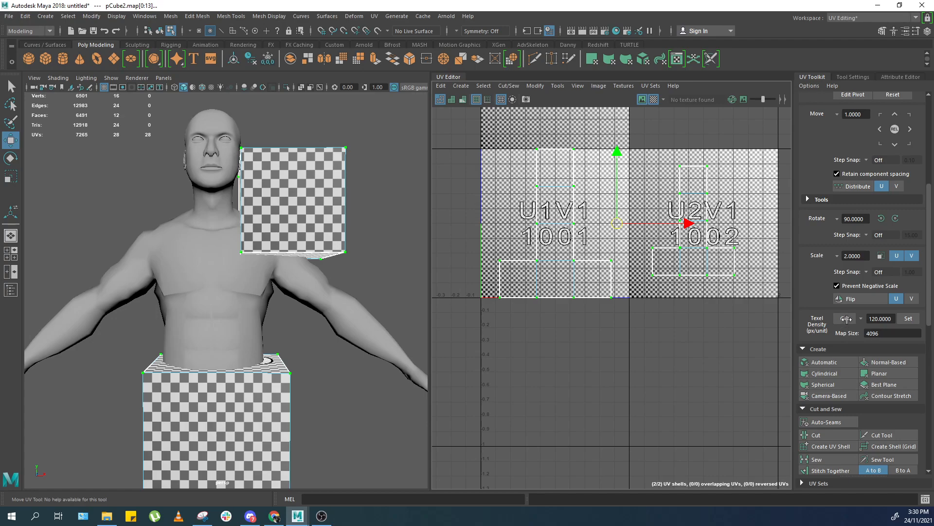
{"action": "left_click", "coordinate": [847, 319]}
{"action": "left_click", "coordinate": [885, 319]}
{"action": "type", "text": "120"}
{"action": "key", "text": "Return"}
{"action": "left_click", "coordinate": [908, 319]}
{"action": "scroll", "coordinate": [545, 309], "scroll_direction": "up", "scroll_amount": 1}
{"action": "left_click", "coordinate": [909, 319]}
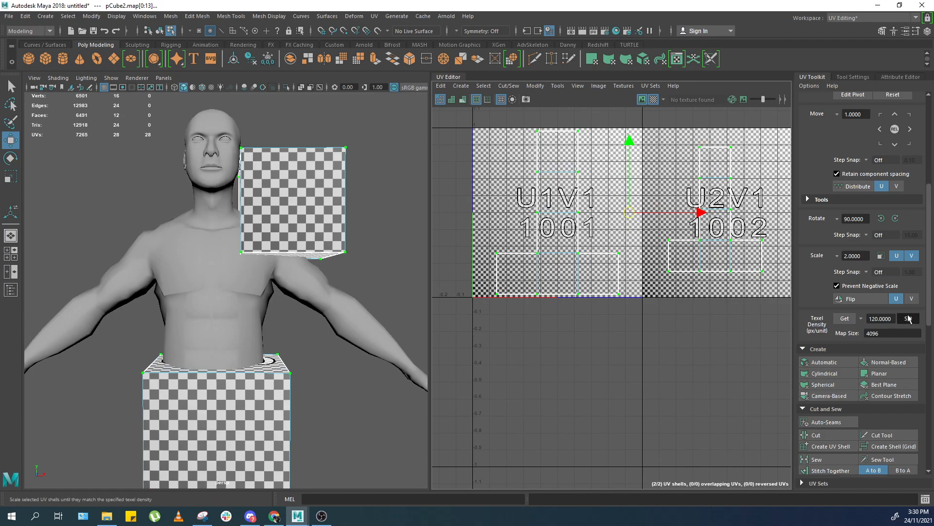
Move the lower cube's UV shell into the 1002 tile and rotate it 90 degrees.
{"action": "middle_click_drag", "start_coordinate": [628, 272], "coordinate": [589, 304], "text": "alt"}
{"action": "scroll", "coordinate": [316, 282], "scroll_direction": "down", "scroll_amount": 3}
{"action": "left_click", "coordinate": [909, 319]}
{"action": "scroll", "coordinate": [575, 297], "scroll_direction": "up", "scroll_amount": 1}
{"action": "left_click", "coordinate": [531, 302]}
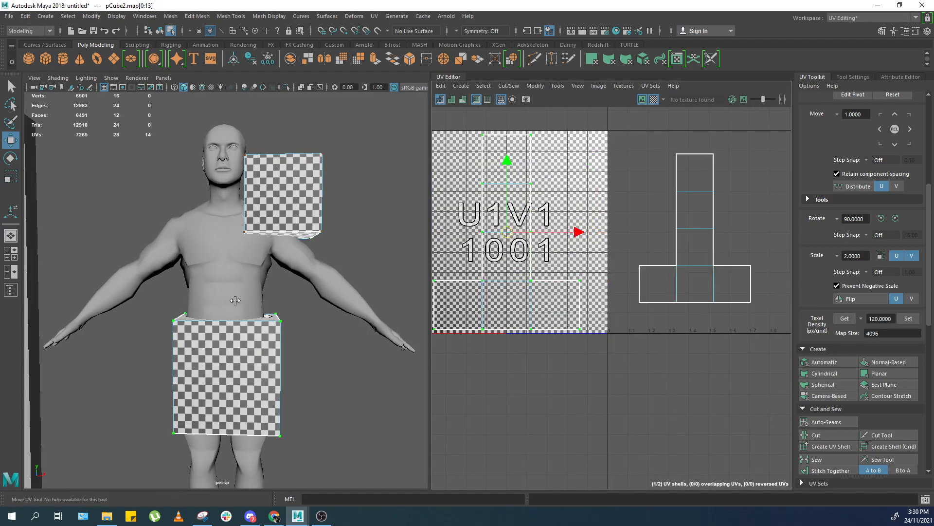
{"action": "middle_click_drag", "start_coordinate": [554, 276], "coordinate": [645, 276]}
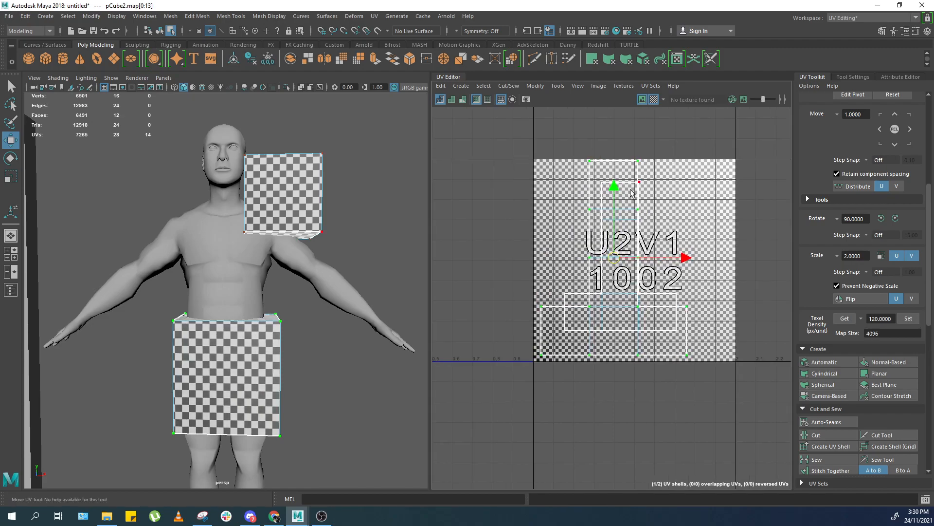
{"action": "left_click", "coordinate": [603, 181]}
{"action": "middle_click_drag", "start_coordinate": [610, 235], "coordinate": [657, 249]}
{"action": "left_click", "coordinate": [896, 217]}
{"action": "left_click", "coordinate": [896, 217]}
{"action": "left_click_drag", "start_coordinate": [585, 243], "coordinate": [667, 291]}
{"action": "left_click_drag", "start_coordinate": [533, 298], "coordinate": [671, 206]}
{"action": "right_click_drag", "start_coordinate": [667, 209], "coordinate": [628, 214], "text": "ctrl"}
Orbit around the model to inspect the checker on the cubes and body.
{"action": "right_click_drag", "start_coordinate": [259, 229], "coordinate": [340, 238], "text": "alt"}
{"action": "left_click_drag", "start_coordinate": [341, 238], "coordinate": [309, 231], "text": "alt"}
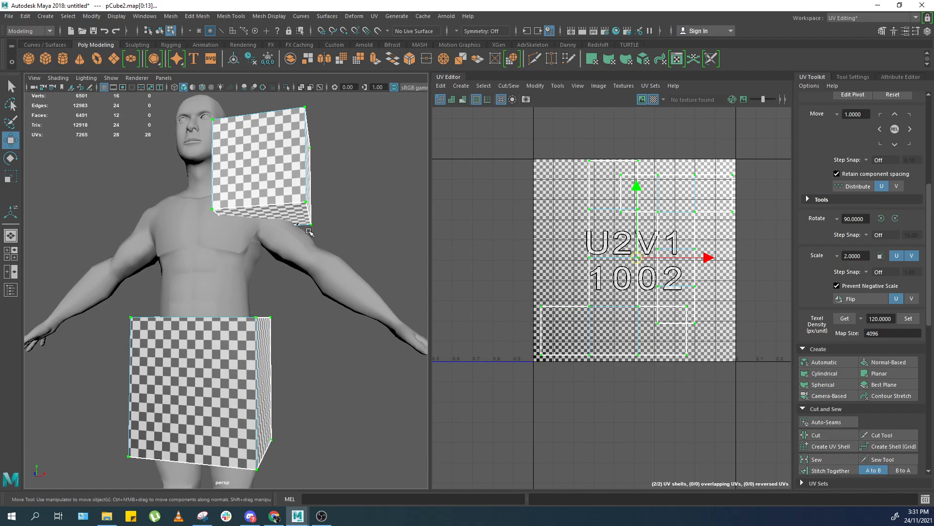
{"action": "right_click_drag", "start_coordinate": [310, 233], "coordinate": [277, 233], "text": "alt"}
{"action": "left_click_drag", "start_coordinate": [278, 234], "coordinate": [263, 267], "text": "alt"}
{"action": "right_click_drag", "start_coordinate": [262, 268], "coordinate": [282, 324], "text": "alt"}
{"action": "left_click_drag", "start_coordinate": [282, 324], "coordinate": [278, 308], "text": "alt"}
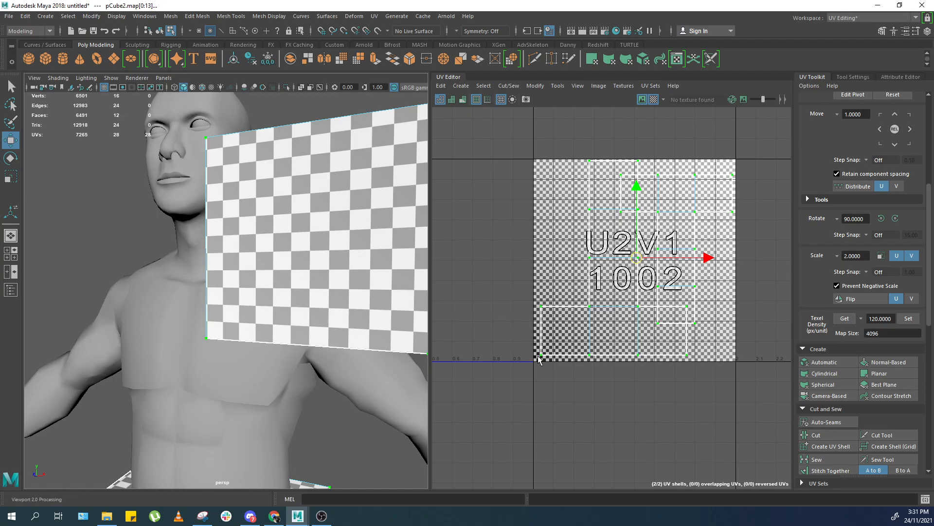
{"action": "scroll", "coordinate": [440, 309], "scroll_direction": "down", "scroll_amount": 2}
{"action": "scroll", "coordinate": [388, 315], "scroll_direction": "down", "scroll_amount": 5}
{"action": "scroll", "coordinate": [355, 273], "scroll_direction": "up", "scroll_amount": 1}
{"action": "right_click_drag", "start_coordinate": [321, 254], "coordinate": [137, 406], "text": "alt"}
Reposition the cube UV shells so each reference cube's layout sits in its own tile right of the body.
{"action": "right_click_drag", "start_coordinate": [613, 273], "coordinate": [674, 239], "text": "alt"}
{"action": "right_click_drag", "start_coordinate": [675, 238], "coordinate": [734, 237]}
{"action": "left_click_drag", "start_coordinate": [712, 199], "coordinate": [640, 255]}
{"action": "right_click_drag", "start_coordinate": [170, 315], "coordinate": [292, 217]}
{"action": "left_click_drag", "start_coordinate": [292, 217], "coordinate": [149, 406]}
{"action": "right_click_drag", "start_coordinate": [510, 302], "coordinate": [592, 292]}
{"action": "middle_click_drag", "start_coordinate": [534, 253], "coordinate": [644, 245], "text": "alt"}
{"action": "right_click_drag", "start_coordinate": [644, 244], "coordinate": [623, 247], "text": "alt"}
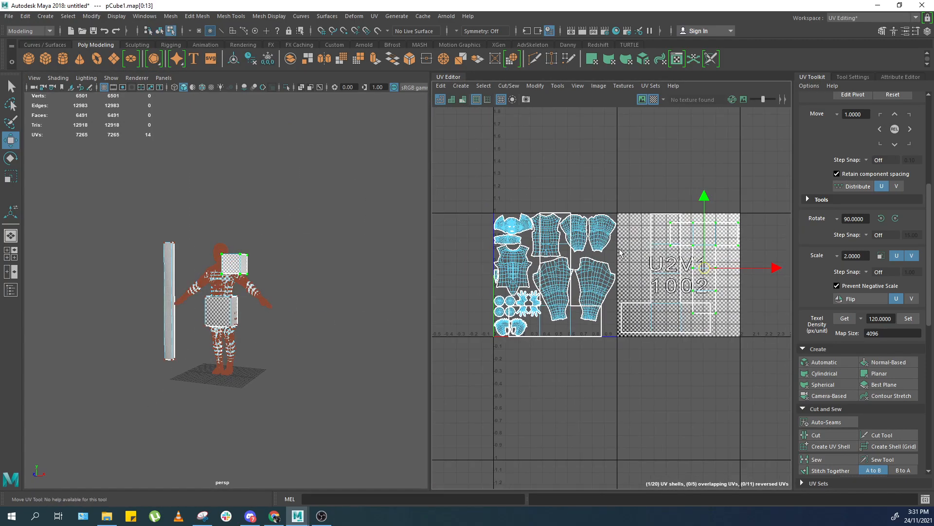
{"action": "left_click_drag", "start_coordinate": [556, 342], "coordinate": [571, 334]}
{"action": "right_click_drag", "start_coordinate": [569, 336], "coordinate": [565, 335], "text": "alt"}
{"action": "middle_click_drag", "start_coordinate": [565, 335], "coordinate": [558, 333], "text": "alt"}
{"action": "middle_click_drag", "start_coordinate": [596, 299], "coordinate": [734, 298]}
{"action": "key", "text": "r"}
{"action": "middle_click_drag", "start_coordinate": [735, 298], "coordinate": [723, 297]}
{"action": "key", "text": "w"}
{"action": "left_click", "coordinate": [659, 260]}
{"action": "double_click", "coordinate": [659, 260]}
{"action": "middle_click_drag", "start_coordinate": [660, 260], "coordinate": [767, 232], "text": "alt"}
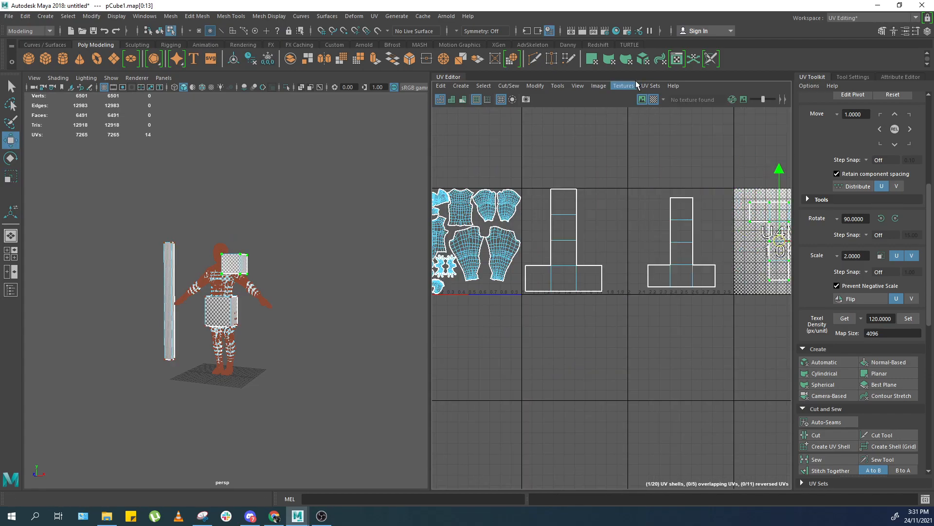
Hide the checker texture and move the remaining cube's UV shell one tile further right.
{"action": "left_click", "coordinate": [654, 101]}
{"action": "right_click_drag", "start_coordinate": [649, 171], "coordinate": [542, 186], "text": "alt"}
{"action": "key", "text": "f"}
{"action": "scroll", "coordinate": [508, 196], "scroll_direction": "down", "scroll_amount": 8}
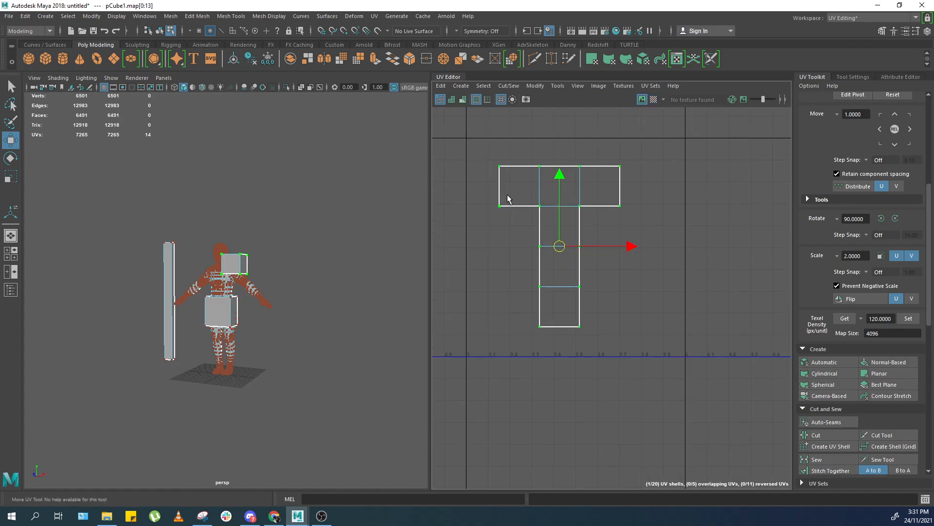
{"action": "middle_click_drag", "start_coordinate": [552, 199], "coordinate": [756, 211], "text": "alt"}
{"action": "scroll", "coordinate": [700, 189], "scroll_direction": "down", "scroll_amount": 3}
{"action": "left_click_drag", "start_coordinate": [764, 172], "coordinate": [481, 328]}
{"action": "key", "text": "f"}
{"action": "key", "text": "f"}
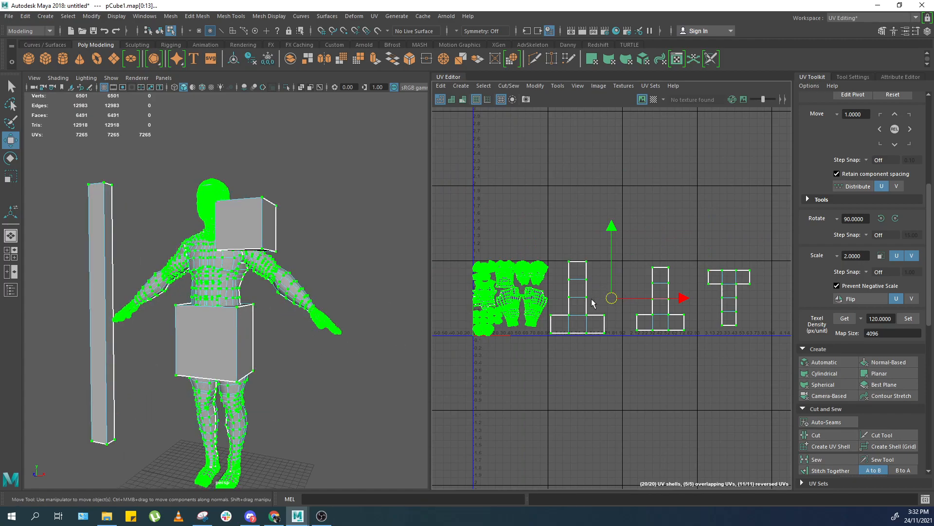
{"action": "scroll", "coordinate": [621, 341], "scroll_direction": "up", "scroll_amount": 5}
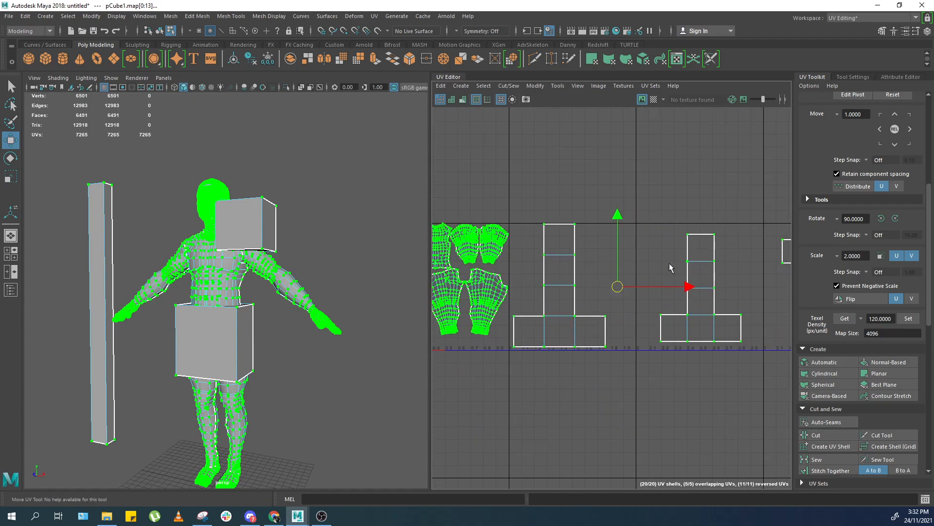
{"action": "scroll", "coordinate": [691, 255], "scroll_direction": "down", "scroll_amount": 3}
{"action": "left_click", "coordinate": [710, 221]}
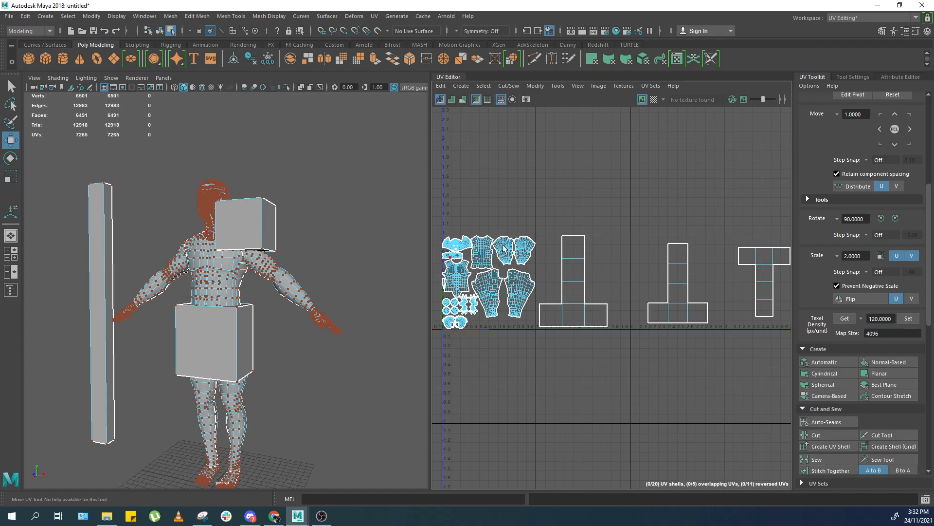
Switch to the browser with the Google Images search for head texture.
{"action": "left_click", "coordinate": [871, 318]}
{"action": "double_click", "coordinate": [886, 321]}
{"action": "left_click", "coordinate": [274, 516]}
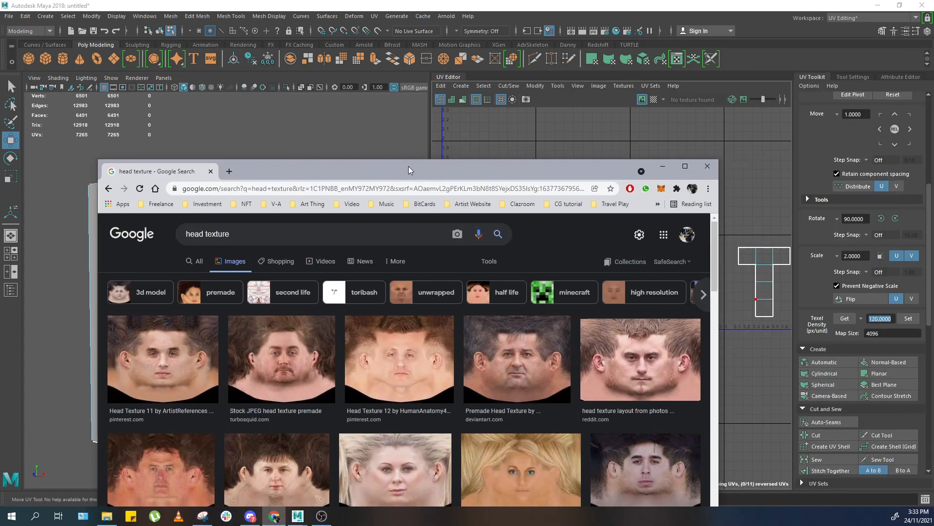
{"action": "double_click", "coordinate": [413, 175]}
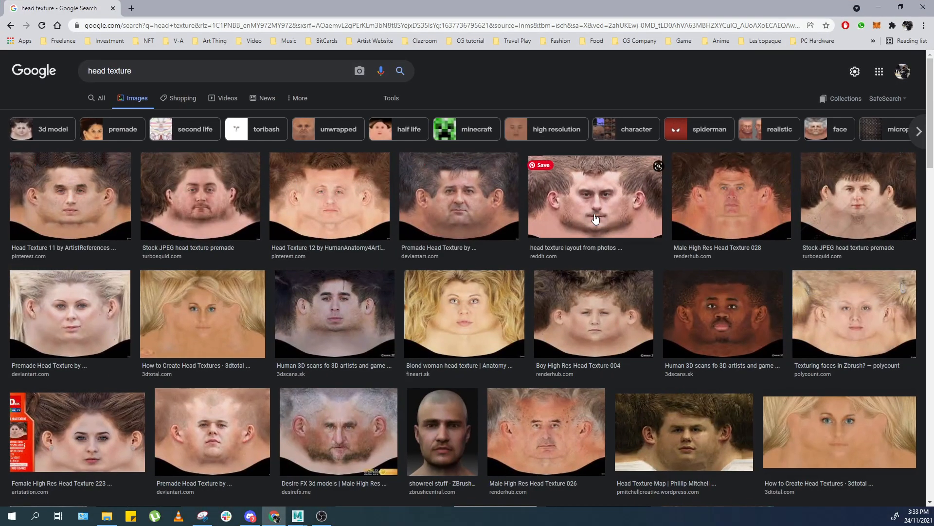
Browse the head texture image results to compare reference face layouts.
{"action": "left_click", "coordinate": [610, 212]}
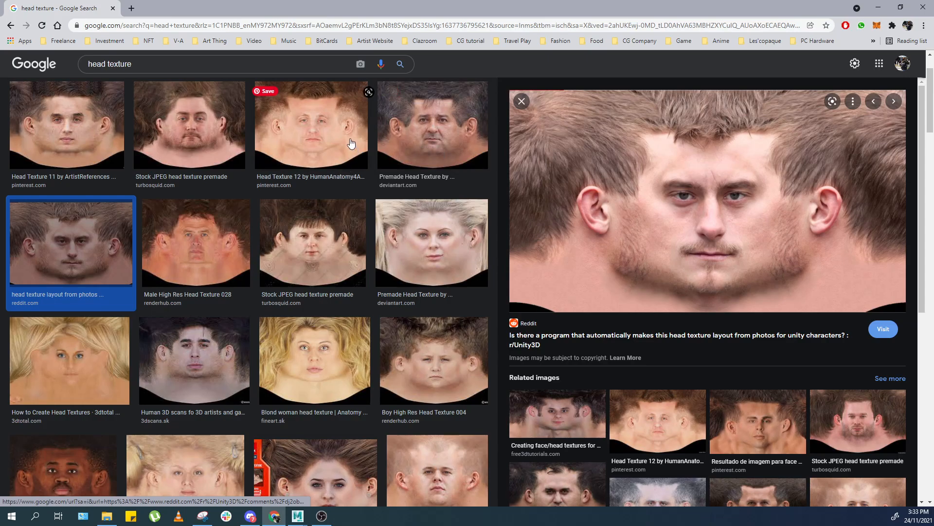
{"action": "left_click", "coordinate": [299, 153]}
{"action": "left_click", "coordinate": [213, 131]}
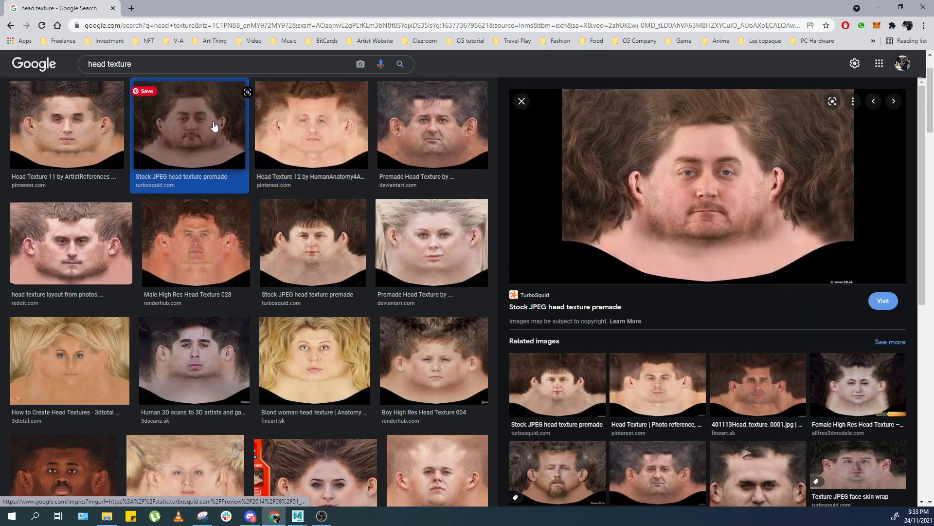
{"action": "left_click", "coordinate": [197, 126]}
{"action": "left_click", "coordinate": [73, 149]}
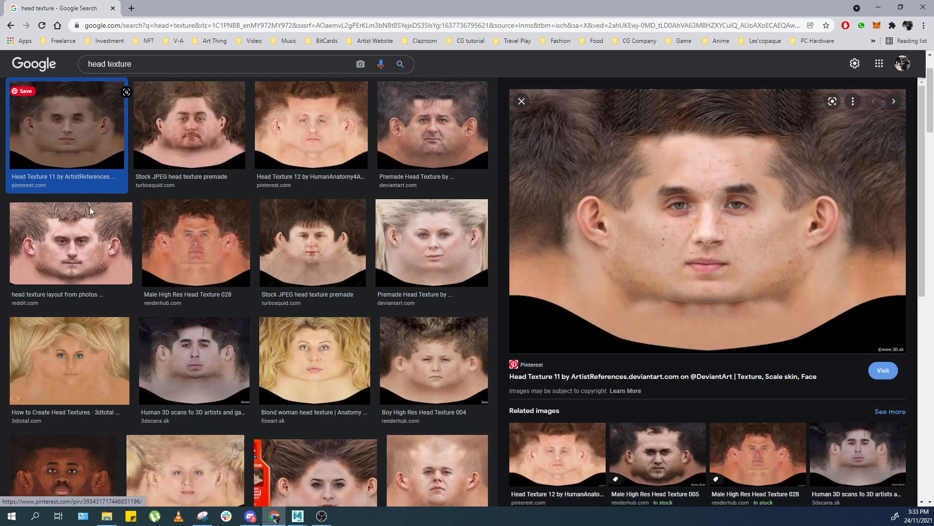
{"action": "left_click", "coordinate": [95, 254]}
{"action": "left_click", "coordinate": [181, 240]}
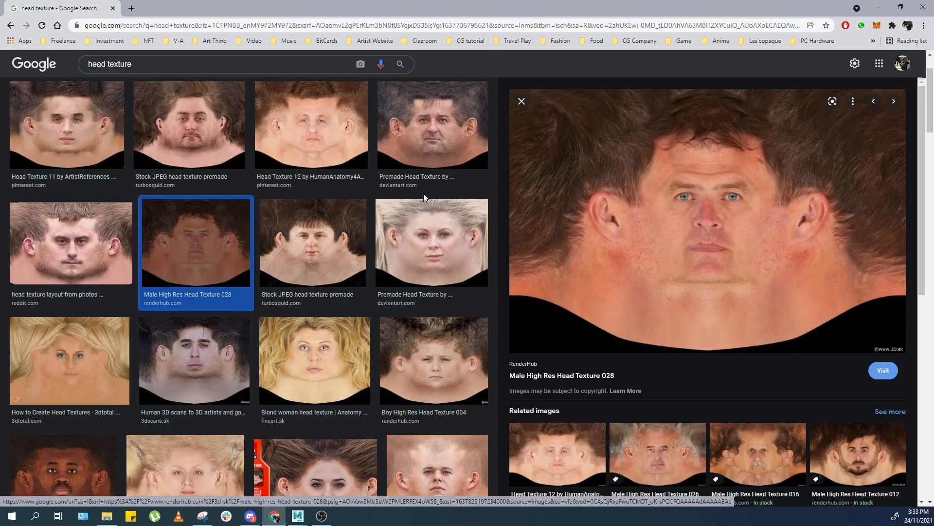
{"action": "left_click", "coordinate": [363, 336]}
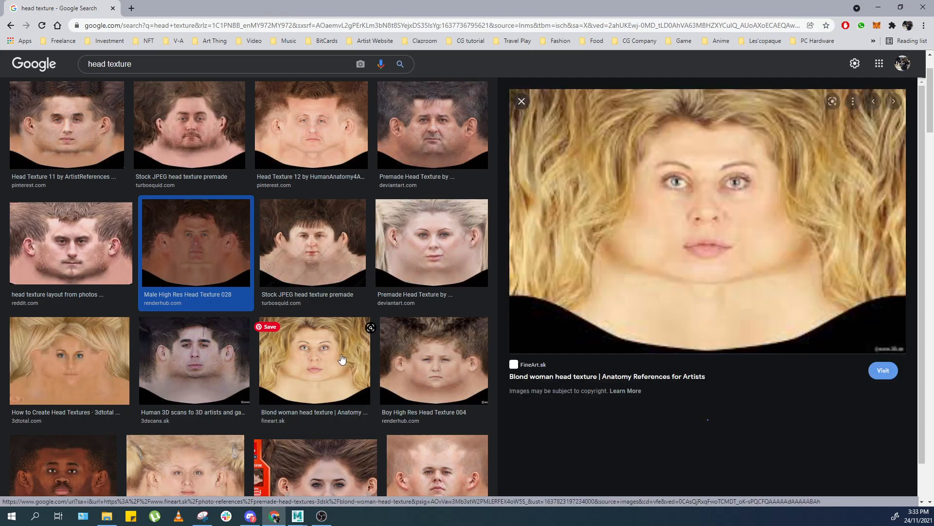
{"action": "left_click", "coordinate": [442, 251]}
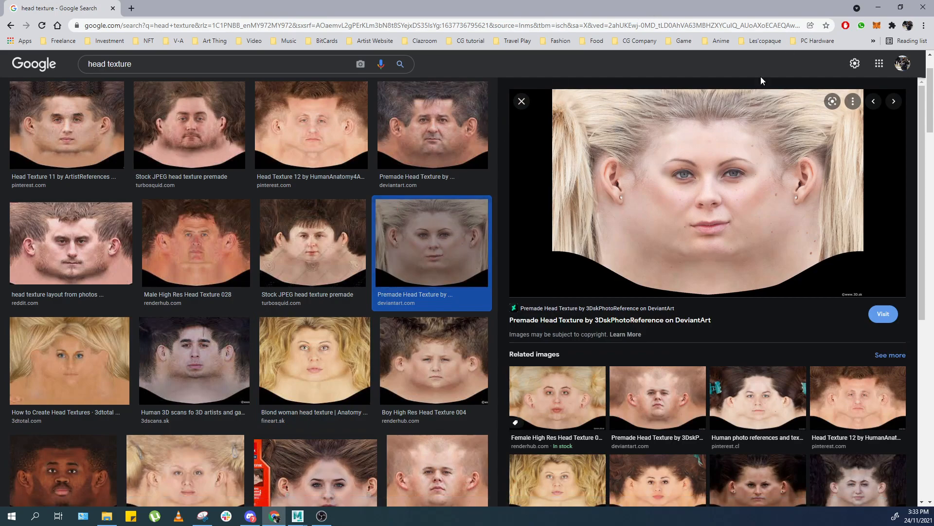
{"action": "left_click", "coordinate": [753, 444]}
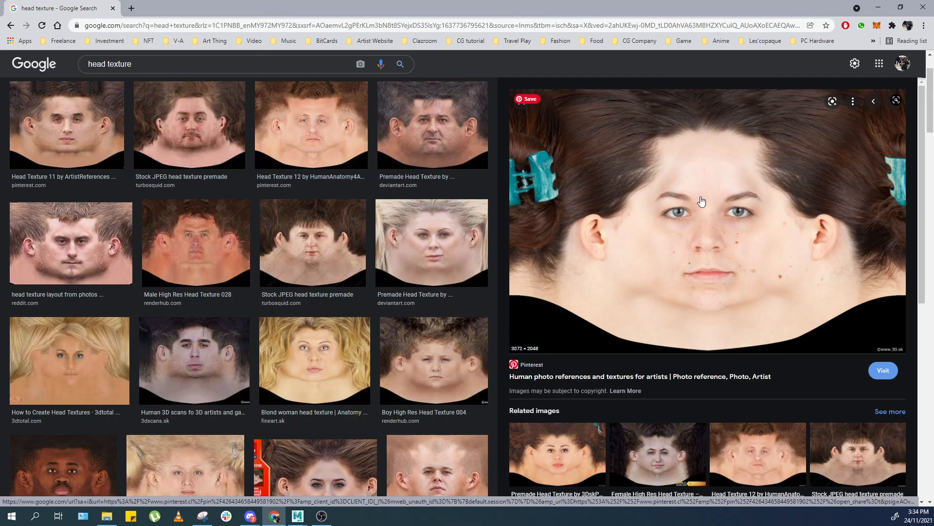
{"action": "left_click", "coordinate": [71, 243]}
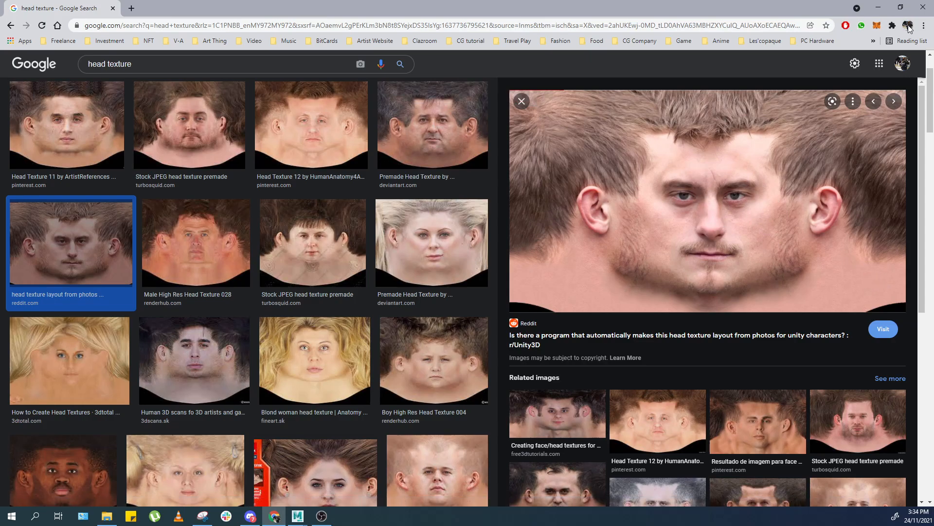
Return to Maya and select the head-level cube.
{"action": "left_click", "coordinate": [925, 6]}
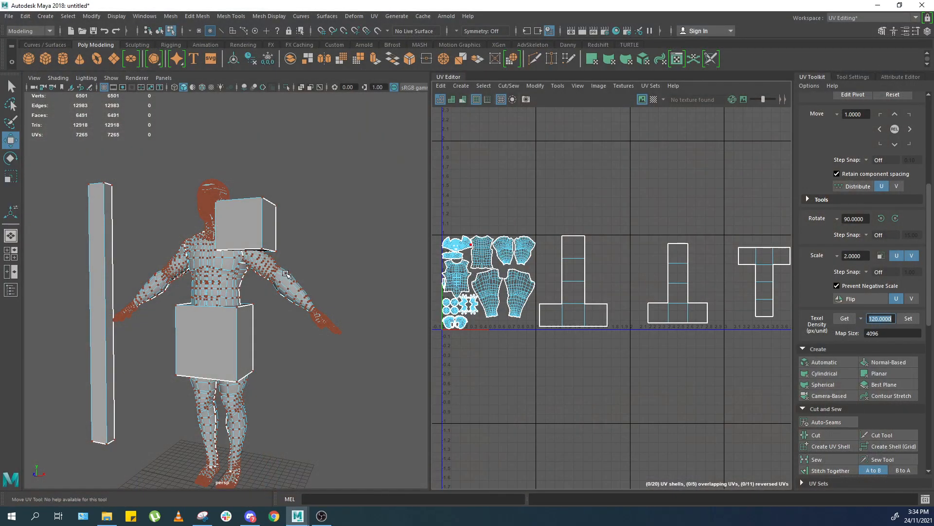
{"action": "right_click_drag", "start_coordinate": [286, 274], "coordinate": [325, 191]}
{"action": "left_click", "coordinate": [328, 188]}
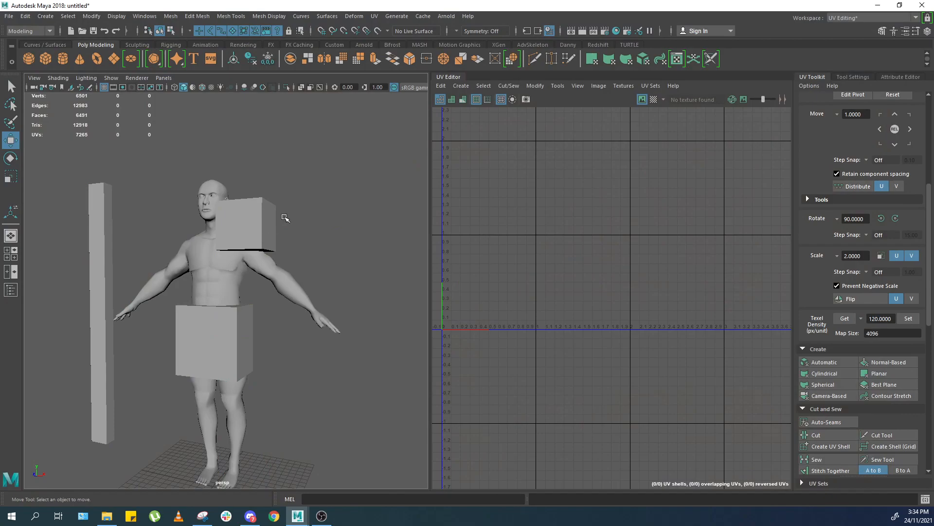
{"action": "left_click", "coordinate": [261, 232]}
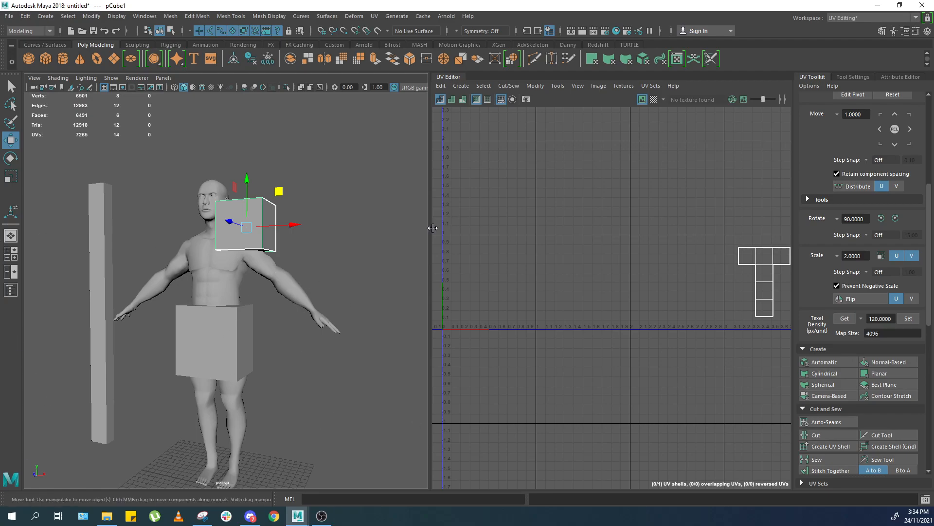
Delete the reference cubes from the scene.
{"action": "scroll", "coordinate": [242, 289], "scroll_direction": "up", "scroll_amount": 4}
{"action": "key", "text": "f"}
{"action": "scroll", "coordinate": [293, 289], "scroll_direction": "down", "scroll_amount": 10}
{"action": "scroll", "coordinate": [271, 323], "scroll_direction": "up", "scroll_amount": 6}
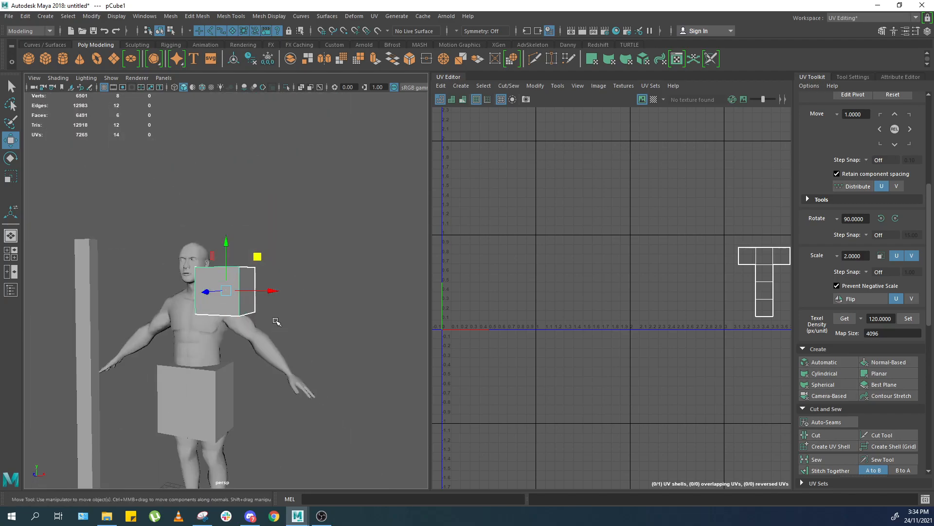
{"action": "scroll", "coordinate": [273, 321], "scroll_direction": "down", "scroll_amount": 4}
{"action": "scroll", "coordinate": [277, 317], "scroll_direction": "up", "scroll_amount": 2}
{"action": "left_click", "coordinate": [276, 317], "text": "shift"}
{"action": "left_click", "coordinate": [123, 329], "text": "shift"}
{"action": "key", "text": "Delete"}
Select the character mesh and examine its head UV shell in the UV editor and viewport.
{"action": "left_click", "coordinate": [310, 283]}
{"action": "key", "text": "f"}
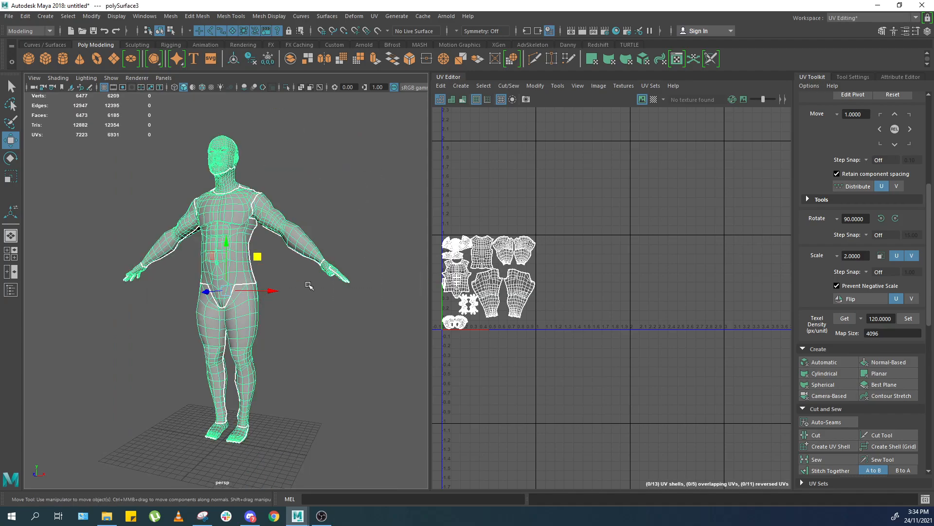
{"action": "key", "text": "f"}
{"action": "right_click_drag", "start_coordinate": [492, 250], "coordinate": [611, 252]}
{"action": "double_click", "coordinate": [521, 193]}
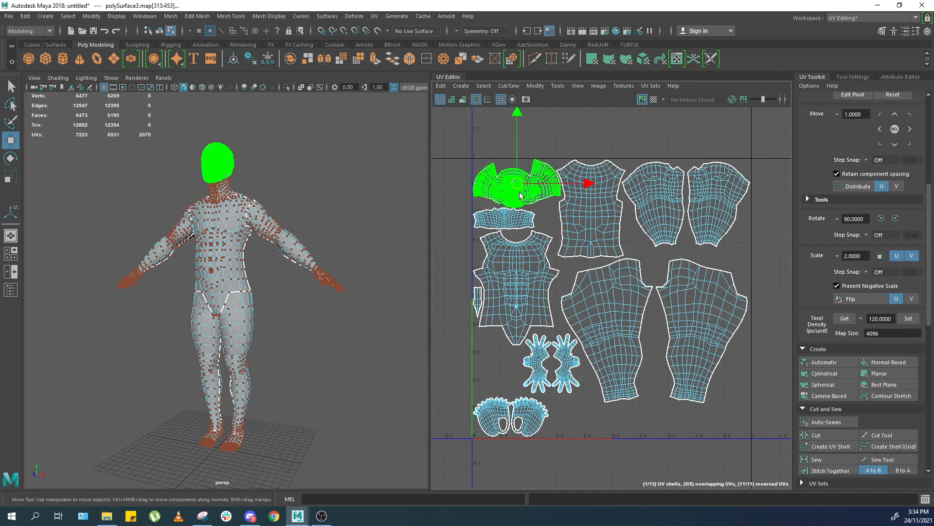
{"action": "scroll", "coordinate": [521, 194], "scroll_direction": "down", "scroll_amount": 2}
{"action": "key", "text": "f"}
{"action": "scroll", "coordinate": [515, 197], "scroll_direction": "down", "scroll_amount": 3}
{"action": "key", "text": "f"}
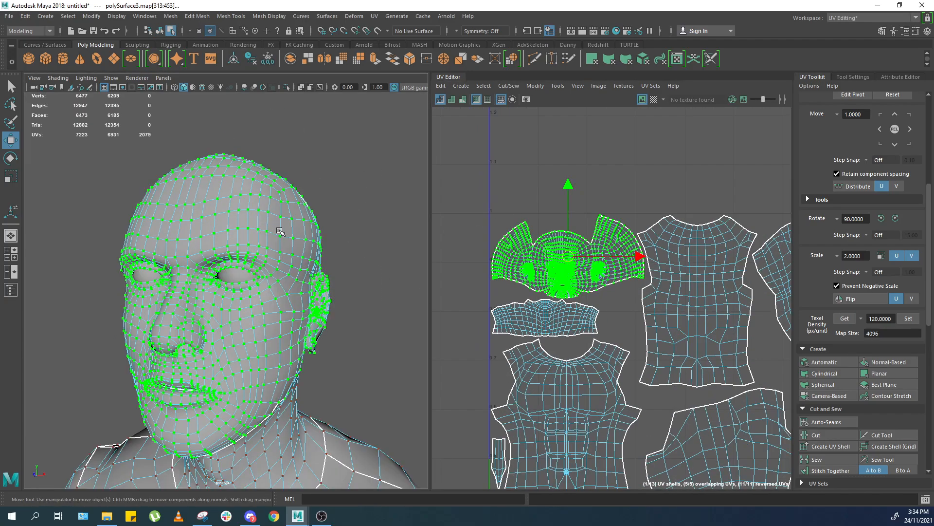
{"action": "key", "text": "F8"}
{"action": "key", "text": "f"}
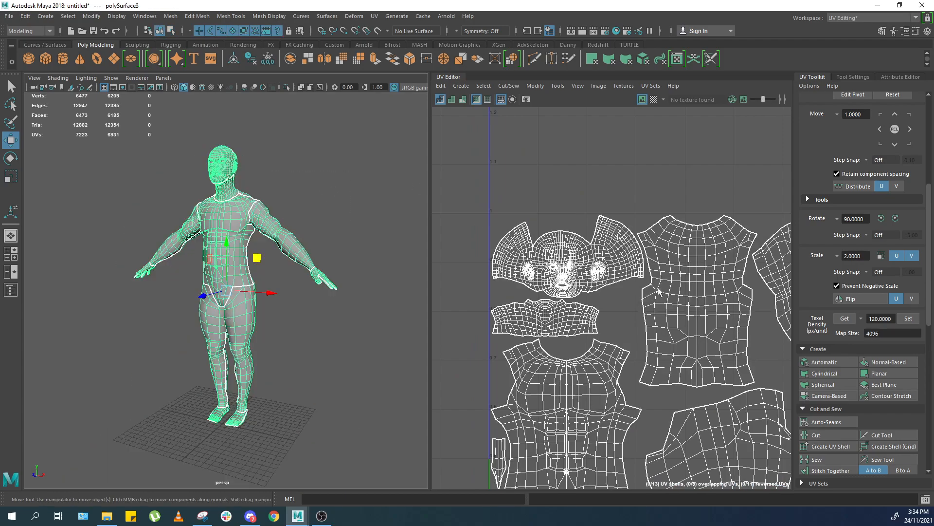
Orbit around the character model to examine the body from several angles.
{"action": "scroll", "coordinate": [748, 341], "scroll_direction": "down", "scroll_amount": 2}
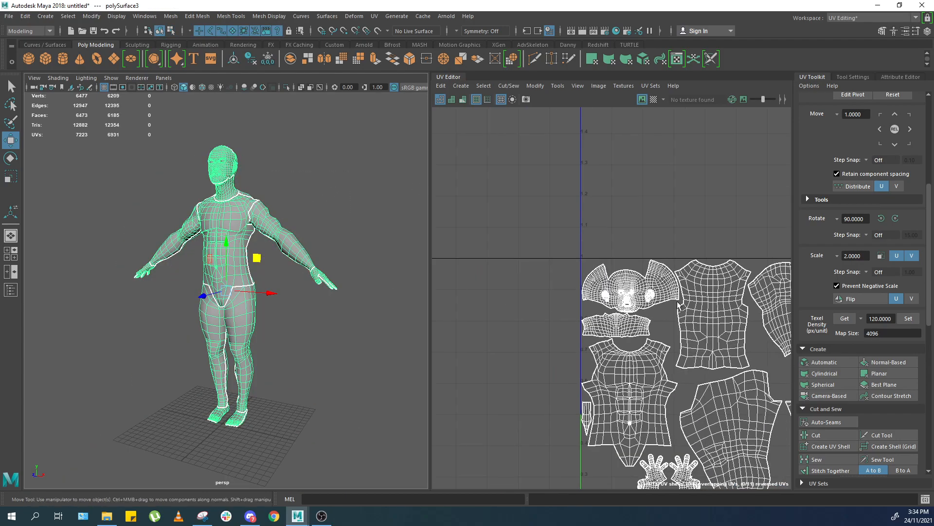
{"action": "key", "text": "f"}
{"action": "mouse_move", "coordinate": [204, 221]}
{"action": "right_mouse_down", "text": "alt"}
{"action": "mouse_move", "coordinate": [250, 225]}
{"action": "mouse_move", "coordinate": [219, 214]}
{"action": "right_mouse_up", "text": "alt"}
{"action": "middle_click_drag", "start_coordinate": [272, 146], "coordinate": [292, 200], "text": "alt"}
{"action": "left_click", "coordinate": [311, 183]}
{"action": "left_click_drag", "start_coordinate": [327, 167], "coordinate": [193, 262]}
{"action": "left_click_drag", "start_coordinate": [253, 235], "coordinate": [278, 236], "text": "alt"}
{"action": "left_click", "coordinate": [346, 231]}
{"action": "left_click_drag", "start_coordinate": [344, 233], "coordinate": [267, 333]}
{"action": "key", "text": "f"}
{"action": "middle_click_drag", "start_coordinate": [278, 213], "coordinate": [278, 260], "text": "alt"}
{"action": "scroll", "coordinate": [268, 260], "scroll_direction": "up", "scroll_amount": 3}
{"action": "scroll", "coordinate": [267, 261], "scroll_direction": "up", "scroll_amount": 5}
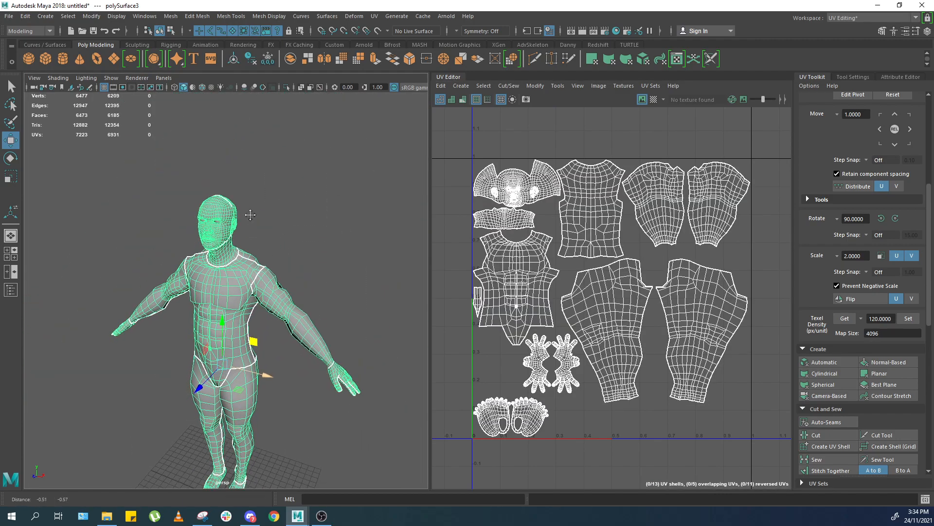
{"action": "scroll", "coordinate": [235, 237], "scroll_direction": "up", "scroll_amount": 1}
Create a polygon cylinder and scale and position it around the character's torso.
{"action": "left_click", "coordinate": [46, 59]}
{"action": "key", "text": "ctrl+z"}
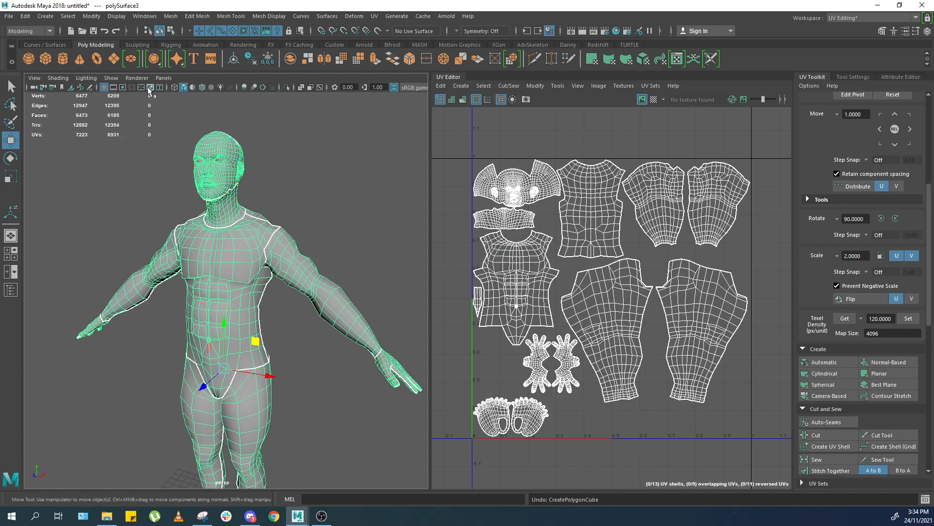
{"action": "left_click", "coordinate": [62, 58]}
{"action": "scroll", "coordinate": [167, 327], "scroll_direction": "down", "scroll_amount": 6}
{"action": "key", "text": "r"}
{"action": "key", "text": "ctrl+z"}
{"action": "left_click_drag", "start_coordinate": [224, 357], "coordinate": [399, 363]}
{"action": "key", "text": "w"}
{"action": "left_click_drag", "start_coordinate": [226, 317], "coordinate": [202, 327]}
{"action": "scroll", "coordinate": [228, 273], "scroll_direction": "up", "scroll_amount": 4}
{"action": "key", "text": "r"}
{"action": "key", "text": "w"}
{"action": "left_click_drag", "start_coordinate": [225, 296], "coordinate": [173, 283]}
{"action": "scroll", "coordinate": [228, 271], "scroll_direction": "up", "scroll_amount": 5}
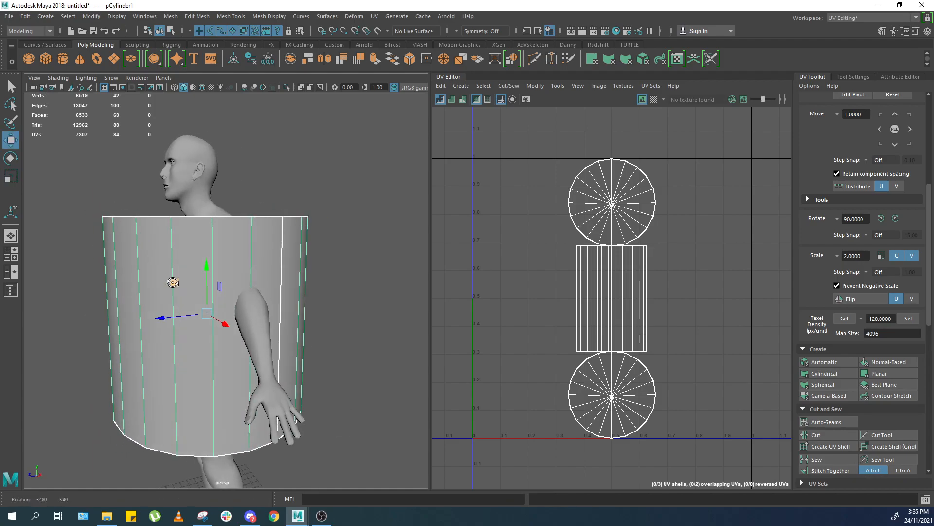
{"action": "key", "text": "r"}
Try to reshape the cylinder's top vertex ring, then undo those changes.
{"action": "right_click_drag", "start_coordinate": [208, 226], "coordinate": [168, 227]}
{"action": "left_click_drag", "start_coordinate": [51, 152], "coordinate": [416, 259]}
{"action": "key", "text": "e"}
{"action": "left_click_drag", "start_coordinate": [252, 206], "coordinate": [190, 229]}
{"action": "key", "text": "r"}
{"action": "key", "text": "ctrl+z"}
{"action": "key", "text": "ctrl+z"}
{"action": "key", "text": "ctrl+z"}
{"action": "key", "text": "ctrl+z"}
{"action": "key", "text": "ctrl+z"}
{"action": "key", "text": "ctrl+z"}
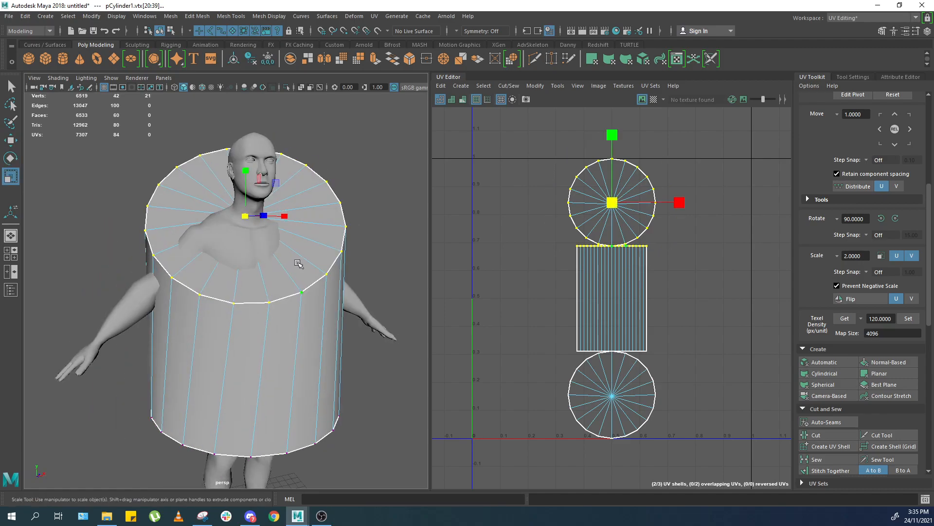
{"action": "key", "text": "ctrl+z"}
{"action": "key", "text": "ctrl+z"}
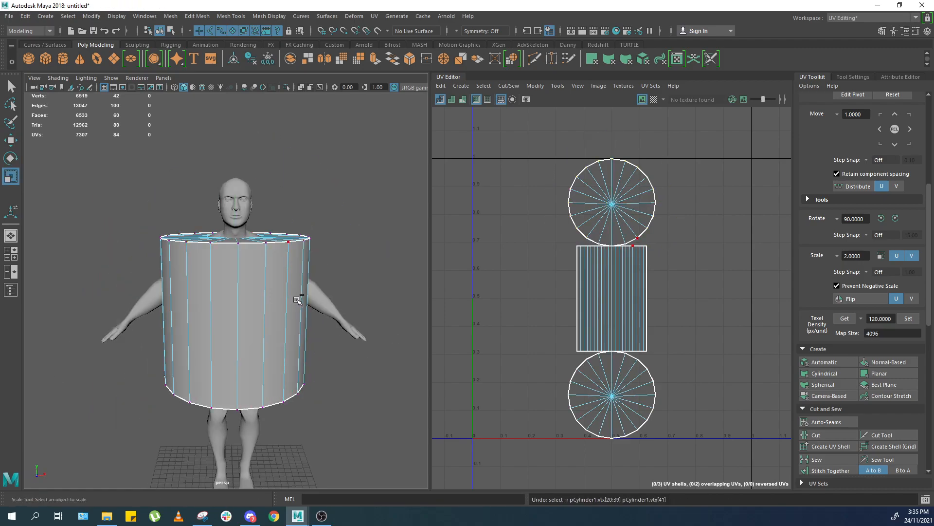
Rotate, scale and move the cylinder's top vertex ring so it sits around the neck.
{"action": "right_click_drag", "start_coordinate": [259, 315], "coordinate": [161, 272]}
{"action": "left_click_drag", "start_coordinate": [102, 152], "coordinate": [425, 274]}
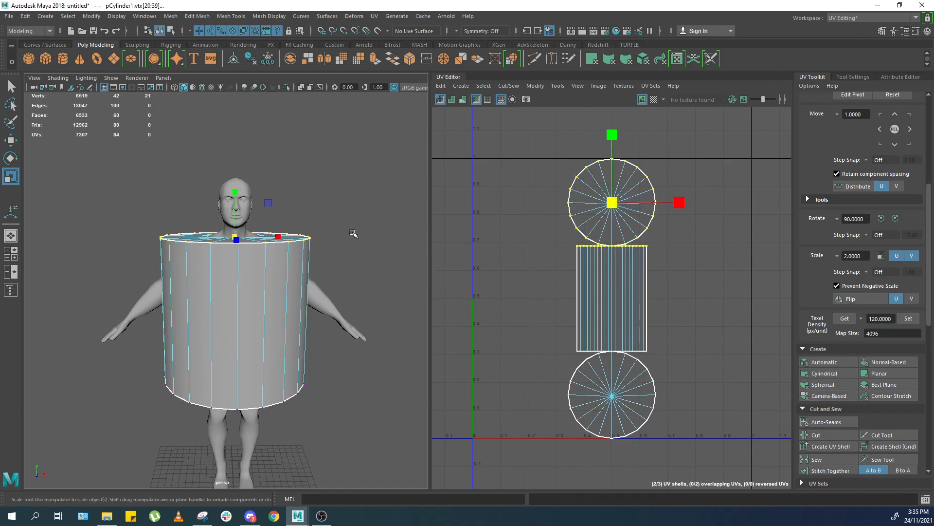
{"action": "key", "text": "e"}
{"action": "left_click_drag", "start_coordinate": [237, 213], "coordinate": [237, 236]}
{"action": "right_click_drag", "start_coordinate": [268, 269], "coordinate": [328, 187]}
{"action": "key", "text": "r"}
{"action": "scroll", "coordinate": [235, 302], "scroll_direction": "down", "scroll_amount": 2}
{"action": "left_click_drag", "start_coordinate": [233, 304], "coordinate": [287, 226]}
{"action": "key", "text": "w"}
{"action": "scroll", "coordinate": [284, 237], "scroll_direction": "up", "scroll_amount": 3}
{"action": "left_click_drag", "start_coordinate": [287, 226], "coordinate": [209, 231], "text": "alt"}
{"action": "left_click", "coordinate": [298, 198]}
{"action": "scroll", "coordinate": [269, 182], "scroll_direction": "up", "scroll_amount": 5}
{"action": "left_click", "coordinate": [270, 182]}
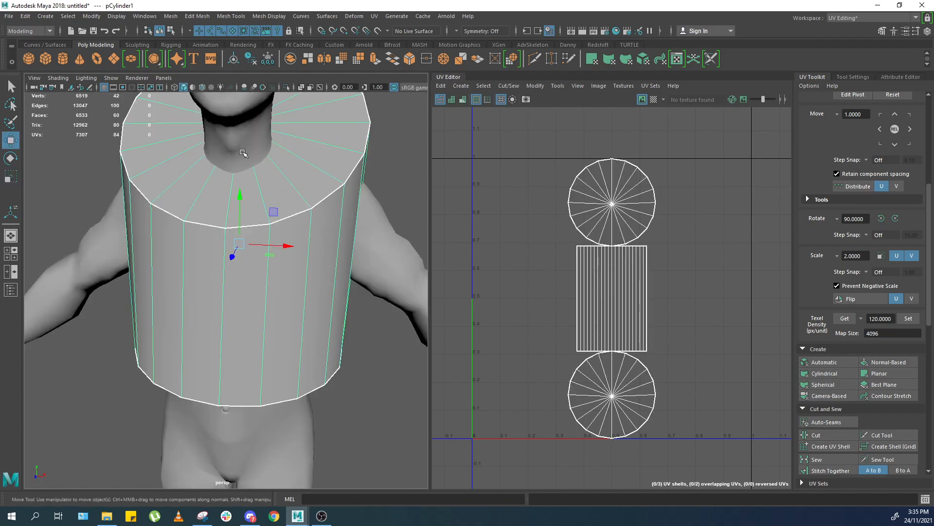
Inspect the cylinder's fit around the character's torso from several angles.
{"action": "scroll", "coordinate": [240, 146], "scroll_direction": "down", "scroll_amount": 4}
{"action": "left_click", "coordinate": [341, 316]}
{"action": "left_click", "coordinate": [340, 315]}
{"action": "scroll", "coordinate": [335, 305], "scroll_direction": "down", "scroll_amount": 4}
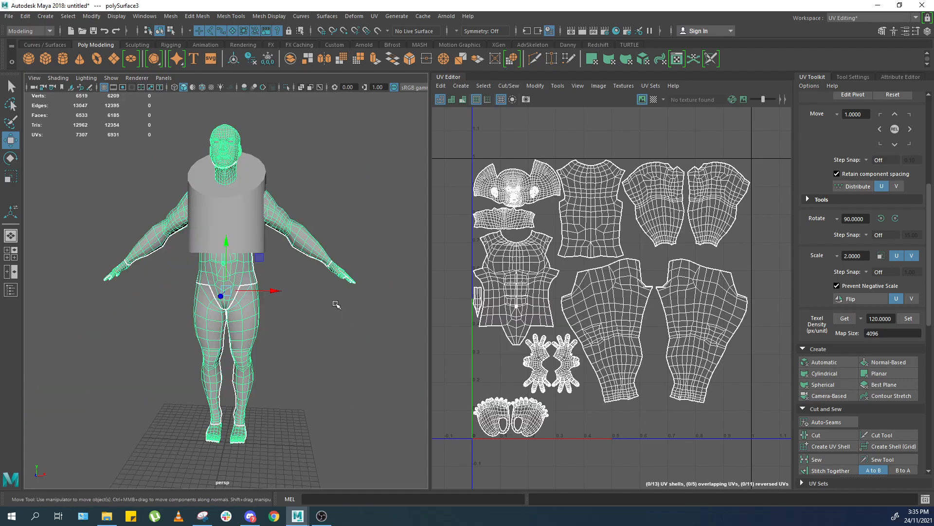
{"action": "scroll", "coordinate": [318, 290], "scroll_direction": "up", "scroll_amount": 4}
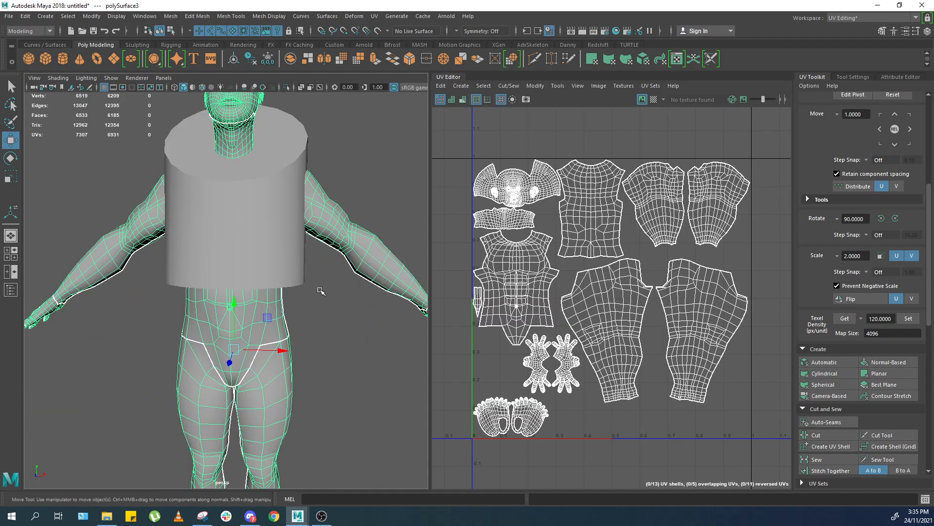
{"action": "scroll", "coordinate": [305, 279], "scroll_direction": "down", "scroll_amount": 1}
{"action": "left_click_drag", "start_coordinate": [337, 238], "coordinate": [249, 218], "text": "alt"}
{"action": "left_click", "coordinate": [243, 219]}
{"action": "scroll", "coordinate": [263, 218], "scroll_direction": "up", "scroll_amount": 3}
{"action": "left_click", "coordinate": [304, 217]}
{"action": "left_click", "coordinate": [287, 265]}
{"action": "scroll", "coordinate": [286, 264], "scroll_direction": "down", "scroll_amount": 5}
{"action": "left_click_drag", "start_coordinate": [292, 256], "coordinate": [363, 214], "text": "alt"}
{"action": "scroll", "coordinate": [302, 238], "scroll_direction": "up", "scroll_amount": 4}
{"action": "middle_click_drag", "start_coordinate": [316, 238], "coordinate": [247, 266], "text": "alt"}
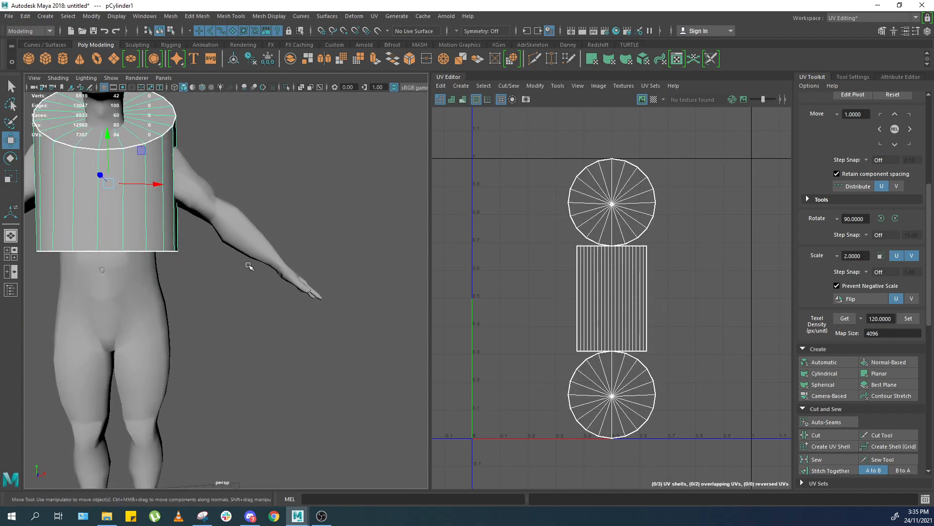
{"action": "right_click_drag", "start_coordinate": [302, 286], "coordinate": [318, 256]}
{"action": "left_click_drag", "start_coordinate": [350, 280], "coordinate": [305, 345], "text": "alt"}
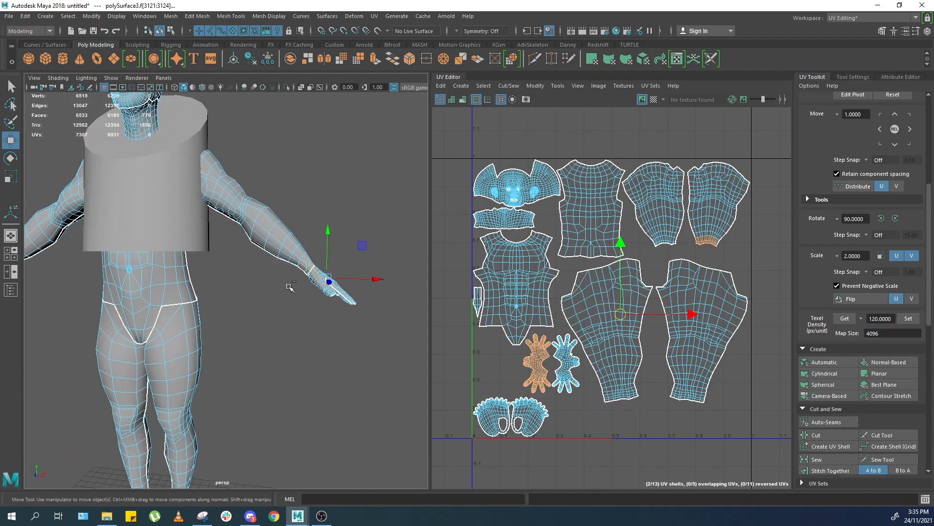
{"action": "scroll", "coordinate": [290, 287], "scroll_direction": "up", "scroll_amount": 2}
{"action": "key", "text": "F8"}
{"action": "left_click", "coordinate": [288, 340]}
{"action": "left_click", "coordinate": [443, 233]}
{"action": "left_click_drag", "start_coordinate": [392, 222], "coordinate": [292, 299]}
{"action": "key", "text": "f"}
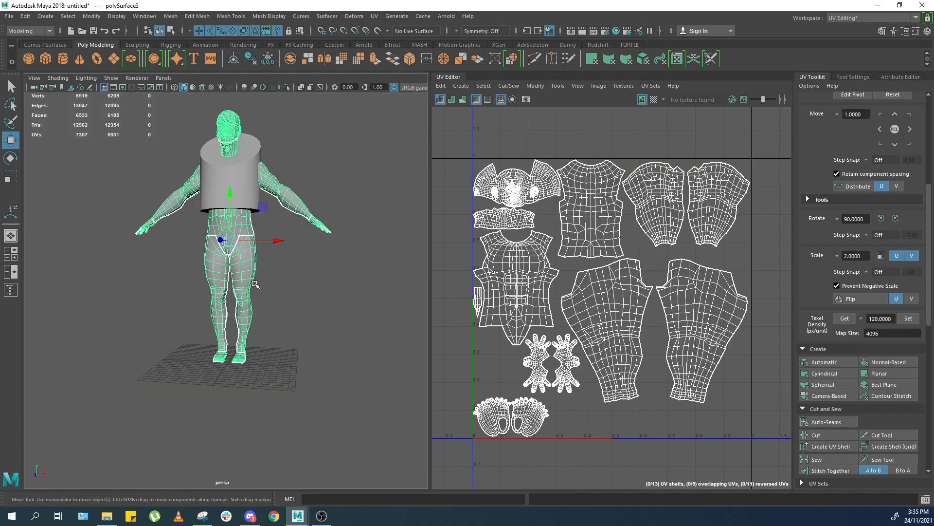
Orbit and frame the view to compare the cylinder with the character's full height.
{"action": "scroll", "coordinate": [235, 341], "scroll_direction": "up", "scroll_amount": 4}
{"action": "scroll", "coordinate": [257, 286], "scroll_direction": "down", "scroll_amount": 5}
{"action": "middle_click_drag", "start_coordinate": [257, 287], "coordinate": [262, 343], "text": "alt"}
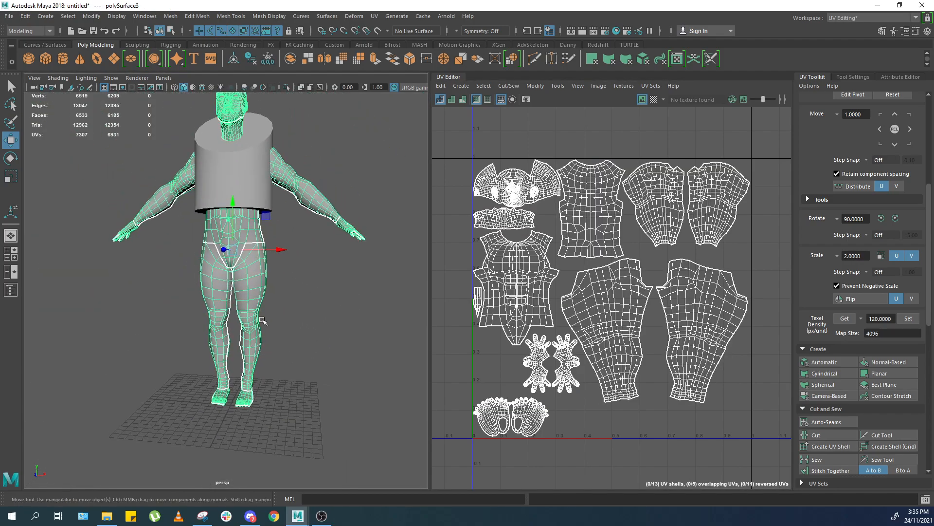
{"action": "left_click_drag", "start_coordinate": [273, 202], "coordinate": [286, 225], "text": "alt"}
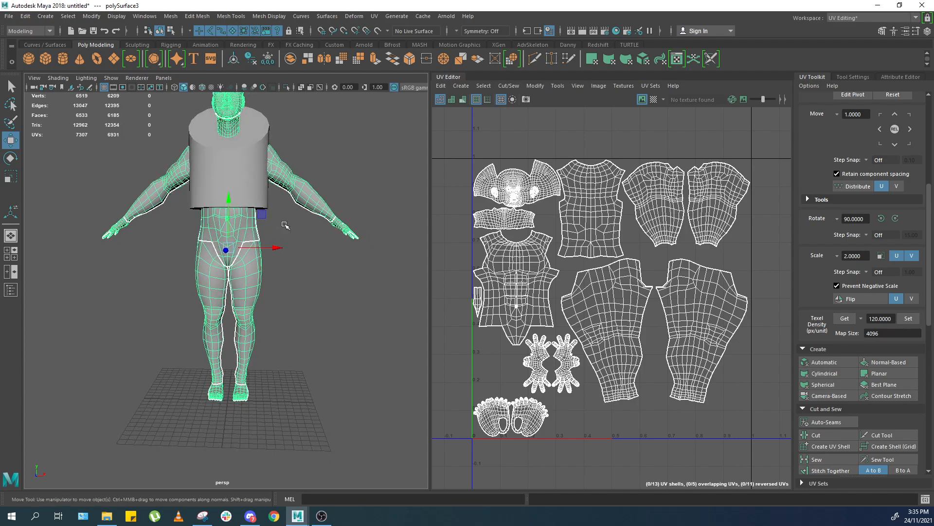
{"action": "middle_click_drag", "start_coordinate": [280, 177], "coordinate": [286, 224], "text": "alt"}
{"action": "scroll", "coordinate": [255, 229], "scroll_direction": "up", "scroll_amount": 2}
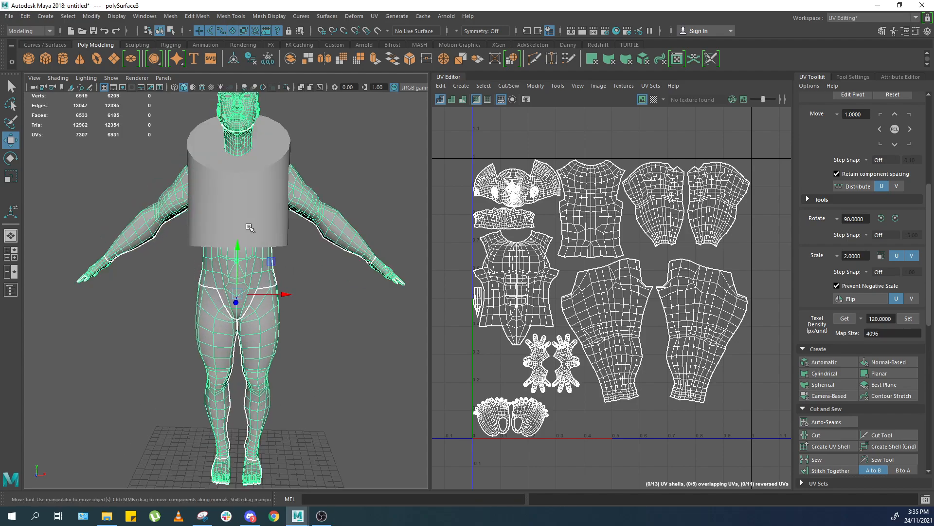
{"action": "left_click_drag", "start_coordinate": [254, 229], "coordinate": [273, 223], "text": "alt"}
{"action": "key", "text": "f"}
{"action": "left_click", "coordinate": [246, 216]}
{"action": "key", "text": "f"}
{"action": "left_click", "coordinate": [275, 212]}
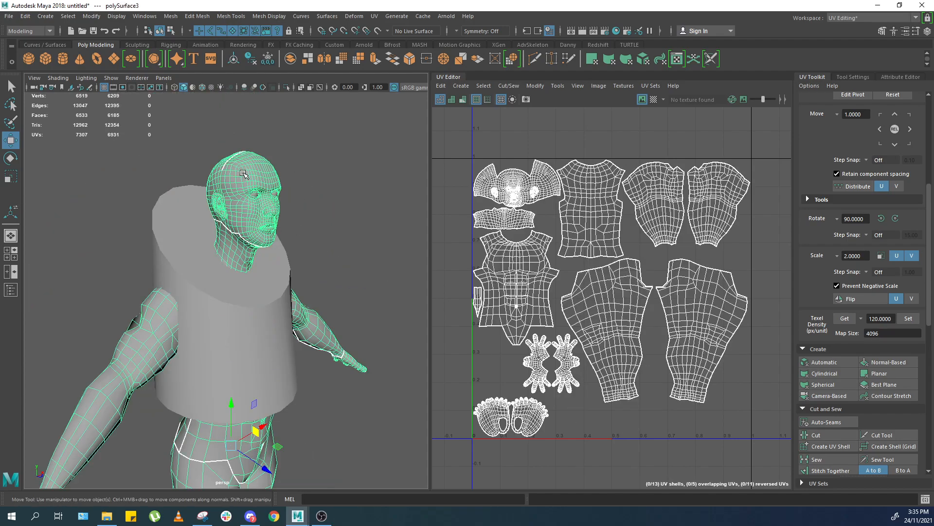
{"action": "scroll", "coordinate": [275, 212], "scroll_direction": "down", "scroll_amount": 4}
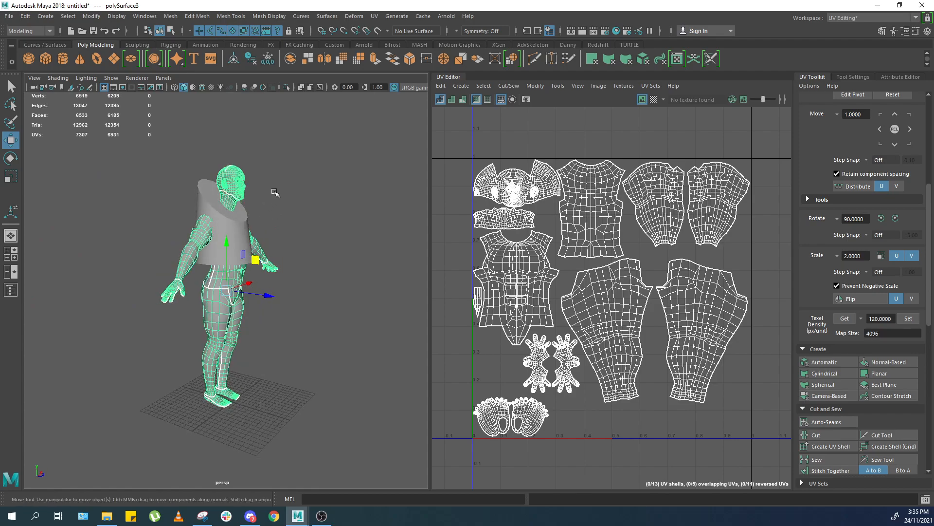
Extend the cylinder's bottom vertex ring down to the character's feet.
{"action": "left_click_drag", "start_coordinate": [249, 191], "coordinate": [215, 188], "text": "alt"}
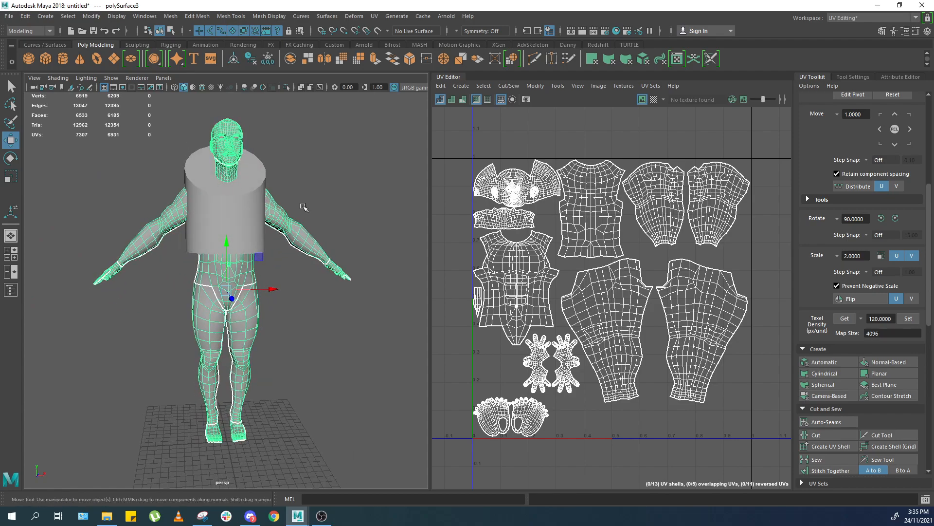
{"action": "right_click_drag", "start_coordinate": [226, 221], "coordinate": [193, 222]}
{"action": "left_click_drag", "start_coordinate": [205, 224], "coordinate": [198, 217], "text": "alt"}
{"action": "right_click_drag", "start_coordinate": [200, 238], "coordinate": [189, 287]}
{"action": "left_click_drag", "start_coordinate": [151, 310], "coordinate": [308, 232]}
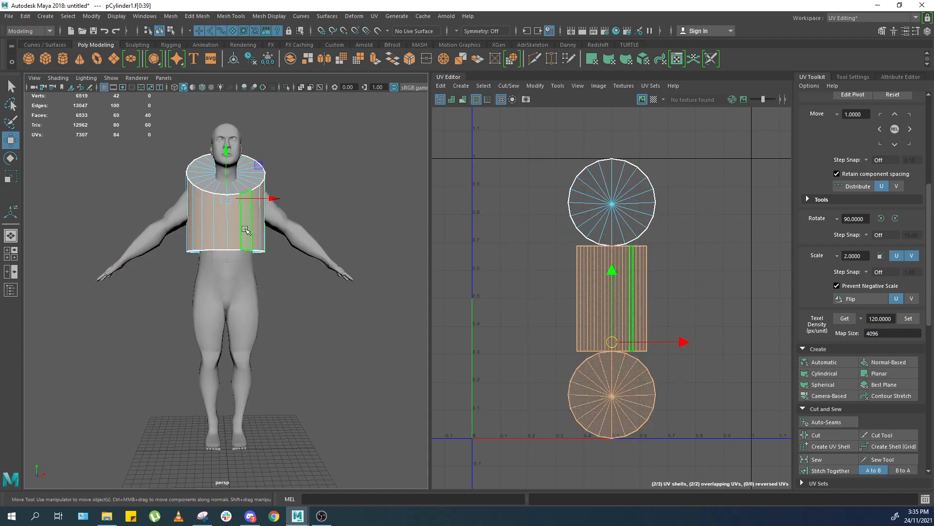
{"action": "right_click_drag", "start_coordinate": [245, 236], "coordinate": [191, 240]}
{"action": "left_click_drag", "start_coordinate": [164, 285], "coordinate": [326, 208]}
{"action": "left_click_drag", "start_coordinate": [227, 209], "coordinate": [248, 383]}
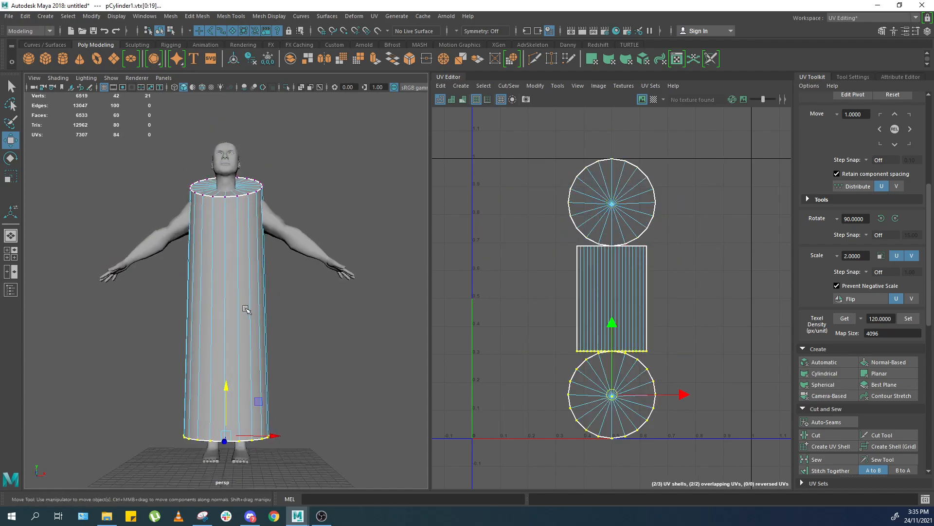
{"action": "left_click_drag", "start_coordinate": [265, 413], "coordinate": [281, 490]}
Inspect the cylinder's edges and its placement around the body.
{"action": "right_click_drag", "start_coordinate": [264, 345], "coordinate": [297, 282]}
{"action": "left_click", "coordinate": [299, 281]}
{"action": "left_click", "coordinate": [239, 269]}
{"action": "left_click_drag", "start_coordinate": [273, 181], "coordinate": [291, 212], "text": "alt"}
{"action": "right_click_drag", "start_coordinate": [236, 263], "coordinate": [233, 234]}
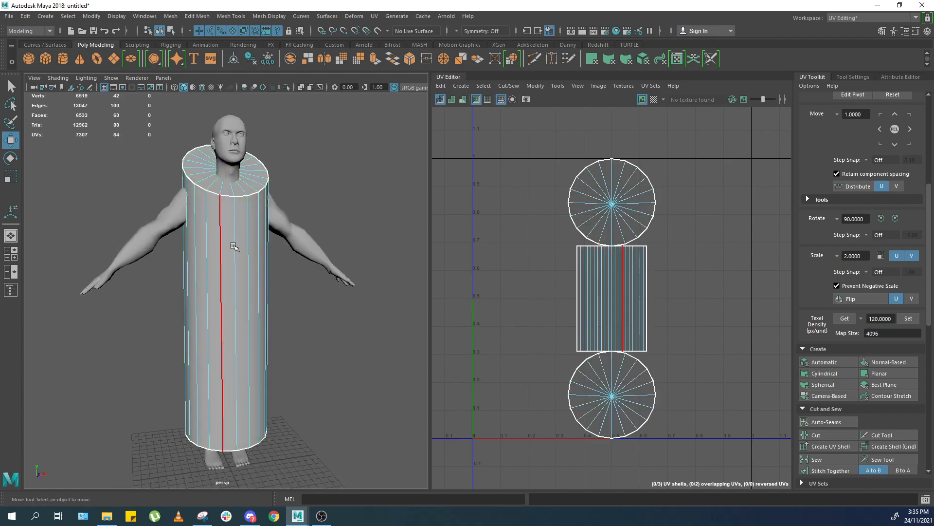
{"action": "left_click_drag", "start_coordinate": [233, 246], "coordinate": [207, 238], "text": "alt"}
{"action": "left_click_drag", "start_coordinate": [277, 281], "coordinate": [269, 276], "text": "alt"}
{"action": "right_click_drag", "start_coordinate": [209, 336], "coordinate": [268, 275]}
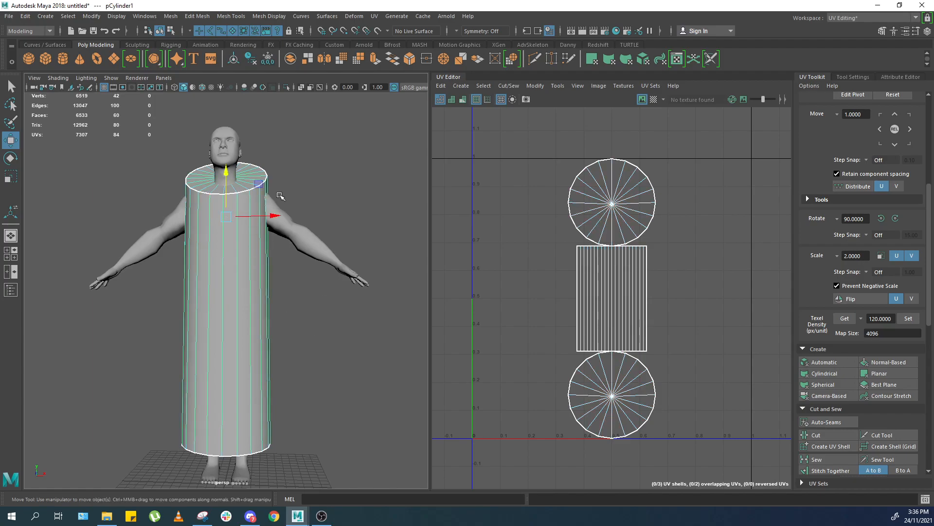
{"action": "left_click", "coordinate": [332, 158]}
{"action": "left_click", "coordinate": [241, 238]}
{"action": "left_click_drag", "start_coordinate": [241, 237], "coordinate": [315, 259], "text": "alt"}
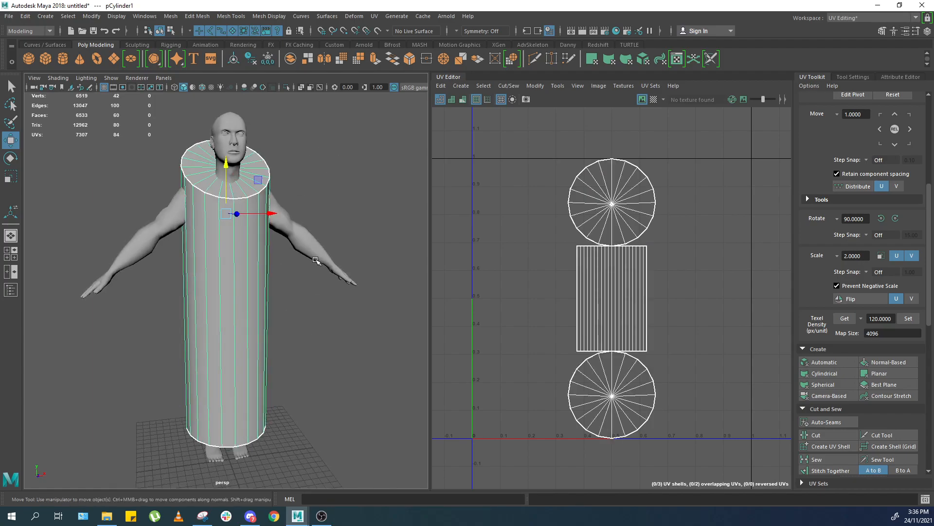
Select the character's head UV shell and pan across the UV layout.
{"action": "left_click", "coordinate": [311, 292]}
{"action": "left_click", "coordinate": [302, 243]}
{"action": "middle_click_drag", "start_coordinate": [498, 260], "coordinate": [485, 226], "text": "alt"}
{"action": "left_click_drag", "start_coordinate": [337, 436], "coordinate": [332, 423], "text": "alt"}
{"action": "right_click_drag", "start_coordinate": [561, 264], "coordinate": [624, 247]}
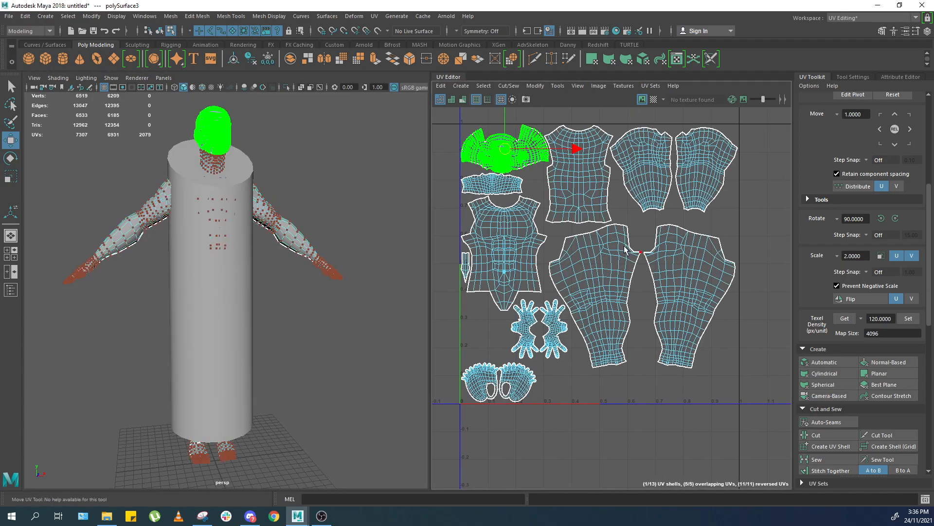
{"action": "middle_click_drag", "start_coordinate": [588, 217], "coordinate": [582, 250], "text": "alt"}
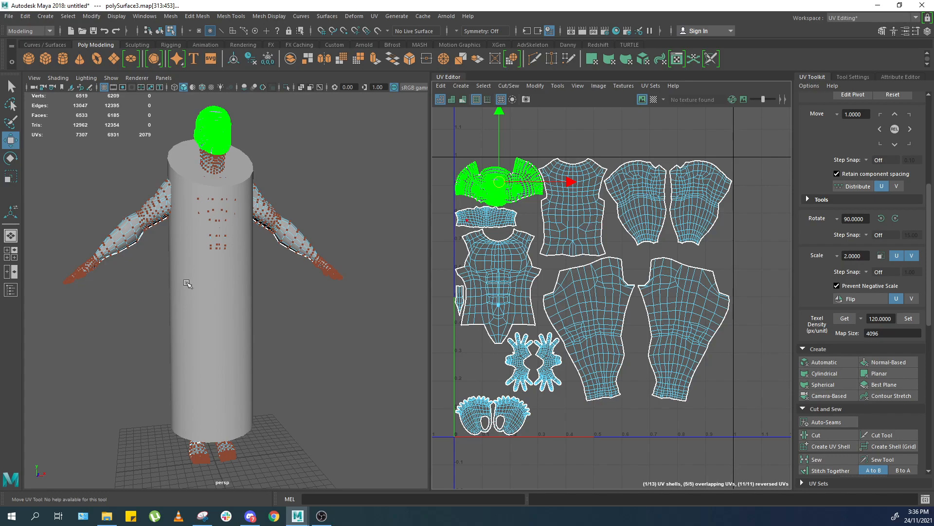
Orbit and zoom in to examine the character's face mesh.
{"action": "key", "text": "F8"}
{"action": "left_click_drag", "start_coordinate": [244, 194], "coordinate": [209, 184], "text": "alt"}
{"action": "middle_click_drag", "start_coordinate": [209, 183], "coordinate": [215, 243], "text": "alt"}
{"action": "right_click_drag", "start_coordinate": [214, 243], "coordinate": [304, 241], "text": "alt"}
{"action": "middle_click_drag", "start_coordinate": [304, 241], "coordinate": [307, 262], "text": "alt"}
{"action": "right_click_drag", "start_coordinate": [308, 261], "coordinate": [268, 273], "text": "alt"}
{"action": "middle_click_drag", "start_coordinate": [268, 272], "coordinate": [236, 265], "text": "alt"}
{"action": "right_click_drag", "start_coordinate": [236, 265], "coordinate": [261, 265], "text": "alt"}
{"action": "middle_click_drag", "start_coordinate": [261, 265], "coordinate": [269, 272], "text": "alt"}
{"action": "left_click_drag", "start_coordinate": [269, 272], "coordinate": [293, 286], "text": "alt"}
{"action": "middle_click_drag", "start_coordinate": [293, 286], "coordinate": [279, 288], "text": "alt"}
{"action": "left_click_drag", "start_coordinate": [280, 288], "coordinate": [257, 281], "text": "alt"}
{"action": "right_click_drag", "start_coordinate": [257, 280], "coordinate": [271, 395], "text": "alt"}
{"action": "middle_click_drag", "start_coordinate": [287, 393], "coordinate": [325, 337], "text": "alt"}
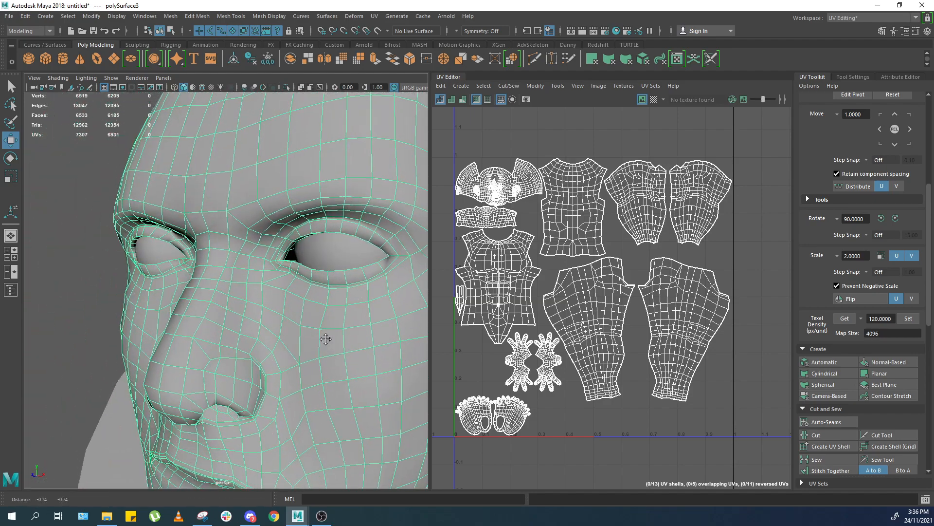
Select the cylinder and view it around the character's upper body.
{"action": "scroll", "coordinate": [326, 338], "scroll_direction": "down", "scroll_amount": 8}
{"action": "middle_click_drag", "start_coordinate": [280, 360], "coordinate": [240, 300], "text": "alt"}
{"action": "scroll", "coordinate": [240, 300], "scroll_direction": "up", "scroll_amount": 2}
{"action": "scroll", "coordinate": [240, 300], "scroll_direction": "down", "scroll_amount": 1}
{"action": "left_click", "coordinate": [293, 241]}
{"action": "scroll", "coordinate": [319, 279], "scroll_direction": "down", "scroll_amount": 6}
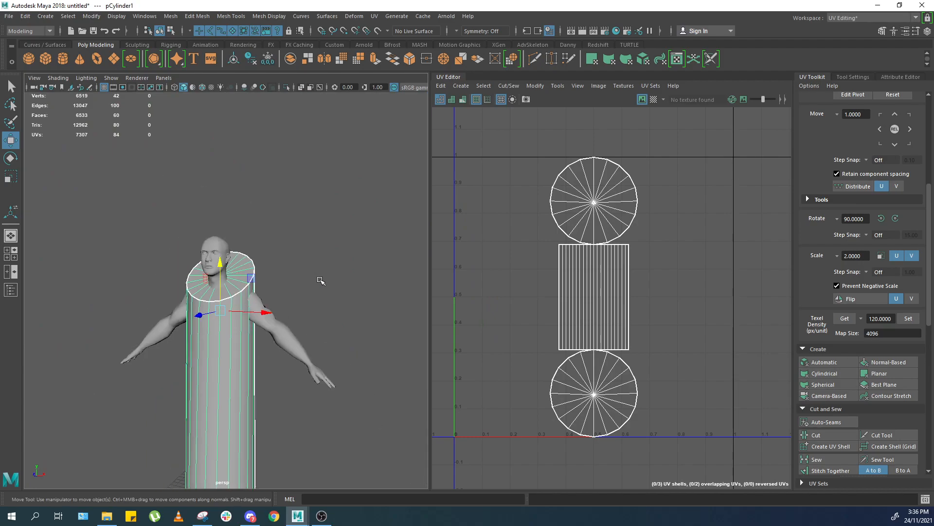
{"action": "middle_click_drag", "start_coordinate": [266, 359], "coordinate": [256, 328], "text": "alt"}
{"action": "middle_click_drag", "start_coordinate": [220, 354], "coordinate": [223, 312], "text": "alt"}
{"action": "scroll", "coordinate": [223, 312], "scroll_direction": "up", "scroll_amount": 4}
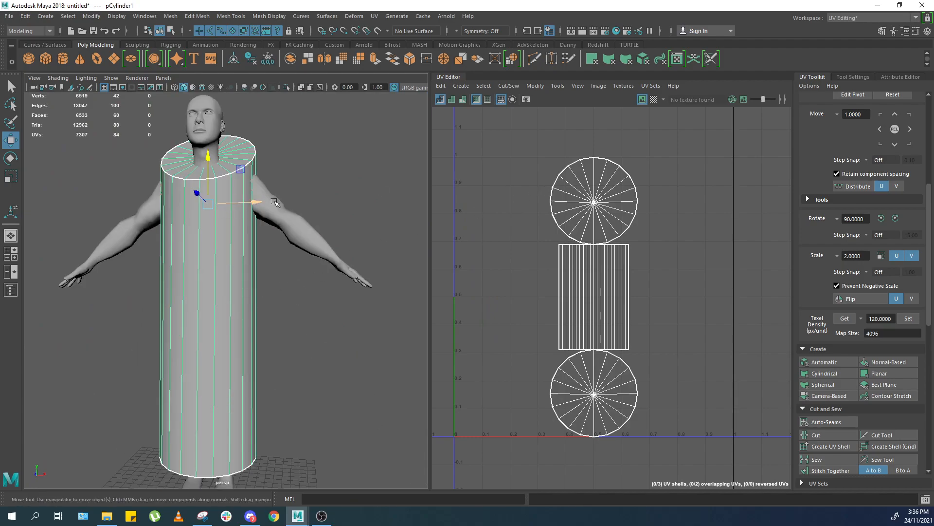
Select the head UV shell and scale it up within the UV layout.
{"action": "left_click", "coordinate": [301, 237]}
{"action": "scroll", "coordinate": [524, 253], "scroll_direction": "down", "scroll_amount": 3}
{"action": "right_click_drag", "start_coordinate": [523, 252], "coordinate": [498, 219]}
{"action": "left_click", "coordinate": [504, 196]}
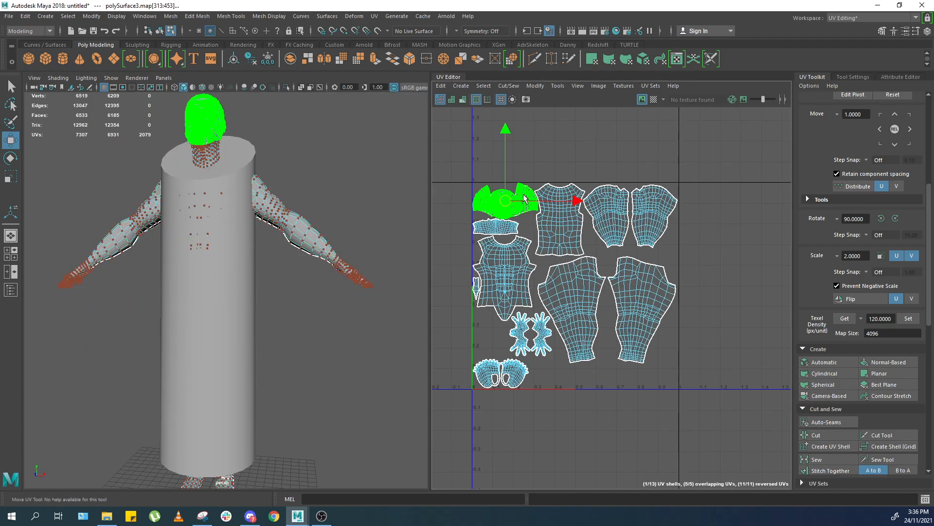
{"action": "scroll", "coordinate": [488, 211], "scroll_direction": "up", "scroll_amount": 1}
{"action": "key", "text": "r"}
{"action": "left_click_drag", "start_coordinate": [508, 199], "coordinate": [582, 256]}
{"action": "key", "text": "w"}
{"action": "key", "text": "r"}
{"action": "mouse_move", "coordinate": [554, 283]}
{"action": "middle_mouse_down"}
{"action": "mouse_move", "coordinate": [562, 282]}
{"action": "mouse_move", "coordinate": [555, 281]}
{"action": "middle_mouse_up"}
{"action": "key", "text": "w"}
{"action": "middle_click_drag", "start_coordinate": [587, 245], "coordinate": [602, 234]}
{"action": "middle_click_drag", "start_coordinate": [608, 320], "coordinate": [605, 285], "text": "alt"}
{"action": "right_click_drag", "start_coordinate": [605, 285], "coordinate": [605, 301], "text": "alt"}
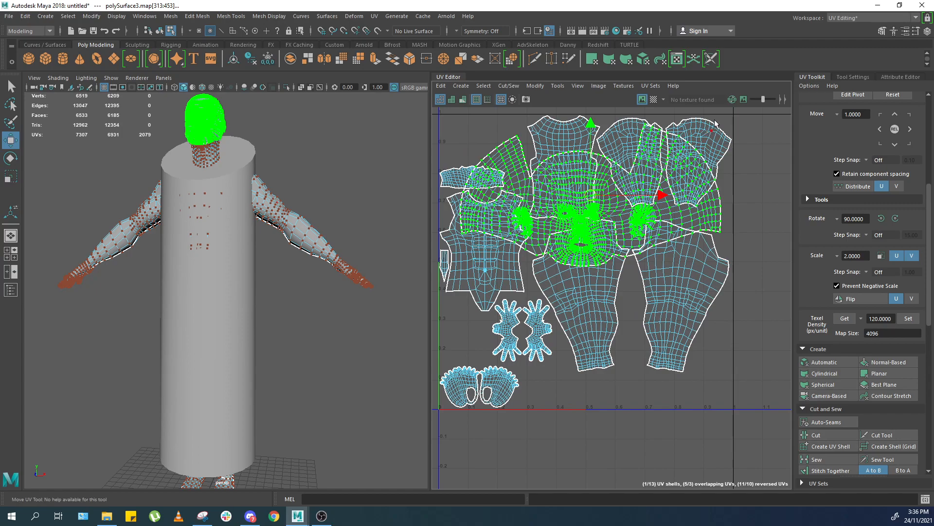
Select the upper-arm UV shells and reposition them in the layout.
{"action": "left_click_drag", "start_coordinate": [717, 116], "coordinate": [688, 128]}
{"action": "left_click_drag", "start_coordinate": [613, 117], "coordinate": [622, 141], "text": "shift"}
{"action": "middle_click_drag", "start_coordinate": [629, 167], "coordinate": [622, 178], "text": "alt"}
{"action": "right_click_drag", "start_coordinate": [622, 178], "coordinate": [668, 157], "text": "alt"}
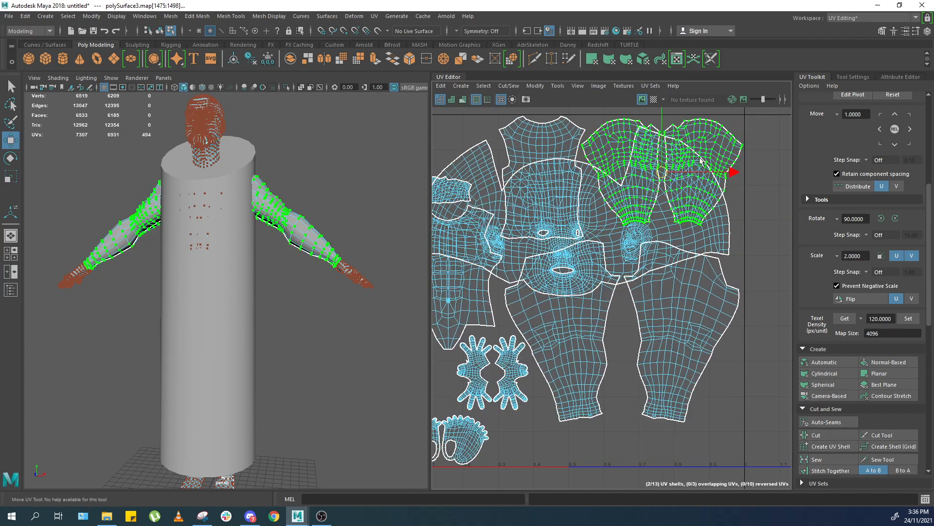
Set the head shell's texel density to 250 px/unit at map size 4096 and move it within the layout.
{"action": "left_click", "coordinate": [841, 319]}
{"action": "double_click", "coordinate": [730, 238]}
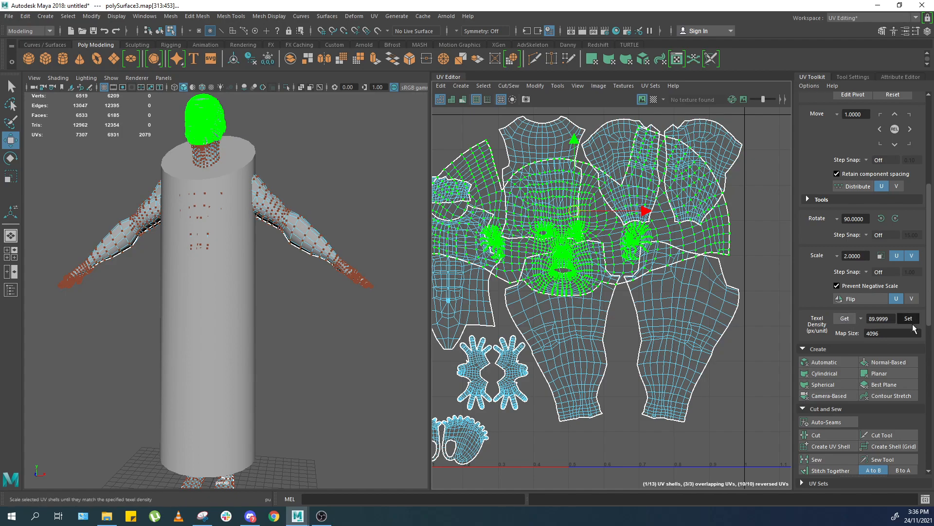
{"action": "left_click", "coordinate": [845, 319]}
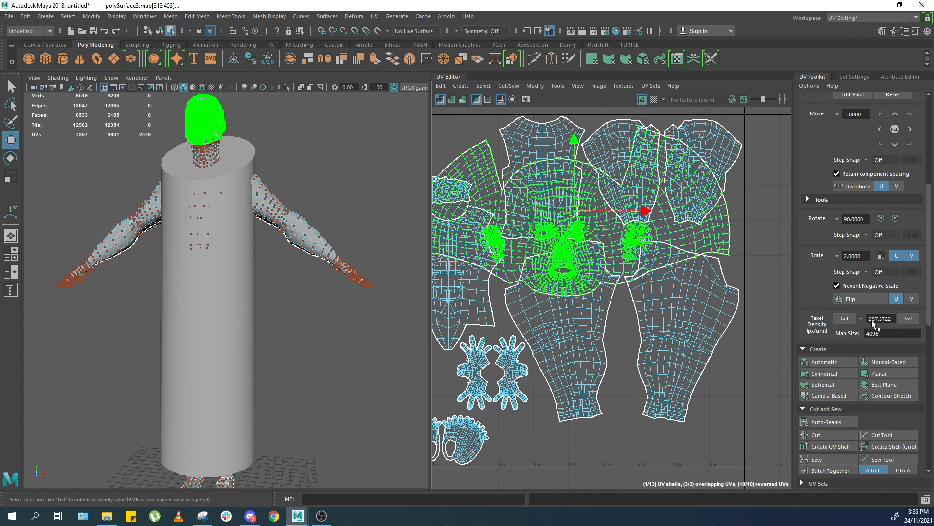
{"action": "left_click", "coordinate": [906, 318]}
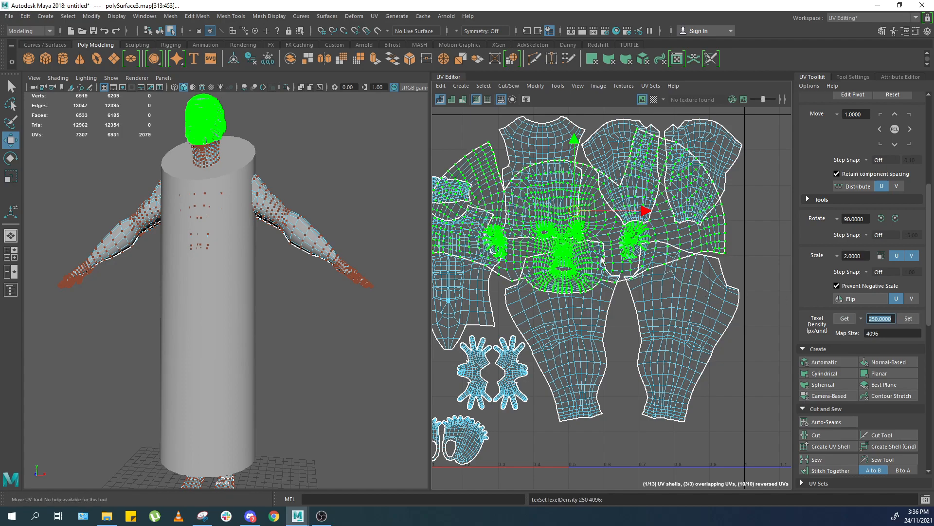
{"action": "middle_click_drag", "start_coordinate": [591, 258], "coordinate": [622, 284], "text": "alt"}
Orbit and zoom the viewport to examine the character's head and neck mesh.
{"action": "scroll", "coordinate": [278, 217], "scroll_direction": "up", "scroll_amount": 3}
{"action": "right_click_drag", "start_coordinate": [294, 223], "coordinate": [373, 157]}
{"action": "left_click_drag", "start_coordinate": [374, 156], "coordinate": [323, 248], "text": "alt"}
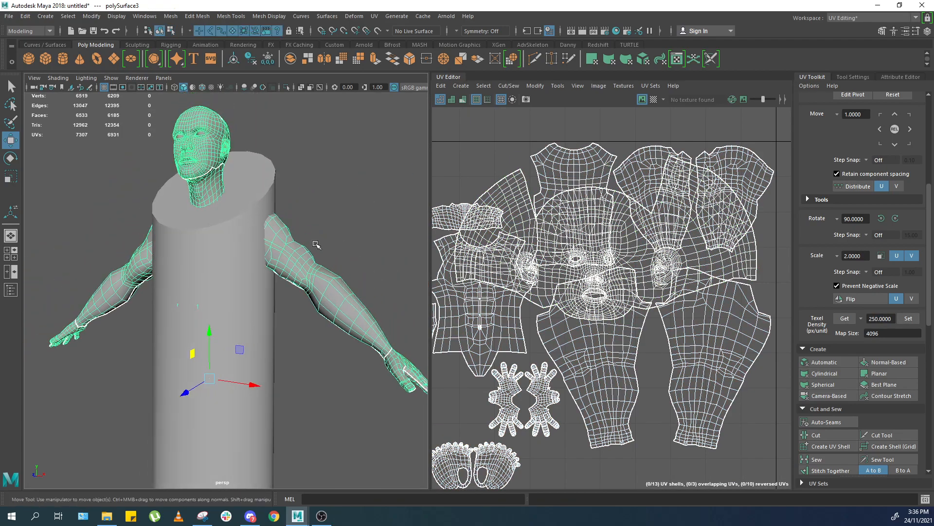
{"action": "right_click_drag", "start_coordinate": [323, 249], "coordinate": [347, 234], "text": "alt"}
{"action": "middle_click_drag", "start_coordinate": [301, 161], "coordinate": [300, 269], "text": "alt"}
{"action": "right_click_drag", "start_coordinate": [301, 253], "coordinate": [294, 277], "text": "alt"}
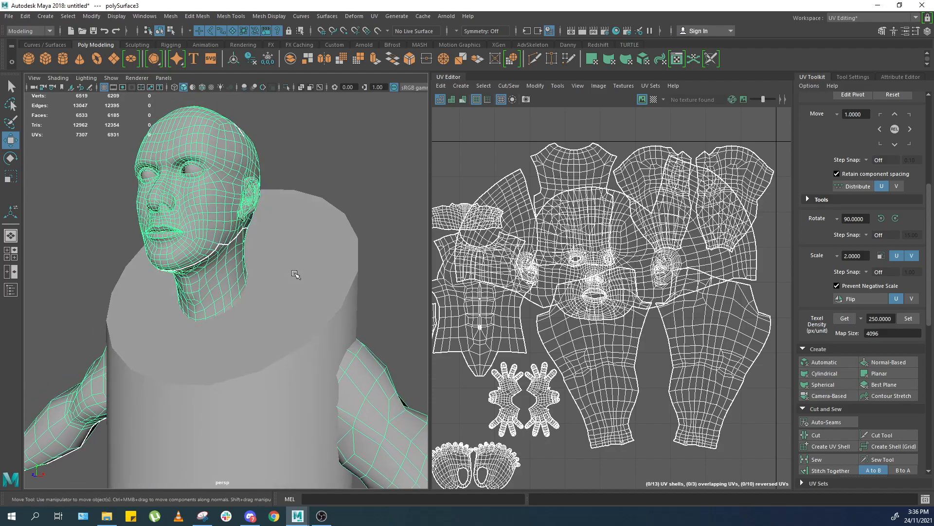
{"action": "scroll", "coordinate": [279, 257], "scroll_direction": "down", "scroll_amount": 5}
{"action": "scroll", "coordinate": [281, 280], "scroll_direction": "up", "scroll_amount": 5}
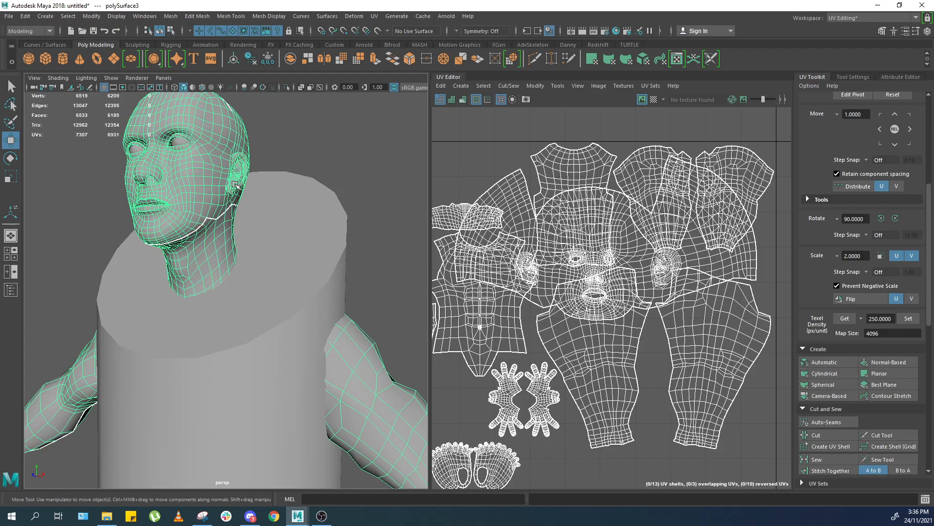
{"action": "left_click_drag", "start_coordinate": [238, 186], "coordinate": [314, 185], "text": "alt"}
{"action": "scroll", "coordinate": [282, 216], "scroll_direction": "up", "scroll_amount": 5}
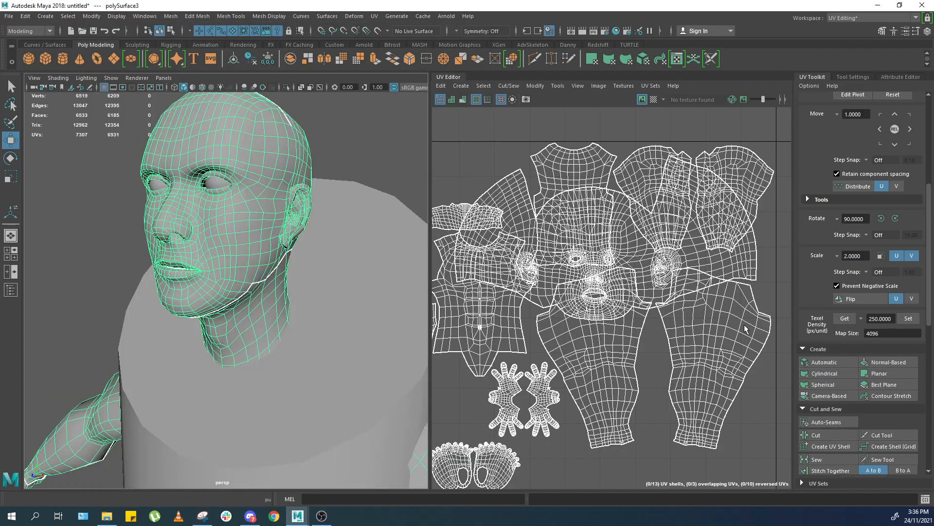
{"action": "scroll", "coordinate": [299, 268], "scroll_direction": "down", "scroll_amount": 2}
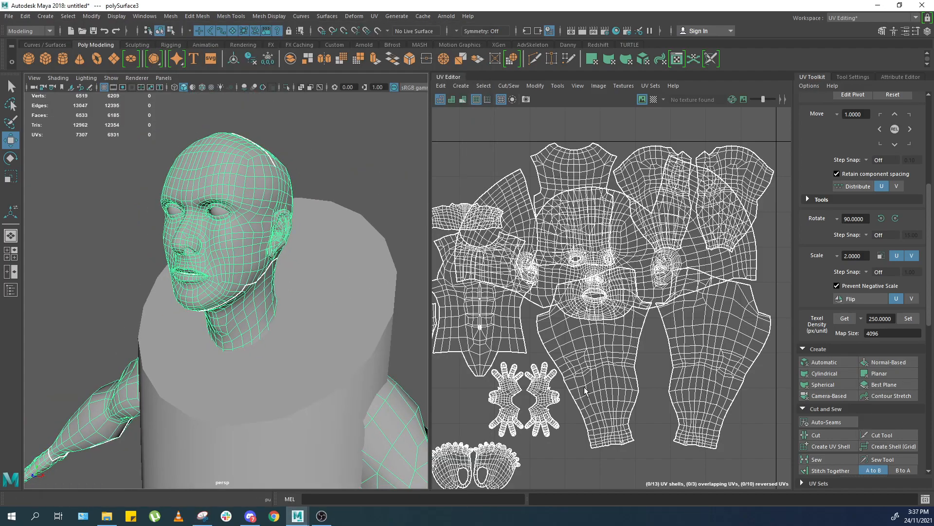
{"action": "left_click_drag", "start_coordinate": [336, 290], "coordinate": [331, 267], "text": "alt"}
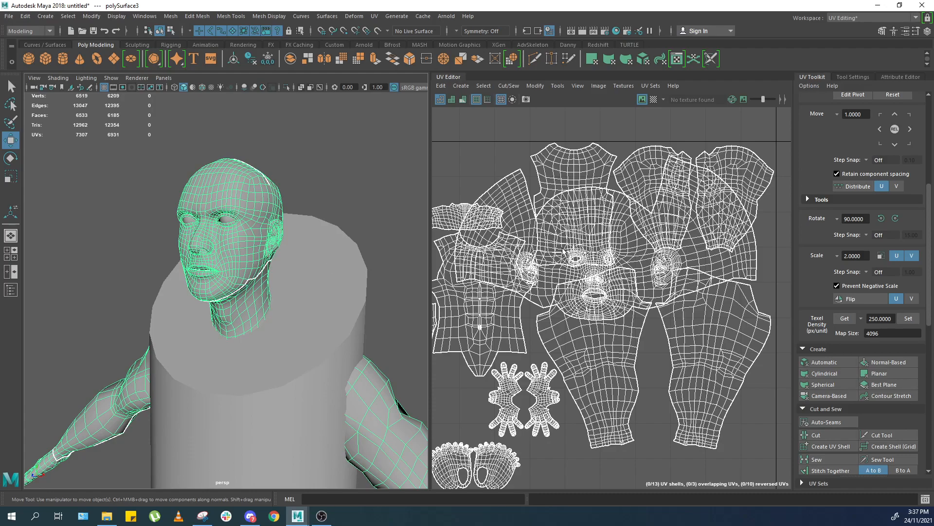
Undo the head shell's scaling, moves and texel density change.
{"action": "middle_click_drag", "start_coordinate": [570, 254], "coordinate": [639, 255], "text": "alt"}
{"action": "key", "text": "ctrl+z"}
{"action": "key", "text": "ctrl+z"}
{"action": "key", "text": "ctrl+z"}
{"action": "key", "text": "ctrl+z"}
{"action": "key", "text": "ctrl+z"}
{"action": "key", "text": "ctrl+z"}
{"action": "key", "text": "ctrl+z"}
{"action": "key", "text": "ctrl+z"}
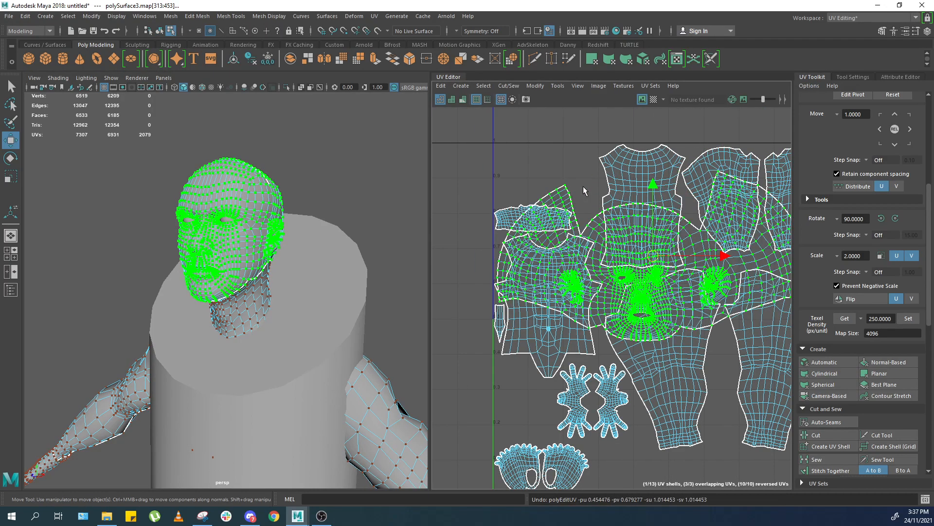
Switch to object mode, select the character and frame it in the viewport.
{"action": "key", "text": "F8"}
{"action": "left_click", "coordinate": [322, 155]}
{"action": "left_click", "coordinate": [271, 191]}
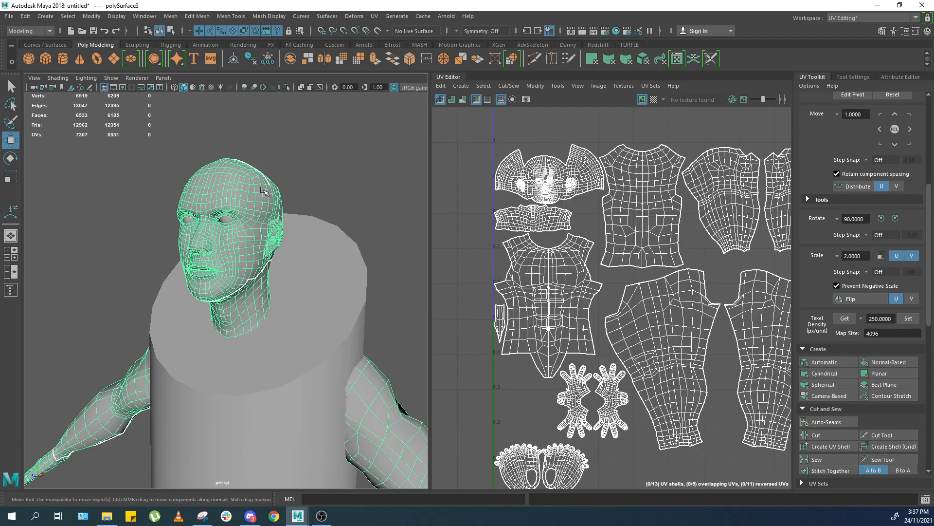
{"action": "key", "text": "f"}
{"action": "left_click_drag", "start_coordinate": [356, 201], "coordinate": [367, 199], "text": "alt"}
{"action": "scroll", "coordinate": [367, 198], "scroll_direction": "up", "scroll_amount": 1}
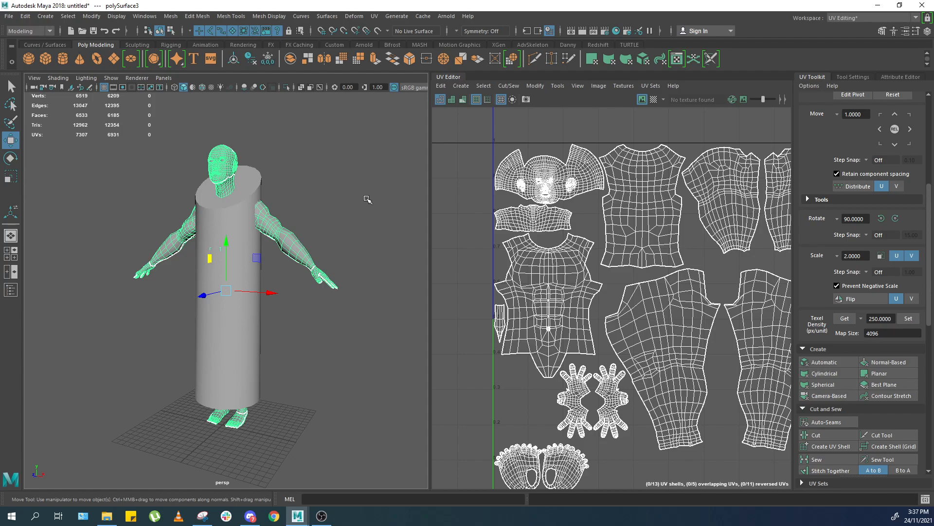
{"action": "scroll", "coordinate": [354, 244], "scroll_direction": "down", "scroll_amount": 4}
{"action": "scroll", "coordinate": [352, 242], "scroll_direction": "up", "scroll_amount": 4}
{"action": "left_click_drag", "start_coordinate": [349, 238], "coordinate": [351, 234], "text": "alt"}
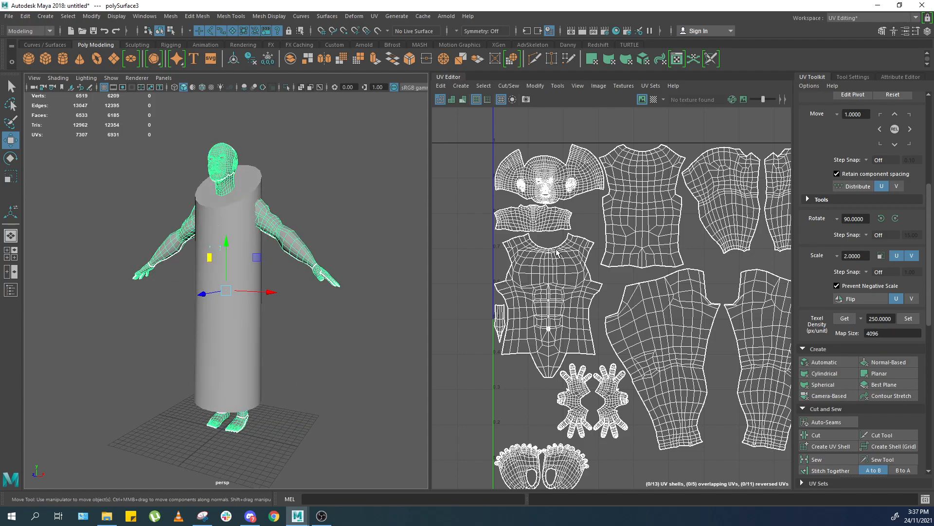
{"action": "scroll", "coordinate": [653, 241], "scroll_direction": "down", "scroll_amount": 2}
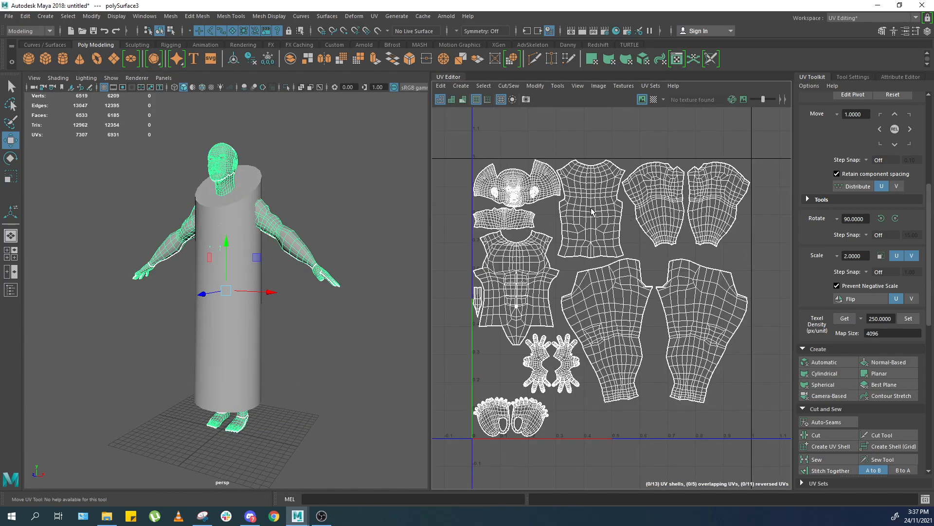
Select the head UV shell and set its texel density to 250 px/unit.
{"action": "right_click_drag", "start_coordinate": [597, 212], "coordinate": [705, 185]}
{"action": "scroll", "coordinate": [735, 149], "scroll_direction": "down", "scroll_amount": 2}
{"action": "left_click_drag", "start_coordinate": [720, 153], "coordinate": [575, 361]}
{"action": "left_click", "coordinate": [589, 175]}
{"action": "double_click", "coordinate": [589, 174]}
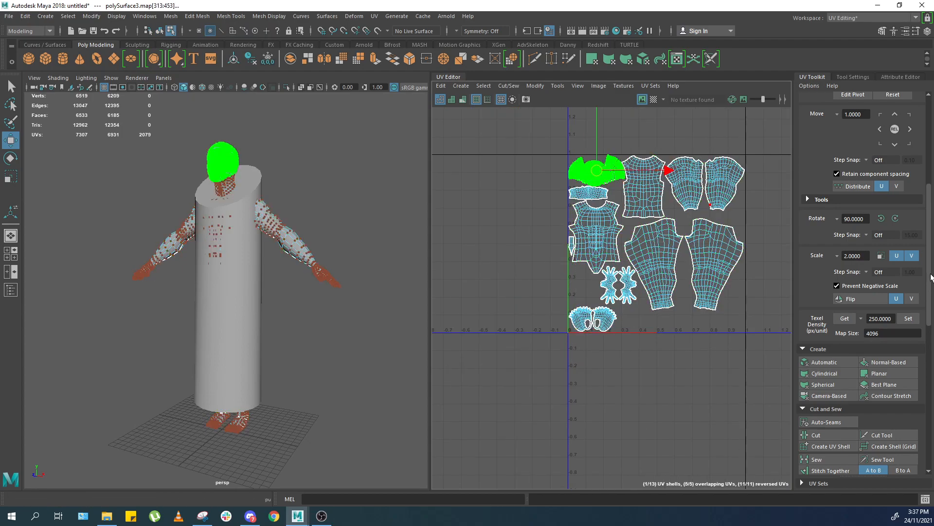
{"action": "left_click", "coordinate": [907, 319]}
Select the remaining body UV shells and apply the 250 px/unit texel density to them.
{"action": "scroll", "coordinate": [634, 205], "scroll_direction": "up", "scroll_amount": 2}
{"action": "middle_click_drag", "start_coordinate": [608, 190], "coordinate": [598, 221], "text": "alt"}
{"action": "mouse_move", "coordinate": [581, 188]}
{"action": "left_mouse_down"}
{"action": "mouse_move", "coordinate": [663, 255]}
{"action": "mouse_move", "coordinate": [632, 203]}
{"action": "mouse_move", "coordinate": [581, 186]}
{"action": "left_mouse_up"}
{"action": "scroll", "coordinate": [583, 219], "scroll_direction": "down", "scroll_amount": 1}
{"action": "left_click_drag", "start_coordinate": [593, 150], "coordinate": [615, 77]}
{"action": "left_click_drag", "start_coordinate": [536, 185], "coordinate": [723, 382]}
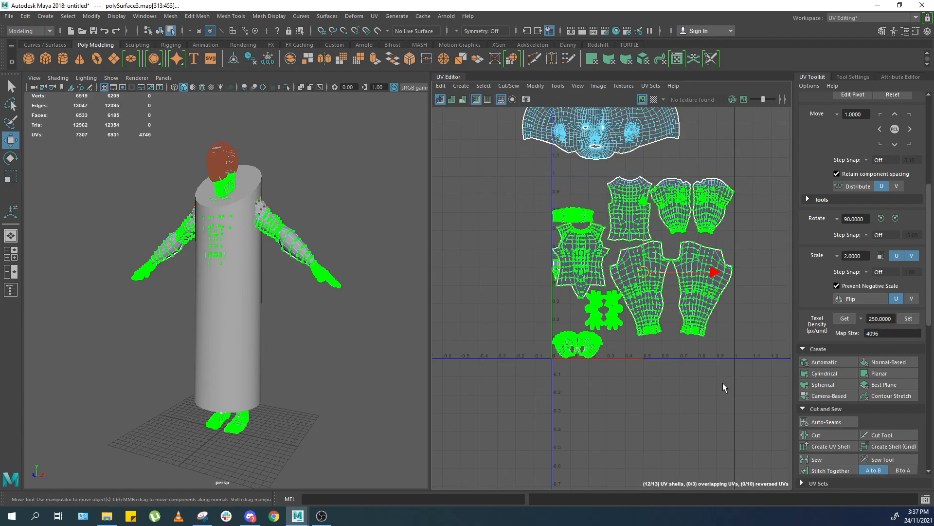
{"action": "left_click", "coordinate": [906, 319]}
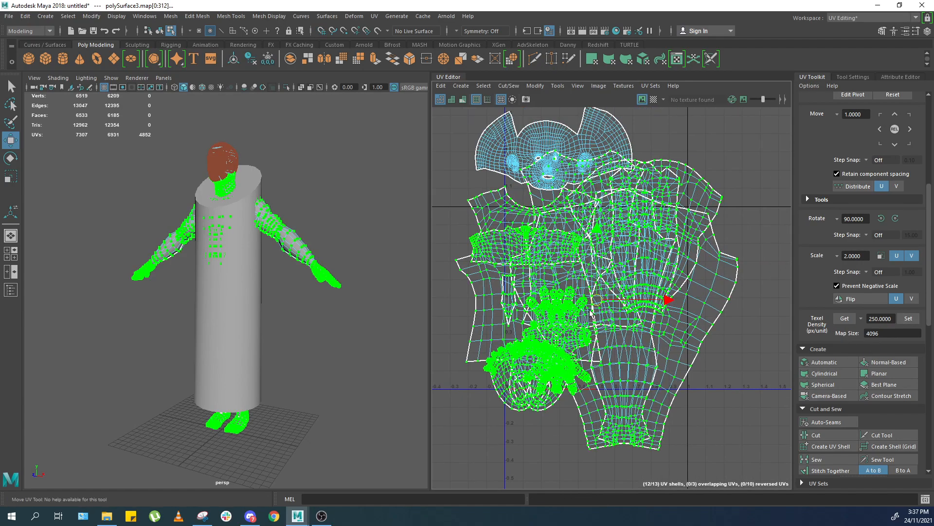
Move the rescaled body shells apart from the head shell in the UV layout.
{"action": "scroll", "coordinate": [672, 299], "scroll_direction": "down", "scroll_amount": 2}
{"action": "left_click_drag", "start_coordinate": [671, 299], "coordinate": [742, 305]}
{"action": "key", "text": "ctrl+z"}
{"action": "middle_click_drag", "start_coordinate": [740, 318], "coordinate": [632, 323], "text": "alt"}
{"action": "scroll", "coordinate": [628, 321], "scroll_direction": "up", "scroll_amount": 1}
{"action": "left_click_drag", "start_coordinate": [540, 303], "coordinate": [703, 307]}
{"action": "middle_click_drag", "start_coordinate": [601, 303], "coordinate": [710, 312], "text": "alt"}
{"action": "middle_click_drag", "start_coordinate": [287, 220], "coordinate": [302, 256], "text": "alt"}
{"action": "scroll", "coordinate": [302, 256], "scroll_direction": "up", "scroll_amount": 4}
{"action": "right_click_drag", "start_coordinate": [339, 218], "coordinate": [379, 174]}
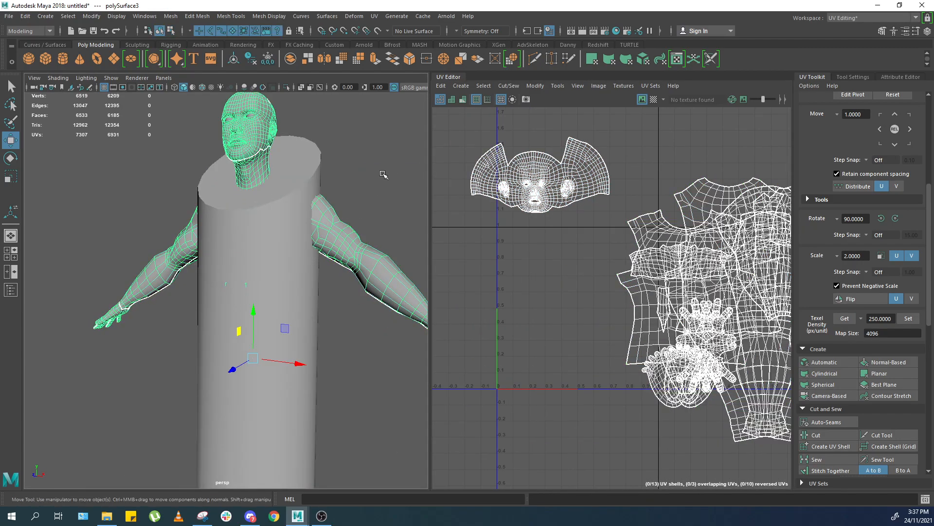
Preview the checker texture on the head and neck to compare texel density.
{"action": "left_click", "coordinate": [286, 88]}
{"action": "middle_click_drag", "start_coordinate": [298, 146], "coordinate": [315, 257], "text": "alt"}
{"action": "scroll", "coordinate": [315, 257], "scroll_direction": "up", "scroll_amount": 6}
{"action": "left_click", "coordinate": [652, 100]}
{"action": "middle_click_drag", "start_coordinate": [370, 268], "coordinate": [267, 225], "text": "alt"}
{"action": "scroll", "coordinate": [266, 225], "scroll_direction": "up", "scroll_amount": 3}
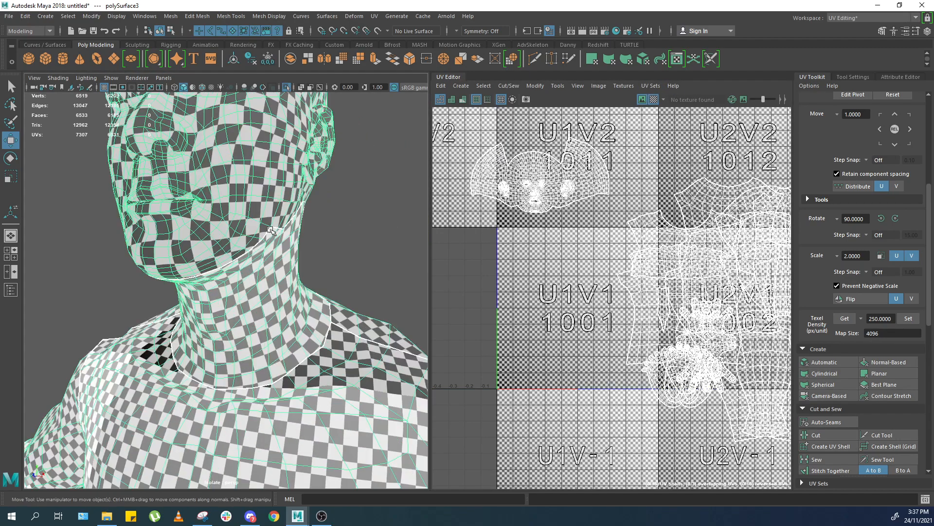
{"action": "mouse_move", "coordinate": [218, 229]}
{"action": "left_mouse_down", "text": "alt"}
{"action": "mouse_move", "coordinate": [210, 225]}
{"action": "mouse_move", "coordinate": [220, 224]}
{"action": "left_mouse_up", "text": "alt"}
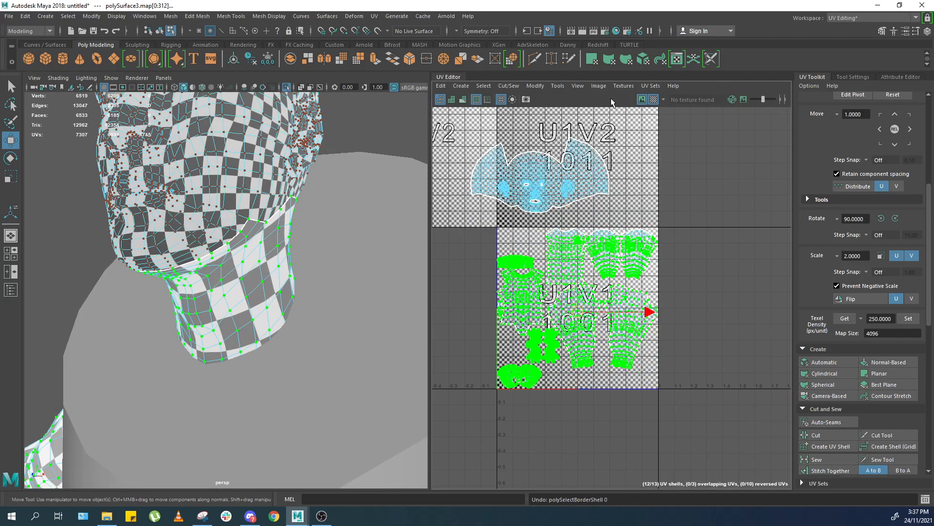
{"action": "left_click", "coordinate": [653, 100]}
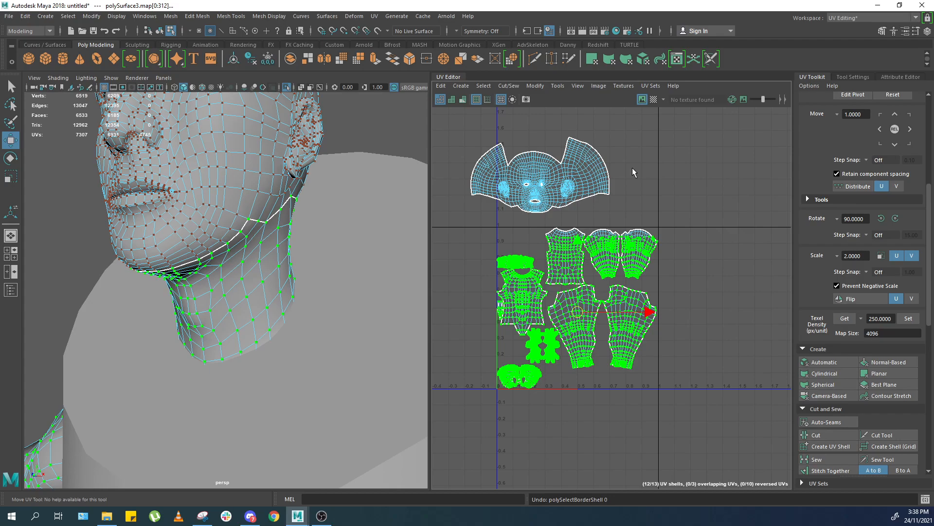
Undo the texel density changes on the UV shells.
{"action": "left_click", "coordinate": [642, 177]}
{"action": "scroll", "coordinate": [637, 197], "scroll_direction": "up", "scroll_amount": 2}
{"action": "scroll", "coordinate": [620, 209], "scroll_direction": "down", "scroll_amount": 1}
{"action": "middle_click_drag", "start_coordinate": [620, 209], "coordinate": [651, 188], "text": "alt"}
{"action": "key", "text": "ctrl+z"}
{"action": "key", "text": "ctrl+z"}
{"action": "key", "text": "ctrl+z"}
{"action": "key", "text": "ctrl+z"}
{"action": "key", "text": "ctrl+z"}
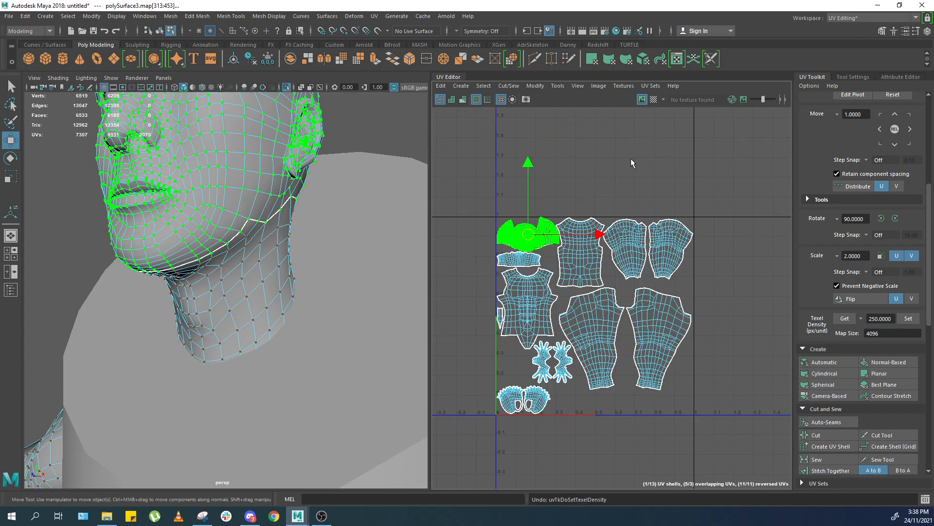
Frame the UV layout and select all the character's UV shells.
{"action": "scroll", "coordinate": [449, 318], "scroll_direction": "up", "scroll_amount": 3}
{"action": "key", "text": "f"}
{"action": "right_click_drag", "start_coordinate": [604, 210], "coordinate": [340, 277], "text": "alt"}
{"action": "middle_click_drag", "start_coordinate": [730, 214], "coordinate": [595, 214], "text": "alt"}
{"action": "left_click", "coordinate": [595, 214]}
{"action": "right_click_drag", "start_coordinate": [594, 214], "coordinate": [528, 258], "text": "alt"}
{"action": "middle_click_drag", "start_coordinate": [571, 270], "coordinate": [557, 204], "text": "alt"}
{"action": "scroll", "coordinate": [557, 208], "scroll_direction": "down", "scroll_amount": 1}
{"action": "left_click_drag", "start_coordinate": [445, 156], "coordinate": [776, 442]}
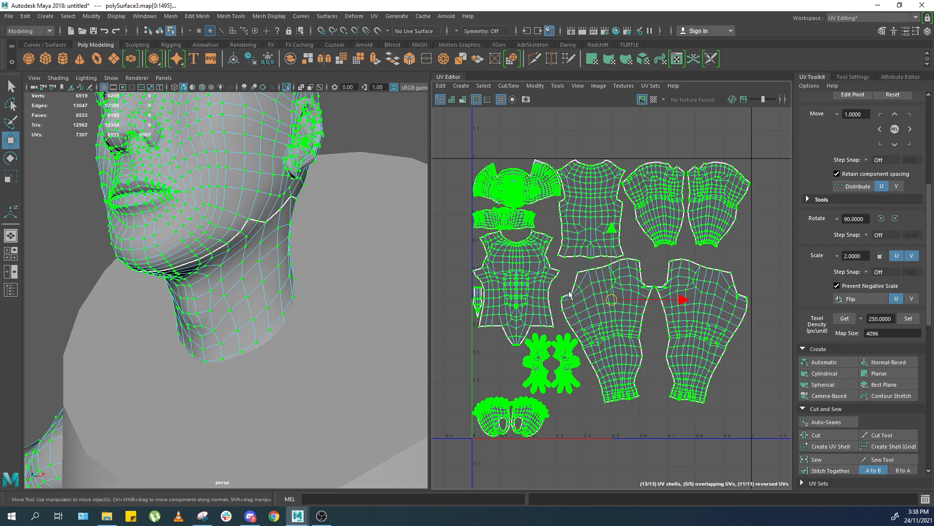
Switch to object mode and select the eye mesh to view its UV shells.
{"action": "scroll", "coordinate": [268, 297], "scroll_direction": "down", "scroll_amount": 3}
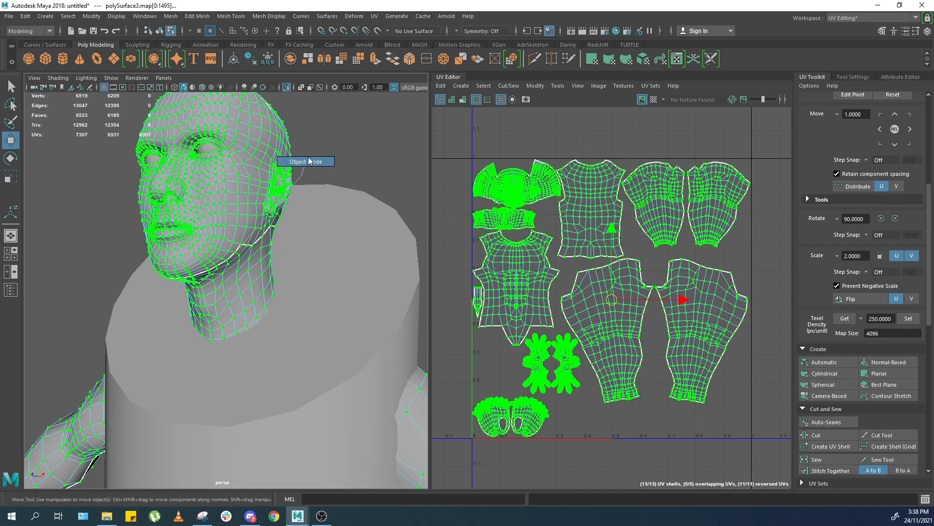
{"action": "left_click", "coordinate": [343, 147]}
{"action": "left_click_drag", "start_coordinate": [343, 148], "coordinate": [342, 160], "text": "alt"}
{"action": "left_click", "coordinate": [228, 228]}
{"action": "key", "text": "f"}
{"action": "key", "text": "a"}
{"action": "key", "text": "f"}
{"action": "left_click_drag", "start_coordinate": [352, 115], "coordinate": [313, 443]}
{"action": "key", "text": "f"}
{"action": "scroll", "coordinate": [304, 326], "scroll_direction": "down", "scroll_amount": 10}
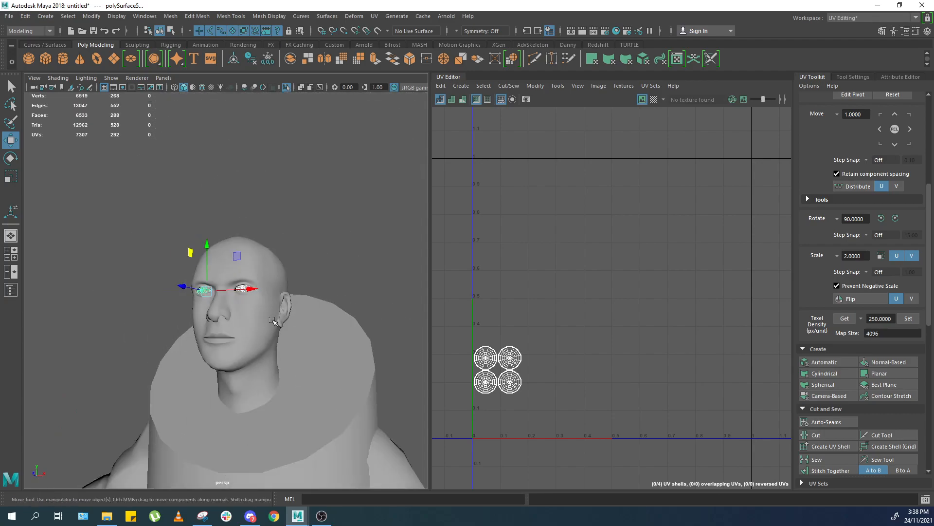
{"action": "scroll", "coordinate": [303, 317], "scroll_direction": "up", "scroll_amount": 5}
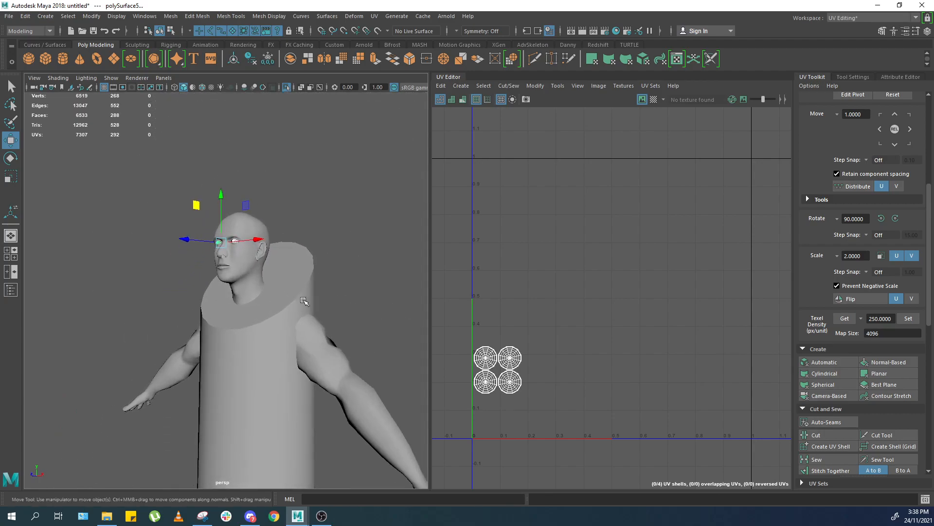
{"action": "left_click_drag", "start_coordinate": [292, 308], "coordinate": [284, 279], "text": "alt"}
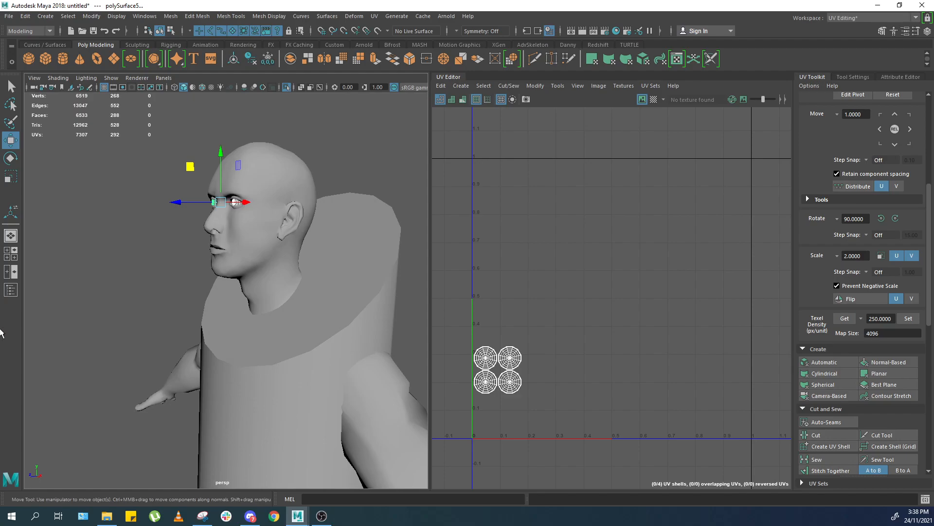
Select the reference cylinder and delete it.
{"action": "left_click_drag", "start_coordinate": [308, 231], "coordinate": [349, 235], "text": "alt"}
{"action": "key", "text": "ctrl+shift+i"}
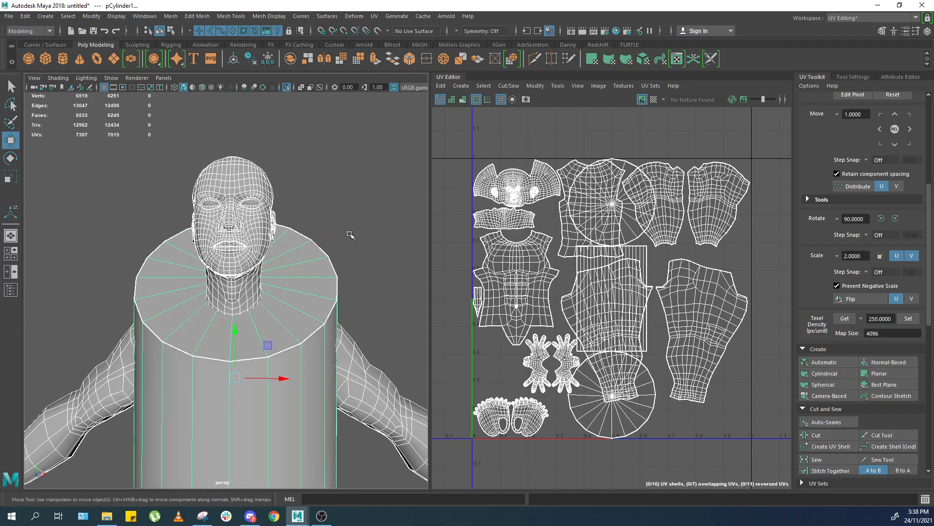
{"action": "middle_click_drag", "start_coordinate": [350, 235], "coordinate": [370, 246], "text": "alt"}
{"action": "scroll", "coordinate": [371, 245], "scroll_direction": "up", "scroll_amount": 2}
{"action": "left_click", "coordinate": [370, 291], "text": "shift"}
{"action": "left_click", "coordinate": [363, 291]}
{"action": "key", "text": "Delete"}
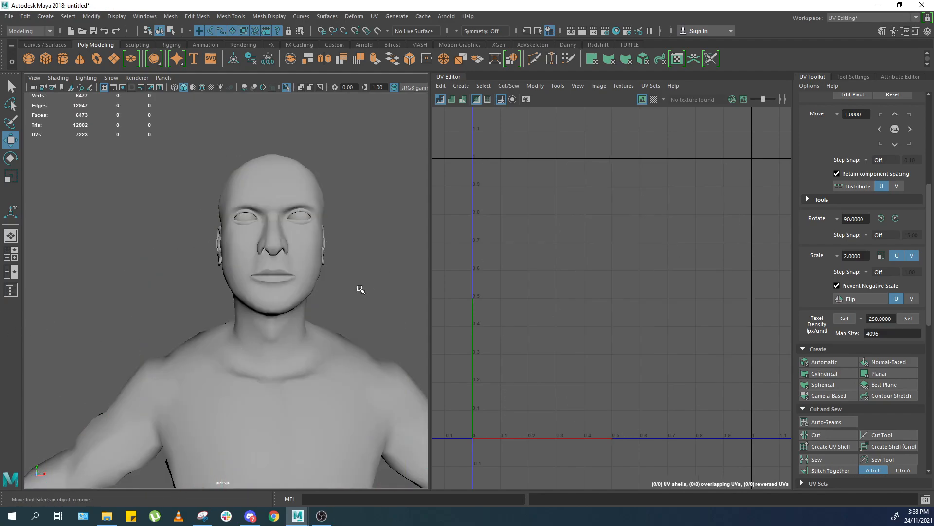
Flip one upper-arm UV shell horizontally and move it over its matching upper-arm shell.
{"action": "left_click", "coordinate": [317, 257]}
{"action": "scroll", "coordinate": [578, 247], "scroll_direction": "up", "scroll_amount": 1}
{"action": "scroll", "coordinate": [584, 246], "scroll_direction": "down", "scroll_amount": 1}
{"action": "middle_click_drag", "start_coordinate": [726, 210], "coordinate": [675, 240], "text": "alt"}
{"action": "scroll", "coordinate": [674, 240], "scroll_direction": "up", "scroll_amount": 3}
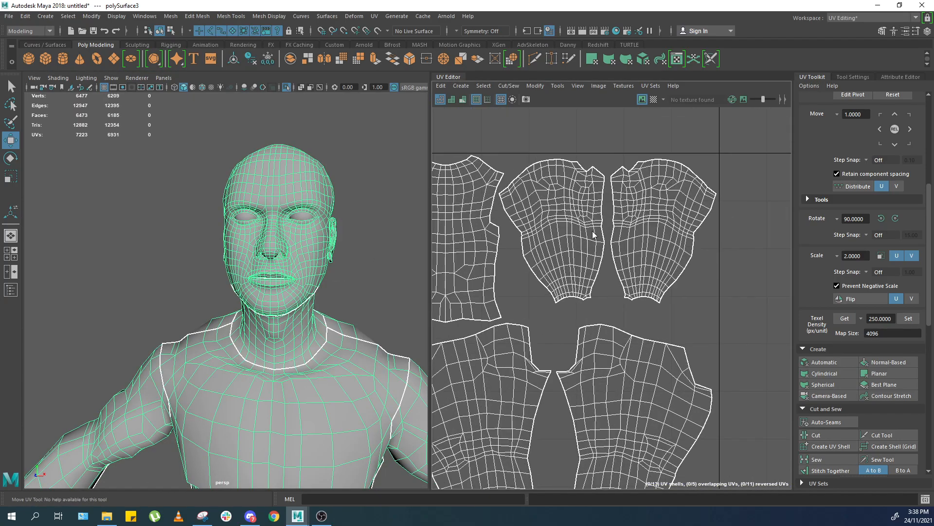
{"action": "right_click_drag", "start_coordinate": [594, 233], "coordinate": [647, 237]}
{"action": "double_click", "coordinate": [650, 235]}
{"action": "middle_click_drag", "start_coordinate": [635, 265], "coordinate": [648, 286], "text": "alt"}
{"action": "scroll", "coordinate": [649, 285], "scroll_direction": "up", "scroll_amount": 3}
{"action": "middle_click_drag", "start_coordinate": [730, 237], "coordinate": [752, 252], "text": "alt"}
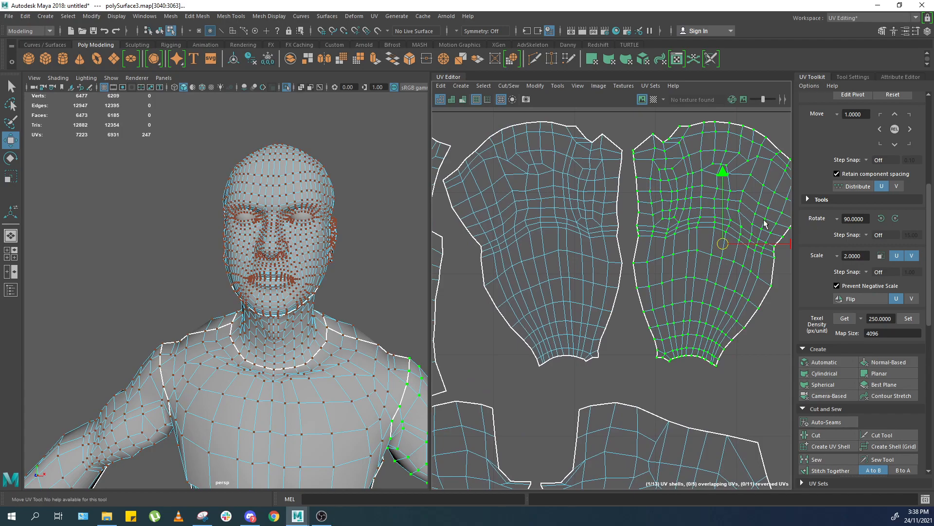
{"action": "left_click", "coordinate": [855, 298]}
{"action": "left_click_drag", "start_coordinate": [769, 244], "coordinate": [584, 270]}
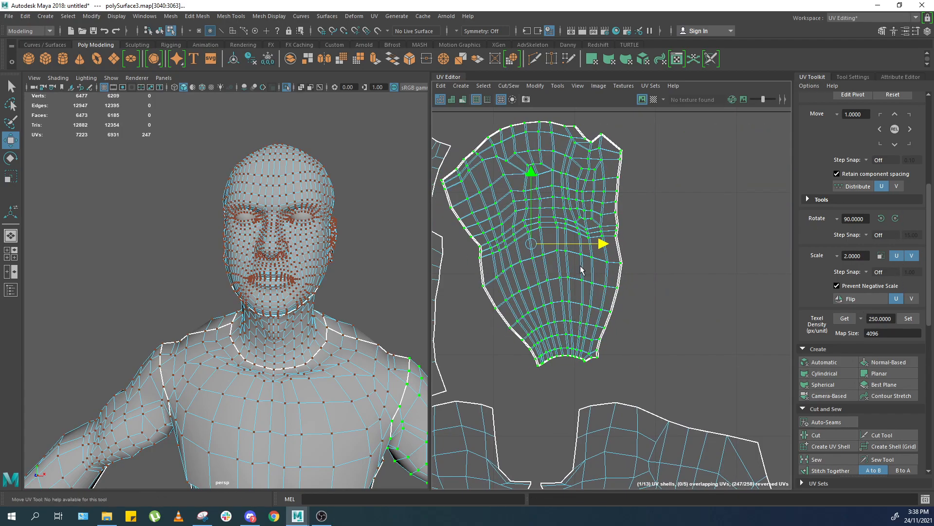
Move the flipped upper-arm UV shell into place beside the torso shells in the layout.
{"action": "scroll", "coordinate": [612, 368], "scroll_direction": "down", "scroll_amount": 2}
{"action": "scroll", "coordinate": [612, 368], "scroll_direction": "down", "scroll_amount": 2}
{"action": "middle_click_drag", "start_coordinate": [619, 438], "coordinate": [666, 244], "text": "alt"}
{"action": "middle_click_drag", "start_coordinate": [655, 196], "coordinate": [653, 282], "text": "alt"}
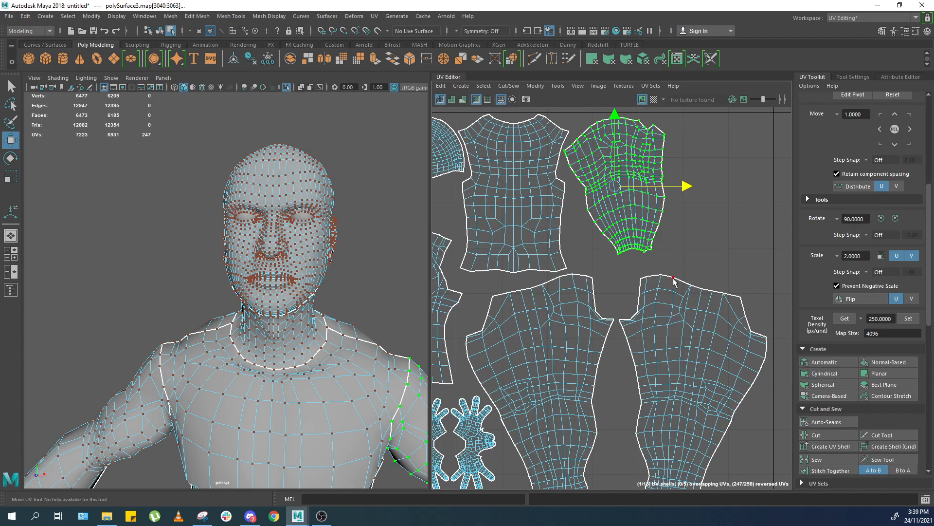
{"action": "middle_click_drag", "start_coordinate": [642, 348], "coordinate": [665, 295], "text": "alt"}
{"action": "left_click", "coordinate": [664, 295]}
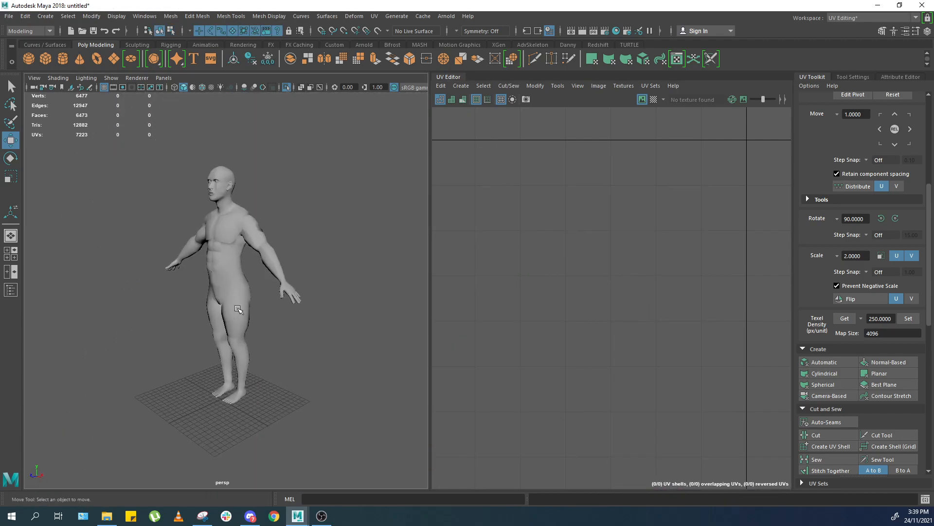
Select all the character's meshes in the viewport and frame their combined UV shells in the UV Editor.
{"action": "left_click_drag", "start_coordinate": [237, 308], "coordinate": [255, 304], "text": "alt"}
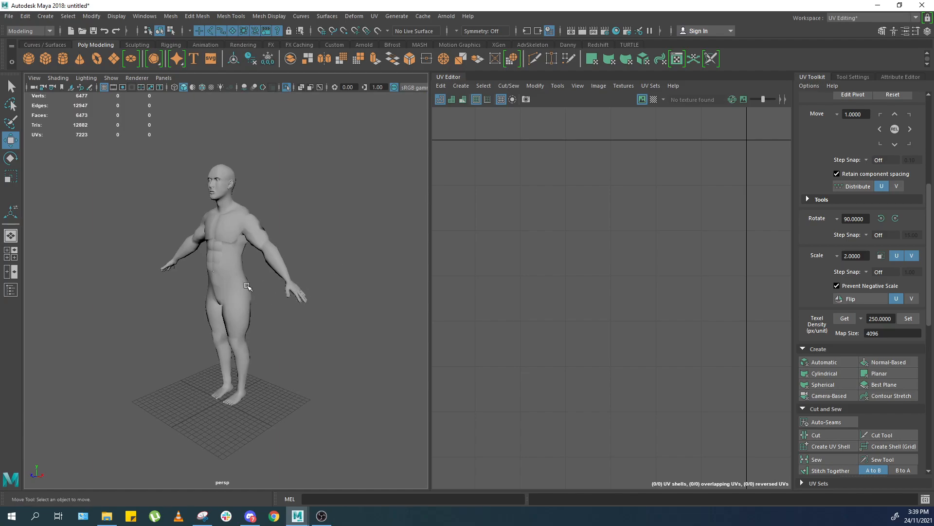
{"action": "left_click", "coordinate": [246, 286]}
{"action": "left_click_drag", "start_coordinate": [278, 277], "coordinate": [283, 276], "text": "alt"}
{"action": "scroll", "coordinate": [283, 276], "scroll_direction": "up", "scroll_amount": 1}
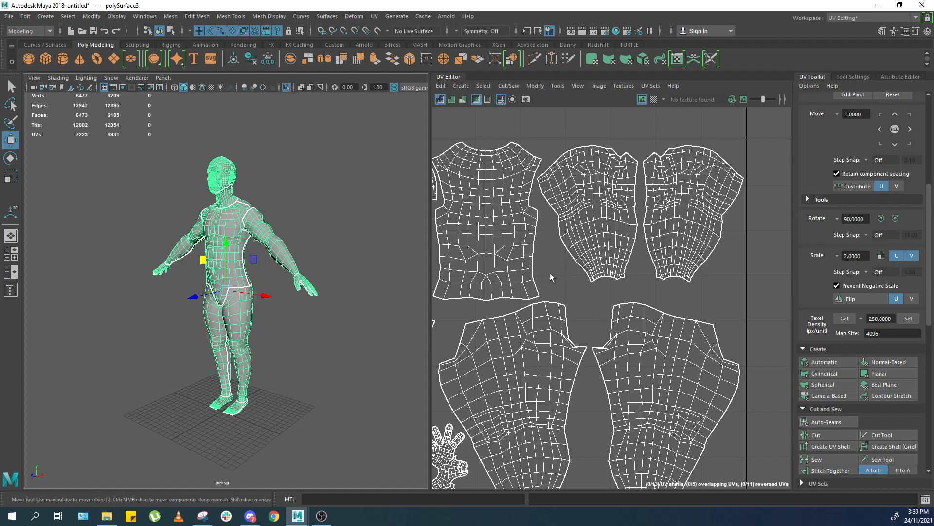
{"action": "left_click", "coordinate": [402, 325]}
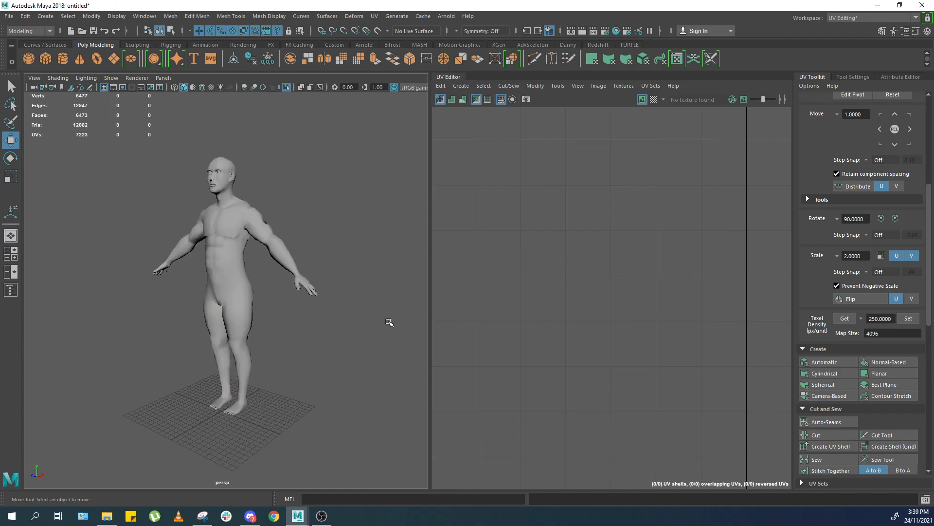
{"action": "left_click_drag", "start_coordinate": [314, 148], "coordinate": [219, 326]}
{"action": "left_click_drag", "start_coordinate": [286, 391], "coordinate": [344, 337], "text": "alt"}
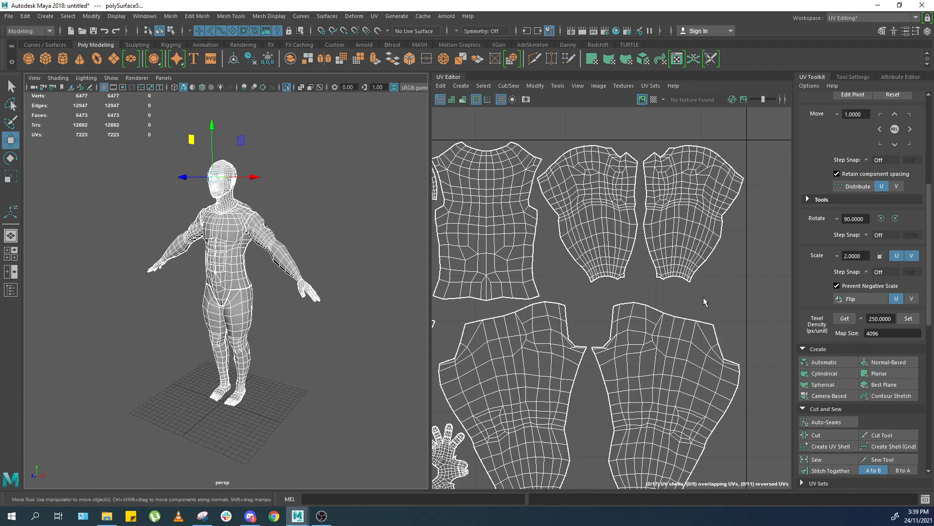
{"action": "key", "text": "f"}
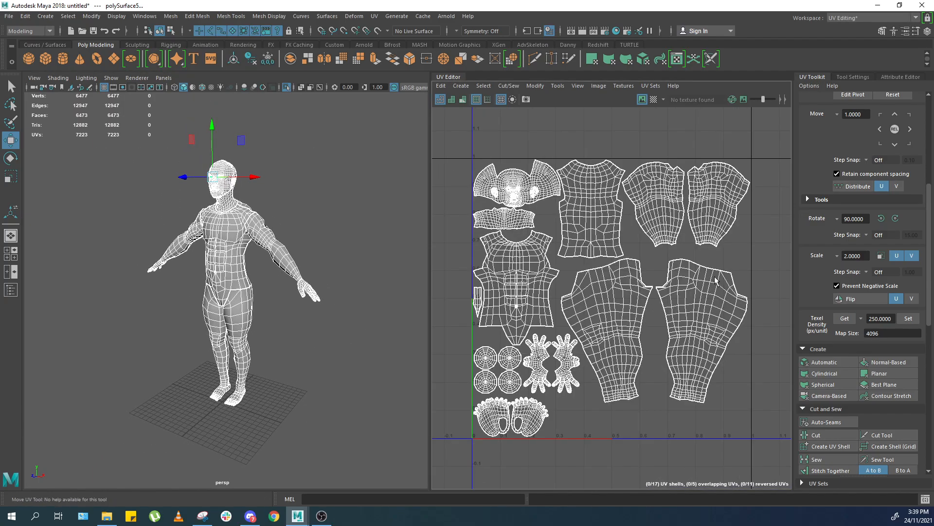
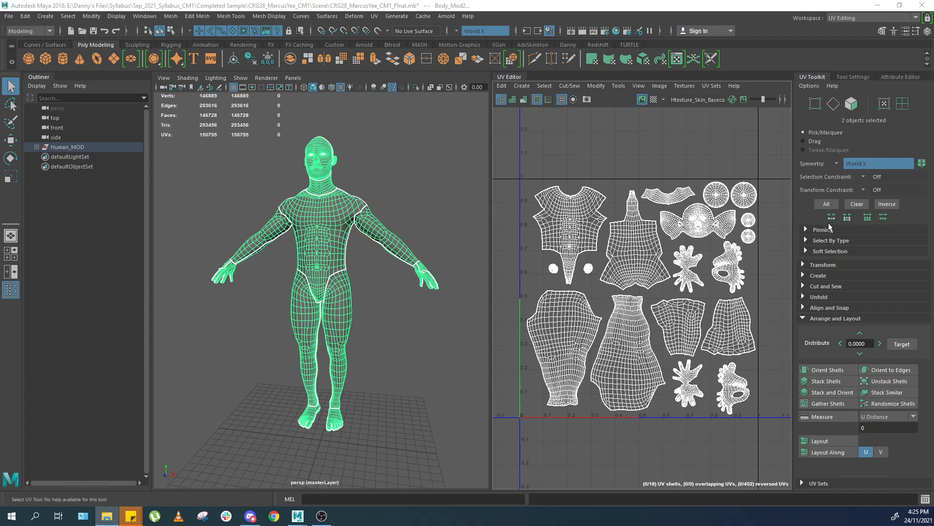
Select only the body mesh in the viewport and hide the Outliner.
{"action": "left_click", "coordinate": [447, 282]}
{"action": "left_click", "coordinate": [334, 228]}
{"action": "left_click_drag", "start_coordinate": [334, 228], "coordinate": [409, 199], "text": "alt"}
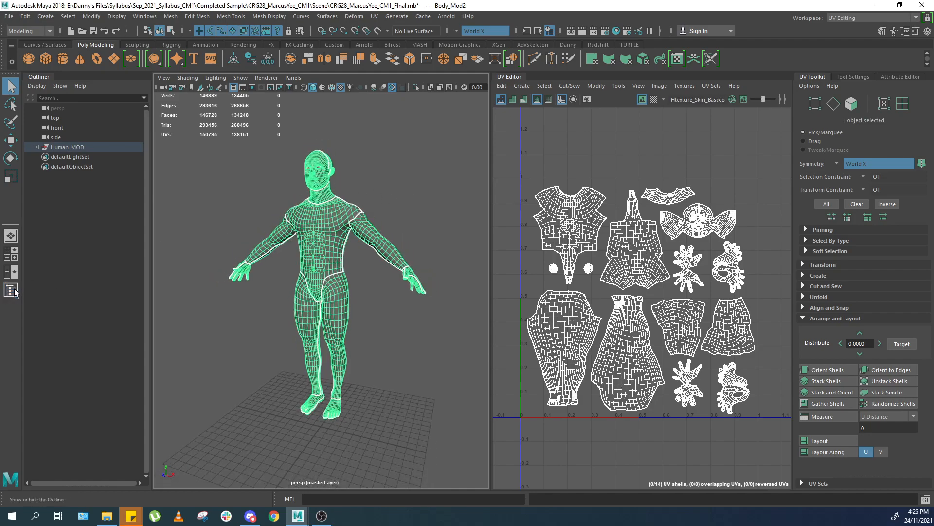
{"action": "left_click", "coordinate": [10, 290]}
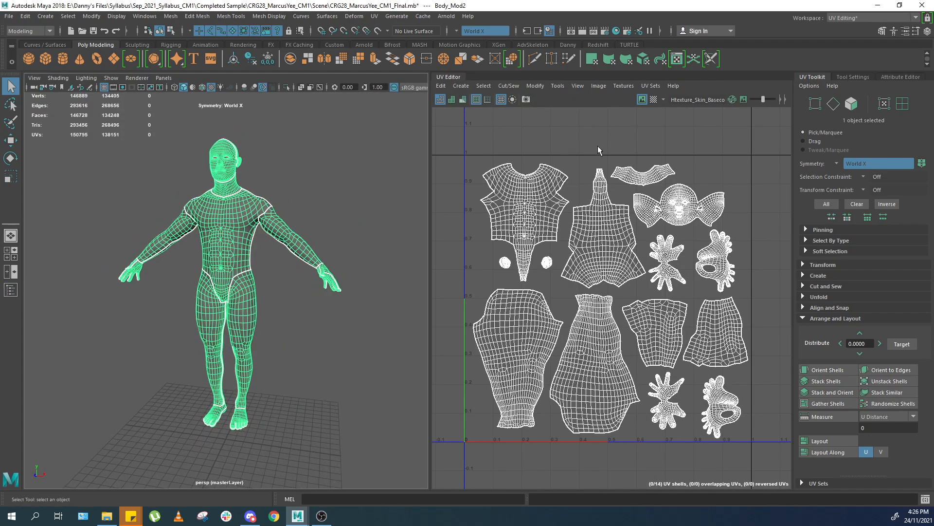
{"action": "scroll", "coordinate": [265, 219], "scroll_direction": "up", "scroll_amount": 6}
{"action": "key", "text": "f"}
{"action": "scroll", "coordinate": [265, 219], "scroll_direction": "down", "scroll_amount": 3}
{"action": "key", "text": "f"}
{"action": "left_click", "coordinate": [617, 88]}
{"action": "mouse_move", "coordinate": [601, 88]}
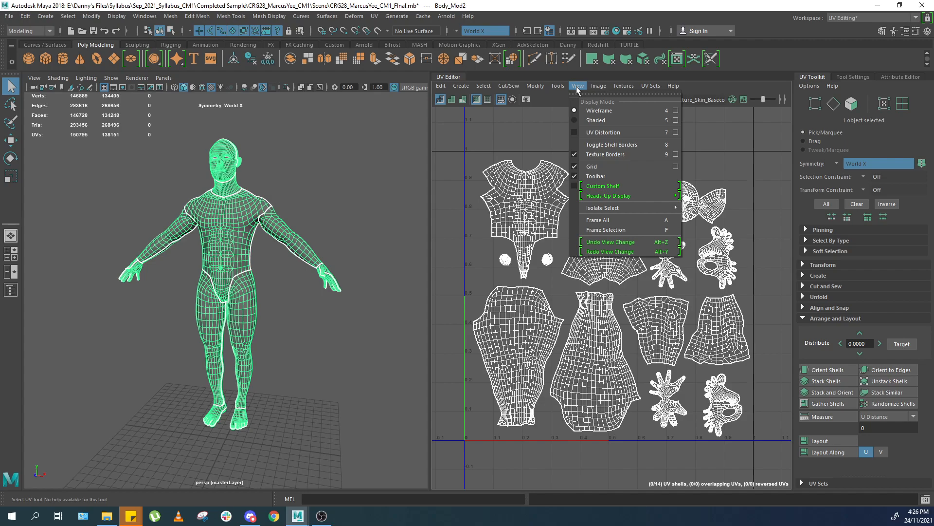
Create a polygon plane in the scene.
{"action": "left_click_drag", "start_coordinate": [161, 195], "coordinate": [191, 152], "text": "alt"}
{"action": "middle_click_drag", "start_coordinate": [191, 153], "coordinate": [201, 169], "text": "alt"}
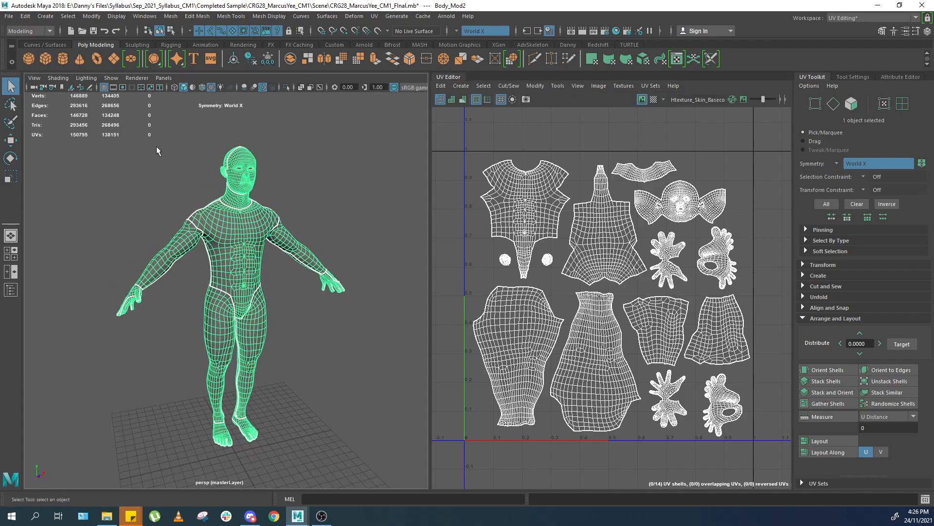
{"action": "scroll", "coordinate": [202, 168], "scroll_direction": "up", "scroll_amount": 3}
{"action": "left_click", "coordinate": [113, 58]}
{"action": "scroll", "coordinate": [259, 296], "scroll_direction": "down", "scroll_amount": 8}
{"action": "left_click_drag", "start_coordinate": [259, 296], "coordinate": [285, 359], "text": "alt"}
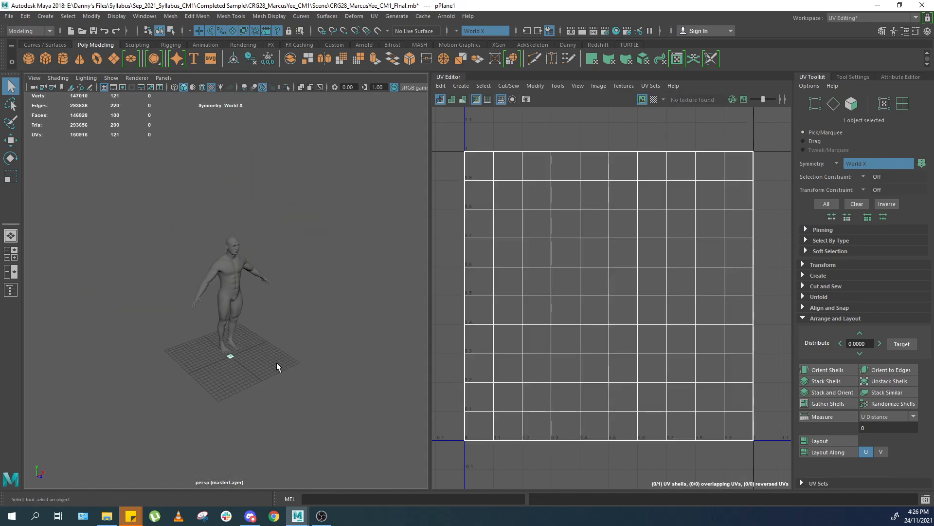
Scale, rotate and move the plane upright in front of the character's head.
{"action": "key", "text": "e"}
{"action": "scroll", "coordinate": [254, 364], "scroll_direction": "up", "scroll_amount": 4}
{"action": "key", "text": "r"}
{"action": "left_click_drag", "start_coordinate": [234, 402], "coordinate": [288, 420]}
{"action": "key", "text": "e"}
{"action": "left_click_drag", "start_coordinate": [257, 392], "coordinate": [280, 458]}
{"action": "key", "text": "w"}
{"action": "left_click_drag", "start_coordinate": [233, 355], "coordinate": [290, 351], "text": "alt"}
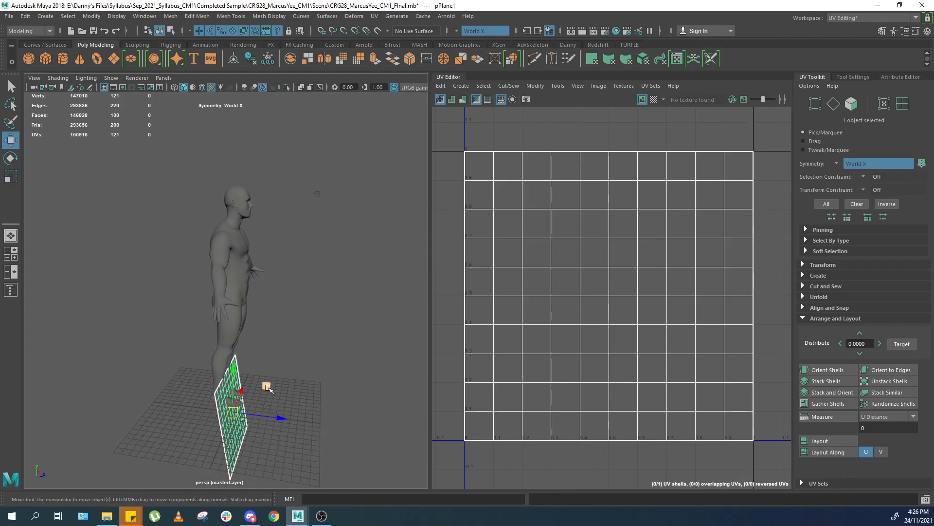
{"action": "left_click_drag", "start_coordinate": [269, 387], "coordinate": [337, 193]}
{"action": "scroll", "coordinate": [331, 224], "scroll_direction": "up", "scroll_amount": 4}
{"action": "middle_click_drag", "start_coordinate": [328, 247], "coordinate": [263, 247]}
{"action": "middle_click_drag", "start_coordinate": [280, 234], "coordinate": [289, 301], "text": "alt"}
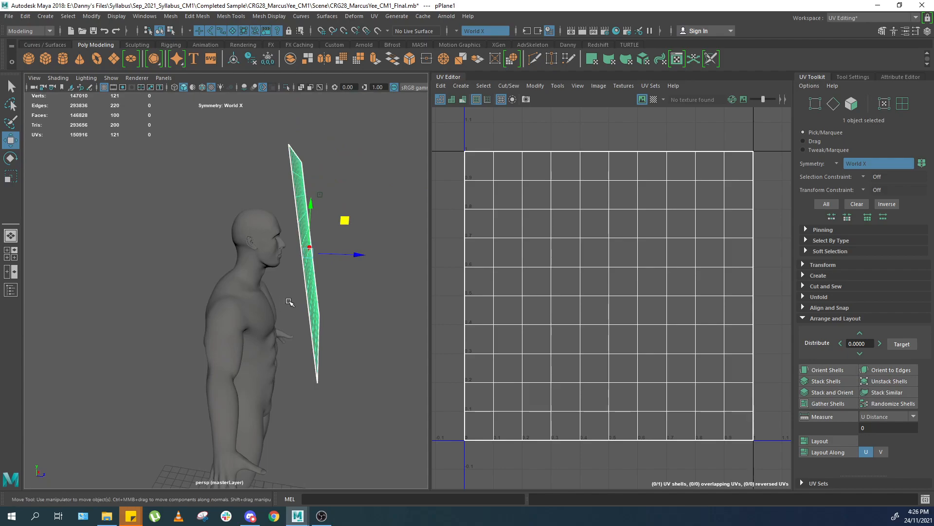
{"action": "scroll", "coordinate": [290, 274], "scroll_direction": "up", "scroll_amount": 5}
{"action": "scroll", "coordinate": [288, 274], "scroll_direction": "down", "scroll_amount": 3}
{"action": "left_click_drag", "start_coordinate": [286, 273], "coordinate": [221, 287], "text": "alt"}
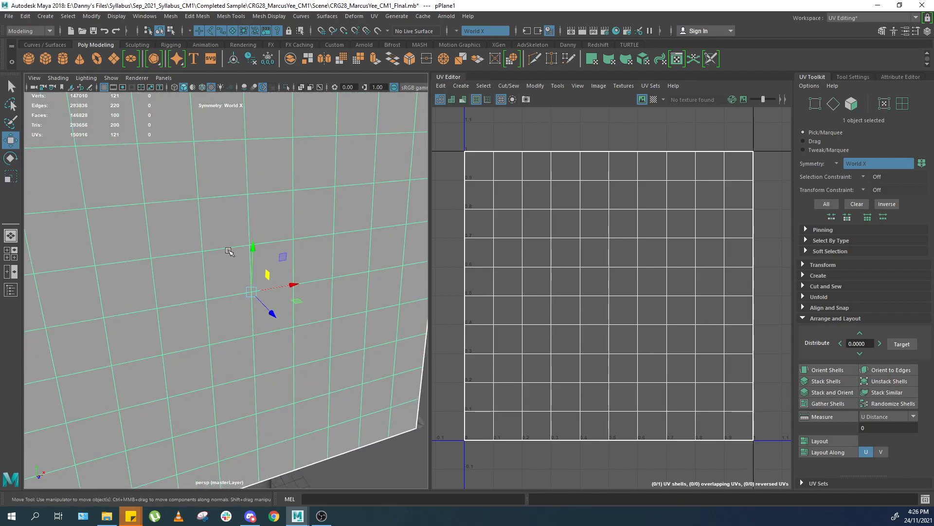
Inspect the plane's position against the head in wireframe and shaded display.
{"action": "key", "text": "4"}
{"action": "scroll", "coordinate": [221, 251], "scroll_direction": "down", "scroll_amount": 3}
{"action": "scroll", "coordinate": [199, 236], "scroll_direction": "up", "scroll_amount": 3}
{"action": "scroll", "coordinate": [198, 233], "scroll_direction": "up", "scroll_amount": 2}
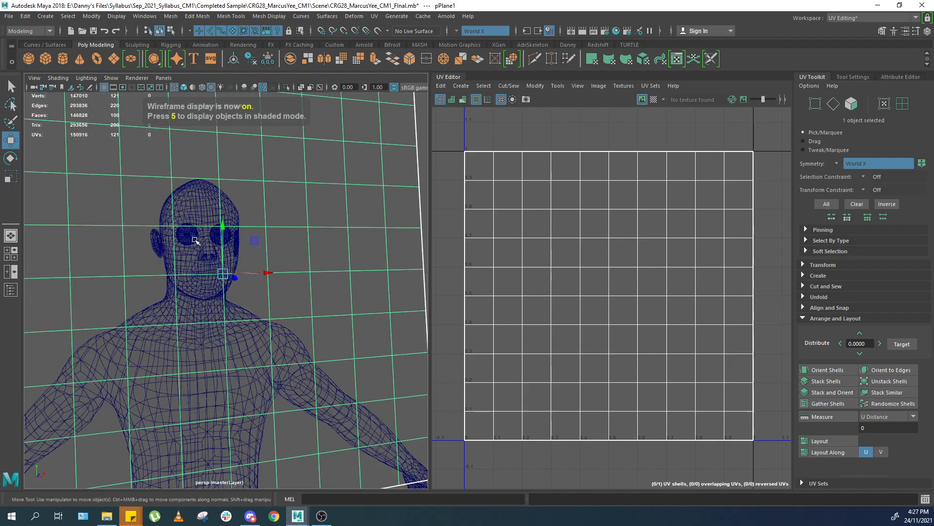
{"action": "scroll", "coordinate": [236, 242], "scroll_direction": "up", "scroll_amount": 3}
{"action": "left_click_drag", "start_coordinate": [240, 240], "coordinate": [229, 239], "text": "alt"}
{"action": "middle_click_drag", "start_coordinate": [229, 240], "coordinate": [240, 250], "text": "alt"}
{"action": "left_click_drag", "start_coordinate": [240, 250], "coordinate": [266, 244], "text": "alt"}
{"action": "middle_click_drag", "start_coordinate": [267, 243], "coordinate": [259, 234], "text": "alt"}
{"action": "mouse_move", "coordinate": [259, 234]}
{"action": "left_mouse_down", "text": "alt"}
{"action": "mouse_move", "coordinate": [272, 255]}
{"action": "mouse_move", "coordinate": [242, 238]}
{"action": "left_mouse_up", "text": "alt"}
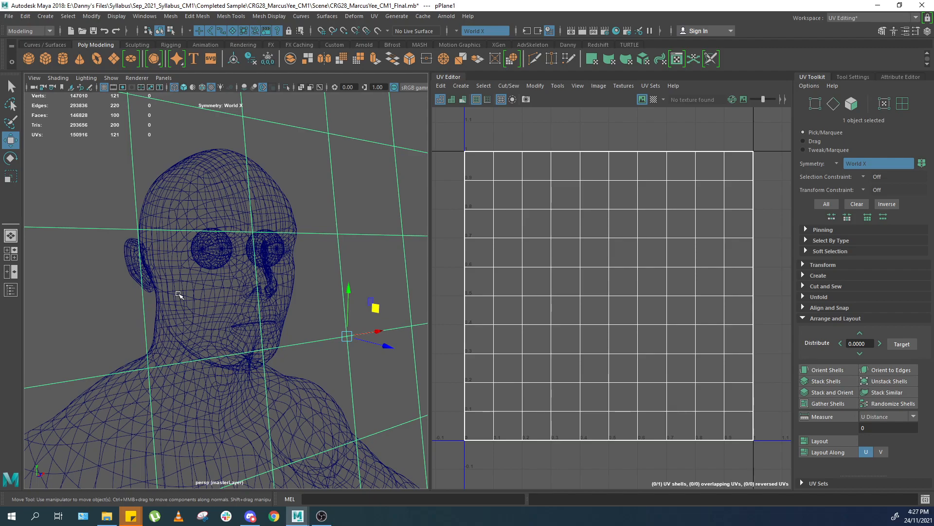
{"action": "key", "text": "5"}
{"action": "key", "text": "f"}
{"action": "left_click_drag", "start_coordinate": [302, 210], "coordinate": [228, 264], "text": "alt"}
{"action": "left_click_drag", "start_coordinate": [218, 305], "coordinate": [161, 305], "text": "alt"}
{"action": "key", "text": "4"}
{"action": "scroll", "coordinate": [221, 278], "scroll_direction": "up", "scroll_amount": 4}
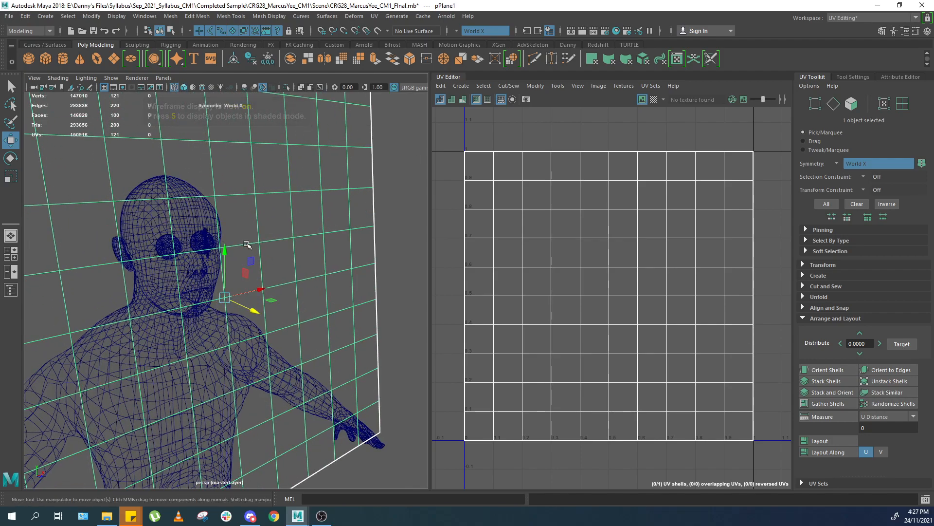
{"action": "scroll", "coordinate": [240, 245], "scroll_direction": "up", "scroll_amount": 3}
{"action": "middle_click_drag", "start_coordinate": [269, 259], "coordinate": [312, 280], "text": "alt"}
{"action": "left_click_drag", "start_coordinate": [230, 264], "coordinate": [219, 258], "text": "alt"}
{"action": "left_click", "coordinate": [230, 264]}
{"action": "left_click_drag", "start_coordinate": [296, 219], "coordinate": [333, 272]}
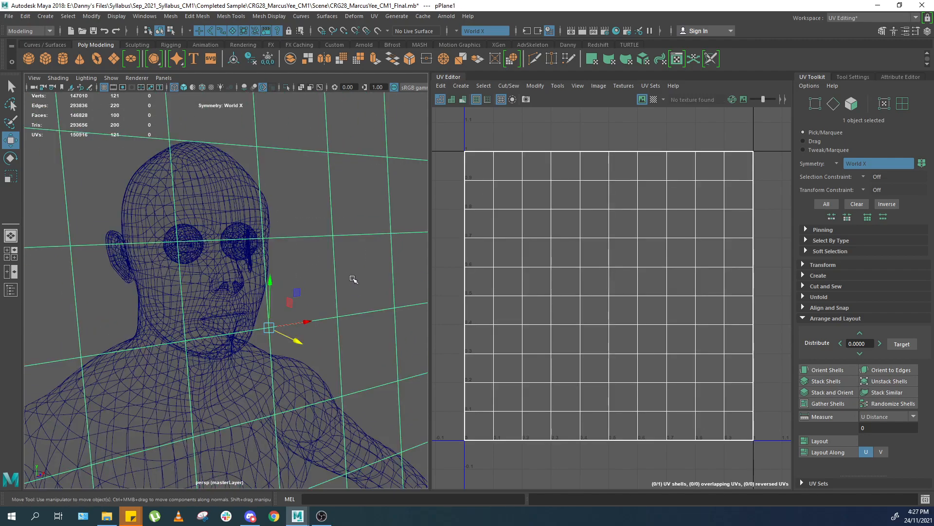
Delete the plane and switch to the Rigging menu set.
{"action": "key", "text": "p"}
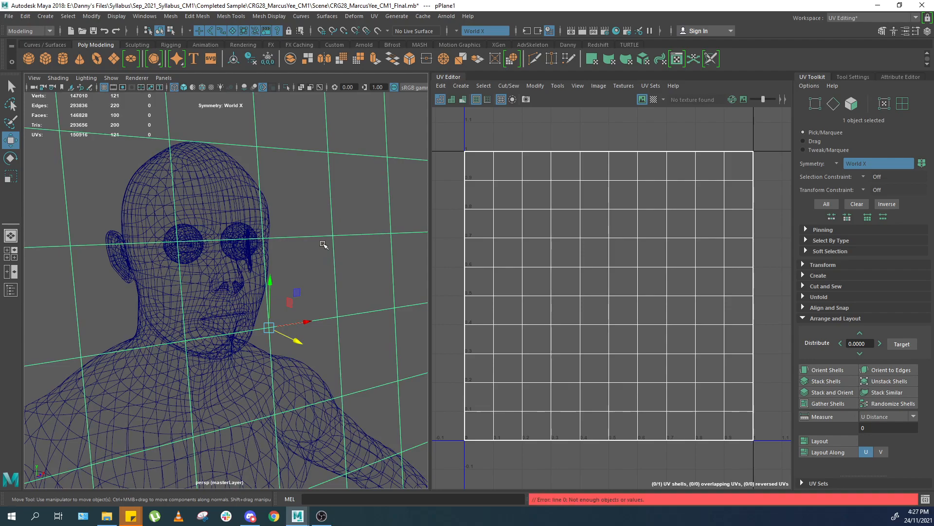
{"action": "key", "text": "Delete"}
{"action": "key", "text": "F3"}
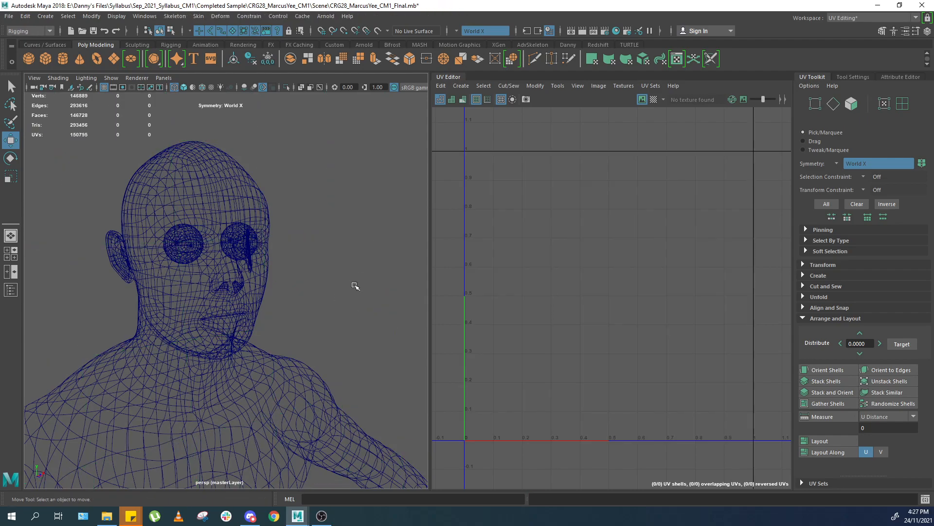
Select the body mesh, frame it and turn on textured shaded display.
{"action": "left_click", "coordinate": [319, 371]}
{"action": "key", "text": "f"}
{"action": "key", "text": "6"}
{"action": "scroll", "coordinate": [324, 170], "scroll_direction": "up", "scroll_amount": 5}
{"action": "middle_click_drag", "start_coordinate": [323, 164], "coordinate": [333, 312], "text": "alt"}
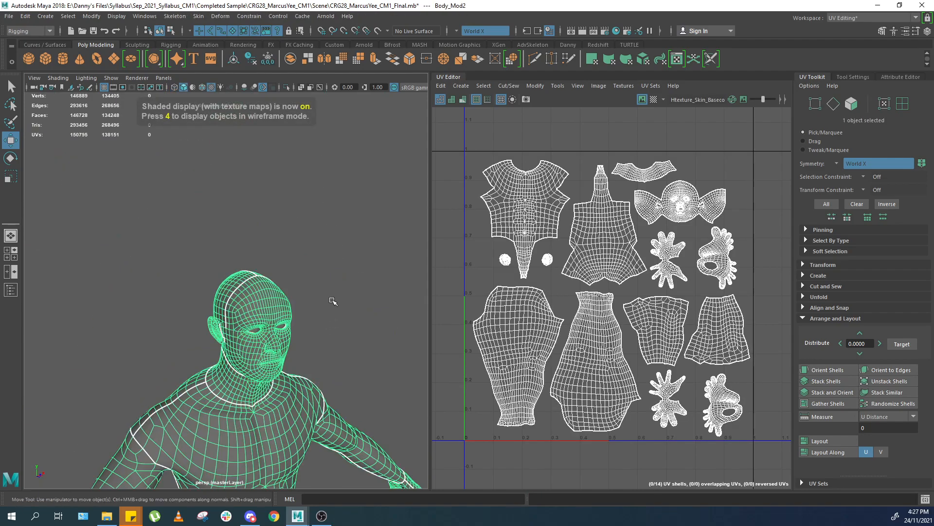
Examine the head and neck of the body mesh in the viewport.
{"action": "left_click", "coordinate": [340, 306]}
{"action": "left_click_drag", "start_coordinate": [350, 292], "coordinate": [364, 292], "text": "alt"}
{"action": "middle_click_drag", "start_coordinate": [365, 355], "coordinate": [363, 300], "text": "alt"}
{"action": "scroll", "coordinate": [363, 300], "scroll_direction": "up", "scroll_amount": 5}
{"action": "left_click", "coordinate": [302, 318]}
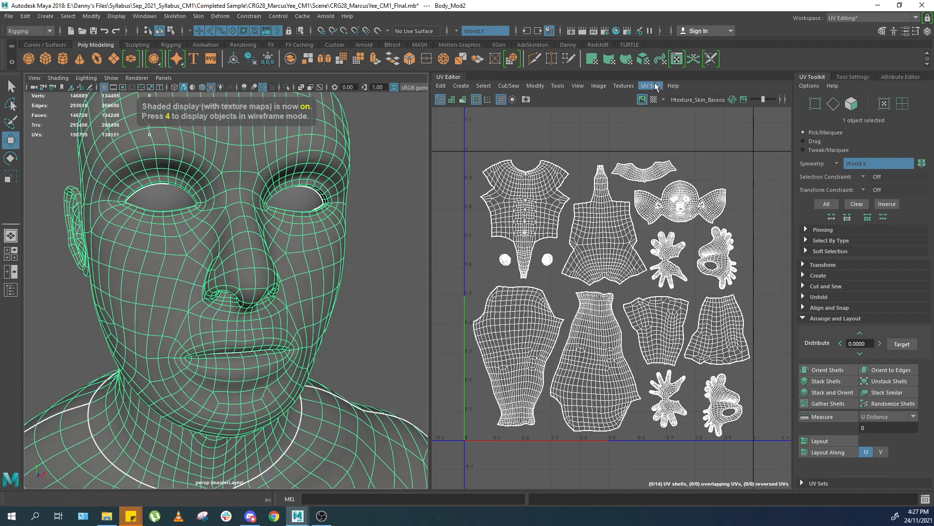
{"action": "scroll", "coordinate": [266, 260], "scroll_direction": "down", "scroll_amount": 5}
{"action": "left_click_drag", "start_coordinate": [266, 260], "coordinate": [310, 243], "text": "alt"}
{"action": "key", "text": "f"}
{"action": "scroll", "coordinate": [311, 238], "scroll_direction": "up", "scroll_amount": 2}
{"action": "left_click_drag", "start_coordinate": [329, 312], "coordinate": [292, 314], "text": "alt"}
{"action": "middle_click_drag", "start_coordinate": [309, 129], "coordinate": [301, 217], "text": "alt"}
{"action": "scroll", "coordinate": [316, 253], "scroll_direction": "up", "scroll_amount": 8}
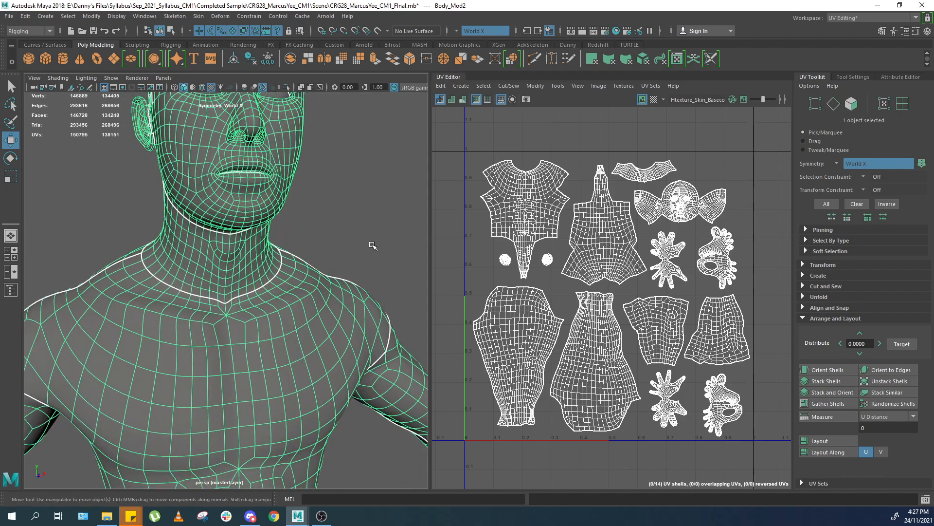
Open the UV Sets menu of the UV Editor as a floating panel.
{"action": "left_click", "coordinate": [651, 86]}
{"action": "left_click", "coordinate": [647, 90]}
{"action": "left_click_drag", "start_coordinate": [699, 105], "coordinate": [689, 124]}
{"action": "left_click", "coordinate": [670, 223]}
{"action": "left_click", "coordinate": [695, 166]}
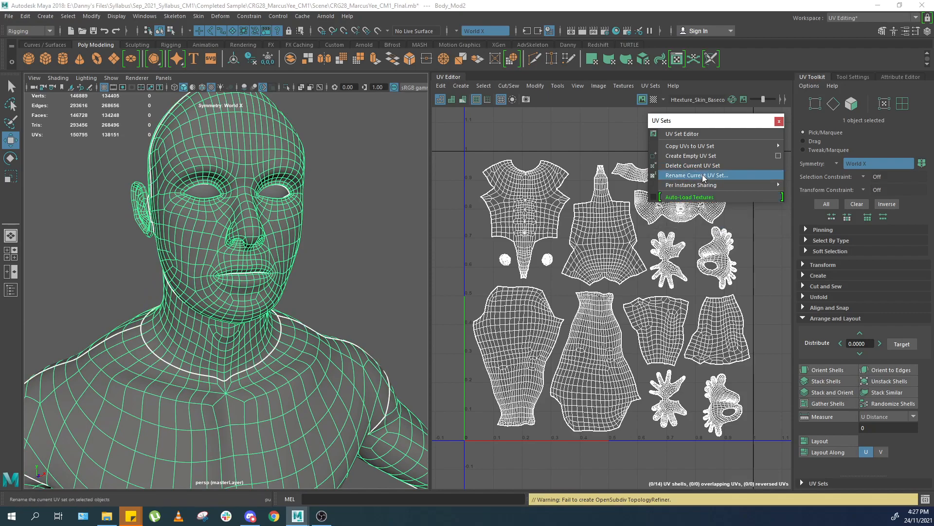
{"action": "scroll", "coordinate": [238, 302], "scroll_direction": "down", "scroll_amount": 3}
{"action": "left_click_drag", "start_coordinate": [261, 268], "coordinate": [281, 256], "text": "alt"}
{"action": "scroll", "coordinate": [281, 256], "scroll_direction": "down", "scroll_amount": 5}
{"action": "scroll", "coordinate": [302, 273], "scroll_direction": "up", "scroll_amount": 10}
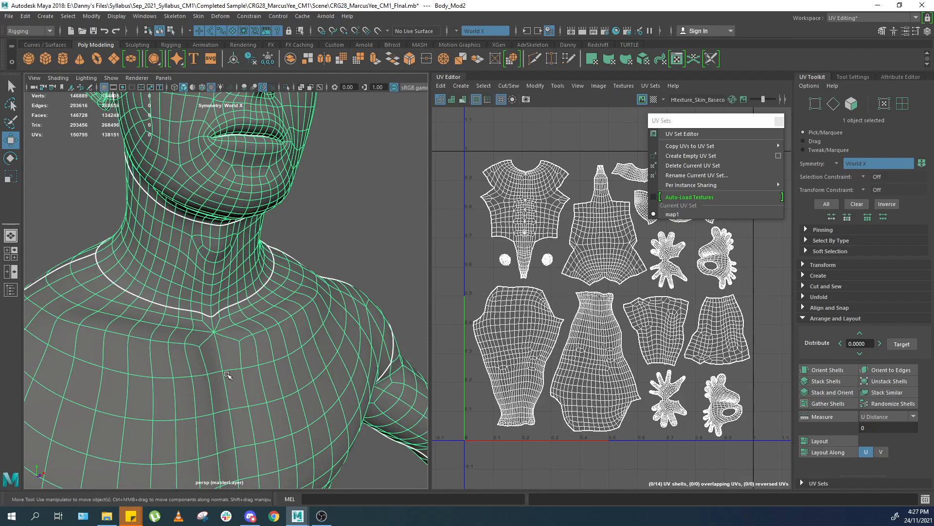
{"action": "scroll", "coordinate": [286, 307], "scroll_direction": "down", "scroll_amount": 5}
{"action": "scroll", "coordinate": [286, 310], "scroll_direction": "up", "scroll_amount": 6}
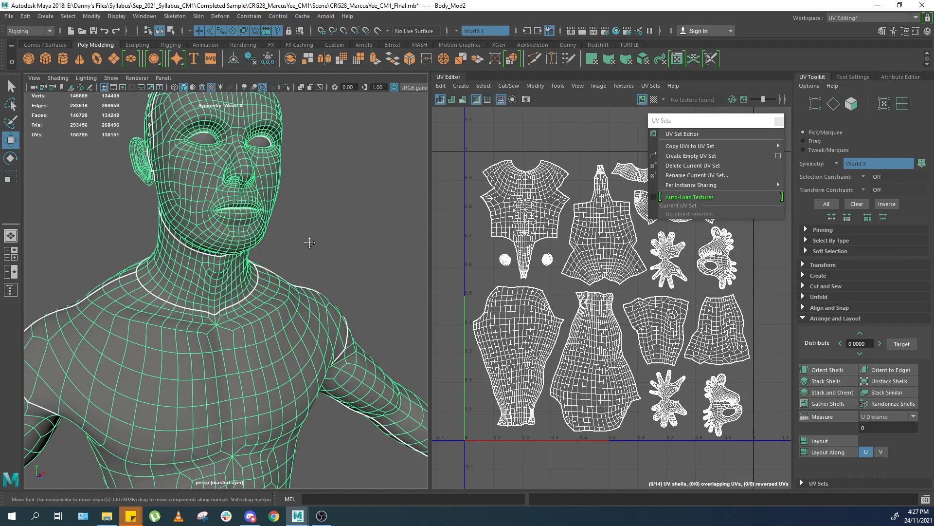
Create an empty UV set on the body and make uvSet the current UV set.
{"action": "left_click", "coordinate": [716, 155]}
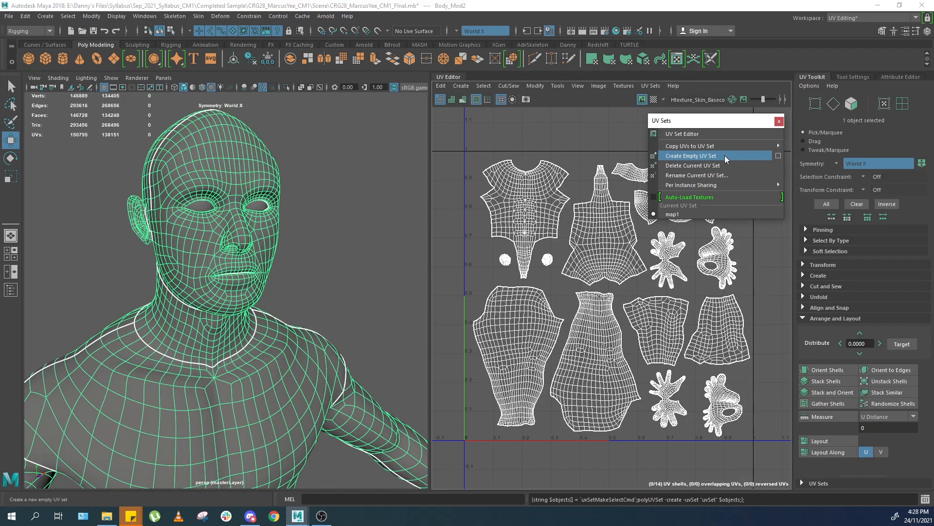
{"action": "left_click", "coordinate": [685, 223]}
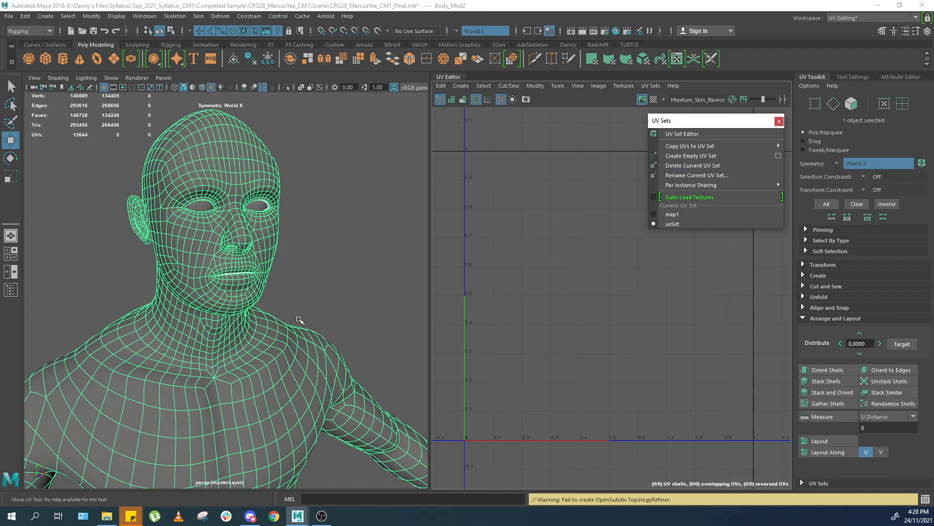
{"action": "middle_click_drag", "start_coordinate": [240, 381], "coordinate": [258, 209], "text": "alt"}
{"action": "left_click_drag", "start_coordinate": [258, 209], "coordinate": [242, 284], "text": "alt"}
{"action": "scroll", "coordinate": [243, 285], "scroll_direction": "down", "scroll_amount": 4}
{"action": "right_click_drag", "start_coordinate": [220, 283], "coordinate": [217, 264]}
{"action": "scroll", "coordinate": [216, 273], "scroll_direction": "up", "scroll_amount": 4}
{"action": "left_click", "coordinate": [180, 274]}
{"action": "right_click_drag", "start_coordinate": [192, 306], "coordinate": [298, 245]}
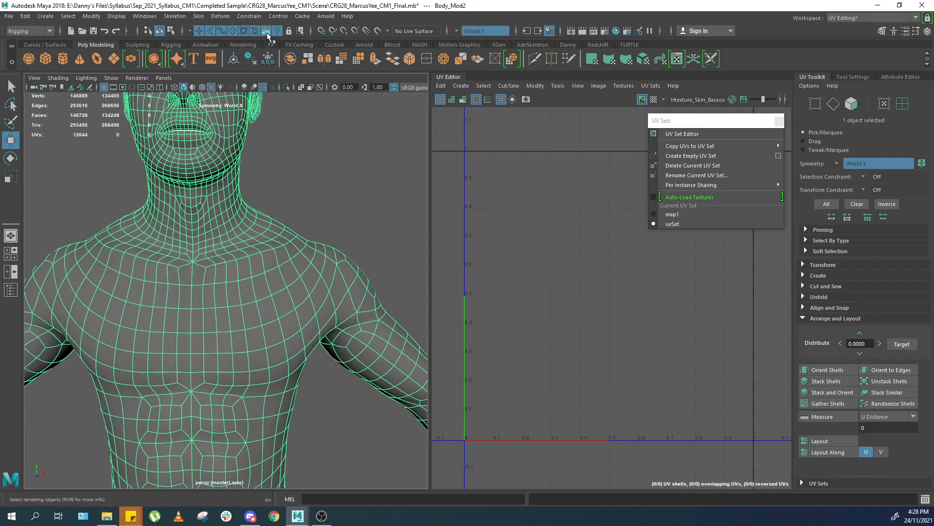
Switch back to the Modeling menu set.
{"action": "left_click", "coordinate": [249, 16]}
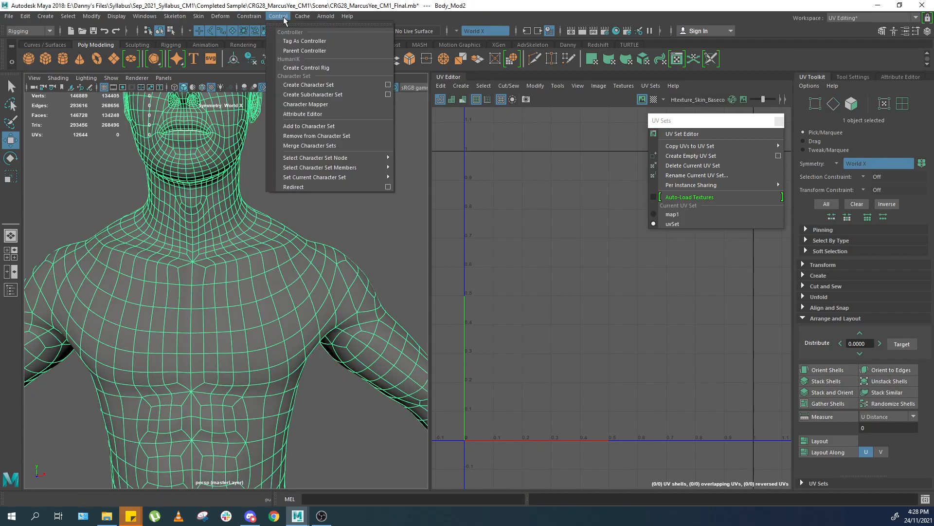
{"action": "left_click", "coordinate": [221, 16]}
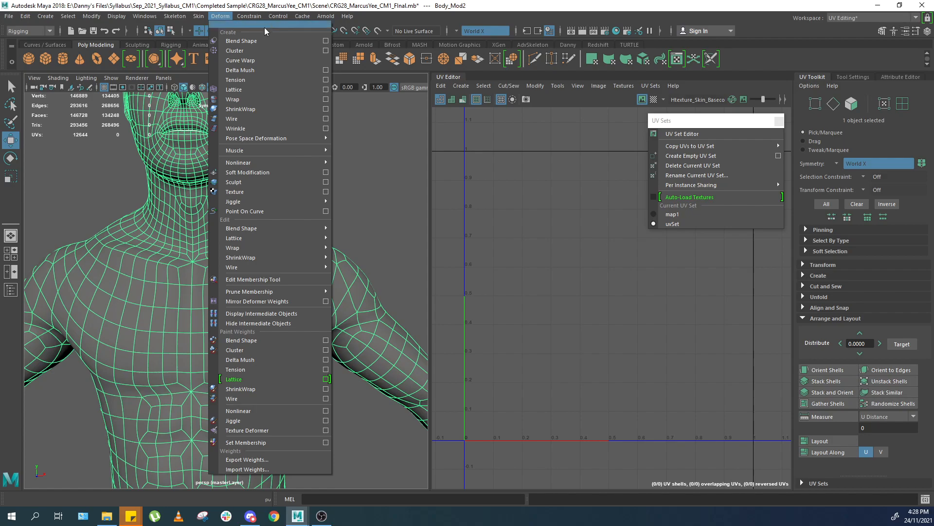
{"action": "left_click", "coordinate": [29, 30]}
{"action": "left_click", "coordinate": [19, 42]}
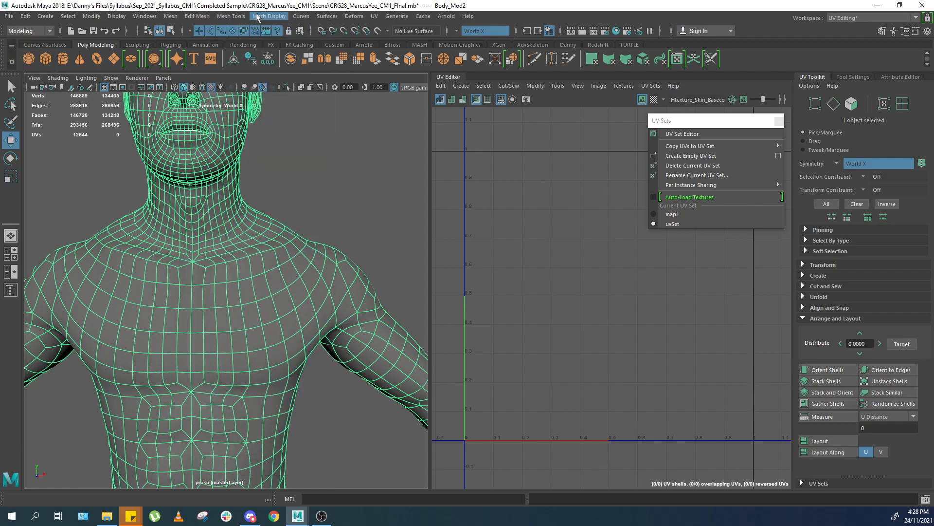
Apply a planar UV projection to the body in the new UV set.
{"action": "left_click", "coordinate": [354, 16]}
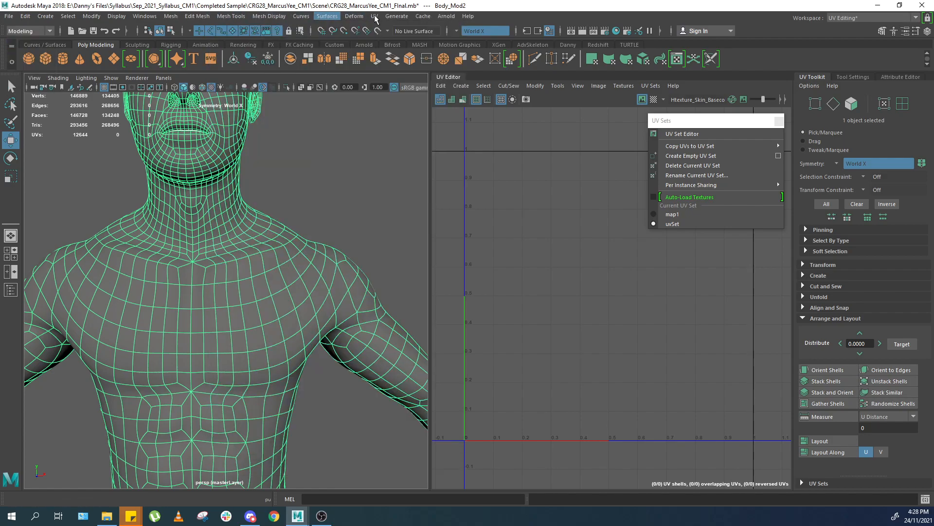
{"action": "left_click", "coordinate": [409, 131]}
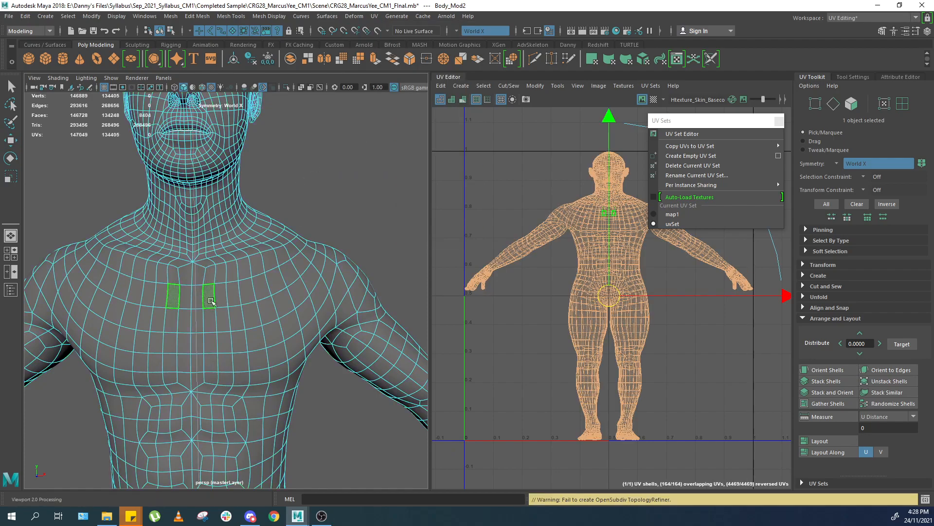
{"action": "middle_click_drag", "start_coordinate": [209, 296], "coordinate": [255, 254], "text": "alt"}
{"action": "scroll", "coordinate": [245, 258], "scroll_direction": "up", "scroll_amount": 3}
Select the UVs of one half of the body.
{"action": "key", "text": "q"}
{"action": "right_click_drag", "start_coordinate": [246, 258], "coordinate": [246, 246]}
{"action": "left_click", "coordinate": [246, 244]}
{"action": "double_click", "coordinate": [247, 178]}
{"action": "left_click", "coordinate": [248, 400], "text": "shift"}
{"action": "left_click", "coordinate": [248, 434], "text": "shift"}
{"action": "left_click", "coordinate": [250, 469], "text": "shift"}
{"action": "middle_click_drag", "start_coordinate": [250, 471], "coordinate": [284, 260], "text": "alt"}
{"action": "double_click", "coordinate": [298, 266], "text": "shift"}
{"action": "left_click", "coordinate": [300, 208], "text": "shift"}
{"action": "scroll", "coordinate": [300, 210], "scroll_direction": "down", "scroll_amount": 6}
{"action": "left_click_drag", "start_coordinate": [243, 239], "coordinate": [400, 249], "text": "alt"}
{"action": "middle_click_drag", "start_coordinate": [315, 246], "coordinate": [298, 350], "text": "alt"}
{"action": "left_click_drag", "start_coordinate": [292, 311], "coordinate": [100, 300], "text": "alt"}
{"action": "scroll", "coordinate": [232, 289], "scroll_direction": "up", "scroll_amount": 6}
{"action": "left_click_drag", "start_coordinate": [232, 288], "coordinate": [267, 278], "text": "alt"}
{"action": "right_click_drag", "start_coordinate": [560, 295], "coordinate": [534, 308], "text": "shift"}
{"action": "right_click_drag", "start_coordinate": [643, 273], "coordinate": [677, 270]}
{"action": "left_click_drag", "start_coordinate": [661, 273], "coordinate": [624, 305]}
Move the selected half of the body's UVs to the right, away from the other half.
{"action": "key", "text": "w"}
{"action": "left_click_drag", "start_coordinate": [281, 308], "coordinate": [281, 251]}
{"action": "left_click_drag", "start_coordinate": [687, 272], "coordinate": [638, 306]}
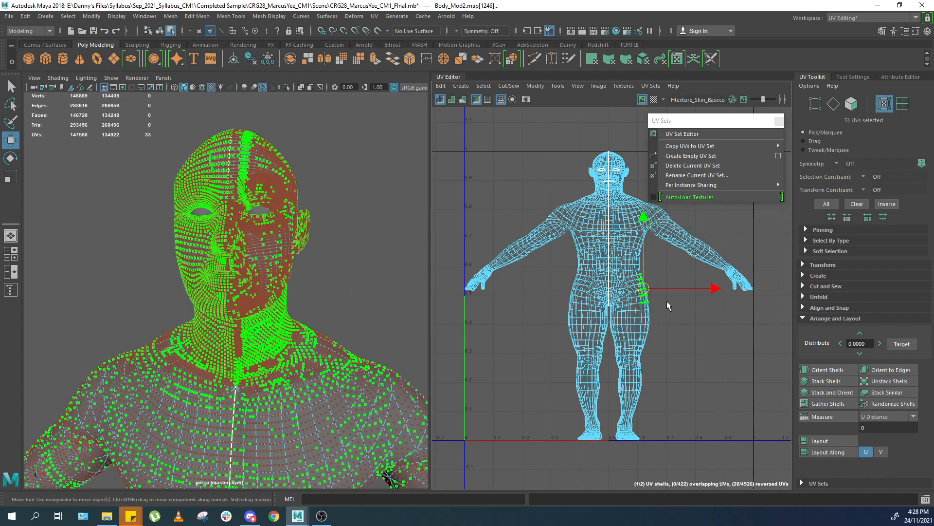
{"action": "right_click_drag", "start_coordinate": [663, 312], "coordinate": [674, 297], "text": "ctrl"}
{"action": "left_click_drag", "start_coordinate": [720, 300], "coordinate": [733, 298]}
{"action": "key", "text": "r"}
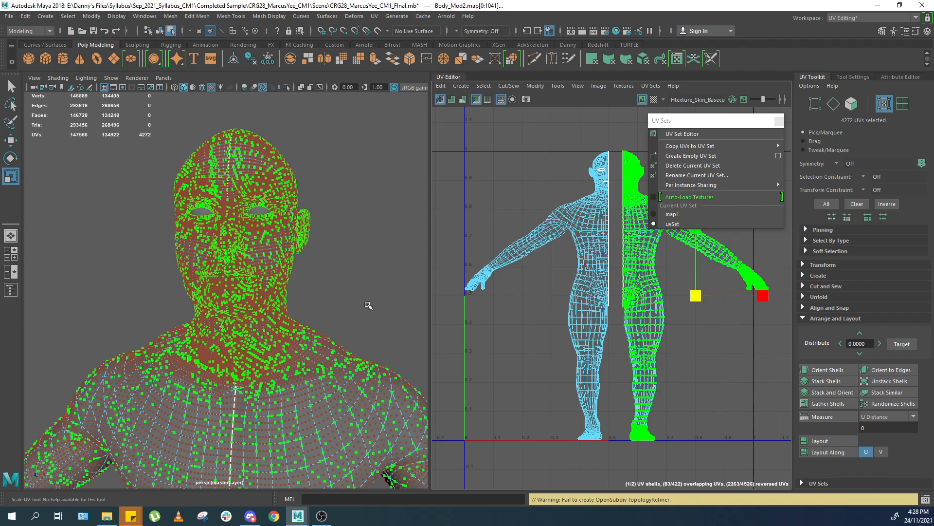
Select the body and eye meshes together in the viewport.
{"action": "right_click_drag", "start_coordinate": [363, 266], "coordinate": [383, 217]}
{"action": "left_click", "coordinate": [383, 217]}
{"action": "left_click_drag", "start_coordinate": [375, 226], "coordinate": [208, 371]}
{"action": "key", "text": "1"}
{"action": "left_click_drag", "start_coordinate": [308, 321], "coordinate": [306, 310], "text": "alt"}
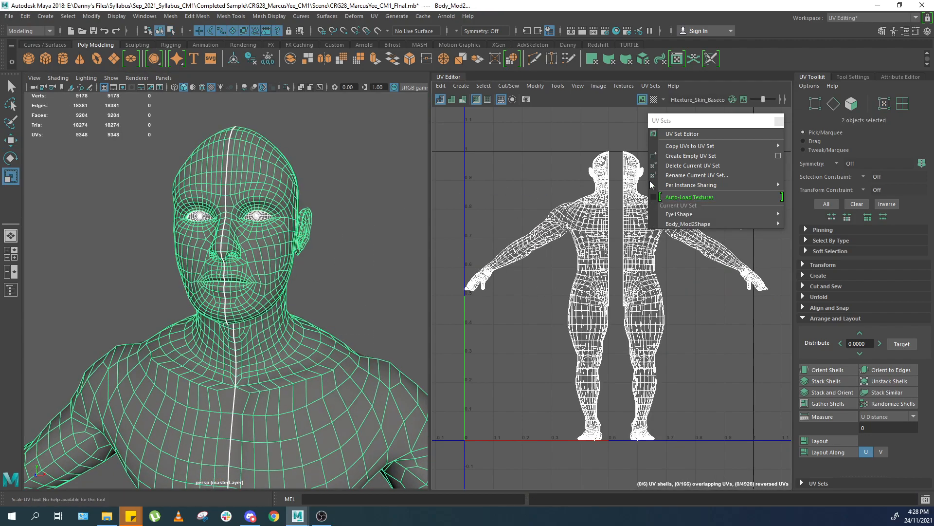
Reopen the UV Sets menu as a floating panel.
{"action": "scroll", "coordinate": [655, 186], "scroll_direction": "down", "scroll_amount": 1}
{"action": "left_click_drag", "start_coordinate": [694, 119], "coordinate": [745, 126]}
{"action": "left_click", "coordinate": [831, 129]}
{"action": "left_click", "coordinate": [641, 87]}
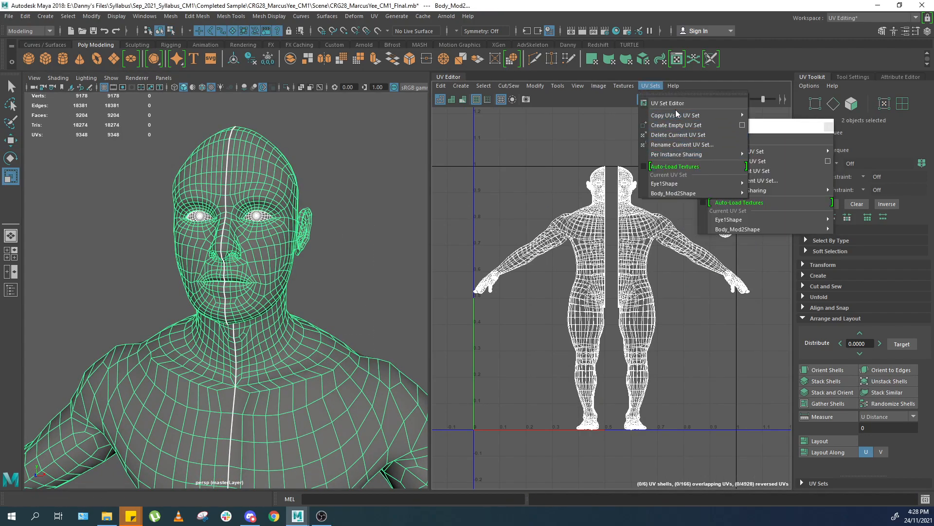
{"action": "left_click", "coordinate": [662, 97]}
{"action": "left_click", "coordinate": [653, 86]}
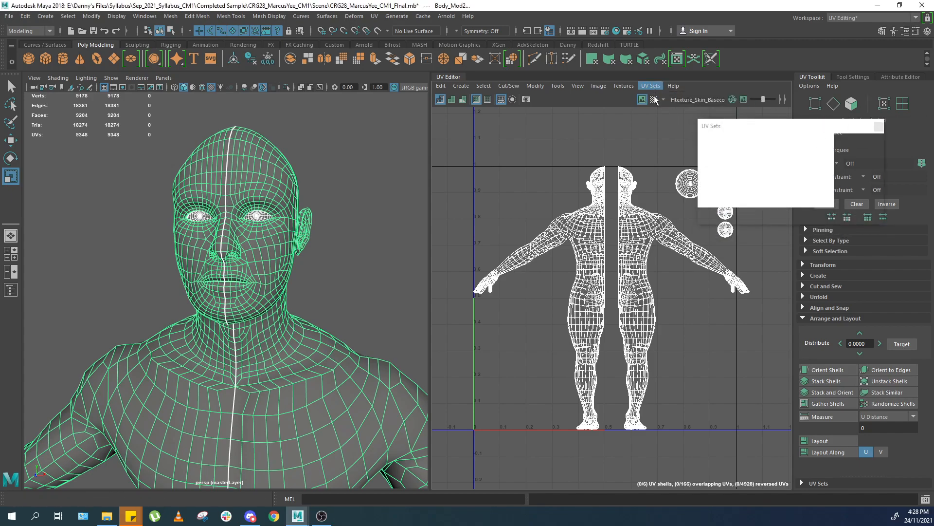
{"action": "left_click", "coordinate": [663, 94]}
{"action": "left_click_drag", "start_coordinate": [659, 86], "coordinate": [714, 125]}
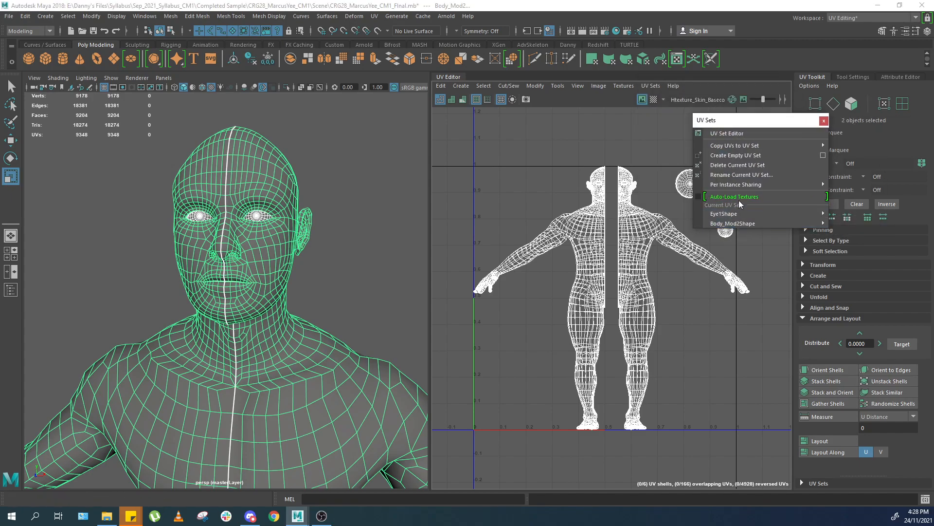
Select the body mesh and set uvSet as its current UV set.
{"action": "left_click", "coordinate": [263, 225]}
{"action": "left_click", "coordinate": [719, 215]}
{"action": "left_click", "coordinate": [724, 224]}
{"action": "left_click", "coordinate": [719, 216]}
{"action": "left_click", "coordinate": [718, 222]}
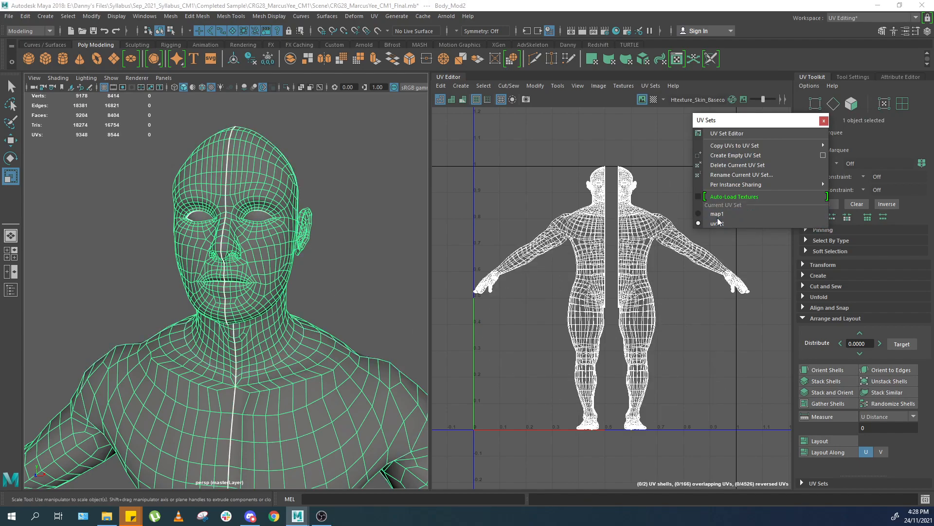
Toggle between the map1 and uvSet UV sets to compare their layouts in the UV editor.
{"action": "left_click", "coordinate": [719, 215]}
{"action": "left_click", "coordinate": [716, 223]}
{"action": "left_click", "coordinate": [718, 215]}
{"action": "left_click", "coordinate": [716, 223]}
{"action": "left_click", "coordinate": [717, 215]}
{"action": "left_click", "coordinate": [718, 223]}
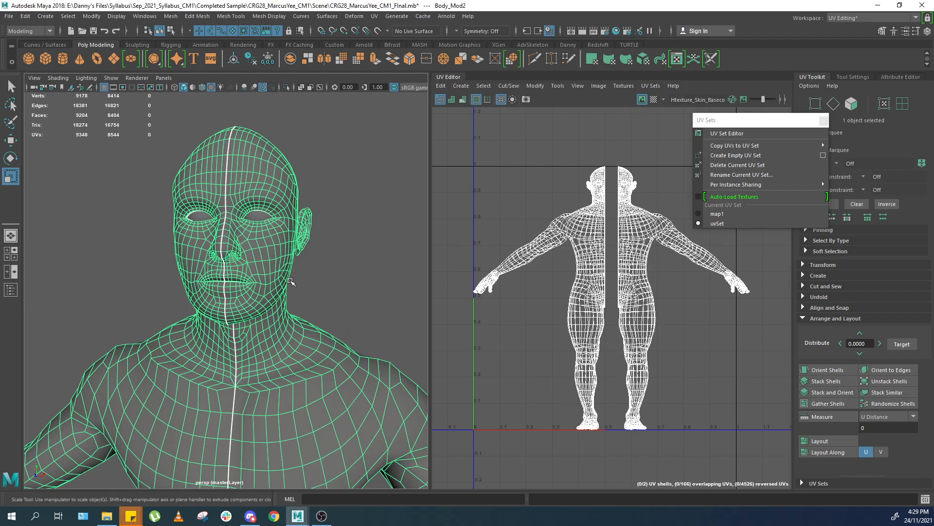
{"action": "left_click", "coordinate": [651, 87]}
{"action": "left_click", "coordinate": [676, 187]}
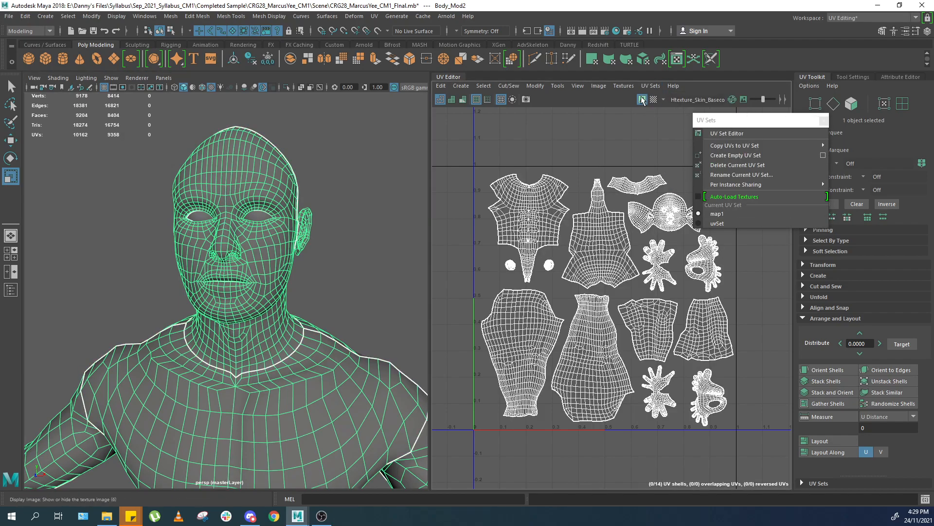
{"action": "left_click", "coordinate": [651, 87]}
{"action": "left_click", "coordinate": [731, 197]}
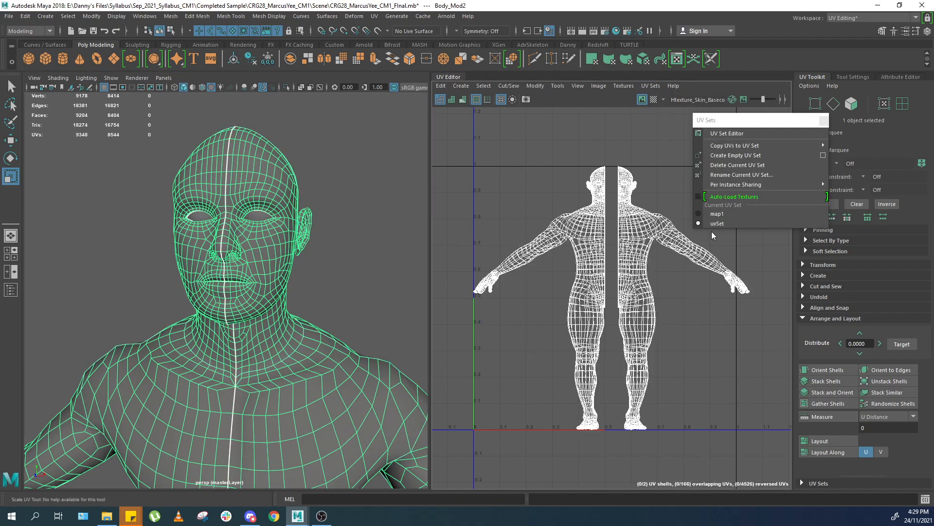
Create an empty UV set on the body and make uvSet1 the current set.
{"action": "left_click", "coordinate": [746, 156]}
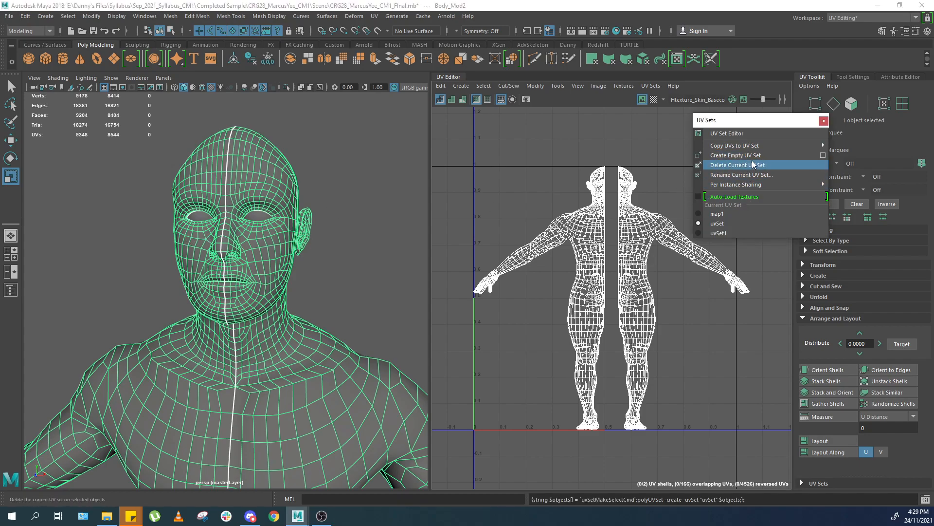
{"action": "left_click", "coordinate": [722, 233]}
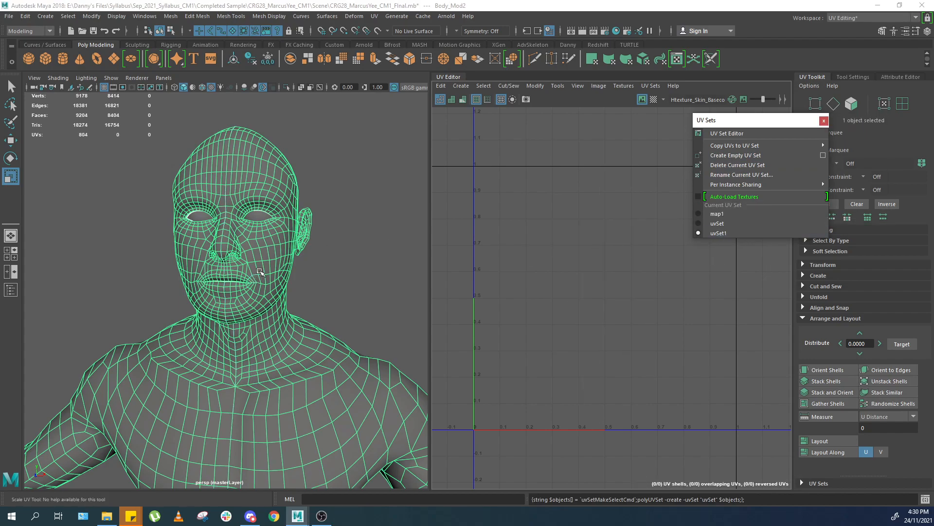
{"action": "scroll", "coordinate": [257, 273], "scroll_direction": "down", "scroll_amount": 3}
{"action": "left_click", "coordinate": [354, 16]}
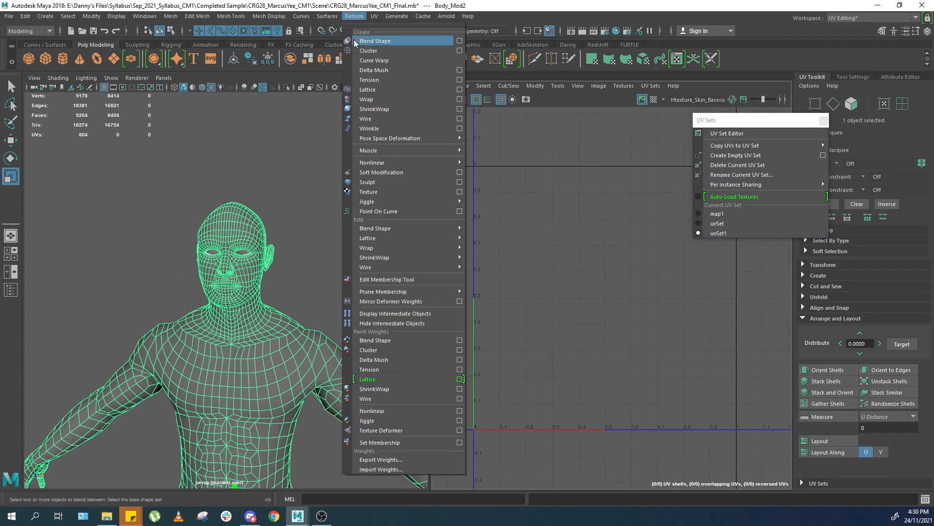
{"action": "mouse_move", "coordinate": [375, 16]}
{"action": "left_click", "coordinate": [396, 133]}
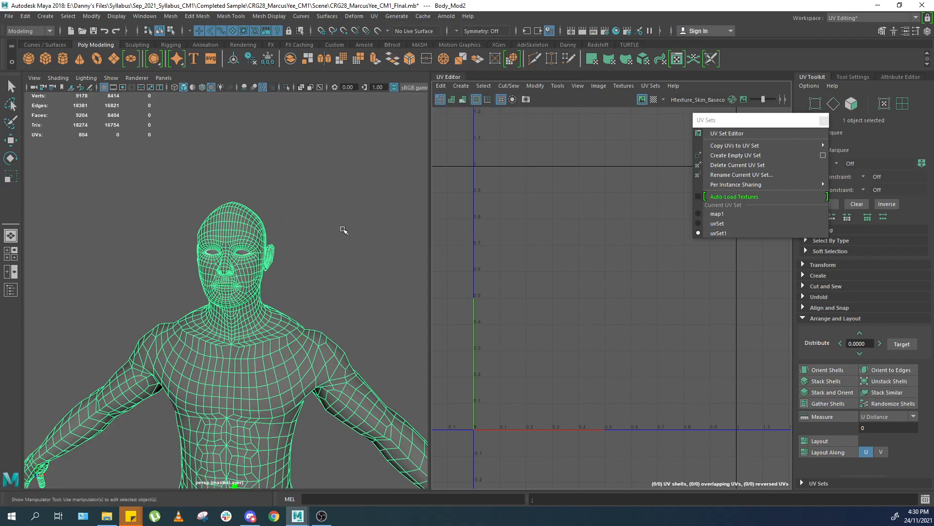
In uvSet1, split the body's UVs into upper and lower halves and move them apart.
{"action": "middle_click_drag", "start_coordinate": [259, 348], "coordinate": [313, 162], "text": "alt"}
{"action": "scroll", "coordinate": [295, 248], "scroll_direction": "up", "scroll_amount": 3}
{"action": "right_click_drag", "start_coordinate": [294, 252], "coordinate": [302, 219]}
{"action": "left_click", "coordinate": [320, 261]}
{"action": "double_click", "coordinate": [319, 262]}
{"action": "right_click_drag", "start_coordinate": [638, 265], "coordinate": [575, 288], "text": "shift"}
{"action": "right_click_drag", "start_coordinate": [662, 292], "coordinate": [684, 298]}
{"action": "left_click_drag", "start_coordinate": [677, 303], "coordinate": [592, 358]}
{"action": "double_click", "coordinate": [601, 335]}
{"action": "key", "text": "r"}
{"action": "key", "text": "w"}
{"action": "middle_click_drag", "start_coordinate": [592, 357], "coordinate": [591, 371]}
{"action": "double_click", "coordinate": [615, 258]}
{"action": "middle_click_drag", "start_coordinate": [608, 261], "coordinate": [588, 260]}
{"action": "key", "text": "r"}
{"action": "key", "text": "w"}
{"action": "right_click_drag", "start_coordinate": [358, 275], "coordinate": [377, 255]}
{"action": "left_click_drag", "start_coordinate": [145, 282], "coordinate": [156, 287]}
{"action": "left_click", "coordinate": [287, 284]}
Switch between map1, uvSet and uvSet1 to compare their layouts in the UV editor.
{"action": "left_click", "coordinate": [735, 213]}
{"action": "middle_click_drag", "start_coordinate": [567, 226], "coordinate": [564, 235], "text": "alt"}
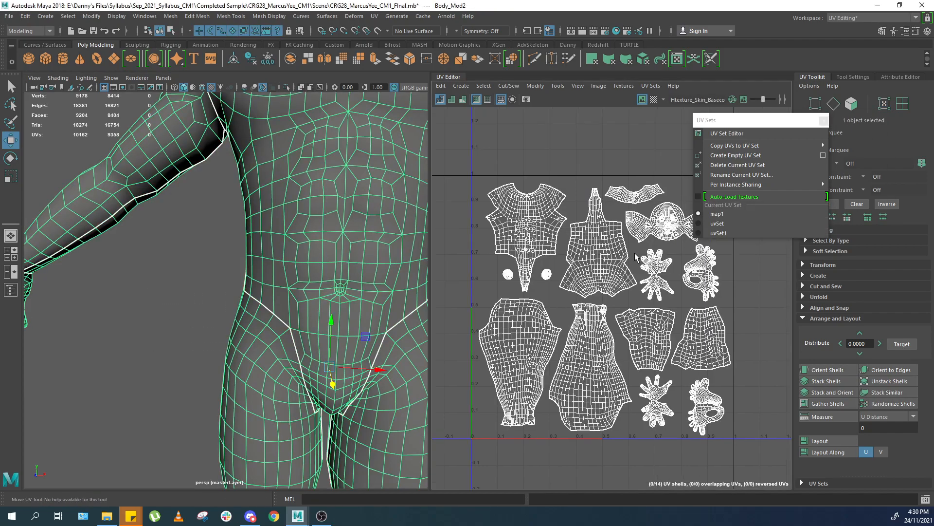
{"action": "left_click", "coordinate": [752, 223]}
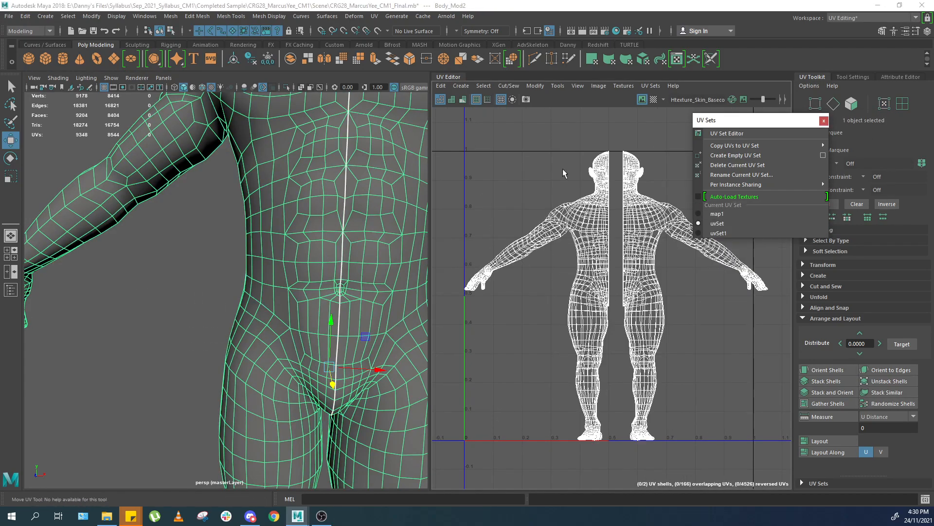
{"action": "left_click", "coordinate": [740, 233]}
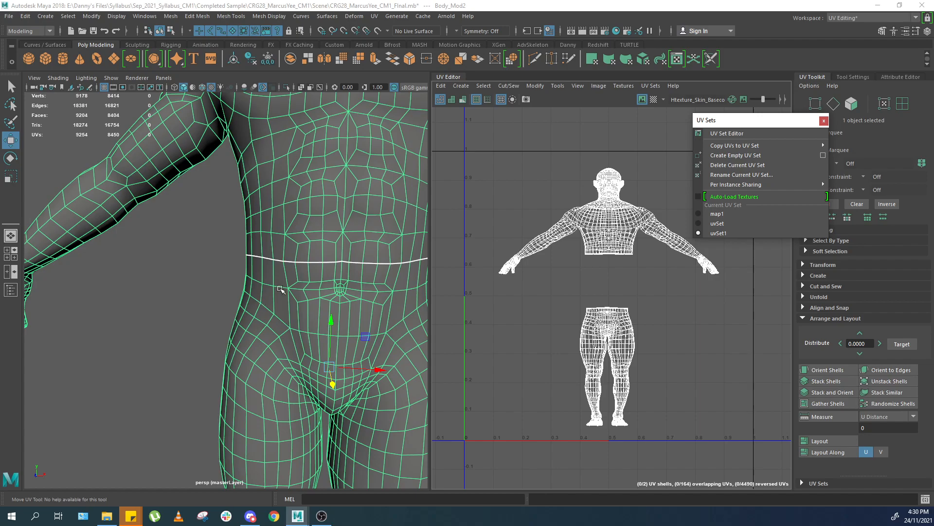
{"action": "left_click_drag", "start_coordinate": [733, 122], "coordinate": [702, 123]}
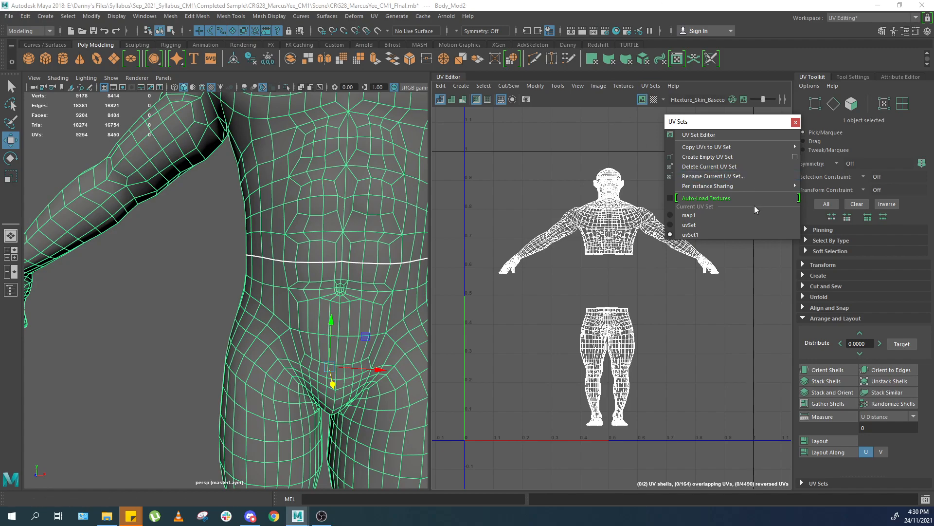
{"action": "left_click", "coordinate": [729, 214]}
{"action": "scroll", "coordinate": [578, 219], "scroll_direction": "down", "scroll_amount": 2}
{"action": "middle_click_drag", "start_coordinate": [579, 219], "coordinate": [584, 176], "text": "alt"}
{"action": "scroll", "coordinate": [590, 237], "scroll_direction": "up", "scroll_amount": 2}
{"action": "left_click_drag", "start_coordinate": [720, 123], "coordinate": [748, 117]}
{"action": "middle_click_drag", "start_coordinate": [582, 188], "coordinate": [591, 218], "text": "alt"}
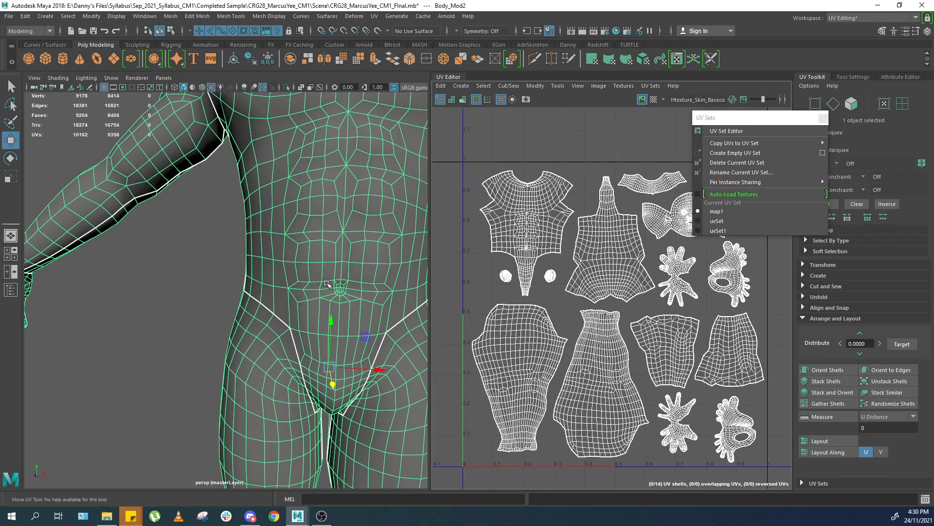
{"action": "scroll", "coordinate": [307, 282], "scroll_direction": "down", "scroll_amount": 3}
{"action": "left_click", "coordinate": [763, 229]}
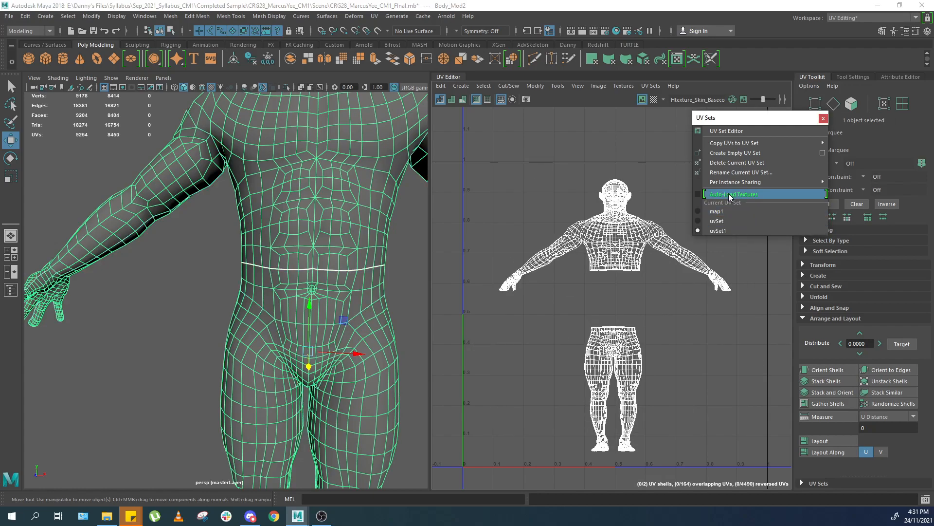
Delete the uvSet and uvSet1 UV sets from the body.
{"action": "left_click", "coordinate": [730, 221]}
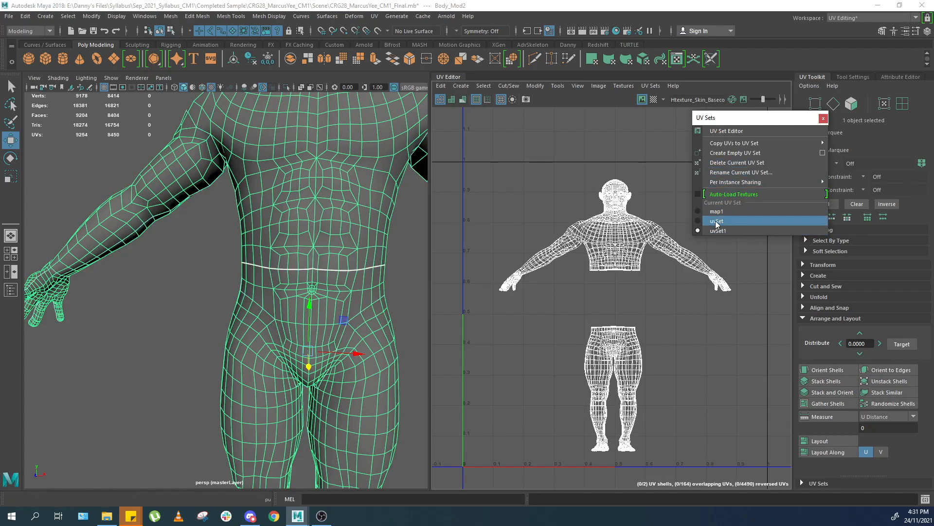
{"action": "left_click", "coordinate": [750, 163]}
{"action": "left_click", "coordinate": [727, 221]}
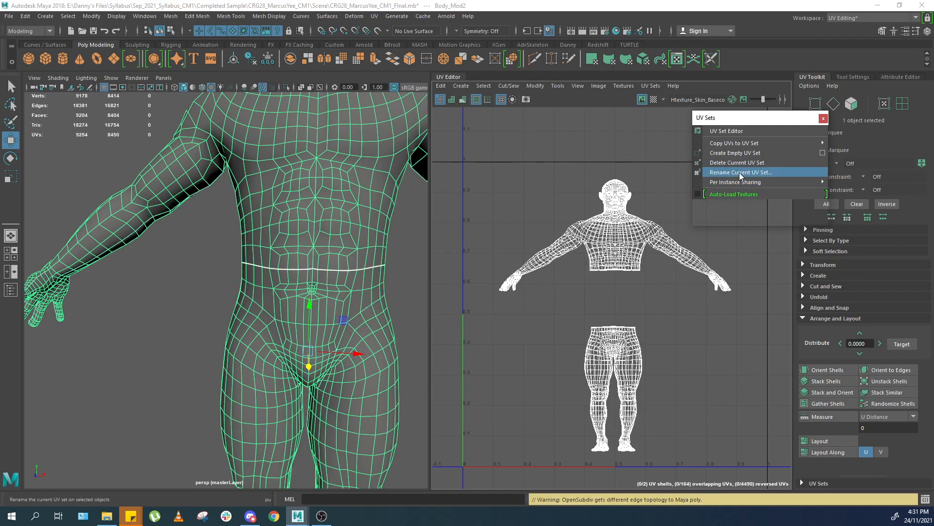
{"action": "left_click", "coordinate": [743, 164]}
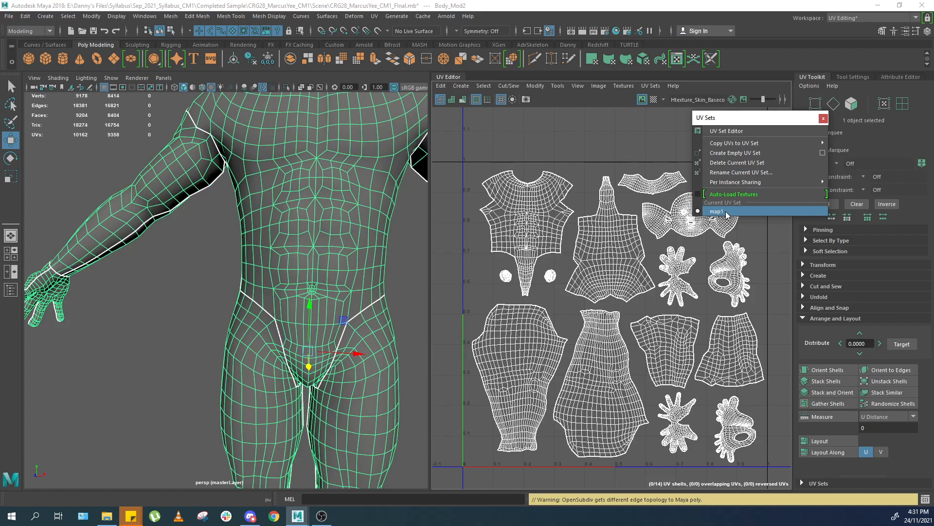
Copy the body's map1 UVs into a new UV set named ori.
{"action": "left_click_drag", "start_coordinate": [751, 122], "coordinate": [708, 124]}
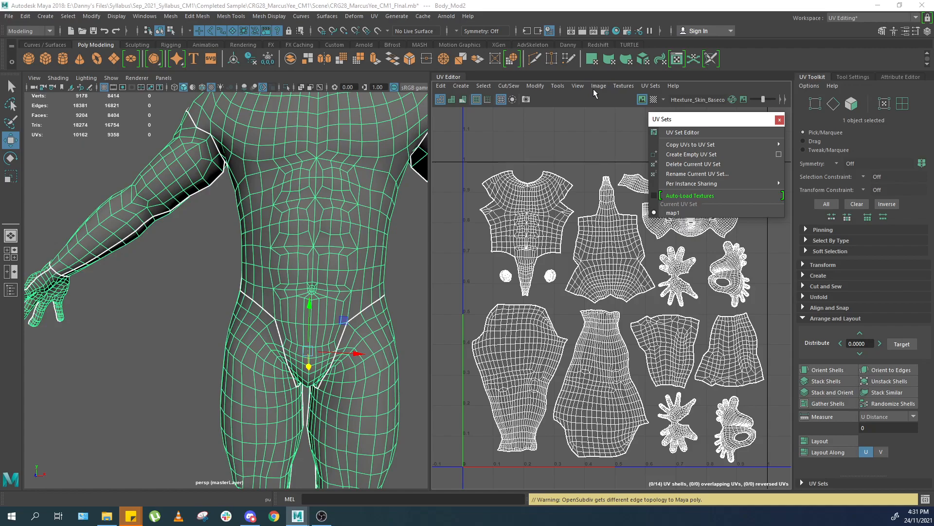
{"action": "mouse_move", "coordinate": [748, 146]}
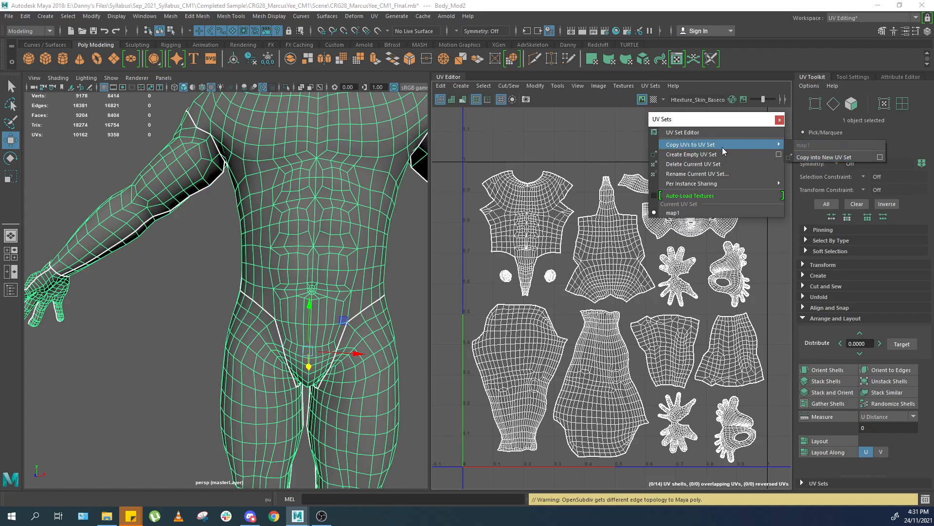
{"action": "left_click", "coordinate": [881, 156]}
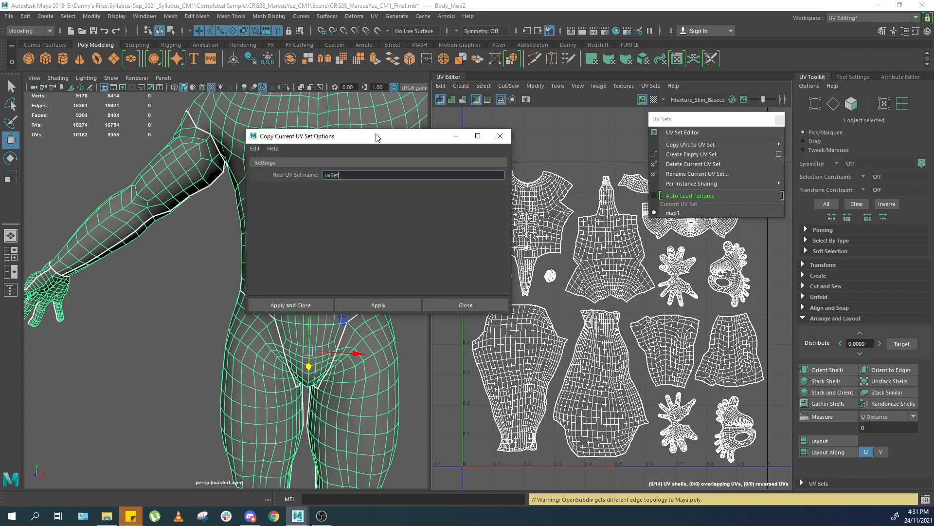
{"action": "left_click_drag", "start_coordinate": [375, 137], "coordinate": [628, 157]}
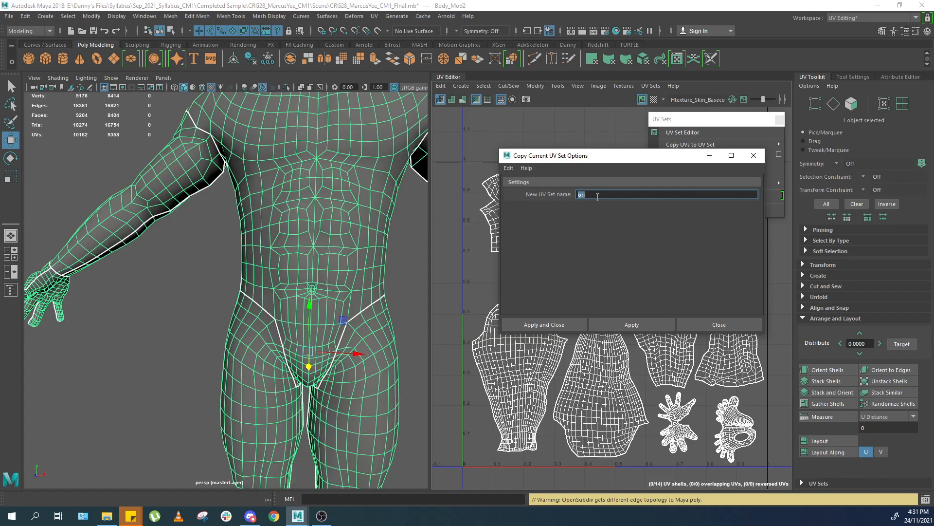
{"action": "left_click_drag", "start_coordinate": [614, 158], "coordinate": [584, 178]}
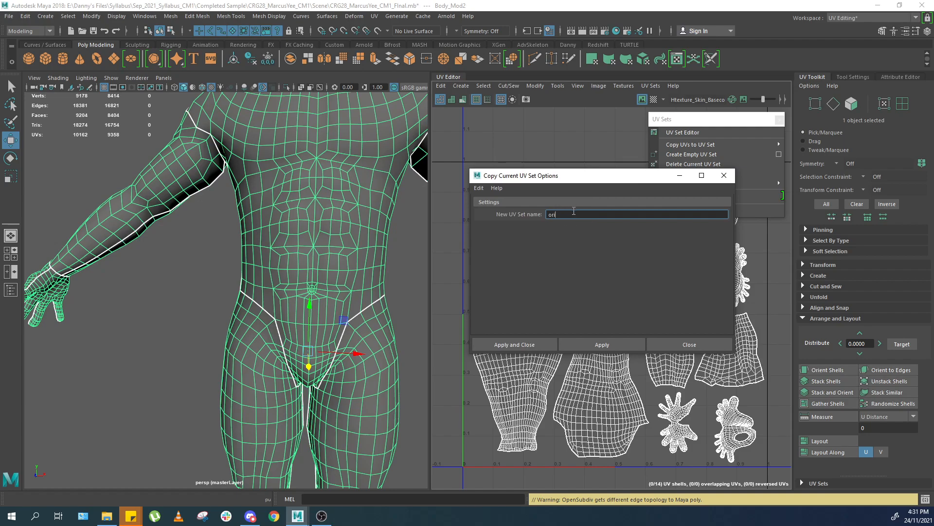
{"action": "left_click_drag", "start_coordinate": [563, 217], "coordinate": [503, 227]}
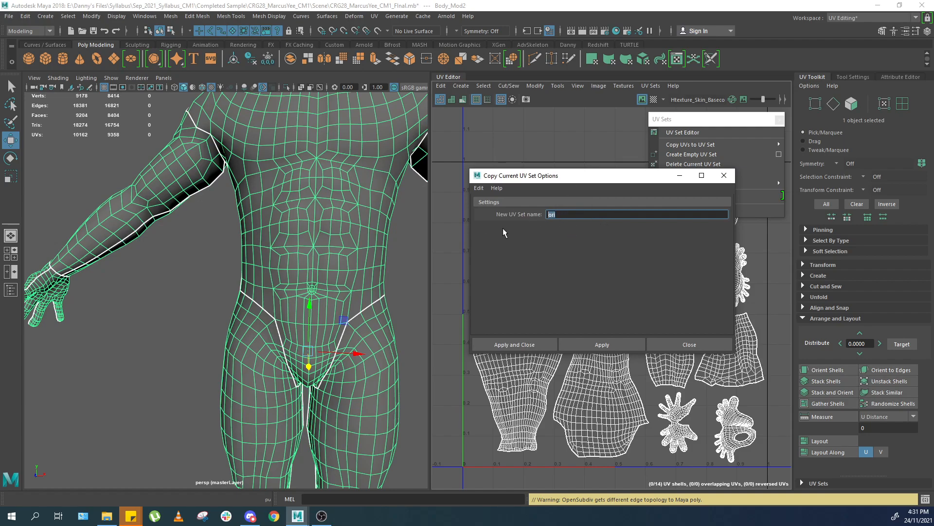
{"action": "left_click", "coordinate": [600, 344]}
{"action": "left_click", "coordinate": [725, 176]}
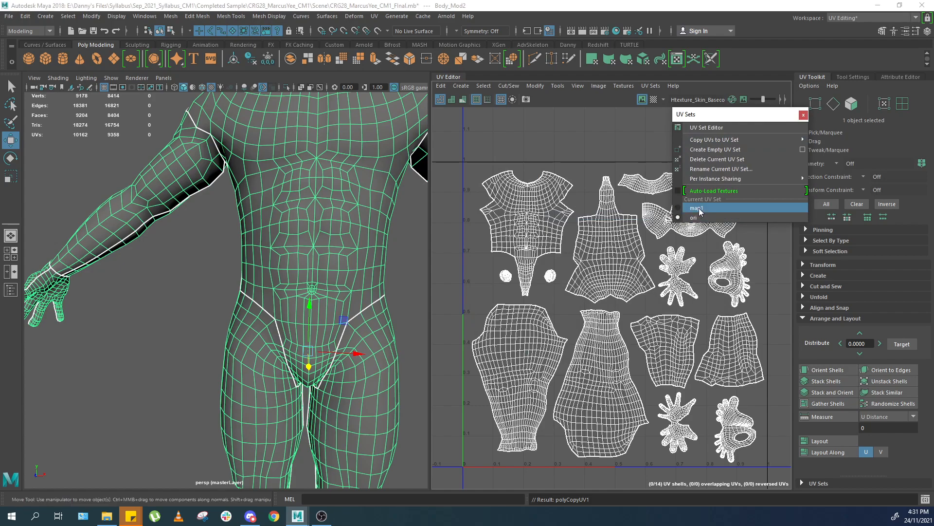
Check the ori UV set, then set map1 back as the body's current UV set.
{"action": "left_click", "coordinate": [695, 218]}
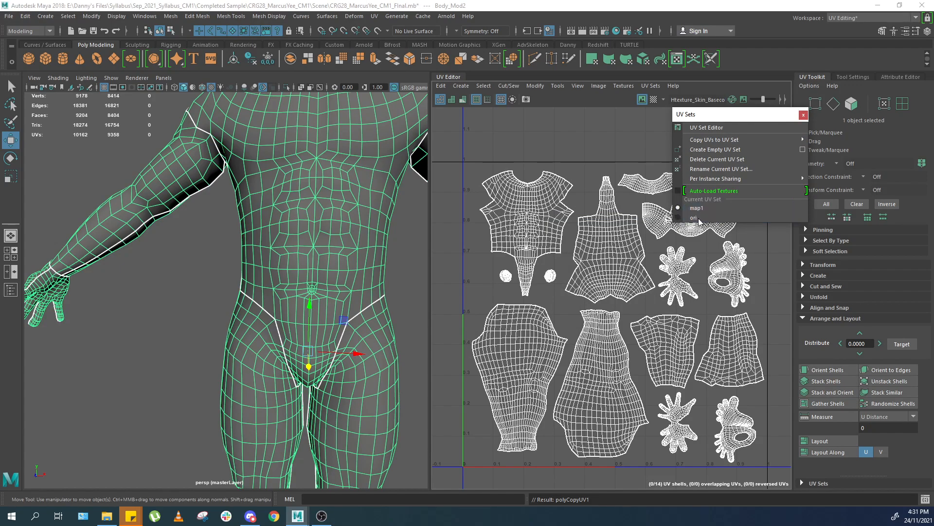
{"action": "mouse_move", "coordinate": [720, 142]}
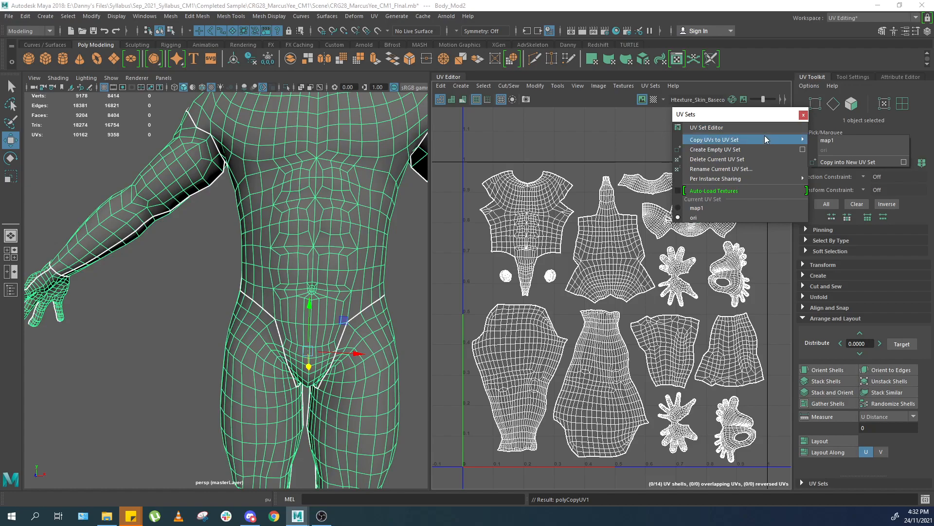
{"action": "left_click", "coordinate": [698, 207]}
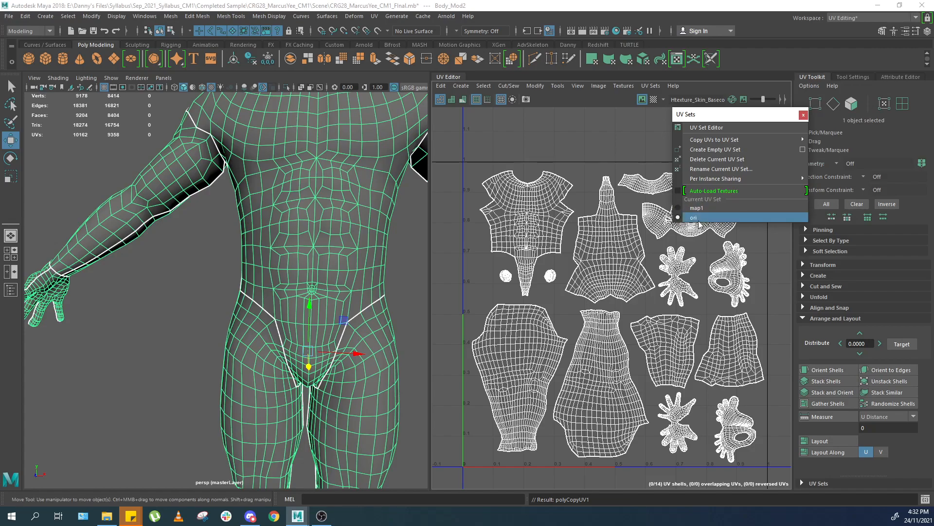
{"action": "key", "text": "f"}
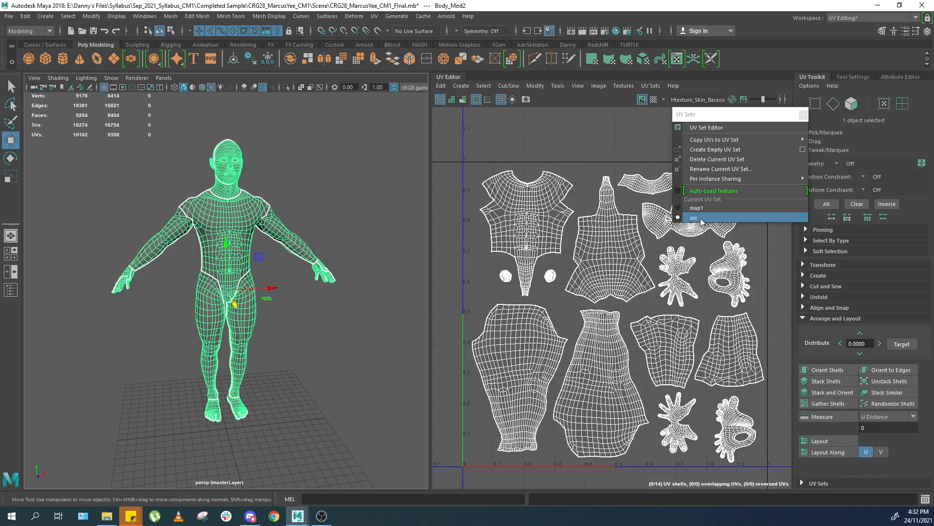
{"action": "middle_click_drag", "start_coordinate": [660, 247], "coordinate": [650, 259], "text": "alt"}
{"action": "scroll", "coordinate": [650, 259], "scroll_direction": "down", "scroll_amount": 1}
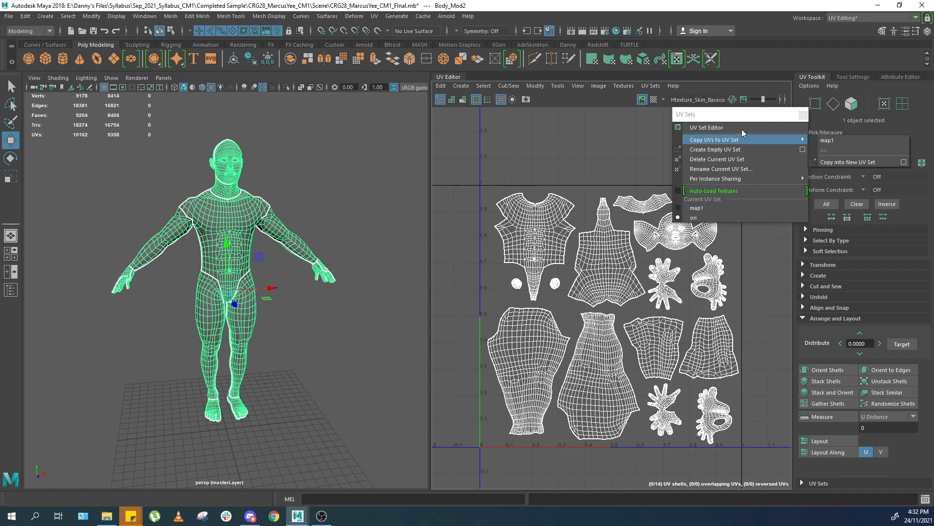
{"action": "left_click_drag", "start_coordinate": [736, 116], "coordinate": [712, 120]}
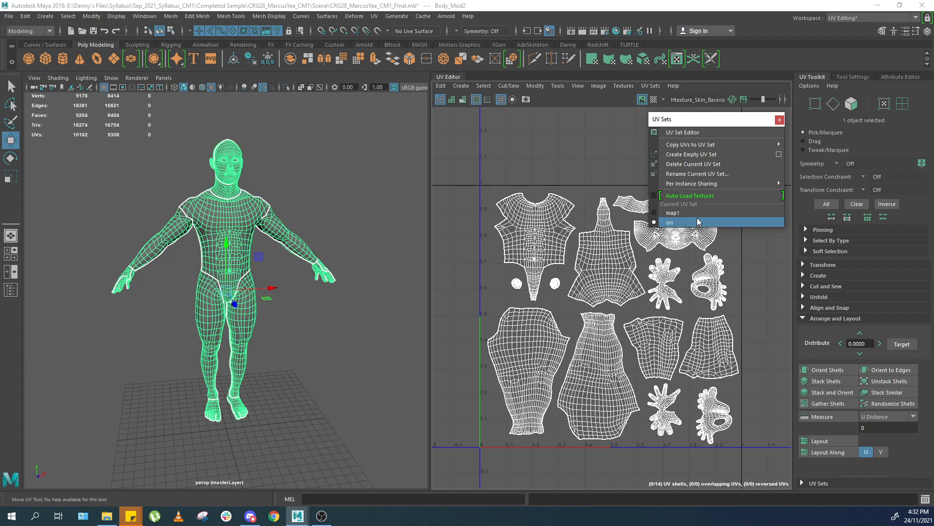
{"action": "left_click", "coordinate": [673, 213]}
{"action": "scroll", "coordinate": [295, 242], "scroll_direction": "up", "scroll_amount": 5}
{"action": "scroll", "coordinate": [296, 242], "scroll_direction": "down", "scroll_amount": 5}
{"action": "scroll", "coordinate": [220, 259], "scroll_direction": "up", "scroll_amount": 3}
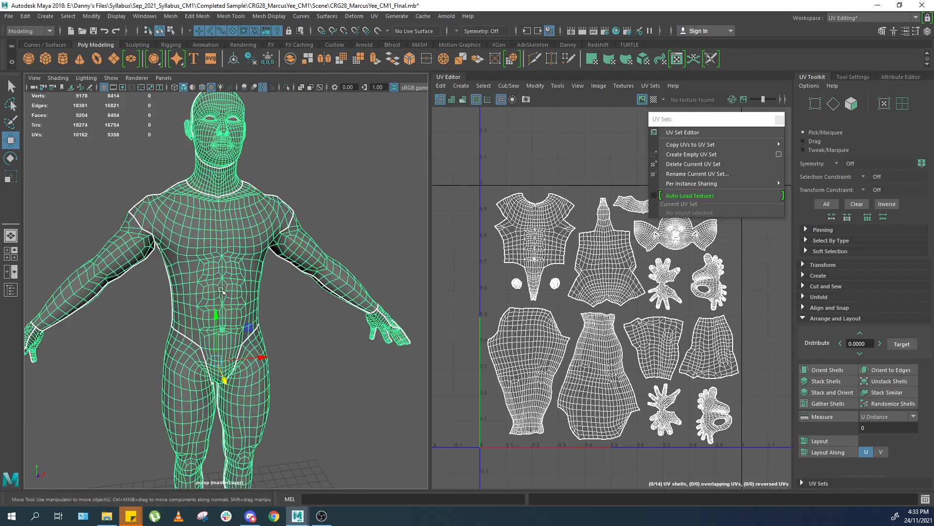
Select the body mesh and assign it a new Blinn material.
{"action": "left_click", "coordinate": [220, 259]}
{"action": "scroll", "coordinate": [220, 259], "scroll_direction": "up", "scroll_amount": 3}
{"action": "right_click_drag", "start_coordinate": [277, 235], "coordinate": [355, 441]}
{"action": "left_click_drag", "start_coordinate": [736, 125], "coordinate": [647, 142]}
{"action": "right_click", "coordinate": [926, 103]}
{"action": "left_click", "coordinate": [897, 263]}
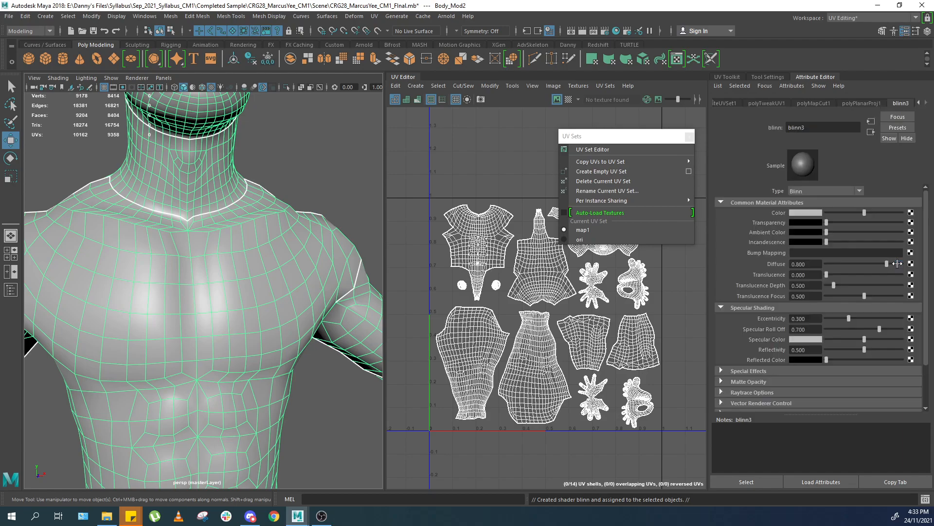
Examine the head mesh closely in the viewport from several angles.
{"action": "middle_click_drag", "start_coordinate": [355, 211], "coordinate": [408, 311], "text": "alt"}
{"action": "middle_click_drag", "start_coordinate": [329, 269], "coordinate": [288, 352], "text": "alt"}
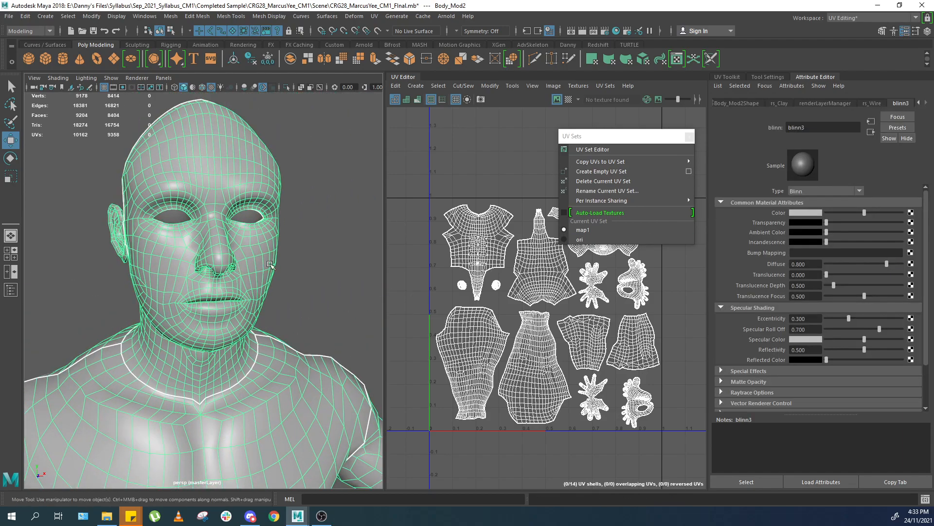
{"action": "key", "text": "f"}
{"action": "scroll", "coordinate": [270, 265], "scroll_direction": "up", "scroll_amount": 5}
{"action": "middle_click_drag", "start_coordinate": [261, 146], "coordinate": [268, 280], "text": "alt"}
{"action": "middle_click_drag", "start_coordinate": [257, 234], "coordinate": [244, 245], "text": "alt"}
{"action": "left_click_drag", "start_coordinate": [244, 246], "coordinate": [290, 242], "text": "alt"}
{"action": "scroll", "coordinate": [300, 236], "scroll_direction": "up", "scroll_amount": 4}
{"action": "middle_click_drag", "start_coordinate": [300, 235], "coordinate": [311, 259], "text": "alt"}
{"action": "mouse_move", "coordinate": [289, 247]}
{"action": "left_mouse_down", "text": "alt"}
{"action": "mouse_move", "coordinate": [303, 243]}
{"action": "mouse_move", "coordinate": [272, 248]}
{"action": "left_mouse_up", "text": "alt"}
Connect a file texture to the Blinn's colour and load Head_Front.jpg as its image.
{"action": "key", "text": "alt+Tab"}
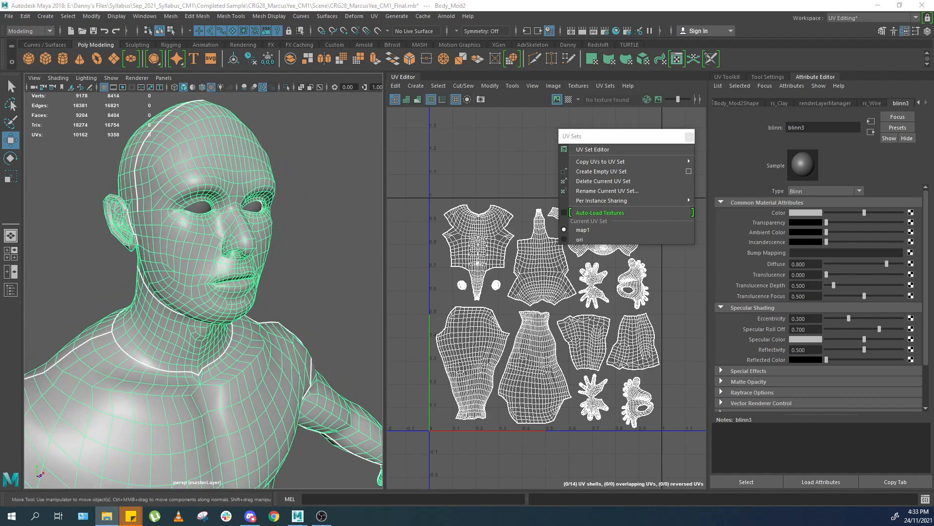
{"action": "left_click", "coordinate": [673, 178]}
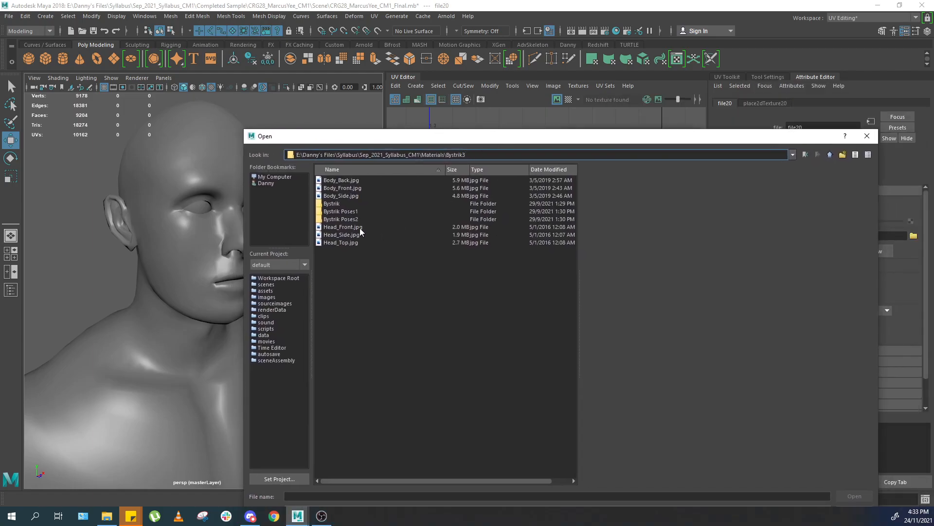
{"action": "left_click", "coordinate": [359, 228]}
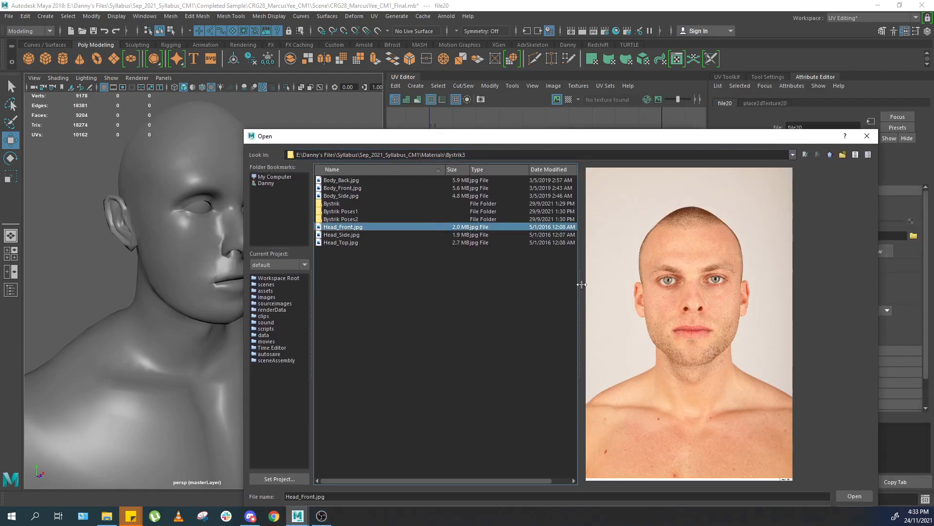
{"action": "left_click", "coordinate": [861, 498]}
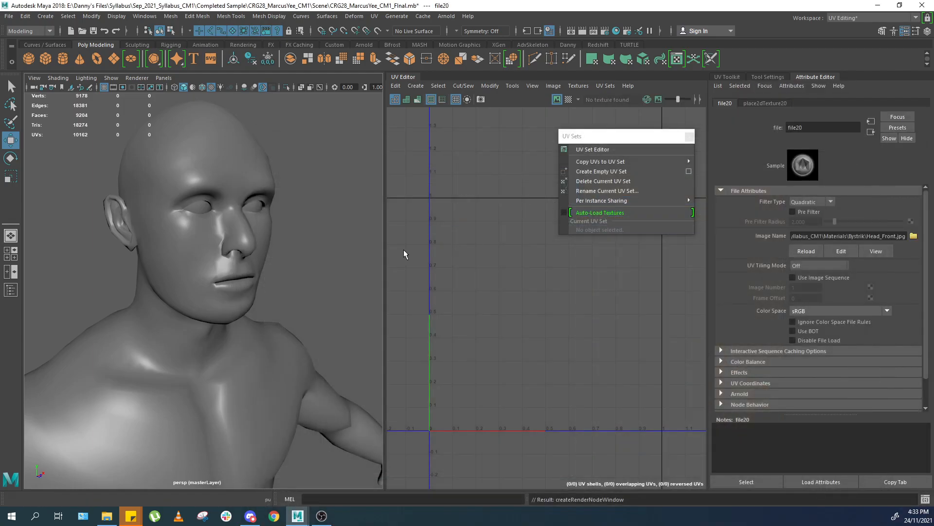
Turn on textured display, frame the whole character and select the body mesh.
{"action": "left_click_drag", "start_coordinate": [287, 258], "coordinate": [301, 247], "text": "alt"}
{"action": "key", "text": "6"}
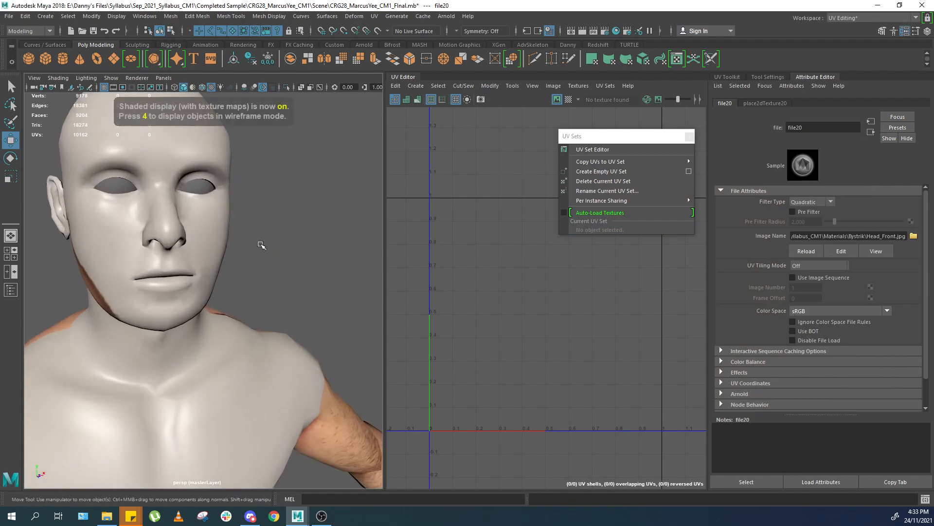
{"action": "key", "text": "a"}
{"action": "mouse_move", "coordinate": [233, 248]}
{"action": "left_mouse_down", "text": "alt"}
{"action": "mouse_move", "coordinate": [438, 249]}
{"action": "mouse_move", "coordinate": [227, 250]}
{"action": "left_mouse_up", "text": "alt"}
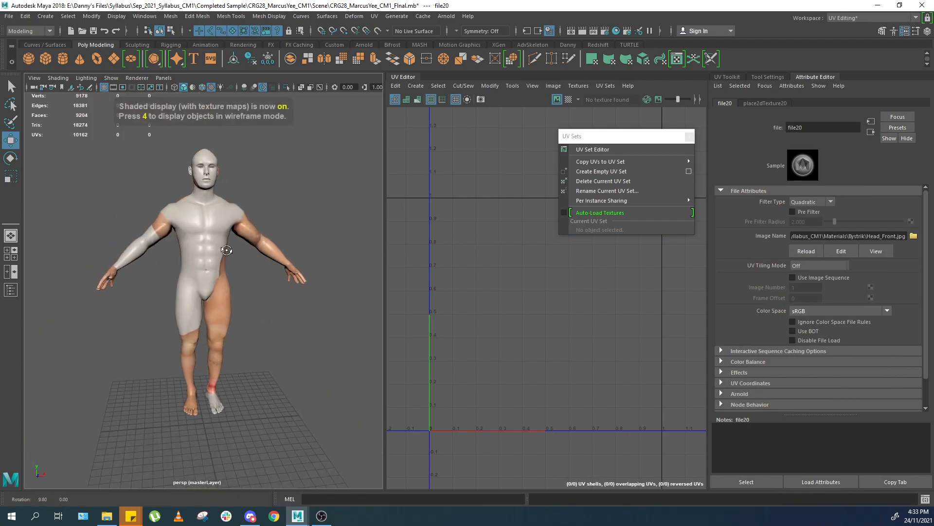
{"action": "left_click", "coordinate": [226, 250]}
{"action": "left_click", "coordinate": [258, 219]}
{"action": "left_click", "coordinate": [234, 226]}
{"action": "scroll", "coordinate": [538, 275], "scroll_direction": "up", "scroll_amount": 2}
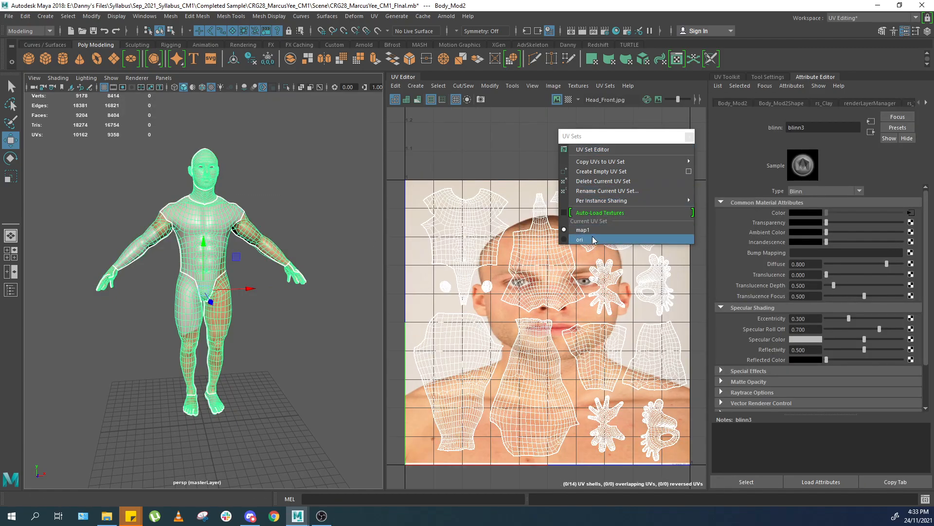
Move the UV Sets window aside and switch the body's current UV set to ori.
{"action": "left_click", "coordinate": [603, 139]}
{"action": "left_click_drag", "start_coordinate": [620, 135], "coordinate": [669, 71]}
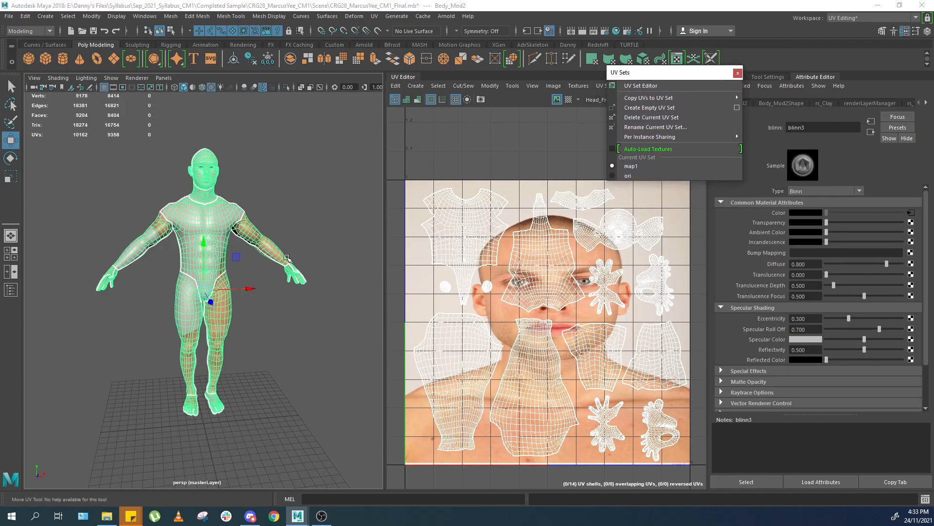
{"action": "scroll", "coordinate": [272, 253], "scroll_direction": "up", "scroll_amount": 5}
{"action": "middle_click_drag", "start_coordinate": [265, 195], "coordinate": [236, 331], "text": "alt"}
{"action": "left_click_drag", "start_coordinate": [236, 331], "coordinate": [258, 300], "text": "alt"}
{"action": "middle_click_drag", "start_coordinate": [272, 264], "coordinate": [266, 295], "text": "alt"}
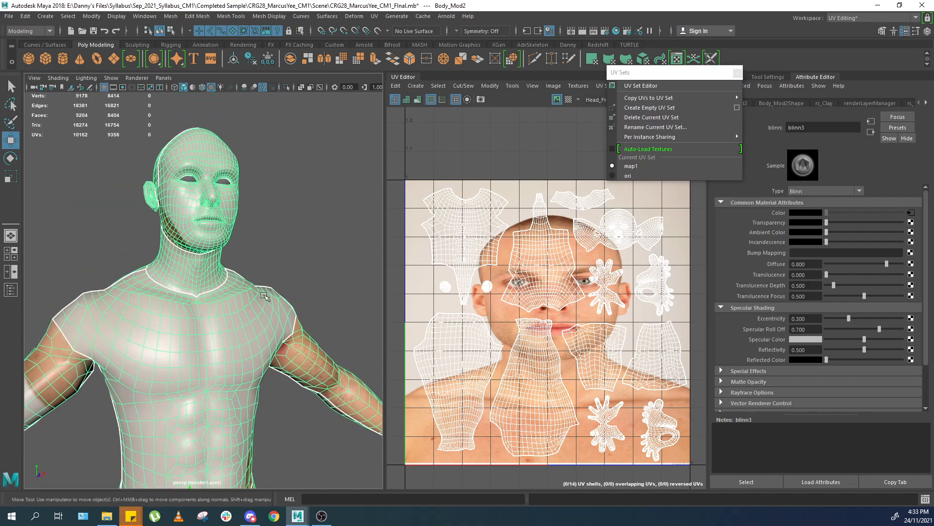
{"action": "scroll", "coordinate": [267, 295], "scroll_direction": "up", "scroll_amount": 2}
{"action": "right_click_drag", "start_coordinate": [579, 251], "coordinate": [605, 252]}
{"action": "left_click_drag", "start_coordinate": [556, 237], "coordinate": [520, 268]}
{"action": "left_click", "coordinate": [628, 175]}
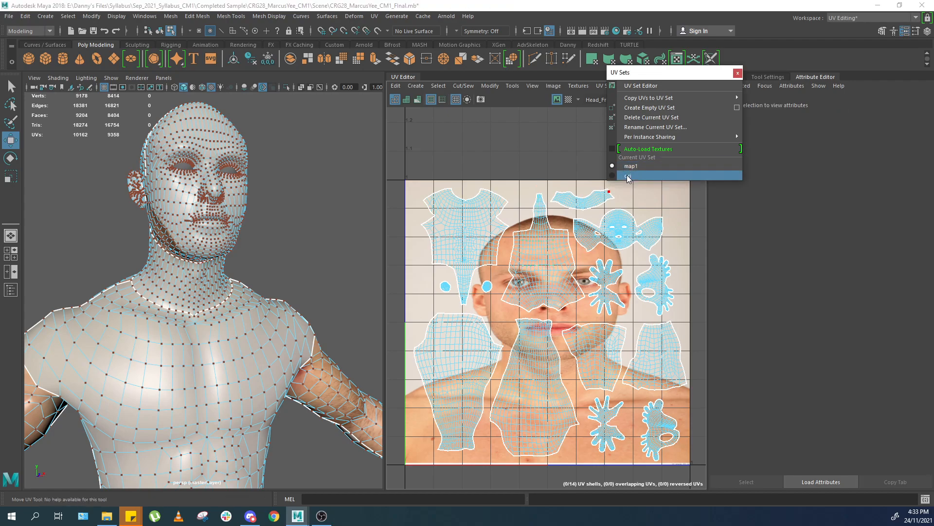
Switch the body's current UV set back to map1.
{"action": "scroll", "coordinate": [616, 228], "scroll_direction": "up", "scroll_amount": 2}
{"action": "left_click_drag", "start_coordinate": [505, 294], "coordinate": [504, 295]}
{"action": "middle_click_drag", "start_coordinate": [511, 294], "coordinate": [528, 265], "text": "alt"}
{"action": "right_click_drag", "start_coordinate": [527, 265], "coordinate": [545, 281], "text": "ctrl"}
{"action": "mouse_move", "coordinate": [515, 258]}
{"action": "middle_mouse_down"}
{"action": "mouse_move", "coordinate": [508, 239]}
{"action": "mouse_move", "coordinate": [500, 254]}
{"action": "middle_mouse_up"}
{"action": "right_click_drag", "start_coordinate": [336, 311], "coordinate": [258, 319], "text": "alt"}
{"action": "middle_click_drag", "start_coordinate": [239, 318], "coordinate": [255, 270], "text": "alt"}
{"action": "right_click_drag", "start_coordinate": [255, 270], "coordinate": [270, 274], "text": "alt"}
{"action": "left_click_drag", "start_coordinate": [270, 274], "coordinate": [395, 295], "text": "alt"}
{"action": "middle_click_drag", "start_coordinate": [551, 236], "coordinate": [559, 216]}
{"action": "left_click", "coordinate": [631, 166]}
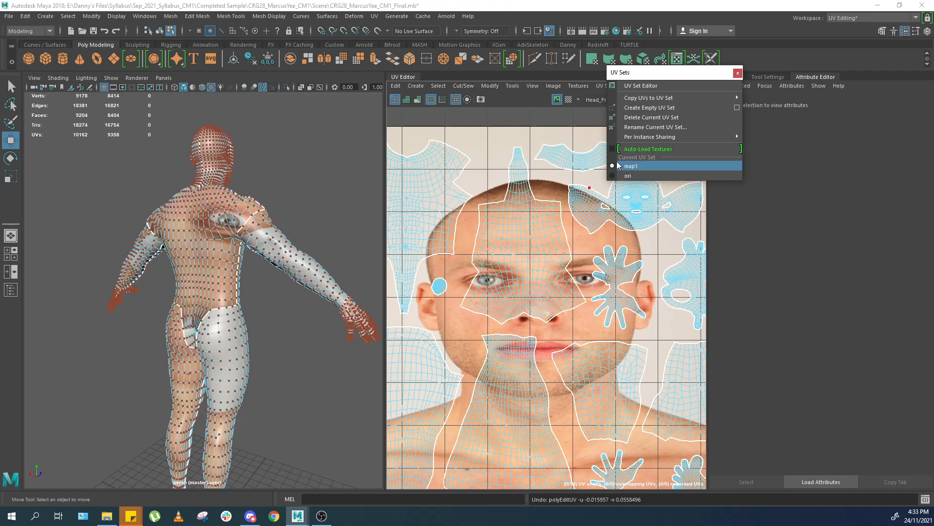
Move a group of UVs over the photo, then undo the move.
{"action": "right_click_drag", "start_coordinate": [534, 276], "coordinate": [529, 255], "text": "ctrl"}
{"action": "middle_click_drag", "start_coordinate": [517, 245], "coordinate": [614, 254]}
{"action": "key", "text": "ctrl+z"}
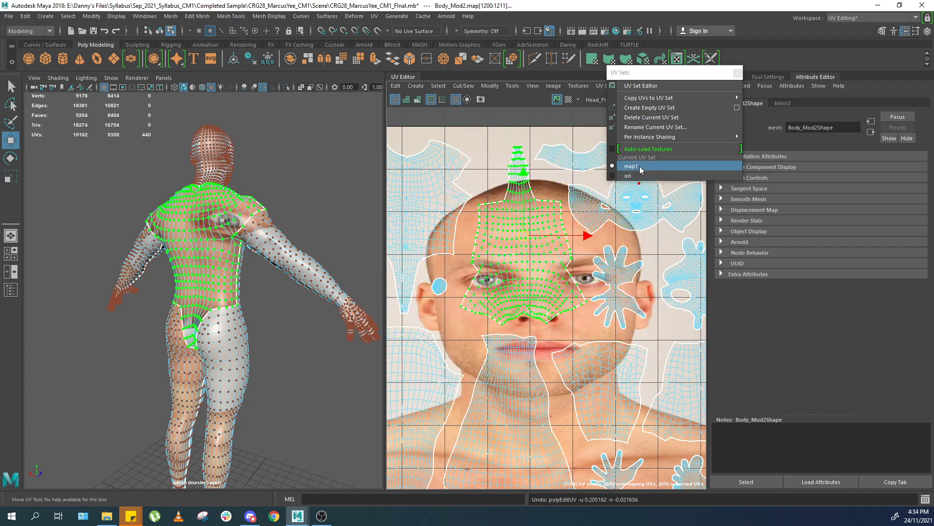
Compare the ori and map1 UV sets and examine the textured body from several angles.
{"action": "left_click", "coordinate": [633, 176]}
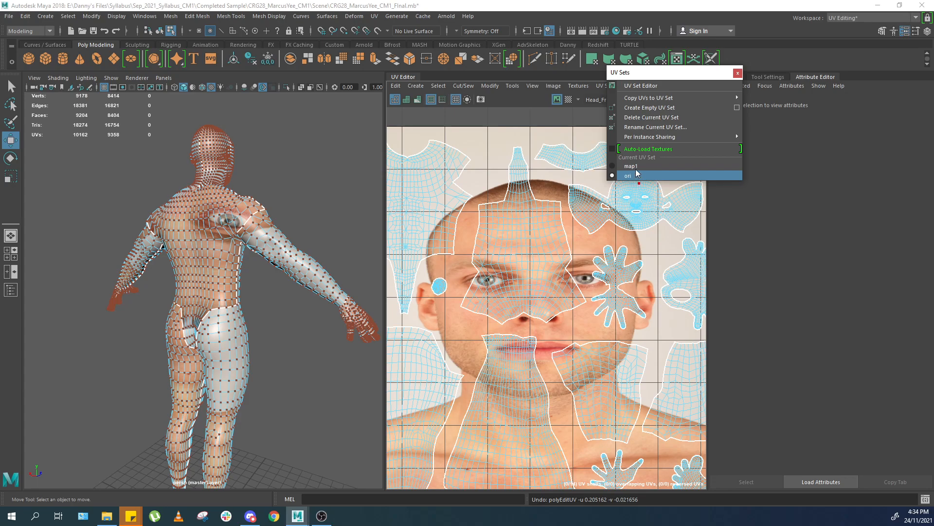
{"action": "left_click", "coordinate": [638, 168]}
{"action": "scroll", "coordinate": [194, 260], "scroll_direction": "down", "scroll_amount": 5}
{"action": "left_click_drag", "start_coordinate": [194, 261], "coordinate": [68, 272], "text": "alt"}
{"action": "scroll", "coordinate": [313, 244], "scroll_direction": "up", "scroll_amount": 3}
{"action": "left_click_drag", "start_coordinate": [313, 244], "coordinate": [250, 236], "text": "alt"}
{"action": "middle_click_drag", "start_coordinate": [250, 236], "coordinate": [257, 261], "text": "alt"}
{"action": "scroll", "coordinate": [257, 261], "scroll_direction": "down", "scroll_amount": 2}
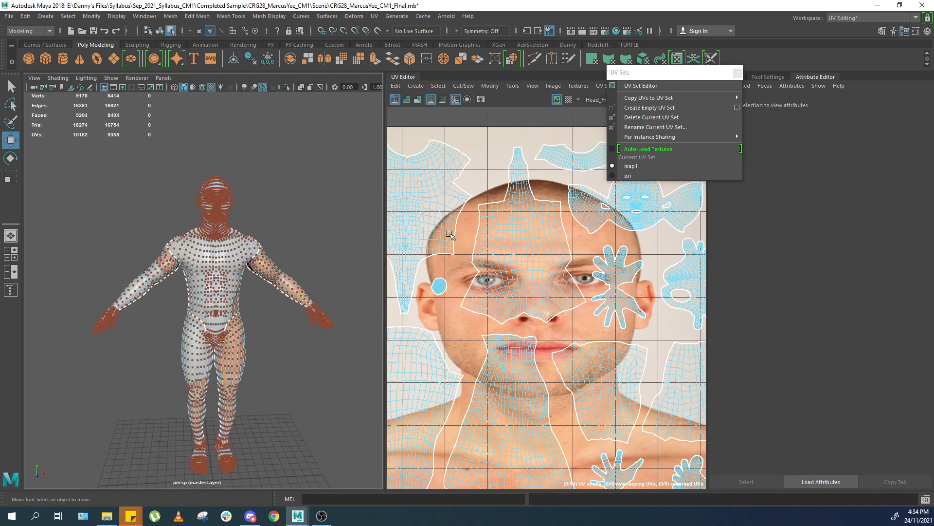
{"action": "middle_click_drag", "start_coordinate": [523, 244], "coordinate": [504, 245], "text": "alt"}
{"action": "scroll", "coordinate": [264, 255], "scroll_direction": "up", "scroll_amount": 4}
{"action": "scroll", "coordinate": [258, 267], "scroll_direction": "down", "scroll_amount": 5}
{"action": "left_click_drag", "start_coordinate": [253, 271], "coordinate": [360, 267], "text": "alt"}
{"action": "scroll", "coordinate": [582, 257], "scroll_direction": "up", "scroll_amount": 1}
{"action": "middle_click_drag", "start_coordinate": [583, 256], "coordinate": [598, 239], "text": "alt"}
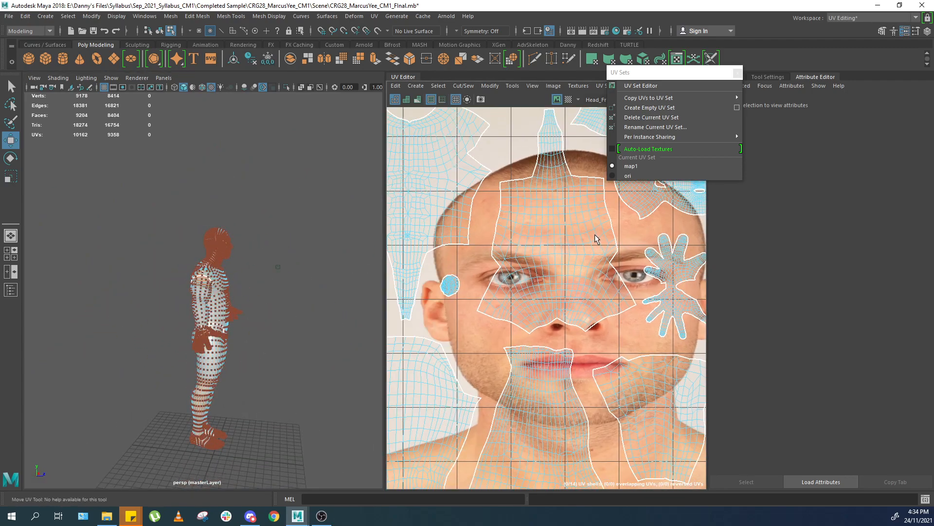
{"action": "left_click_drag", "start_coordinate": [281, 301], "coordinate": [234, 258], "text": "alt"}
{"action": "scroll", "coordinate": [234, 258], "scroll_direction": "up", "scroll_amount": 7}
{"action": "mouse_move", "coordinate": [531, 250]}
{"action": "middle_mouse_down", "text": "alt"}
{"action": "mouse_move", "coordinate": [504, 267]}
{"action": "mouse_move", "coordinate": [522, 247]}
{"action": "middle_mouse_up", "text": "alt"}
{"action": "scroll", "coordinate": [526, 259], "scroll_direction": "down", "scroll_amount": 6}
{"action": "left_click_drag", "start_coordinate": [612, 392], "coordinate": [614, 394]}
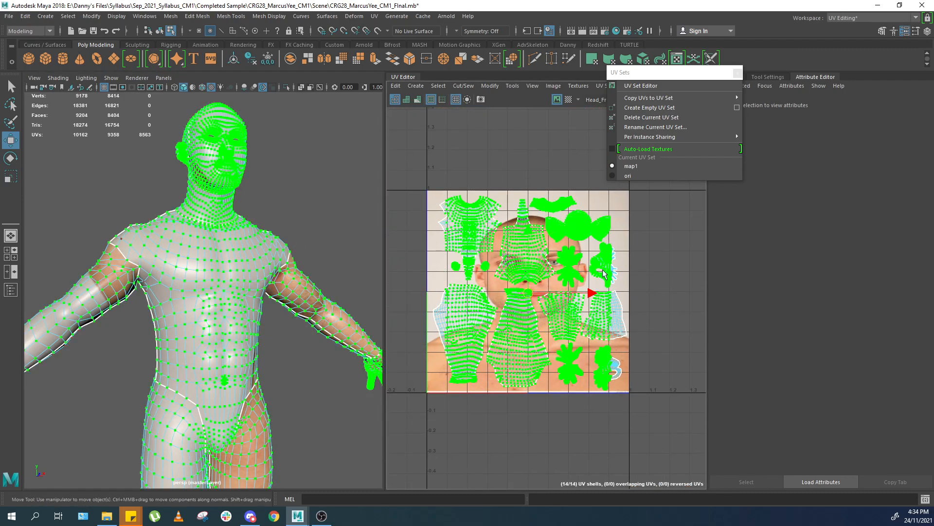
Select the face's polygons from the face UV shell and apply a planar UV projection to them.
{"action": "left_click", "coordinate": [582, 229], "text": "ctrl"}
{"action": "scroll", "coordinate": [503, 314], "scroll_direction": "down", "scroll_amount": 2}
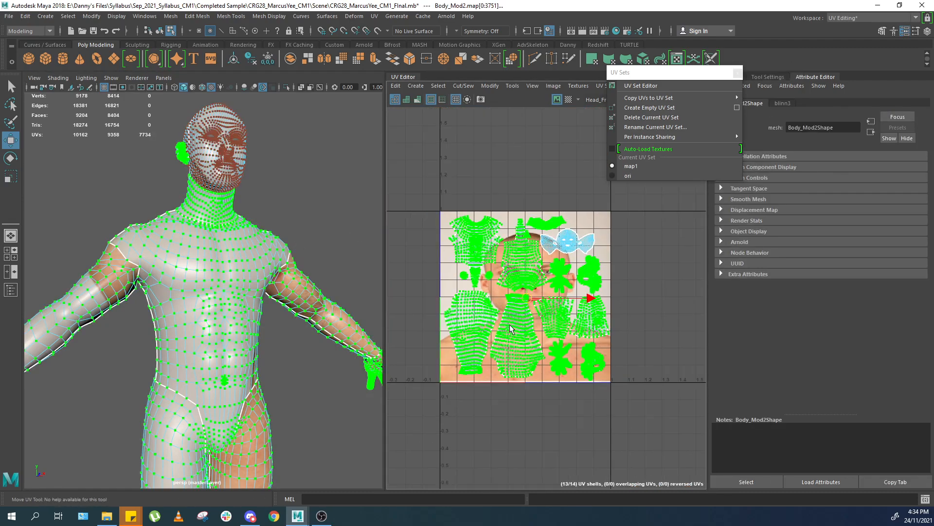
{"action": "left_click_drag", "start_coordinate": [553, 301], "coordinate": [703, 301]}
{"action": "scroll", "coordinate": [552, 254], "scroll_direction": "up", "scroll_amount": 4}
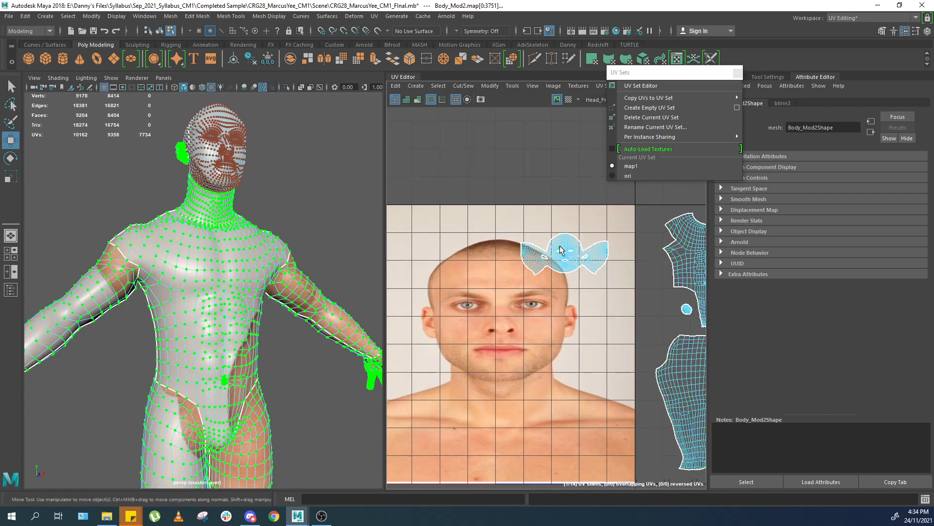
{"action": "left_click", "coordinate": [553, 256]}
{"action": "scroll", "coordinate": [553, 256], "scroll_direction": "up", "scroll_amount": 2}
{"action": "key", "text": "f"}
{"action": "left_click_drag", "start_coordinate": [300, 208], "coordinate": [365, 223], "text": "alt"}
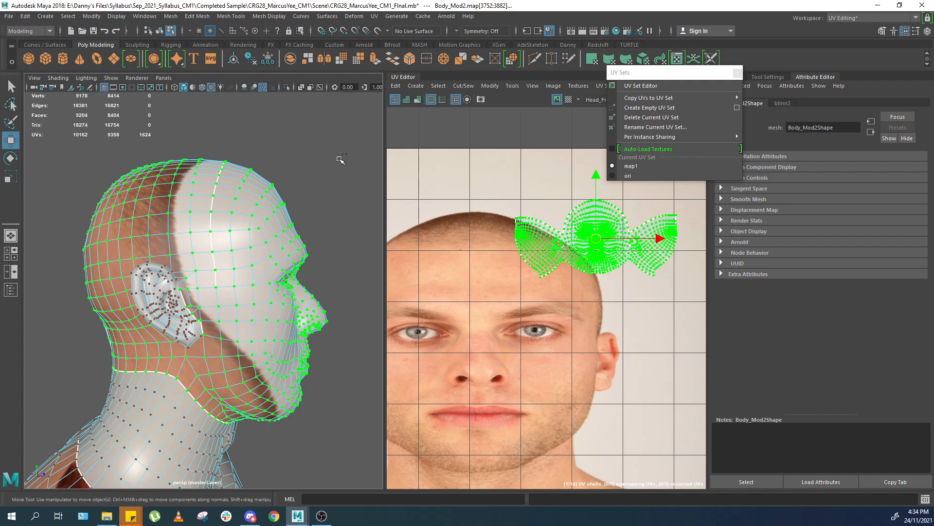
{"action": "key", "text": "ctrl+F11"}
{"action": "key", "text": "space"}
{"action": "left_click_drag", "start_coordinate": [208, 281], "coordinate": [251, 235]}
{"action": "key", "text": "f"}
{"action": "key", "text": "4"}
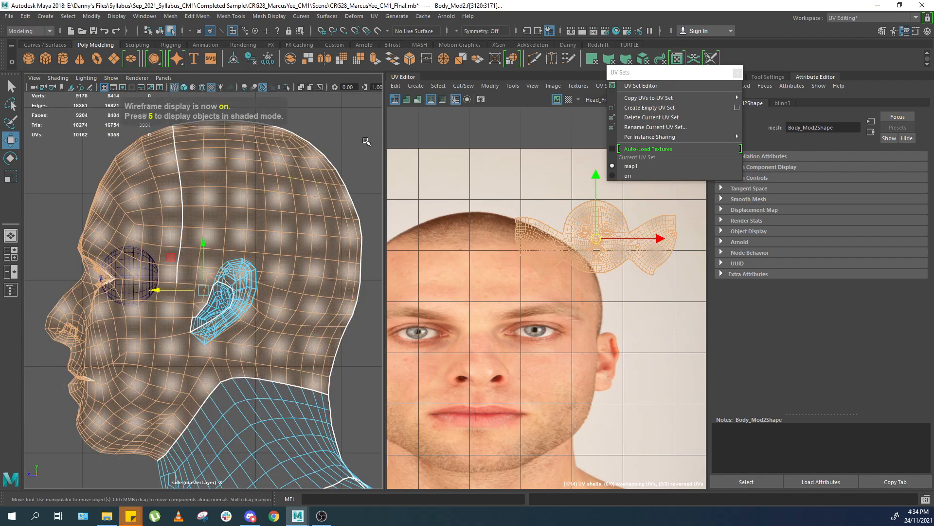
{"action": "middle_click_drag", "start_coordinate": [363, 142], "coordinate": [332, 174], "text": "alt"}
{"action": "left_click_drag", "start_coordinate": [363, 111], "coordinate": [178, 415]}
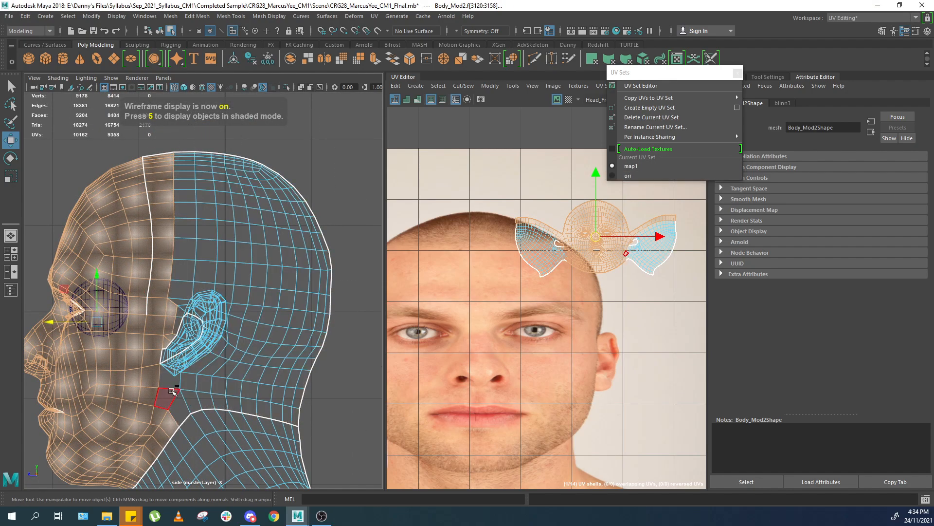
{"action": "middle_click_drag", "start_coordinate": [245, 312], "coordinate": [277, 269], "text": "alt"}
{"action": "left_click", "coordinate": [374, 16]}
{"action": "left_click", "coordinate": [394, 127]}
Position the projected face UV shell over the Head_Front photo in the UV editor.
{"action": "key", "text": "space"}
{"action": "left_click_drag", "start_coordinate": [292, 252], "coordinate": [300, 180]}
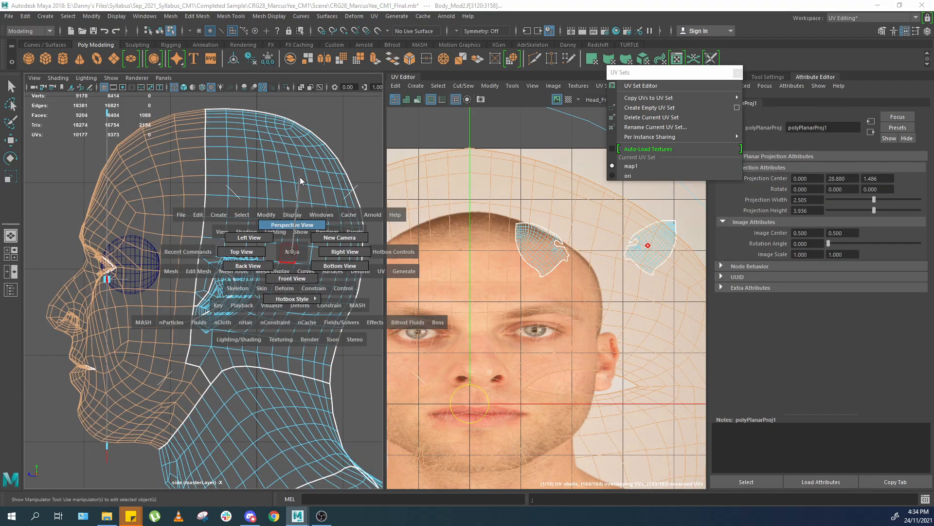
{"action": "key", "text": "5"}
{"action": "scroll", "coordinate": [553, 316], "scroll_direction": "down", "scroll_amount": 1}
{"action": "right_click_drag", "start_coordinate": [552, 316], "coordinate": [549, 292], "text": "ctrl"}
{"action": "scroll", "coordinate": [572, 295], "scroll_direction": "down", "scroll_amount": 5}
{"action": "scroll", "coordinate": [539, 345], "scroll_direction": "down", "scroll_amount": 6}
{"action": "scroll", "coordinate": [529, 343], "scroll_direction": "up", "scroll_amount": 5}
{"action": "left_click", "coordinate": [607, 277]}
{"action": "scroll", "coordinate": [582, 282], "scroll_direction": "up", "scroll_amount": 4}
{"action": "left_click", "coordinate": [566, 278], "text": "shift"}
{"action": "scroll", "coordinate": [565, 279], "scroll_direction": "down", "scroll_amount": 5}
{"action": "middle_click_drag", "start_coordinate": [564, 283], "coordinate": [511, 304], "text": "alt"}
{"action": "key", "text": "w"}
{"action": "left_click_drag", "start_coordinate": [526, 293], "coordinate": [666, 247]}
{"action": "scroll", "coordinate": [650, 256], "scroll_direction": "down", "scroll_amount": 2}
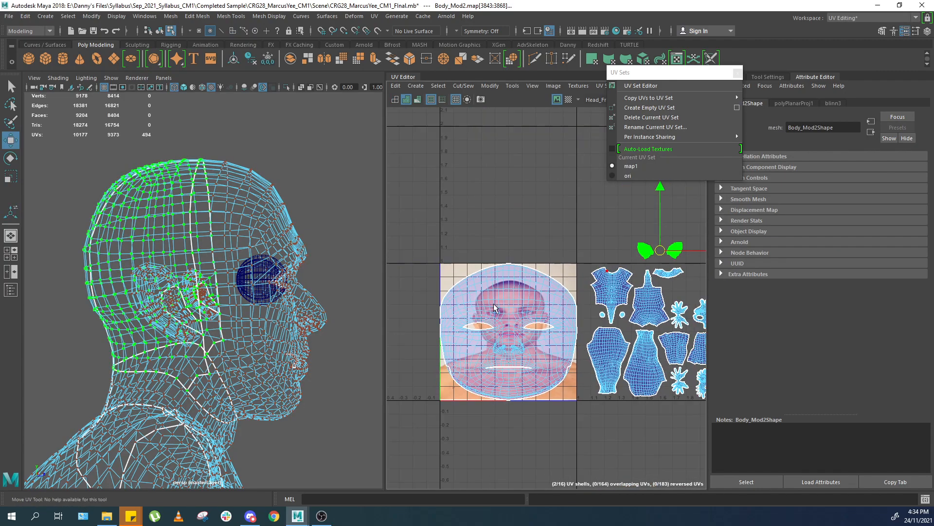
Select the face UV shell and scale it to fit the face in the photo.
{"action": "middle_click_drag", "start_coordinate": [498, 311], "coordinate": [556, 275], "text": "alt"}
{"action": "left_click", "coordinate": [550, 276]}
{"action": "key", "text": "5"}
{"action": "left_click_drag", "start_coordinate": [331, 282], "coordinate": [275, 287], "text": "alt"}
{"action": "scroll", "coordinate": [292, 289], "scroll_direction": "up", "scroll_amount": 4}
{"action": "key", "text": "6"}
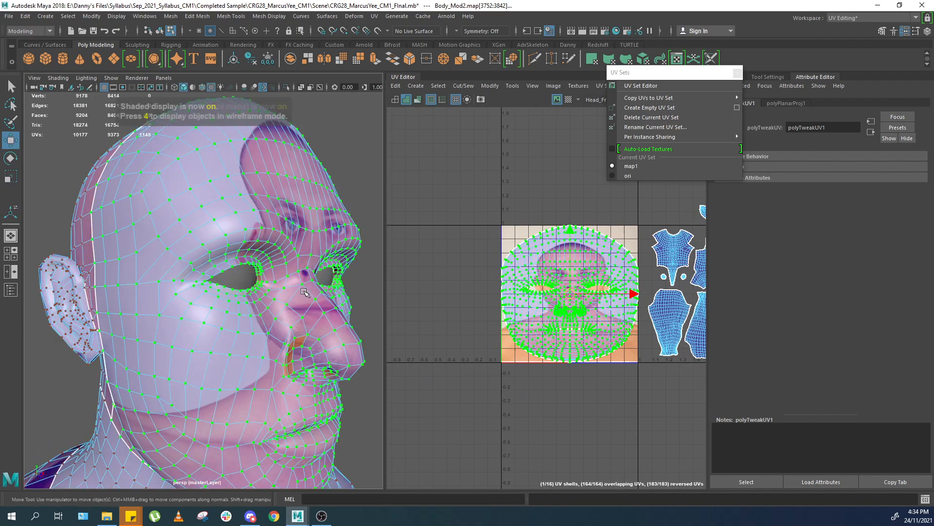
{"action": "scroll", "coordinate": [297, 292], "scroll_direction": "down", "scroll_amount": 6}
{"action": "middle_click_drag", "start_coordinate": [560, 311], "coordinate": [527, 272], "text": "alt"}
{"action": "left_click_drag", "start_coordinate": [291, 276], "coordinate": [267, 276], "text": "alt"}
{"action": "scroll", "coordinate": [502, 258], "scroll_direction": "up", "scroll_amount": 8}
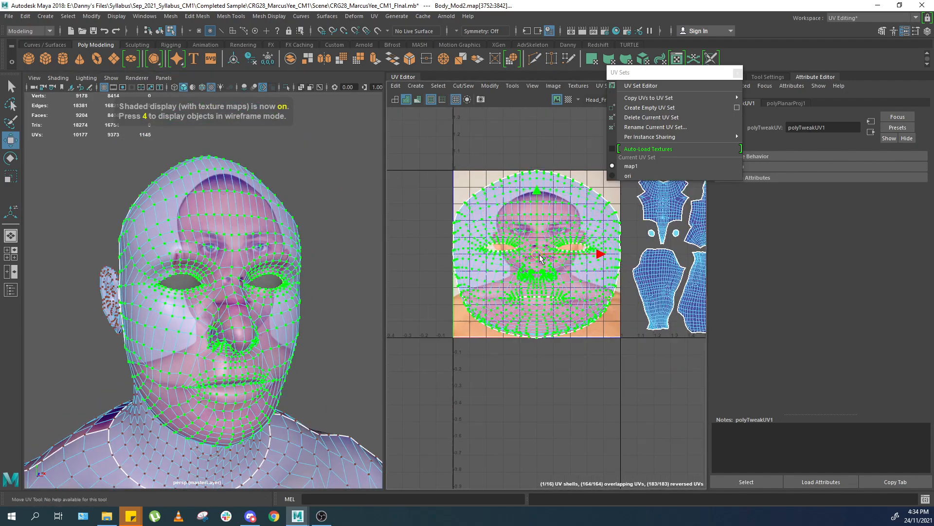
{"action": "key", "text": "r"}
{"action": "left_click_drag", "start_coordinate": [502, 258], "coordinate": [491, 259]}
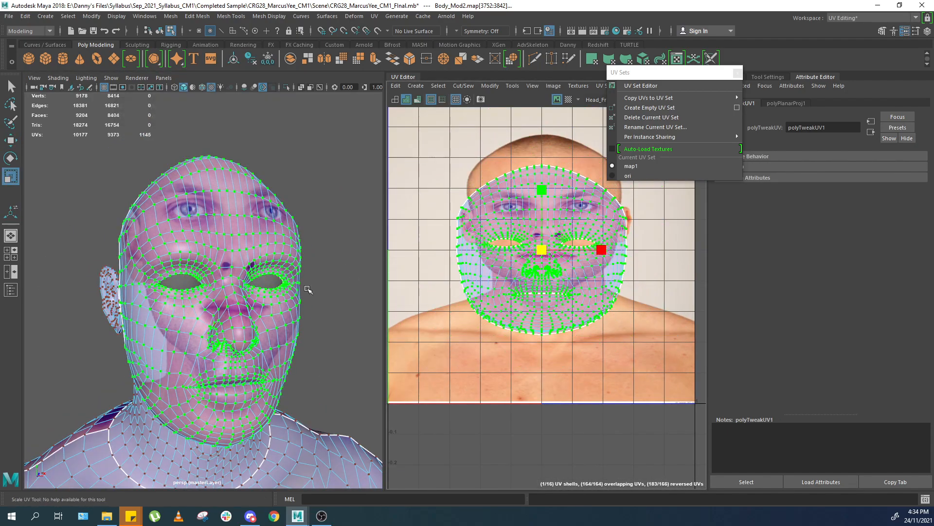
Move the face UV shell so it lines up with the photo's face.
{"action": "key", "text": "w"}
{"action": "middle_click_drag", "start_coordinate": [355, 282], "coordinate": [342, 260], "text": "alt"}
{"action": "right_click_drag", "start_coordinate": [342, 260], "coordinate": [371, 271], "text": "alt"}
{"action": "right_click_drag", "start_coordinate": [486, 276], "coordinate": [515, 288], "text": "alt"}
{"action": "middle_click_drag", "start_coordinate": [515, 285], "coordinate": [487, 338], "text": "alt"}
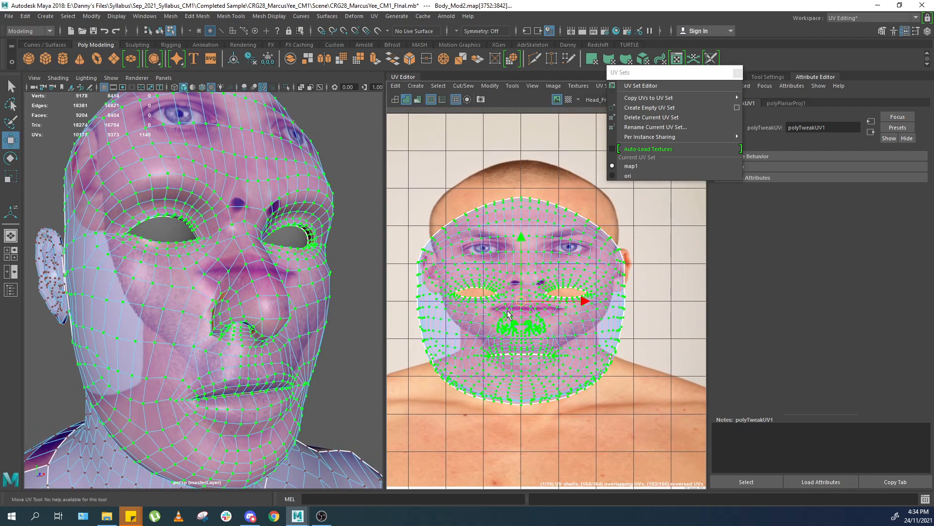
{"action": "right_click_drag", "start_coordinate": [487, 338], "coordinate": [510, 310], "text": "alt"}
{"action": "left_click_drag", "start_coordinate": [524, 296], "coordinate": [536, 245]}
{"action": "left_click", "coordinate": [605, 320]}
{"action": "left_click_drag", "start_coordinate": [378, 274], "coordinate": [372, 249], "text": "alt"}
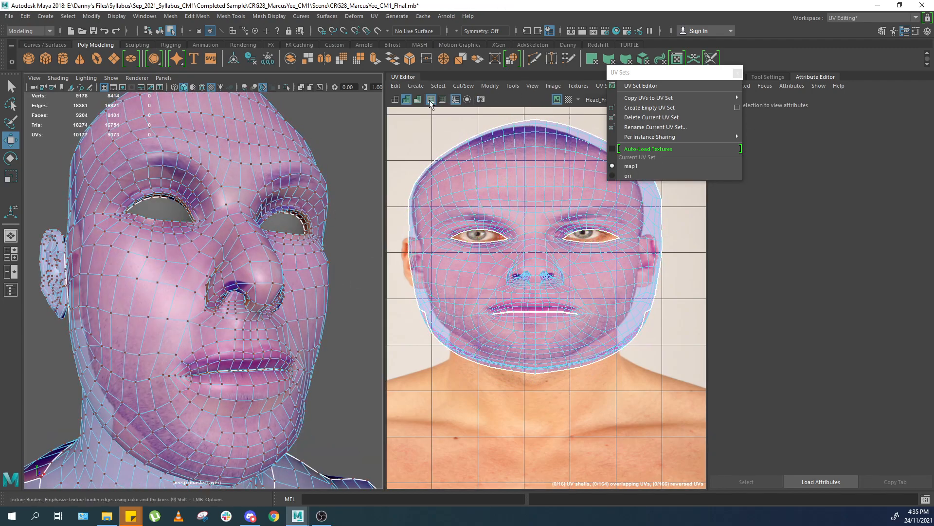
{"action": "left_click", "coordinate": [397, 100]}
Fine-tune the face UV shell's position and scale so eyes, nose and mouth match the photo.
{"action": "mouse_move", "coordinate": [265, 288]}
{"action": "left_mouse_down", "text": "alt"}
{"action": "mouse_move", "coordinate": [222, 321]}
{"action": "mouse_move", "coordinate": [202, 295]}
{"action": "left_mouse_up", "text": "alt"}
{"action": "middle_click_drag", "start_coordinate": [244, 279], "coordinate": [248, 331], "text": "alt"}
{"action": "double_click", "coordinate": [528, 287]}
{"action": "right_click_drag", "start_coordinate": [532, 279], "coordinate": [547, 279], "text": "alt"}
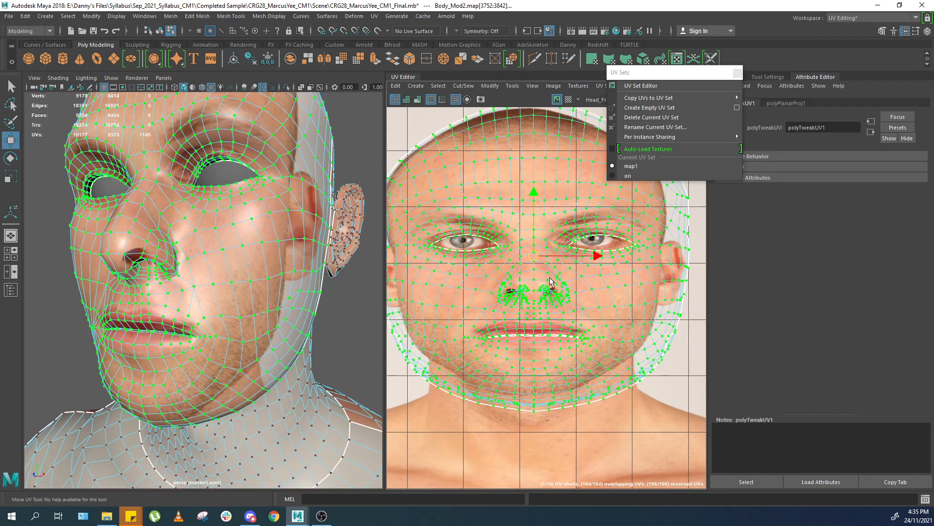
{"action": "scroll", "coordinate": [546, 279], "scroll_direction": "up", "scroll_amount": 2}
{"action": "key", "text": "r"}
{"action": "left_click_drag", "start_coordinate": [591, 251], "coordinate": [580, 252]}
{"action": "scroll", "coordinate": [584, 269], "scroll_direction": "down", "scroll_amount": 3}
{"action": "scroll", "coordinate": [572, 298], "scroll_direction": "up", "scroll_amount": 2}
{"action": "middle_click_drag", "start_coordinate": [572, 298], "coordinate": [583, 282]}
{"action": "key", "text": "r"}
{"action": "left_click_drag", "start_coordinate": [553, 204], "coordinate": [551, 210]}
{"action": "key", "text": "w"}
{"action": "left_click_drag", "start_coordinate": [554, 260], "coordinate": [548, 259]}
{"action": "scroll", "coordinate": [257, 234], "scroll_direction": "down", "scroll_amount": 3}
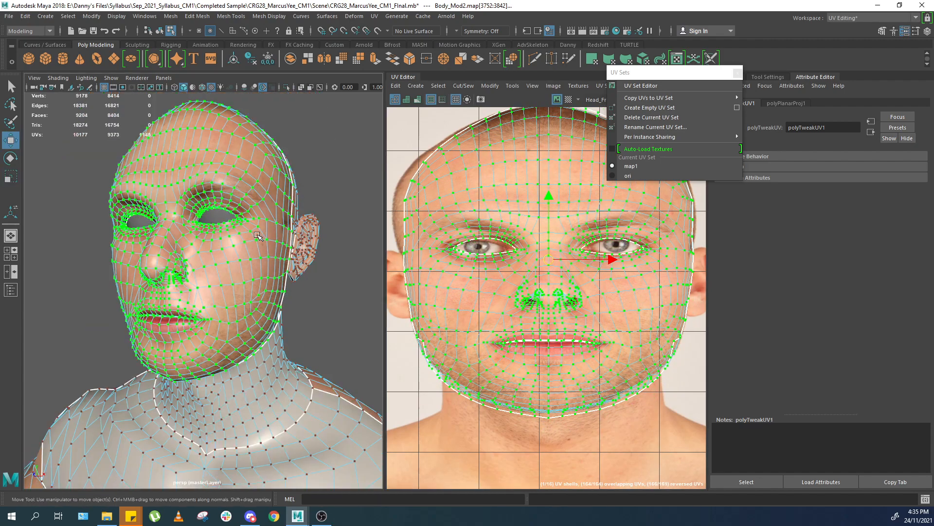
{"action": "middle_click_drag", "start_coordinate": [429, 309], "coordinate": [428, 262], "text": "alt"}
{"action": "right_click_drag", "start_coordinate": [487, 292], "coordinate": [545, 317], "text": "alt"}
{"action": "right_click_drag", "start_coordinate": [582, 292], "coordinate": [585, 254]}
Select the mouth's edge loop and shift it to match the lip line in the photo.
{"action": "left_click", "coordinate": [598, 294]}
{"action": "double_click", "coordinate": [598, 299]}
{"action": "key", "text": "f"}
{"action": "middle_click_drag", "start_coordinate": [261, 291], "coordinate": [276, 284], "text": "alt"}
{"action": "left_click_drag", "start_coordinate": [276, 284], "coordinate": [340, 315], "text": "alt"}
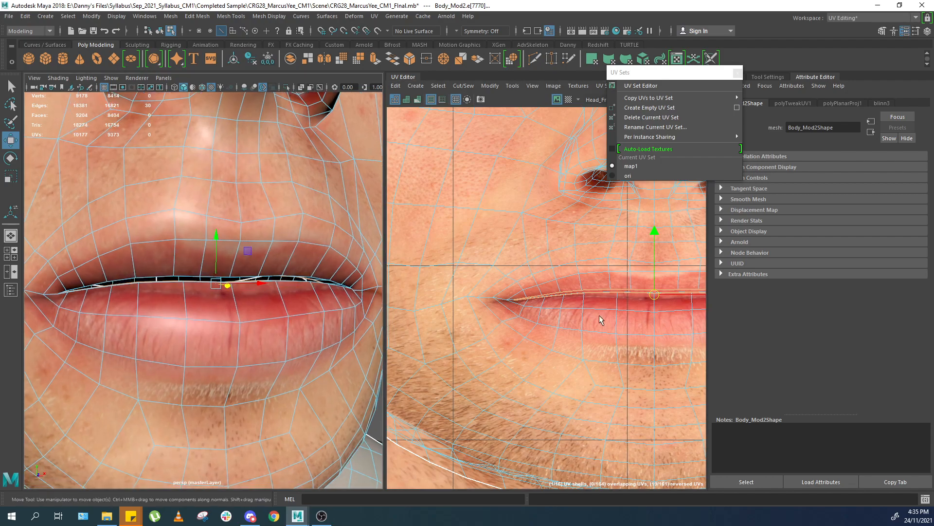
{"action": "scroll", "coordinate": [529, 325], "scroll_direction": "down", "scroll_amount": 2}
{"action": "scroll", "coordinate": [592, 323], "scroll_direction": "up", "scroll_amount": 1}
{"action": "middle_click_drag", "start_coordinate": [623, 320], "coordinate": [580, 313], "text": "alt"}
{"action": "scroll", "coordinate": [580, 313], "scroll_direction": "up", "scroll_amount": 1}
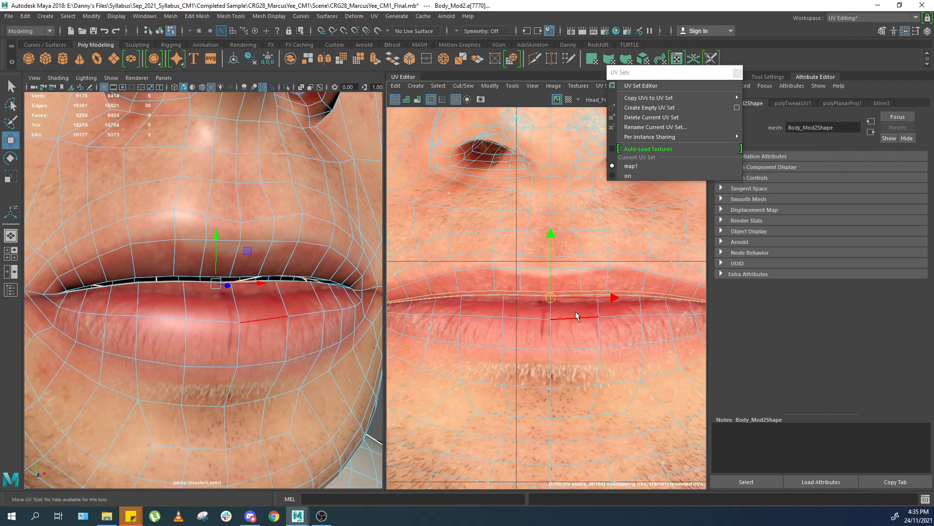
Convert the mouth edge loop to UVs and, with soft selection, shift the lip-line UVs onto the photo's lip line.
{"action": "key", "text": "ctrl+F12"}
{"action": "right_click_drag", "start_coordinate": [509, 302], "coordinate": [510, 303], "text": "ctrl"}
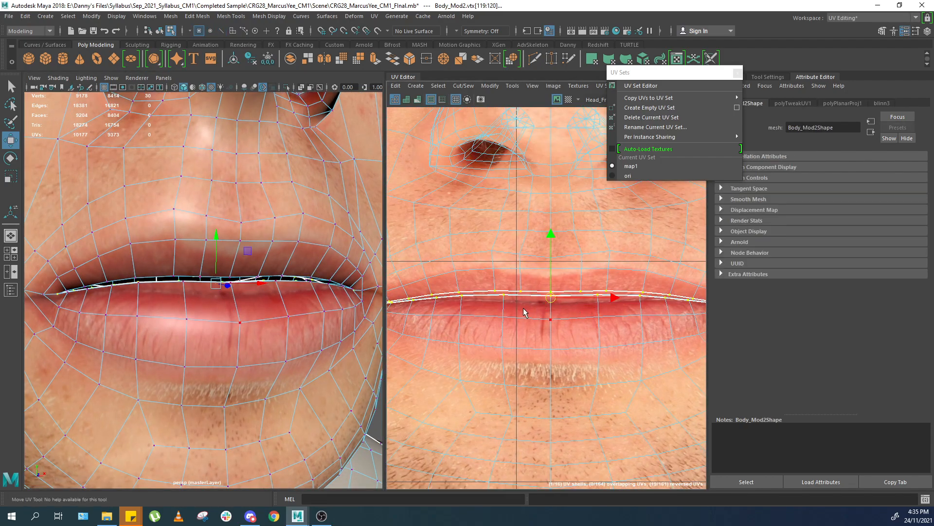
{"action": "key", "text": "b"}
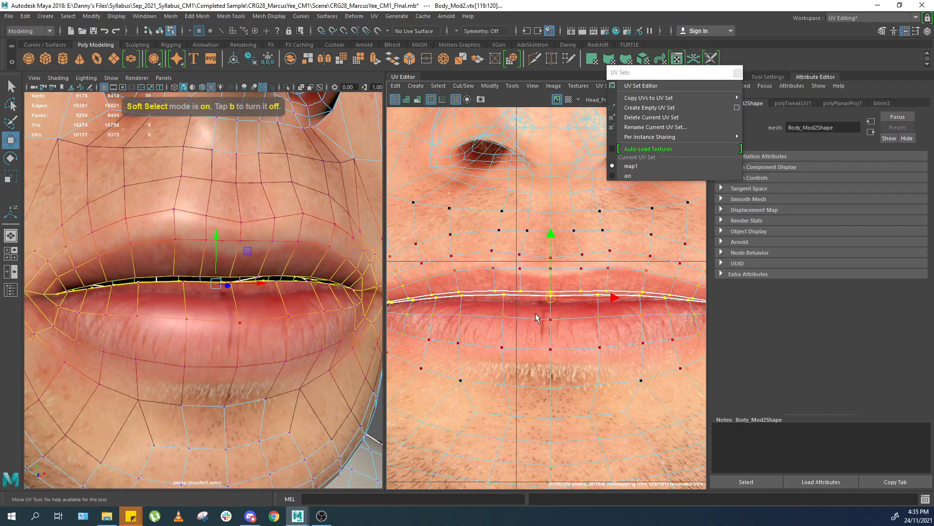
{"action": "scroll", "coordinate": [538, 317], "scroll_direction": "down", "scroll_amount": 2}
{"action": "scroll", "coordinate": [527, 312], "scroll_direction": "up", "scroll_amount": 1}
{"action": "mouse_move", "coordinate": [526, 311]}
{"action": "middle_mouse_down", "text": "alt"}
{"action": "mouse_move", "coordinate": [529, 319]}
{"action": "mouse_move", "coordinate": [527, 305]}
{"action": "middle_mouse_up", "text": "alt"}
{"action": "scroll", "coordinate": [528, 319], "scroll_direction": "up", "scroll_amount": 1}
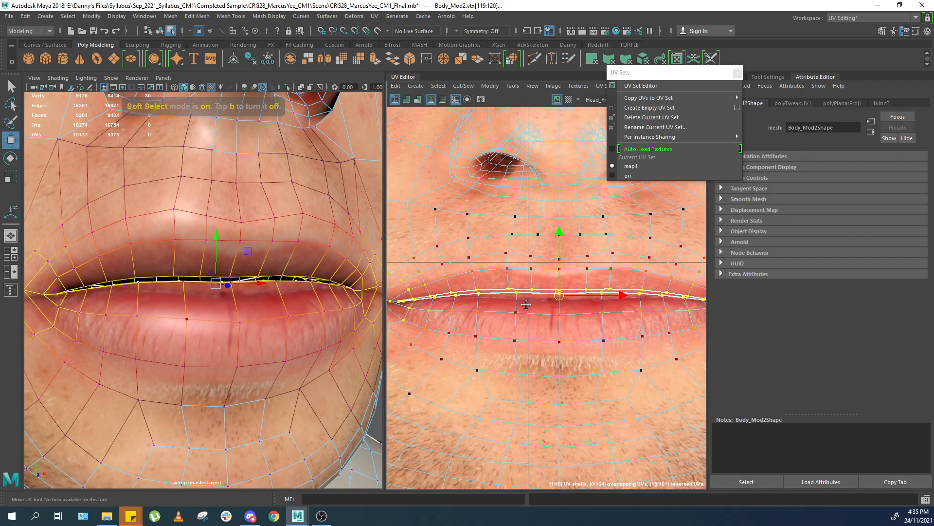
{"action": "scroll", "coordinate": [527, 306], "scroll_direction": "down", "scroll_amount": 1}
{"action": "mouse_move", "coordinate": [519, 301]}
{"action": "left_mouse_down"}
{"action": "mouse_move", "coordinate": [546, 302]}
{"action": "mouse_move", "coordinate": [522, 306]}
{"action": "left_mouse_up"}
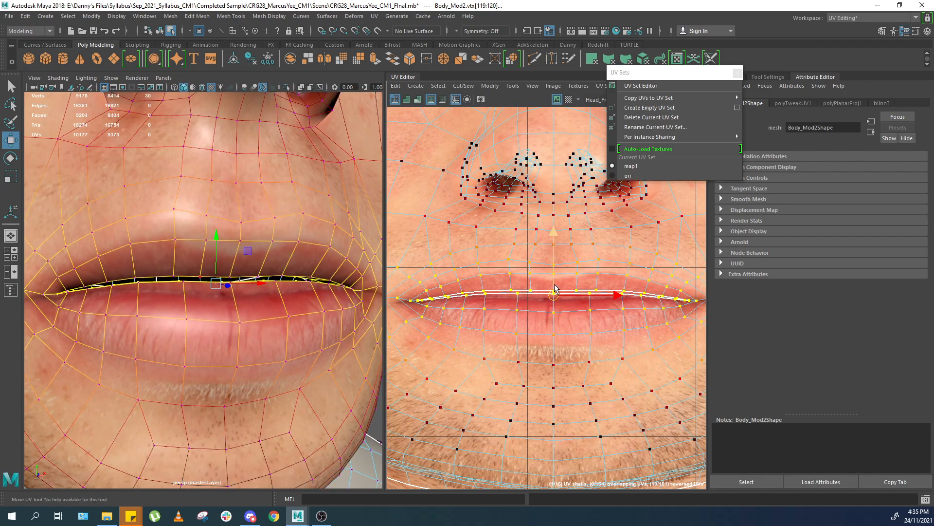
{"action": "left_click_drag", "start_coordinate": [554, 268], "coordinate": [551, 286]}
{"action": "scroll", "coordinate": [194, 311], "scroll_direction": "down", "scroll_amount": 4}
{"action": "left_click_drag", "start_coordinate": [165, 314], "coordinate": [230, 319], "text": "alt"}
{"action": "scroll", "coordinate": [223, 319], "scroll_direction": "up", "scroll_amount": 3}
{"action": "key", "text": "ctrl+z"}
{"action": "scroll", "coordinate": [229, 319], "scroll_direction": "up", "scroll_amount": 2}
{"action": "middle_click_drag", "start_coordinate": [518, 269], "coordinate": [511, 277]}
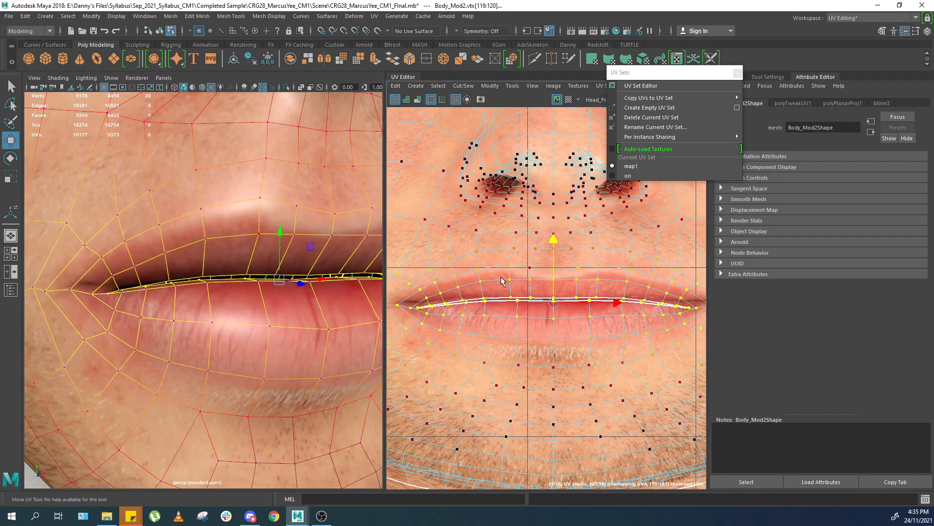
Move the UVs at both mouth corners to match the corners of the lips in the photo.
{"action": "left_click", "coordinate": [410, 309]}
{"action": "left_click_drag", "start_coordinate": [411, 289], "coordinate": [415, 285]}
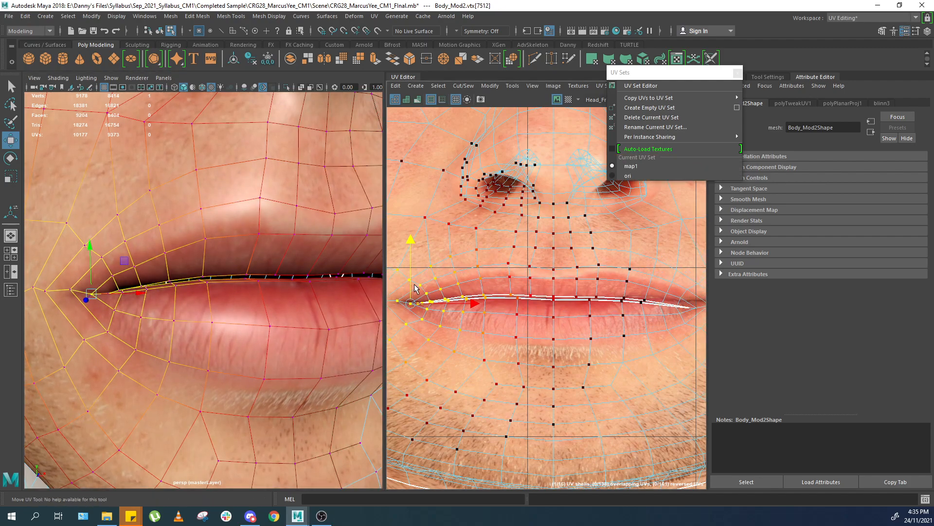
{"action": "middle_click_drag", "start_coordinate": [658, 308], "coordinate": [609, 304], "text": "alt"}
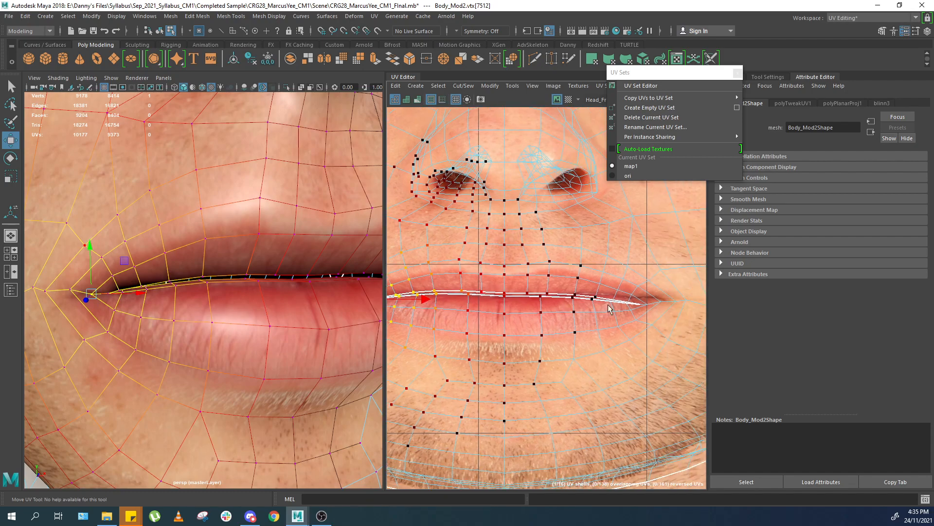
{"action": "left_click", "coordinate": [647, 306]}
{"action": "left_click_drag", "start_coordinate": [646, 326], "coordinate": [672, 323]}
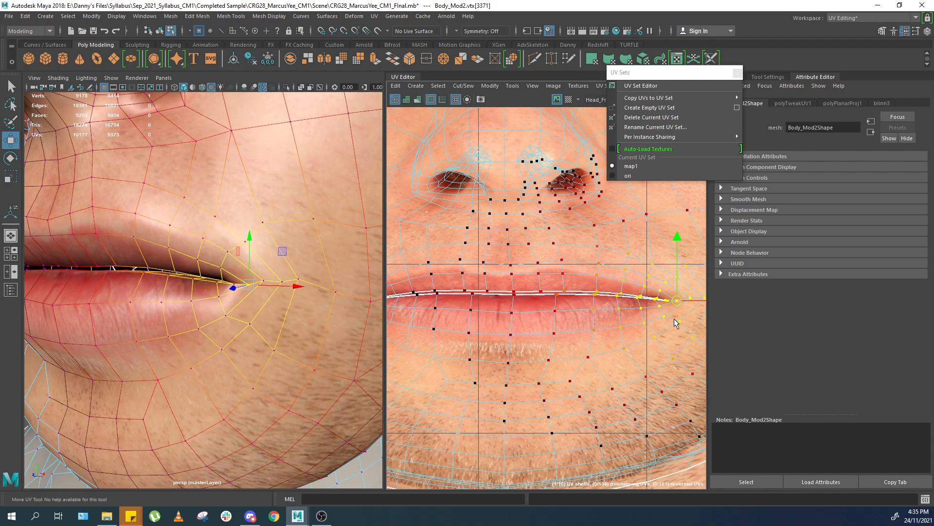
Select the upper-lip UV row, adjust the soft-selection falloff, and nudge it to match the photo's upper lip.
{"action": "left_click_drag", "start_coordinate": [303, 320], "coordinate": [352, 332], "text": "alt"}
{"action": "middle_click_drag", "start_coordinate": [397, 314], "coordinate": [472, 304], "text": "alt"}
{"action": "scroll", "coordinate": [523, 312], "scroll_direction": "up", "scroll_amount": 3}
{"action": "left_click", "coordinate": [484, 286]}
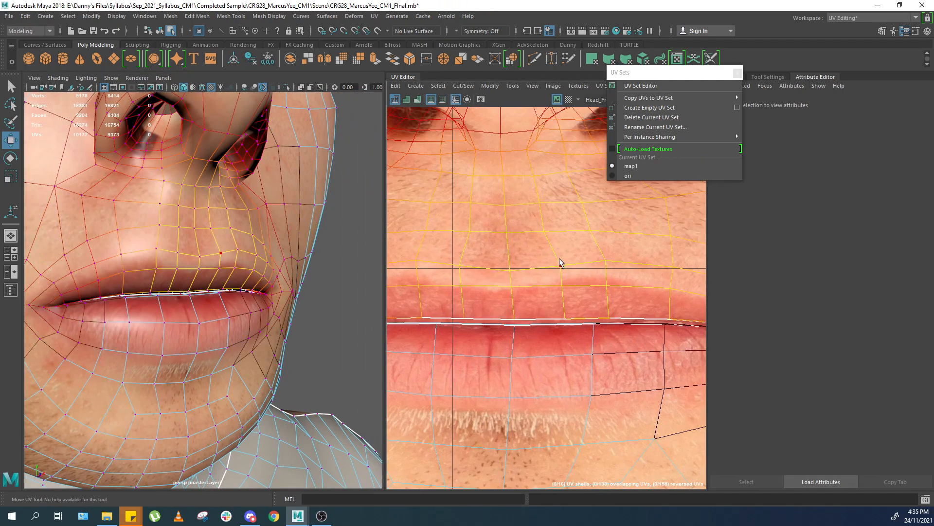
{"action": "left_click", "coordinate": [479, 269]}
{"action": "left_click", "coordinate": [571, 268], "text": "shift"}
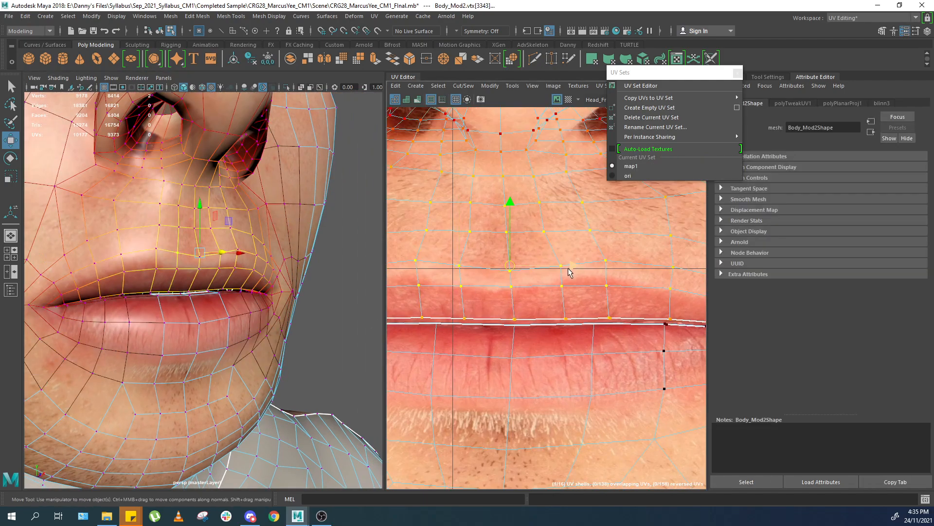
{"action": "key", "text": "b"}
{"action": "left_click_drag", "start_coordinate": [501, 291], "coordinate": [532, 291]}
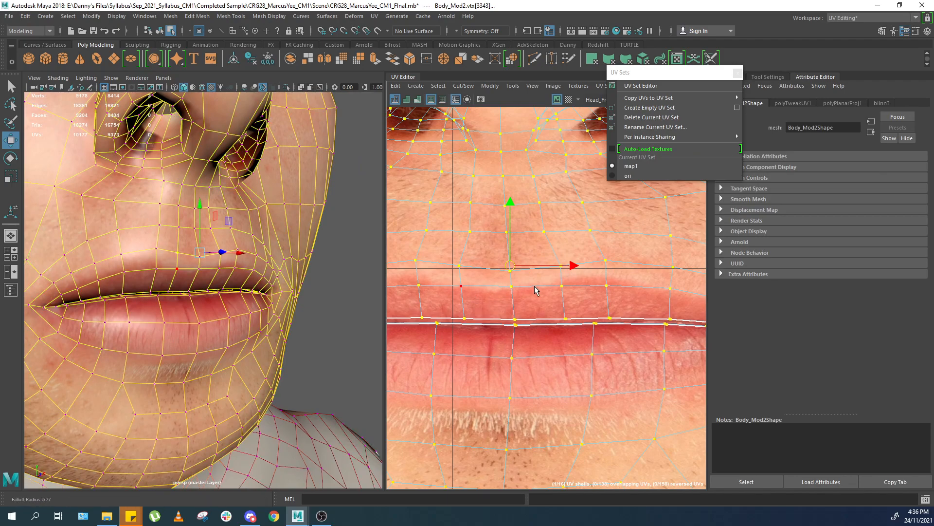
{"action": "key", "text": "b"}
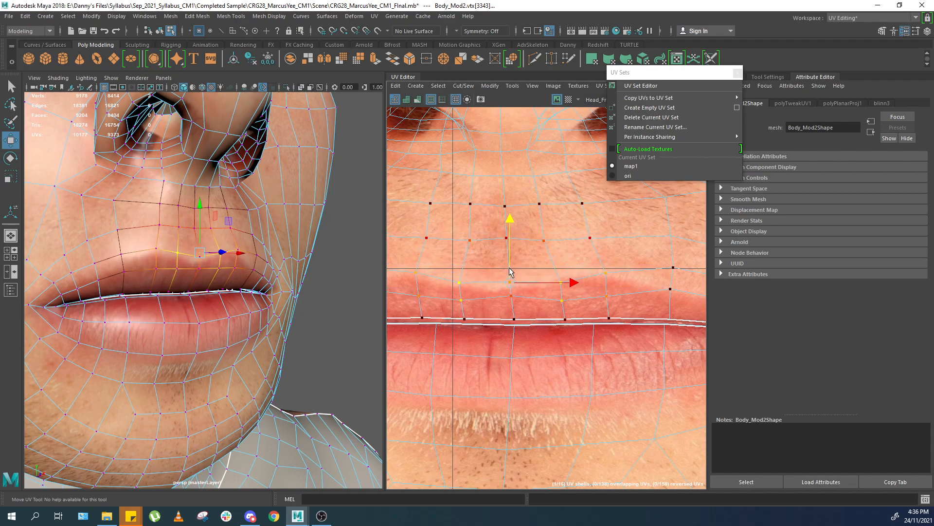
{"action": "left_click_drag", "start_coordinate": [510, 276], "coordinate": [510, 274]}
Orbit the 3D view to inspect the mouth region from several angles.
{"action": "left_click_drag", "start_coordinate": [219, 272], "coordinate": [258, 285], "text": "alt"}
{"action": "right_click_drag", "start_coordinate": [234, 285], "coordinate": [343, 287], "text": "alt"}
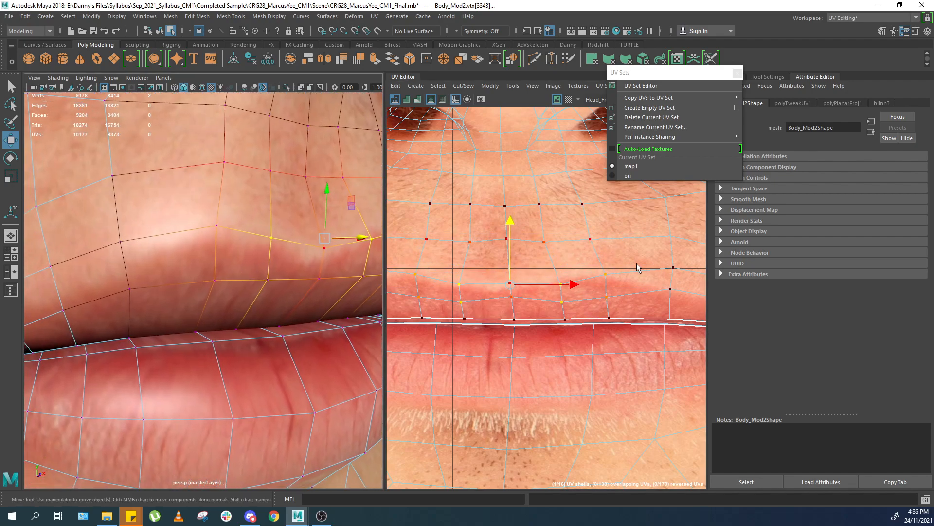
{"action": "middle_click_drag", "start_coordinate": [553, 276], "coordinate": [593, 266]}
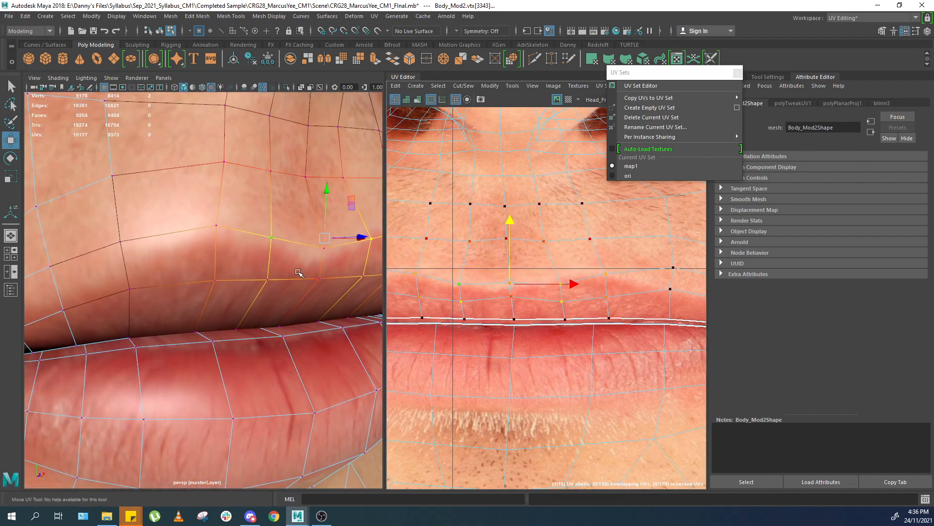
{"action": "left_click_drag", "start_coordinate": [299, 272], "coordinate": [288, 271], "text": "alt"}
{"action": "right_click_drag", "start_coordinate": [287, 271], "coordinate": [305, 270], "text": "alt"}
{"action": "middle_click_drag", "start_coordinate": [304, 270], "coordinate": [373, 265], "text": "alt"}
{"action": "left_click_drag", "start_coordinate": [373, 265], "coordinate": [307, 264], "text": "alt"}
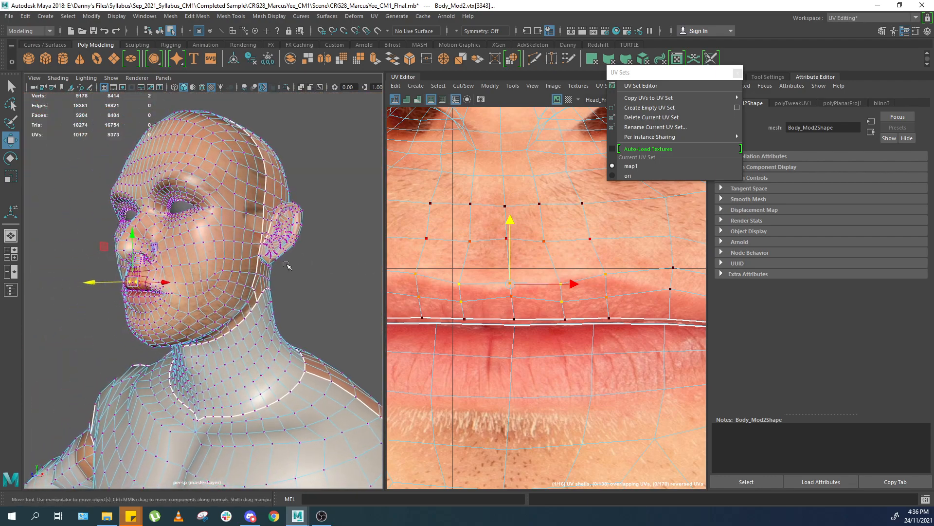
{"action": "right_click_drag", "start_coordinate": [308, 264], "coordinate": [357, 266], "text": "alt"}
{"action": "left_click_drag", "start_coordinate": [292, 273], "coordinate": [331, 267], "text": "alt"}
{"action": "middle_click_drag", "start_coordinate": [233, 301], "coordinate": [287, 311], "text": "alt"}
{"action": "right_click_drag", "start_coordinate": [287, 312], "coordinate": [344, 342], "text": "alt"}
{"action": "left_click_drag", "start_coordinate": [344, 342], "coordinate": [297, 332], "text": "alt"}
{"action": "middle_click_drag", "start_coordinate": [297, 332], "coordinate": [205, 328], "text": "alt"}
Reposition the UV points above the mouth corner to follow the lip crease in the photo.
{"action": "left_click", "coordinate": [673, 287]}
{"action": "middle_click_drag", "start_coordinate": [673, 287], "coordinate": [549, 282], "text": "alt"}
{"action": "mouse_move", "coordinate": [537, 254]}
{"action": "left_mouse_down"}
{"action": "mouse_move", "coordinate": [560, 269]}
{"action": "mouse_move", "coordinate": [544, 261]}
{"action": "left_mouse_up"}
{"action": "middle_click_drag", "start_coordinate": [543, 255], "coordinate": [529, 251], "text": "alt"}
{"action": "left_click", "coordinate": [616, 299]}
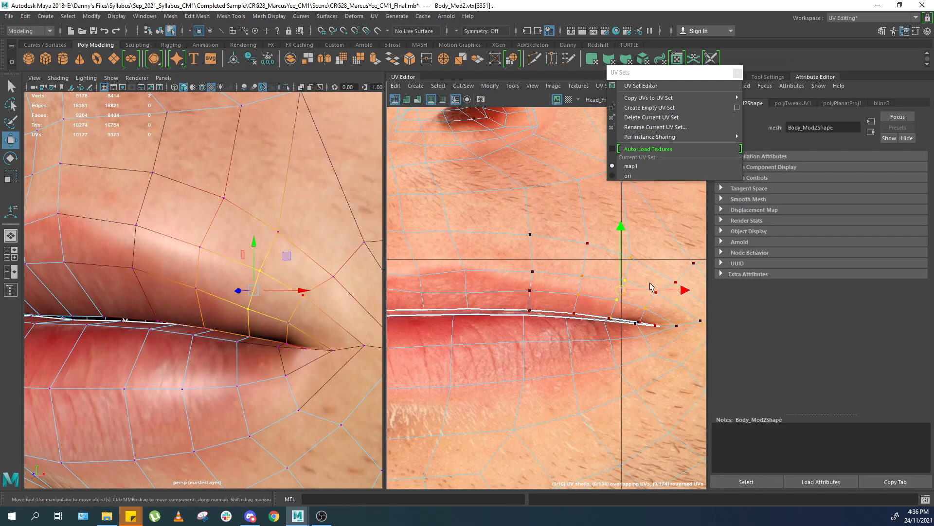
{"action": "left_click", "coordinate": [627, 282]}
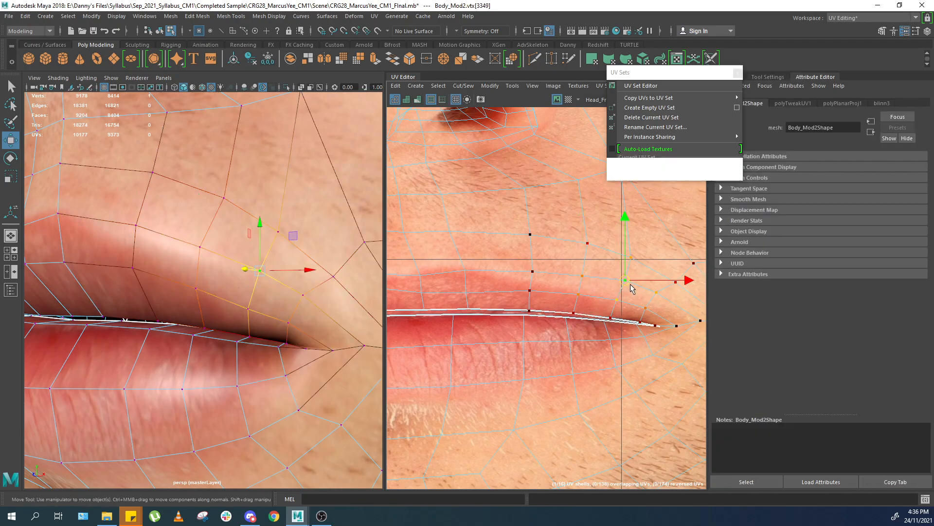
{"action": "key", "text": "b"}
{"action": "mouse_move", "coordinate": [640, 296]}
{"action": "left_mouse_down"}
{"action": "mouse_move", "coordinate": [628, 296]}
{"action": "mouse_move", "coordinate": [649, 297]}
{"action": "mouse_move", "coordinate": [632, 296]}
{"action": "mouse_move", "coordinate": [640, 289]}
{"action": "left_mouse_up"}
{"action": "left_click", "coordinate": [656, 291], "text": "shift"}
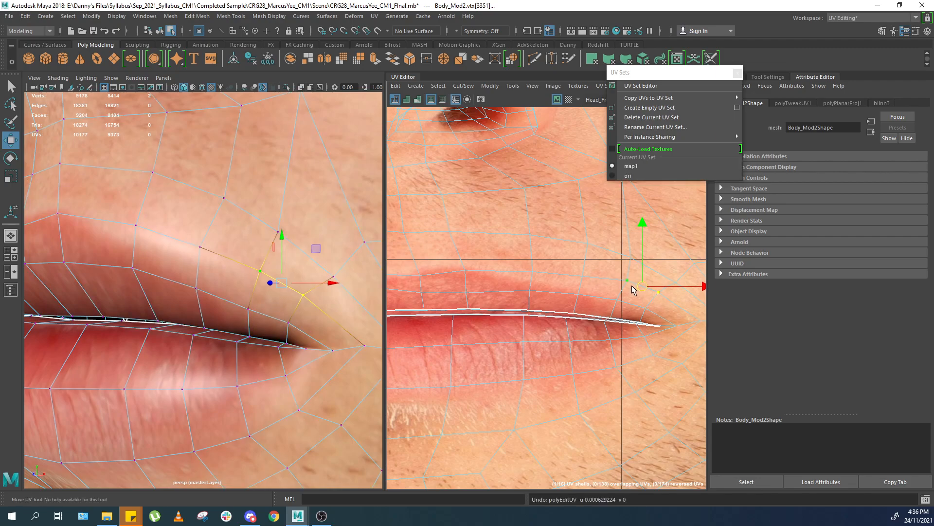
{"action": "key", "text": "b"}
{"action": "left_click_drag", "start_coordinate": [620, 293], "coordinate": [616, 293]}
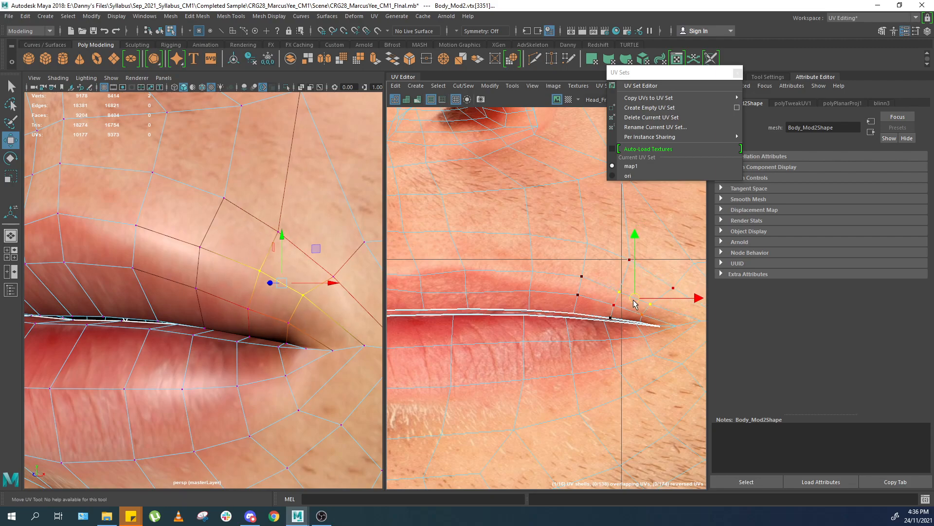
{"action": "left_click", "coordinate": [585, 295]}
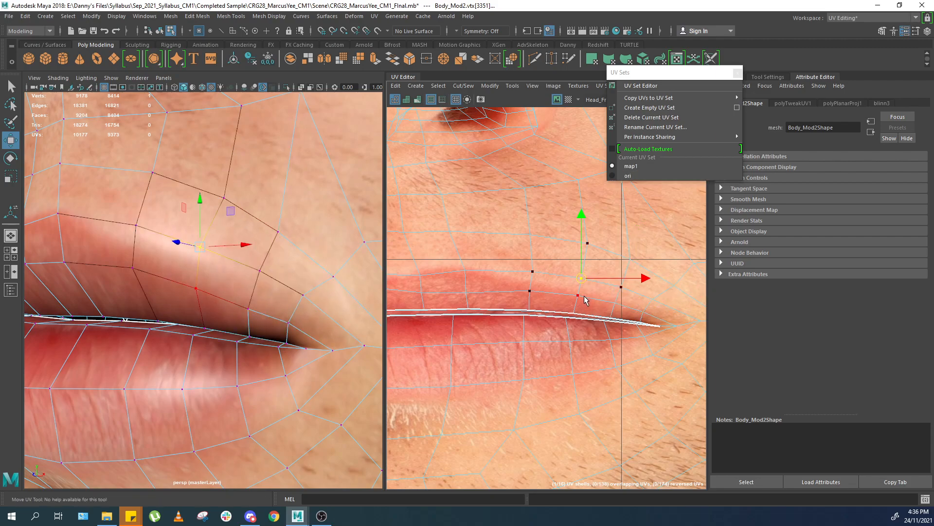
{"action": "scroll", "coordinate": [529, 329], "scroll_direction": "down", "scroll_amount": 2}
{"action": "middle_click_drag", "start_coordinate": [530, 329], "coordinate": [577, 308], "text": "alt"}
{"action": "scroll", "coordinate": [271, 368], "scroll_direction": "down", "scroll_amount": 6}
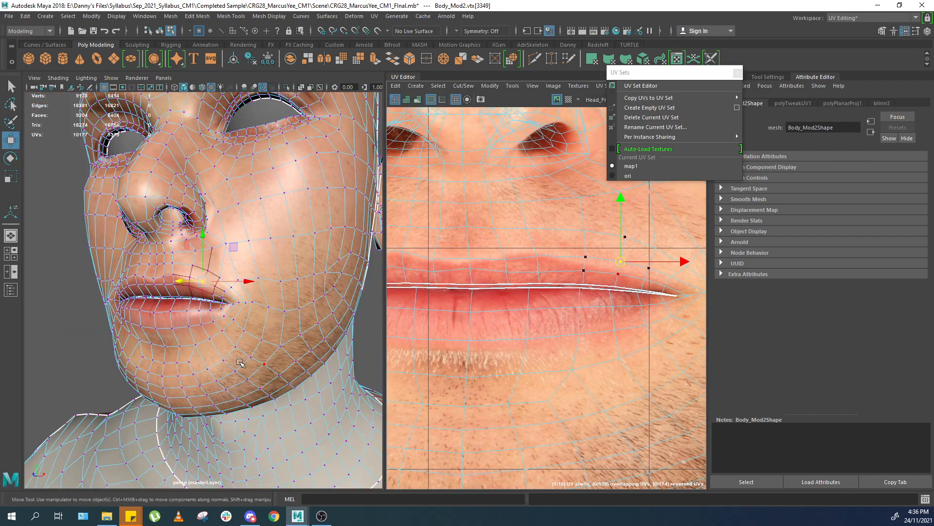
Shift the UVs below the lower lip with soft selection to fit the photo's chin area.
{"action": "left_click_drag", "start_coordinate": [272, 368], "coordinate": [314, 348], "text": "alt"}
{"action": "scroll", "coordinate": [282, 350], "scroll_direction": "up", "scroll_amount": 3}
{"action": "middle_click_drag", "start_coordinate": [215, 354], "coordinate": [292, 318], "text": "alt"}
{"action": "scroll", "coordinate": [291, 318], "scroll_direction": "up", "scroll_amount": 4}
{"action": "scroll", "coordinate": [294, 318], "scroll_direction": "down", "scroll_amount": 5}
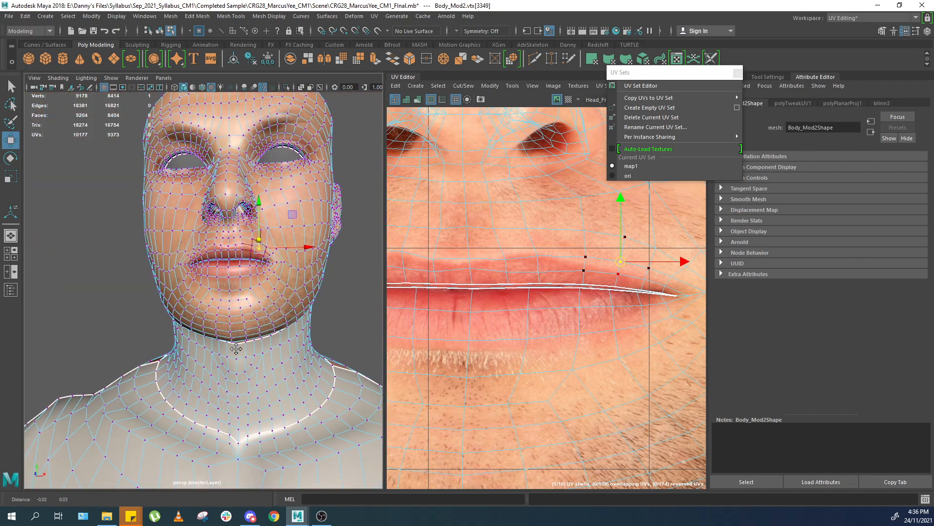
{"action": "scroll", "coordinate": [468, 339], "scroll_direction": "up", "scroll_amount": 2}
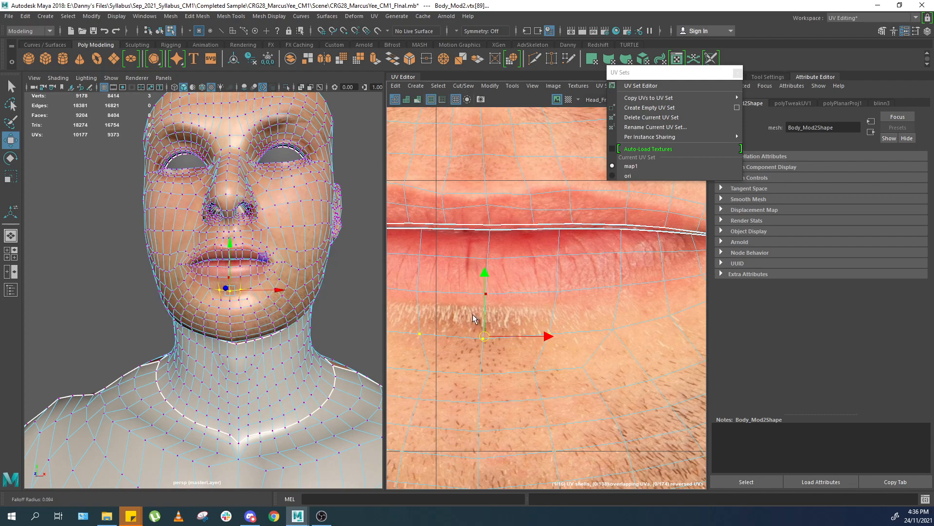
{"action": "key", "text": "b"}
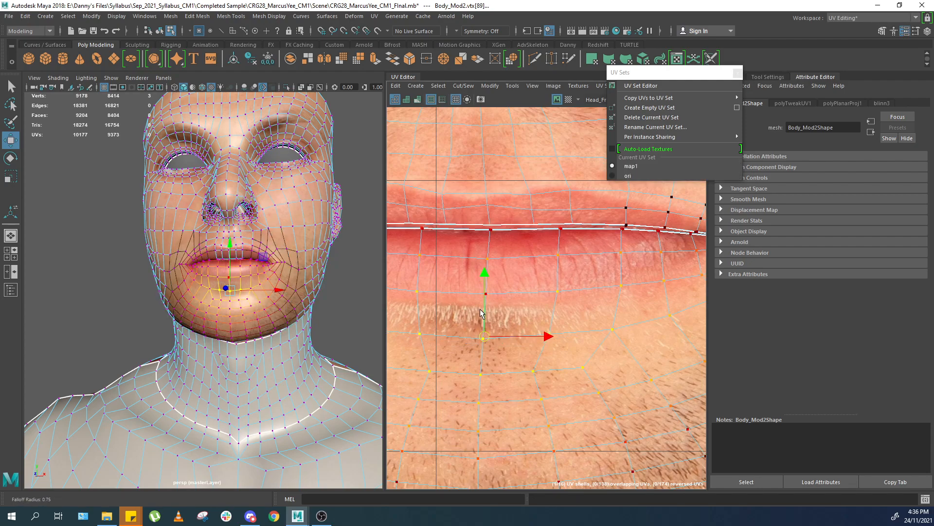
{"action": "left_click_drag", "start_coordinate": [485, 303], "coordinate": [491, 307]}
{"action": "scroll", "coordinate": [329, 306], "scroll_direction": "up", "scroll_amount": 4}
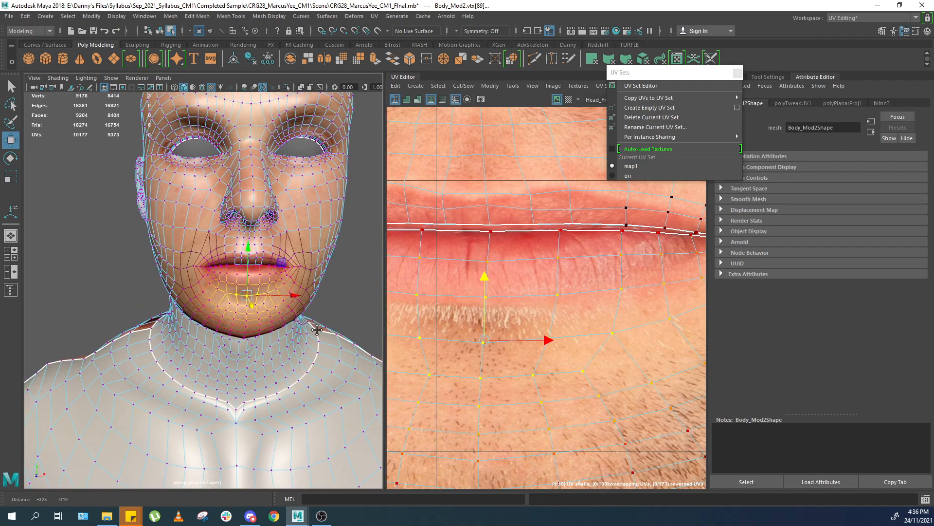
{"action": "middle_click_drag", "start_coordinate": [511, 218], "coordinate": [516, 294], "text": "alt"}
{"action": "scroll", "coordinate": [516, 287], "scroll_direction": "down", "scroll_amount": 3}
{"action": "middle_click_drag", "start_coordinate": [522, 254], "coordinate": [529, 333], "text": "alt"}
{"action": "scroll", "coordinate": [545, 317], "scroll_direction": "up", "scroll_amount": 3}
{"action": "scroll", "coordinate": [492, 241], "scroll_direction": "down", "scroll_amount": 2}
{"action": "middle_click_drag", "start_coordinate": [491, 242], "coordinate": [507, 274], "text": "alt"}
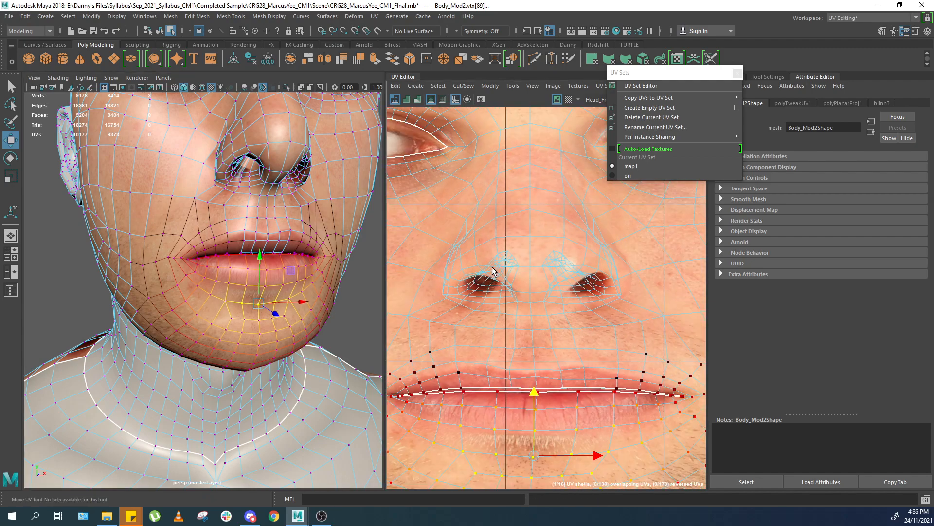
{"action": "key", "text": "ctrl+z"}
Select the nostril region and move its UVs to line up with the photo's nostrils.
{"action": "scroll", "coordinate": [534, 272], "scroll_direction": "up", "scroll_amount": 2}
{"action": "left_click_drag", "start_coordinate": [445, 305], "coordinate": [445, 306]}
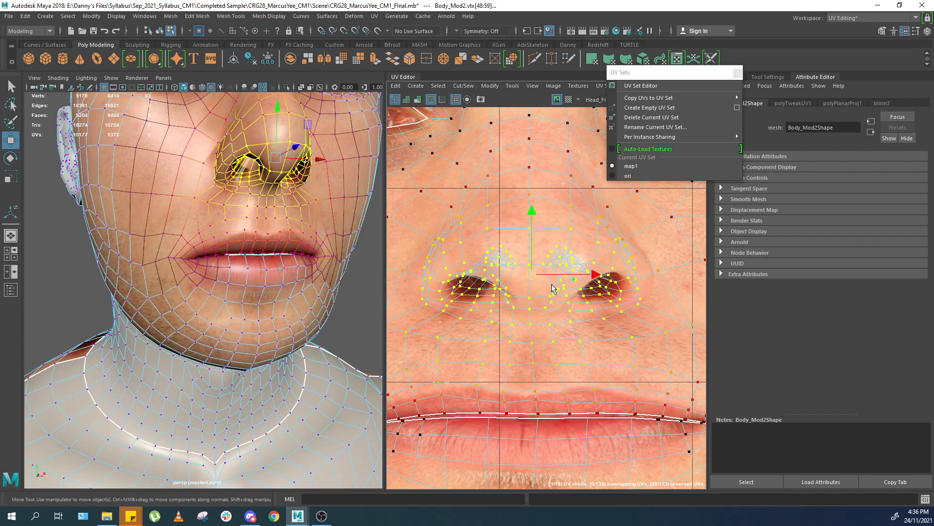
{"action": "scroll", "coordinate": [504, 287], "scroll_direction": "up", "scroll_amount": 2}
{"action": "left_click_drag", "start_coordinate": [297, 214], "coordinate": [326, 205], "text": "alt"}
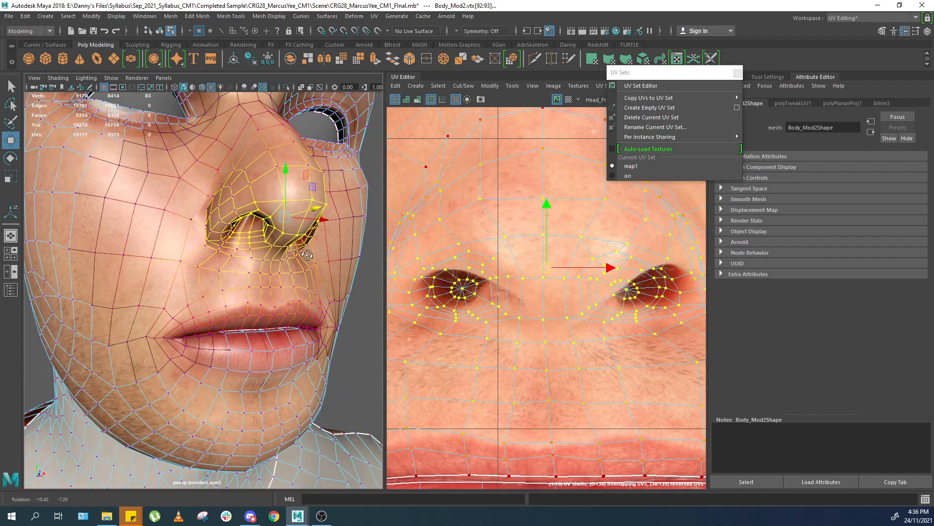
{"action": "middle_click_drag", "start_coordinate": [326, 204], "coordinate": [317, 263], "text": "alt"}
{"action": "right_click_drag", "start_coordinate": [316, 263], "coordinate": [354, 294], "text": "alt"}
{"action": "key", "text": "ctrl+z"}
{"action": "middle_click_drag", "start_coordinate": [497, 286], "coordinate": [477, 303], "text": "alt"}
{"action": "right_click_drag", "start_coordinate": [477, 303], "coordinate": [501, 279], "text": "shift"}
{"action": "right_click_drag", "start_coordinate": [312, 277], "coordinate": [277, 268], "text": "alt"}
{"action": "left_click_drag", "start_coordinate": [277, 267], "coordinate": [302, 214], "text": "alt"}
{"action": "right_click_drag", "start_coordinate": [301, 166], "coordinate": [293, 195], "text": "alt"}
{"action": "middle_click_drag", "start_coordinate": [292, 195], "coordinate": [261, 272], "text": "alt"}
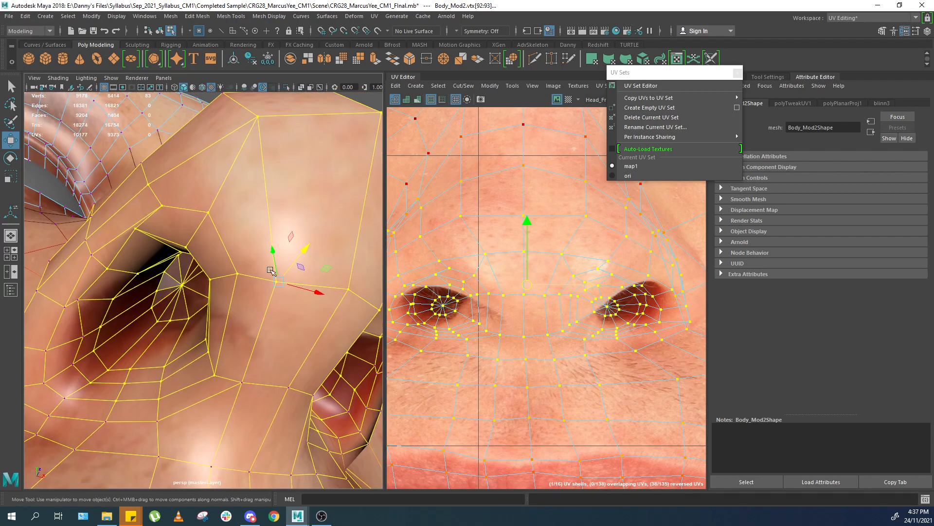
{"action": "left_click_drag", "start_coordinate": [240, 307], "coordinate": [271, 293], "text": "alt"}
{"action": "left_click", "coordinate": [441, 307]}
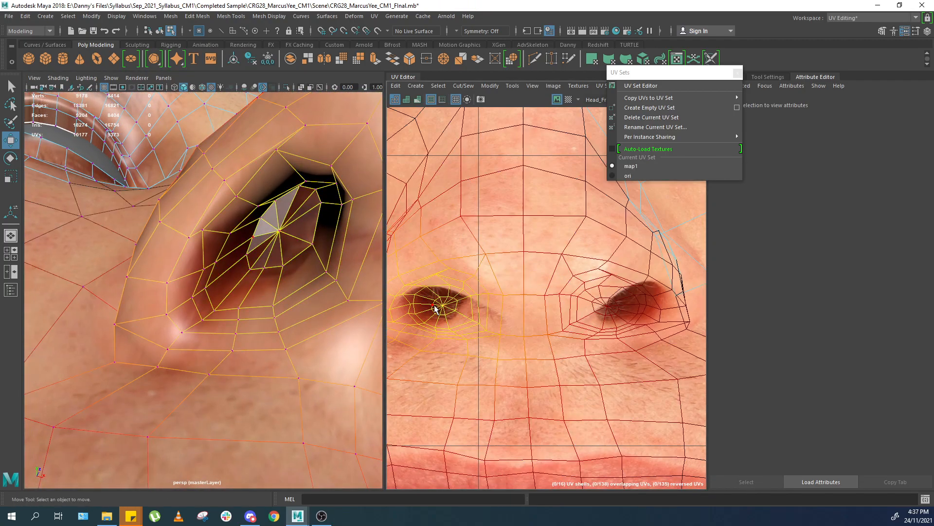
Select the eye region UVs and move them to align with the eye in the photo.
{"action": "right_click_drag", "start_coordinate": [270, 226], "coordinate": [323, 191], "text": "alt"}
{"action": "left_click_drag", "start_coordinate": [324, 192], "coordinate": [280, 248], "text": "alt"}
{"action": "right_click_drag", "start_coordinate": [277, 251], "coordinate": [292, 236]}
{"action": "right_click_drag", "start_coordinate": [280, 273], "coordinate": [296, 288], "text": "alt"}
{"action": "left_click_drag", "start_coordinate": [296, 288], "coordinate": [261, 309], "text": "alt"}
{"action": "left_click", "coordinate": [346, 298]}
{"action": "left_click", "coordinate": [220, 284]}
{"action": "middle_click_drag", "start_coordinate": [261, 310], "coordinate": [285, 319], "text": "alt"}
{"action": "left_click_drag", "start_coordinate": [285, 319], "coordinate": [272, 316], "text": "alt"}
{"action": "middle_click_drag", "start_coordinate": [397, 217], "coordinate": [584, 413], "text": "alt"}
{"action": "right_click_drag", "start_coordinate": [492, 292], "coordinate": [465, 285], "text": "alt"}
{"action": "middle_click_drag", "start_coordinate": [465, 285], "coordinate": [512, 295], "text": "alt"}
{"action": "right_click_drag", "start_coordinate": [511, 295], "coordinate": [510, 265]}
{"action": "left_click", "coordinate": [491, 283]}
{"action": "left_click_drag", "start_coordinate": [501, 319], "coordinate": [523, 319]}
{"action": "key", "text": "f"}
Adjust the lower eyelid UVs with soft selection to follow the photo's lower lid.
{"action": "middle_click_drag", "start_coordinate": [493, 366], "coordinate": [501, 337], "text": "alt"}
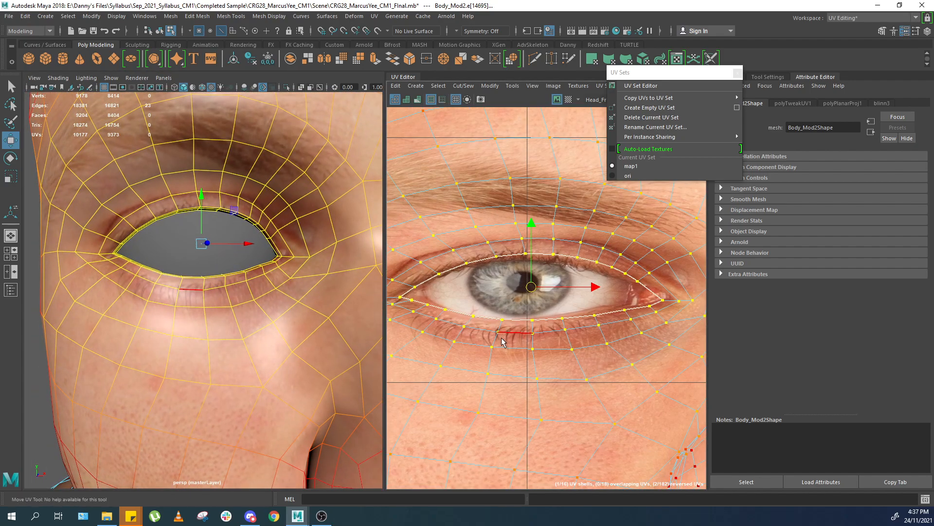
{"action": "left_click_drag", "start_coordinate": [579, 343], "coordinate": [579, 343]}
{"action": "left_click_drag", "start_coordinate": [535, 319], "coordinate": [507, 310]}
{"action": "key", "text": "b"}
{"action": "middle_click_drag", "start_coordinate": [507, 310], "coordinate": [508, 310]}
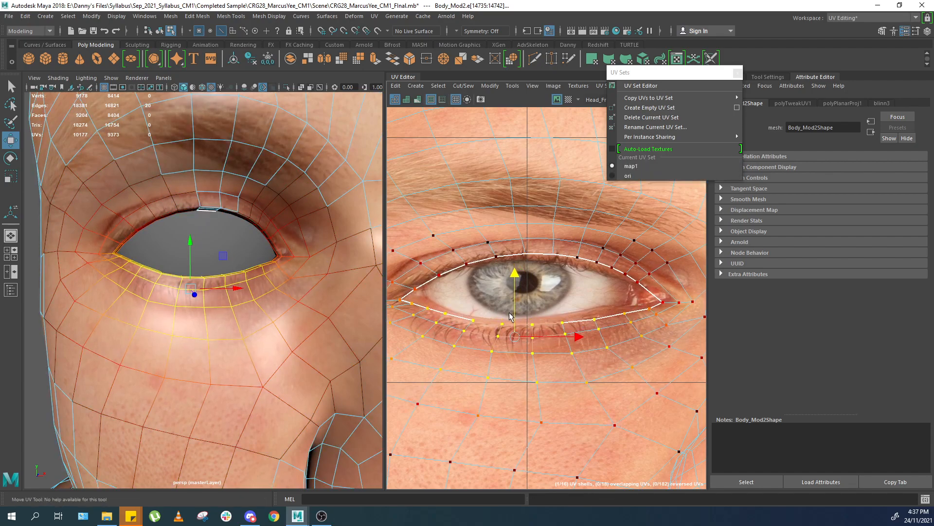
{"action": "middle_click_drag", "start_coordinate": [444, 315], "coordinate": [478, 316], "text": "alt"}
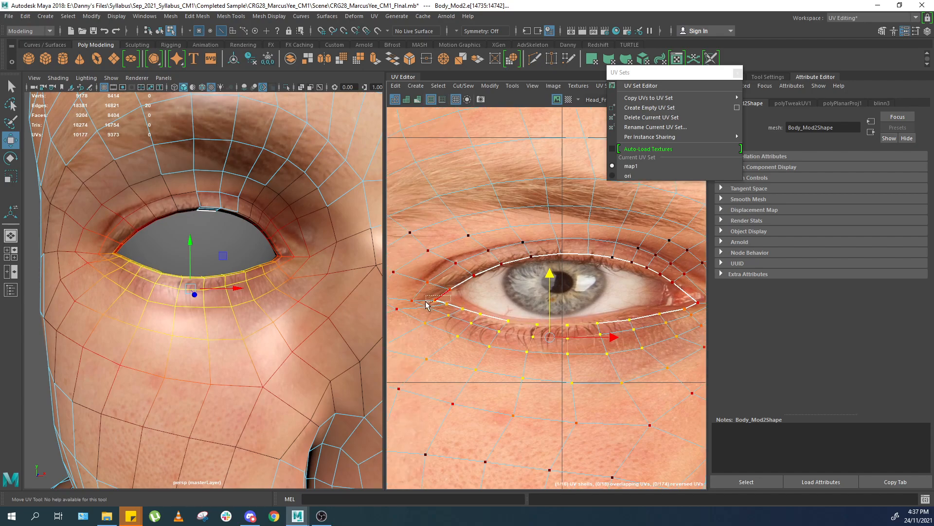
{"action": "left_click_drag", "start_coordinate": [426, 300], "coordinate": [424, 304]}
{"action": "left_click_drag", "start_coordinate": [488, 312], "coordinate": [443, 276]}
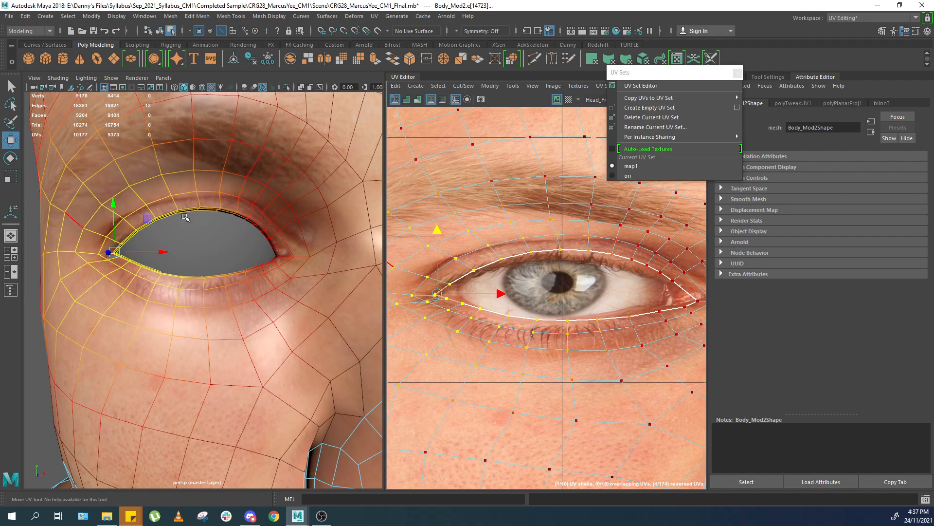
Move the upper eyelid UVs with soft selection so they follow the photo's upper lid.
{"action": "left_click", "coordinate": [520, 242]}
{"action": "left_click", "coordinate": [542, 240]}
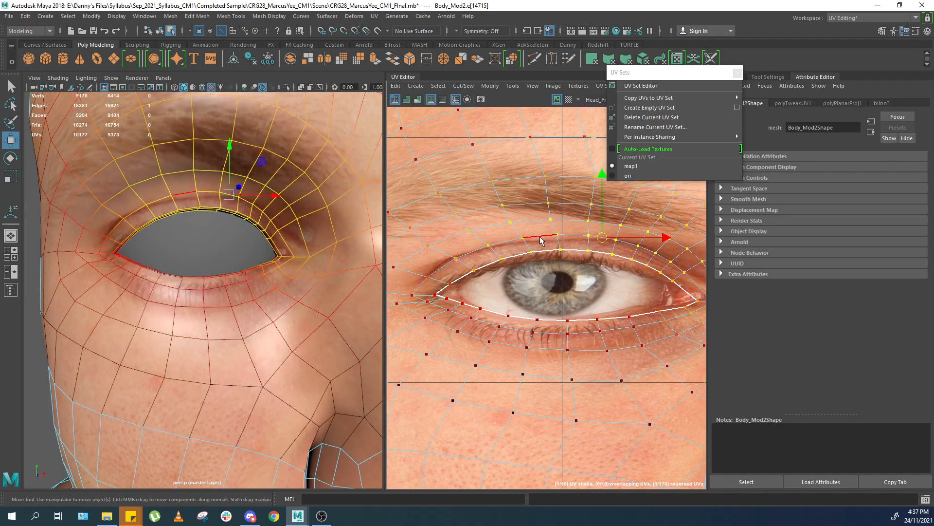
{"action": "left_click_drag", "start_coordinate": [580, 249], "coordinate": [525, 246]}
{"action": "left_click_drag", "start_coordinate": [572, 219], "coordinate": [572, 217]}
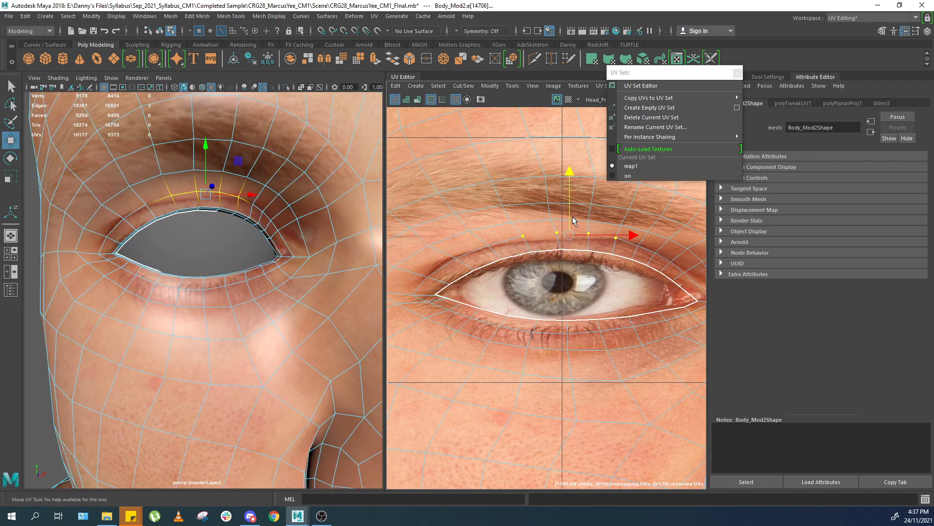
{"action": "left_click", "coordinate": [613, 250]}
{"action": "key", "text": "F9"}
{"action": "left_click", "coordinate": [616, 241]}
{"action": "middle_click_drag", "start_coordinate": [467, 212], "coordinate": [474, 244], "text": "alt"}
Inspect the textured head in the viewport from several angles.
{"action": "scroll", "coordinate": [270, 210], "scroll_direction": "down", "scroll_amount": 5}
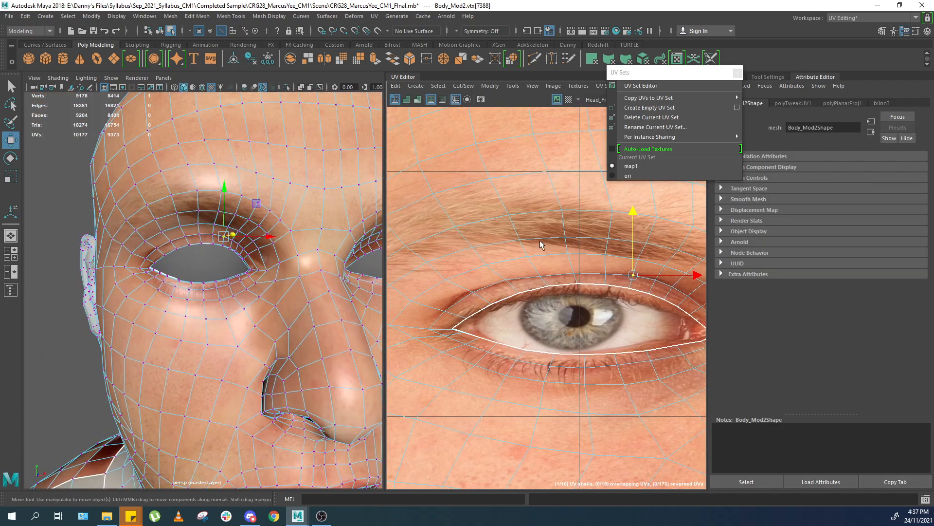
{"action": "scroll", "coordinate": [534, 242], "scroll_direction": "down", "scroll_amount": 4}
{"action": "left_click", "coordinate": [523, 230]}
{"action": "scroll", "coordinate": [297, 204], "scroll_direction": "down", "scroll_amount": 5}
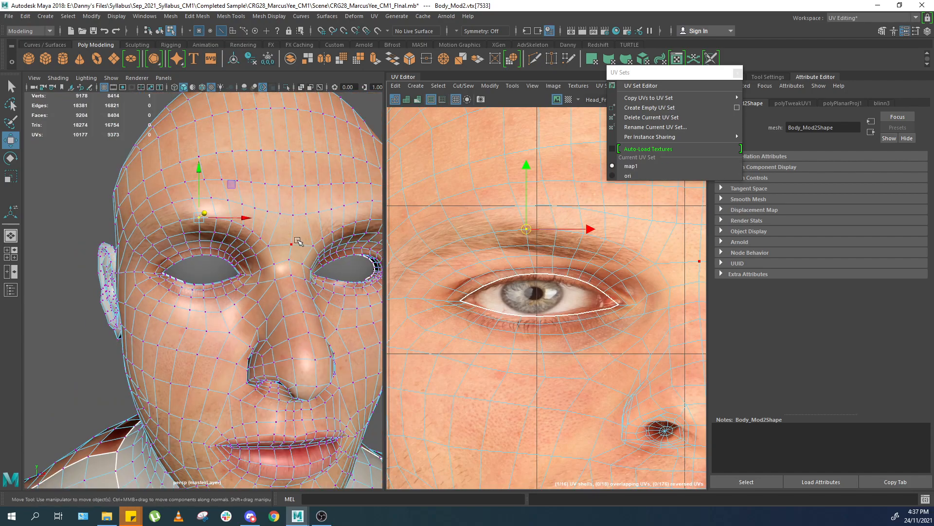
{"action": "middle_click_drag", "start_coordinate": [314, 199], "coordinate": [279, 212], "text": "alt"}
{"action": "key", "text": "F8"}
{"action": "left_click", "coordinate": [352, 208]}
{"action": "left_click_drag", "start_coordinate": [372, 262], "coordinate": [290, 323], "text": "alt"}
{"action": "left_click", "coordinate": [290, 323]}
{"action": "scroll", "coordinate": [321, 318], "scroll_direction": "down", "scroll_amount": 3}
{"action": "left_click", "coordinate": [329, 316]}
{"action": "scroll", "coordinate": [292, 314], "scroll_direction": "down", "scroll_amount": 6}
{"action": "left_click_drag", "start_coordinate": [156, 309], "coordinate": [194, 323], "text": "alt"}
{"action": "scroll", "coordinate": [204, 319], "scroll_direction": "up", "scroll_amount": 4}
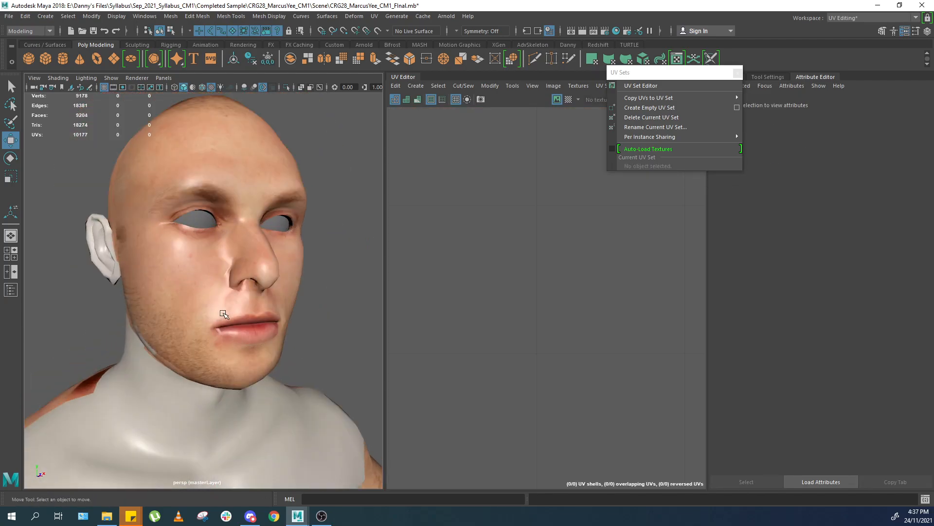
Select the head and compare its UV layout against the photo while orbiting and zooming both views.
{"action": "left_click", "coordinate": [254, 288]}
{"action": "scroll", "coordinate": [509, 271], "scroll_direction": "down", "scroll_amount": 6}
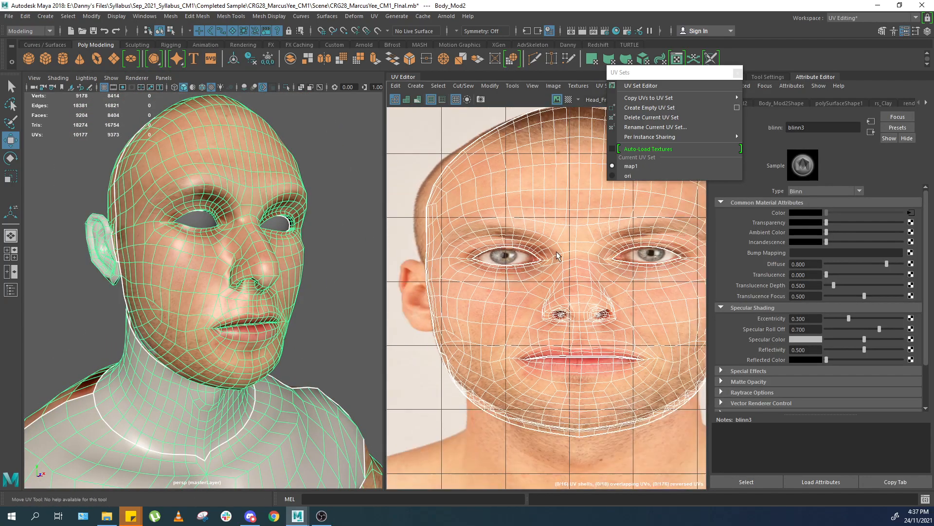
{"action": "left_click", "coordinate": [327, 340]}
{"action": "scroll", "coordinate": [324, 312], "scroll_direction": "up", "scroll_amount": 8}
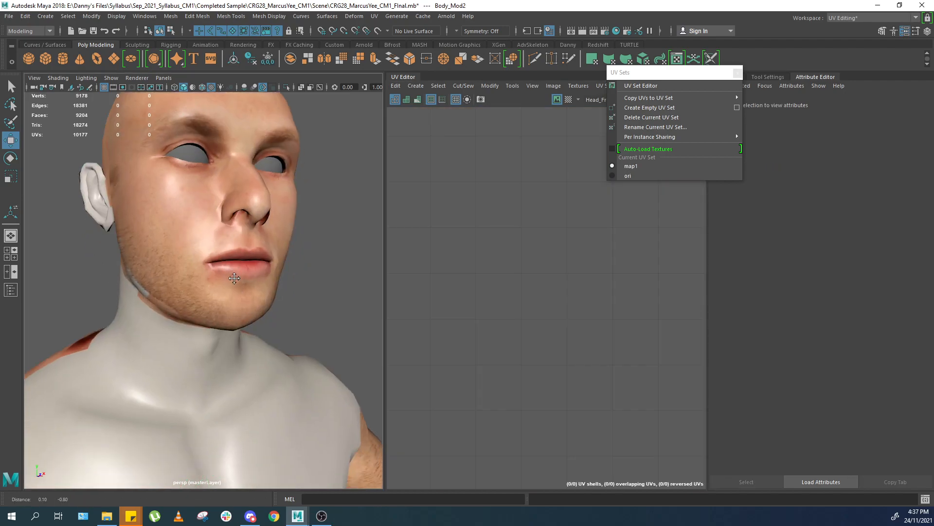
{"action": "scroll", "coordinate": [320, 279], "scroll_direction": "down", "scroll_amount": 3}
{"action": "left_click_drag", "start_coordinate": [271, 292], "coordinate": [298, 258], "text": "alt"}
{"action": "scroll", "coordinate": [311, 278], "scroll_direction": "down", "scroll_amount": 6}
{"action": "scroll", "coordinate": [307, 276], "scroll_direction": "up", "scroll_amount": 6}
{"action": "scroll", "coordinate": [265, 234], "scroll_direction": "down", "scroll_amount": 8}
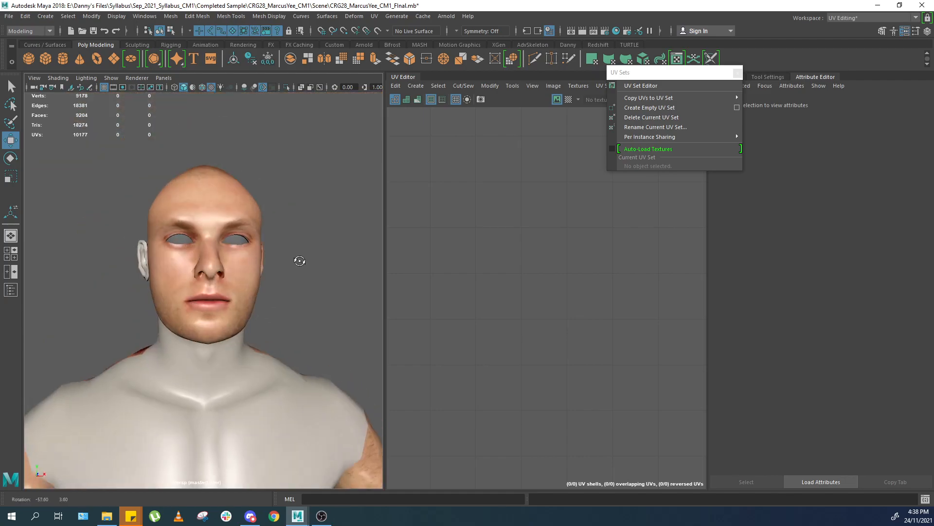
{"action": "scroll", "coordinate": [299, 259], "scroll_direction": "up", "scroll_amount": 5}
{"action": "left_click", "coordinate": [298, 258]}
{"action": "middle_click_drag", "start_coordinate": [647, 265], "coordinate": [592, 253], "text": "alt"}
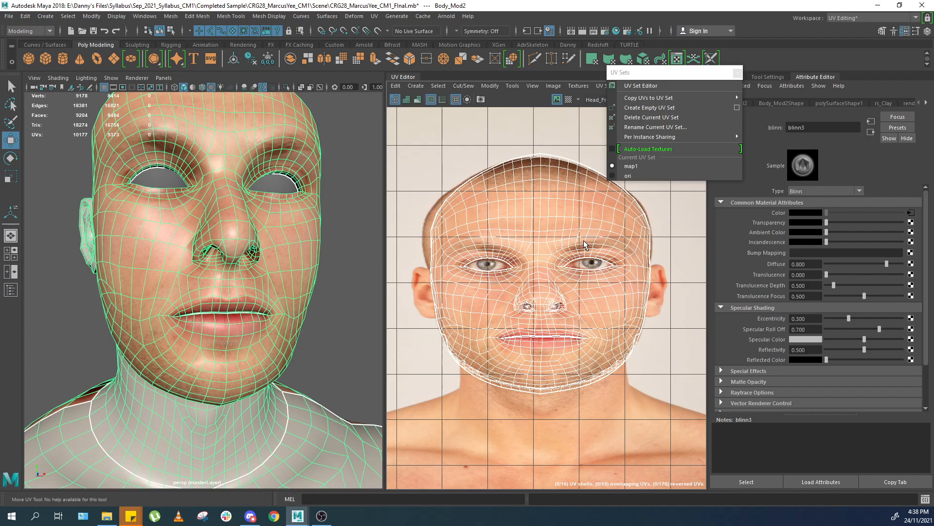
{"action": "left_click_drag", "start_coordinate": [282, 195], "coordinate": [304, 228], "text": "alt"}
{"action": "scroll", "coordinate": [431, 237], "scroll_direction": "up", "scroll_amount": 2}
{"action": "key", "text": "f"}
{"action": "middle_click_drag", "start_coordinate": [222, 244], "coordinate": [224, 311], "text": "alt"}
{"action": "right_click_drag", "start_coordinate": [224, 312], "coordinate": [278, 282], "text": "alt"}
{"action": "middle_click_drag", "start_coordinate": [278, 282], "coordinate": [239, 380], "text": "alt"}
{"action": "scroll", "coordinate": [608, 272], "scroll_direction": "up", "scroll_amount": 2}
{"action": "middle_click_drag", "start_coordinate": [638, 310], "coordinate": [596, 282], "text": "alt"}
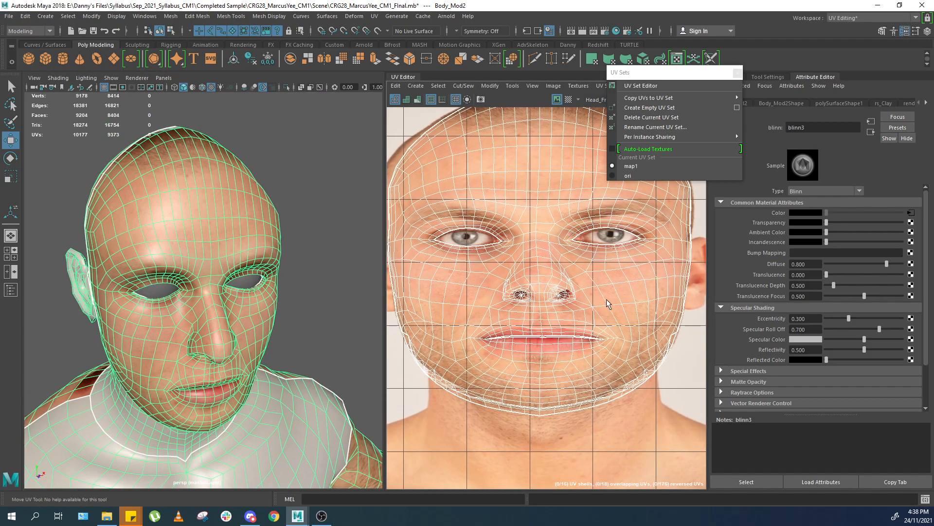
{"action": "scroll", "coordinate": [641, 285], "scroll_direction": "up", "scroll_amount": 2}
{"action": "scroll", "coordinate": [501, 307], "scroll_direction": "up", "scroll_amount": 3}
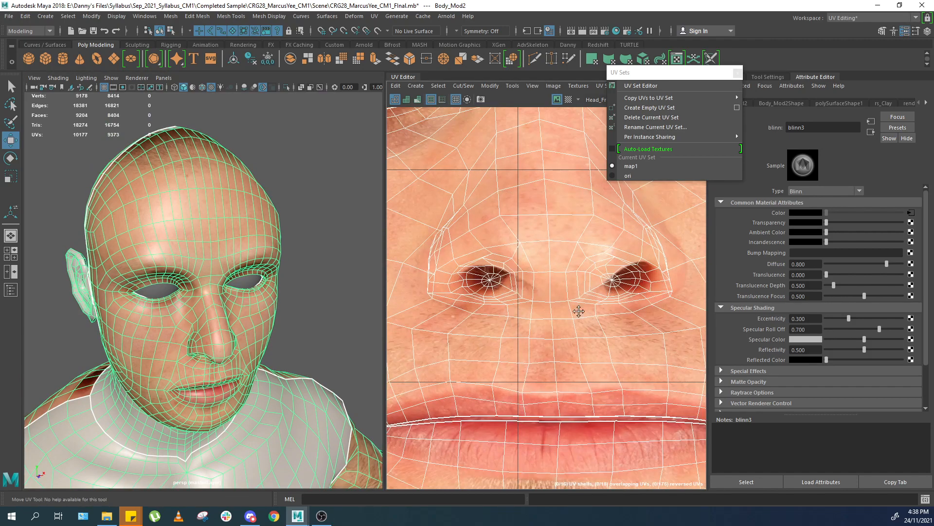
{"action": "scroll", "coordinate": [603, 294], "scroll_direction": "down", "scroll_amount": 1}
{"action": "middle_click_drag", "start_coordinate": [675, 237], "coordinate": [577, 330], "text": "alt"}
{"action": "scroll", "coordinate": [576, 330], "scroll_direction": "down", "scroll_amount": 5}
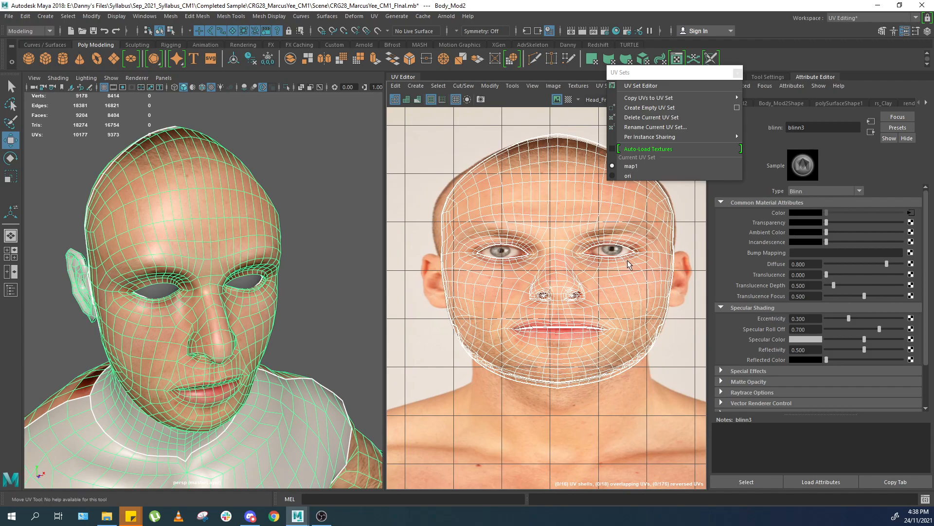
{"action": "left_click", "coordinate": [309, 187]}
{"action": "left_click", "coordinate": [252, 236]}
{"action": "middle_click_drag", "start_coordinate": [568, 281], "coordinate": [557, 258], "text": "alt"}
{"action": "left_click_drag", "start_coordinate": [220, 335], "coordinate": [246, 279], "text": "alt"}
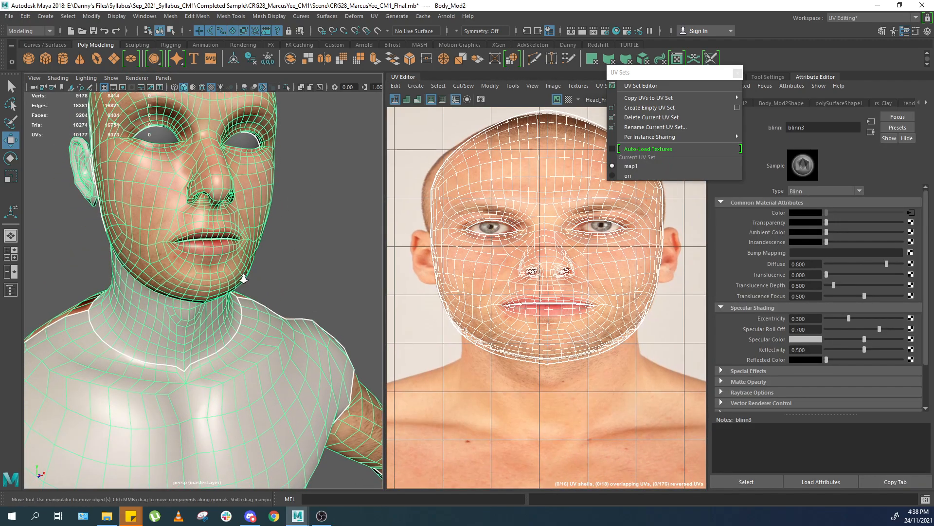
{"action": "middle_click_drag", "start_coordinate": [258, 228], "coordinate": [282, 289], "text": "alt"}
{"action": "scroll", "coordinate": [282, 288], "scroll_direction": "up", "scroll_amount": 3}
{"action": "scroll", "coordinate": [283, 288], "scroll_direction": "down", "scroll_amount": 5}
{"action": "left_click_drag", "start_coordinate": [255, 306], "coordinate": [269, 321], "text": "alt"}
{"action": "scroll", "coordinate": [269, 321], "scroll_direction": "up", "scroll_amount": 7}
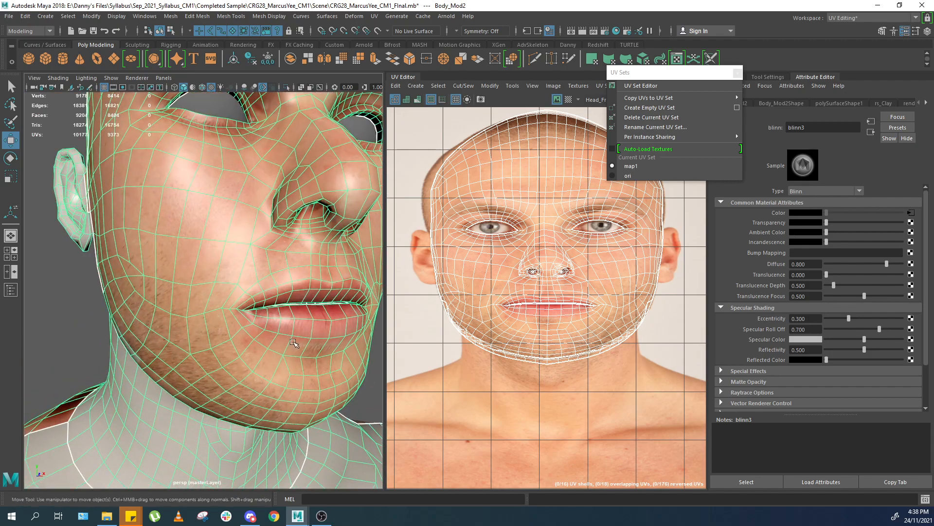
{"action": "scroll", "coordinate": [269, 321], "scroll_direction": "down", "scroll_amount": 7}
{"action": "scroll", "coordinate": [277, 262], "scroll_direction": "up", "scroll_amount": 3}
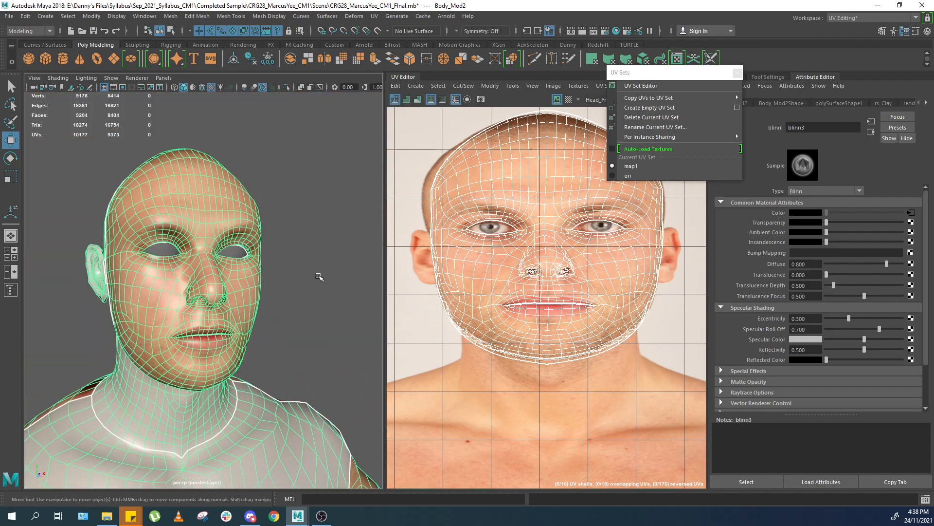
Open the Warp Image options and set the source image to Head_Front.jpg.
{"action": "left_click", "coordinate": [491, 88]}
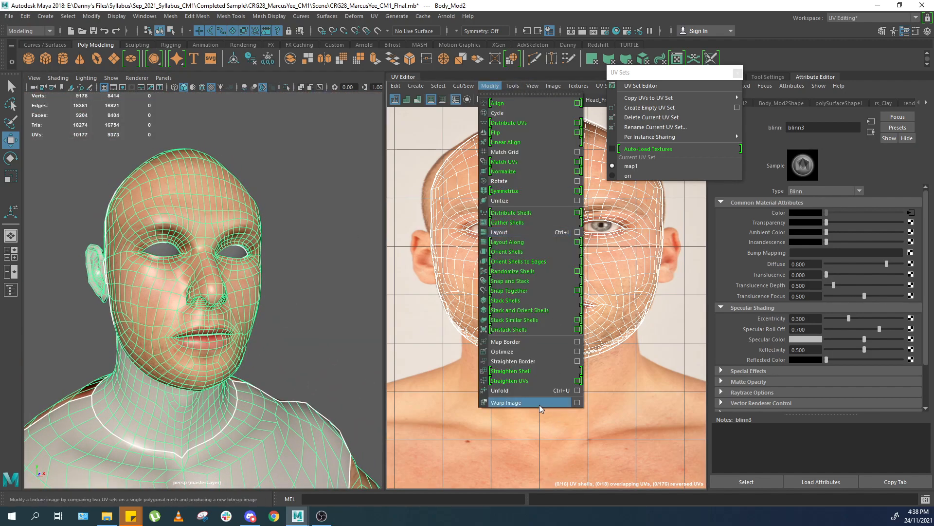
{"action": "left_click", "coordinate": [578, 402]}
{"action": "left_click_drag", "start_coordinate": [644, 176], "coordinate": [470, 124]}
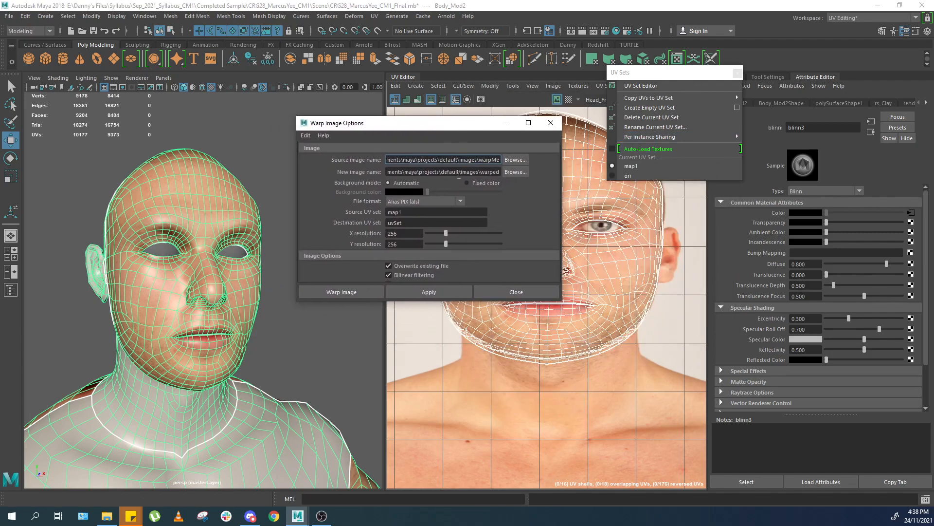
{"action": "left_click", "coordinate": [305, 135]}
{"action": "left_click", "coordinate": [317, 154]}
{"action": "left_click", "coordinate": [516, 163]}
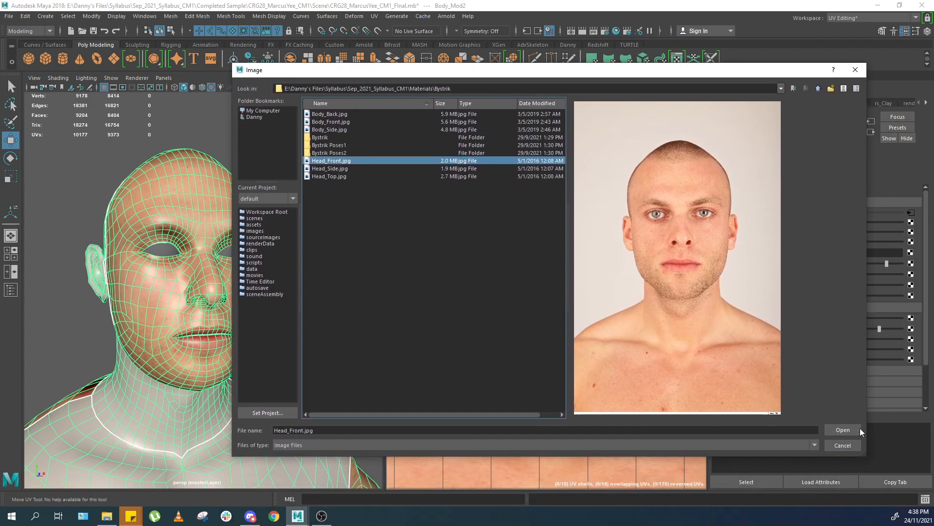
{"action": "left_click", "coordinate": [852, 430]}
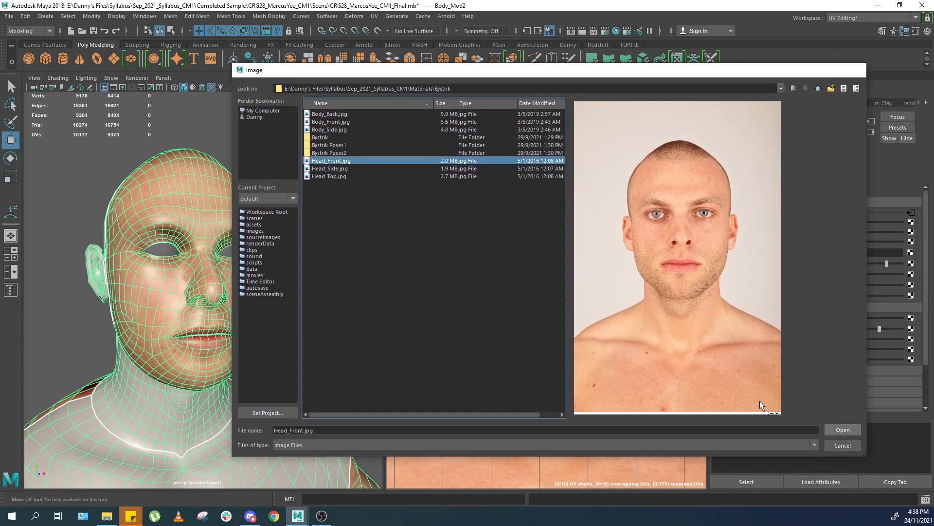
{"action": "left_click", "coordinate": [522, 171]}
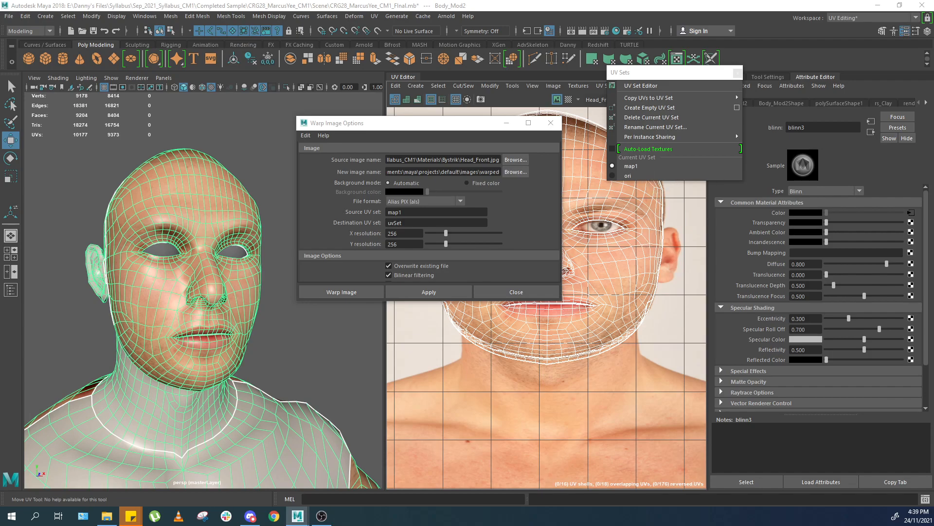
Set the new image name to head_front.png on the Desktop.
{"action": "left_click", "coordinate": [516, 172]}
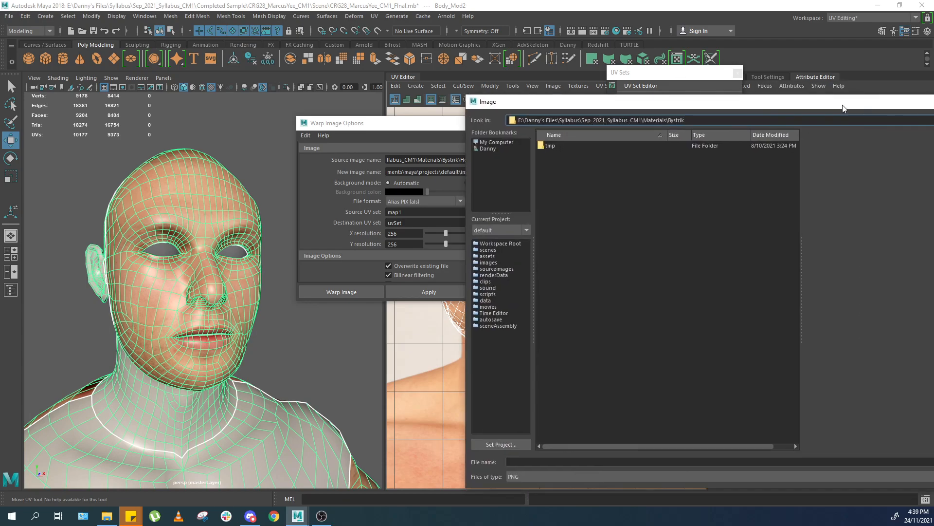
{"action": "left_click", "coordinate": [676, 411]}
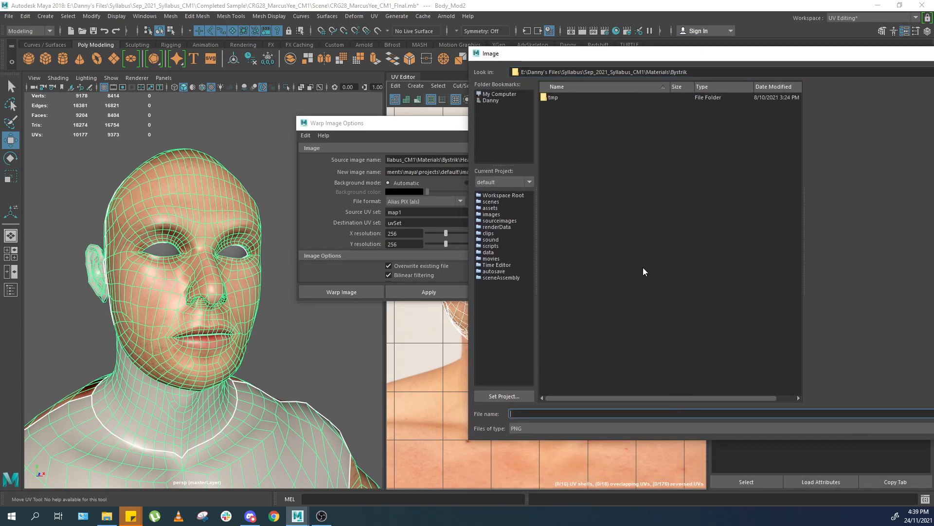
{"action": "left_click", "coordinate": [493, 101]}
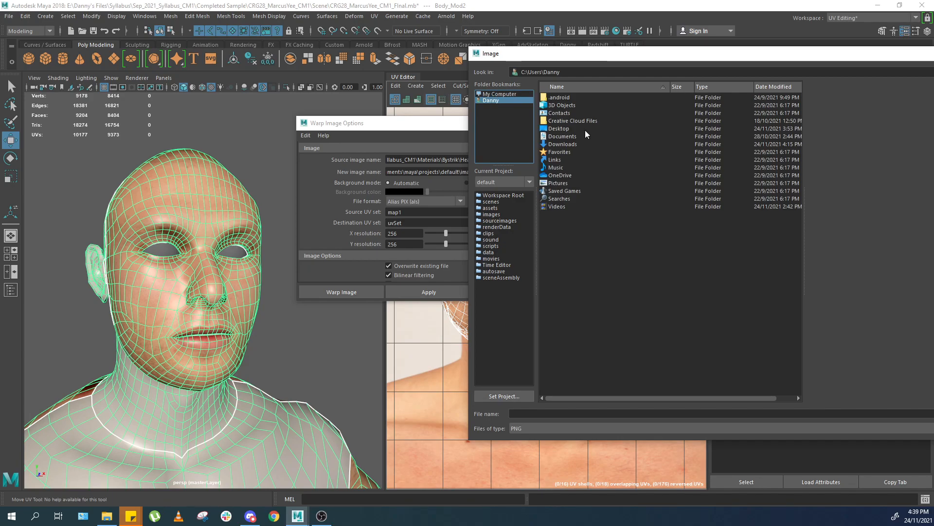
{"action": "left_click", "coordinate": [577, 111]}
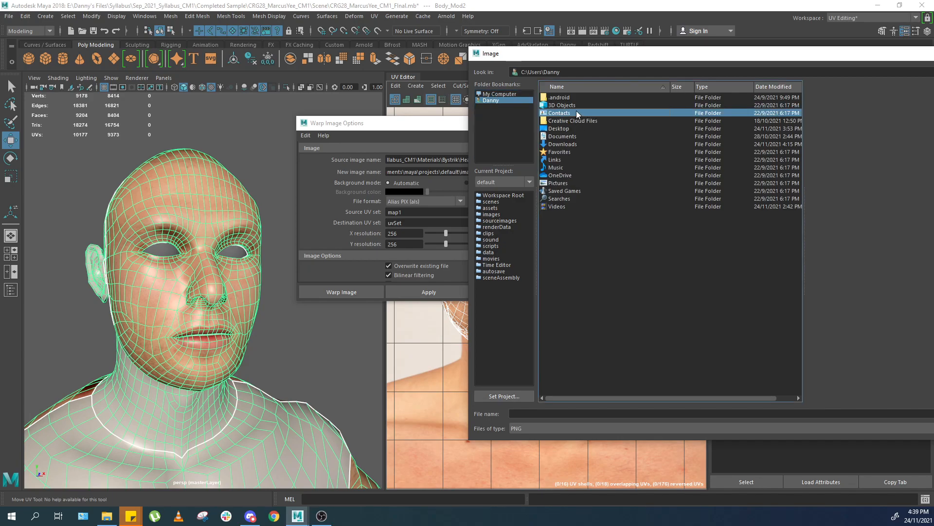
{"action": "double_click", "coordinate": [571, 128]}
{"action": "left_click", "coordinate": [579, 412]}
{"action": "type", "text": "eh"}
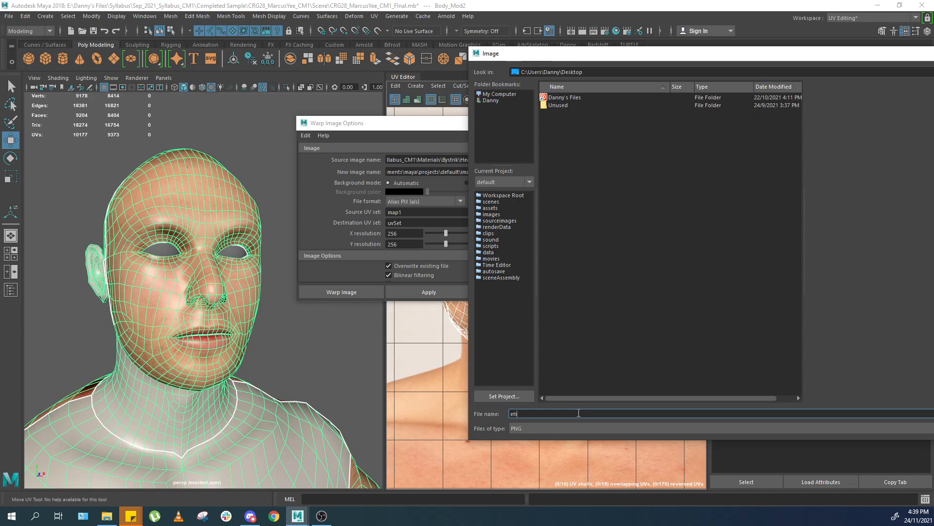
{"action": "type", "text": "ehead_front"}
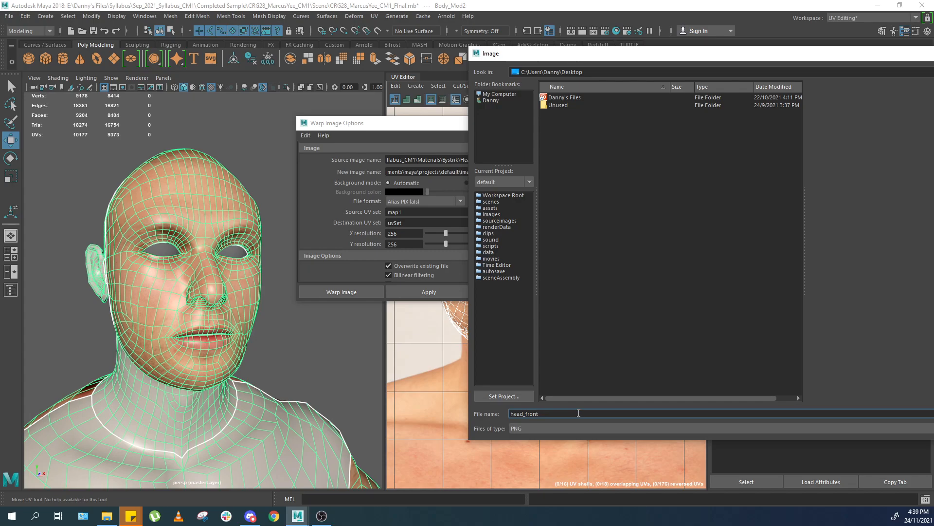
{"action": "key", "text": "Return"}
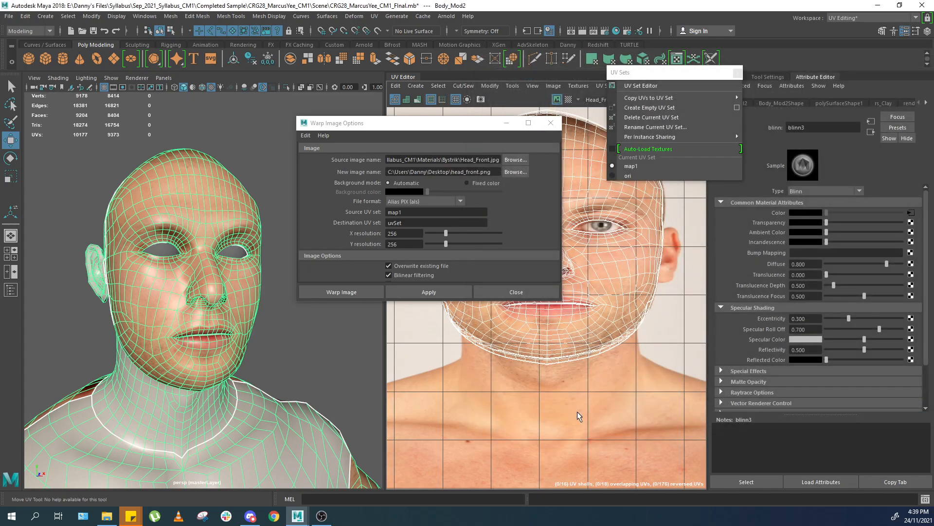
Set the file format to PNG and the destination UV set to ori, then apply the warp.
{"action": "left_click", "coordinate": [407, 199]}
{"action": "left_click", "coordinate": [416, 288]}
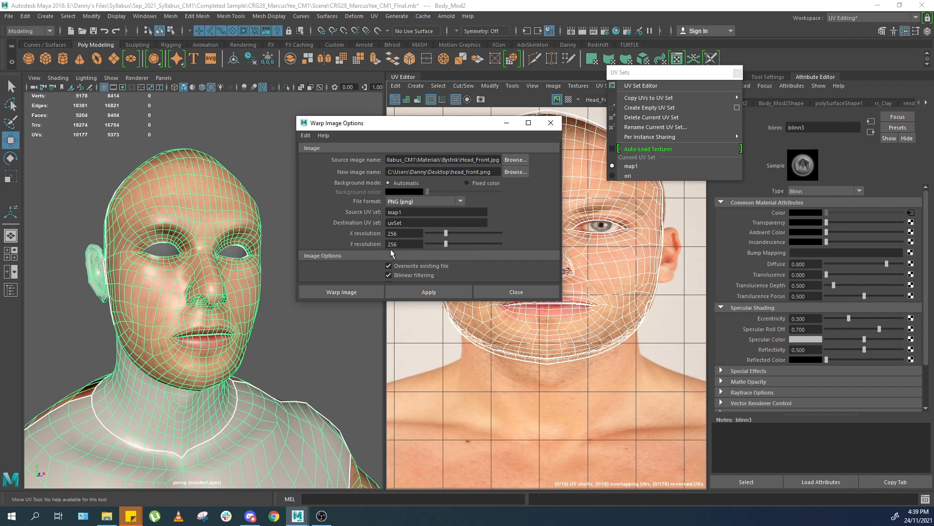
{"action": "double_click", "coordinate": [395, 213]}
{"action": "left_click_drag", "start_coordinate": [423, 127], "coordinate": [483, 133]}
{"action": "left_click", "coordinate": [654, 73]}
{"action": "left_click_drag", "start_coordinate": [651, 75], "coordinate": [675, 134]}
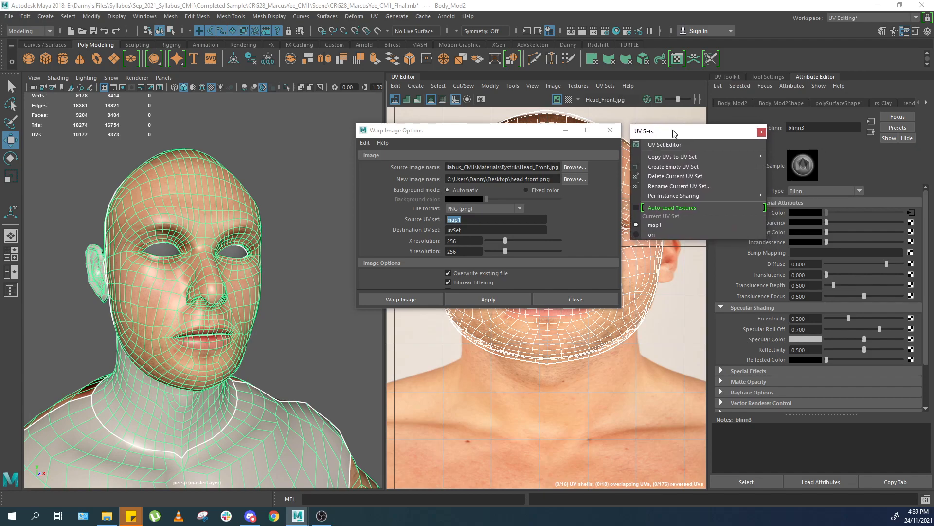
{"action": "left_click", "coordinate": [467, 219]}
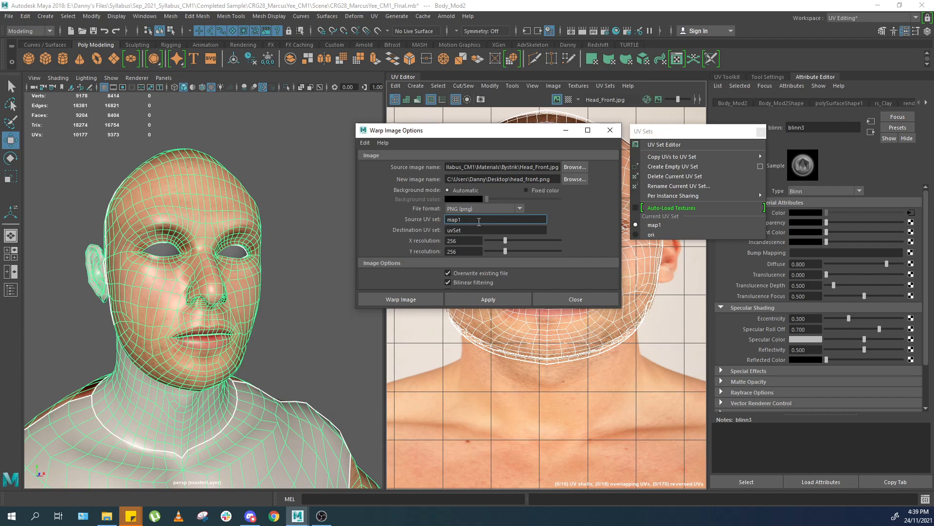
{"action": "left_click_drag", "start_coordinate": [484, 230], "coordinate": [445, 232]}
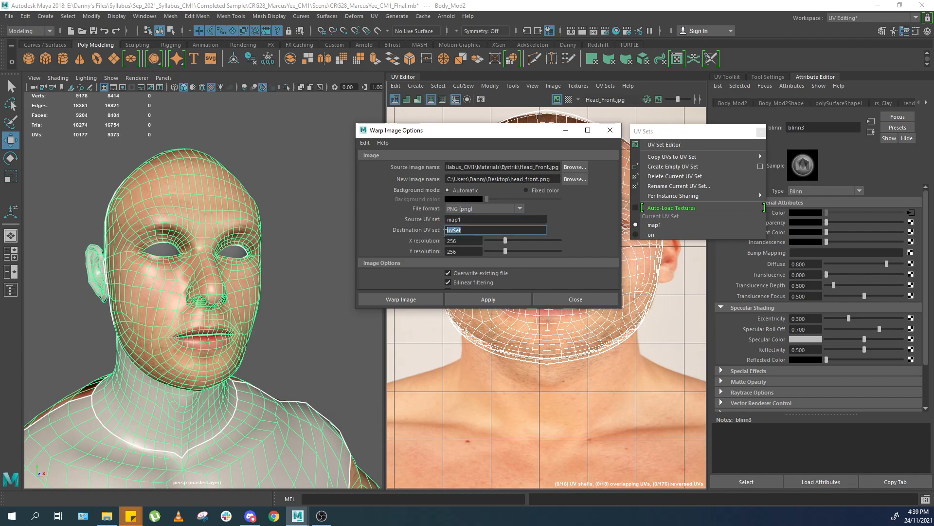
{"action": "left_click", "coordinate": [468, 230]}
{"action": "double_click", "coordinate": [467, 230]}
{"action": "double_click", "coordinate": [462, 219]}
{"action": "left_click_drag", "start_coordinate": [466, 230], "coordinate": [393, 230]}
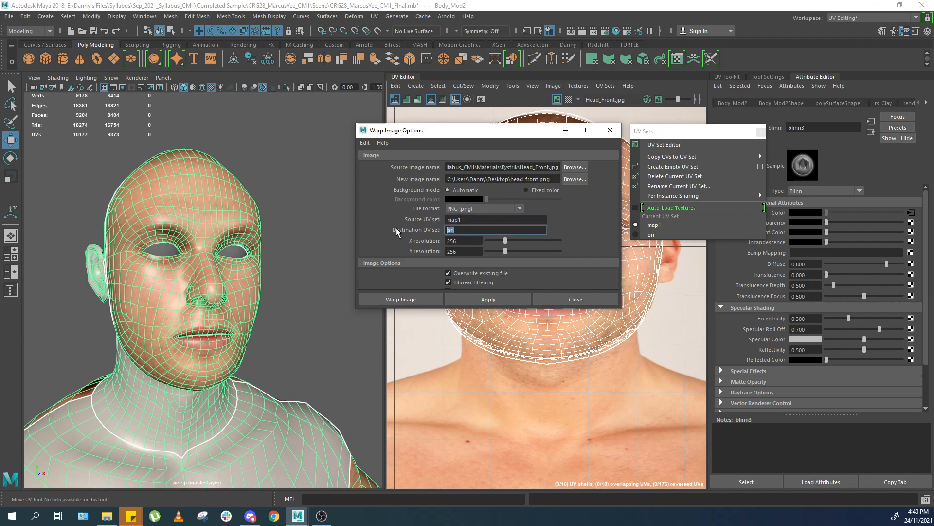
{"action": "left_click", "coordinate": [484, 296]}
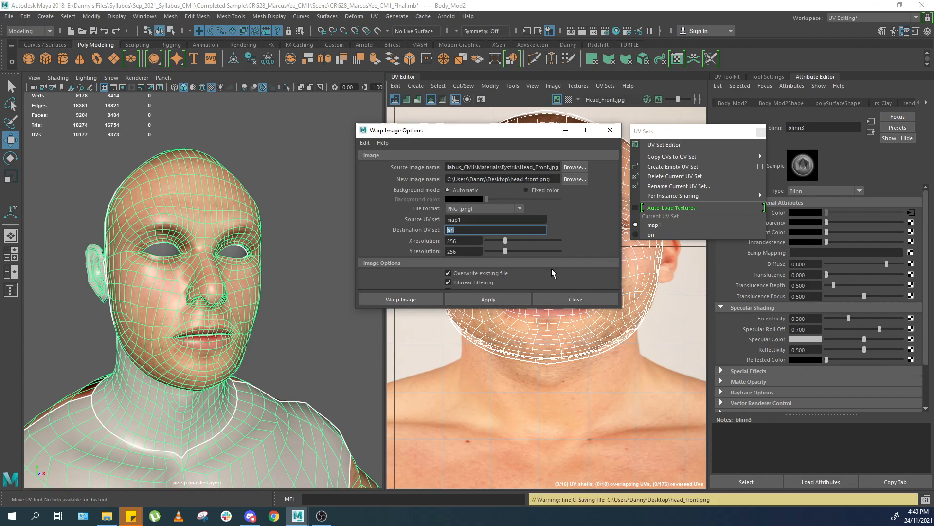
Set the X and Y resolution of the warped image to 4096.
{"action": "left_click_drag", "start_coordinate": [471, 308], "coordinate": [471, 348]}
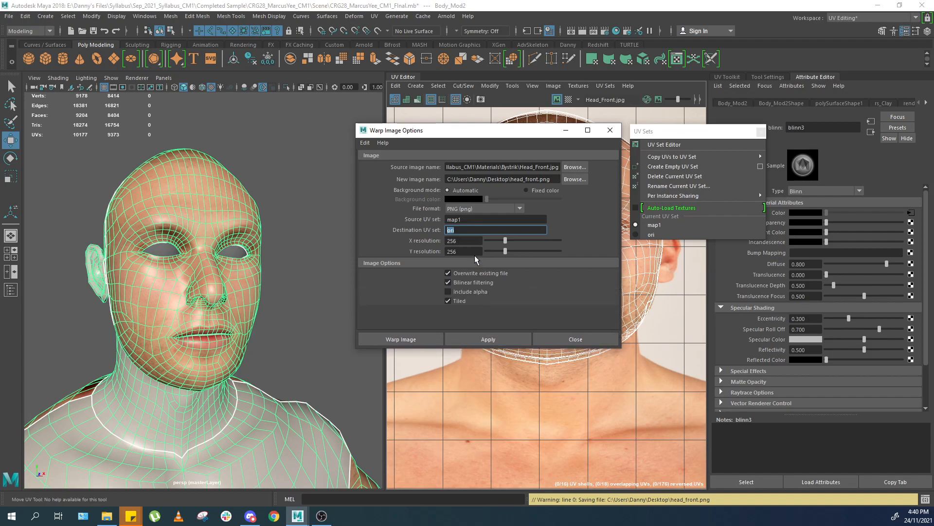
{"action": "key", "text": "Tab"}
{"action": "type", "text": "4096"}
{"action": "key", "text": "Tab"}
{"action": "type", "text": "4096"}
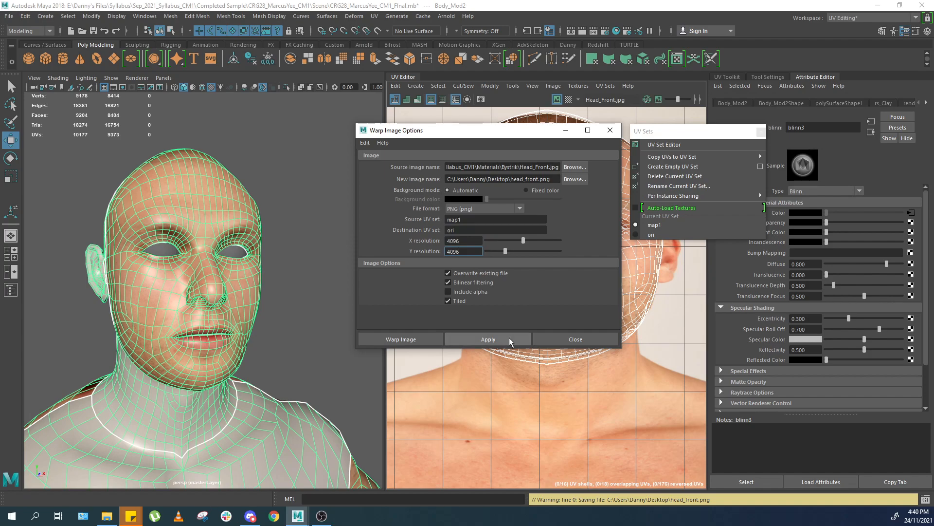
{"action": "scroll", "coordinate": [572, 382], "scroll_direction": "down", "scroll_amount": 3}
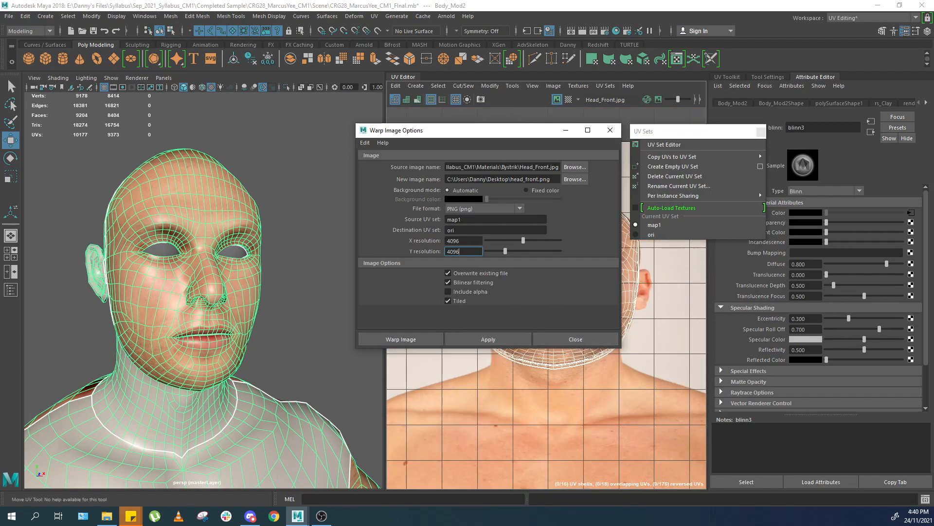
Generate the warped head_front.png image and inspect it in the photo viewer.
{"action": "key", "text": "Return"}
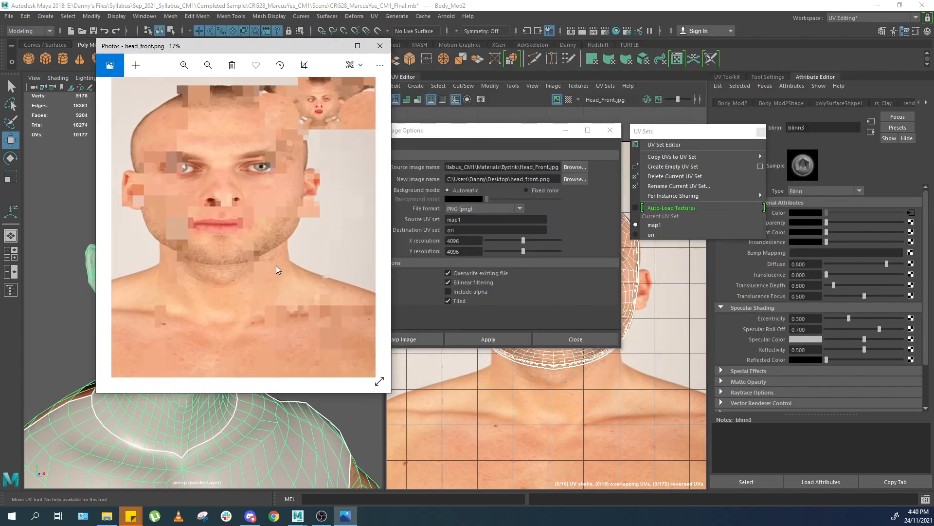
{"action": "double_click", "coordinate": [264, 48]}
{"action": "scroll", "coordinate": [649, 174], "scroll_direction": "up", "scroll_amount": 3}
{"action": "scroll", "coordinate": [663, 127], "scroll_direction": "up", "scroll_amount": 6}
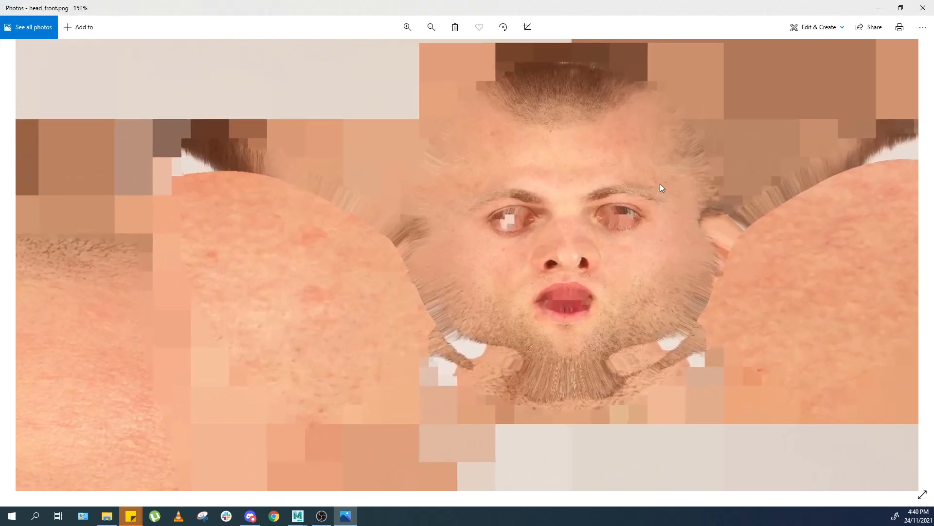
{"action": "scroll", "coordinate": [600, 240], "scroll_direction": "up", "scroll_amount": 2}
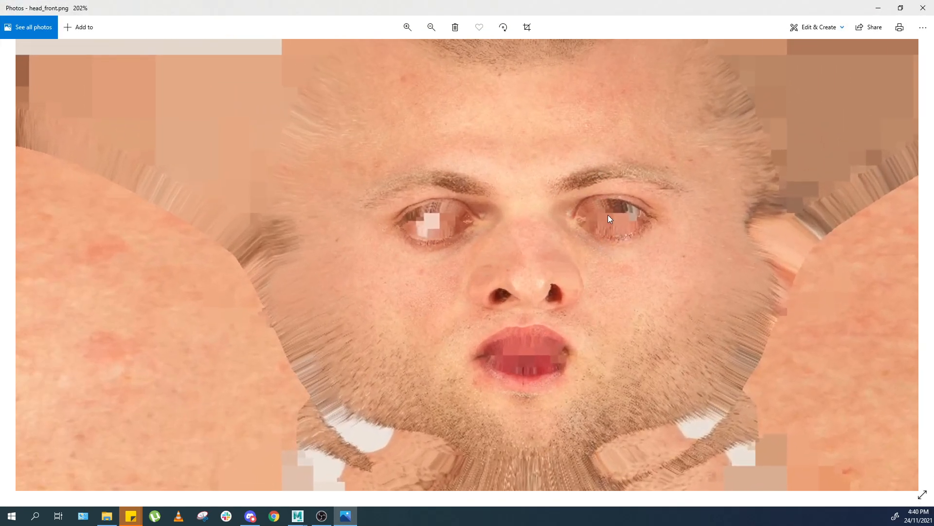
{"action": "scroll", "coordinate": [553, 276], "scroll_direction": "down", "scroll_amount": 5}
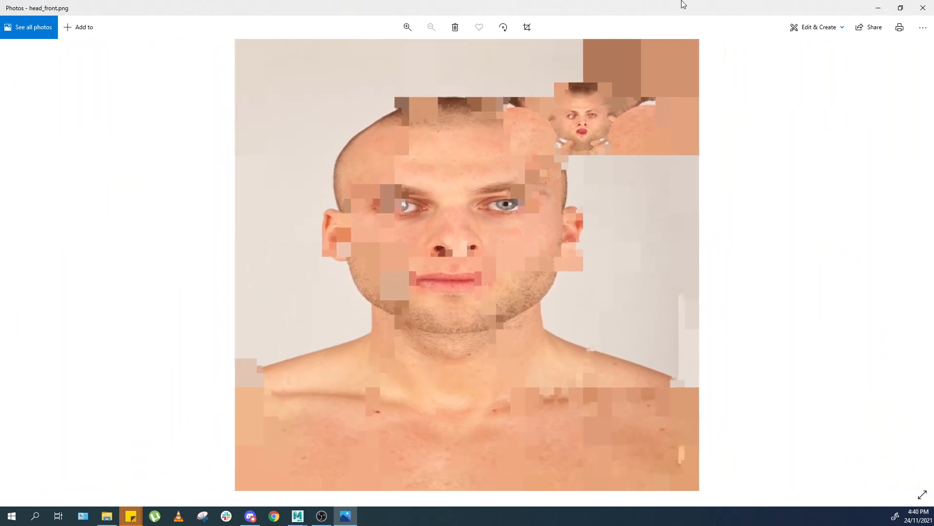
{"action": "scroll", "coordinate": [455, 231], "scroll_direction": "up", "scroll_amount": 3}
{"action": "scroll", "coordinate": [539, 197], "scroll_direction": "down", "scroll_amount": 1}
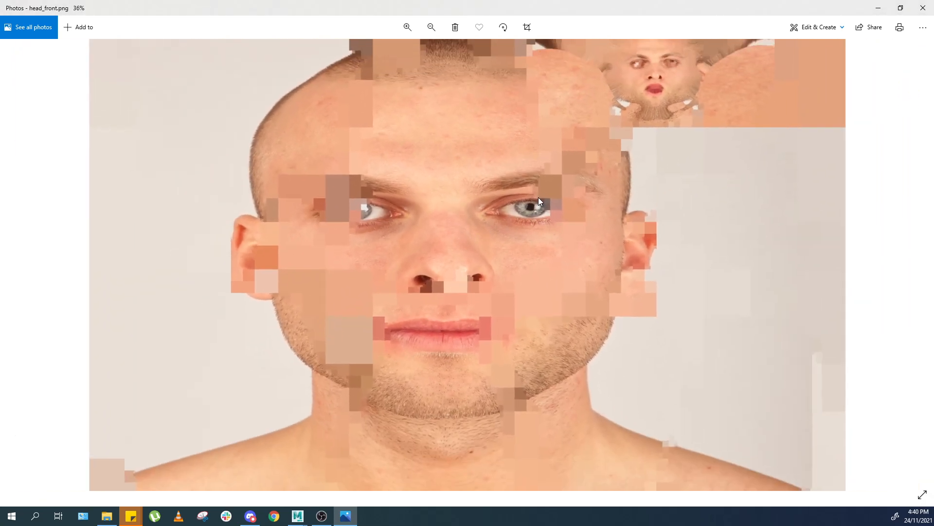
{"action": "scroll", "coordinate": [577, 231], "scroll_direction": "up", "scroll_amount": 2}
{"action": "double_click", "coordinate": [667, 4]}
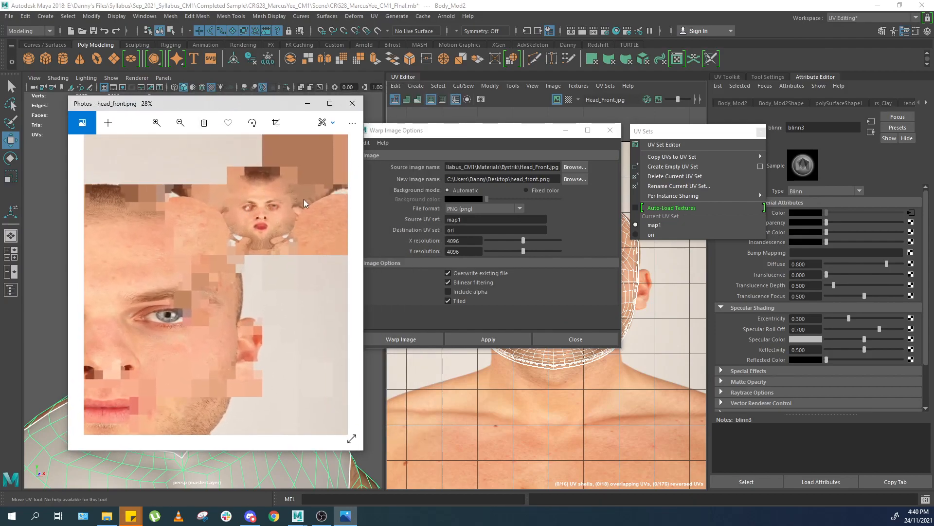
Minimize the Warp Image options and make ori the current UV set.
{"action": "left_click", "coordinate": [568, 131]}
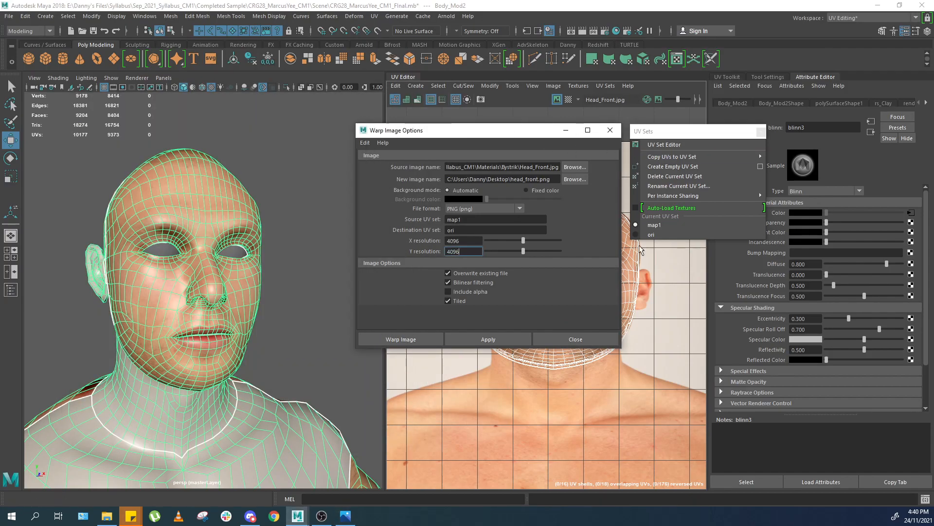
{"action": "left_click", "coordinate": [564, 132]}
{"action": "left_click", "coordinate": [651, 234]}
{"action": "left_click_drag", "start_coordinate": [670, 131], "coordinate": [769, 121]}
{"action": "scroll", "coordinate": [590, 214], "scroll_direction": "down", "scroll_amount": 2}
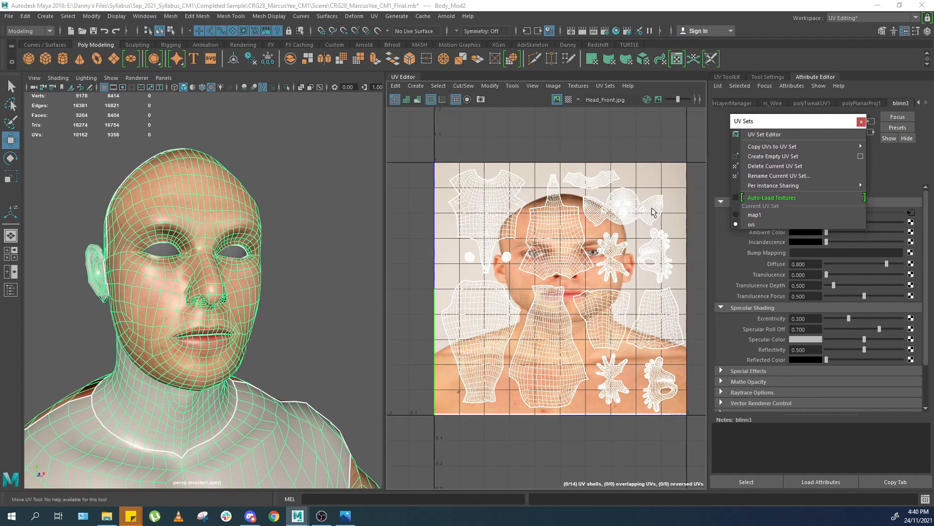
{"action": "scroll", "coordinate": [635, 200], "scroll_direction": "up", "scroll_amount": 3}
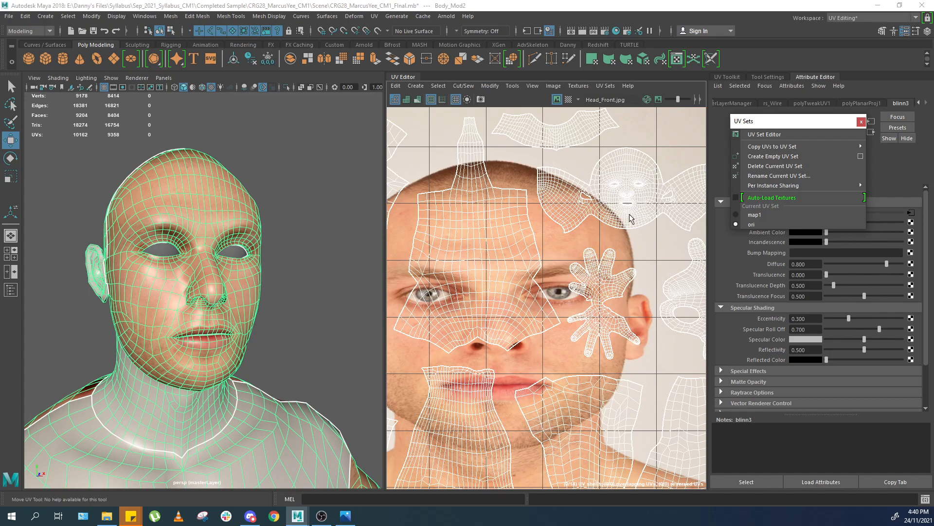
{"action": "scroll", "coordinate": [635, 200], "scroll_direction": "down", "scroll_amount": 2}
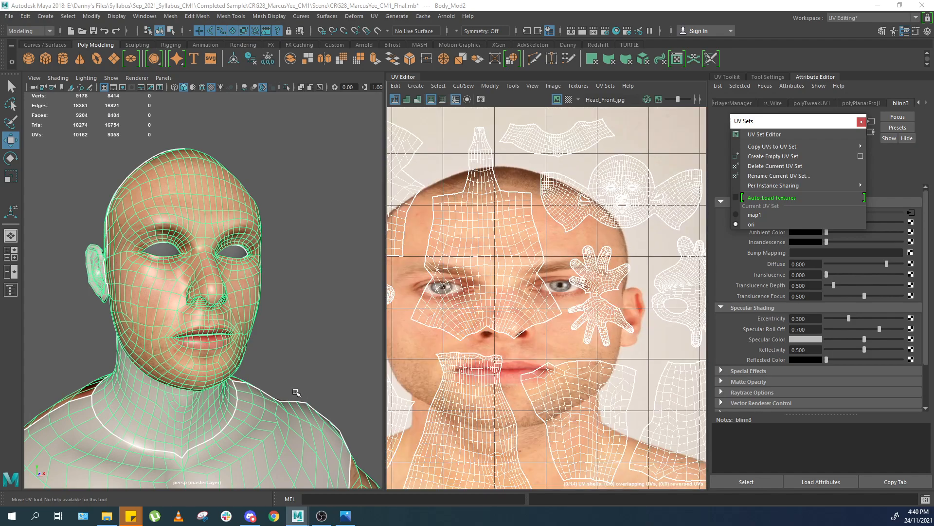
Close the head_front.png photo viewer.
{"action": "left_click", "coordinate": [346, 516]}
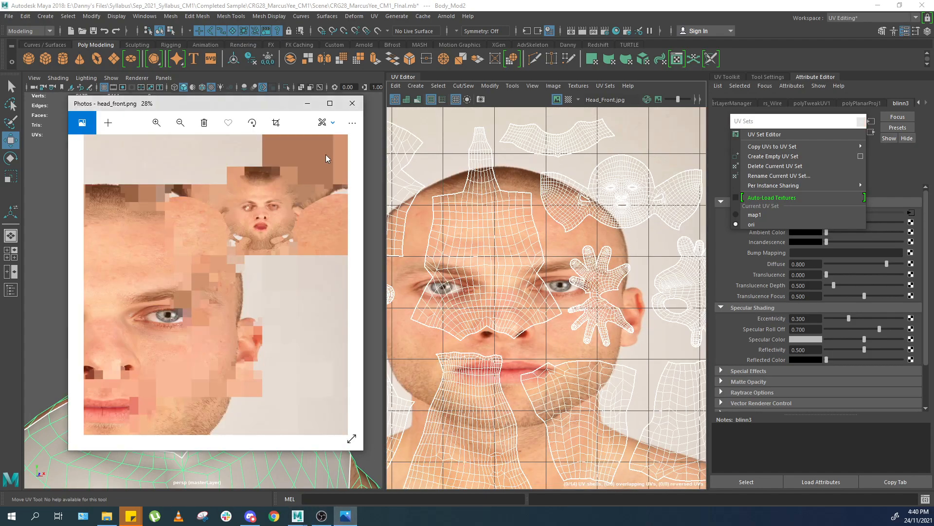
{"action": "left_click", "coordinate": [352, 103]}
{"action": "scroll", "coordinate": [303, 260], "scroll_direction": "down", "scroll_amount": 3}
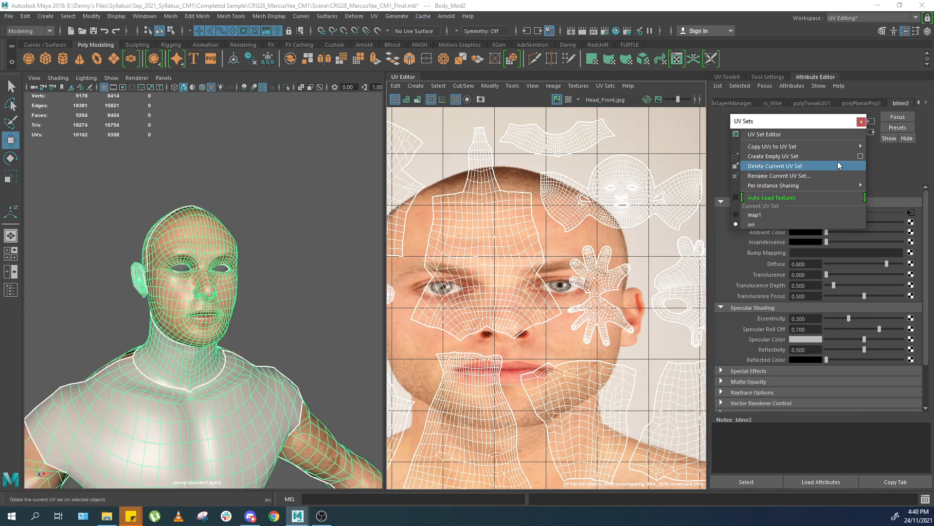
Replace the color texture's image file with Head_Side.jpg.
{"action": "left_click", "coordinate": [911, 213]}
{"action": "left_click", "coordinate": [912, 236]}
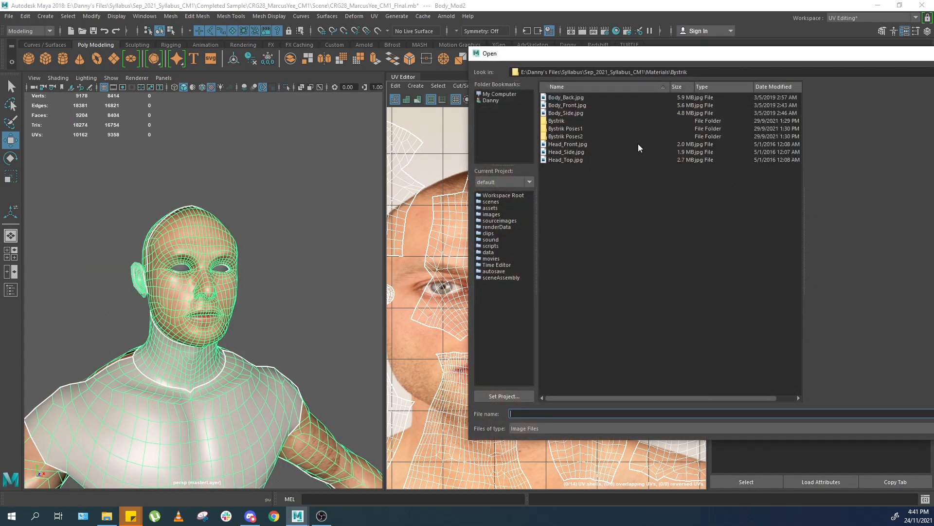
{"action": "left_click", "coordinate": [633, 152]}
{"action": "left_click_drag", "start_coordinate": [817, 58], "coordinate": [541, 68]}
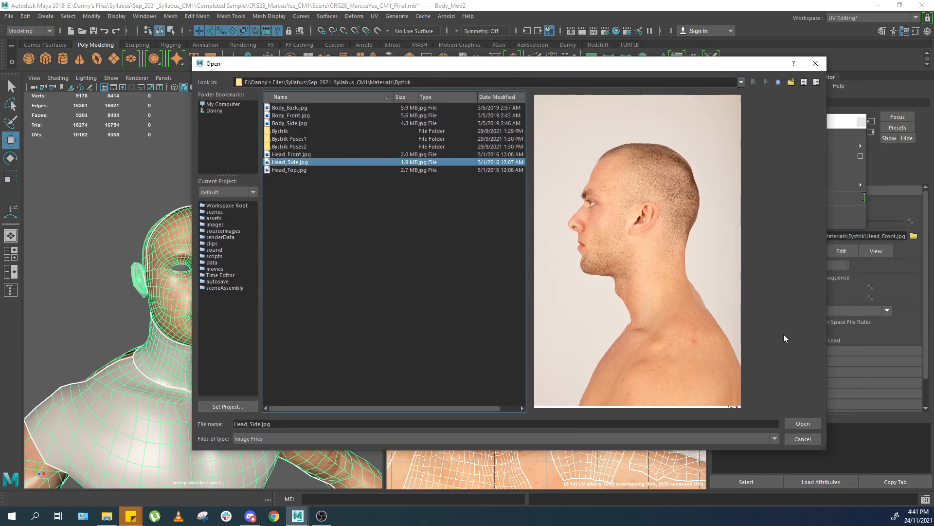
{"action": "left_click", "coordinate": [801, 423]}
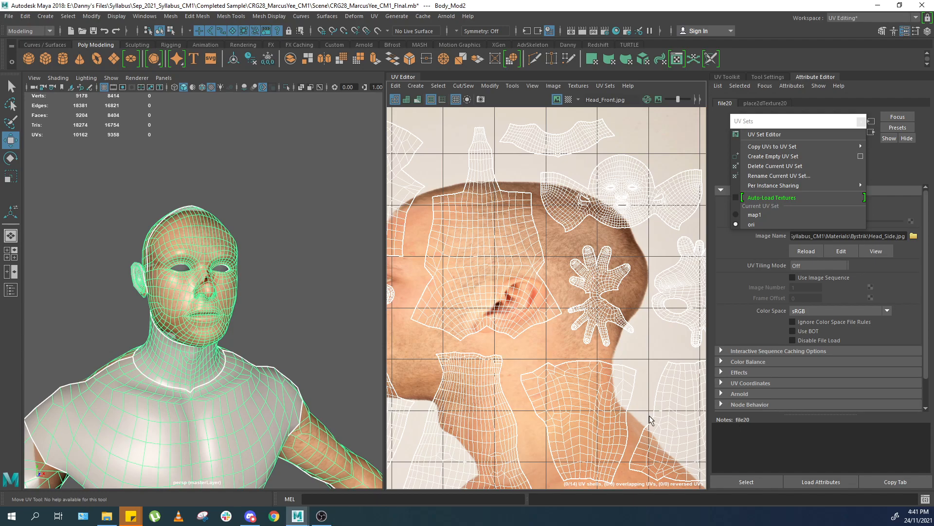
Switch back to the map1 UV set and select the head faces in the side view.
{"action": "scroll", "coordinate": [528, 210], "scroll_direction": "down", "scroll_amount": 2}
{"action": "scroll", "coordinate": [528, 210], "scroll_direction": "up", "scroll_amount": 1}
{"action": "middle_click_drag", "start_coordinate": [531, 193], "coordinate": [582, 188], "text": "alt"}
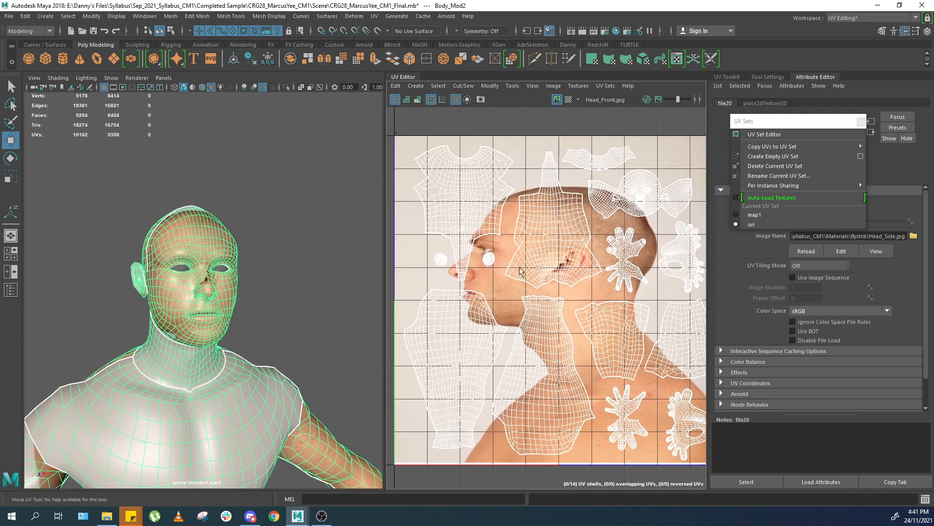
{"action": "middle_click_drag", "start_coordinate": [504, 246], "coordinate": [478, 218], "text": "alt"}
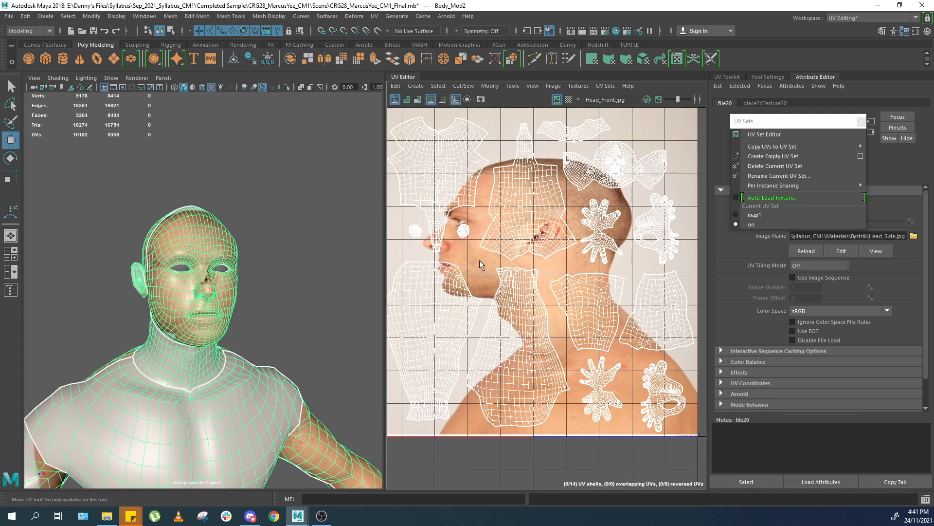
{"action": "left_click", "coordinate": [741, 216]}
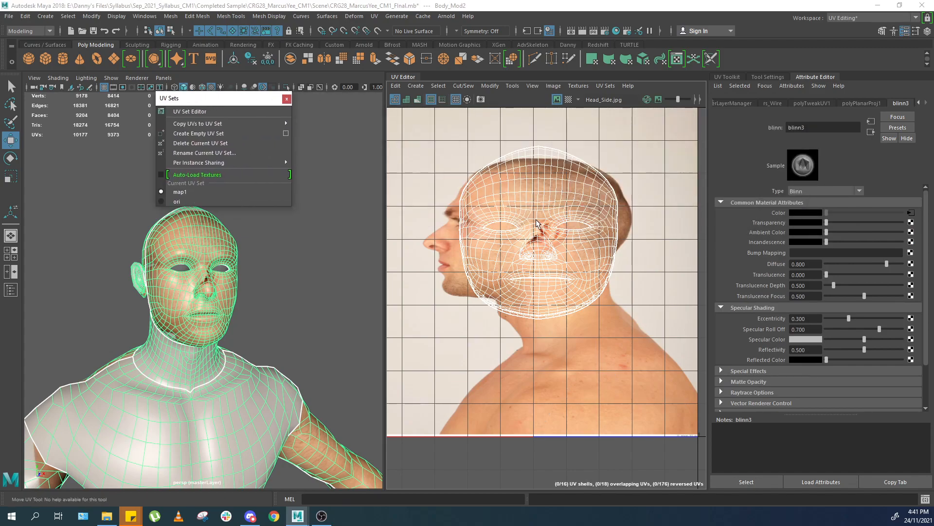
{"action": "right_click_drag", "start_coordinate": [537, 224], "coordinate": [570, 221]}
{"action": "left_click_drag", "start_coordinate": [573, 188], "coordinate": [525, 225]}
{"action": "left_click_drag", "start_coordinate": [292, 276], "coordinate": [219, 277], "text": "alt"}
{"action": "key", "text": "space"}
{"action": "right_click_drag", "start_coordinate": [302, 283], "coordinate": [231, 278], "text": "alt"}
{"action": "double_click", "coordinate": [231, 277]}
{"action": "double_click", "coordinate": [178, 283], "text": "shift"}
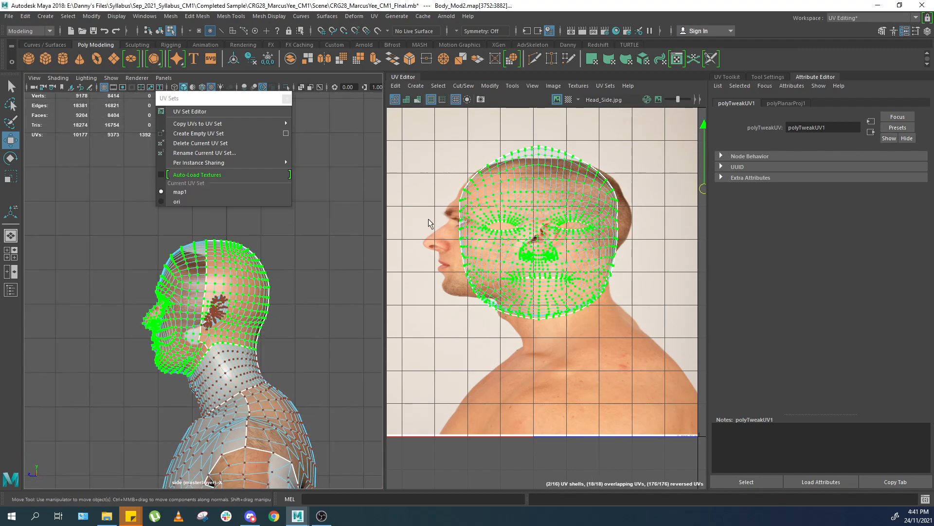
Apply a Planar Mapping projected from the X axis to the selected head faces.
{"action": "left_click", "coordinate": [375, 16]}
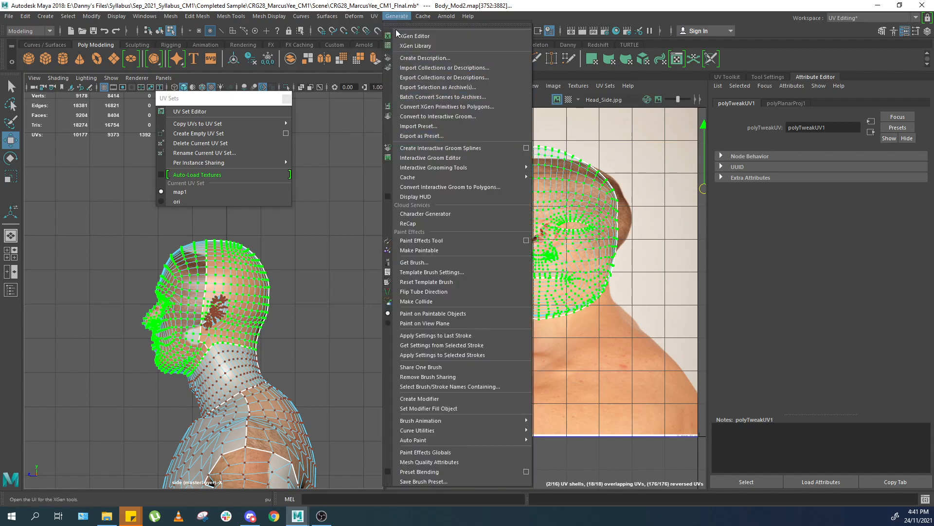
{"action": "left_click", "coordinate": [474, 134]}
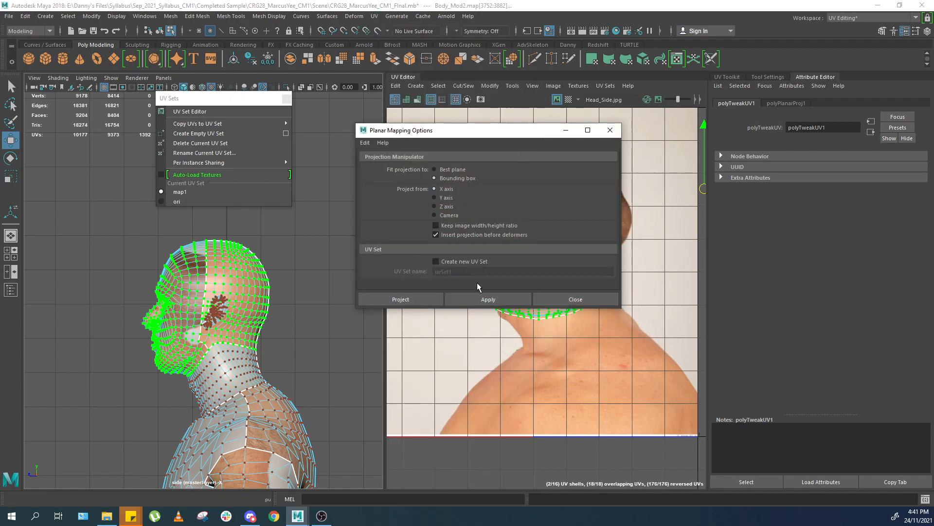
{"action": "left_click", "coordinate": [481, 295]}
{"action": "left_click_drag", "start_coordinate": [516, 135], "coordinate": [270, 87]}
{"action": "left_click", "coordinate": [215, 302]}
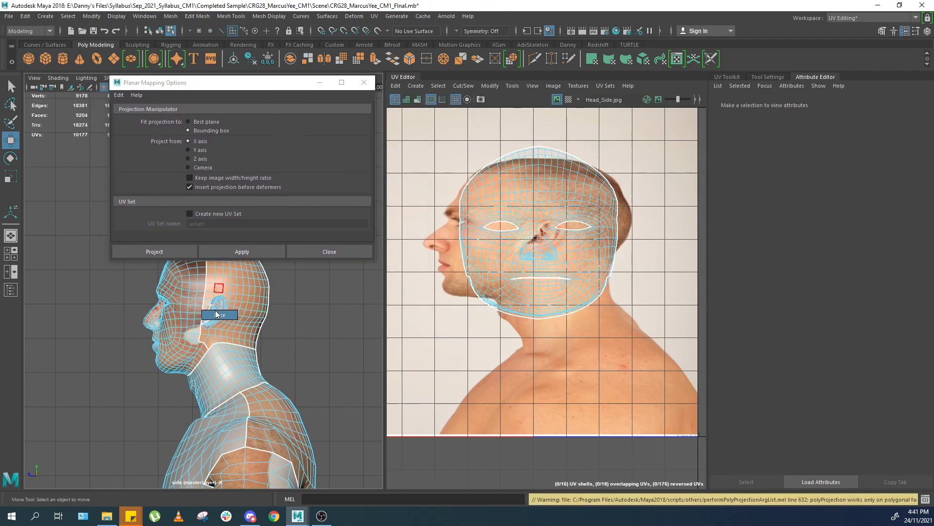
{"action": "key", "text": "ctrl+z"}
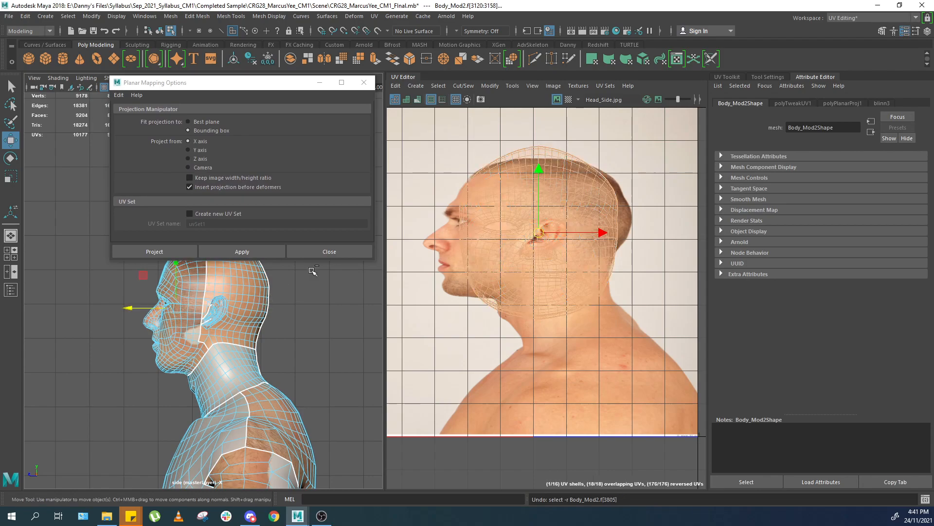
{"action": "left_click", "coordinate": [242, 251]}
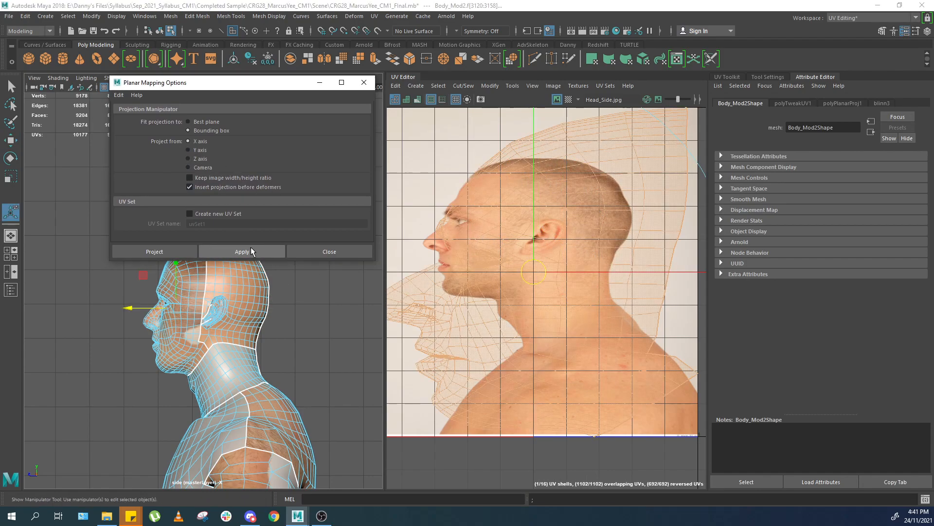
{"action": "scroll", "coordinate": [564, 274], "scroll_direction": "down", "scroll_amount": 2}
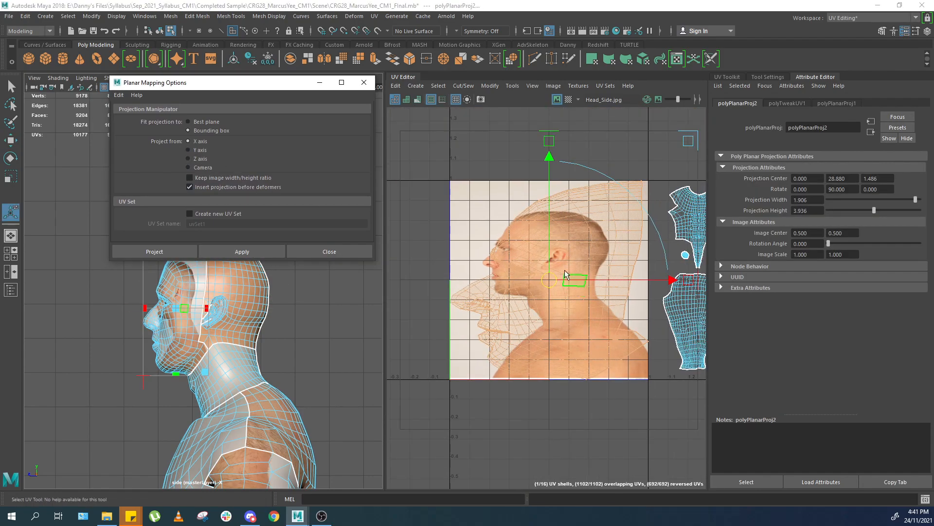
{"action": "left_click", "coordinate": [605, 86]}
{"action": "left_click", "coordinate": [611, 193]}
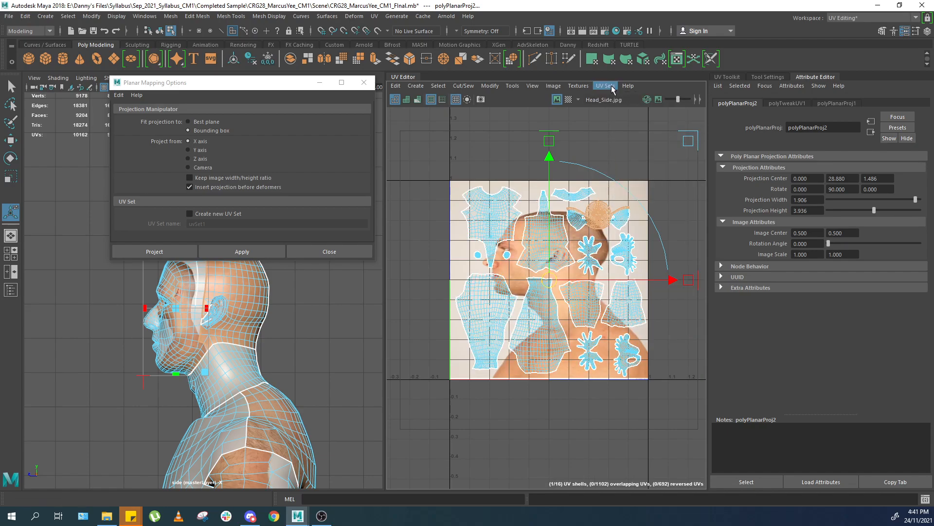
{"action": "left_click", "coordinate": [612, 89]}
{"action": "left_click", "coordinate": [621, 193]}
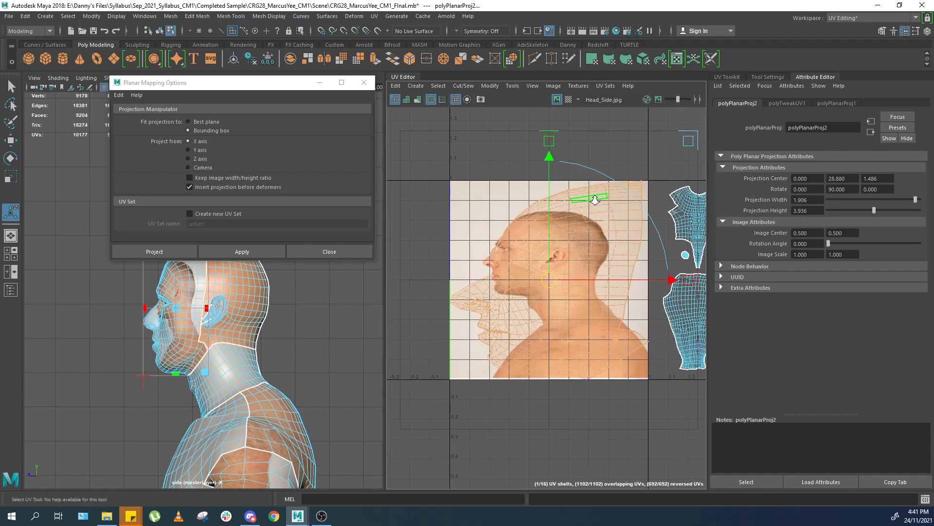
Reapply the X-axis planar projection to the head faces and close the Planar Mapping options.
{"action": "scroll", "coordinate": [597, 200], "scroll_direction": "up", "scroll_amount": 2}
{"action": "right_click_drag", "start_coordinate": [582, 170], "coordinate": [611, 174]}
{"action": "double_click", "coordinate": [591, 265]}
{"action": "scroll", "coordinate": [592, 263], "scroll_direction": "down", "scroll_amount": 5}
{"action": "scroll", "coordinate": [591, 312], "scroll_direction": "up", "scroll_amount": 4}
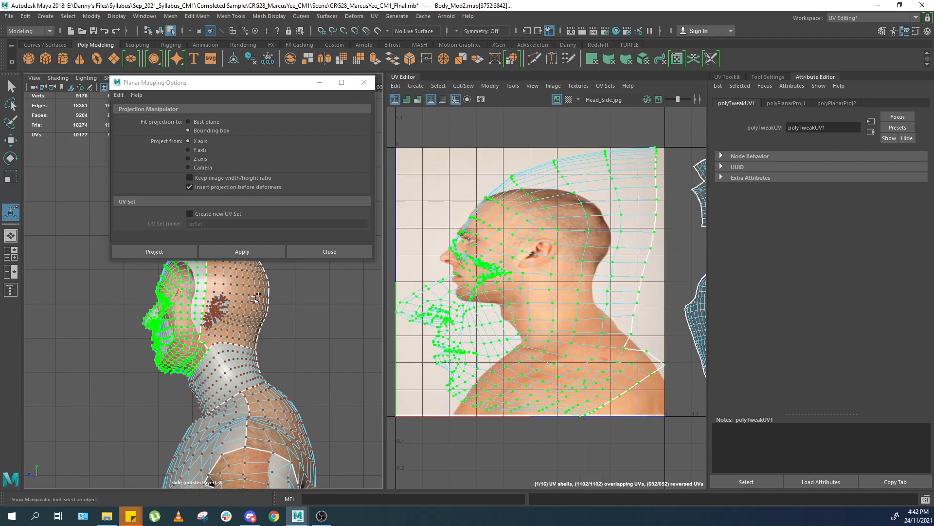
{"action": "scroll", "coordinate": [510, 284], "scroll_direction": "down", "scroll_amount": 2}
{"action": "middle_click_drag", "start_coordinate": [577, 284], "coordinate": [457, 295], "text": "alt"}
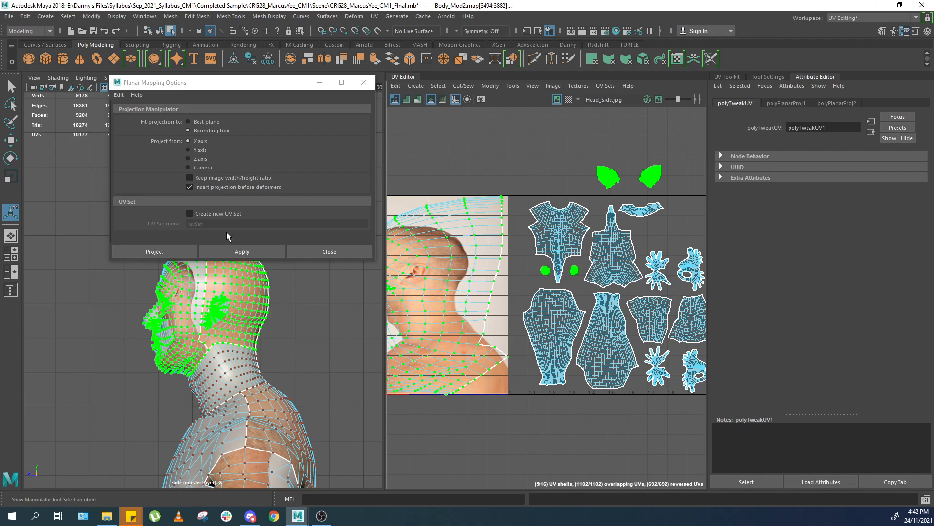
{"action": "left_click", "coordinate": [222, 251]}
{"action": "scroll", "coordinate": [585, 175], "scroll_direction": "up", "scroll_amount": 1}
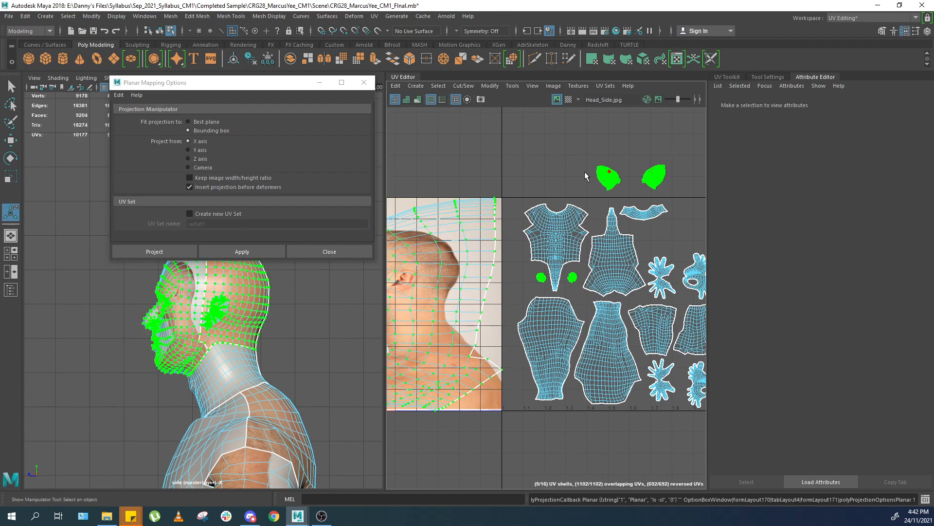
{"action": "middle_click_drag", "start_coordinate": [391, 262], "coordinate": [541, 222], "text": "alt"}
{"action": "scroll", "coordinate": [506, 261], "scroll_direction": "up", "scroll_amount": 2}
{"action": "left_click", "coordinate": [365, 82]}
Scale and move the projected head UVs to match the head in the Head_Side photo.
{"action": "scroll", "coordinate": [530, 242], "scroll_direction": "up", "scroll_amount": 2}
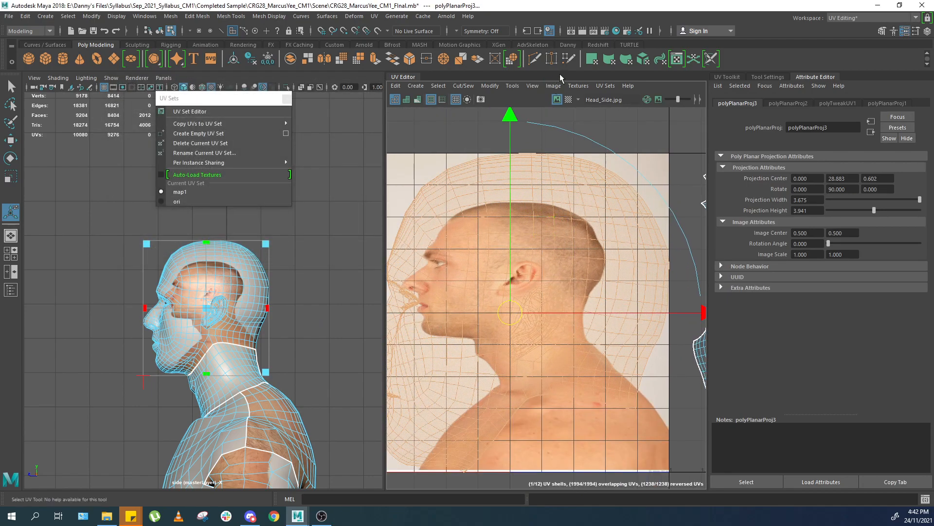
{"action": "right_click_drag", "start_coordinate": [581, 257], "coordinate": [582, 258]}
{"action": "key", "text": "r"}
{"action": "middle_click_drag", "start_coordinate": [519, 300], "coordinate": [494, 312]}
{"action": "key", "text": "ctrl+z"}
{"action": "double_click", "coordinate": [556, 281]}
{"action": "left_click_drag", "start_coordinate": [508, 315], "coordinate": [505, 284]}
Select the UVs around the ear on the head in the perspective view.
{"action": "key", "text": "w"}
{"action": "scroll", "coordinate": [229, 323], "scroll_direction": "up", "scroll_amount": 3}
{"action": "left_click_drag", "start_coordinate": [257, 326], "coordinate": [238, 307]}
{"action": "key", "text": "f"}
{"action": "key", "text": "space"}
{"action": "left_click_drag", "start_coordinate": [231, 321], "coordinate": [234, 278]}
{"action": "right_click_drag", "start_coordinate": [222, 268], "coordinate": [236, 248]}
{"action": "left_click", "coordinate": [237, 248]}
{"action": "left_click_drag", "start_coordinate": [244, 258], "coordinate": [283, 330], "text": "alt"}
{"action": "left_click", "coordinate": [312, 276]}
Move and scale the selected ear UVs onto the ear in the Head_Side photo.
{"action": "scroll", "coordinate": [282, 311], "scroll_direction": "up", "scroll_amount": 4}
{"action": "right_click_drag", "start_coordinate": [540, 287], "coordinate": [568, 294]}
{"action": "left_click", "coordinate": [567, 292]}
{"action": "key", "text": "f"}
{"action": "key", "text": "r"}
{"action": "scroll", "coordinate": [549, 269], "scroll_direction": "down", "scroll_amount": 3}
{"action": "scroll", "coordinate": [549, 268], "scroll_direction": "up", "scroll_amount": 3}
{"action": "middle_click_drag", "start_coordinate": [549, 273], "coordinate": [544, 260], "text": "alt"}
{"action": "mouse_move", "coordinate": [541, 271]}
{"action": "left_mouse_down"}
{"action": "mouse_move", "coordinate": [521, 273]}
{"action": "mouse_move", "coordinate": [533, 271]}
{"action": "left_mouse_up"}
{"action": "key", "text": "w"}
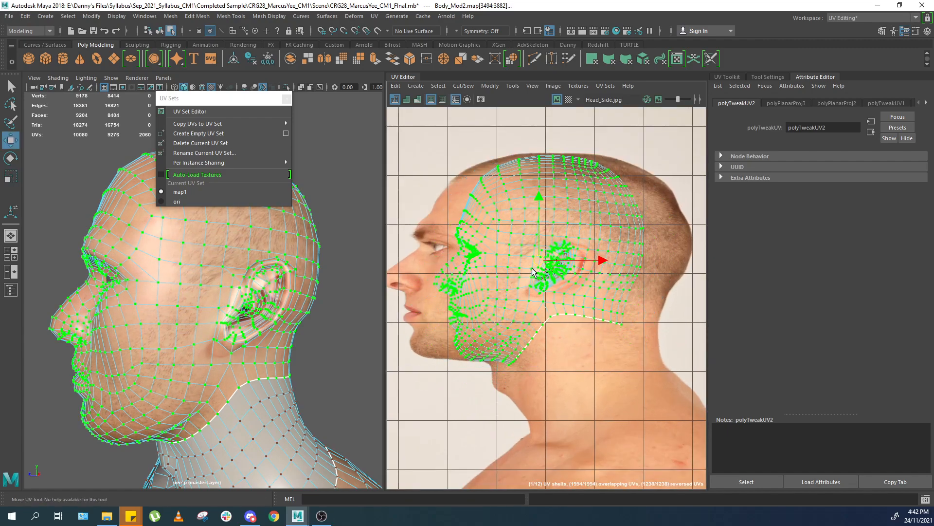
Scale and nudge the ear UVs further to align them with the photo's ear.
{"action": "key", "text": "r"}
{"action": "left_click_drag", "start_coordinate": [609, 265], "coordinate": [634, 265]}
{"action": "left_click_drag", "start_coordinate": [181, 309], "coordinate": [228, 311], "text": "alt"}
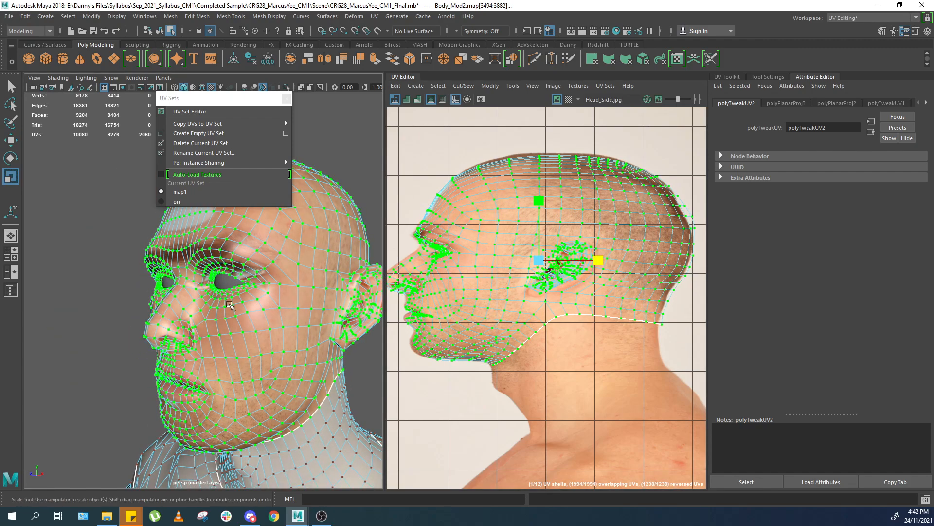
{"action": "right_click_drag", "start_coordinate": [204, 317], "coordinate": [221, 326], "text": "alt"}
{"action": "left_click_drag", "start_coordinate": [221, 326], "coordinate": [180, 322], "text": "alt"}
{"action": "middle_click_drag", "start_coordinate": [622, 316], "coordinate": [652, 290]}
{"action": "scroll", "coordinate": [627, 284], "scroll_direction": "up", "scroll_amount": 2}
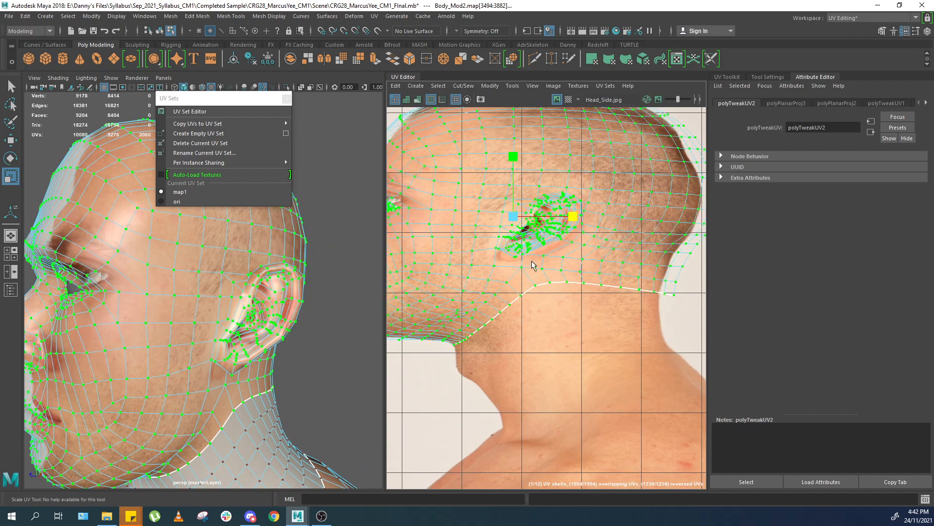
{"action": "key", "text": "w"}
{"action": "middle_click_drag", "start_coordinate": [495, 233], "coordinate": [494, 240]}
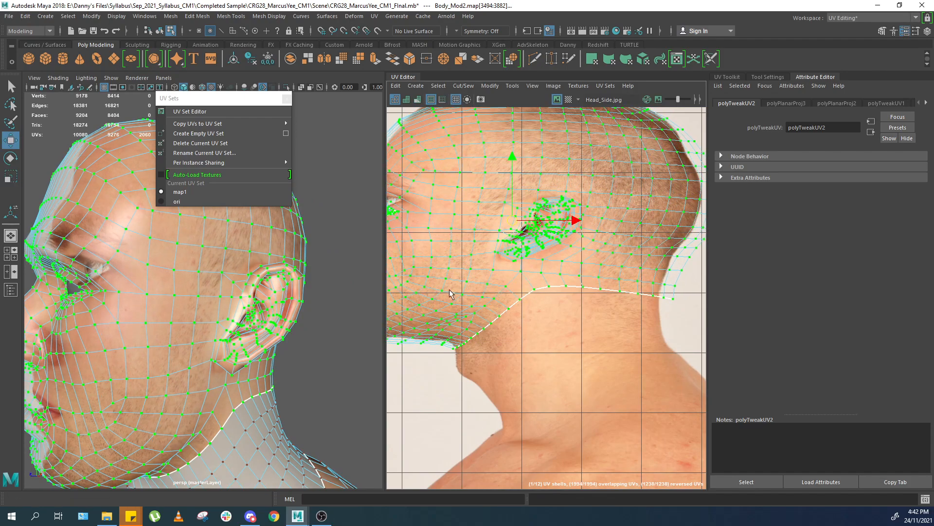
Soft-select and move the UVs around the ear and back of the head to refine their fit to the Head_Side photo.
{"action": "middle_click_drag", "start_coordinate": [449, 290], "coordinate": [309, 358], "text": "alt"}
{"action": "left_click_drag", "start_coordinate": [615, 198], "coordinate": [528, 293]}
{"action": "key", "text": "b"}
{"action": "left_click_drag", "start_coordinate": [598, 255], "coordinate": [587, 255]}
{"action": "left_click_drag", "start_coordinate": [553, 336], "coordinate": [529, 361]}
{"action": "left_click_drag", "start_coordinate": [531, 374], "coordinate": [546, 350]}
{"action": "left_click_drag", "start_coordinate": [552, 361], "coordinate": [545, 359]}
Soft-select and move the crown and forehead UVs to match the top of the head in the photo.
{"action": "middle_click_drag", "start_coordinate": [417, 125], "coordinate": [507, 166], "text": "alt"}
{"action": "left_click_drag", "start_coordinate": [464, 202], "coordinate": [486, 173]}
{"action": "middle_click_drag", "start_coordinate": [407, 220], "coordinate": [557, 173], "text": "alt"}
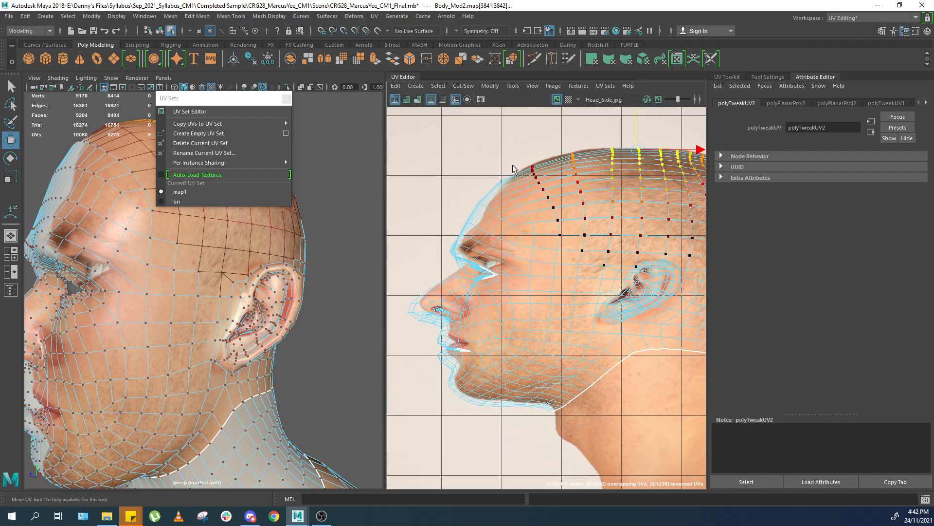
{"action": "left_click_drag", "start_coordinate": [434, 242], "coordinate": [452, 262]}
{"action": "mouse_move", "coordinate": [414, 321]}
{"action": "left_mouse_down"}
{"action": "mouse_move", "coordinate": [444, 303]}
{"action": "mouse_move", "coordinate": [481, 309]}
{"action": "mouse_move", "coordinate": [417, 303]}
{"action": "left_mouse_up"}
{"action": "key", "text": "b"}
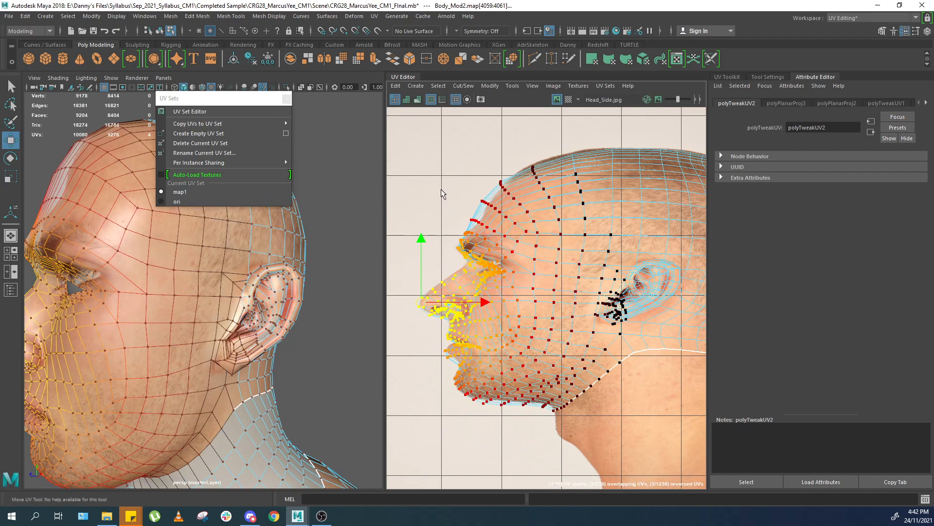
Select the UVs at the outer eye corner and soft-move them onto the eye in the Head_Side photo.
{"action": "left_click_drag", "start_coordinate": [483, 207], "coordinate": [487, 209]}
{"action": "scroll", "coordinate": [550, 279], "scroll_direction": "up", "scroll_amount": 5}
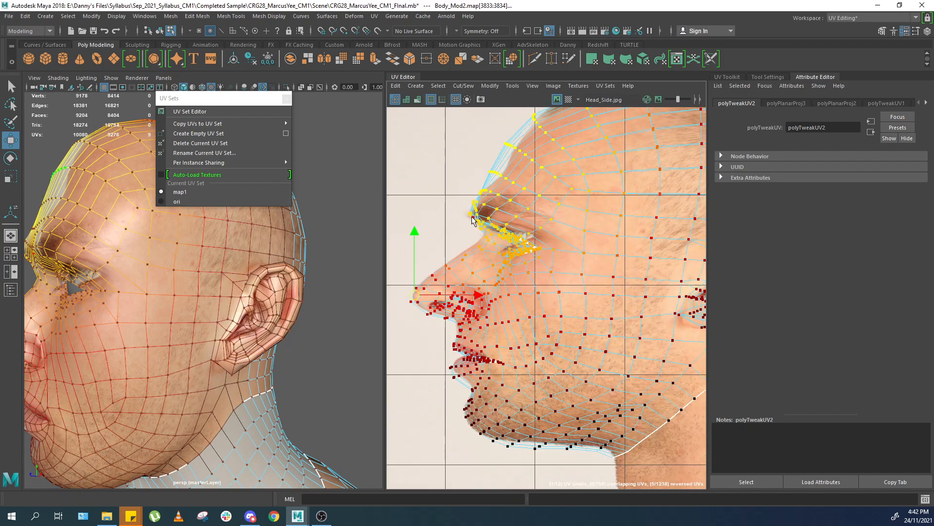
{"action": "scroll", "coordinate": [521, 263], "scroll_direction": "up", "scroll_amount": 2}
{"action": "double_click", "coordinate": [579, 257]}
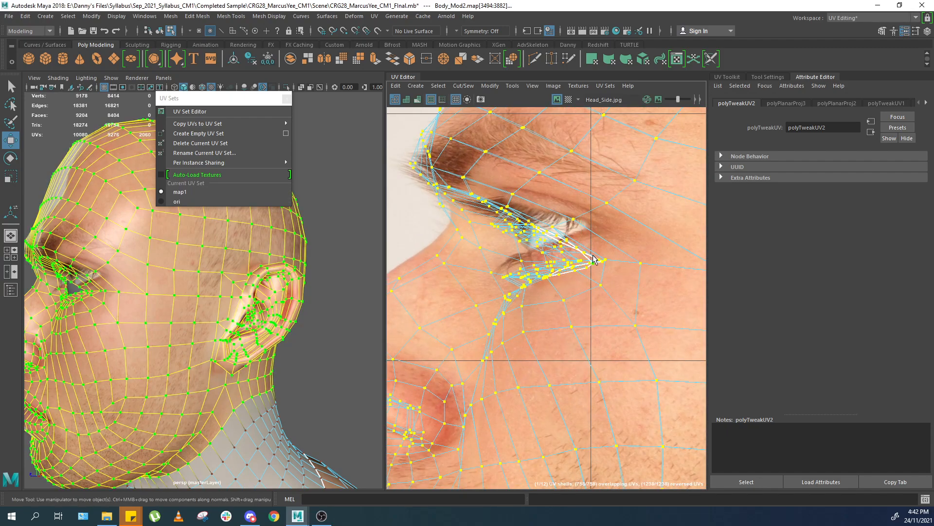
{"action": "key", "text": "F10"}
{"action": "double_click", "coordinate": [588, 255]}
{"action": "double_click", "coordinate": [585, 255]}
{"action": "left_click_drag", "start_coordinate": [566, 251], "coordinate": [566, 246]}
{"action": "key", "text": "ctrl+z"}
{"action": "key", "text": "F12"}
{"action": "double_click", "coordinate": [586, 259]}
{"action": "scroll", "coordinate": [586, 262], "scroll_direction": "up", "scroll_amount": 2}
{"action": "key", "text": "ctrl+z"}
{"action": "key", "text": "ctrl+z"}
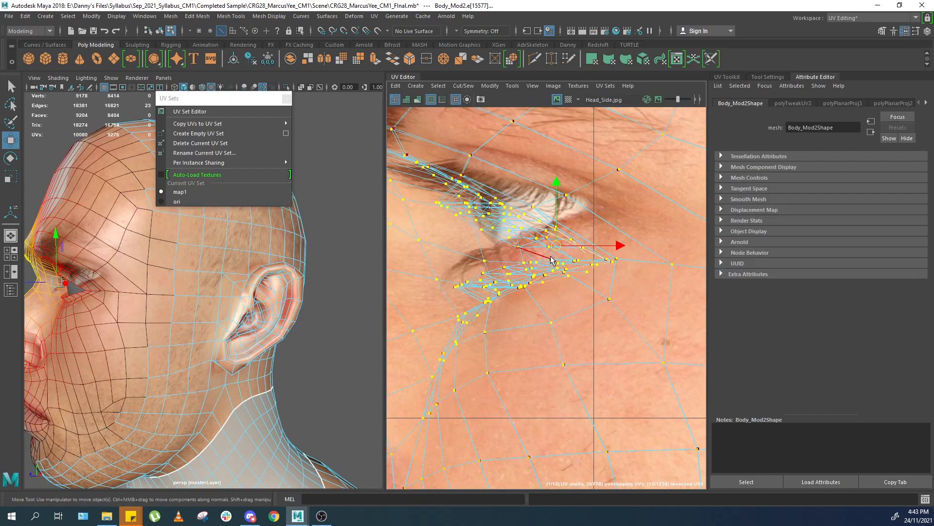
{"action": "mouse_move", "coordinate": [529, 267]}
{"action": "right_mouse_down", "text": "ctrl"}
{"action": "mouse_move", "coordinate": [536, 270]}
{"action": "mouse_move", "coordinate": [530, 266]}
{"action": "right_mouse_up", "text": "ctrl"}
{"action": "key", "text": "b"}
{"action": "left_click_drag", "start_coordinate": [532, 263], "coordinate": [555, 246]}
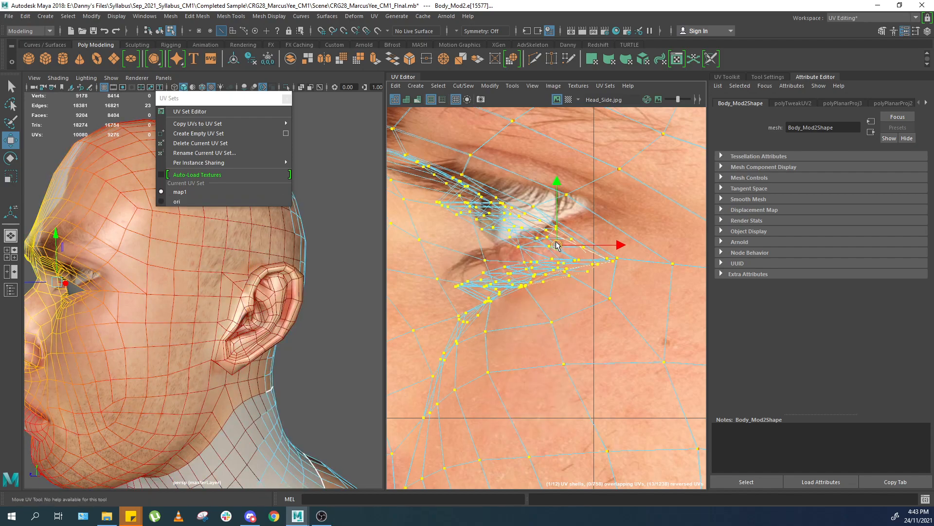
Select the eye-rim loop on the model and soft-move its UVs onto the eye opening in the photo.
{"action": "scroll", "coordinate": [555, 241], "scroll_direction": "down", "scroll_amount": 5}
{"action": "scroll", "coordinate": [554, 239], "scroll_direction": "down", "scroll_amount": 3}
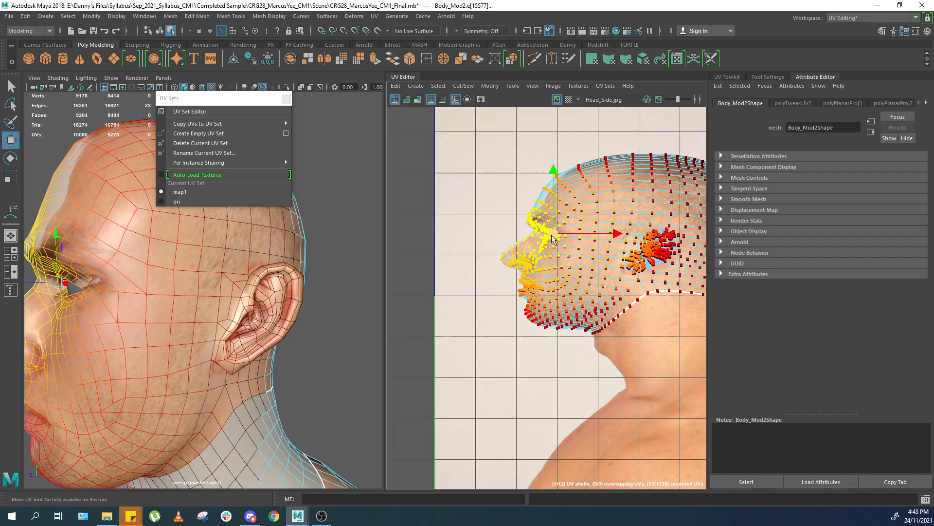
{"action": "scroll", "coordinate": [550, 246], "scroll_direction": "up", "scroll_amount": 8}
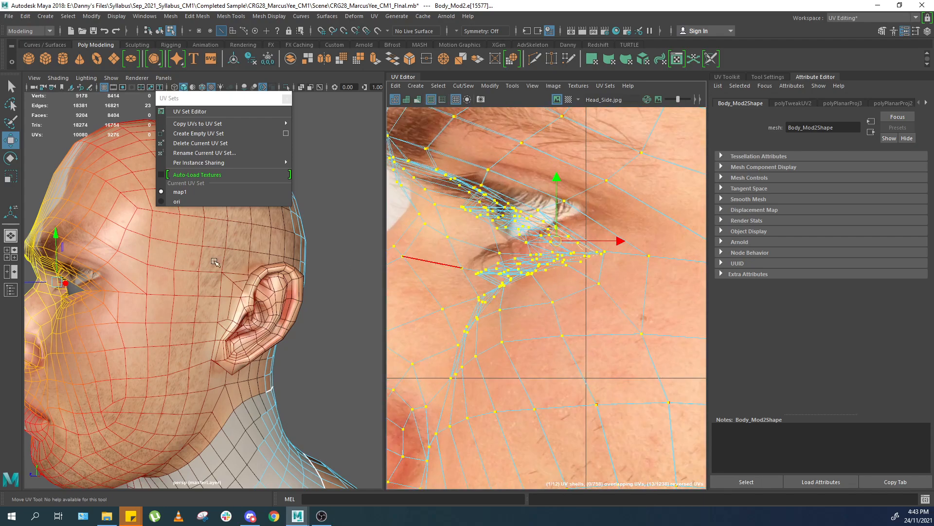
{"action": "left_click_drag", "start_coordinate": [166, 283], "coordinate": [263, 277], "text": "alt"}
{"action": "scroll", "coordinate": [263, 277], "scroll_direction": "up", "scroll_amount": 5}
{"action": "scroll", "coordinate": [262, 278], "scroll_direction": "down", "scroll_amount": 3}
{"action": "double_click", "coordinate": [267, 247]}
{"action": "left_click_drag", "start_coordinate": [66, 253], "coordinate": [111, 256], "text": "alt"}
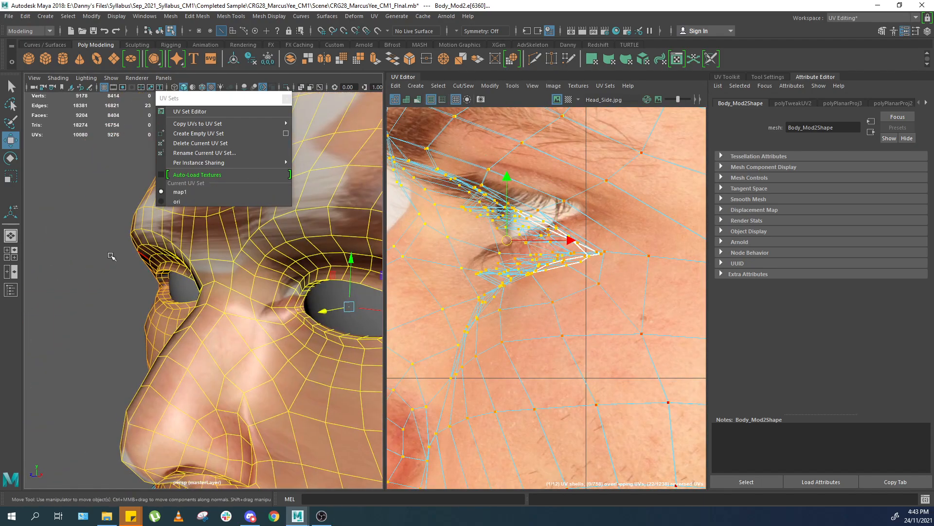
{"action": "double_click", "coordinate": [173, 305], "text": "shift"}
{"action": "right_click_drag", "start_coordinate": [459, 265], "coordinate": [445, 241], "text": "ctrl"}
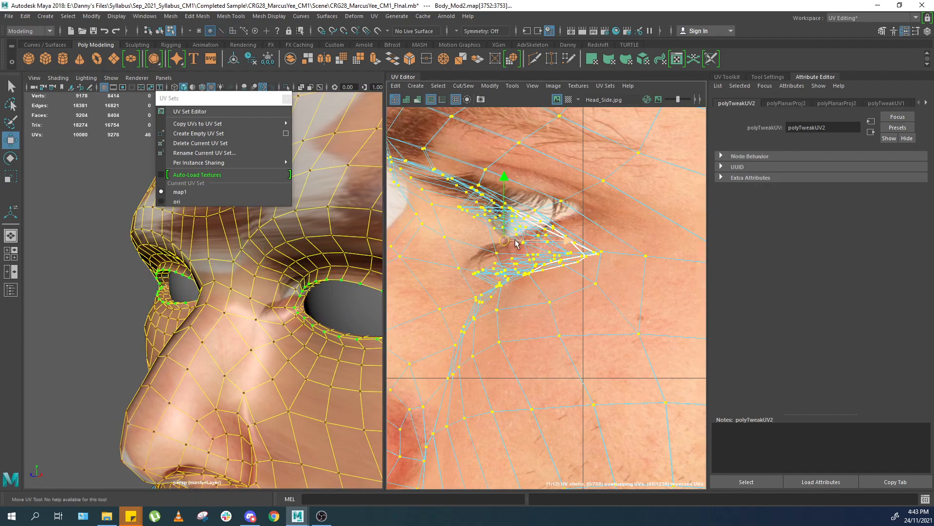
{"action": "scroll", "coordinate": [519, 243], "scroll_direction": "down", "scroll_amount": 1}
{"action": "key", "text": "b"}
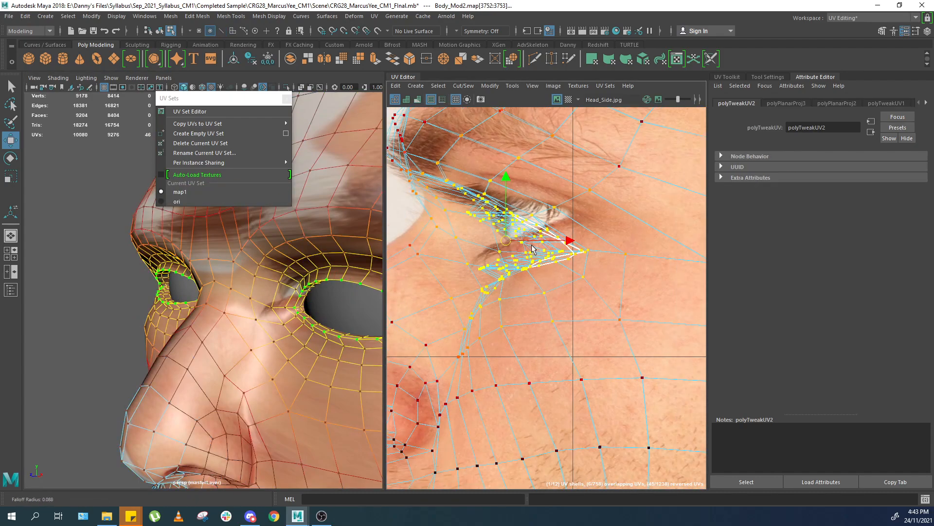
{"action": "left_click_drag", "start_coordinate": [507, 242], "coordinate": [505, 216]}
{"action": "left_click_drag", "start_coordinate": [588, 225], "coordinate": [588, 219]}
Reselect the eye-corner UVs and nudge them further to line up with the photo's eye.
{"action": "left_click_drag", "start_coordinate": [266, 281], "coordinate": [343, 265], "text": "alt"}
{"action": "scroll", "coordinate": [316, 271], "scroll_direction": "down", "scroll_amount": 6}
{"action": "right_click_drag", "start_coordinate": [321, 229], "coordinate": [350, 197]}
{"action": "left_click", "coordinate": [351, 197]}
{"action": "scroll", "coordinate": [290, 288], "scroll_direction": "up", "scroll_amount": 6}
{"action": "left_click_drag", "start_coordinate": [291, 288], "coordinate": [206, 292], "text": "alt"}
{"action": "left_click", "coordinate": [203, 266]}
{"action": "key", "text": "f"}
{"action": "scroll", "coordinate": [560, 266], "scroll_direction": "down", "scroll_amount": 4}
{"action": "middle_click_drag", "start_coordinate": [583, 311], "coordinate": [606, 258], "text": "alt"}
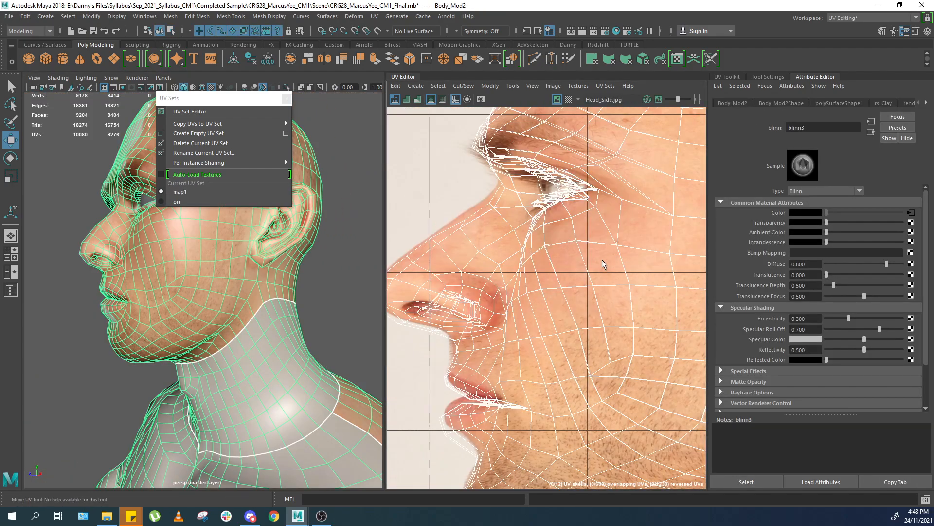
{"action": "scroll", "coordinate": [541, 280], "scroll_direction": "up", "scroll_amount": 2}
{"action": "right_click_drag", "start_coordinate": [497, 308], "coordinate": [517, 297]}
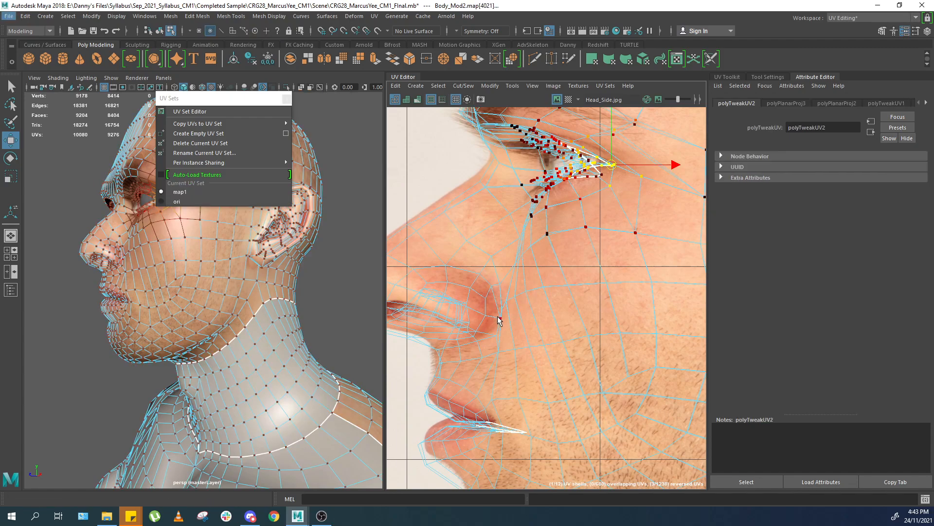
Select the nostril UVs and move them onto the nostril in the Head_Side photo.
{"action": "left_click", "coordinate": [500, 319]}
{"action": "middle_click_drag", "start_coordinate": [502, 321], "coordinate": [517, 295], "text": "alt"}
{"action": "left_click", "coordinate": [516, 291]}
{"action": "left_click_drag", "start_coordinate": [498, 298], "coordinate": [510, 292]}
Soft-select the lip UVs and move them to align with the mouth in the photo.
{"action": "middle_click_drag", "start_coordinate": [528, 380], "coordinate": [567, 299], "text": "alt"}
{"action": "scroll", "coordinate": [483, 316], "scroll_direction": "up", "scroll_amount": 2}
{"action": "left_click_drag", "start_coordinate": [464, 253], "coordinate": [486, 273]}
{"action": "mouse_move", "coordinate": [488, 330]}
{"action": "left_mouse_down"}
{"action": "mouse_move", "coordinate": [470, 368]}
{"action": "mouse_move", "coordinate": [482, 340]}
{"action": "left_mouse_up"}
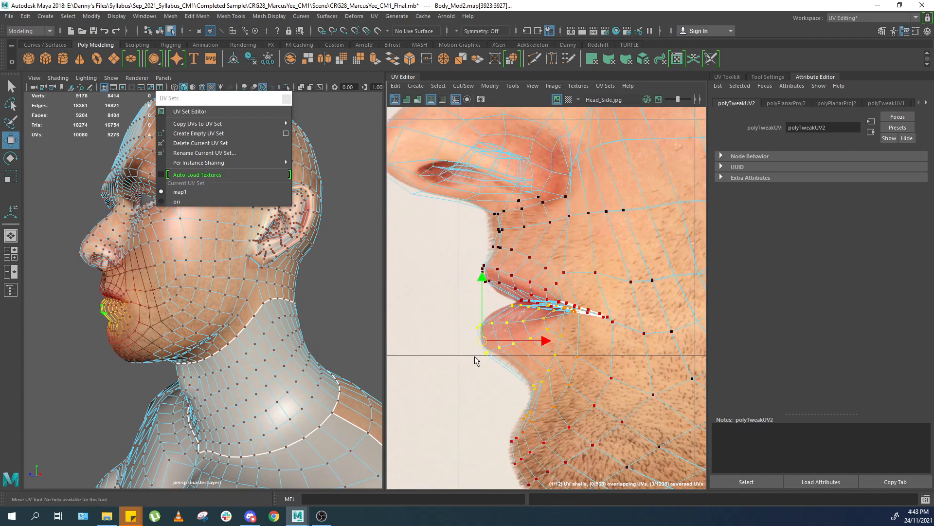
{"action": "left_click_drag", "start_coordinate": [602, 334], "coordinate": [601, 334]}
{"action": "scroll", "coordinate": [575, 370], "scroll_direction": "down", "scroll_amount": 2}
{"action": "middle_click_drag", "start_coordinate": [549, 444], "coordinate": [521, 390], "text": "alt"}
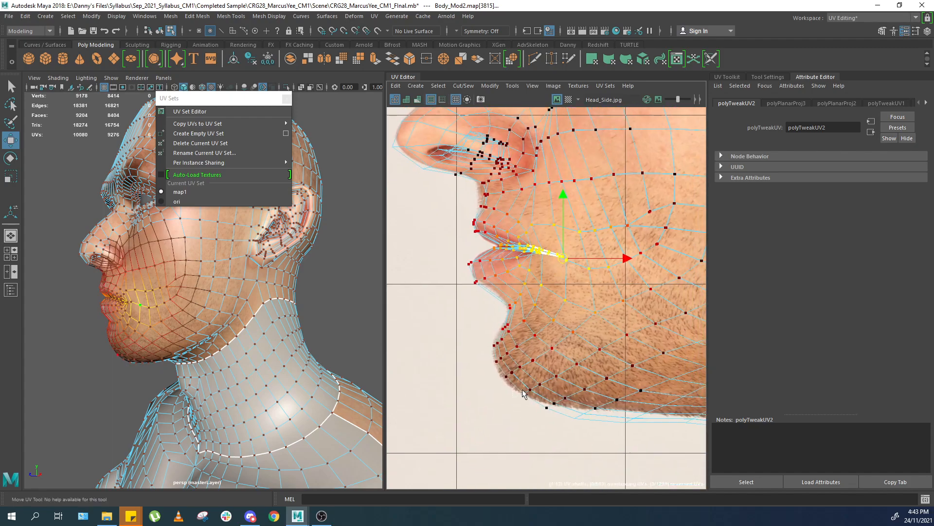
Select the chin and jaw UVs and soft-move them onto the chin and jawline in the photo.
{"action": "left_click", "coordinate": [520, 392]}
{"action": "middle_click_drag", "start_coordinate": [660, 455], "coordinate": [582, 413], "text": "alt"}
{"action": "left_click_drag", "start_coordinate": [620, 376], "coordinate": [623, 372]}
{"action": "middle_click_drag", "start_coordinate": [570, 388], "coordinate": [576, 380]}
{"action": "left_click_drag", "start_coordinate": [534, 401], "coordinate": [562, 371]}
{"action": "middle_click_drag", "start_coordinate": [491, 395], "coordinate": [495, 388]}
{"action": "middle_click_drag", "start_coordinate": [630, 369], "coordinate": [489, 298], "text": "alt"}
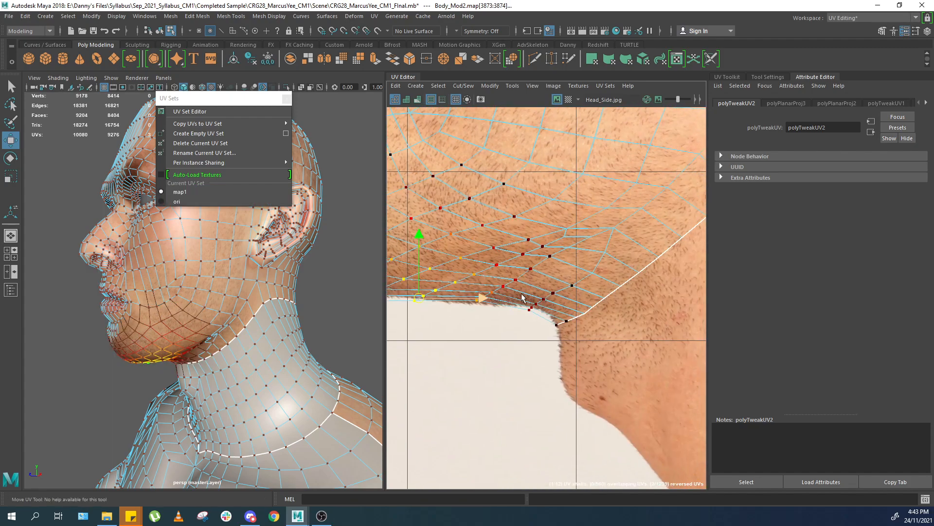
{"action": "scroll", "coordinate": [564, 365], "scroll_direction": "down", "scroll_amount": 2}
{"action": "left_click_drag", "start_coordinate": [554, 349], "coordinate": [571, 335]}
{"action": "scroll", "coordinate": [527, 383], "scroll_direction": "down", "scroll_amount": 1}
{"action": "scroll", "coordinate": [525, 384], "scroll_direction": "down", "scroll_amount": 1}
{"action": "right_click_drag", "start_coordinate": [565, 298], "coordinate": [595, 265]}
{"action": "scroll", "coordinate": [609, 285], "scroll_direction": "down", "scroll_amount": 7}
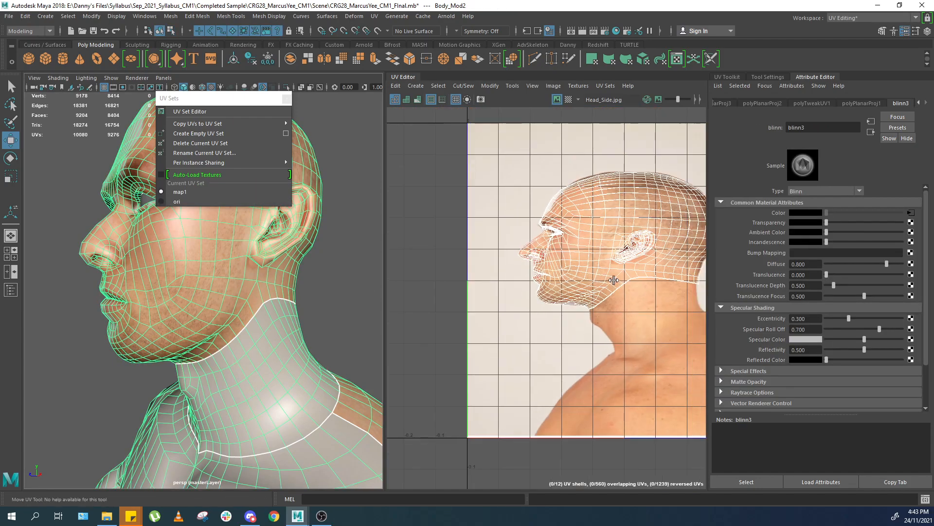
Inspect the projected side texture around the face, neck and ear in both views.
{"action": "mouse_move", "coordinate": [649, 295]}
{"action": "right_mouse_down", "text": "alt"}
{"action": "mouse_move", "coordinate": [618, 307]}
{"action": "mouse_move", "coordinate": [647, 312]}
{"action": "right_mouse_up", "text": "alt"}
{"action": "middle_click_drag", "start_coordinate": [681, 310], "coordinate": [606, 302], "text": "alt"}
{"action": "middle_click_drag", "start_coordinate": [584, 338], "coordinate": [527, 333], "text": "alt"}
{"action": "mouse_move", "coordinate": [311, 339]}
{"action": "left_mouse_down", "text": "alt"}
{"action": "mouse_move", "coordinate": [300, 338]}
{"action": "mouse_move", "coordinate": [312, 338]}
{"action": "left_mouse_up", "text": "alt"}
{"action": "scroll", "coordinate": [535, 273], "scroll_direction": "up", "scroll_amount": 5}
{"action": "scroll", "coordinate": [536, 309], "scroll_direction": "down", "scroll_amount": 2}
{"action": "middle_click_drag", "start_coordinate": [560, 244], "coordinate": [618, 299], "text": "alt"}
{"action": "scroll", "coordinate": [219, 273], "scroll_direction": "down", "scroll_amount": 7}
{"action": "middle_click_drag", "start_coordinate": [217, 274], "coordinate": [219, 309], "text": "alt"}
{"action": "scroll", "coordinate": [545, 292], "scroll_direction": "up", "scroll_amount": 3}
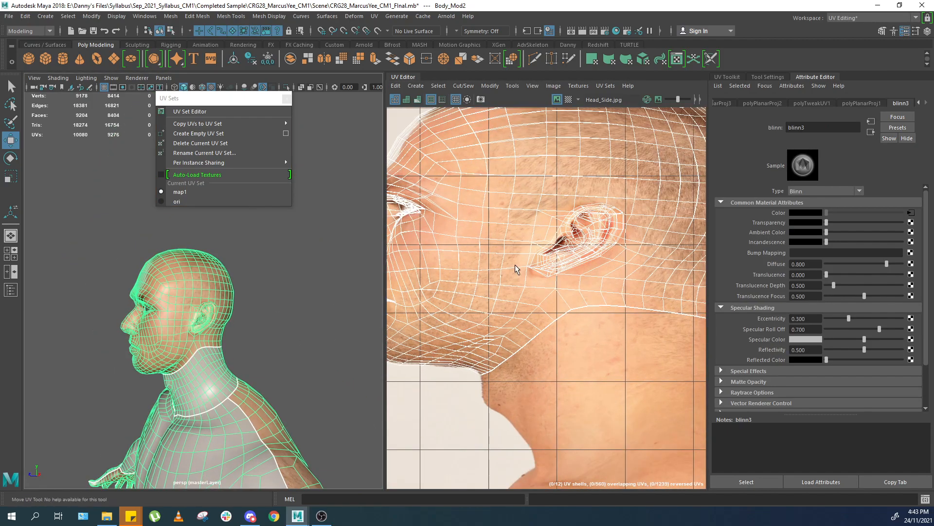
{"action": "middle_click_drag", "start_coordinate": [545, 292], "coordinate": [575, 297], "text": "alt"}
{"action": "scroll", "coordinate": [304, 299], "scroll_direction": "up", "scroll_amount": 9}
{"action": "middle_click_drag", "start_coordinate": [268, 312], "coordinate": [224, 231], "text": "alt"}
{"action": "scroll", "coordinate": [545, 236], "scroll_direction": "up", "scroll_amount": 5}
{"action": "right_click_drag", "start_coordinate": [565, 237], "coordinate": [608, 235]}
{"action": "middle_click_drag", "start_coordinate": [209, 307], "coordinate": [181, 305], "text": "alt"}
{"action": "left_click_drag", "start_coordinate": [180, 305], "coordinate": [214, 306], "text": "alt"}
{"action": "right_click_drag", "start_coordinate": [662, 238], "coordinate": [689, 214]}
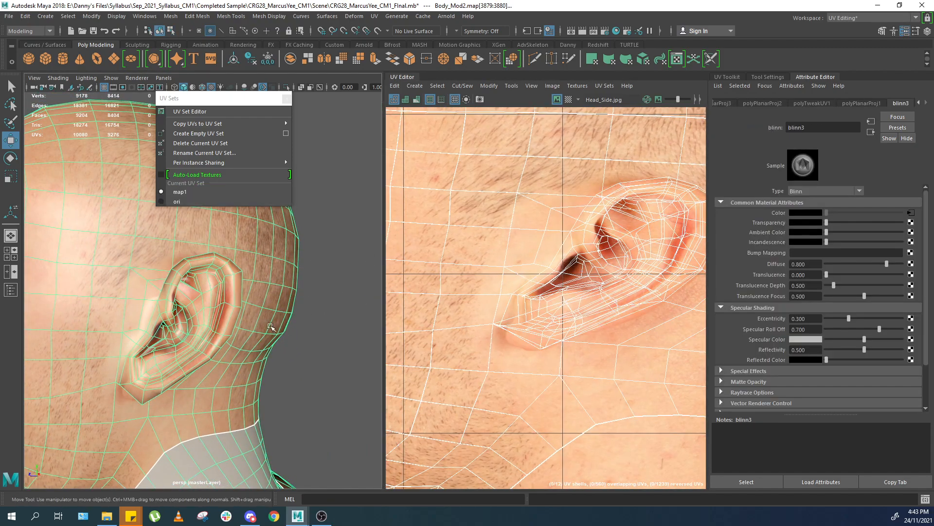
Examine the textured head up close around the ear, cheek and eye from several angles.
{"action": "scroll", "coordinate": [335, 319], "scroll_direction": "down", "scroll_amount": 5}
{"action": "left_click_drag", "start_coordinate": [358, 321], "coordinate": [325, 323], "text": "alt"}
{"action": "left_click", "coordinate": [325, 323]}
{"action": "middle_click_drag", "start_coordinate": [146, 314], "coordinate": [234, 275], "text": "alt"}
{"action": "scroll", "coordinate": [234, 275], "scroll_direction": "up", "scroll_amount": 6}
{"action": "left_click_drag", "start_coordinate": [253, 285], "coordinate": [175, 294], "text": "alt"}
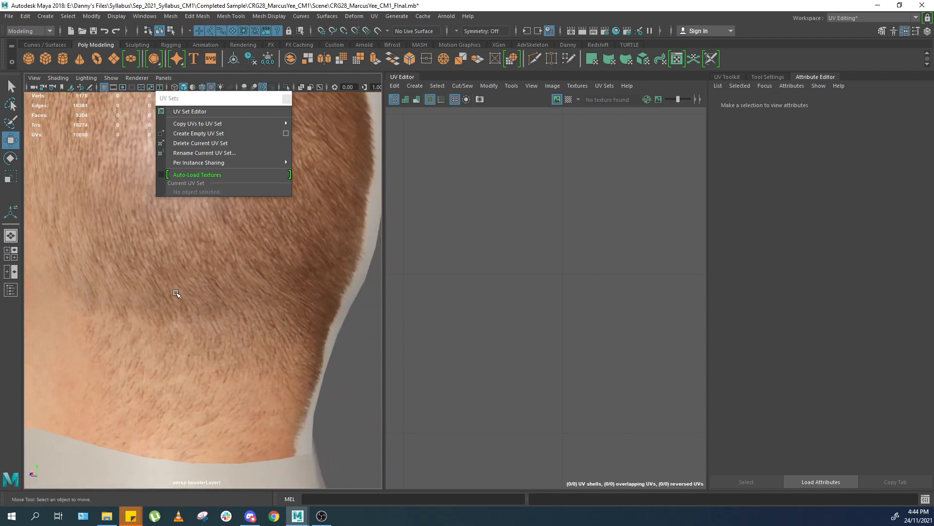
{"action": "middle_click_drag", "start_coordinate": [175, 294], "coordinate": [269, 317], "text": "alt"}
{"action": "left_click_drag", "start_coordinate": [269, 317], "coordinate": [179, 285], "text": "alt"}
{"action": "scroll", "coordinate": [230, 302], "scroll_direction": "down", "scroll_amount": 6}
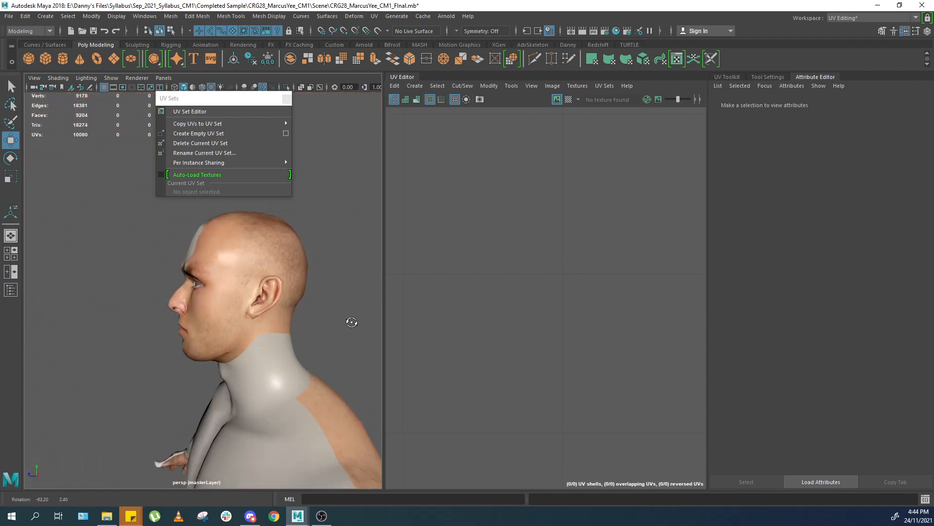
{"action": "scroll", "coordinate": [258, 282], "scroll_direction": "up", "scroll_amount": 4}
{"action": "left_click_drag", "start_coordinate": [236, 254], "coordinate": [238, 280], "text": "alt"}
{"action": "scroll", "coordinate": [246, 290], "scroll_direction": "up", "scroll_amount": 4}
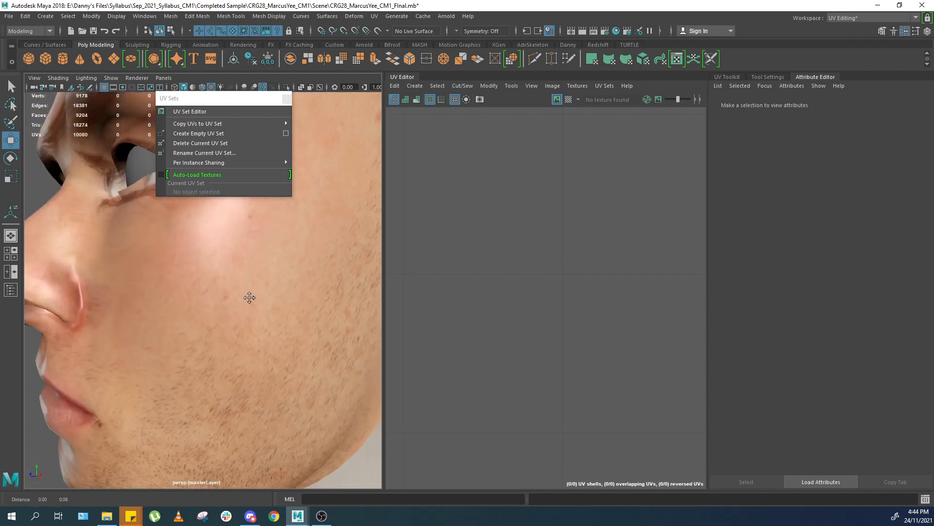
{"action": "scroll", "coordinate": [253, 296], "scroll_direction": "down", "scroll_amount": 4}
{"action": "left_click", "coordinate": [265, 276]}
{"action": "scroll", "coordinate": [265, 276], "scroll_direction": "up", "scroll_amount": 6}
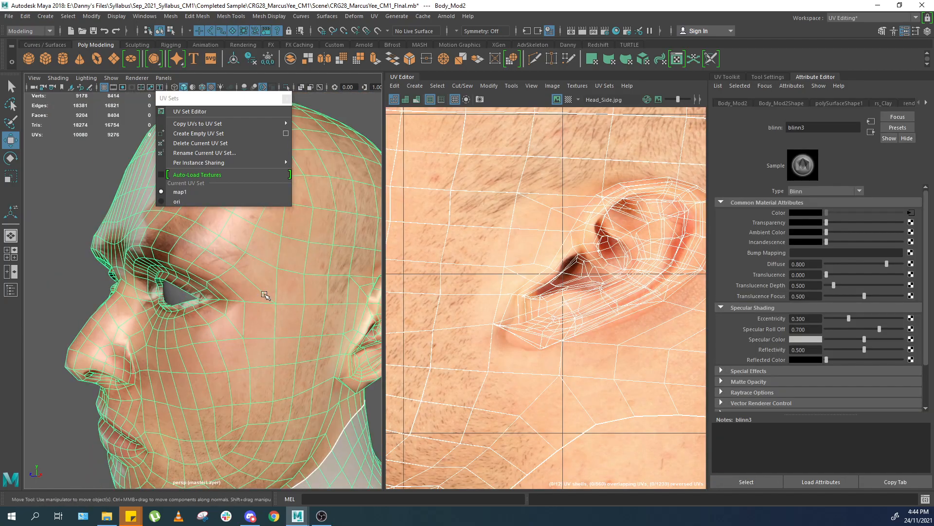
{"action": "left_click", "coordinate": [47, 296]}
{"action": "scroll", "coordinate": [248, 311], "scroll_direction": "up", "scroll_amount": 4}
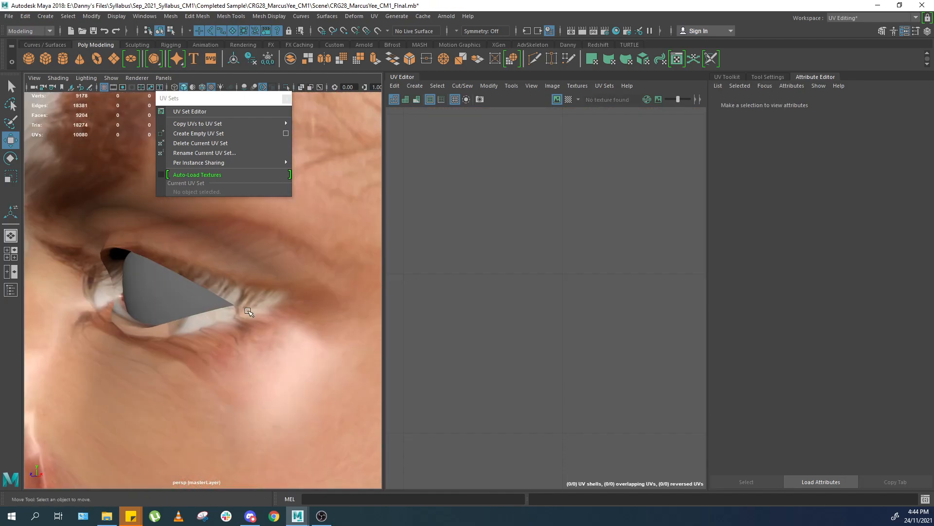
{"action": "left_click", "coordinate": [269, 313]}
{"action": "scroll", "coordinate": [271, 292], "scroll_direction": "down", "scroll_amount": 6}
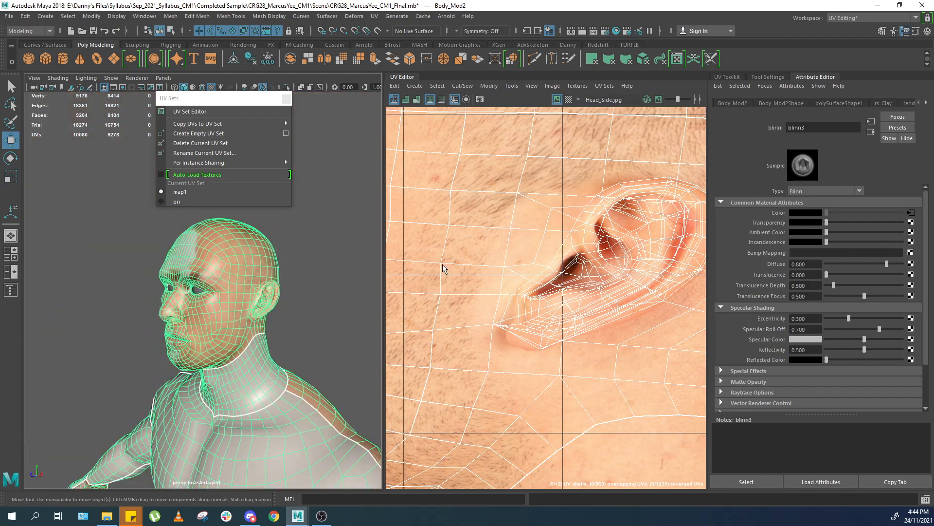
{"action": "scroll", "coordinate": [528, 248], "scroll_direction": "down", "scroll_amount": 3}
{"action": "key", "text": "f"}
{"action": "middle_click_drag", "start_coordinate": [499, 236], "coordinate": [548, 225], "text": "alt"}
{"action": "scroll", "coordinate": [540, 238], "scroll_direction": "up", "scroll_amount": 8}
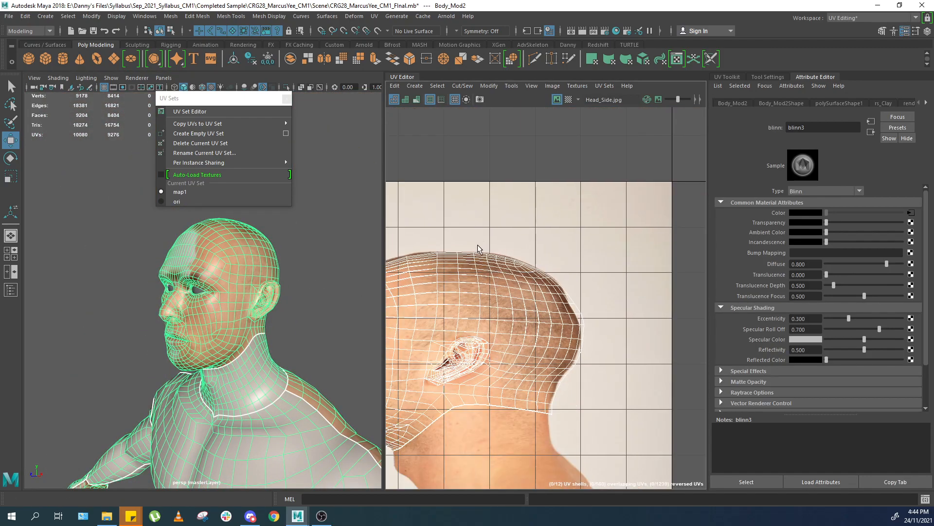
{"action": "middle_click_drag", "start_coordinate": [478, 244], "coordinate": [553, 199], "text": "alt"}
{"action": "scroll", "coordinate": [554, 199], "scroll_direction": "down", "scroll_amount": 1}
Open the Warp Image options and set the source image to Head_Side.jpg.
{"action": "left_click", "coordinate": [489, 86]}
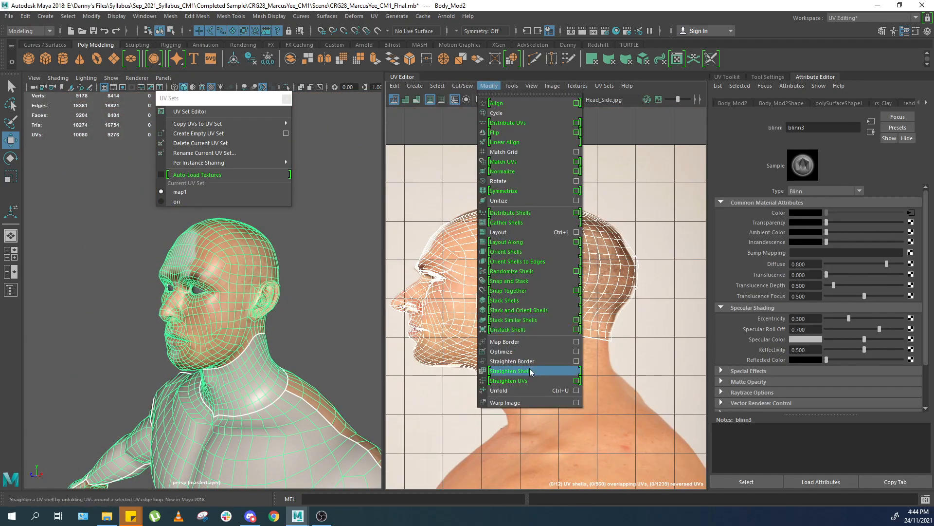
{"action": "left_click", "coordinate": [576, 402]}
{"action": "left_click_drag", "start_coordinate": [276, 77], "coordinate": [408, 182]}
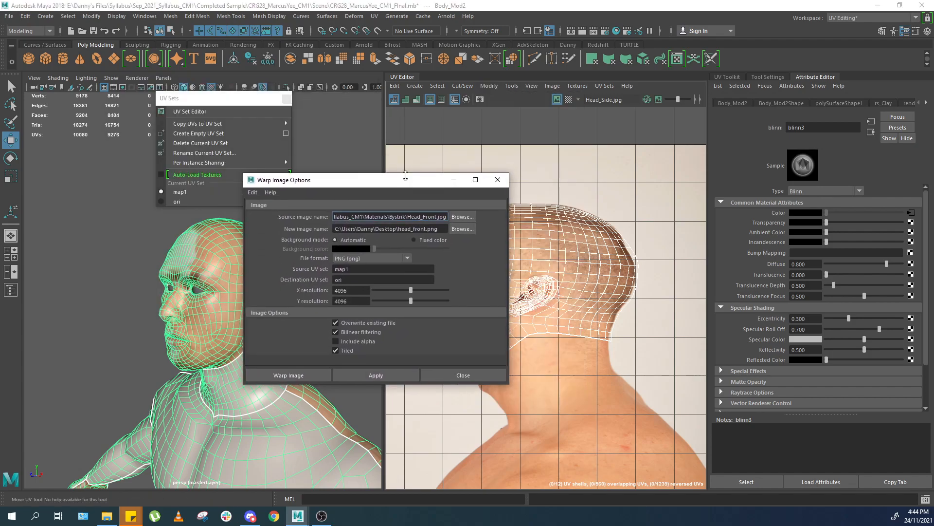
{"action": "double_click", "coordinate": [406, 175]}
{"action": "left_click_drag", "start_coordinate": [399, 13], "coordinate": [398, 104]}
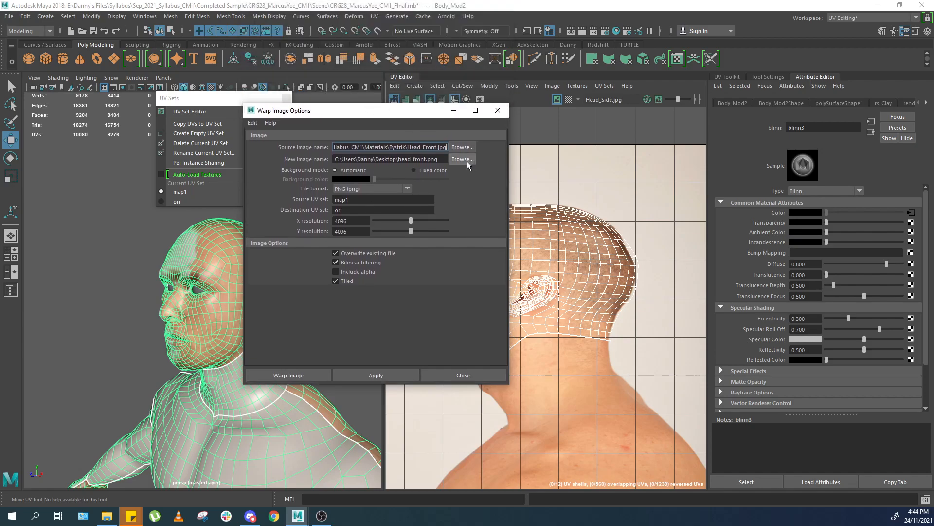
{"action": "left_click_drag", "start_coordinate": [759, 525], "coordinate": [657, 133]}
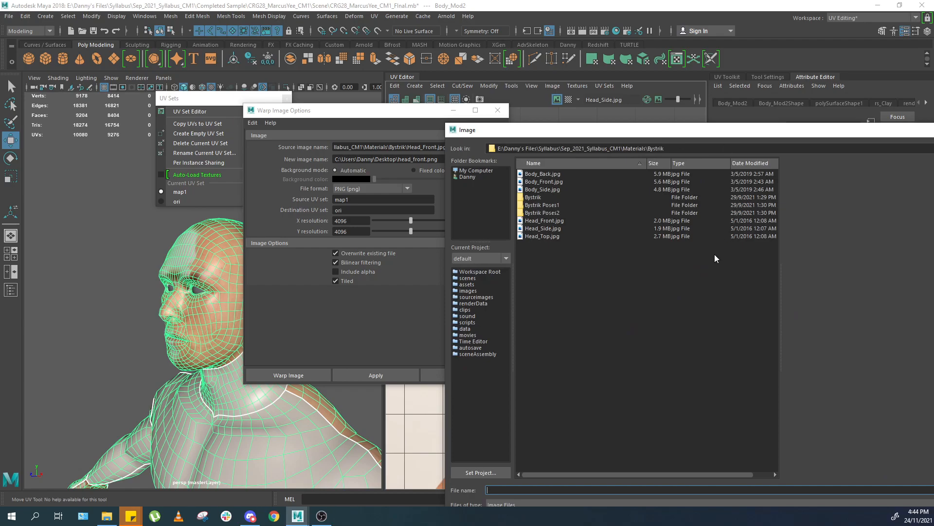
{"action": "left_click", "coordinate": [544, 229]}
{"action": "double_click", "coordinate": [543, 229]}
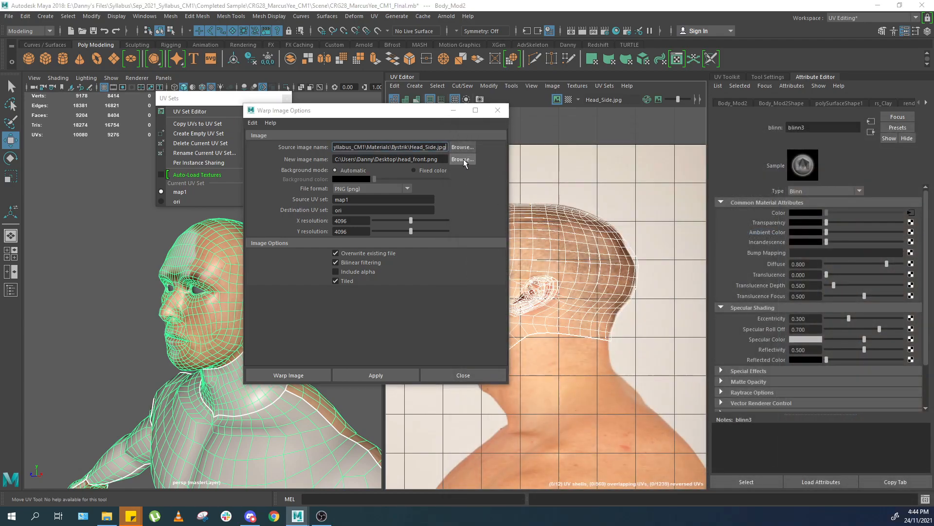
Set the warped output image to head_side.png on the Desktop.
{"action": "left_click", "coordinate": [463, 159]}
{"action": "left_click", "coordinate": [467, 177]}
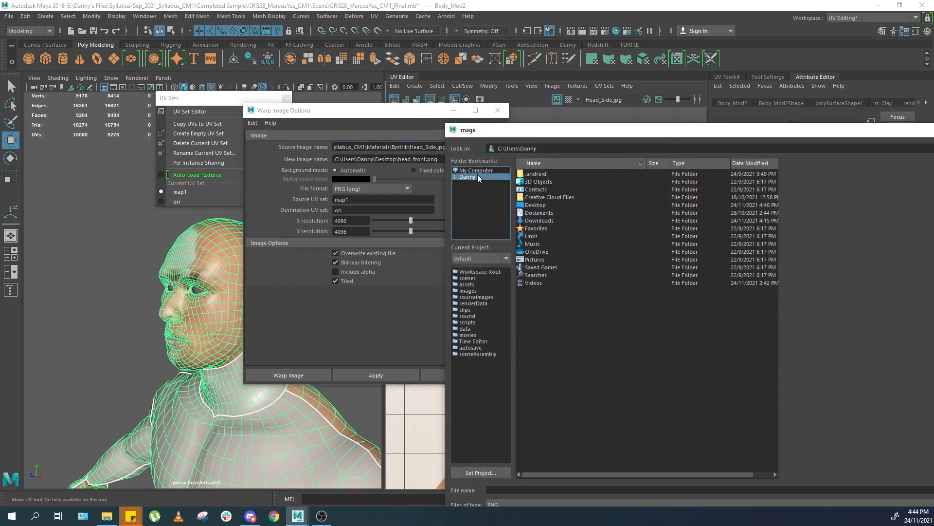
{"action": "double_click", "coordinate": [537, 207]}
{"action": "left_click", "coordinate": [548, 182]}
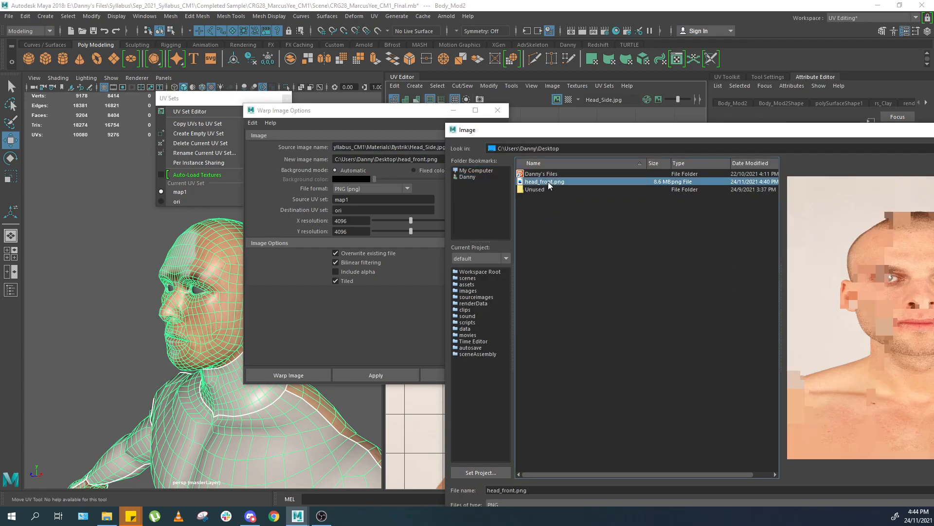
{"action": "left_click_drag", "start_coordinate": [731, 132], "coordinate": [477, 92]}
{"action": "left_click", "coordinate": [258, 449]}
{"action": "type", "text": "s"}
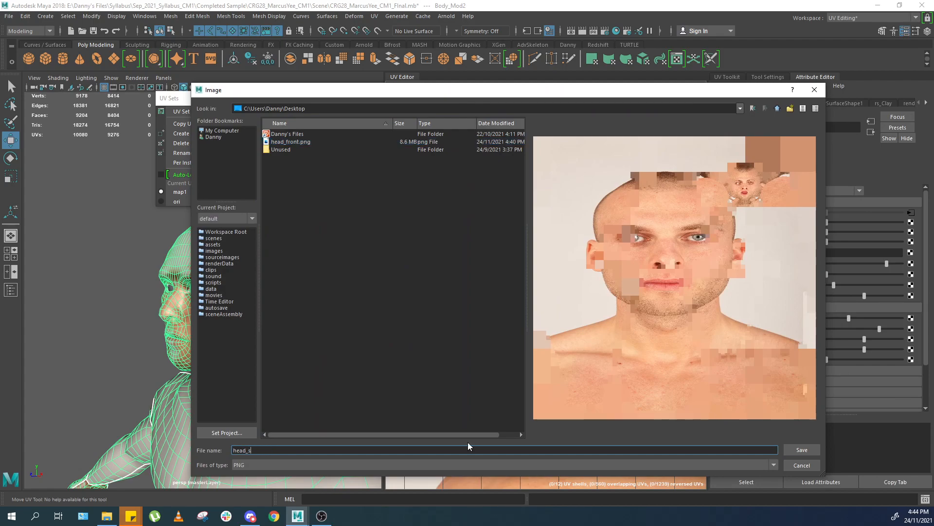
{"action": "type", "text": "ode"}
{"action": "key", "text": "Return"}
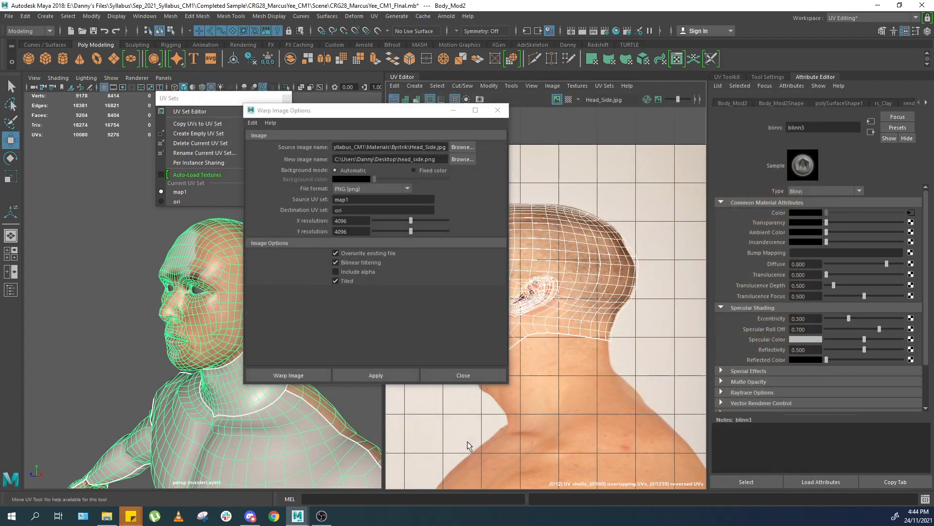
Apply the Warp Image operation to write the warped side texture to head_side.png.
{"action": "left_click", "coordinate": [373, 375]}
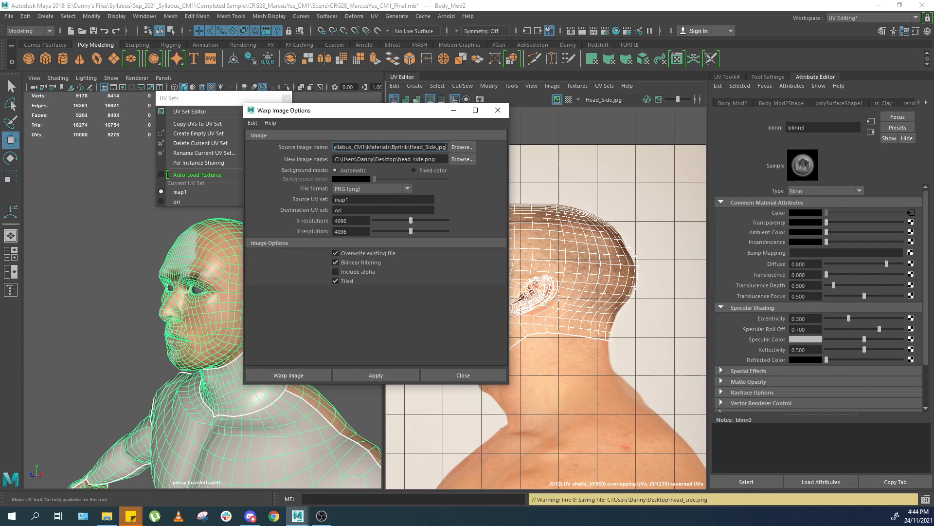
{"action": "left_click_drag", "start_coordinate": [414, 114], "coordinate": [429, 132]}
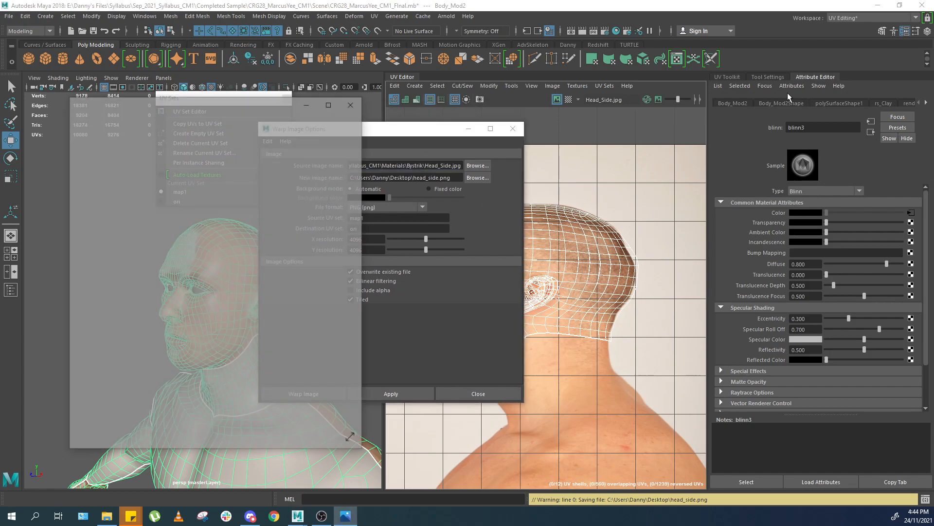
Open the warped head_side.png image and inspect its face and ear areas up close.
{"action": "left_click", "coordinate": [329, 103]}
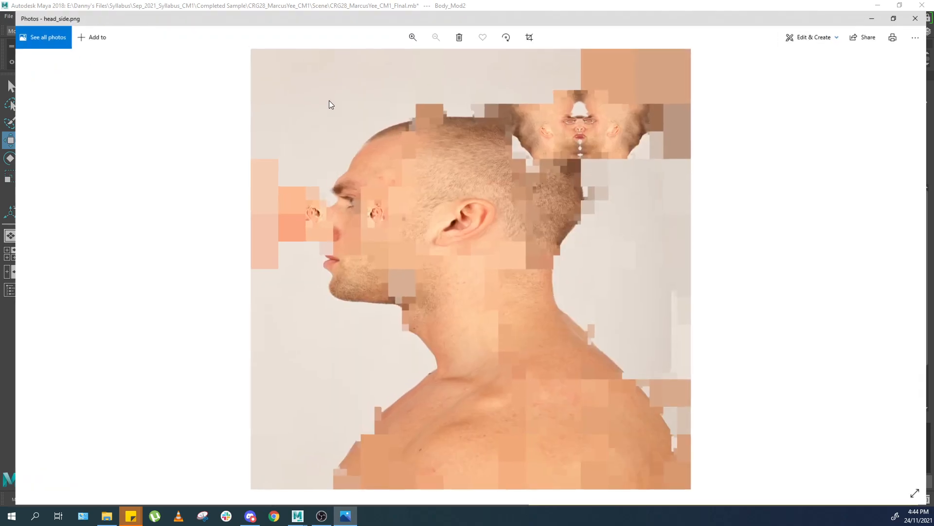
{"action": "scroll", "coordinate": [638, 158], "scroll_direction": "up", "scroll_amount": 8}
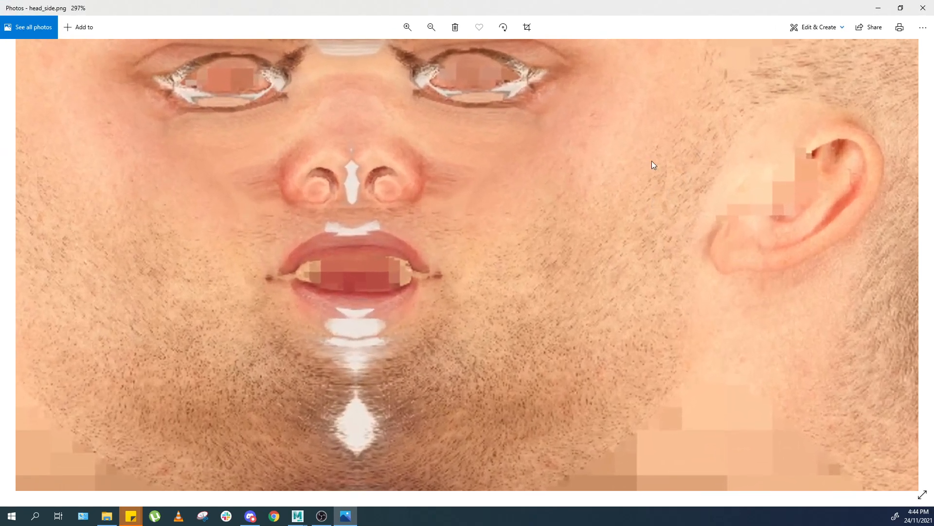
{"action": "scroll", "coordinate": [618, 185], "scroll_direction": "down", "scroll_amount": 1}
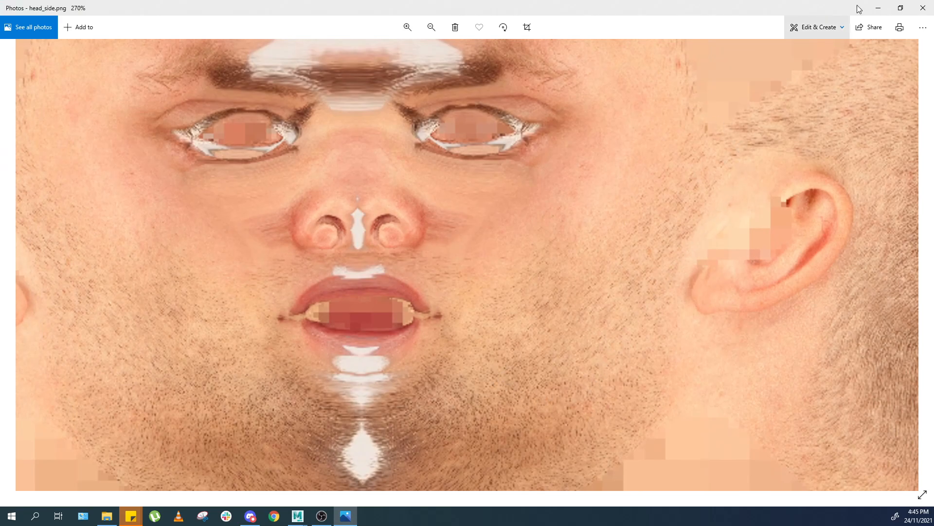
{"action": "left_click", "coordinate": [923, 8]}
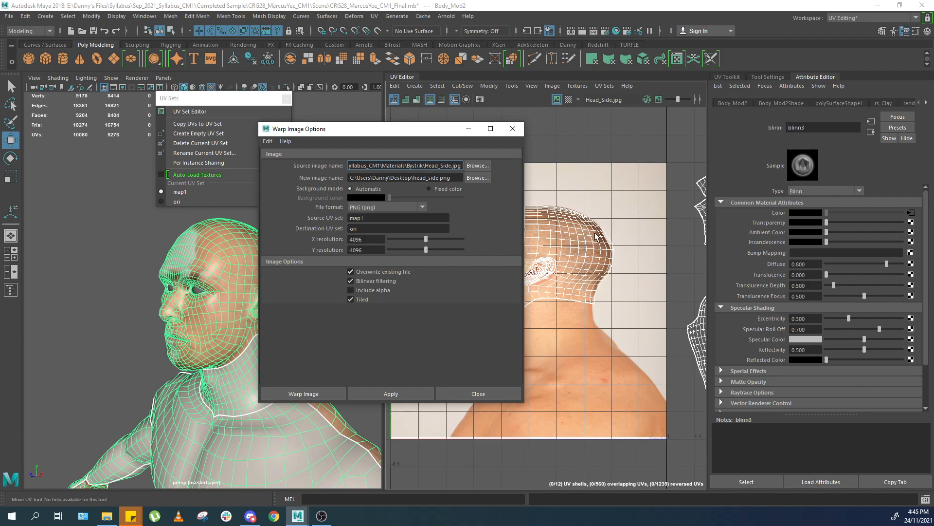
Browse the Bystrik materials folder through its head, neck, ear and face texture photos.
{"action": "left_click_drag", "start_coordinate": [467, 525], "coordinate": [568, 52]}
{"action": "scroll", "coordinate": [694, 225], "scroll_direction": "down", "scroll_amount": 10}
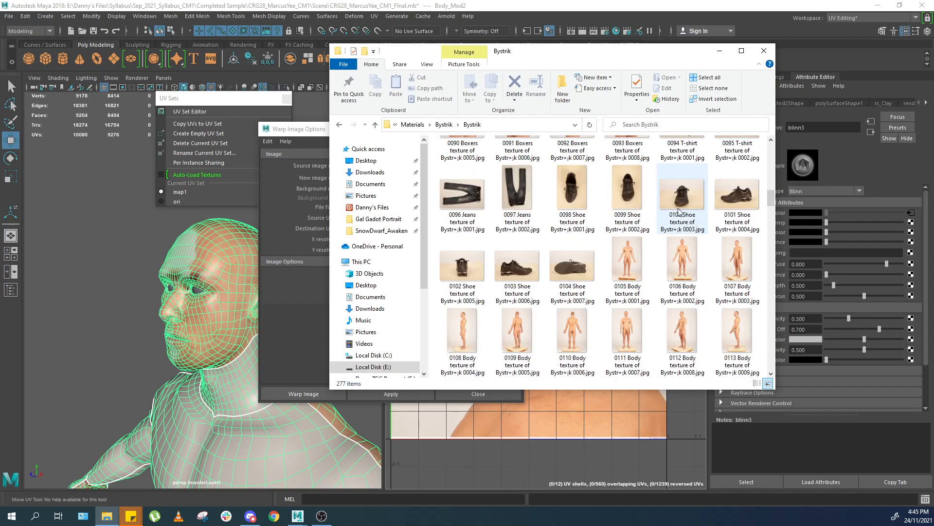
{"action": "scroll", "coordinate": [680, 211], "scroll_direction": "down", "scroll_amount": 10}
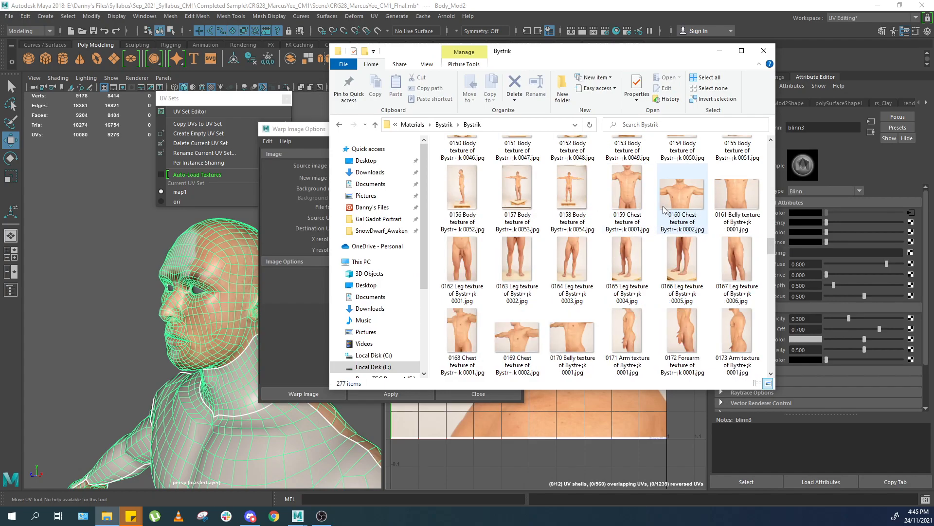
{"action": "scroll", "coordinate": [664, 209], "scroll_direction": "down", "scroll_amount": 9}
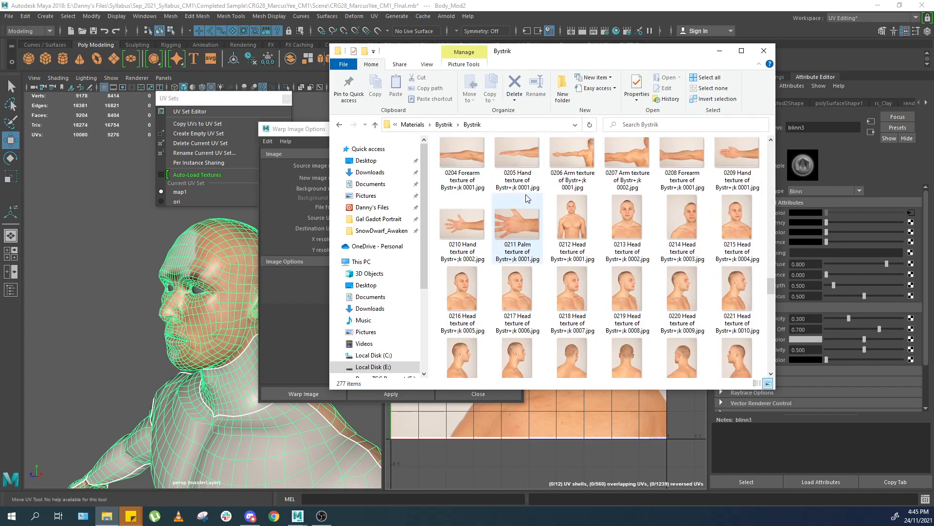
{"action": "scroll", "coordinate": [618, 206], "scroll_direction": "down", "scroll_amount": 2}
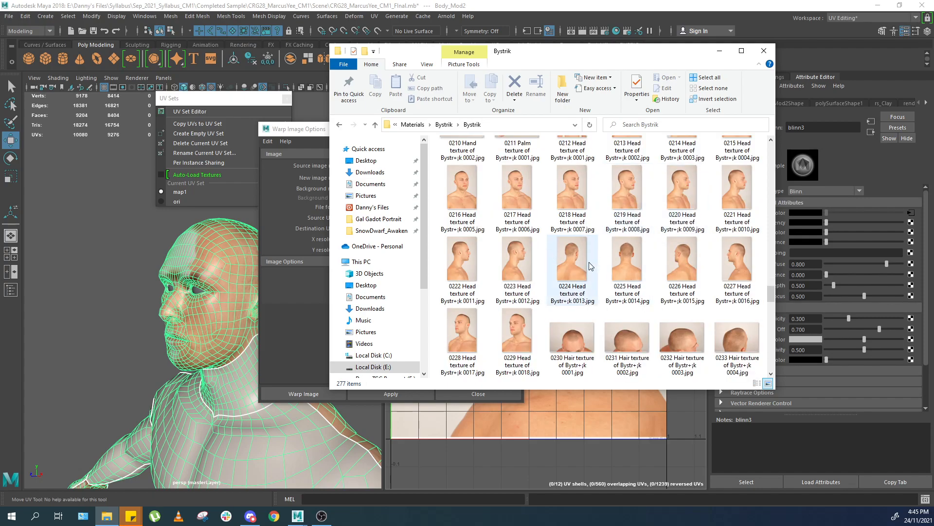
{"action": "scroll", "coordinate": [591, 265], "scroll_direction": "down", "scroll_amount": 2}
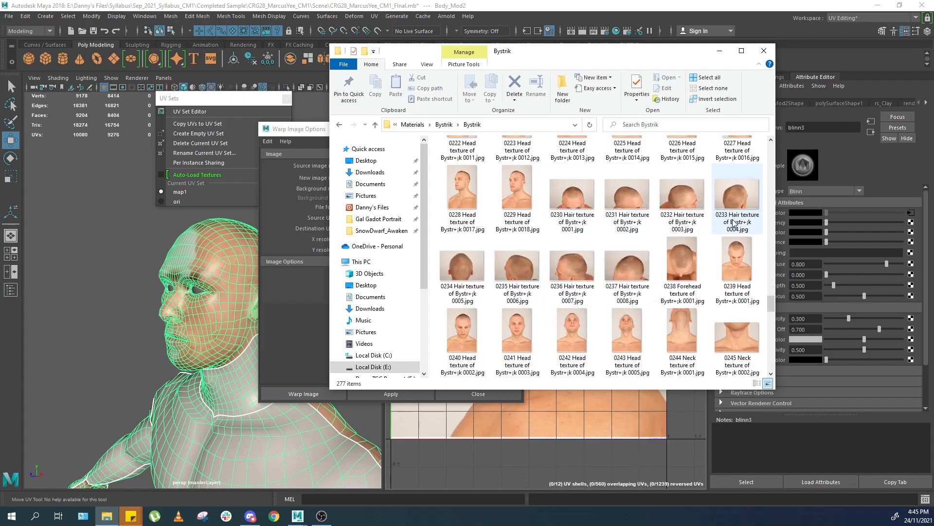
{"action": "scroll", "coordinate": [734, 228], "scroll_direction": "down", "scroll_amount": 2}
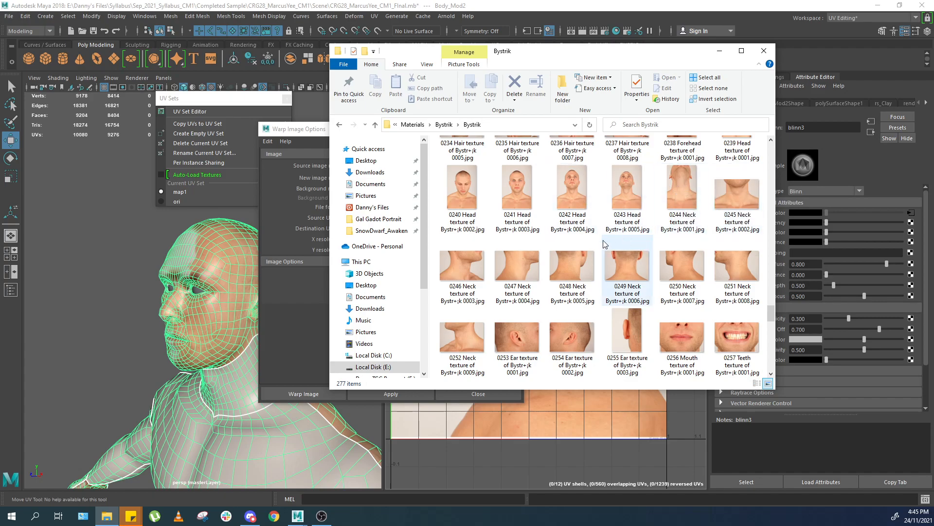
{"action": "scroll", "coordinate": [605, 243], "scroll_direction": "down", "scroll_amount": 2}
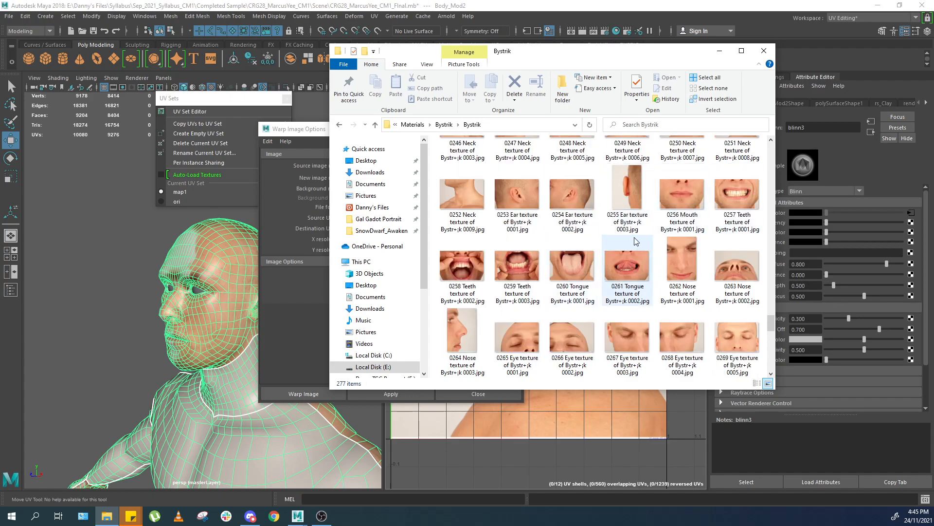
{"action": "scroll", "coordinate": [636, 241], "scroll_direction": "down", "scroll_amount": 8}
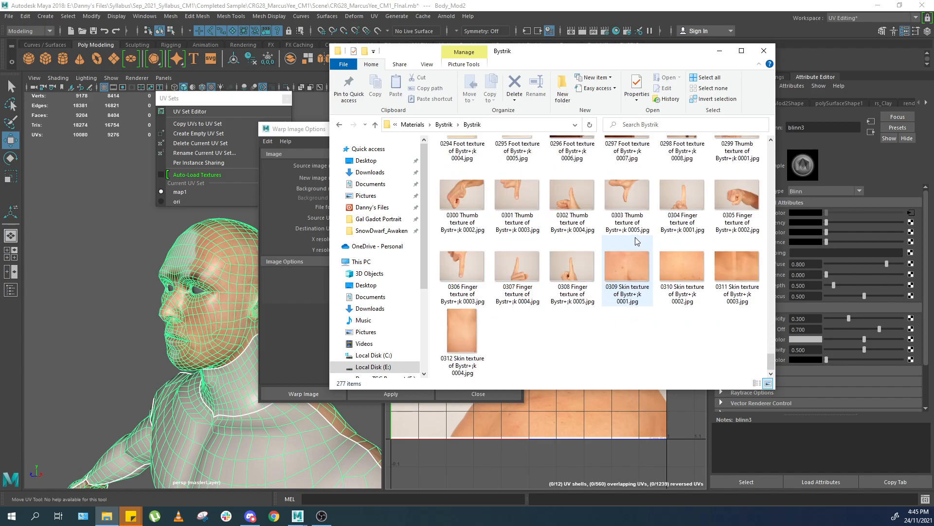
{"action": "left_click", "coordinate": [765, 51]}
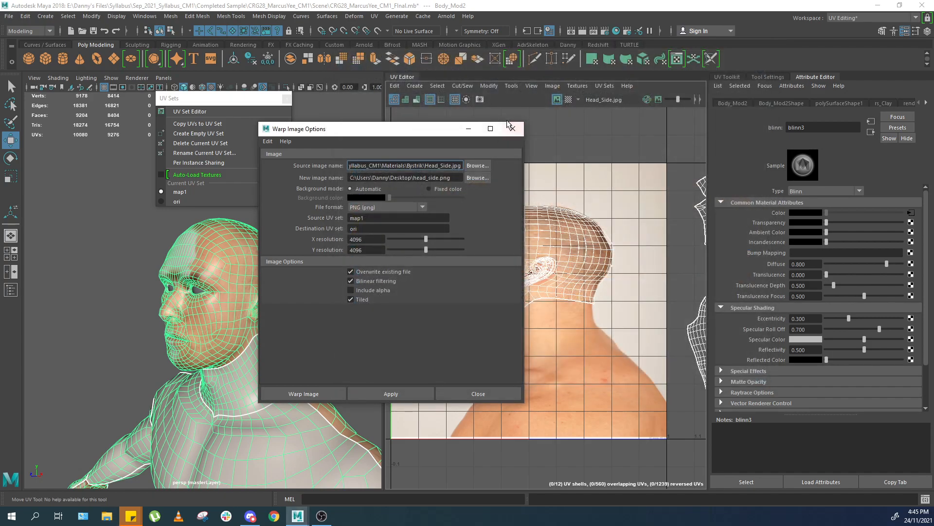
Move the Warp Image Options dialog aside and close it.
{"action": "left_click_drag", "start_coordinate": [453, 129], "coordinate": [381, 123]}
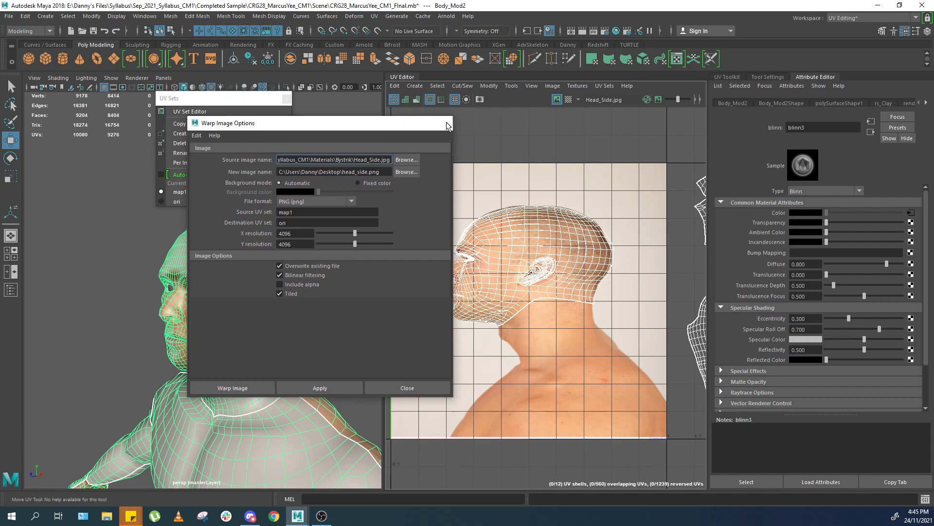
{"action": "left_click", "coordinate": [449, 125]}
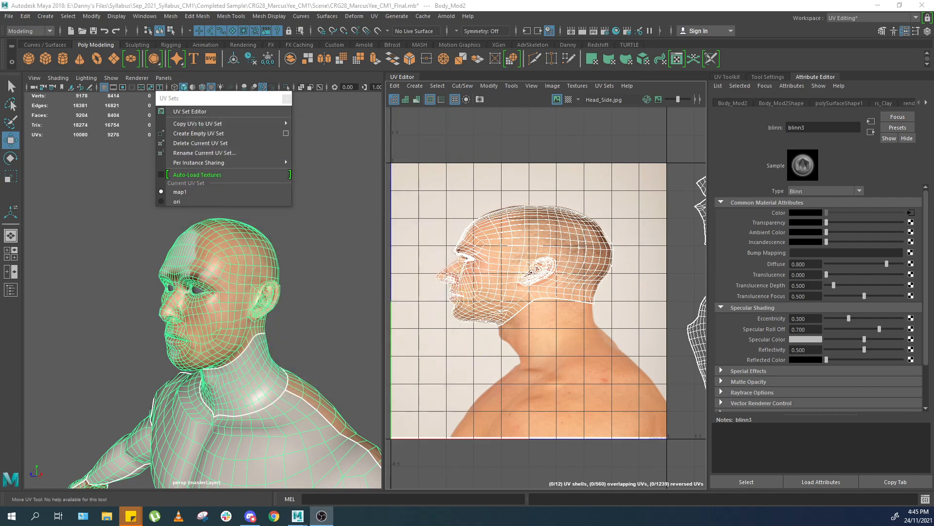
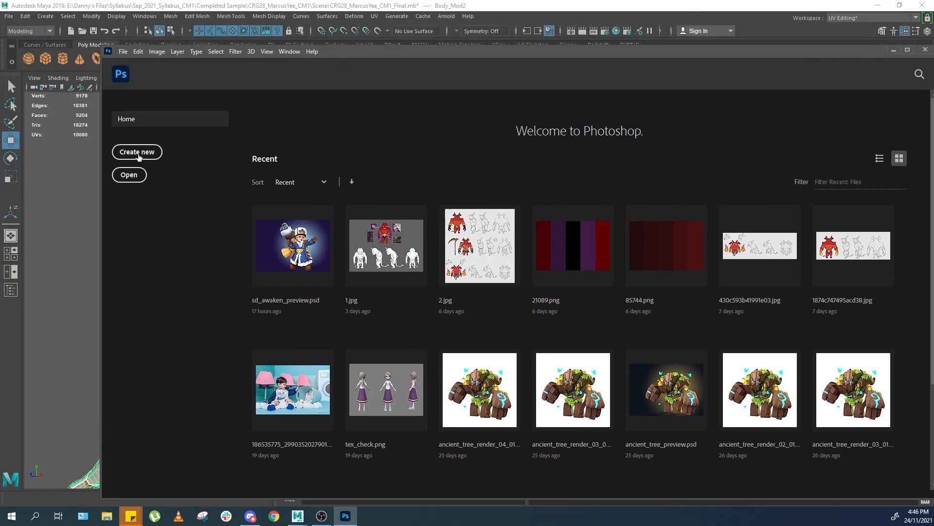
Create a new 4096 × 4096 pixel document at 72 pixels/inch and maximize its window.
{"action": "key", "text": "ctrl+n"}
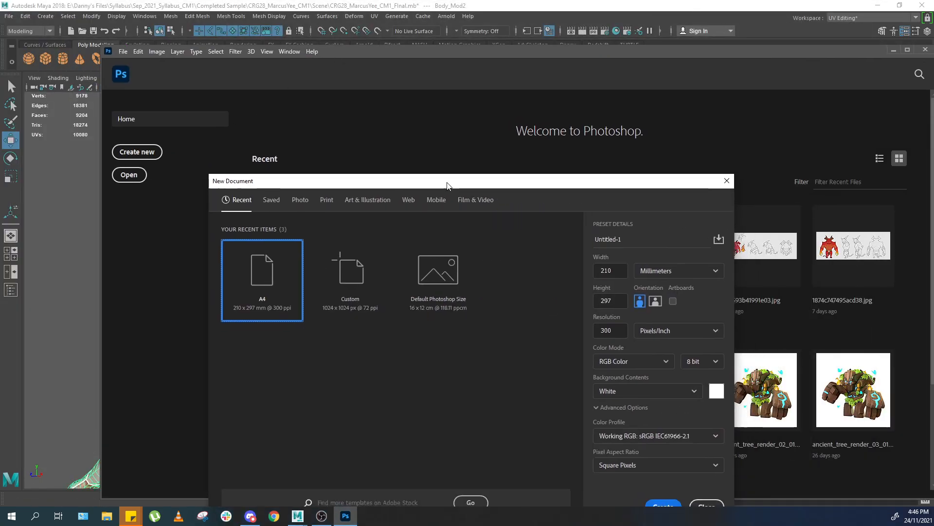
{"action": "left_click", "coordinate": [687, 230]}
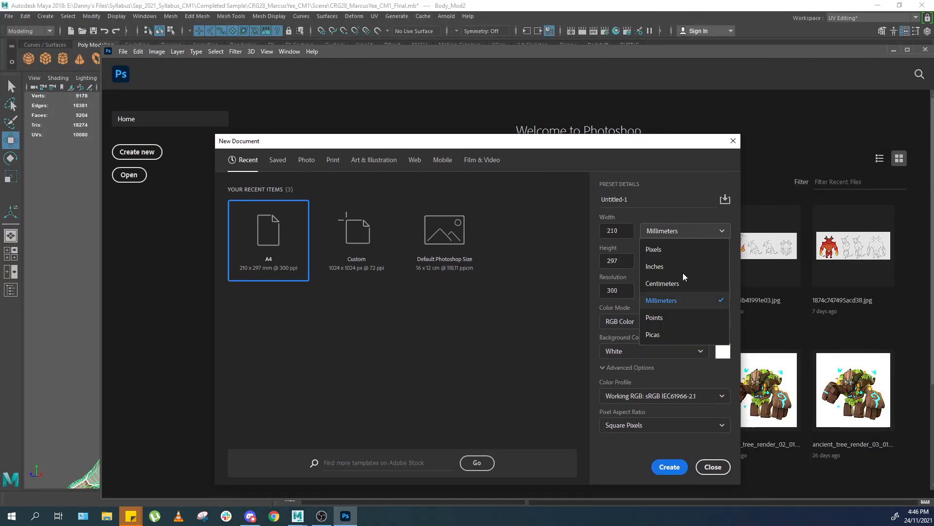
{"action": "left_click", "coordinate": [674, 249]}
{"action": "type", "text": "4096"}
{"action": "key", "text": "Tab"}
{"action": "key", "text": "Tab"}
{"action": "type", "text": "4096"}
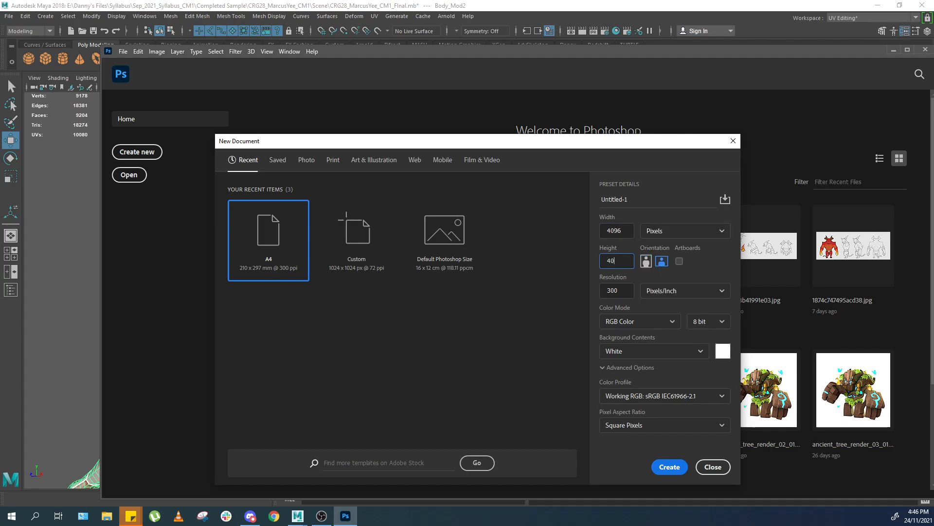
{"action": "left_click", "coordinate": [617, 291]}
{"action": "type", "text": "72"}
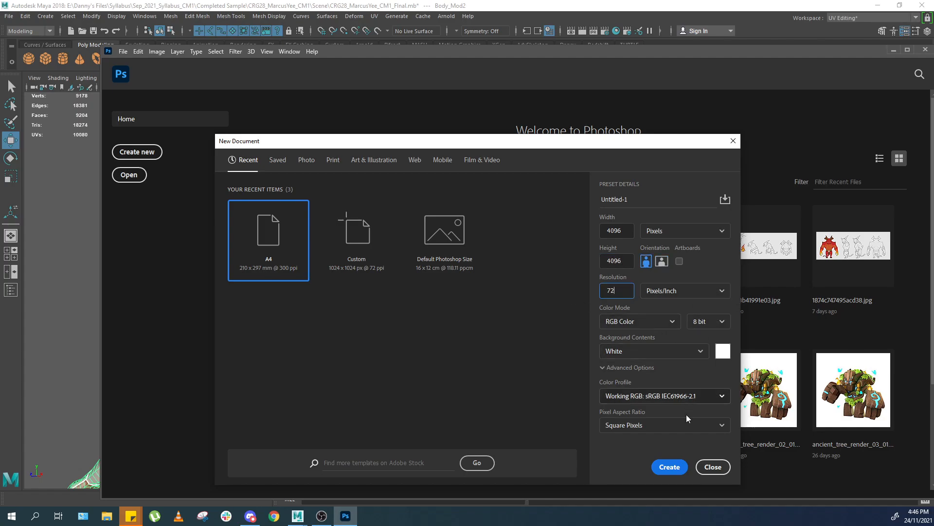
{"action": "left_click", "coordinate": [666, 468]}
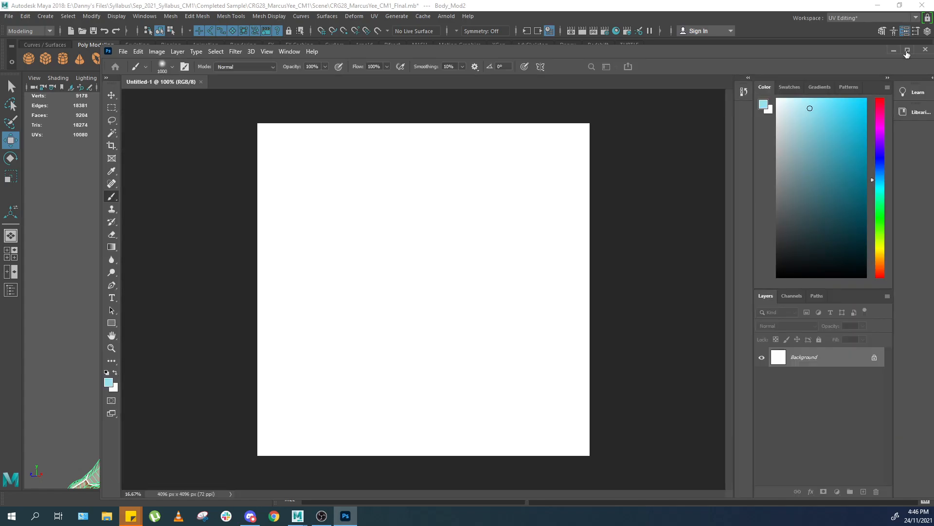
{"action": "left_click", "coordinate": [907, 50]}
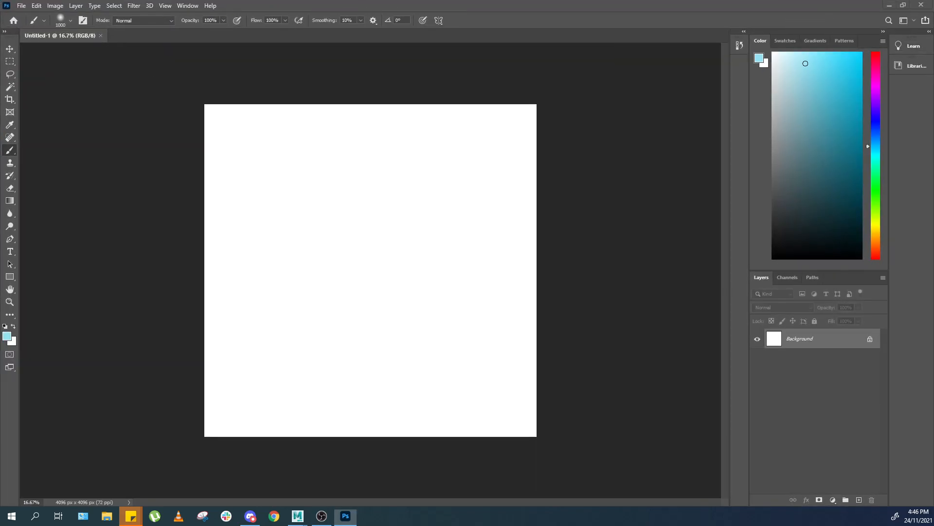
Commit the placement of the head_front and head_side reference images at full canvas size.
{"action": "key", "text": "ctrl+t"}
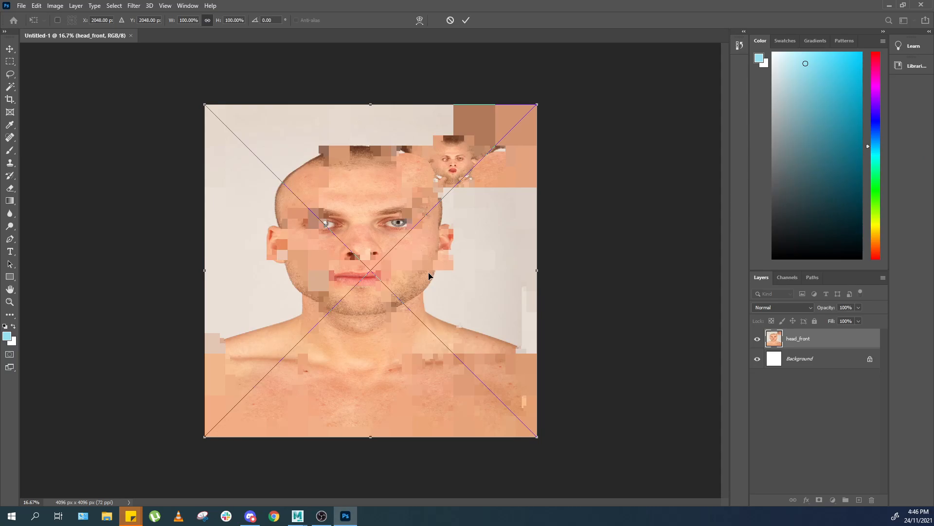
{"action": "key", "text": "Return"}
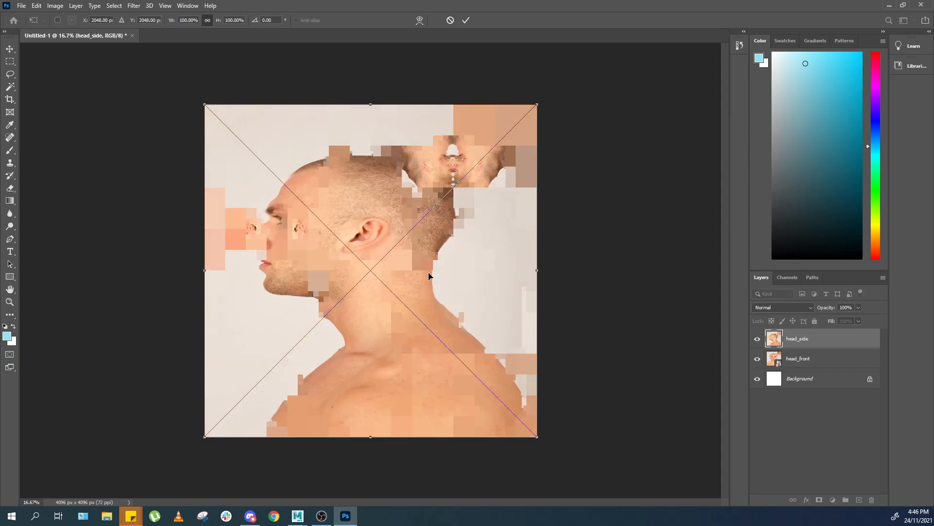
{"action": "key", "text": "Return"}
Enlarge the Layers panel by shrinking the Color panel above it.
{"action": "left_click", "coordinate": [819, 359]}
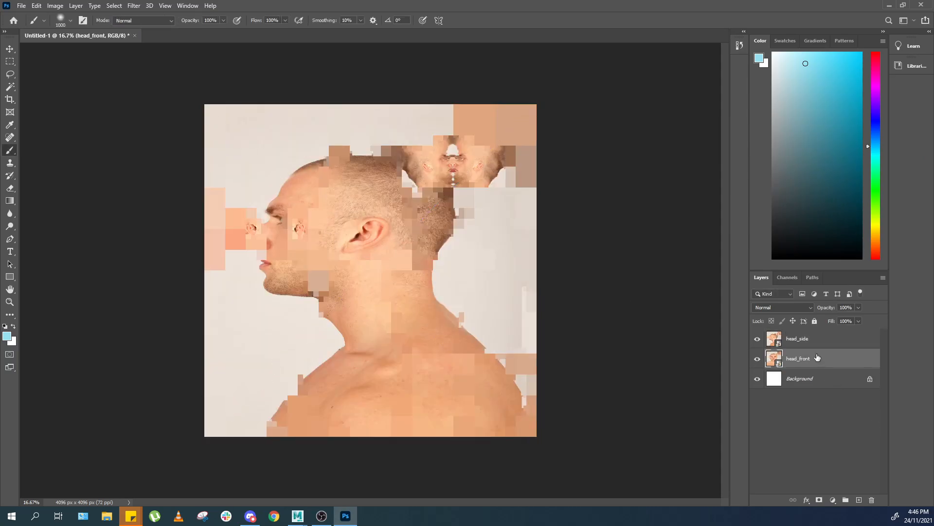
{"action": "left_click_drag", "start_coordinate": [830, 271], "coordinate": [827, 103]}
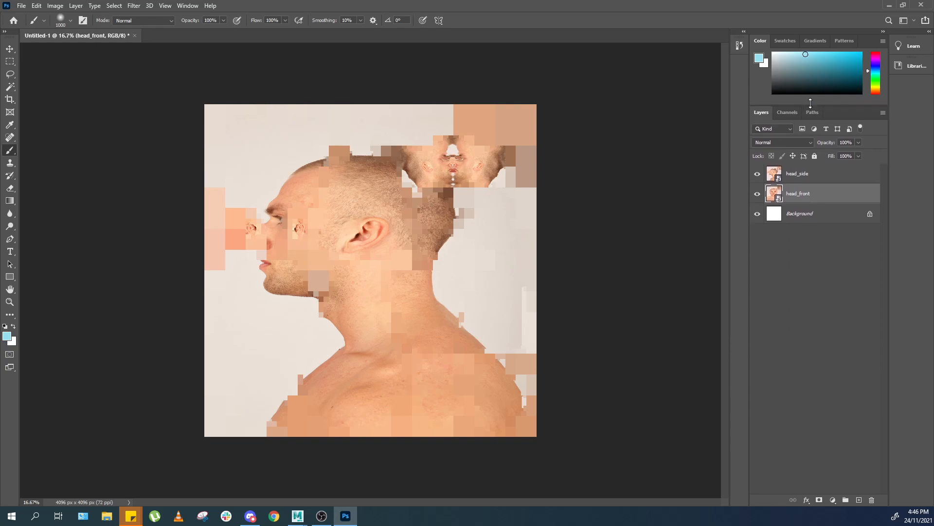
{"action": "left_click", "coordinate": [814, 172]}
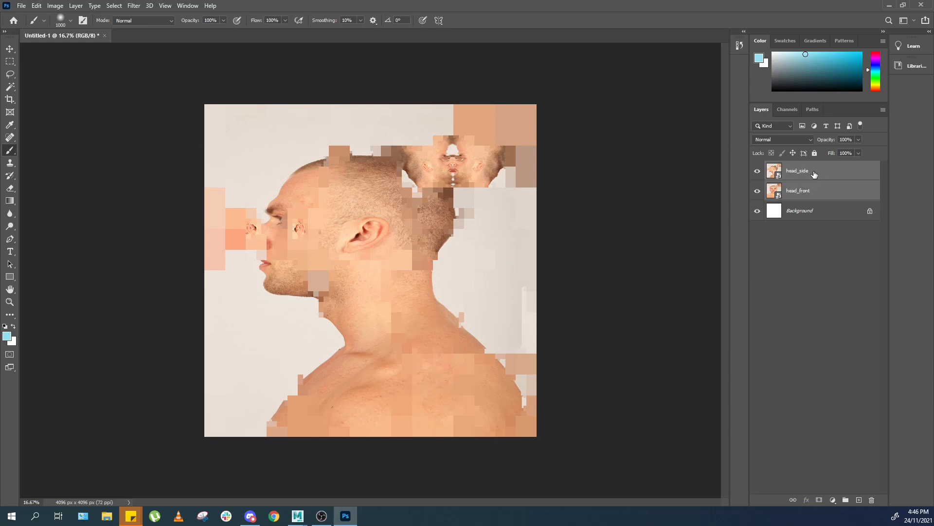
{"action": "left_click", "coordinate": [818, 193], "text": "shift"}
{"action": "left_click", "coordinate": [833, 189]}
{"action": "left_click", "coordinate": [818, 173]}
{"action": "left_click", "coordinate": [817, 189], "text": "shift"}
{"action": "left_click", "coordinate": [815, 175]}
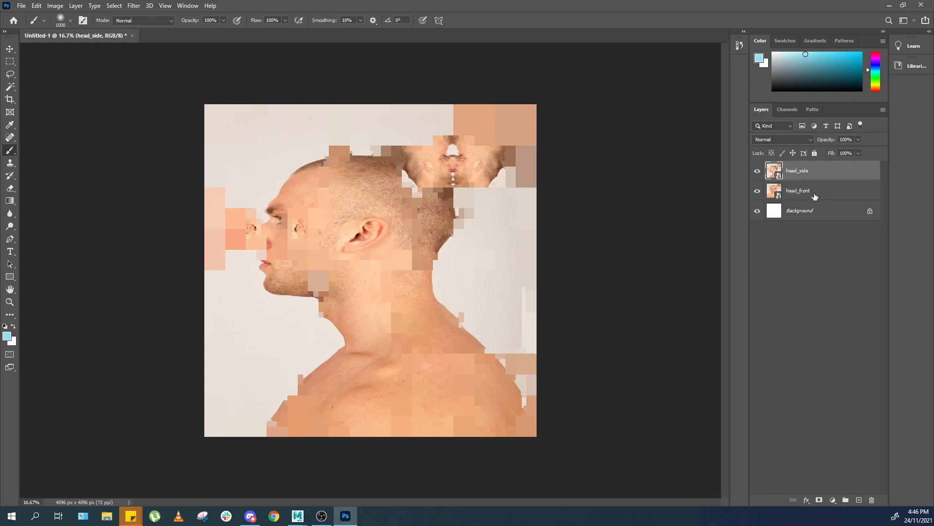
{"action": "left_click", "coordinate": [816, 196]}
Add a new layer named BG above the background and fill it with dark grey.
{"action": "left_click", "coordinate": [813, 210]}
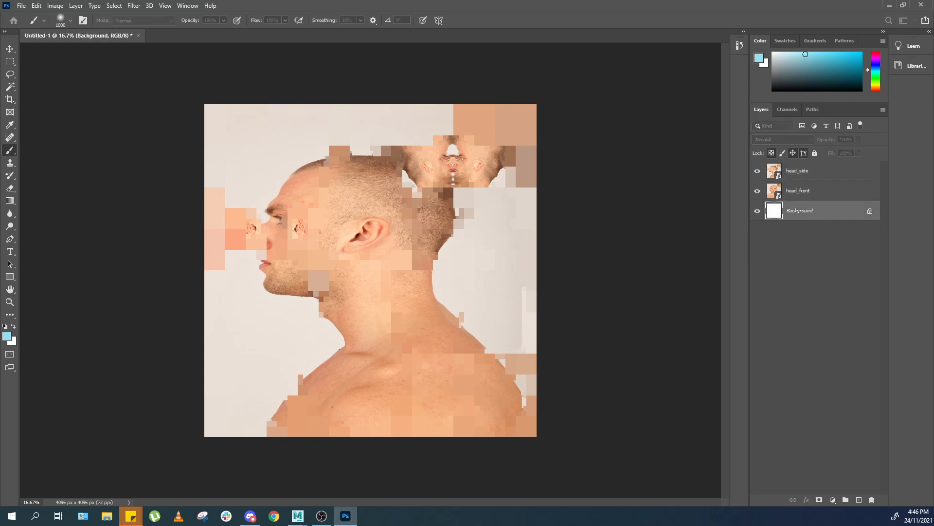
{"action": "key", "text": "ctrl+shift+n"}
{"action": "type", "text": "BG"}
{"action": "left_click", "coordinate": [670, 247]}
{"action": "left_click_drag", "start_coordinate": [801, 82], "coordinate": [748, 76]}
{"action": "key", "text": "alt+BackSpace"}
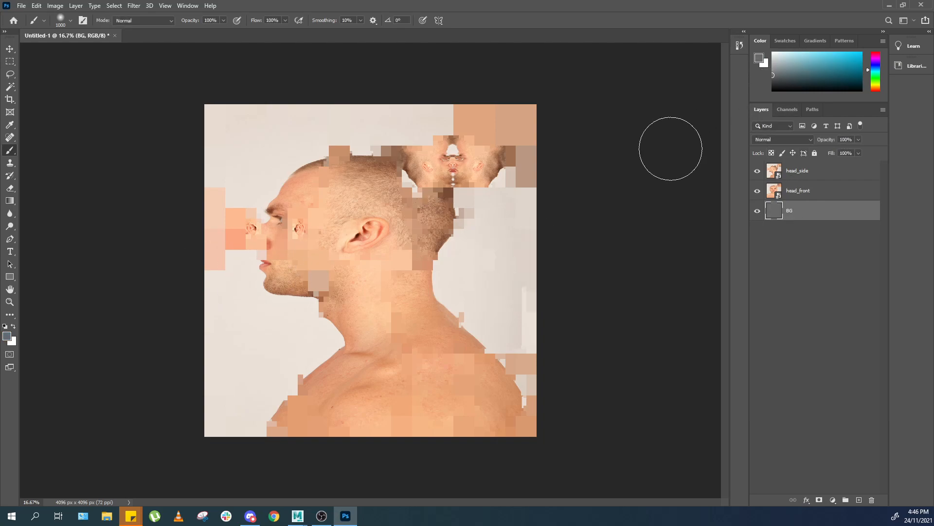
{"action": "key", "text": "z"}
{"action": "left_click", "coordinate": [779, 197]}
{"action": "left_click_drag", "start_coordinate": [404, 160], "coordinate": [456, 189]}
{"action": "key", "text": "ctrl+0"}
{"action": "key", "text": "v"}
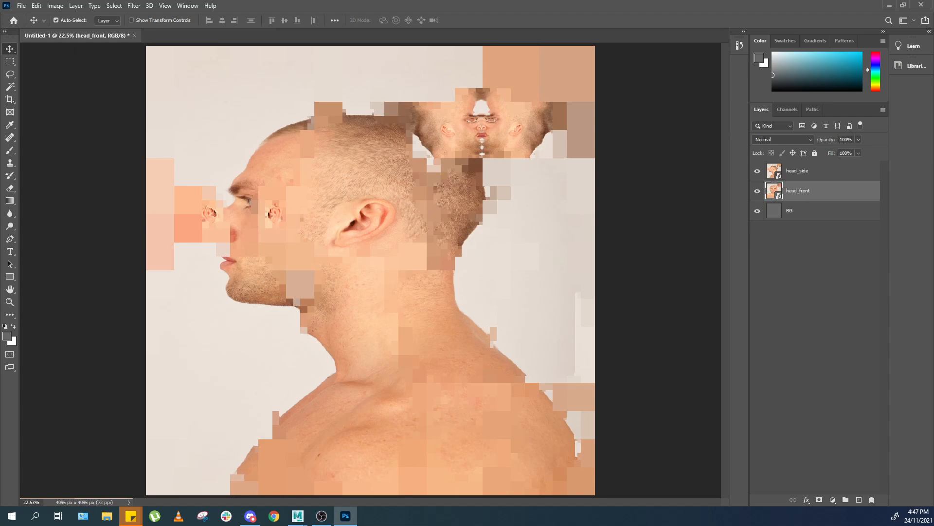
Switch to Maya and make the ori UV set current in the UV Editor.
{"action": "key", "text": "alt+Tab"}
{"action": "key", "text": "alt+Tab"}
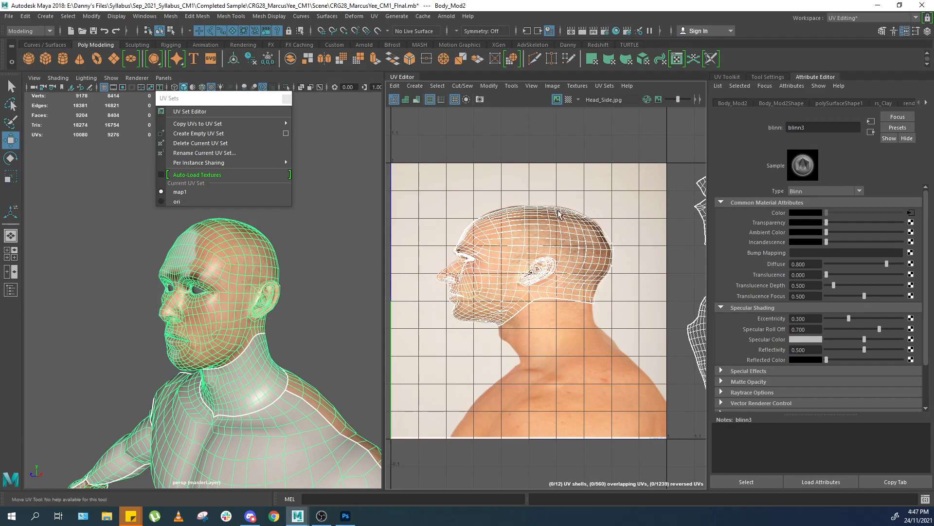
{"action": "left_click", "coordinate": [605, 86]}
{"action": "left_click", "coordinate": [626, 193]}
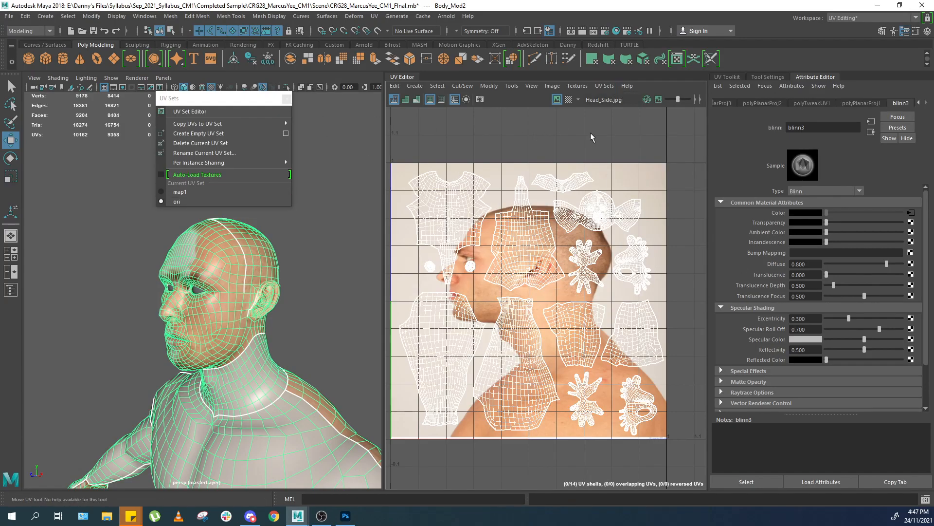
Open the UV Snapshot options, saving to the Desktop as uv with a size of 4096 × 4096 pixels.
{"action": "left_click", "coordinate": [577, 86]}
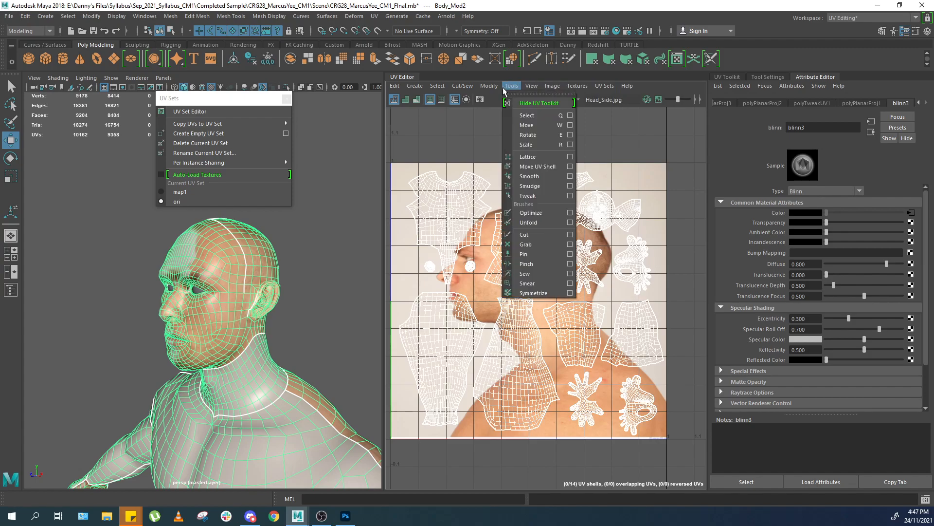
{"action": "mouse_move", "coordinate": [553, 86]}
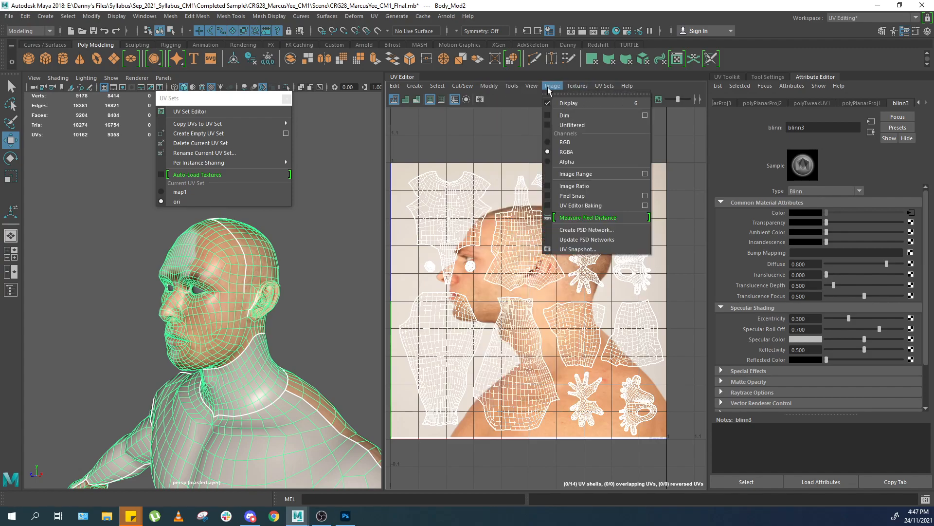
{"action": "left_click", "coordinate": [619, 250]}
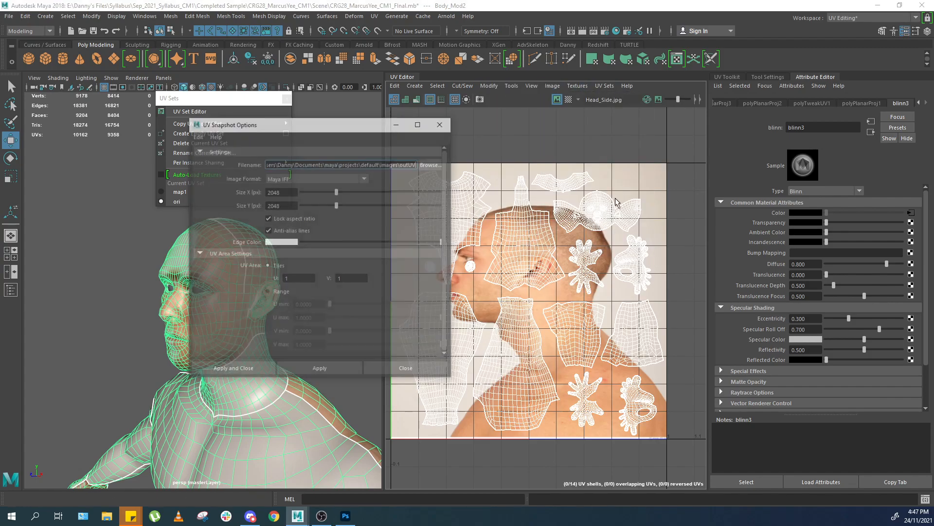
{"action": "left_click", "coordinate": [592, 149]}
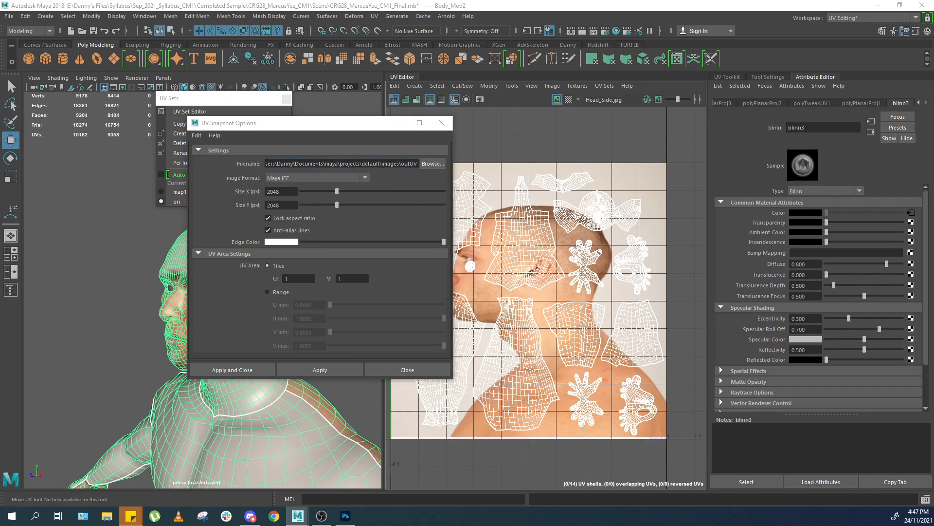
{"action": "left_click", "coordinate": [730, 285]}
{"action": "left_click_drag", "start_coordinate": [291, 192], "coordinate": [242, 191]}
{"action": "type", "text": "4096"}
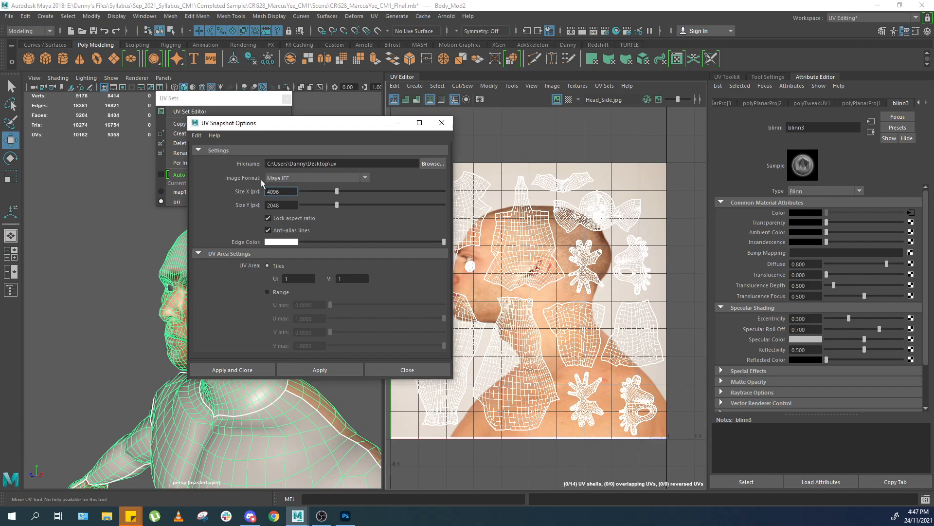
Set the snapshot image format to PNG and the edge colour to black.
{"action": "left_click", "coordinate": [292, 178]}
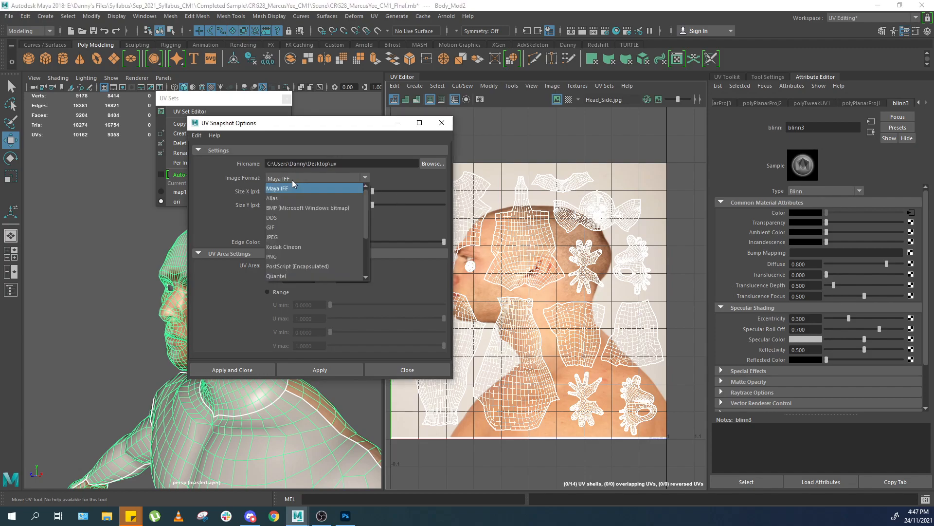
{"action": "left_click", "coordinate": [301, 234]}
{"action": "left_click", "coordinate": [282, 242]}
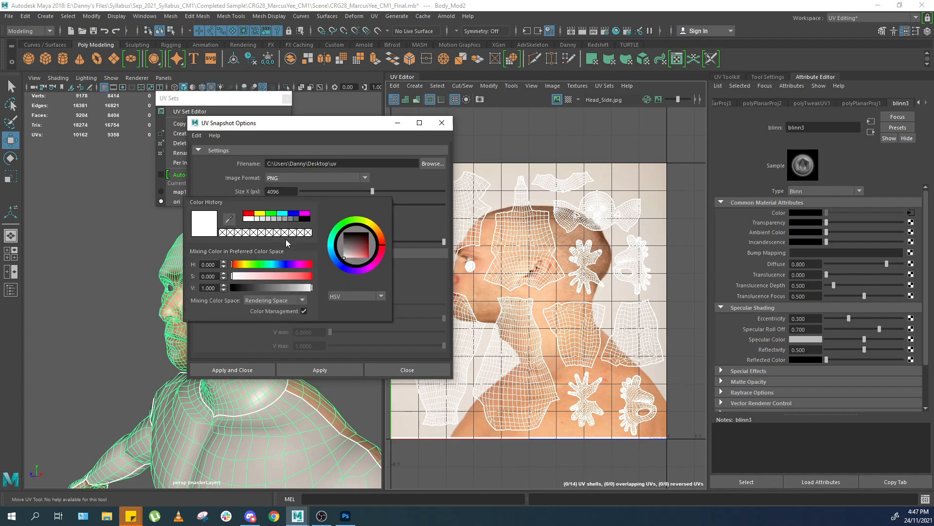
{"action": "left_click", "coordinate": [306, 219]}
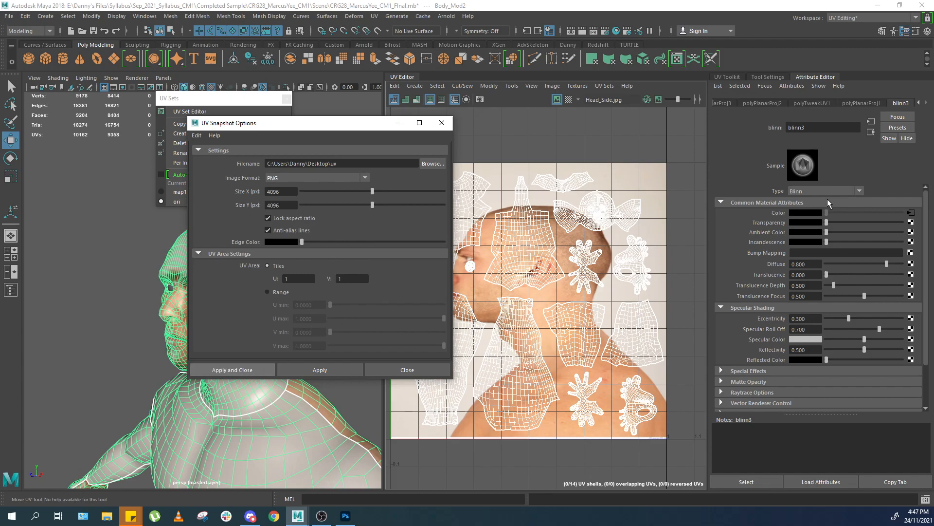
Switch back to Photoshop and place the uv snapshot image into the document.
{"action": "key", "text": "alt+Tab"}
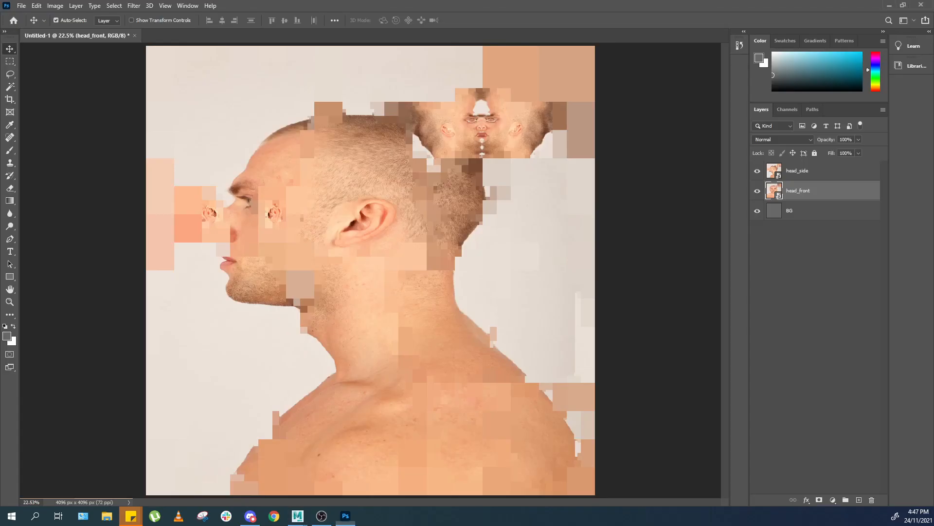
{"action": "left_click_drag", "start_coordinate": [933, 370], "coordinate": [391, 302]}
{"action": "key", "text": "Return"}
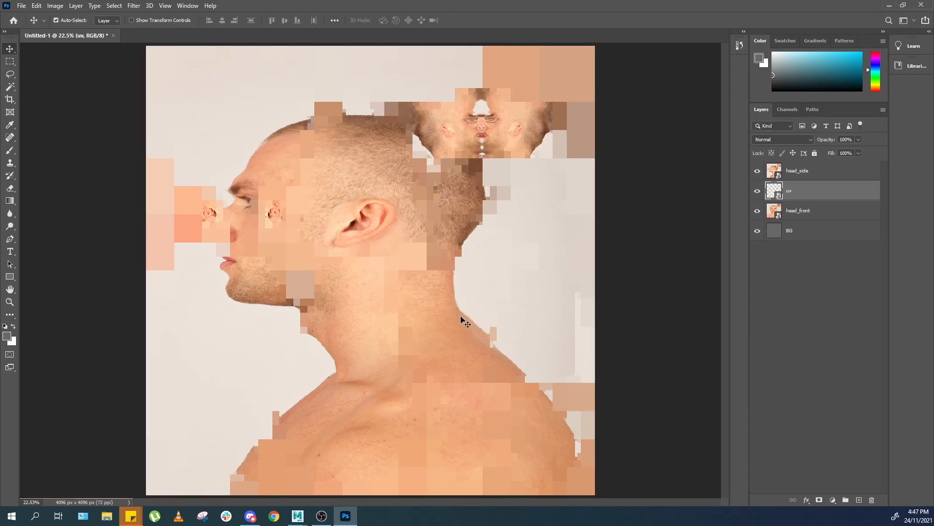
Move the uv layer to the top of the layer stack.
{"action": "left_click_drag", "start_coordinate": [783, 192], "coordinate": [802, 164]}
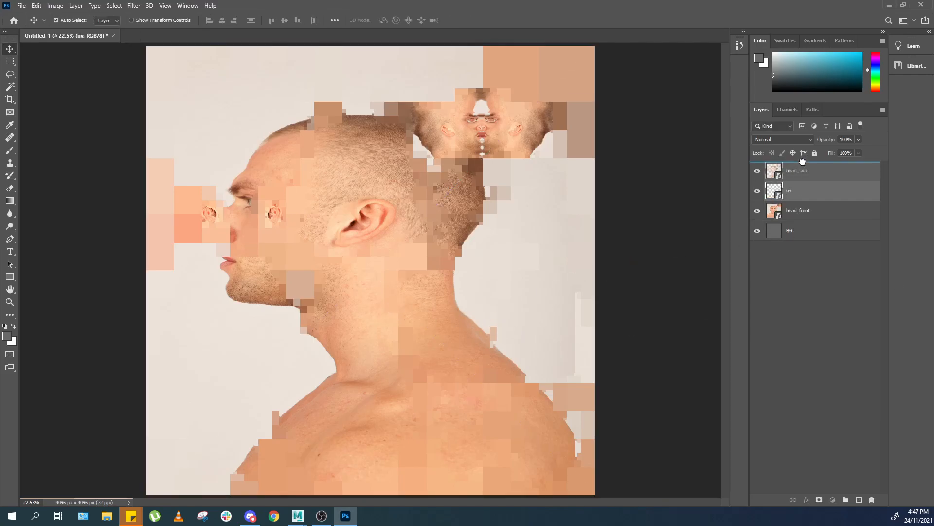
{"action": "key", "text": "z"}
{"action": "left_click_drag", "start_coordinate": [491, 126], "coordinate": [550, 205]}
{"action": "key", "text": "v"}
{"action": "key", "text": "ctrl+0"}
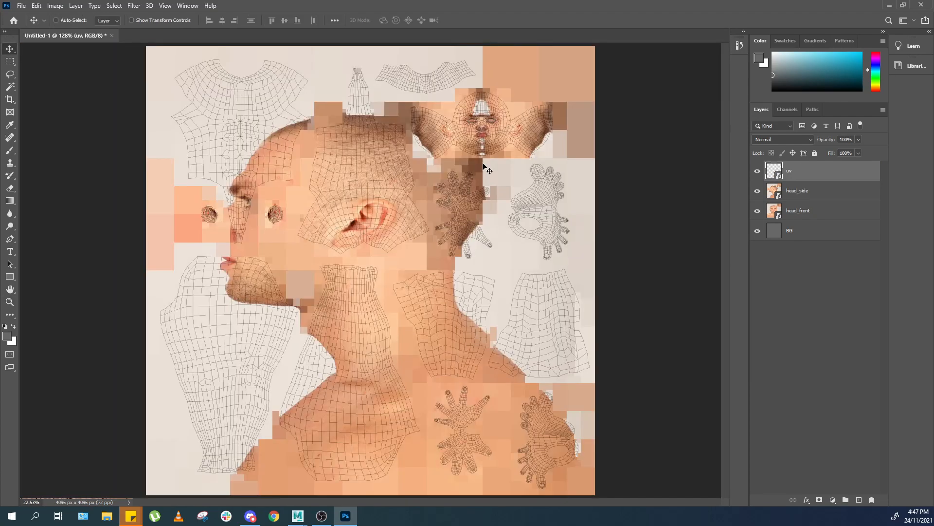
Zoom in to inspect how the UV wireframe lines up with the face reference.
{"action": "key", "text": "ctrl+plus"}
{"action": "key", "text": "ctrl+plus"}
{"action": "key", "text": "ctrl+plus"}
{"action": "key", "text": "ctrl+plus"}
{"action": "left_click_drag", "start_coordinate": [575, 136], "coordinate": [360, 314]}
{"action": "left_click_drag", "start_coordinate": [617, 125], "coordinate": [520, 282]}
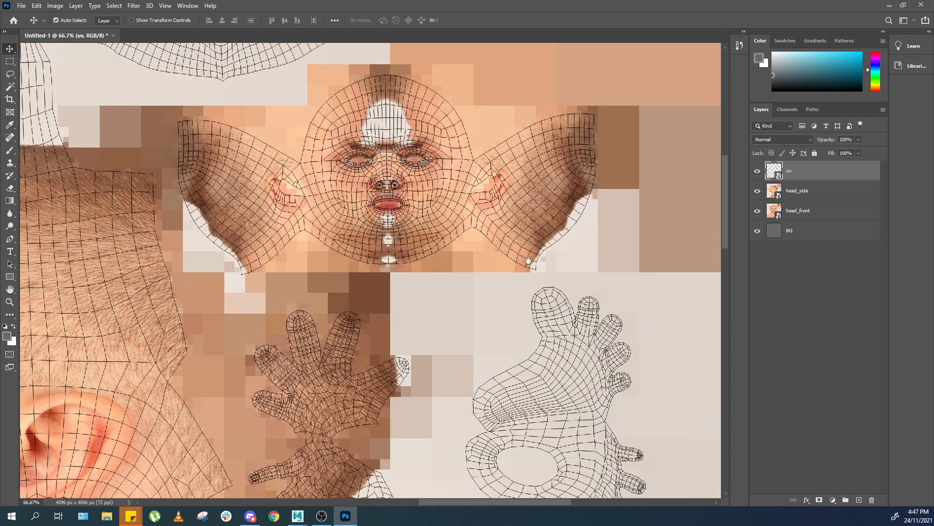
{"action": "left_click_drag", "start_coordinate": [516, 241], "coordinate": [568, 302]}
{"action": "key", "text": "ctrl+0"}
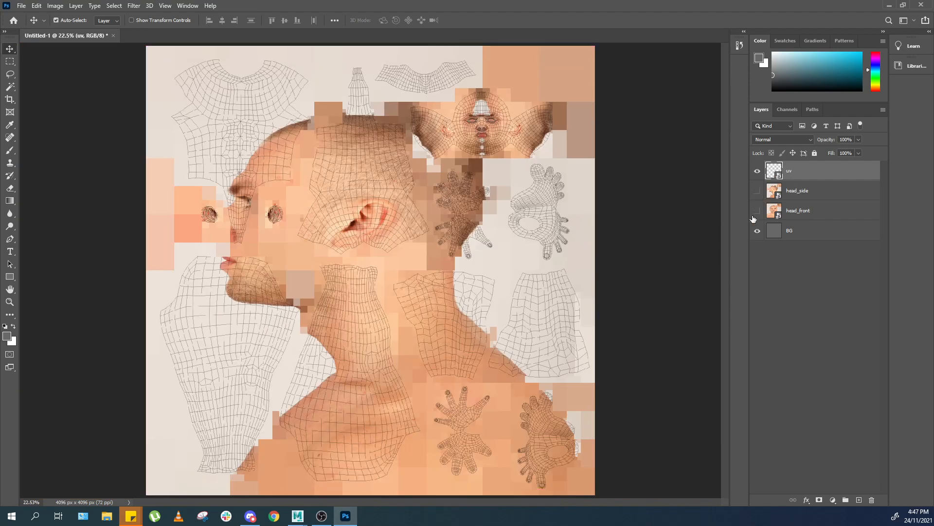
Hide the head_side and head_front layers and select the BG layer.
{"action": "left_click_drag", "start_coordinate": [757, 191], "coordinate": [758, 211]}
{"action": "left_click", "coordinate": [849, 237]}
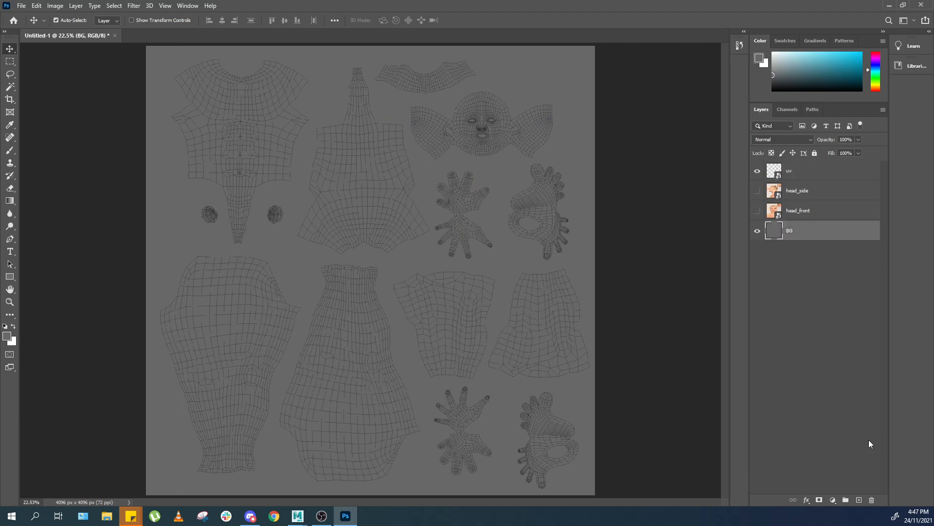
Select all UV shells with the Magic Wand by picking the empty area and inverting the selection.
{"action": "key", "text": "w"}
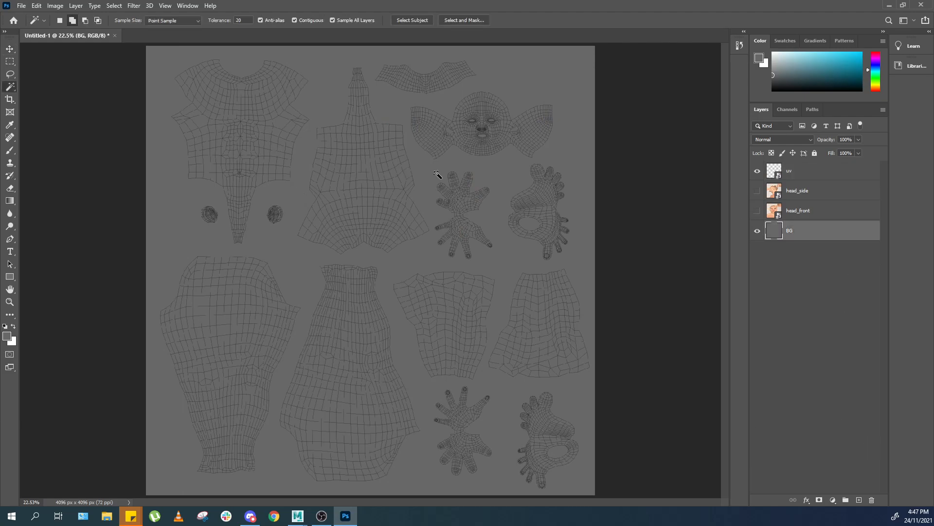
{"action": "left_click", "coordinate": [433, 174]}
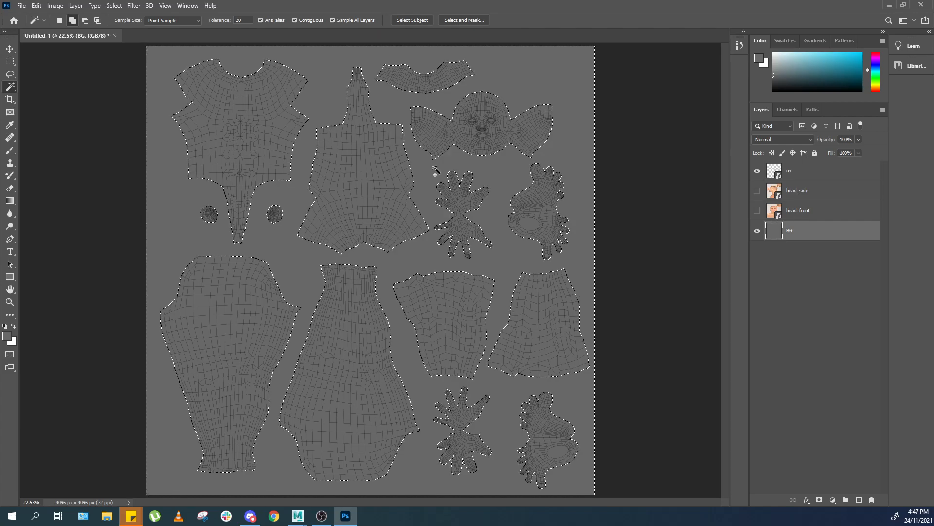
{"action": "key", "text": "ctrl+shift+i"}
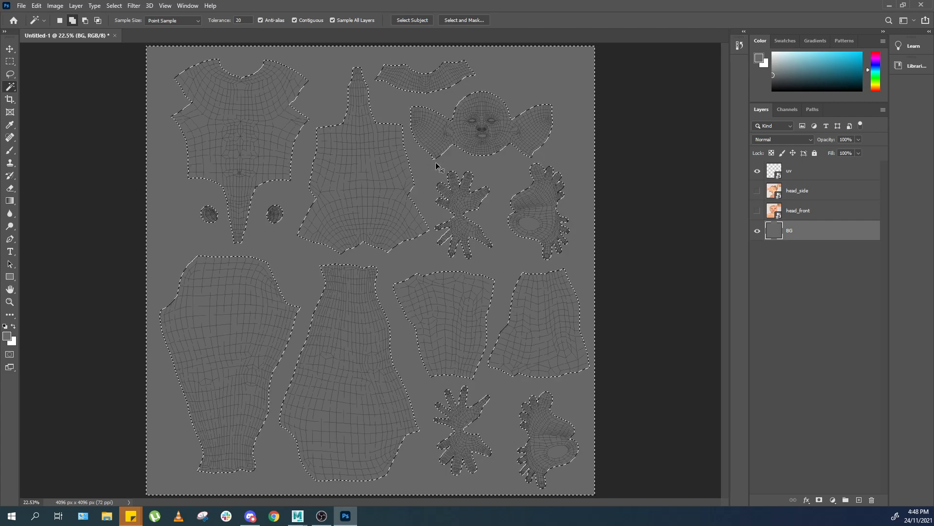
Expand the UV shell selection by 5 pixels.
{"action": "key", "text": "z"}
{"action": "left_click_drag", "start_coordinate": [414, 167], "coordinate": [469, 235]}
{"action": "key", "text": "v"}
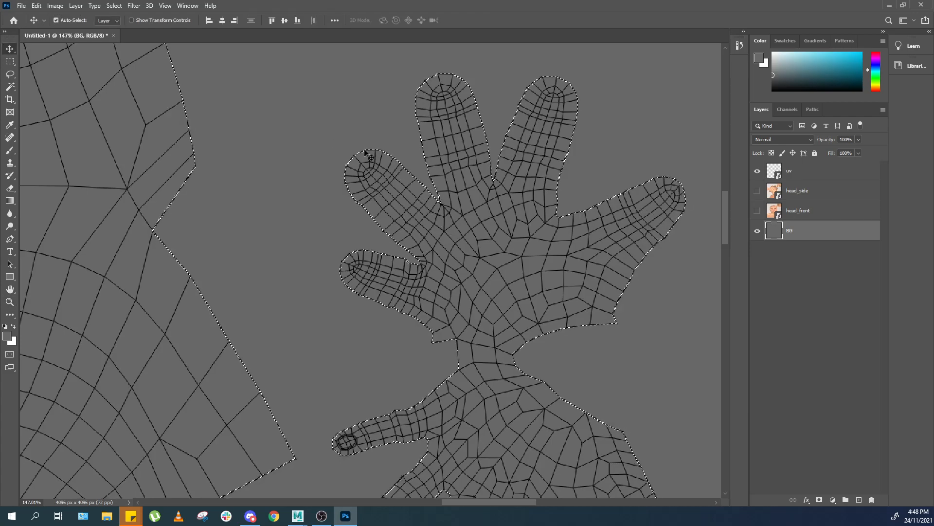
{"action": "left_click", "coordinate": [114, 6]}
{"action": "mouse_move", "coordinate": [181, 143]}
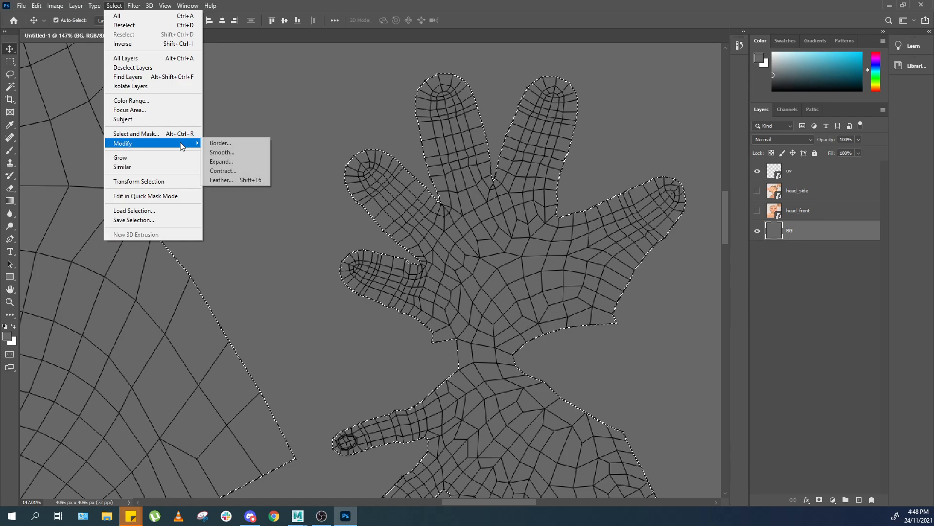
{"action": "left_click", "coordinate": [235, 161]}
{"action": "type", "text": "5"}
{"action": "key", "text": "Return"}
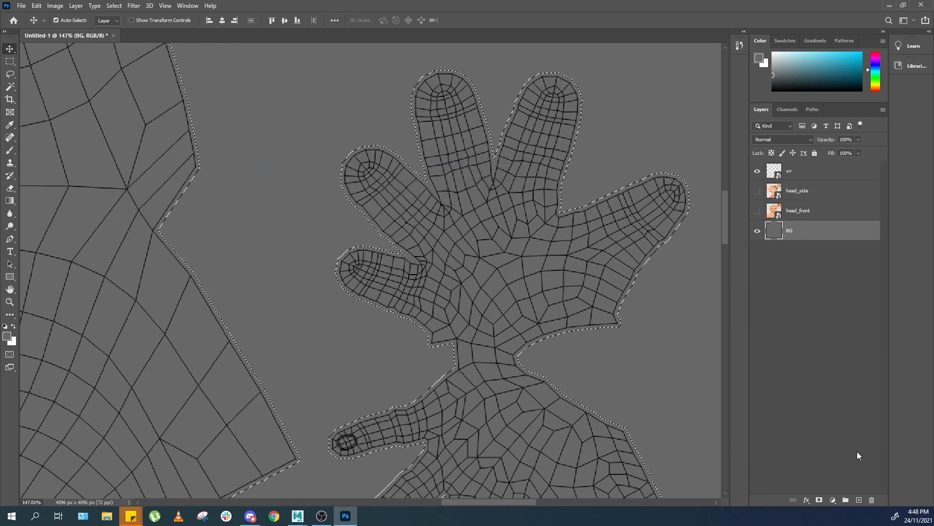
Create a new layer named island, fill the expanded selection with the foreground colour, and deselect.
{"action": "left_click", "coordinate": [859, 499]}
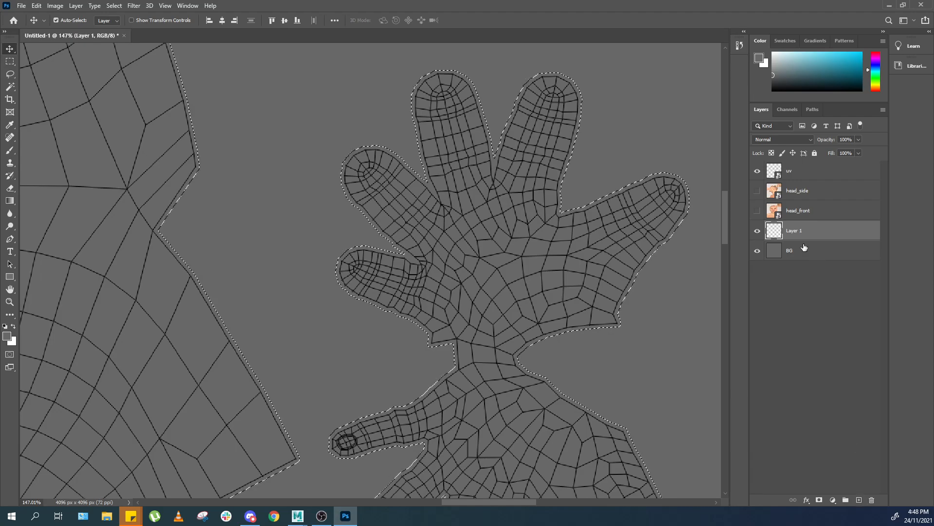
{"action": "type", "text": "island"}
{"action": "left_click", "coordinate": [848, 234]}
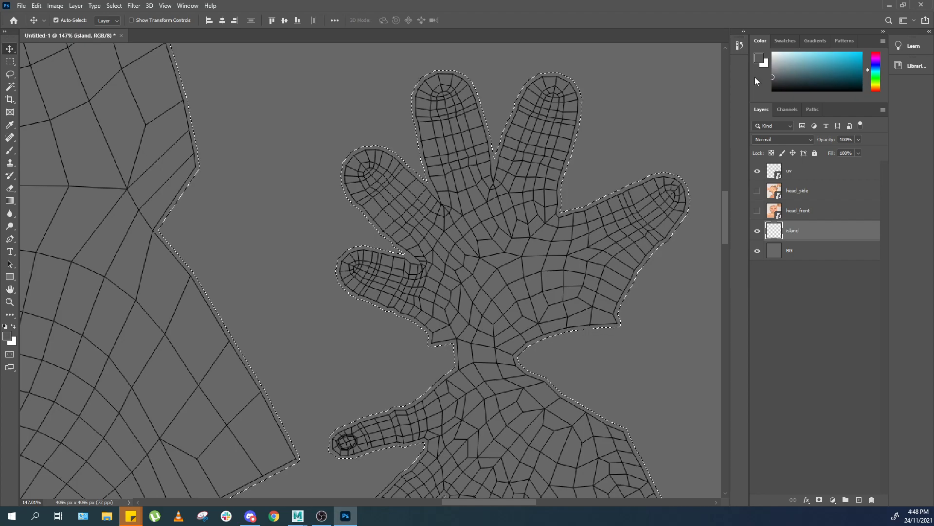
{"action": "key", "text": "alt+BackSpace"}
{"action": "key", "text": "ctrl+d"}
Inspect the filled island shapes across the whole texture.
{"action": "key", "text": "z"}
{"action": "left_click_drag", "start_coordinate": [594, 160], "coordinate": [613, 186]}
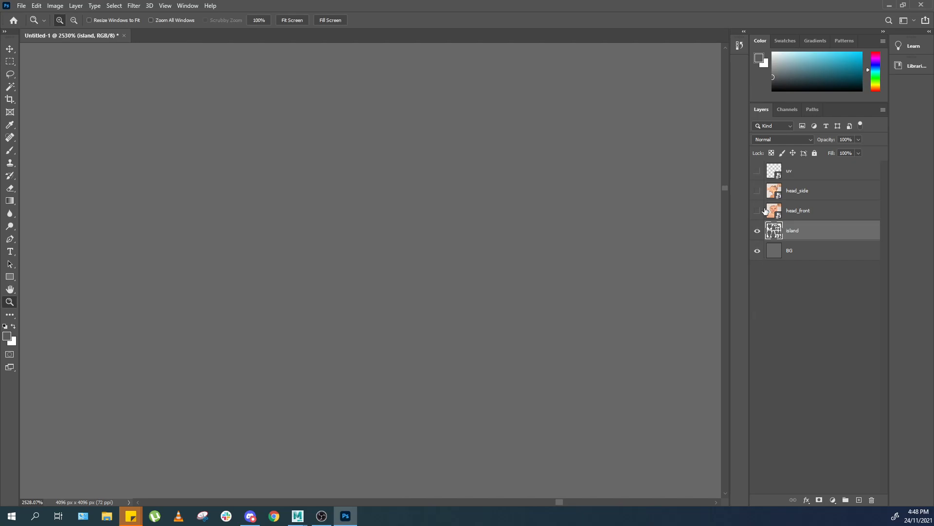
{"action": "key", "text": "ctrl+0"}
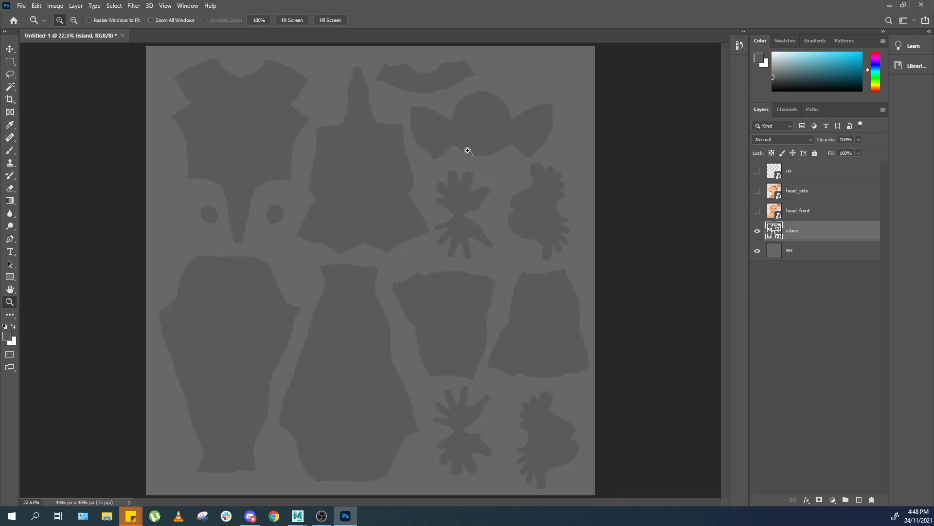
{"action": "key", "text": "w"}
{"action": "key", "text": "ctrl+d"}
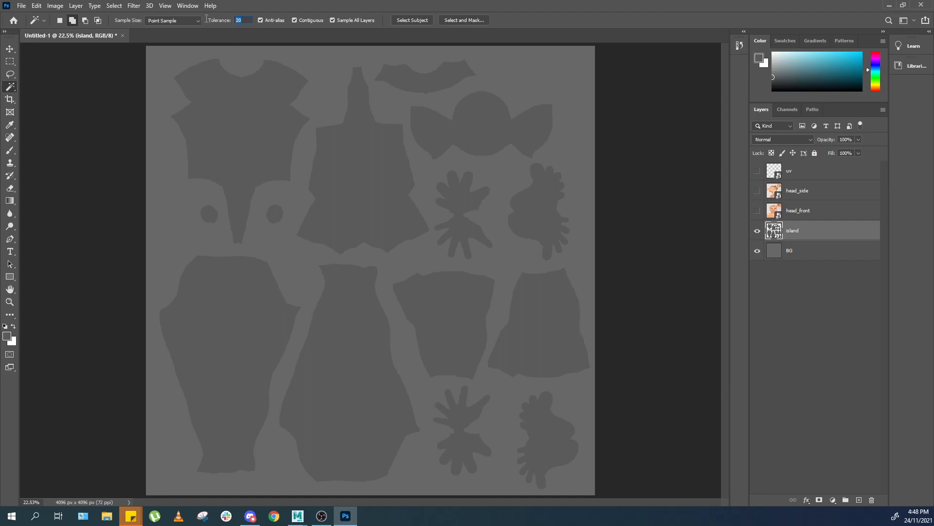
{"action": "left_click", "coordinate": [342, 183]}
{"action": "left_click", "coordinate": [275, 129]}
{"action": "left_click", "coordinate": [429, 72]}
{"action": "key", "text": "ctrl+d"}
Toggle the layer visibilities so the uv layer is hidden above the island layer.
{"action": "left_click", "coordinate": [758, 170]}
{"action": "left_click", "coordinate": [757, 171]}
{"action": "left_click", "coordinate": [758, 191]}
{"action": "left_click", "coordinate": [758, 210]}
{"action": "left_click", "coordinate": [757, 231]}
{"action": "left_click", "coordinate": [757, 231]}
Select the face island shape with the Magic Wand at tolerance 0.
{"action": "key", "text": "z"}
{"action": "left_click_drag", "start_coordinate": [452, 147], "coordinate": [501, 187]}
{"action": "left_click_drag", "start_coordinate": [541, 102], "coordinate": [496, 213]}
{"action": "key", "text": "ctrl+minus"}
{"action": "key", "text": "ctrl+minus"}
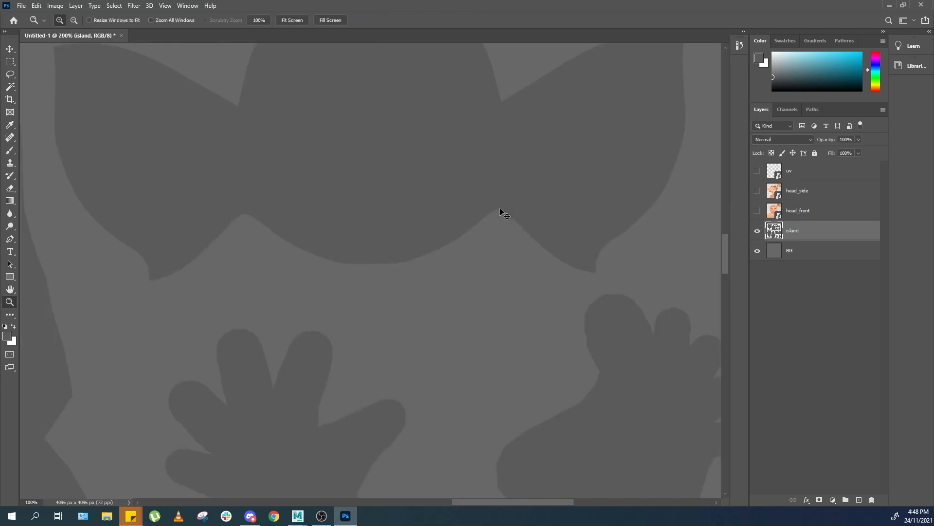
{"action": "key", "text": "ctrl+minus"}
{"action": "key", "text": "ctrl+minus"}
{"action": "key", "text": "w"}
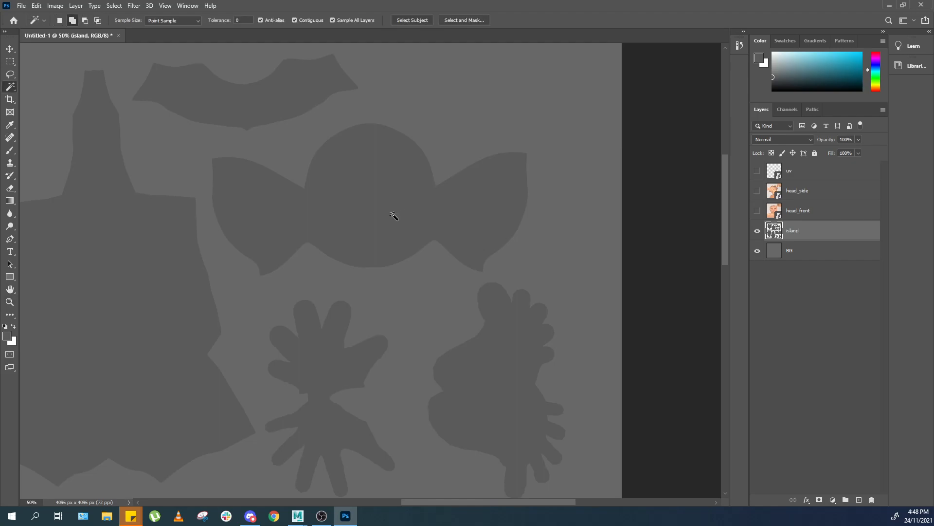
Show the head_front layer and add a layer mask to it from the face island selection.
{"action": "left_click", "coordinate": [757, 210]}
{"action": "left_click", "coordinate": [808, 210]}
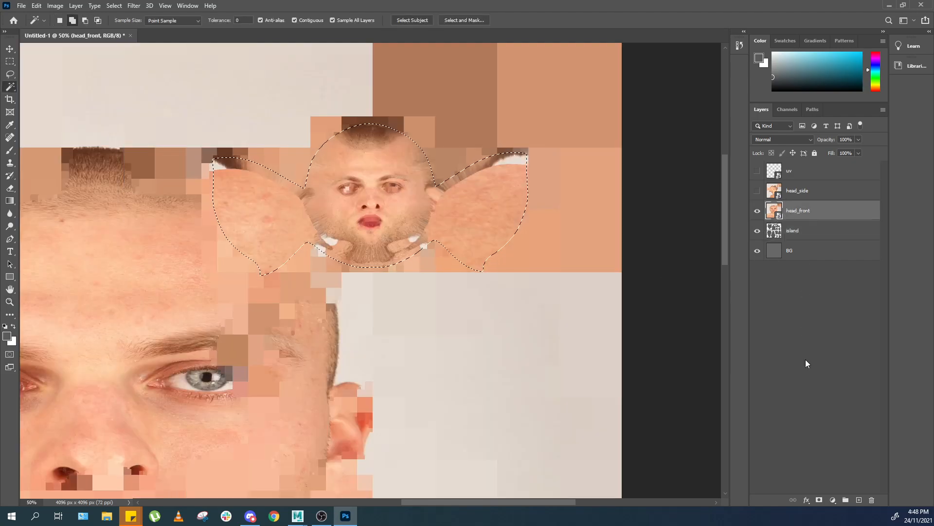
{"action": "left_click", "coordinate": [819, 500]}
Reselect the face island with the Magic Wand with the island layer shown.
{"action": "key", "text": "z"}
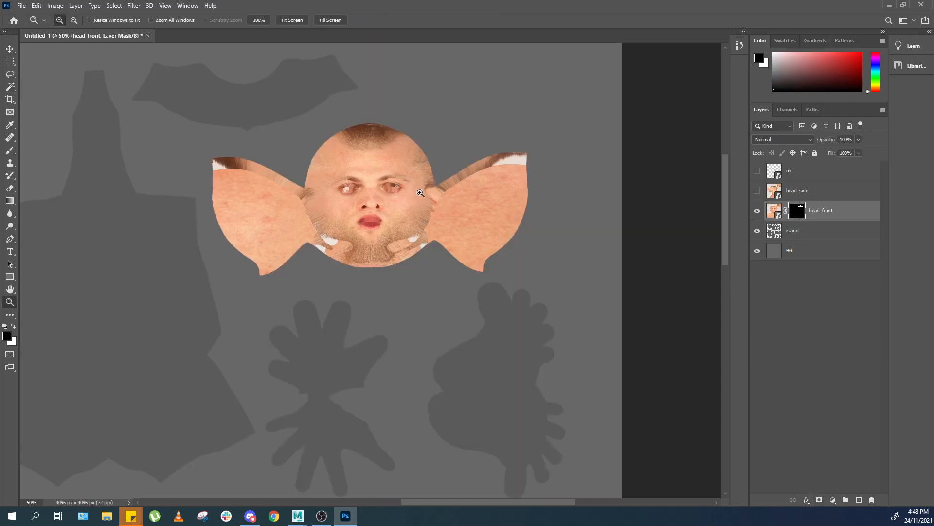
{"action": "left_click_drag", "start_coordinate": [391, 178], "coordinate": [419, 195]}
{"action": "key", "text": "ctrl+0"}
{"action": "key", "text": "ctrl+plus"}
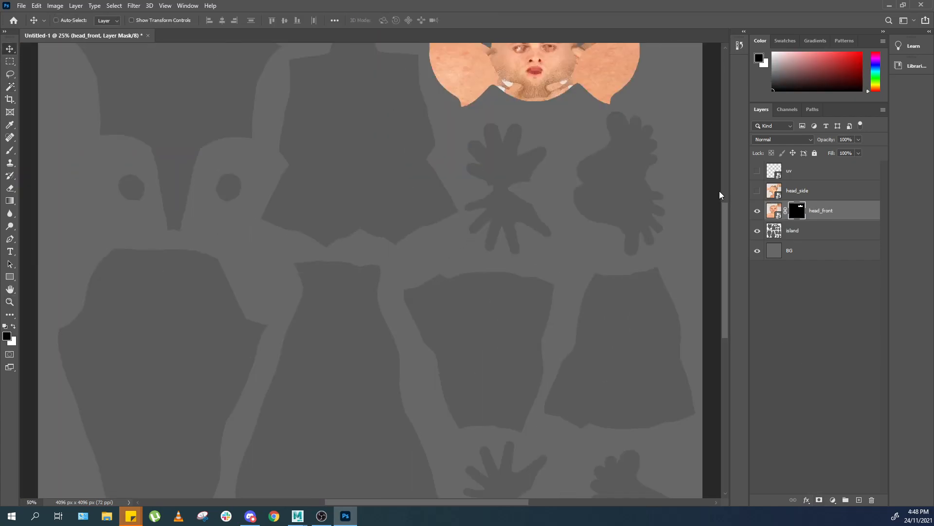
{"action": "key", "text": "ctrl+plus"}
{"action": "key", "text": "ctrl+plus"}
{"action": "left_click_drag", "start_coordinate": [604, 109], "coordinate": [497, 442]}
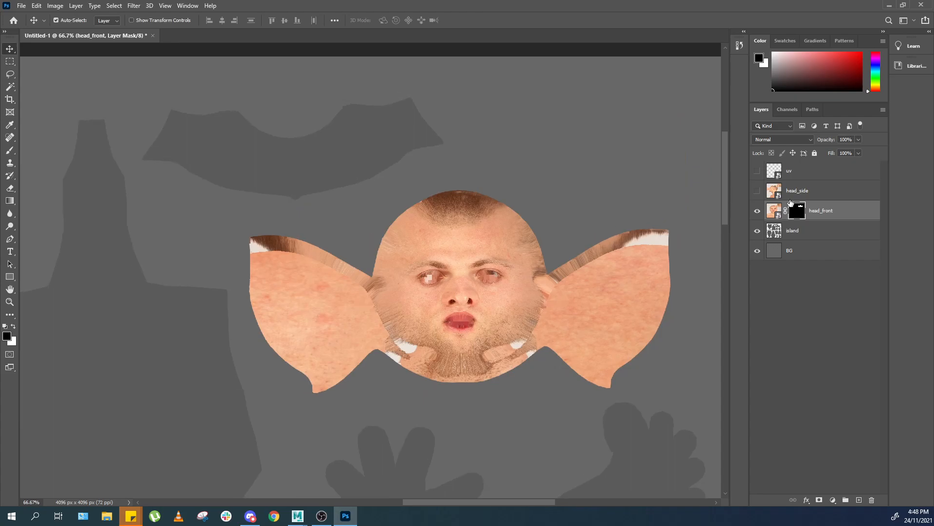
{"action": "left_click", "coordinate": [759, 191]}
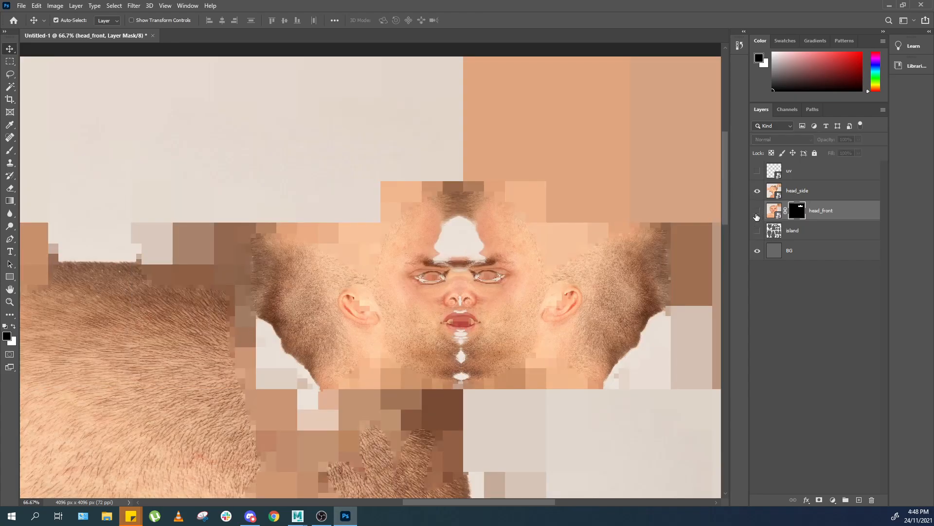
{"action": "left_click", "coordinate": [757, 191]}
{"action": "left_click", "coordinate": [757, 231]}
{"action": "key", "text": "w"}
{"action": "left_click", "coordinate": [457, 306]}
Show head_side, add a layer mask to it from the face selection, and hide the island layer.
{"action": "left_click", "coordinate": [757, 191]}
{"action": "left_click", "coordinate": [798, 190]}
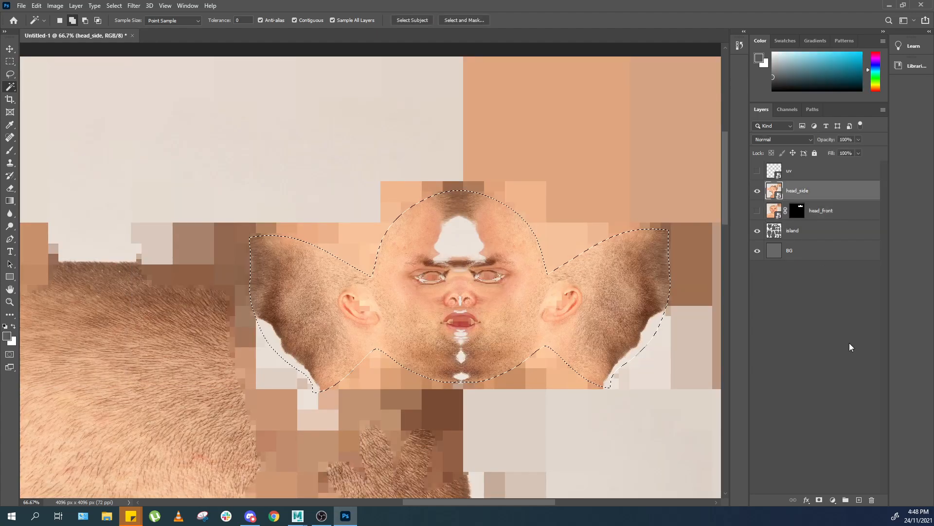
{"action": "left_click", "coordinate": [819, 500]}
{"action": "left_click", "coordinate": [757, 231]}
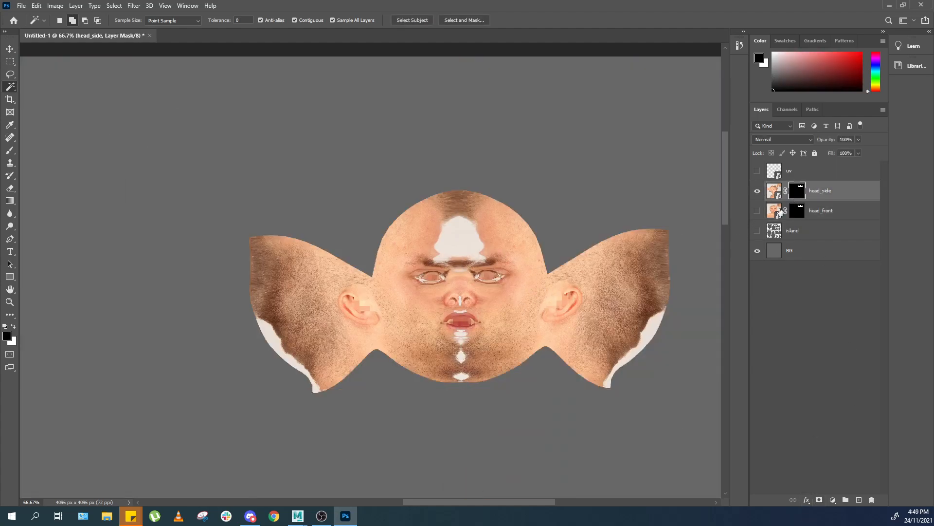
Paint black on the head_front mask to hide the right ear flap and fade the face's right edge.
{"action": "key", "text": "ctrl+plus"}
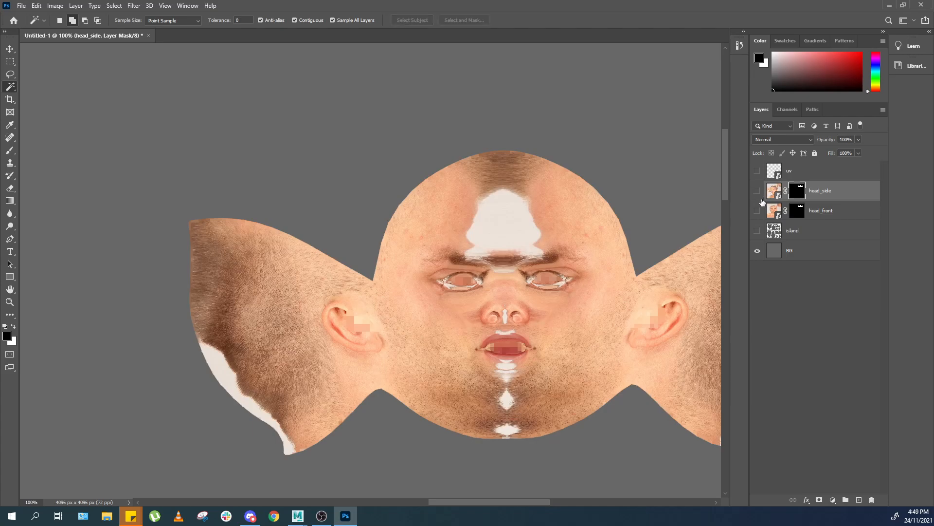
{"action": "left_click", "coordinate": [757, 211]}
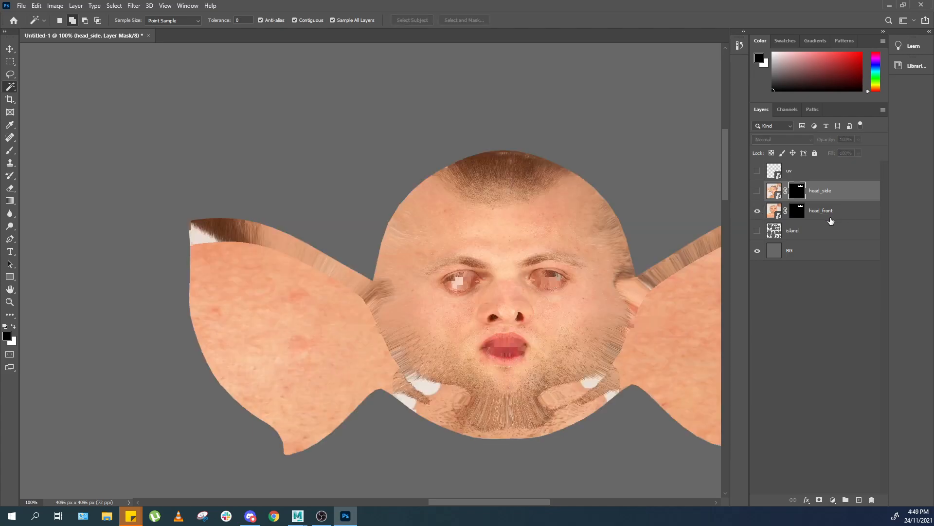
{"action": "left_click_drag", "start_coordinate": [632, 294], "coordinate": [470, 317]}
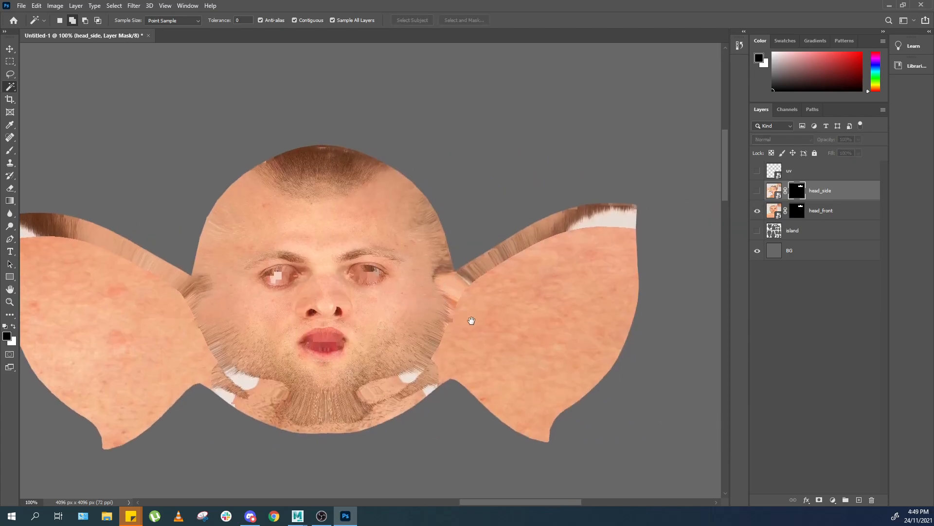
{"action": "mouse_move", "coordinate": [553, 502]}
{"action": "left_mouse_down"}
{"action": "mouse_move", "coordinate": [526, 500]}
{"action": "mouse_move", "coordinate": [541, 502]}
{"action": "left_mouse_up"}
{"action": "left_click", "coordinate": [800, 216]}
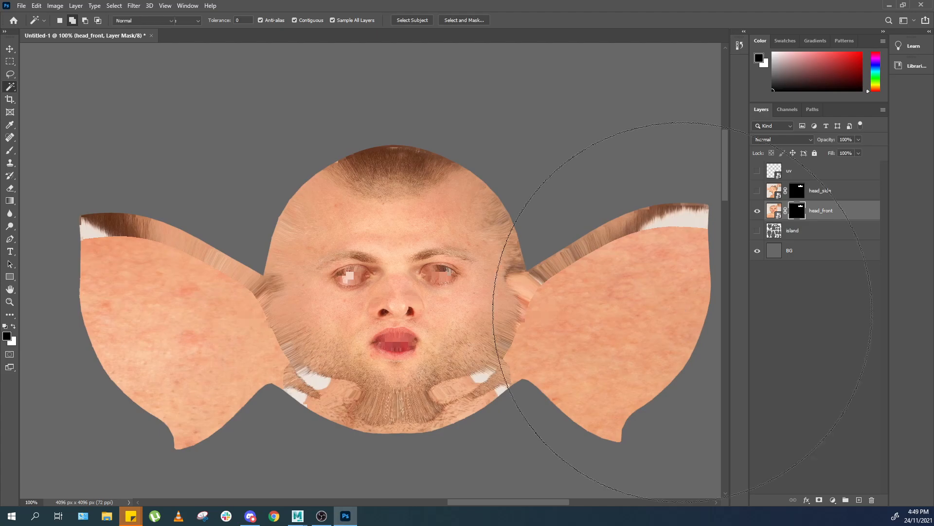
{"action": "key", "text": "b"}
{"action": "key", "text": "bracketleft"}
{"action": "key", "text": "space"}
{"action": "left_click_drag", "start_coordinate": [634, 297], "coordinate": [608, 283]}
{"action": "mouse_move", "coordinate": [672, 226]}
{"action": "left_mouse_down"}
{"action": "mouse_move", "coordinate": [675, 204]}
{"action": "mouse_move", "coordinate": [601, 267]}
{"action": "mouse_move", "coordinate": [484, 254]}
{"action": "mouse_move", "coordinate": [635, 225]}
{"action": "left_mouse_up"}
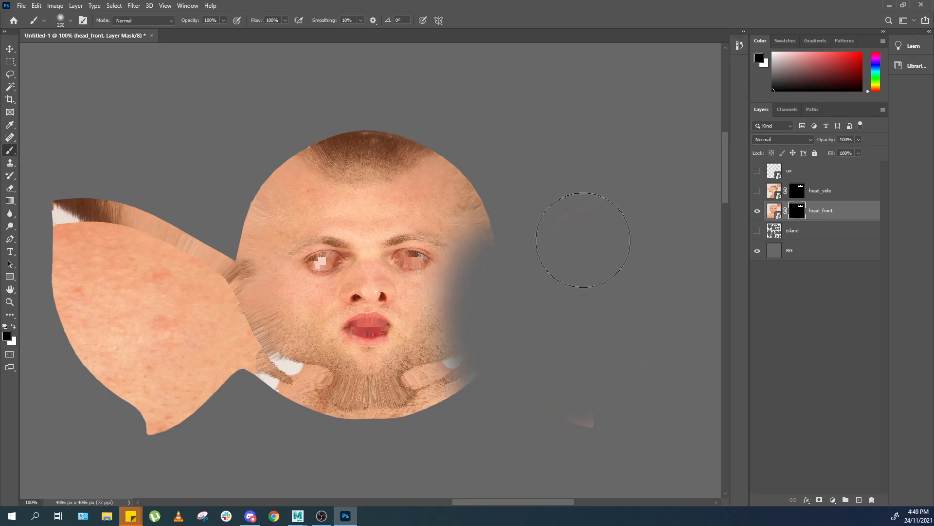
{"action": "mouse_move", "coordinate": [533, 271]}
{"action": "left_mouse_down"}
{"action": "mouse_move", "coordinate": [467, 346]}
{"action": "mouse_move", "coordinate": [414, 375]}
{"action": "mouse_move", "coordinate": [448, 366]}
{"action": "left_mouse_up"}
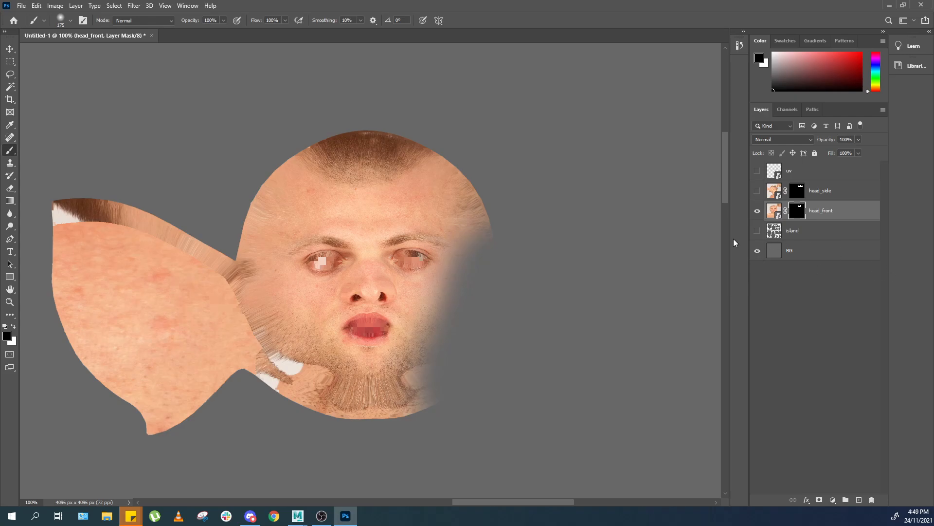
Load the island selection and paint the head_front mask to hide the left ear flap.
{"action": "left_click", "coordinate": [774, 233], "text": "ctrl"}
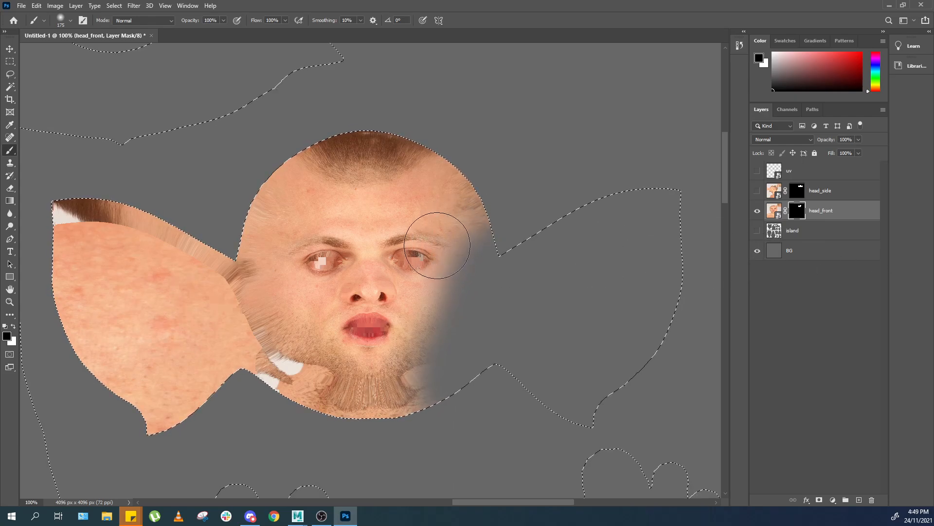
{"action": "key", "text": "x"}
{"action": "mouse_move", "coordinate": [450, 262]}
{"action": "left_mouse_down"}
{"action": "mouse_move", "coordinate": [417, 230]}
{"action": "mouse_move", "coordinate": [440, 288]}
{"action": "mouse_move", "coordinate": [404, 334]}
{"action": "left_mouse_up"}
{"action": "key", "text": "x"}
{"action": "mouse_move", "coordinate": [522, 239]}
{"action": "left_mouse_down"}
{"action": "mouse_move", "coordinate": [491, 294]}
{"action": "mouse_move", "coordinate": [476, 285]}
{"action": "mouse_move", "coordinate": [467, 359]}
{"action": "mouse_move", "coordinate": [306, 417]}
{"action": "mouse_move", "coordinate": [436, 419]}
{"action": "mouse_move", "coordinate": [160, 404]}
{"action": "mouse_move", "coordinate": [58, 254]}
{"action": "mouse_move", "coordinate": [172, 432]}
{"action": "mouse_move", "coordinate": [63, 194]}
{"action": "mouse_move", "coordinate": [265, 396]}
{"action": "mouse_move", "coordinate": [198, 303]}
{"action": "left_mouse_up"}
{"action": "left_click_drag", "start_coordinate": [225, 265], "coordinate": [334, 392]}
Paint the head_front mask black to remove the remaining cheek areas around the front face.
{"action": "key", "text": "z"}
{"action": "left_click_drag", "start_coordinate": [435, 268], "coordinate": [486, 292]}
{"action": "key", "text": "v"}
{"action": "key", "text": "ctrl+minus"}
{"action": "key", "text": "ctrl+minus"}
{"action": "key", "text": "ctrl+minus"}
{"action": "key", "text": "ctrl+minus"}
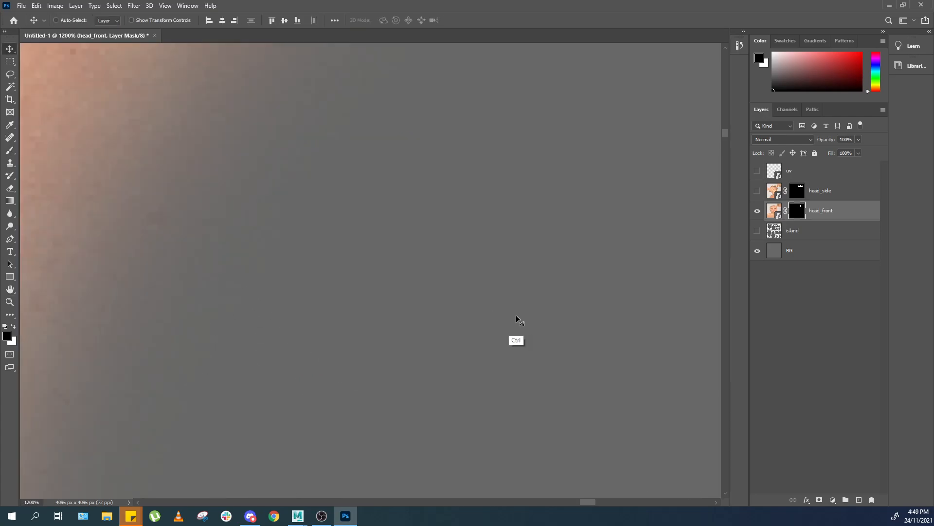
{"action": "key", "text": "ctrl+minus"}
{"action": "key", "text": "ctrl+minus"}
{"action": "key", "text": "ctrl+minus"}
{"action": "key", "text": "ctrl+minus"}
{"action": "key", "text": "ctrl+minus"}
{"action": "key", "text": "ctrl+minus"}
{"action": "key", "text": "ctrl+minus"}
{"action": "key", "text": "ctrl+plus"}
{"action": "key", "text": "ctrl+plus"}
{"action": "key", "text": "ctrl+plus"}
{"action": "key", "text": "ctrl+minus"}
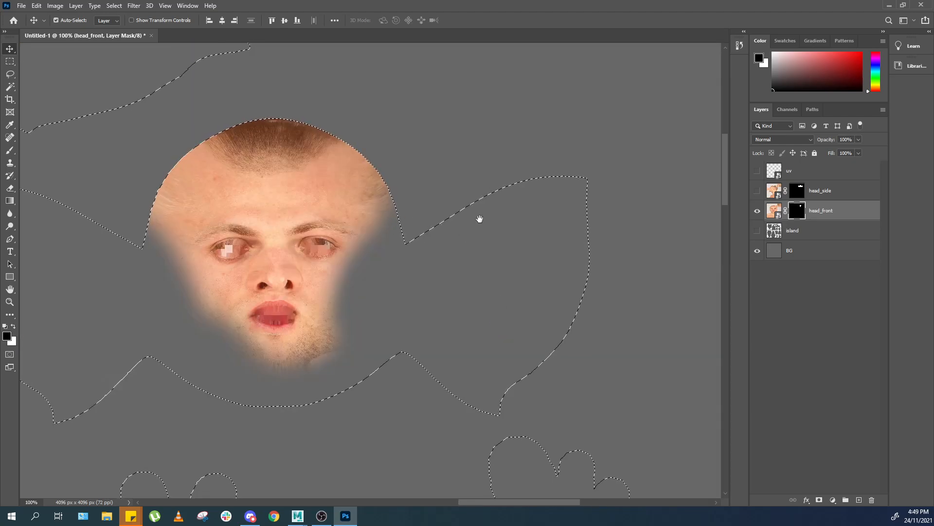
{"action": "left_click_drag", "start_coordinate": [480, 219], "coordinate": [558, 219]}
{"action": "key", "text": "b"}
{"action": "left_click_drag", "start_coordinate": [480, 200], "coordinate": [498, 254]}
{"action": "left_click_drag", "start_coordinate": [176, 195], "coordinate": [219, 198]}
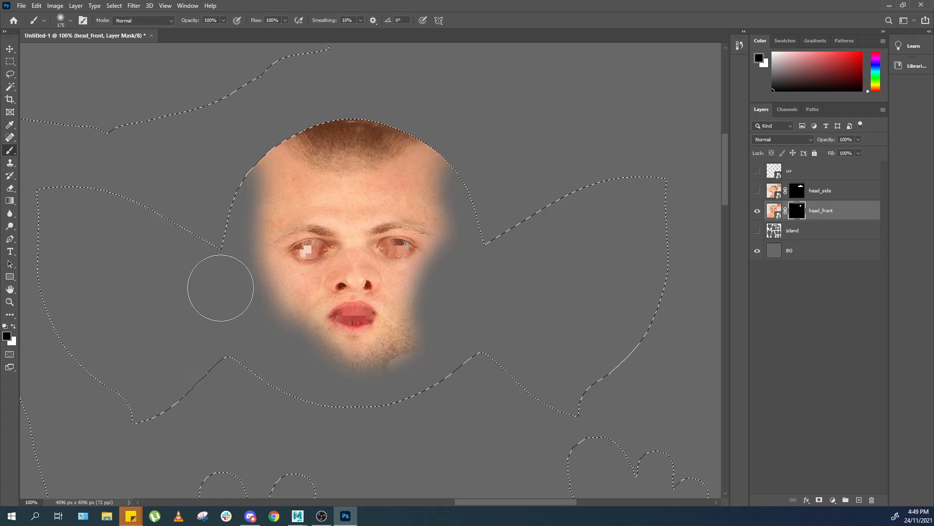
Refine the head_front mask edges around the chin and cheeks with a smaller brush, alternating black and white.
{"action": "key", "text": "x"}
{"action": "left_click_drag", "start_coordinate": [369, 319], "coordinate": [355, 326]}
{"action": "key", "text": "bracketleft"}
{"action": "key", "text": "bracketleft"}
{"action": "key", "text": "bracketleft"}
{"action": "key", "text": "bracketleft"}
{"action": "left_click_drag", "start_coordinate": [280, 283], "coordinate": [342, 344]}
{"action": "key", "text": "x"}
{"action": "left_click_drag", "start_coordinate": [266, 355], "coordinate": [398, 383]}
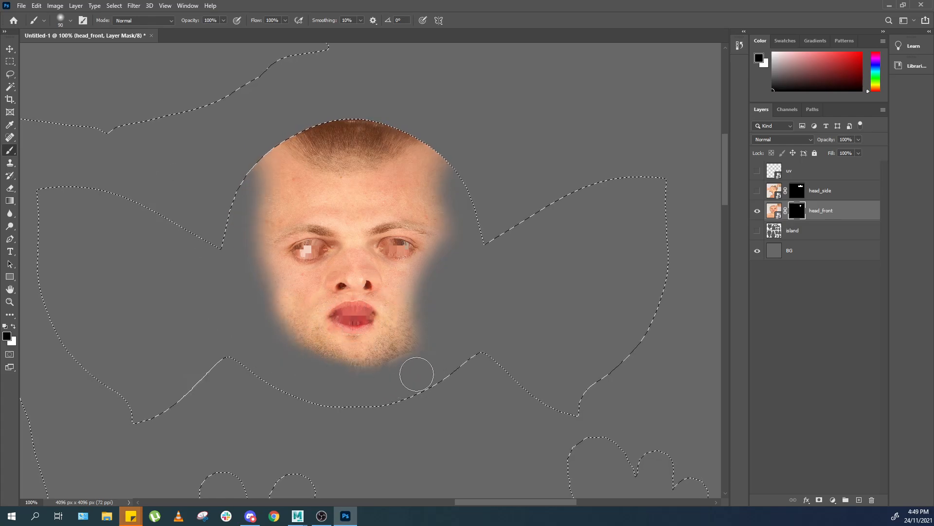
{"action": "key", "text": "x"}
{"action": "mouse_move", "coordinate": [412, 304]}
{"action": "left_mouse_down"}
{"action": "mouse_move", "coordinate": [407, 277]}
{"action": "mouse_move", "coordinate": [419, 260]}
{"action": "left_mouse_up"}
{"action": "mouse_move", "coordinate": [274, 279]}
{"action": "left_mouse_down"}
{"action": "mouse_move", "coordinate": [252, 237]}
{"action": "mouse_move", "coordinate": [275, 331]}
{"action": "left_mouse_up"}
{"action": "key", "text": "x"}
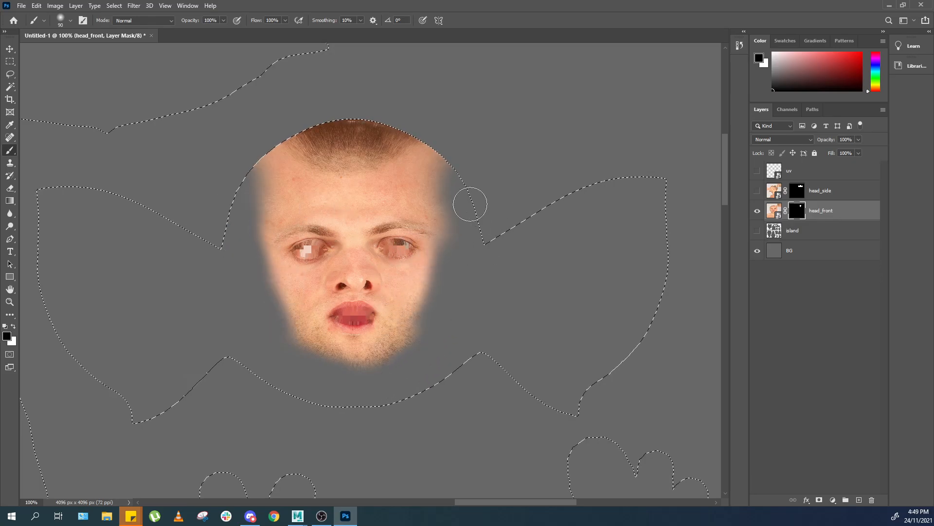
{"action": "key", "text": "x"}
{"action": "left_click_drag", "start_coordinate": [412, 163], "coordinate": [413, 192]}
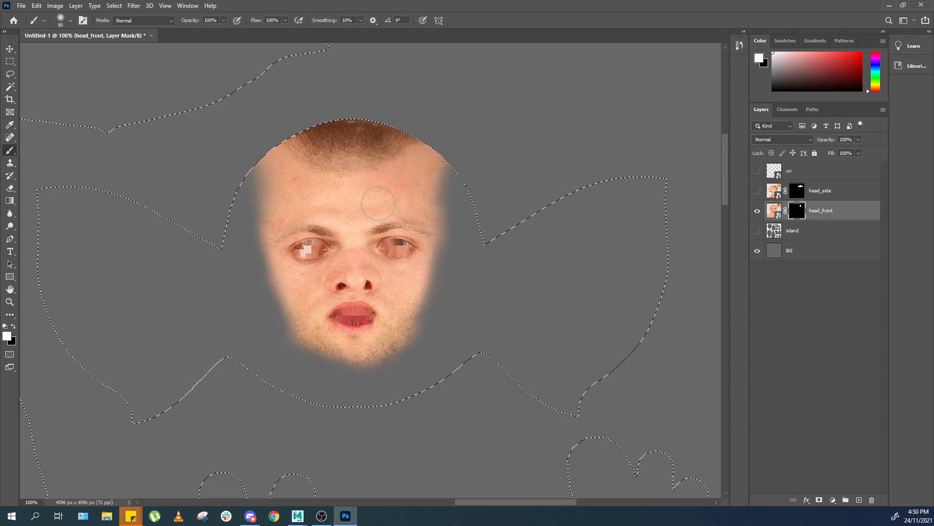
Show head_side and paint its mask black over the forehead and eye to reveal the front photo.
{"action": "left_click", "coordinate": [758, 190]}
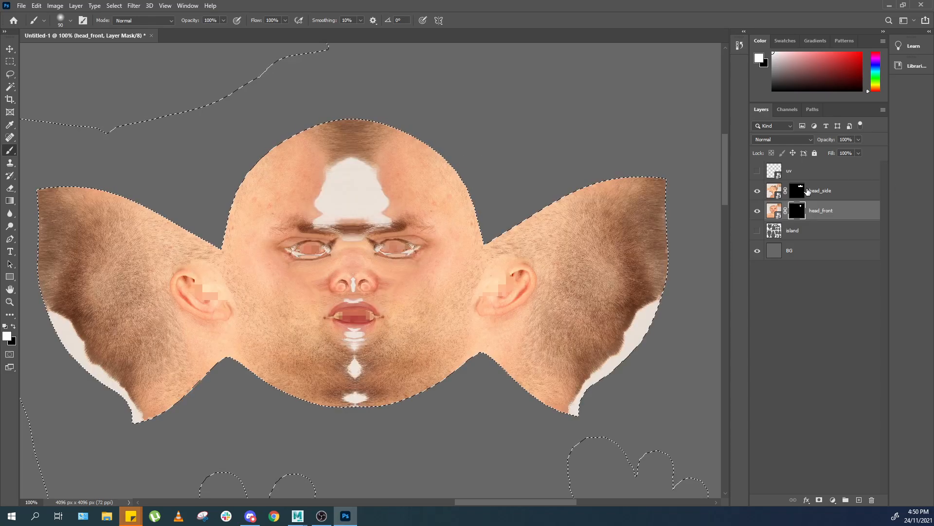
{"action": "left_click", "coordinate": [827, 190]}
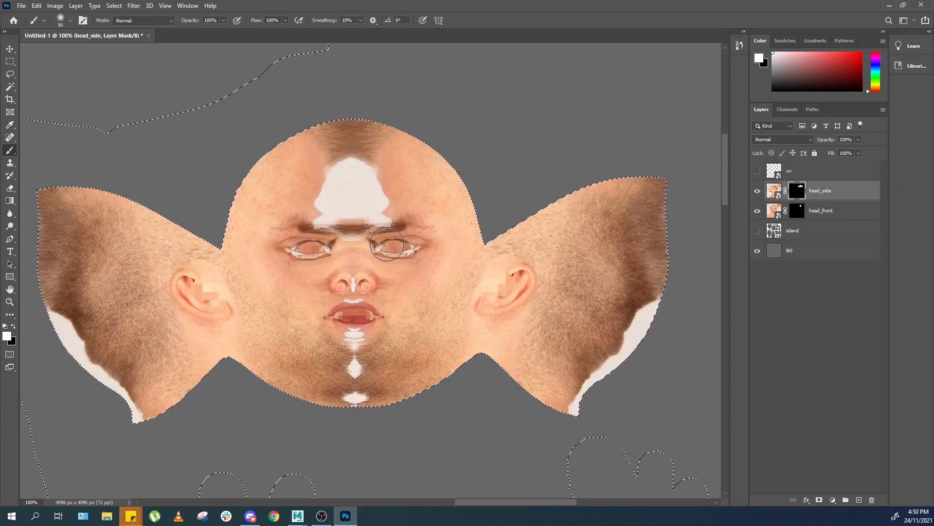
{"action": "key", "text": "x"}
{"action": "mouse_move", "coordinate": [323, 202]}
{"action": "left_mouse_down"}
{"action": "mouse_move", "coordinate": [340, 178]}
{"action": "mouse_move", "coordinate": [315, 177]}
{"action": "left_mouse_up"}
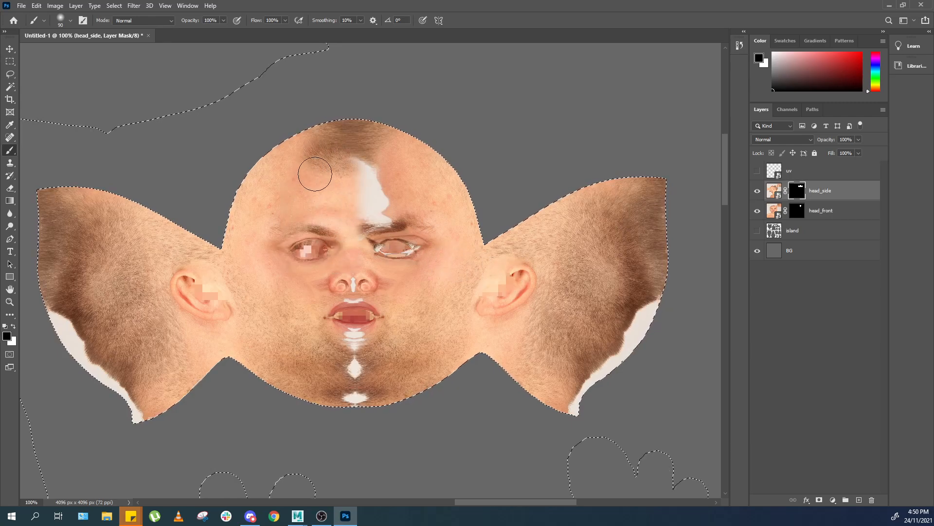
{"action": "mouse_move", "coordinate": [296, 247]}
{"action": "left_mouse_down"}
{"action": "mouse_move", "coordinate": [371, 209]}
{"action": "mouse_move", "coordinate": [352, 354]}
{"action": "left_mouse_up"}
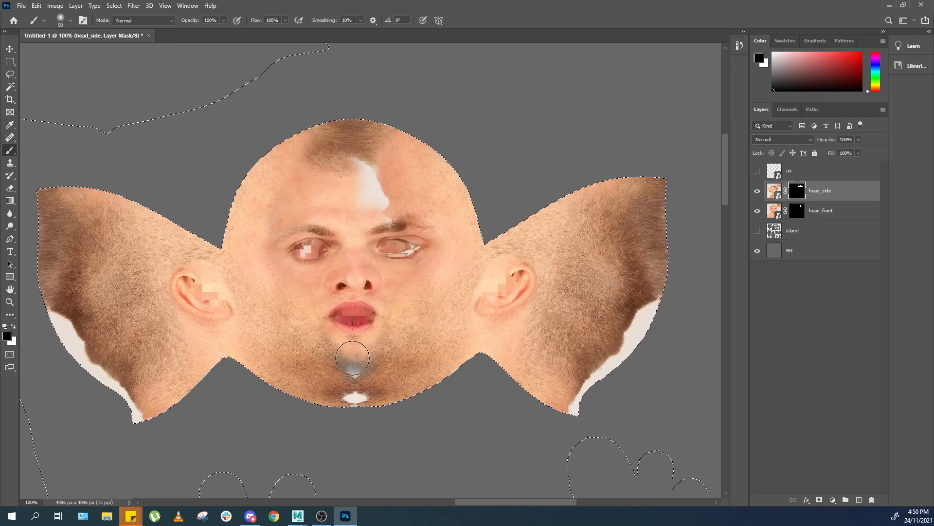
{"action": "key", "text": "z"}
{"action": "key", "text": "ctrl+z"}
Paint the head_side mask black over the forehead, nose and mouth centre to reveal the front photo there.
{"action": "mouse_move", "coordinate": [360, 291]}
{"action": "left_mouse_down"}
{"action": "mouse_move", "coordinate": [368, 319]}
{"action": "mouse_move", "coordinate": [349, 284]}
{"action": "left_mouse_up"}
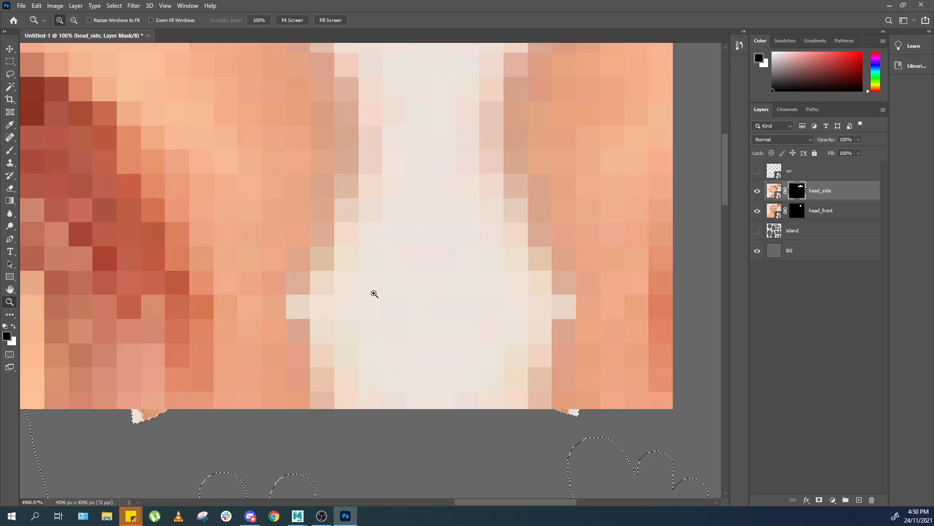
{"action": "key", "text": "b"}
{"action": "key", "text": "ctrl+minus"}
{"action": "key", "text": "ctrl+minus"}
{"action": "key", "text": "ctrl+minus"}
{"action": "key", "text": "ctrl+minus"}
{"action": "key", "text": "ctrl+minus"}
{"action": "key", "text": "ctrl+minus"}
{"action": "key", "text": "ctrl+minus"}
{"action": "key", "text": "ctrl+minus"}
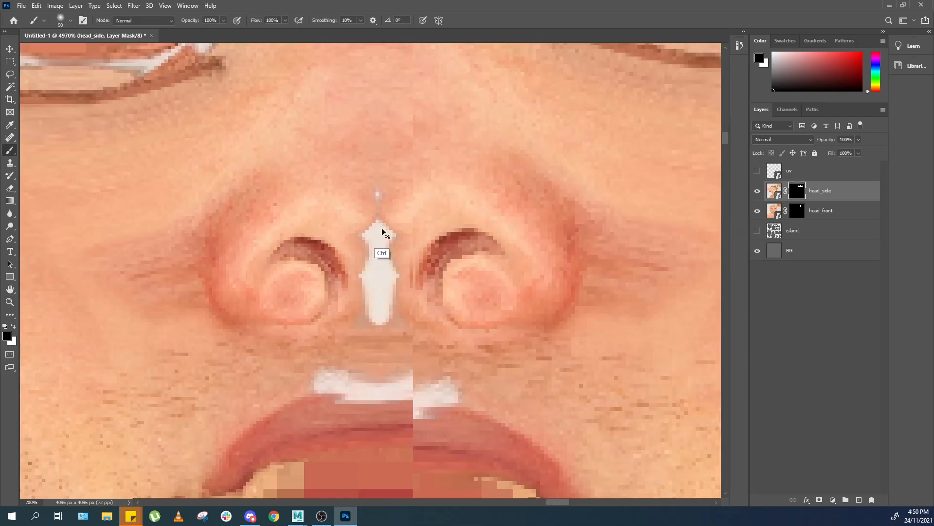
{"action": "key", "text": "ctrl+minus"}
{"action": "key", "text": "ctrl+minus"}
{"action": "key", "text": "ctrl+minus"}
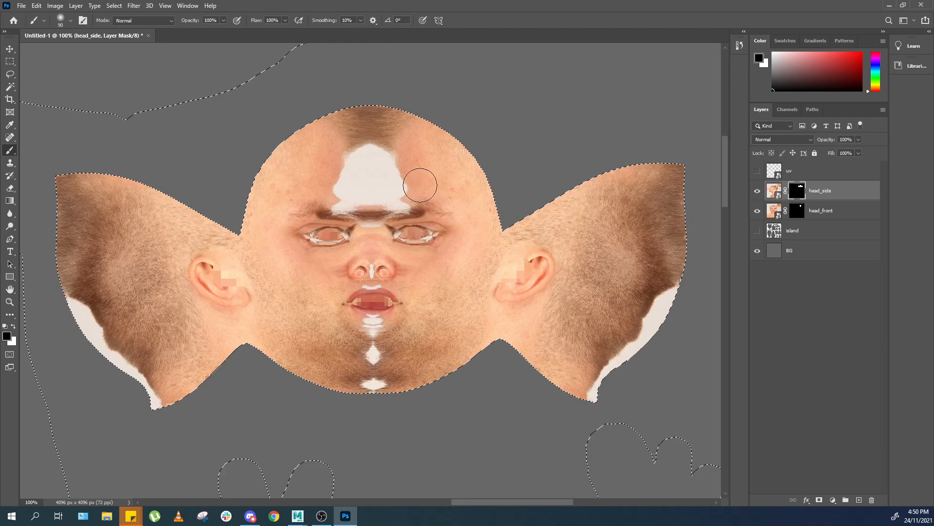
{"action": "mouse_move", "coordinate": [376, 184]}
{"action": "left_mouse_down"}
{"action": "mouse_move", "coordinate": [336, 146]}
{"action": "mouse_move", "coordinate": [313, 166]}
{"action": "left_mouse_up"}
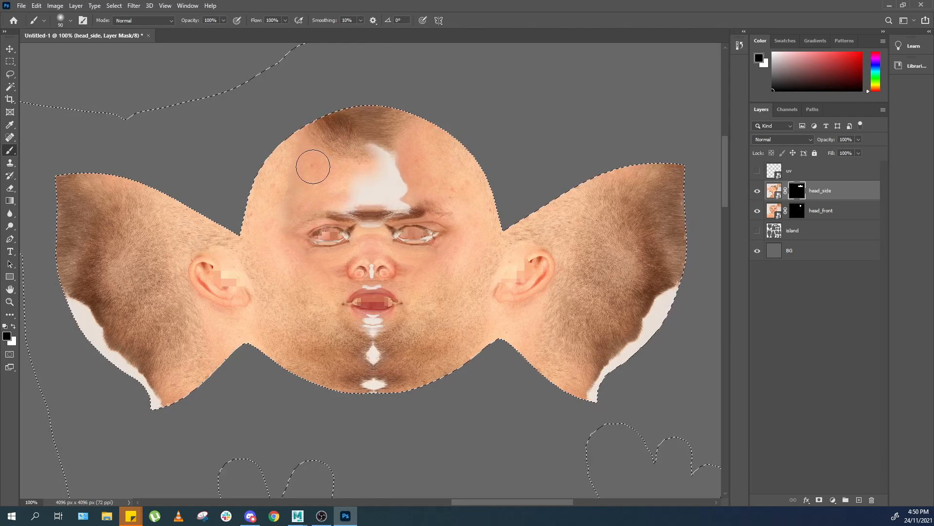
{"action": "mouse_move", "coordinate": [310, 215]}
{"action": "left_mouse_down"}
{"action": "mouse_move", "coordinate": [292, 185]}
{"action": "mouse_move", "coordinate": [323, 192]}
{"action": "mouse_move", "coordinate": [378, 165]}
{"action": "mouse_move", "coordinate": [375, 124]}
{"action": "mouse_move", "coordinate": [418, 146]}
{"action": "mouse_move", "coordinate": [371, 225]}
{"action": "mouse_move", "coordinate": [366, 319]}
{"action": "left_mouse_up"}
Enlarge the brush and paint the head_side mask white over the left temple to restore the side photo.
{"action": "key", "text": "bracketright"}
{"action": "key", "text": "bracketright"}
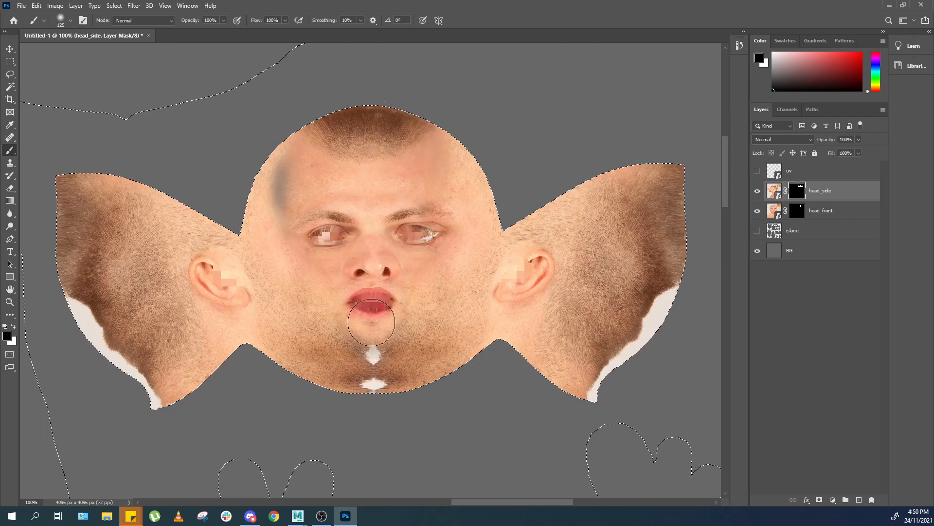
{"action": "key", "text": "x"}
{"action": "mouse_move", "coordinate": [258, 203]}
{"action": "left_mouse_down"}
{"action": "mouse_move", "coordinate": [254, 218]}
{"action": "mouse_move", "coordinate": [330, 272]}
{"action": "left_mouse_up"}
{"action": "key", "text": "z"}
{"action": "key", "text": "ctrl+minus"}
{"action": "key", "text": "ctrl+minus"}
{"action": "key", "text": "ctrl+minus"}
{"action": "key", "text": "ctrl+minus"}
{"action": "key", "text": "ctrl+minus"}
{"action": "key", "text": "ctrl+minus"}
{"action": "key", "text": "ctrl+minus"}
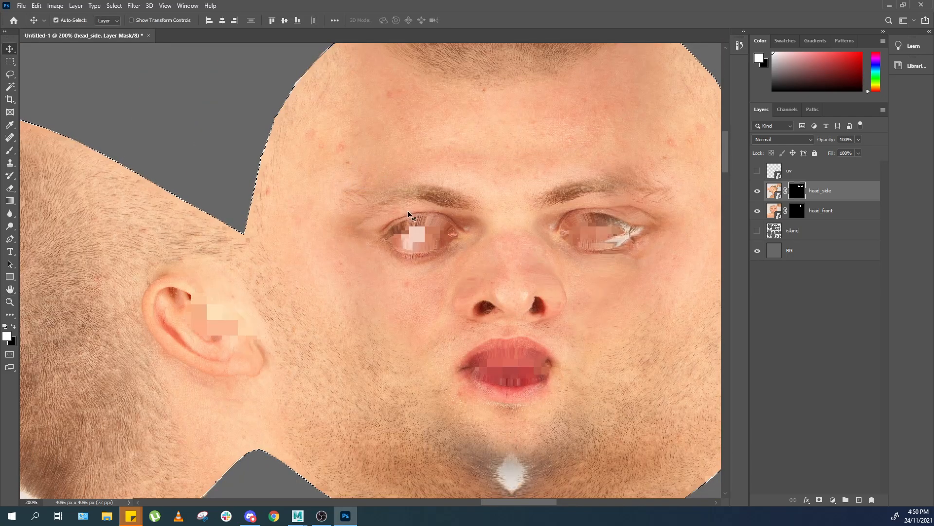
{"action": "left_click_drag", "start_coordinate": [444, 219], "coordinate": [355, 229]}
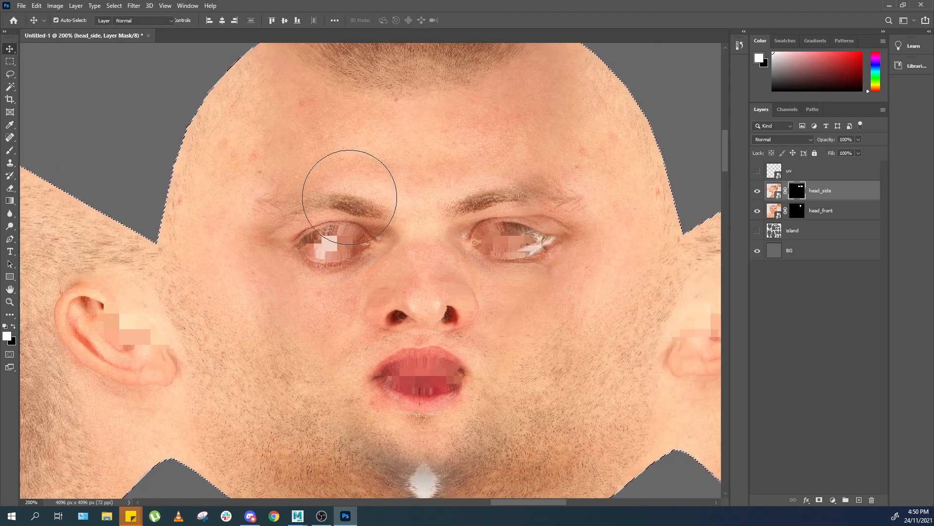
{"action": "key", "text": "b"}
{"action": "key", "text": "x"}
{"action": "left_click_drag", "start_coordinate": [319, 174], "coordinate": [347, 169]}
{"action": "key", "text": "ctrl+z"}
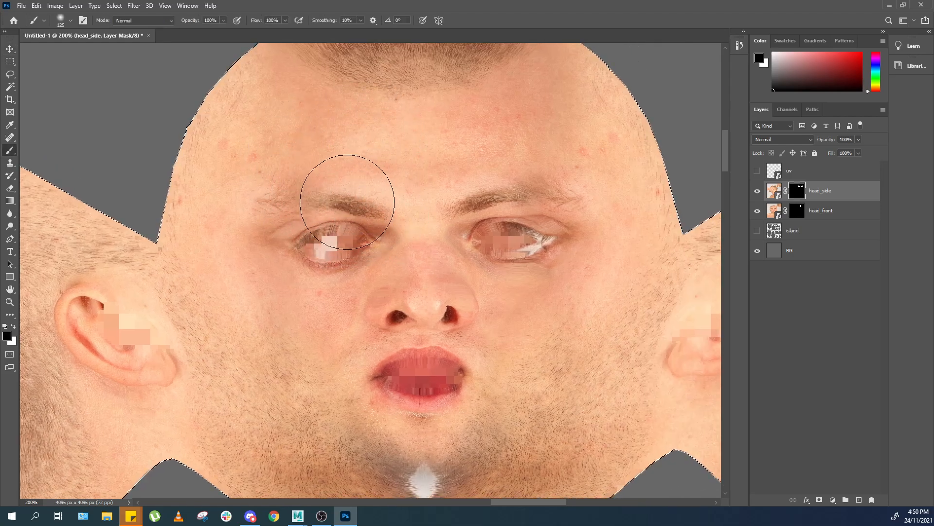
Shrink the brush and blend the head_side mask white across the left cheek.
{"action": "key", "text": "bracketleft"}
{"action": "key", "text": "bracketleft"}
{"action": "key", "text": "bracketleft"}
{"action": "key", "text": "bracketleft"}
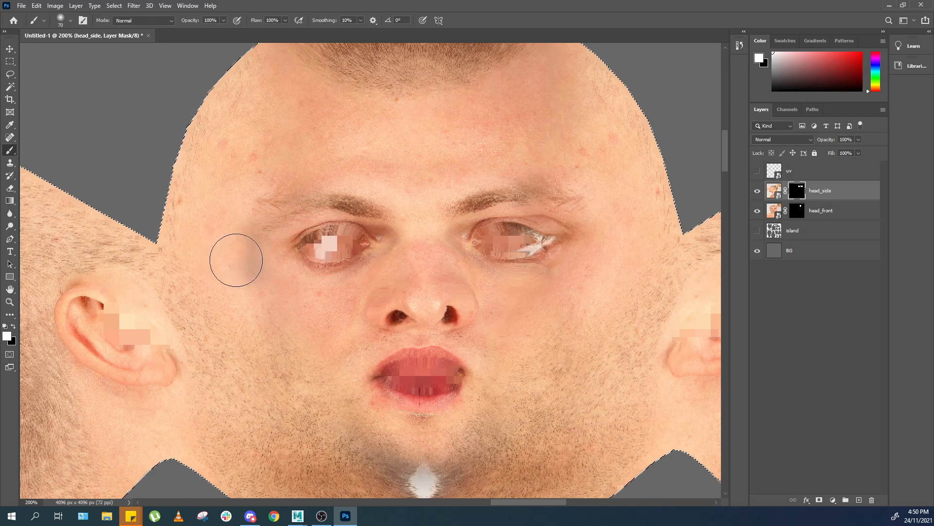
{"action": "key", "text": "x"}
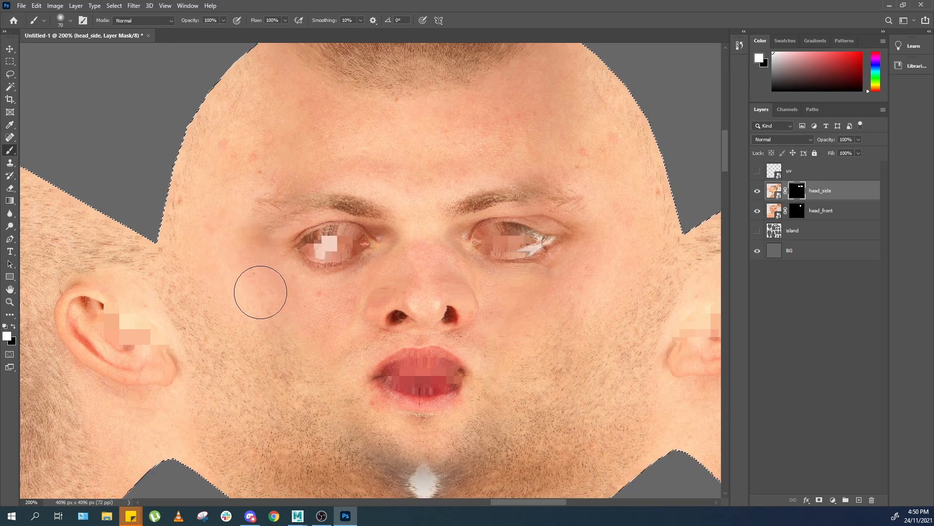
{"action": "mouse_move", "coordinate": [390, 329]}
{"action": "left_mouse_down"}
{"action": "mouse_move", "coordinate": [354, 274]}
{"action": "mouse_move", "coordinate": [340, 323]}
{"action": "left_mouse_up"}
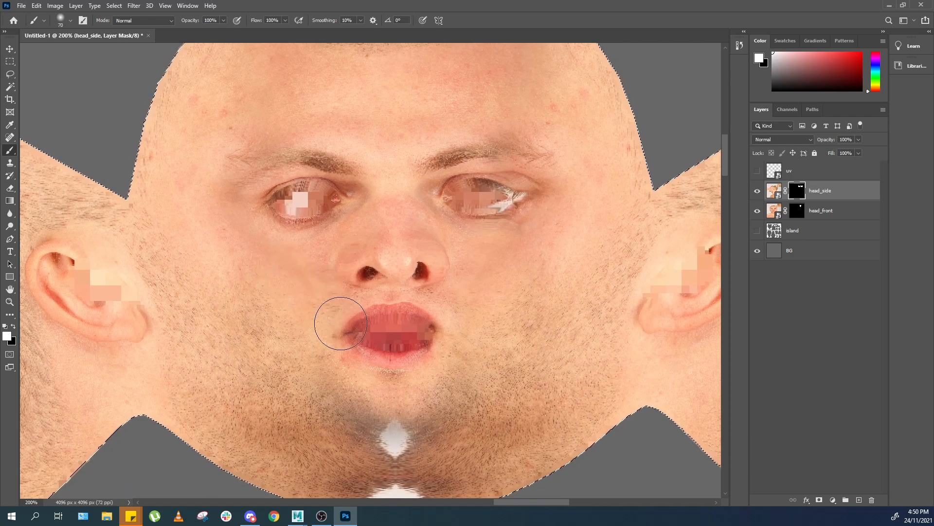
Touch up the head_side mask around the chin, alternating black and white.
{"action": "key", "text": "x"}
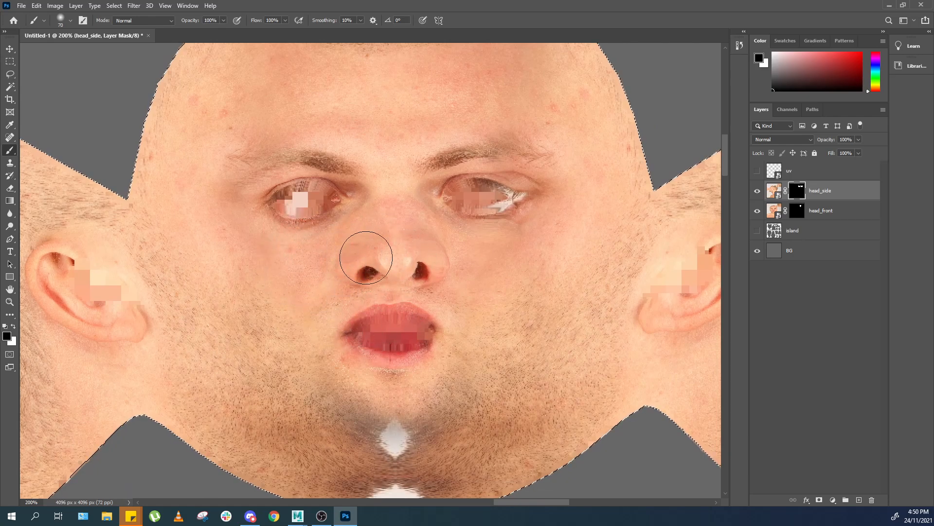
{"action": "left_click_drag", "start_coordinate": [364, 413], "coordinate": [446, 425]}
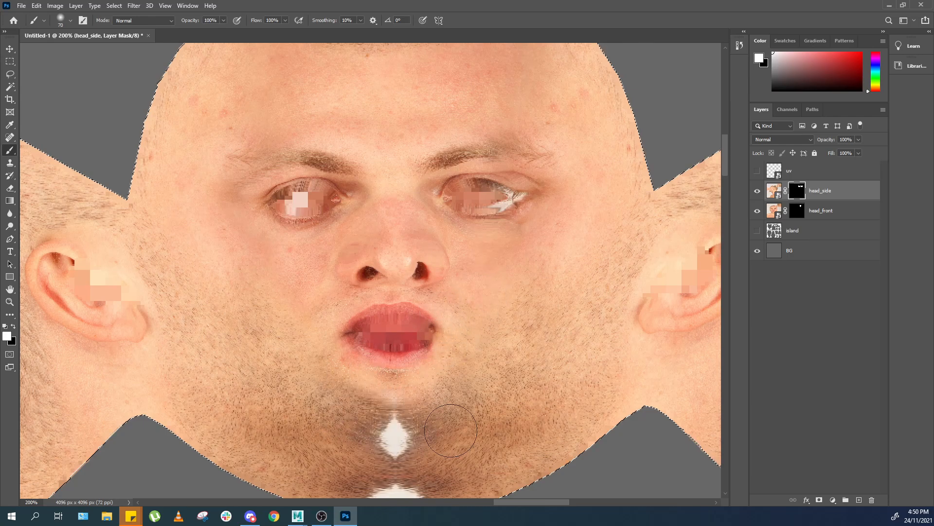
{"action": "key", "text": "x"}
{"action": "left_click_drag", "start_coordinate": [387, 376], "coordinate": [394, 368]}
{"action": "left_click_drag", "start_coordinate": [516, 341], "coordinate": [415, 284]}
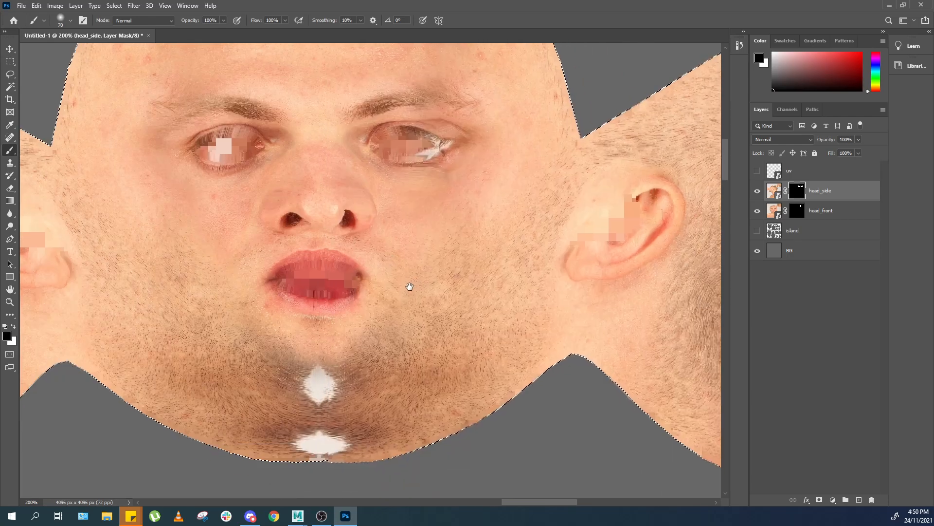
Blend the head_side mask over the right cheek and under the right eye, alternating black and white.
{"action": "key", "text": "x"}
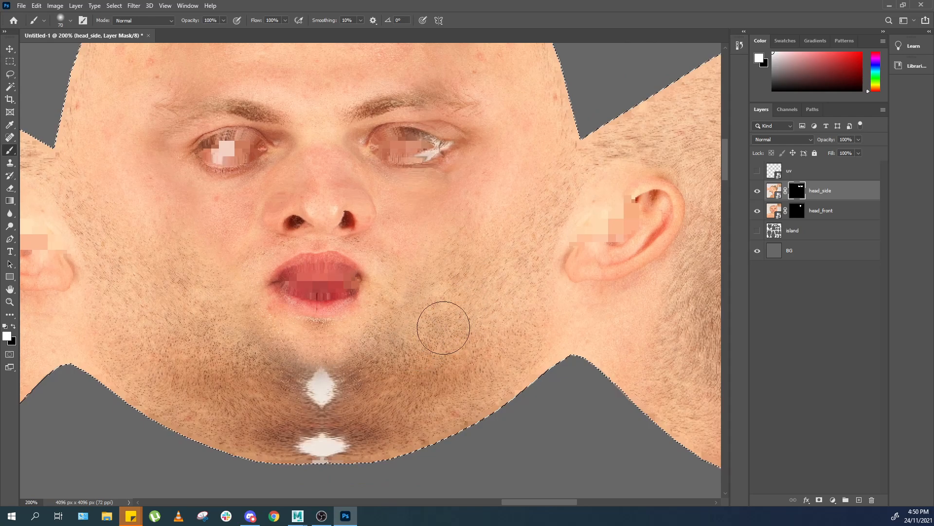
{"action": "key", "text": "x"}
{"action": "left_click_drag", "start_coordinate": [485, 229], "coordinate": [470, 207]}
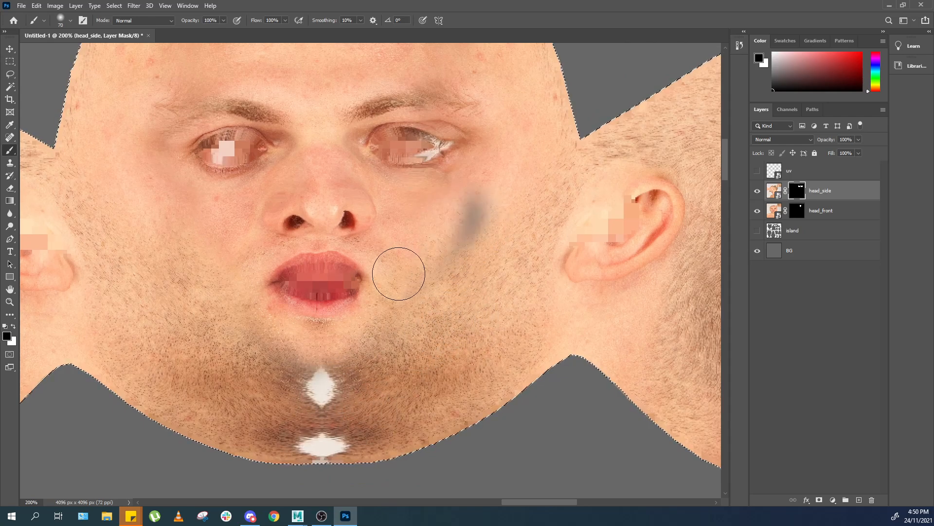
{"action": "left_click_drag", "start_coordinate": [397, 275], "coordinate": [477, 219]}
{"action": "key", "text": "x"}
{"action": "mouse_move", "coordinate": [478, 184]}
{"action": "left_mouse_down"}
{"action": "mouse_move", "coordinate": [461, 202]}
{"action": "mouse_move", "coordinate": [382, 194]}
{"action": "left_mouse_up"}
{"action": "key", "text": "x"}
{"action": "mouse_move", "coordinate": [323, 222]}
{"action": "left_mouse_down"}
{"action": "mouse_move", "coordinate": [347, 239]}
{"action": "mouse_move", "coordinate": [363, 219]}
{"action": "mouse_move", "coordinate": [415, 211]}
{"action": "mouse_move", "coordinate": [472, 170]}
{"action": "left_mouse_up"}
{"action": "left_click_drag", "start_coordinate": [445, 139], "coordinate": [424, 186]}
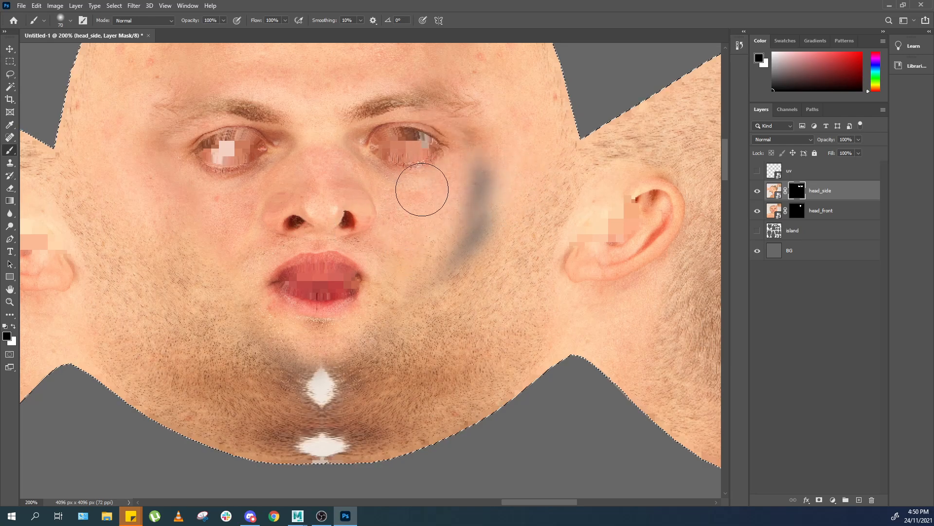
{"action": "left_click_drag", "start_coordinate": [347, 167], "coordinate": [366, 262]}
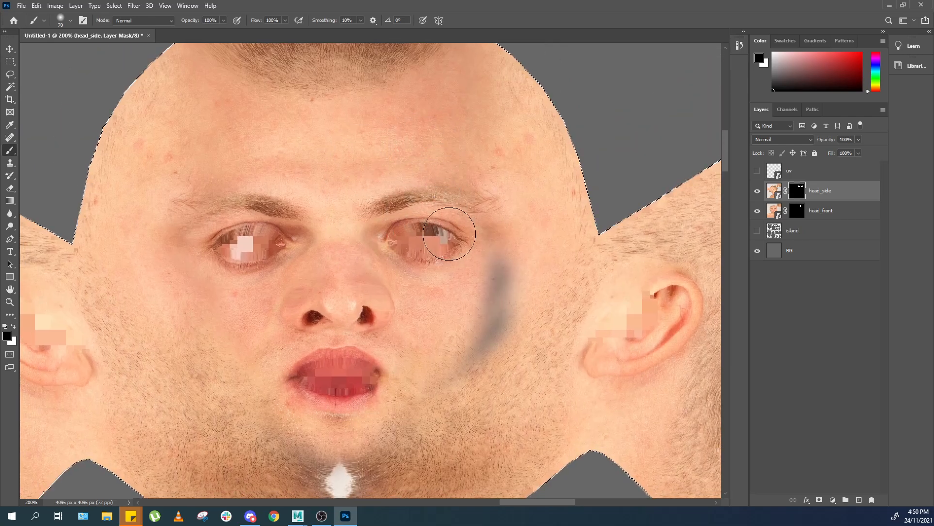
Paint the head_side mask white over the grey streak on the right cheek.
{"action": "key", "text": "x"}
{"action": "mouse_move", "coordinate": [526, 247]}
{"action": "left_mouse_down"}
{"action": "mouse_move", "coordinate": [519, 279]}
{"action": "mouse_move", "coordinate": [501, 285]}
{"action": "mouse_move", "coordinate": [501, 313]}
{"action": "mouse_move", "coordinate": [442, 386]}
{"action": "left_mouse_up"}
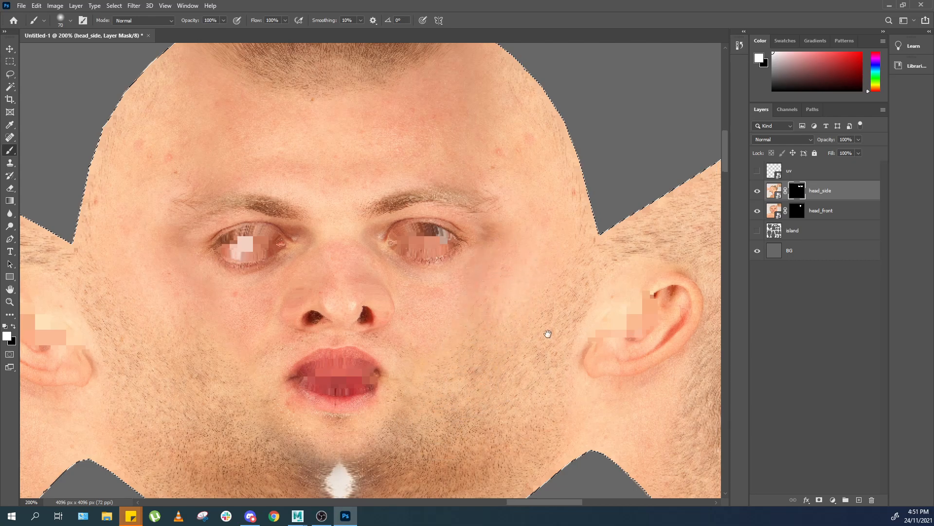
{"action": "left_click_drag", "start_coordinate": [570, 334], "coordinate": [459, 319]}
Deselect the island selection and fit the whole texture in view.
{"action": "key", "text": "z"}
{"action": "left_click_drag", "start_coordinate": [393, 305], "coordinate": [463, 323]}
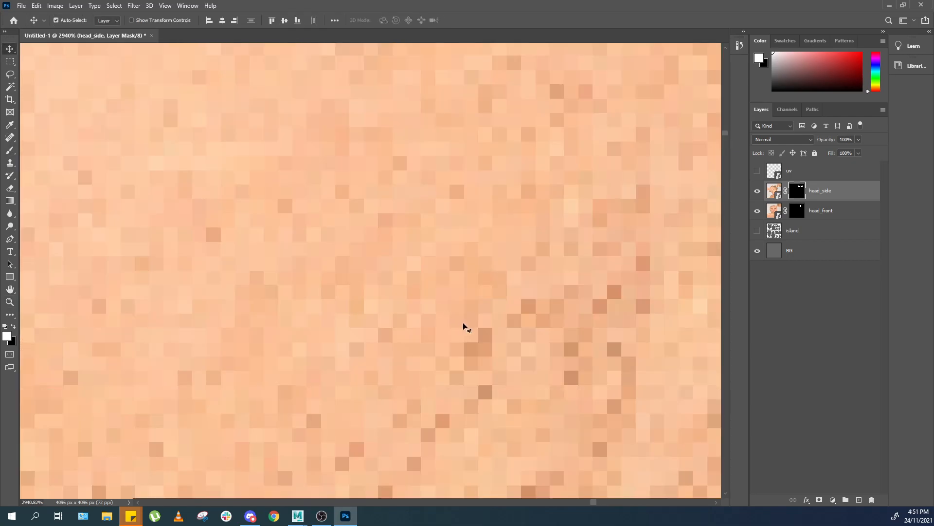
{"action": "key", "text": "ctrl+0"}
{"action": "key", "text": "ctrl+plus"}
{"action": "key", "text": "ctrl+plus"}
{"action": "key", "text": "ctrl+plus"}
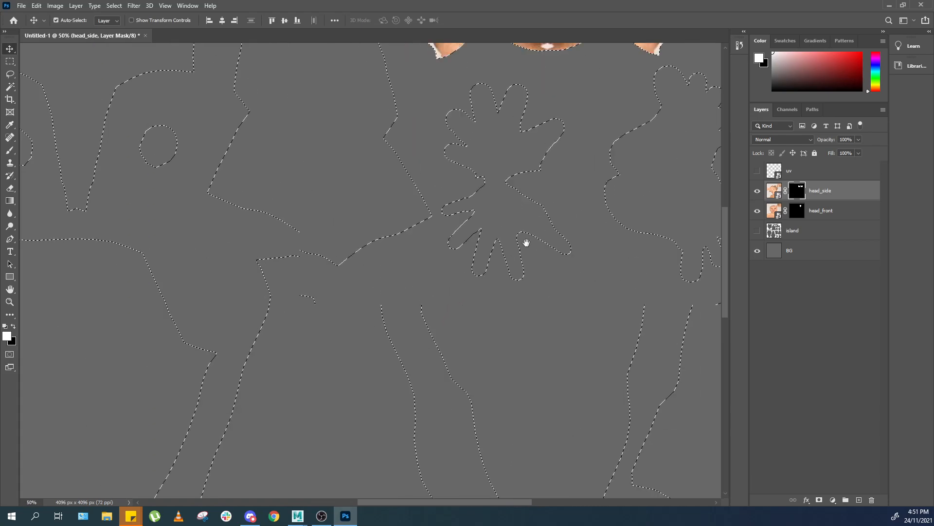
{"action": "key", "text": "ctrl+d"}
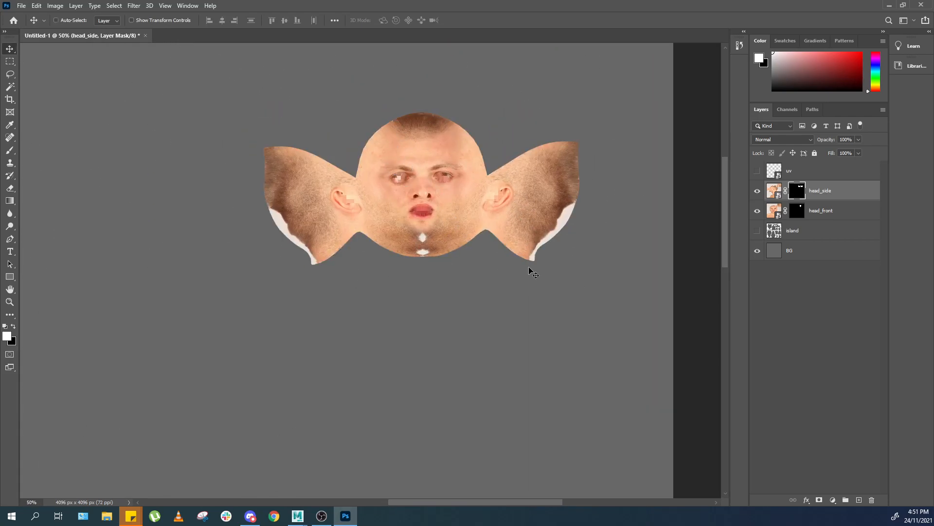
{"action": "key", "text": "ctrl+0"}
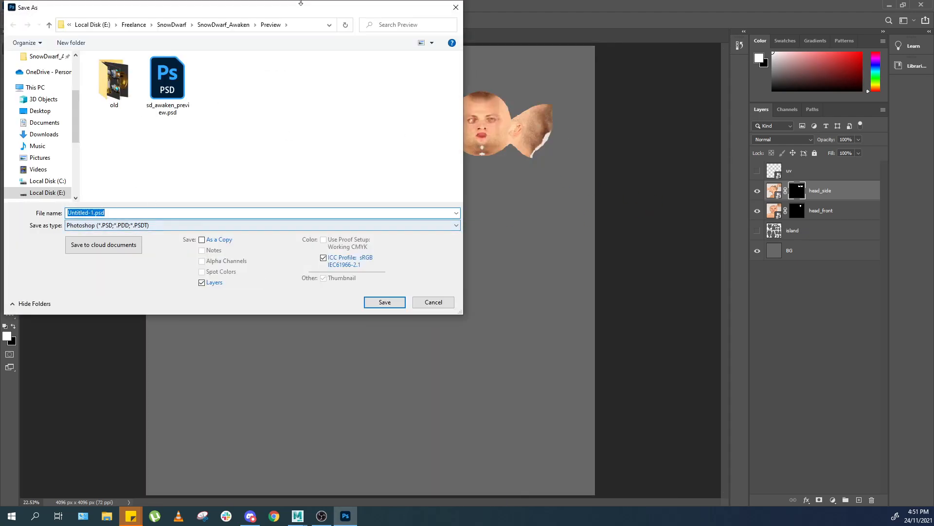
Save the texture as a PNG file on the Desktop named human_.
{"action": "left_click_drag", "start_coordinate": [295, 12], "coordinate": [329, 32]}
{"action": "scroll", "coordinate": [71, 210], "scroll_direction": "up", "scroll_amount": 5}
{"action": "left_click", "coordinate": [73, 218]}
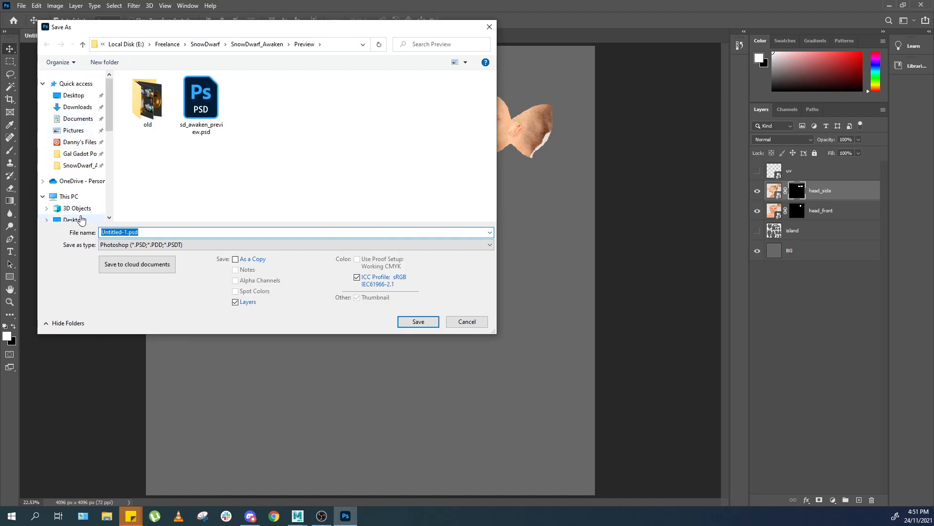
{"action": "left_click", "coordinate": [146, 244]}
{"action": "left_click", "coordinate": [146, 320]}
{"action": "left_click", "coordinate": [161, 233]}
{"action": "left_click", "coordinate": [170, 247]}
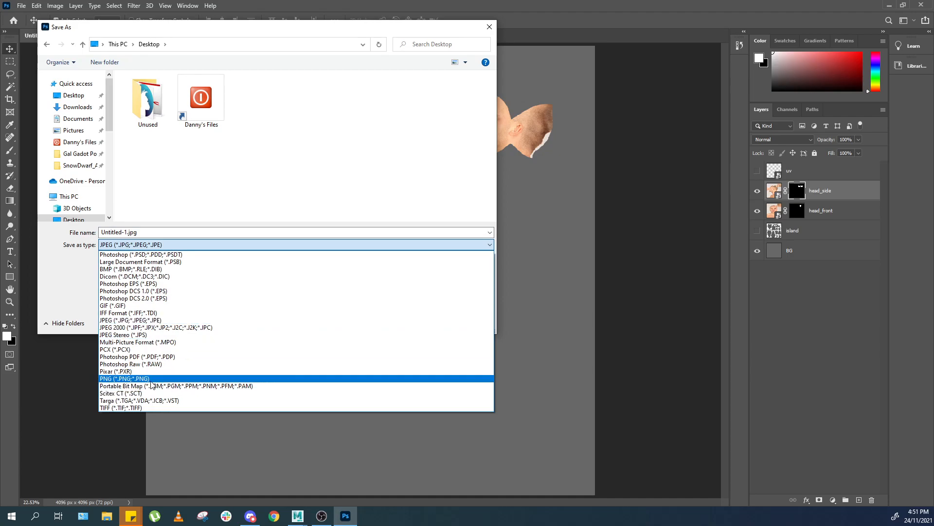
{"action": "left_click", "coordinate": [146, 378]}
{"action": "left_click", "coordinate": [162, 230]}
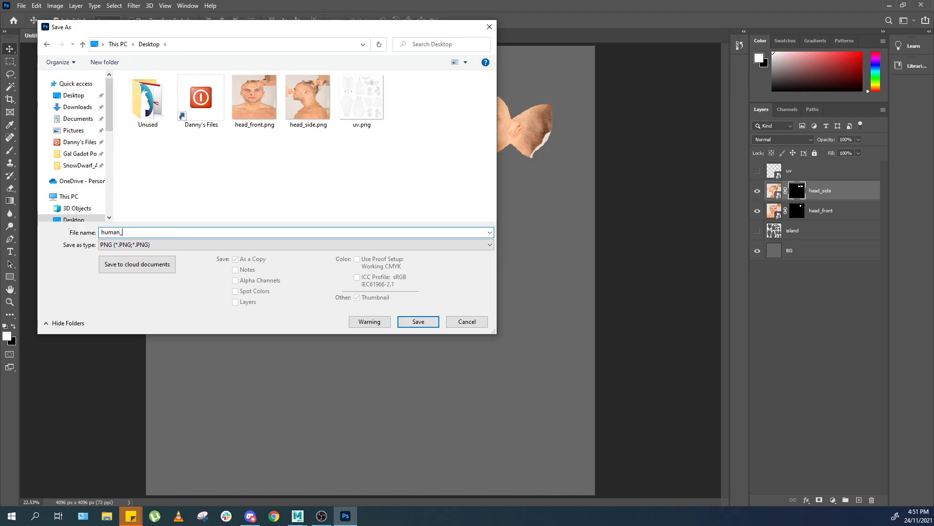
{"action": "key", "text": "ctrl+s"}
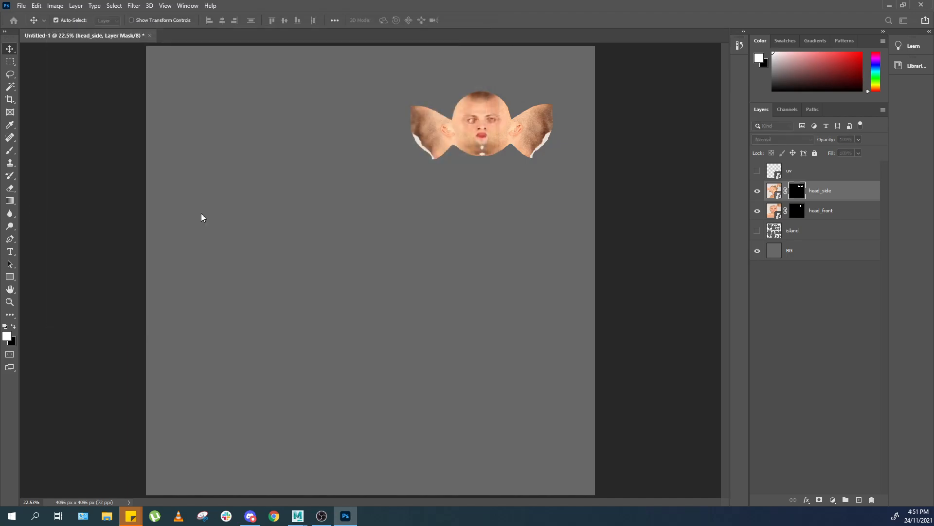
Switch to Maya and close the torn-off UV Sets menu.
{"action": "key", "text": "alt+Tab"}
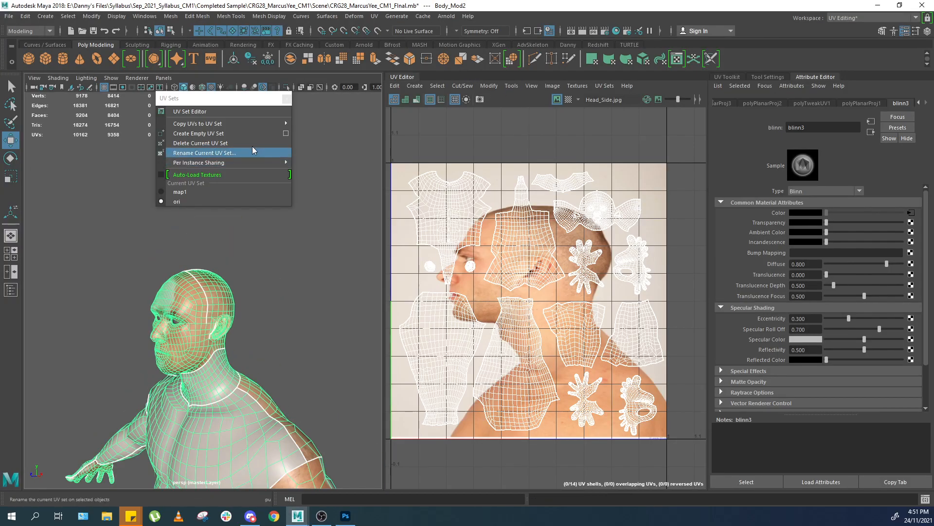
{"action": "left_click_drag", "start_coordinate": [227, 102], "coordinate": [306, 113]}
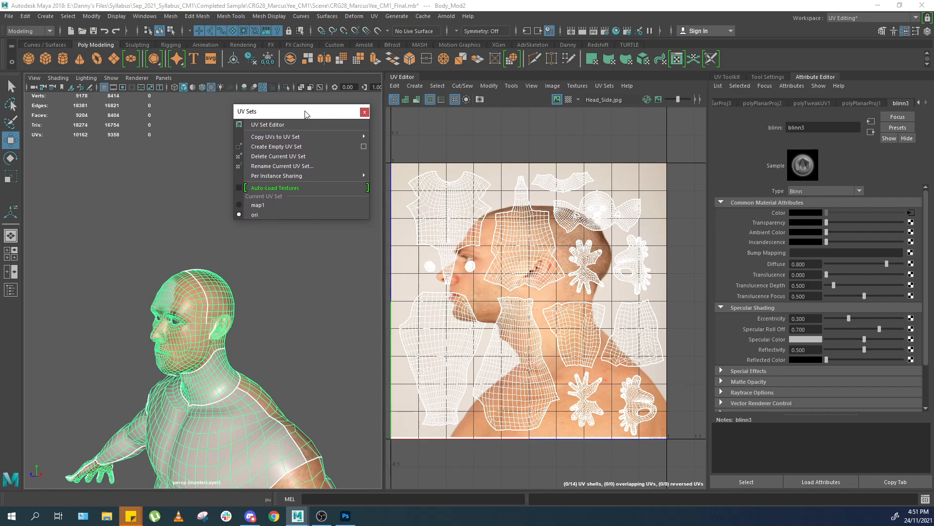
{"action": "left_click", "coordinate": [364, 112]}
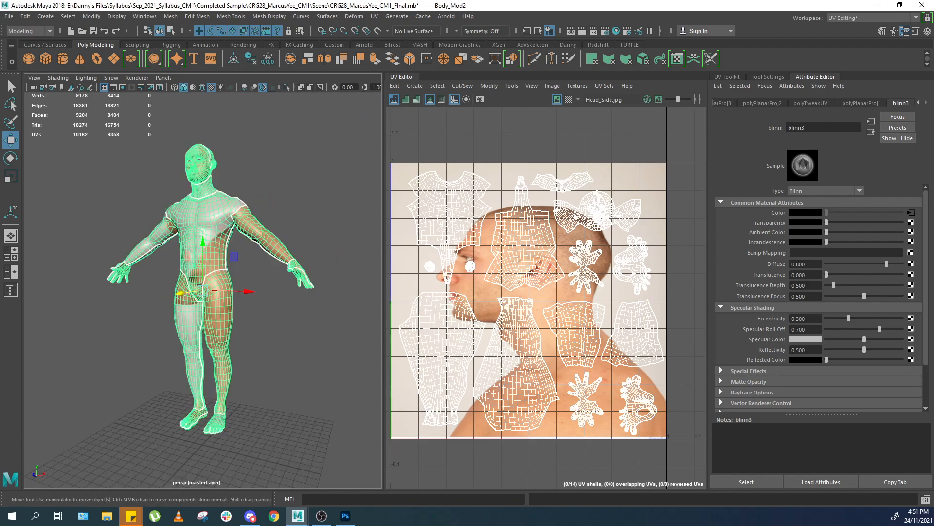
Switch the current UV set between map1 and ori to compare their UV layouts.
{"action": "left_click", "coordinate": [604, 85]}
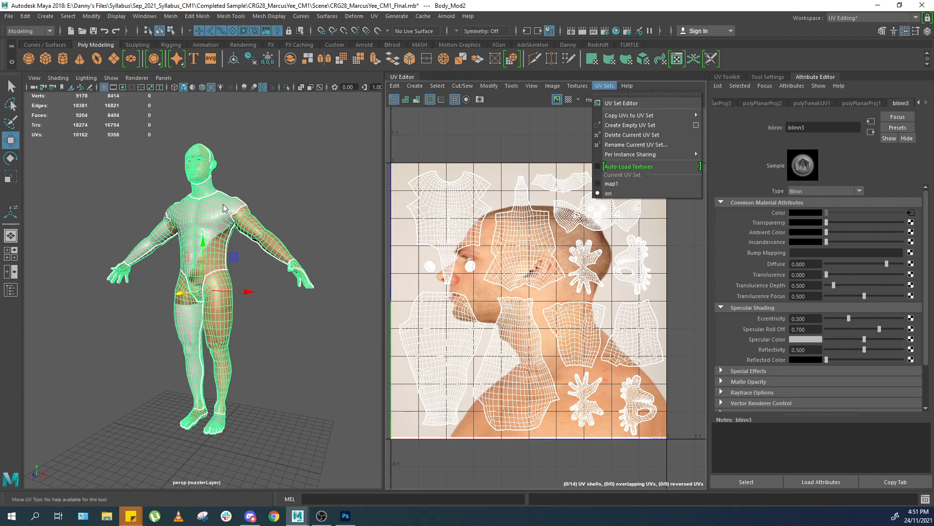
{"action": "left_click", "coordinate": [366, 189]}
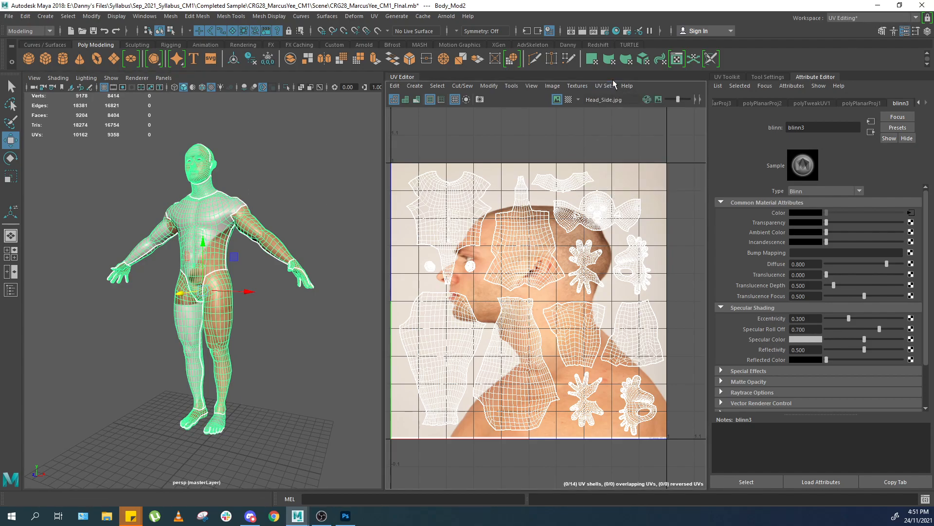
{"action": "left_click", "coordinate": [613, 86]}
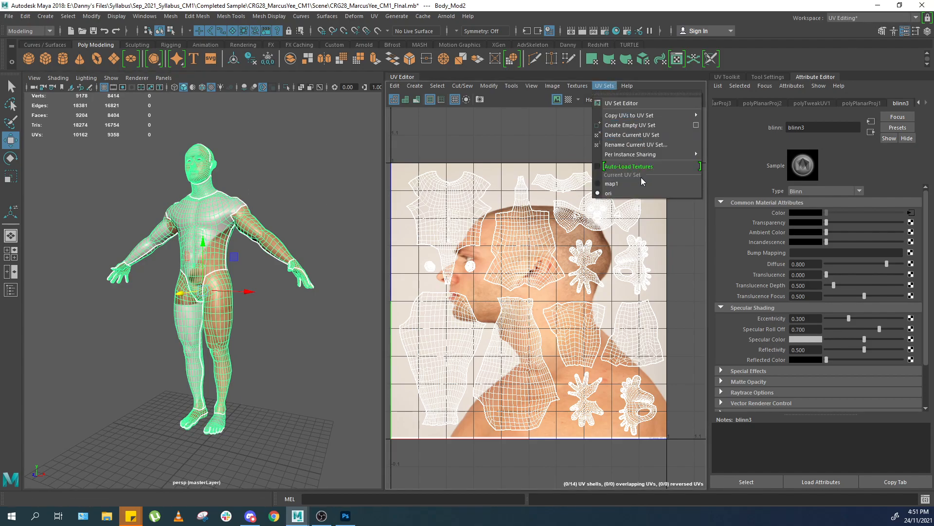
{"action": "left_click", "coordinate": [623, 194]}
{"action": "mouse_move", "coordinate": [561, 167]}
{"action": "middle_mouse_down", "text": "alt"}
{"action": "mouse_move", "coordinate": [589, 178]}
{"action": "mouse_move", "coordinate": [570, 165]}
{"action": "middle_mouse_up", "text": "alt"}
{"action": "left_click", "coordinate": [604, 86]}
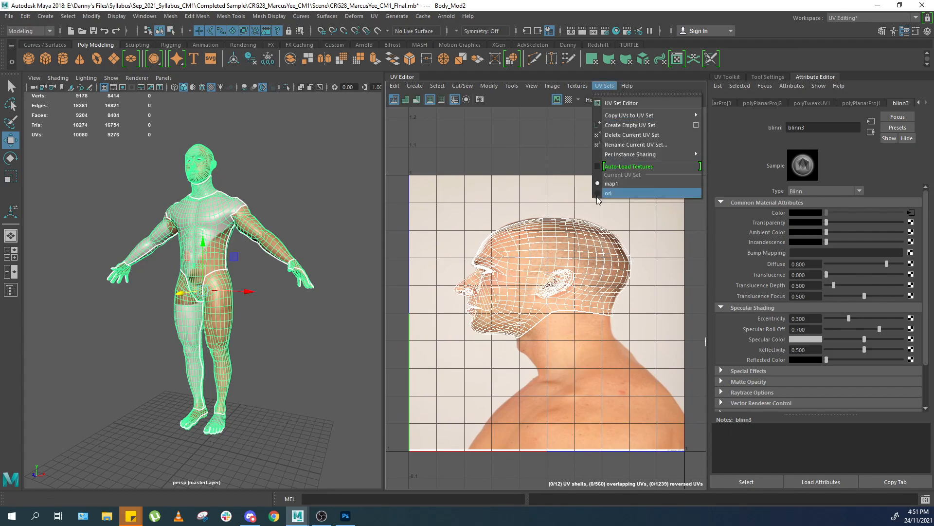
{"action": "left_click", "coordinate": [598, 194]}
Copy the UVs into the map1 UV set and make map1 the current UV set.
{"action": "left_click", "coordinate": [604, 86]}
{"action": "mouse_move", "coordinate": [651, 121]}
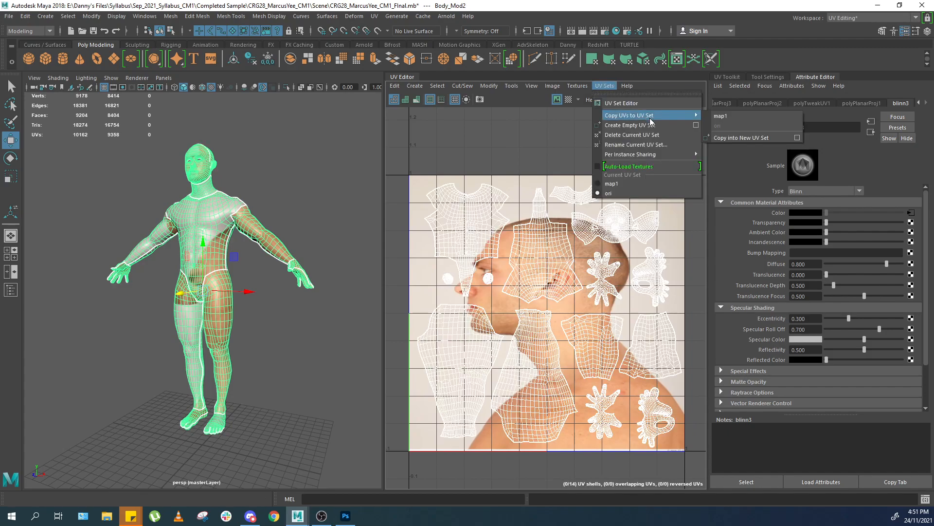
{"action": "left_click", "coordinate": [733, 116]}
{"action": "left_click", "coordinate": [605, 86]}
{"action": "left_click", "coordinate": [617, 184]}
{"action": "left_click", "coordinate": [604, 86]}
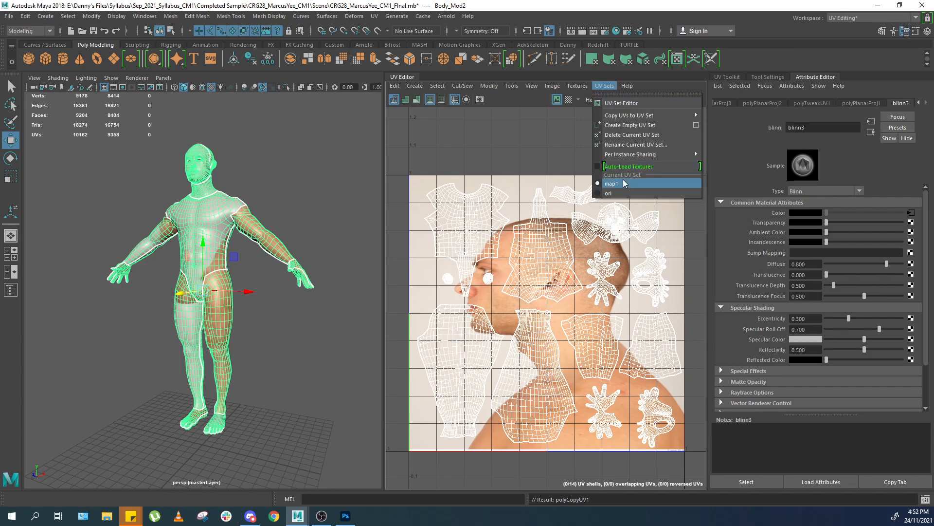
{"action": "left_click", "coordinate": [623, 193]}
{"action": "left_click", "coordinate": [605, 85]}
{"action": "left_click", "coordinate": [632, 184]}
Switch the workspace to Maya Classic and select the body mesh.
{"action": "left_click", "coordinate": [864, 19]}
{"action": "left_click", "coordinate": [843, 28]}
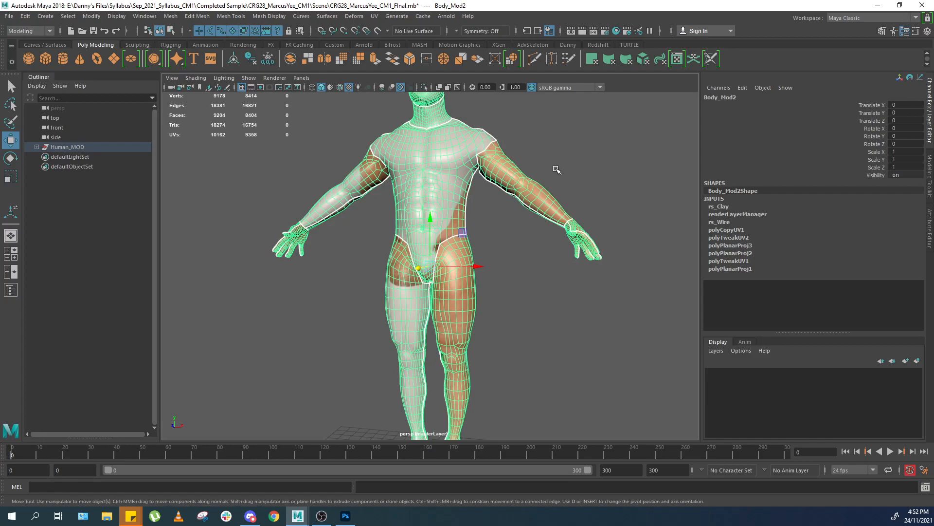
{"action": "left_click_drag", "start_coordinate": [556, 169], "coordinate": [609, 156], "text": "alt"}
{"action": "scroll", "coordinate": [609, 156], "scroll_direction": "down", "scroll_amount": 4}
{"action": "left_click", "coordinate": [604, 159]}
{"action": "left_click", "coordinate": [471, 215]}
{"action": "left_click_drag", "start_coordinate": [547, 181], "coordinate": [550, 206], "text": "alt"}
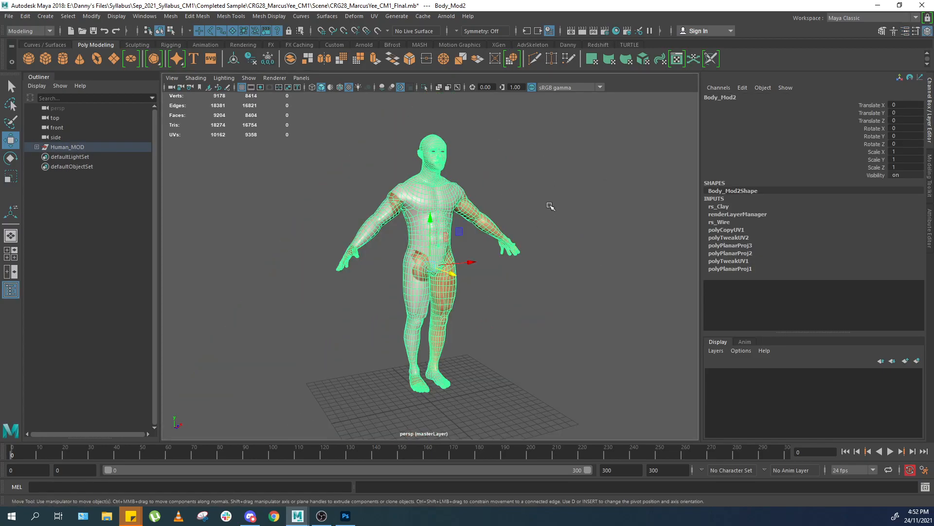
{"action": "scroll", "coordinate": [534, 205], "scroll_direction": "up", "scroll_amount": 5}
{"action": "right_click_drag", "start_coordinate": [533, 188], "coordinate": [615, 433]}
Connect a file texture to the material's colour and load human_diffuse.png from the Desktop.
{"action": "left_click", "coordinate": [818, 182]}
{"action": "left_click", "coordinate": [826, 191]}
{"action": "middle_click_drag", "start_coordinate": [629, 189], "coordinate": [640, 274], "text": "alt"}
{"action": "left_click_drag", "start_coordinate": [879, 208], "coordinate": [905, 220]}
{"action": "left_click", "coordinate": [903, 218]}
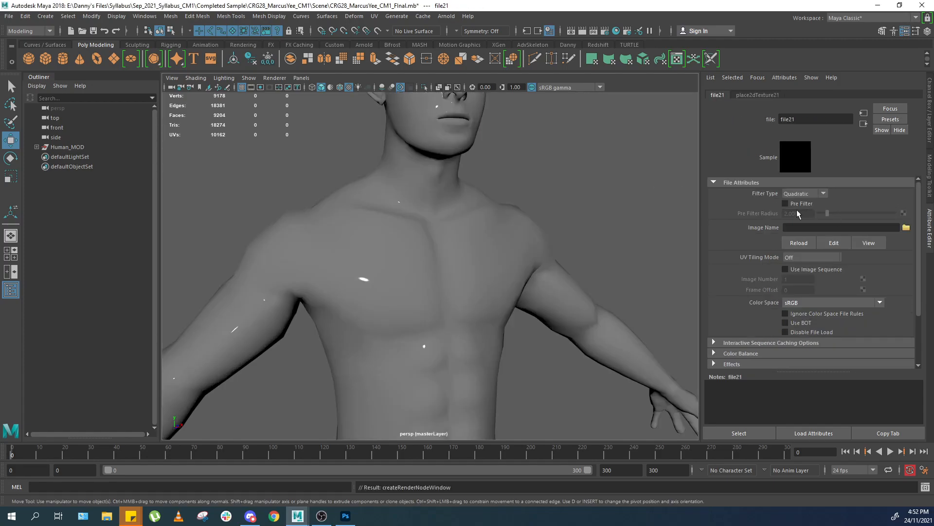
{"action": "left_click", "coordinate": [906, 228]}
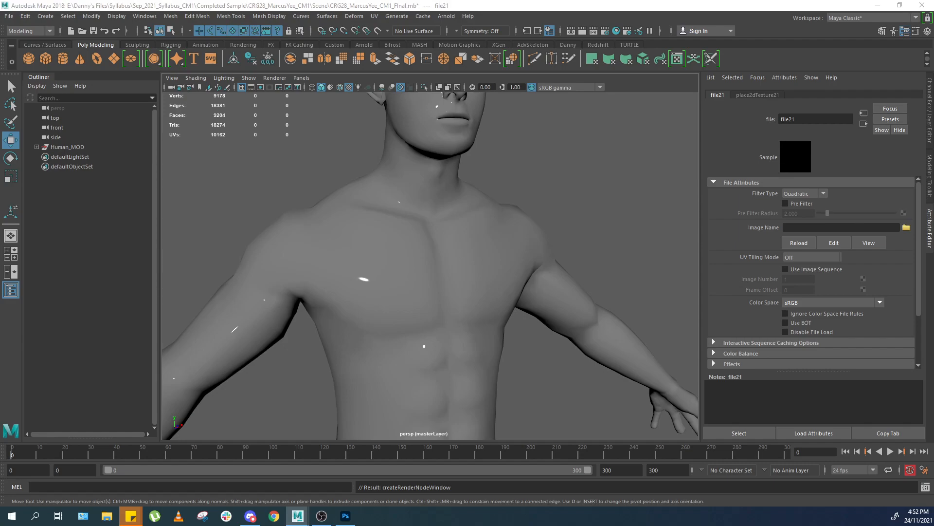
{"action": "left_click", "coordinate": [584, 180]}
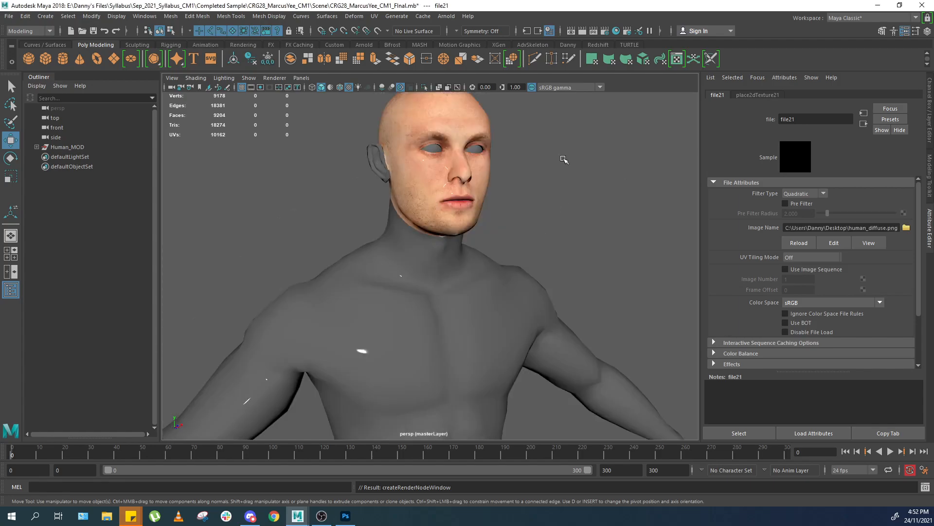
Frame and orbit around the head to inspect the applied face texture.
{"action": "scroll", "coordinate": [564, 159], "scroll_direction": "up", "scroll_amount": 3}
{"action": "middle_click_drag", "start_coordinate": [564, 159], "coordinate": [563, 229], "text": "alt"}
{"action": "scroll", "coordinate": [563, 230], "scroll_direction": "up", "scroll_amount": 5}
{"action": "left_click_drag", "start_coordinate": [564, 230], "coordinate": [552, 221], "text": "alt"}
{"action": "left_click", "coordinate": [490, 229]}
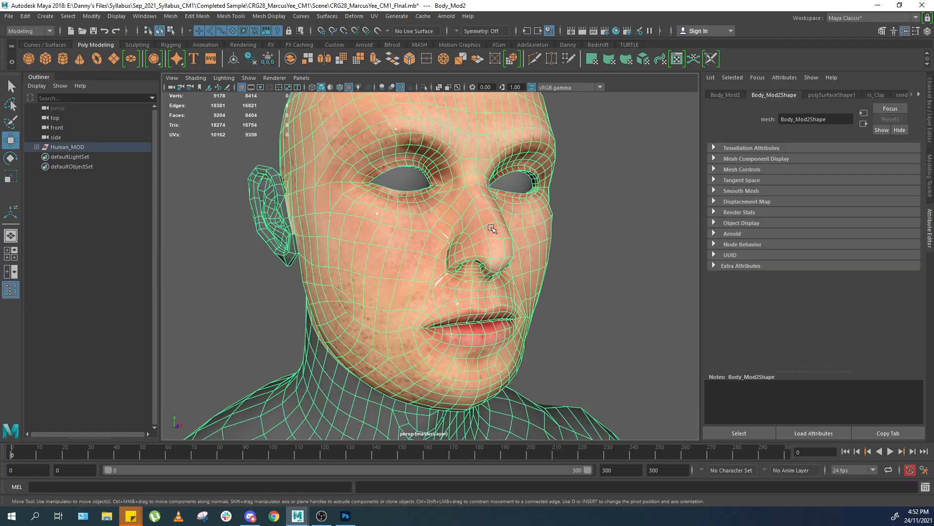
{"action": "key", "text": "f"}
{"action": "middle_click_drag", "start_coordinate": [523, 217], "coordinate": [488, 261], "text": "alt"}
{"action": "right_click_drag", "start_coordinate": [488, 261], "coordinate": [544, 194], "text": "alt"}
{"action": "middle_click_drag", "start_coordinate": [544, 193], "coordinate": [526, 207], "text": "alt"}
{"action": "right_click_drag", "start_coordinate": [526, 207], "coordinate": [587, 209], "text": "alt"}
{"action": "middle_click_drag", "start_coordinate": [586, 210], "coordinate": [591, 264], "text": "alt"}
{"action": "left_click", "coordinate": [620, 247]}
{"action": "right_click_drag", "start_coordinate": [619, 247], "coordinate": [545, 205], "text": "alt"}
{"action": "right_click_drag", "start_coordinate": [452, 141], "coordinate": [497, 130], "text": "alt"}
{"action": "middle_click_drag", "start_coordinate": [496, 131], "coordinate": [379, 182], "text": "alt"}
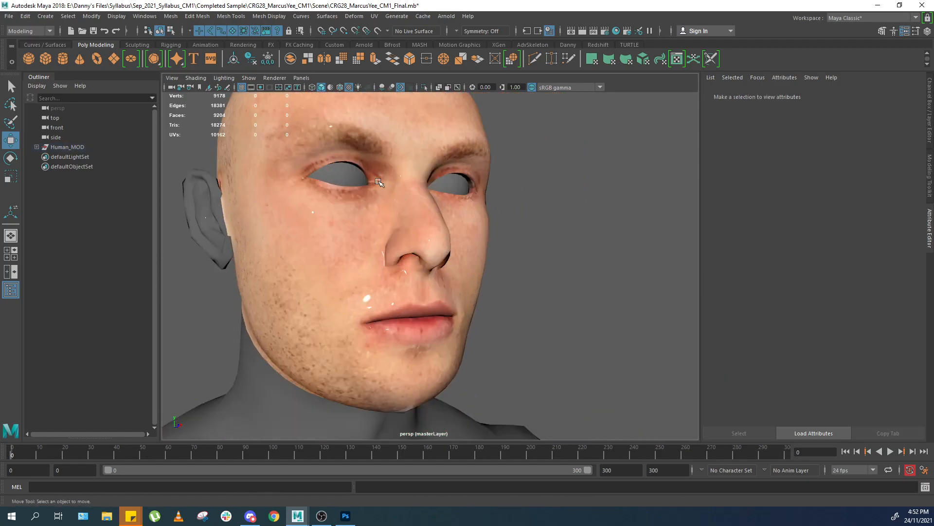
Reload all textures from the Hardware Renderer 2.0 settings and close the window.
{"action": "left_click", "coordinate": [275, 78]}
{"action": "left_click", "coordinate": [330, 95]}
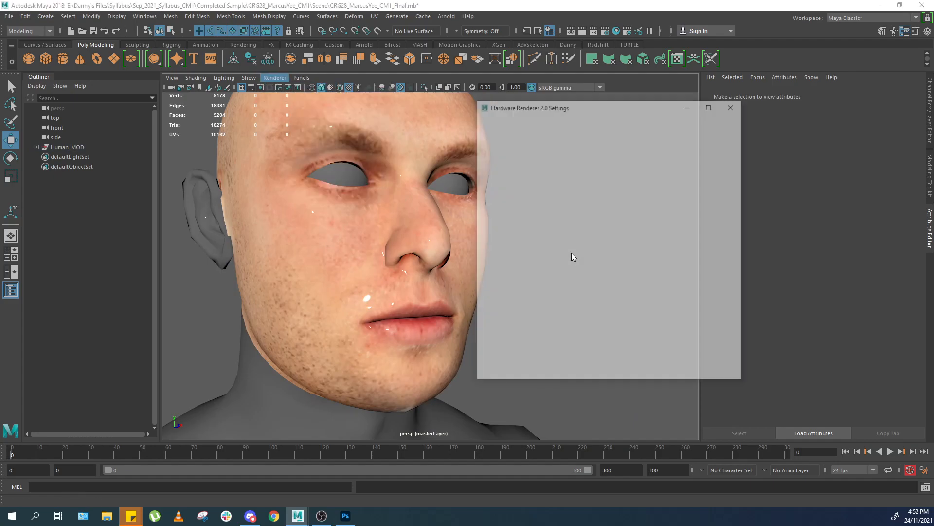
{"action": "left_click", "coordinate": [596, 268]}
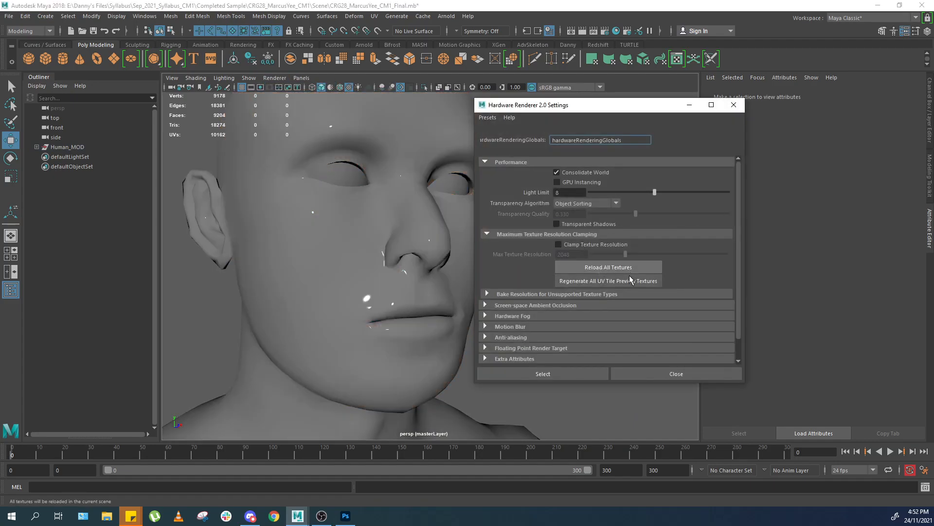
{"action": "left_click", "coordinate": [733, 108]}
Orbit around the head and torso to examine the textured face and the back.
{"action": "left_click_drag", "start_coordinate": [582, 192], "coordinate": [506, 283], "text": "alt"}
{"action": "left_click_drag", "start_coordinate": [586, 266], "coordinate": [515, 251], "text": "alt"}
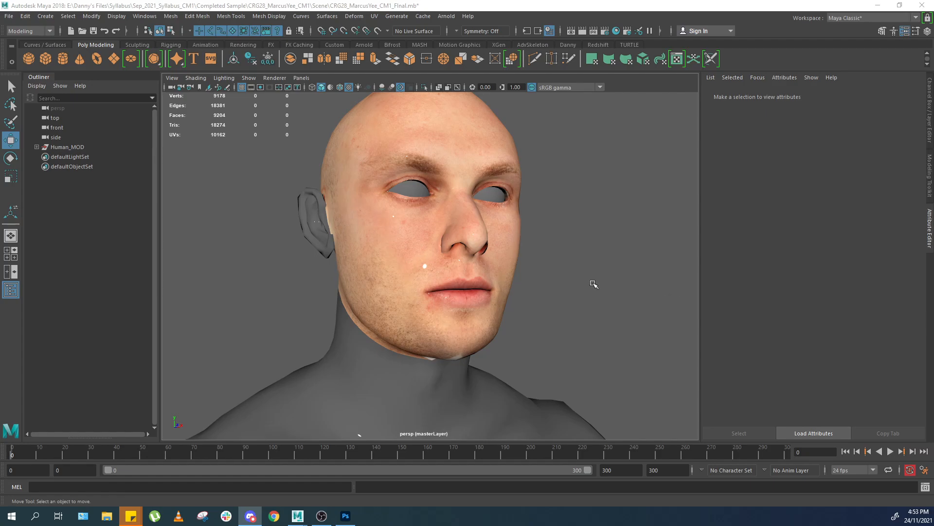
{"action": "scroll", "coordinate": [594, 284], "scroll_direction": "down", "scroll_amount": 4}
{"action": "scroll", "coordinate": [594, 283], "scroll_direction": "up", "scroll_amount": 2}
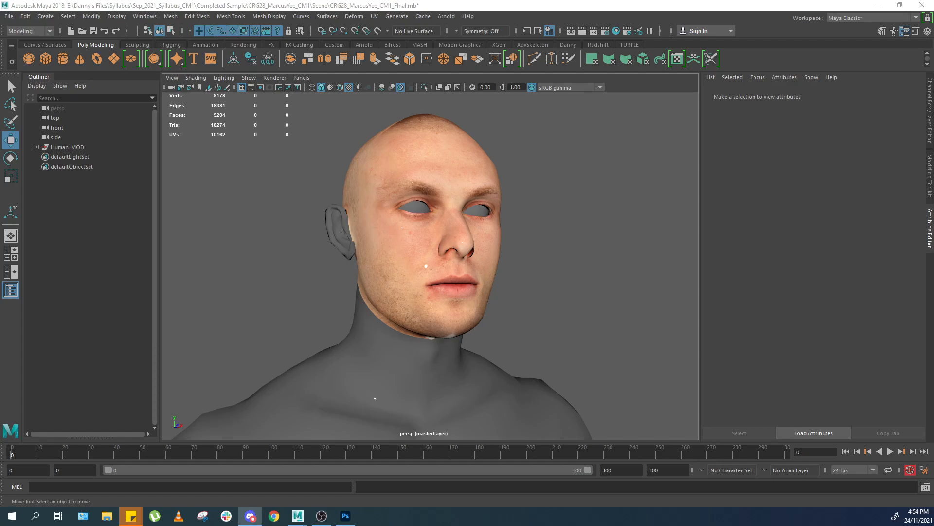
{"action": "left_click_drag", "start_coordinate": [612, 268], "coordinate": [636, 273], "text": "alt"}
{"action": "right_click_drag", "start_coordinate": [636, 273], "coordinate": [560, 292], "text": "alt"}
{"action": "middle_click_drag", "start_coordinate": [560, 292], "coordinate": [549, 227], "text": "alt"}
{"action": "left_click_drag", "start_coordinate": [549, 228], "coordinate": [447, 222], "text": "alt"}
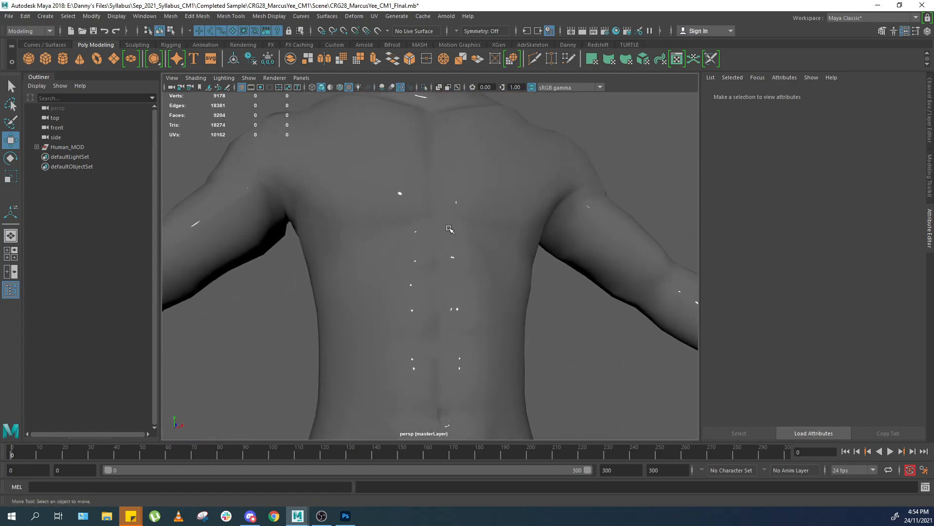
{"action": "right_click_drag", "start_coordinate": [447, 221], "coordinate": [466, 311], "text": "alt"}
{"action": "middle_click_drag", "start_coordinate": [466, 312], "coordinate": [441, 231], "text": "alt"}
{"action": "left_click_drag", "start_coordinate": [441, 231], "coordinate": [452, 232], "text": "alt"}
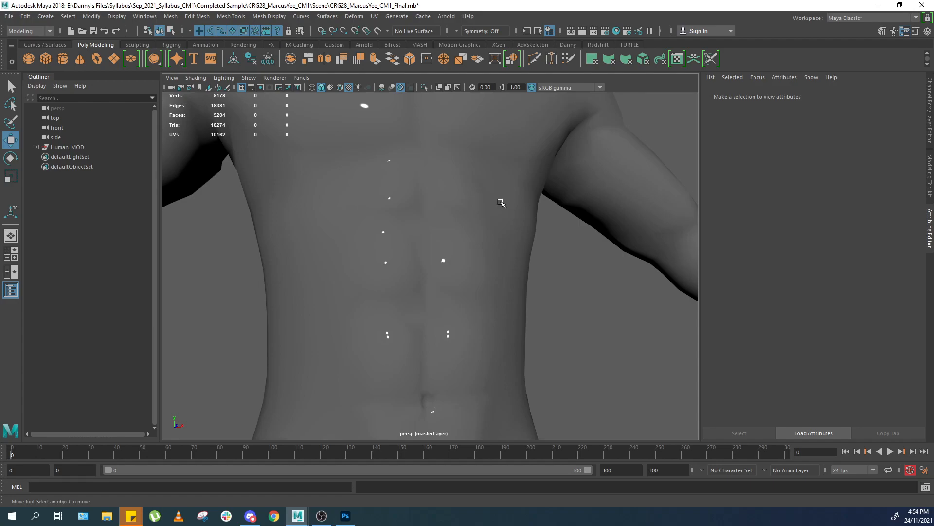
Open the body's aiStandardSurface4 material and set its specular roughness to 0.400.
{"action": "left_click_drag", "start_coordinate": [501, 203], "coordinate": [502, 239], "text": "alt"}
{"action": "left_click", "coordinate": [433, 284]}
{"action": "right_click_drag", "start_coordinate": [503, 238], "coordinate": [743, 130], "text": "alt"}
{"action": "key", "text": "ctrl+a"}
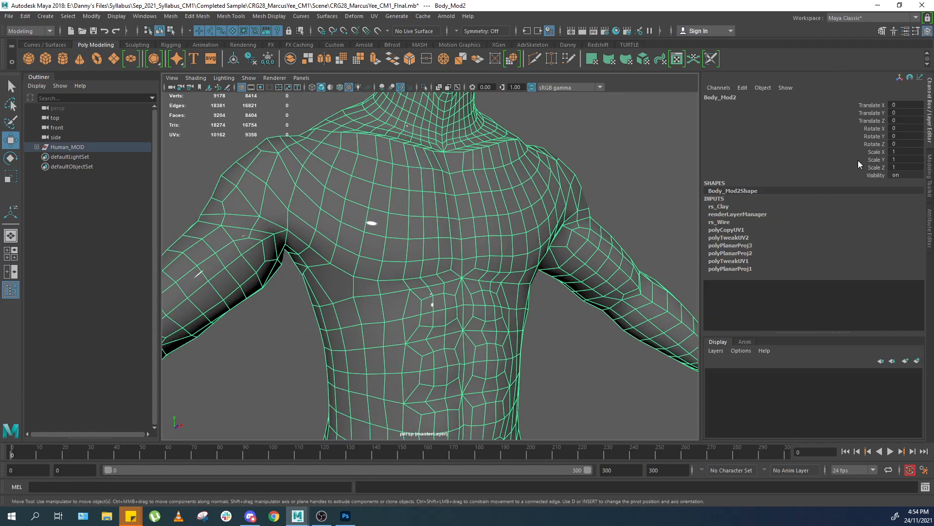
{"action": "key", "text": "ctrl+a"}
{"action": "left_click", "coordinate": [919, 95]}
{"action": "left_click", "coordinate": [871, 218]}
{"action": "left_click_drag", "start_coordinate": [451, 279], "coordinate": [472, 297], "text": "alt"}
{"action": "mouse_move", "coordinate": [847, 286]}
{"action": "left_mouse_down"}
{"action": "mouse_move", "coordinate": [870, 285]}
{"action": "mouse_move", "coordinate": [827, 287]}
{"action": "mouse_move", "coordinate": [846, 283]}
{"action": "left_mouse_up"}
{"action": "left_click_drag", "start_coordinate": [842, 284], "coordinate": [848, 283]}
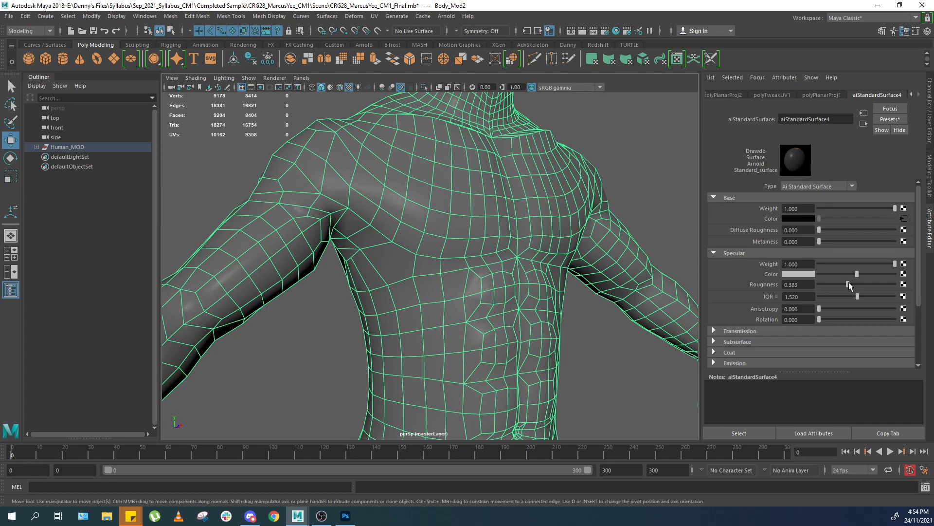
{"action": "left_click", "coordinate": [611, 146]}
{"action": "left_click_drag", "start_coordinate": [612, 146], "coordinate": [633, 190], "text": "alt"}
{"action": "left_click", "coordinate": [545, 213]}
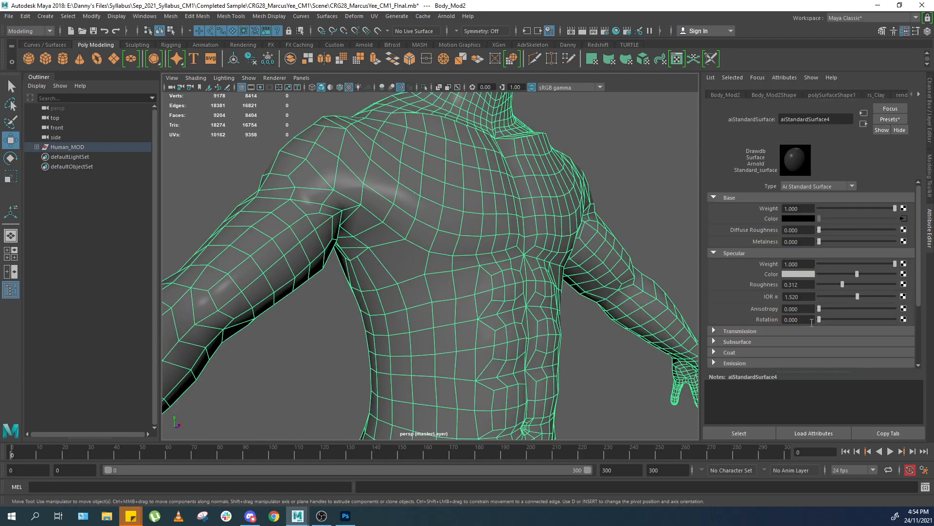
{"action": "left_click_drag", "start_coordinate": [845, 285], "coordinate": [850, 285]}
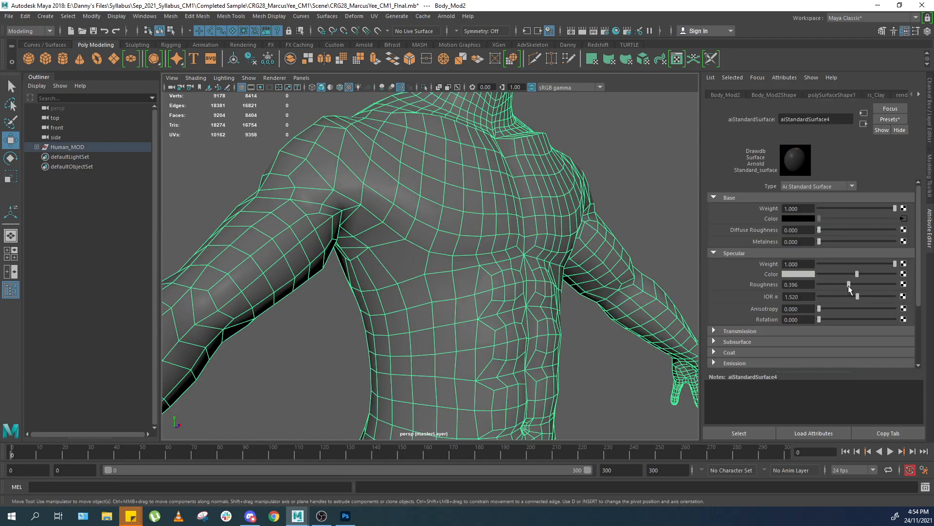
{"action": "left_click", "coordinate": [797, 285]}
Orbit and zoom around the chest and head to examine the shading and texture.
{"action": "left_click", "coordinate": [678, 168]}
{"action": "left_click_drag", "start_coordinate": [678, 168], "coordinate": [605, 194], "text": "alt"}
{"action": "scroll", "coordinate": [605, 194], "scroll_direction": "down", "scroll_amount": 5}
{"action": "mouse_move", "coordinate": [540, 233]}
{"action": "left_mouse_down", "text": "alt"}
{"action": "mouse_move", "coordinate": [568, 238]}
{"action": "mouse_move", "coordinate": [512, 222]}
{"action": "mouse_move", "coordinate": [517, 192]}
{"action": "mouse_move", "coordinate": [516, 242]}
{"action": "mouse_move", "coordinate": [529, 227]}
{"action": "left_mouse_up", "text": "alt"}
{"action": "scroll", "coordinate": [512, 222], "scroll_direction": "up", "scroll_amount": 5}
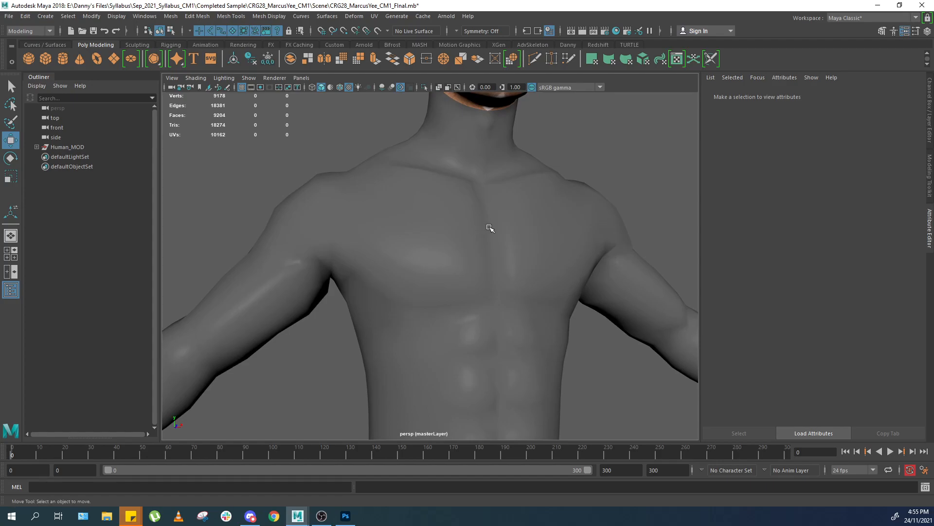
{"action": "middle_click_drag", "start_coordinate": [525, 209], "coordinate": [521, 292], "text": "alt"}
{"action": "left_click", "coordinate": [512, 176]}
{"action": "middle_click_drag", "start_coordinate": [518, 174], "coordinate": [497, 263], "text": "alt"}
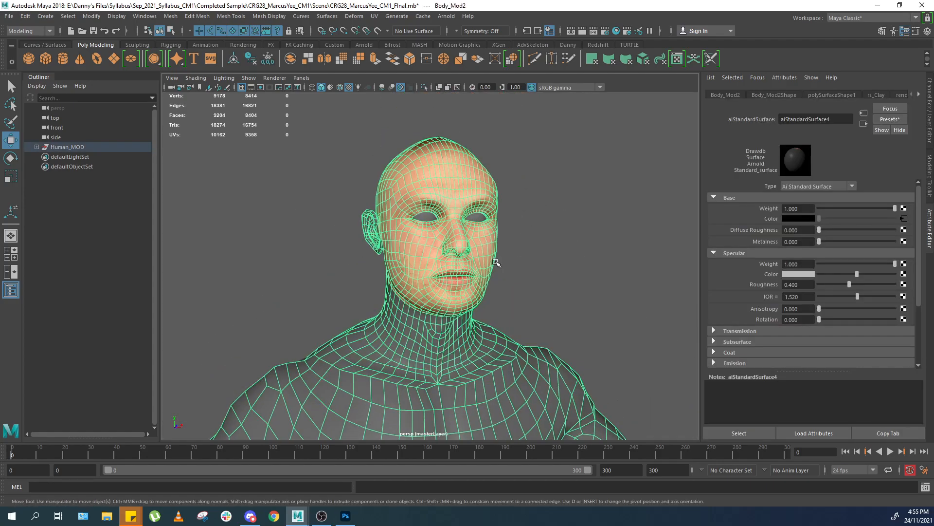
{"action": "scroll", "coordinate": [511, 243], "scroll_direction": "up", "scroll_amount": 5}
{"action": "right_click_drag", "start_coordinate": [518, 213], "coordinate": [513, 267]}
{"action": "left_click", "coordinate": [511, 226]}
{"action": "key", "text": "f"}
{"action": "right_click_drag", "start_coordinate": [585, 207], "coordinate": [599, 173]}
{"action": "scroll", "coordinate": [585, 206], "scroll_direction": "down", "scroll_amount": 7}
{"action": "left_click", "coordinate": [586, 206]}
{"action": "scroll", "coordinate": [560, 233], "scroll_direction": "down", "scroll_amount": 4}
{"action": "left_click_drag", "start_coordinate": [549, 253], "coordinate": [517, 232], "text": "alt"}
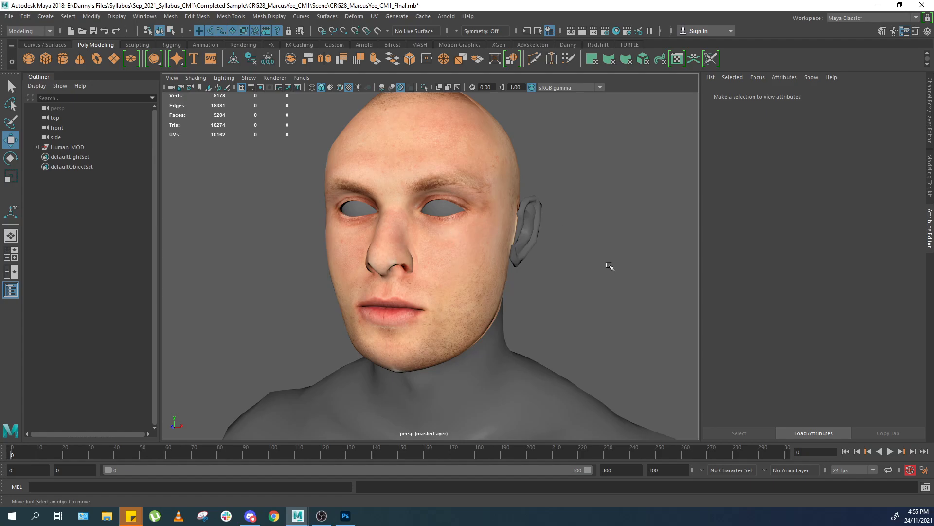
{"action": "left_click", "coordinate": [497, 293]}
{"action": "left_click_drag", "start_coordinate": [579, 290], "coordinate": [514, 279], "text": "alt"}
{"action": "key", "text": "f"}
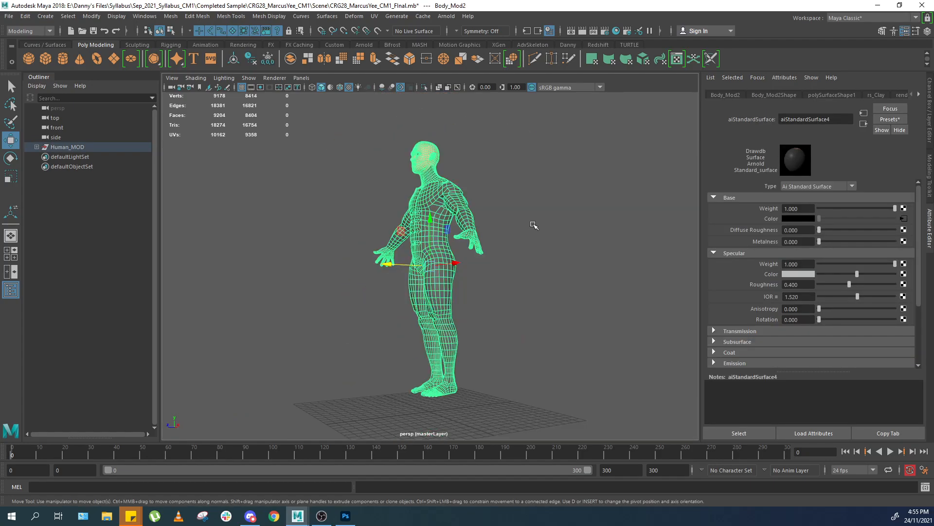
{"action": "middle_click_drag", "start_coordinate": [533, 223], "coordinate": [525, 317], "text": "alt"}
{"action": "scroll", "coordinate": [514, 250], "scroll_direction": "up", "scroll_amount": 5}
{"action": "scroll", "coordinate": [514, 251], "scroll_direction": "up", "scroll_amount": 6}
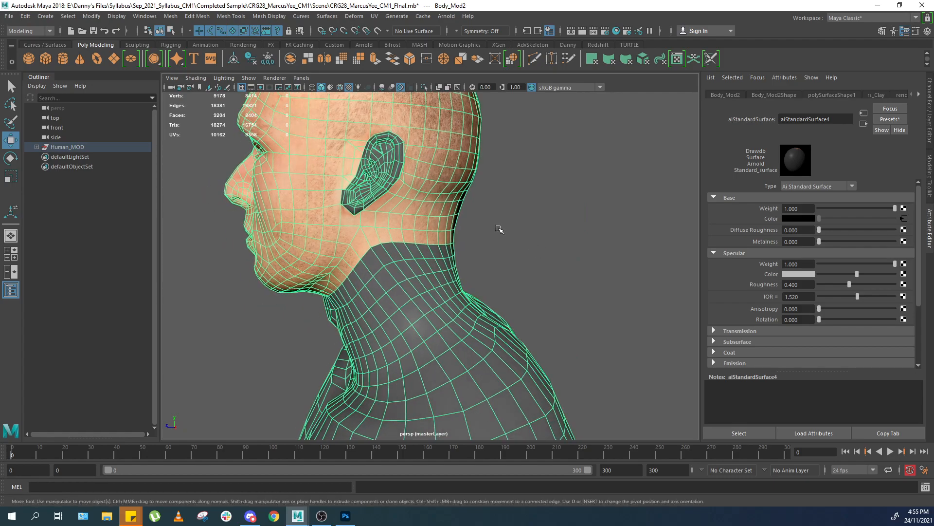
Inspect the head and neck from the side view.
{"action": "key", "text": "space"}
{"action": "key", "text": "space"}
{"action": "scroll", "coordinate": [506, 214], "scroll_direction": "up", "scroll_amount": 5}
{"action": "middle_click_drag", "start_coordinate": [526, 349], "coordinate": [498, 203], "text": "alt"}
{"action": "scroll", "coordinate": [531, 232], "scroll_direction": "up", "scroll_amount": 2}
{"action": "left_click", "coordinate": [607, 250]}
{"action": "left_click", "coordinate": [562, 230]}
{"action": "scroll", "coordinate": [550, 232], "scroll_direction": "up", "scroll_amount": 3}
{"action": "right_click_drag", "start_coordinate": [540, 232], "coordinate": [625, 493]}
{"action": "left_click", "coordinate": [574, 260]}
{"action": "left_click", "coordinate": [526, 245]}
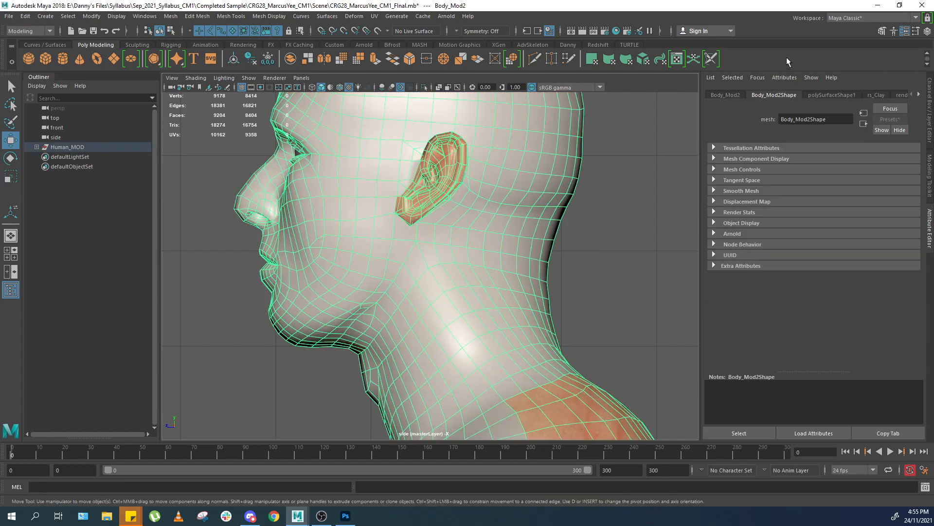
Switch the workspace to UV Editing and examine the neck seam in the viewport.
{"action": "left_click", "coordinate": [852, 18]}
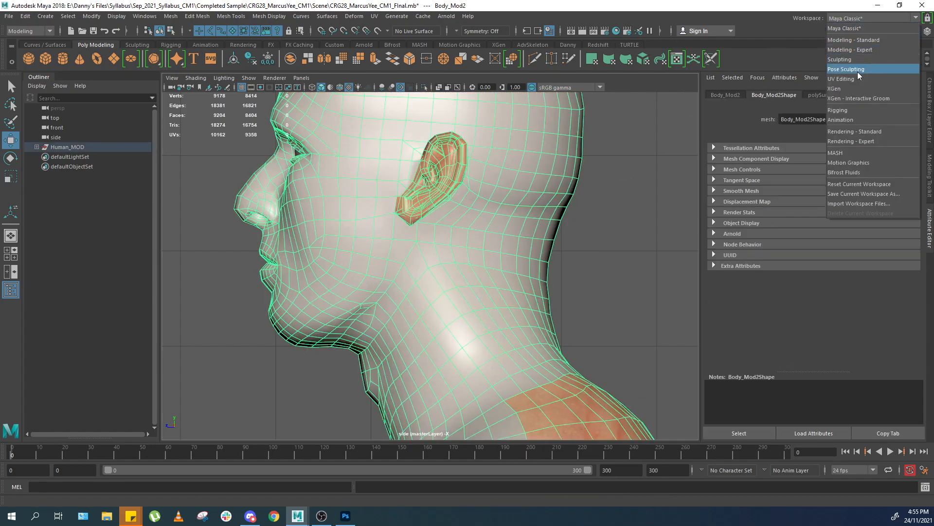
{"action": "left_click", "coordinate": [849, 69]}
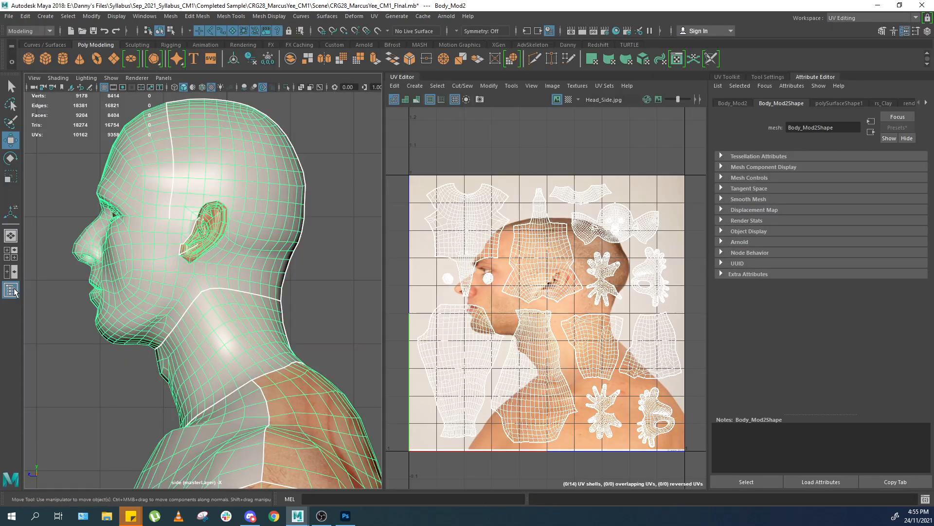
{"action": "left_click", "coordinate": [12, 290]}
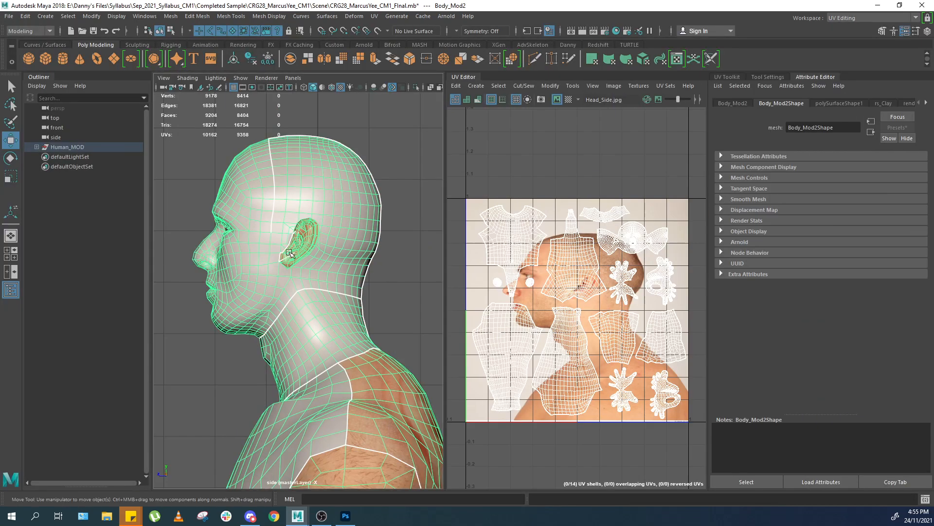
{"action": "left_click", "coordinate": [11, 290]}
{"action": "scroll", "coordinate": [286, 298], "scroll_direction": "down", "scroll_amount": 5}
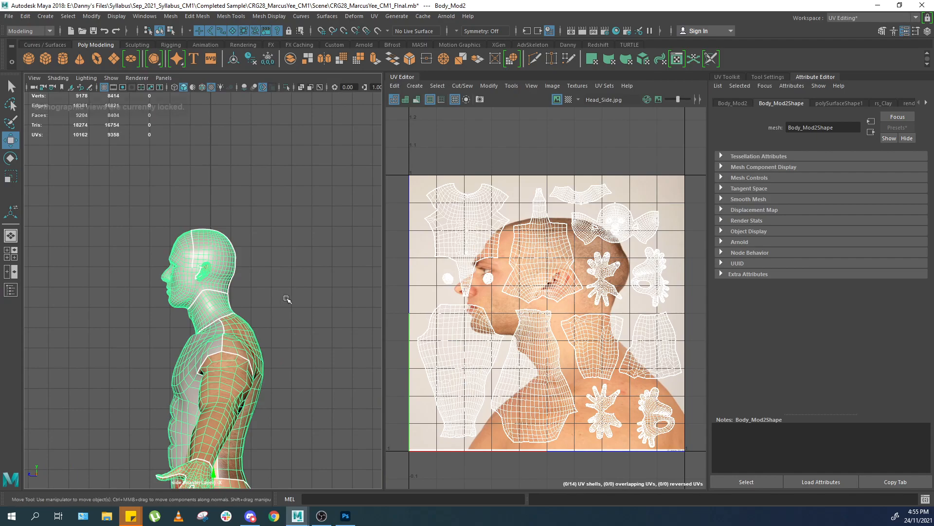
{"action": "scroll", "coordinate": [253, 290], "scroll_direction": "up", "scroll_amount": 6}
{"action": "key", "text": "space"}
{"action": "mouse_move", "coordinate": [239, 281]}
{"action": "left_mouse_down"}
{"action": "mouse_move", "coordinate": [242, 253]}
{"action": "mouse_move", "coordinate": [243, 283]}
{"action": "left_mouse_up"}
{"action": "scroll", "coordinate": [225, 265], "scroll_direction": "up", "scroll_amount": 8}
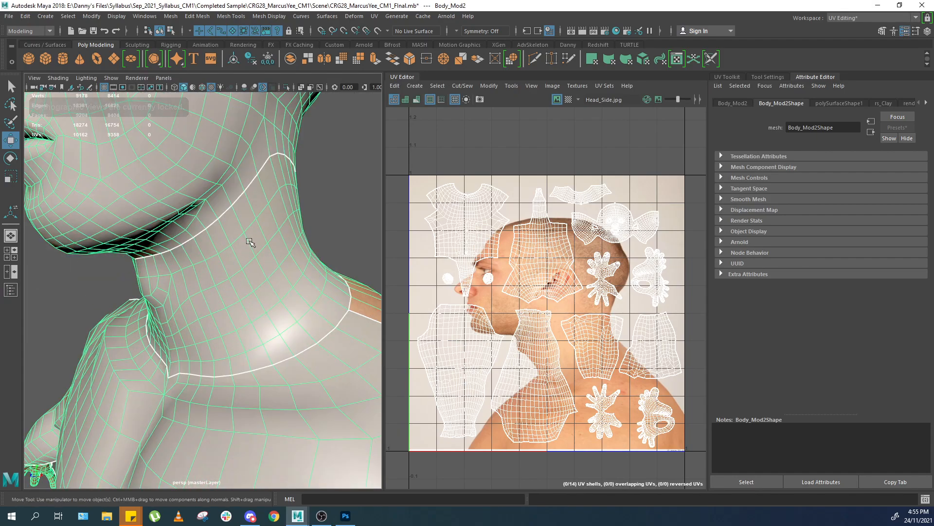
{"action": "left_click_drag", "start_coordinate": [252, 242], "coordinate": [193, 236], "text": "alt"}
{"action": "scroll", "coordinate": [195, 226], "scroll_direction": "down", "scroll_amount": 6}
{"action": "scroll", "coordinate": [267, 225], "scroll_direction": "up", "scroll_amount": 8}
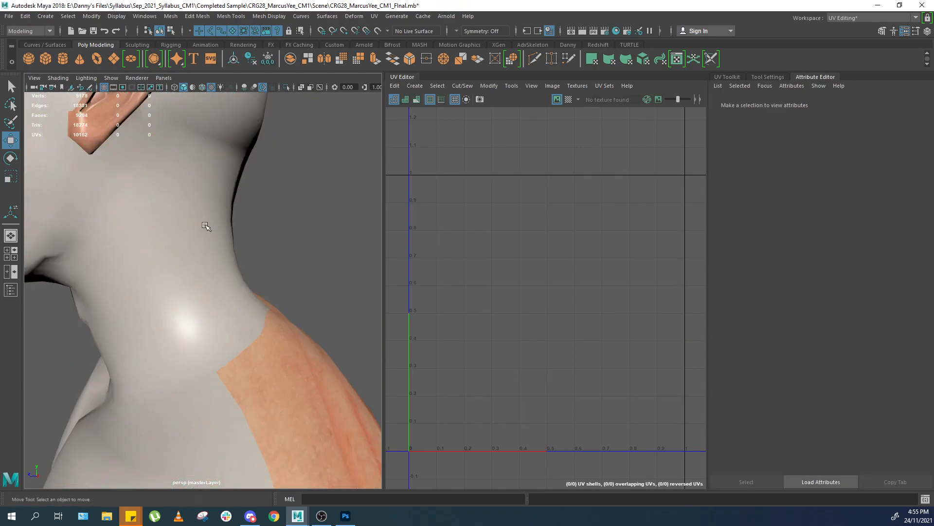
Examine the side of the head while switching the current UV set between ori and map1.
{"action": "scroll", "coordinate": [204, 223], "scroll_direction": "down", "scroll_amount": 10}
{"action": "scroll", "coordinate": [235, 205], "scroll_direction": "up", "scroll_amount": 5}
{"action": "scroll", "coordinate": [235, 204], "scroll_direction": "up", "scroll_amount": 6}
{"action": "left_click_drag", "start_coordinate": [235, 205], "coordinate": [297, 209], "text": "alt"}
{"action": "scroll", "coordinate": [413, 223], "scroll_direction": "down", "scroll_amount": 1}
{"action": "middle_click_drag", "start_coordinate": [226, 192], "coordinate": [216, 255], "text": "alt"}
{"action": "scroll", "coordinate": [234, 238], "scroll_direction": "up", "scroll_amount": 6}
{"action": "left_click_drag", "start_coordinate": [248, 247], "coordinate": [263, 232], "text": "alt"}
{"action": "key", "text": "space"}
{"action": "scroll", "coordinate": [266, 236], "scroll_direction": "up", "scroll_amount": 3}
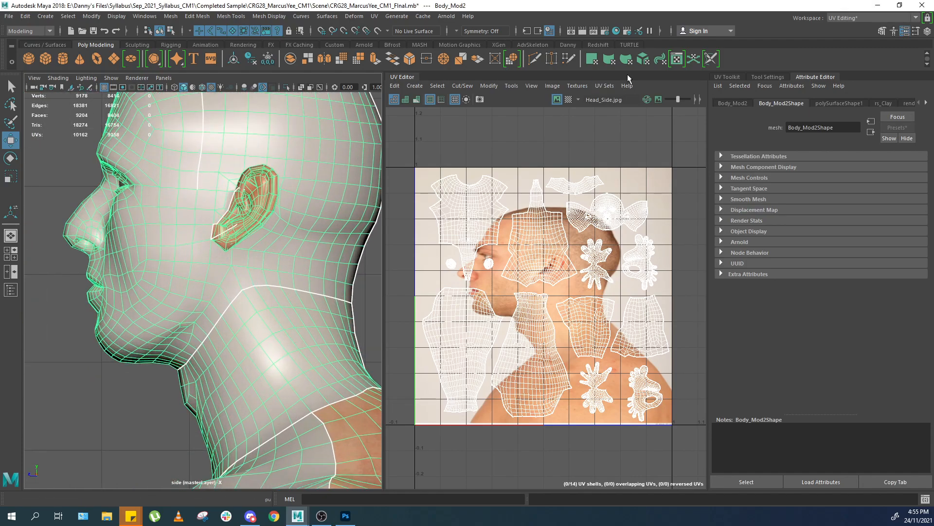
{"action": "left_click", "coordinate": [601, 89]}
{"action": "left_click", "coordinate": [616, 193]}
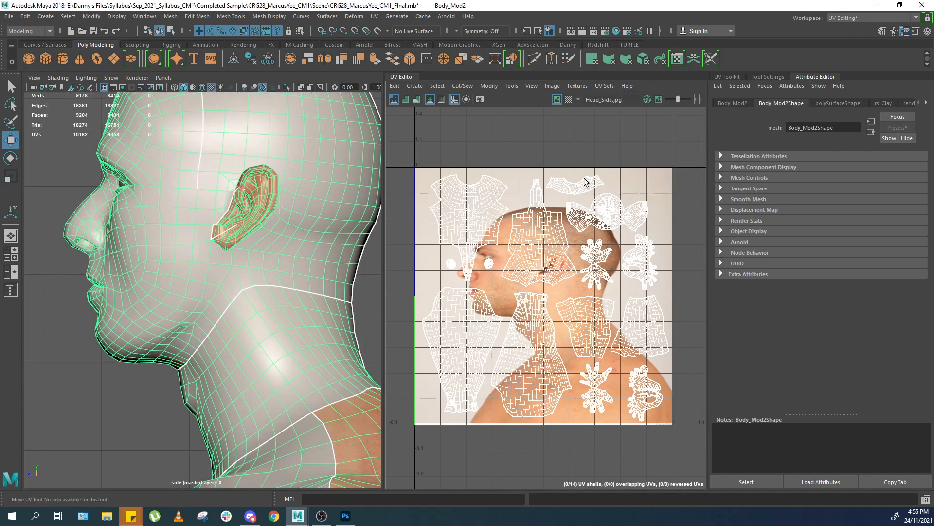
{"action": "left_click", "coordinate": [604, 86]}
{"action": "left_click", "coordinate": [621, 189]}
Select the head and neck faces of the body in the side view.
{"action": "scroll", "coordinate": [607, 188], "scroll_direction": "up", "scroll_amount": 2}
{"action": "left_click", "coordinate": [297, 245]}
{"action": "right_click_drag", "start_coordinate": [596, 215], "coordinate": [633, 215]}
{"action": "double_click", "coordinate": [620, 216]}
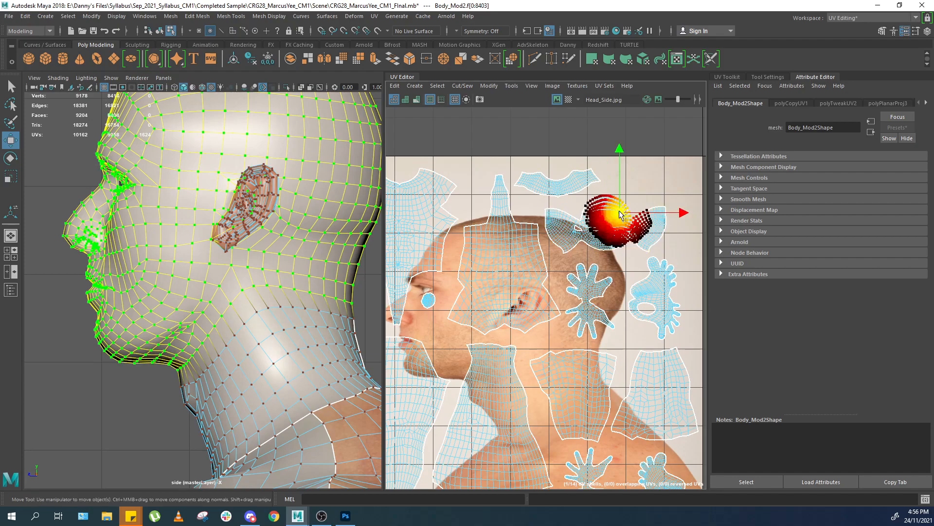
{"action": "right_click_drag", "start_coordinate": [586, 187], "coordinate": [585, 225], "text": "ctrl"}
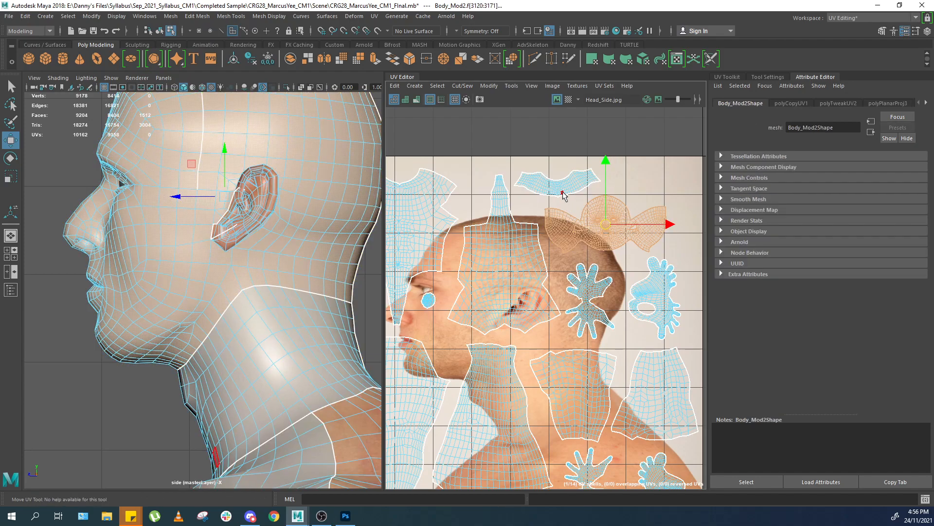
{"action": "scroll", "coordinate": [280, 262], "scroll_direction": "down", "scroll_amount": 3}
{"action": "scroll", "coordinate": [281, 262], "scroll_direction": "up", "scroll_amount": 1}
{"action": "middle_click_drag", "start_coordinate": [285, 250], "coordinate": [287, 235], "text": "alt"}
{"action": "scroll", "coordinate": [521, 206], "scroll_direction": "up", "scroll_amount": 3}
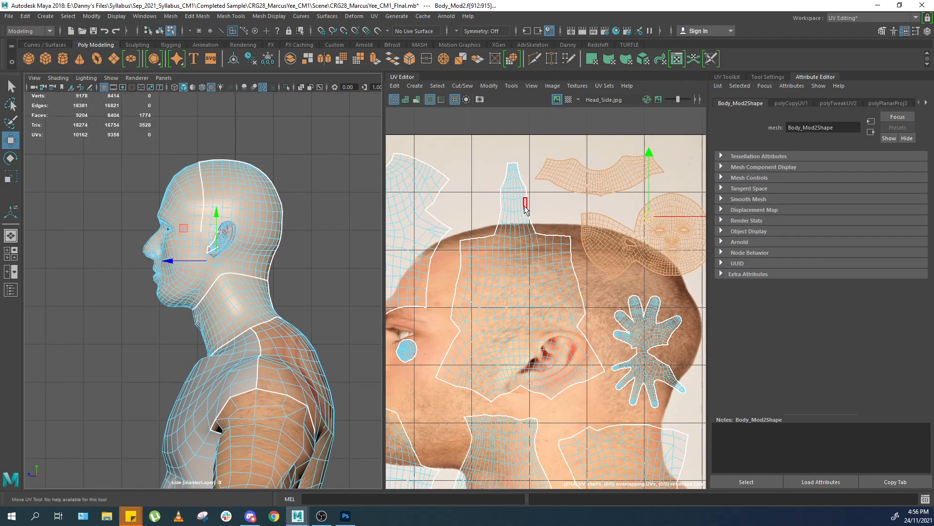
{"action": "scroll", "coordinate": [587, 166], "scroll_direction": "down", "scroll_amount": 6}
Switch the current UV set to ori and back to map1.
{"action": "left_click", "coordinate": [605, 85]}
{"action": "left_click", "coordinate": [618, 194]}
{"action": "left_click", "coordinate": [610, 89]}
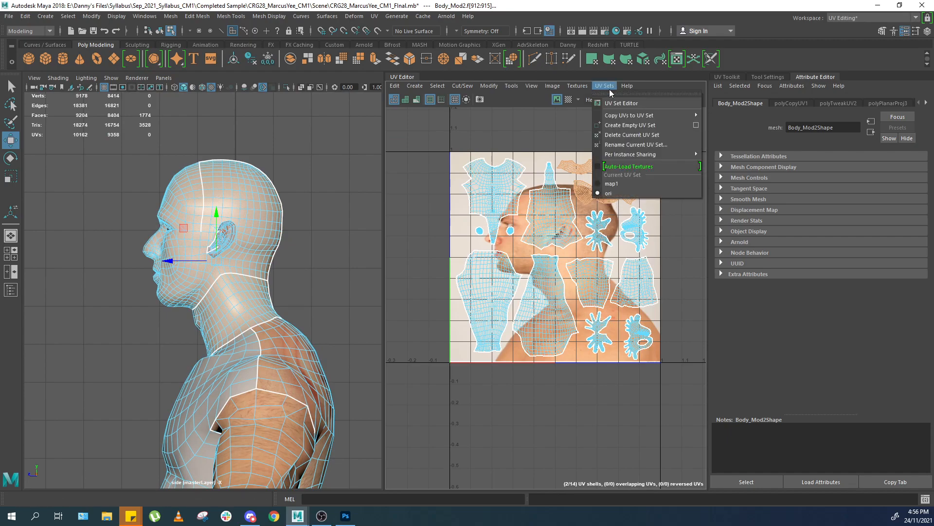
{"action": "left_click", "coordinate": [611, 183]}
Apply a planar projection to the selected head and neck faces.
{"action": "left_click", "coordinate": [375, 16]}
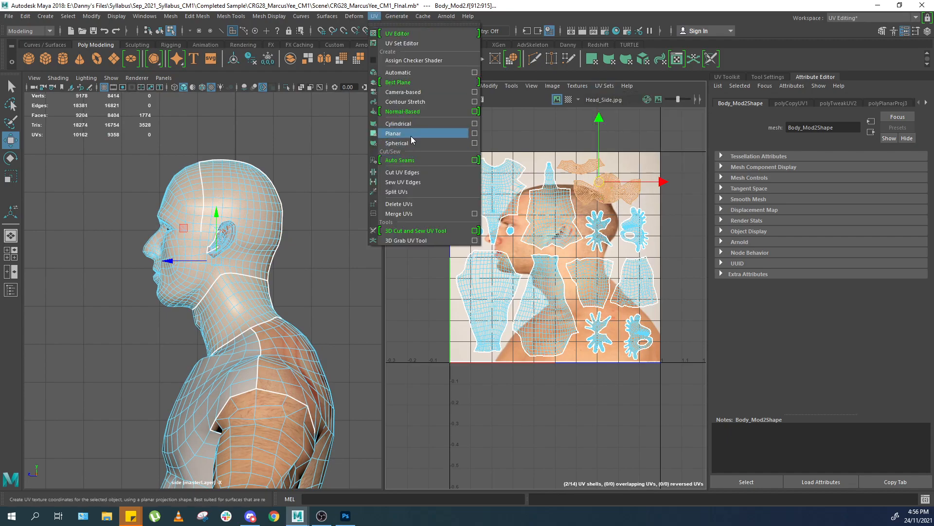
{"action": "left_click", "coordinate": [409, 133]}
{"action": "scroll", "coordinate": [586, 239], "scroll_direction": "down", "scroll_amount": 1}
{"action": "right_click_drag", "start_coordinate": [592, 256], "coordinate": [622, 250], "text": "ctrl"}
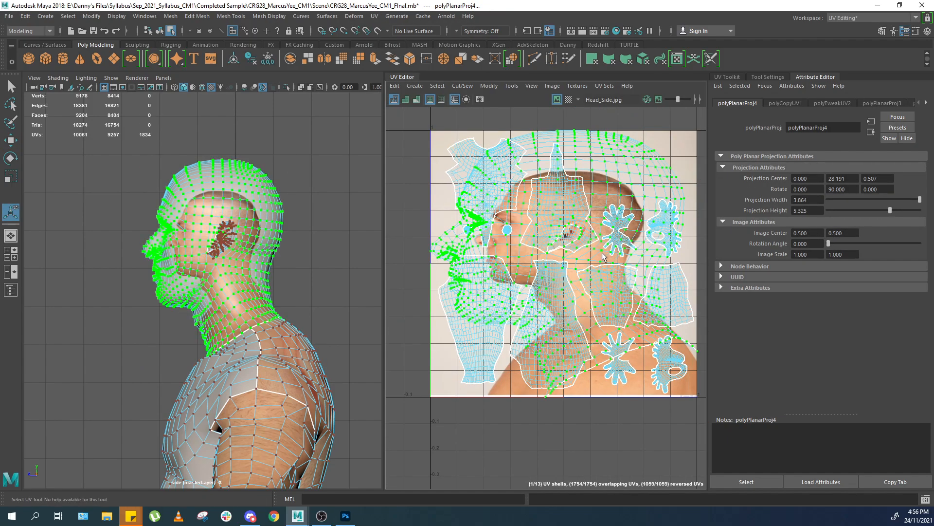
Move the projected head shell beside the side photo.
{"action": "scroll", "coordinate": [599, 255], "scroll_direction": "down", "scroll_amount": 4}
{"action": "key", "text": "w"}
{"action": "left_click_drag", "start_coordinate": [600, 259], "coordinate": [466, 274]}
Select the remaining UV shells and move them off the side photo area.
{"action": "left_click_drag", "start_coordinate": [557, 253], "coordinate": [680, 344]}
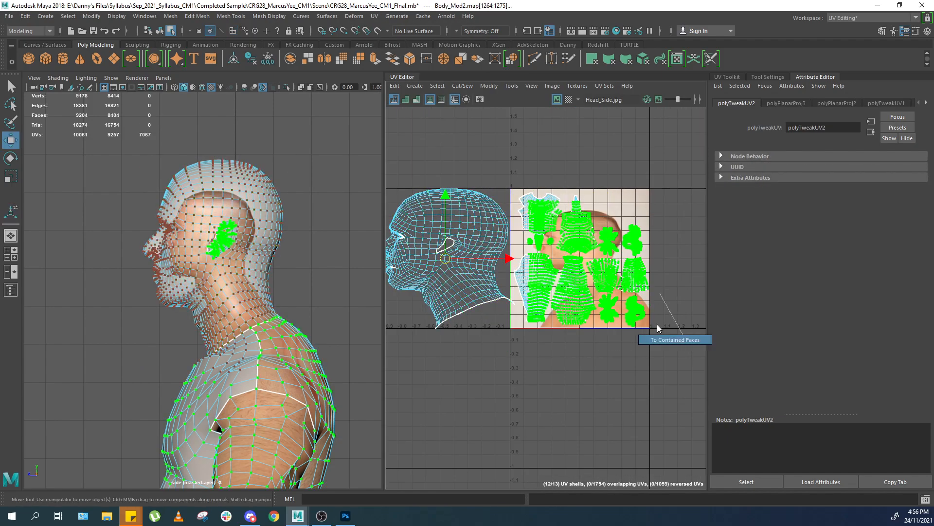
{"action": "left_click_drag", "start_coordinate": [617, 263], "coordinate": [827, 263]}
{"action": "key", "text": "ctrl+z"}
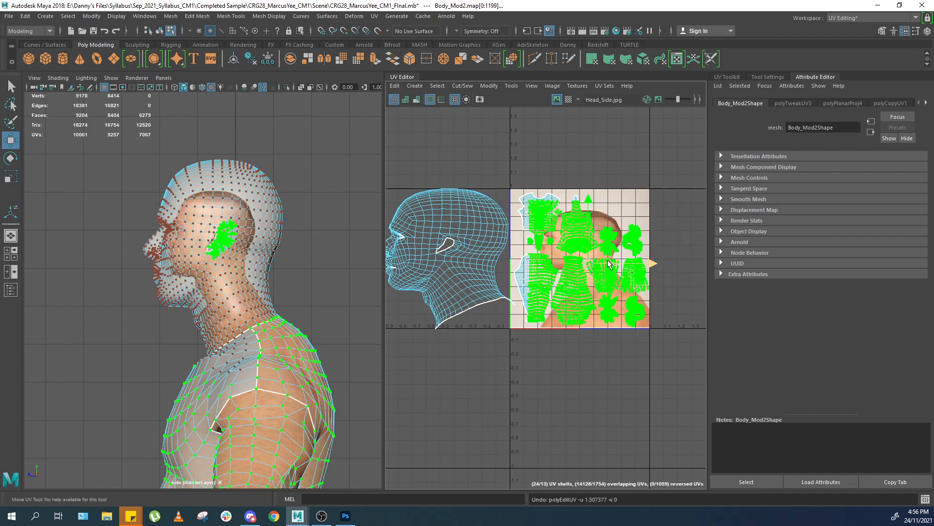
{"action": "left_click_drag", "start_coordinate": [609, 259], "coordinate": [818, 272]}
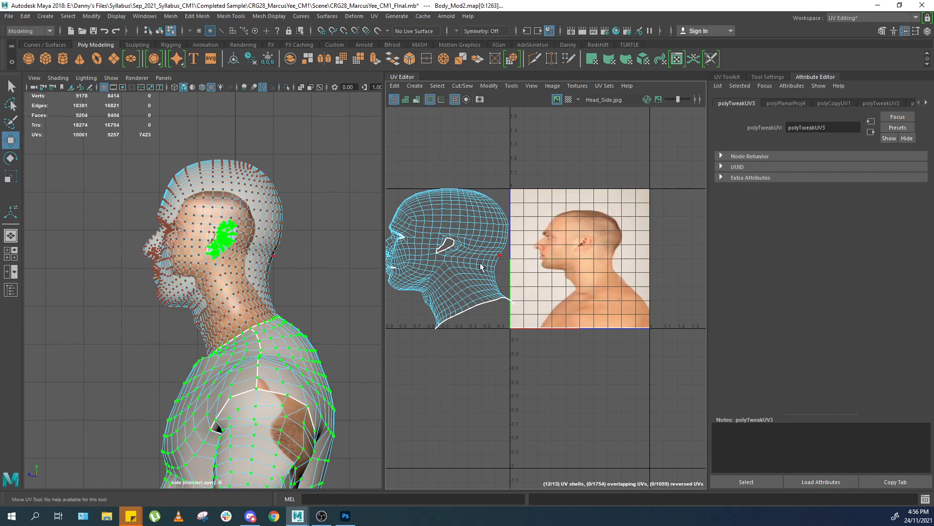
Move and scale the projected head shell to line it up with the side photo.
{"action": "left_click", "coordinate": [465, 265]}
{"action": "middle_click_drag", "start_coordinate": [438, 269], "coordinate": [577, 275]}
{"action": "scroll", "coordinate": [574, 276], "scroll_direction": "up", "scroll_amount": 4}
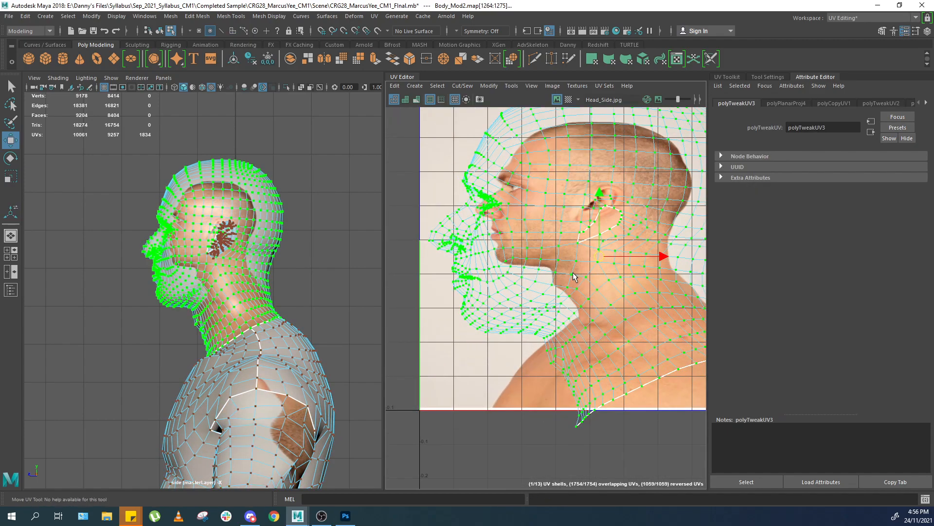
{"action": "key", "text": "b"}
{"action": "key", "text": "z"}
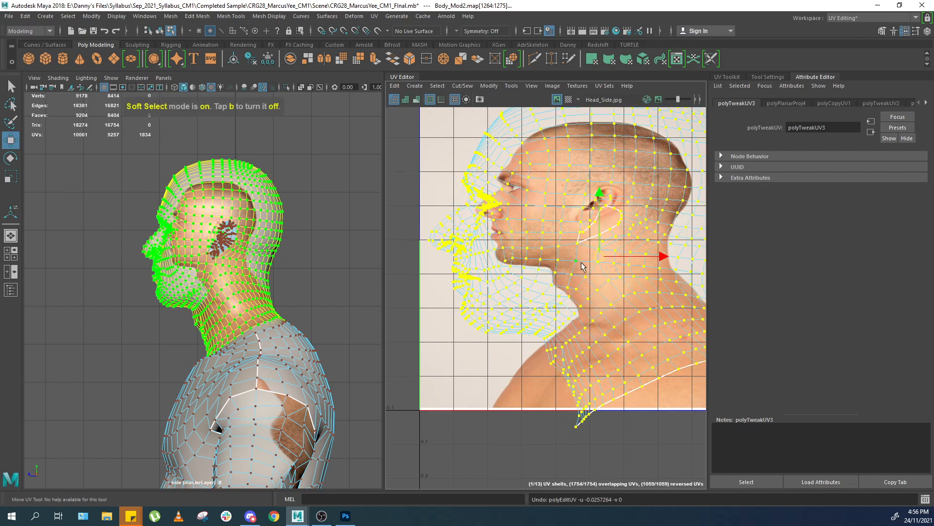
{"action": "key", "text": "r"}
{"action": "middle_click_drag", "start_coordinate": [583, 265], "coordinate": [602, 259]}
{"action": "key", "text": "w"}
{"action": "scroll", "coordinate": [588, 226], "scroll_direction": "up", "scroll_amount": 2}
{"action": "key", "text": "r"}
{"action": "key", "text": "w"}
{"action": "key", "text": "r"}
{"action": "left_click", "coordinate": [608, 252]}
{"action": "key", "text": "ctrl+z"}
{"action": "key", "text": "w"}
{"action": "middle_click_drag", "start_coordinate": [297, 292], "coordinate": [258, 302], "text": "alt"}
{"action": "scroll", "coordinate": [322, 314], "scroll_direction": "up", "scroll_amount": 3}
{"action": "scroll", "coordinate": [274, 296], "scroll_direction": "up", "scroll_amount": 3}
{"action": "scroll", "coordinate": [265, 291], "scroll_direction": "up", "scroll_amount": 2}
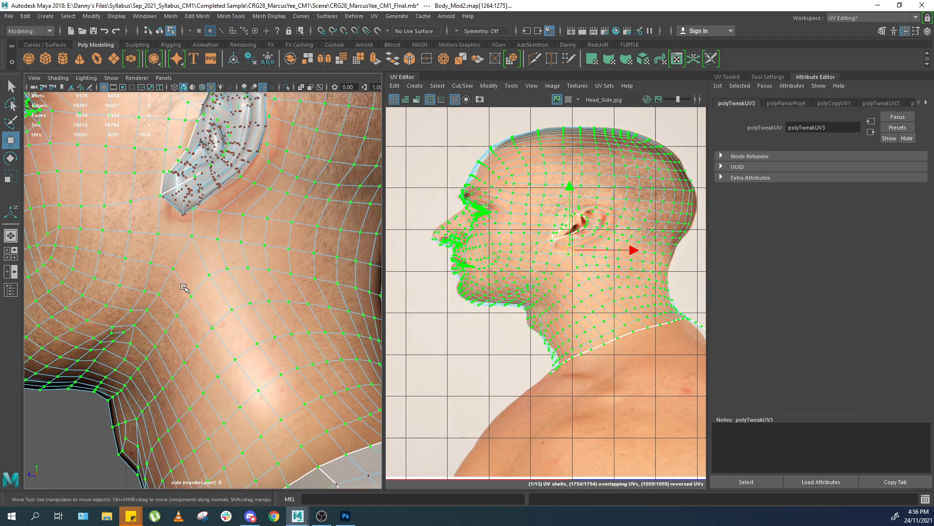
Adjust UV vertices around the nose, lips and back of the head with soft selection to match the photo.
{"action": "key", "text": "F8"}
{"action": "left_click", "coordinate": [88, 416]}
{"action": "left_click", "coordinate": [246, 303]}
{"action": "key", "text": "F8"}
{"action": "scroll", "coordinate": [666, 191], "scroll_direction": "up", "scroll_amount": 2}
{"action": "left_click", "coordinate": [687, 206]}
{"action": "scroll", "coordinate": [689, 211], "scroll_direction": "up", "scroll_amount": 2}
{"action": "middle_click_drag", "start_coordinate": [689, 211], "coordinate": [649, 209], "text": "alt"}
{"action": "left_click", "coordinate": [628, 210]}
{"action": "left_click_drag", "start_coordinate": [672, 192], "coordinate": [691, 201]}
{"action": "key", "text": "b"}
{"action": "middle_click_drag", "start_coordinate": [529, 211], "coordinate": [667, 221], "text": "alt"}
{"action": "left_click_drag", "start_coordinate": [400, 258], "coordinate": [411, 270]}
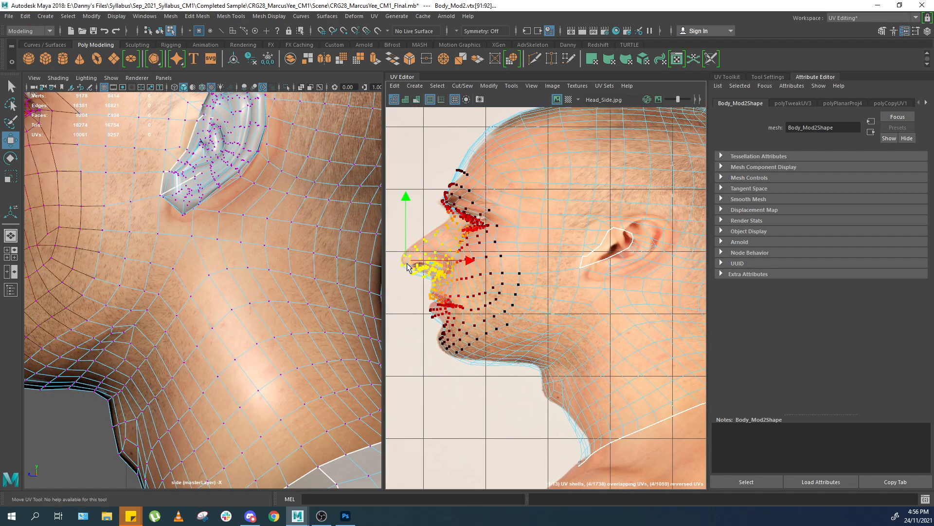
{"action": "left_click_drag", "start_coordinate": [482, 162], "coordinate": [483, 163]}
{"action": "key", "text": "F8"}
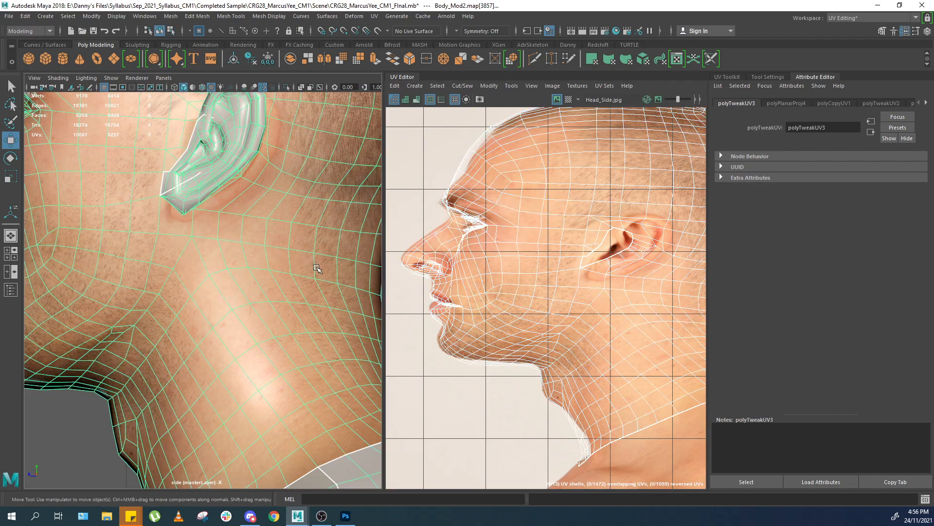
Open the Warp Image options for the mesh.
{"action": "scroll", "coordinate": [314, 269], "scroll_direction": "down", "scroll_amount": 8}
{"action": "left_click", "coordinate": [296, 279]}
{"action": "key", "text": "space"}
{"action": "key", "text": "space"}
{"action": "left_click", "coordinate": [223, 287]}
{"action": "scroll", "coordinate": [255, 275], "scroll_direction": "down", "scroll_amount": 6}
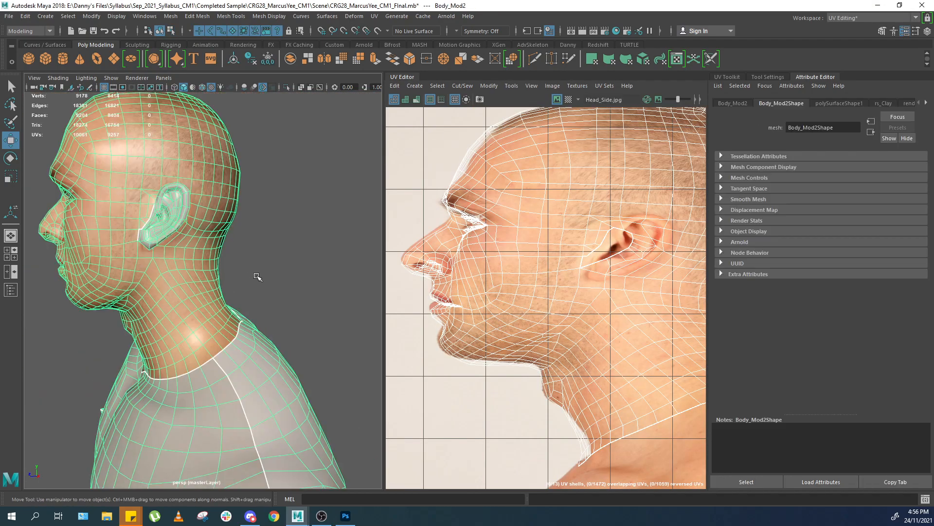
{"action": "scroll", "coordinate": [253, 261], "scroll_direction": "up", "scroll_amount": 4}
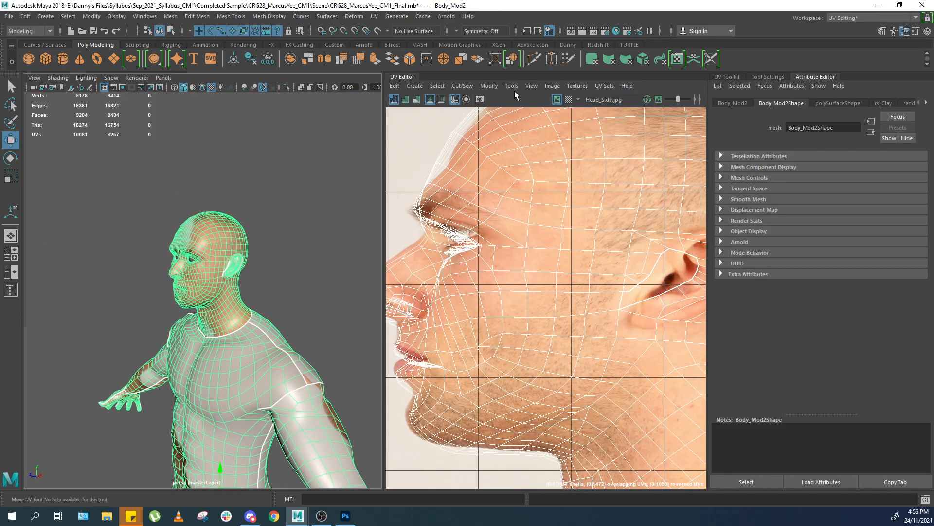
{"action": "left_click", "coordinate": [490, 85]}
{"action": "left_click", "coordinate": [576, 402]}
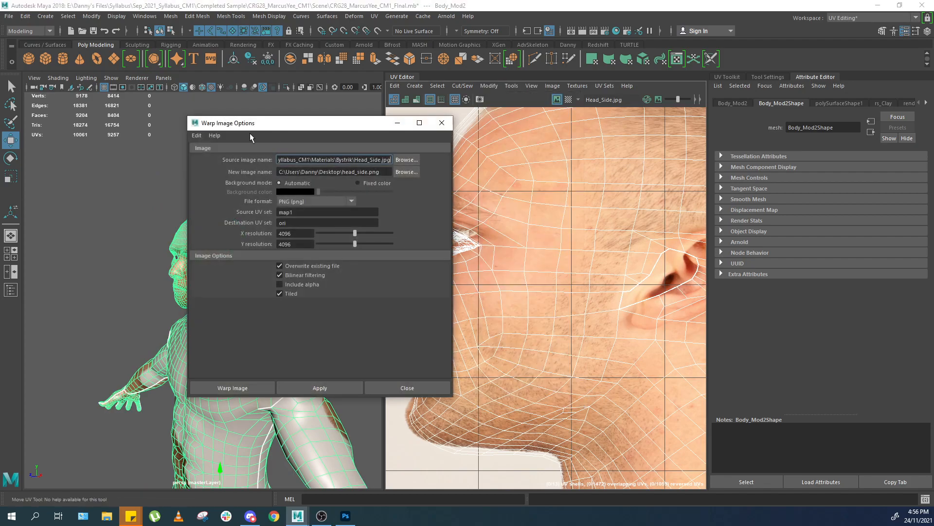
{"action": "left_click_drag", "start_coordinate": [280, 127], "coordinate": [439, 126]}
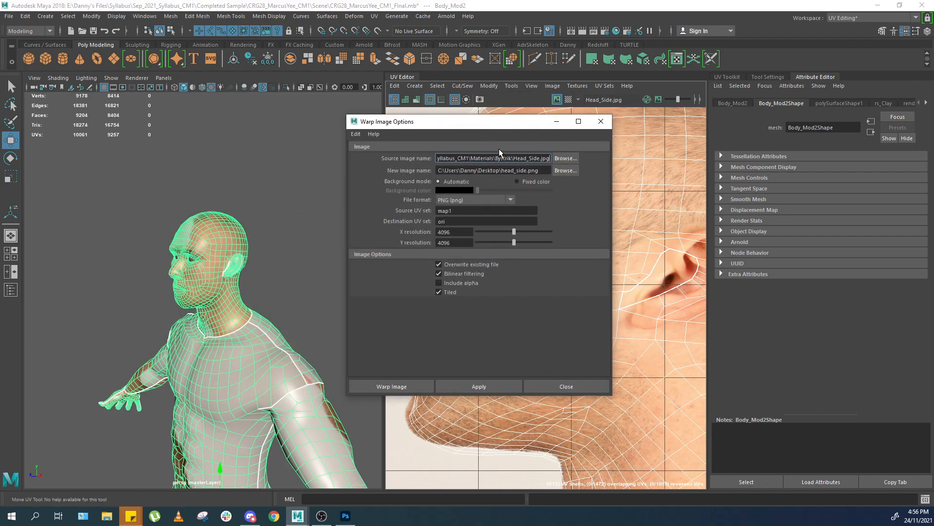
{"action": "left_click", "coordinate": [562, 161]}
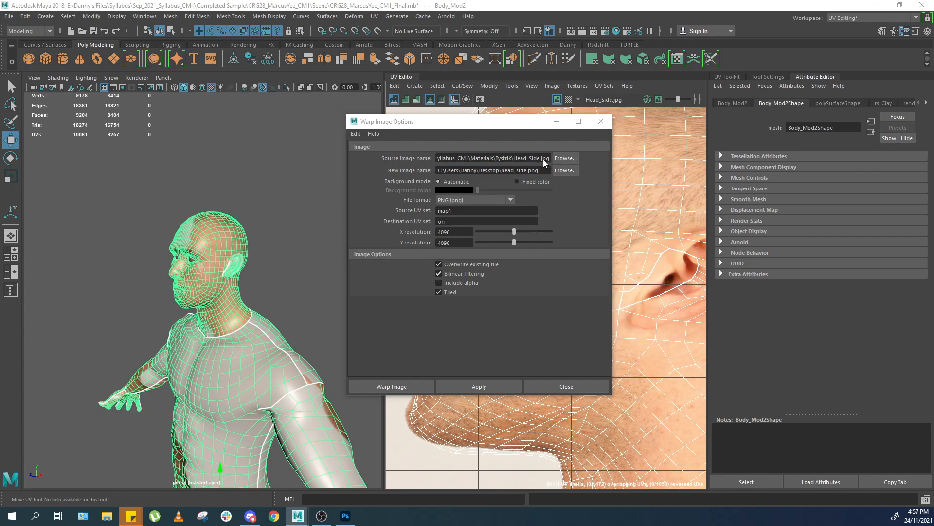
Name the new image head_neck_side.png on the Desktop and warp the side photo from map1 to the ori UV set.
{"action": "left_click", "coordinate": [562, 169]}
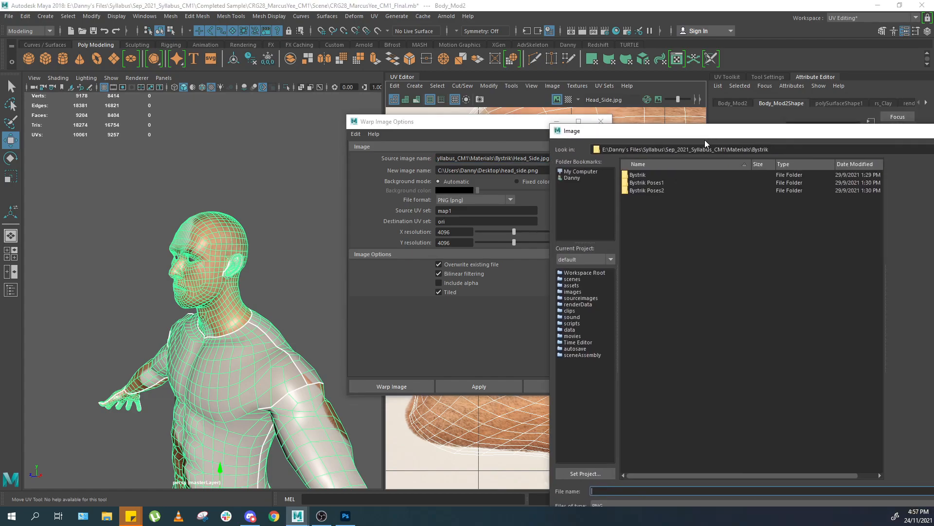
{"action": "left_click", "coordinate": [574, 178]}
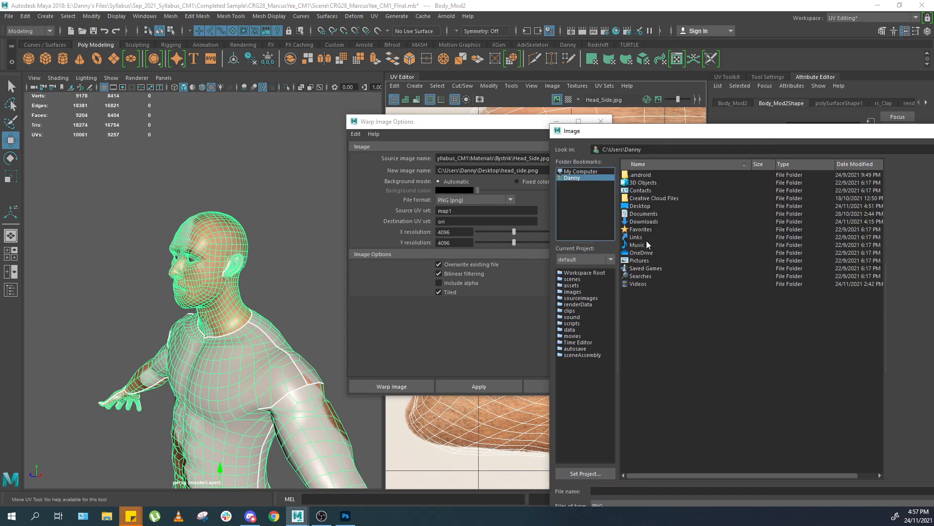
{"action": "double_click", "coordinate": [643, 206]}
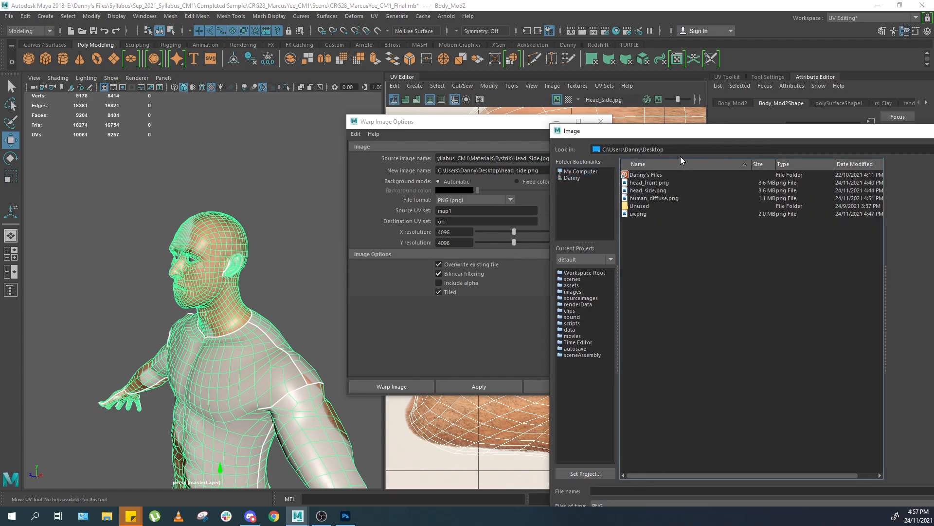
{"action": "left_click_drag", "start_coordinate": [701, 133], "coordinate": [736, 42]}
{"action": "left_click", "coordinate": [690, 398]}
{"action": "type", "text": "hea"}
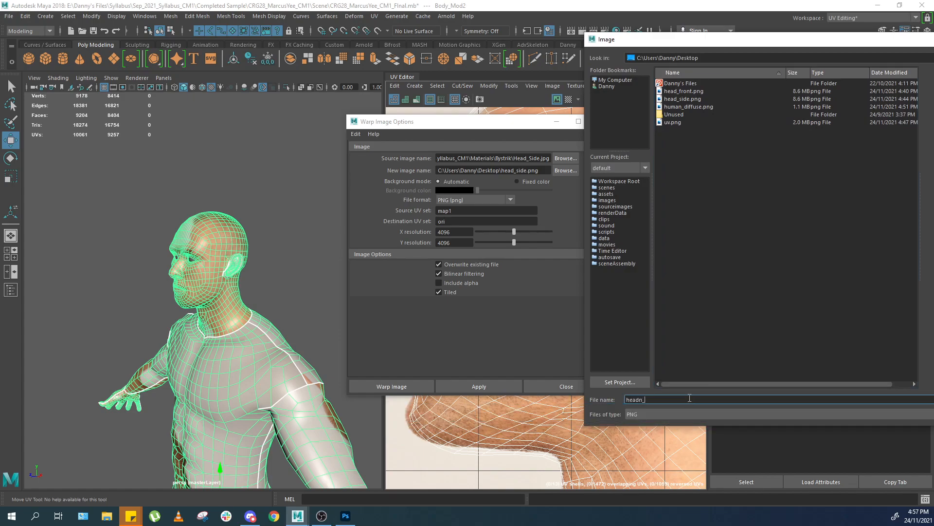
{"action": "type", "text": "d_neck_side"}
{"action": "key", "text": "Return"}
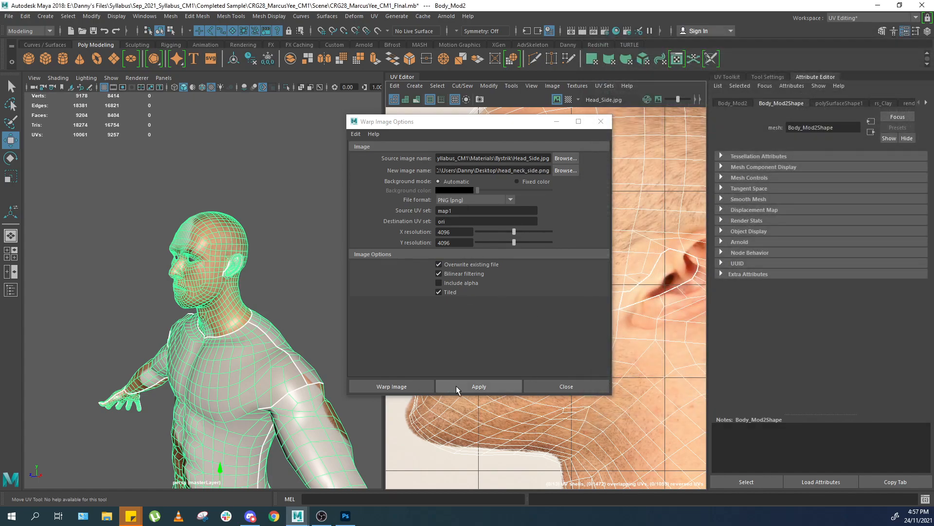
{"action": "left_click", "coordinate": [398, 387]}
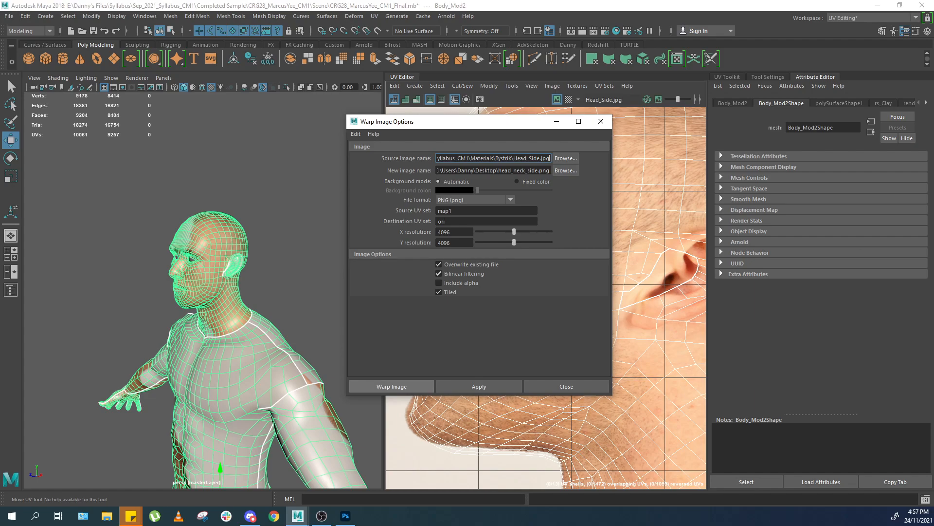
Set ori as the current UV set.
{"action": "left_click", "coordinate": [608, 86]}
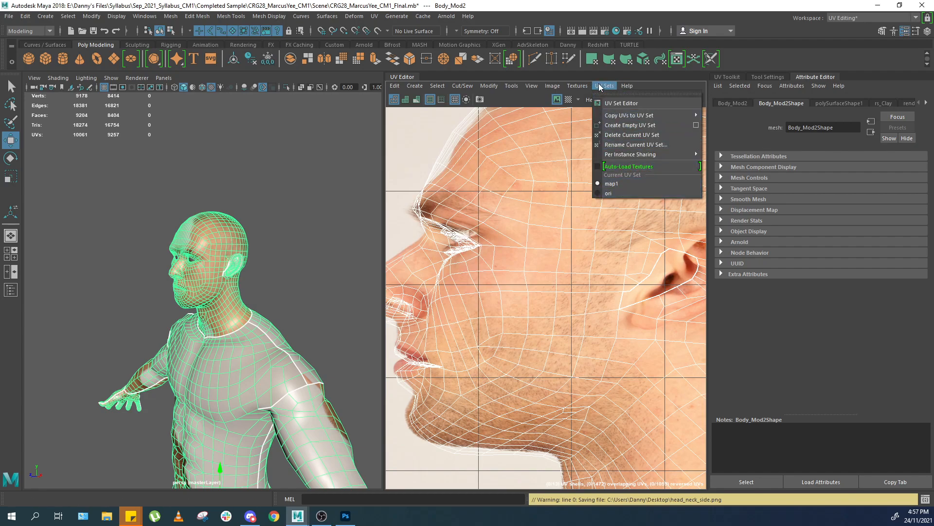
{"action": "left_click", "coordinate": [608, 193]}
{"action": "scroll", "coordinate": [466, 200], "scroll_direction": "down", "scroll_amount": 5}
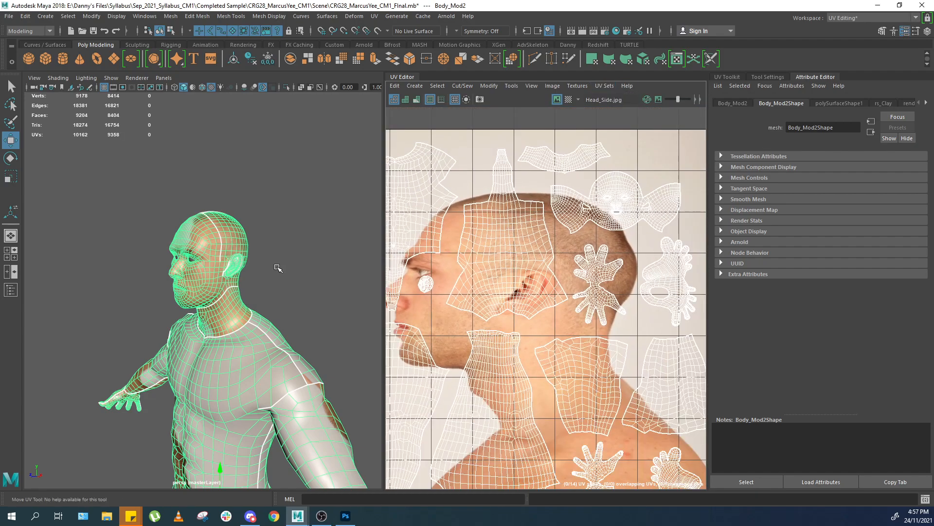
Select faces along the neck seam and locate them in the ori UV layout.
{"action": "scroll", "coordinate": [261, 263], "scroll_direction": "up", "scroll_amount": 10}
{"action": "left_click_drag", "start_coordinate": [144, 228], "coordinate": [155, 227], "text": "alt"}
{"action": "right_click_drag", "start_coordinate": [157, 227], "coordinate": [165, 182]}
{"action": "double_click", "coordinate": [150, 191]}
{"action": "key", "text": "b"}
{"action": "key", "text": "ctrl+F11"}
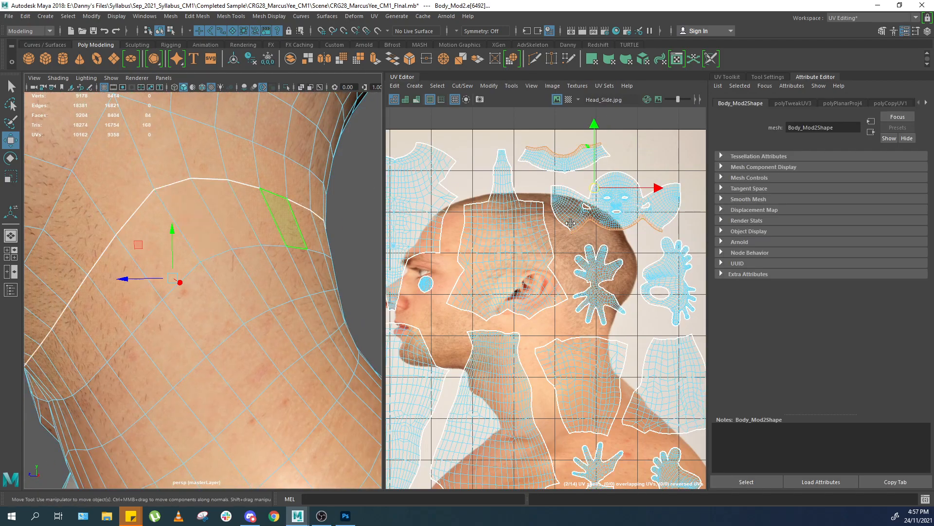
{"action": "key", "text": "f"}
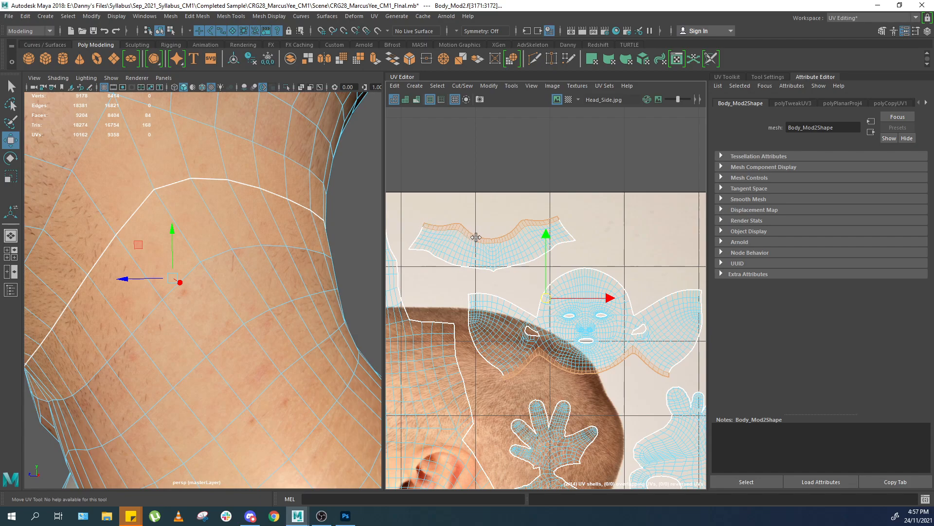
{"action": "left_click_drag", "start_coordinate": [185, 231], "coordinate": [227, 193], "text": "alt"}
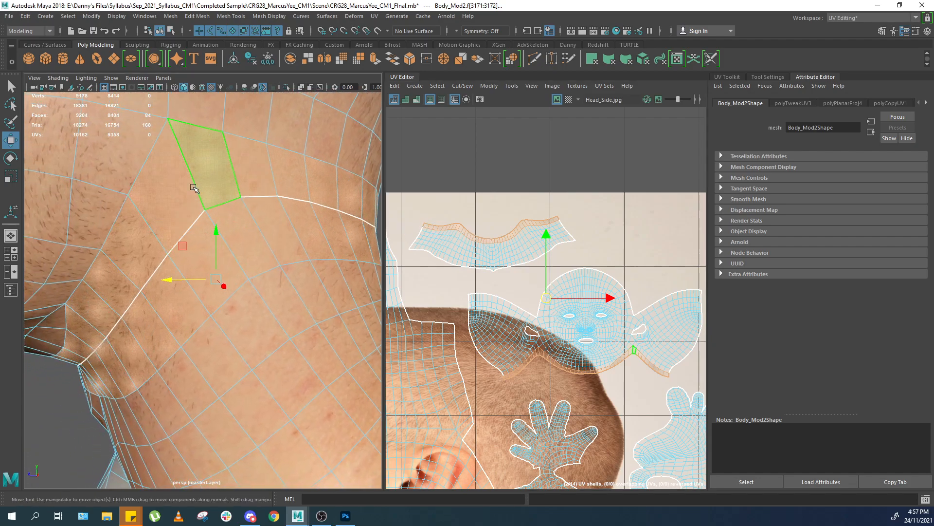
{"action": "left_click_drag", "start_coordinate": [106, 328], "coordinate": [276, 294], "text": "alt"}
{"action": "left_click_drag", "start_coordinate": [347, 129], "coordinate": [283, 291], "text": "ctrl"}
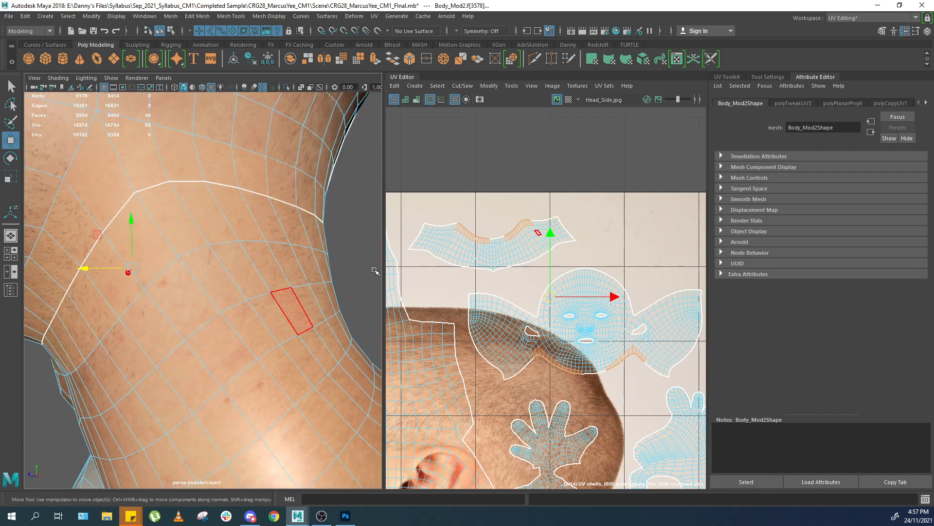
{"action": "scroll", "coordinate": [485, 243], "scroll_direction": "up", "scroll_amount": 6}
{"action": "left_click_drag", "start_coordinate": [499, 236], "coordinate": [532, 232], "text": "shift"}
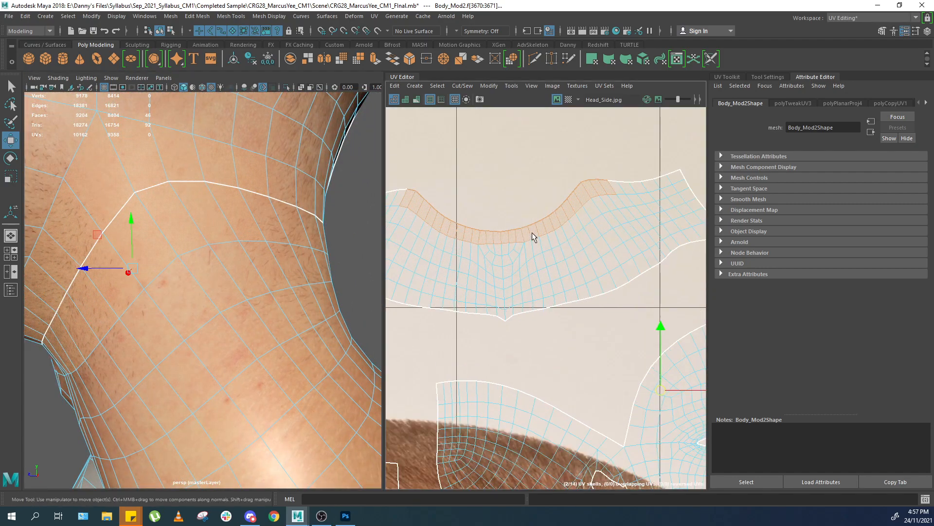
{"action": "scroll", "coordinate": [253, 274], "scroll_direction": "down", "scroll_amount": 5}
{"action": "scroll", "coordinate": [254, 274], "scroll_direction": "down", "scroll_amount": 5}
{"action": "mouse_move", "coordinate": [254, 273]}
{"action": "left_mouse_down", "text": "alt"}
{"action": "mouse_move", "coordinate": [267, 265]}
{"action": "mouse_move", "coordinate": [244, 266]}
{"action": "left_mouse_up", "text": "alt"}
{"action": "scroll", "coordinate": [239, 263], "scroll_direction": "up", "scroll_amount": 5}
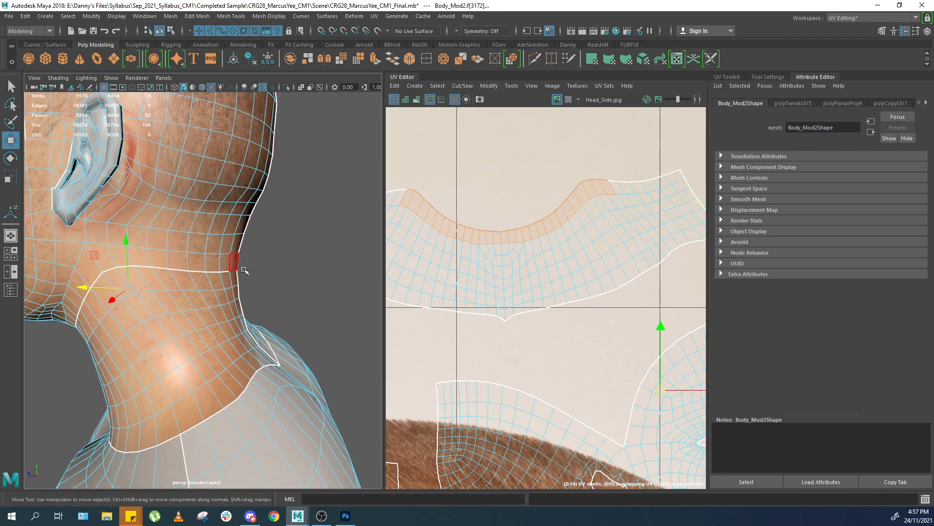
Extend the face selection along the neck seam in the wireframe side view and locate it in the UV layout.
{"action": "key", "text": "space"}
{"action": "key", "text": "4"}
{"action": "scroll", "coordinate": [250, 283], "scroll_direction": "up", "scroll_amount": 5}
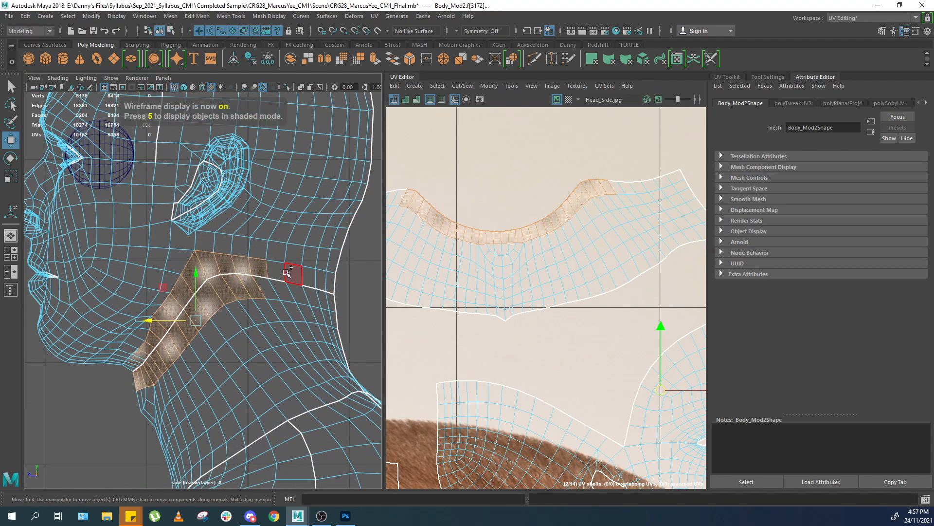
{"action": "left_click_drag", "start_coordinate": [295, 265], "coordinate": [248, 298], "text": "shift"}
{"action": "left_click_drag", "start_coordinate": [309, 298], "coordinate": [310, 298], "text": "shift"}
{"action": "left_click_drag", "start_coordinate": [91, 414], "coordinate": [152, 349], "text": "shift"}
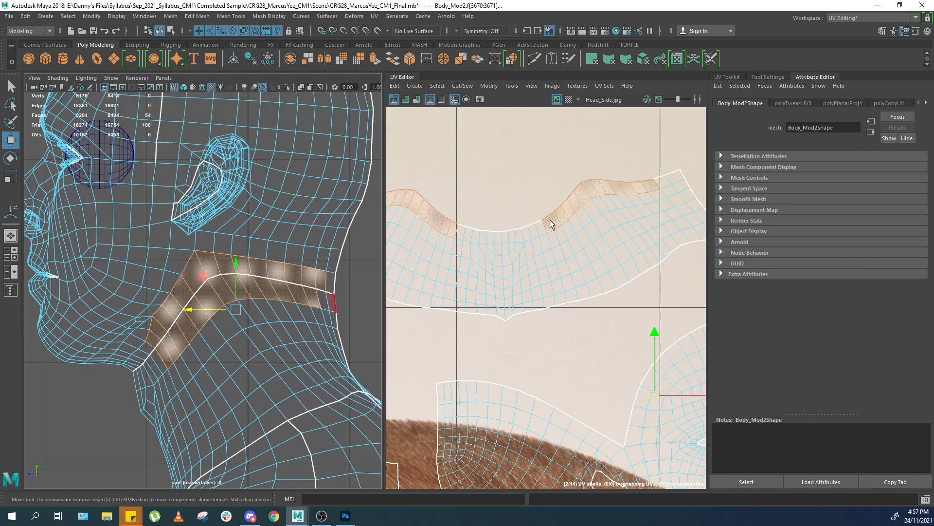
{"action": "scroll", "coordinate": [532, 208], "scroll_direction": "down", "scroll_amount": 4}
{"action": "scroll", "coordinate": [584, 213], "scroll_direction": "down", "scroll_amount": 2}
{"action": "scroll", "coordinate": [554, 214], "scroll_direction": "up", "scroll_amount": 4}
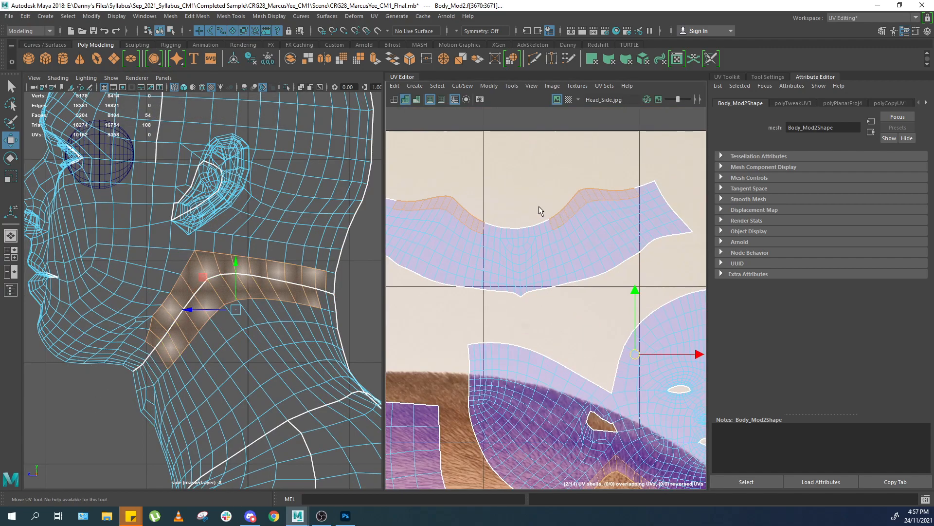
{"action": "key", "text": "4"}
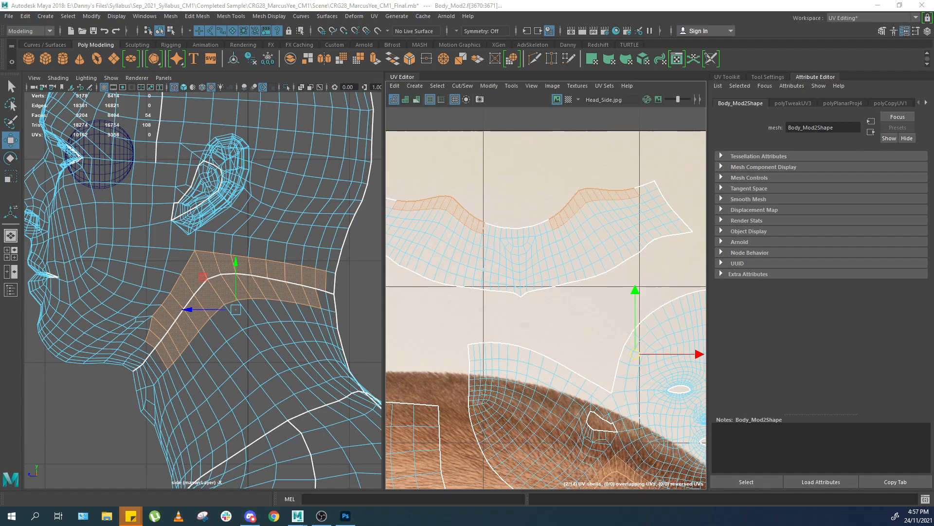
Place the warped head_neck_side image as a new layer in the texture document.
{"action": "left_click", "coordinate": [345, 516]}
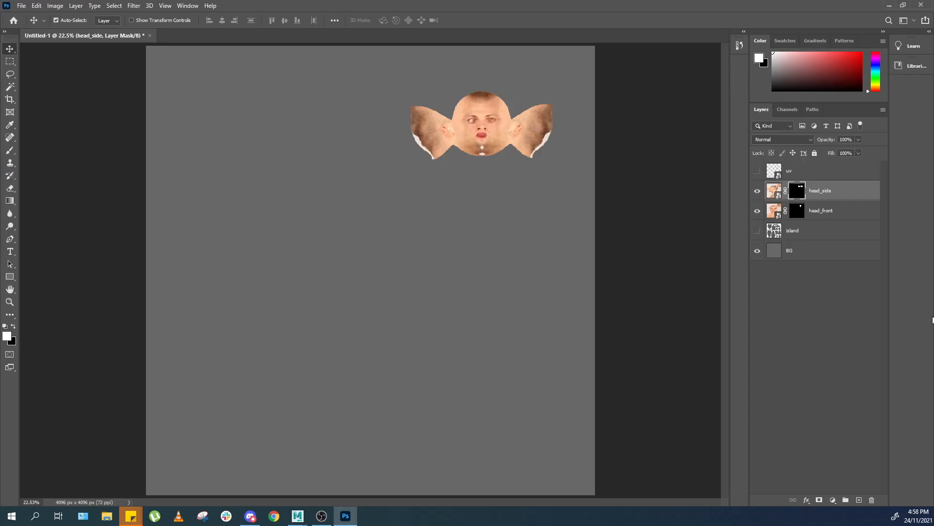
{"action": "left_click_drag", "start_coordinate": [742, 384], "coordinate": [685, 402]}
{"action": "key", "text": "Return"}
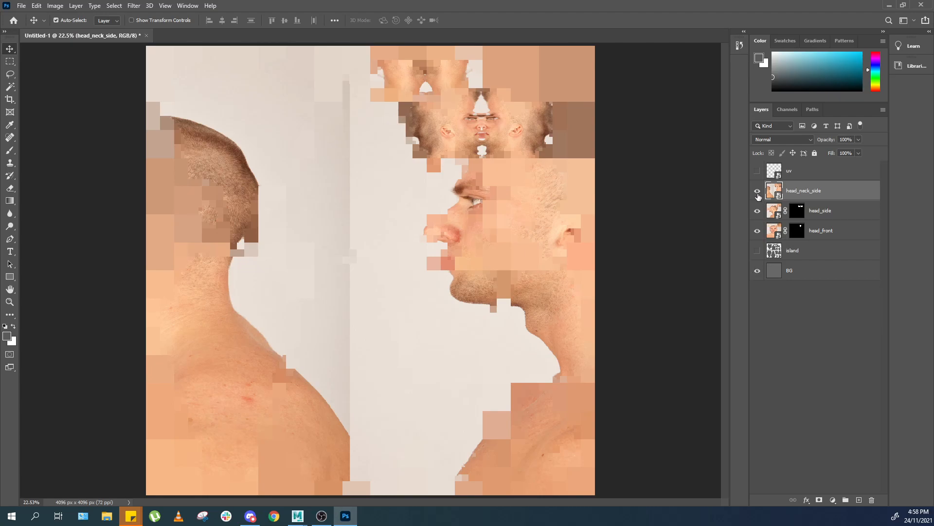
Select the neck and head UV islands on the island layer and add a layer mask to head_neck_side from them.
{"action": "left_click", "coordinate": [758, 250]}
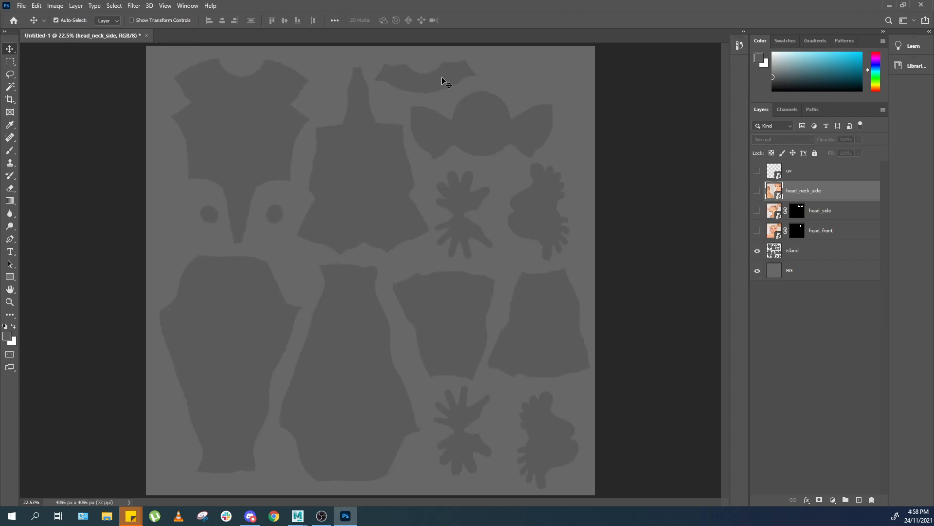
{"action": "key", "text": "w"}
{"action": "left_click", "coordinate": [444, 82]}
{"action": "left_click", "coordinate": [463, 104]}
{"action": "left_click", "coordinate": [757, 250]}
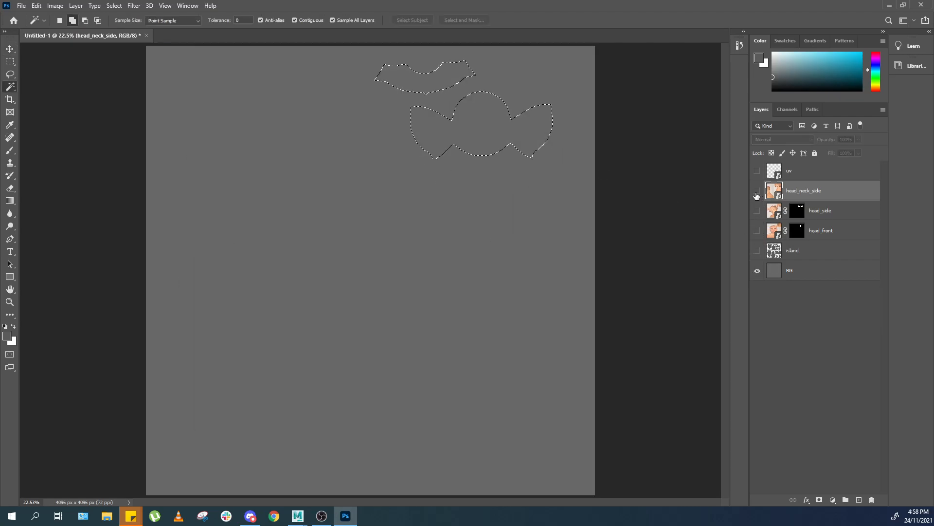
{"action": "left_click", "coordinate": [758, 190]}
{"action": "left_click", "coordinate": [820, 502]}
Compare the masked neck texture with the UV layout in Maya.
{"action": "key", "text": "z"}
{"action": "left_click_drag", "start_coordinate": [418, 106], "coordinate": [479, 146]}
{"action": "key", "text": "v"}
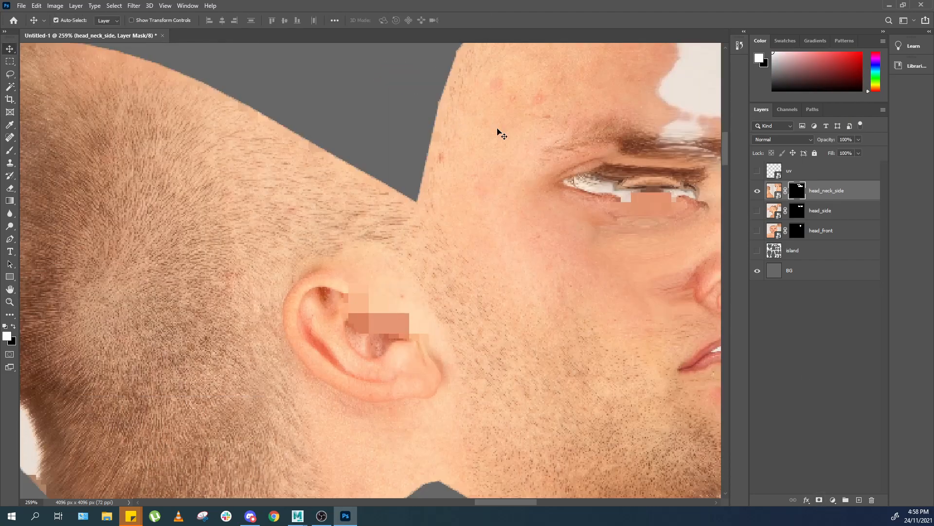
{"action": "key", "text": "ctrl+0"}
{"action": "key", "text": "ctrl+minus"}
{"action": "key", "text": "ctrl+minus"}
{"action": "key", "text": "ctrl+minus"}
{"action": "key", "text": "ctrl+plus"}
{"action": "key", "text": "ctrl+plus"}
{"action": "key", "text": "ctrl+plus"}
{"action": "key", "text": "ctrl+plus"}
{"action": "key", "text": "ctrl+plus"}
{"action": "key", "text": "ctrl+plus"}
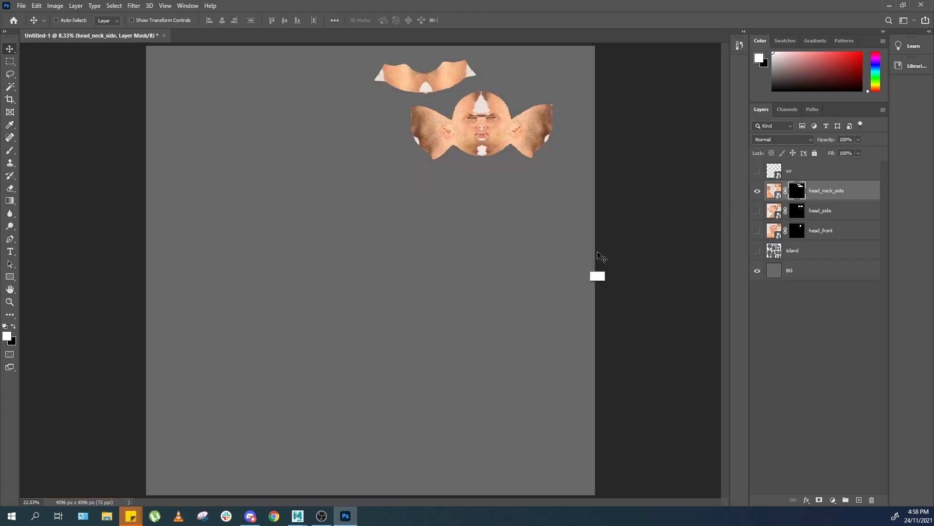
{"action": "left_click_drag", "start_coordinate": [672, 167], "coordinate": [558, 210]}
{"action": "left_click_drag", "start_coordinate": [586, 165], "coordinate": [474, 374]}
{"action": "left_click_drag", "start_coordinate": [506, 167], "coordinate": [512, 247]}
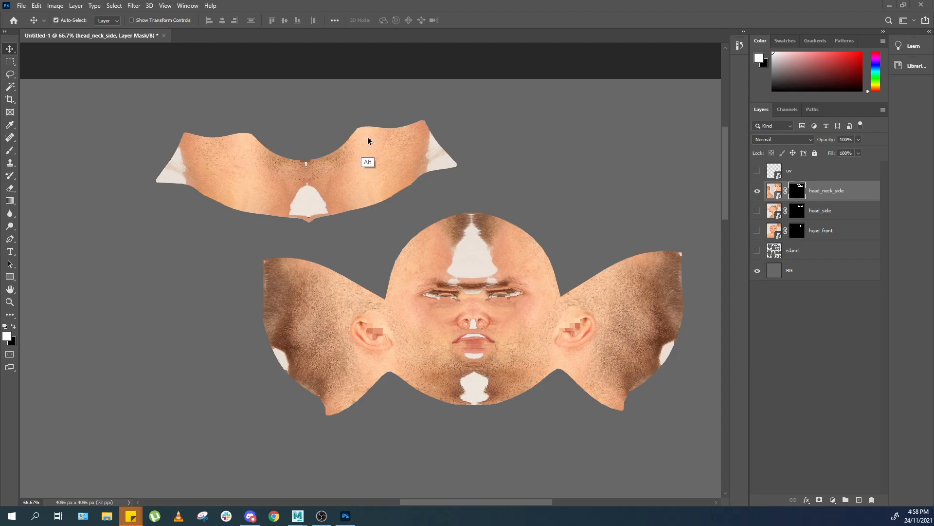
{"action": "key", "text": "alt+Tab"}
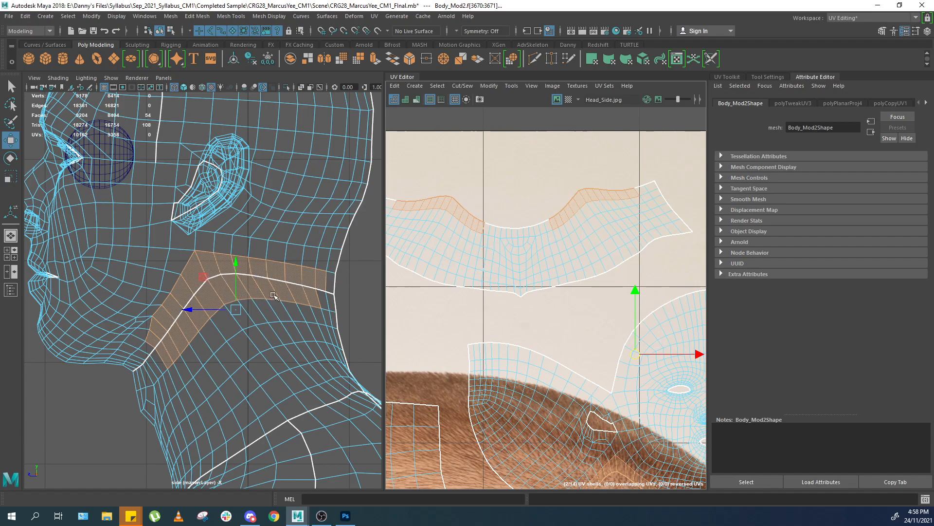
{"action": "key", "text": "alt+Tab"}
{"action": "key", "text": "alt+Tab"}
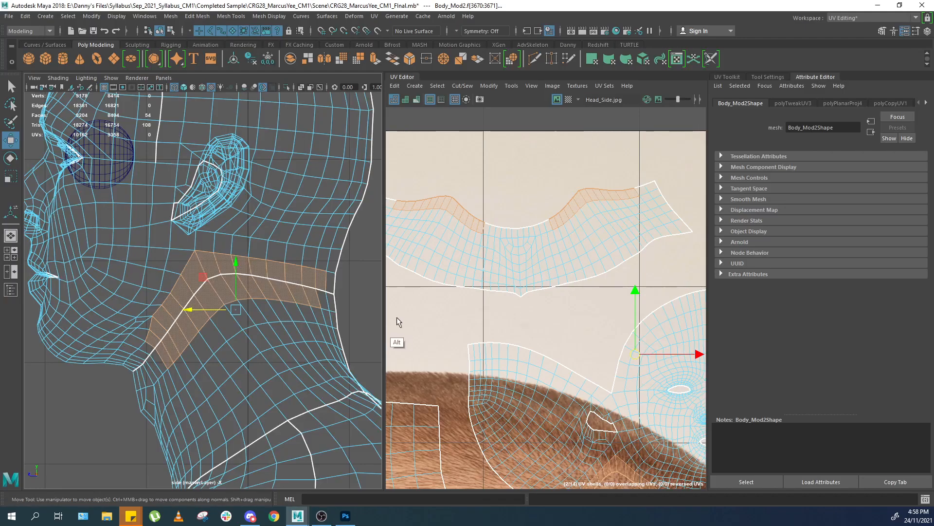
{"action": "key", "text": "alt+Tab"}
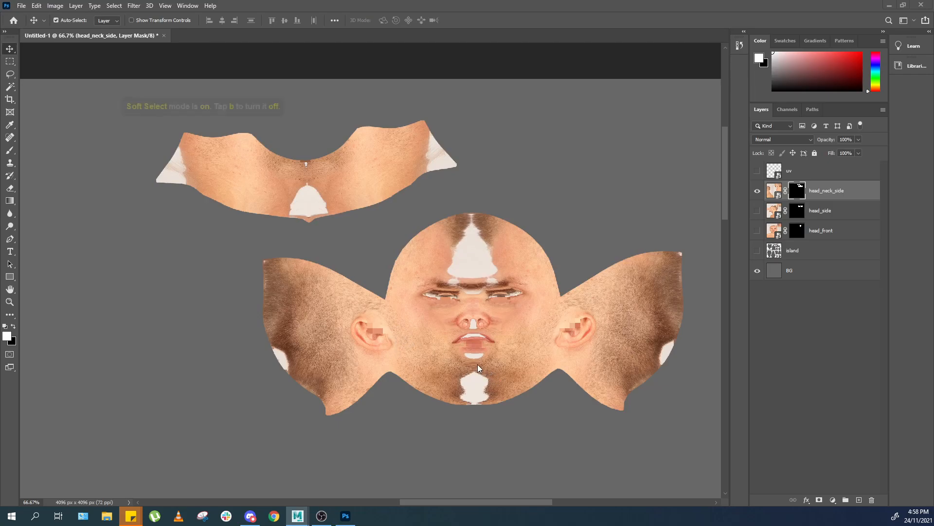
Load the island selection and paint the head_neck_side mask black at the neck island's middle and both ends with a larger brush.
{"action": "left_click", "coordinate": [774, 191]}
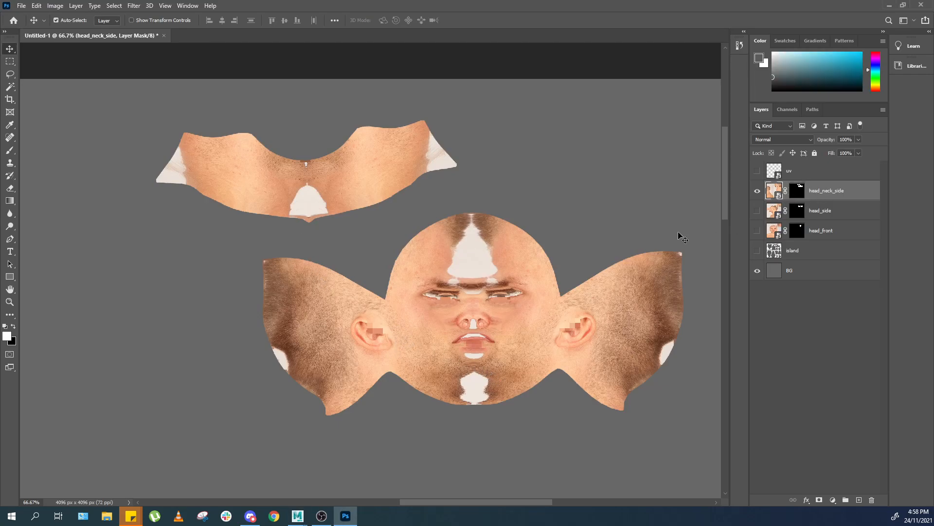
{"action": "key", "text": "e"}
{"action": "key", "text": "b"}
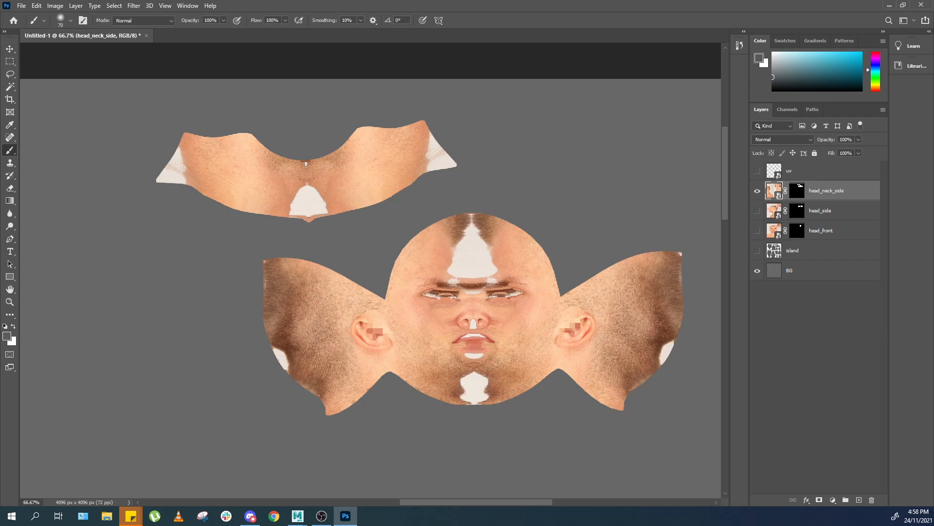
{"action": "left_click", "coordinate": [799, 192]}
{"action": "left_click_drag", "start_coordinate": [302, 224], "coordinate": [319, 213]}
{"action": "key", "text": "x"}
{"action": "left_click", "coordinate": [774, 250], "text": "ctrl"}
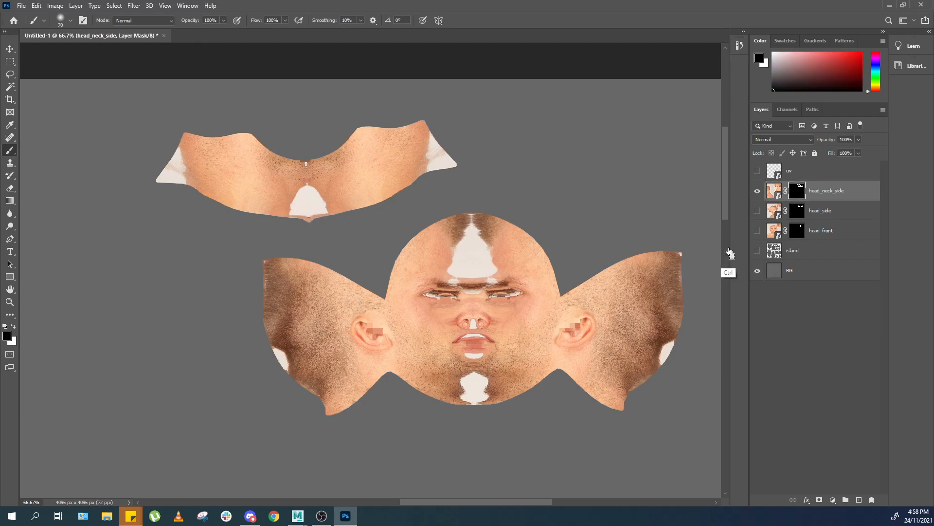
{"action": "key", "text": "bracketright"}
{"action": "key", "text": "bracketright"}
{"action": "key", "text": "bracketright"}
{"action": "key", "text": "bracketright"}
{"action": "left_click_drag", "start_coordinate": [296, 214], "coordinate": [317, 205]}
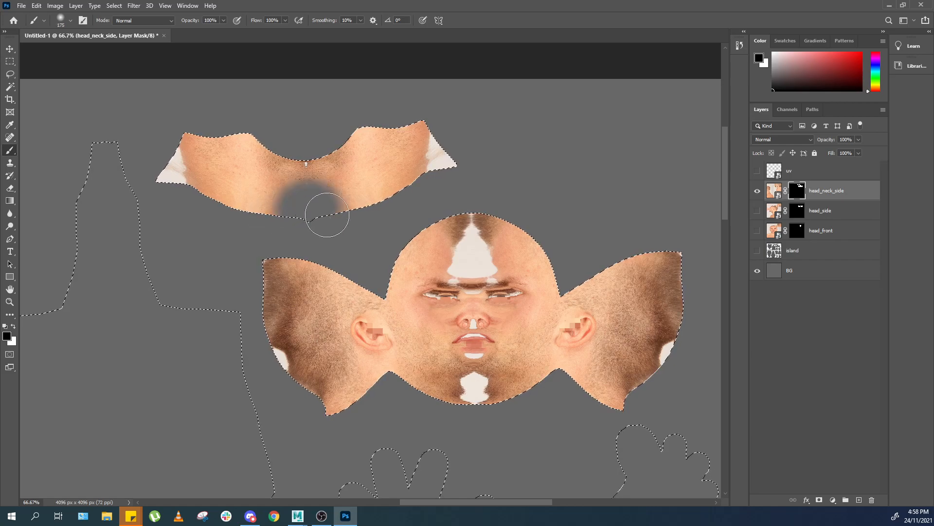
{"action": "mouse_move", "coordinate": [486, 162]}
{"action": "left_mouse_down"}
{"action": "mouse_move", "coordinate": [444, 161]}
{"action": "mouse_move", "coordinate": [466, 135]}
{"action": "left_mouse_up"}
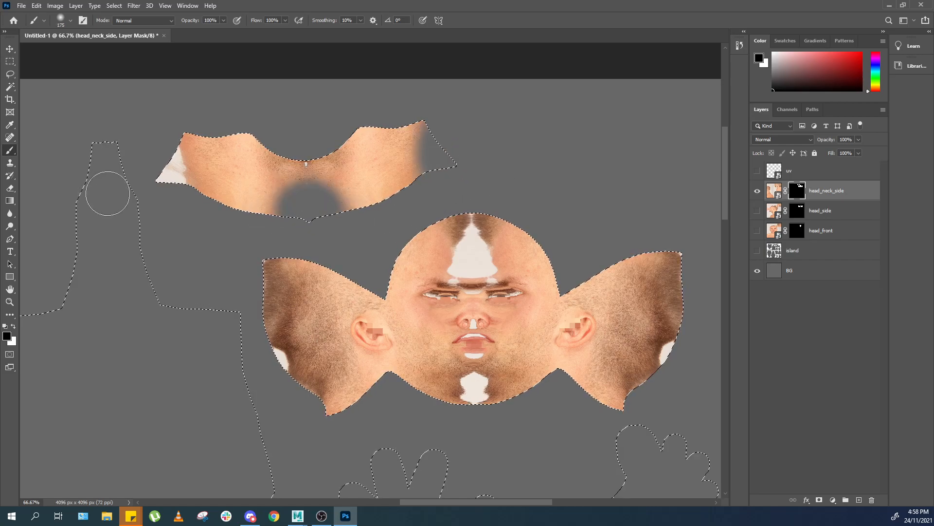
{"action": "mouse_move", "coordinate": [163, 184]}
{"action": "left_mouse_down"}
{"action": "mouse_move", "coordinate": [163, 163]}
{"action": "mouse_move", "coordinate": [182, 194]}
{"action": "left_mouse_up"}
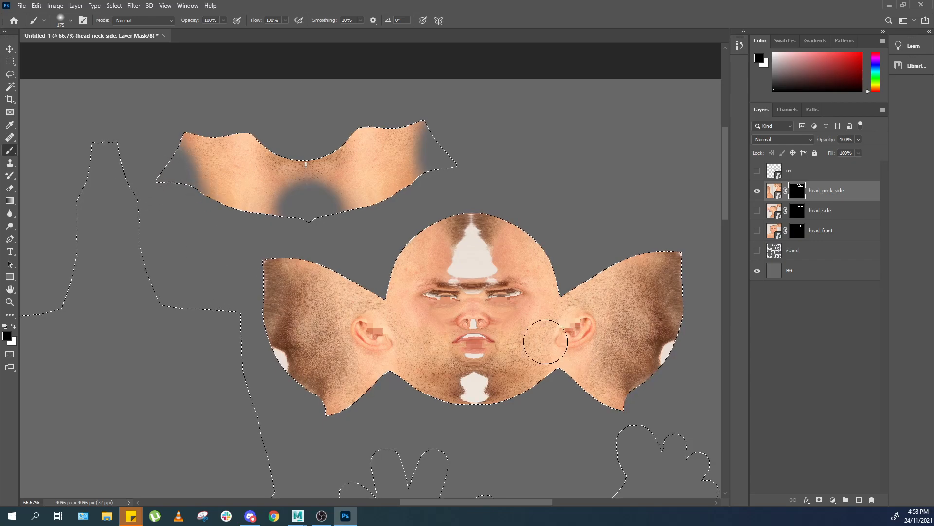
Show the head_side and head_front layers and paint the head_neck_side mask black over the face and chin.
{"action": "left_click", "coordinate": [773, 193]}
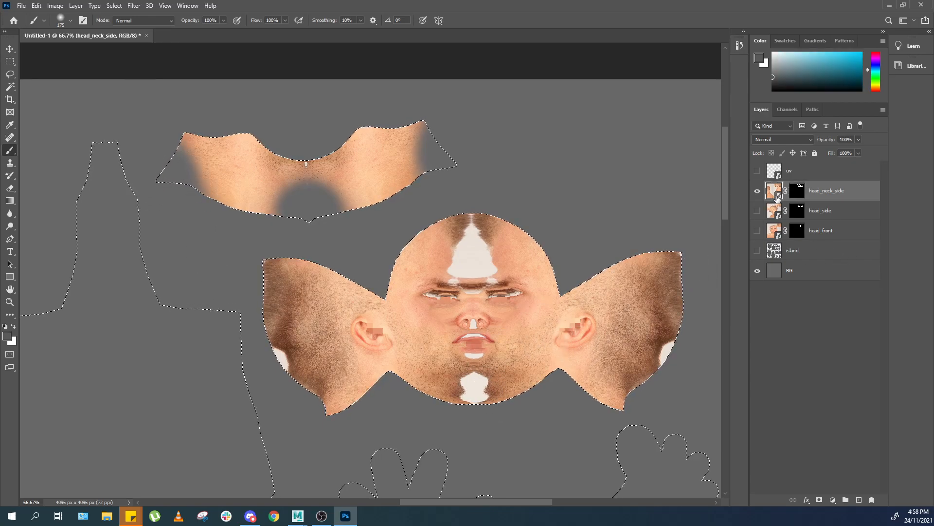
{"action": "left_click", "coordinate": [434, 314]}
{"action": "left_click", "coordinate": [495, 198]}
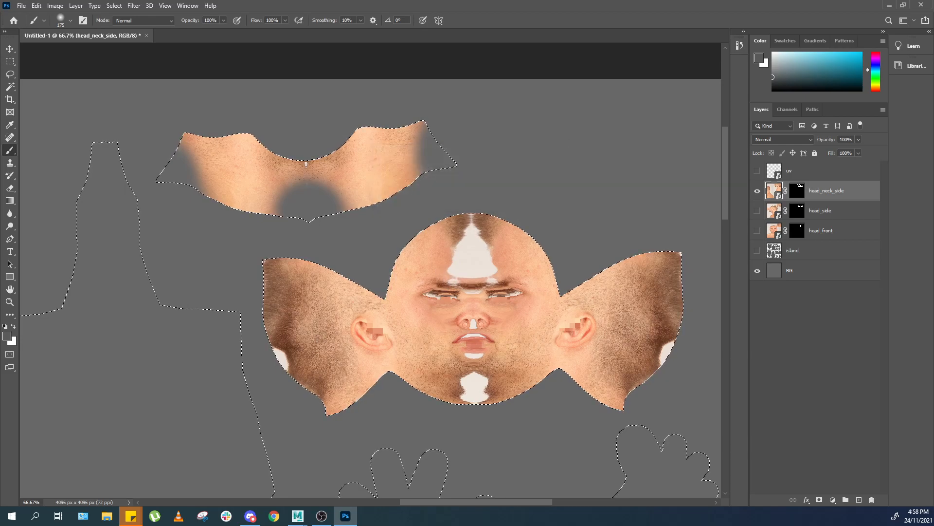
{"action": "left_click", "coordinate": [797, 191]}
{"action": "mouse_move", "coordinate": [489, 258]}
{"action": "left_mouse_down"}
{"action": "mouse_move", "coordinate": [464, 339]}
{"action": "mouse_move", "coordinate": [450, 288]}
{"action": "left_mouse_up"}
{"action": "key", "text": "bracketright"}
{"action": "key", "text": "bracketright"}
{"action": "left_click_drag", "start_coordinate": [758, 210], "coordinate": [759, 226]}
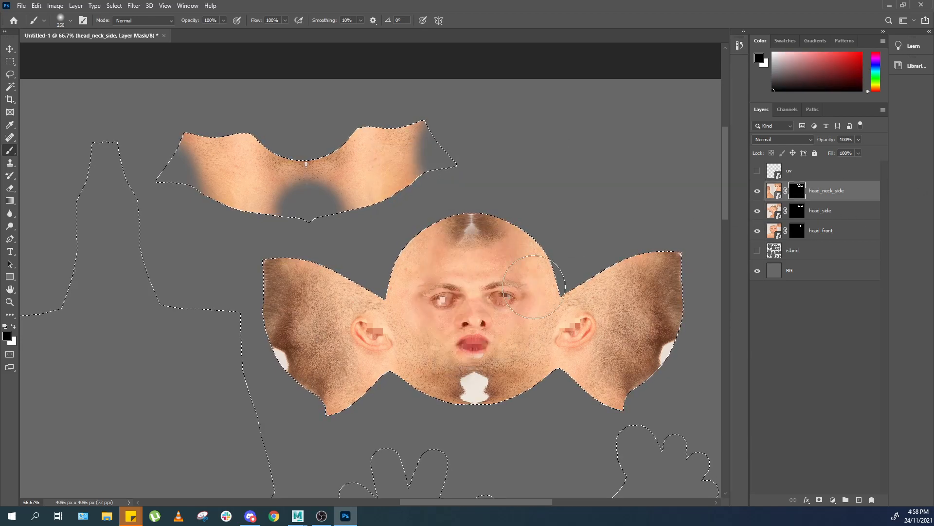
{"action": "mouse_move", "coordinate": [480, 308]}
{"action": "left_mouse_down"}
{"action": "mouse_move", "coordinate": [476, 372]}
{"action": "mouse_move", "coordinate": [480, 261]}
{"action": "mouse_move", "coordinate": [496, 261]}
{"action": "left_mouse_up"}
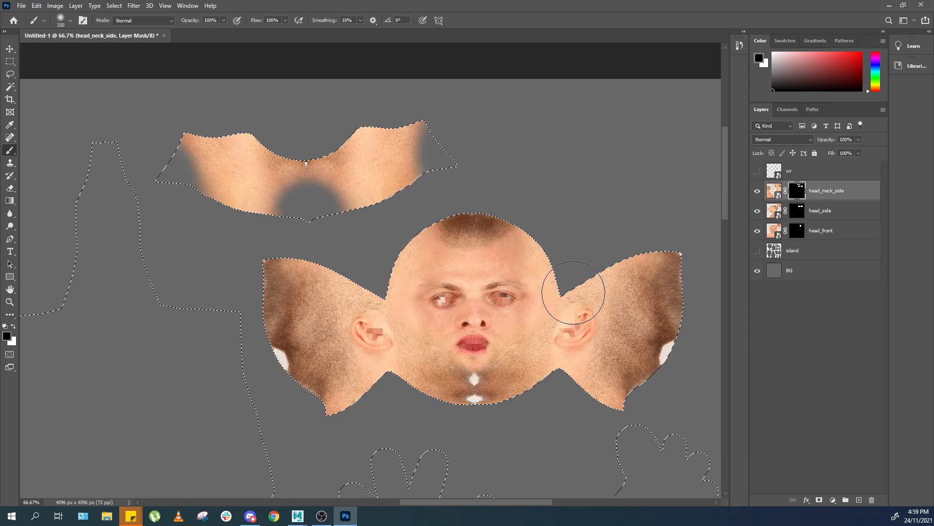
{"action": "key", "text": "ctrl+z"}
{"action": "key", "text": "ctrl+z"}
{"action": "mouse_move", "coordinate": [473, 373]}
{"action": "left_mouse_down"}
{"action": "mouse_move", "coordinate": [470, 388]}
{"action": "mouse_move", "coordinate": [479, 387]}
{"action": "left_mouse_up"}
{"action": "mouse_move", "coordinate": [458, 243]}
{"action": "left_mouse_down"}
{"action": "mouse_move", "coordinate": [479, 229]}
{"action": "mouse_move", "coordinate": [457, 229]}
{"action": "left_mouse_up"}
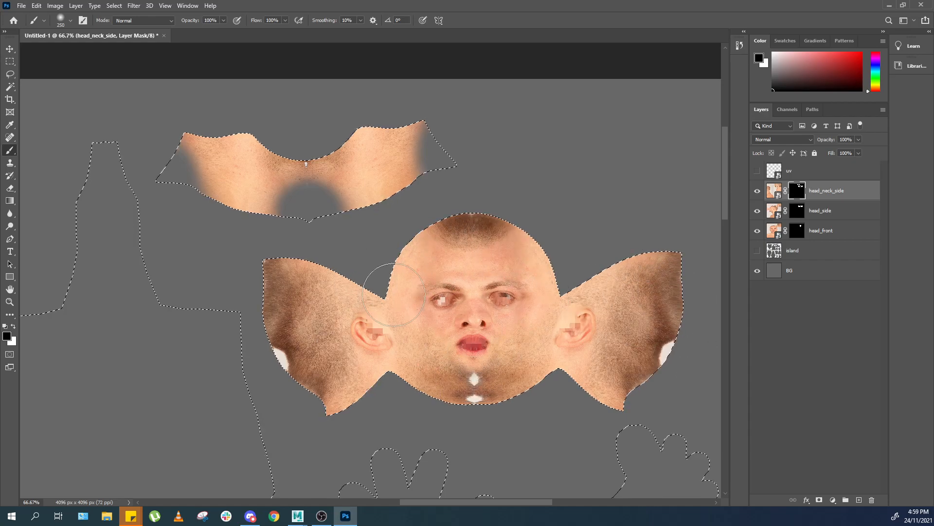
Paint the head_neck_side mask black over both cheeks with a smaller brush.
{"action": "key", "text": "bracketleft"}
{"action": "key", "text": "bracketleft"}
{"action": "key", "text": "bracketleft"}
{"action": "key", "text": "bracketleft"}
{"action": "left_click_drag", "start_coordinate": [306, 360], "coordinate": [266, 335]}
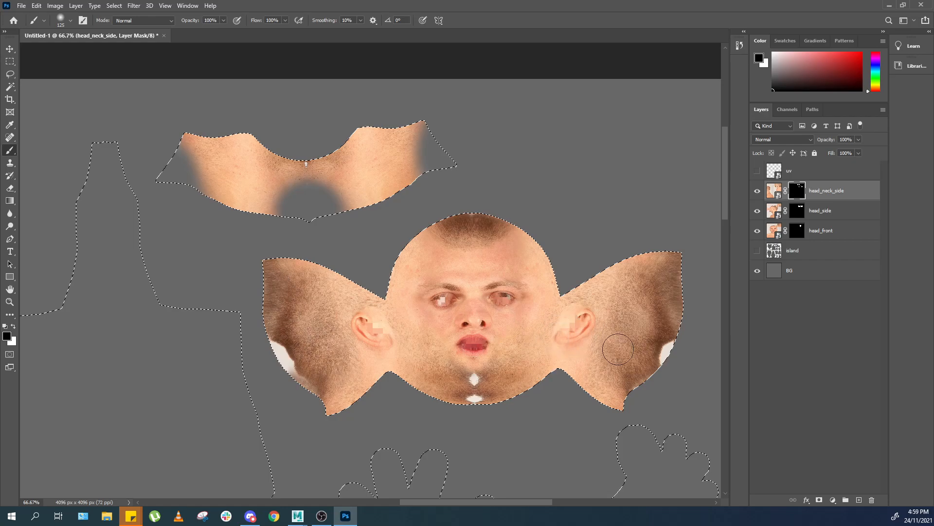
{"action": "left_click_drag", "start_coordinate": [631, 355], "coordinate": [669, 363]}
{"action": "key", "text": "bracketright"}
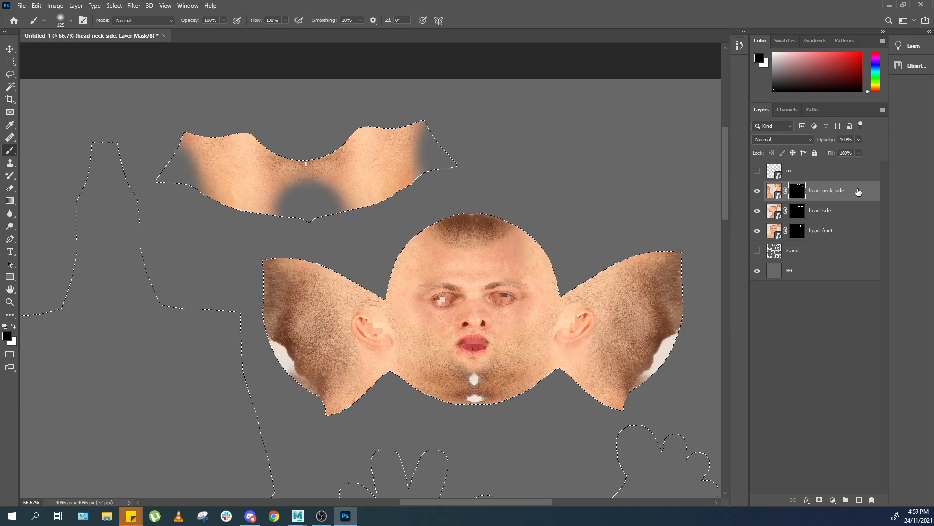
Compare the result by toggling the head_neck_side and background layers and clear the selection.
{"action": "left_click", "coordinate": [757, 191]}
{"action": "left_click", "coordinate": [757, 191]}
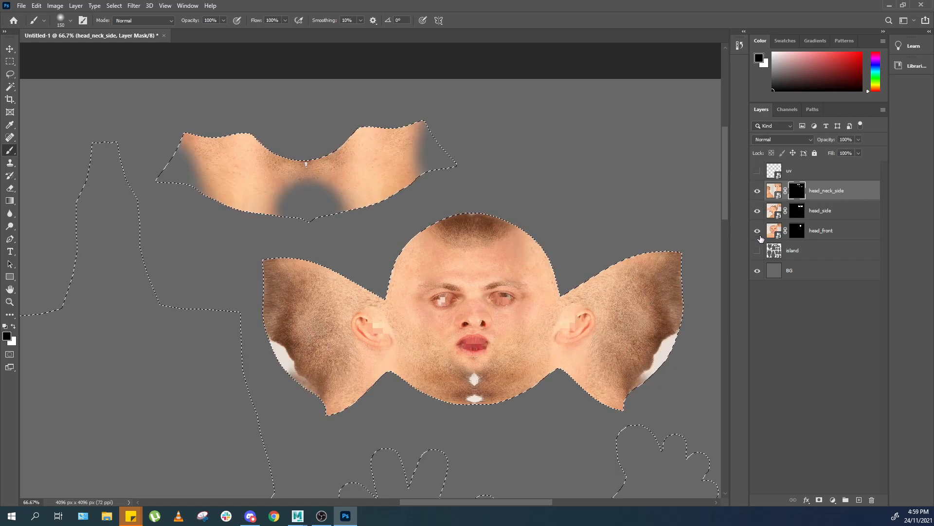
{"action": "left_click", "coordinate": [757, 269]}
{"action": "left_click", "coordinate": [758, 269]}
{"action": "key", "text": "ctrl+d"}
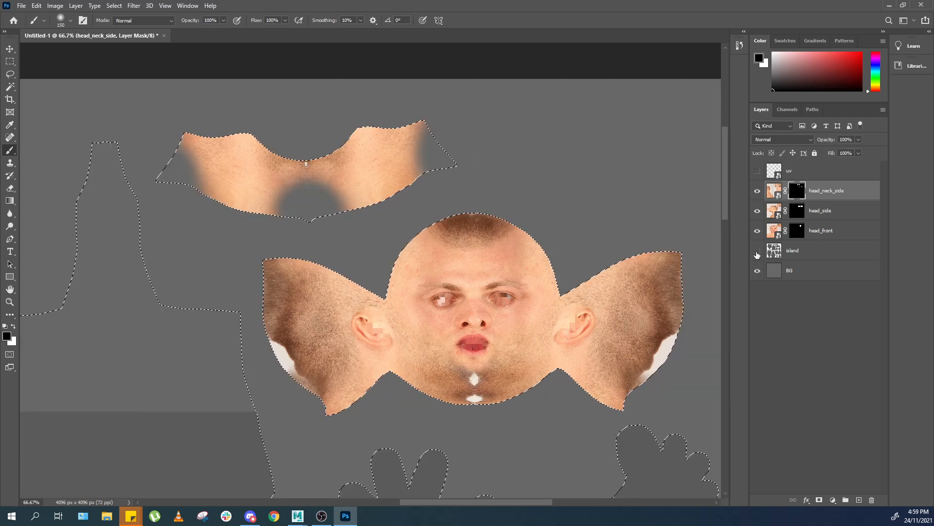
Save the texture as a PNG, replacing human_diffuse.png on the Desktop.
{"action": "key", "text": "ctrl+s"}
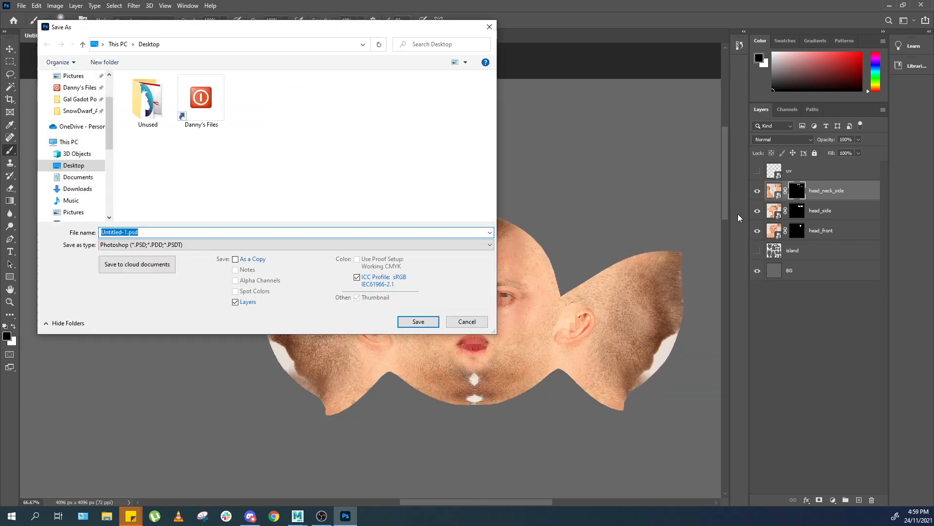
{"action": "left_click", "coordinate": [232, 244]}
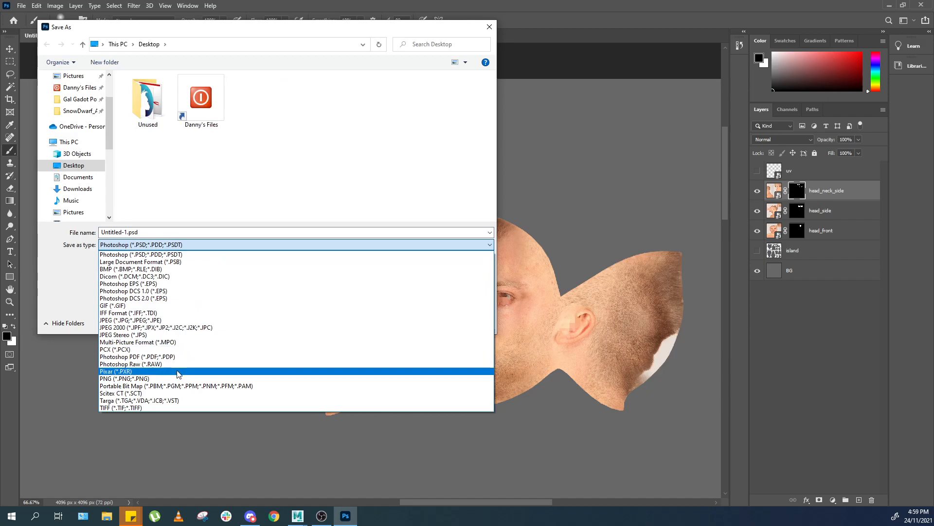
{"action": "left_click", "coordinate": [179, 378]}
{"action": "double_click", "coordinate": [400, 100]}
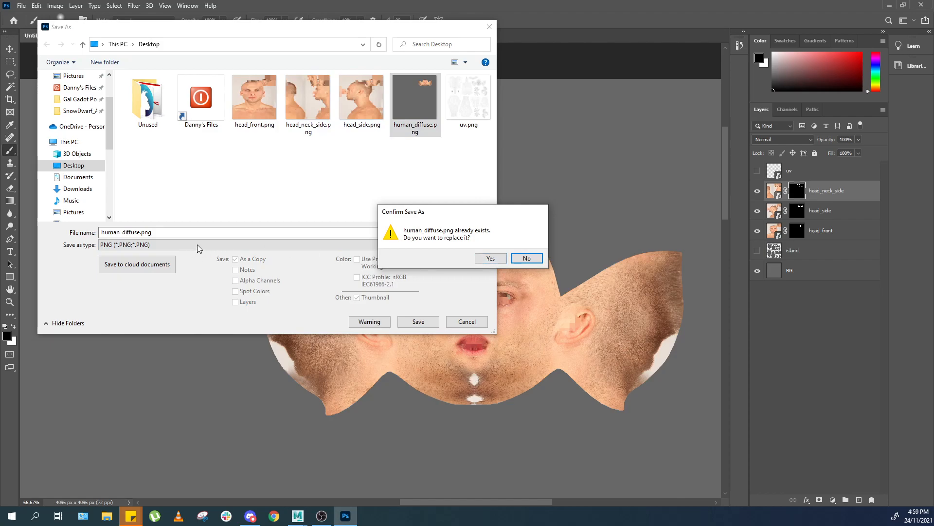
{"action": "left_click", "coordinate": [482, 260]}
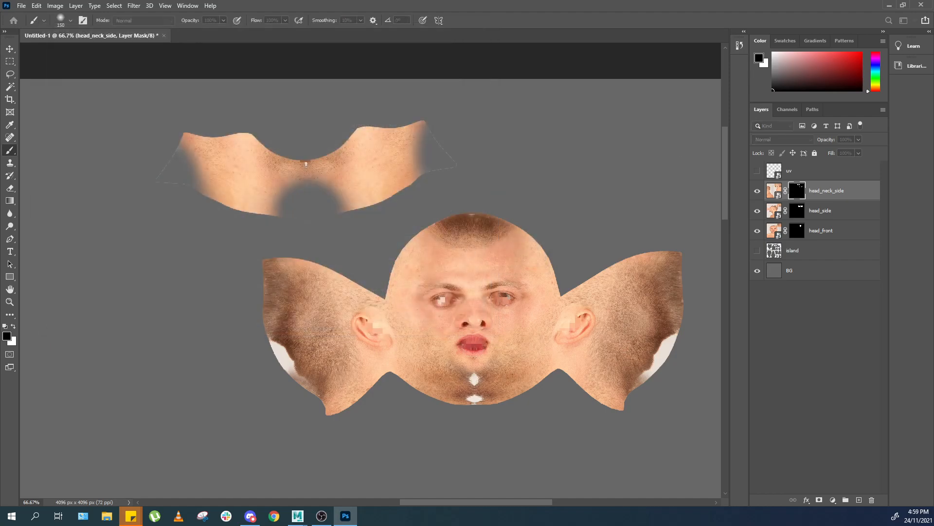
Inspect the updated texture on the head and neck in the shaded Maya viewport.
{"action": "left_click", "coordinate": [466, 199]}
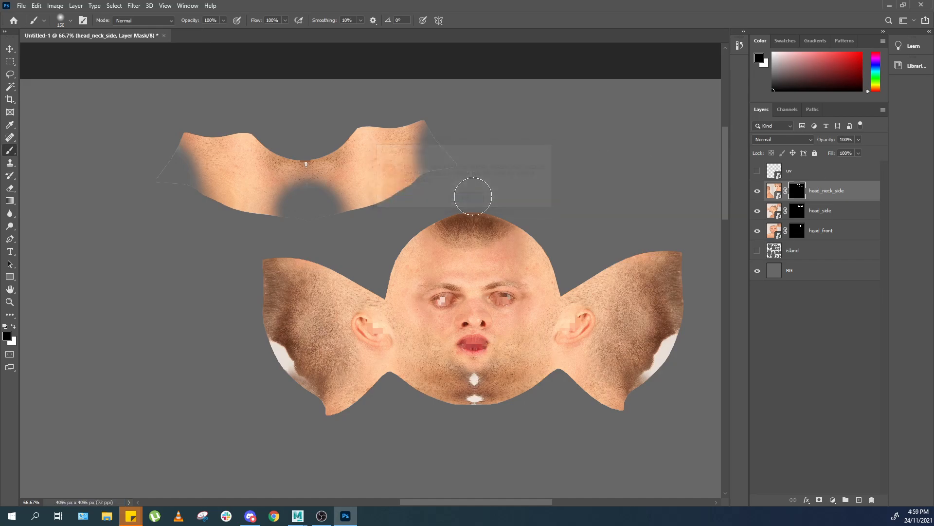
{"action": "key", "text": "alt+Tab"}
{"action": "key", "text": "alt+Tab"}
{"action": "key", "text": "alt+Tab"}
{"action": "right_click_drag", "start_coordinate": [295, 263], "coordinate": [311, 244]}
{"action": "key", "text": "space"}
{"action": "left_click_drag", "start_coordinate": [297, 256], "coordinate": [301, 191]}
{"action": "scroll", "coordinate": [296, 216], "scroll_direction": "down", "scroll_amount": 5}
{"action": "key", "text": "5"}
{"action": "left_click", "coordinate": [306, 188]}
{"action": "scroll", "coordinate": [307, 189], "scroll_direction": "up", "scroll_amount": 6}
{"action": "left_click", "coordinate": [233, 214]}
{"action": "key", "text": "f"}
{"action": "scroll", "coordinate": [300, 191], "scroll_direction": "up", "scroll_amount": 2}
{"action": "left_click", "coordinate": [171, 305]}
{"action": "left_click", "coordinate": [208, 292]}
{"action": "key", "text": "alt+Tab"}
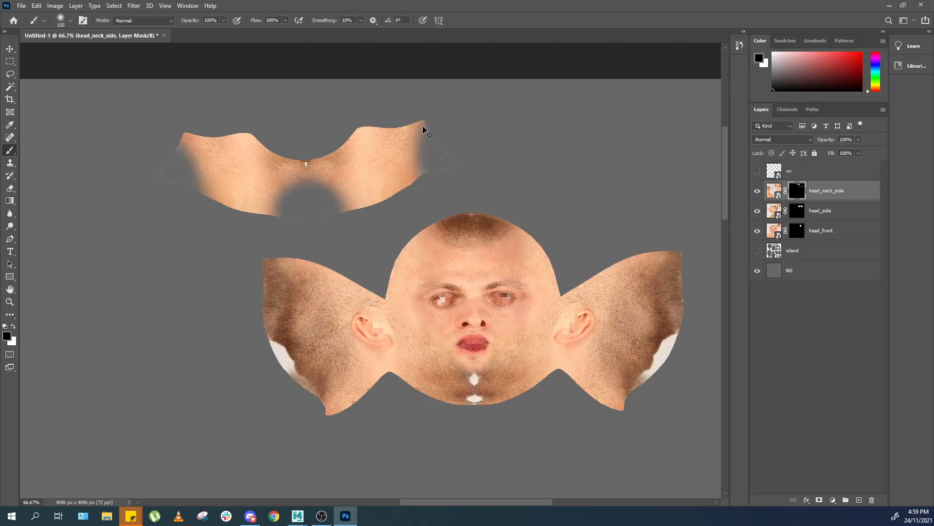
Save the texture as a PNG named human_diffuse_v02.png on the Desktop.
{"action": "key", "text": "ctrl+shift+s"}
{"action": "left_click", "coordinate": [180, 247]}
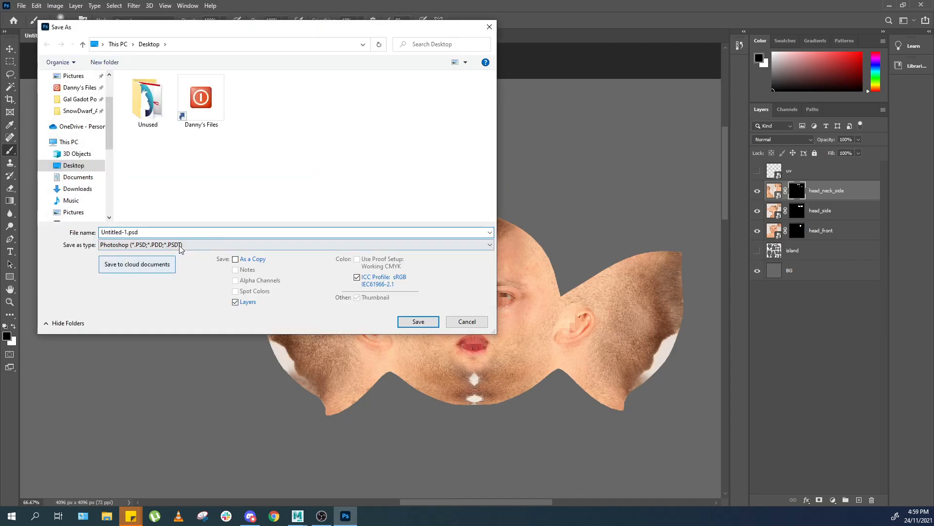
{"action": "left_click", "coordinate": [172, 320]}
{"action": "left_click", "coordinate": [161, 245]}
{"action": "left_click", "coordinate": [124, 379]}
{"action": "left_click", "coordinate": [415, 102]}
{"action": "left_click", "coordinate": [140, 233]}
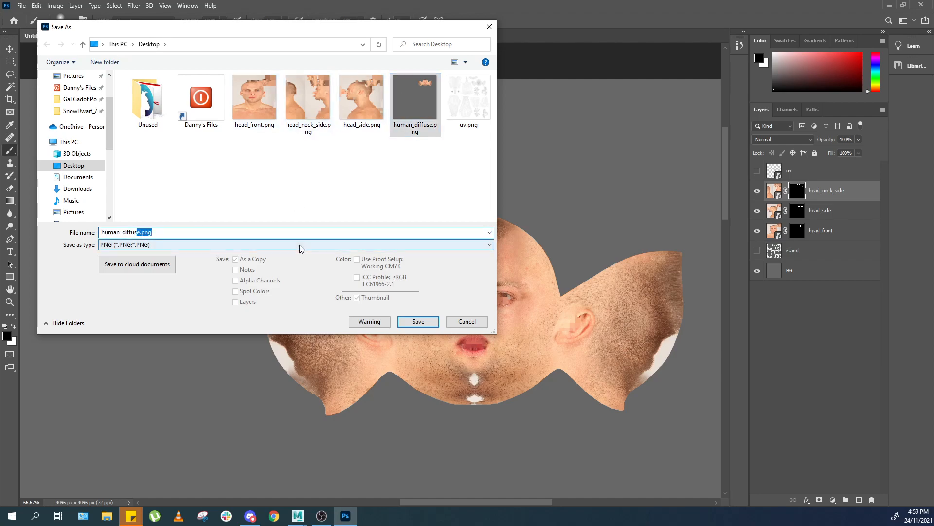
{"action": "type", "text": "e_v"}
{"action": "key", "text": "Return"}
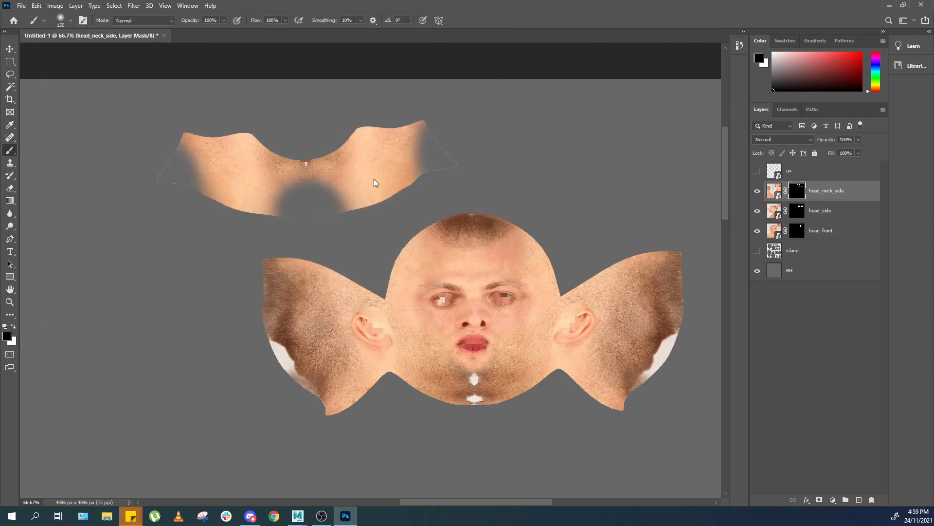
Switch to Maya, change the workspace to Maya Classic and frame the body.
{"action": "key", "text": "alt+Tab"}
{"action": "key", "text": "alt+Tab"}
{"action": "key", "text": "alt+Tab"}
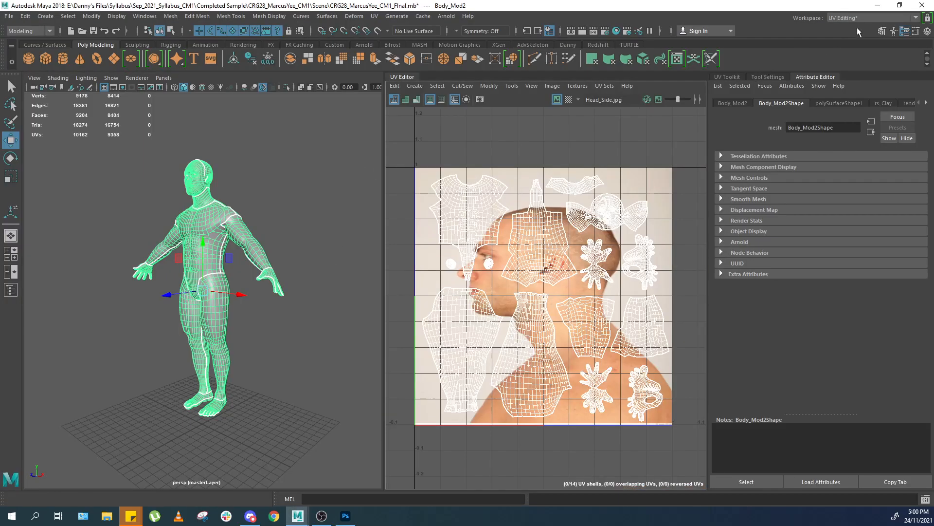
{"action": "left_click", "coordinate": [858, 20]}
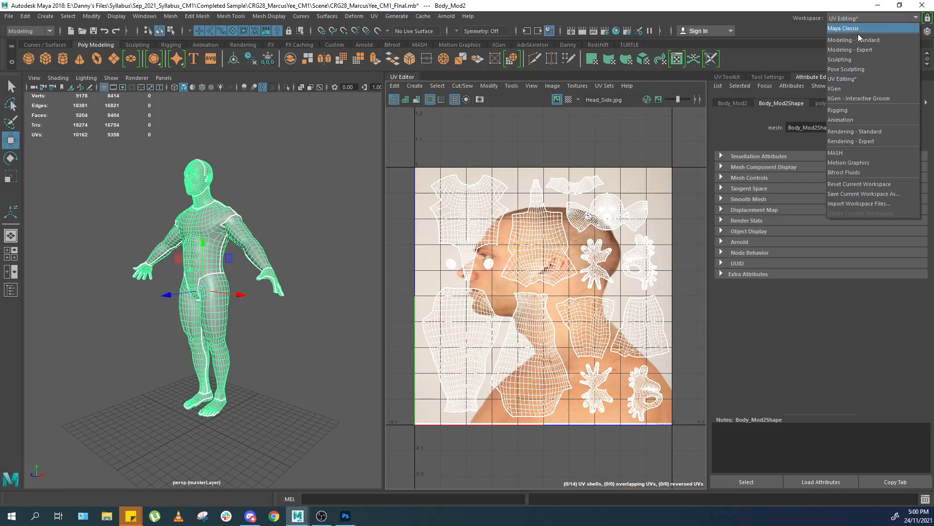
{"action": "left_click", "coordinate": [858, 30]}
{"action": "key", "text": "f"}
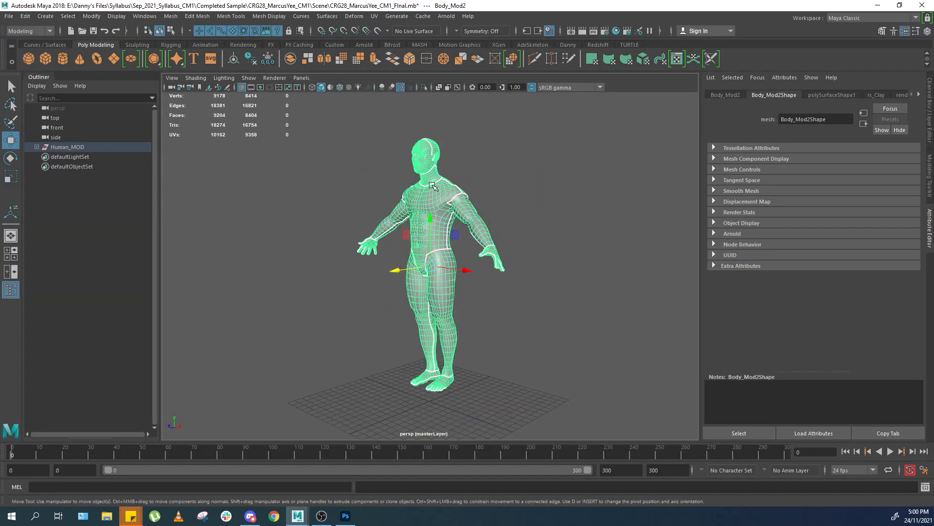
Assign the existing aiStandardSurface4 material to the body.
{"action": "right_click_drag", "start_coordinate": [446, 167], "coordinate": [524, 157], "text": "alt"}
{"action": "left_click_drag", "start_coordinate": [524, 157], "coordinate": [438, 181], "text": "alt"}
{"action": "right_click", "coordinate": [437, 181]}
{"action": "mouse_move", "coordinate": [475, 449]}
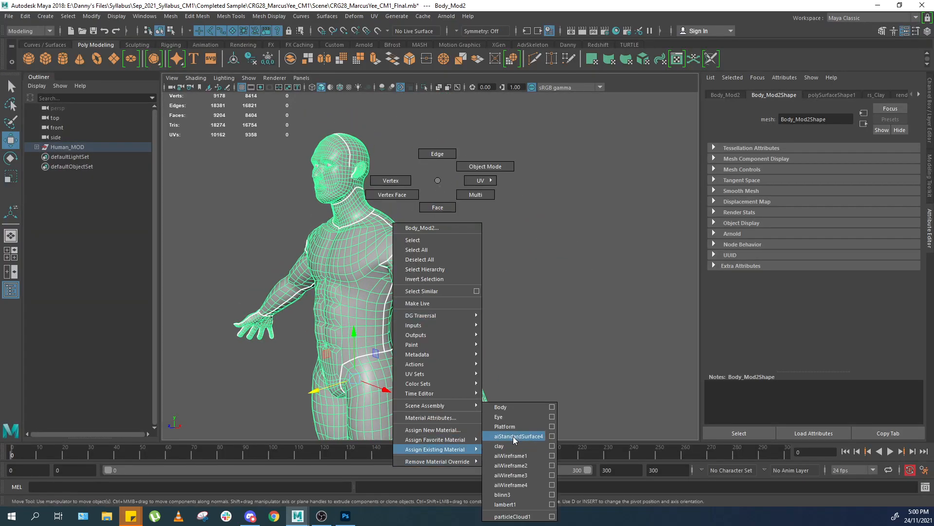
{"action": "left_click", "coordinate": [524, 439]}
Turn on textured shaded display in the perspective viewport.
{"action": "left_click", "coordinate": [473, 185]}
{"action": "middle_click_drag", "start_coordinate": [402, 189], "coordinate": [424, 252], "text": "alt"}
{"action": "right_click_drag", "start_coordinate": [423, 253], "coordinate": [467, 244], "text": "alt"}
{"action": "key", "text": "6"}
{"action": "left_click_drag", "start_coordinate": [400, 233], "coordinate": [430, 222], "text": "alt"}
{"action": "left_click", "coordinate": [399, 243]}
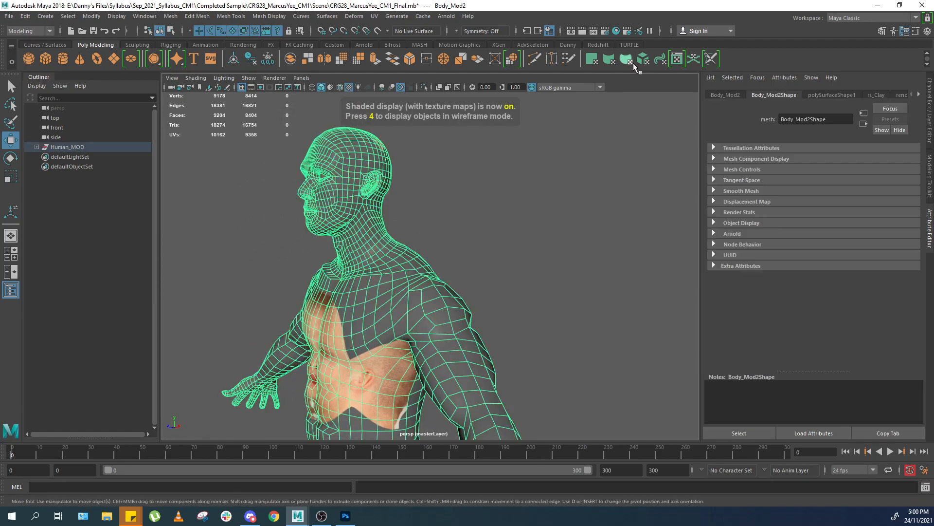
Switch to the UV Editing workspace and compare the map1 and ori UV sets in the UV Editor.
{"action": "left_click", "coordinate": [892, 18]}
{"action": "left_click", "coordinate": [852, 79]}
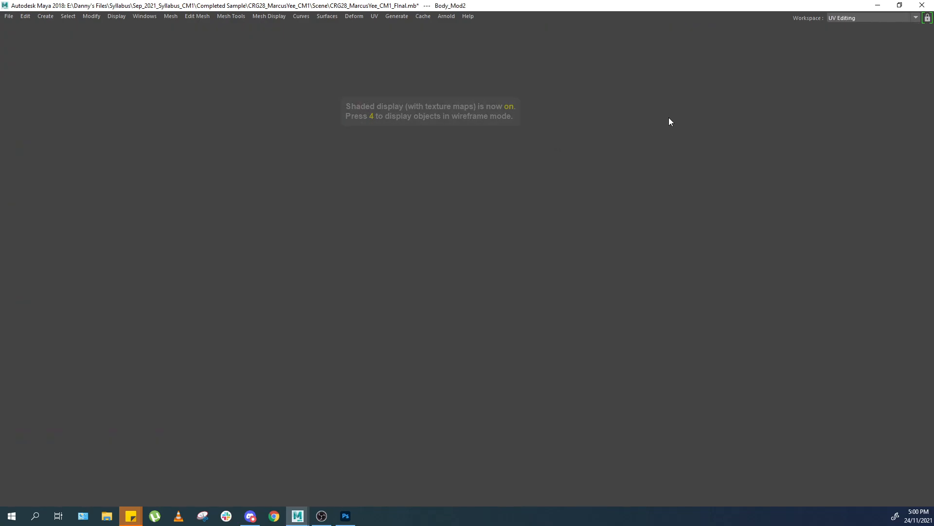
{"action": "scroll", "coordinate": [345, 245], "scroll_direction": "up", "scroll_amount": 5}
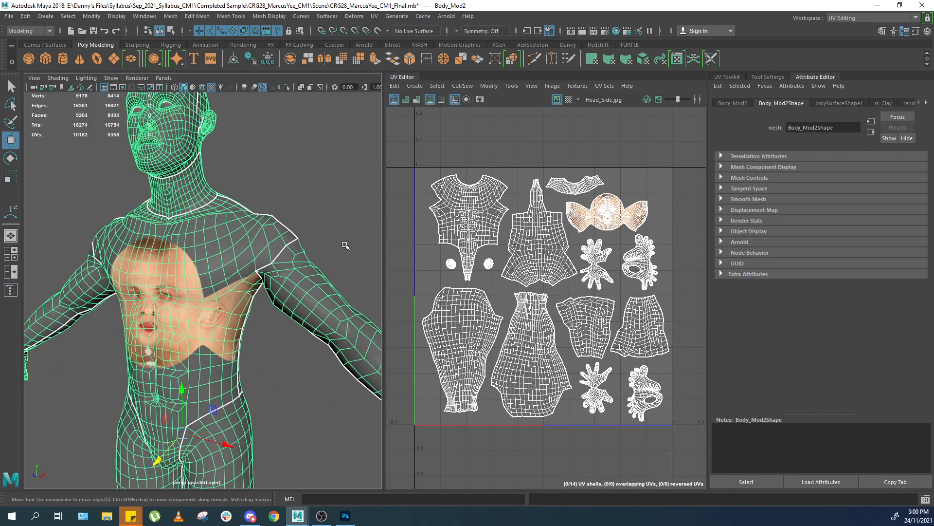
{"action": "left_click", "coordinate": [604, 86]}
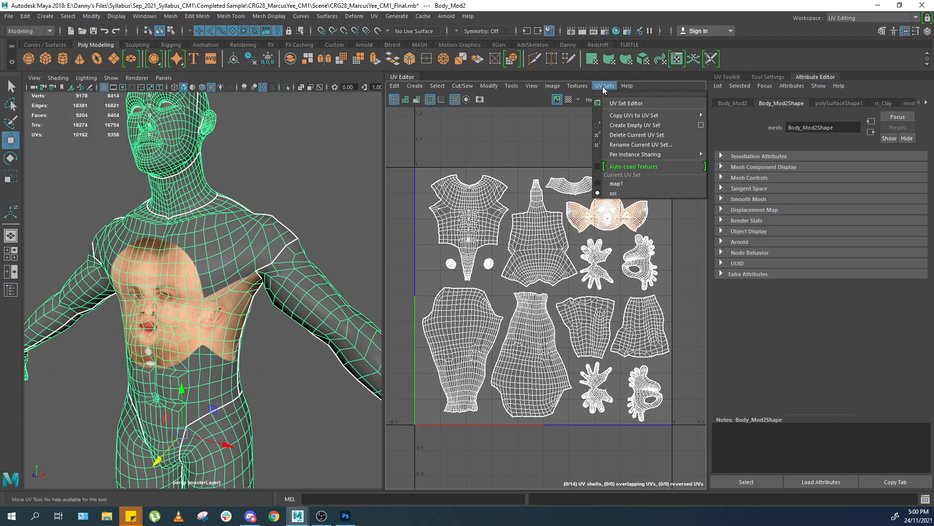
{"action": "left_click", "coordinate": [616, 184]}
{"action": "left_click", "coordinate": [607, 86]}
{"action": "mouse_move", "coordinate": [692, 115]}
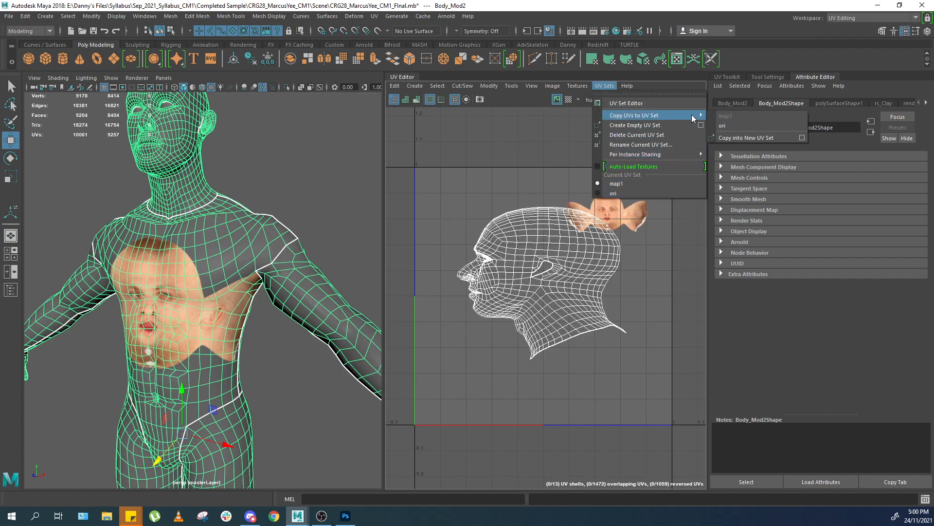
{"action": "left_click", "coordinate": [644, 192]}
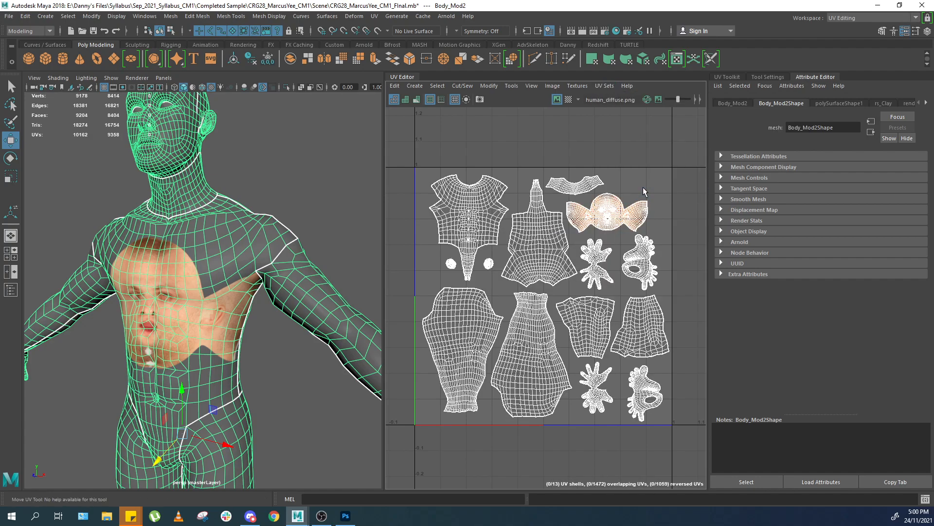
Copy the ori UV set's UVs into map1 and return to the Maya Classic workspace.
{"action": "left_click", "coordinate": [614, 87]}
{"action": "mouse_move", "coordinate": [684, 114]}
{"action": "left_click", "coordinate": [729, 117]}
{"action": "left_click", "coordinate": [604, 86]}
{"action": "left_click", "coordinate": [872, 18]}
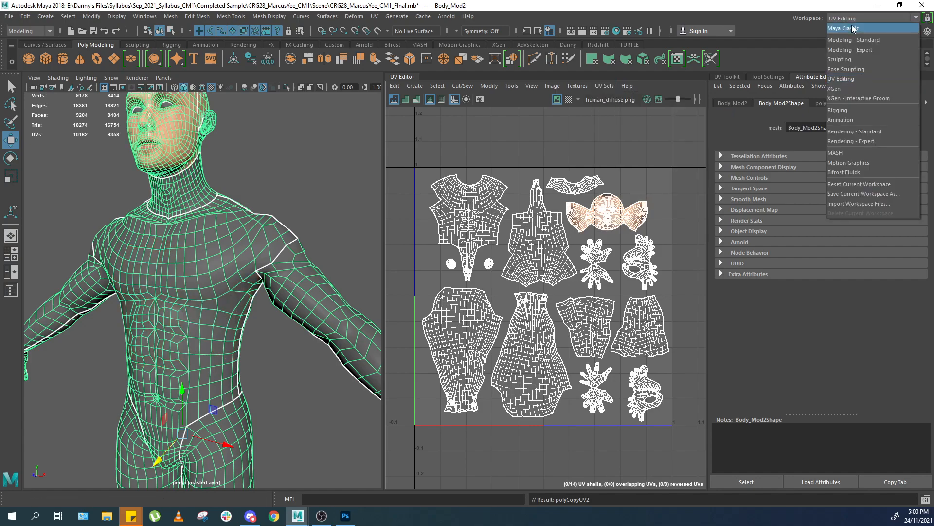
{"action": "left_click", "coordinate": [856, 28]}
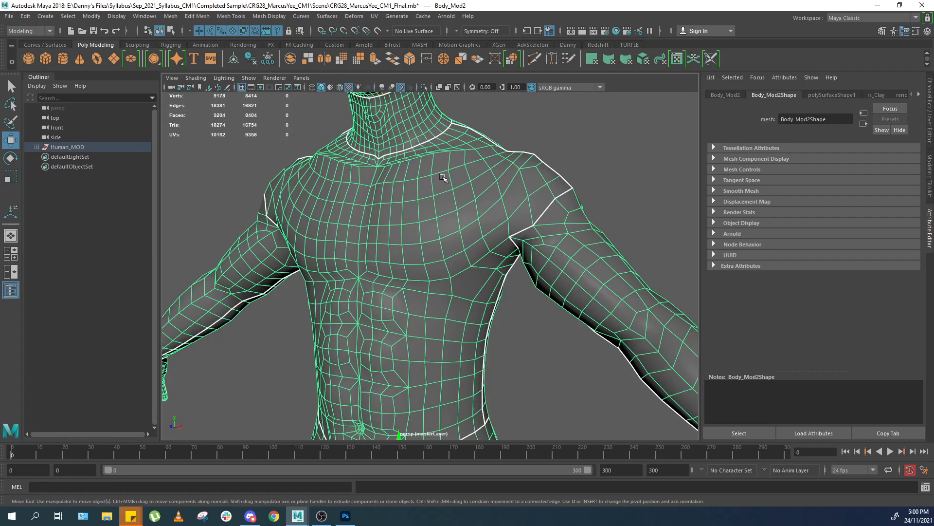
Point the material's color file texture to human_diffuse_v02.png on the Desktop.
{"action": "middle_click_drag", "start_coordinate": [442, 176], "coordinate": [408, 290], "text": "alt"}
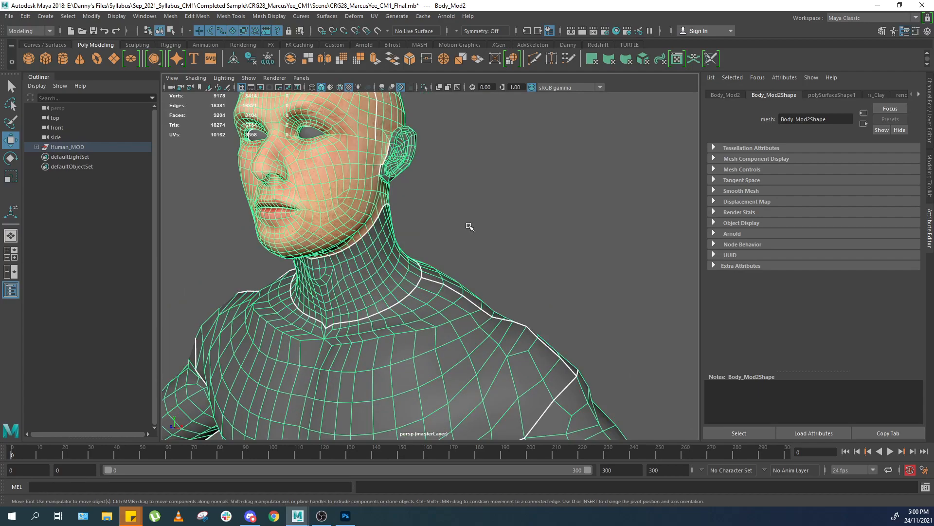
{"action": "left_click_drag", "start_coordinate": [469, 227], "coordinate": [458, 211], "text": "alt"}
{"action": "left_click", "coordinate": [459, 211]}
{"action": "scroll", "coordinate": [439, 249], "scroll_direction": "up", "scroll_amount": 5}
{"action": "left_click", "coordinate": [414, 259]}
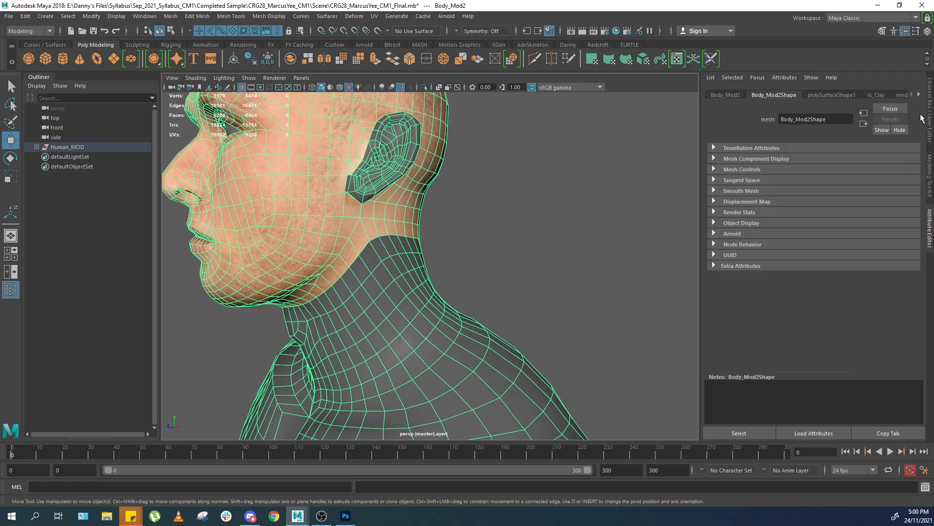
{"action": "left_click", "coordinate": [920, 94]}
{"action": "left_click", "coordinate": [891, 248]}
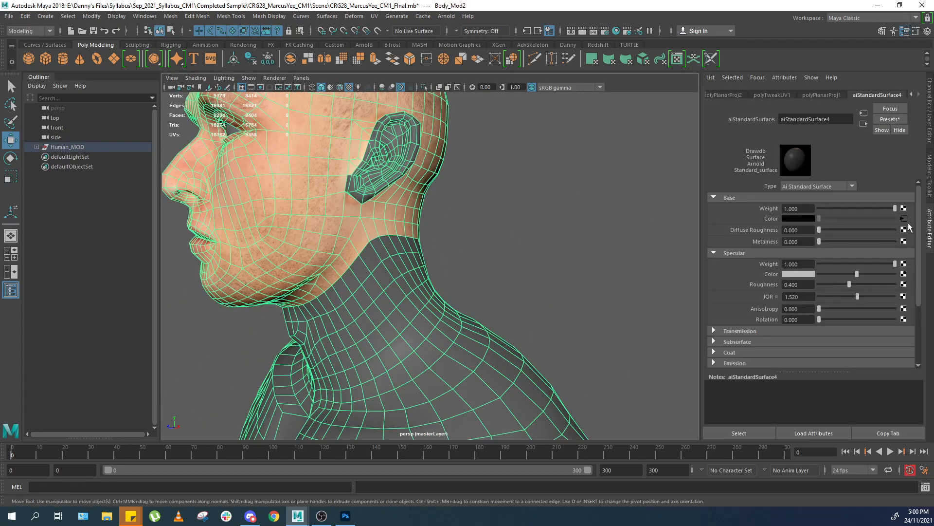
{"action": "left_click", "coordinate": [888, 228]}
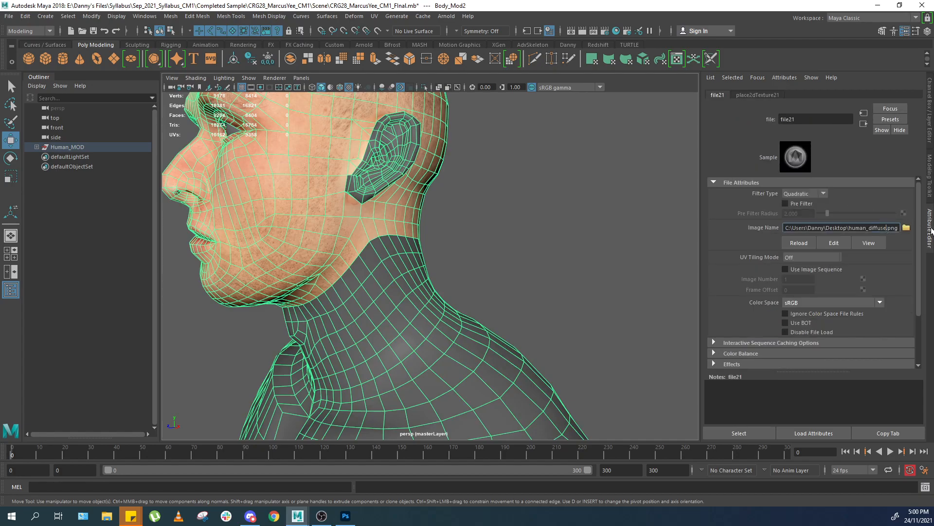
{"action": "type", "text": "02"}
{"action": "key", "text": "Return"}
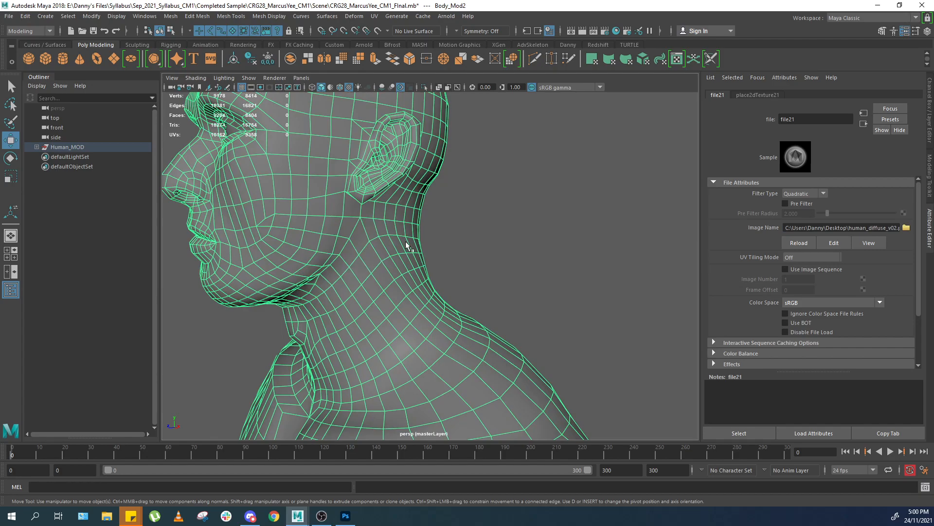
Inspect the updated neck texture from the side and back in the viewport.
{"action": "left_click_drag", "start_coordinate": [374, 280], "coordinate": [373, 266], "text": "alt"}
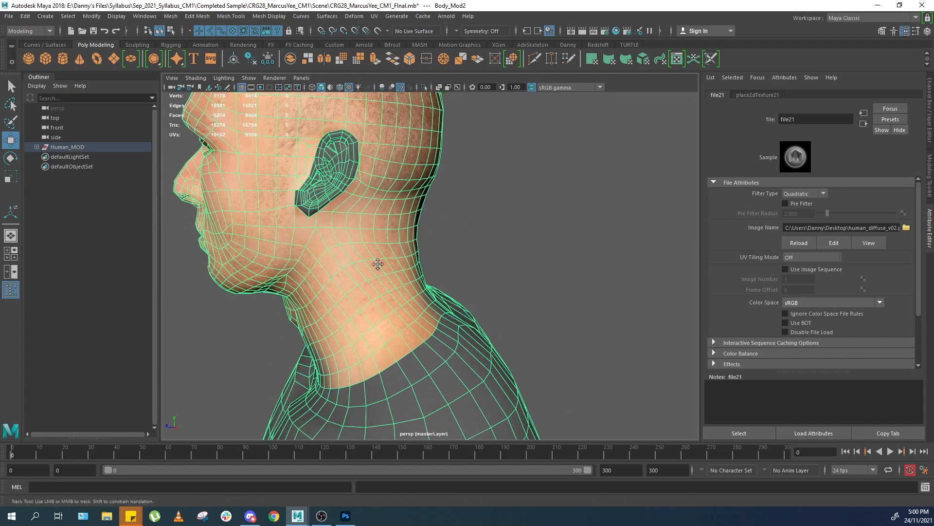
{"action": "middle_click_drag", "start_coordinate": [374, 265], "coordinate": [448, 243], "text": "alt"}
{"action": "scroll", "coordinate": [541, 210], "scroll_direction": "up", "scroll_amount": 3}
{"action": "left_click", "coordinate": [560, 211]}
{"action": "mouse_move", "coordinate": [517, 212]}
{"action": "left_mouse_down", "text": "alt"}
{"action": "mouse_move", "coordinate": [546, 213]}
{"action": "mouse_move", "coordinate": [525, 212]}
{"action": "left_mouse_up", "text": "alt"}
{"action": "scroll", "coordinate": [530, 211], "scroll_direction": "up", "scroll_amount": 3}
{"action": "scroll", "coordinate": [340, 243], "scroll_direction": "up", "scroll_amount": 1}
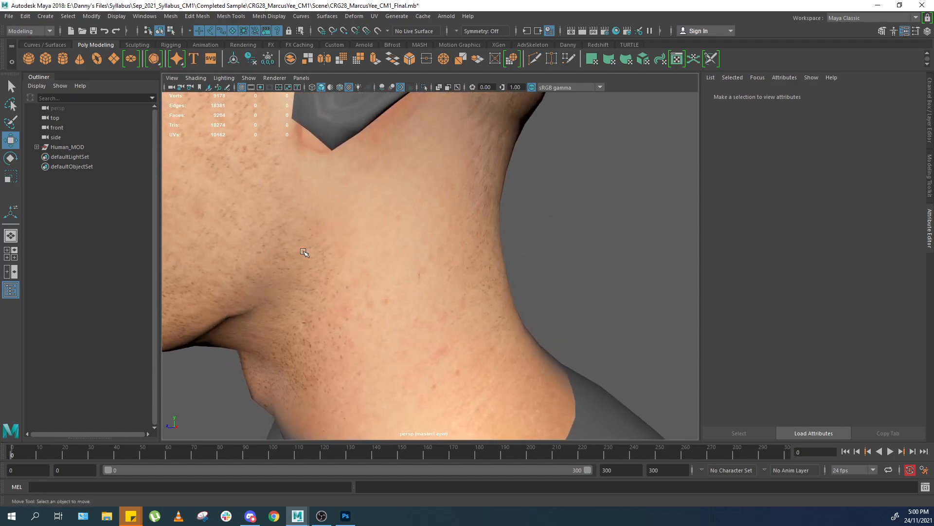
{"action": "left_click", "coordinate": [310, 247]}
{"action": "left_click", "coordinate": [537, 220]}
{"action": "scroll", "coordinate": [556, 213], "scroll_direction": "down", "scroll_amount": 3}
{"action": "left_click_drag", "start_coordinate": [466, 237], "coordinate": [460, 258], "text": "alt"}
{"action": "left_click_drag", "start_coordinate": [530, 234], "coordinate": [394, 253], "text": "alt"}
{"action": "left_click", "coordinate": [395, 252]}
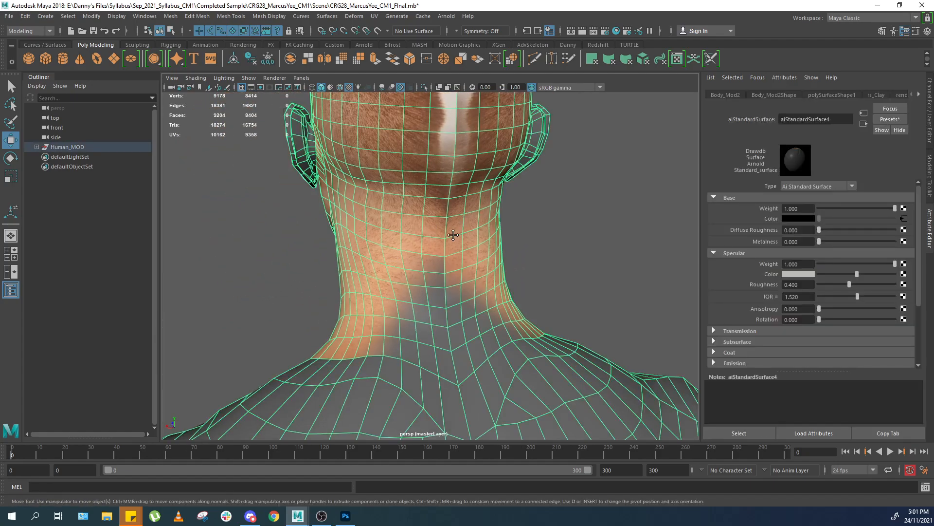
{"action": "middle_click_drag", "start_coordinate": [394, 252], "coordinate": [375, 294], "text": "alt"}
{"action": "left_click", "coordinate": [509, 228]}
{"action": "left_click_drag", "start_coordinate": [509, 227], "coordinate": [575, 203], "text": "alt"}
{"action": "left_click", "coordinate": [401, 203]}
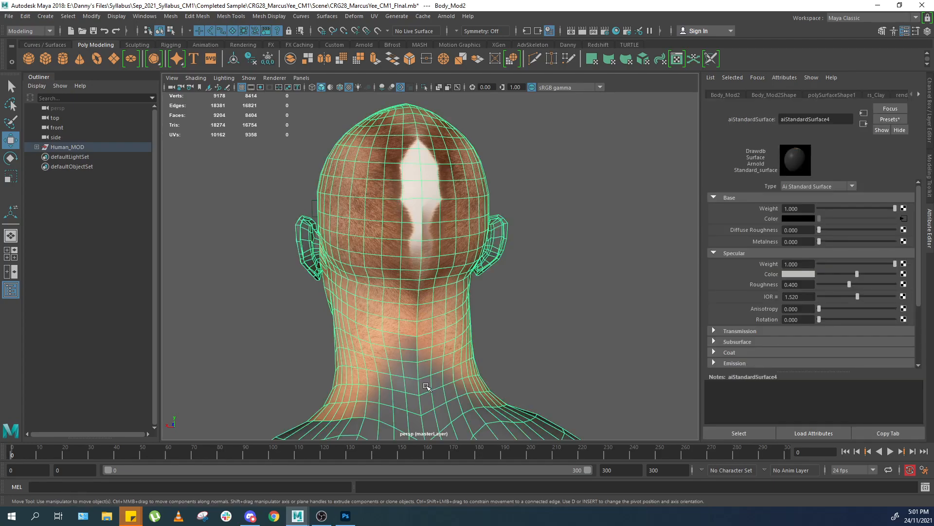
{"action": "scroll", "coordinate": [358, 400], "scroll_direction": "down", "scroll_amount": 2}
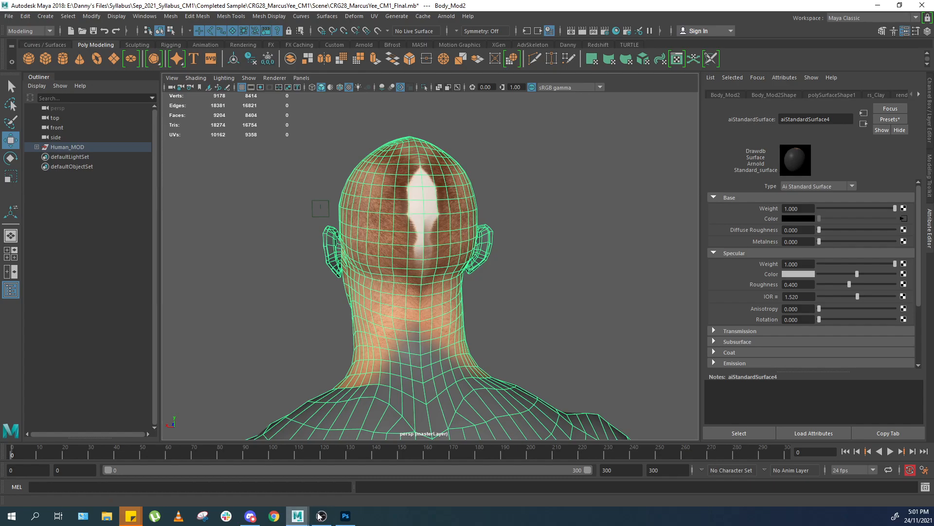
{"action": "left_click_drag", "start_coordinate": [482, 314], "coordinate": [501, 324], "text": "alt"}
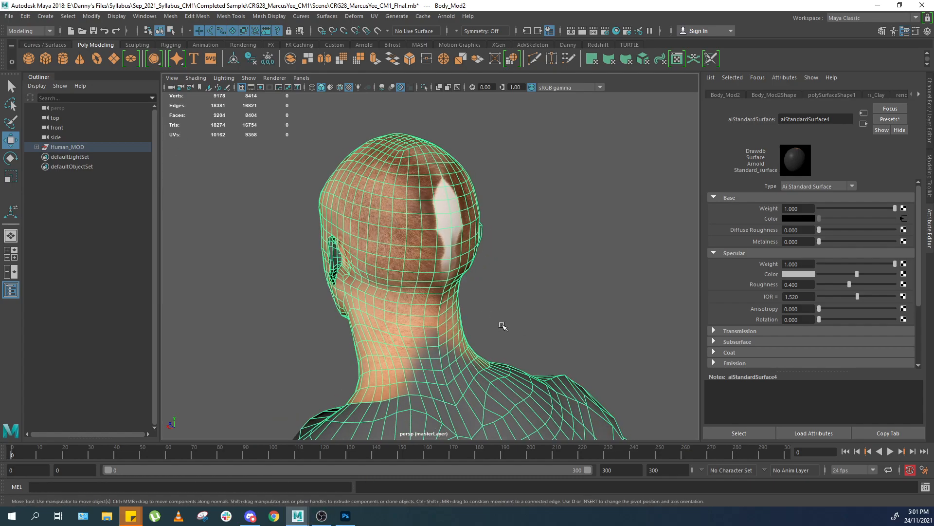
{"action": "middle_click_drag", "start_coordinate": [501, 324], "coordinate": [525, 238], "text": "alt"}
{"action": "right_click_drag", "start_coordinate": [525, 238], "coordinate": [538, 278], "text": "alt"}
{"action": "left_click_drag", "start_coordinate": [538, 278], "coordinate": [560, 280], "text": "alt"}
Inspect the textured head and neck from the front in the viewport.
{"action": "left_click", "coordinate": [346, 516]}
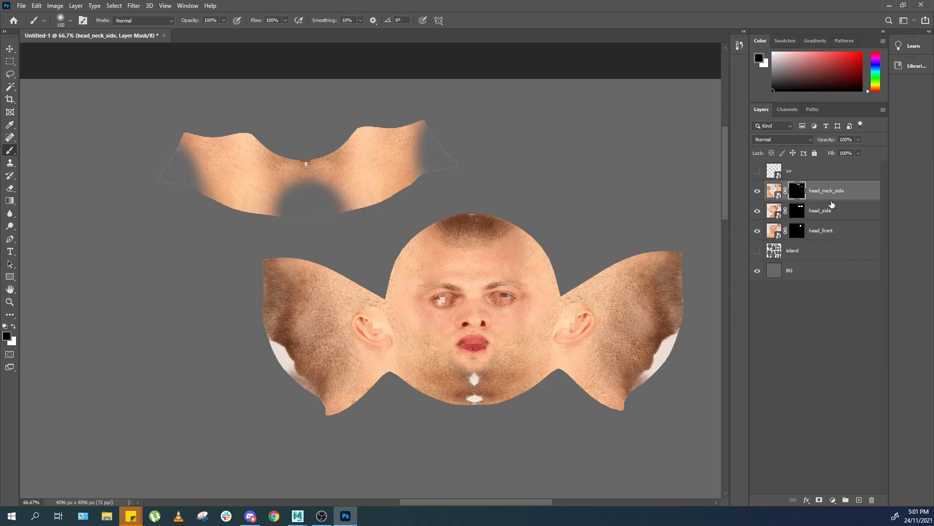
{"action": "key", "text": "alt+Tab"}
{"action": "key", "text": "alt+Tab"}
{"action": "key", "text": "alt+Tab"}
{"action": "left_click_drag", "start_coordinate": [438, 234], "coordinate": [542, 237], "text": "alt"}
{"action": "key", "text": "f"}
{"action": "middle_click_drag", "start_coordinate": [542, 237], "coordinate": [550, 285], "text": "alt"}
{"action": "right_click_drag", "start_coordinate": [550, 285], "coordinate": [518, 218], "text": "alt"}
{"action": "left_click", "coordinate": [518, 217]}
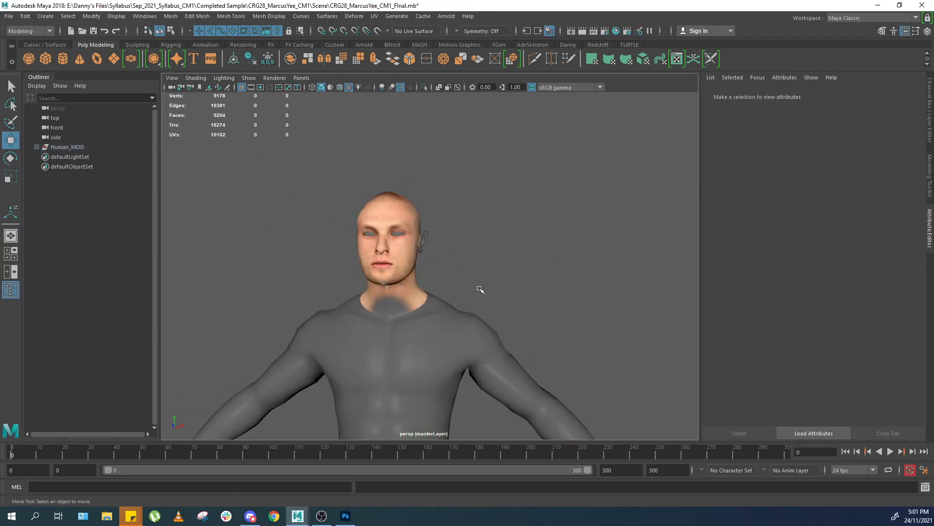
{"action": "right_click_drag", "start_coordinate": [480, 288], "coordinate": [499, 263], "text": "alt"}
{"action": "left_click", "coordinate": [487, 273]}
{"action": "left_click_drag", "start_coordinate": [547, 216], "coordinate": [501, 246], "text": "alt"}
{"action": "left_click", "coordinate": [565, 194]}
Compare the texture by toggling the head_neck_side, head_side and head_front layers' visibility.
{"action": "key", "text": "alt+Tab"}
{"action": "left_click", "coordinate": [757, 191]}
{"action": "left_click", "coordinate": [757, 191]}
{"action": "left_click", "coordinate": [757, 212]}
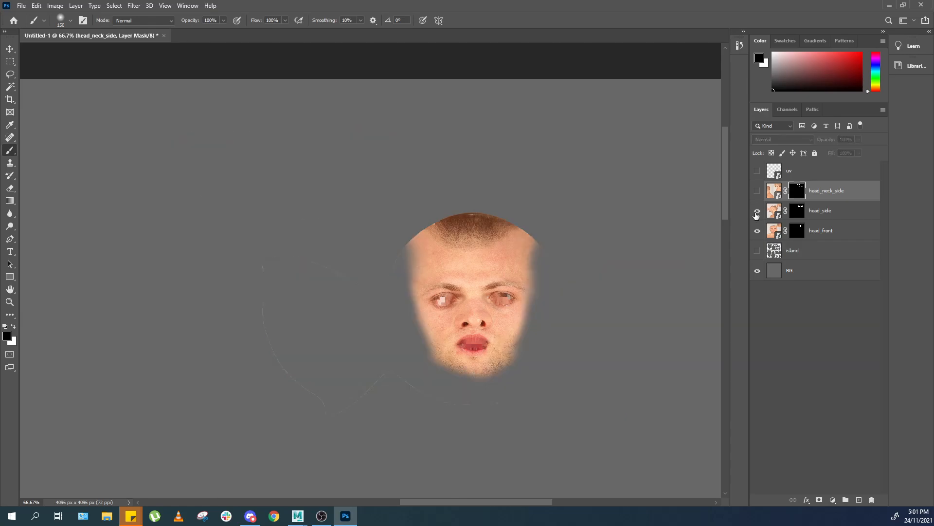
{"action": "left_click", "coordinate": [758, 231]}
{"action": "left_click", "coordinate": [758, 198]}
{"action": "left_click", "coordinate": [758, 234]}
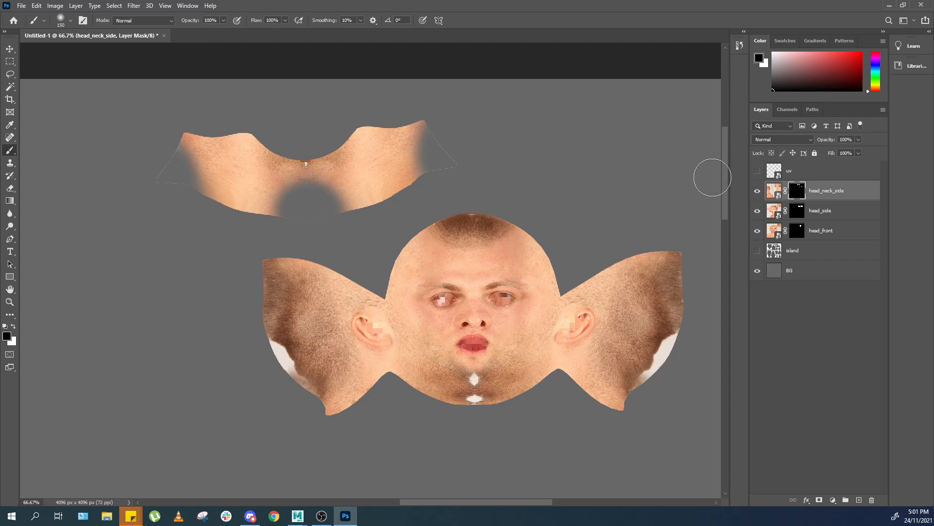
Examine the face and neck texture closely in the Maya viewport.
{"action": "key", "text": "alt+Tab"}
{"action": "left_click_drag", "start_coordinate": [682, 193], "coordinate": [496, 255], "text": "alt"}
{"action": "right_click_drag", "start_coordinate": [496, 254], "coordinate": [515, 284], "text": "alt"}
{"action": "left_click_drag", "start_coordinate": [515, 284], "coordinate": [519, 271], "text": "alt"}
{"action": "right_click_drag", "start_coordinate": [520, 271], "coordinate": [524, 319], "text": "alt"}
{"action": "middle_click_drag", "start_coordinate": [523, 320], "coordinate": [521, 282], "text": "alt"}
{"action": "right_click_drag", "start_coordinate": [521, 283], "coordinate": [502, 255], "text": "alt"}
{"action": "middle_click_drag", "start_coordinate": [503, 255], "coordinate": [498, 278], "text": "alt"}
{"action": "left_click_drag", "start_coordinate": [497, 278], "coordinate": [461, 279], "text": "alt"}
{"action": "right_click_drag", "start_coordinate": [460, 280], "coordinate": [416, 290], "text": "alt"}
{"action": "left_click_drag", "start_coordinate": [416, 290], "coordinate": [467, 273], "text": "alt"}
Switch to the UV Editing workspace to view the textured UV layout.
{"action": "left_click", "coordinate": [839, 18]}
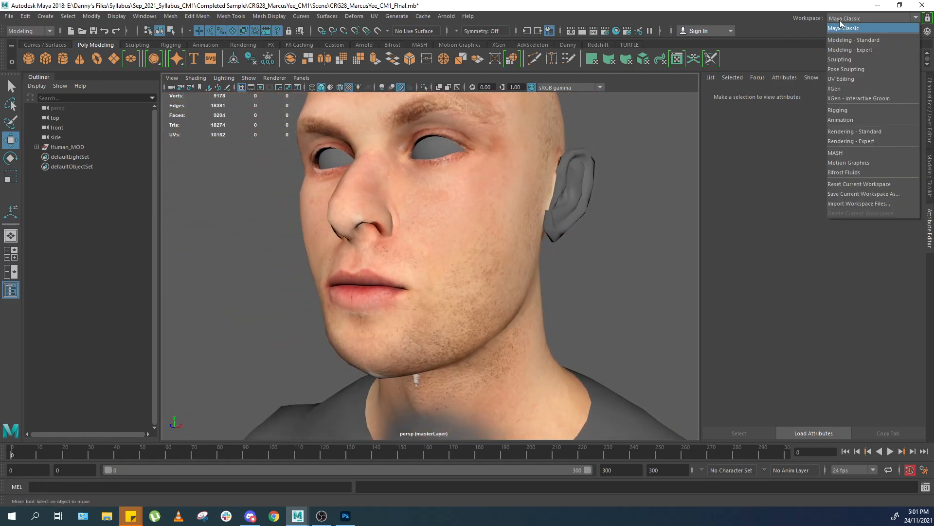
{"action": "left_click", "coordinate": [842, 78]}
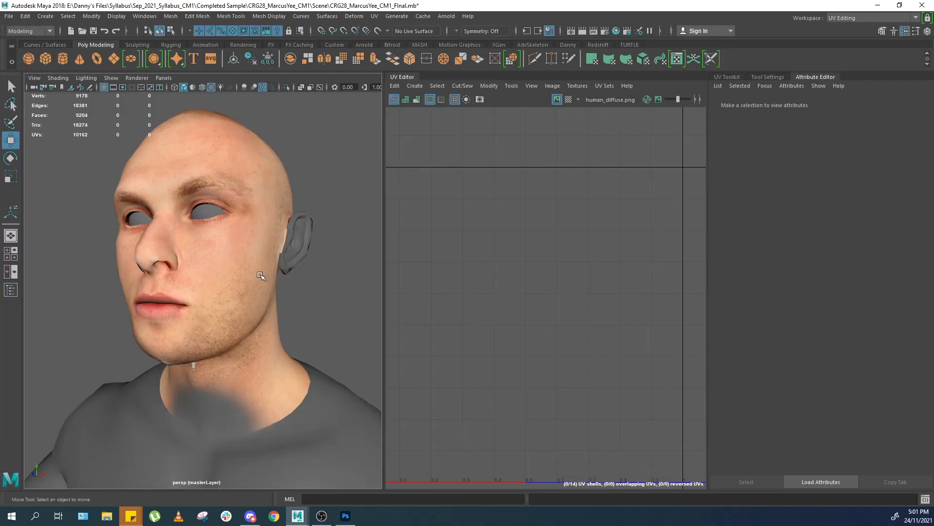
{"action": "left_click", "coordinate": [261, 276]}
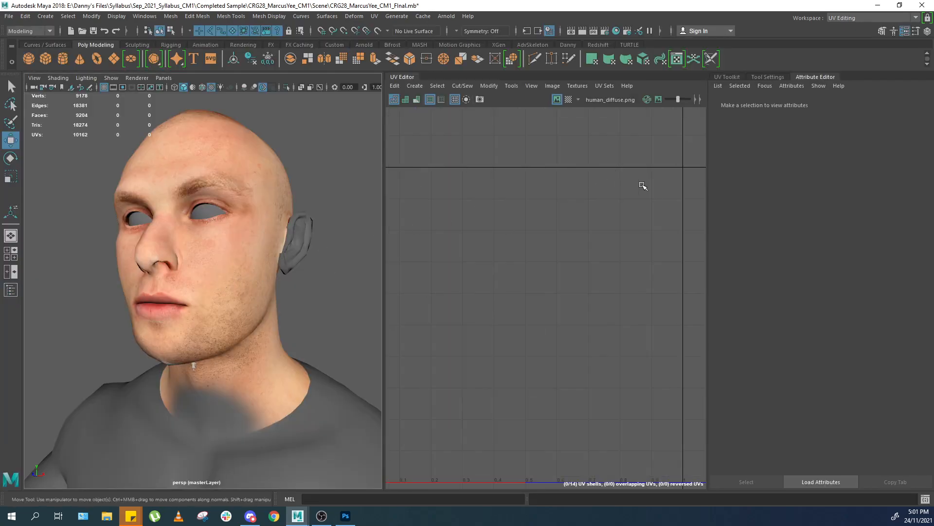
{"action": "scroll", "coordinate": [638, 227], "scroll_direction": "up", "scroll_amount": 3}
{"action": "scroll", "coordinate": [637, 228], "scroll_direction": "down", "scroll_amount": 2}
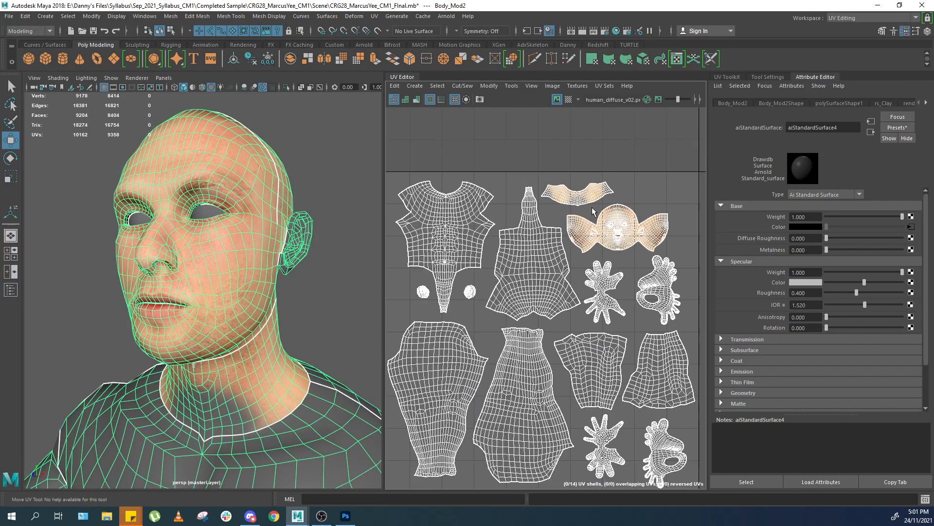